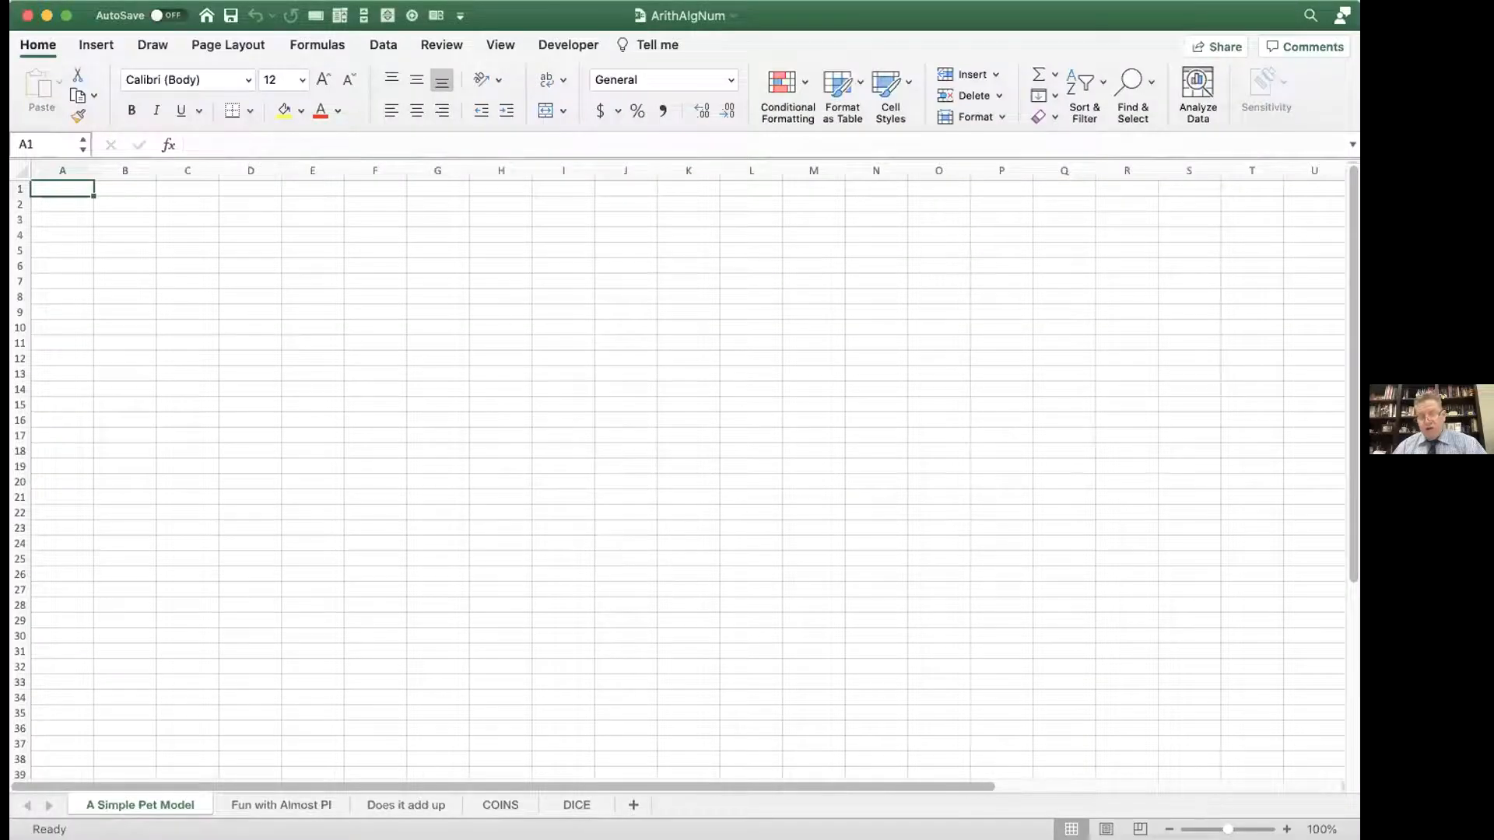
# Step: Enter the formula =3+2*6 in cell A1 of the A Simple Pet Model sheet
pyautogui.scroll(10, 677, 474)
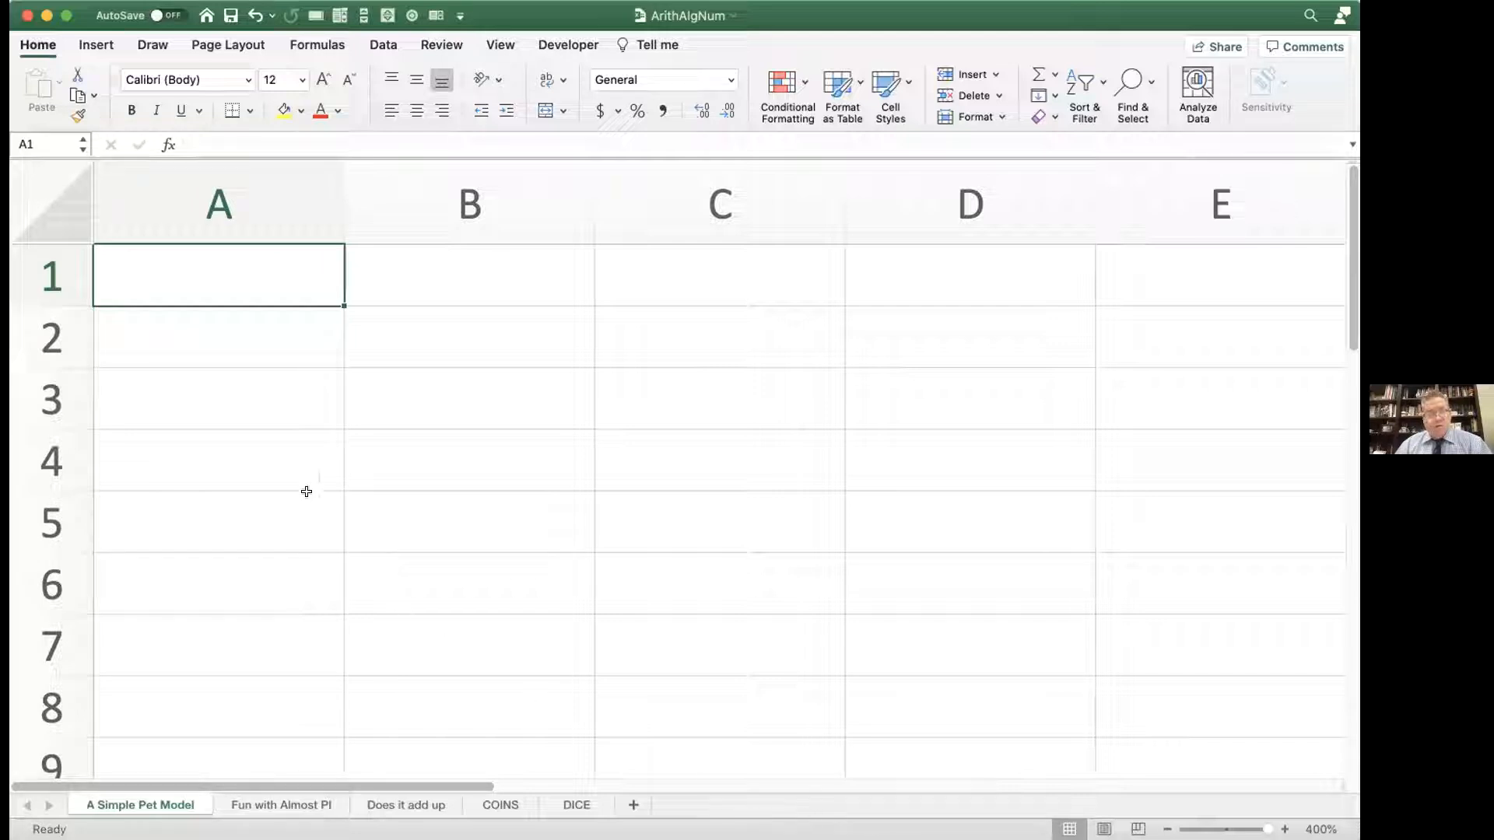
pyautogui.write('=3+2')
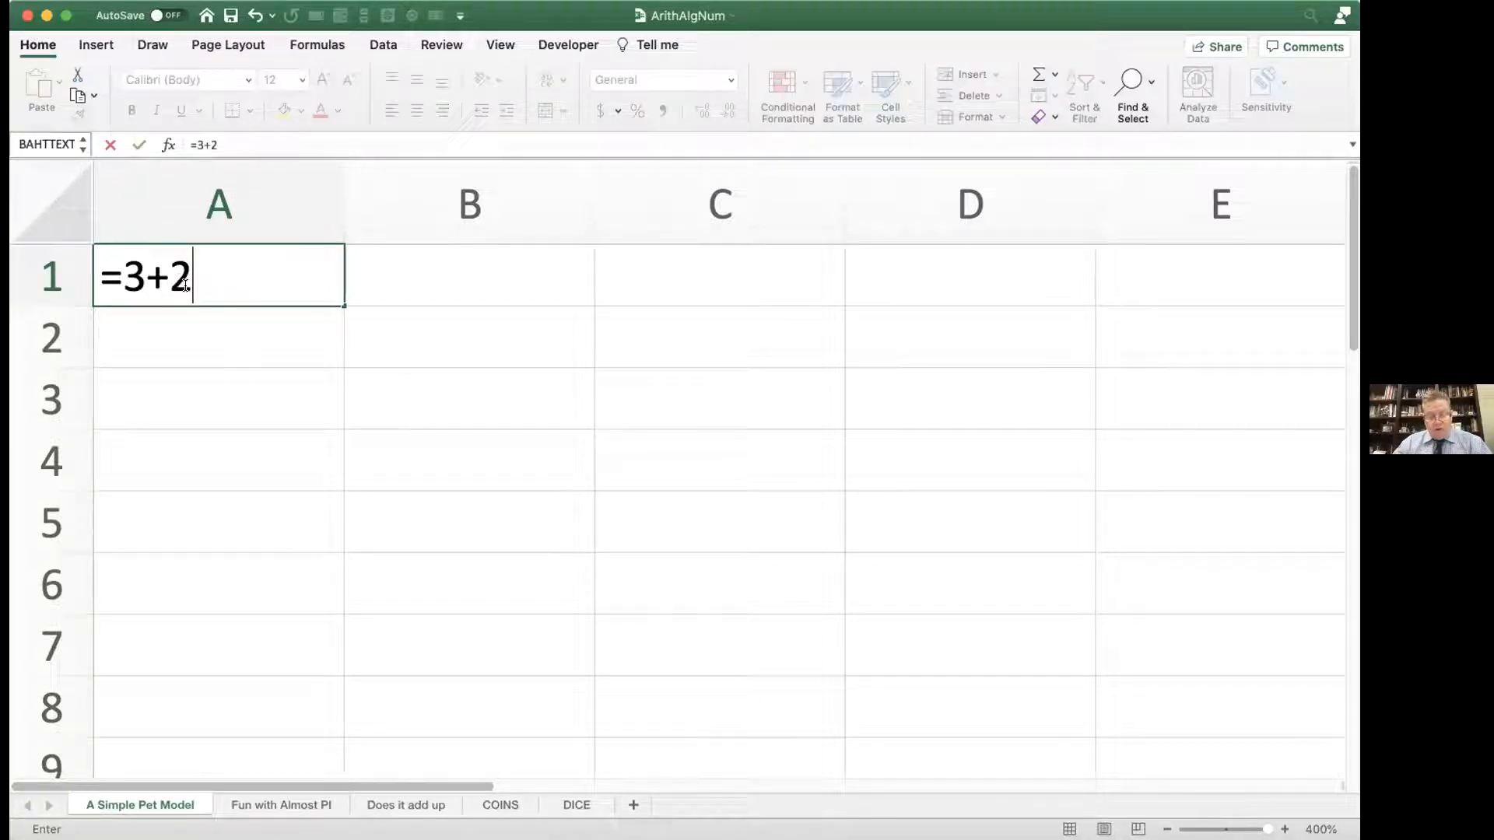
pyautogui.write('*6')
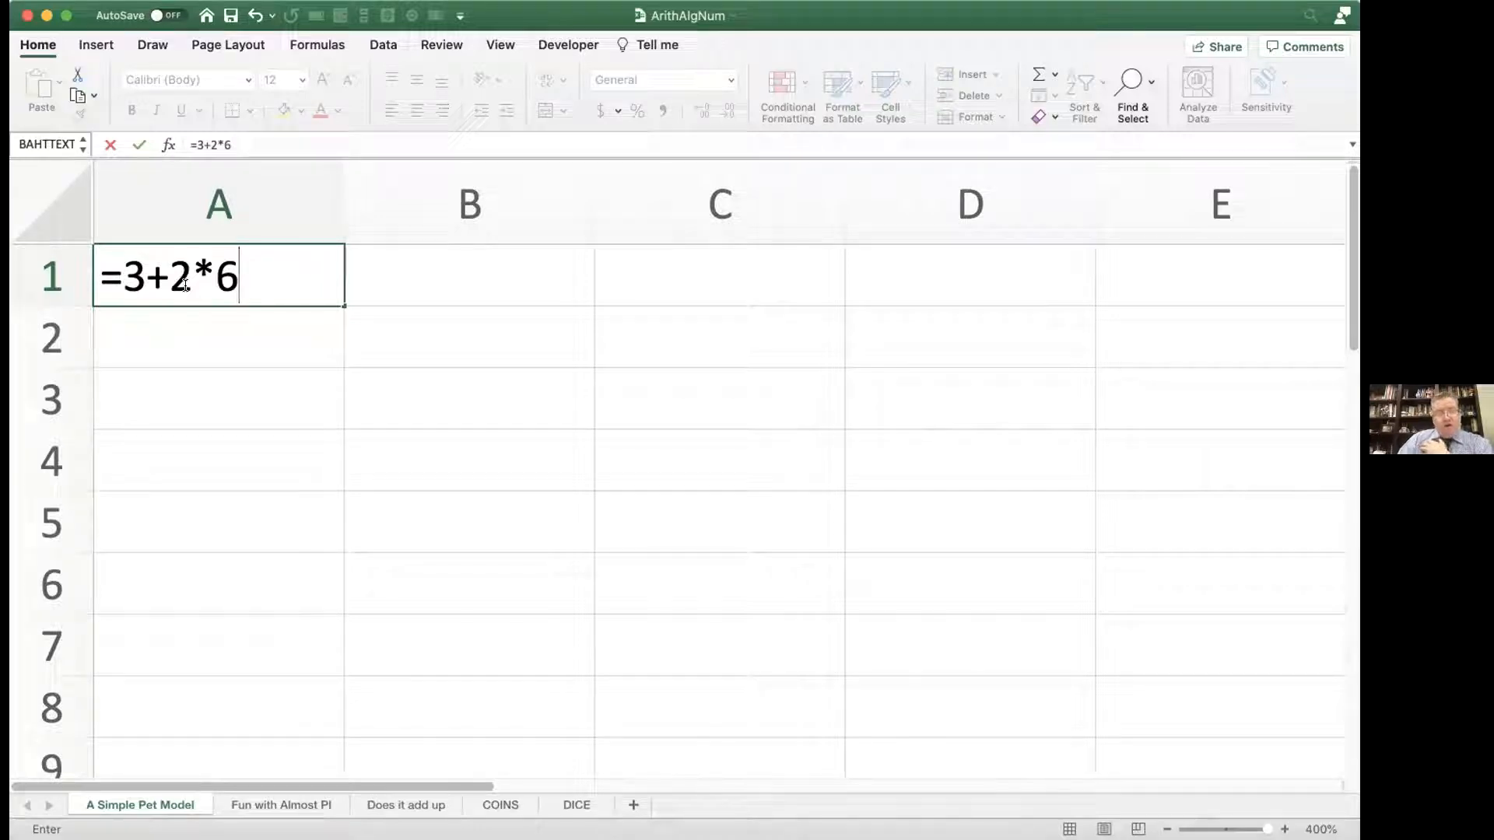
pyautogui.press('Return')
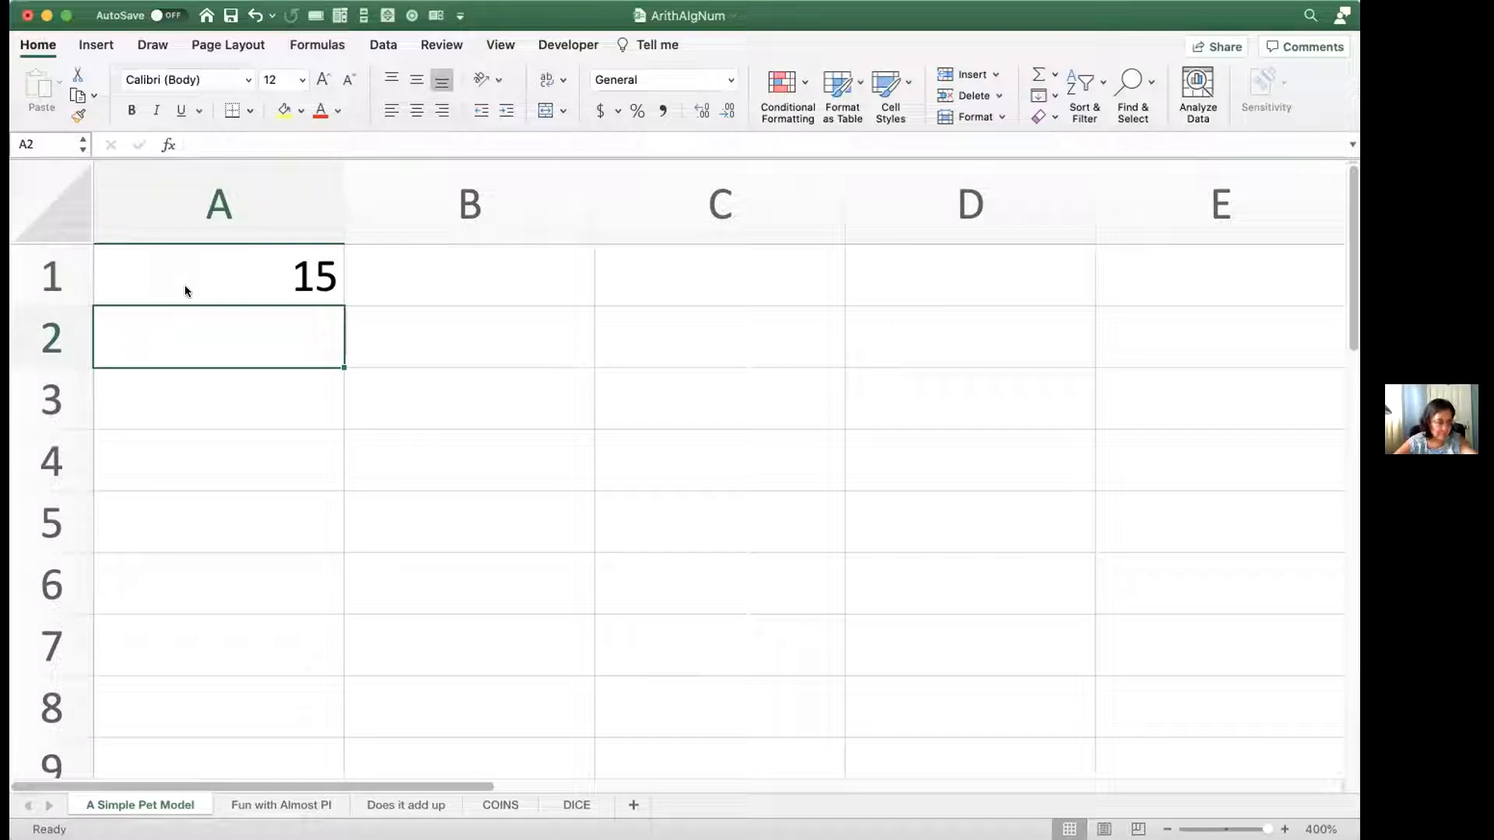
# Step: Replace the formula in cell A1 with =-4^2
pyautogui.doubleClick(184, 285)
pyautogui.moveTo(238, 273); pyautogui.dragTo(128, 258)
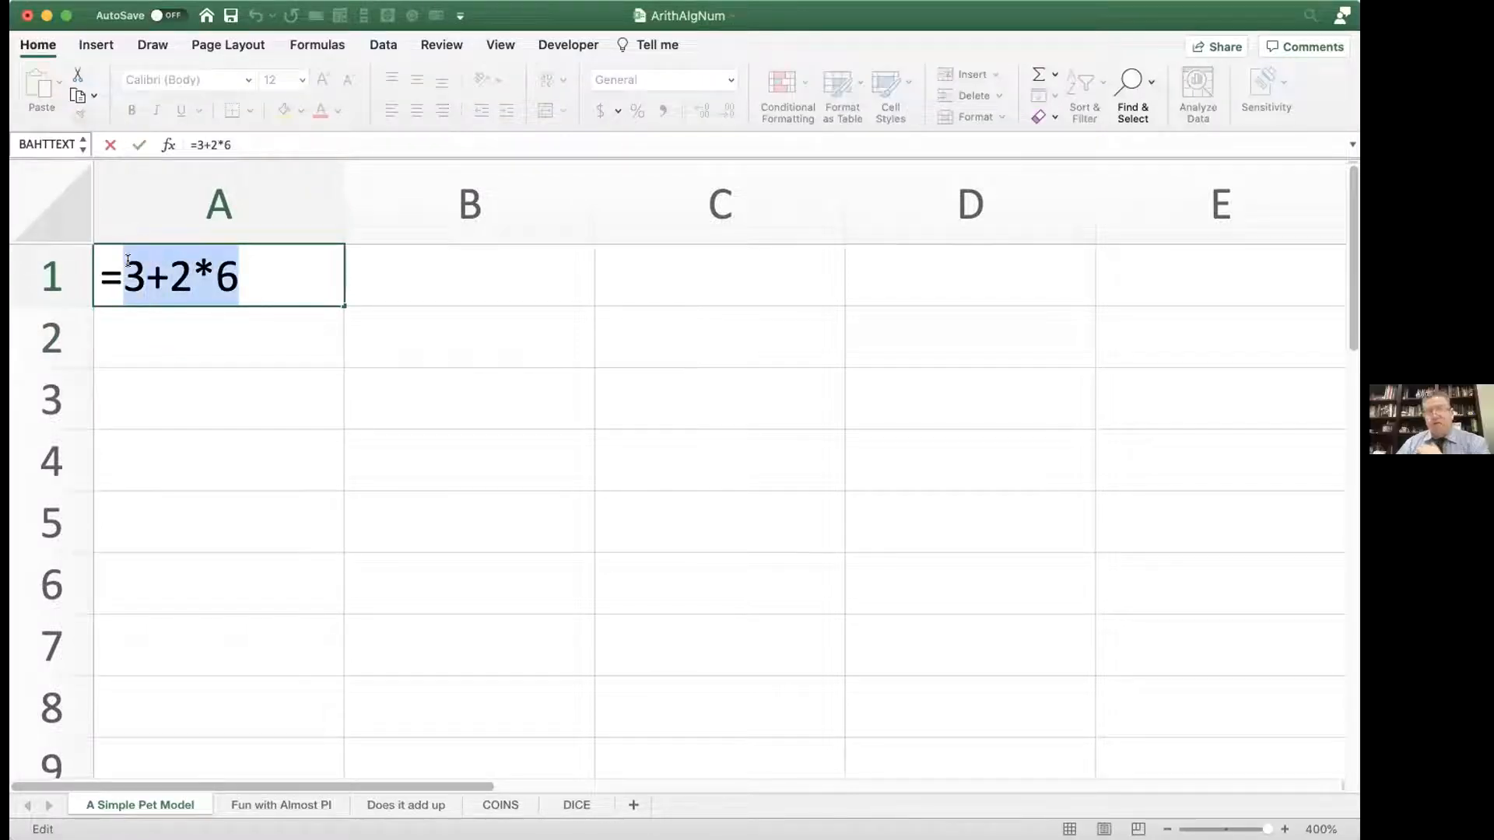
pyautogui.write('-4^2')
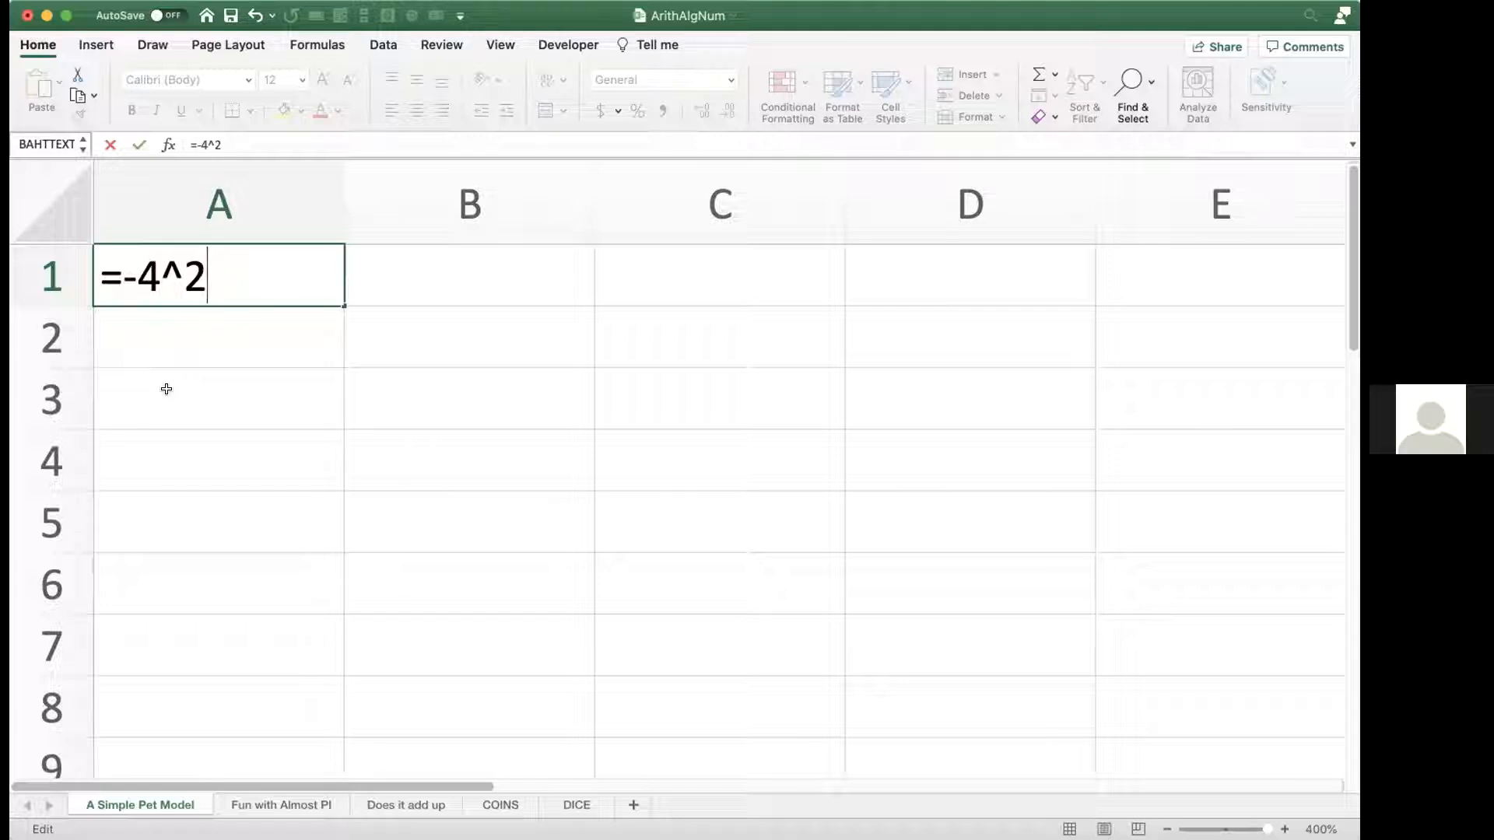
pyautogui.press('Return')
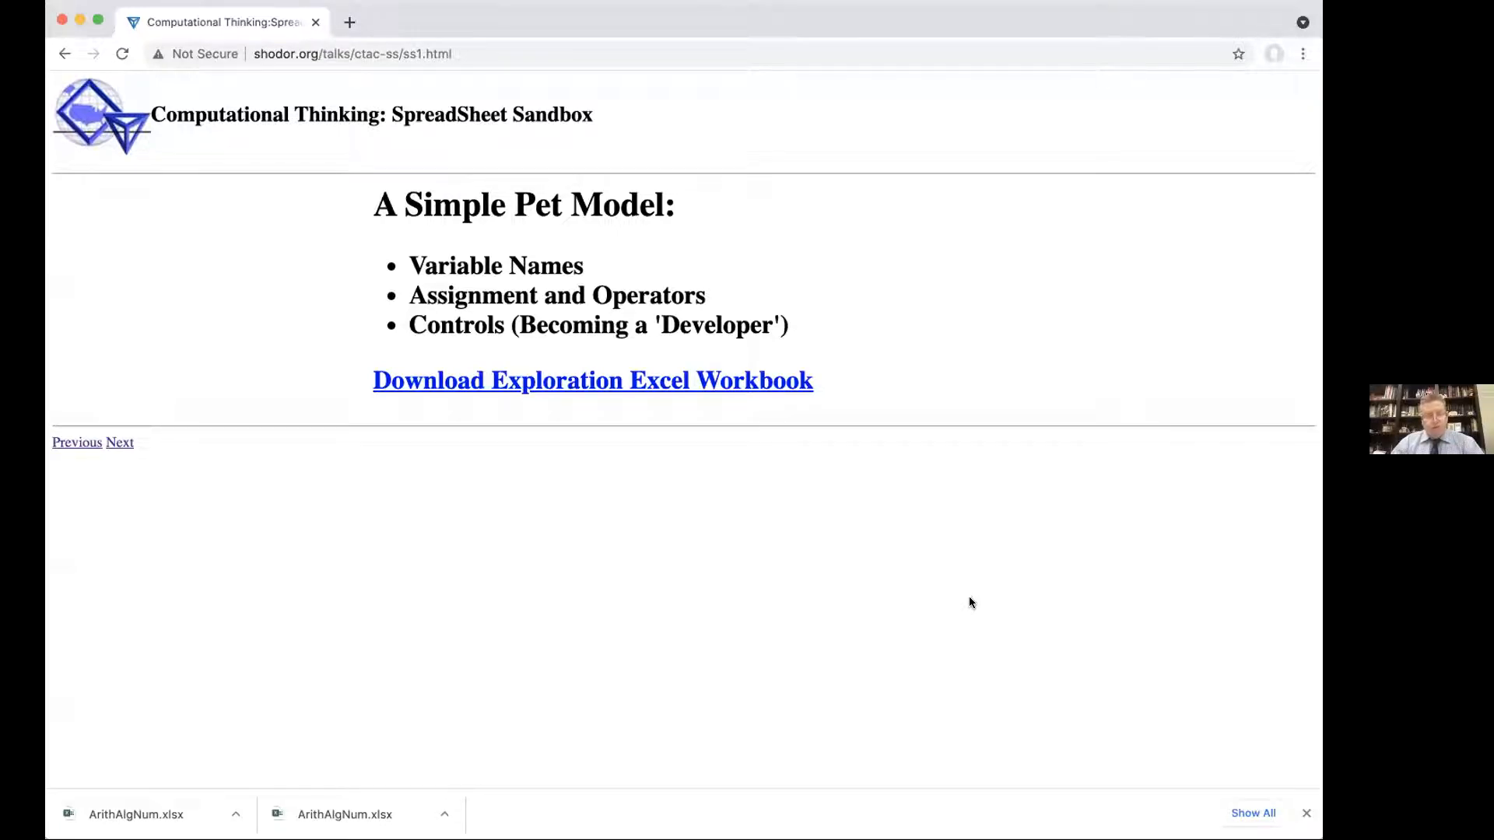
# Step: Switch to Chrome and search Google for -4^2 in a new tab
pyautogui.click(988, 658)
pyautogui.press('super+t')
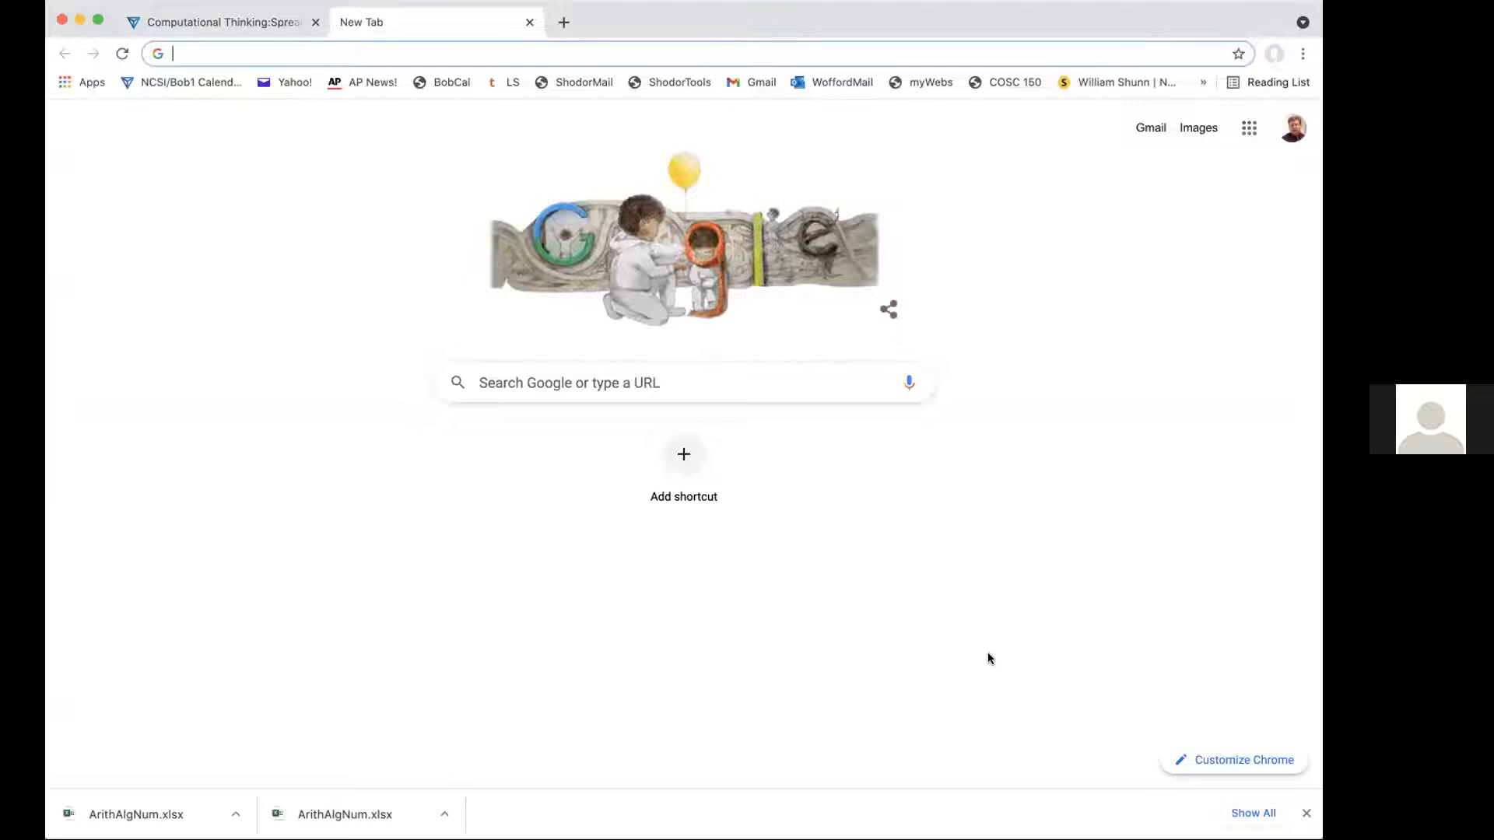
pyautogui.write('-4^2')
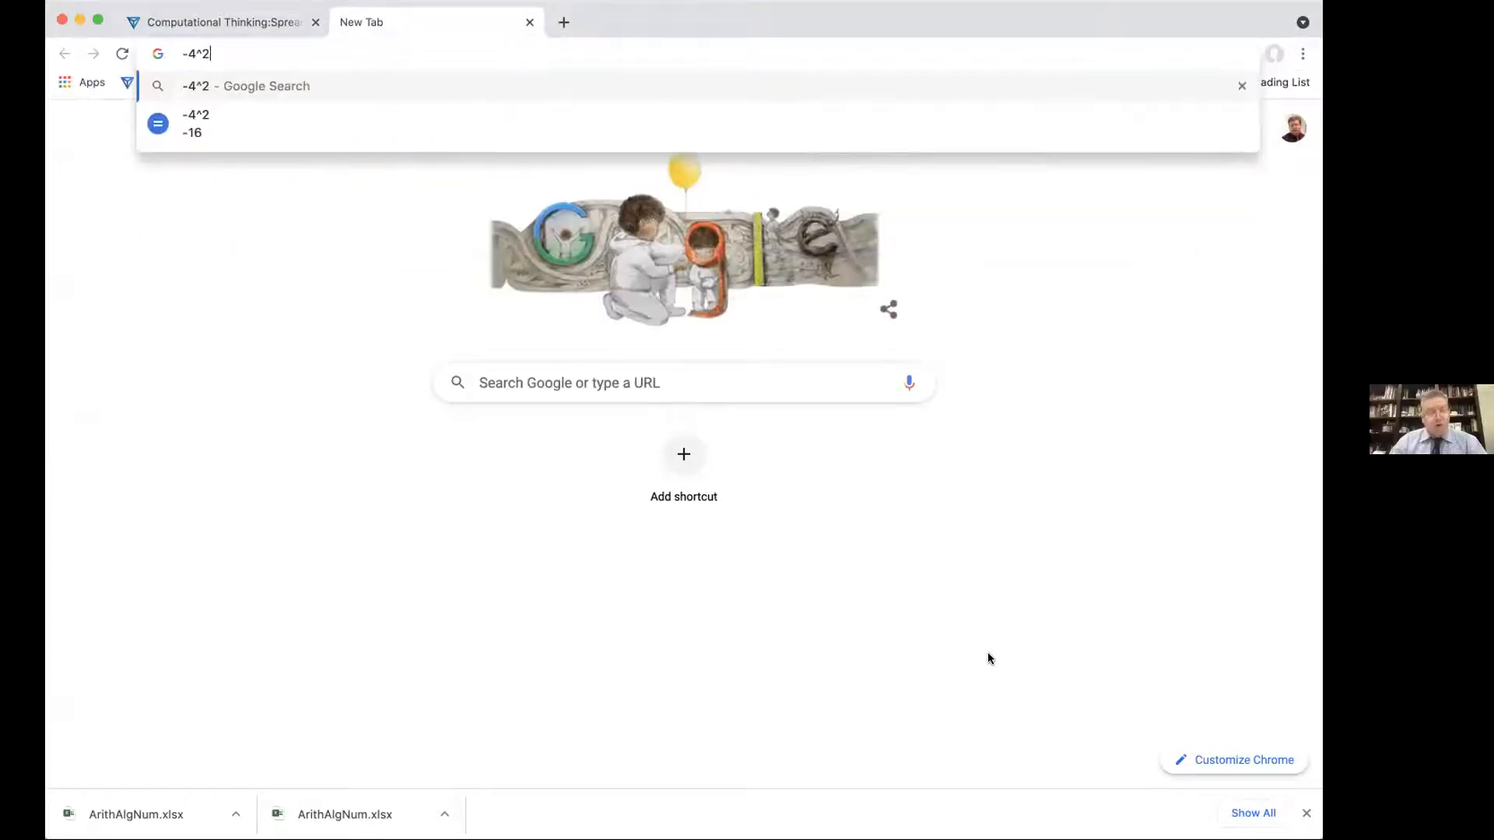
pyautogui.press('Return')
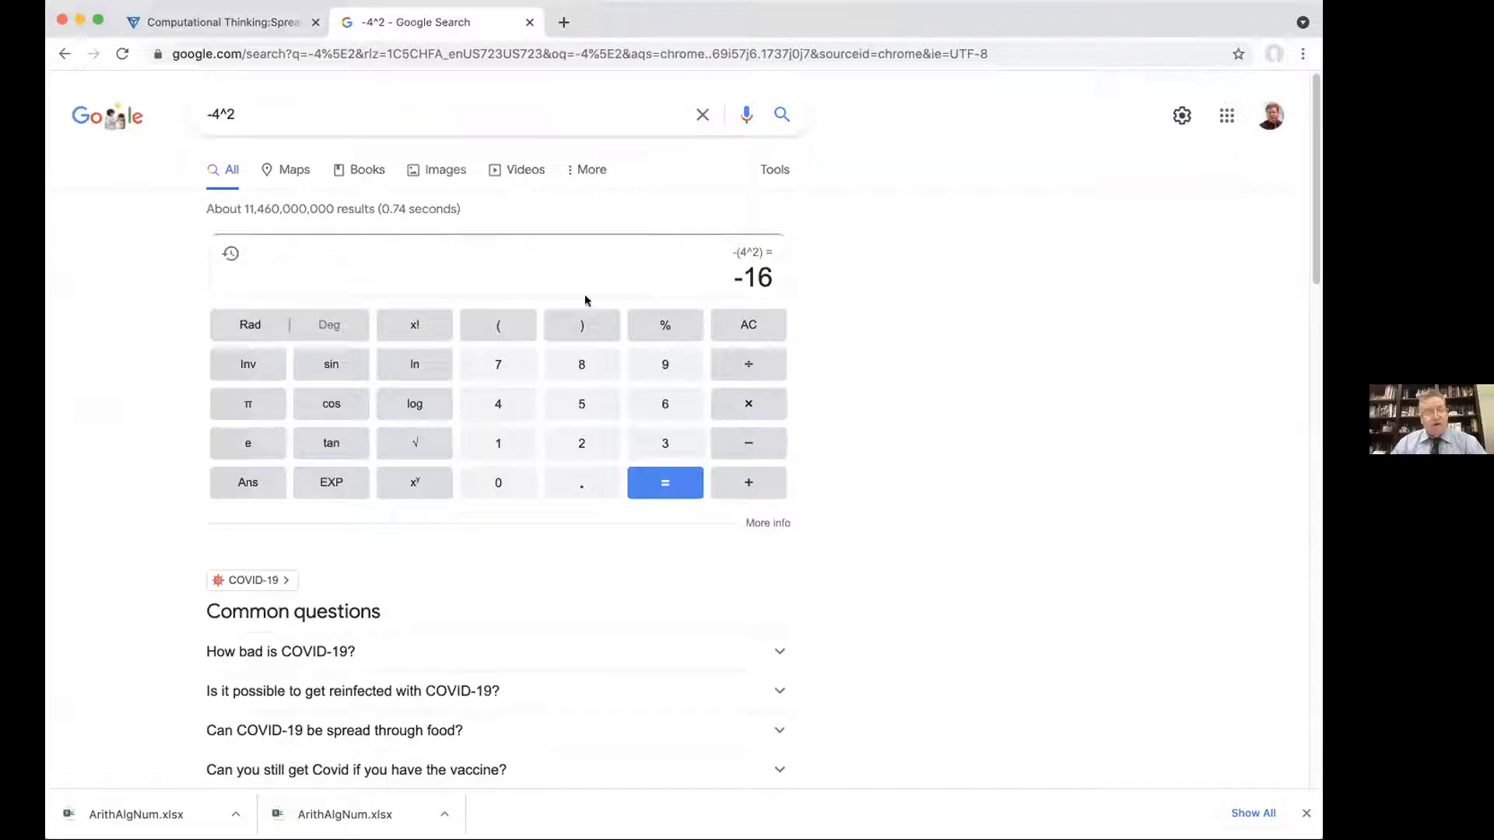
# Step: Search Google for "minus four squared" in place of the symbolic expression
pyautogui.tripleClick(280, 96)
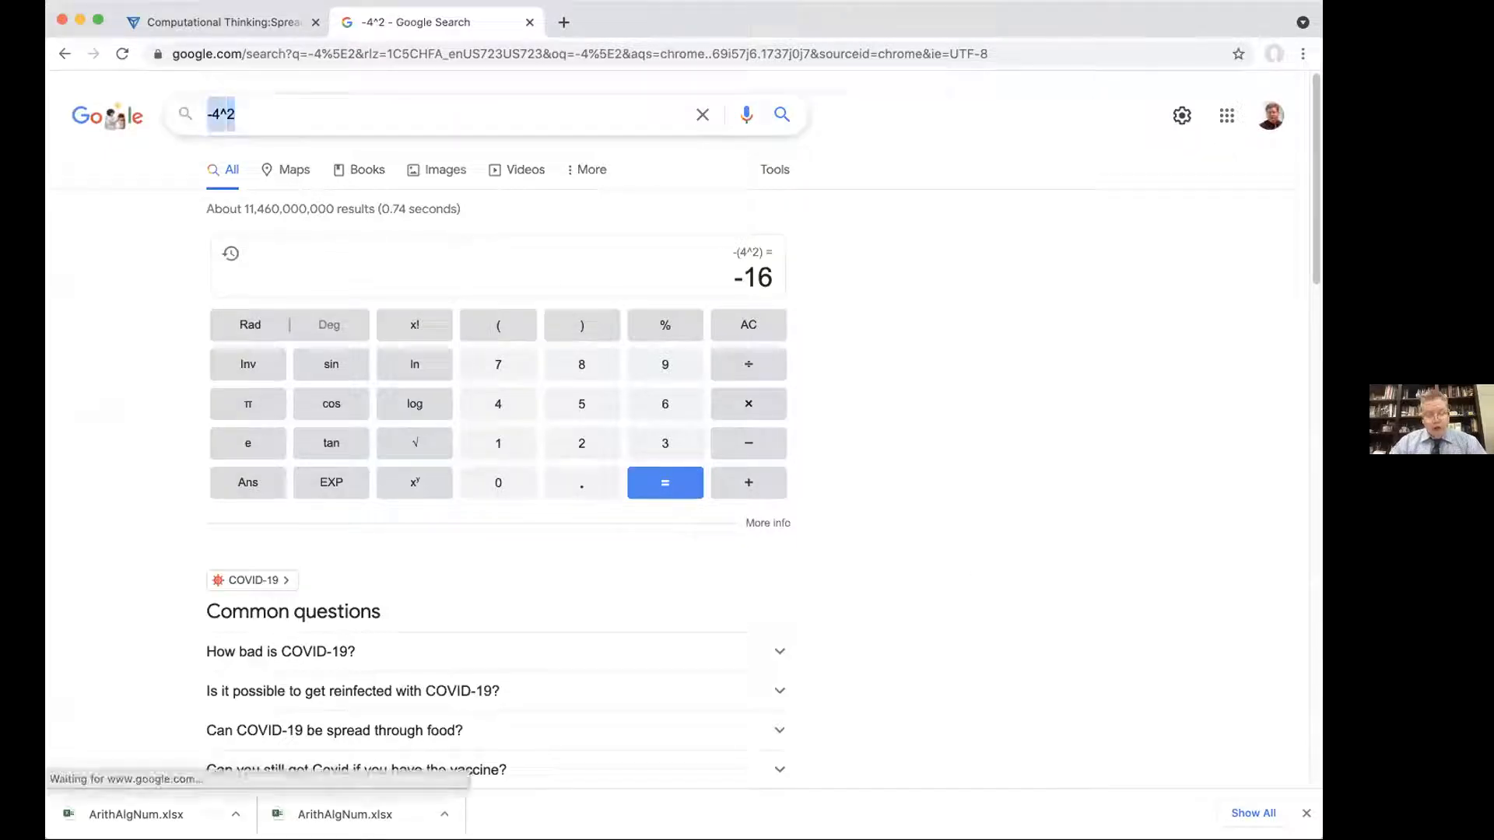
pyautogui.write('minus four squared')
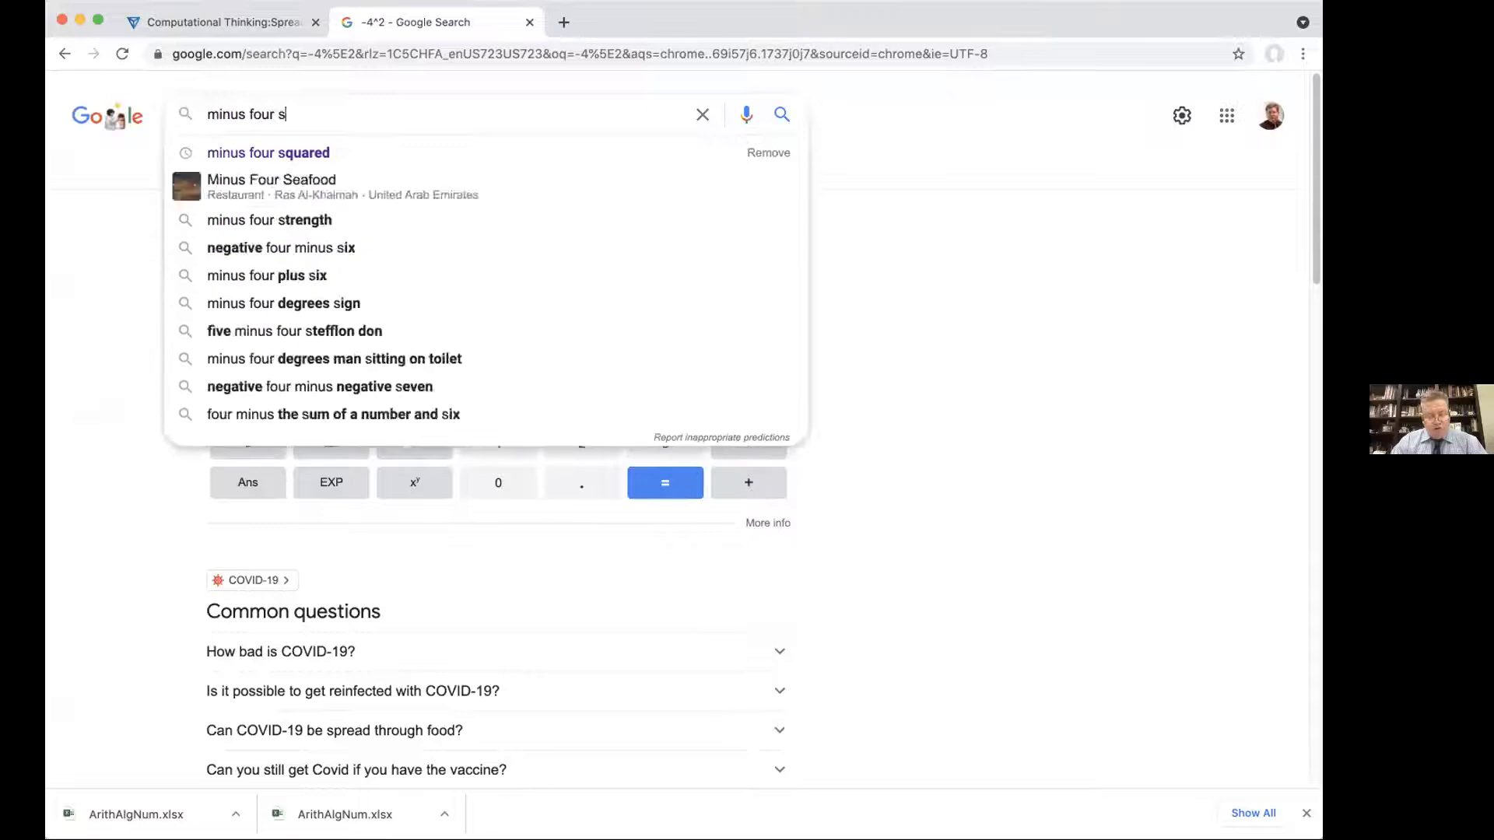
pyautogui.press('Return')
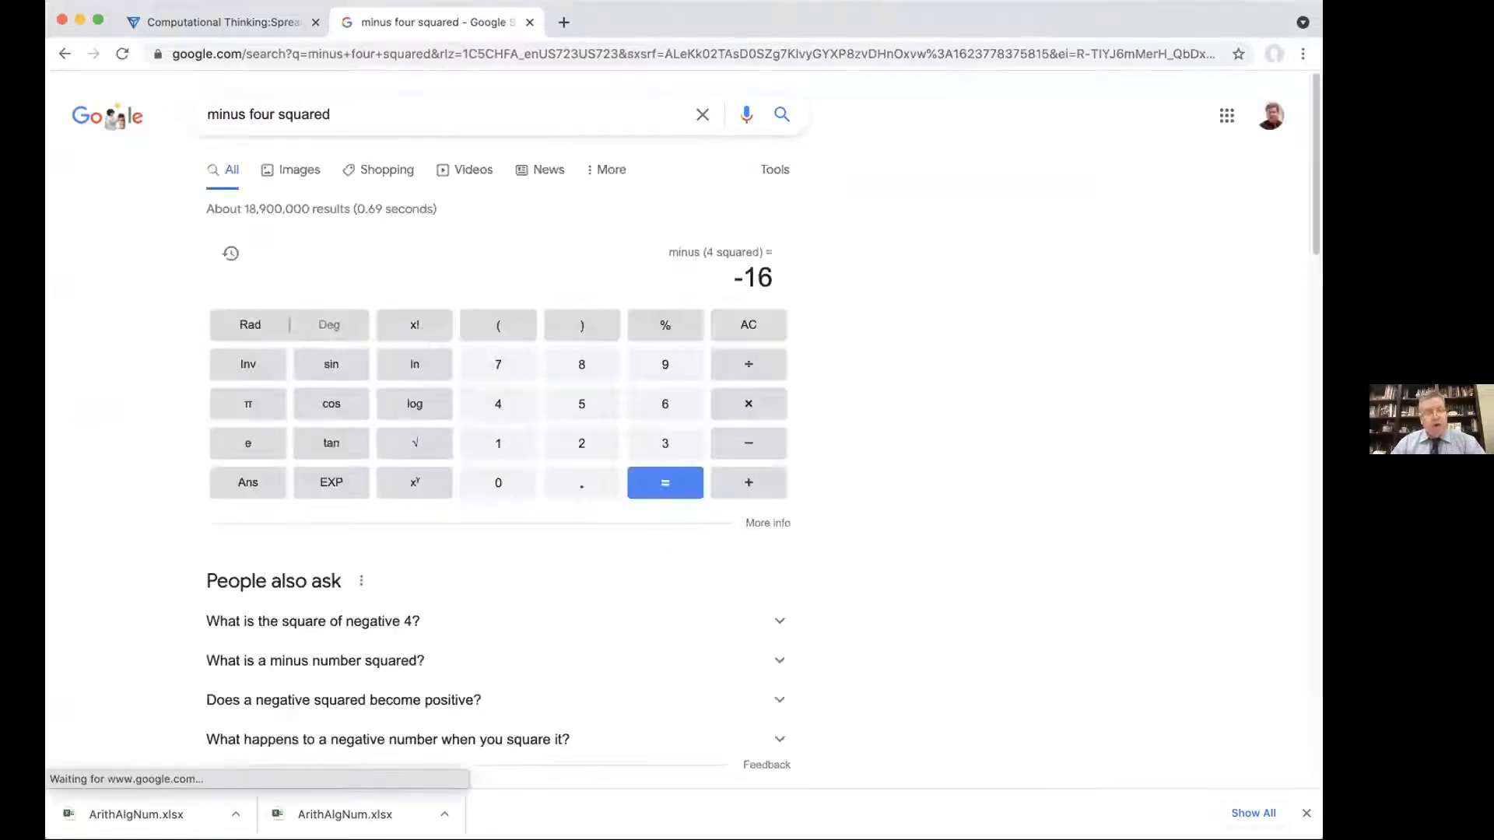
# Step: Open wolframalpha.com and evaluate -4^2 there, viewing the computed result
pyautogui.click(249, 56)
pyautogui.write('wolframalpha.com')
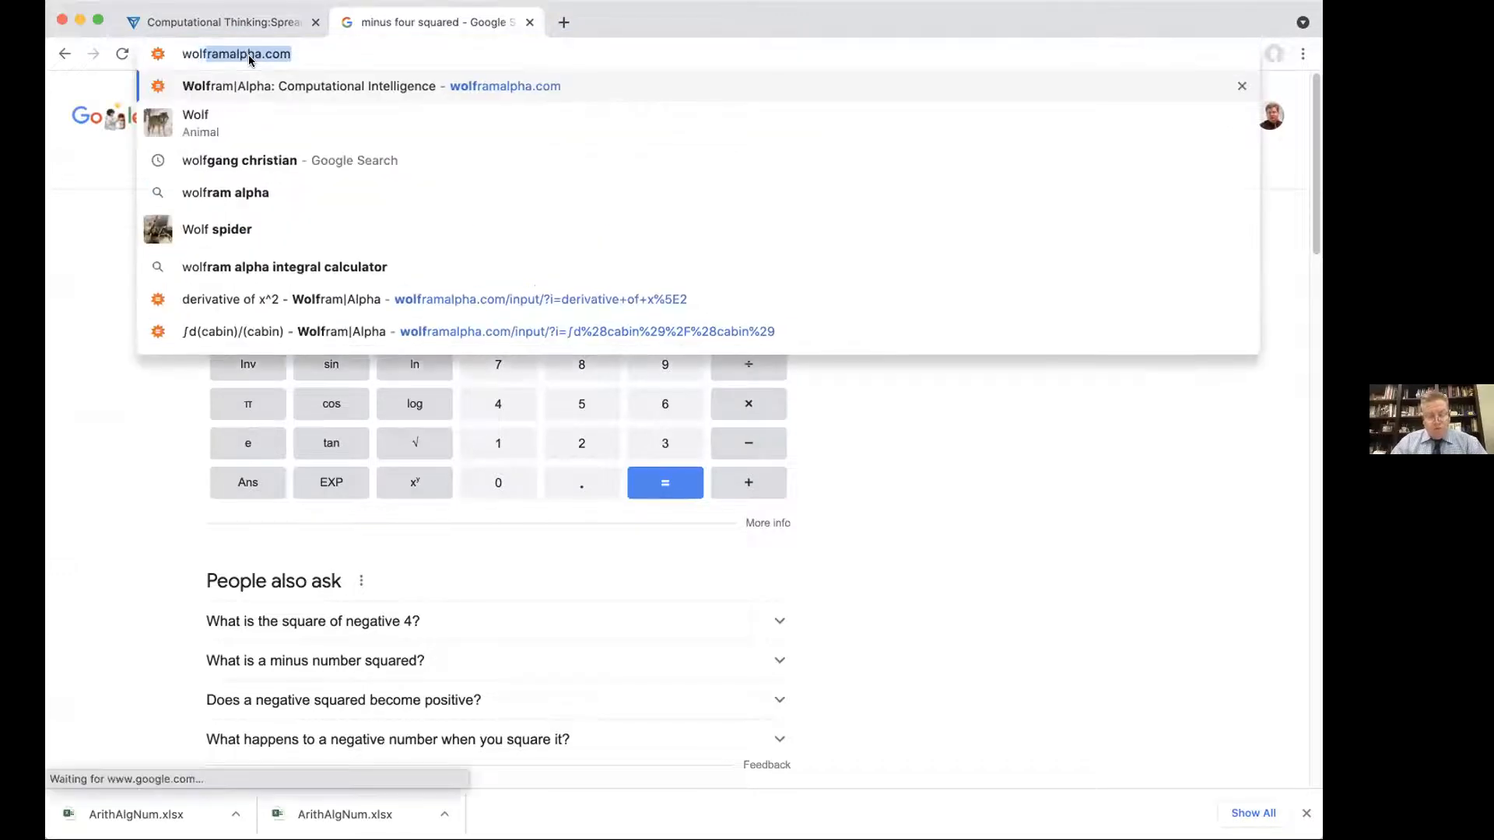
pyautogui.press('Return')
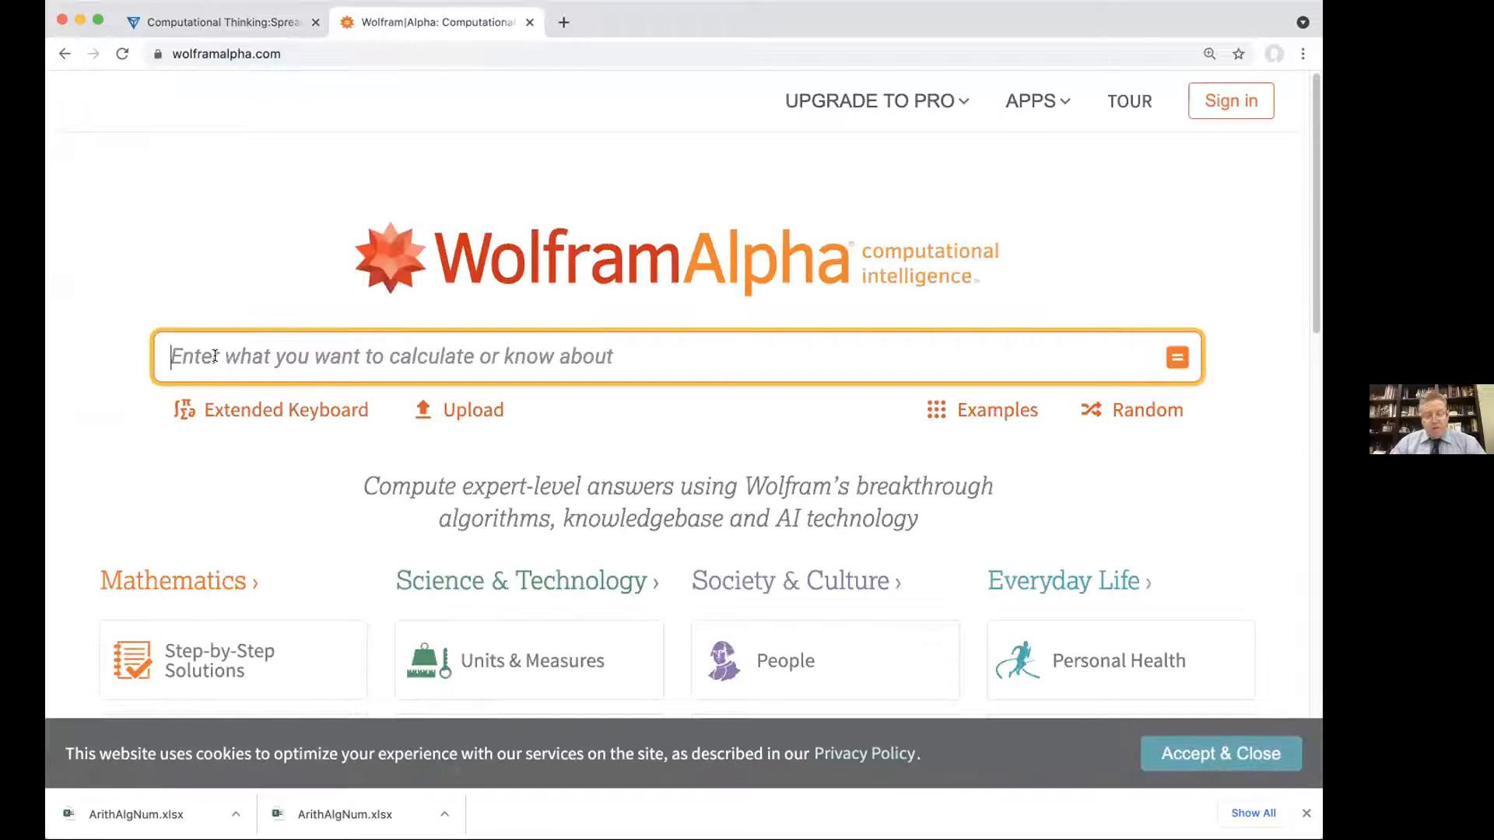
pyautogui.write('-4^2')
pyautogui.press('Return')
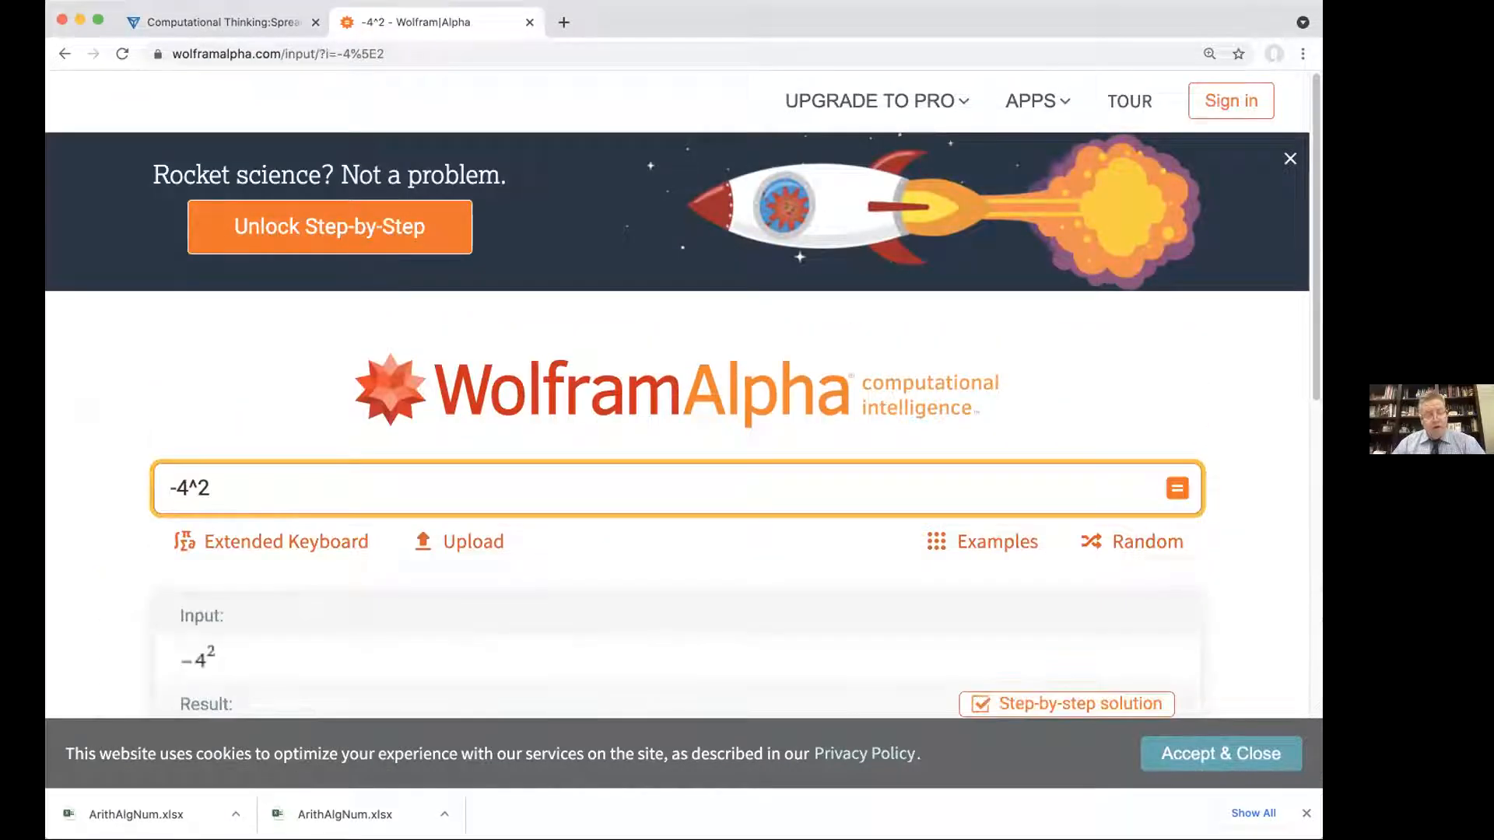
pyautogui.scroll(-3, 677, 466)
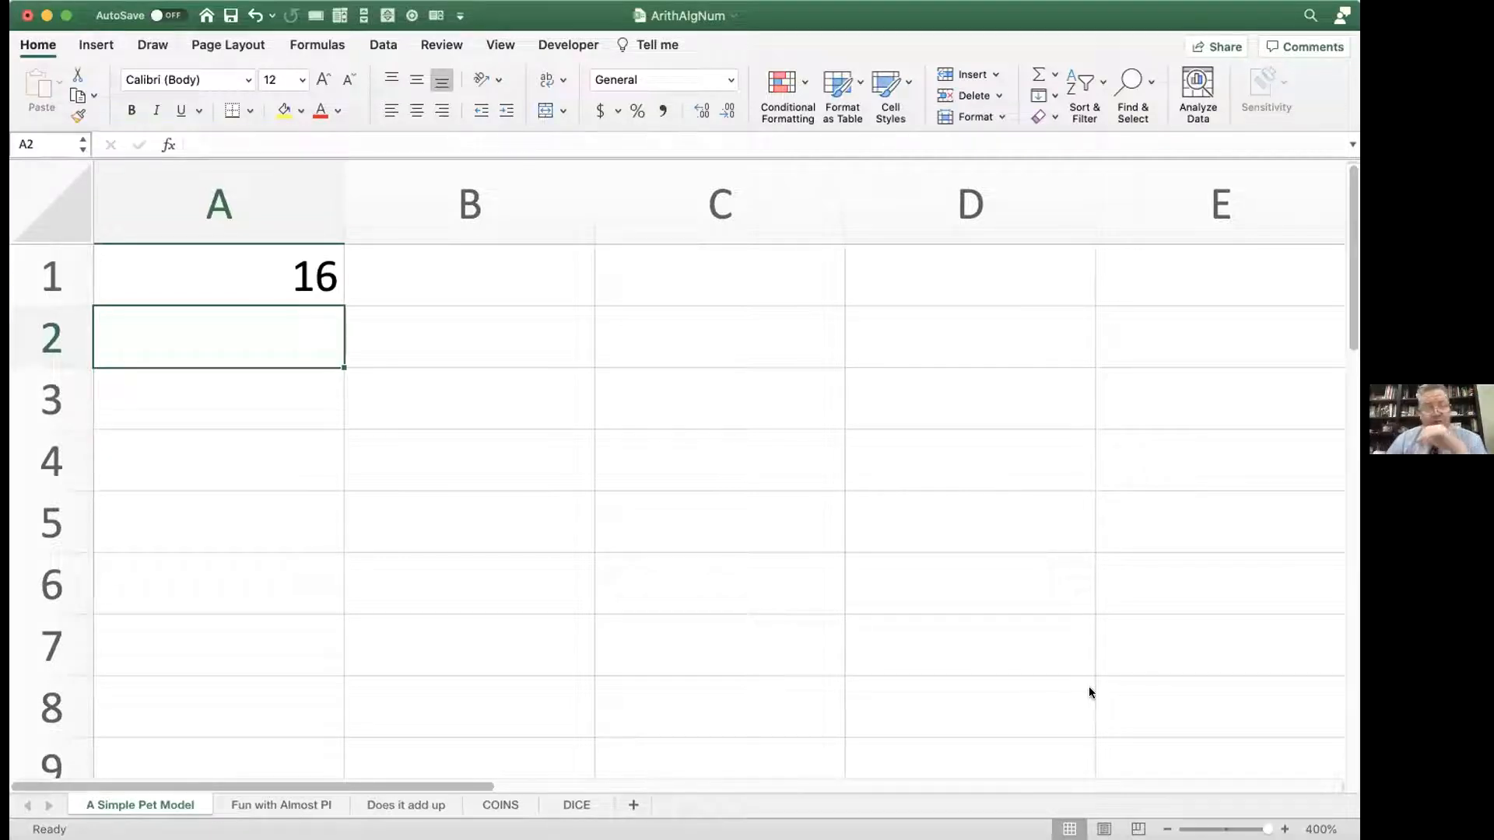
# Step: Return to the ArithAlgNum workbook in Excel and clear the formula from cell A1
pyautogui.click(291, 266)
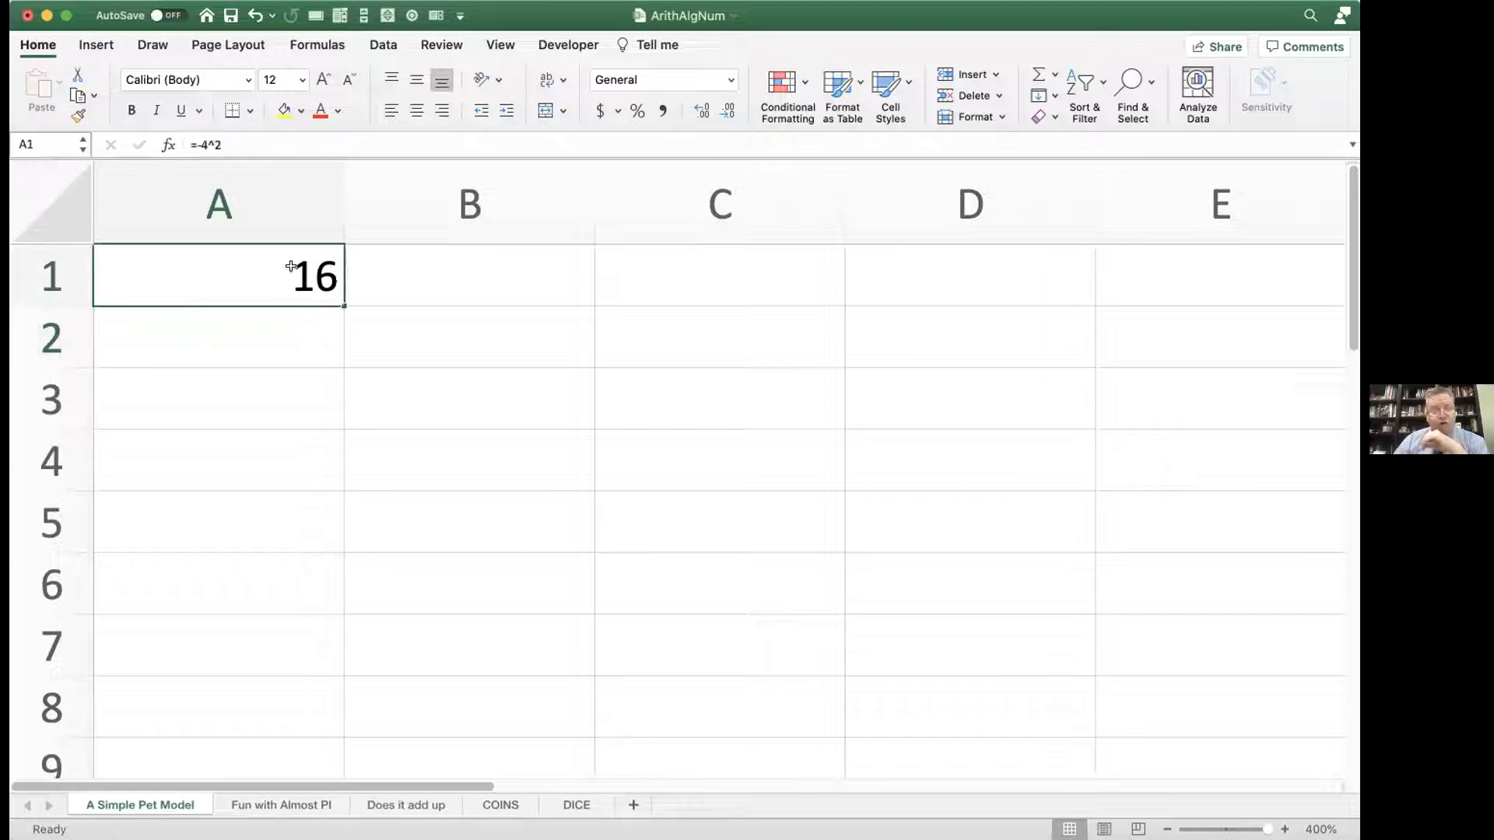
pyautogui.doubleClick(294, 269)
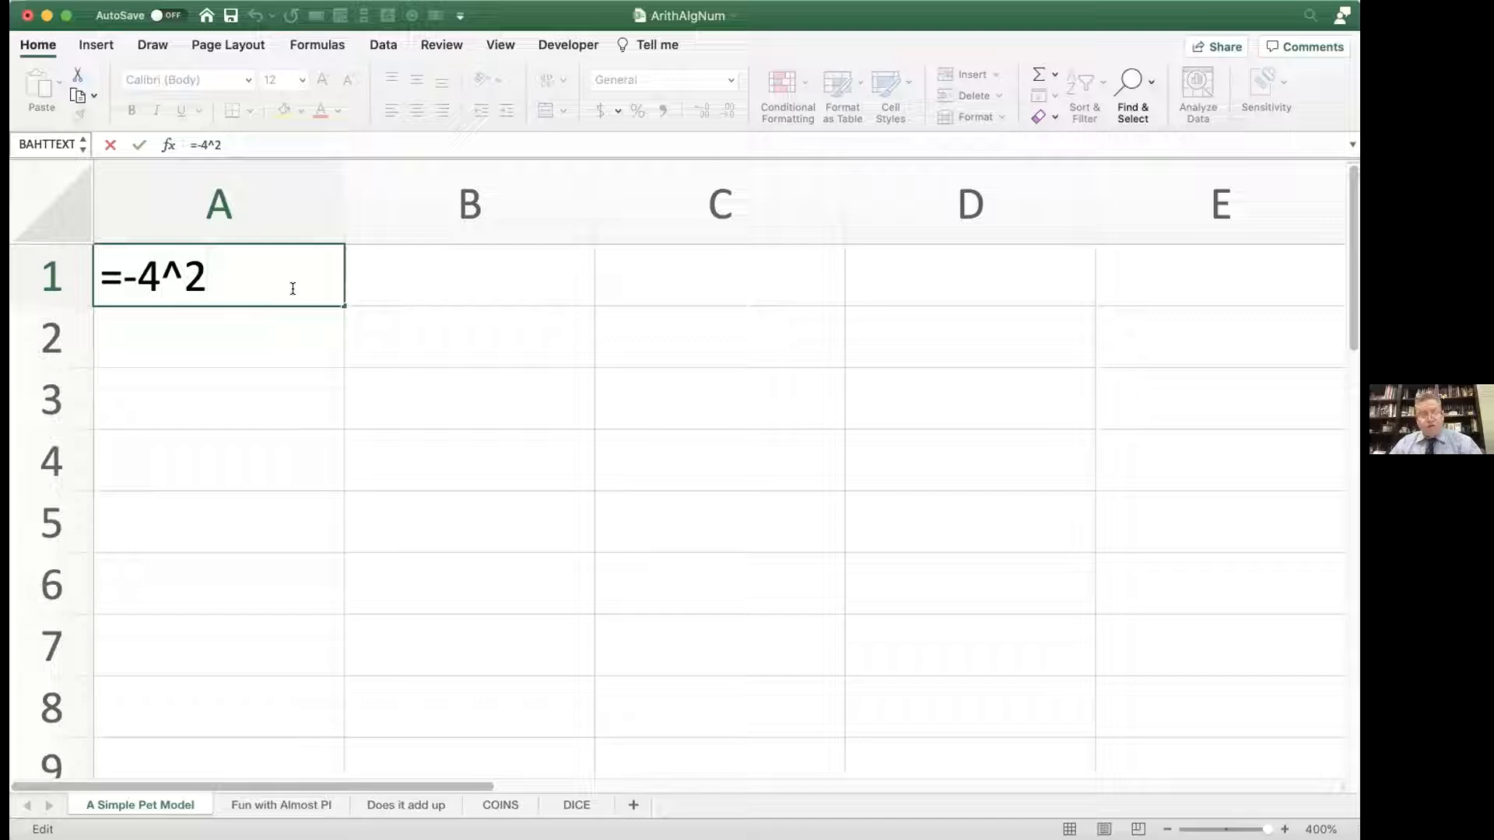
pyautogui.press('BackSpace')
pyautogui.press('BackSpace')
pyautogui.press('BackSpace')
pyautogui.press('BackSpace')
pyautogui.press('BackSpace')
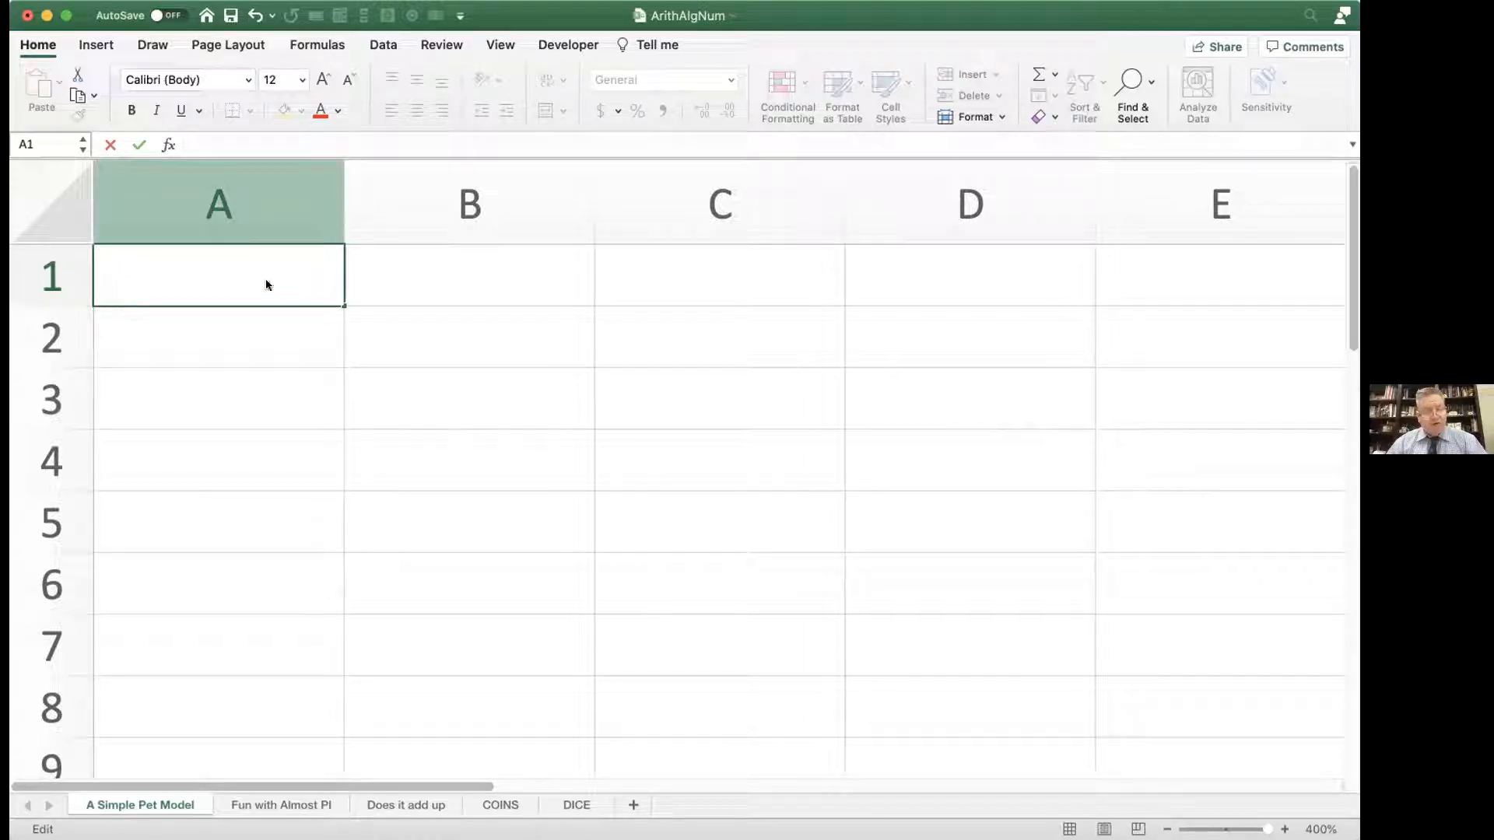
# Step: Enter the headings cats, dogs and pets in cells A1, B1 and C1
pyautogui.write('cats')
pyautogui.press('Tab')
pyautogui.write('dogs')
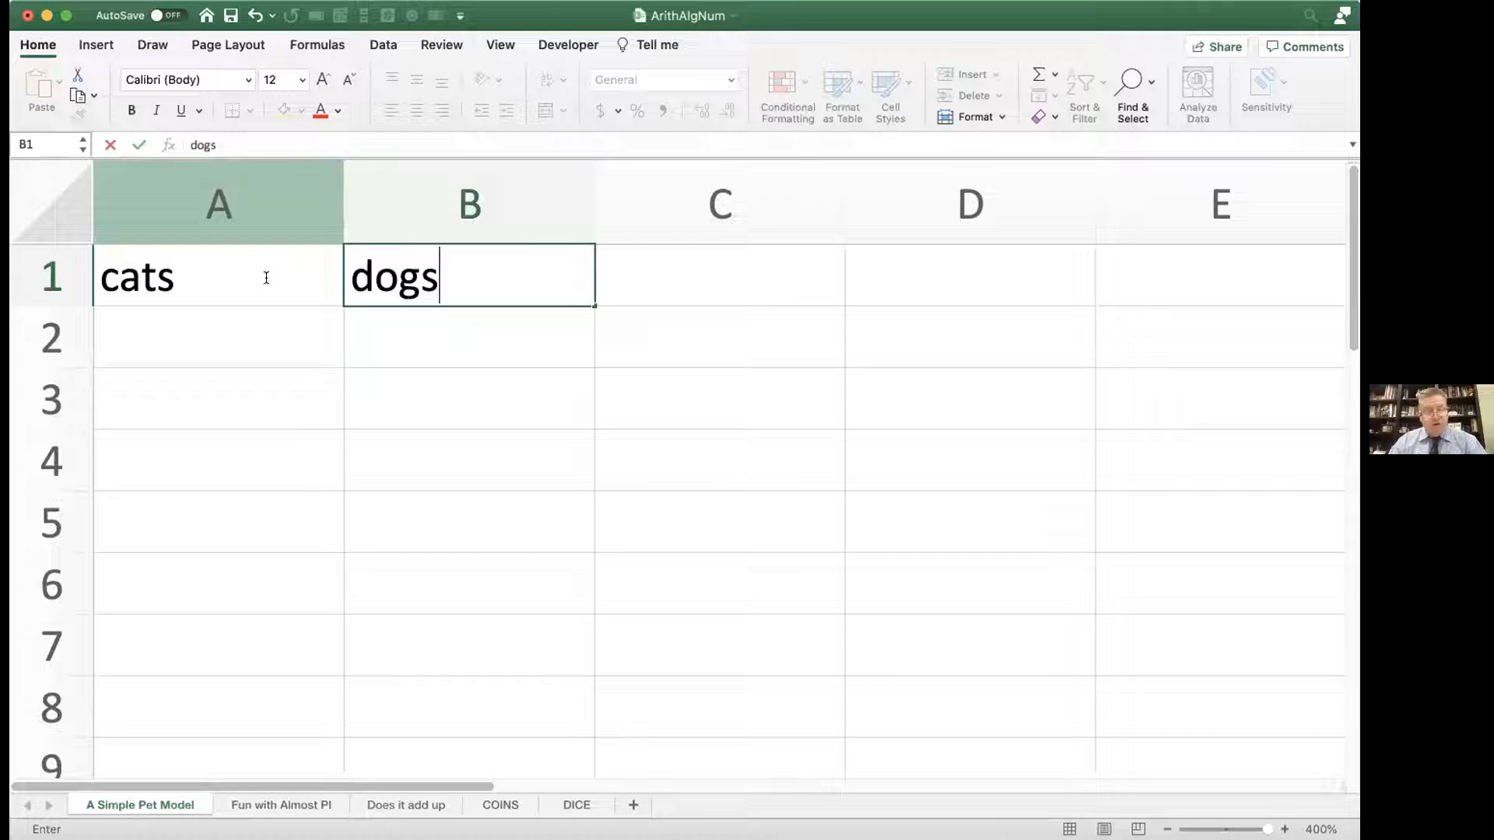
pyautogui.press('Tab')
pyautogui.write('pets')
pyautogui.press('Return')
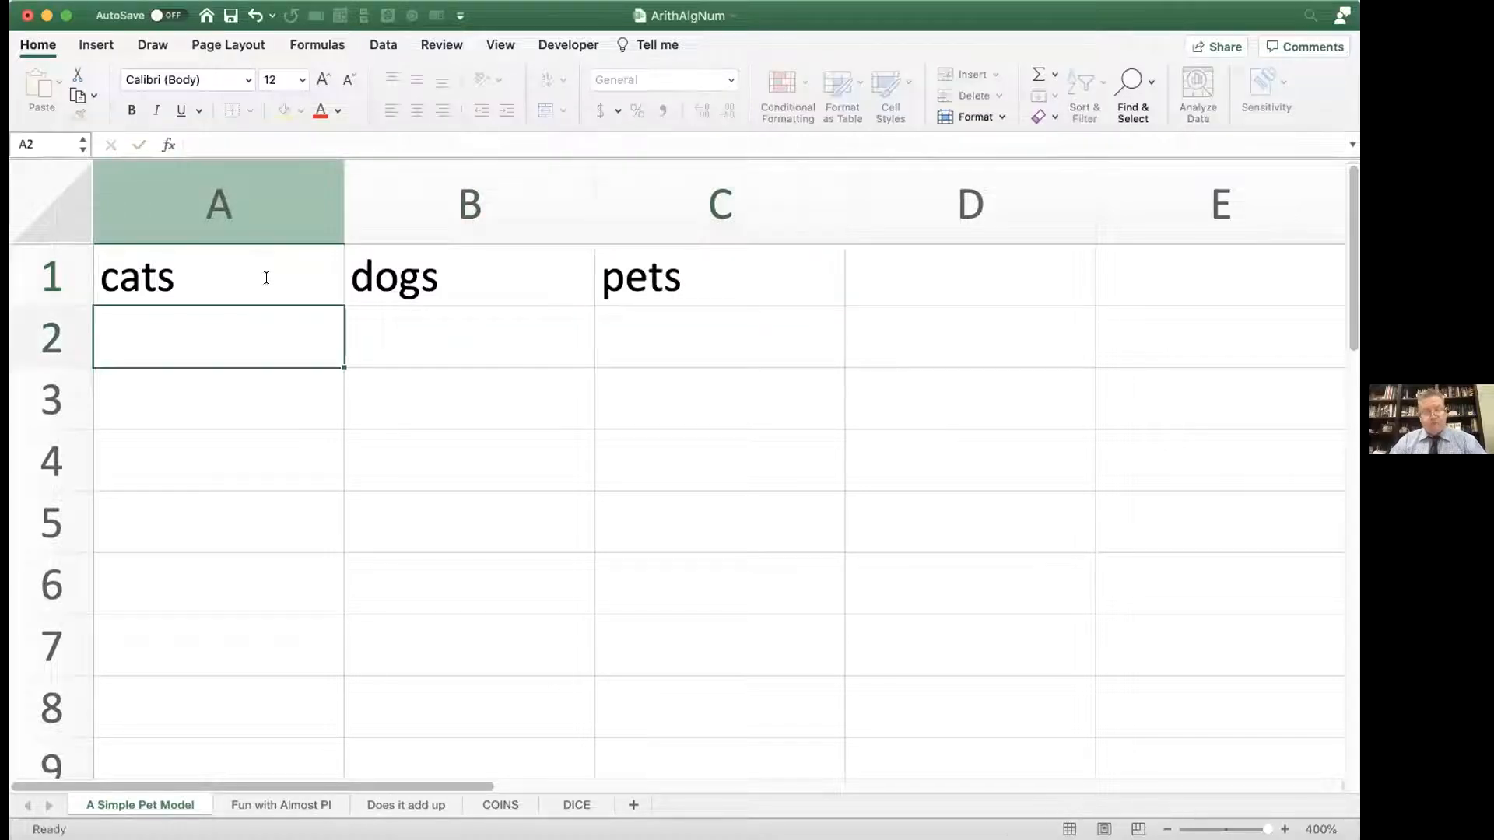
# Step: Fill row 2 with 3 under cats, 4 under dogs and 7 under pets
pyautogui.write('3')
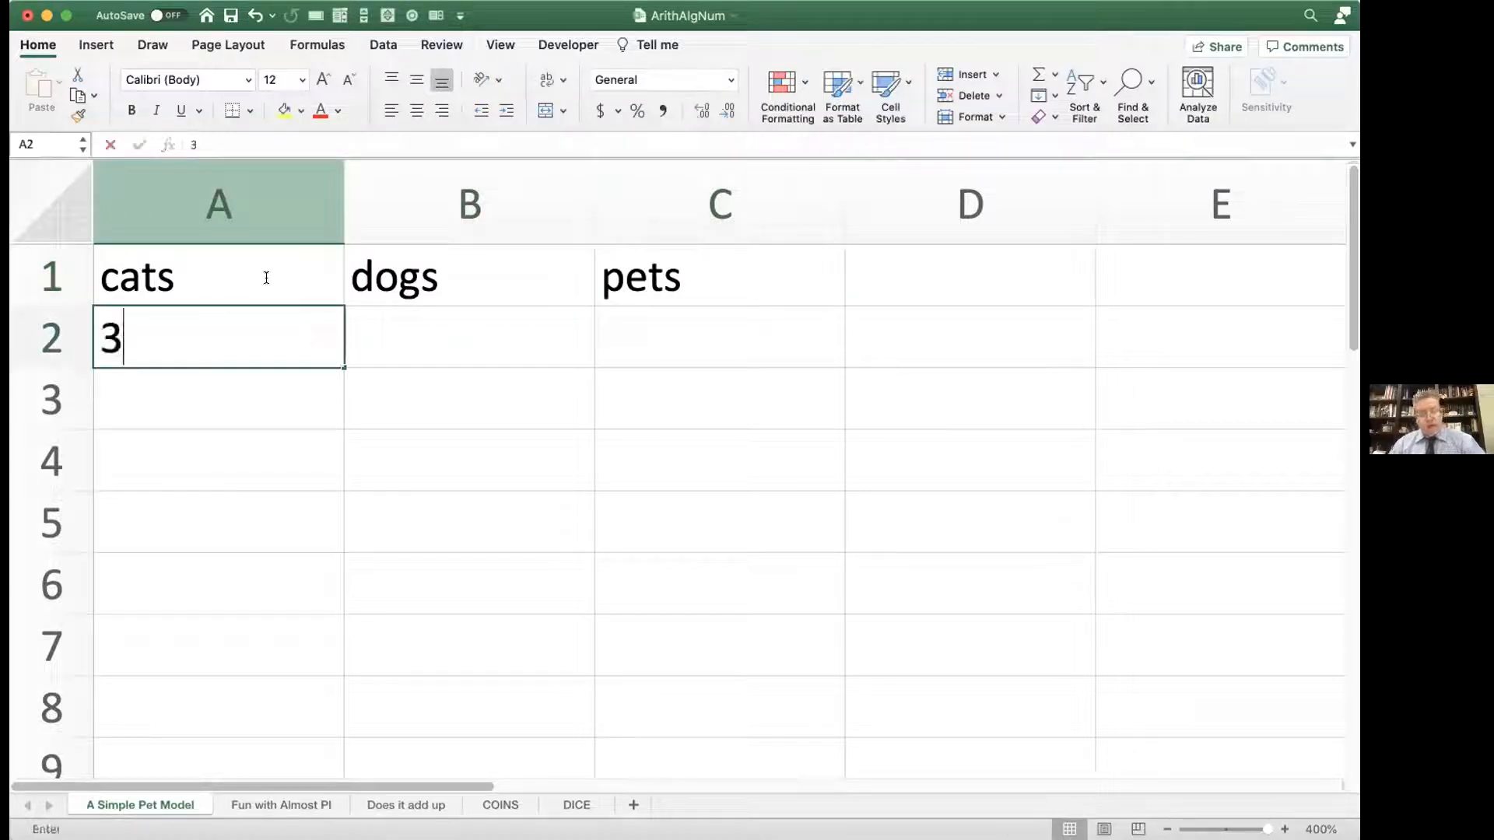
pyautogui.press('Tab')
pyautogui.write('4')
pyautogui.press('Tab')
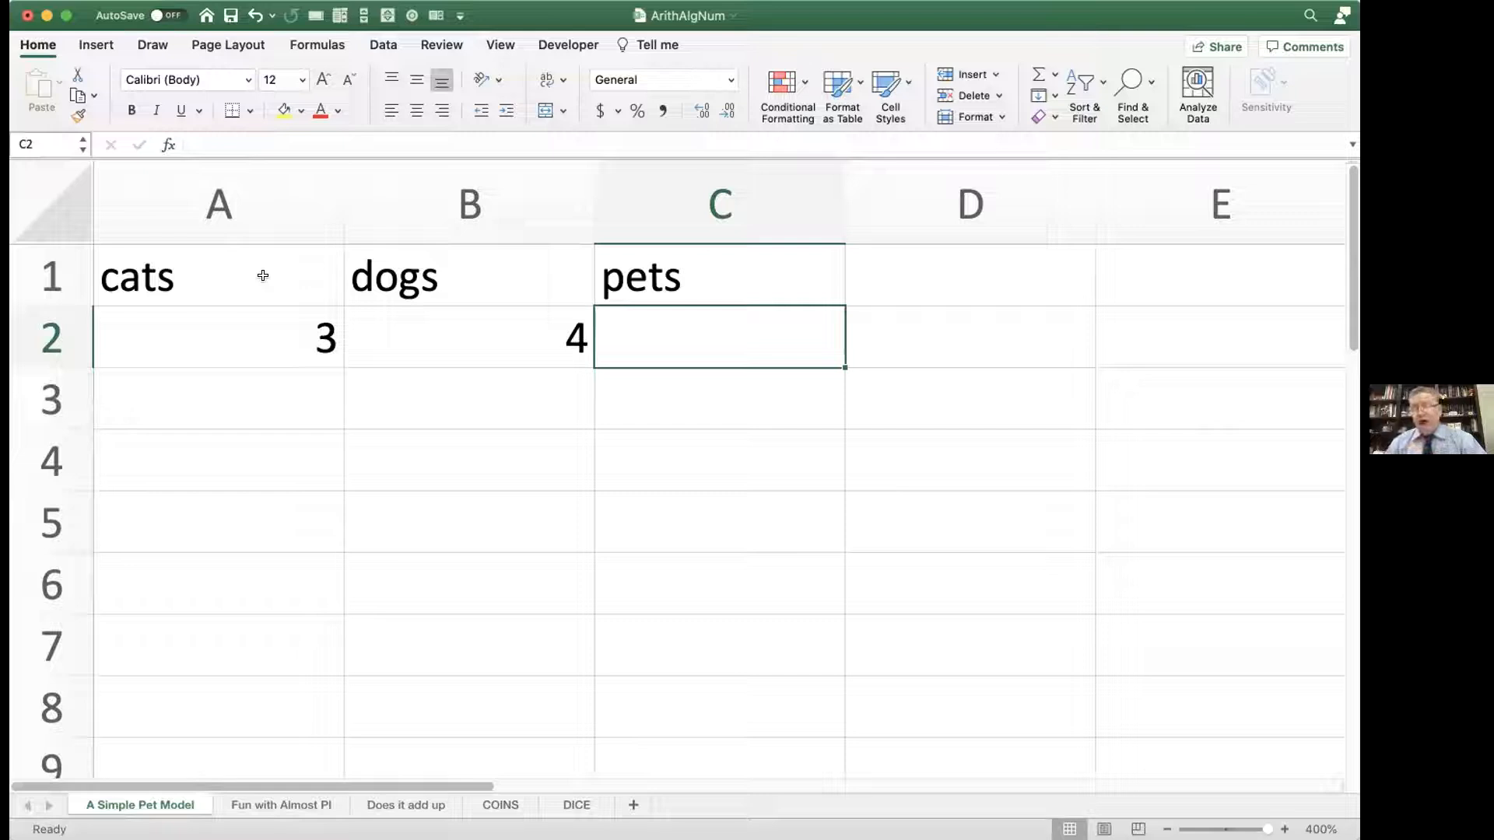
pyautogui.write('7')
pyautogui.press('Return')
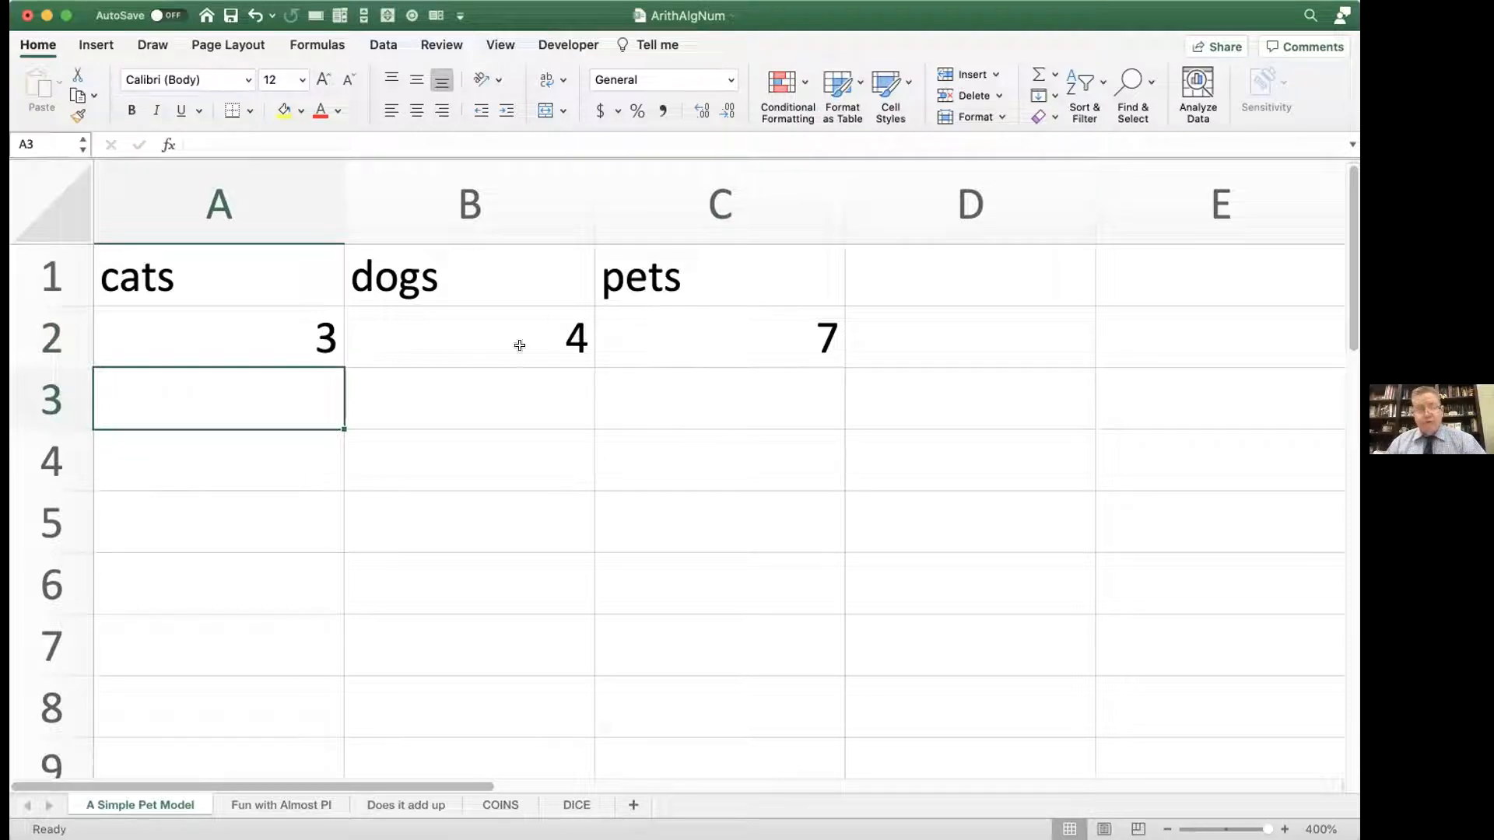
# Step: Replace the constant under pets in cell C2 with the formula =3+4
pyautogui.doubleClick(763, 335)
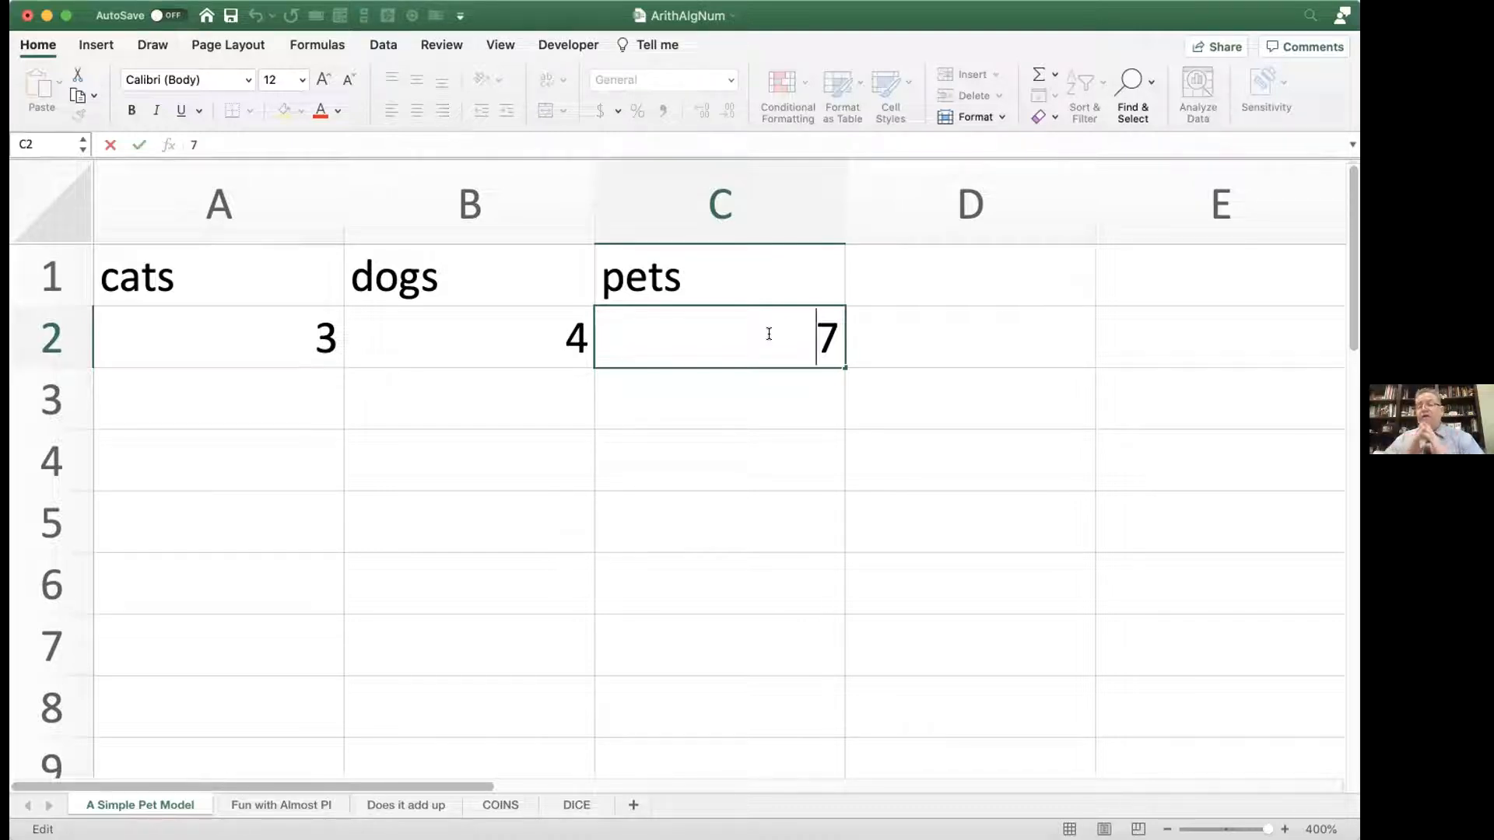
pyautogui.moveTo(811, 333); pyautogui.dragTo(849, 333)
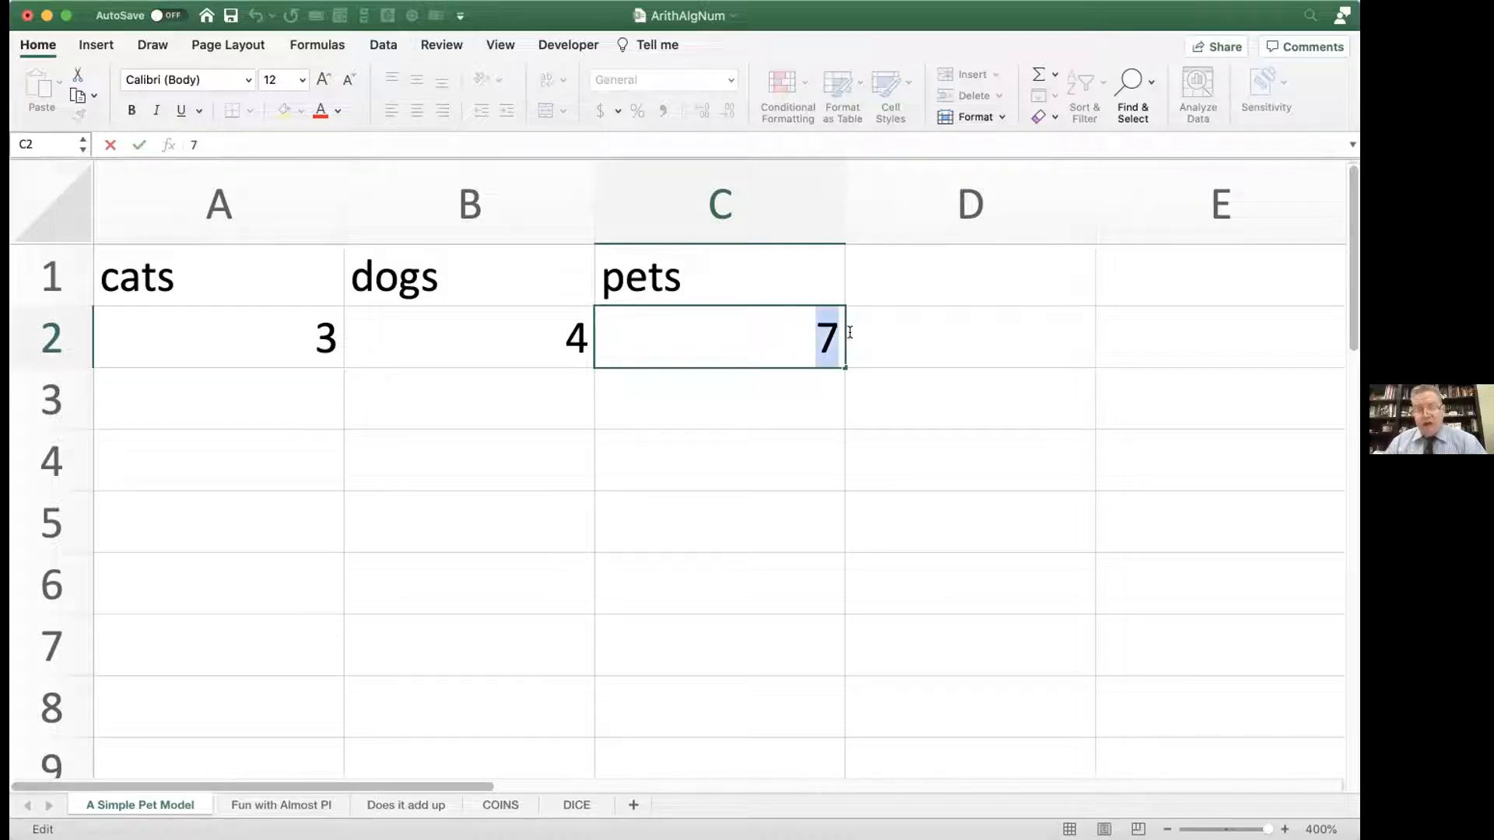
pyautogui.write('=3+4')
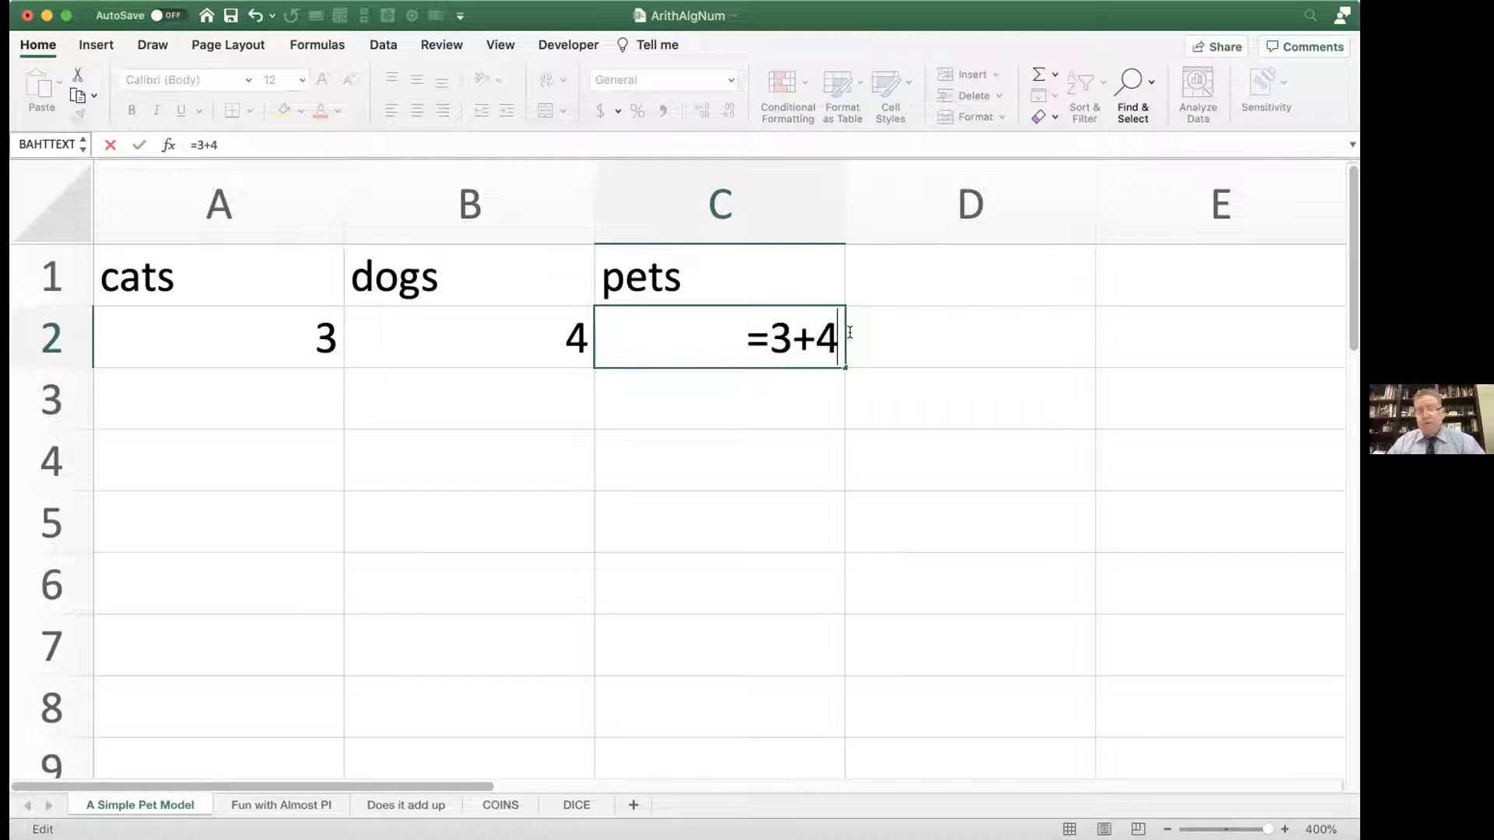
pyautogui.press('Return')
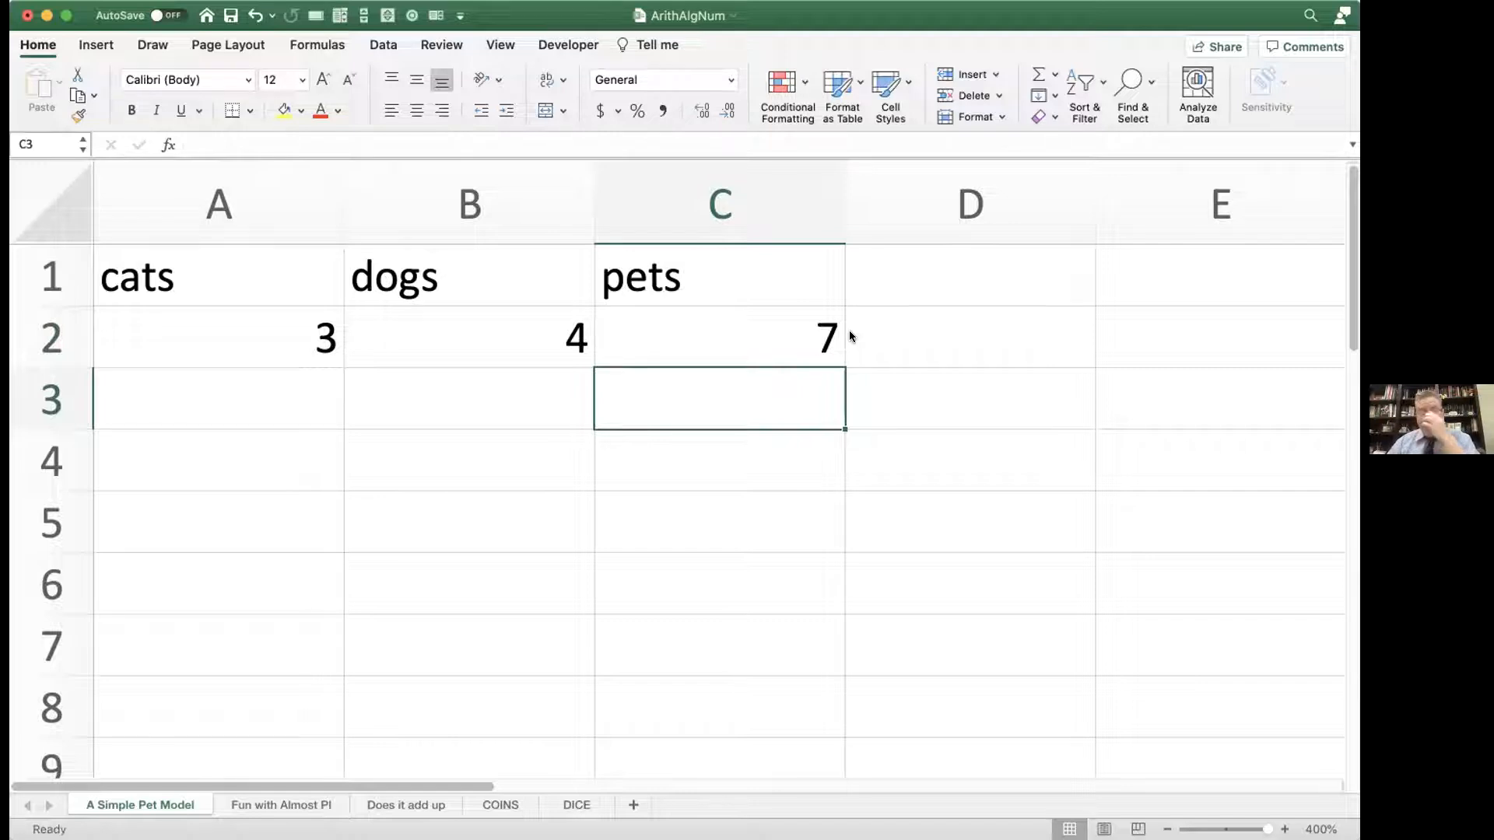
# Step: Replace the constants in the pets cell C2 with the cell-reference formula =A2+B2
pyautogui.doubleClick(767, 339)
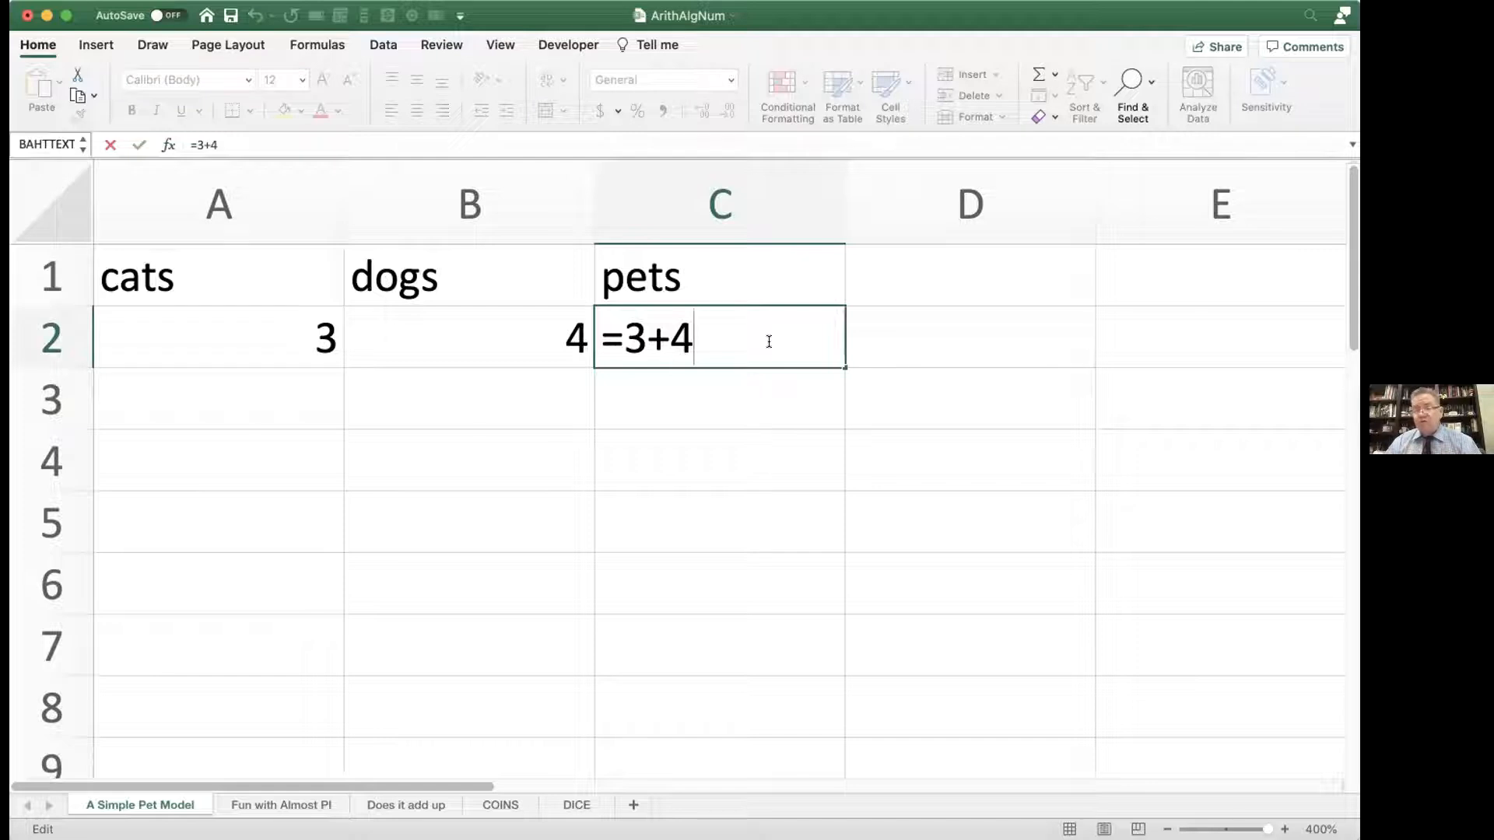
pyautogui.press('BackSpace')
pyautogui.press('BackSpace')
pyautogui.press('BackSpace')
pyautogui.press('BackSpace')
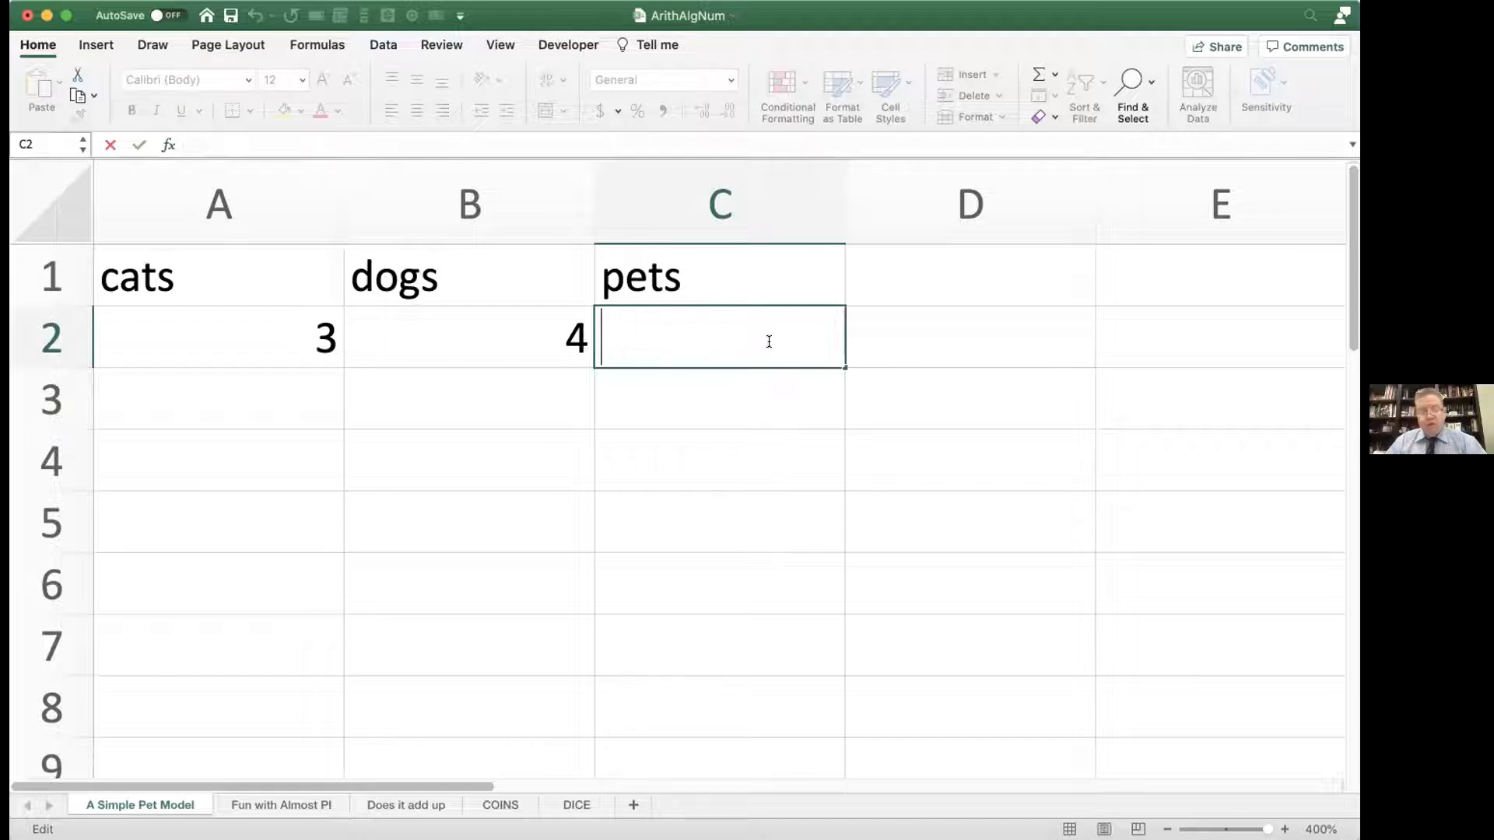
pyautogui.click(294, 338)
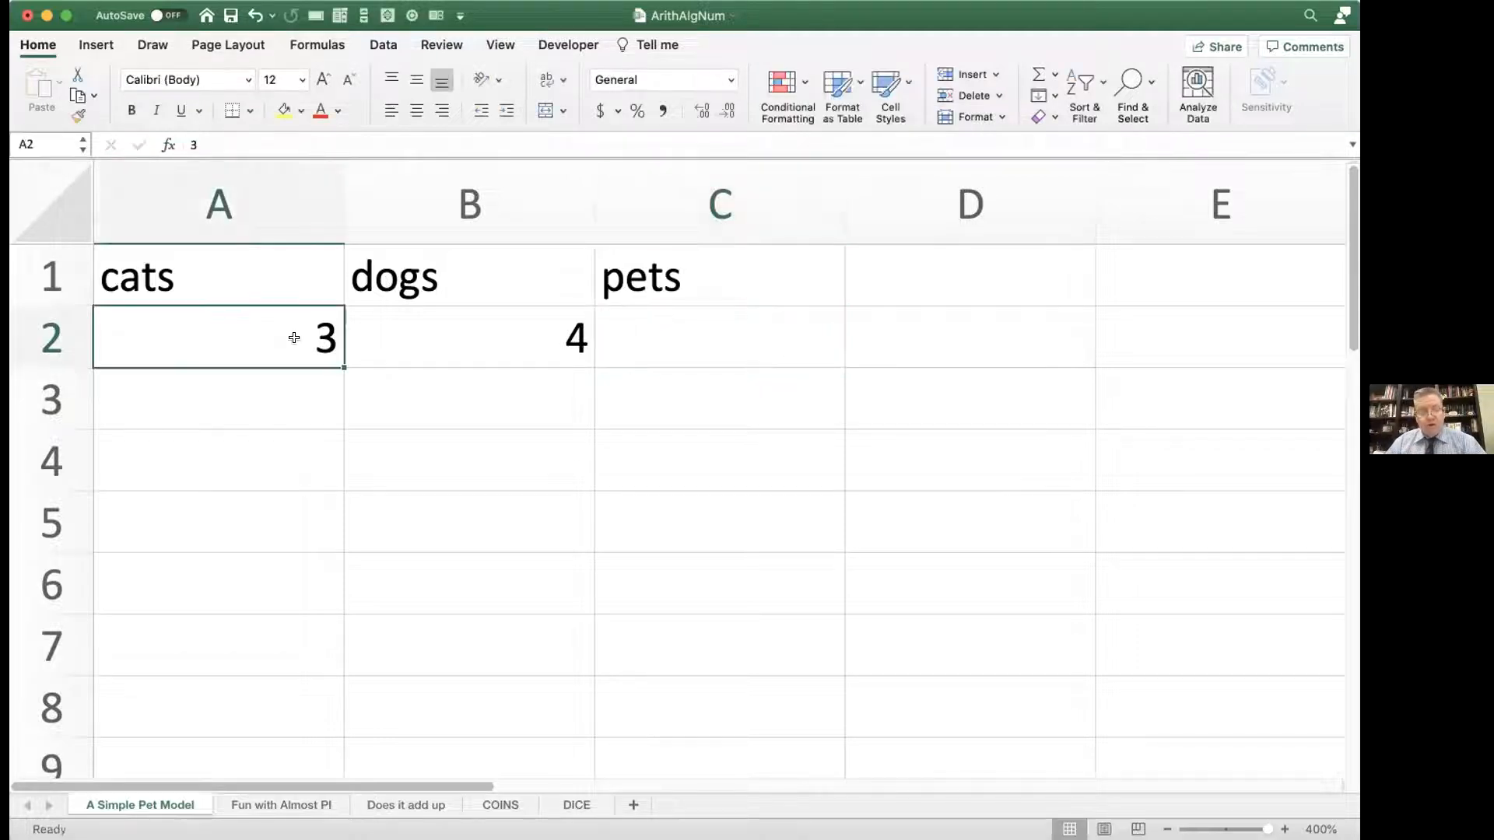
pyautogui.click(618, 330)
pyautogui.write('=')
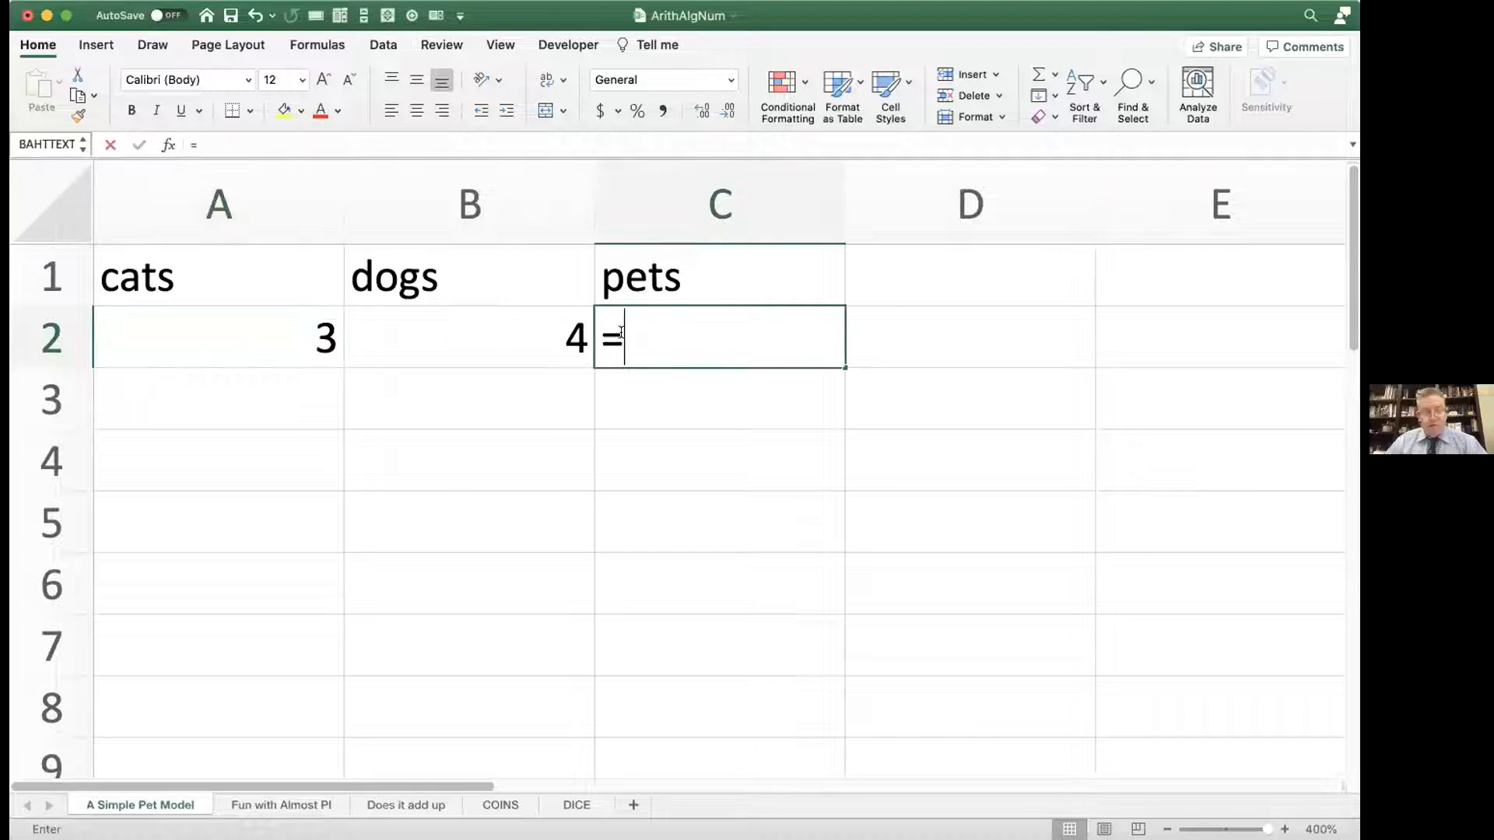
pyautogui.click(308, 336)
pyautogui.write('+')
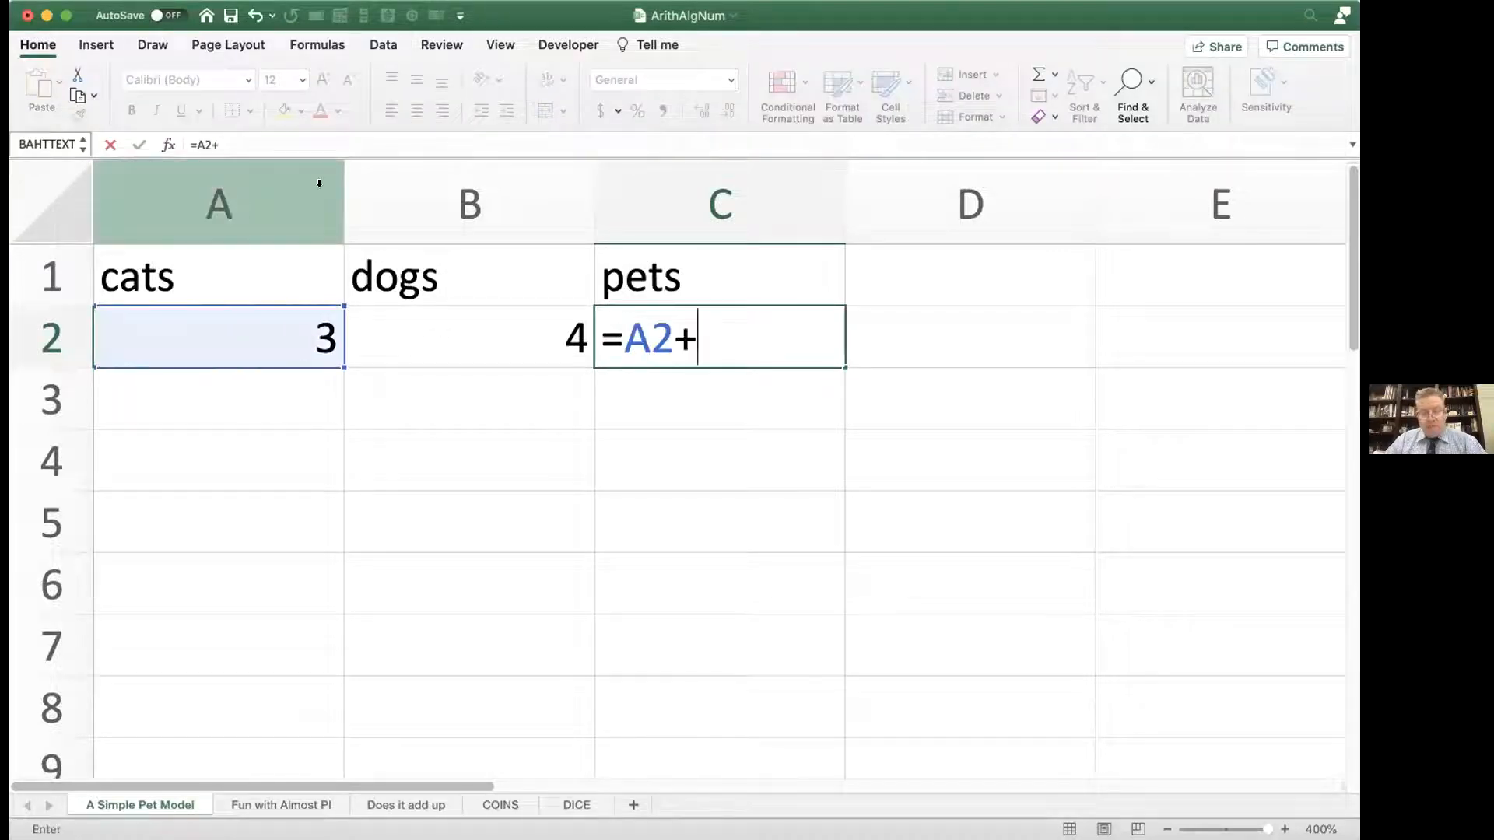
pyautogui.click(470, 338)
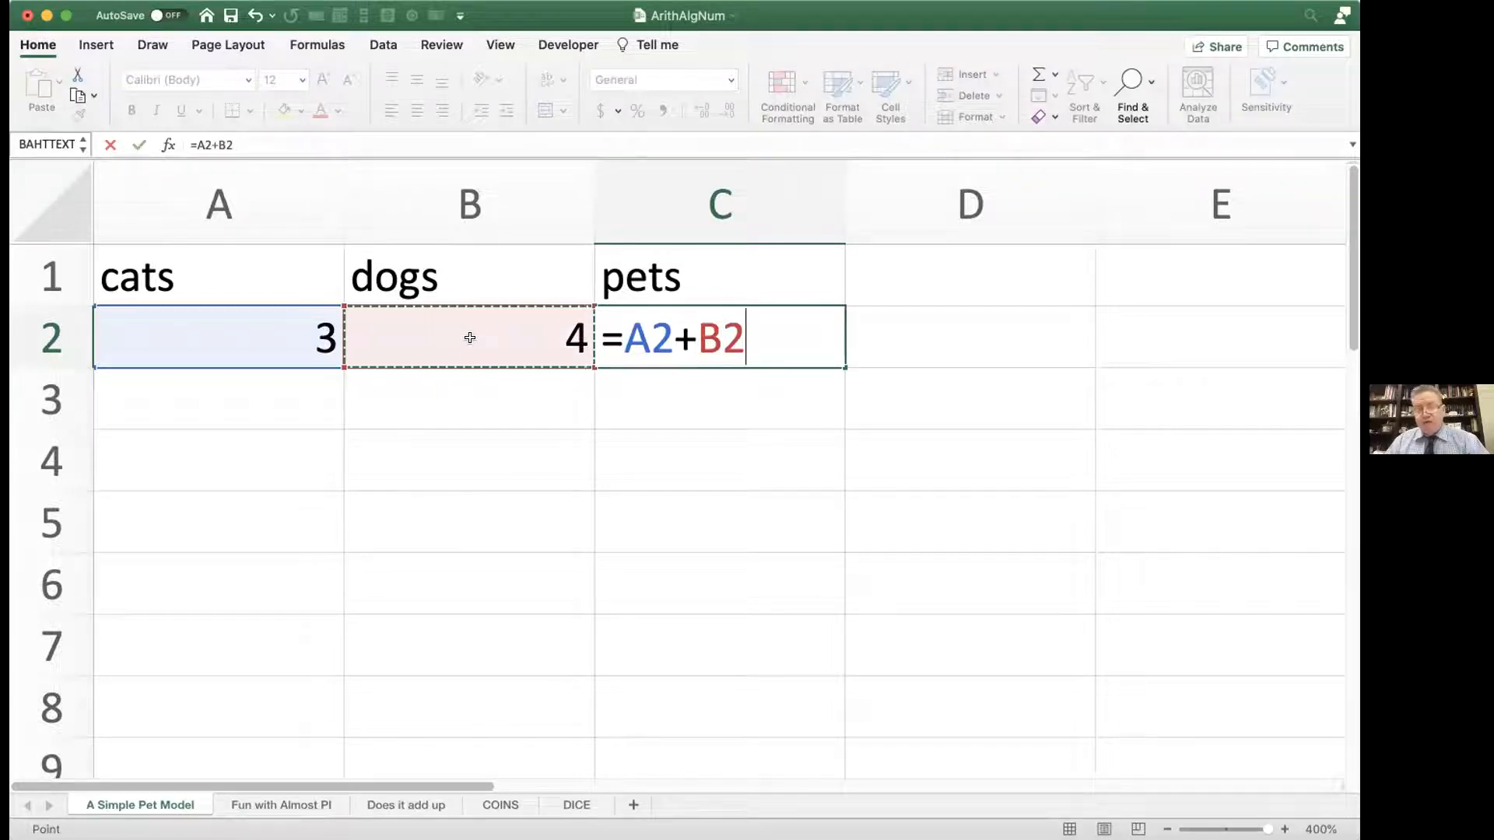
pyautogui.press('Return')
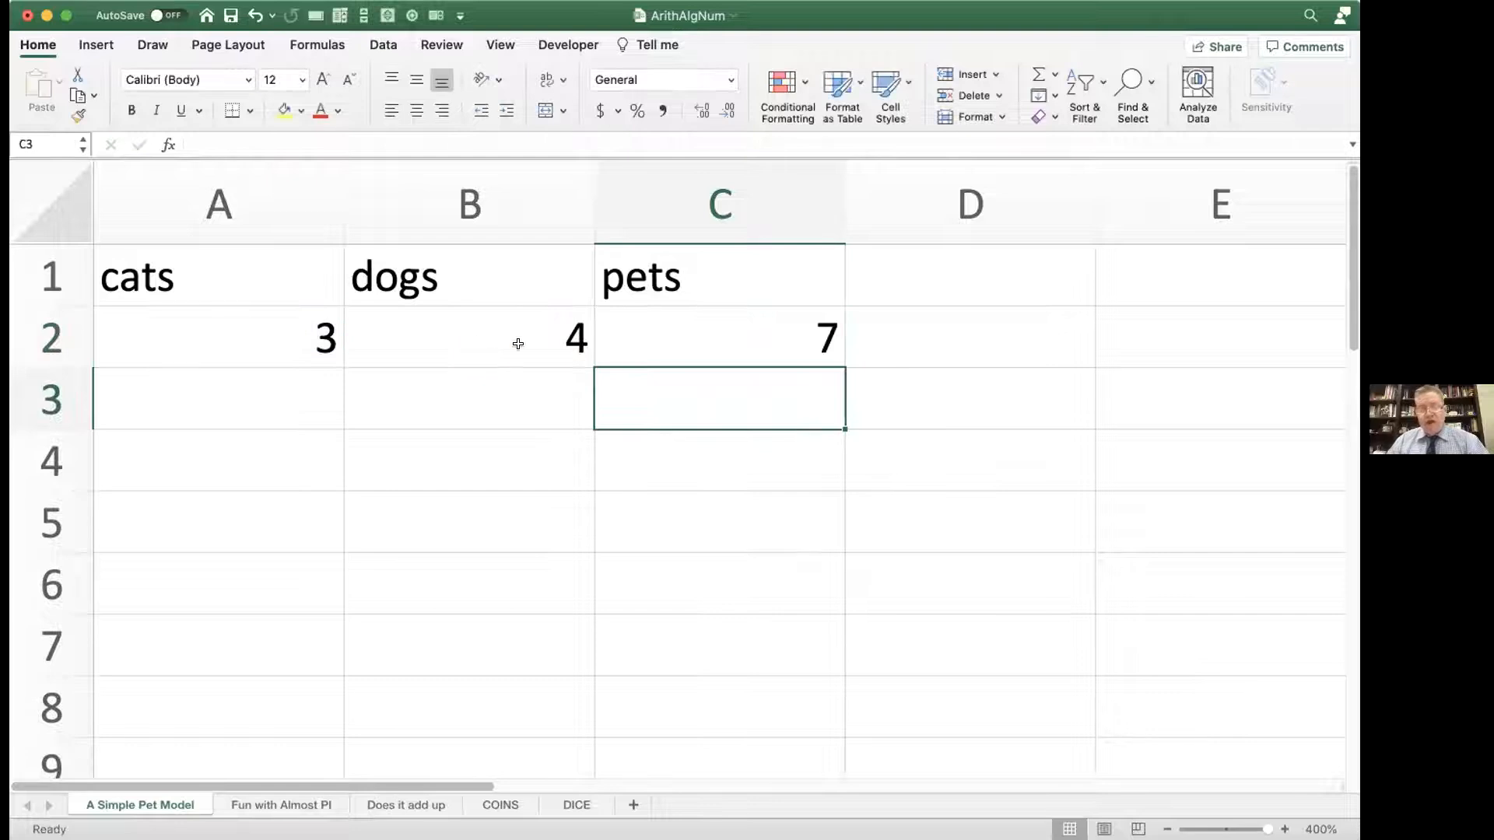
# Step: Examine the pets formula in C2 and compare it with the cats heading and value cells
pyautogui.doubleClick(650, 339)
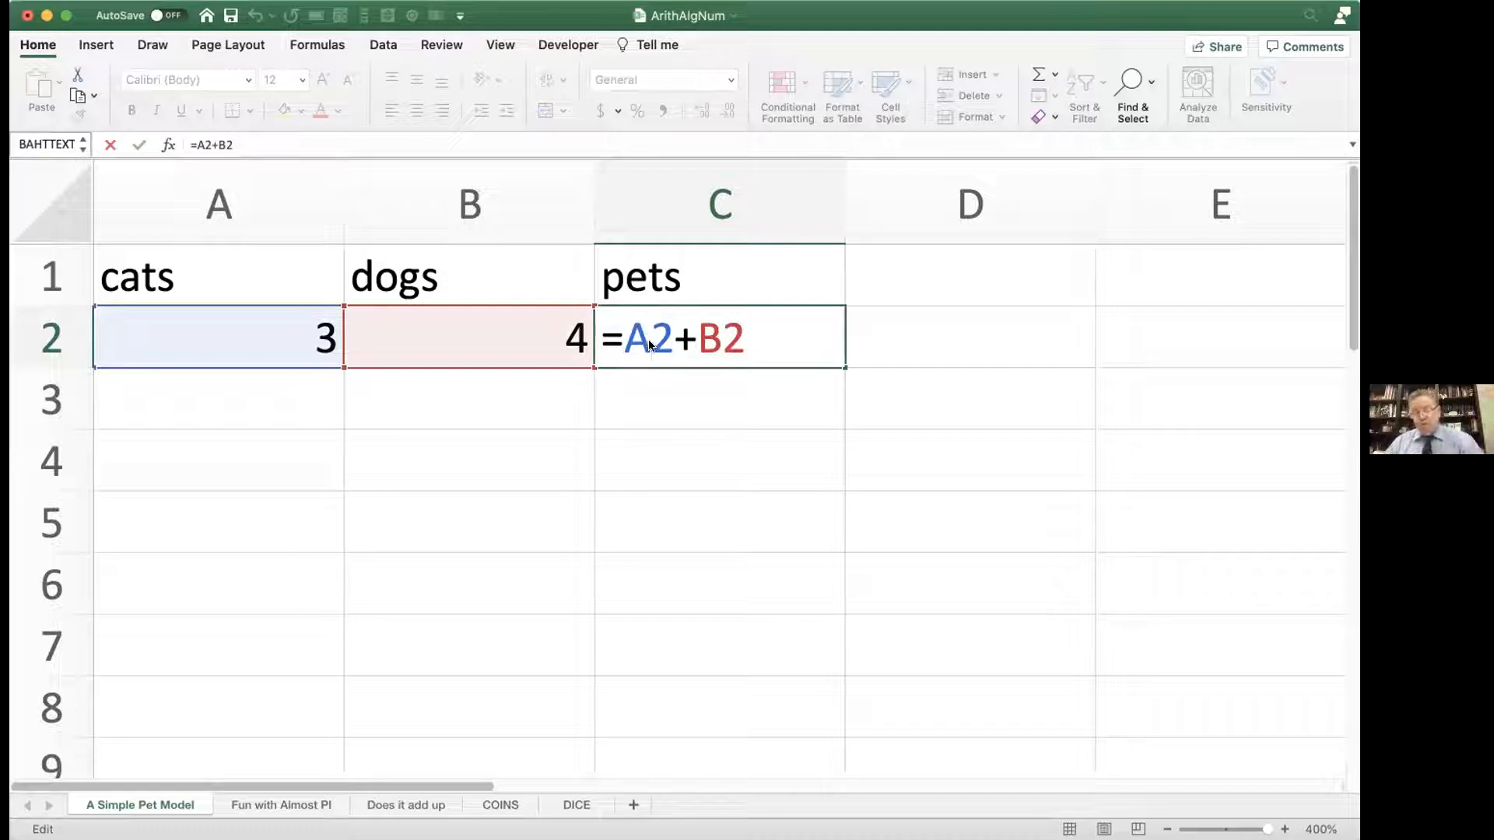
pyautogui.press('Return')
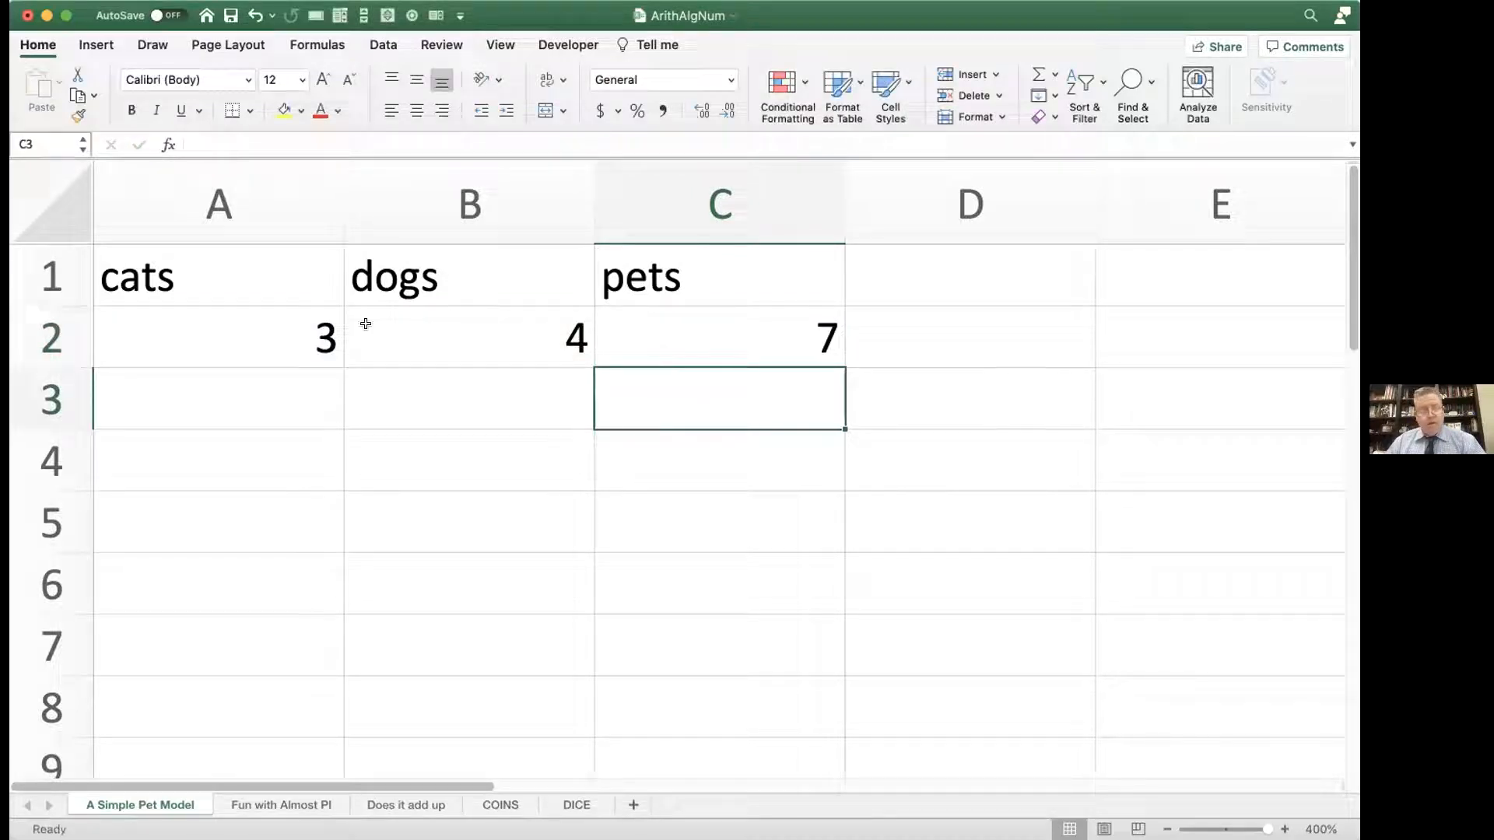
pyautogui.click(277, 327)
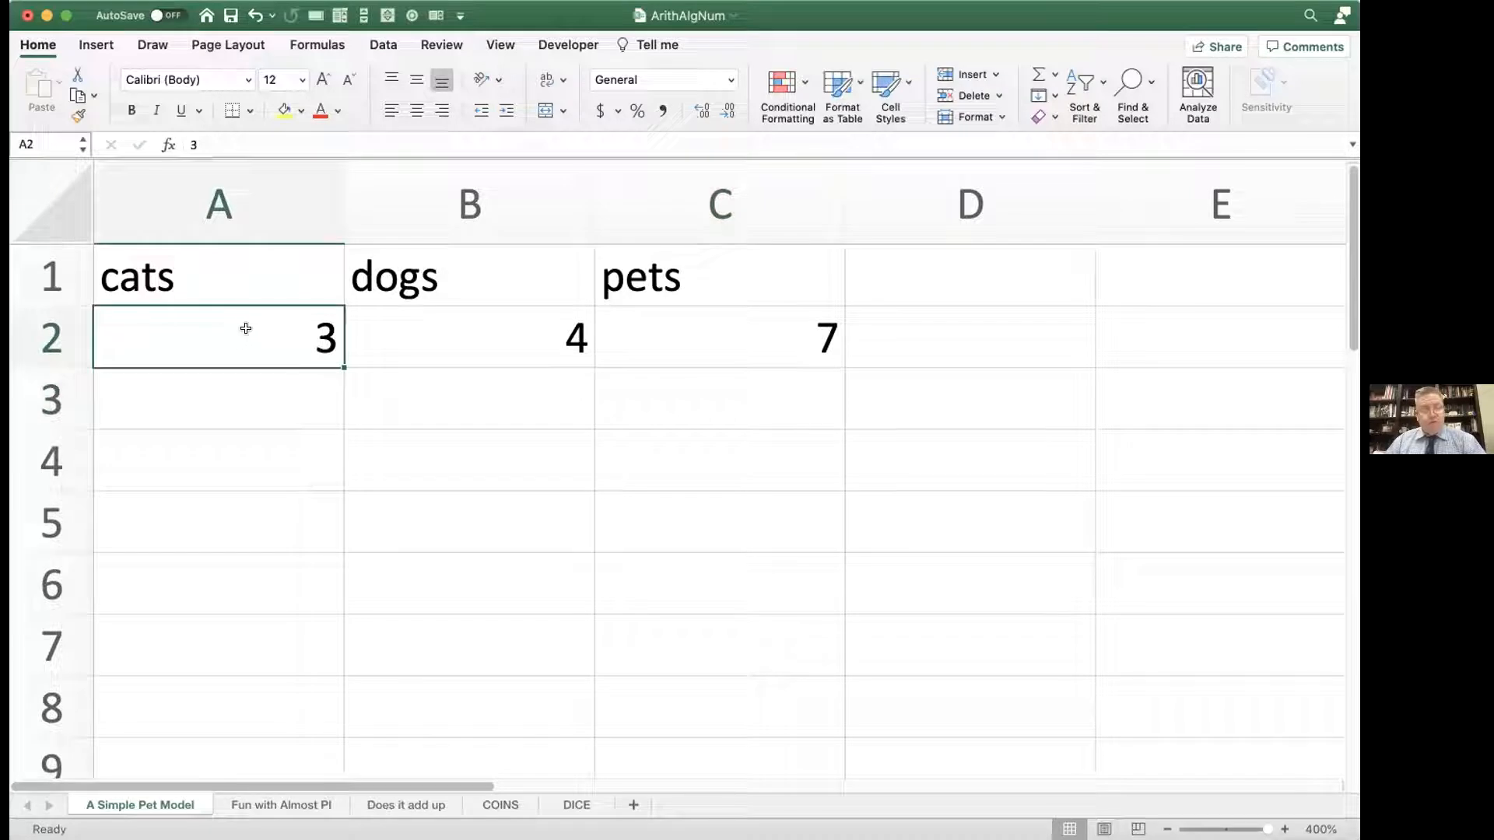
pyautogui.click(228, 269)
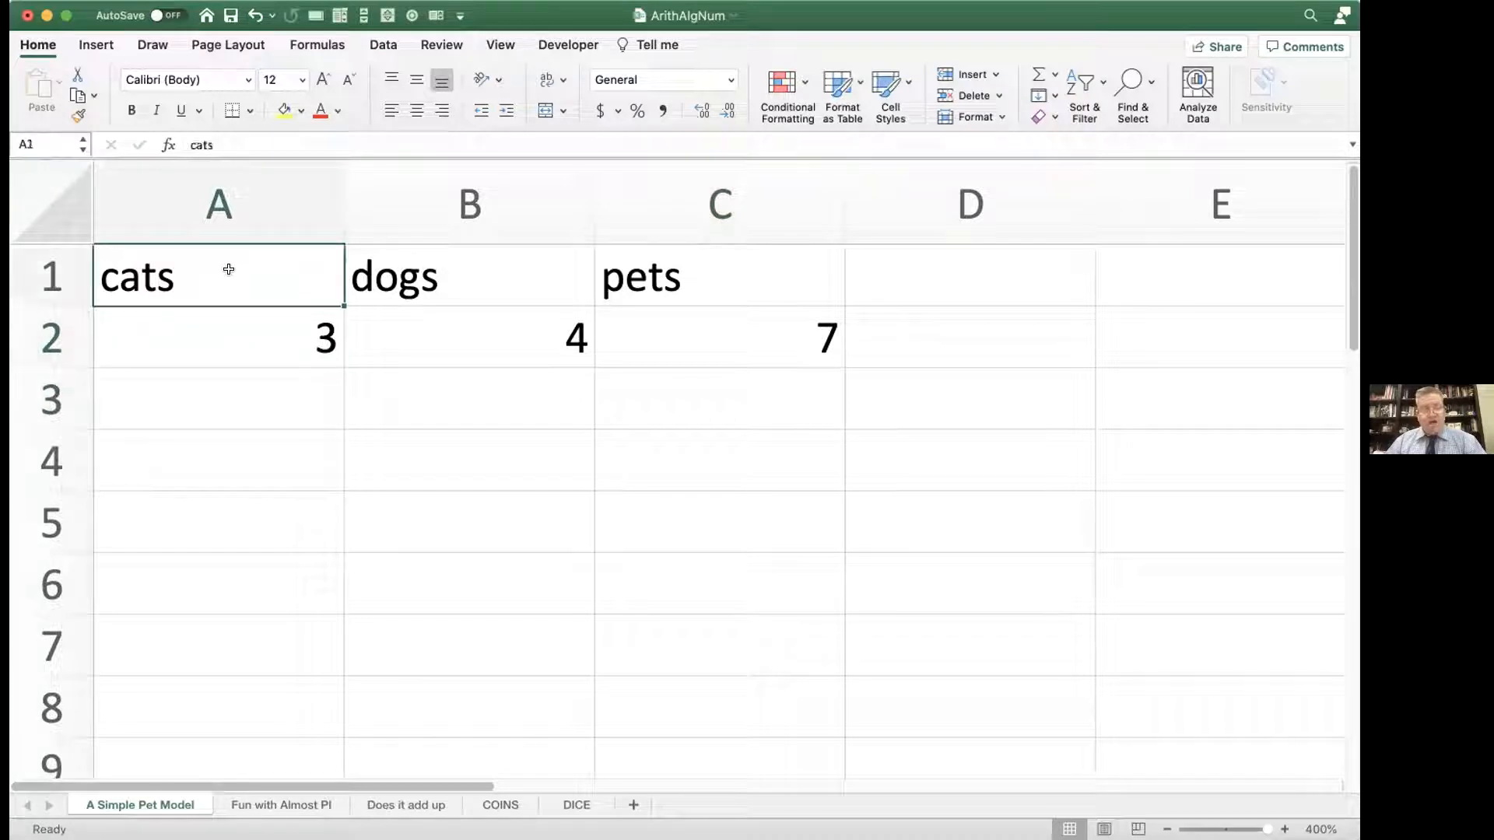
pyautogui.click(243, 346)
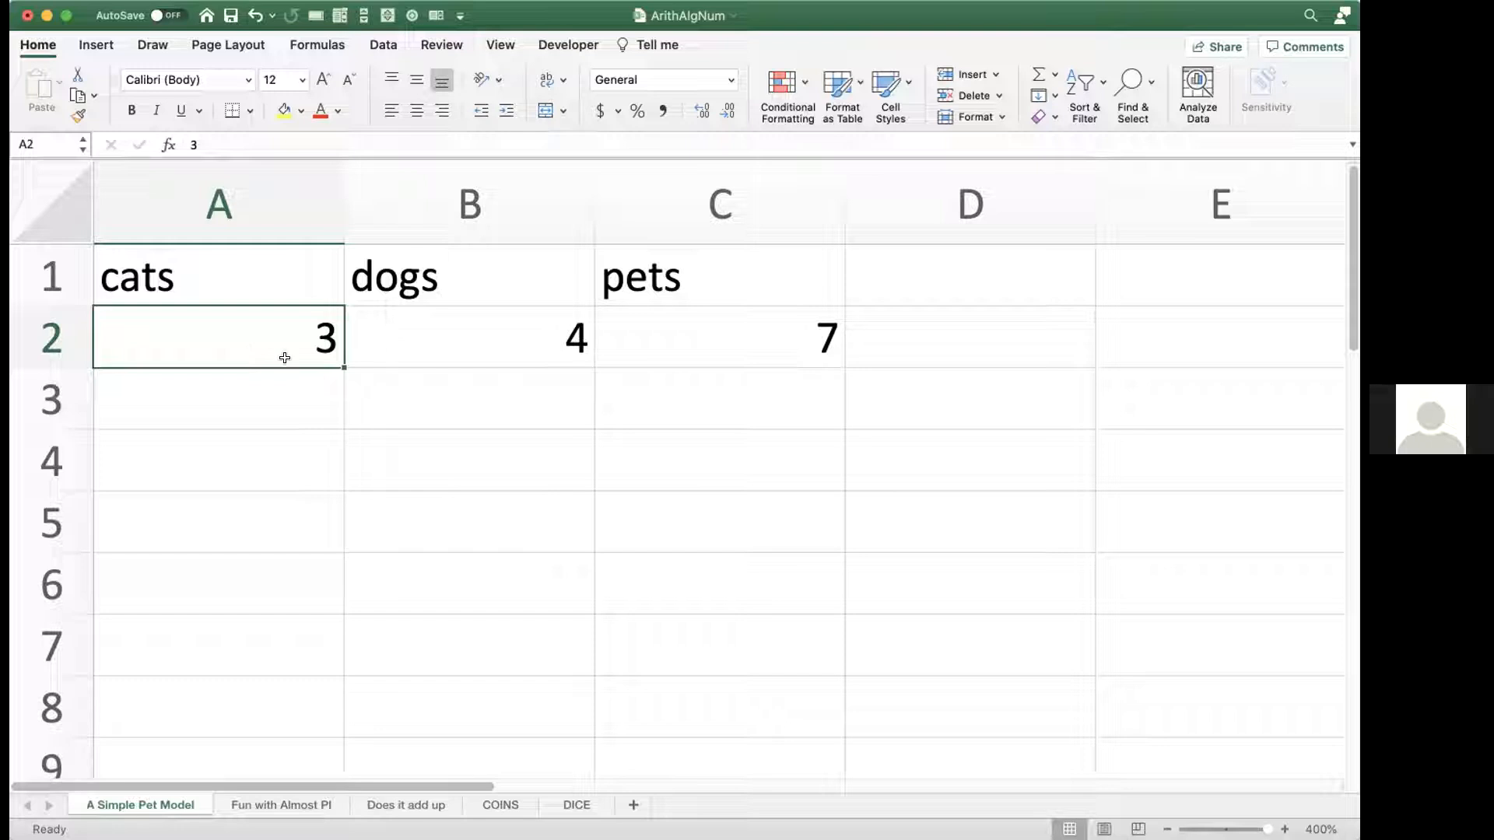
pyautogui.doubleClick(650, 346)
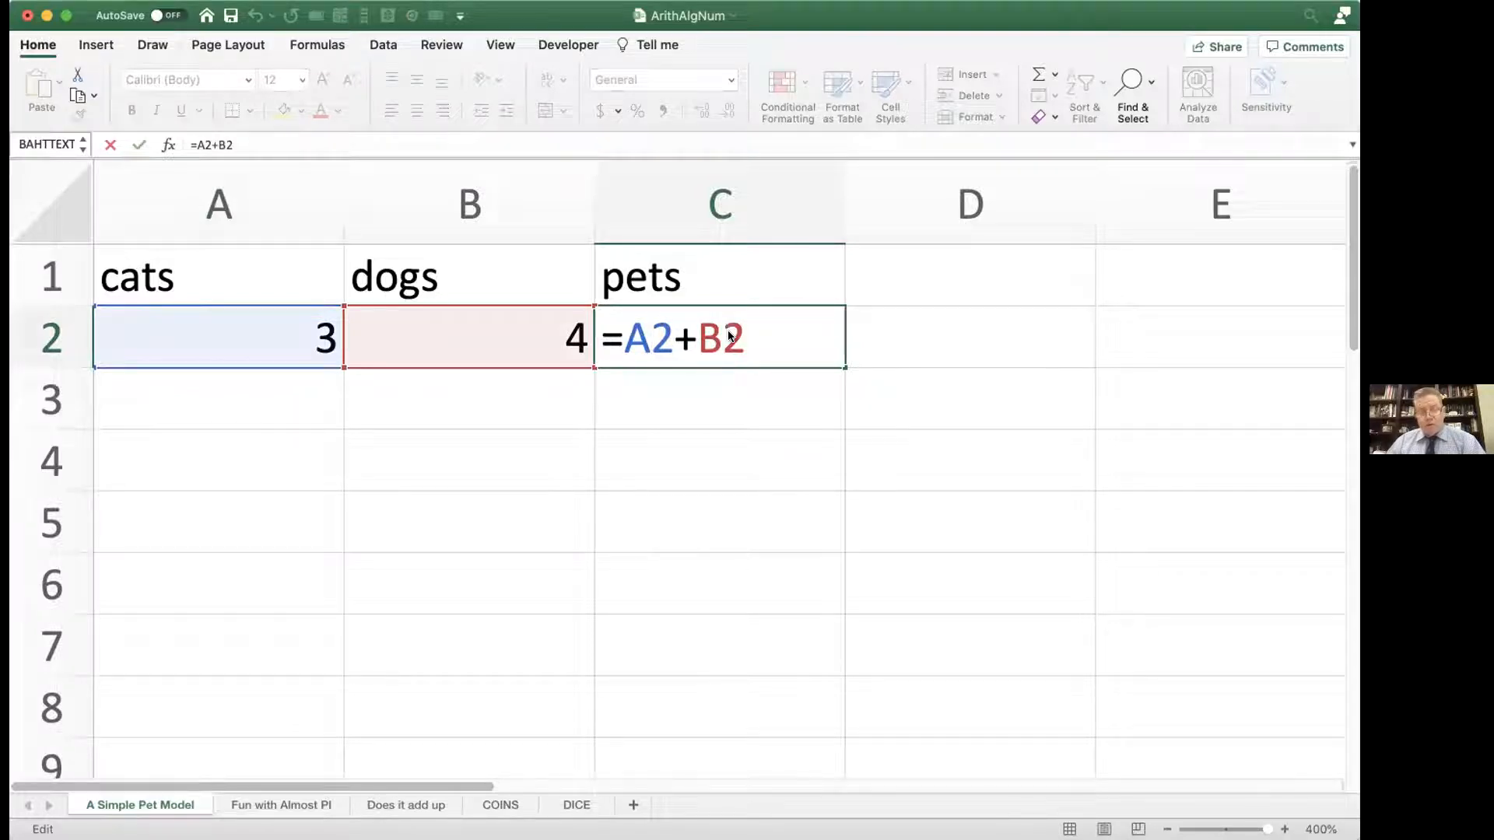
pyautogui.press('Return')
# Step: Move the cats and dogs values down to A3:B3 and repoint the dogs reference in the pets formula to B2
pyautogui.moveTo(307, 333); pyautogui.dragTo(408, 417)
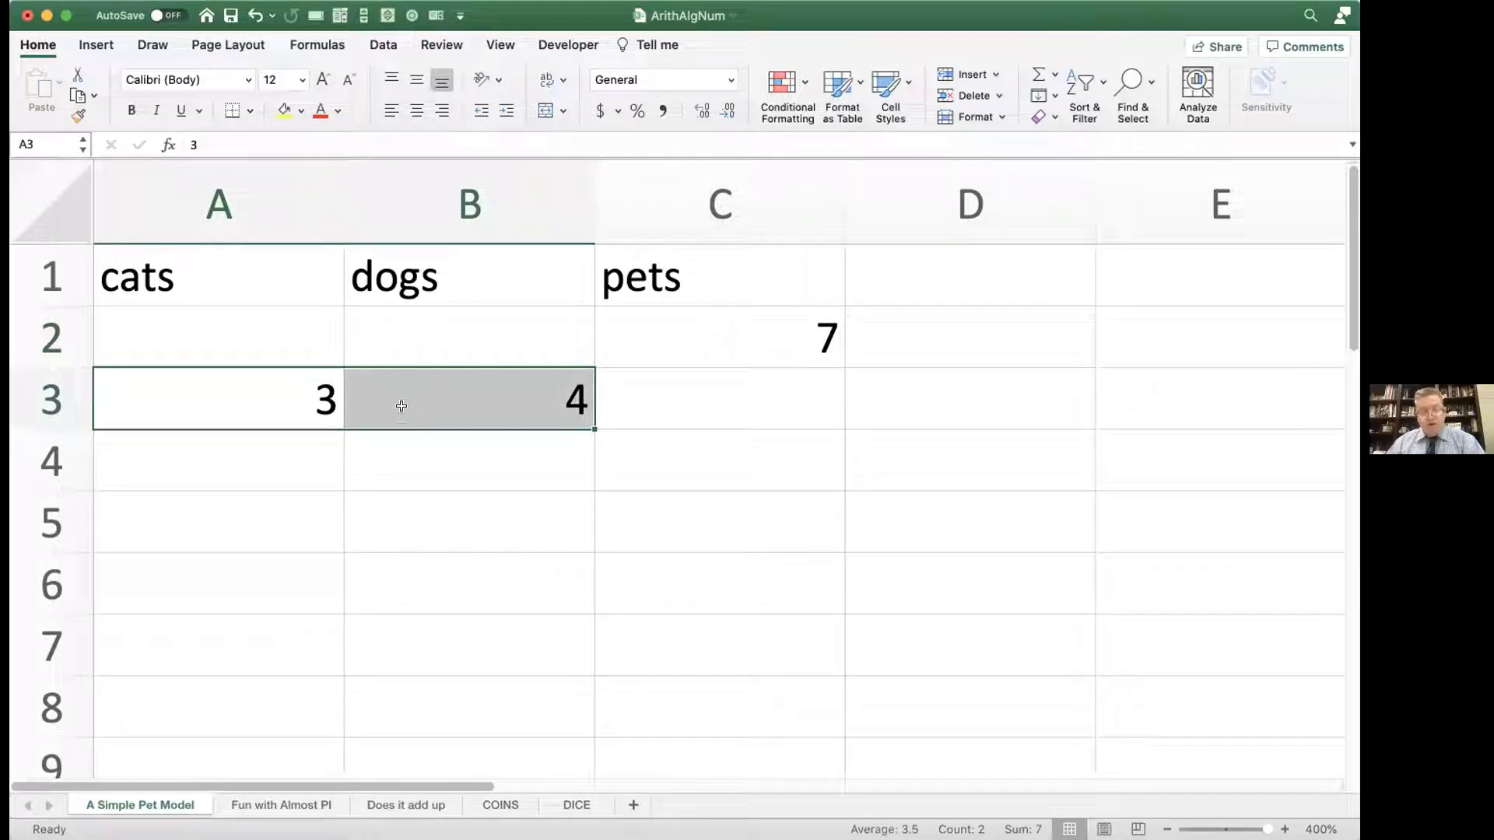
pyautogui.doubleClick(627, 335)
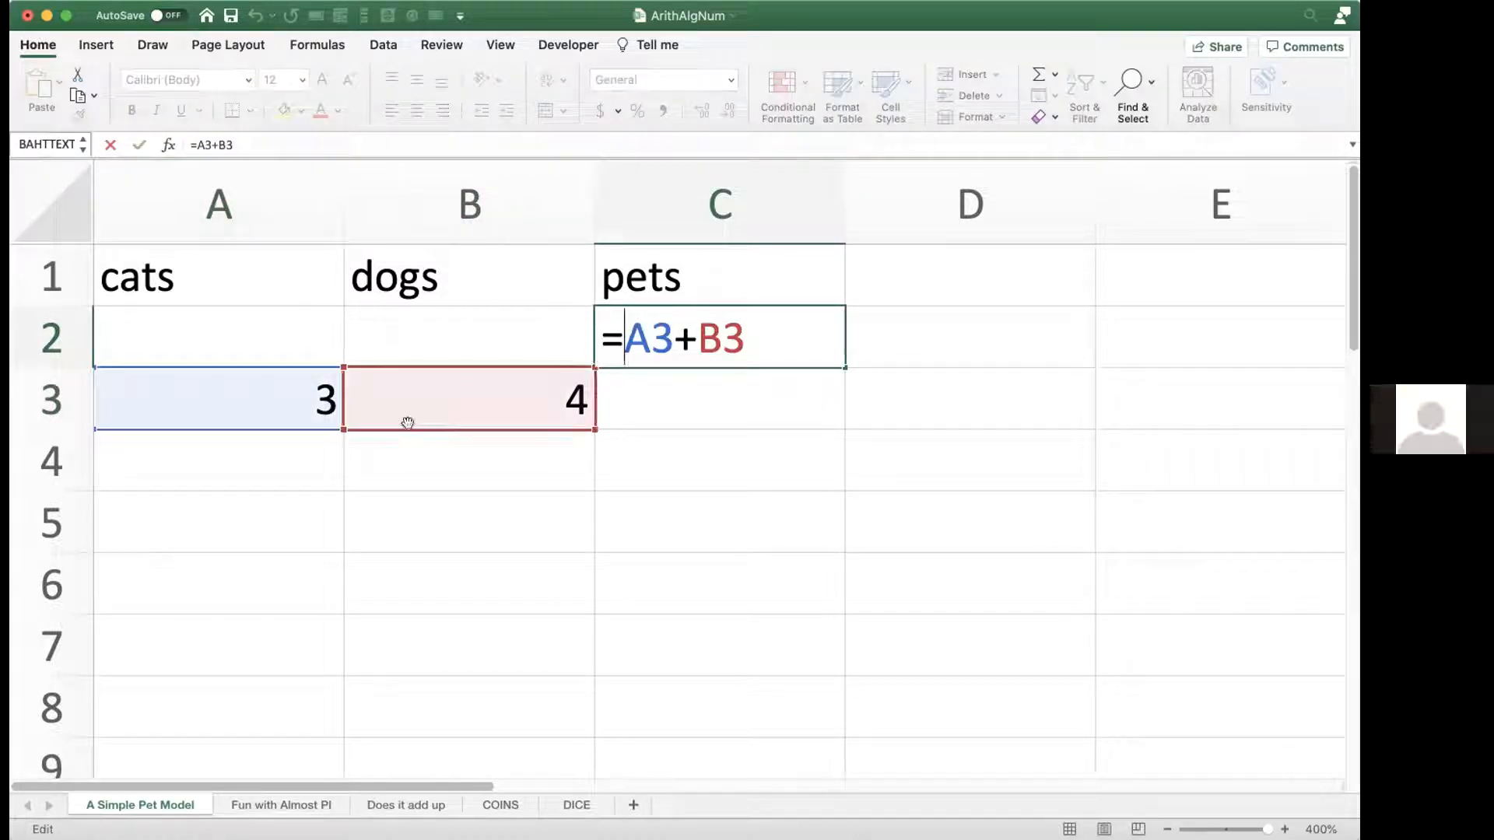
pyautogui.moveTo(408, 372); pyautogui.dragTo(408, 340)
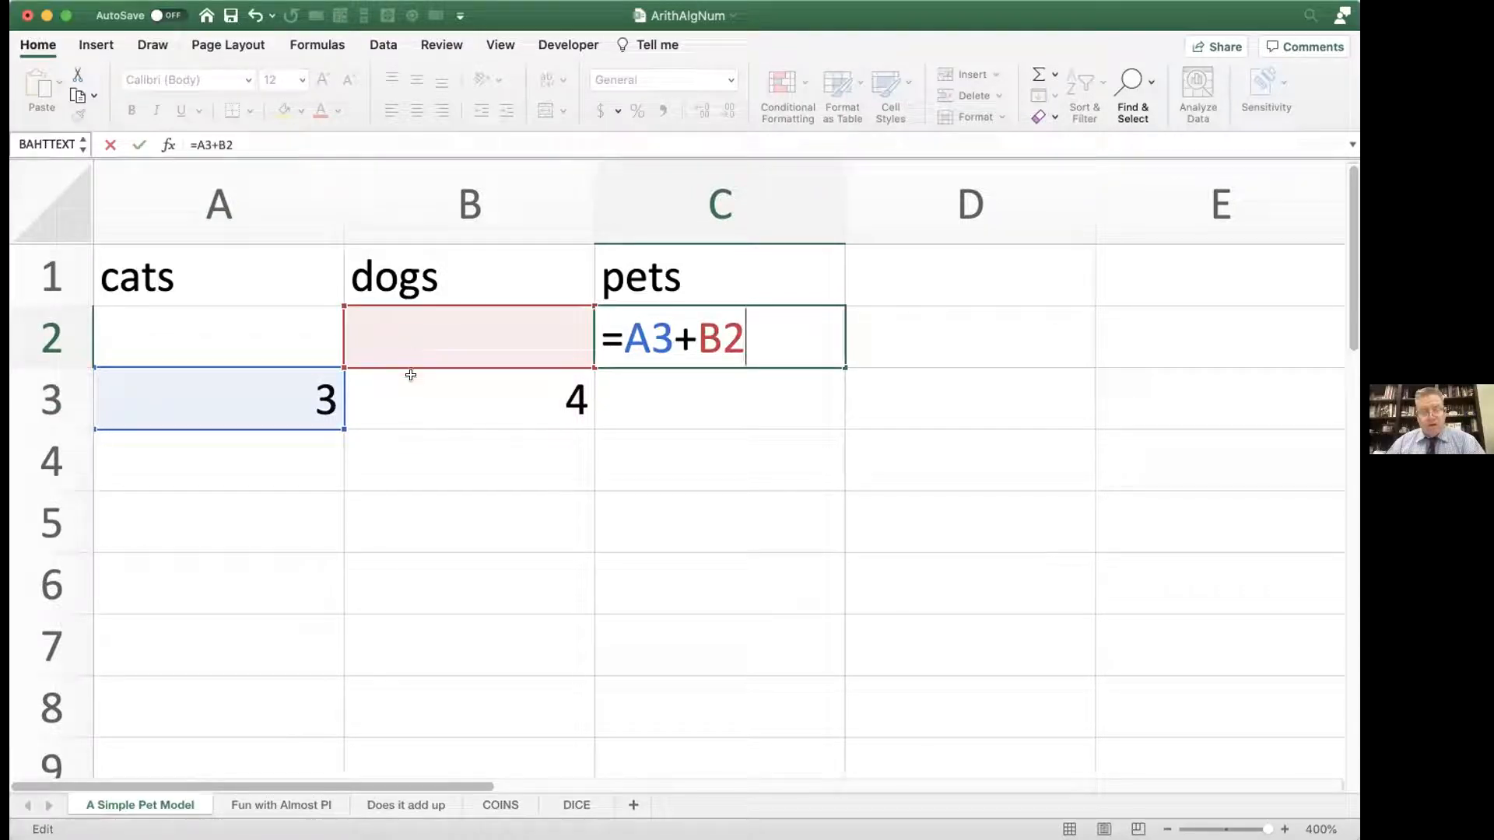
pyautogui.click(409, 386)
# Step: Move the cats and dogs values back to A2:B2 and restore the pets formula to =A2+B2
pyautogui.moveTo(301, 403); pyautogui.dragTo(391, 335)
pyautogui.doubleClick(689, 327)
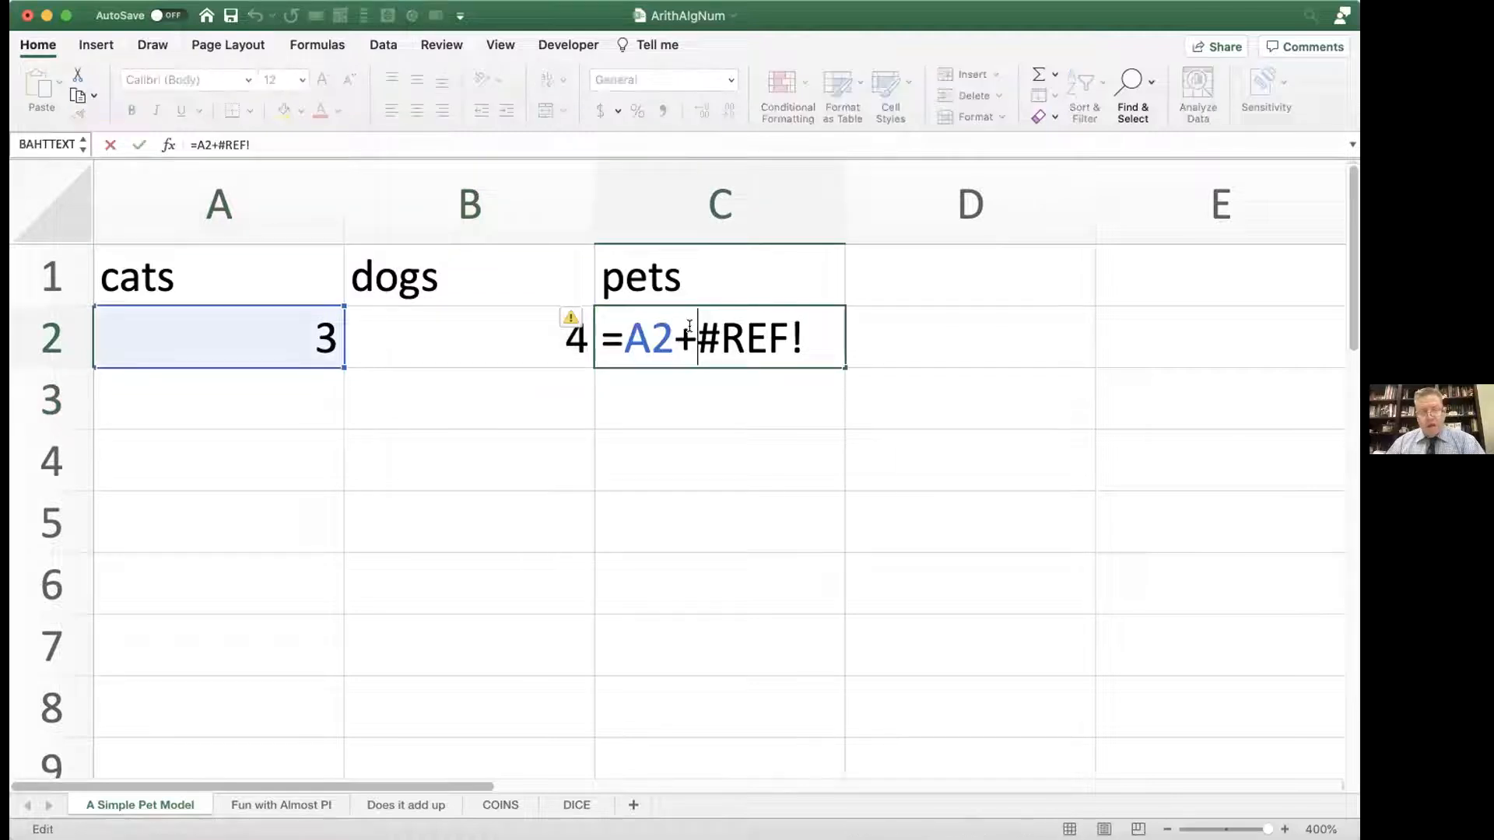
pyautogui.moveTo(698, 330); pyautogui.dragTo(820, 331)
pyautogui.press('BackSpace')
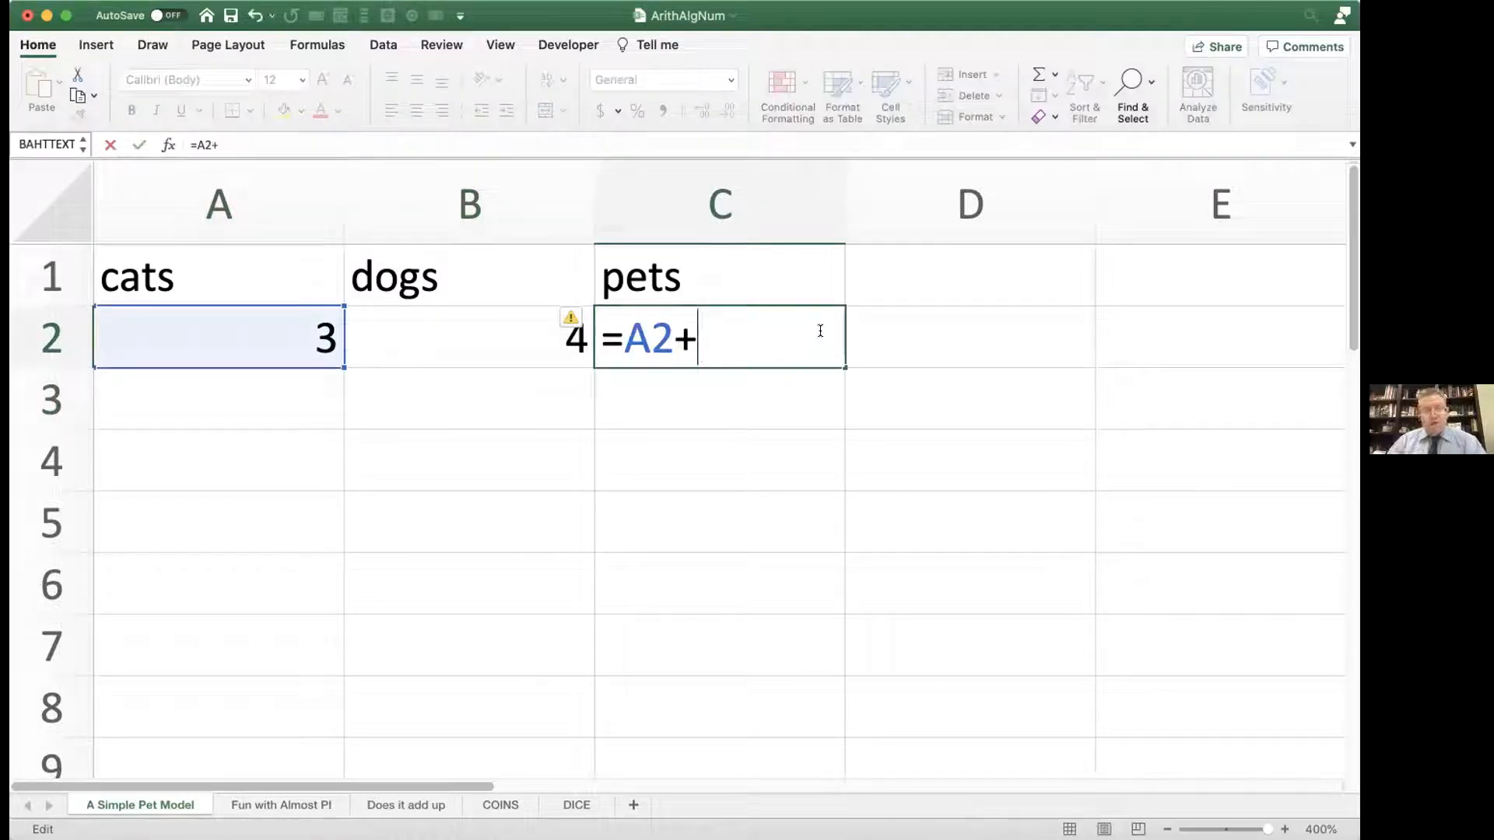
pyautogui.click(580, 350)
pyautogui.press('Return')
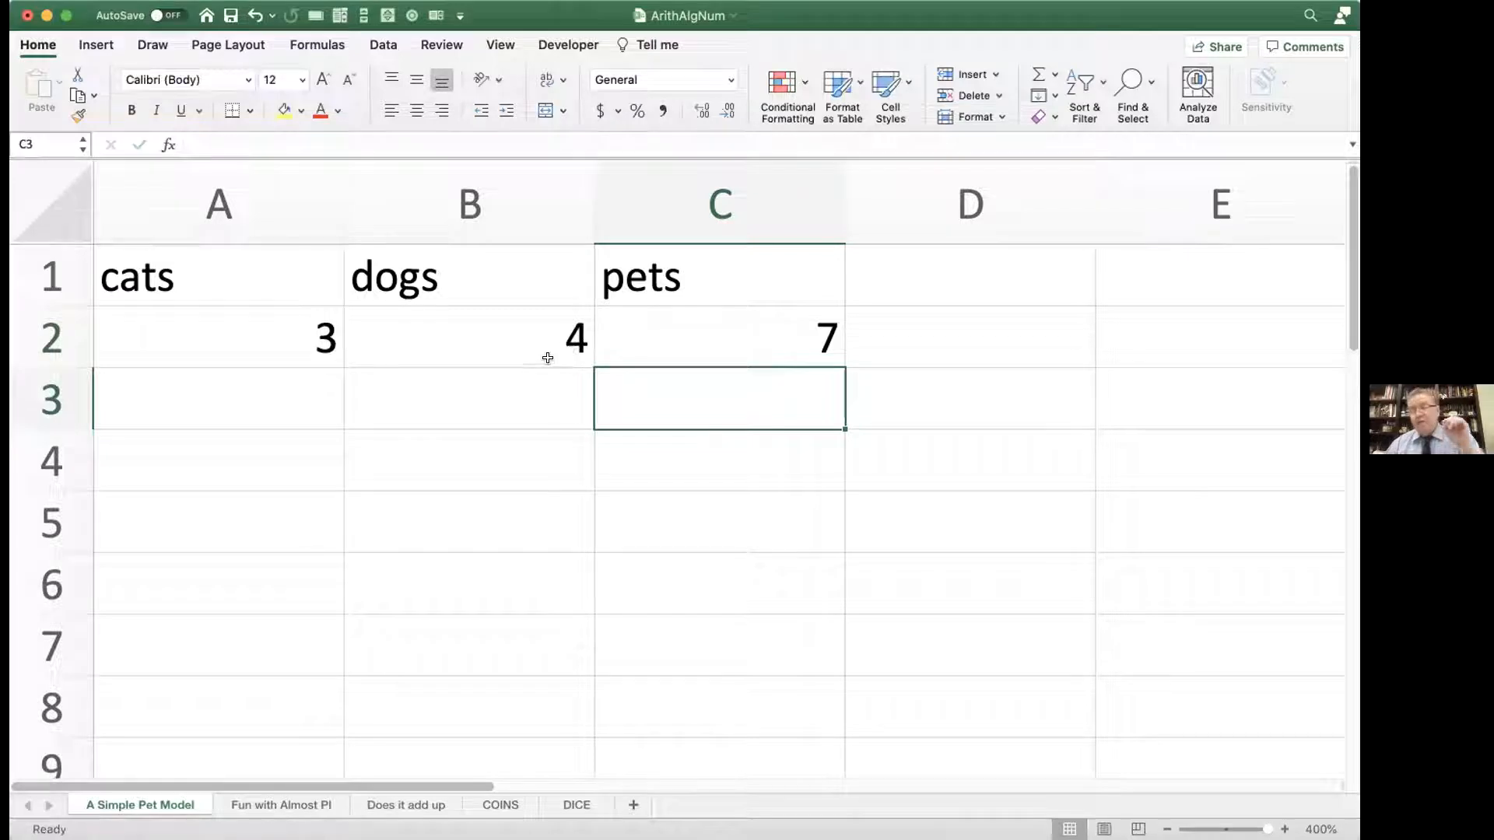
# Step: Assign the name cats to cell A2
pyautogui.click(286, 339)
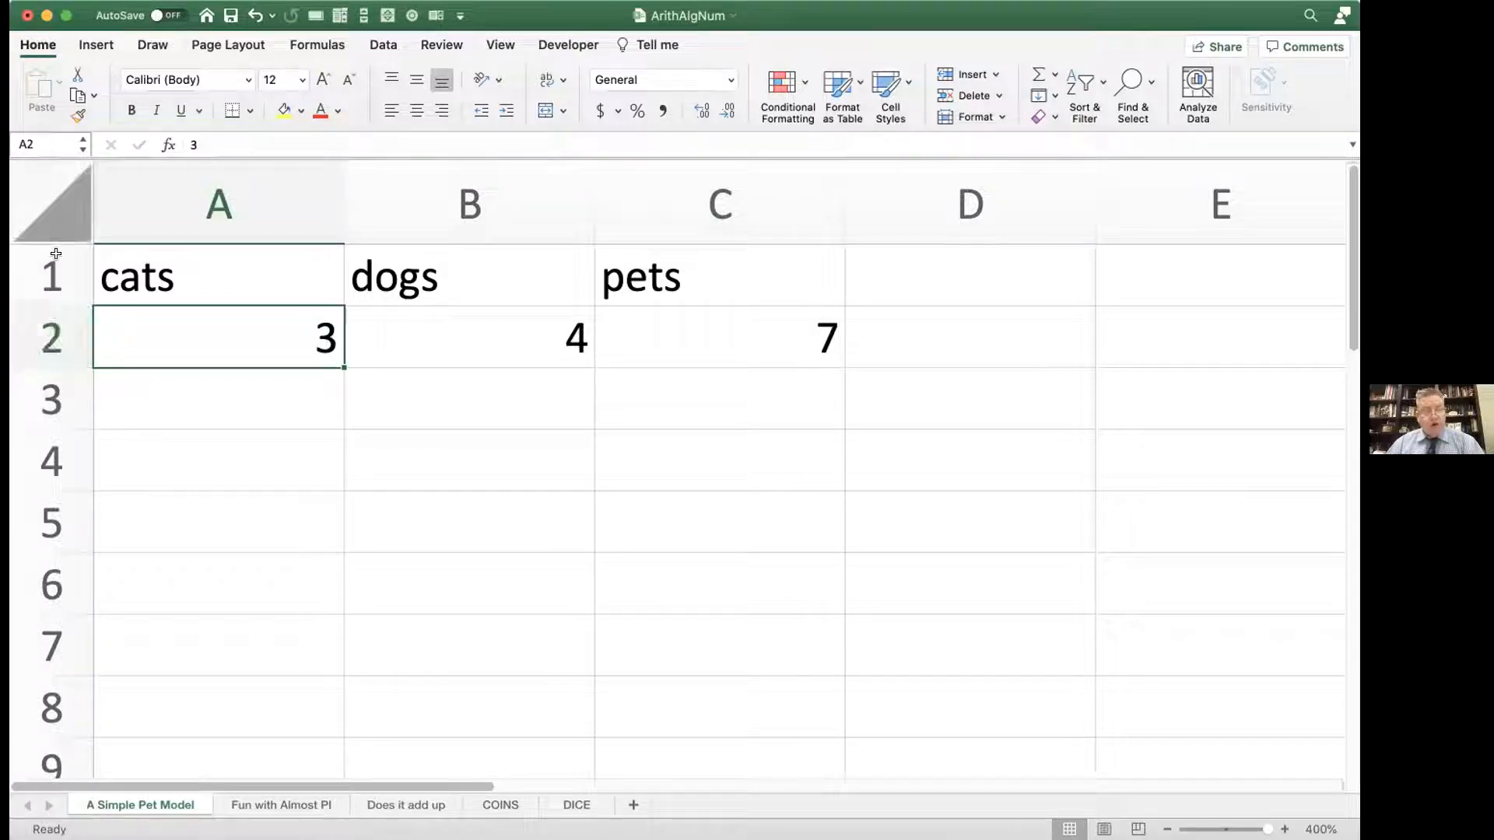
pyautogui.click(37, 142)
pyautogui.write('cats')
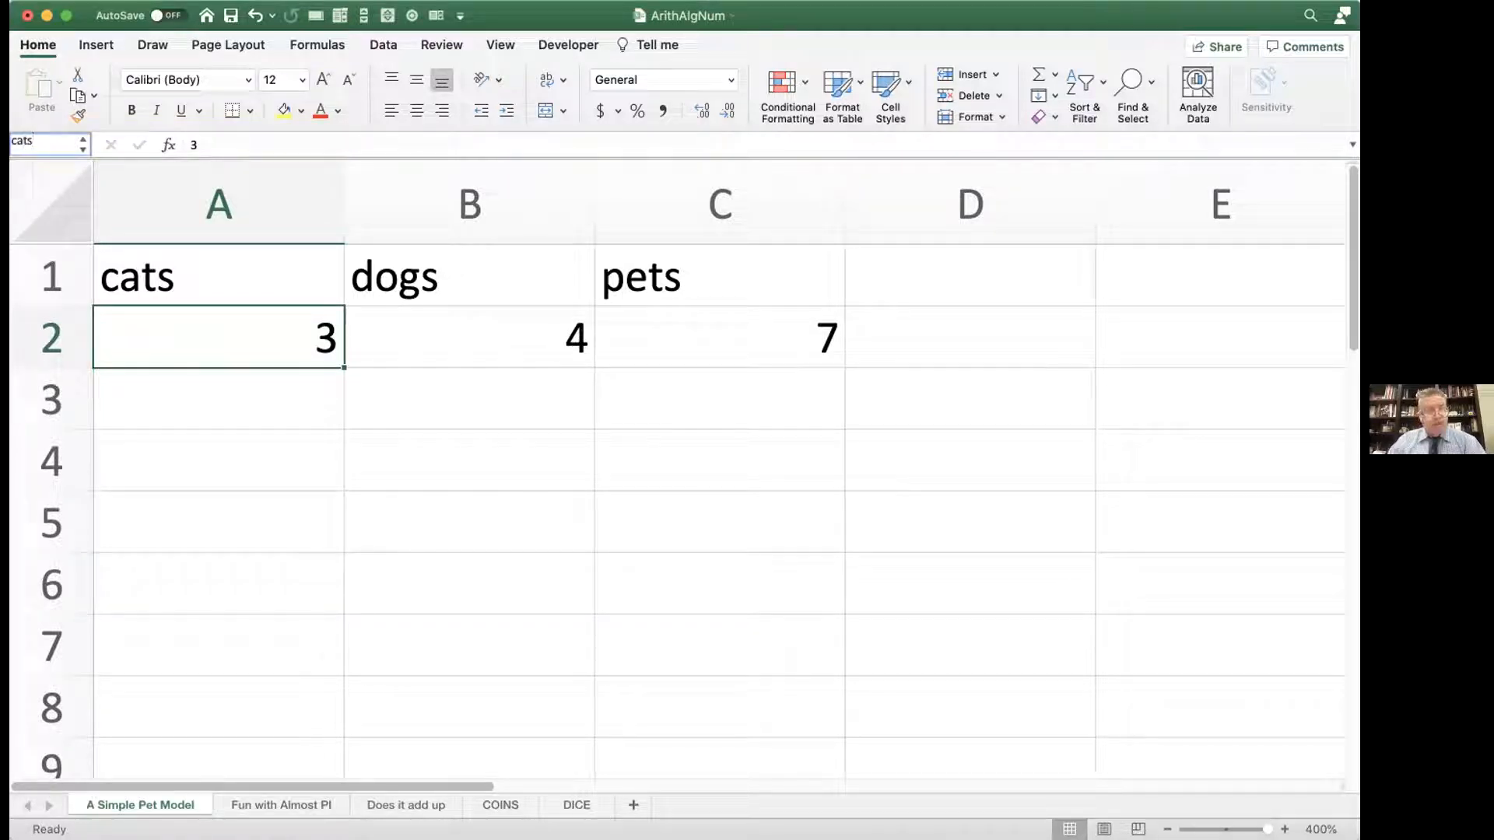
pyautogui.press('Return')
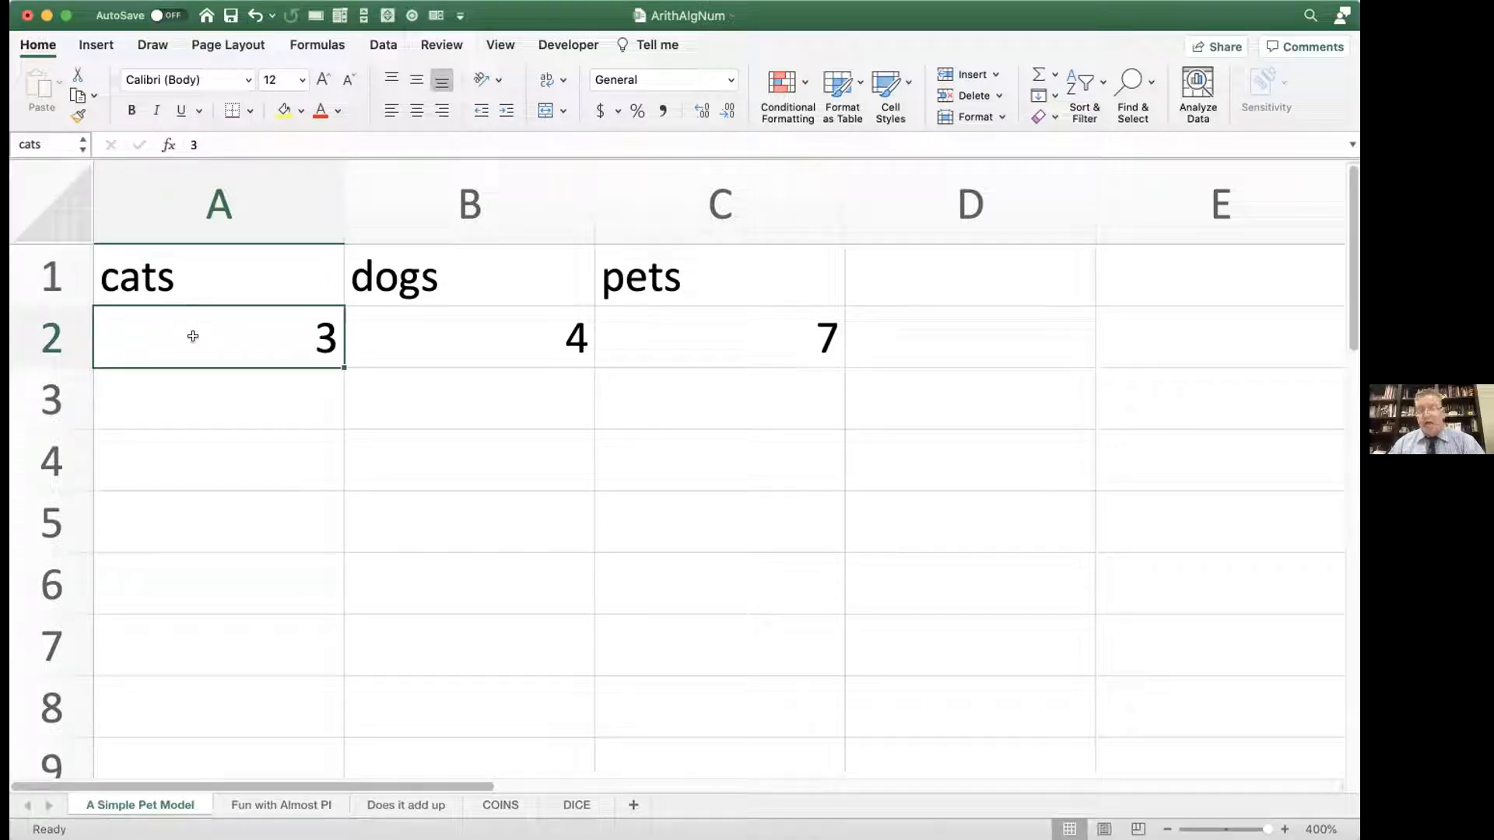
# Step: Define the name dogs for cell B2 on the A Simple Pet Model sheet
pyautogui.click(414, 330)
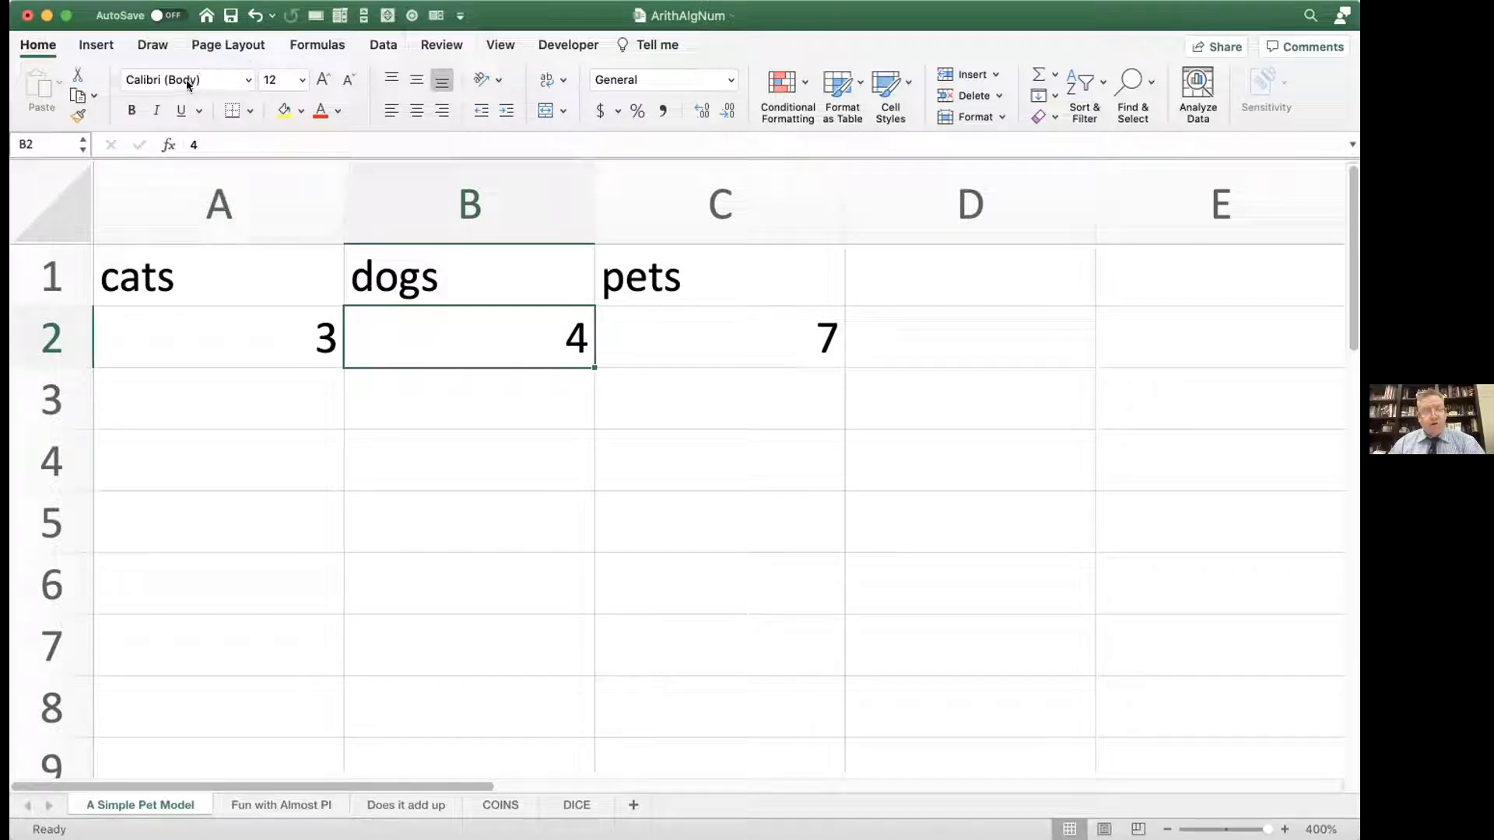
pyautogui.click(291, 46)
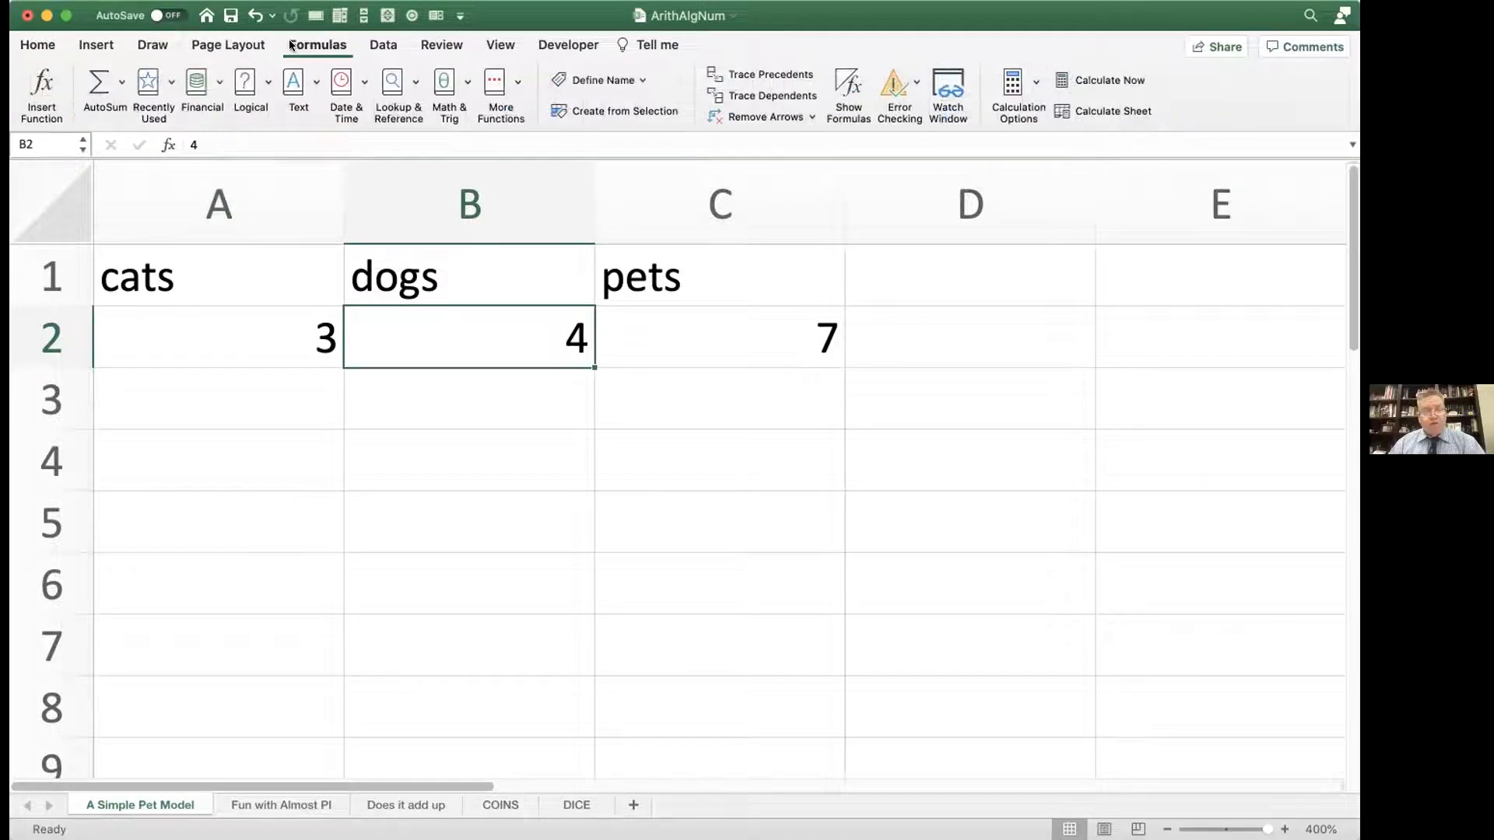
pyautogui.click(600, 81)
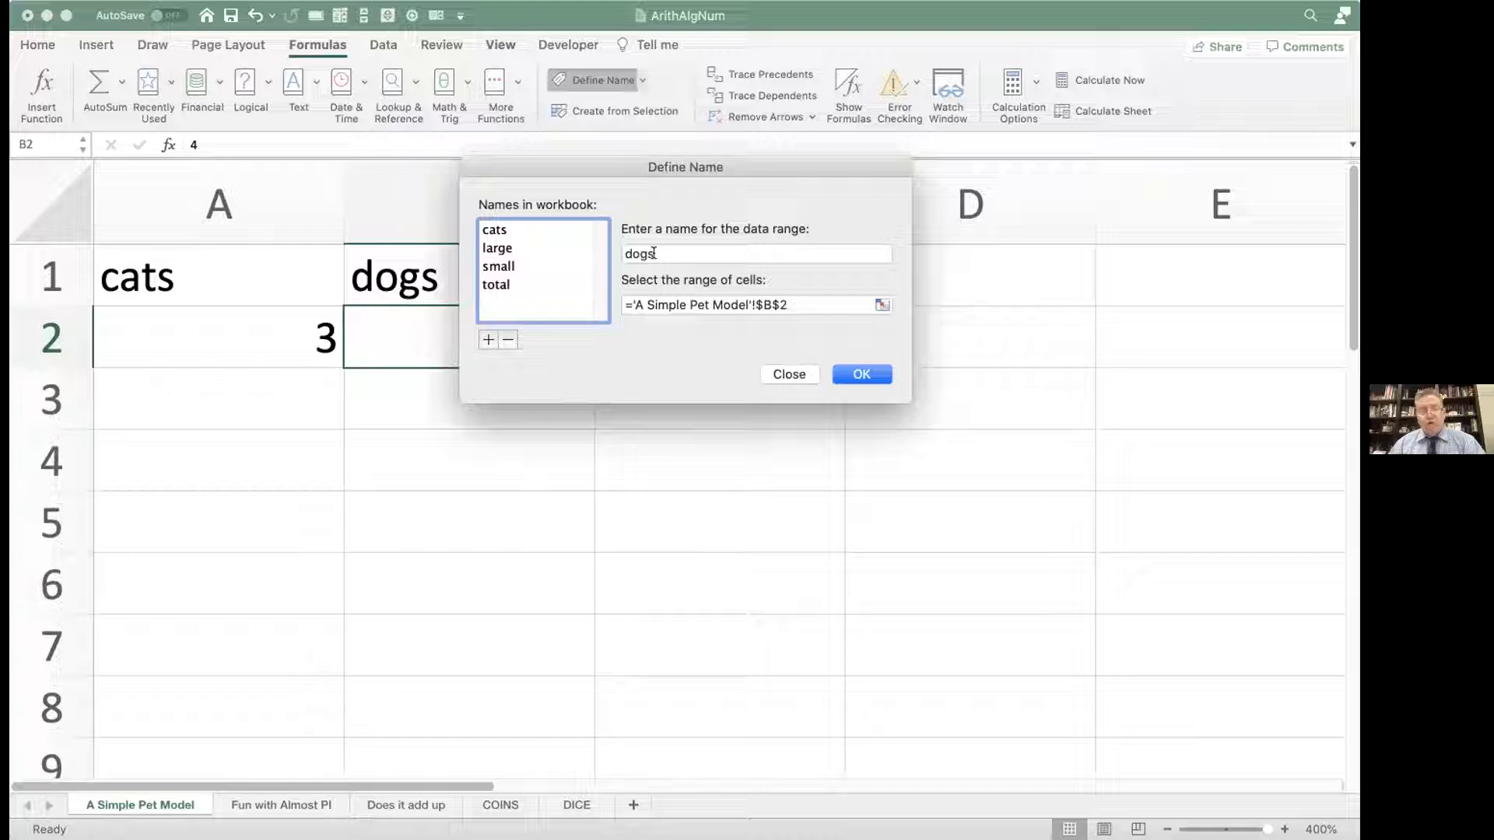
pyautogui.click(848, 372)
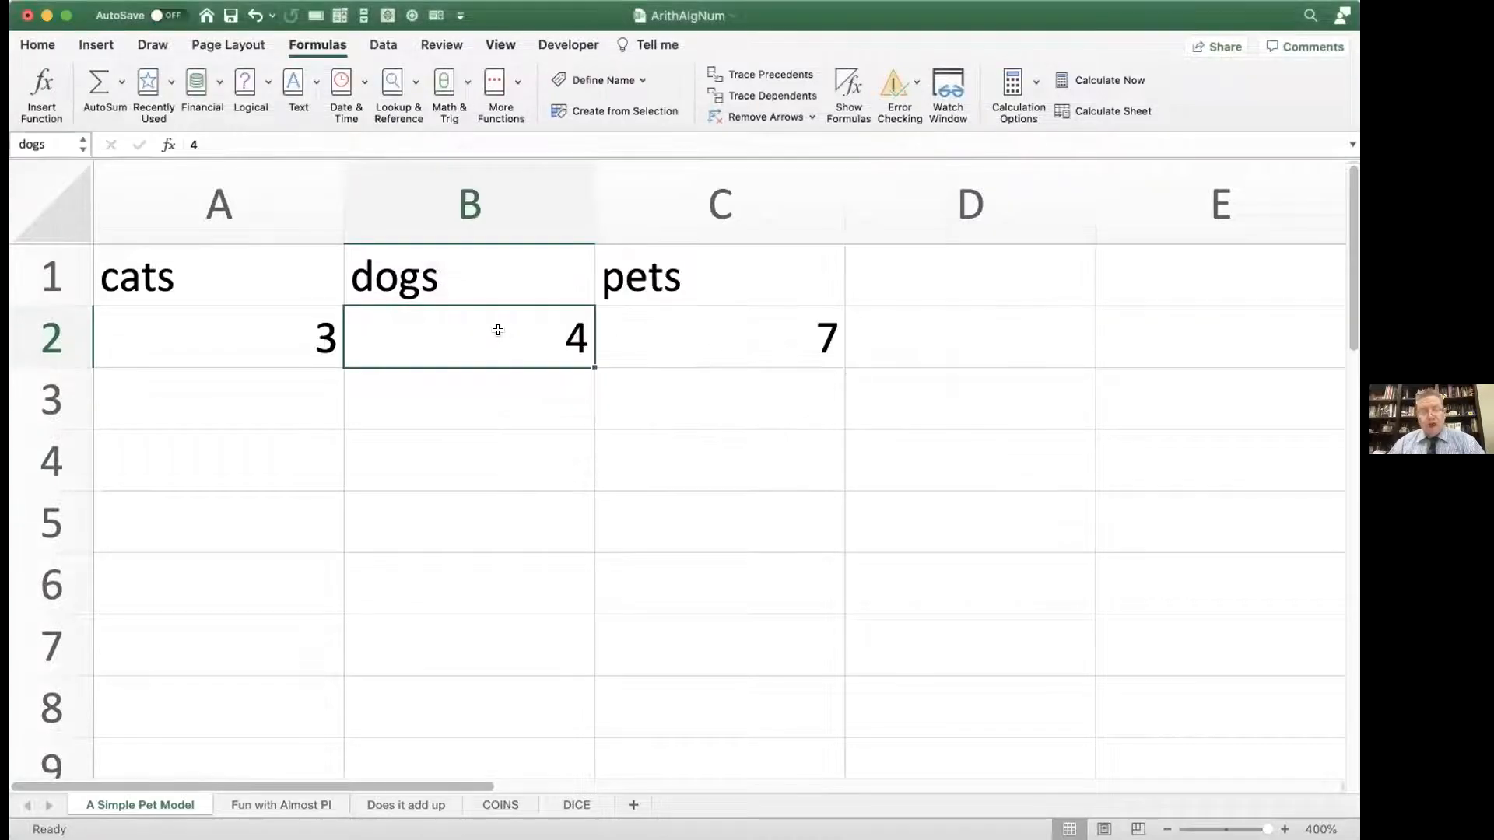
# Step: Rewrite the pets formula in C2 with the named cells as =cats + dogs and review it
pyautogui.doubleClick(659, 326)
pyautogui.moveTo(627, 335); pyautogui.dragTo(786, 324)
pyautogui.write('cats + ')
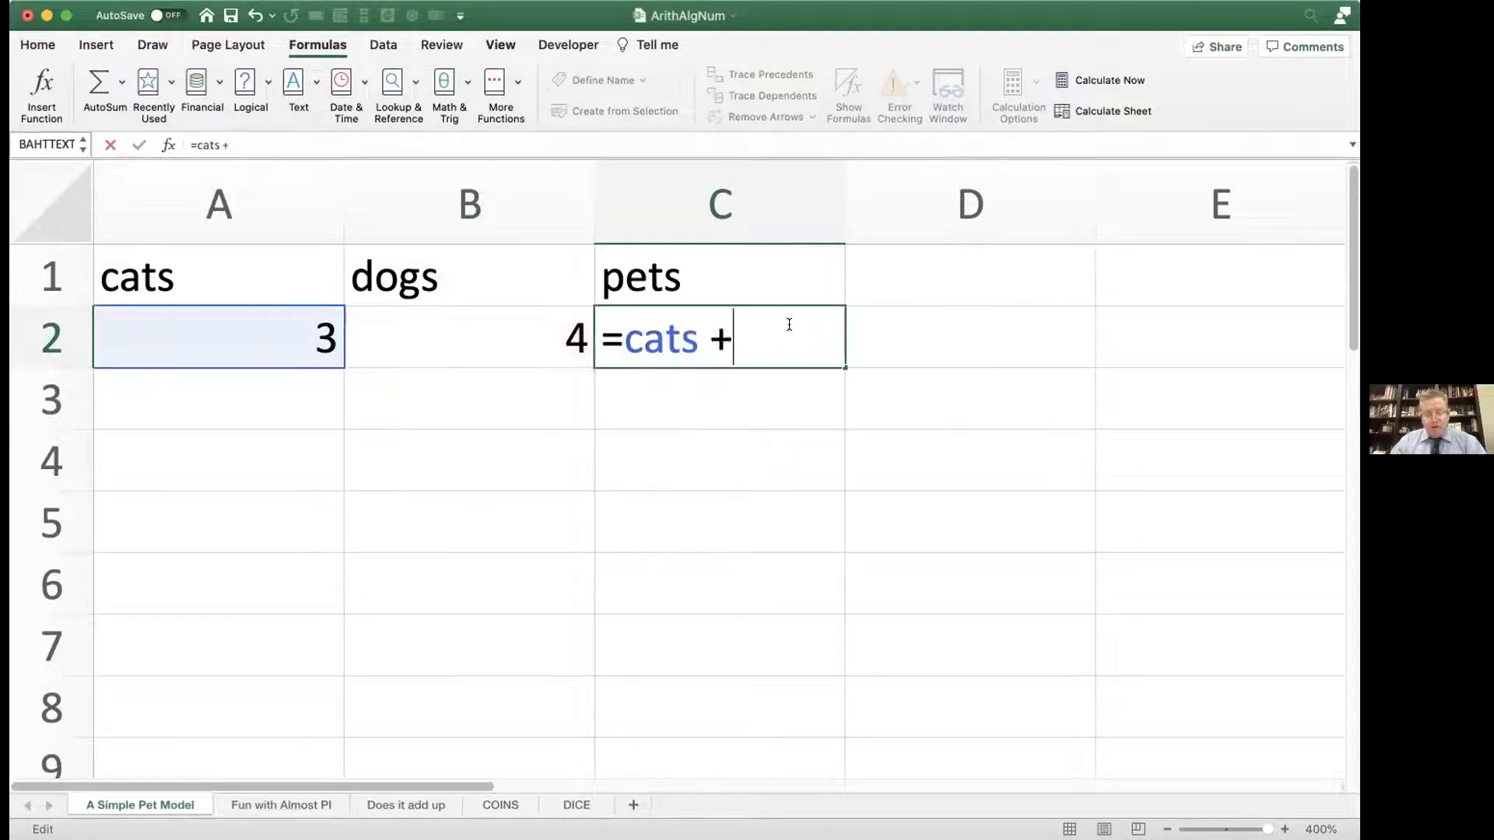
pyautogui.write('dogs')
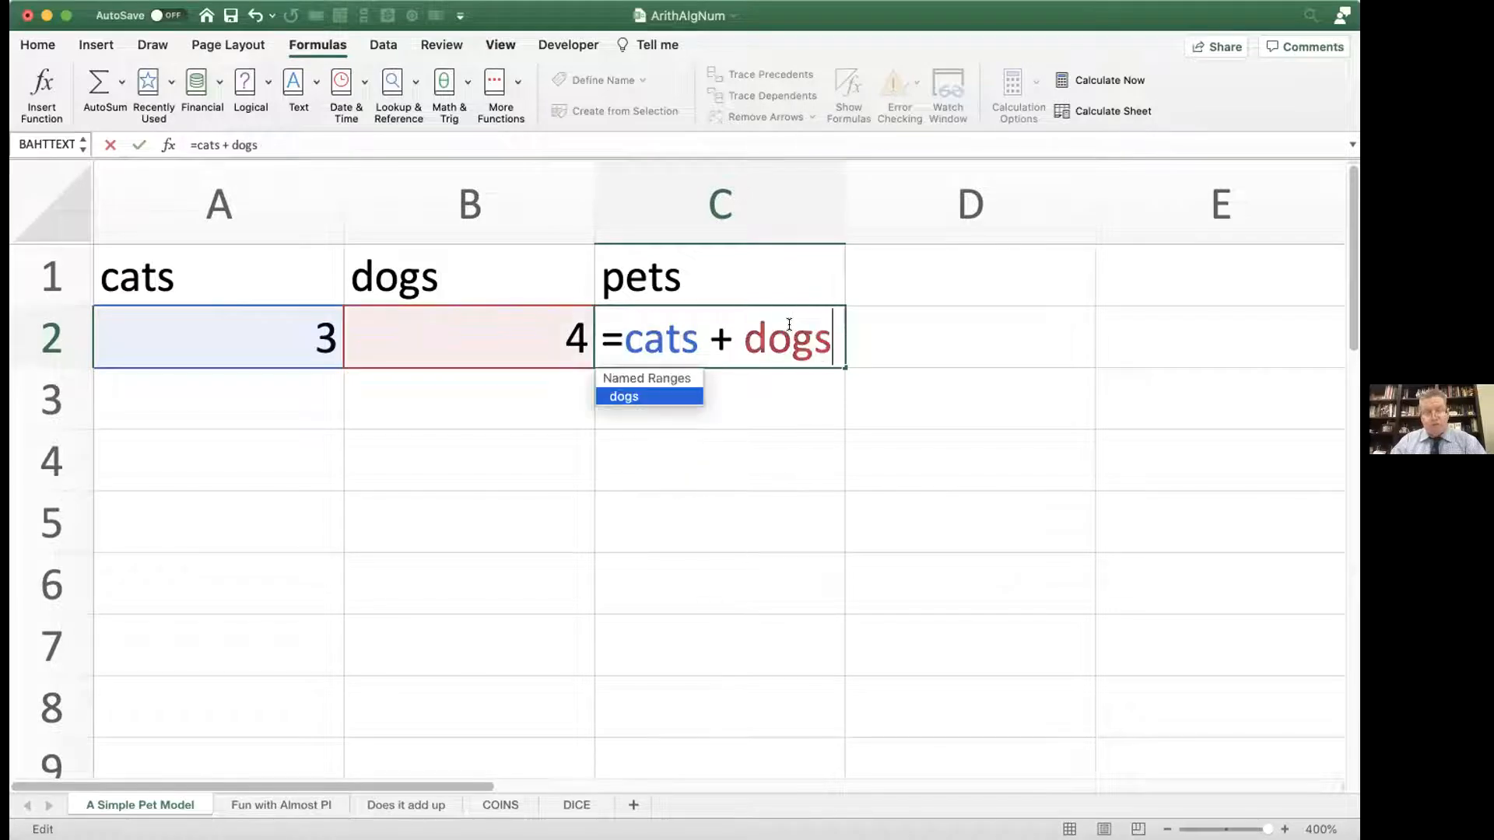
pyautogui.press('Return')
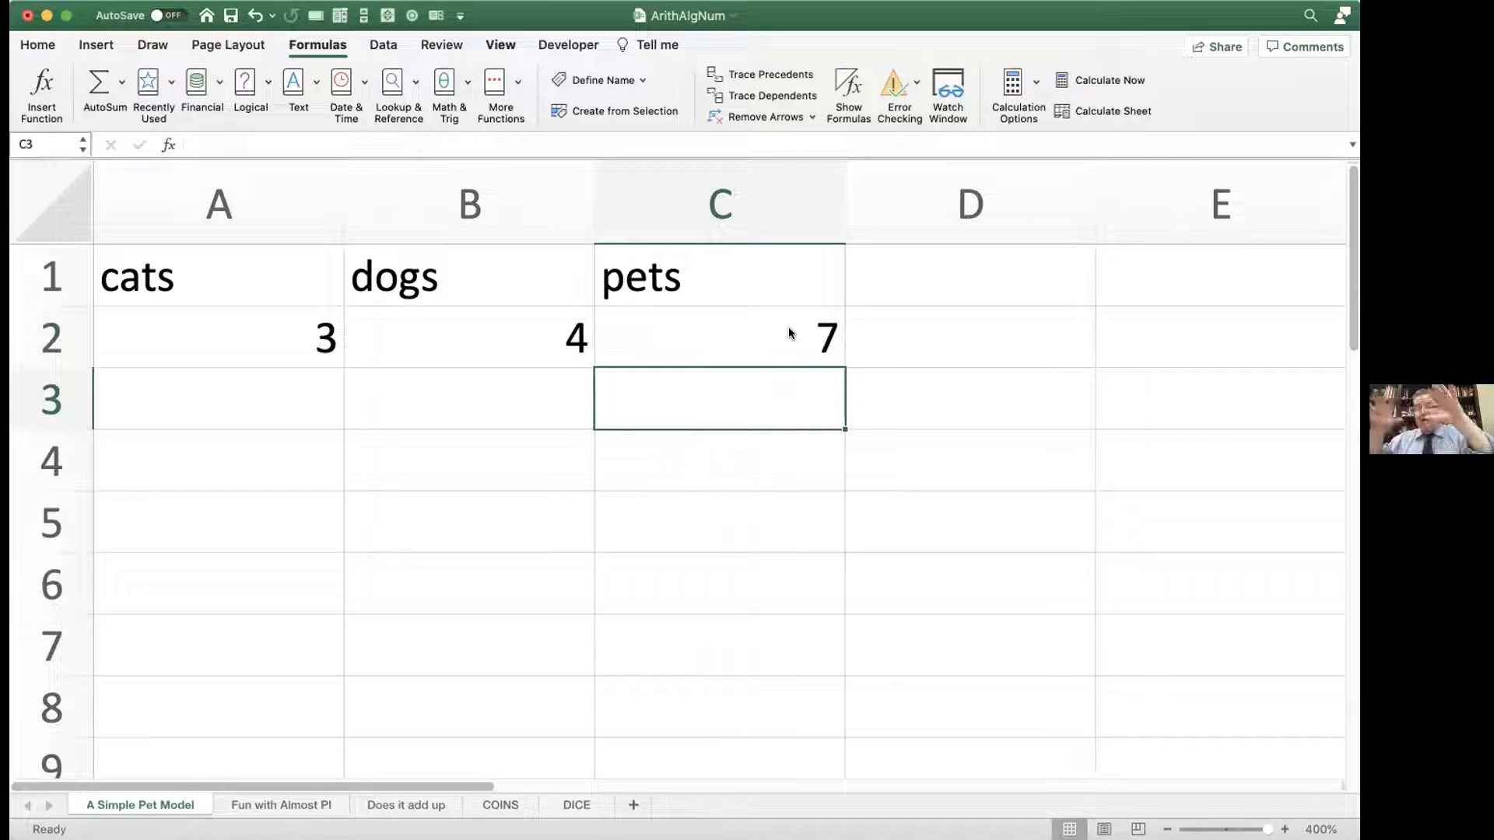
pyautogui.doubleClick(778, 333)
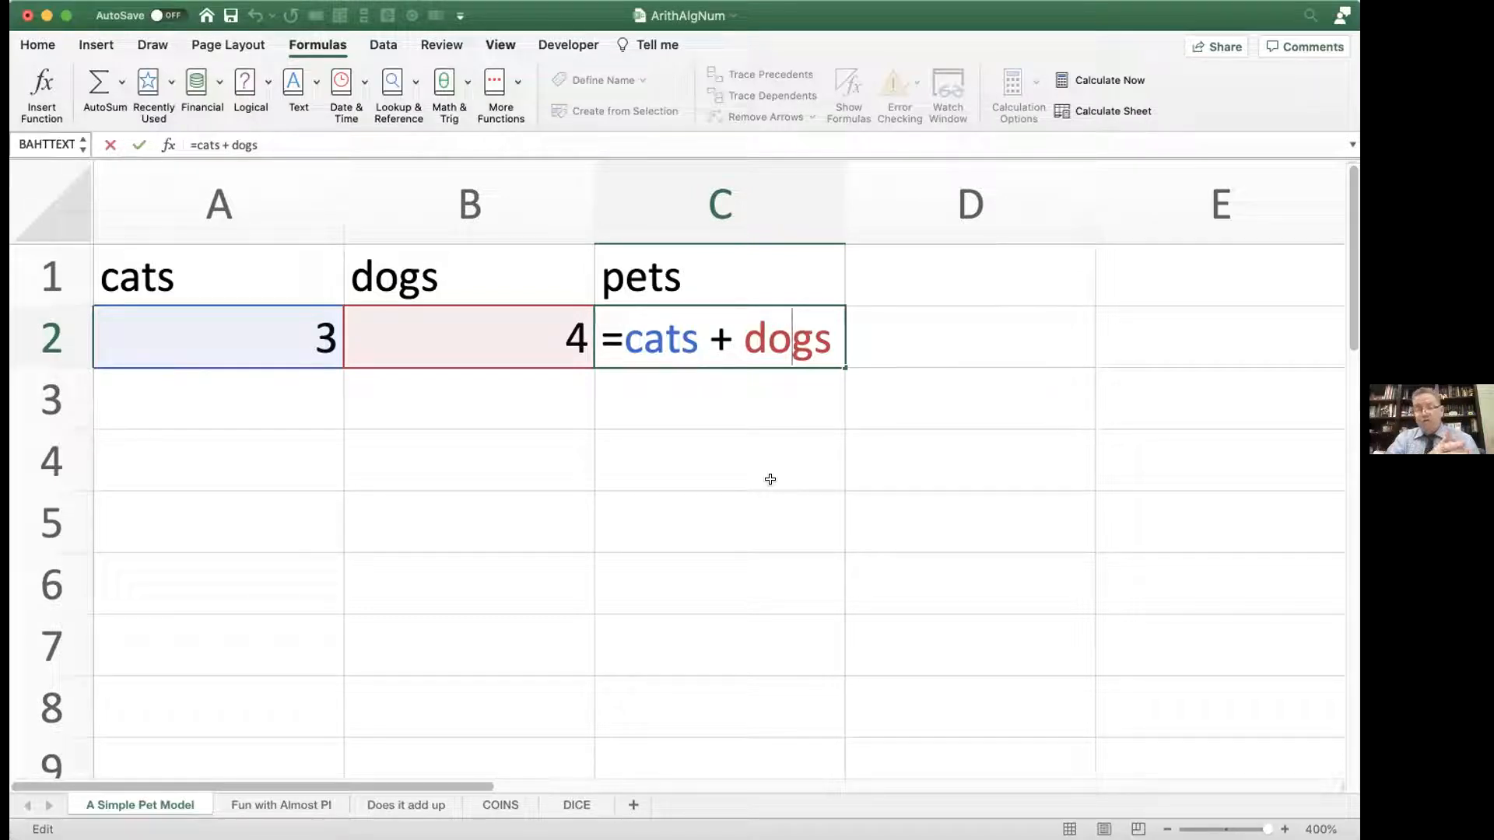
pyautogui.press('Return')
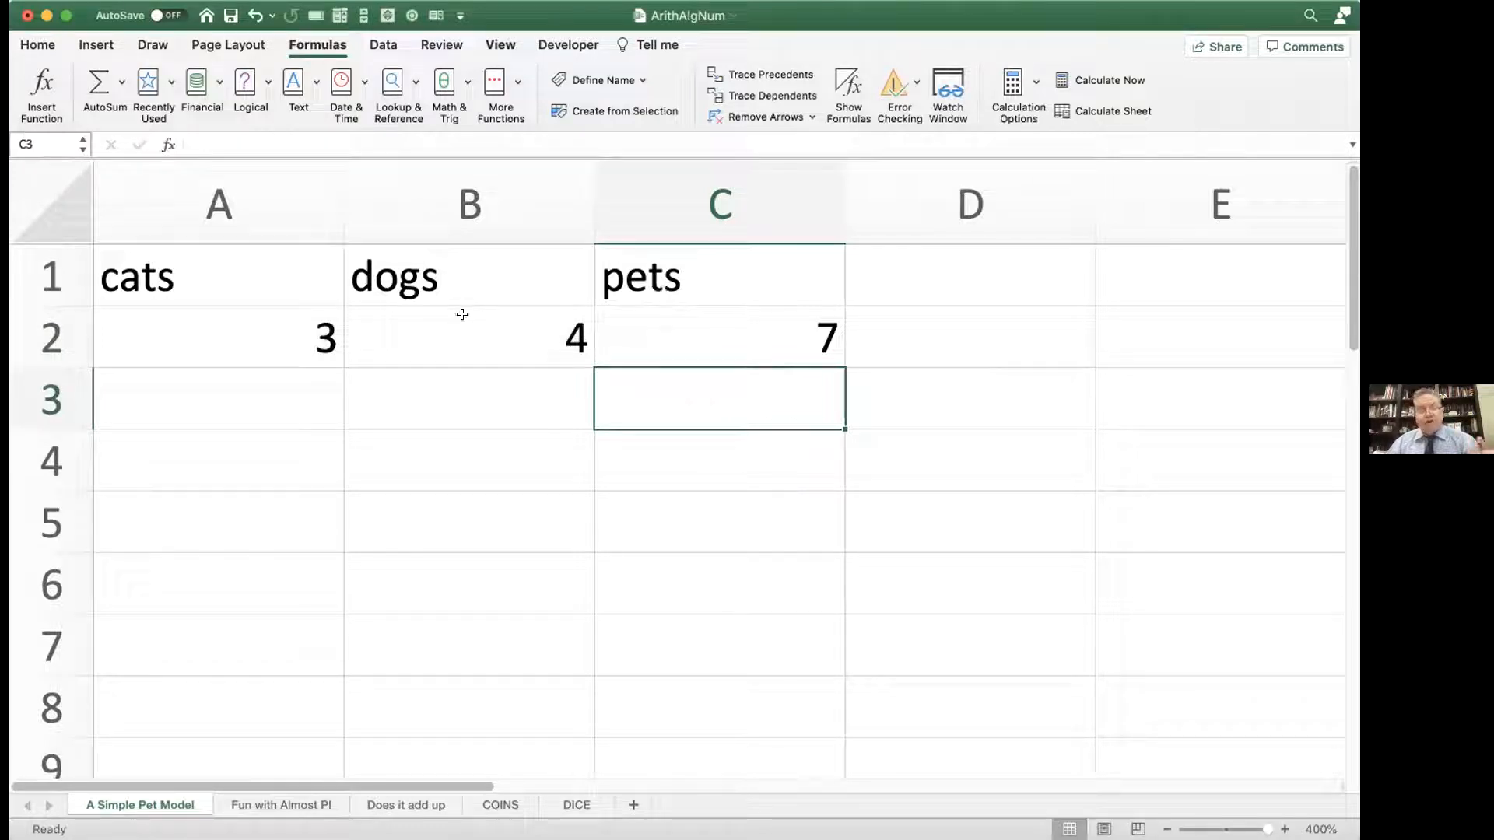
# Step: Test the pet model by setting the cats value in A2 to 2, 4 and finally 1
pyautogui.click(316, 339)
pyautogui.write('2')
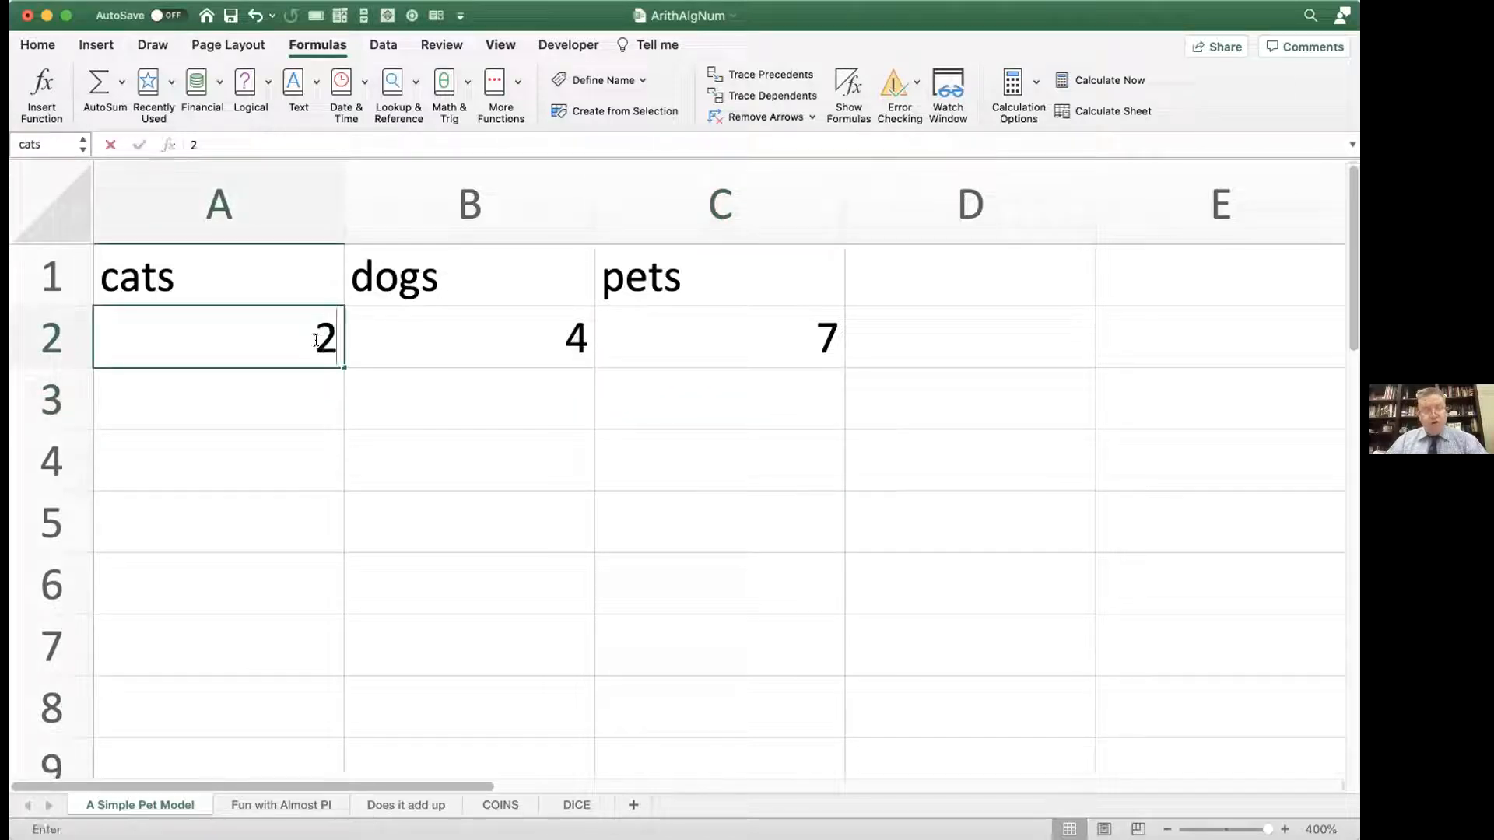
pyautogui.press('Return')
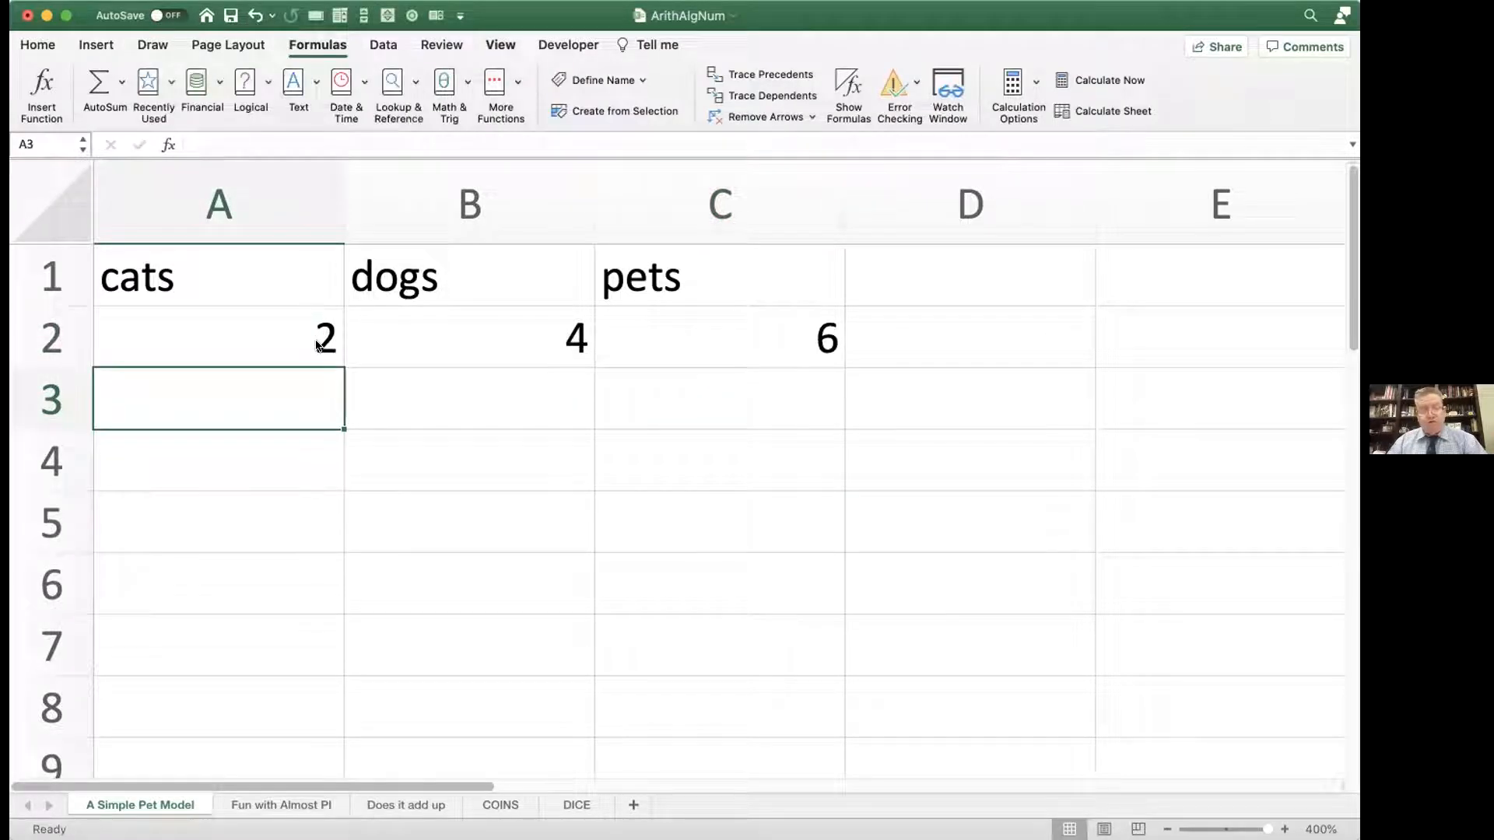
pyautogui.click(317, 344)
pyautogui.write('4')
pyautogui.press('Return')
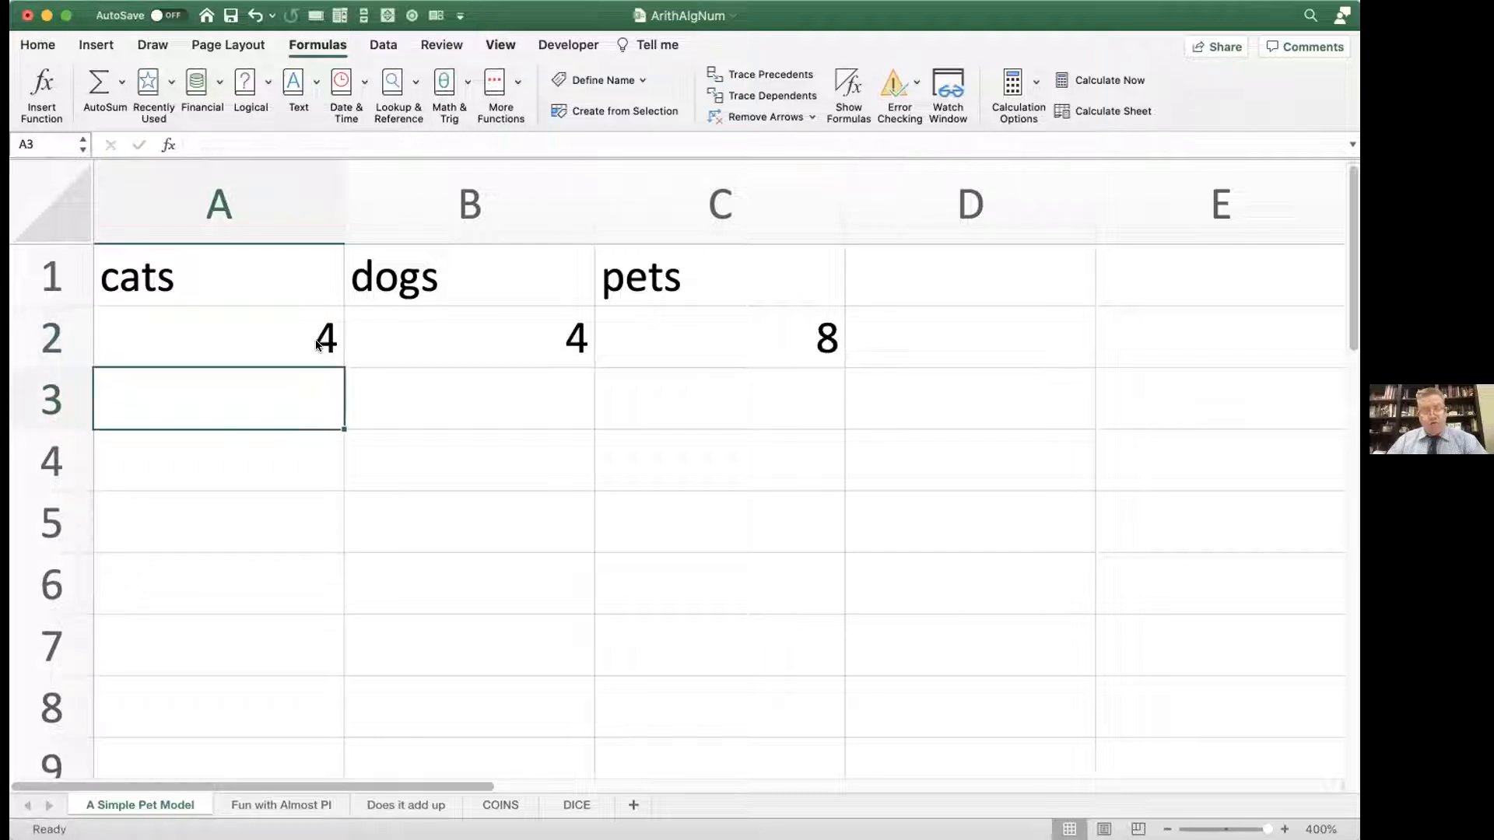
pyautogui.click(318, 344)
pyautogui.write('1')
pyautogui.press('Return')
pyautogui.click(315, 340)
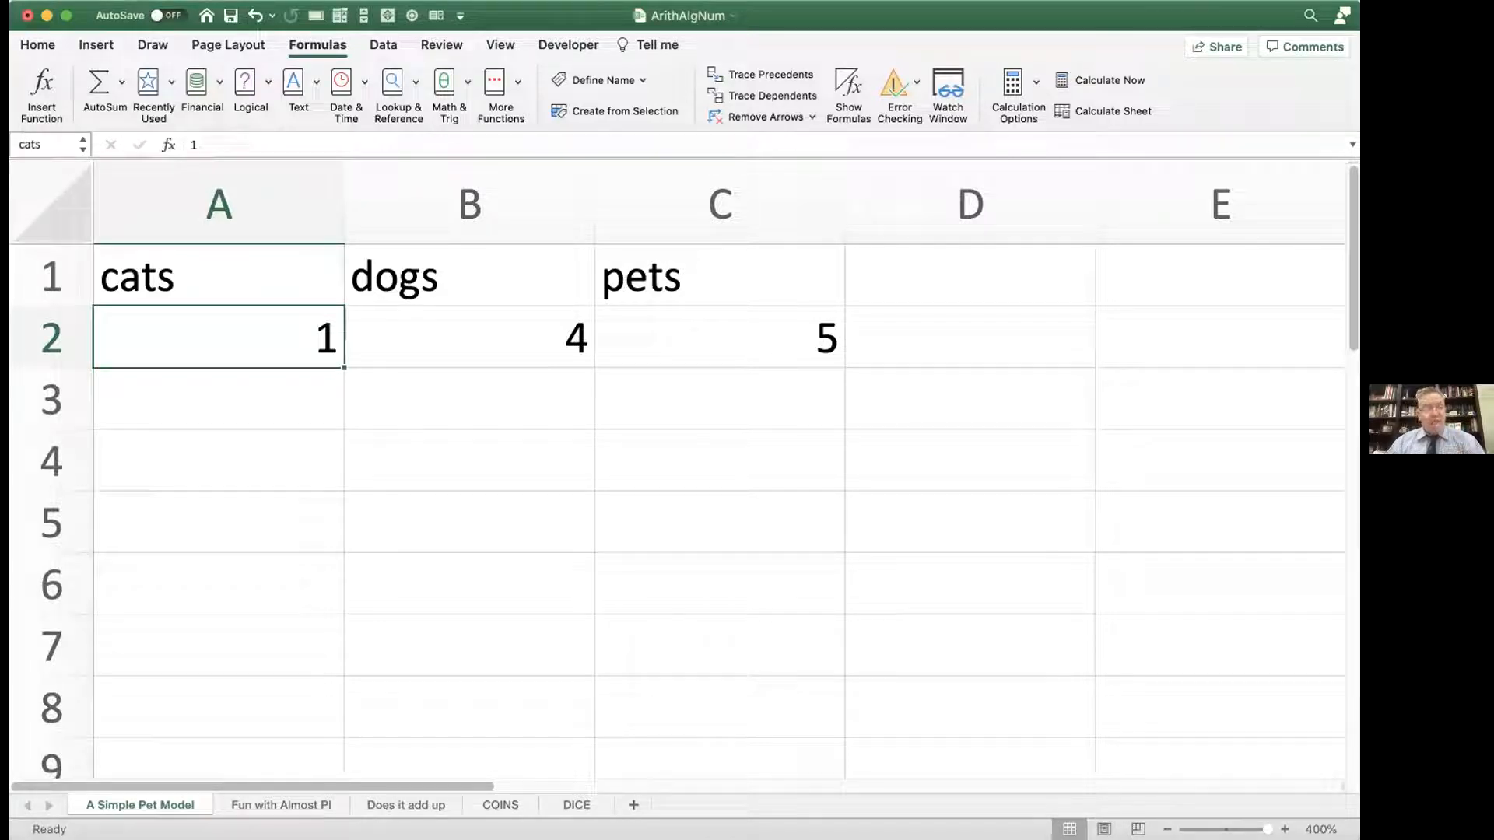
# Step: Make sure the Developer tab is enabled in the Ribbon & Toolbar preferences, save the ribbon setup, and close the preferences
pyautogui.click(39, 2)
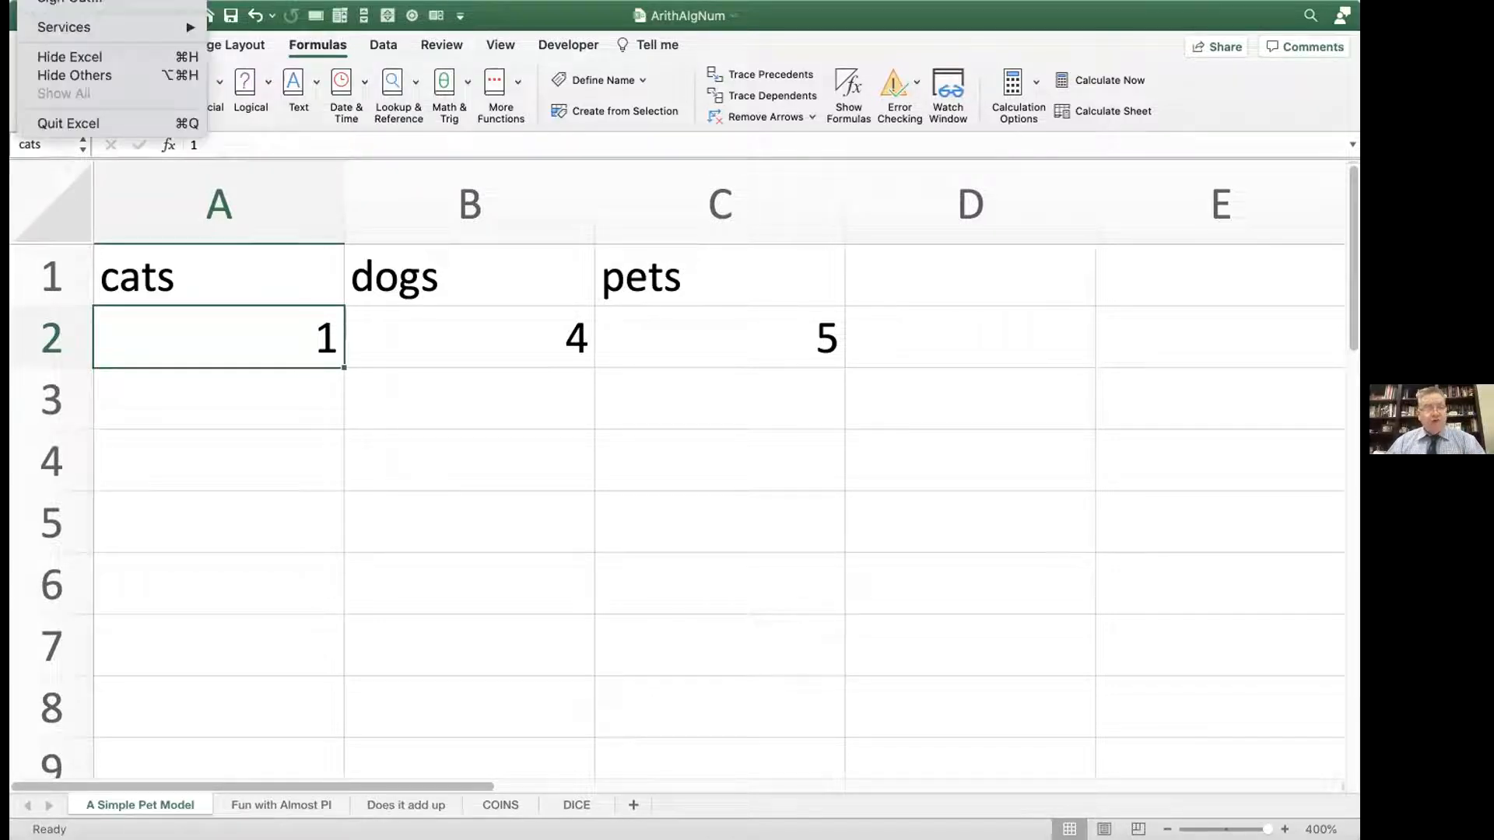
pyautogui.click(70, 1)
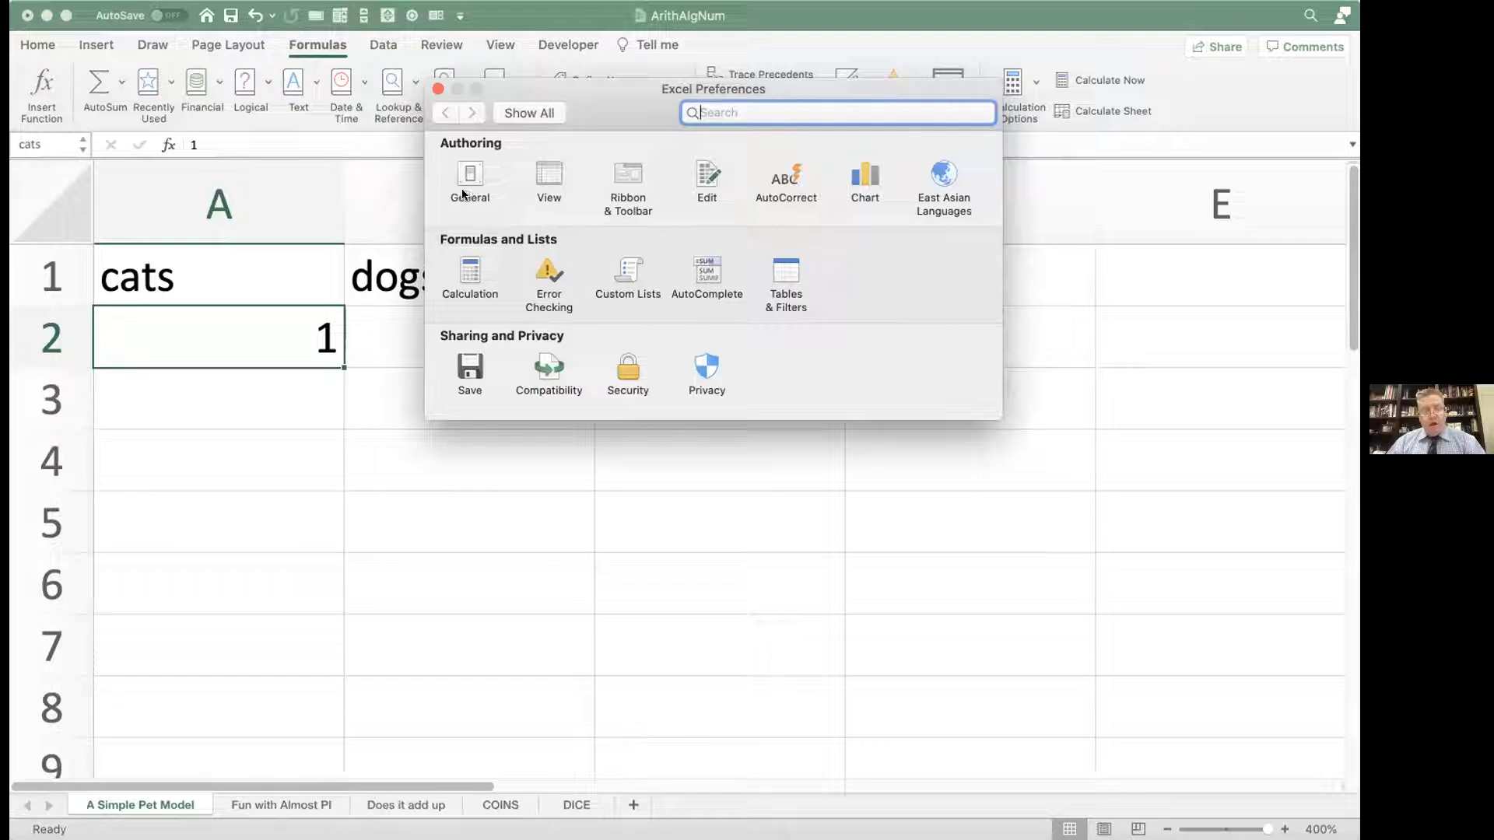
pyautogui.click(624, 180)
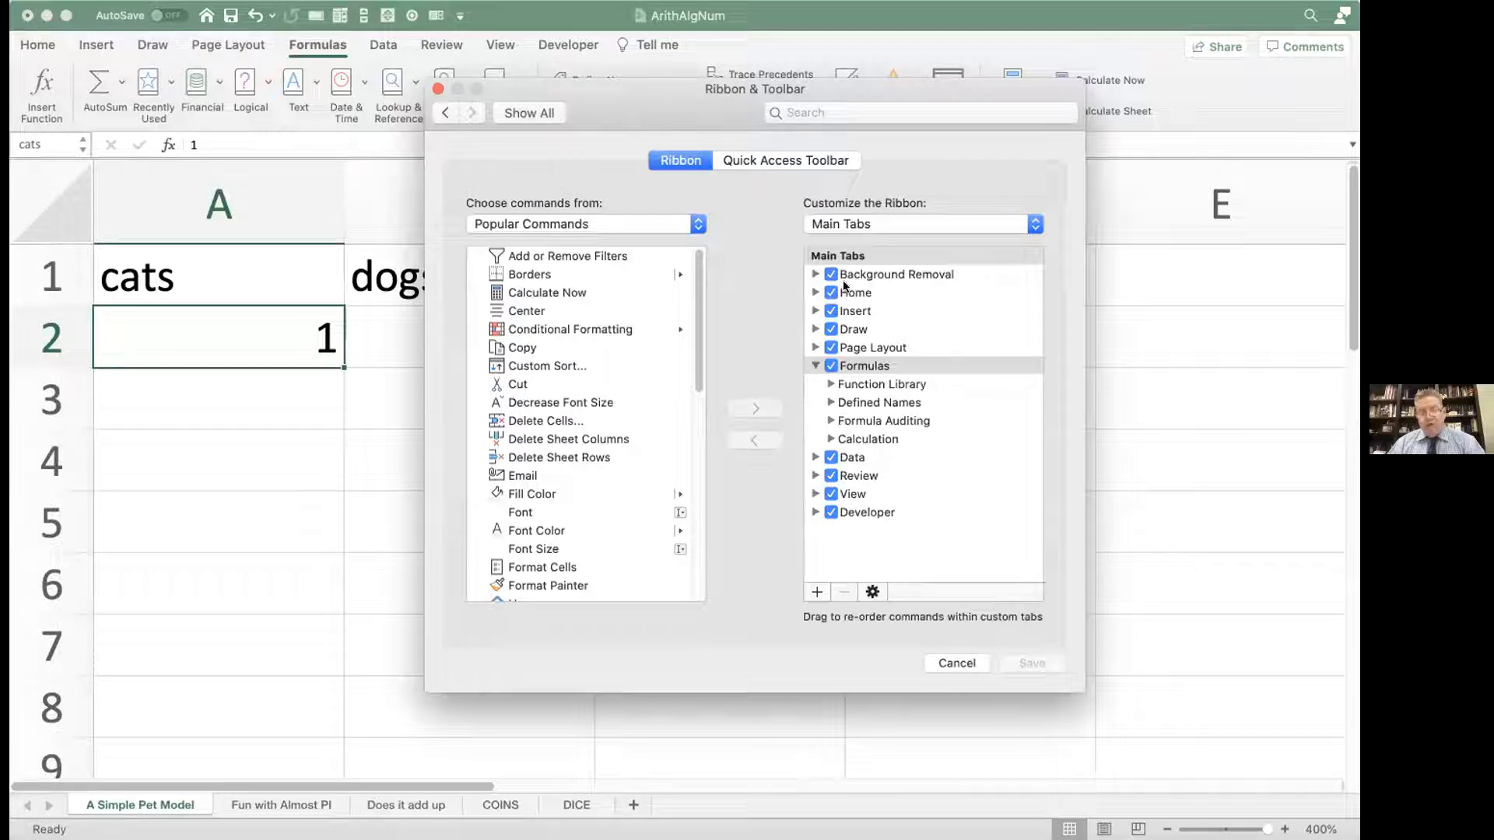
pyautogui.click(830, 512)
pyautogui.click(830, 512)
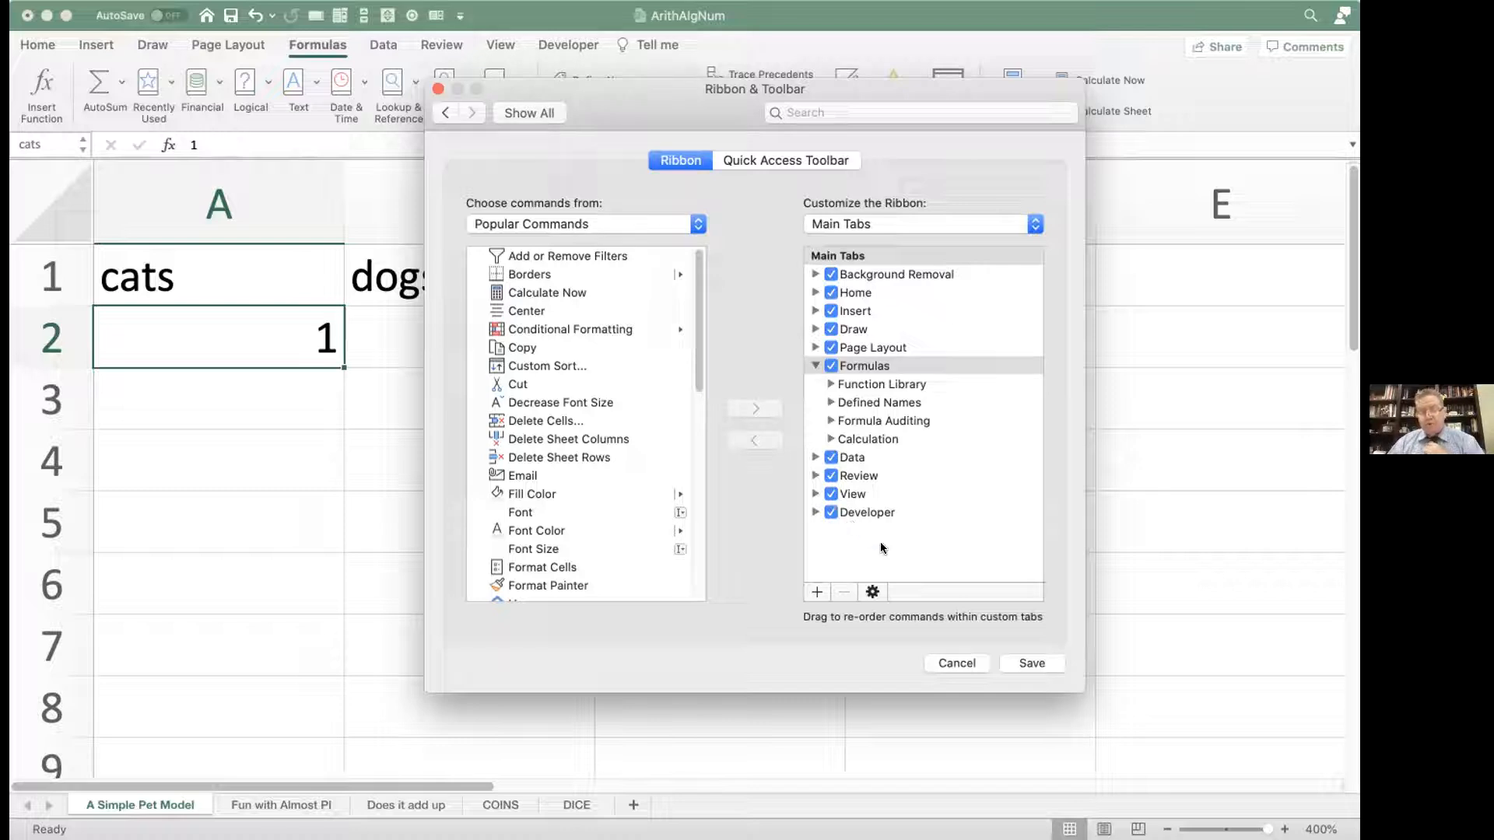
pyautogui.click(1024, 664)
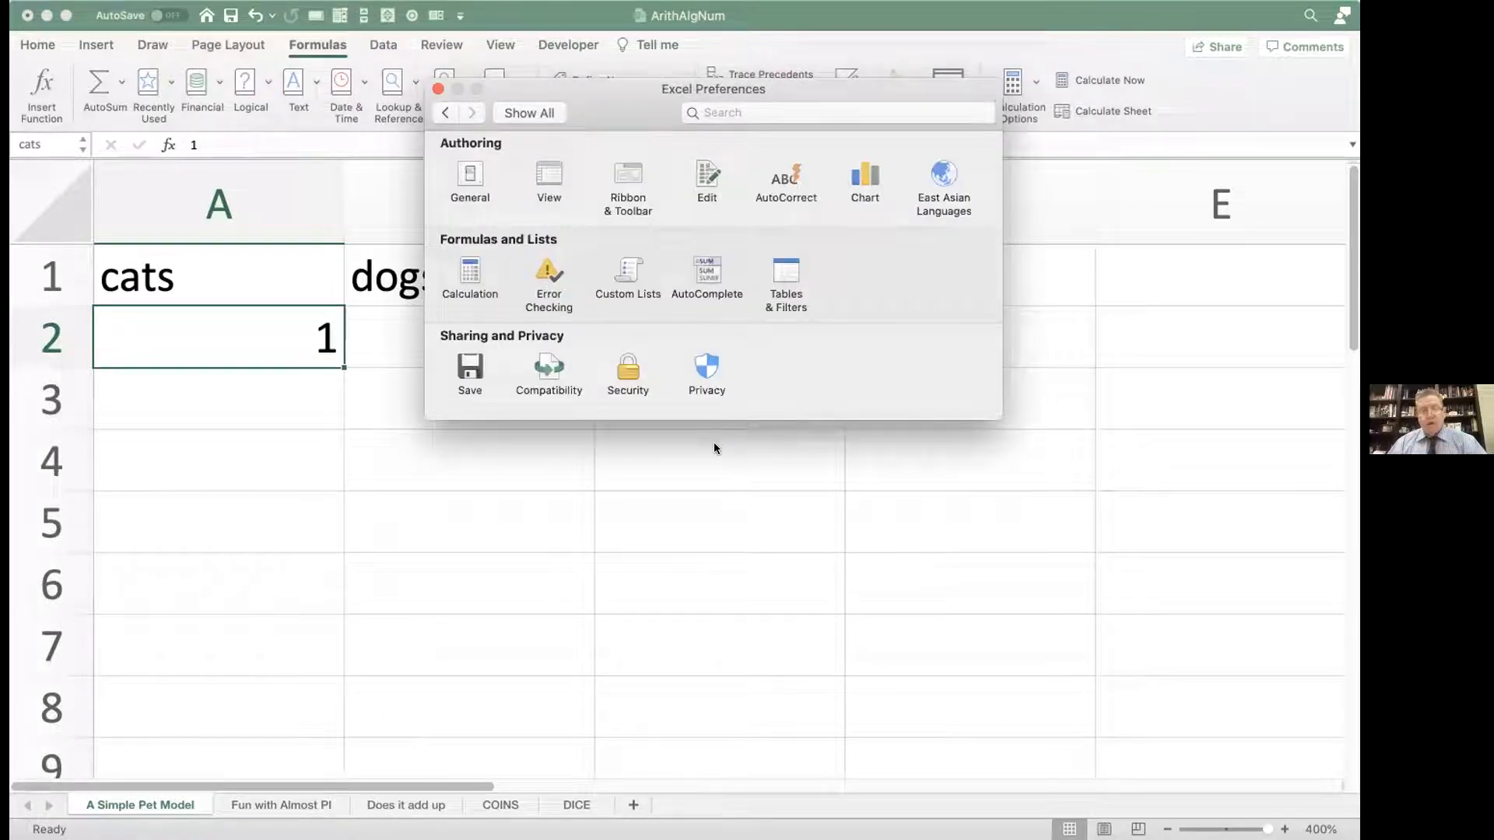
pyautogui.click(438, 89)
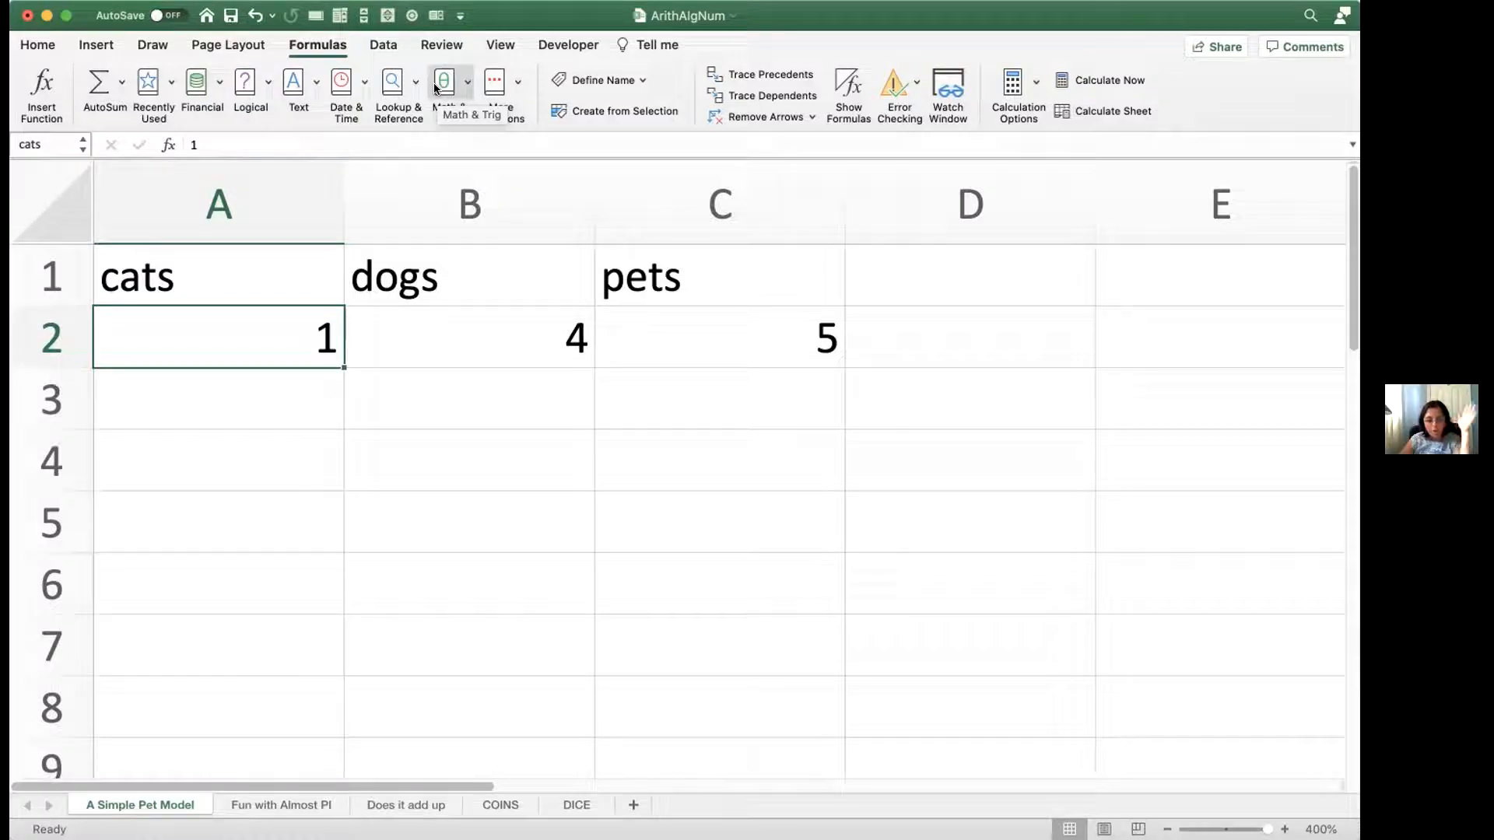
pyautogui.click(86, 0)
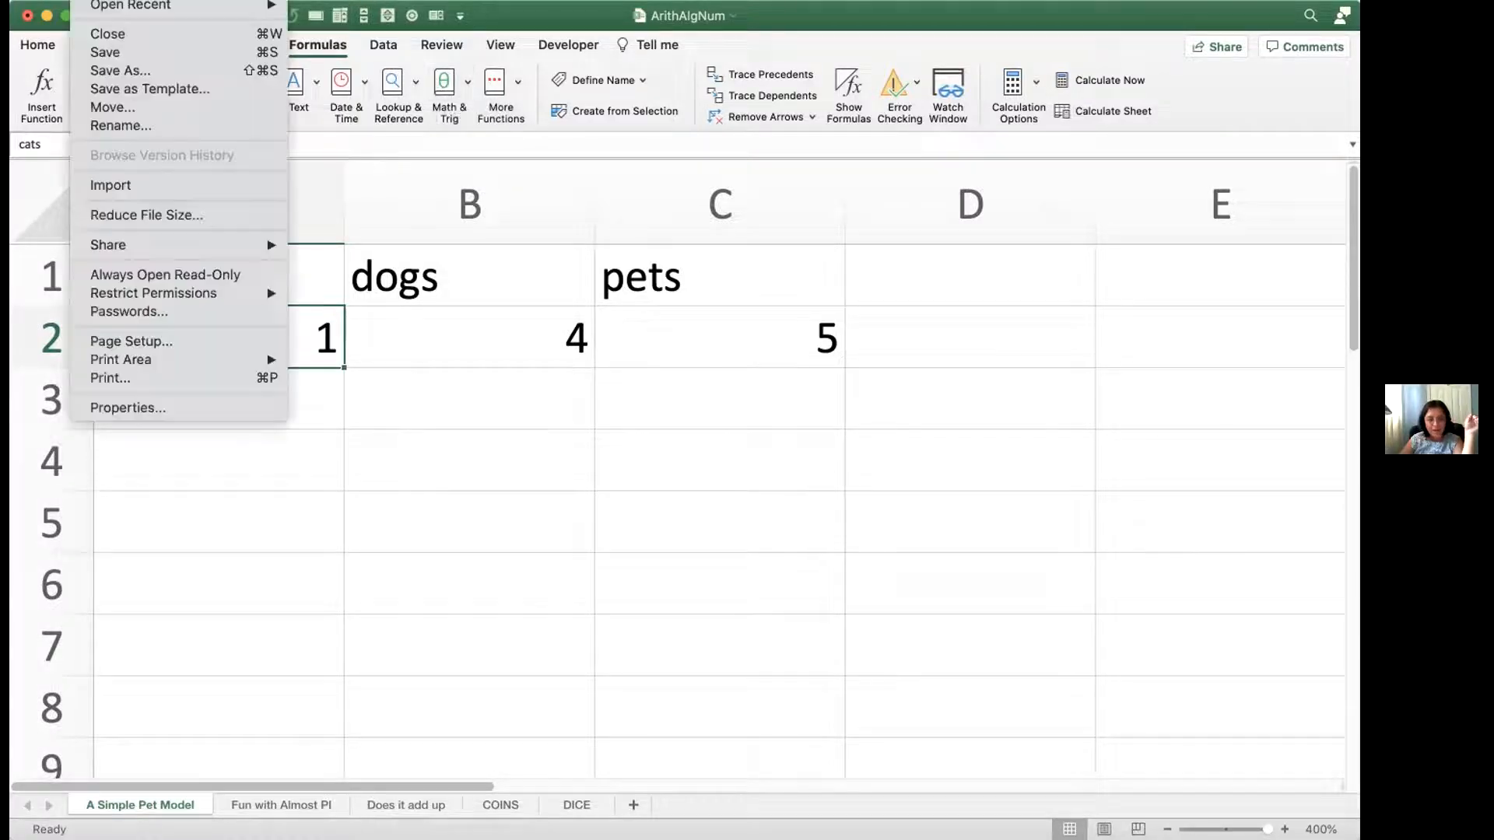
pyautogui.press('Escape')
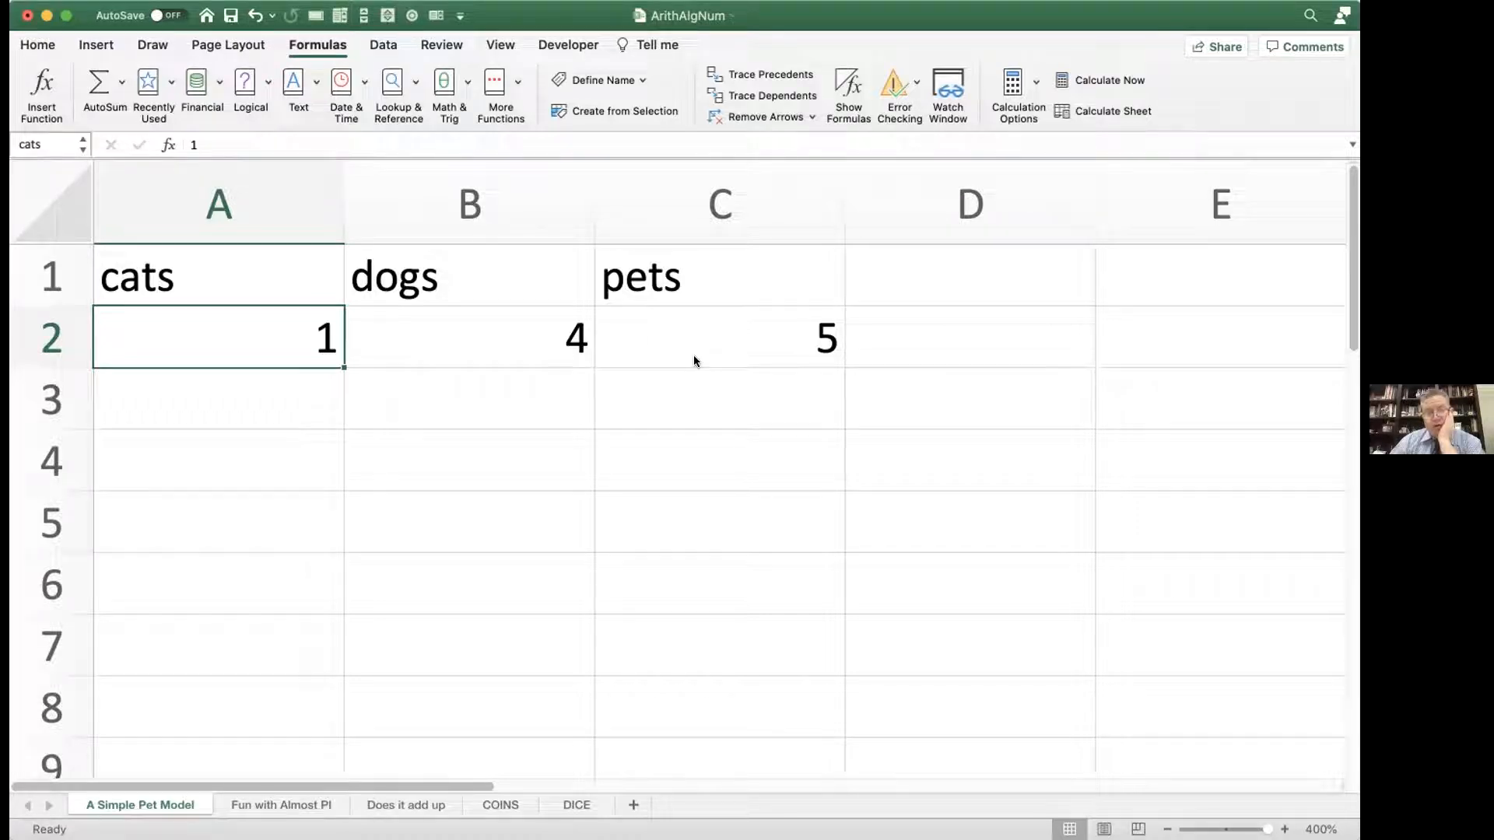
# Step: Place a horizontal scroll bar form control below the pet model, spanning columns A to D over about rows 3 to 5
pyautogui.click(564, 46)
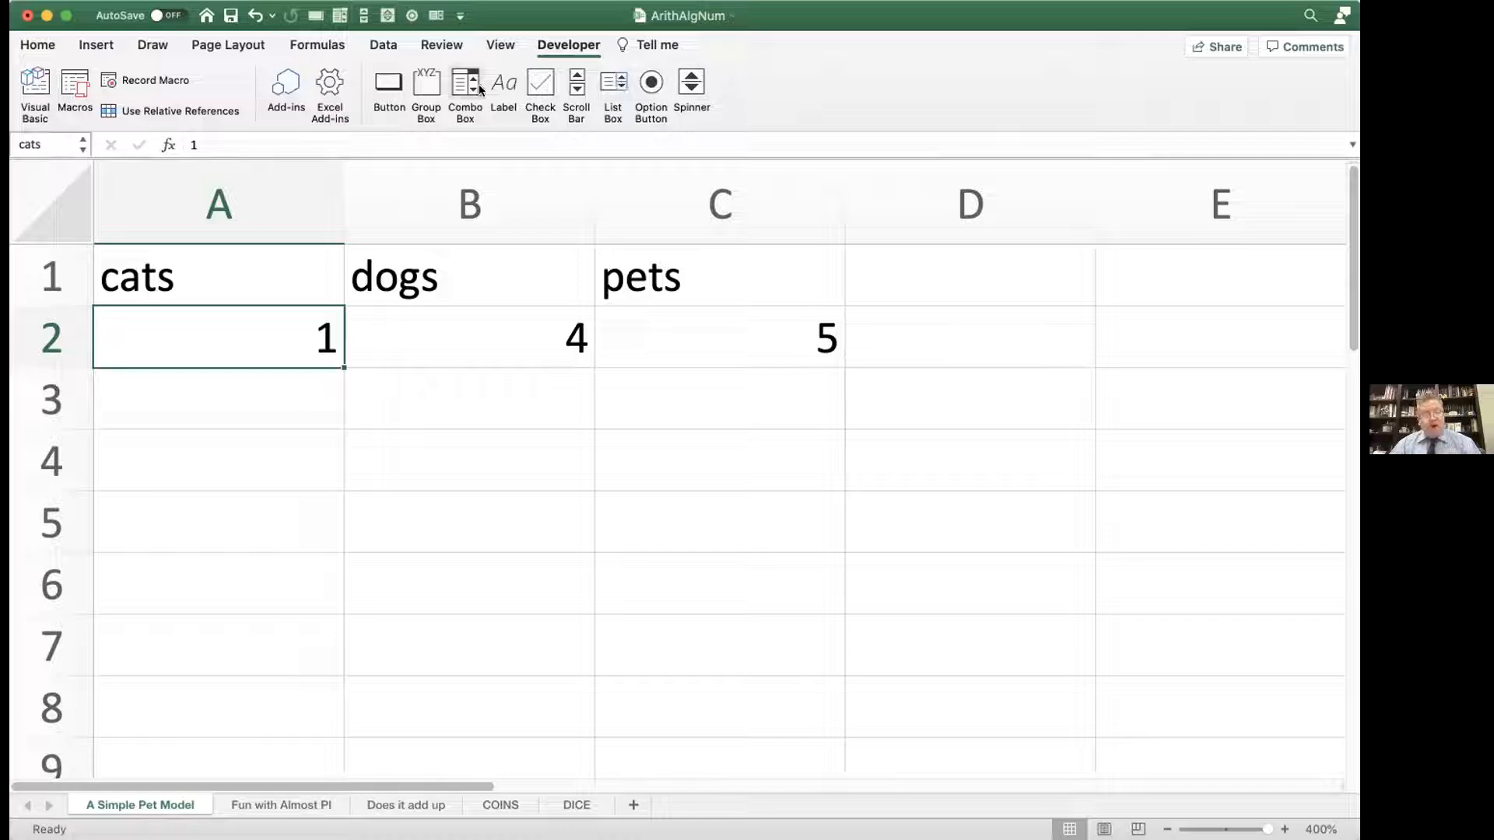
pyautogui.click(573, 88)
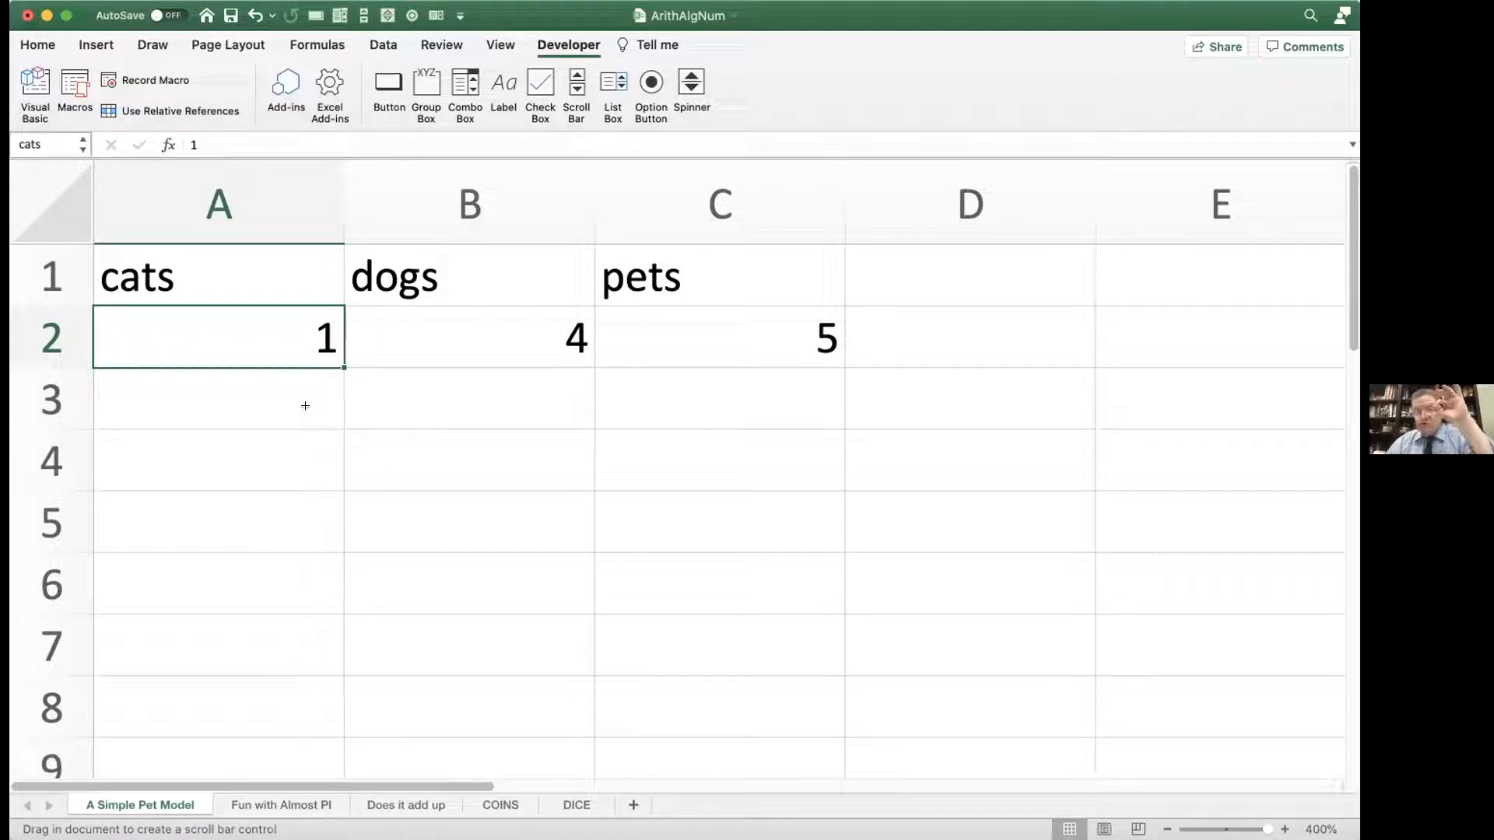
pyautogui.click(195, 403)
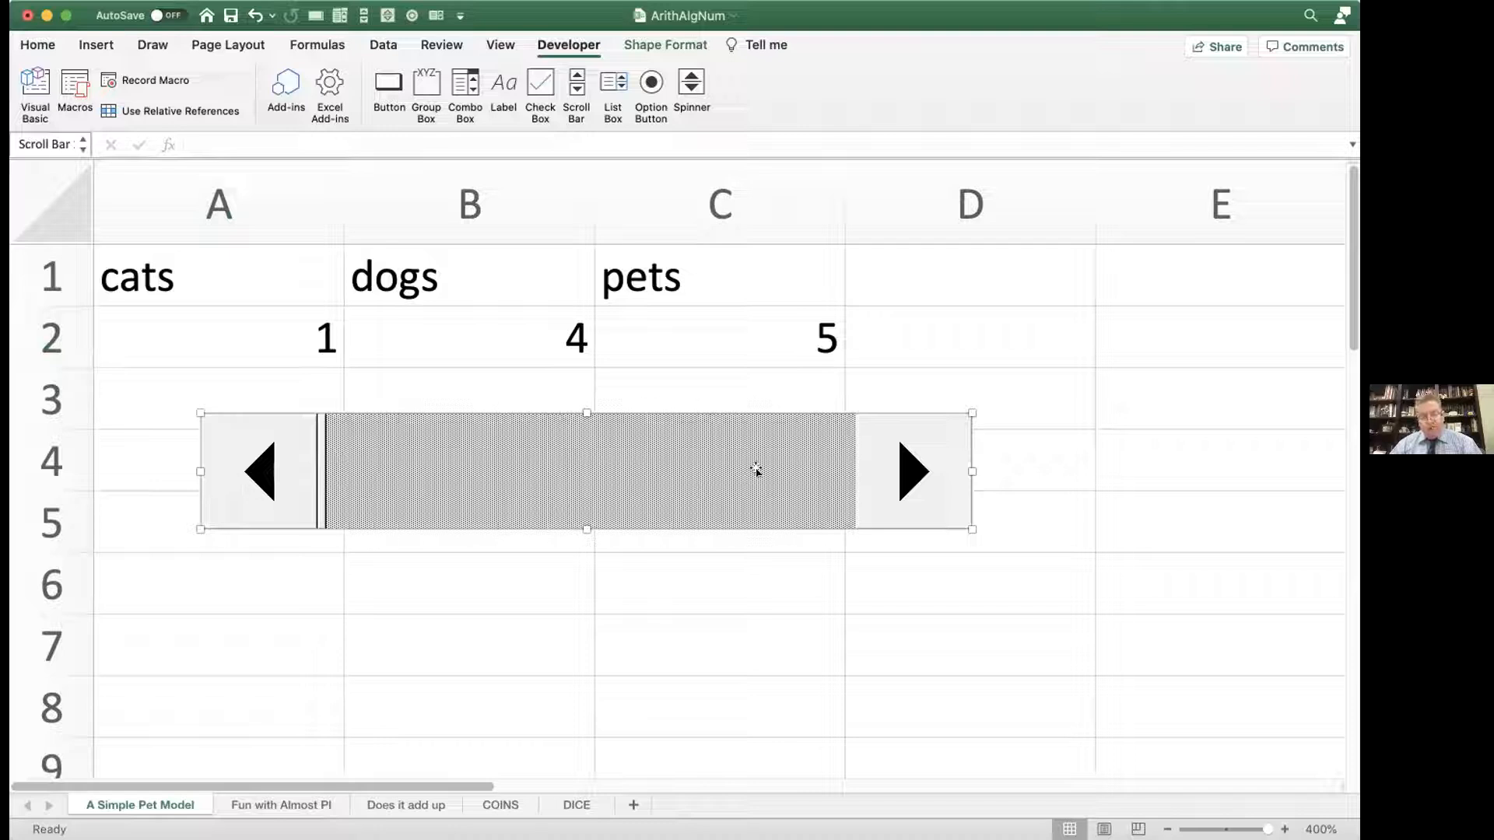
pyautogui.moveTo(324, 475); pyautogui.dragTo(286, 462)
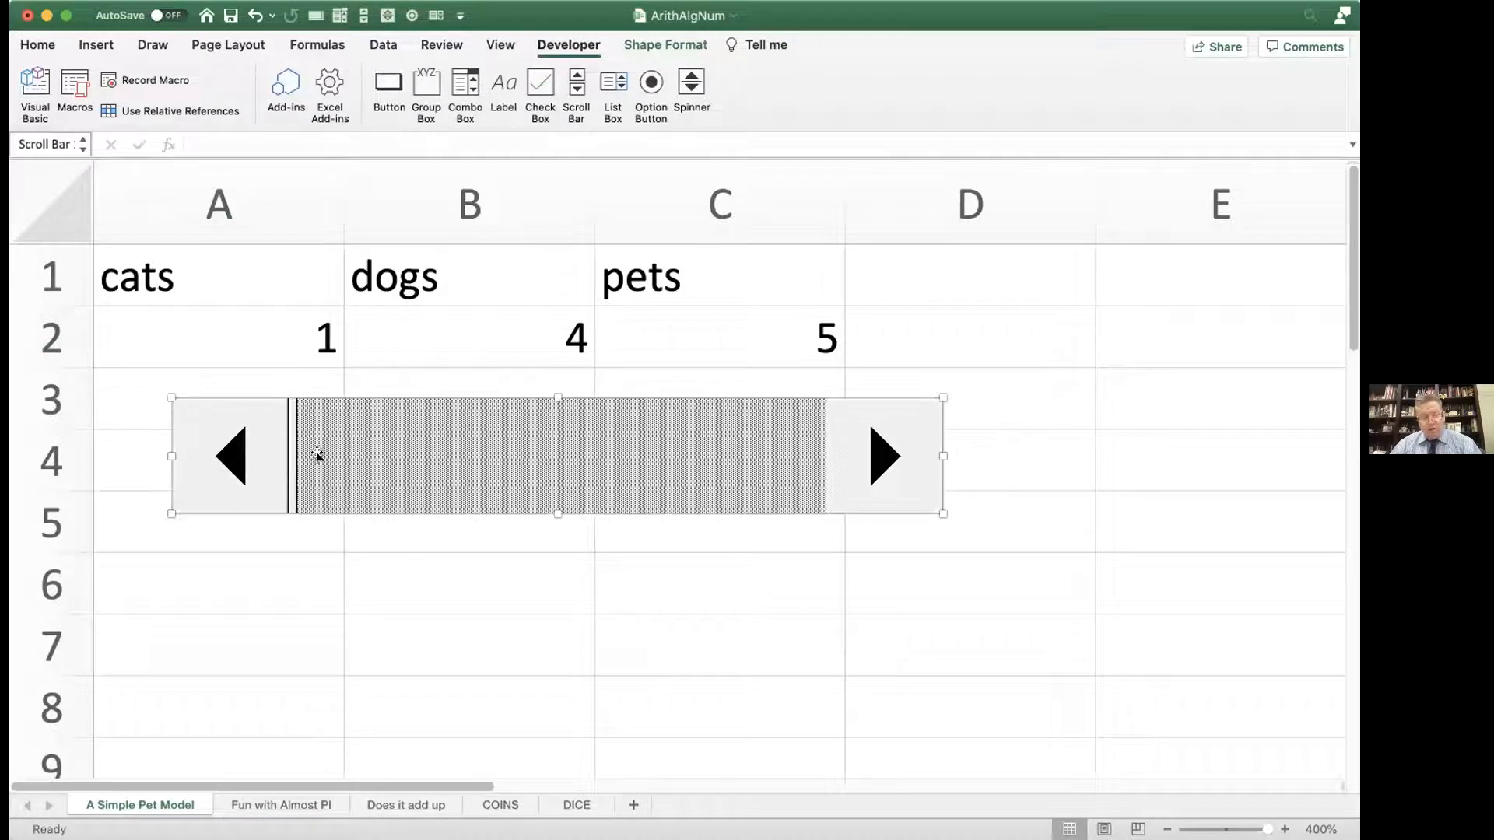
# Step: Set the scroll bar's current value to 3 and its maximum value to 10 in the control formatting
pyautogui.rightClick(370, 450)
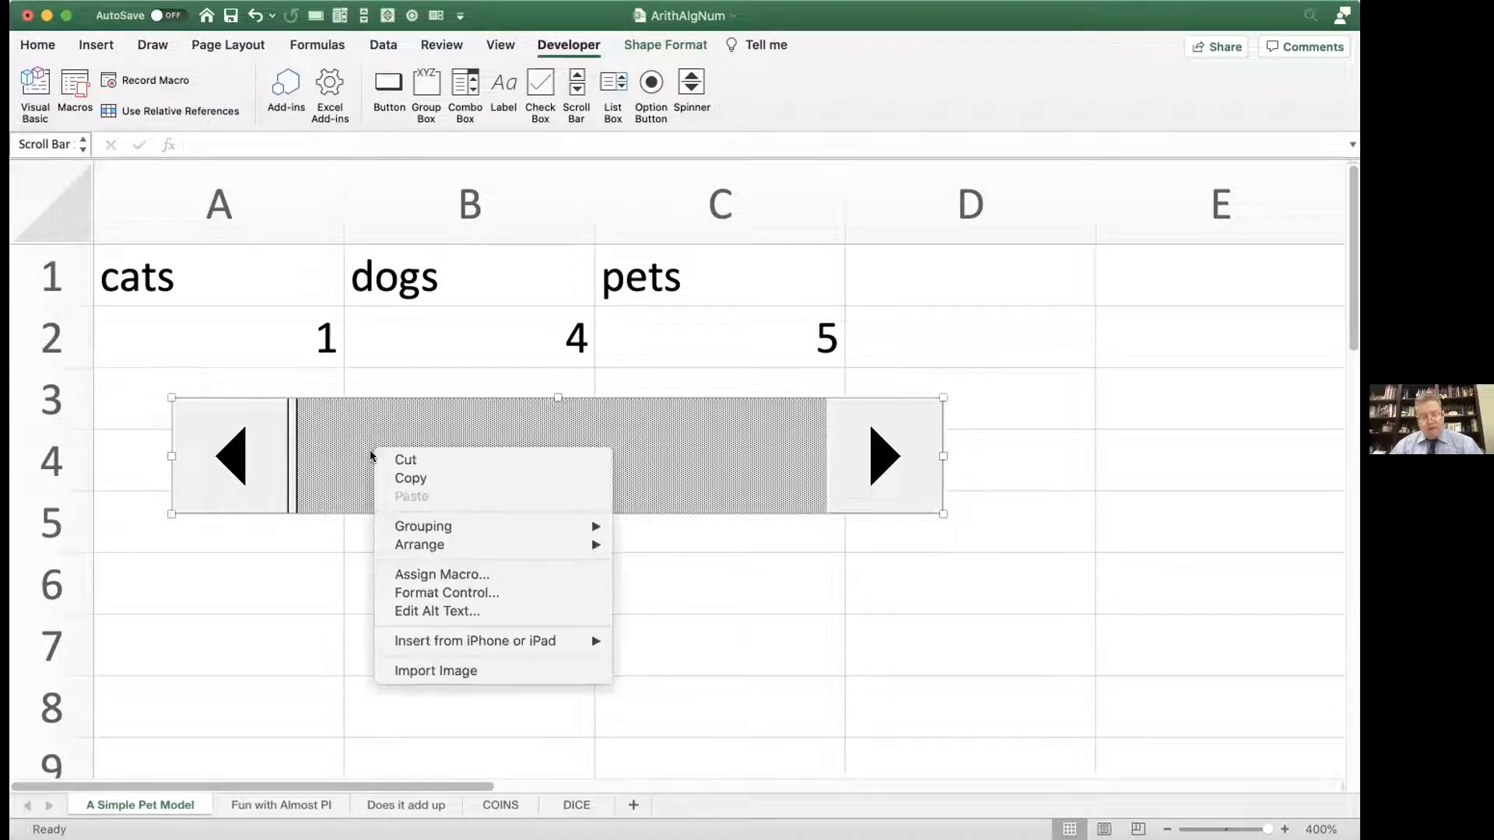
pyautogui.click(403, 594)
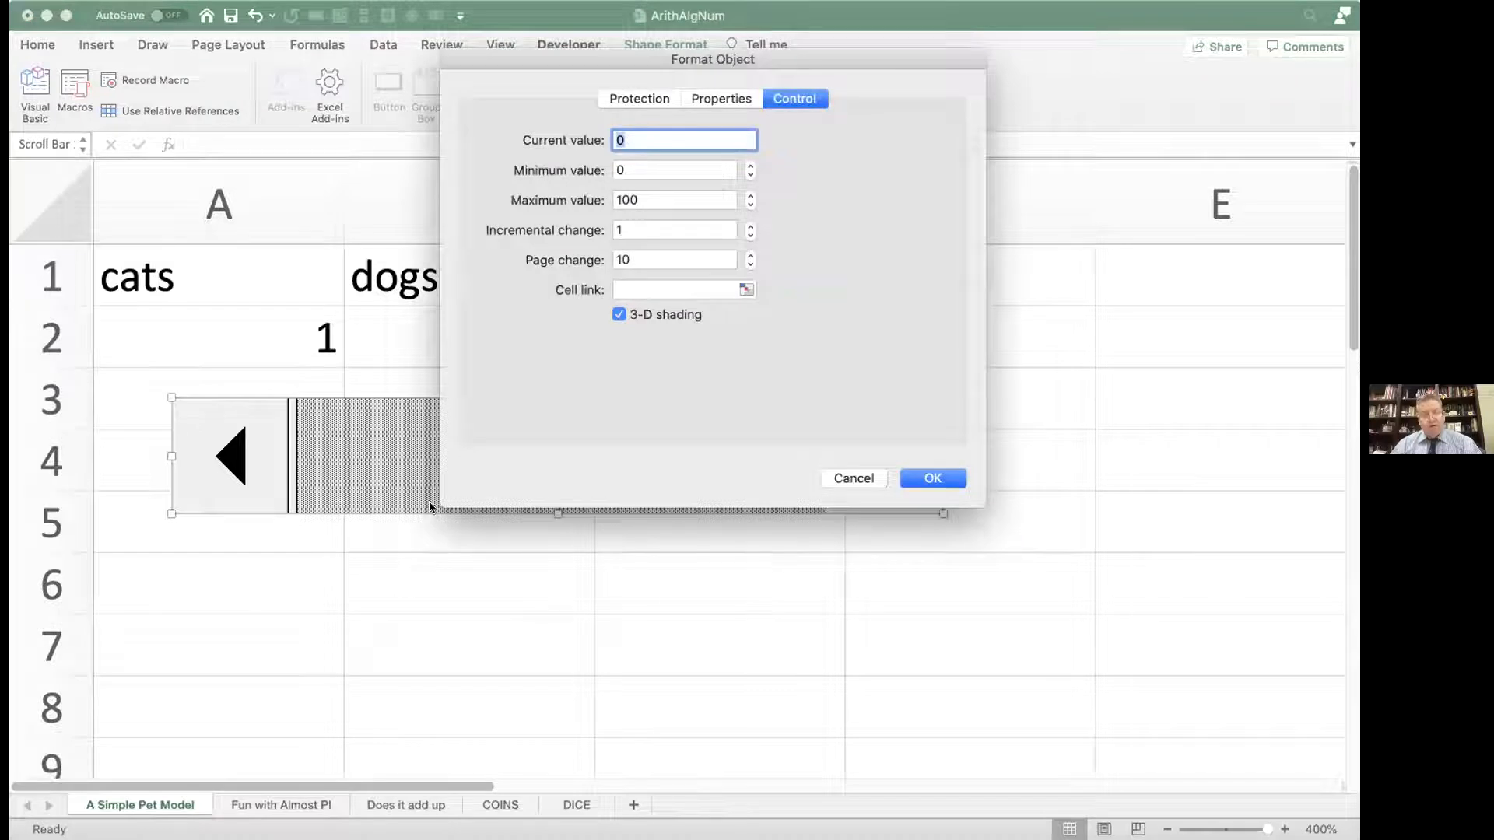
pyautogui.doubleClick(621, 139)
pyautogui.write('3')
pyautogui.click(635, 200)
pyautogui.press('BackSpace')
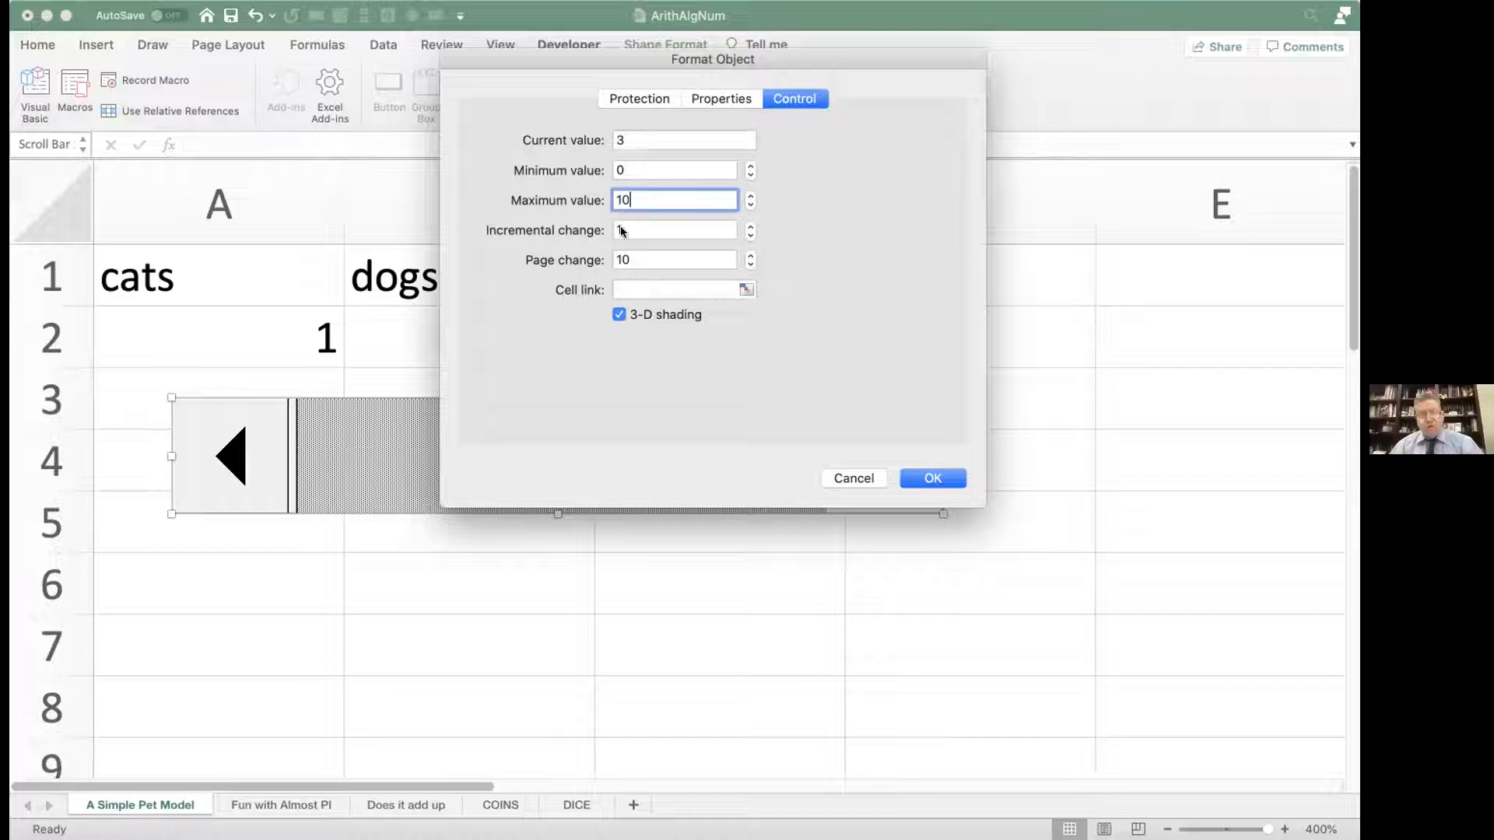
# Step: Set the scroll bar's page change to 3, link it to the cats cell, apply the settings and deselect the control
pyautogui.click(631, 254)
pyautogui.write('3')
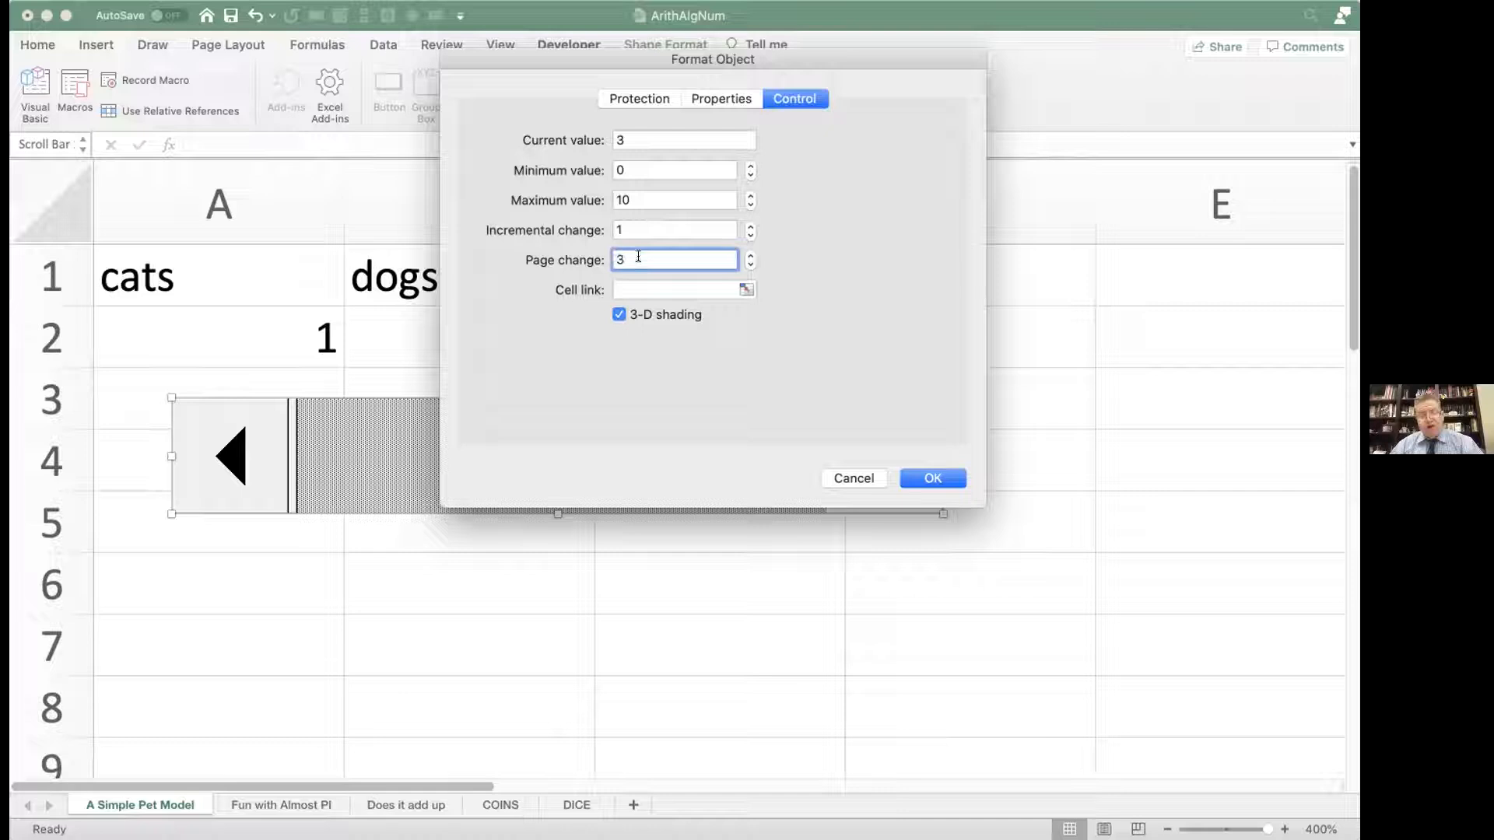
pyautogui.click(638, 287)
pyautogui.write('cats')
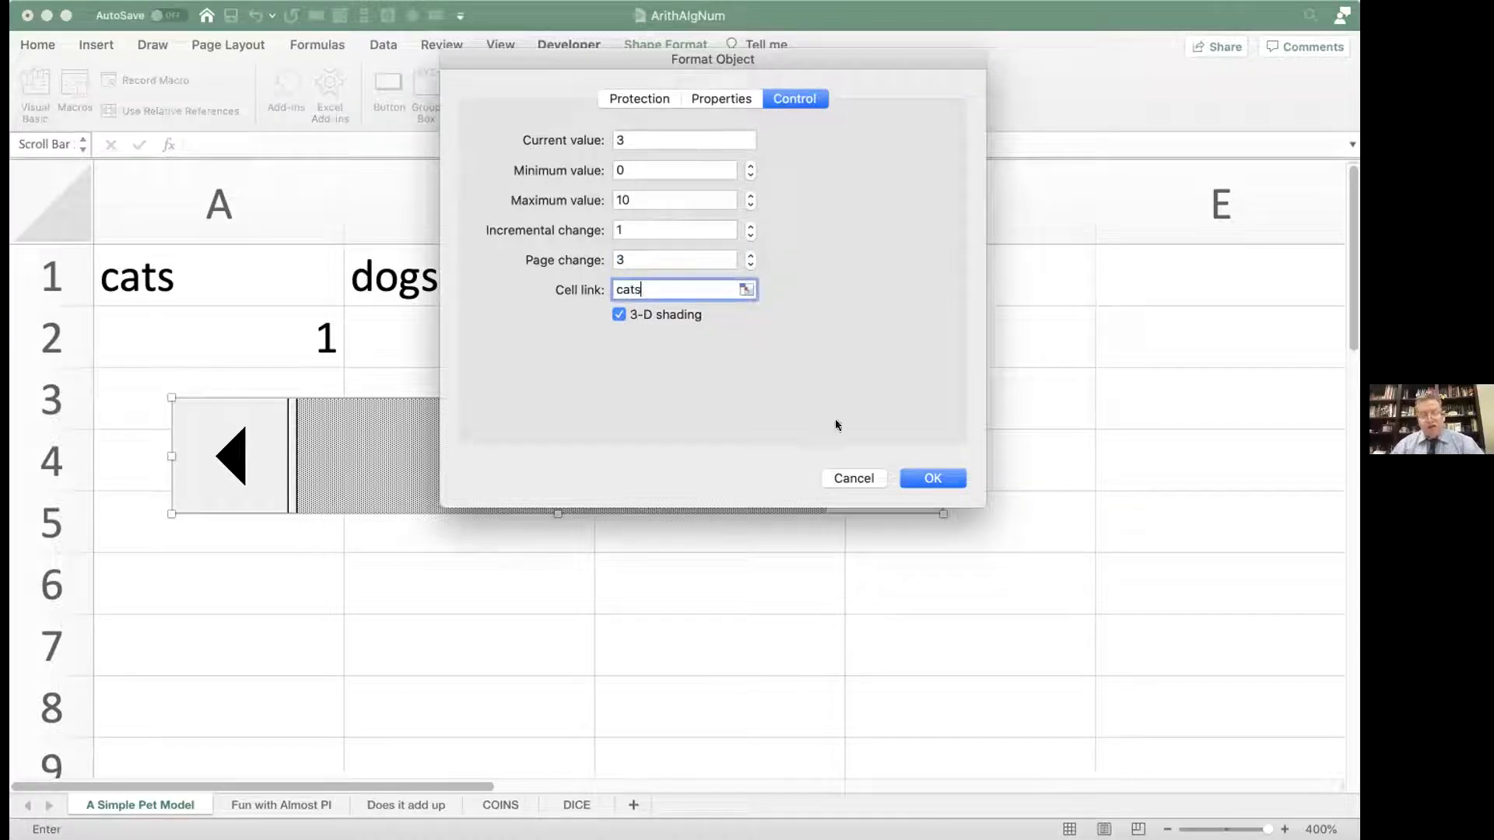
pyautogui.click(926, 472)
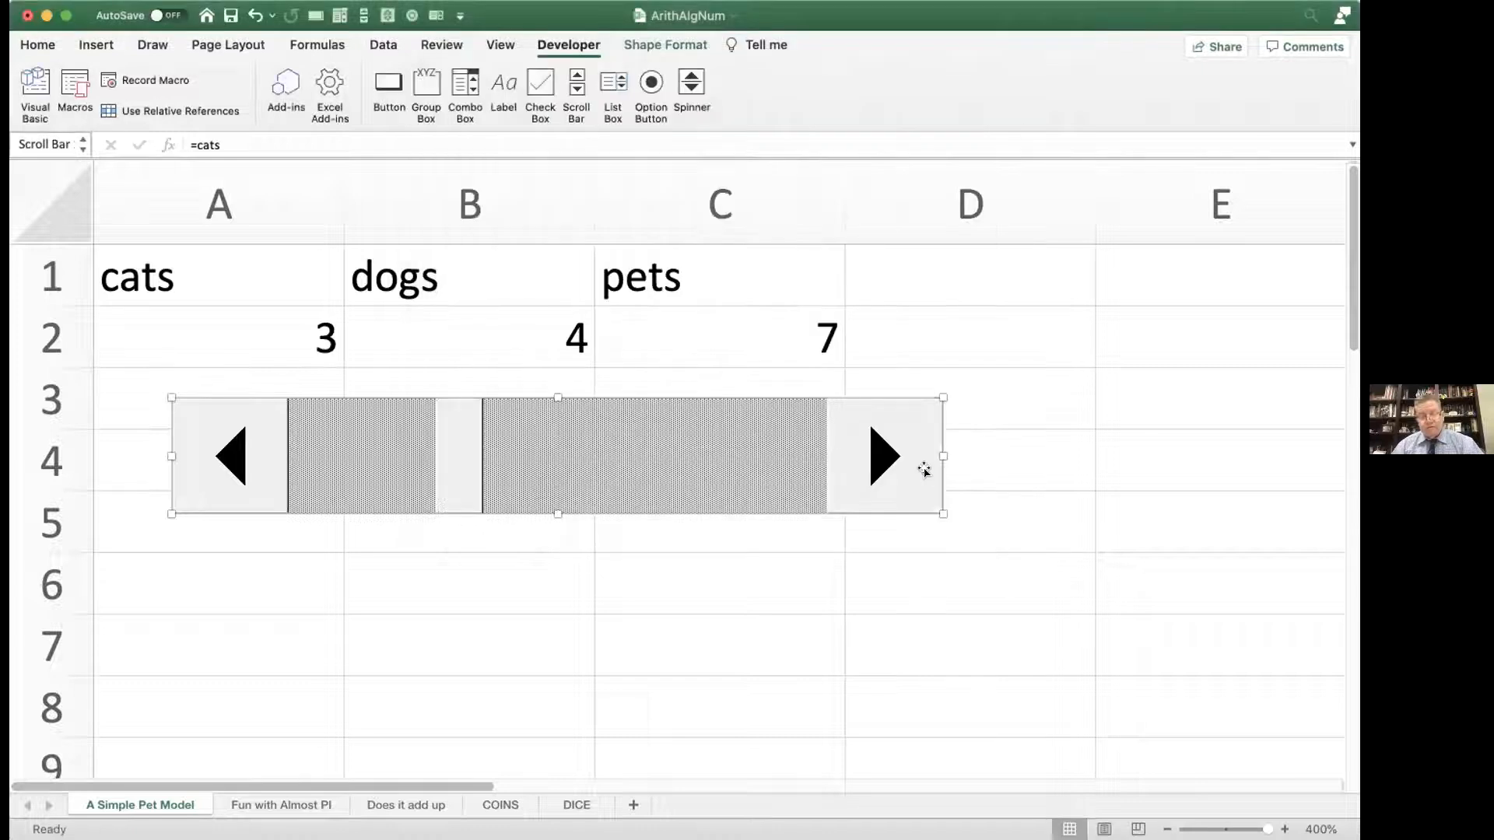
pyautogui.click(752, 572)
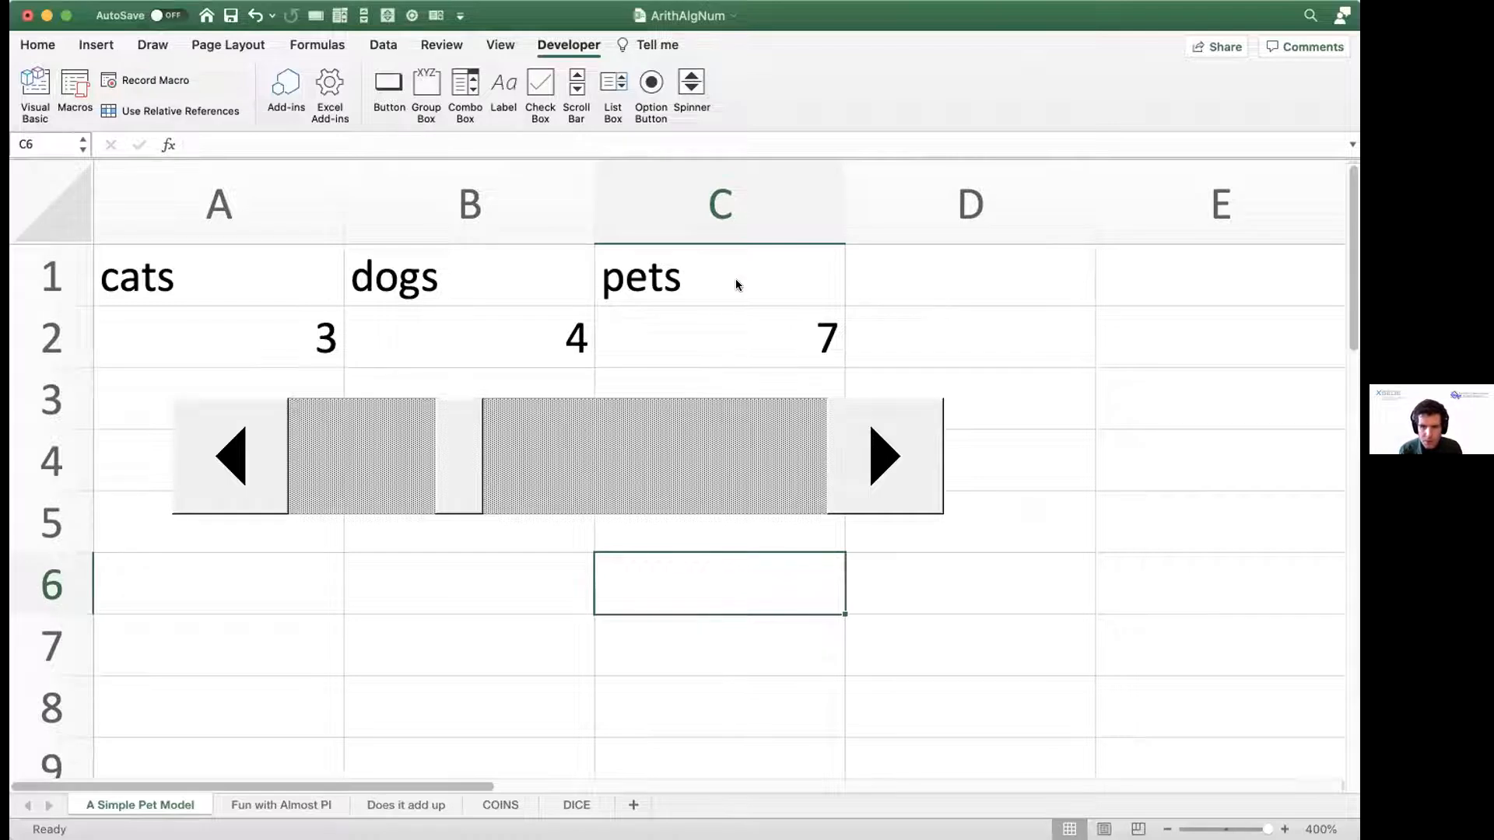
pyautogui.click(937, 277)
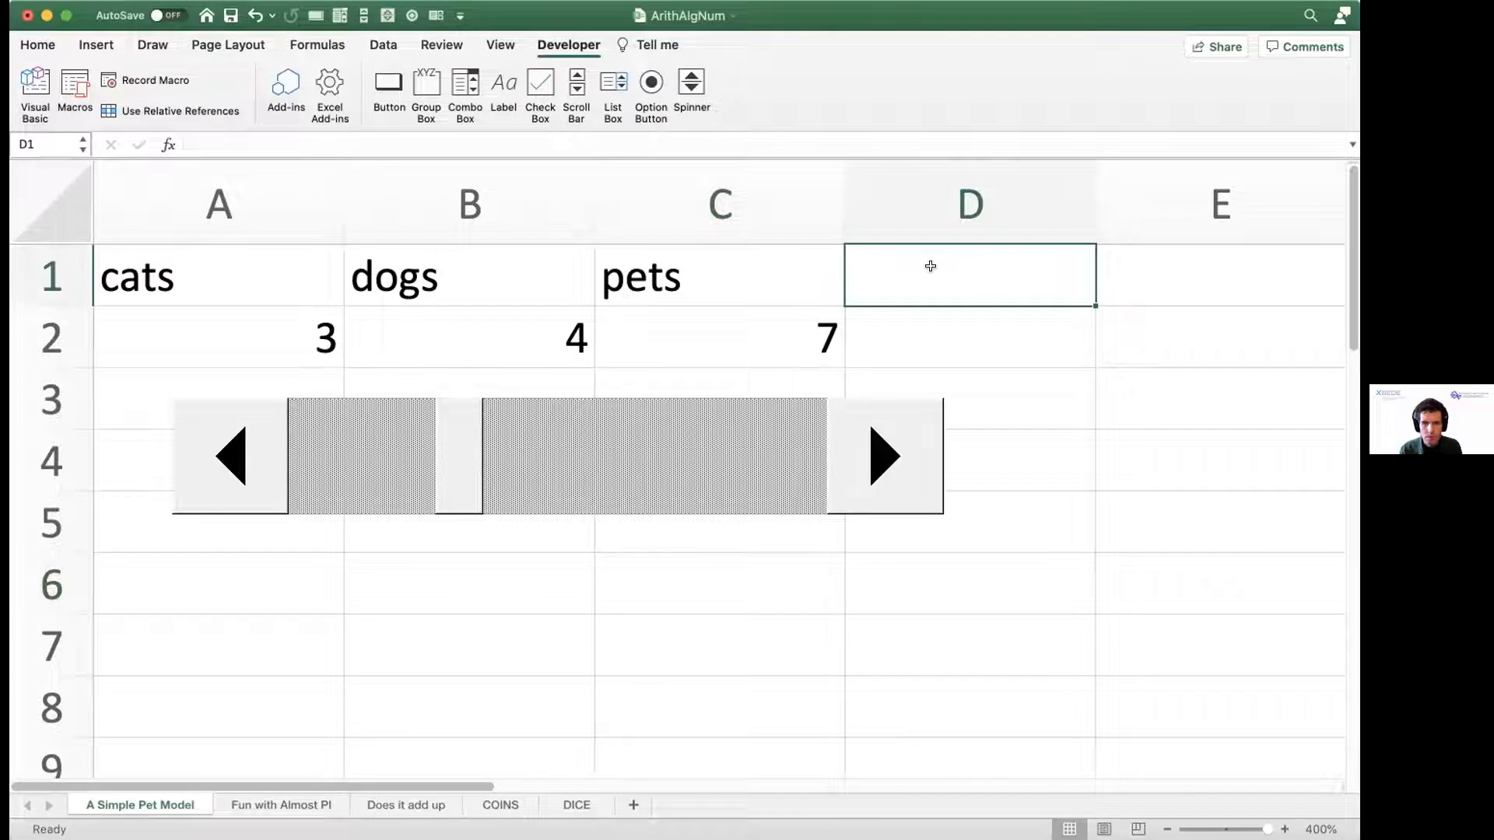
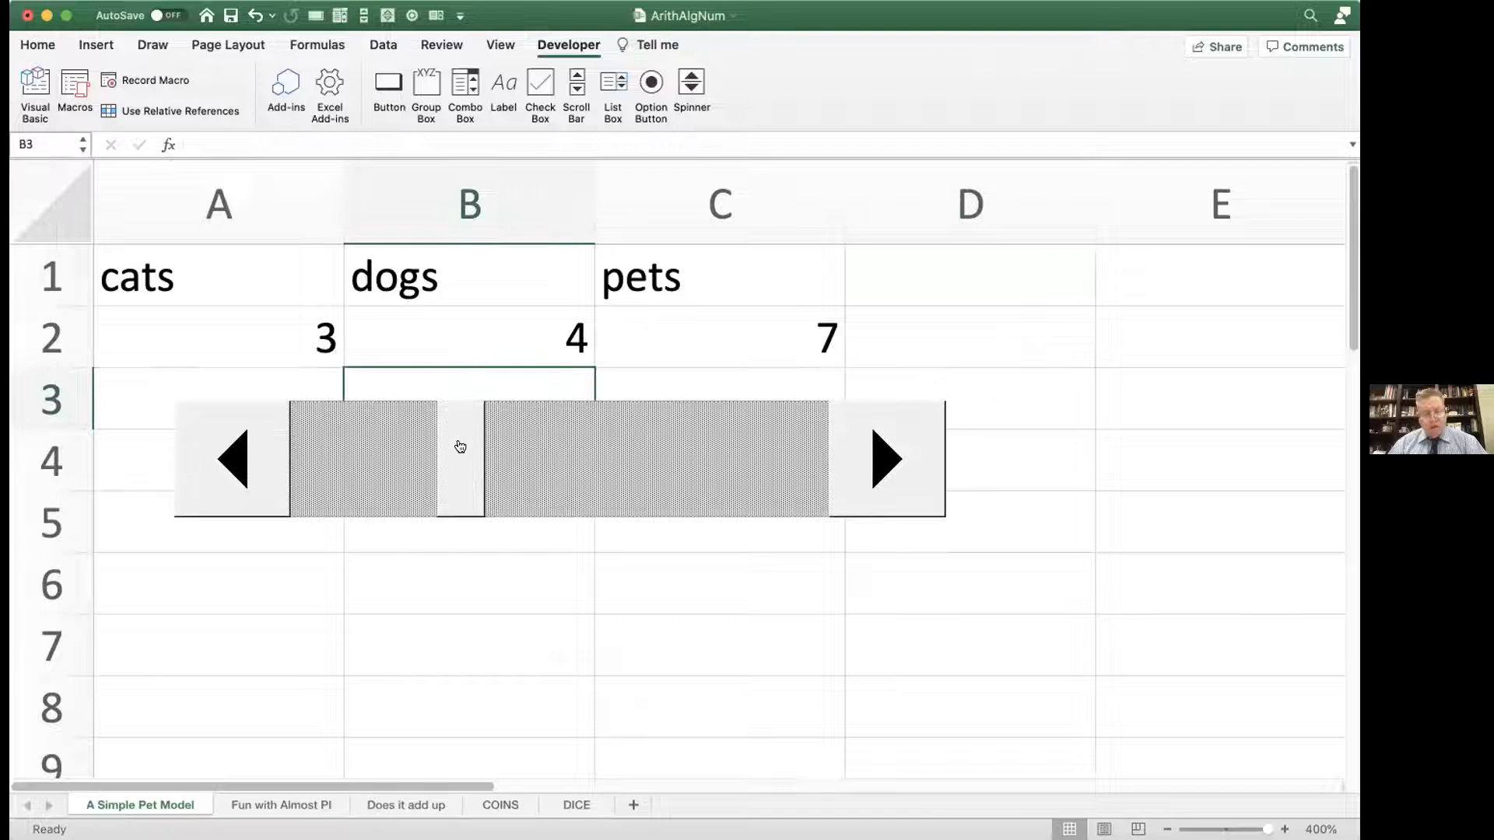
# Step: Test the scroll bar by raising the cats value one unit at a time to its maximum of 10
pyautogui.click(873, 459)
pyautogui.click(874, 459)
pyautogui.click(873, 459)
pyautogui.click(873, 459)
pyautogui.click(874, 459)
pyautogui.click(874, 459)
pyautogui.click(874, 459)
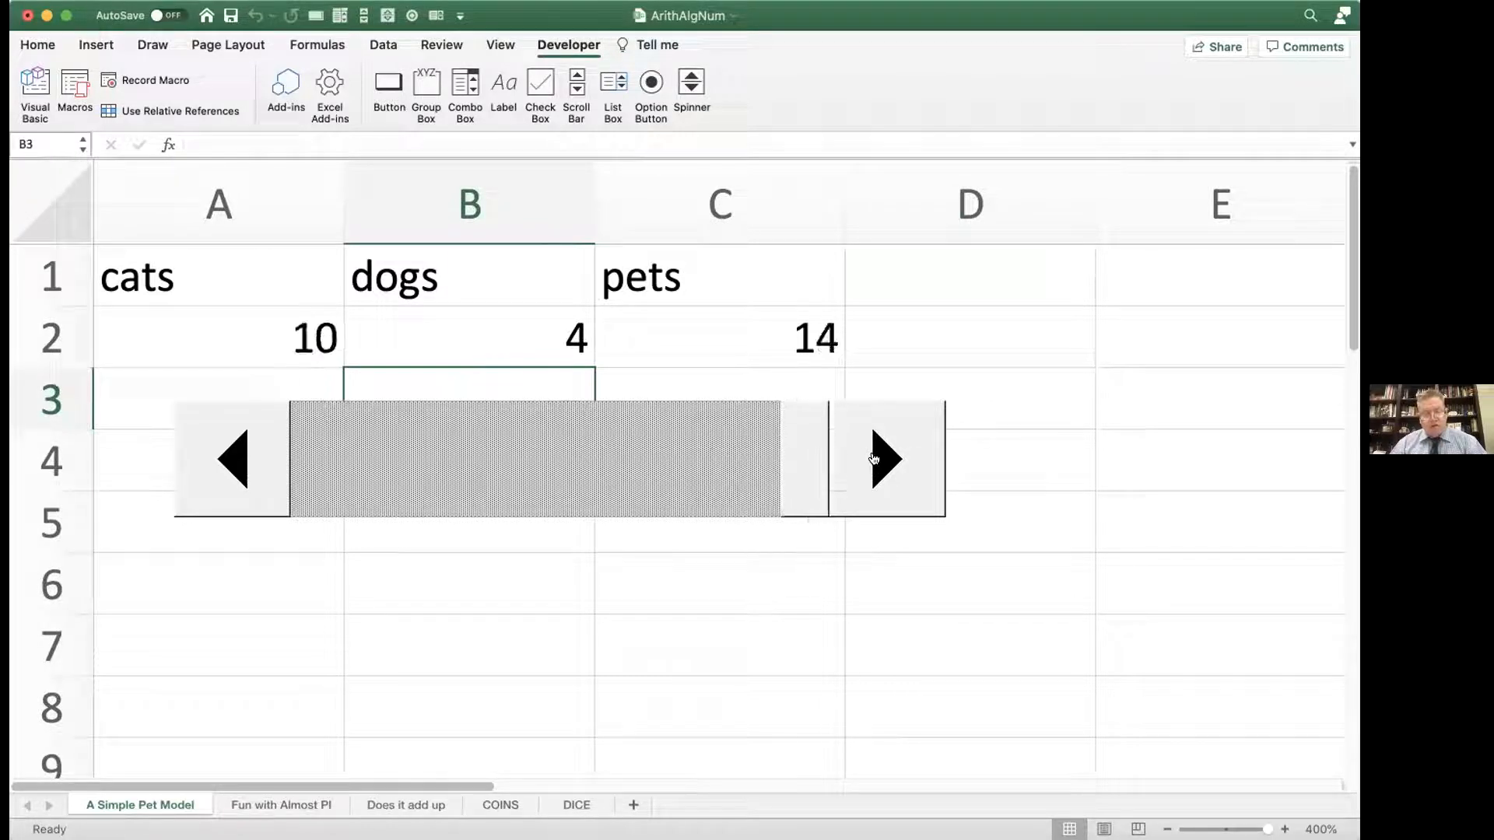
# Step: Lower the cats value one unit at a time to 0 with the scroll bar and select the cats cell
pyautogui.click(222, 451)
pyautogui.click(222, 451)
pyautogui.click(221, 451)
pyautogui.click(222, 451)
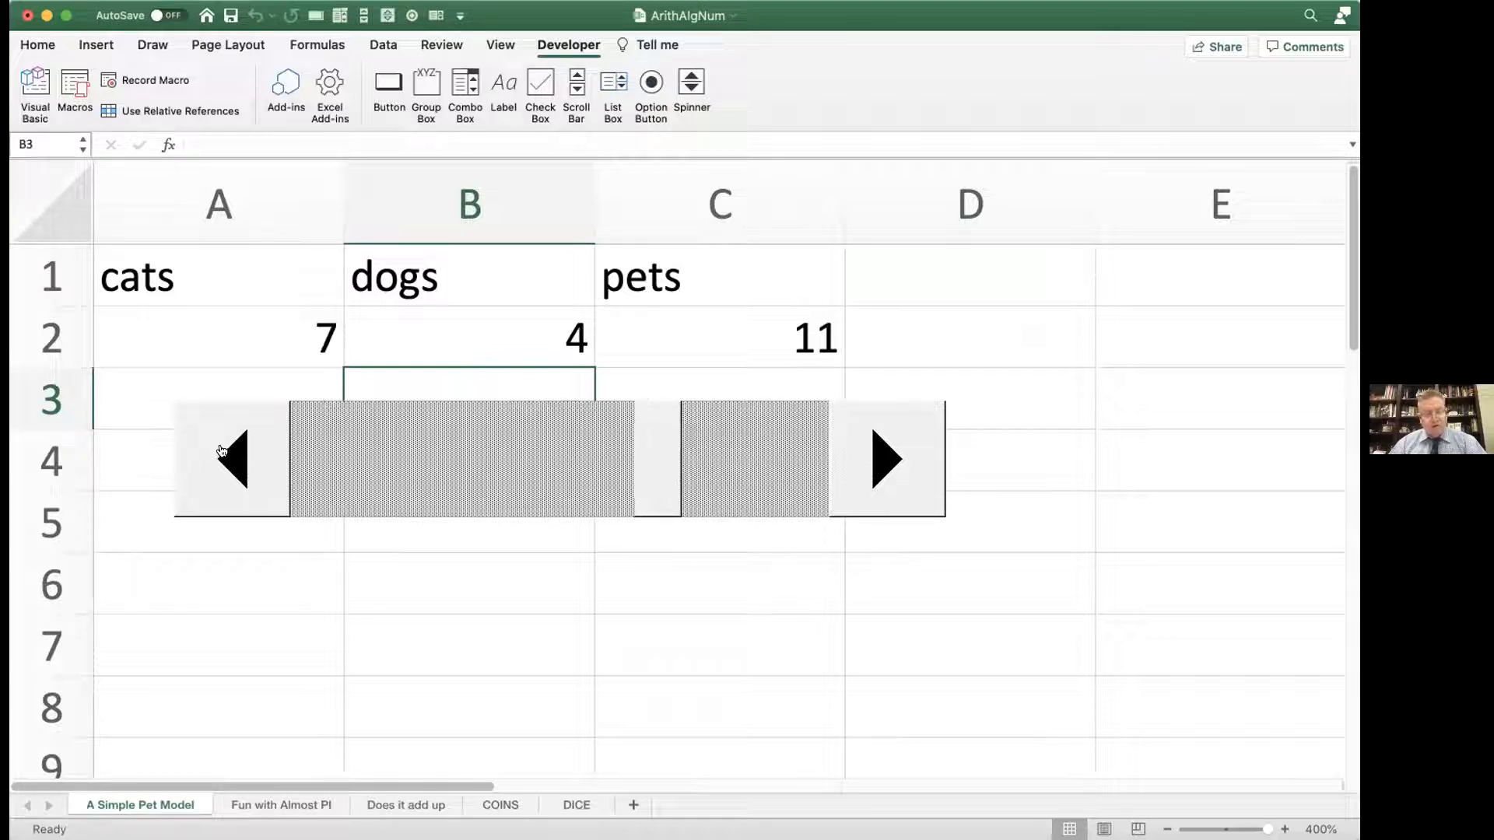
pyautogui.click(222, 451)
pyautogui.click(222, 451)
pyautogui.click(221, 451)
pyautogui.click(222, 452)
pyautogui.click(222, 452)
pyautogui.click(222, 451)
pyautogui.click(221, 451)
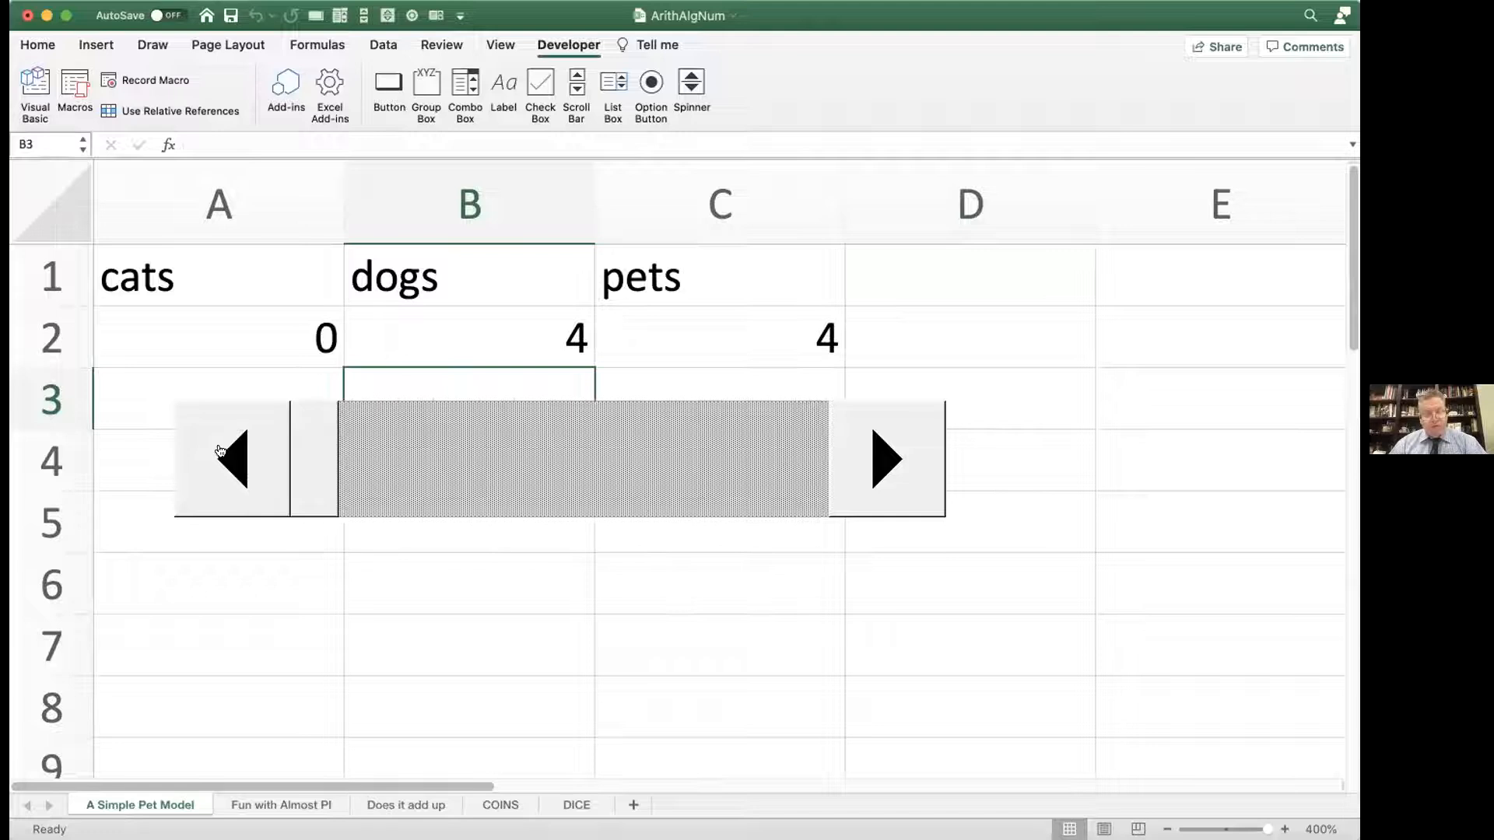
pyautogui.click(279, 330)
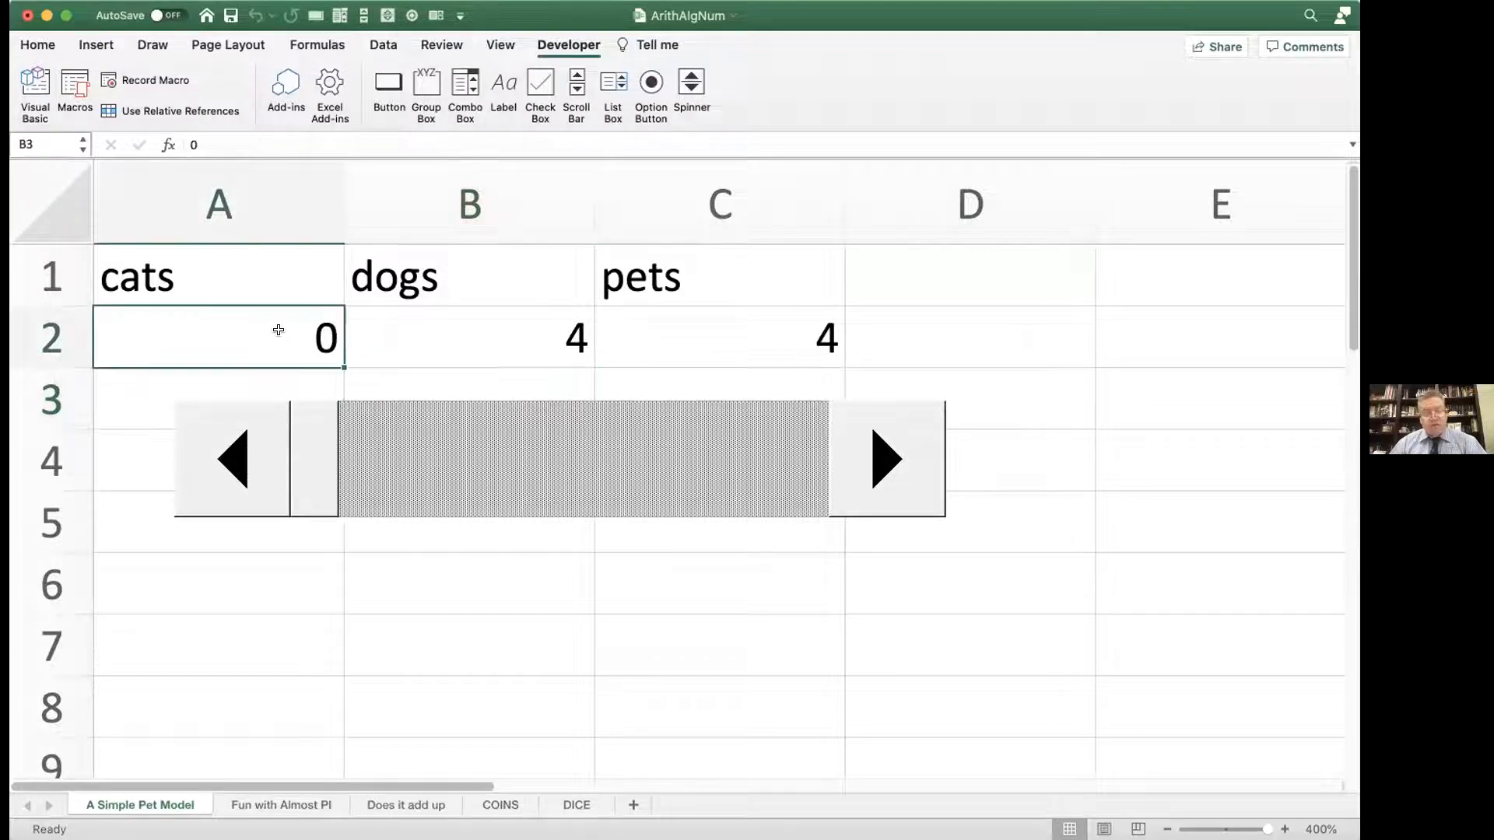
# Step: Slide the scroll bar's thumb to bring cats to 6 and 10, and step the value down to 5
pyautogui.moveTo(334, 461); pyautogui.dragTo(606, 428)
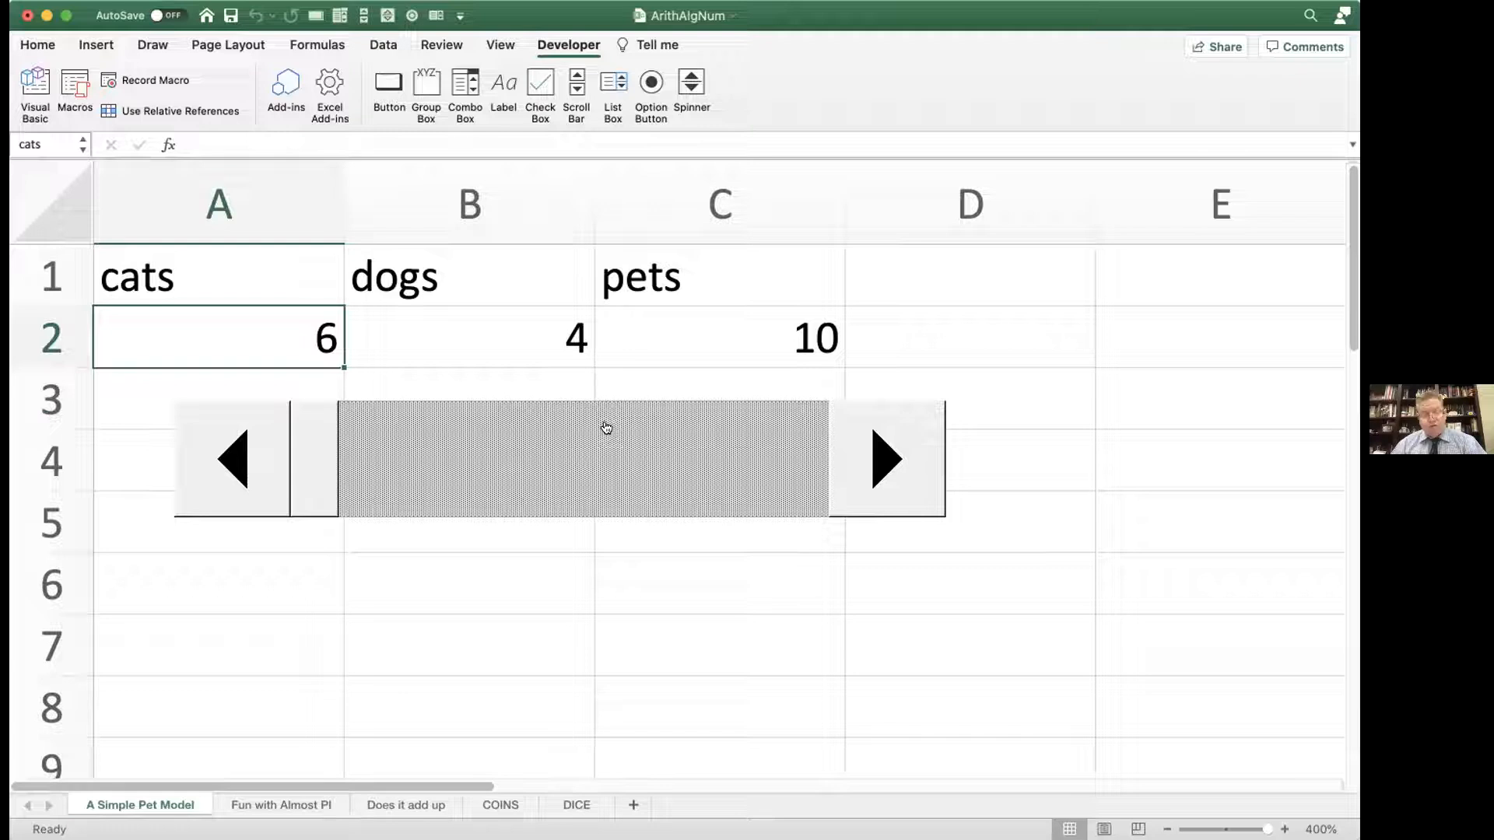
pyautogui.moveTo(606, 428); pyautogui.dragTo(836, 417)
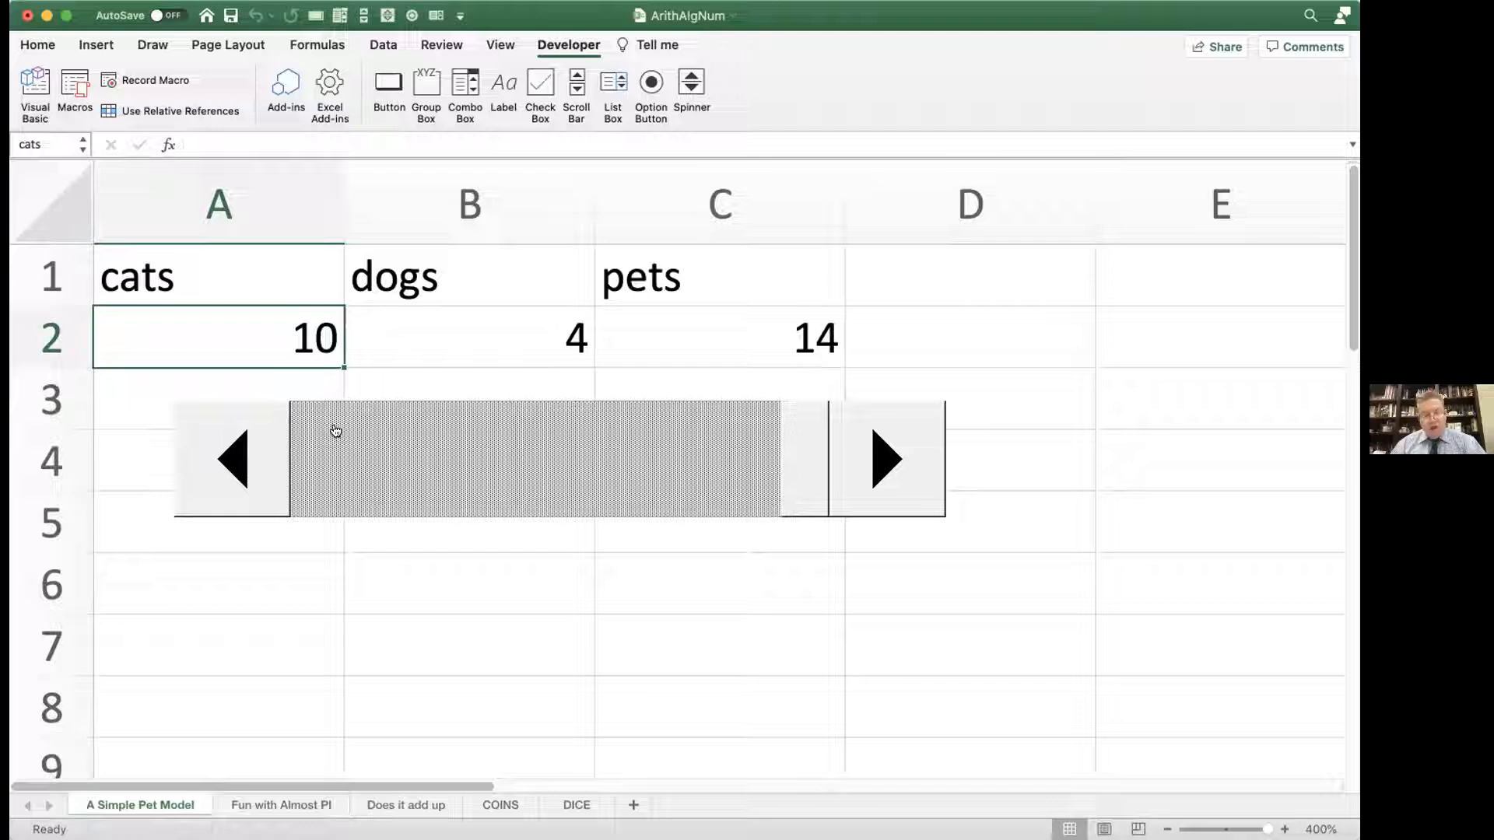
pyautogui.click(225, 459)
pyautogui.click(227, 459)
pyautogui.click(227, 459)
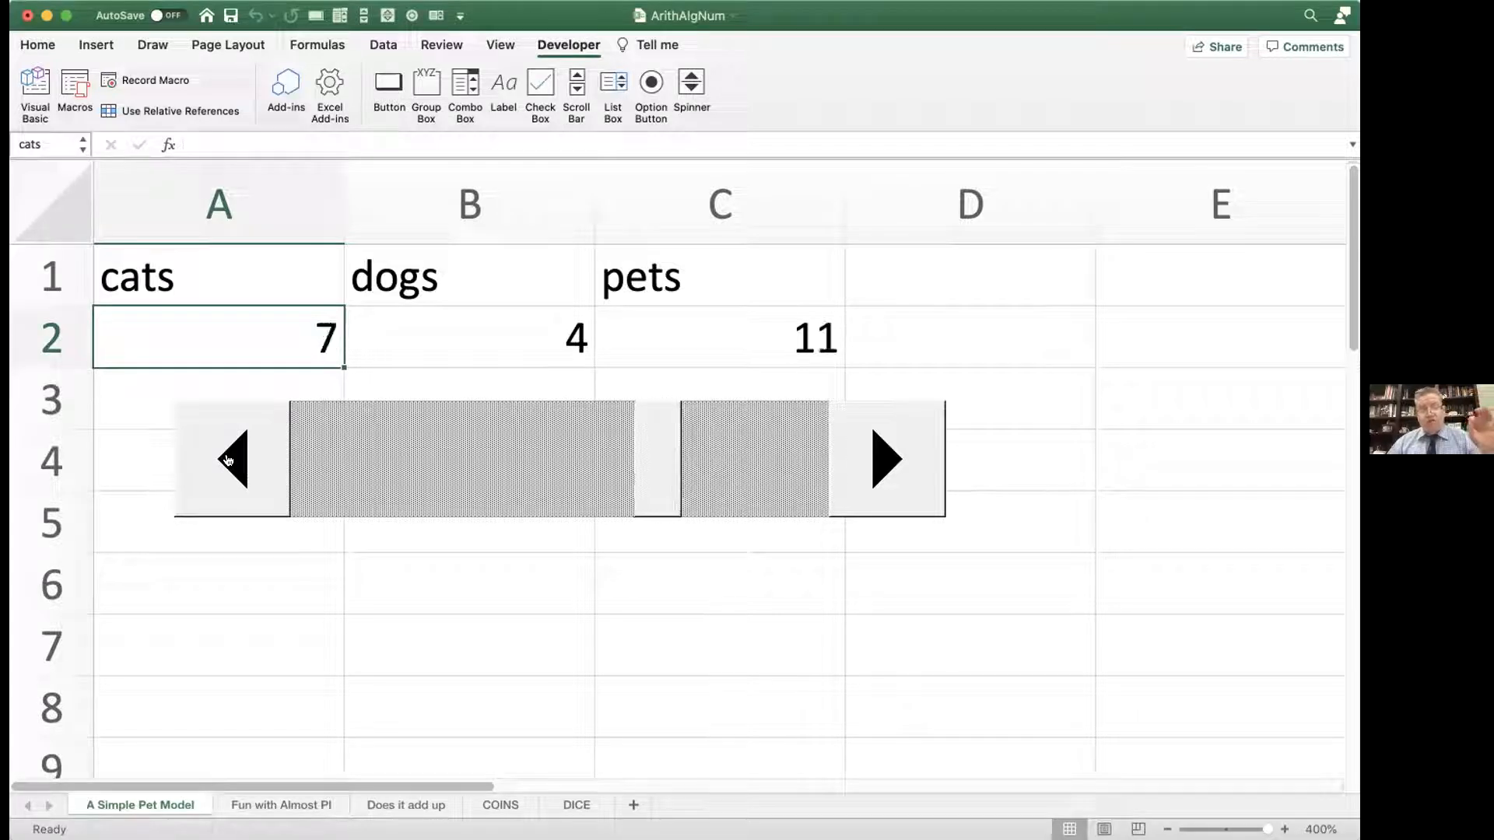
pyautogui.click(227, 459)
pyautogui.click(227, 459)
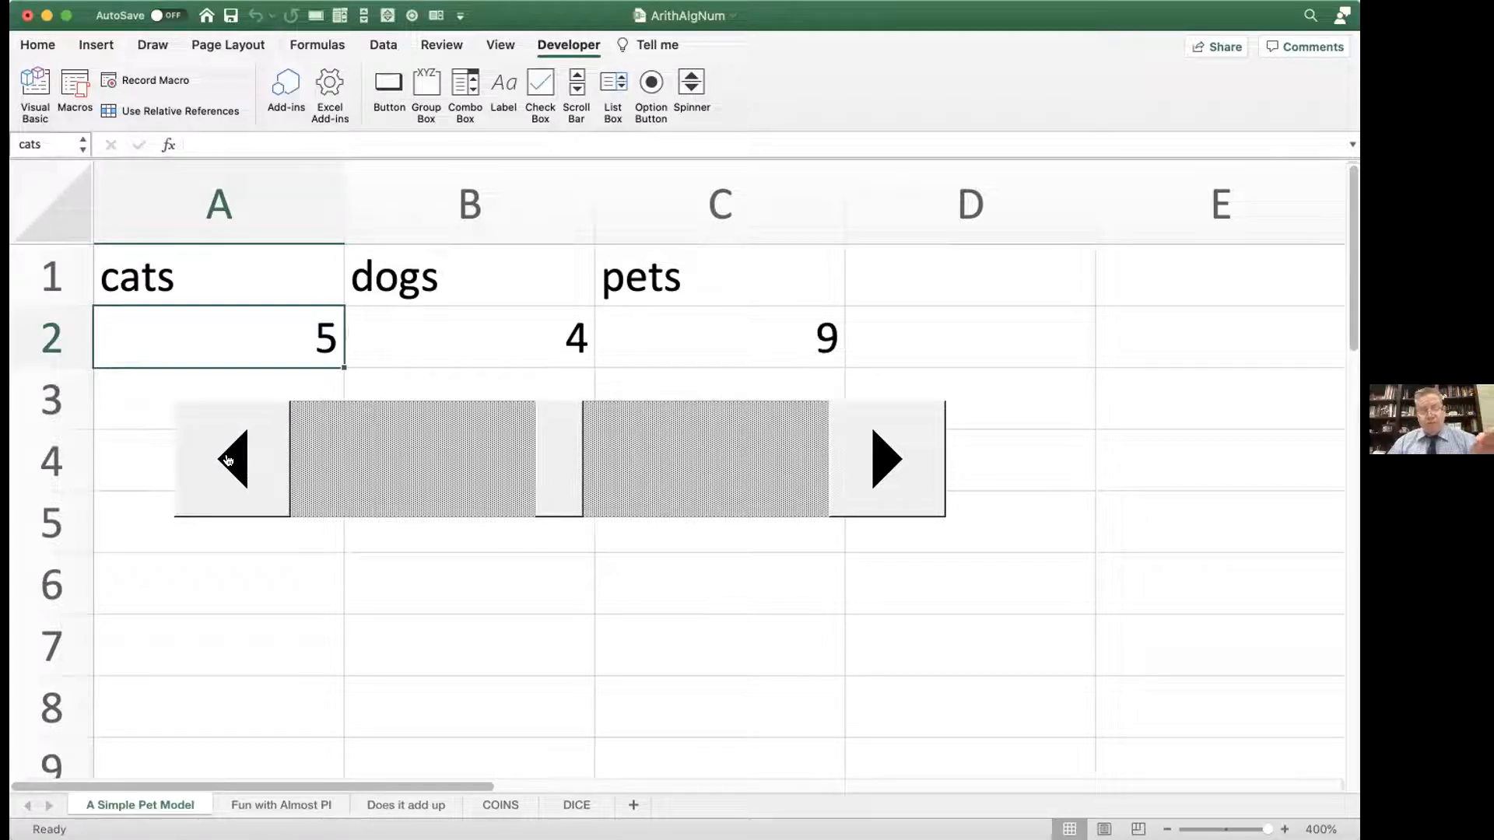
# Step: Test the scroll bar's page change by paging cats down to 2, up to 10 and back down to 4
pyautogui.click(399, 455)
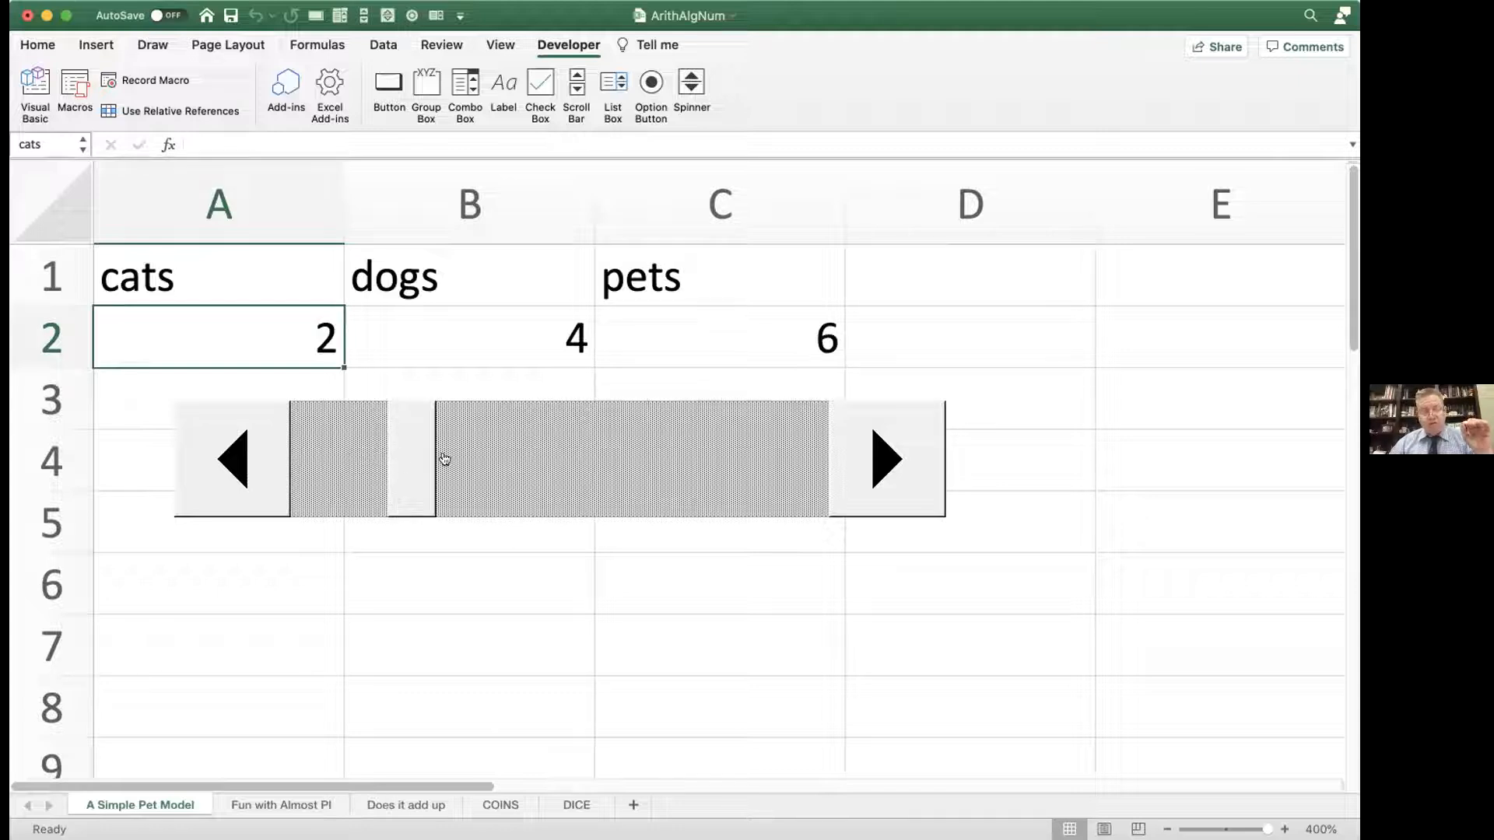
pyautogui.click(553, 454)
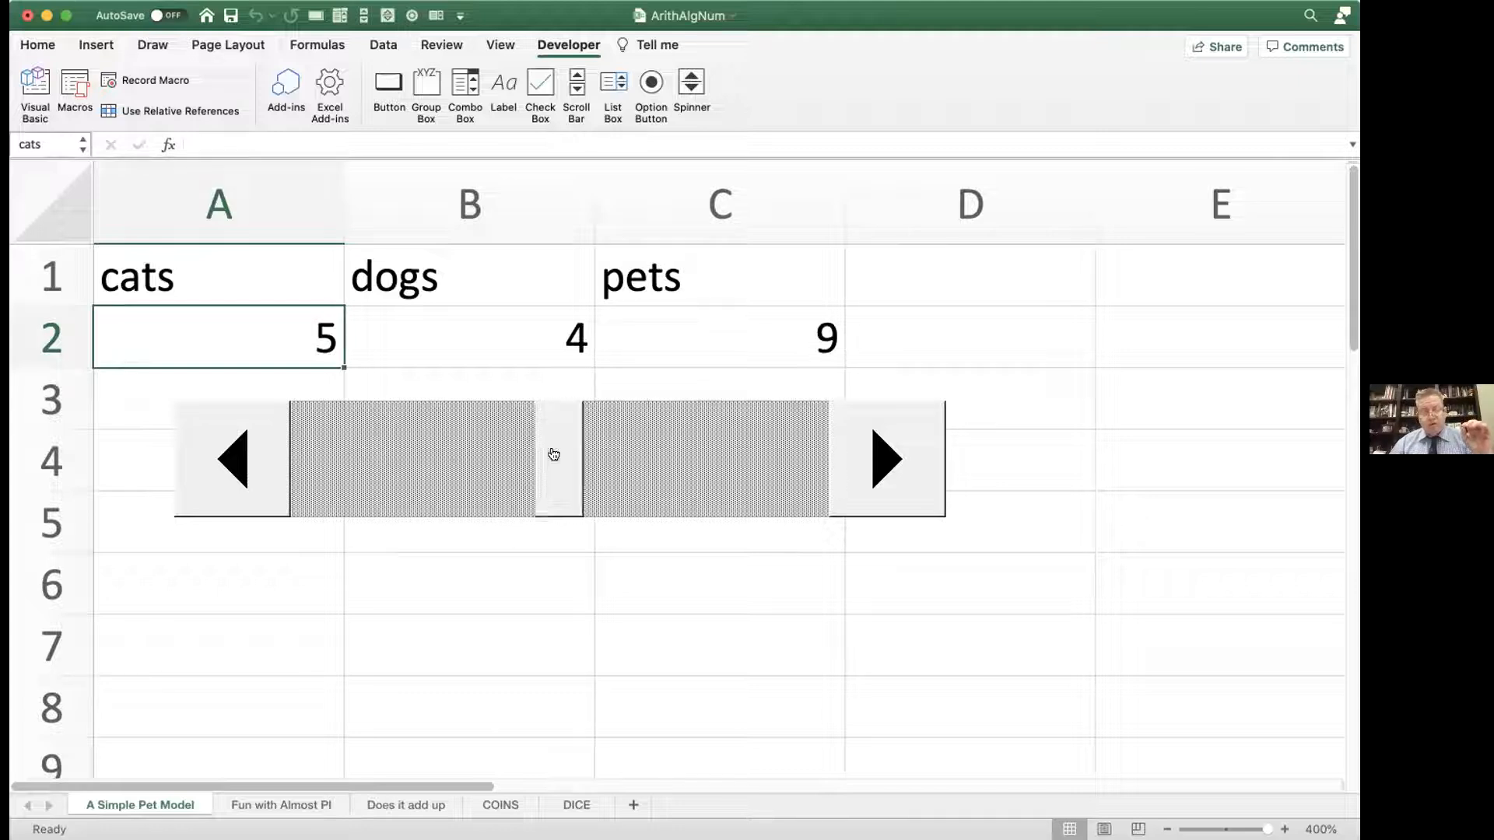
pyautogui.click(674, 459)
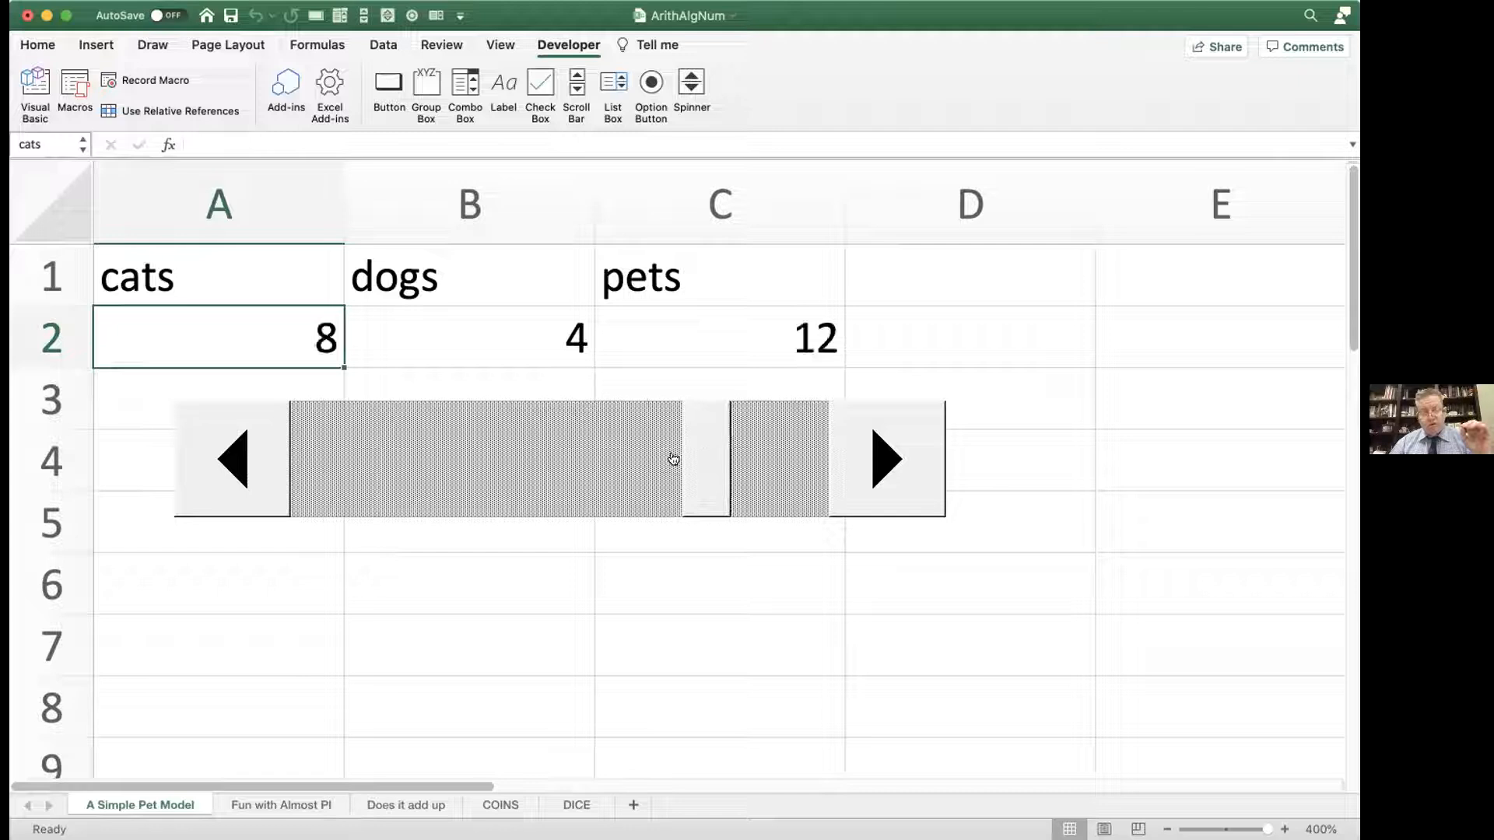
pyautogui.click(752, 456)
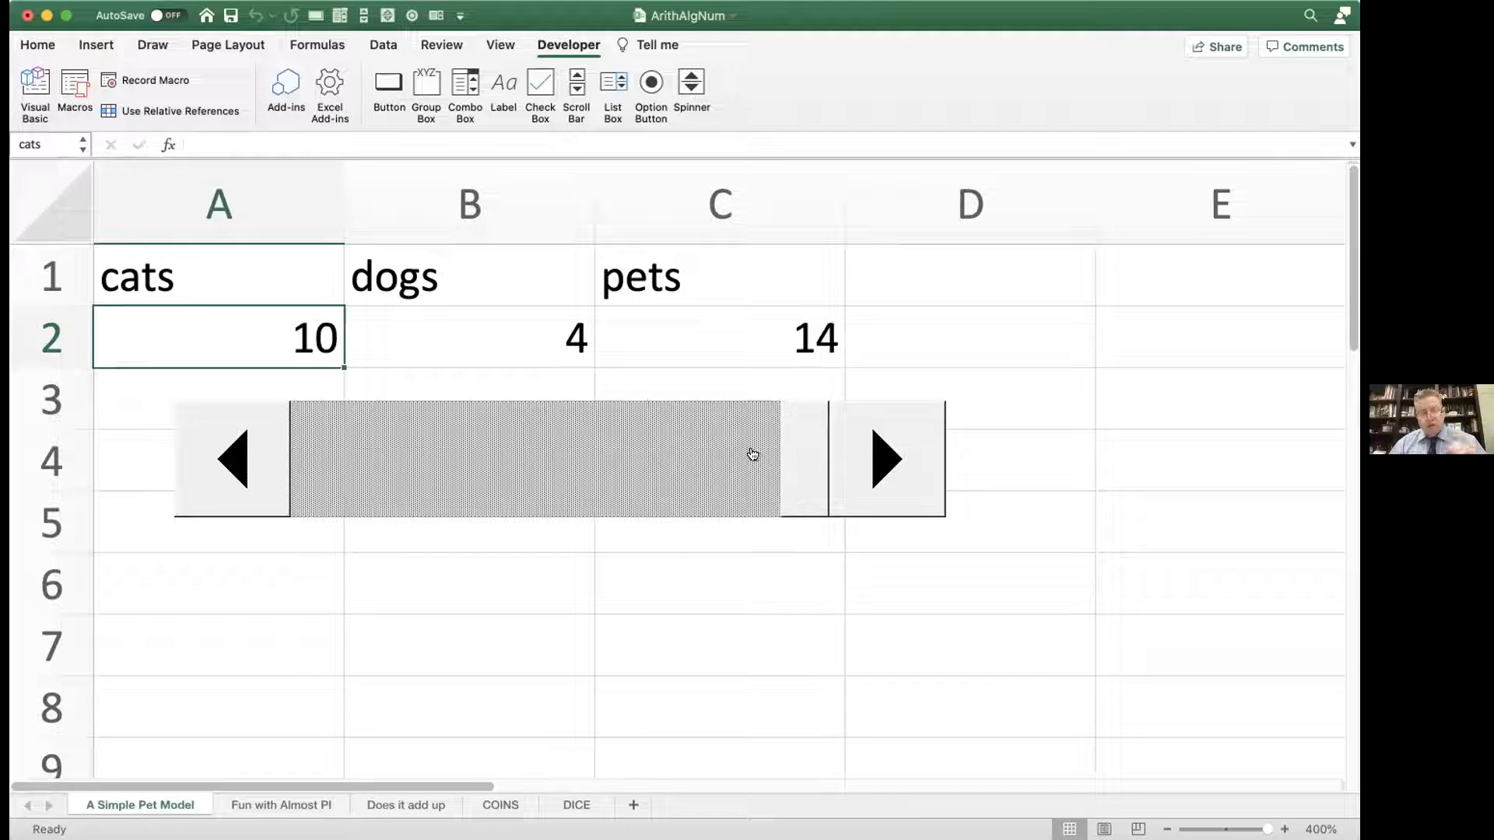
pyautogui.click(615, 467)
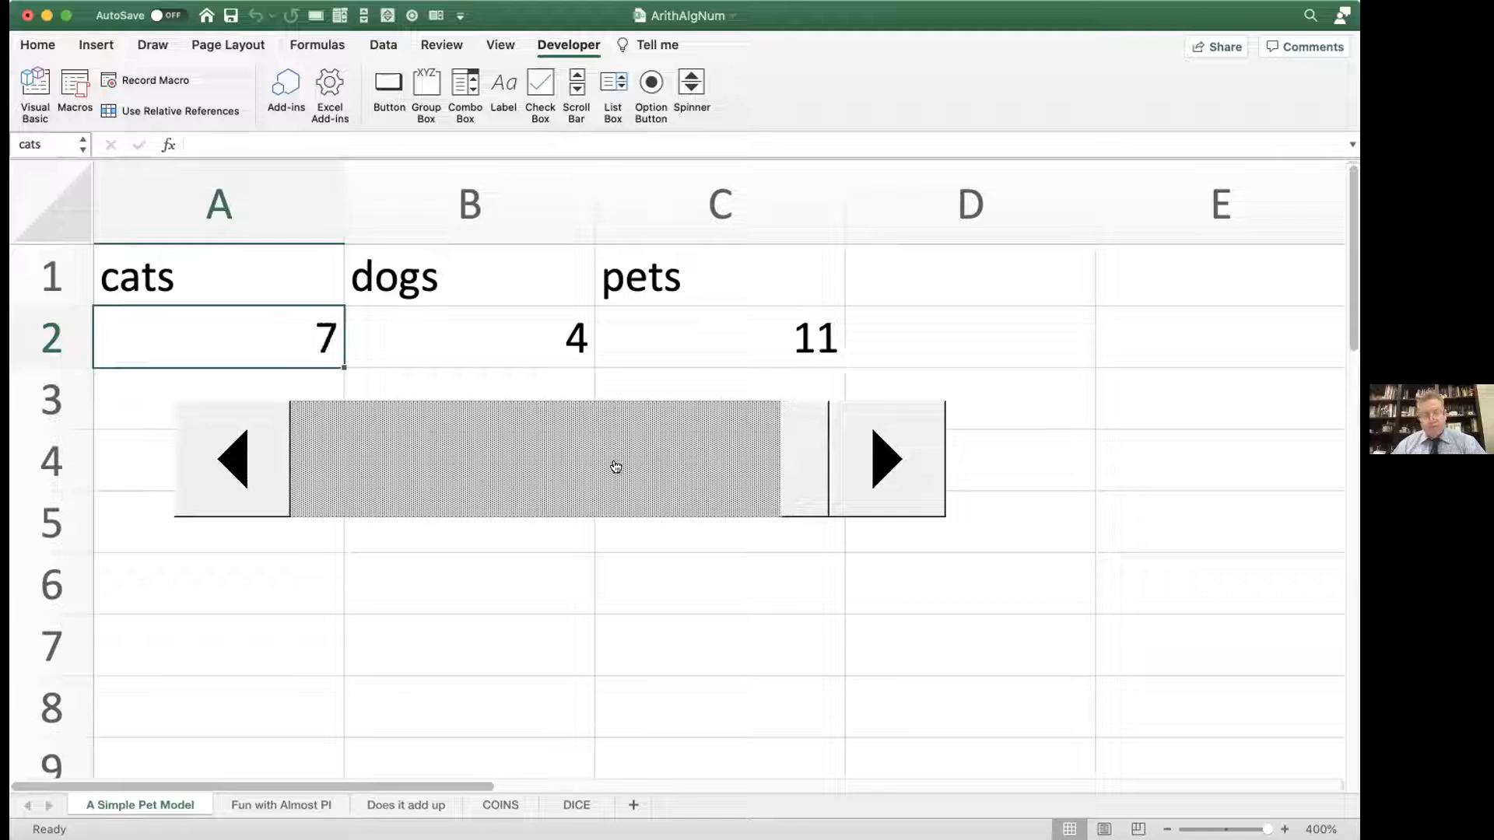
pyautogui.click(515, 460)
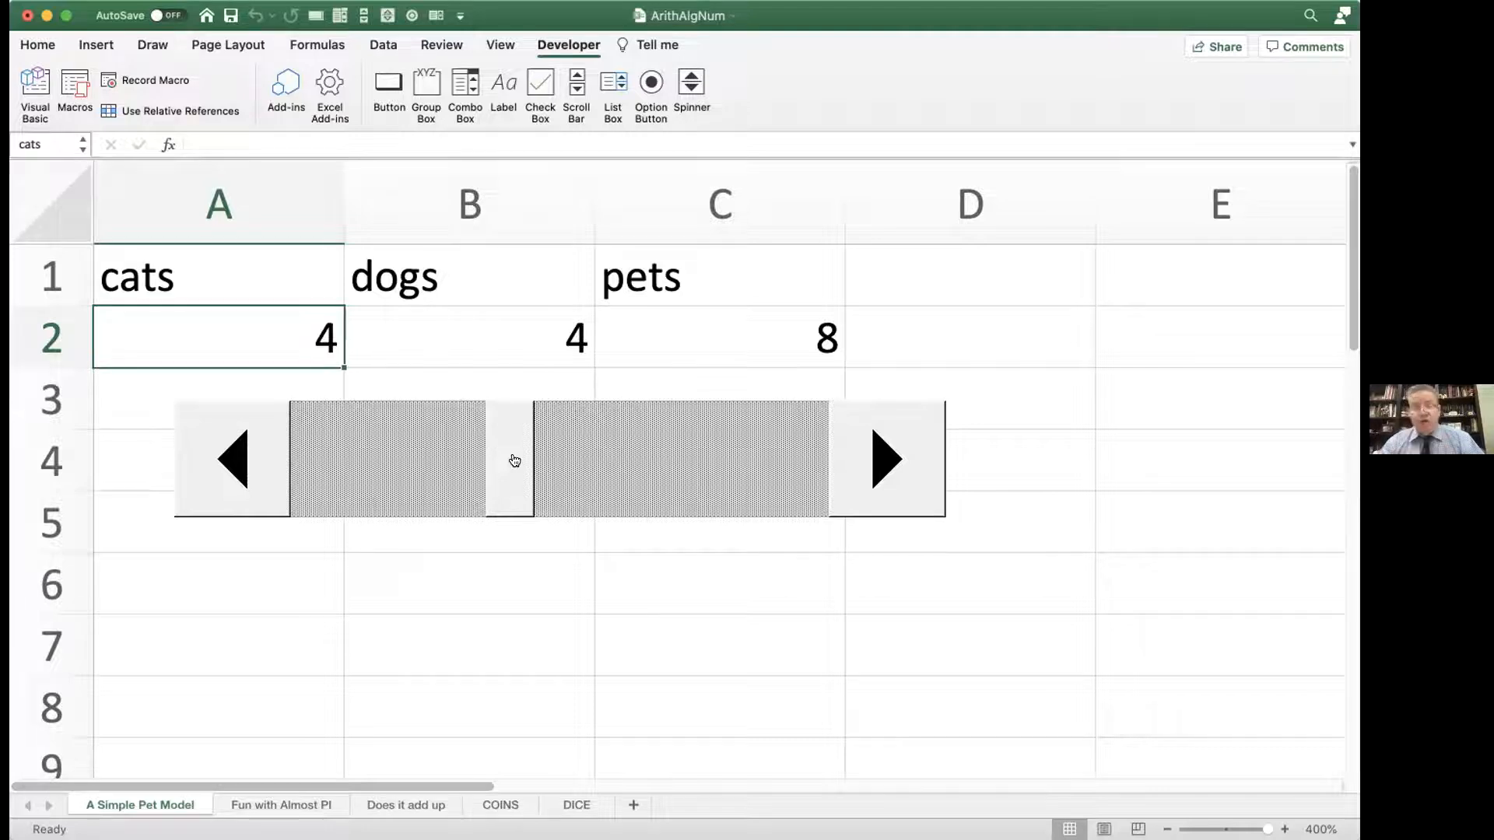
# Step: Review the scroll bar's control settings, close them without changes and deselect the control
pyautogui.rightClick(582, 436)
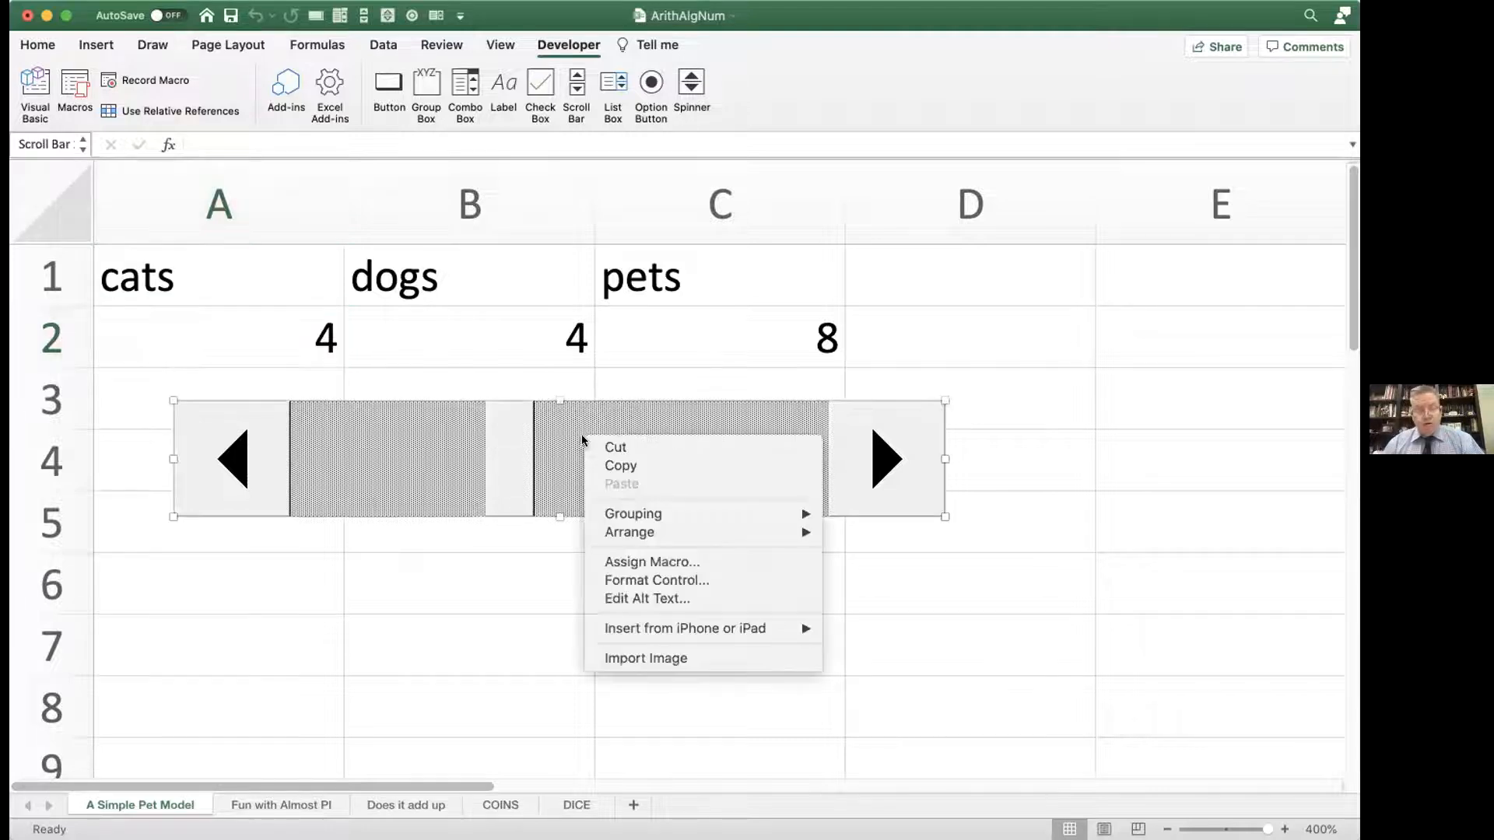
pyautogui.click(597, 580)
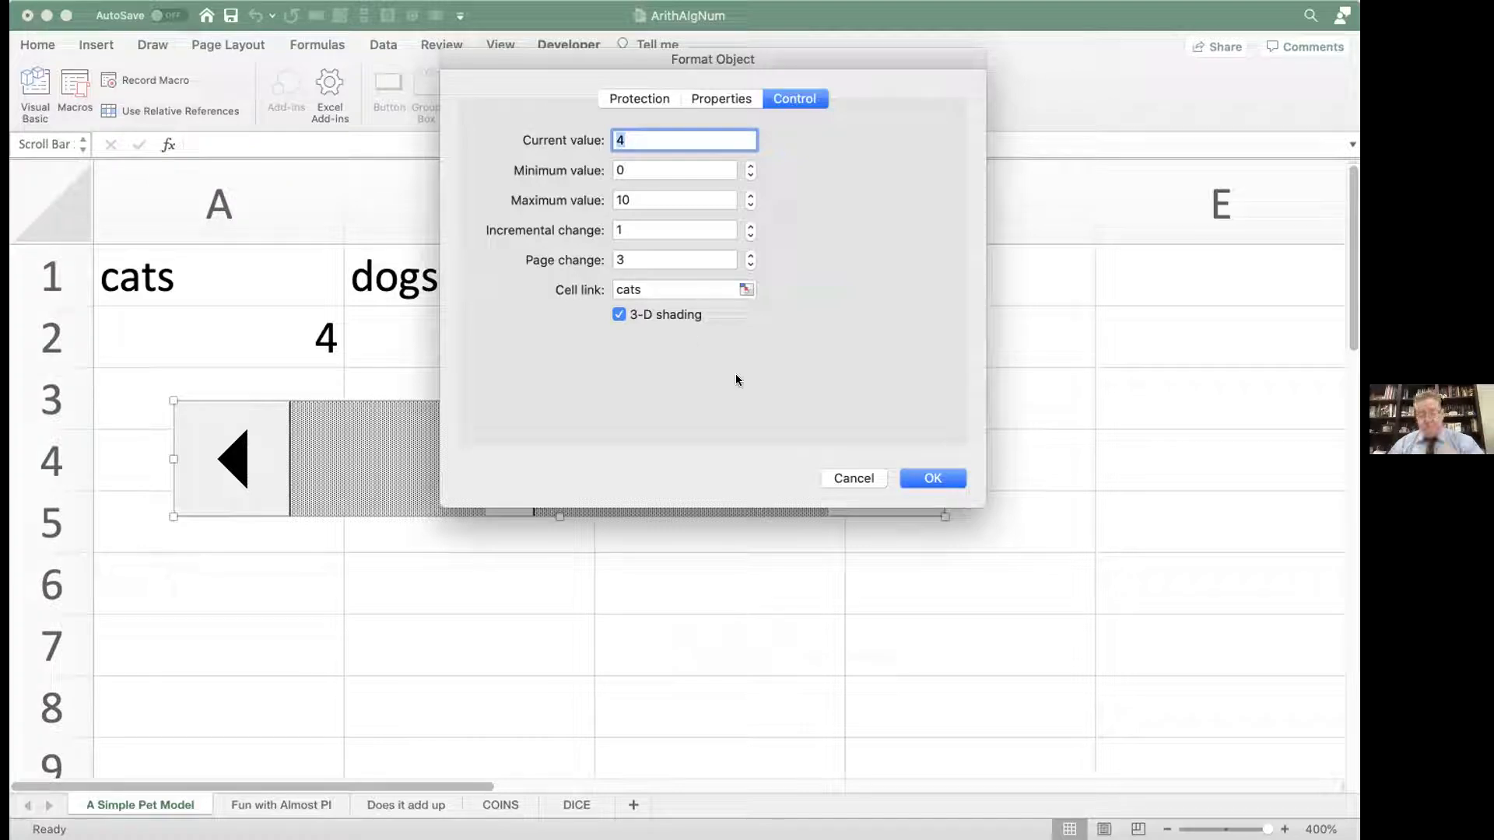
pyautogui.click(840, 478)
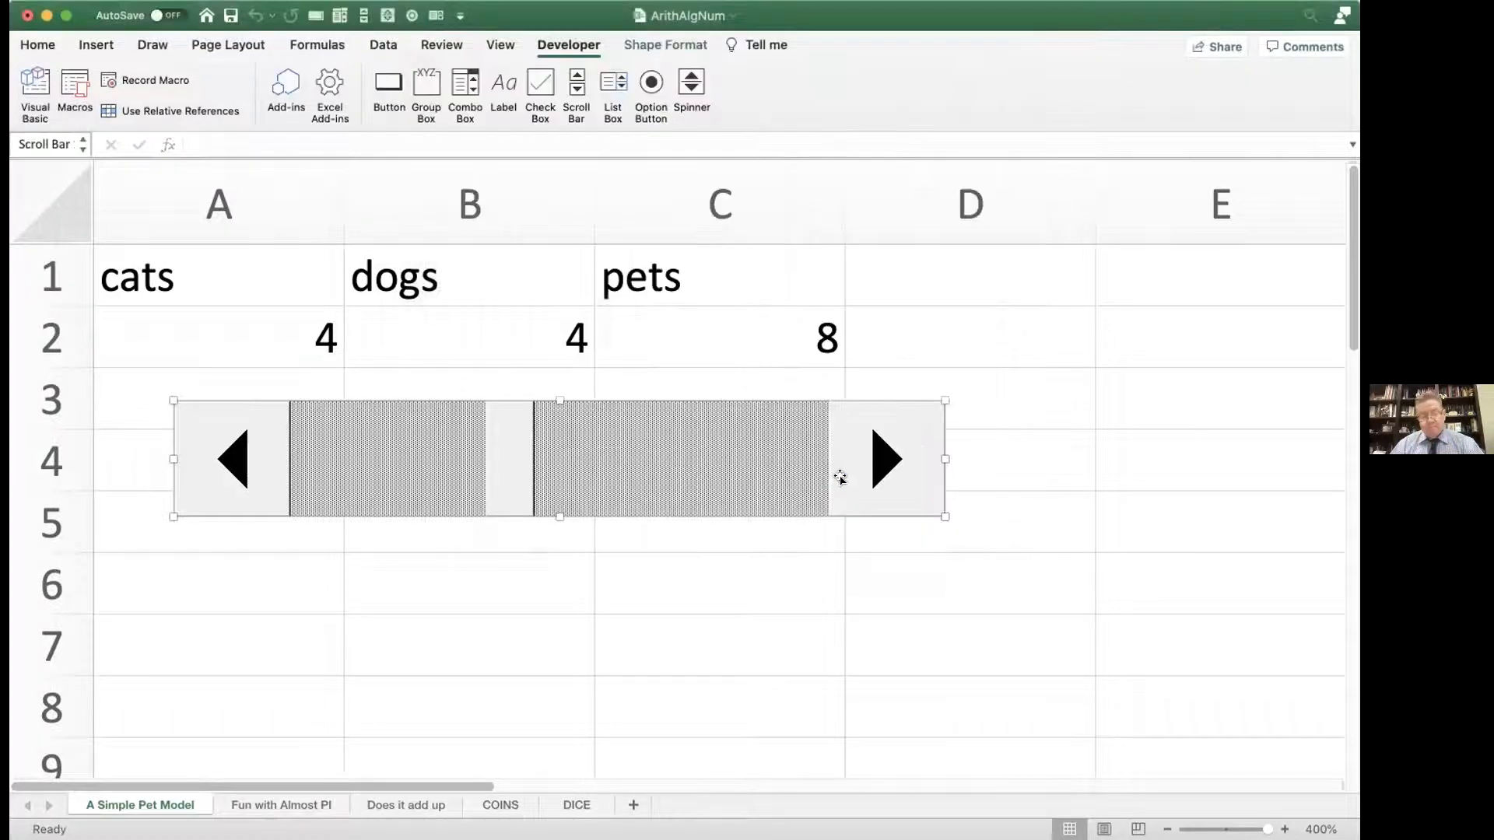
pyautogui.click(797, 372)
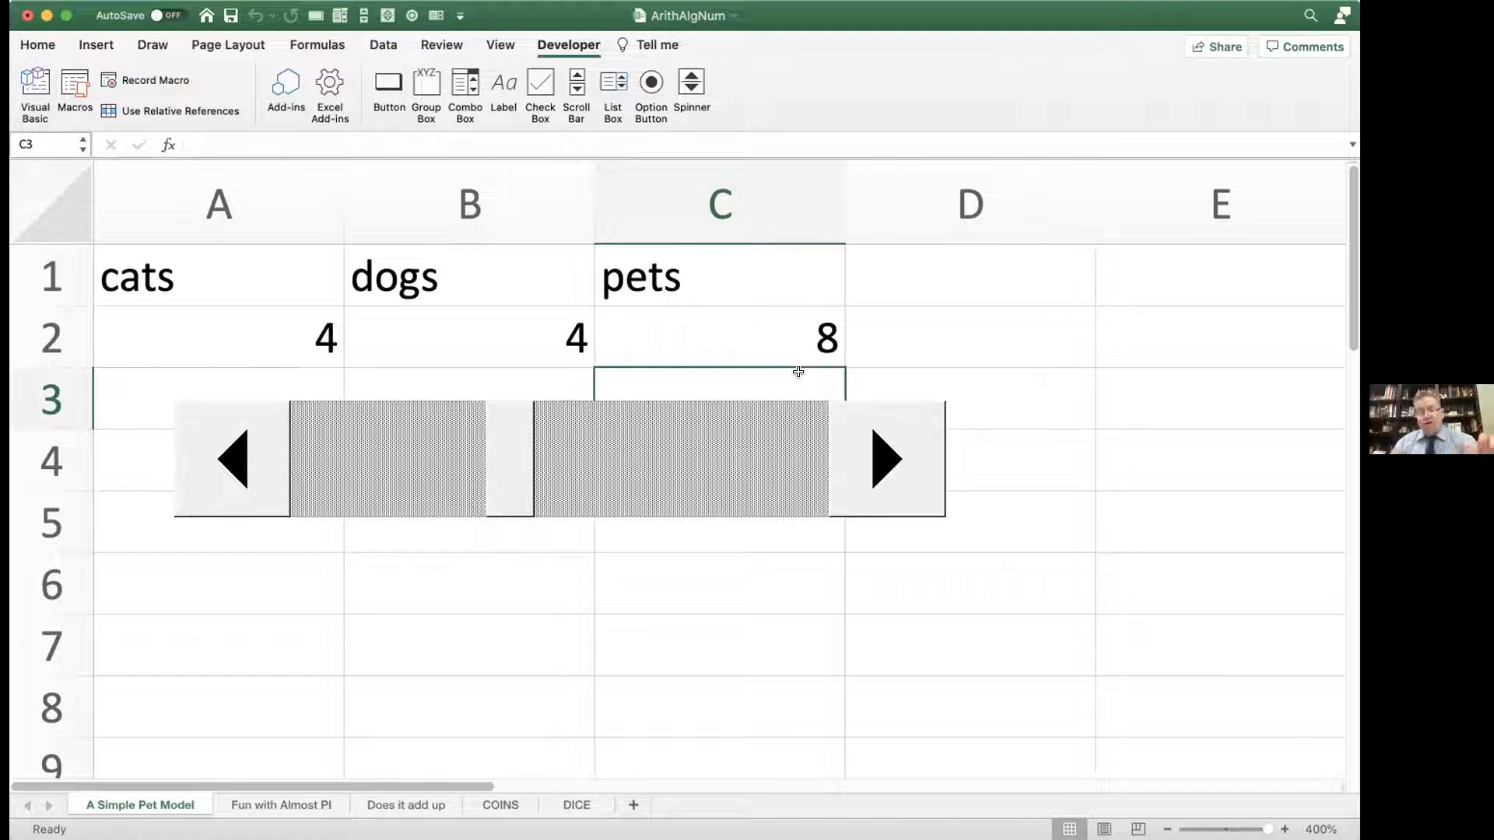
# Step: Run the scroll bar up to its maximum of 10 and slide it back so that cats is 0
pyautogui.click(583, 460)
pyautogui.click(654, 456)
pyautogui.moveTo(738, 450); pyautogui.dragTo(610, 447)
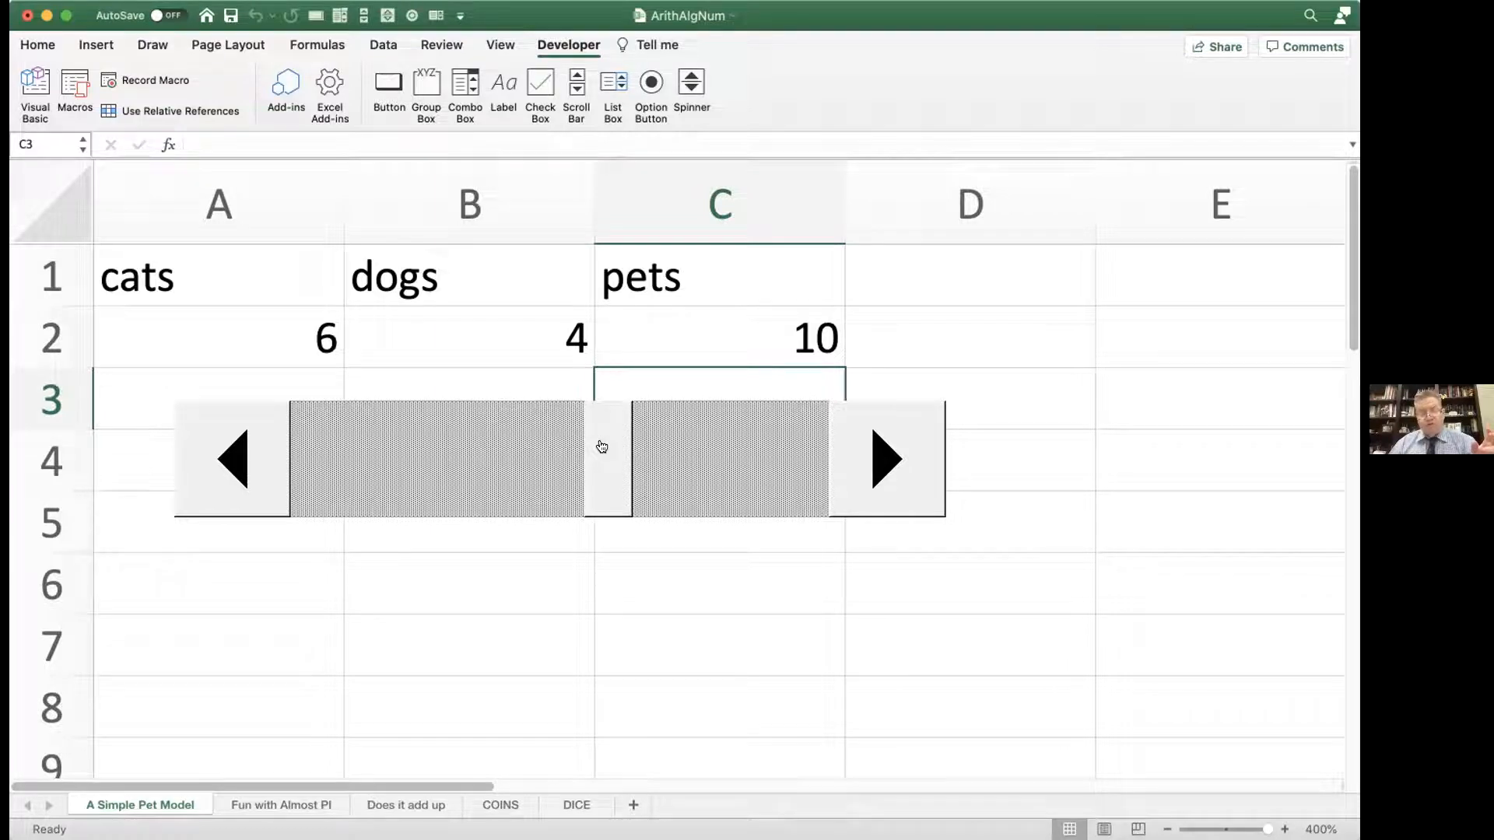
pyautogui.doubleClick(740, 444)
pyautogui.click(740, 443)
pyautogui.click(793, 445)
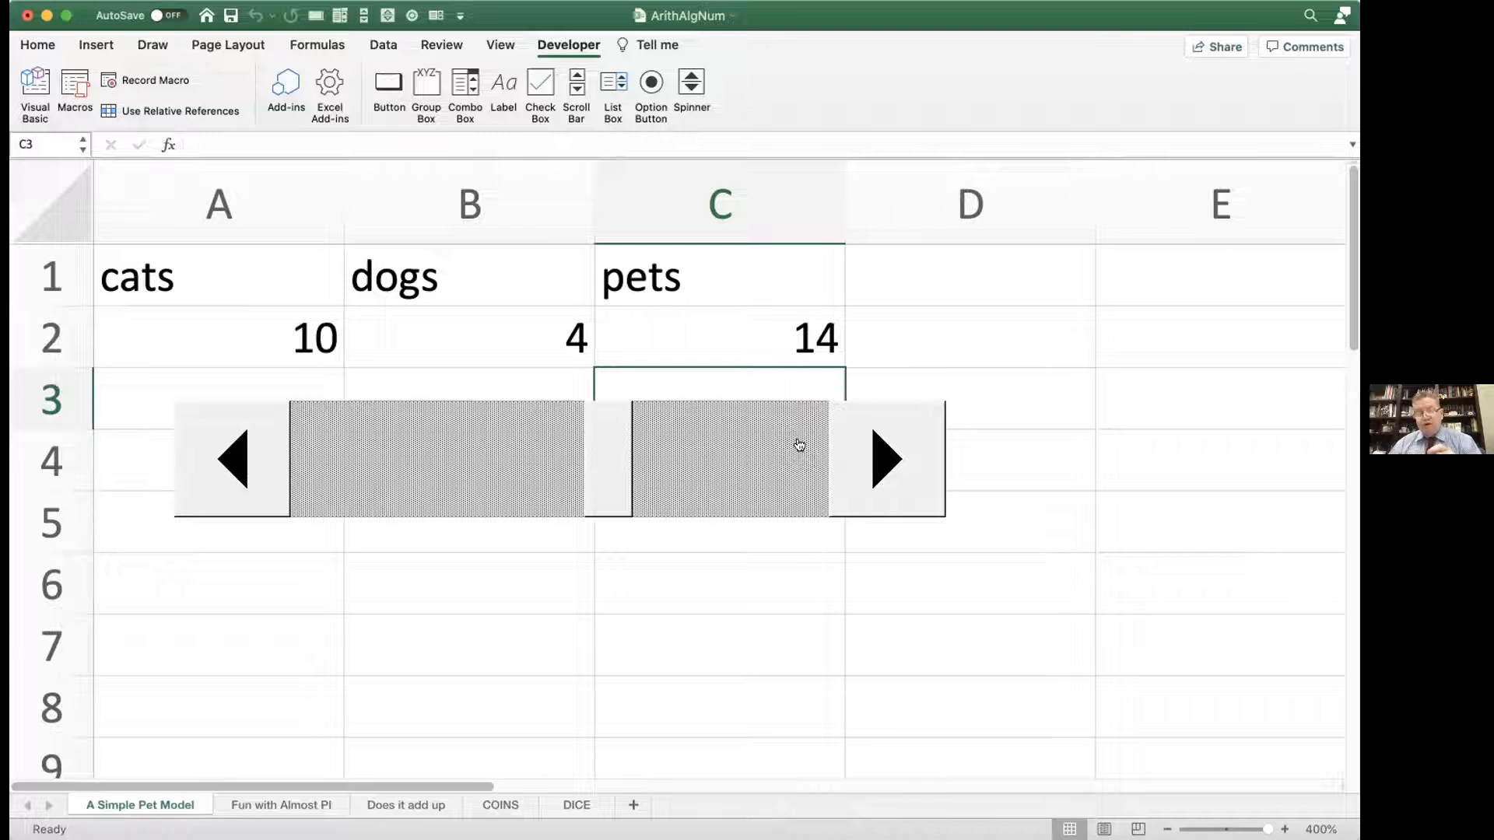
pyautogui.click(836, 438)
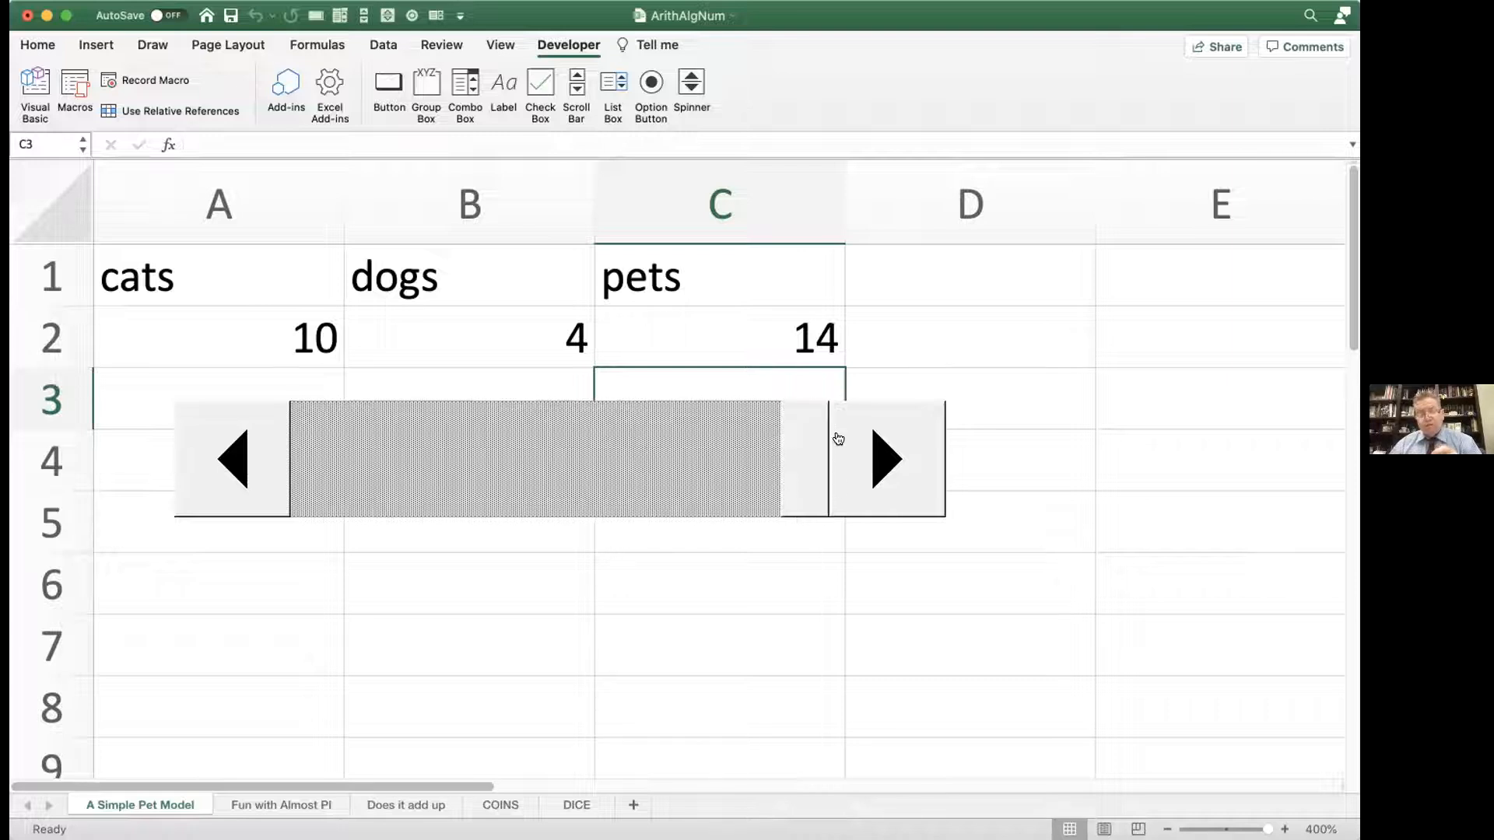
pyautogui.moveTo(791, 443); pyautogui.dragTo(257, 444)
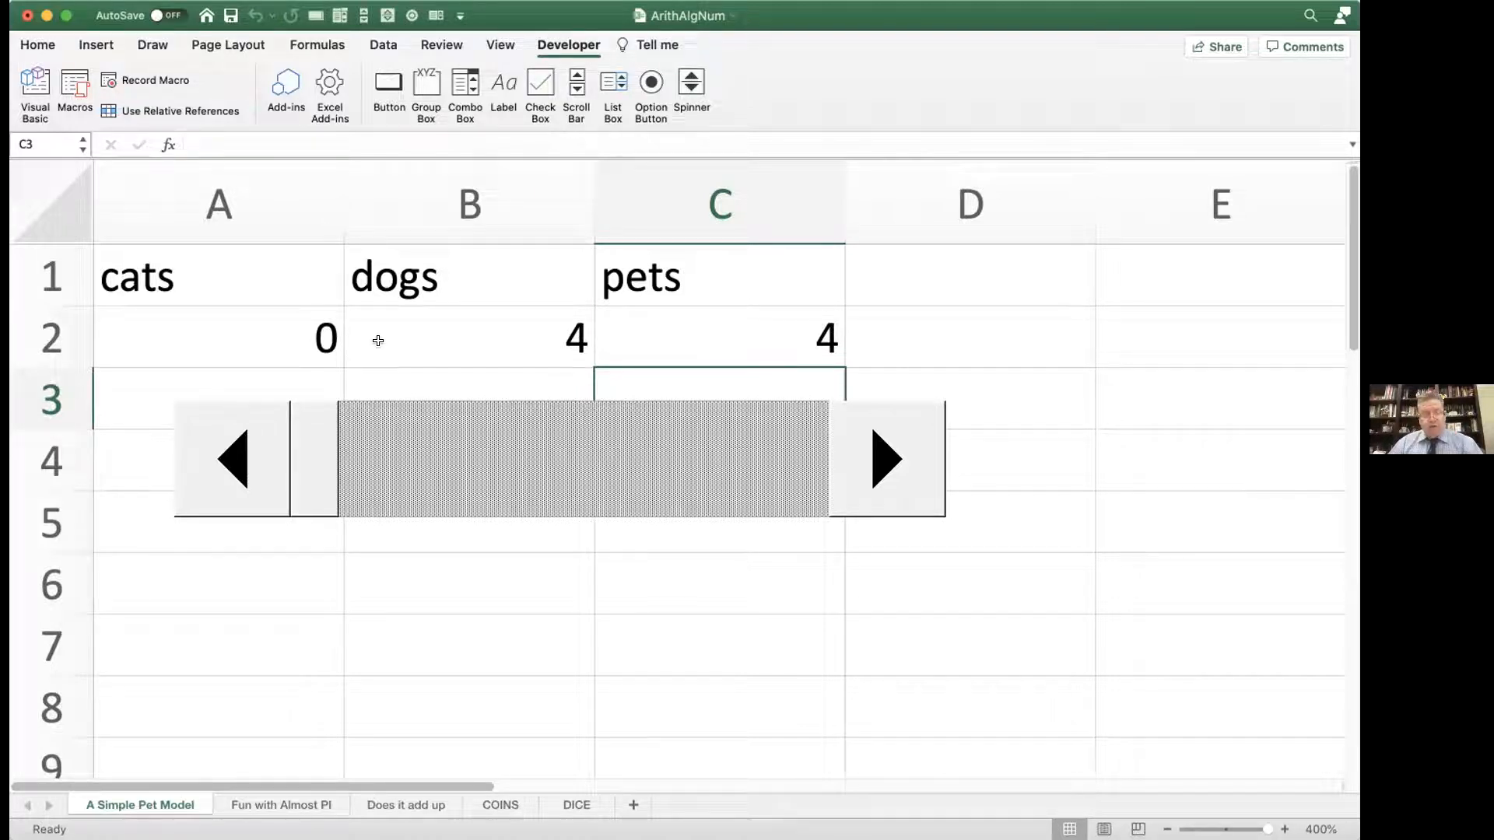
# Step: Inspect the pets formula and the cats and dogs cells it refers to
pyautogui.doubleClick(659, 351)
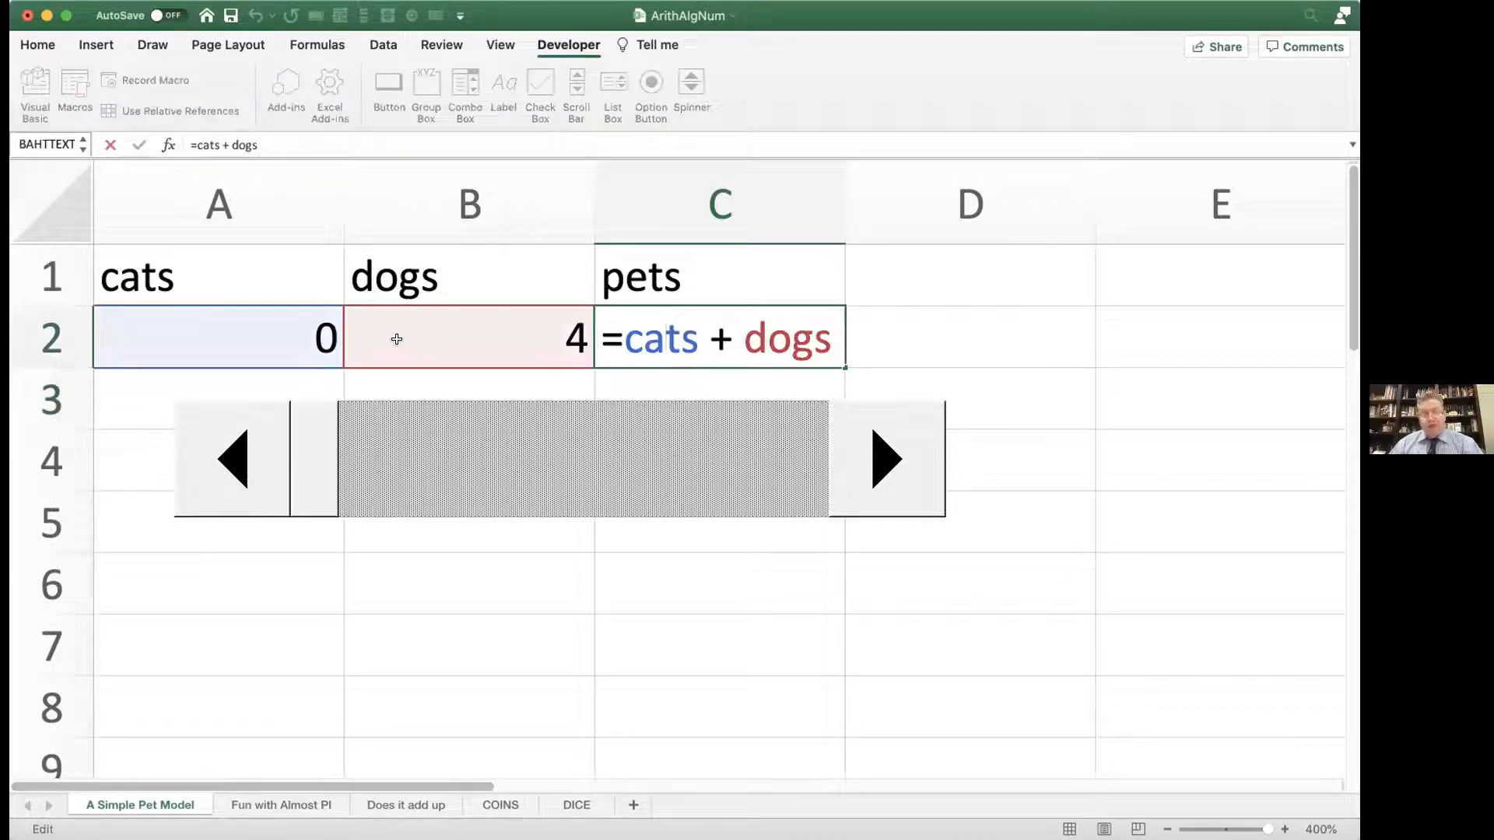
pyautogui.click(294, 332)
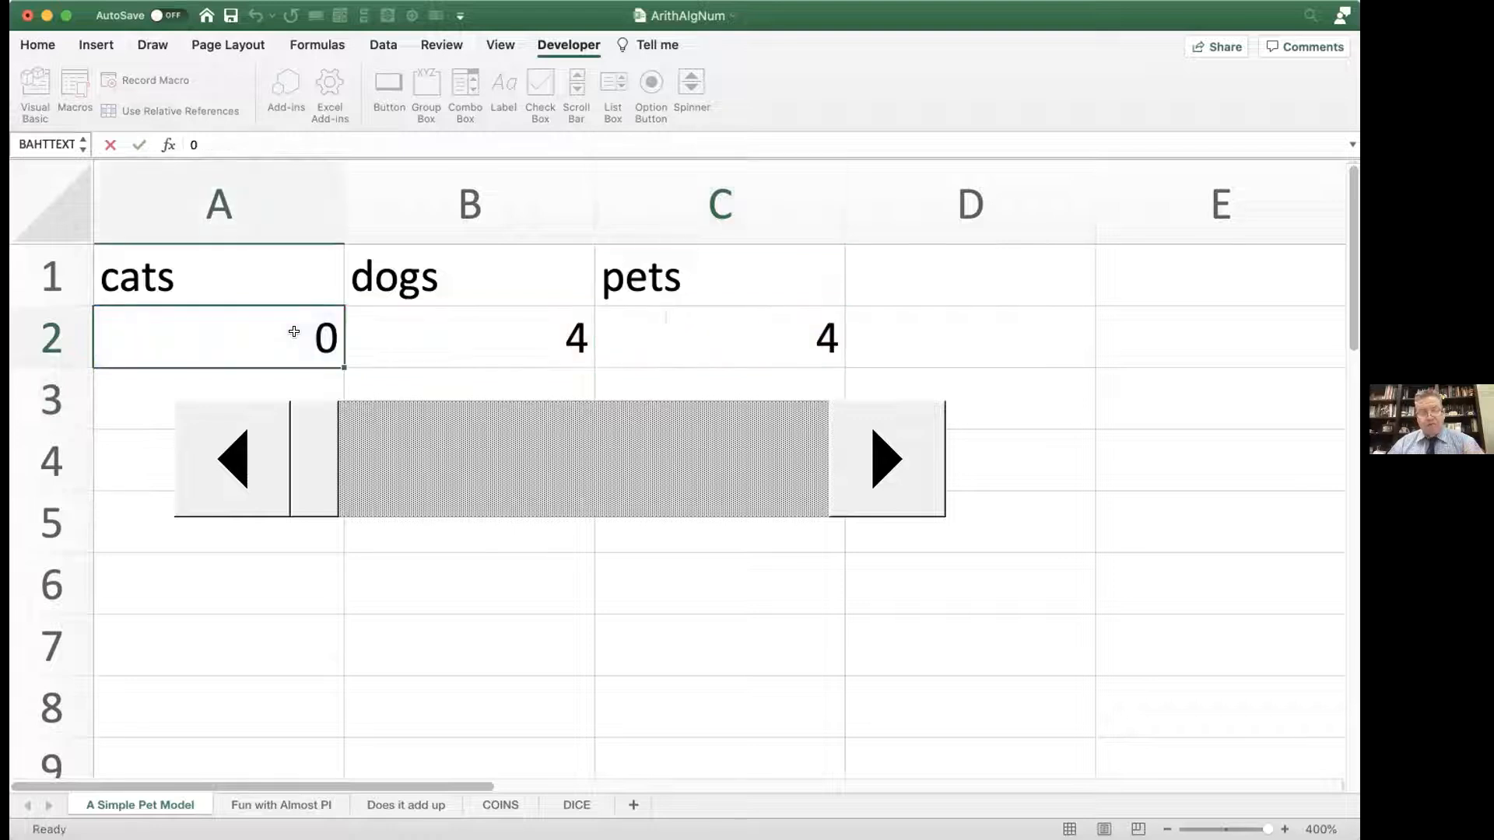
pyautogui.click(441, 327)
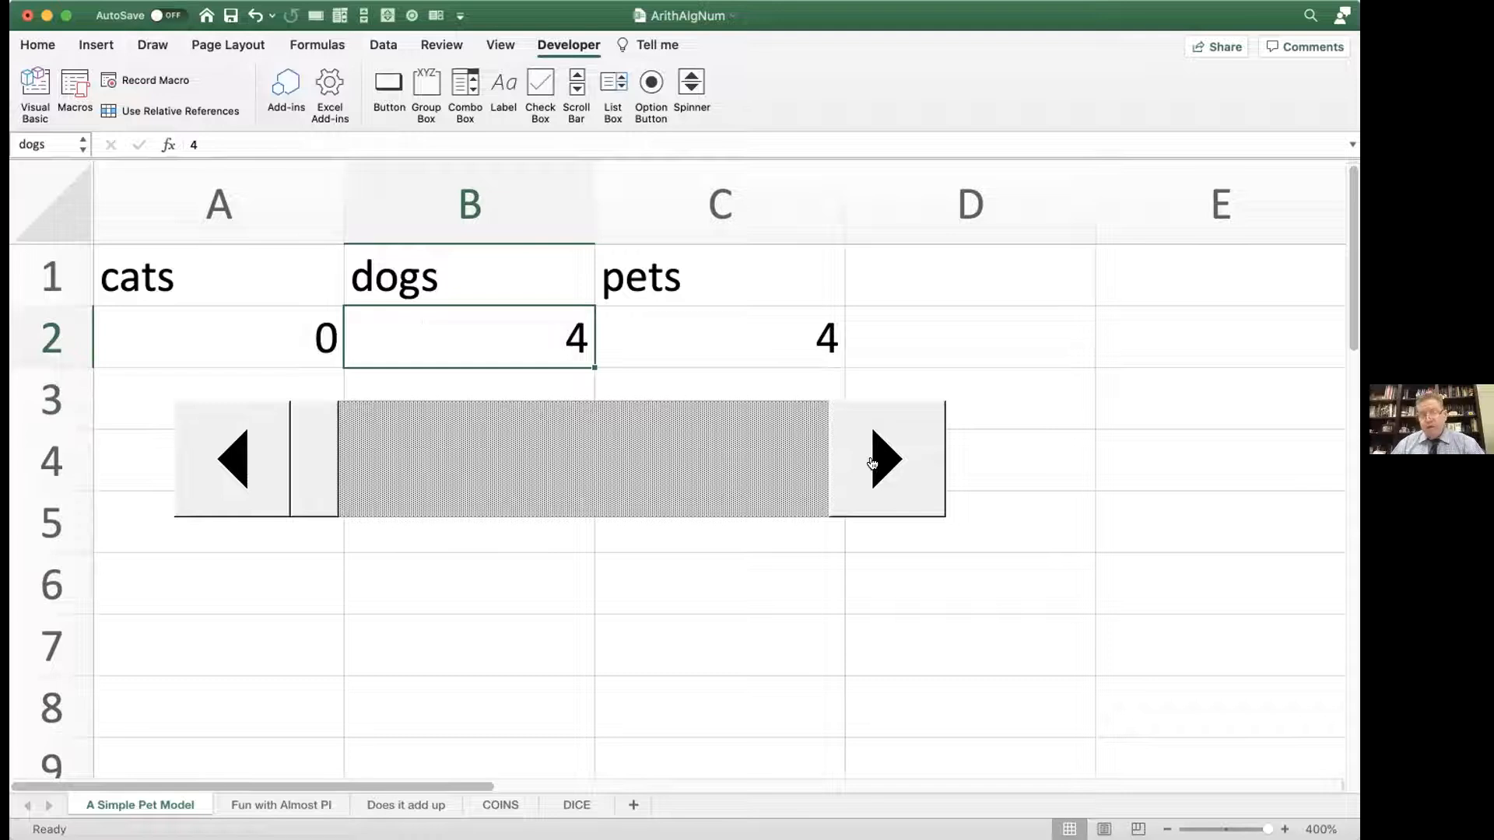
# Step: Enter the column headings x in cell F1 and y in cell G1, in the empty area beside the pet model
pyautogui.scroll(-1, 1101, 507)
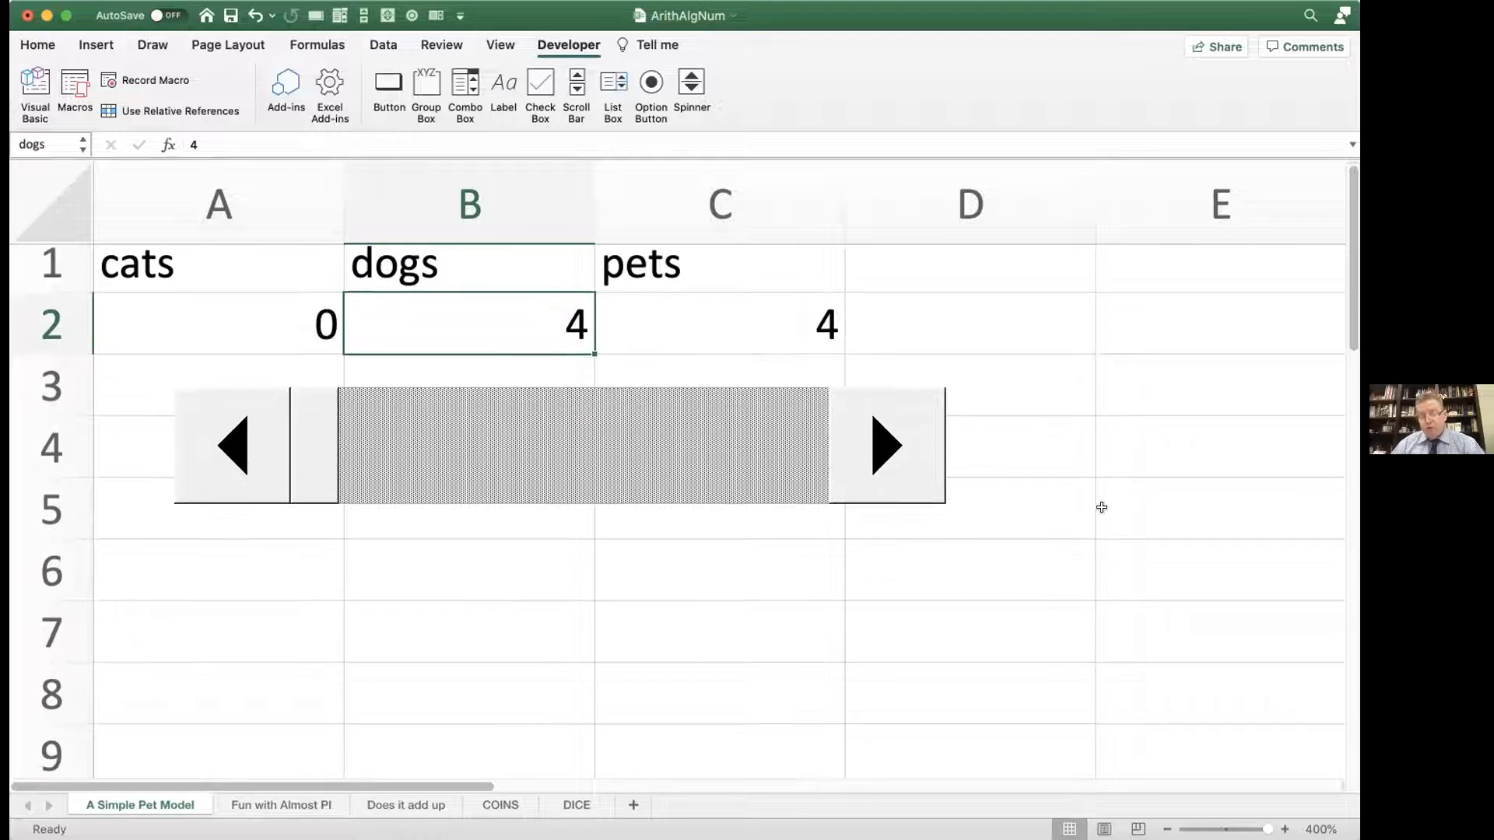
pyautogui.press('Right')
pyautogui.press('Right')
pyautogui.press('Right')
pyautogui.press('Right')
pyautogui.press('Right')
pyautogui.press('Right')
pyautogui.press('Right')
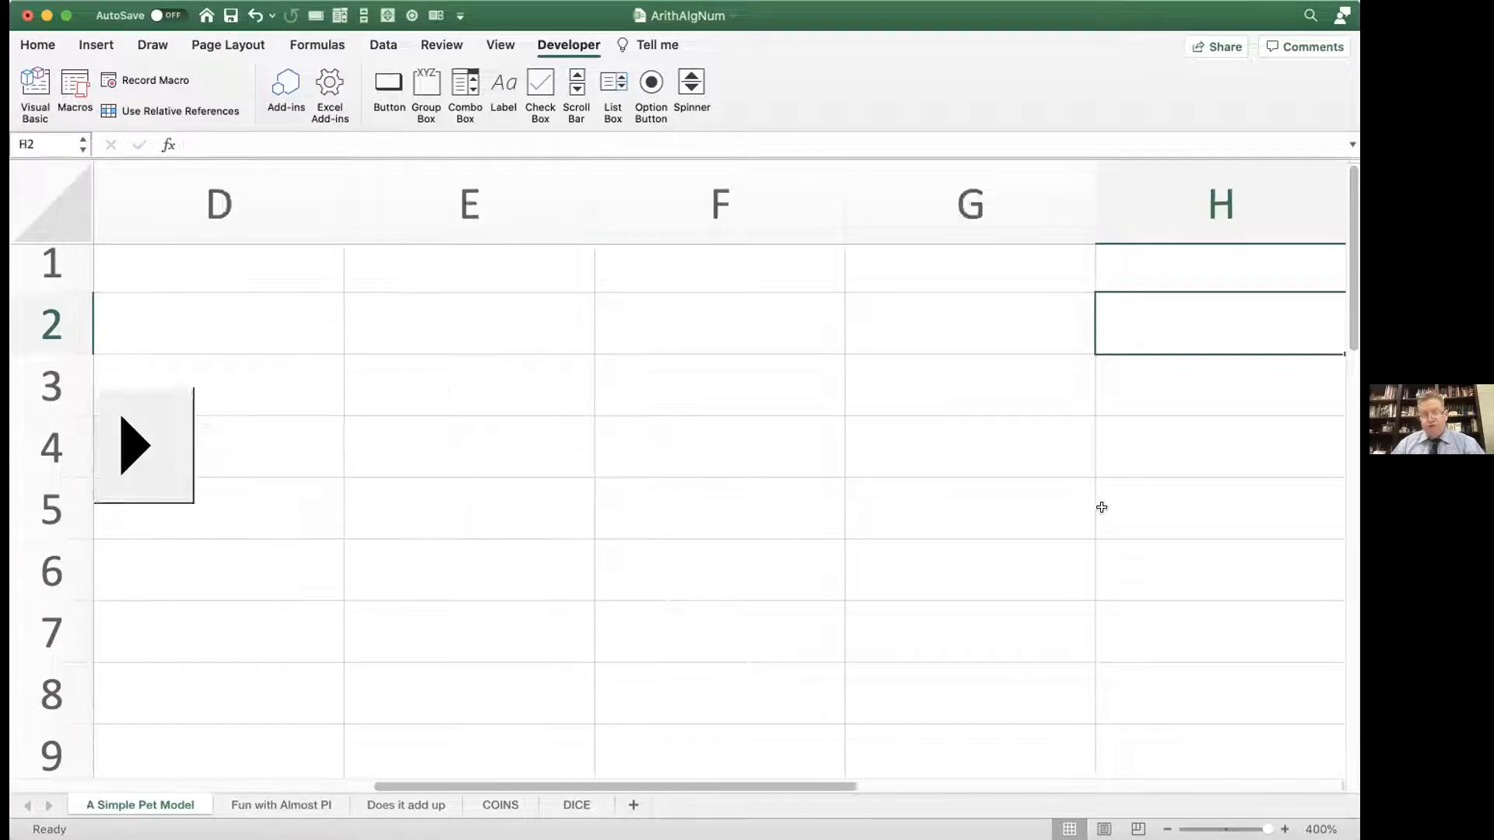
pyautogui.hscroll(-2, 1102, 507)
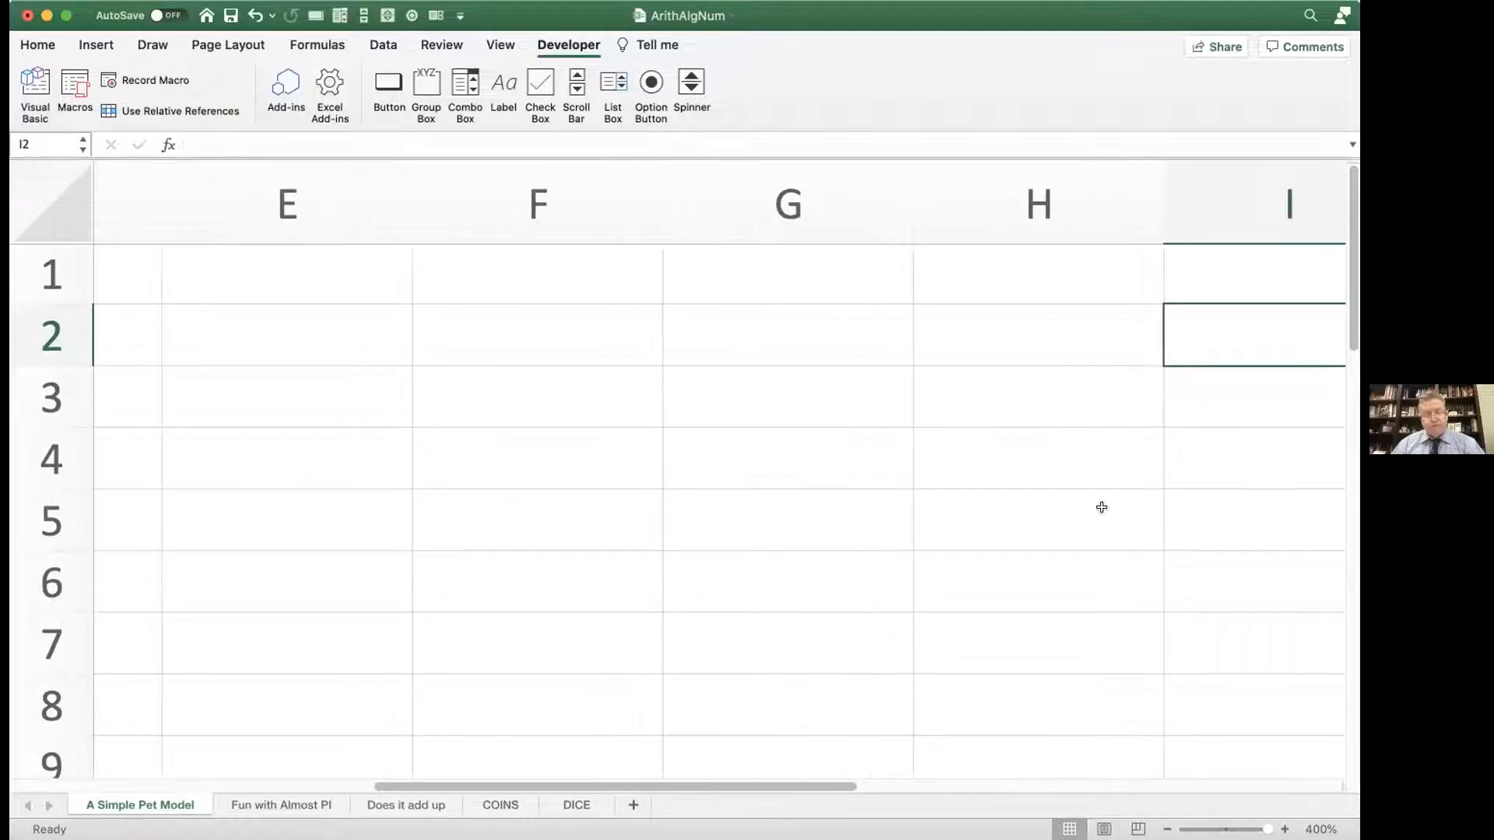
pyautogui.hscroll(1, 1102, 507)
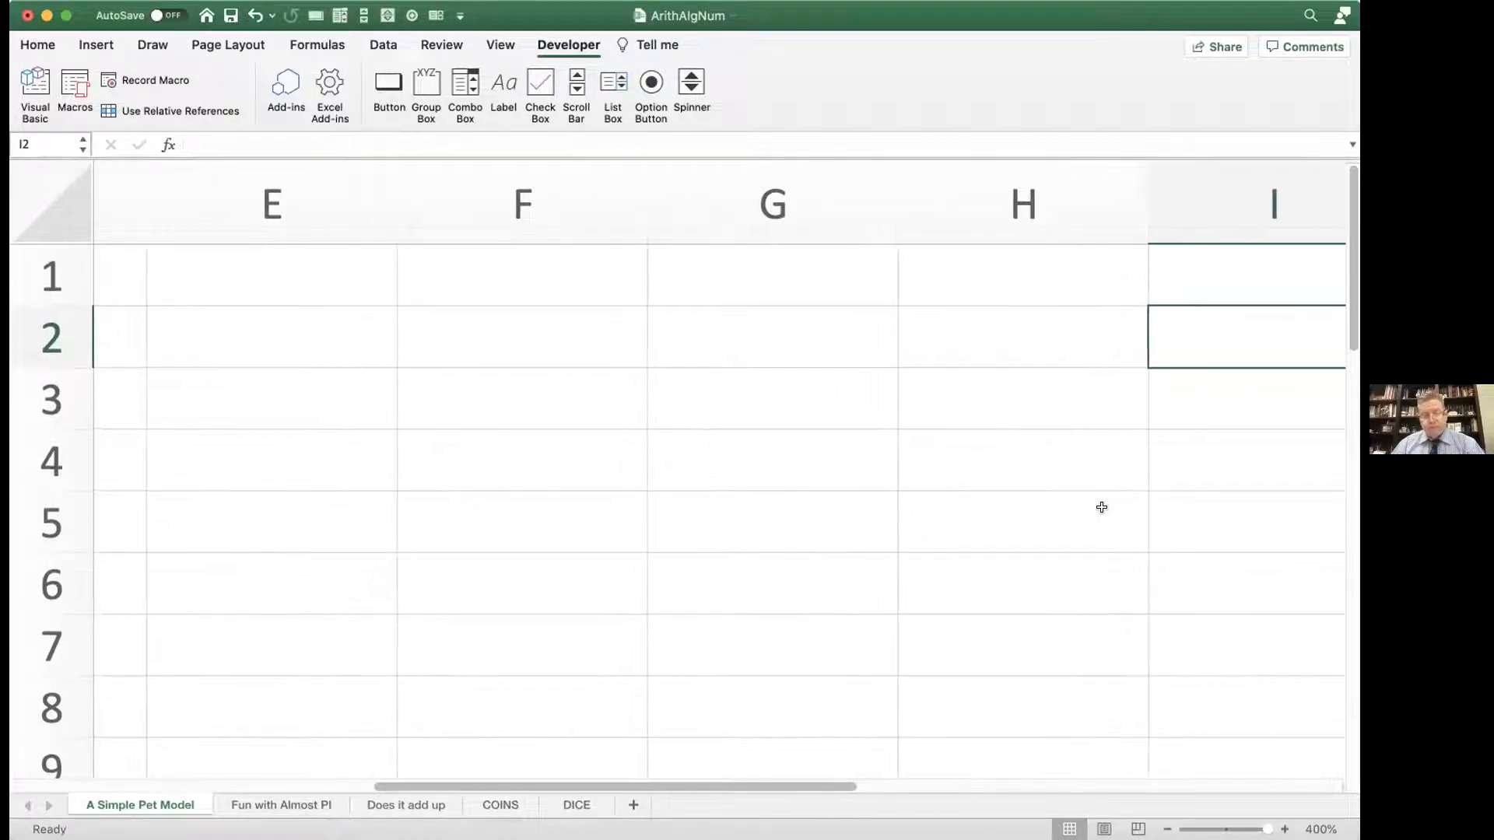
pyautogui.scroll(-1, 1102, 507)
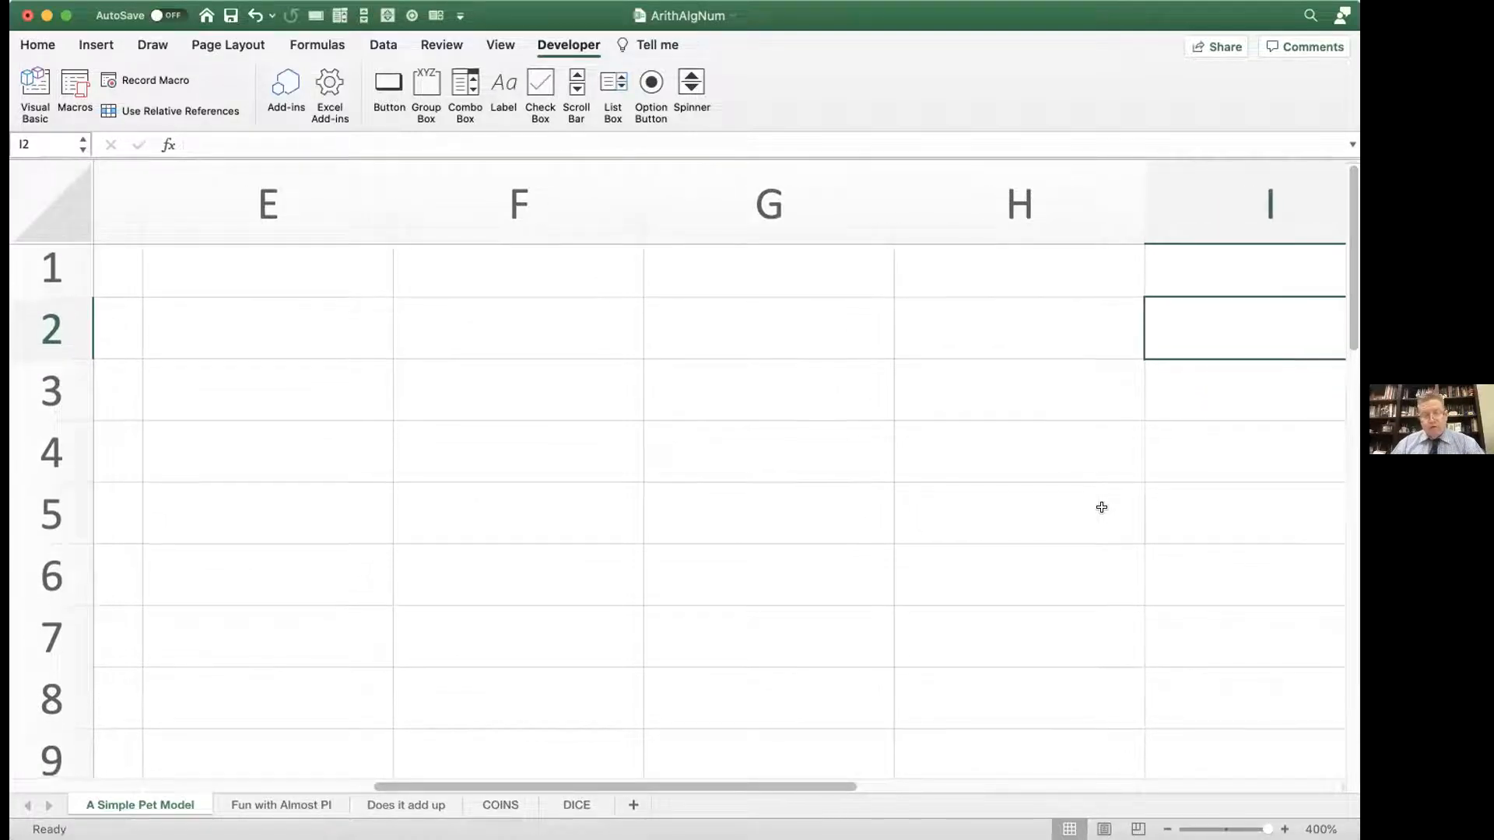
pyautogui.scroll(1, 1101, 507)
pyautogui.hscroll(1, 1101, 508)
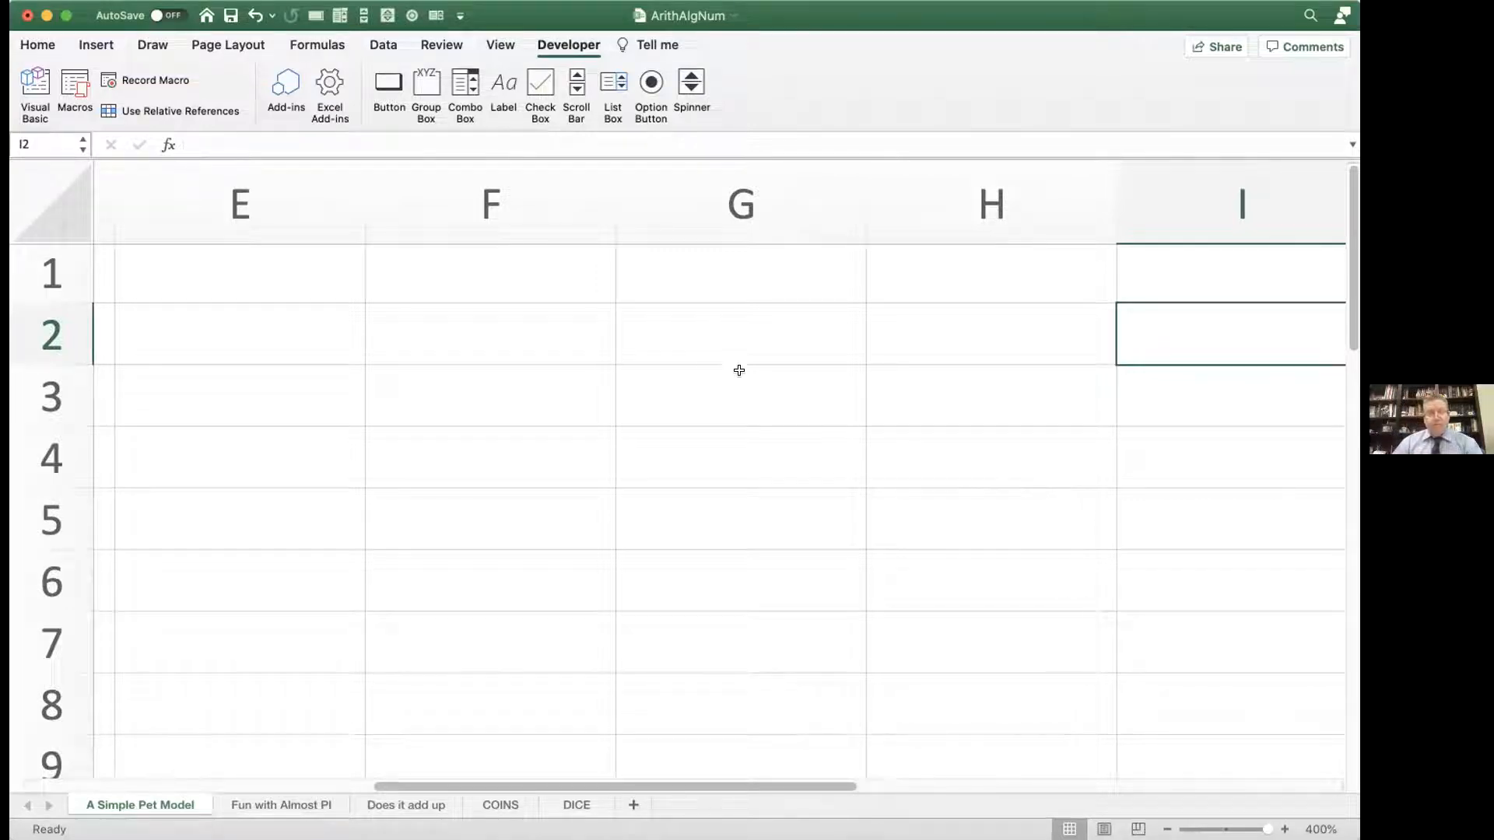
pyautogui.click(524, 280)
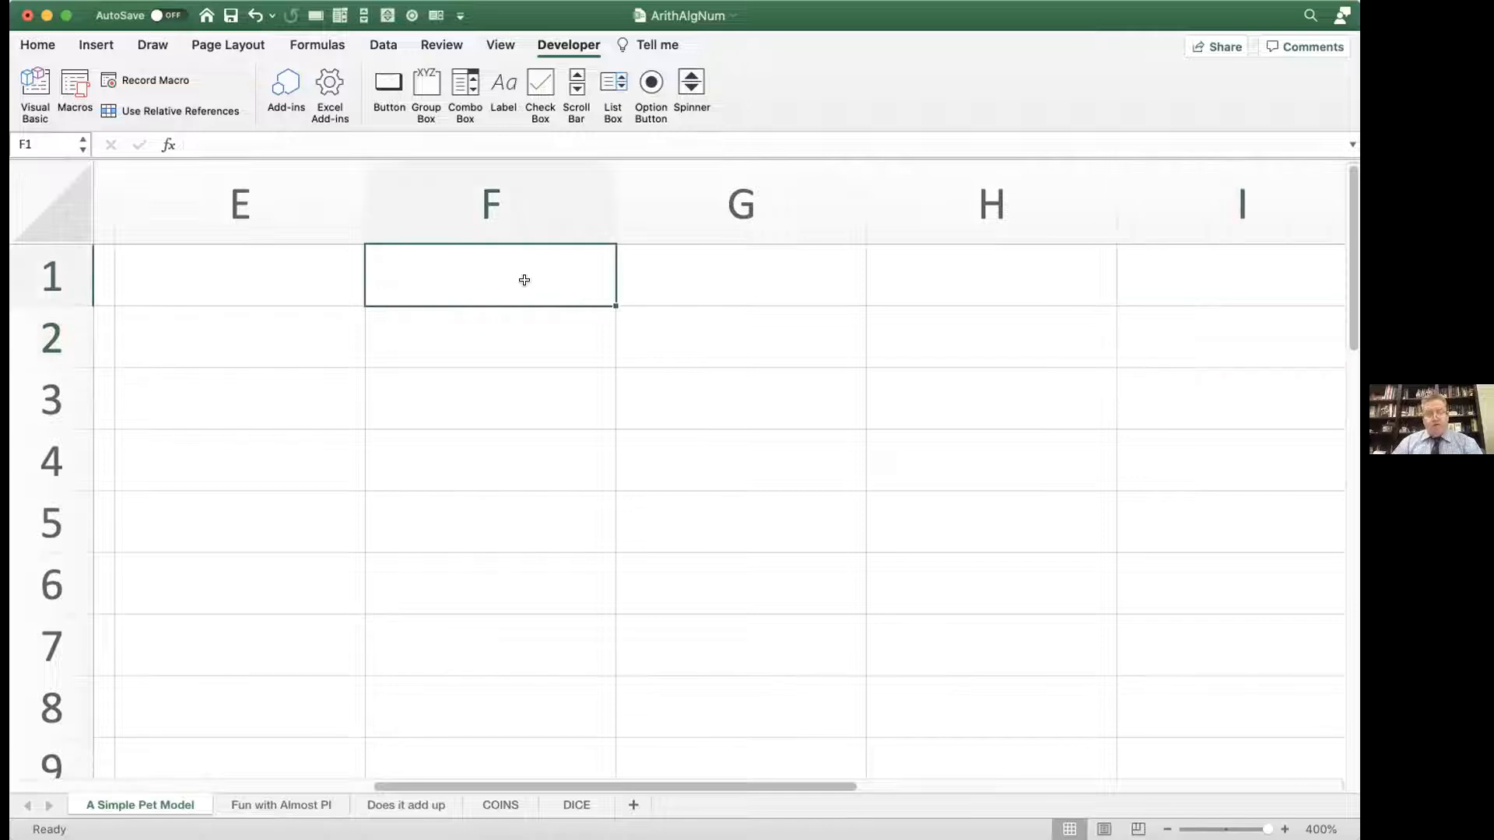
pyautogui.write('x')
pyautogui.press('Tab')
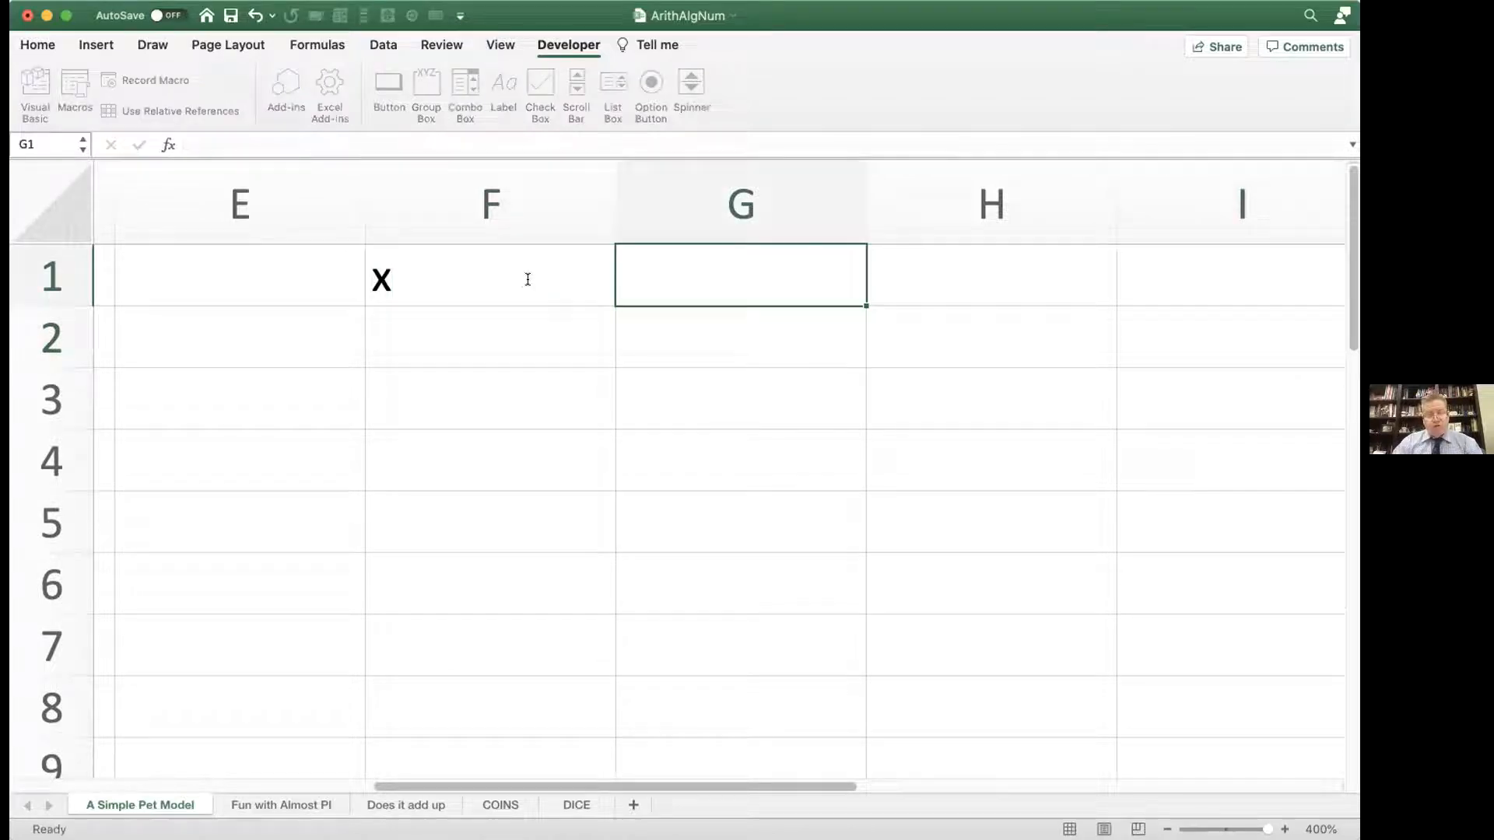
pyautogui.write('y')
pyautogui.press('Return')
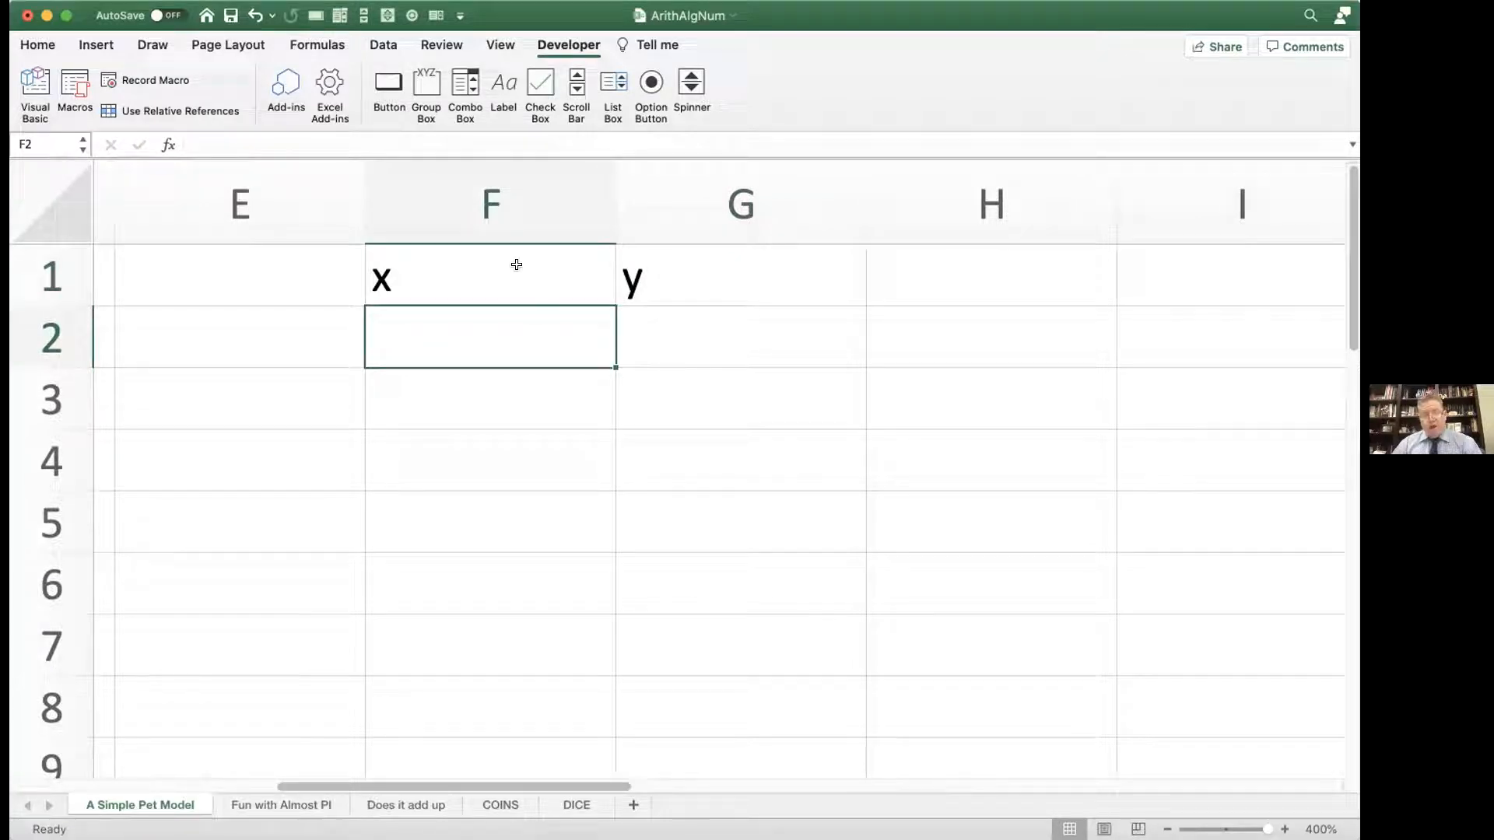
# Step: Define the name x for the whole of column F and the name y for the whole of column G
pyautogui.click(487, 204)
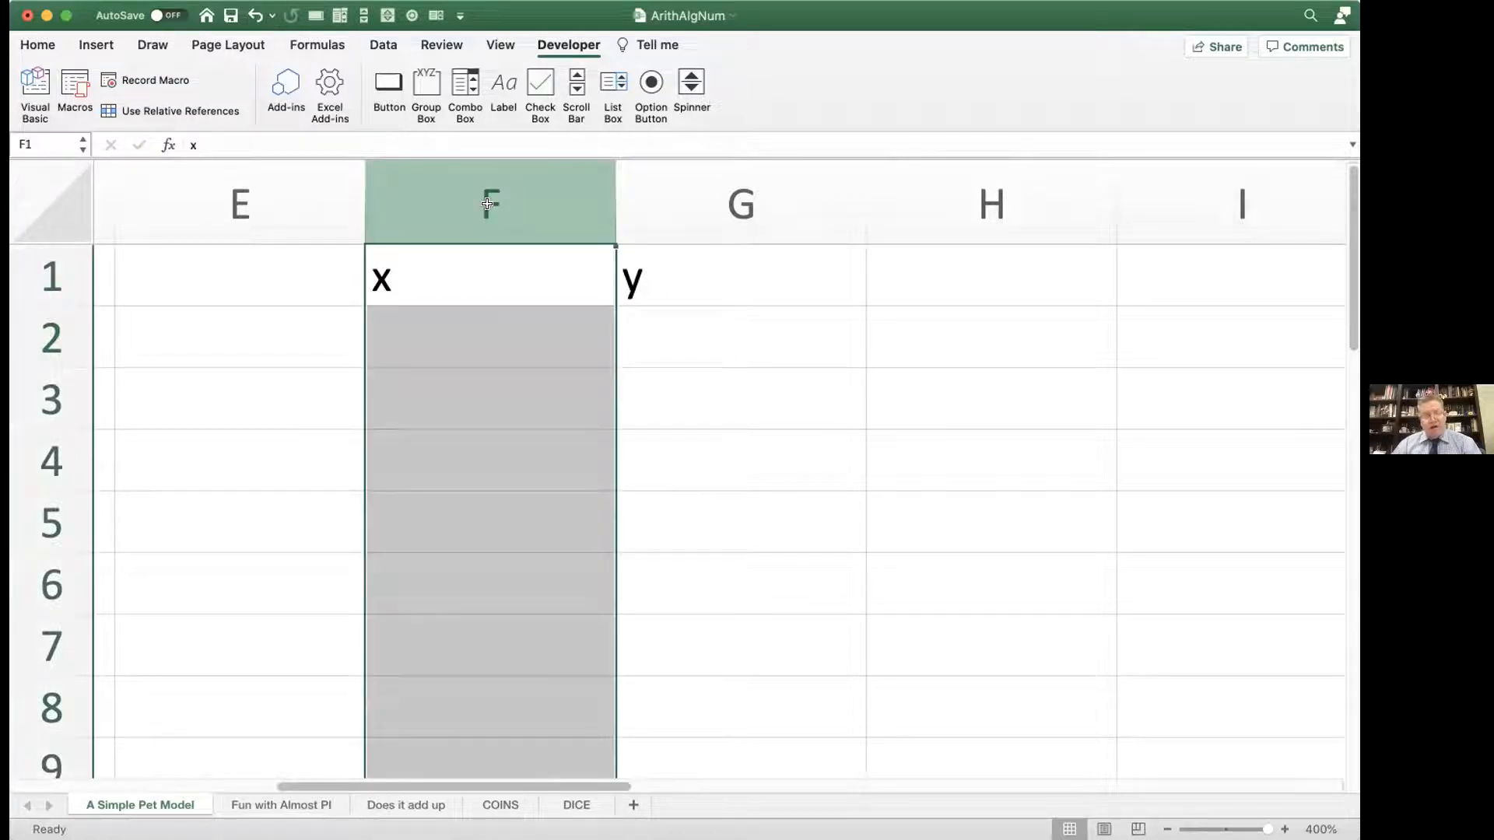
pyautogui.click(43, 137)
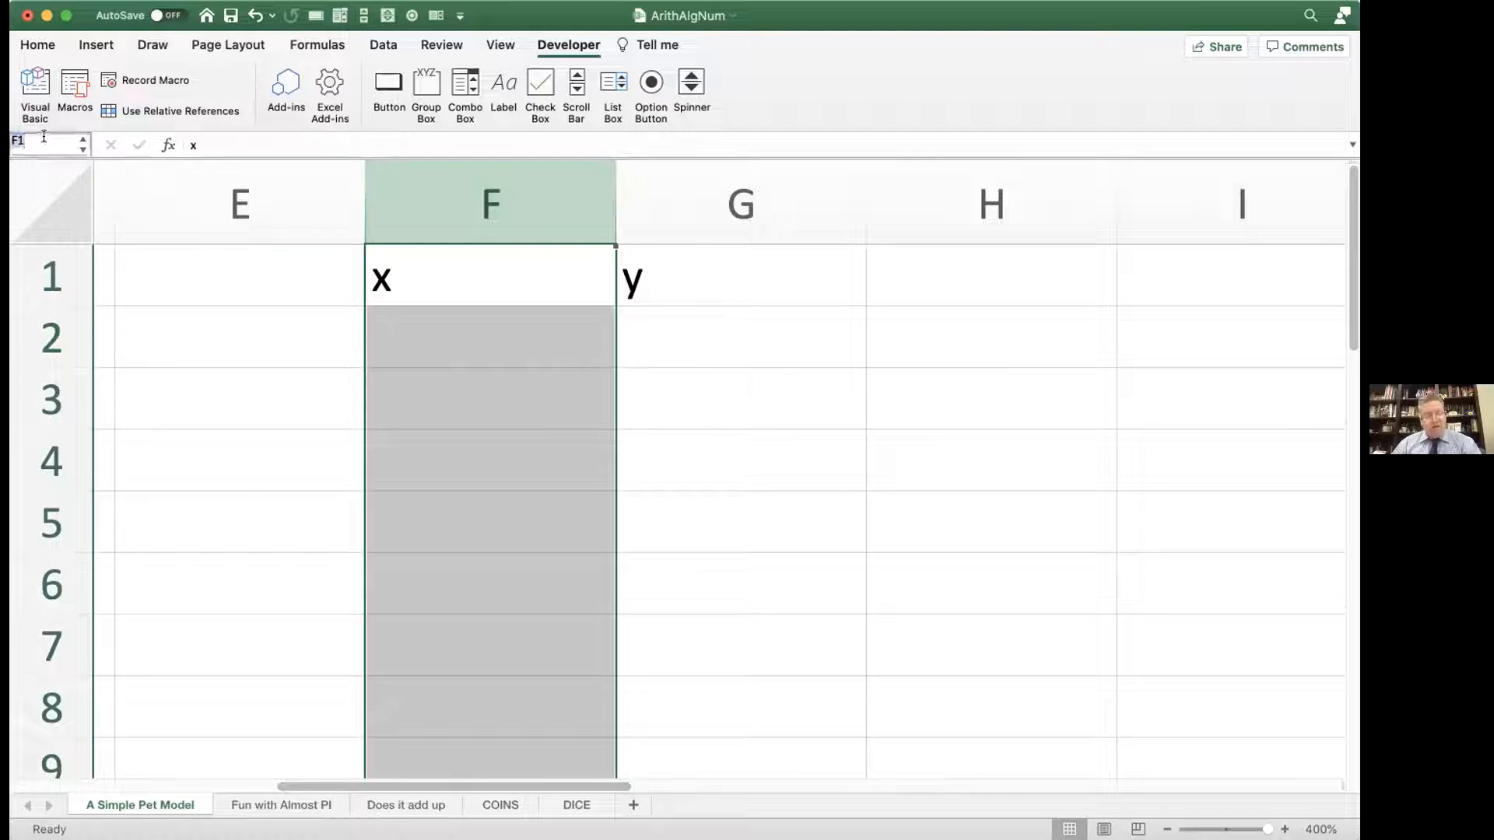
pyautogui.write('x')
pyautogui.press('Return')
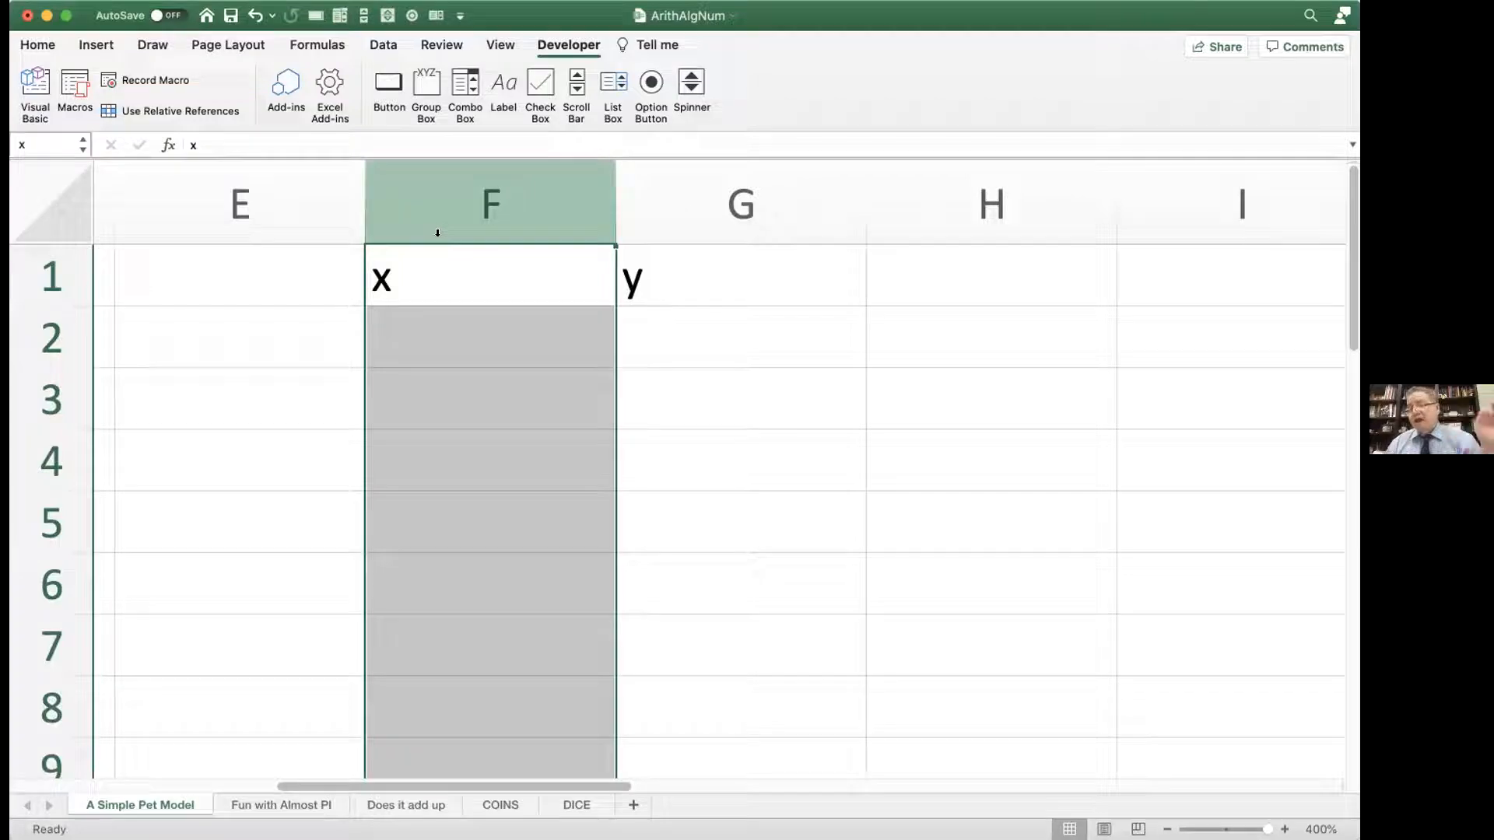
pyautogui.click(657, 175)
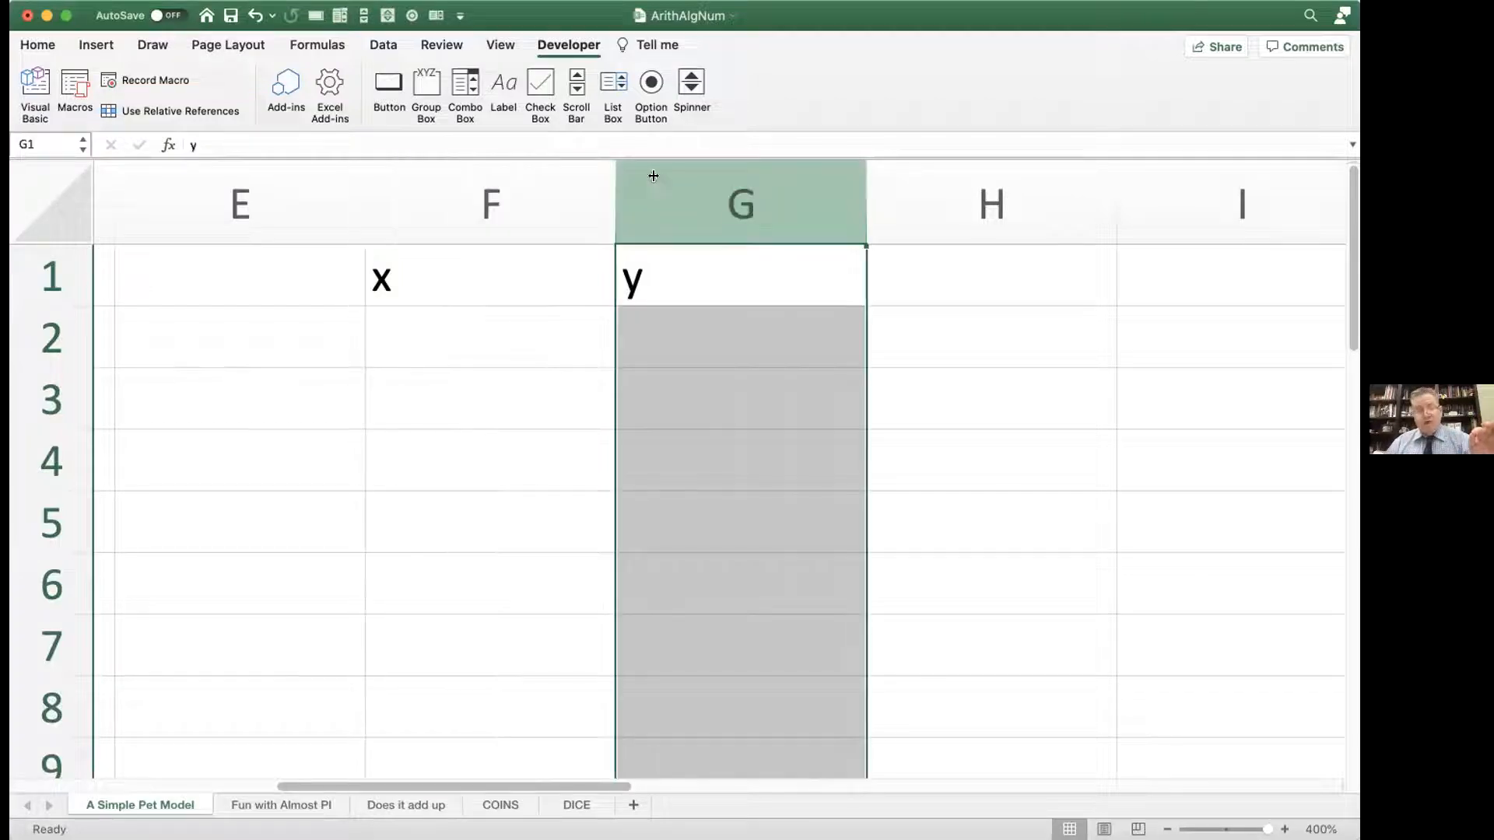
pyautogui.click(59, 137)
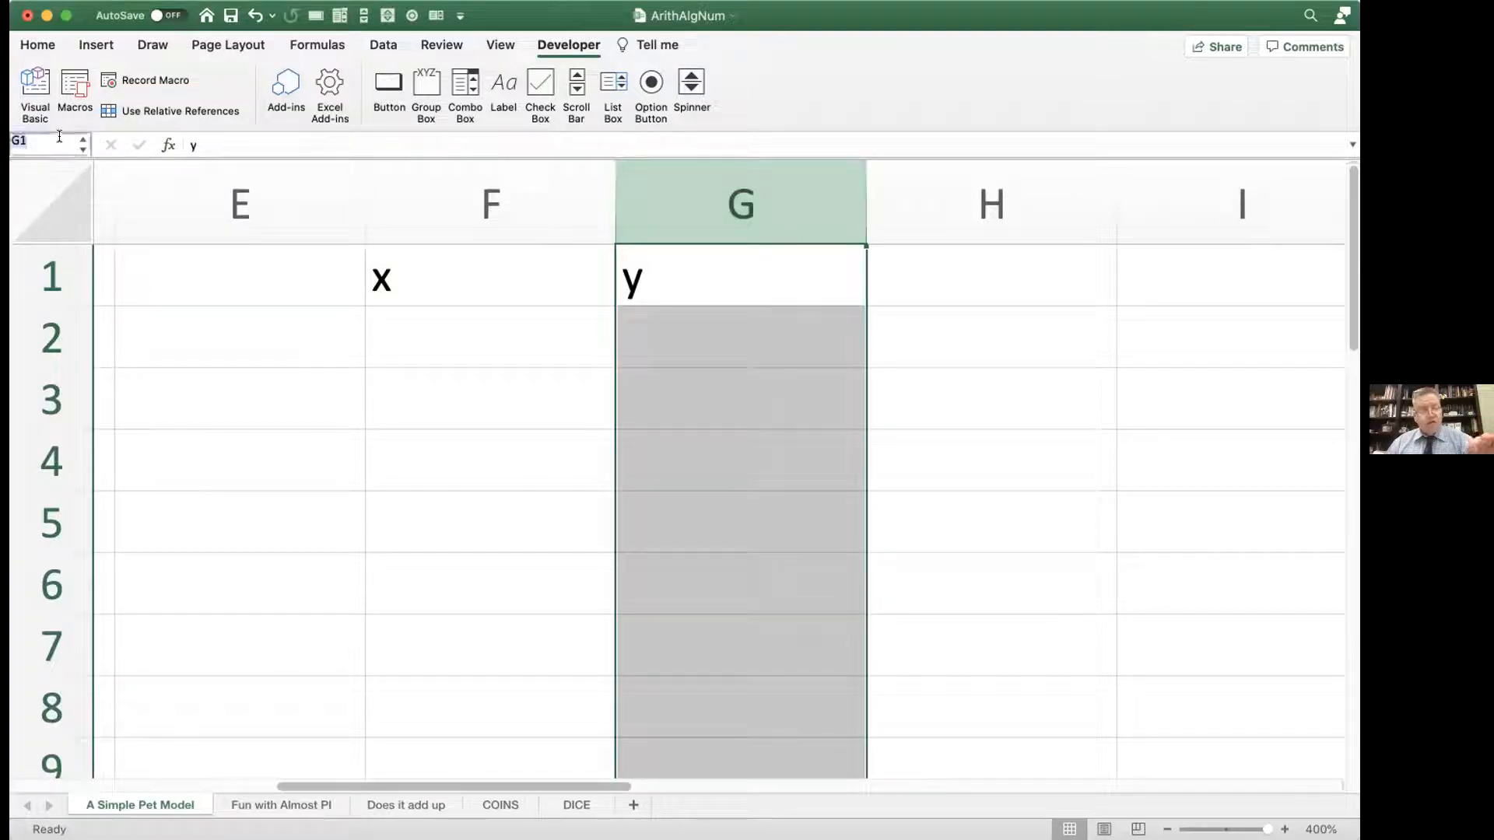
pyautogui.write('y')
pyautogui.press('Return')
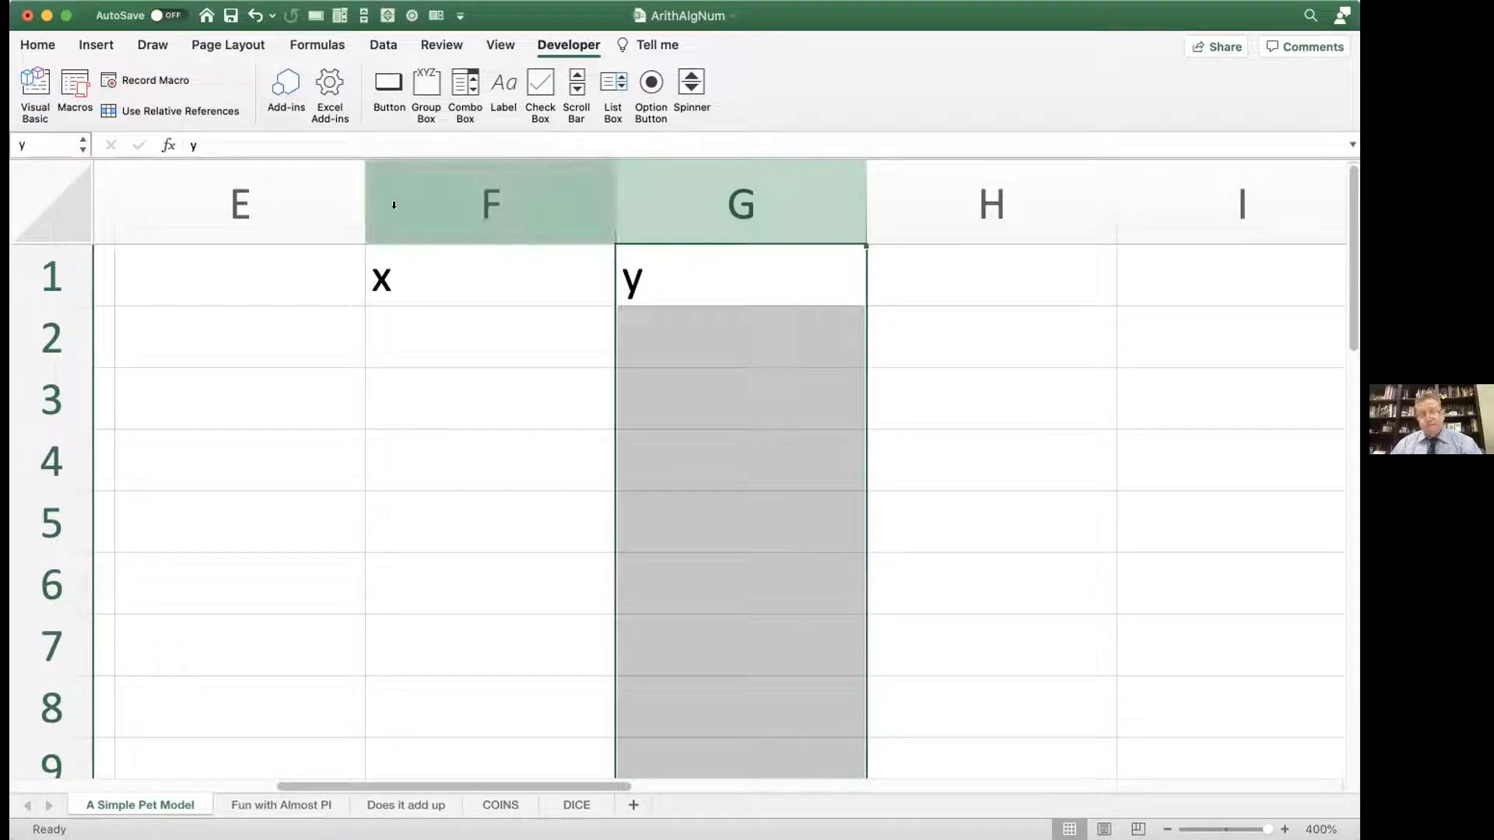
# Step: Enter the label m in cell I1 and its value 2 beside it in J1
pyautogui.hscroll(3, 1037, 293)
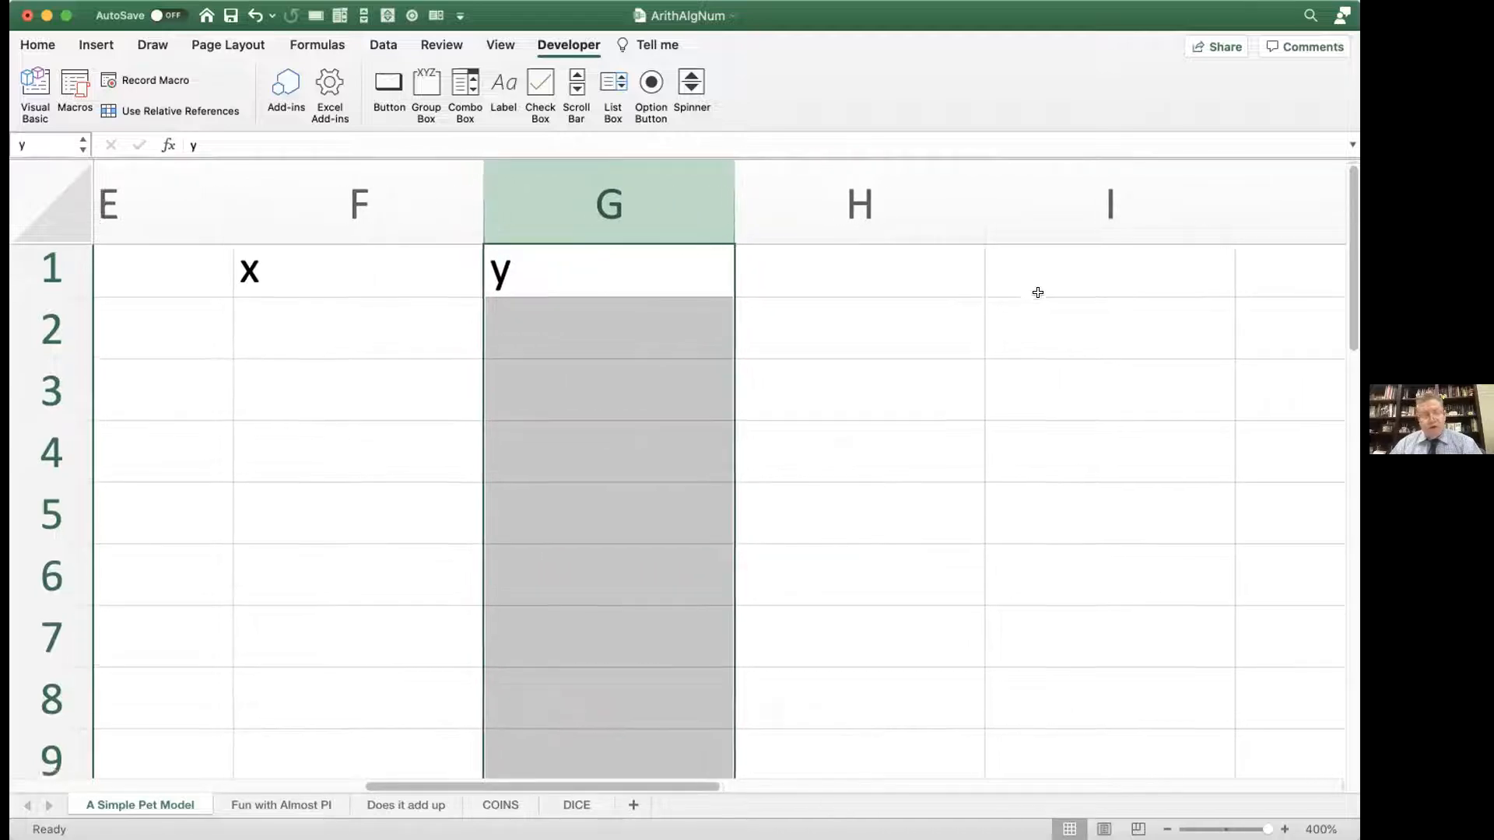
pyautogui.hscroll(2, 1037, 293)
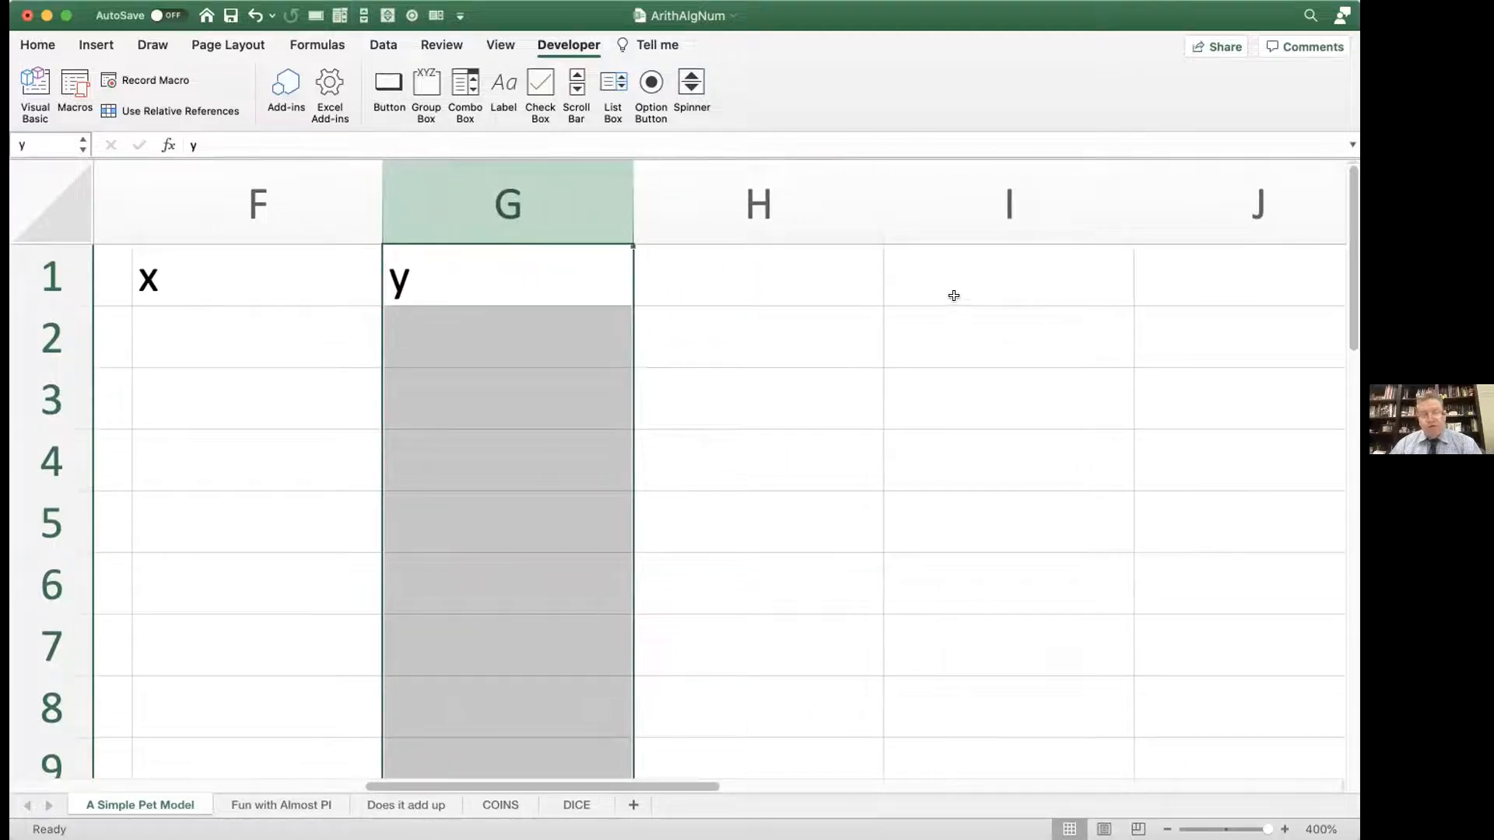
pyautogui.click(950, 284)
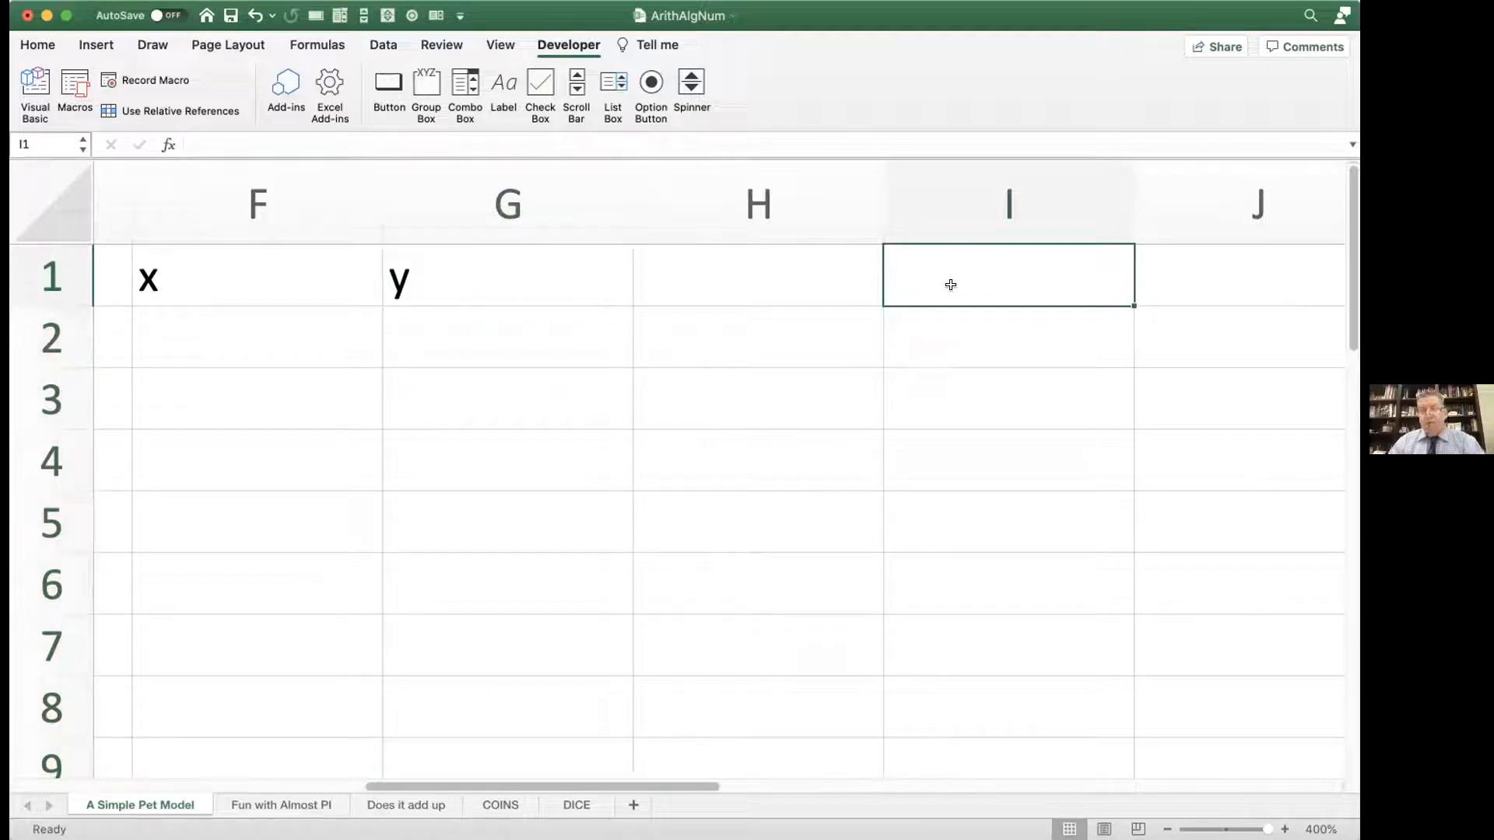
pyautogui.write('m')
pyautogui.press('Tab')
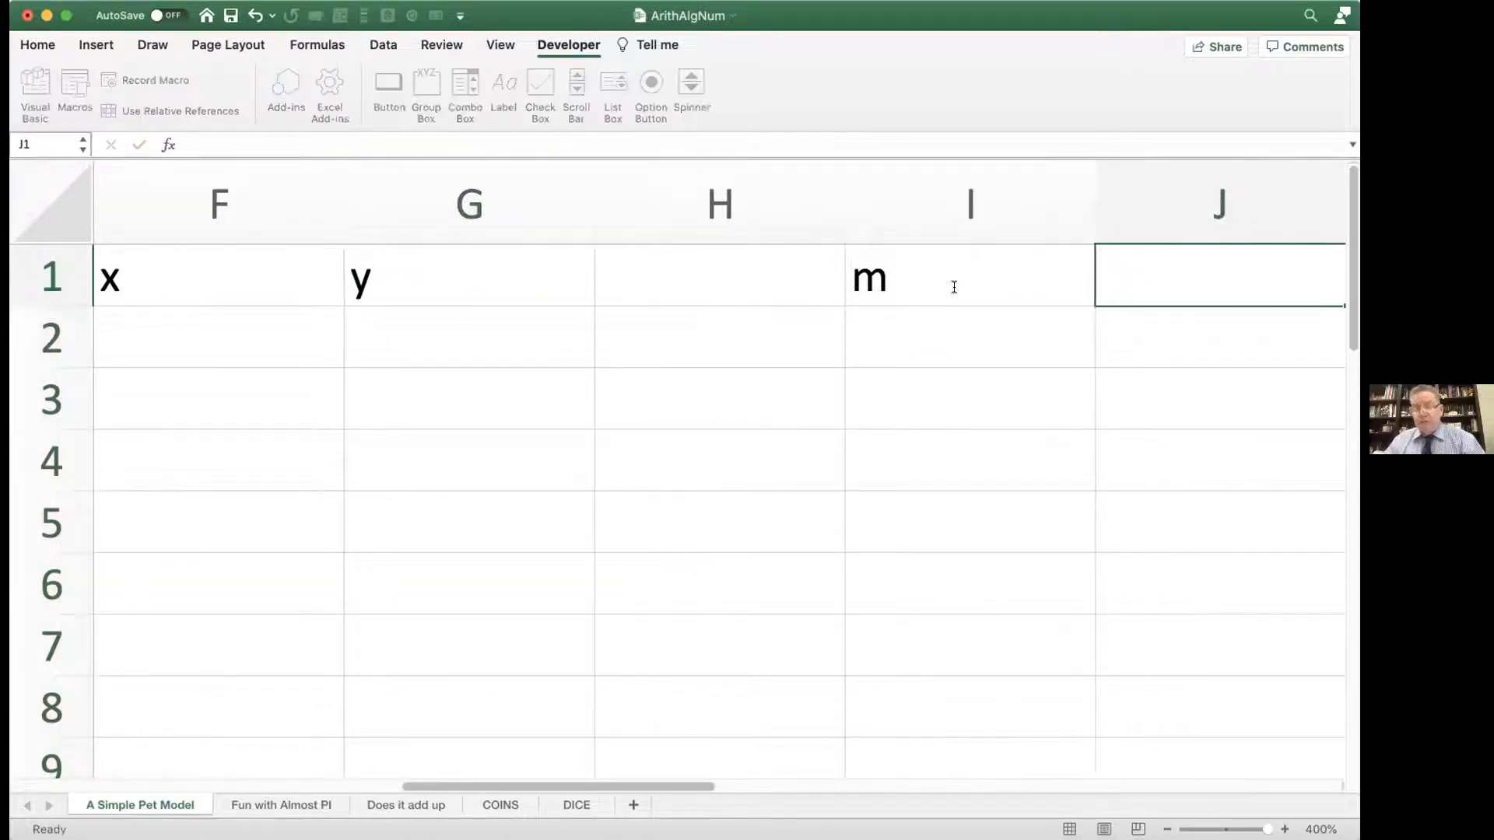
pyautogui.write('2')
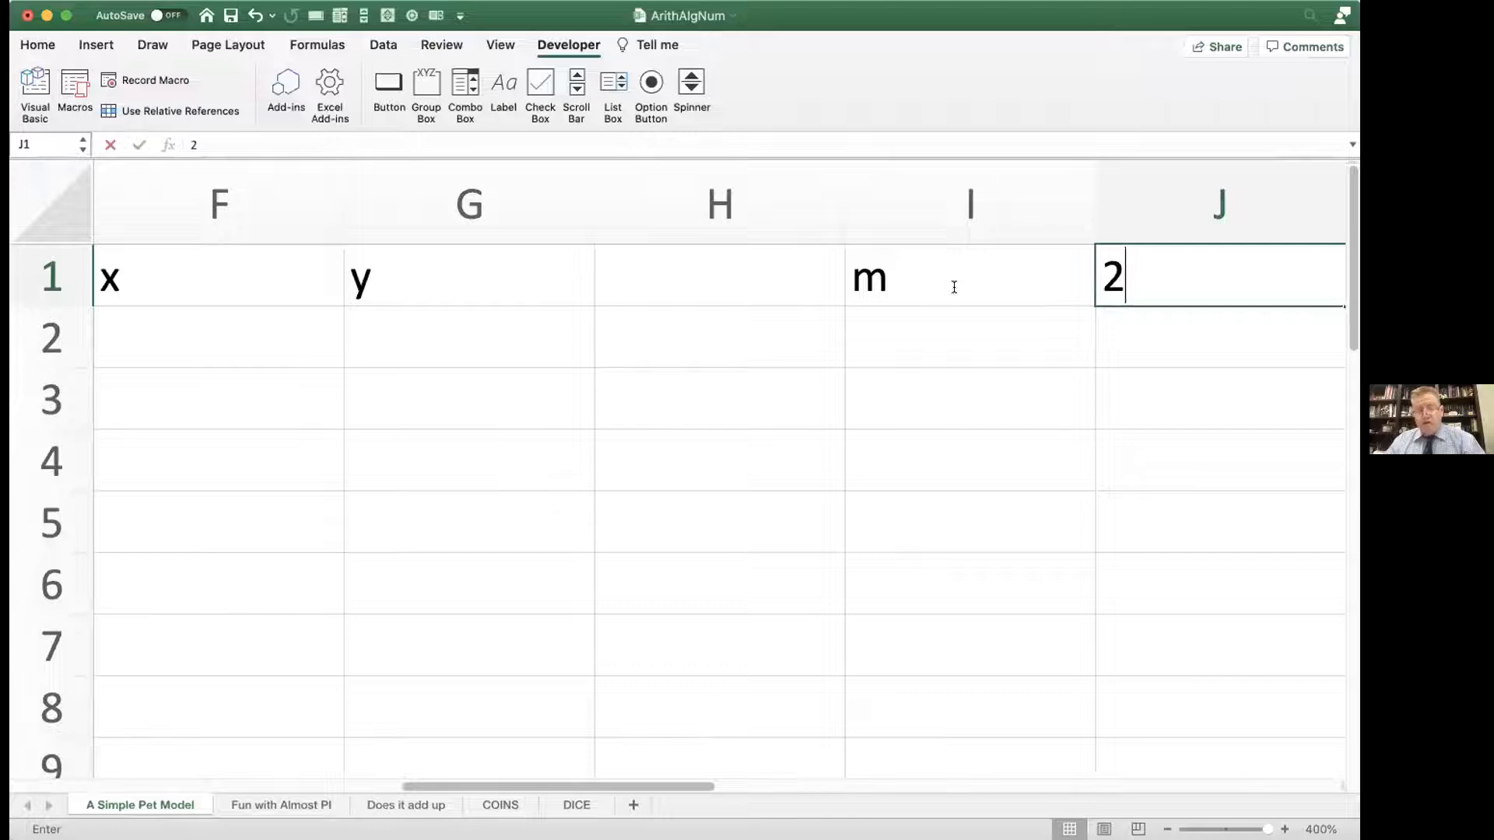
pyautogui.press('Tab')
# Step: Enter the label b in cell I2 and its value 1 beside it in J2
pyautogui.click(776, 337)
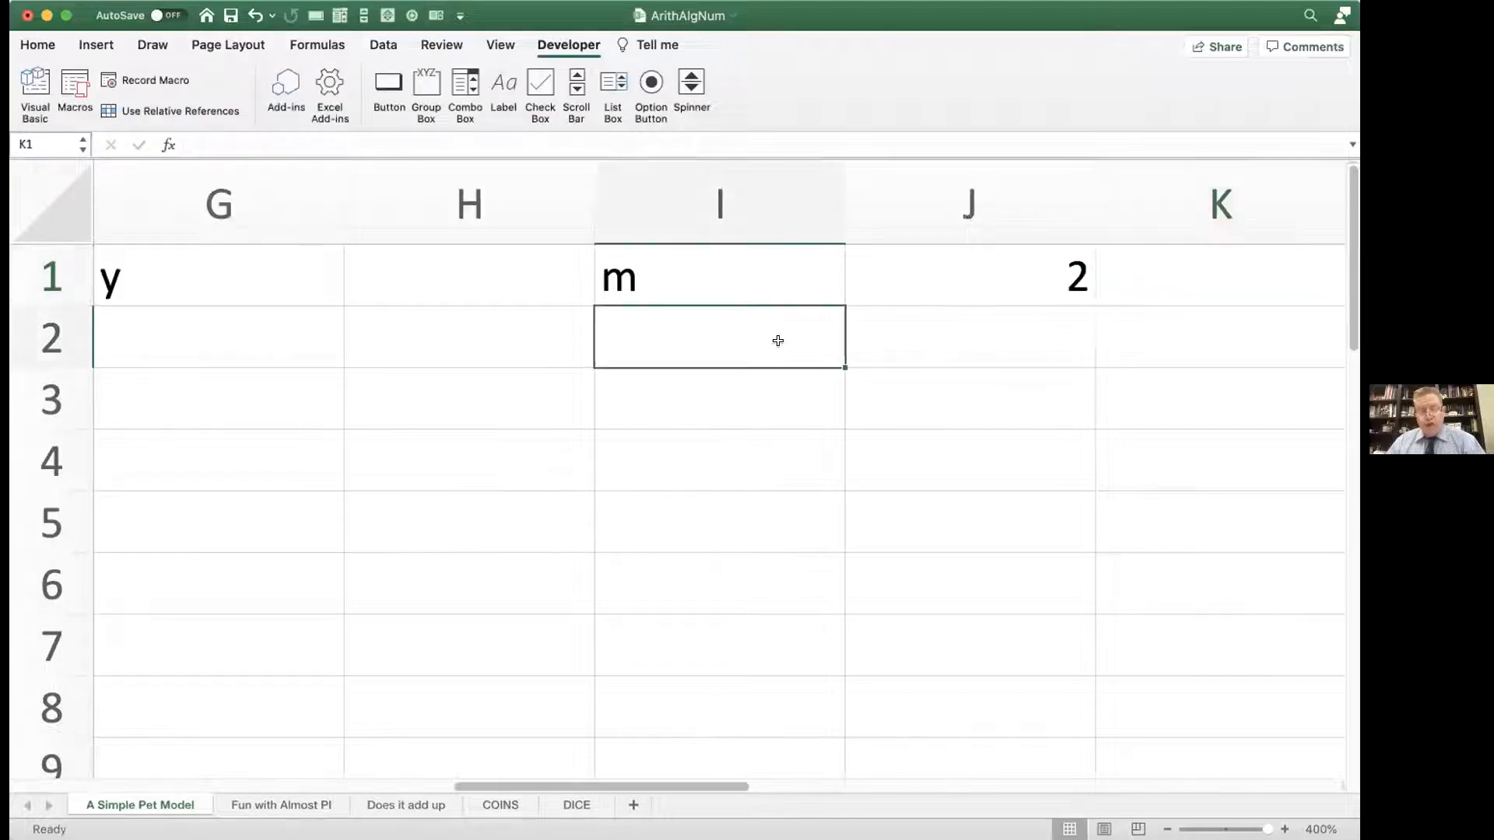
pyautogui.write('b')
pyautogui.press('Return')
pyautogui.click(942, 344)
pyautogui.write('1')
pyautogui.press('Return')
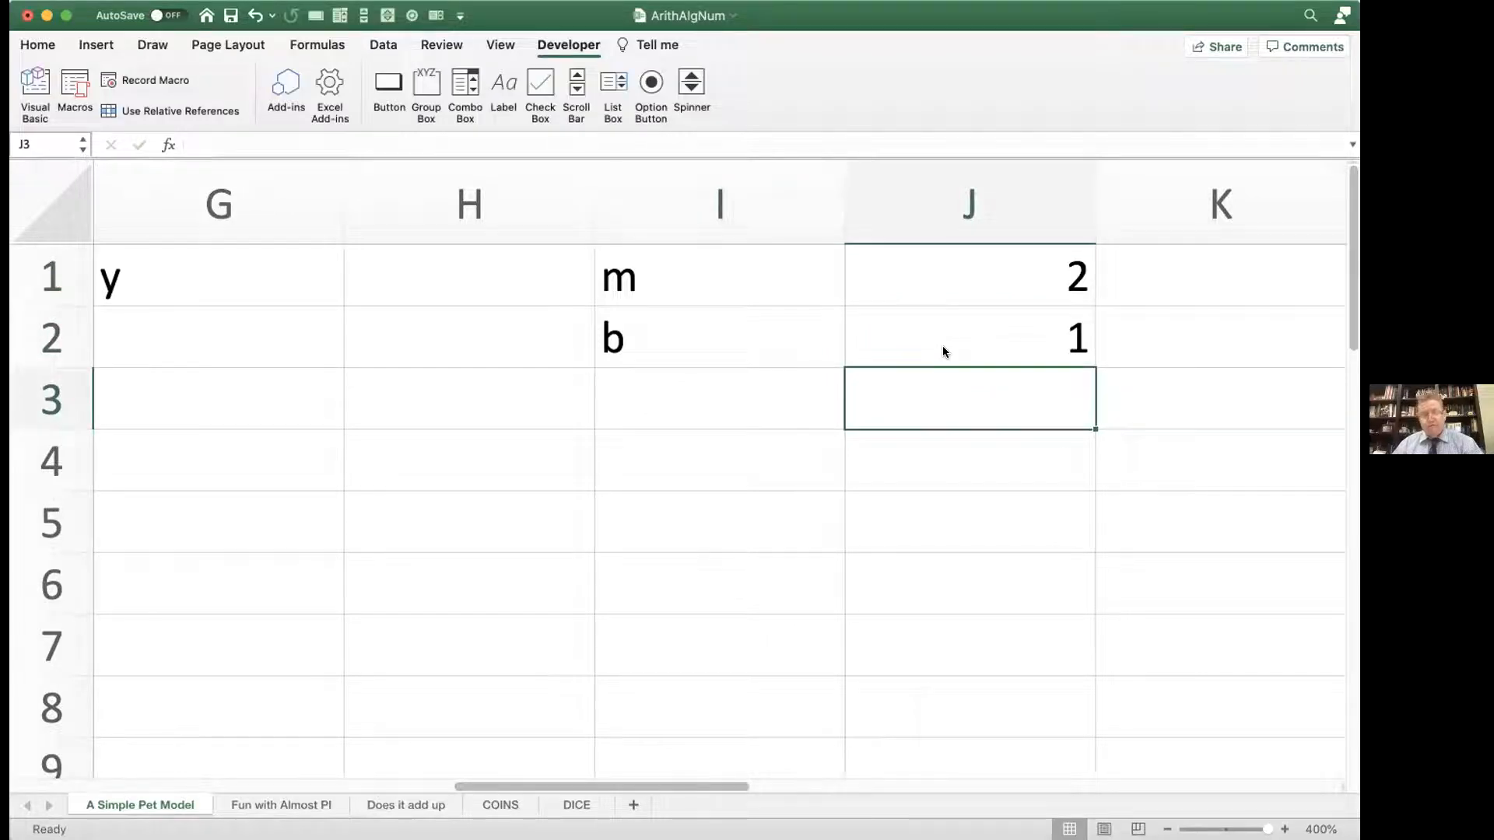
# Step: Define the name m for cell J1, which holds the slope value
pyautogui.hscroll(-2, 942, 352)
pyautogui.hscroll(-3, 943, 352)
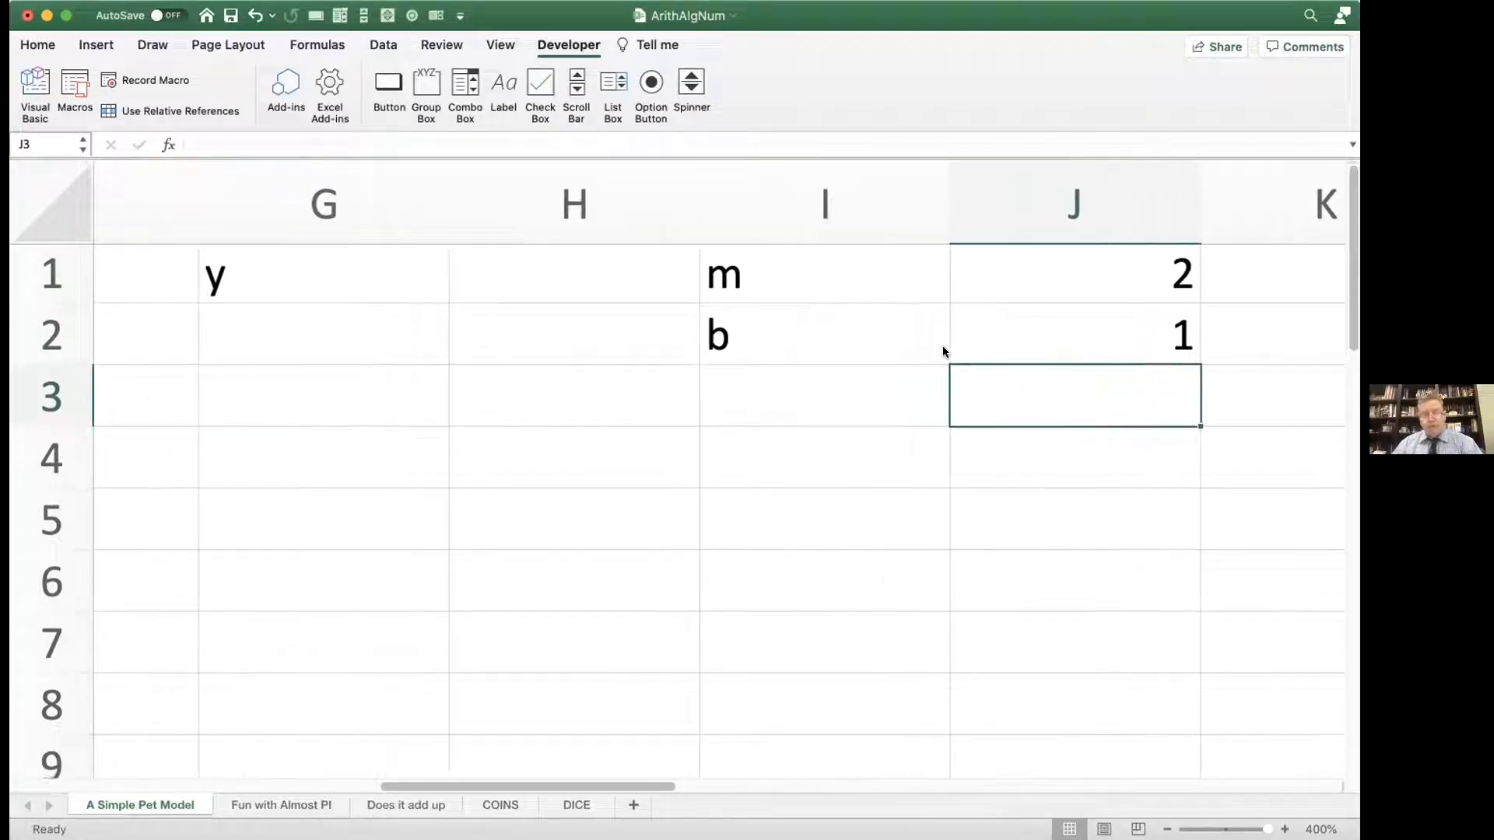
pyautogui.scroll(-2, 943, 351)
pyautogui.hscroll(1, 944, 351)
pyautogui.scroll(1, 944, 351)
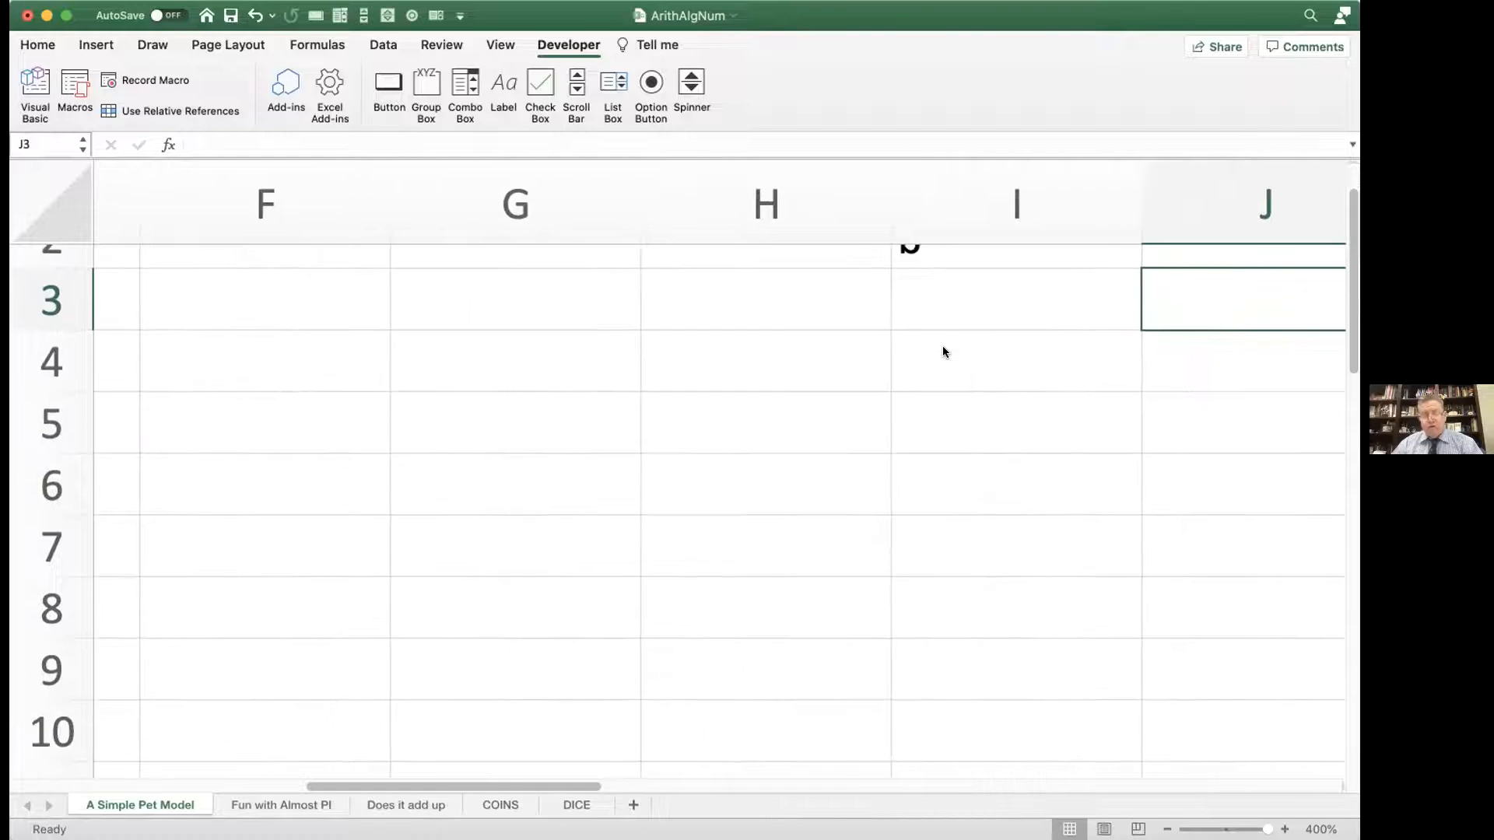
pyautogui.moveTo(1267, 830); pyautogui.dragTo(1239, 829)
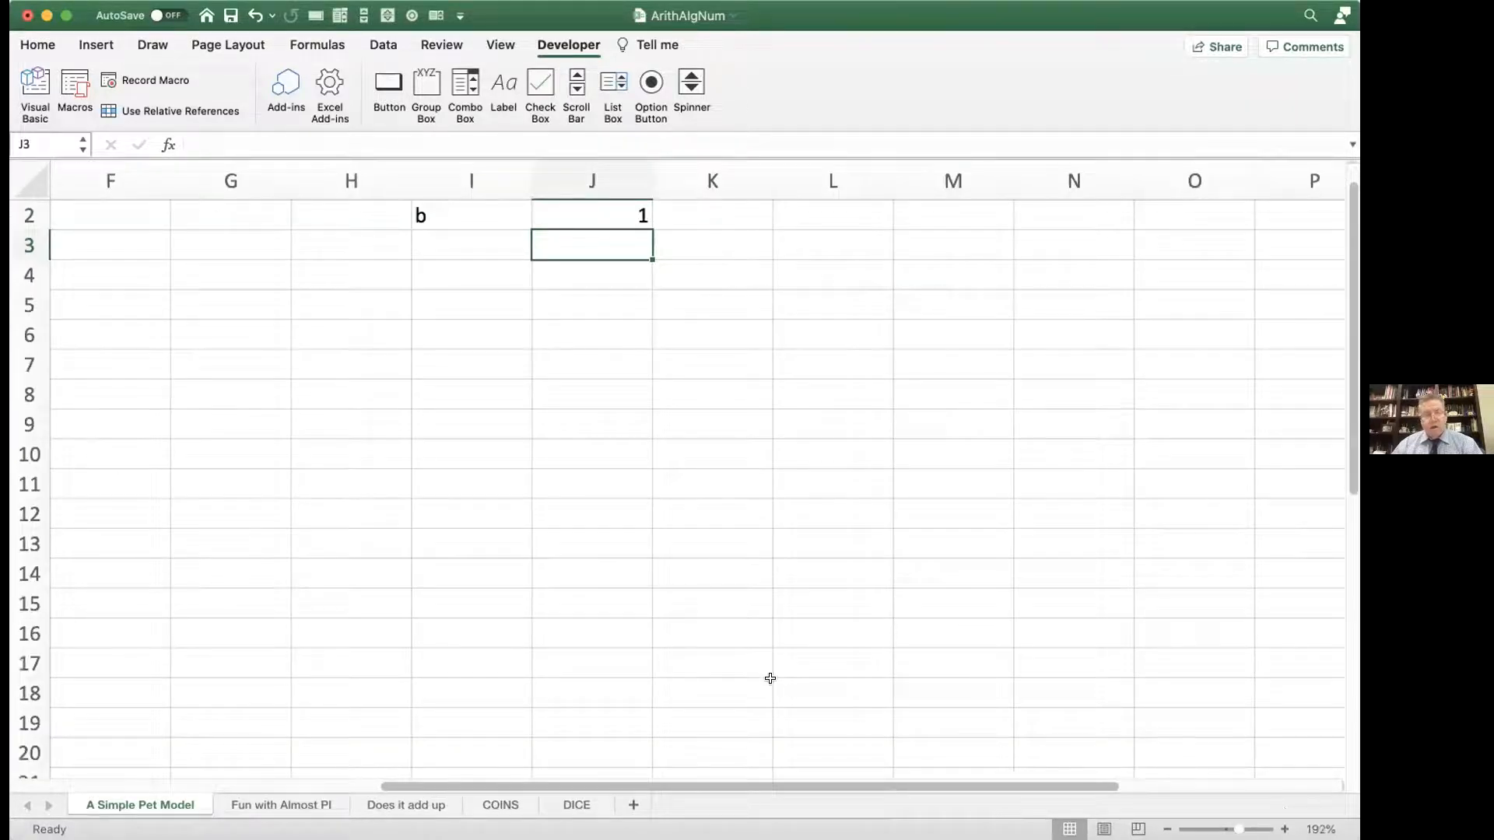
pyautogui.scroll(1, 770, 679)
pyautogui.hscroll(-3, 770, 678)
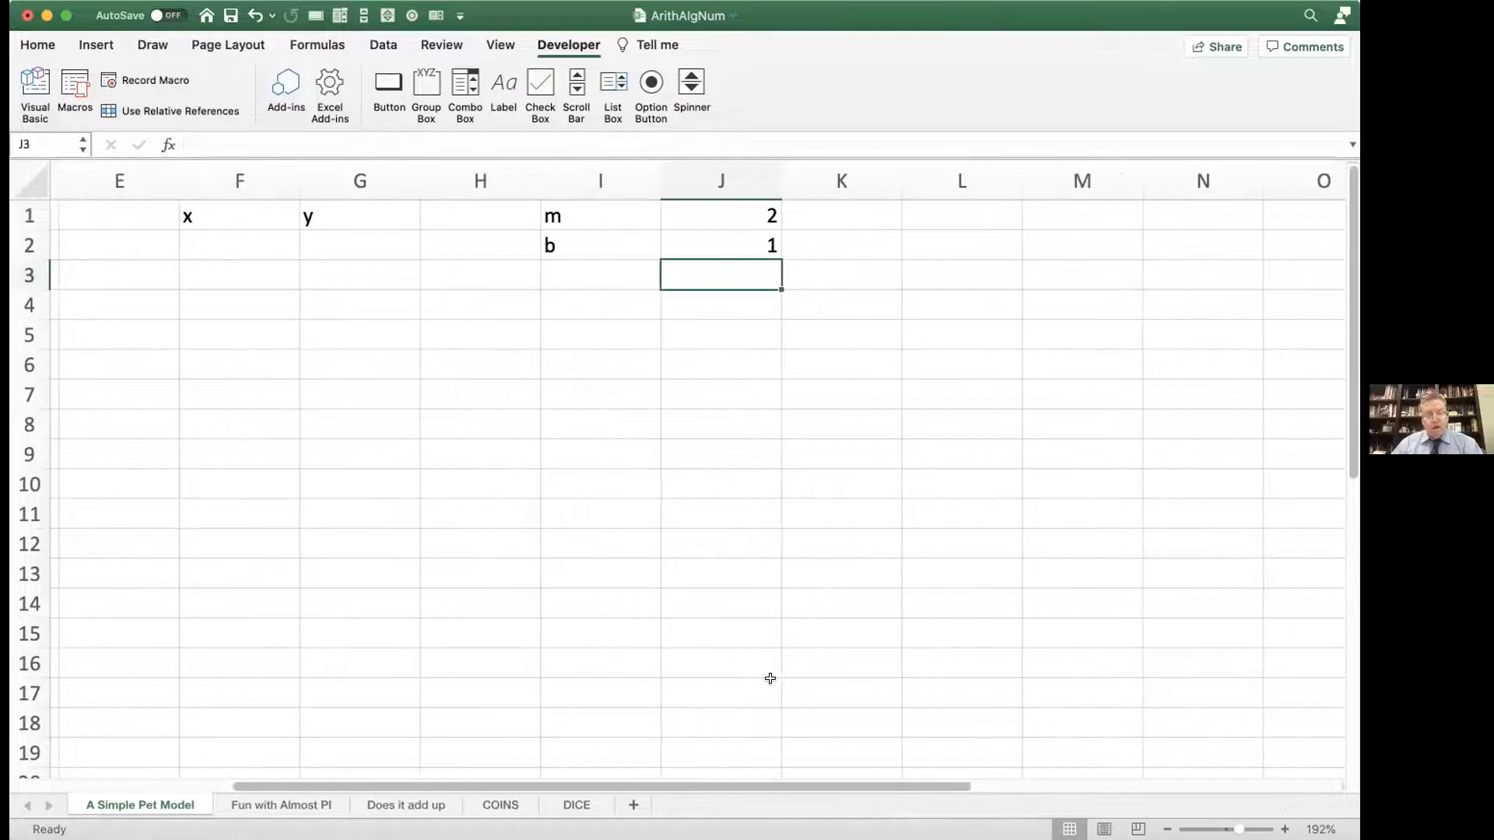
pyautogui.click(724, 219)
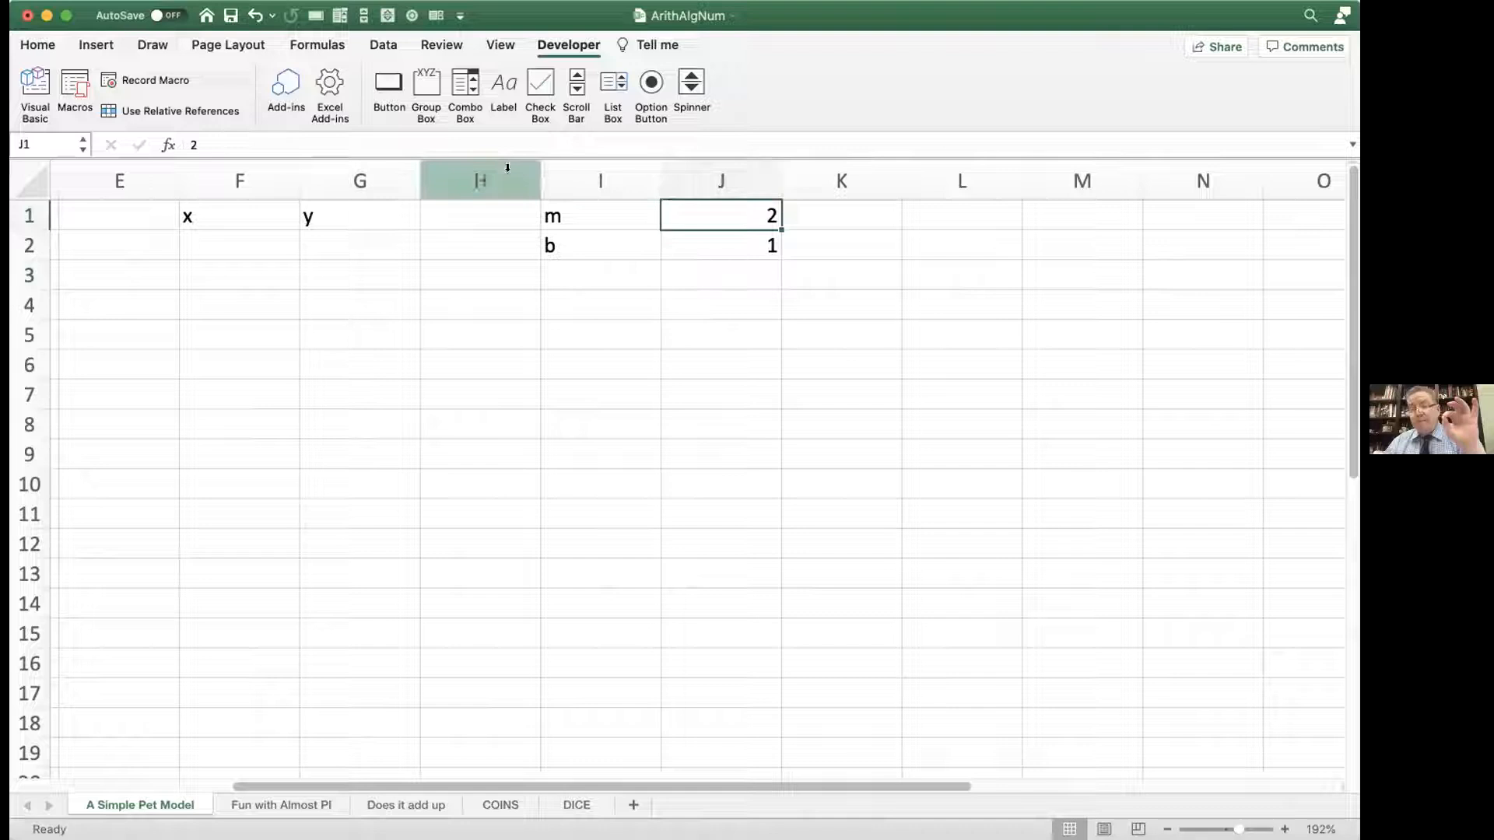
pyautogui.click(44, 141)
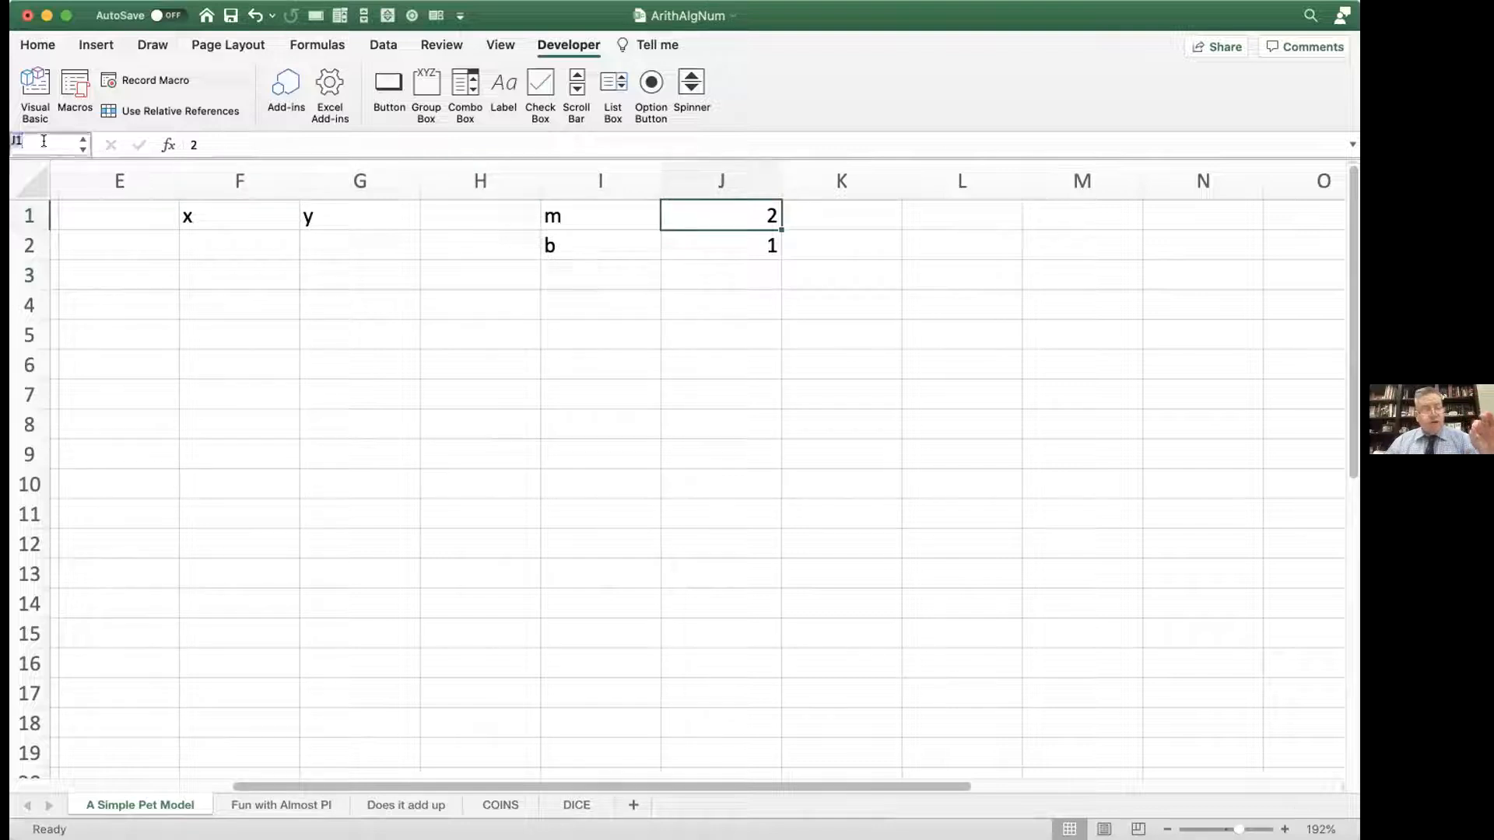
pyautogui.write('m')
pyautogui.press('Return')
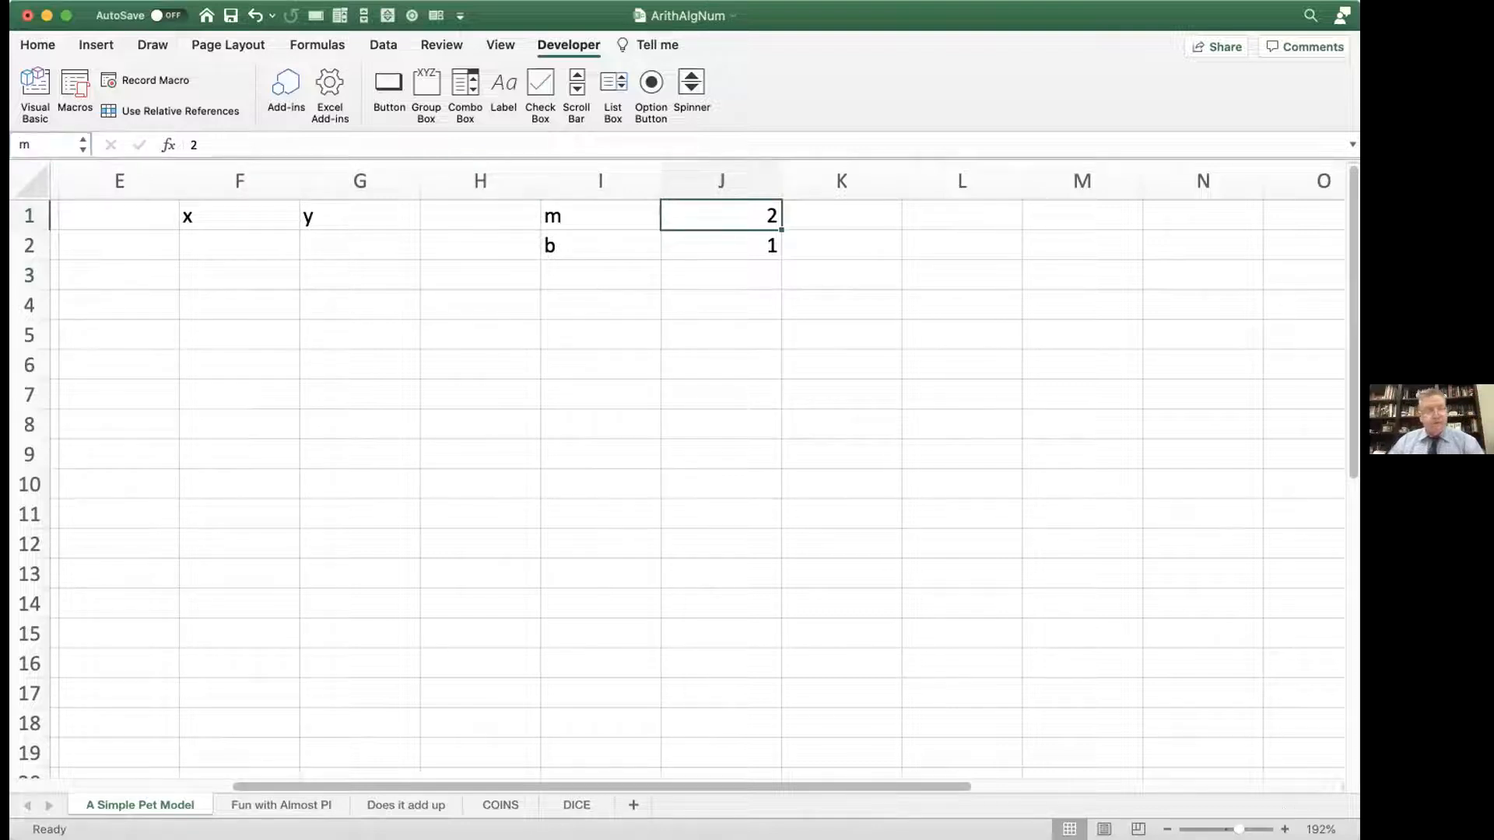
# Step: Define the name b for cell J2, which holds the intercept value
pyautogui.click(705, 237)
pyautogui.click(47, 138)
pyautogui.write('b')
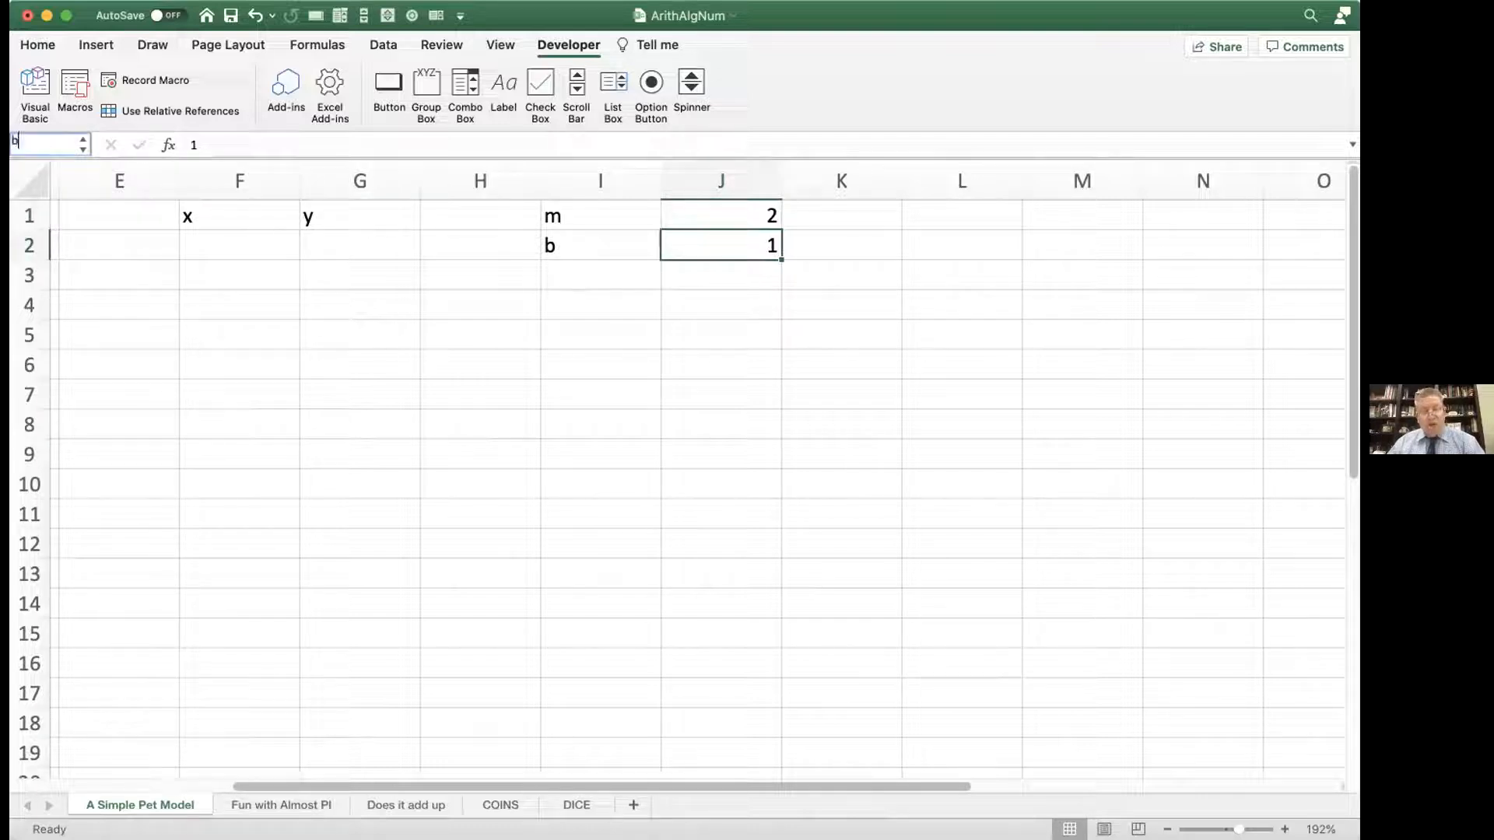
pyautogui.press('Return')
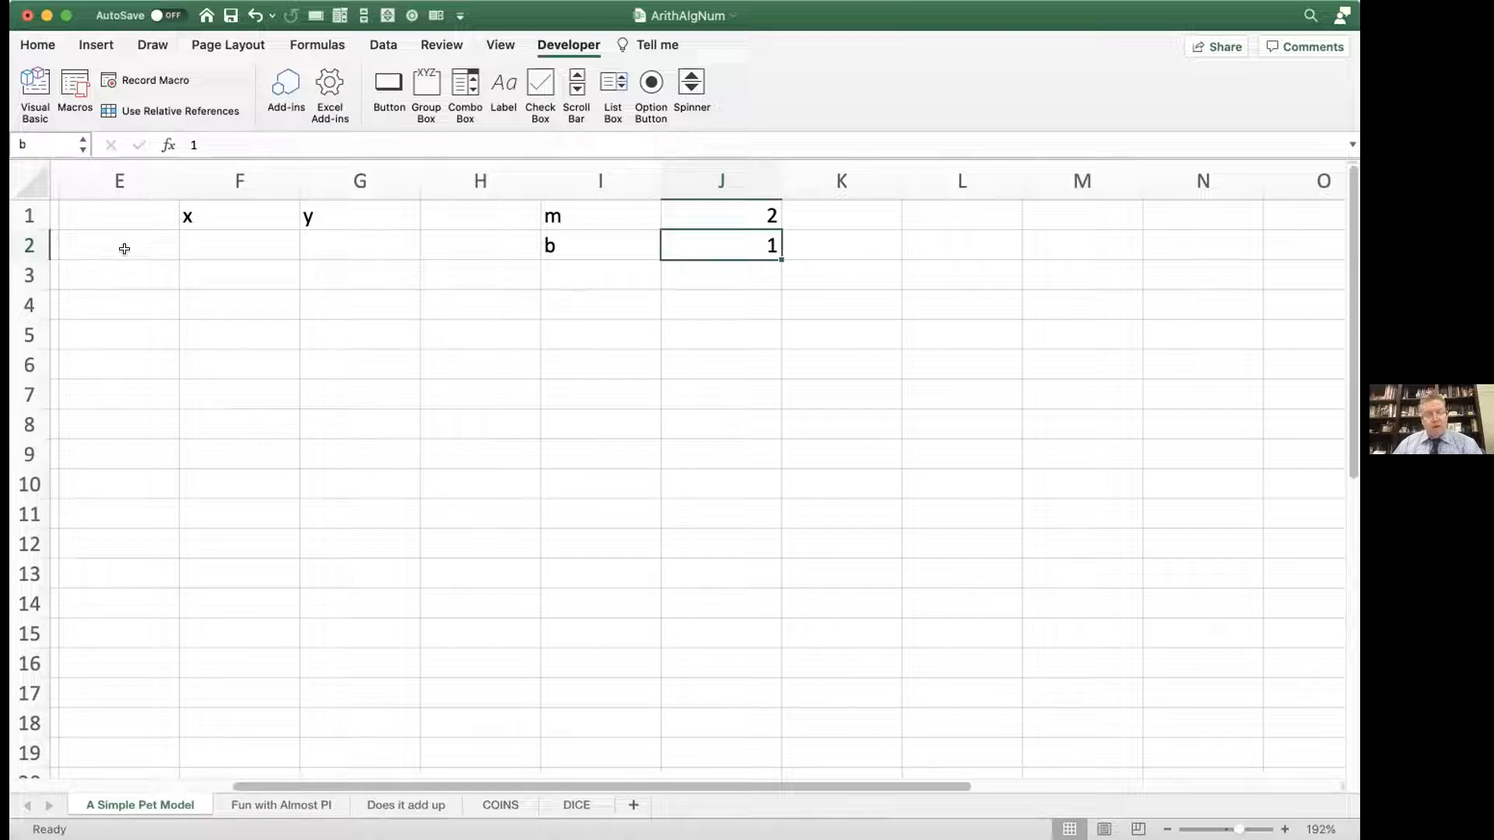
# Step: Start the x series under its heading with -5 in cell F2 and -4.9 in cell F3
pyautogui.click(185, 244)
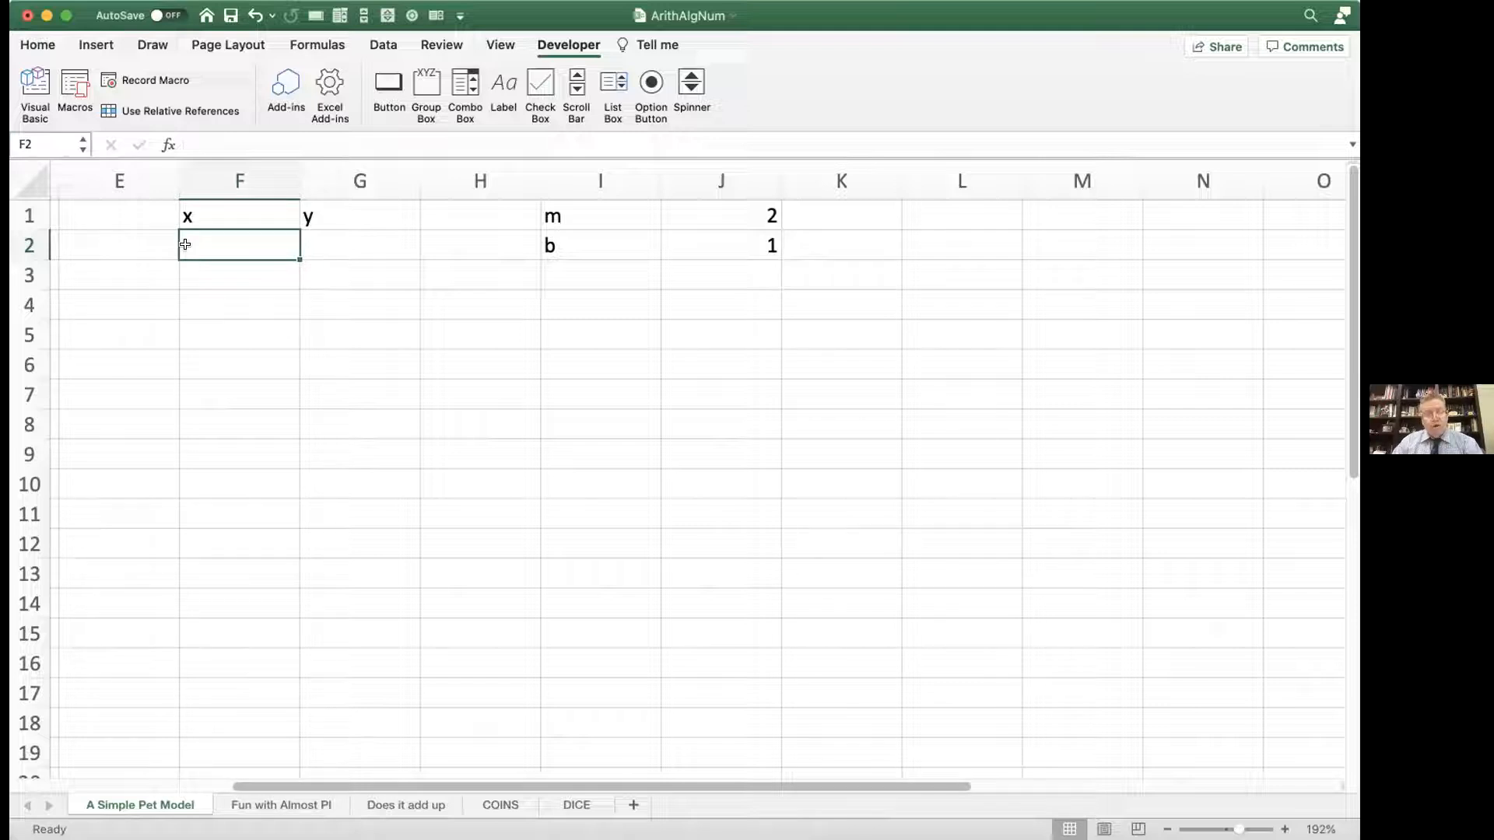
pyautogui.write('10')
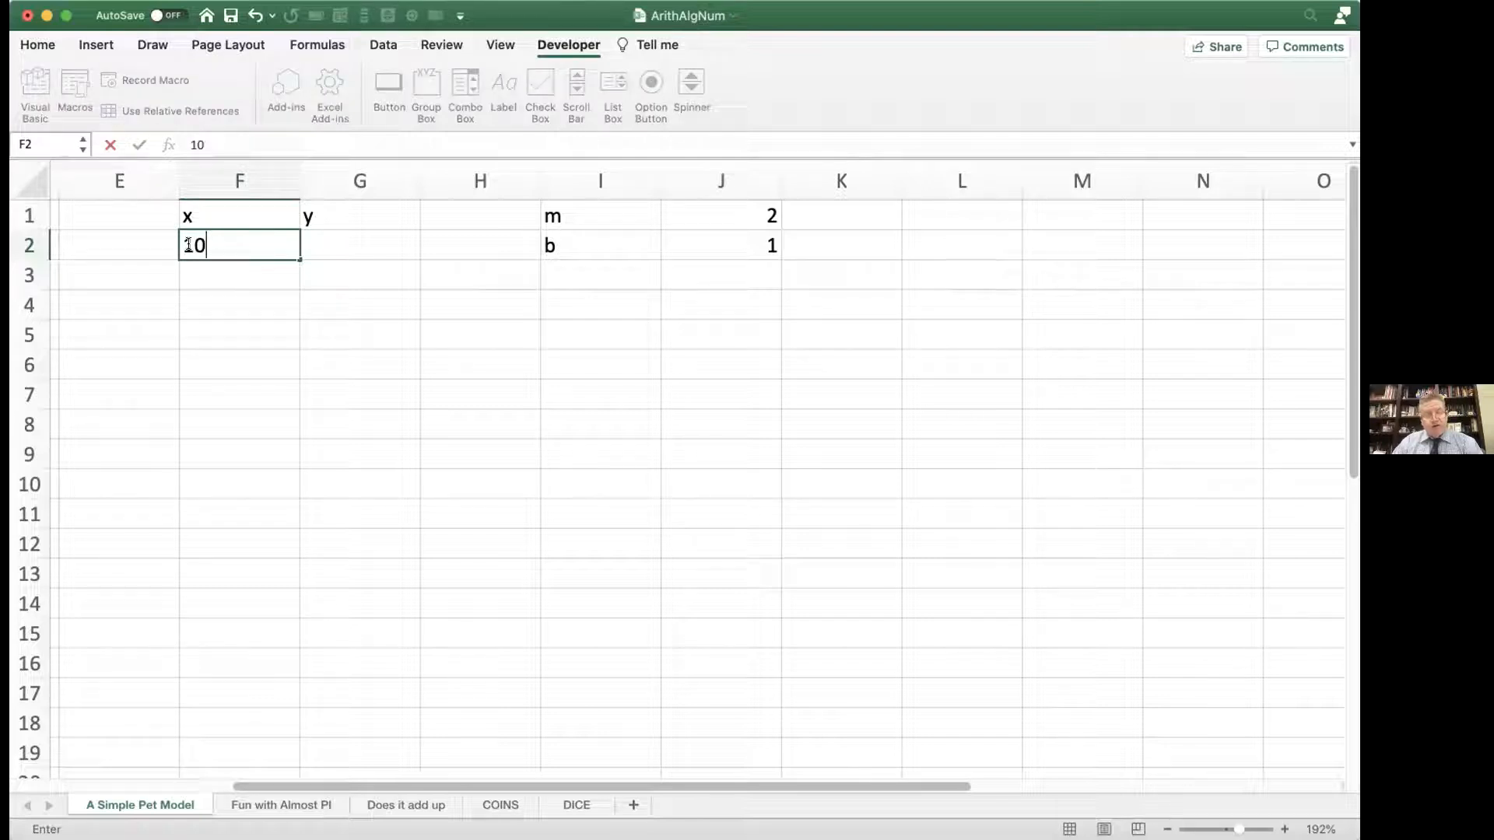
pyautogui.press('BackSpace')
pyautogui.press('BackSpace')
pyautogui.write('-5')
pyautogui.press('Return')
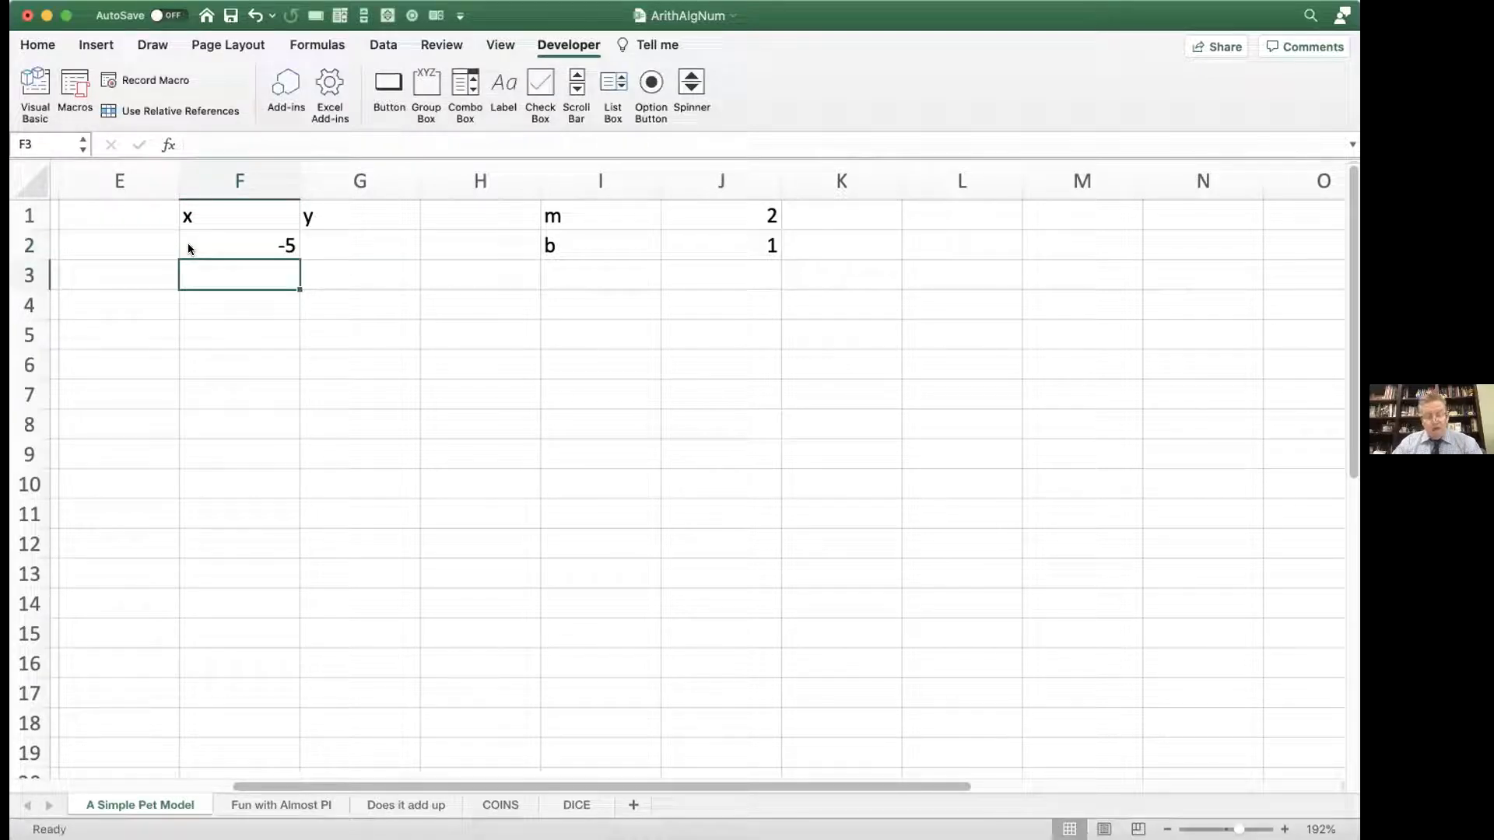
pyautogui.write('-4.9')
pyautogui.press('Return')
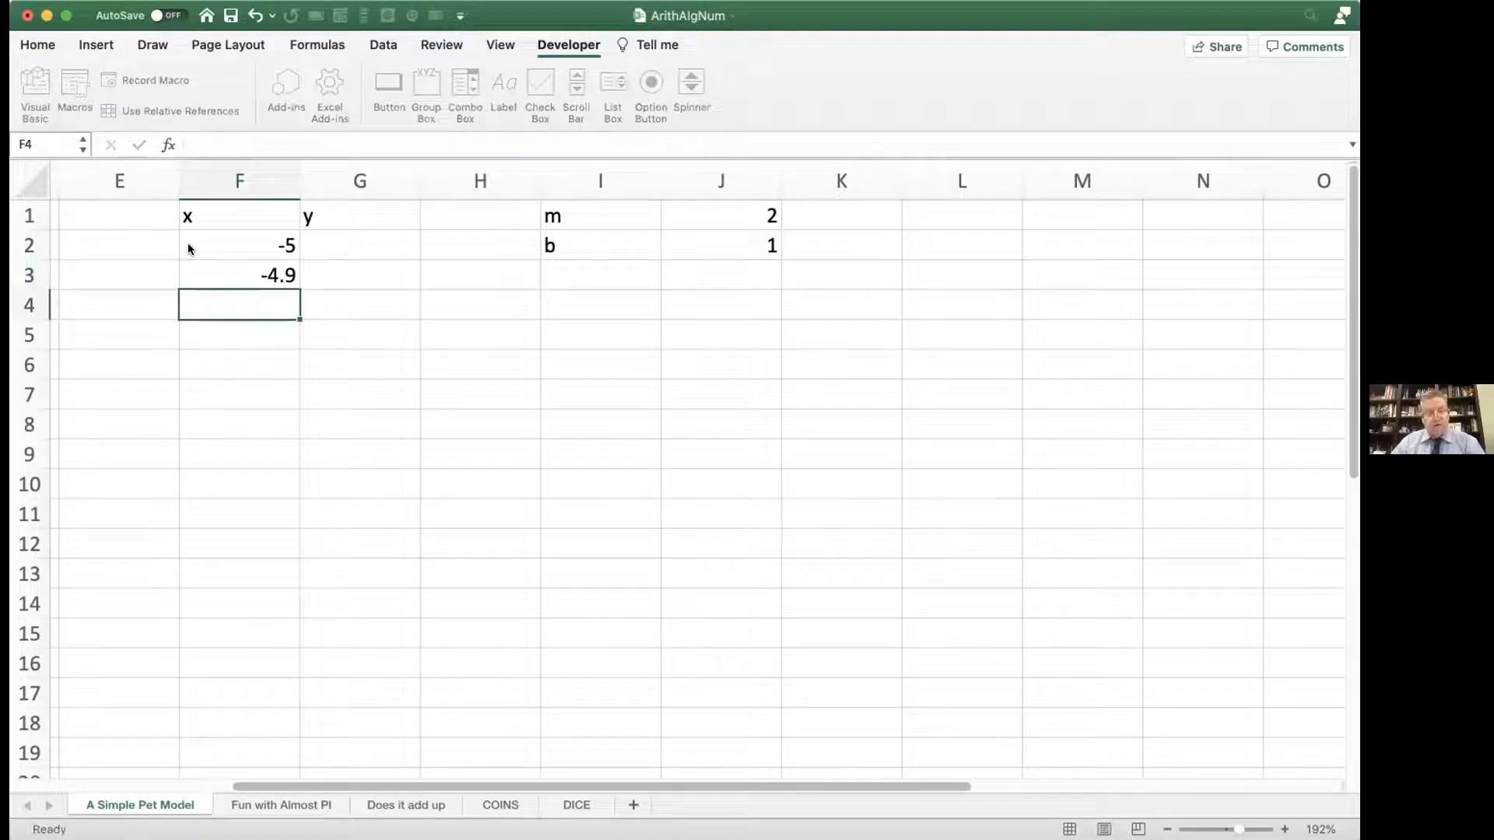
# Step: Fill the x series down column F from the two starting values, in steps of 0.1, to make 101 values
pyautogui.moveTo(240, 238); pyautogui.dragTo(243, 266)
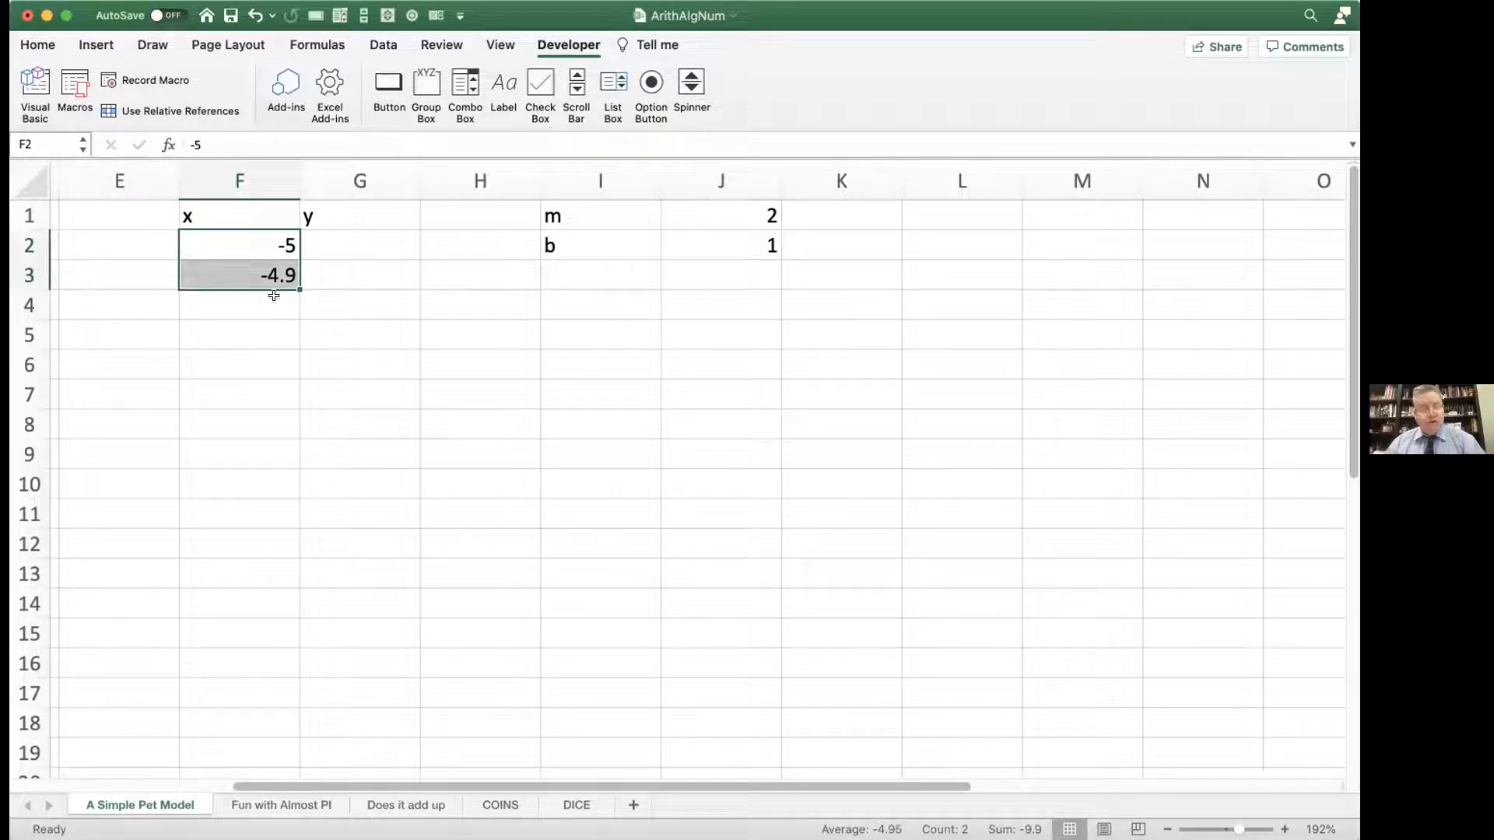
pyautogui.moveTo(294, 284); pyautogui.dragTo(255, 495)
pyautogui.scroll(5, 315, 476)
pyautogui.scroll(15, 316, 476)
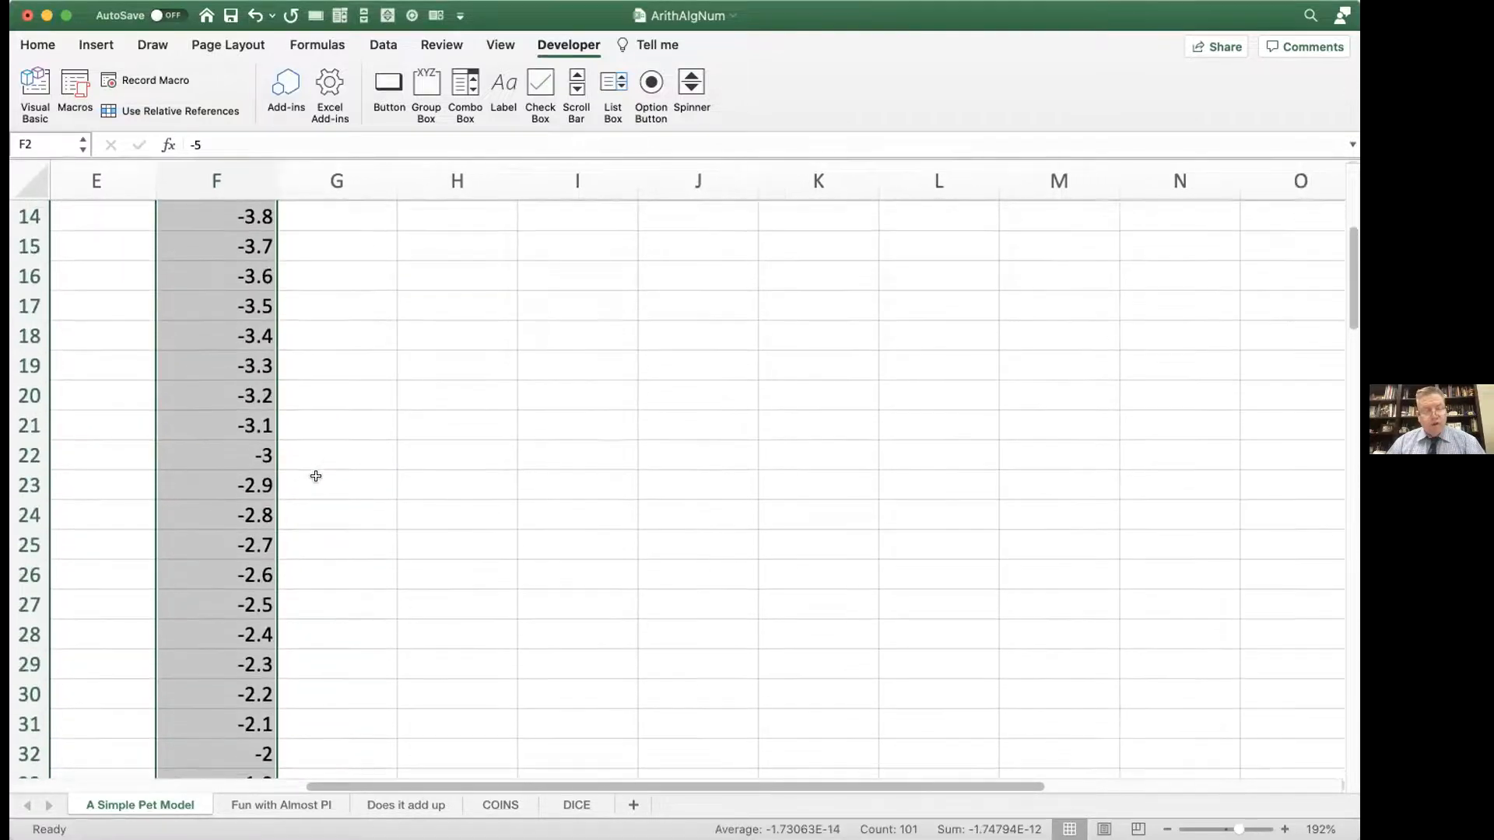
pyautogui.scroll(2, 316, 476)
pyautogui.hscroll(-1, 315, 476)
pyautogui.scroll(5, 315, 476)
pyautogui.hscroll(1, 315, 476)
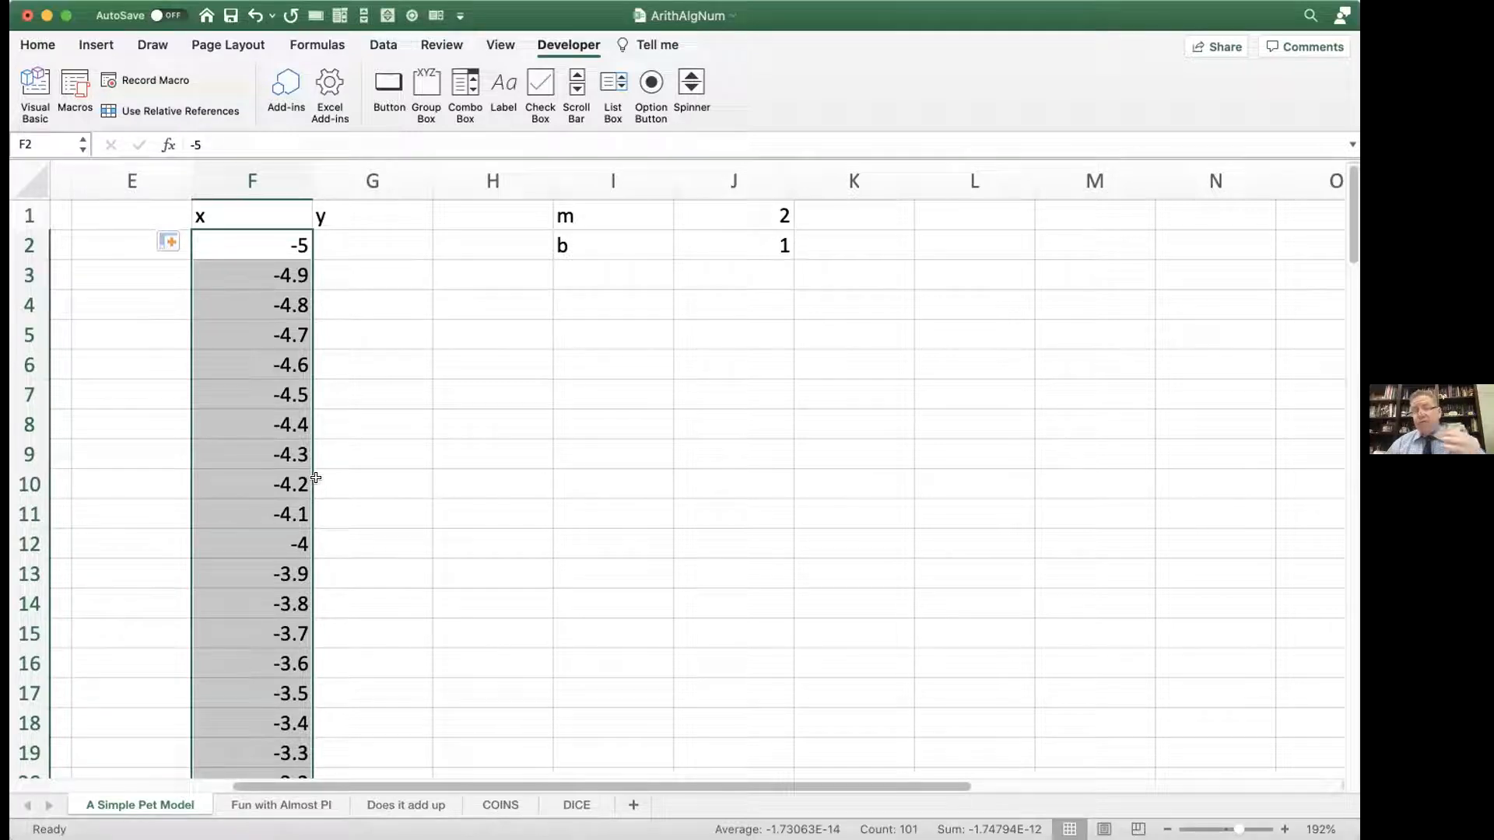
# Step: Examine the filled x values down column F, especially where the series crosses zero around row 52
pyautogui.scroll(-3, 315, 465)
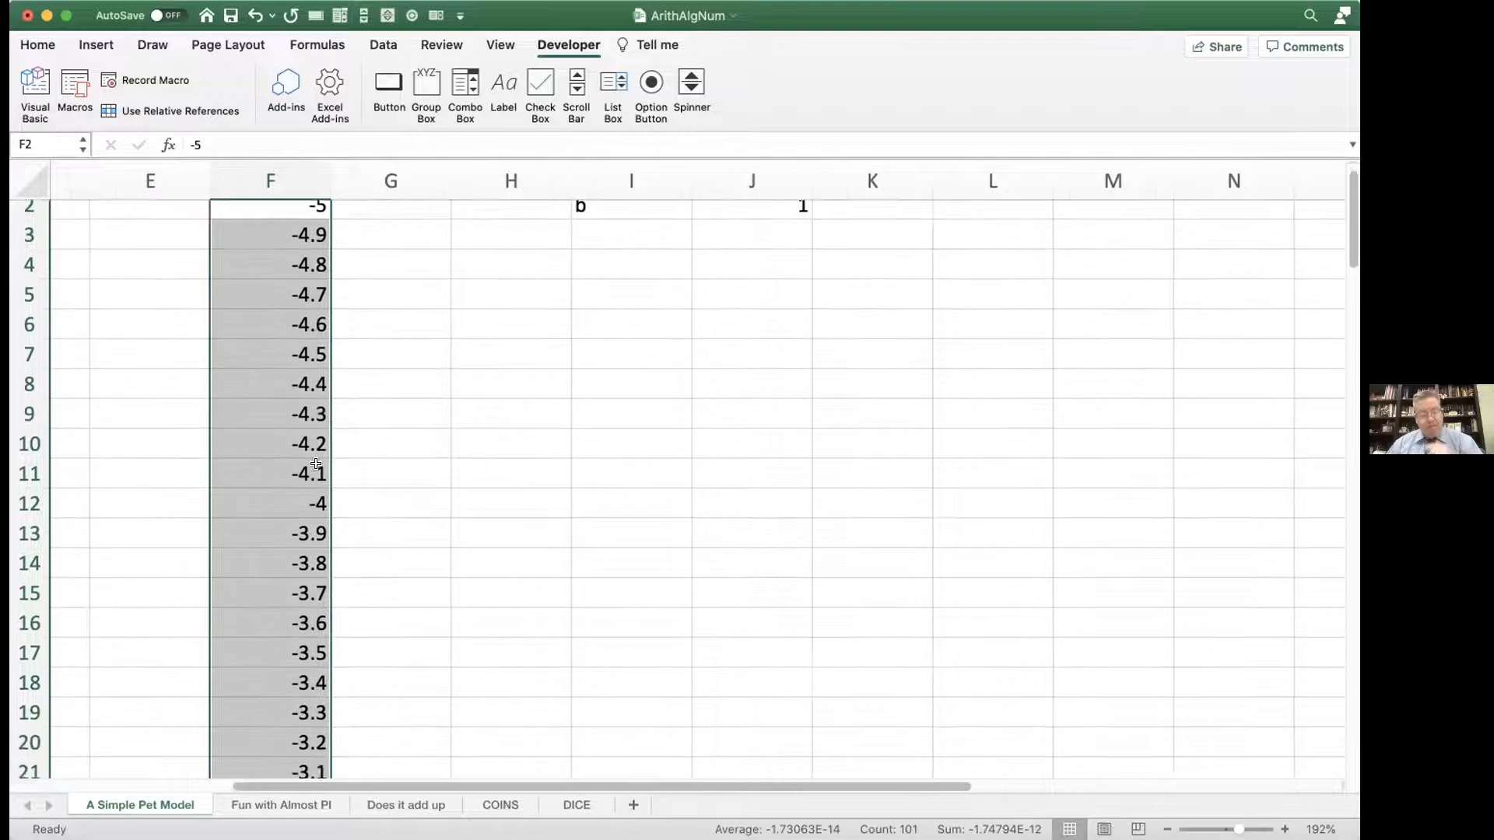
pyautogui.hscroll(-1, 315, 465)
pyautogui.scroll(-5, 315, 464)
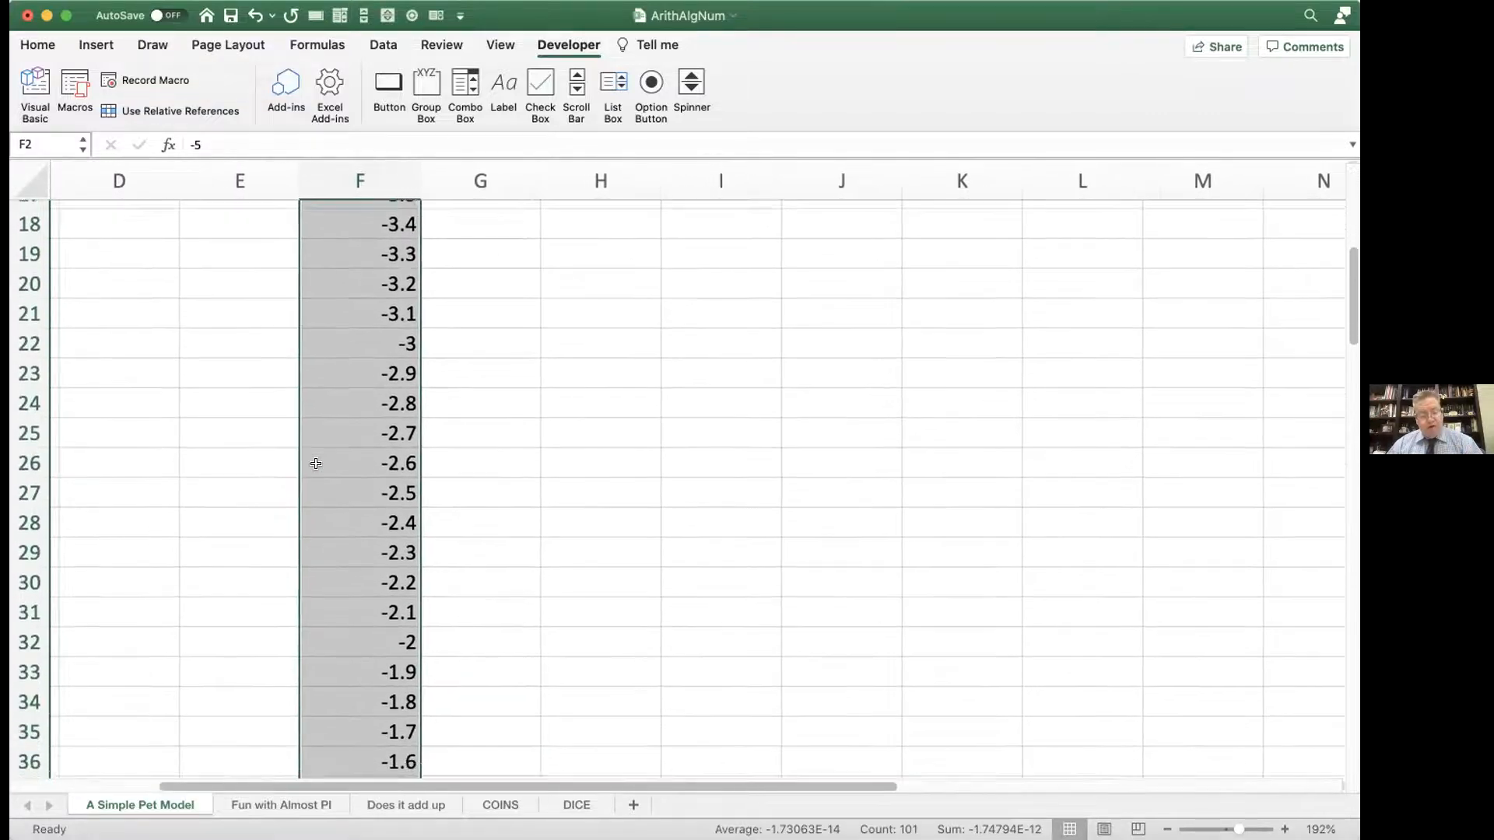
pyautogui.hscroll(1, 315, 464)
pyautogui.scroll(-5, 315, 464)
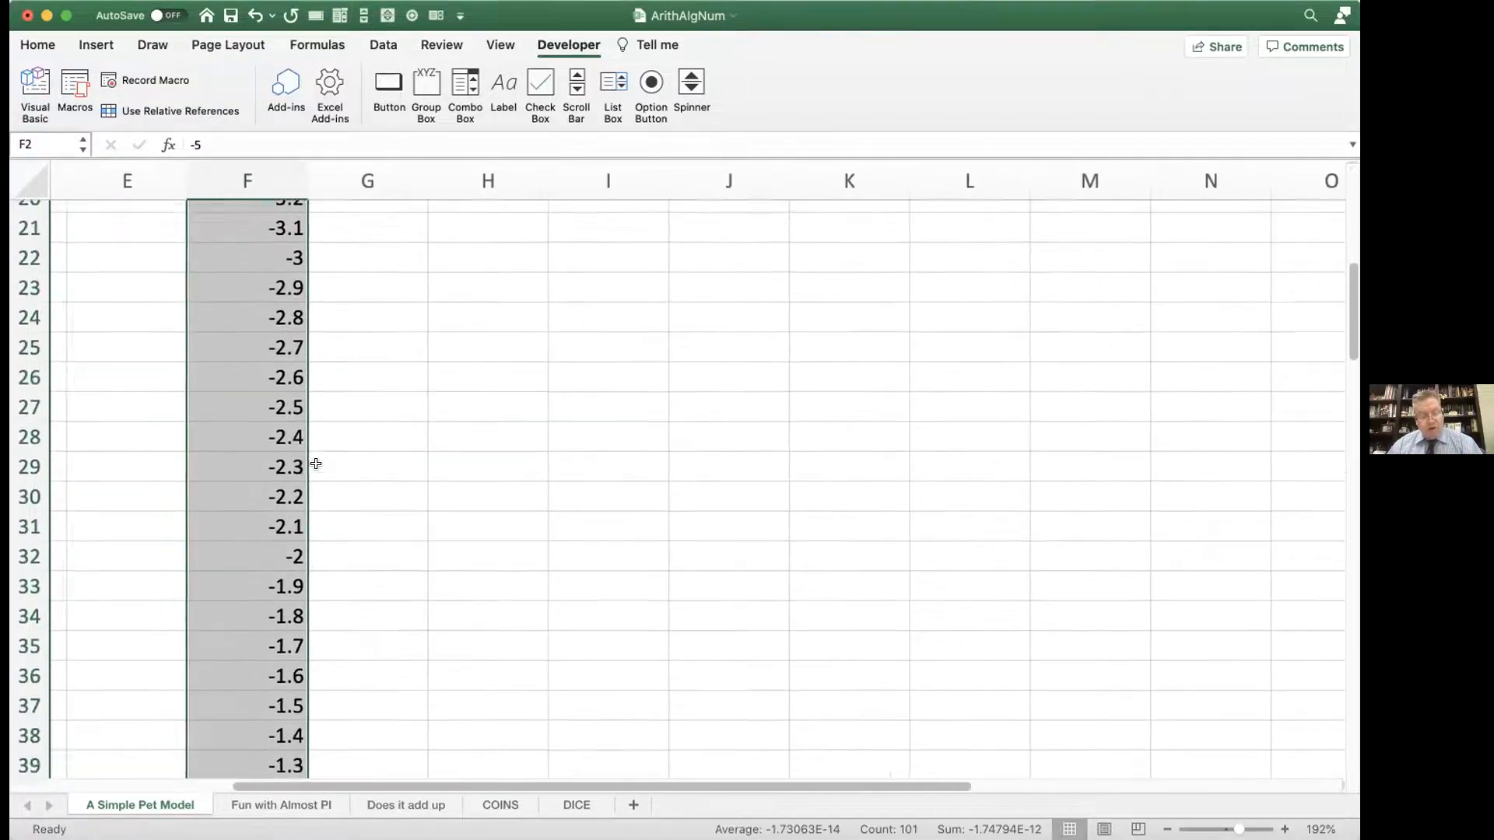
pyautogui.scroll(-5, 315, 460)
pyautogui.hscroll(-1, 315, 460)
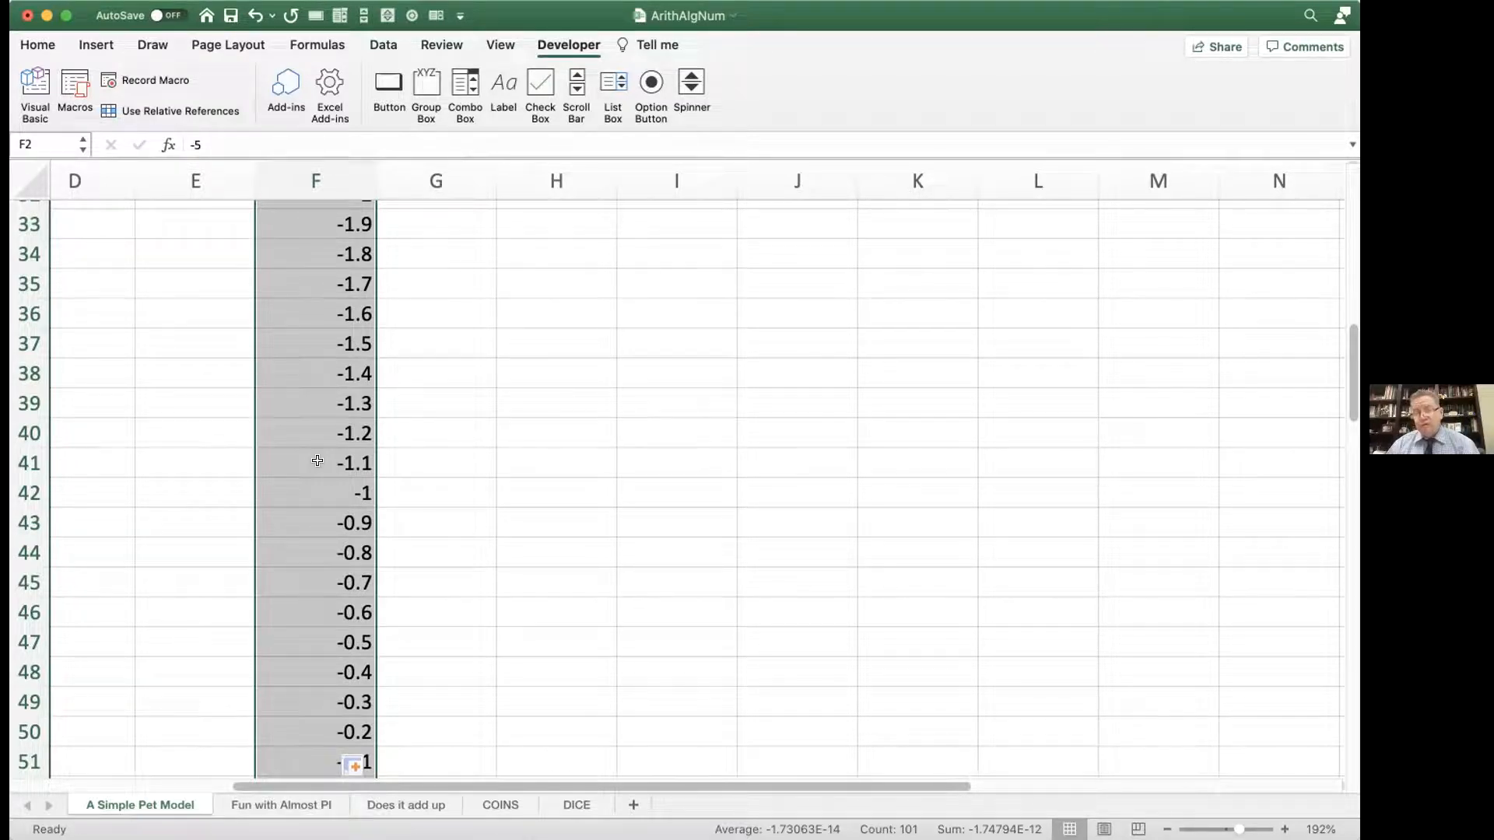
pyautogui.scroll(-4, 317, 461)
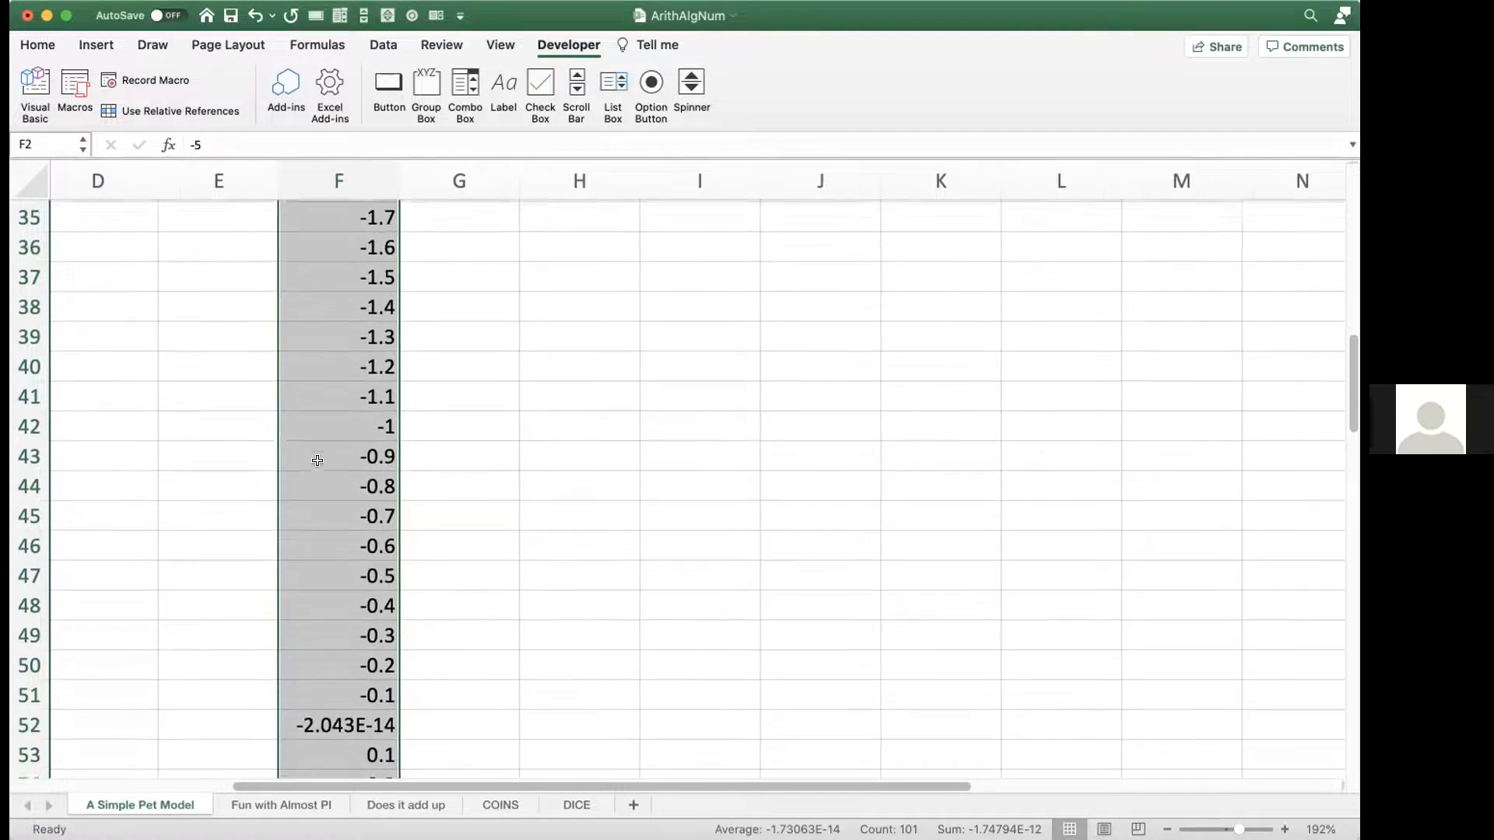
pyautogui.scroll(-1, 317, 461)
pyautogui.hscroll(1, 317, 460)
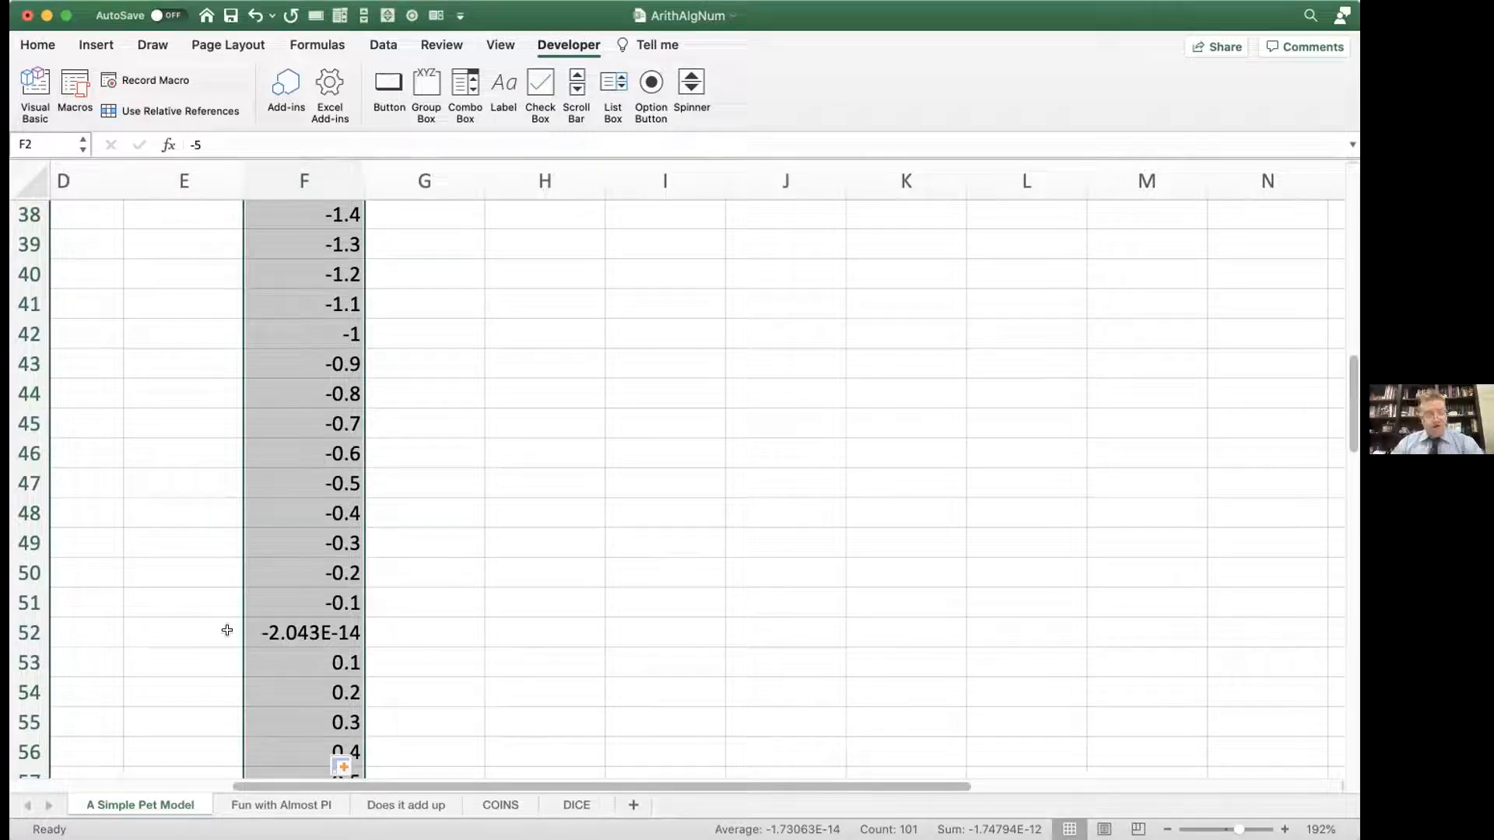
# Step: Set cell F52, where the x series crosses zero, to exactly 0
pyautogui.click(310, 624)
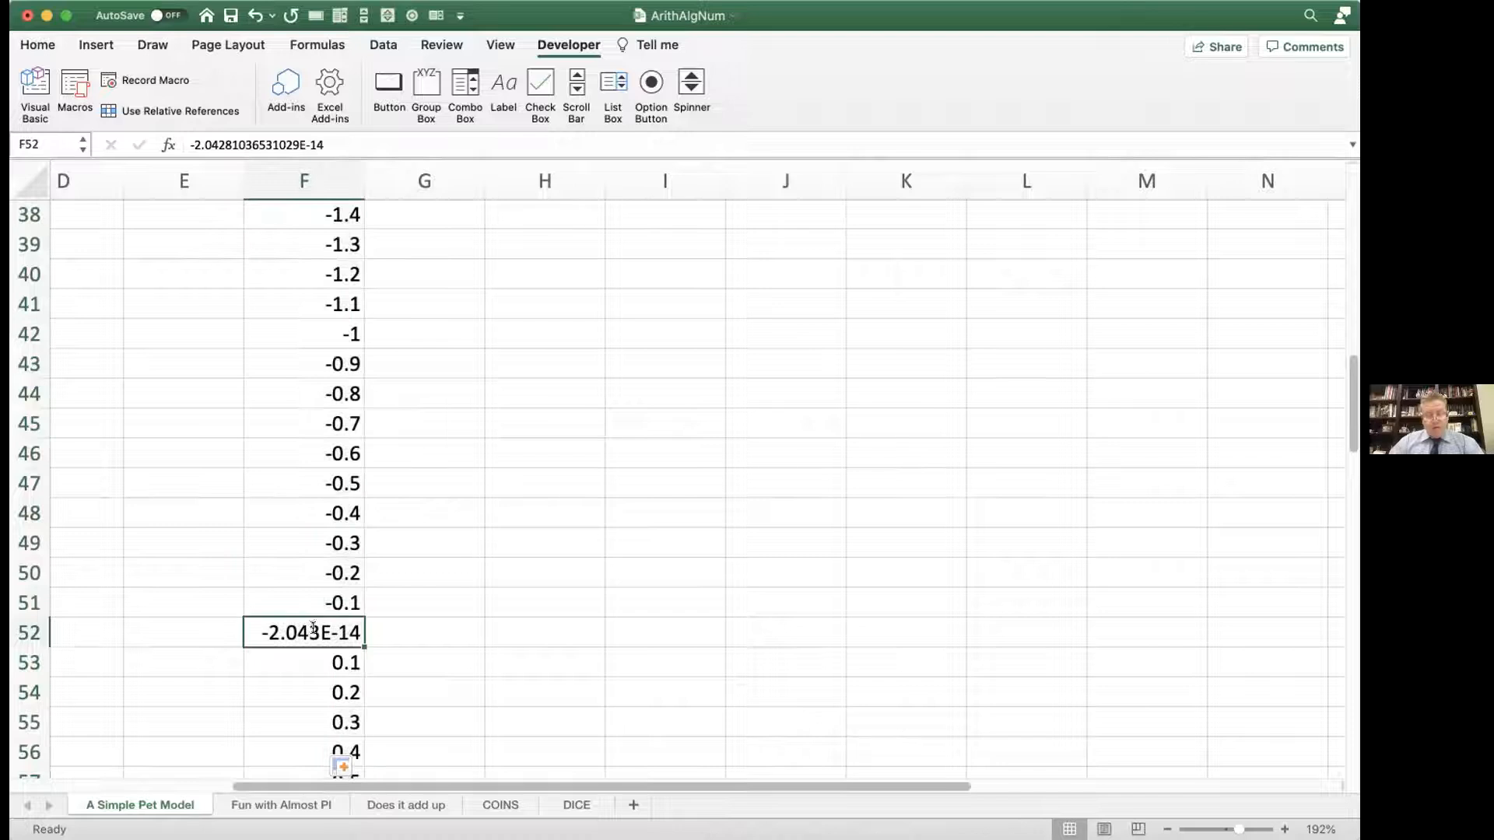
pyautogui.write('0')
pyautogui.press('Return')
# Step: Enter the linear formula =m*@x +b in cell G2 under the y heading, using the defined names
pyautogui.scroll(15, 311, 625)
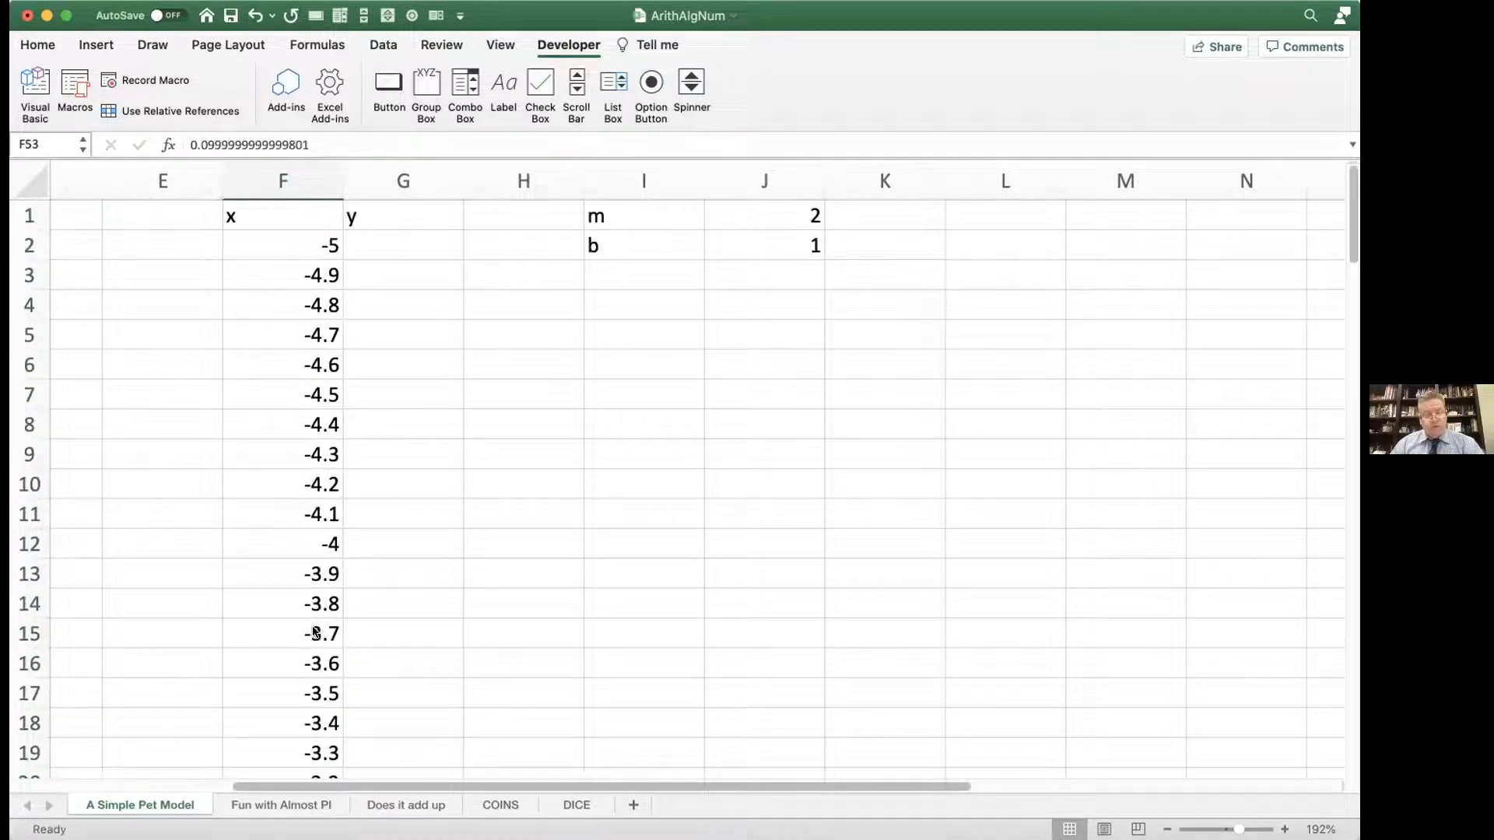
pyautogui.click(364, 243)
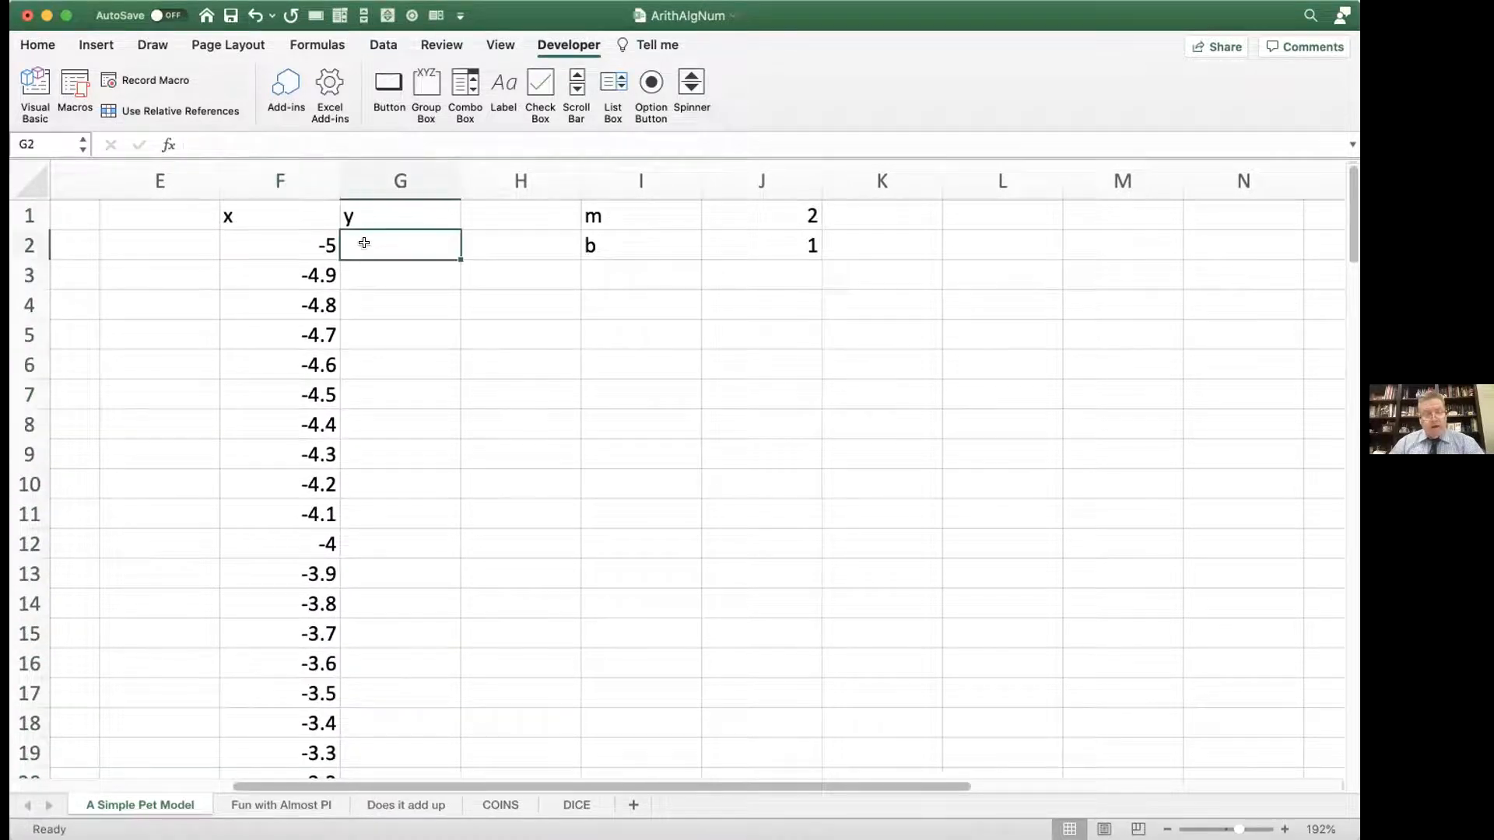
pyautogui.write('=')
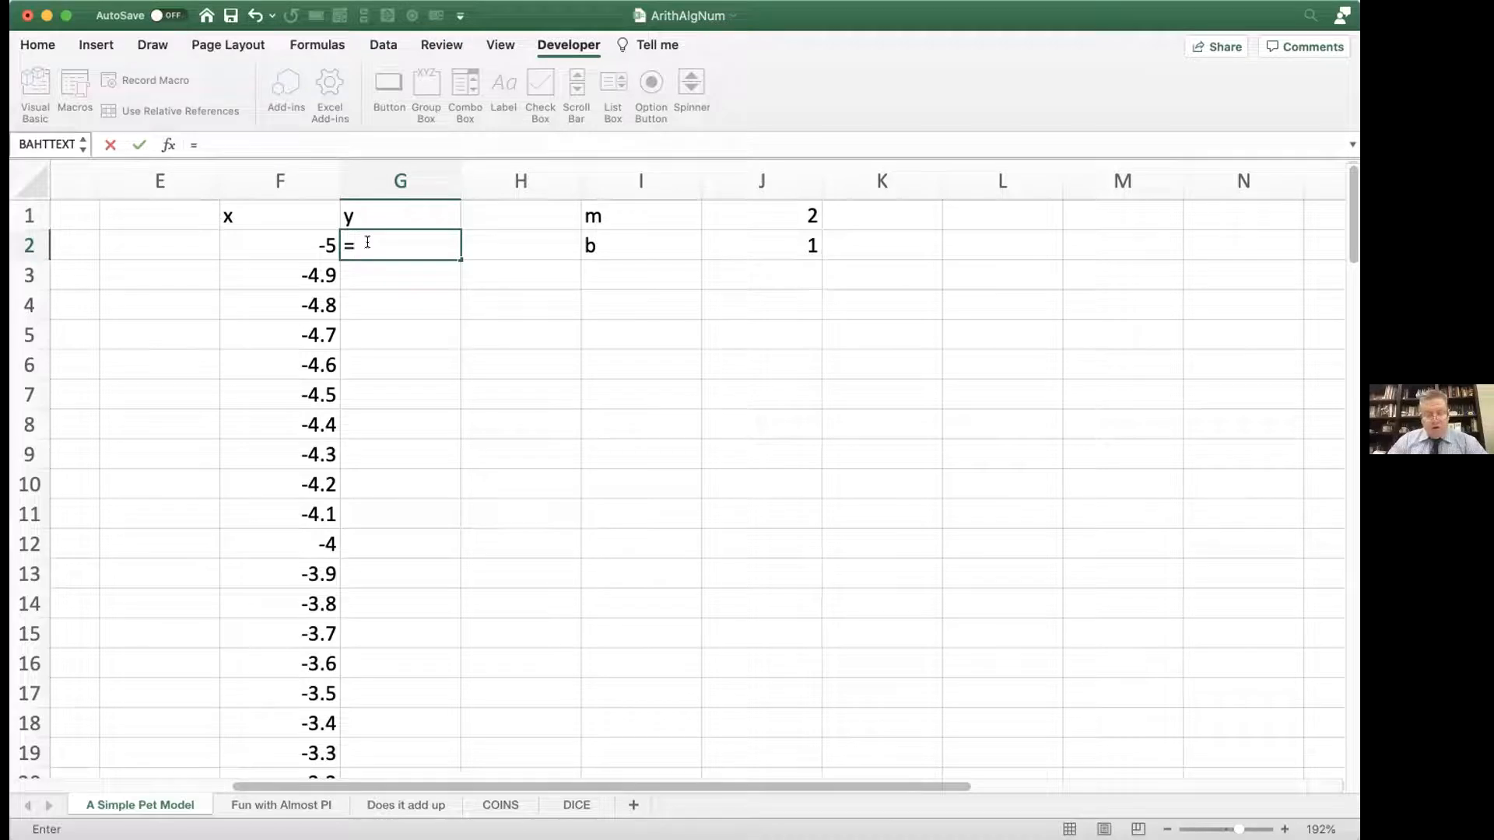
pyautogui.write('x')
pyautogui.press('BackSpace')
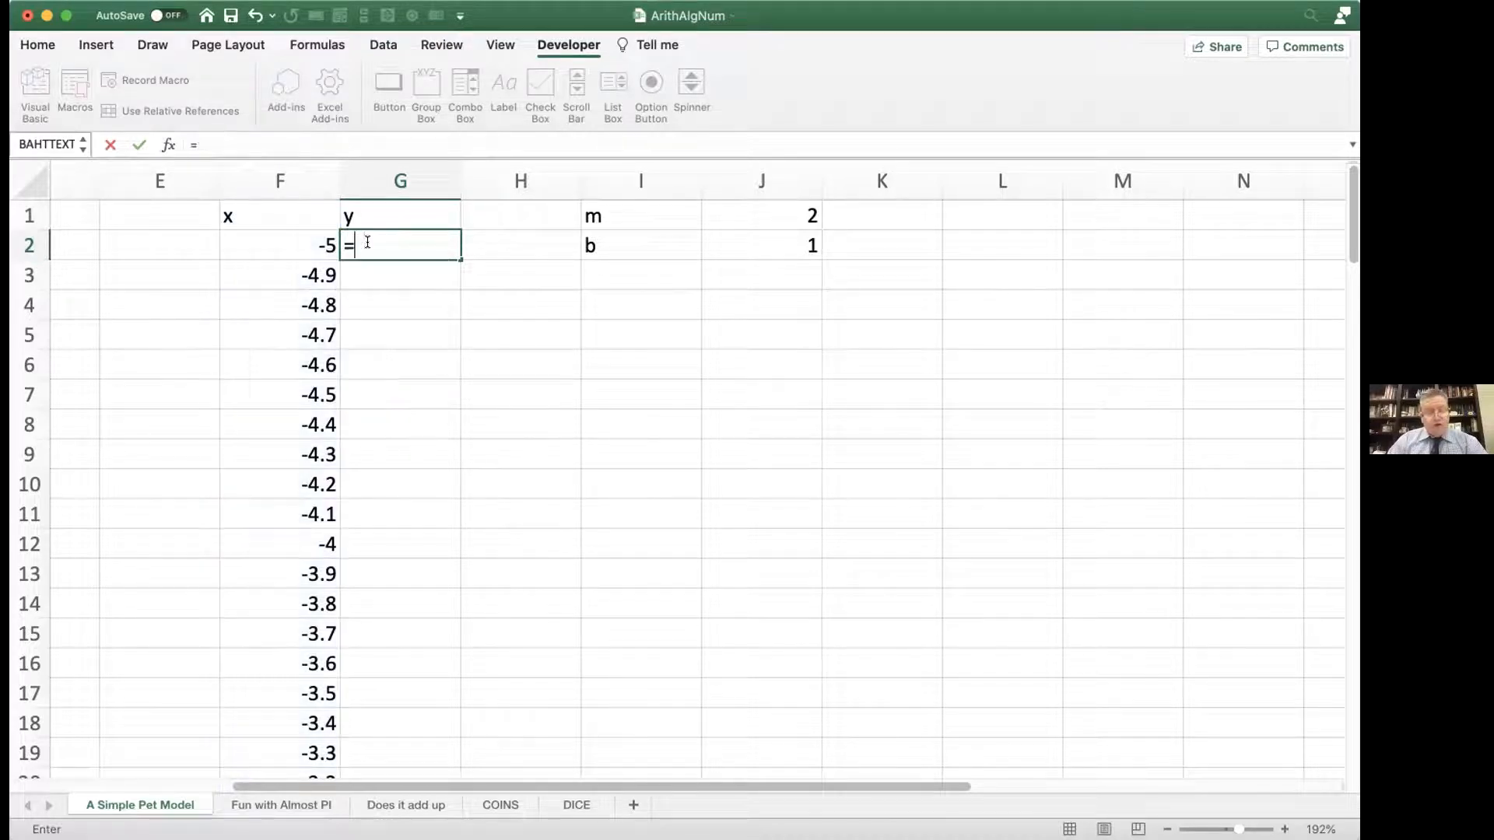
pyautogui.write('m')
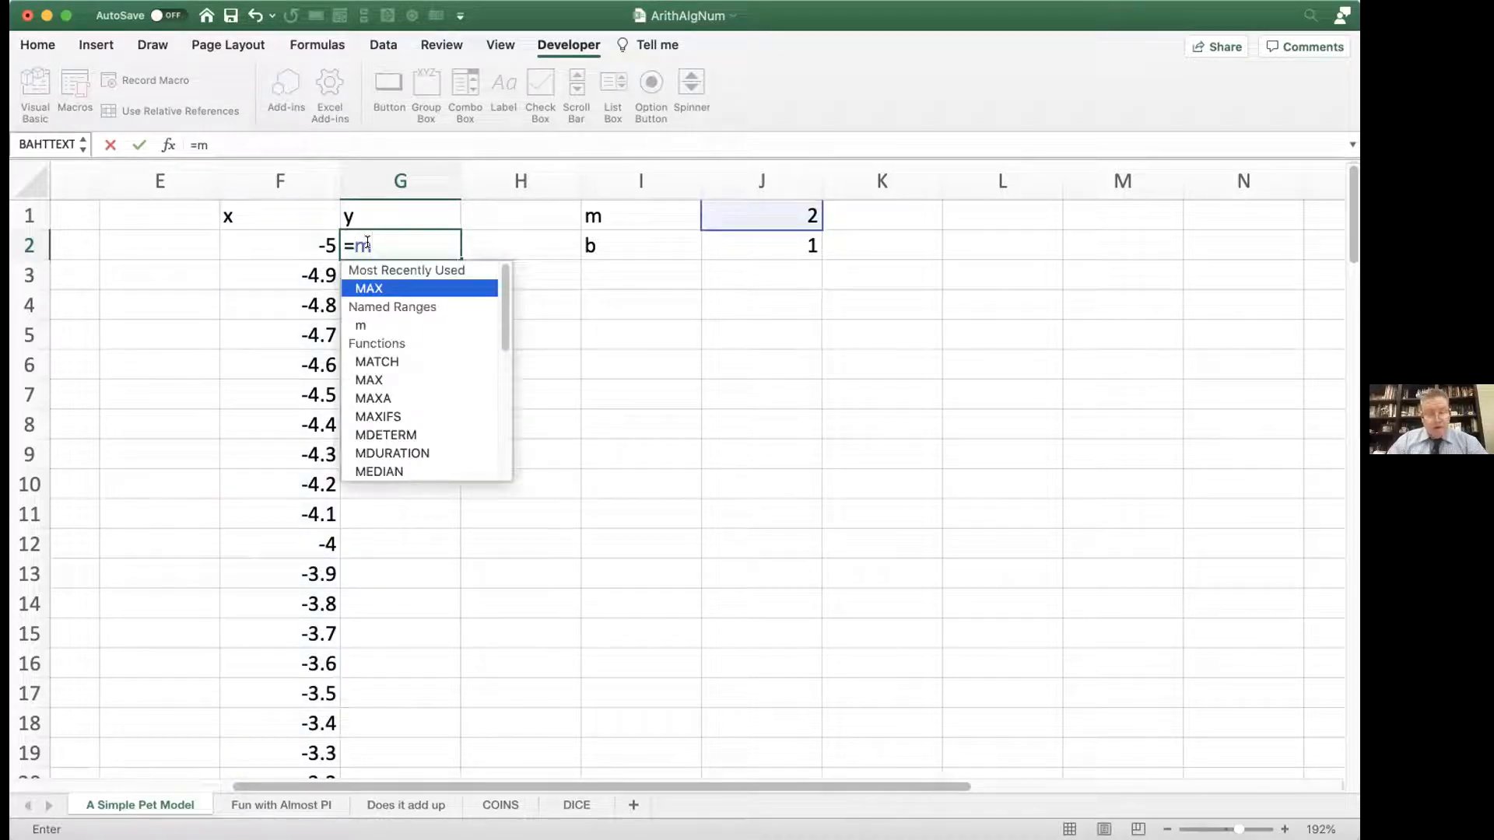
pyautogui.write('*')
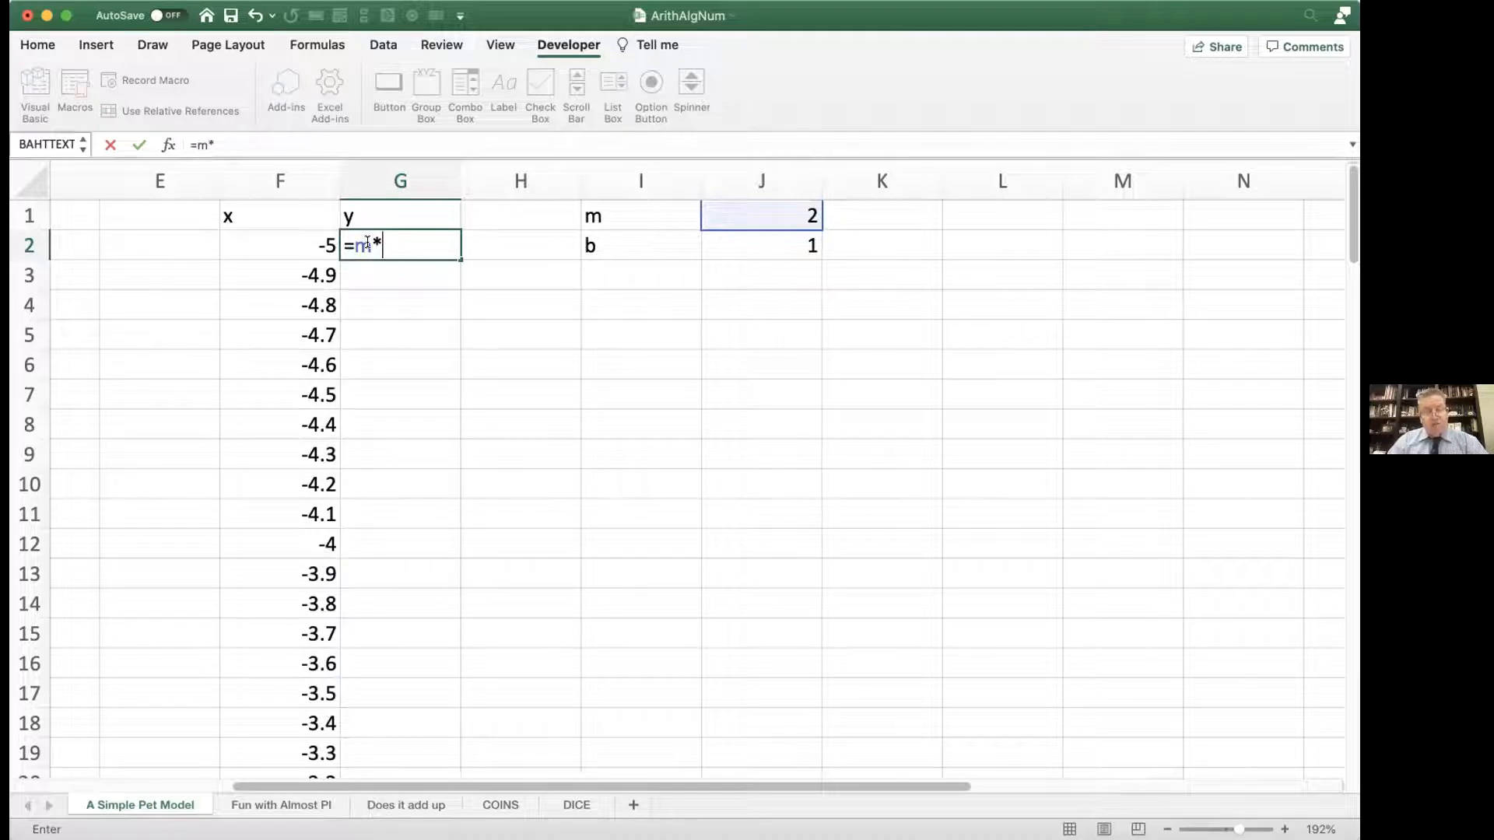
pyautogui.write('@')
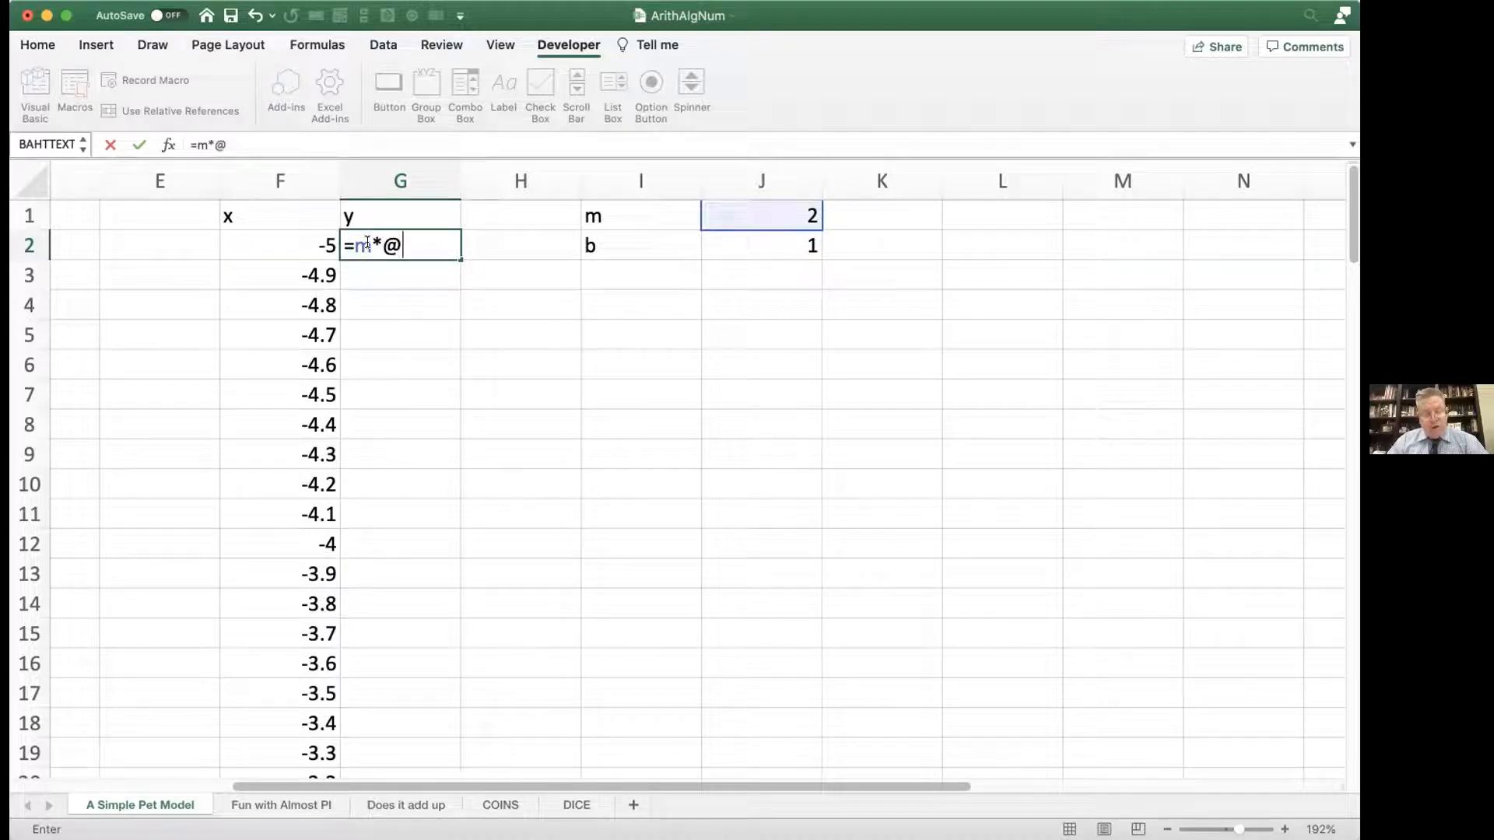
pyautogui.write('x')
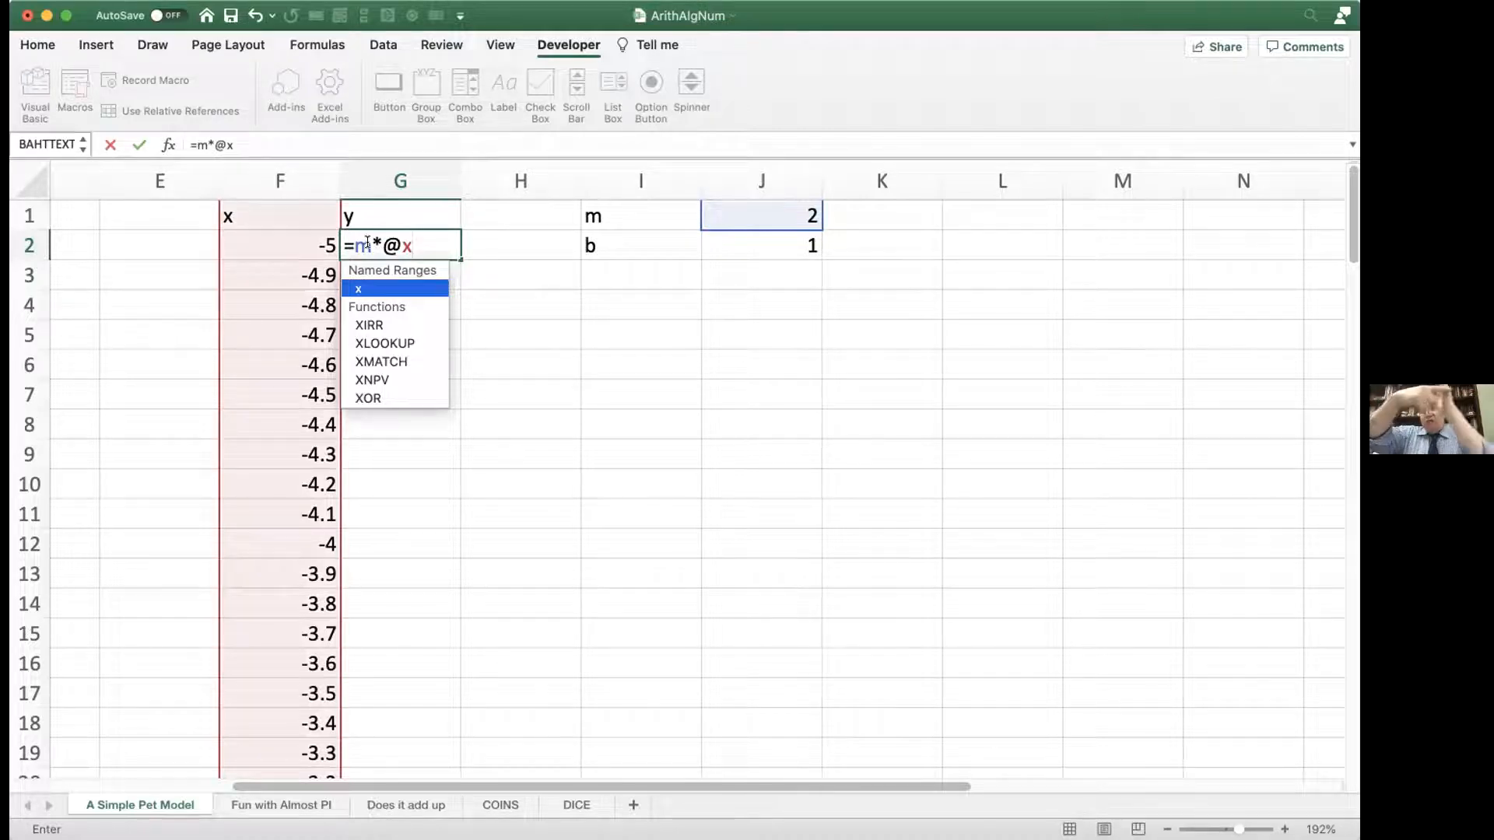
pyautogui.write('+')
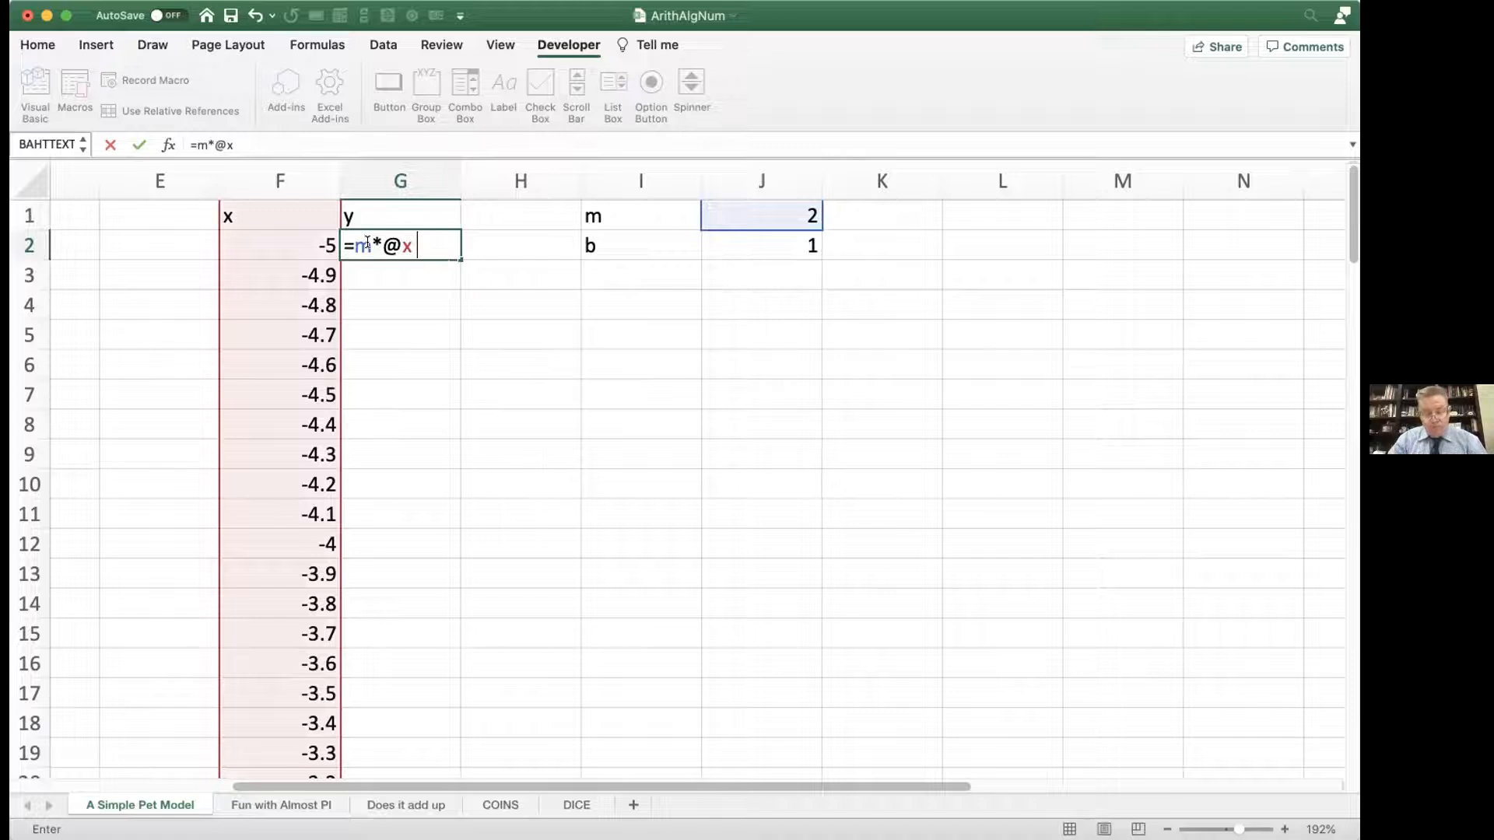
pyautogui.write('b')
pyautogui.press('Return')
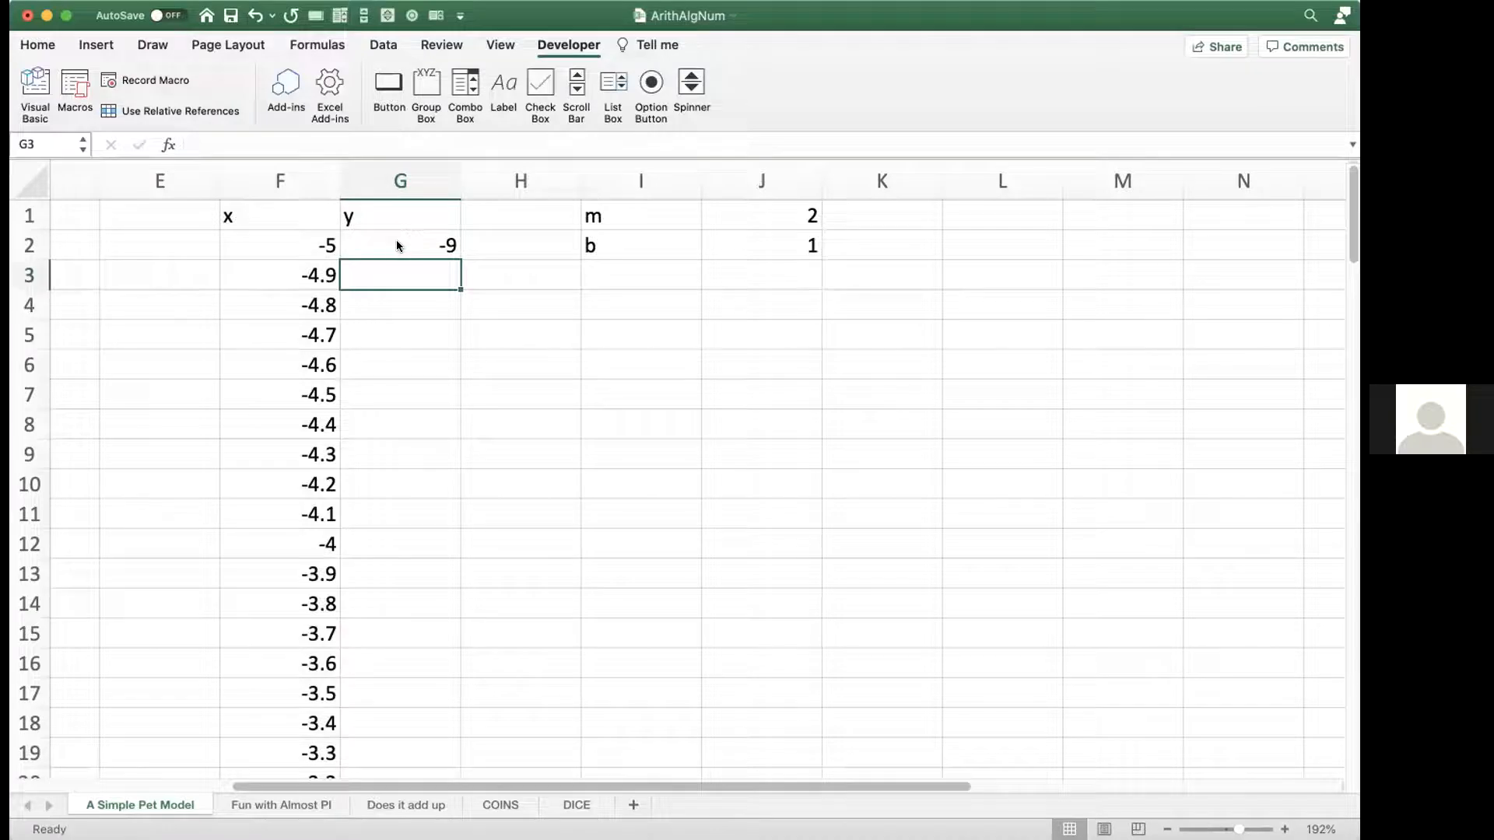
# Step: Examine the name assigned to column F and the named references and @ operator in G2's formula
pyautogui.click(287, 181)
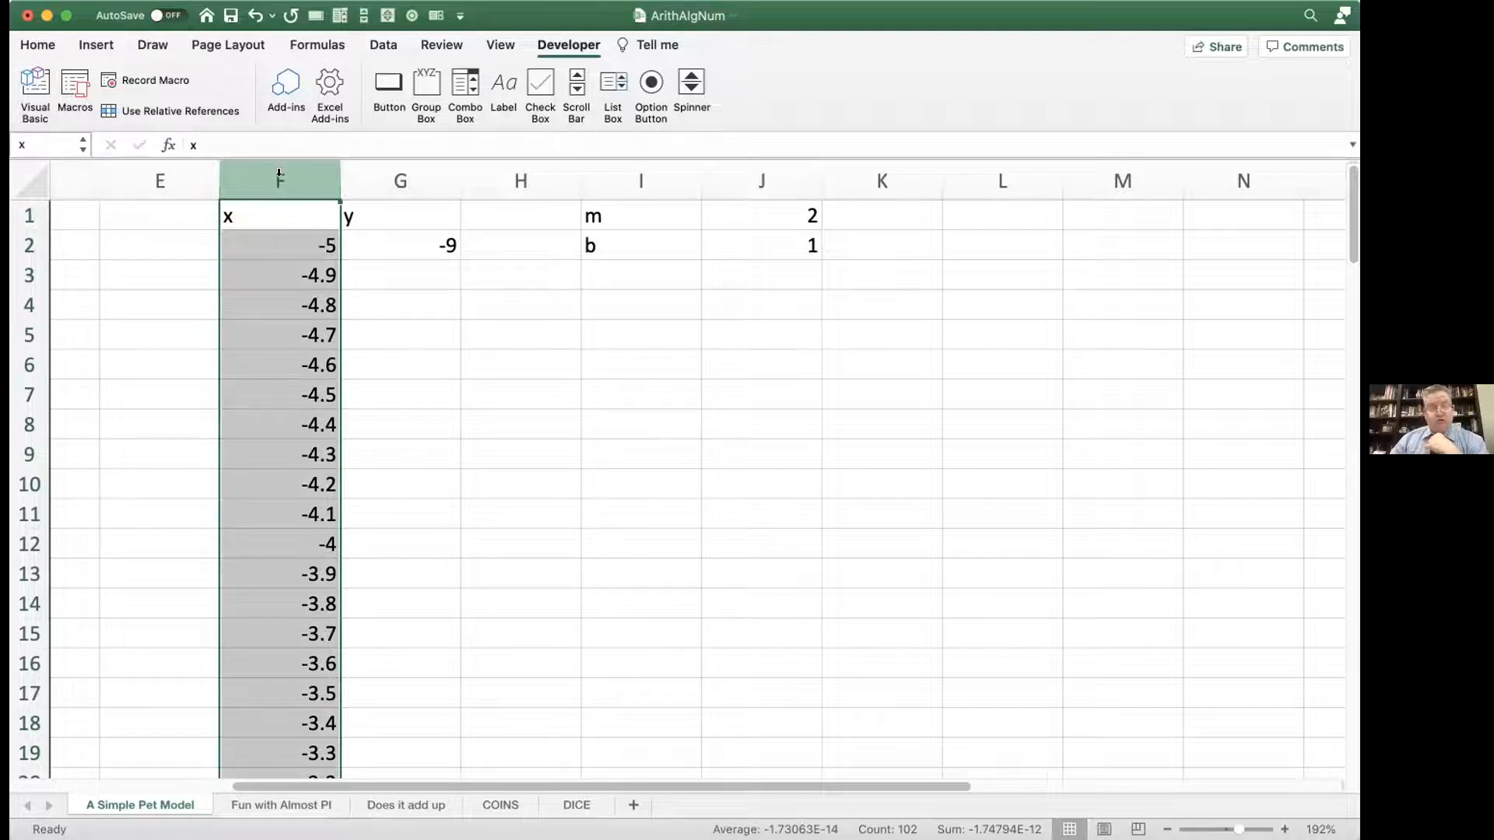
pyautogui.click(63, 140)
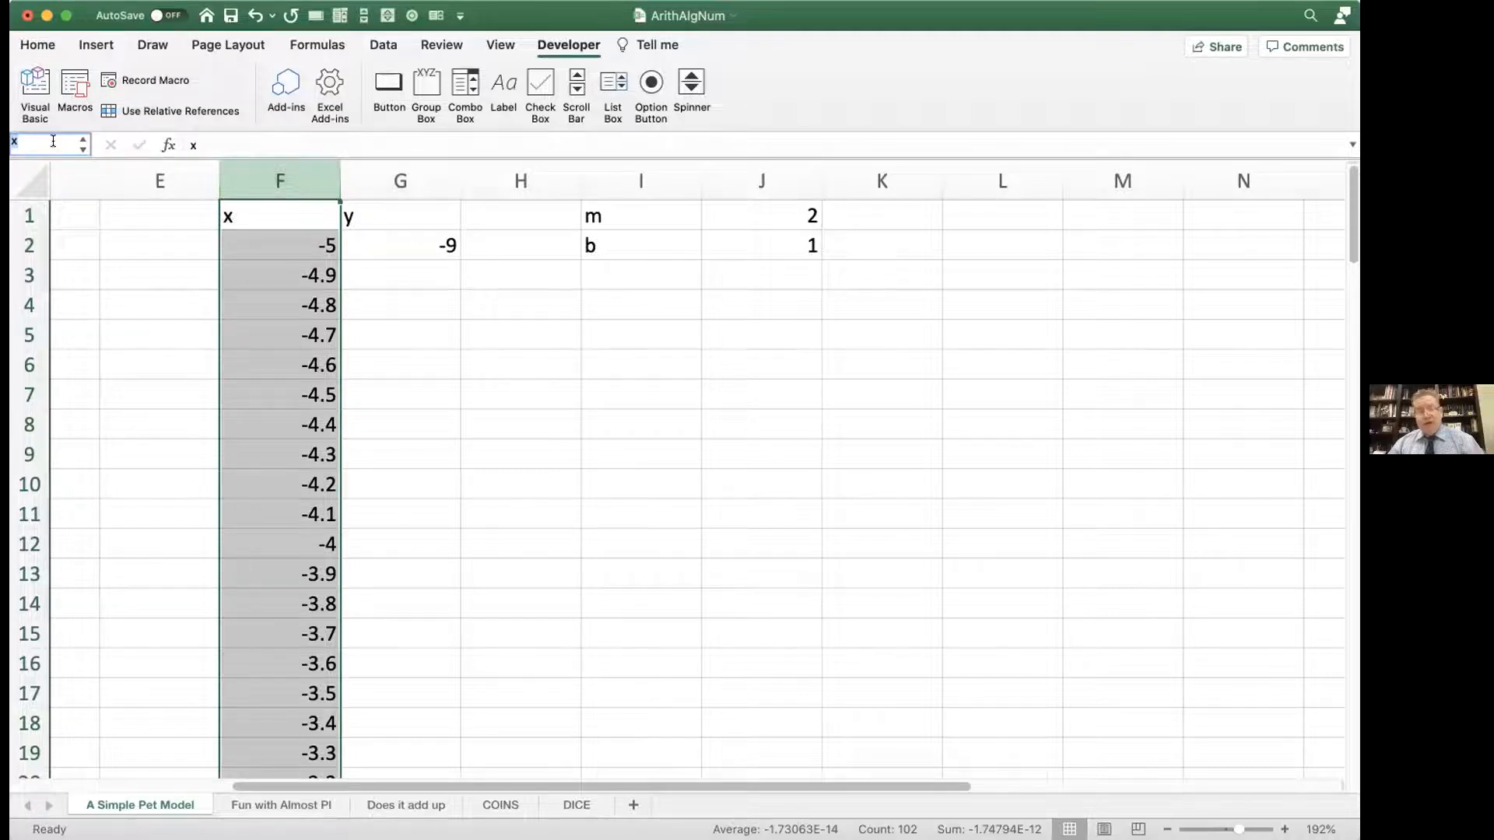
pyautogui.press('Return')
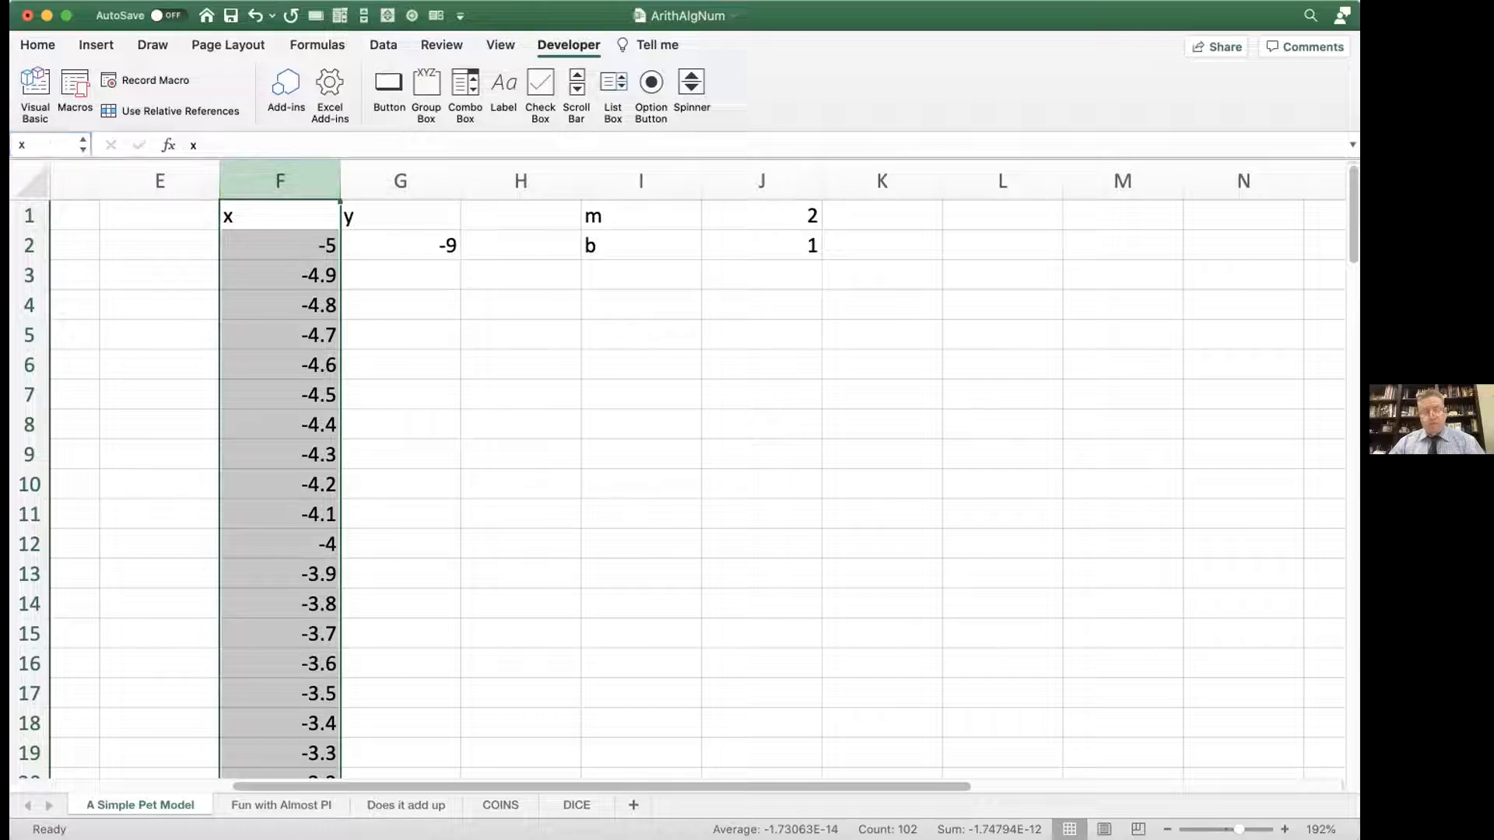
pyautogui.click(408, 243)
pyautogui.doubleClick(408, 243)
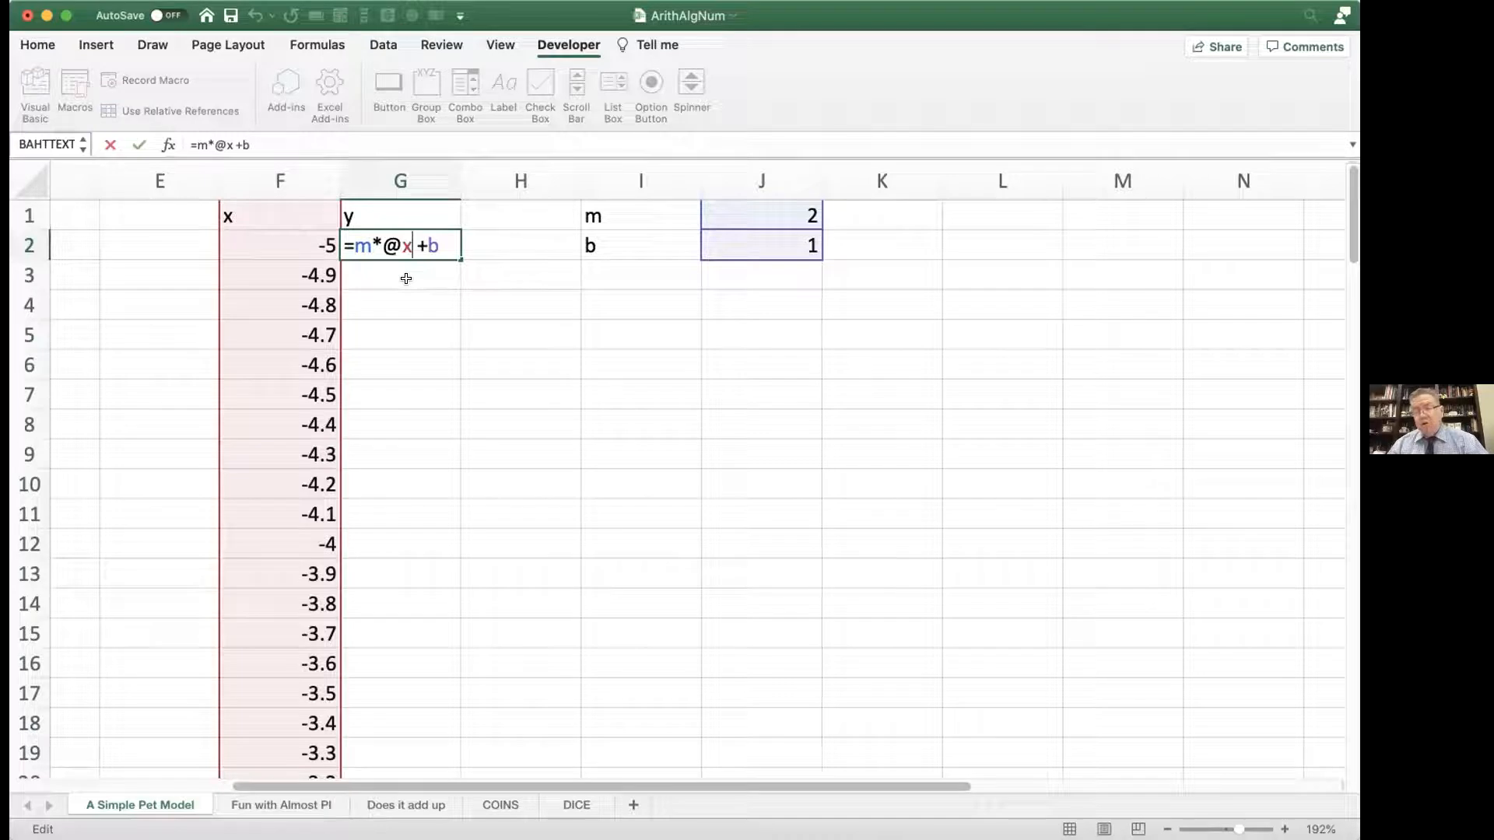
pyautogui.doubleClick(387, 243)
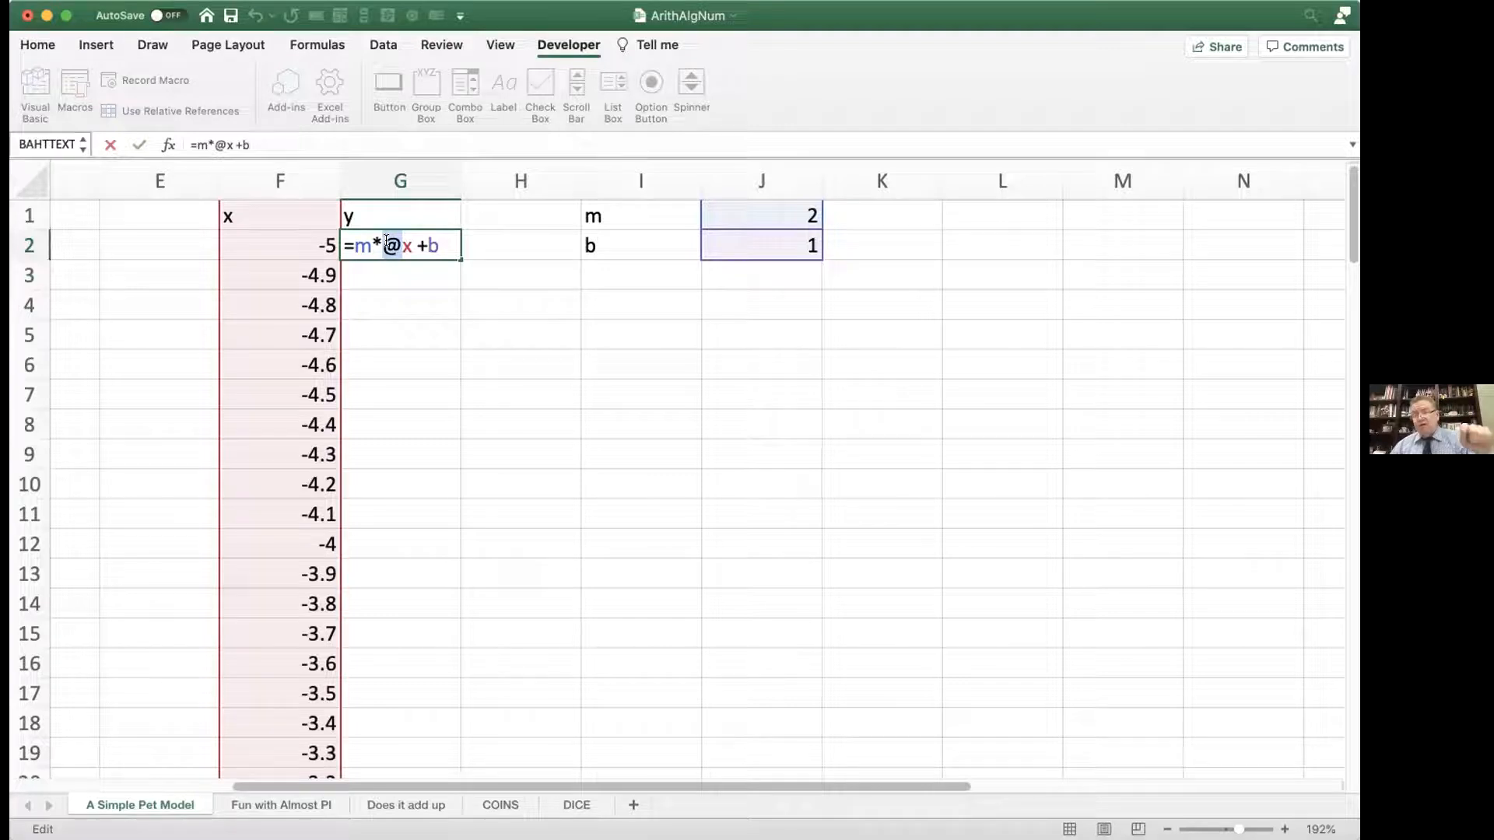
pyautogui.click(387, 242)
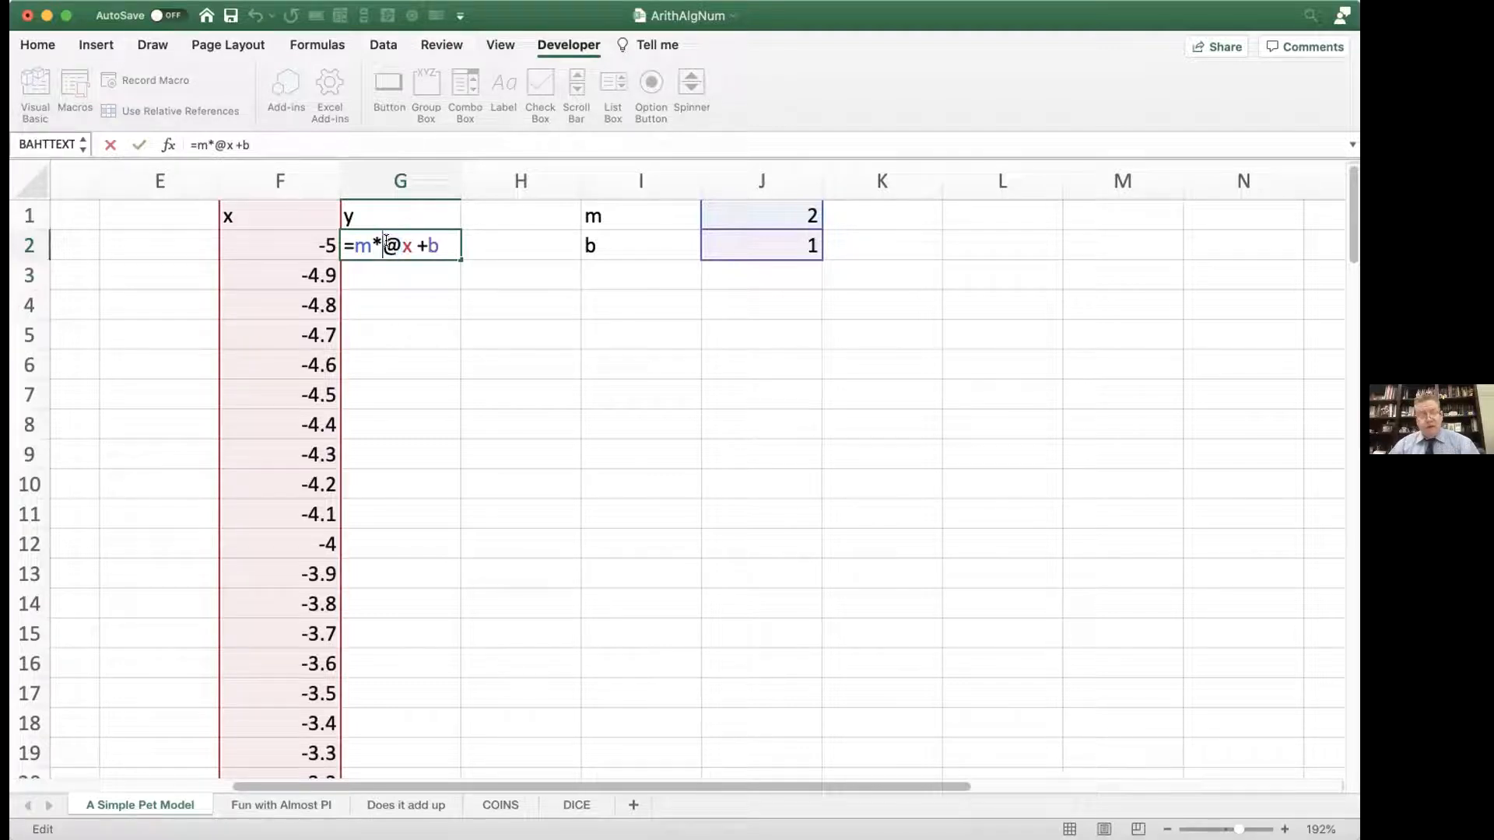
pyautogui.press('Return')
# Step: Fill the y formula from G2 down column G alongside the whole x series
pyautogui.click(452, 244)
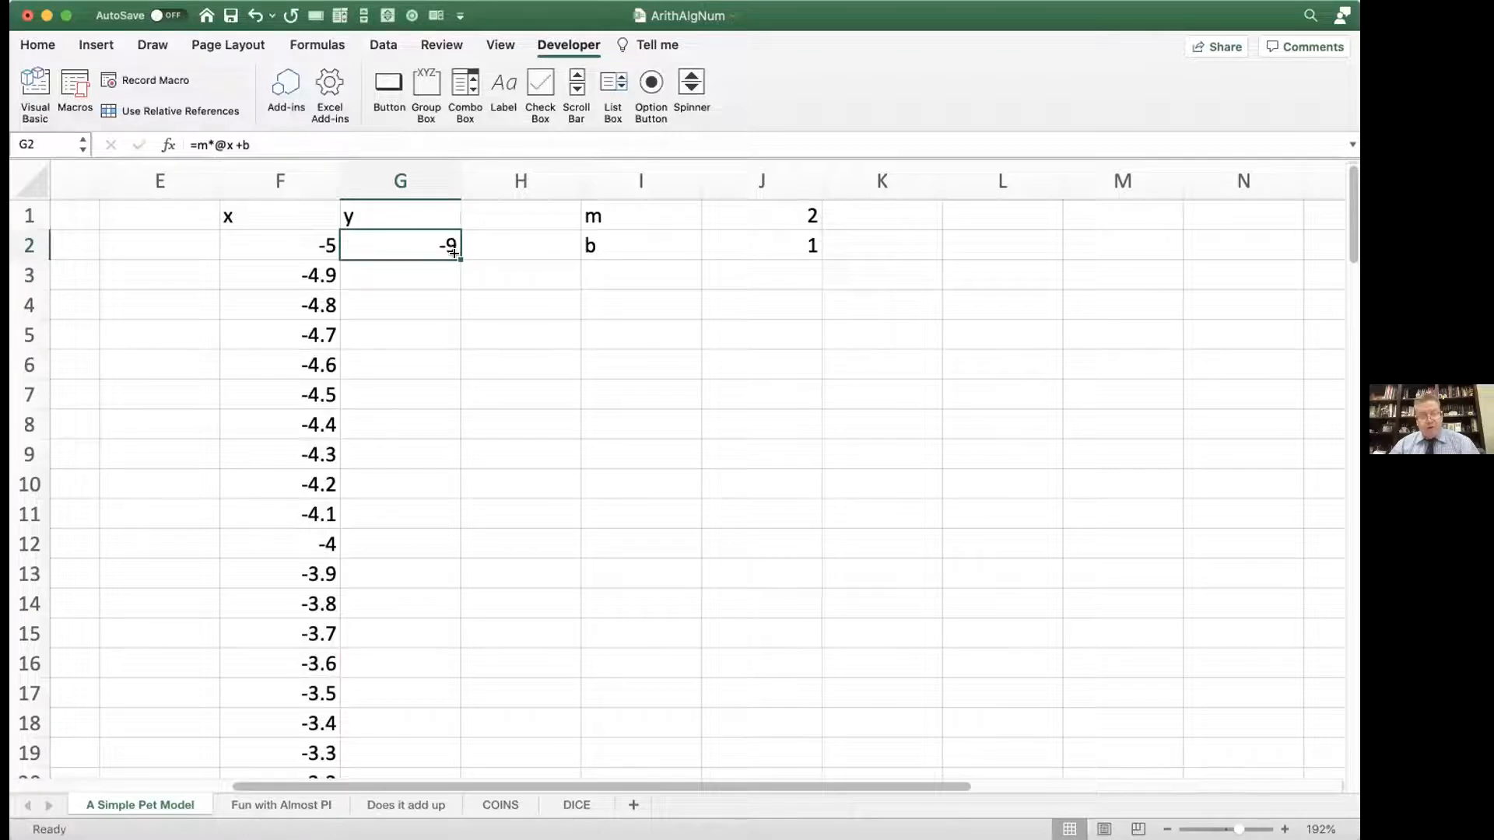
pyautogui.doubleClick(454, 252)
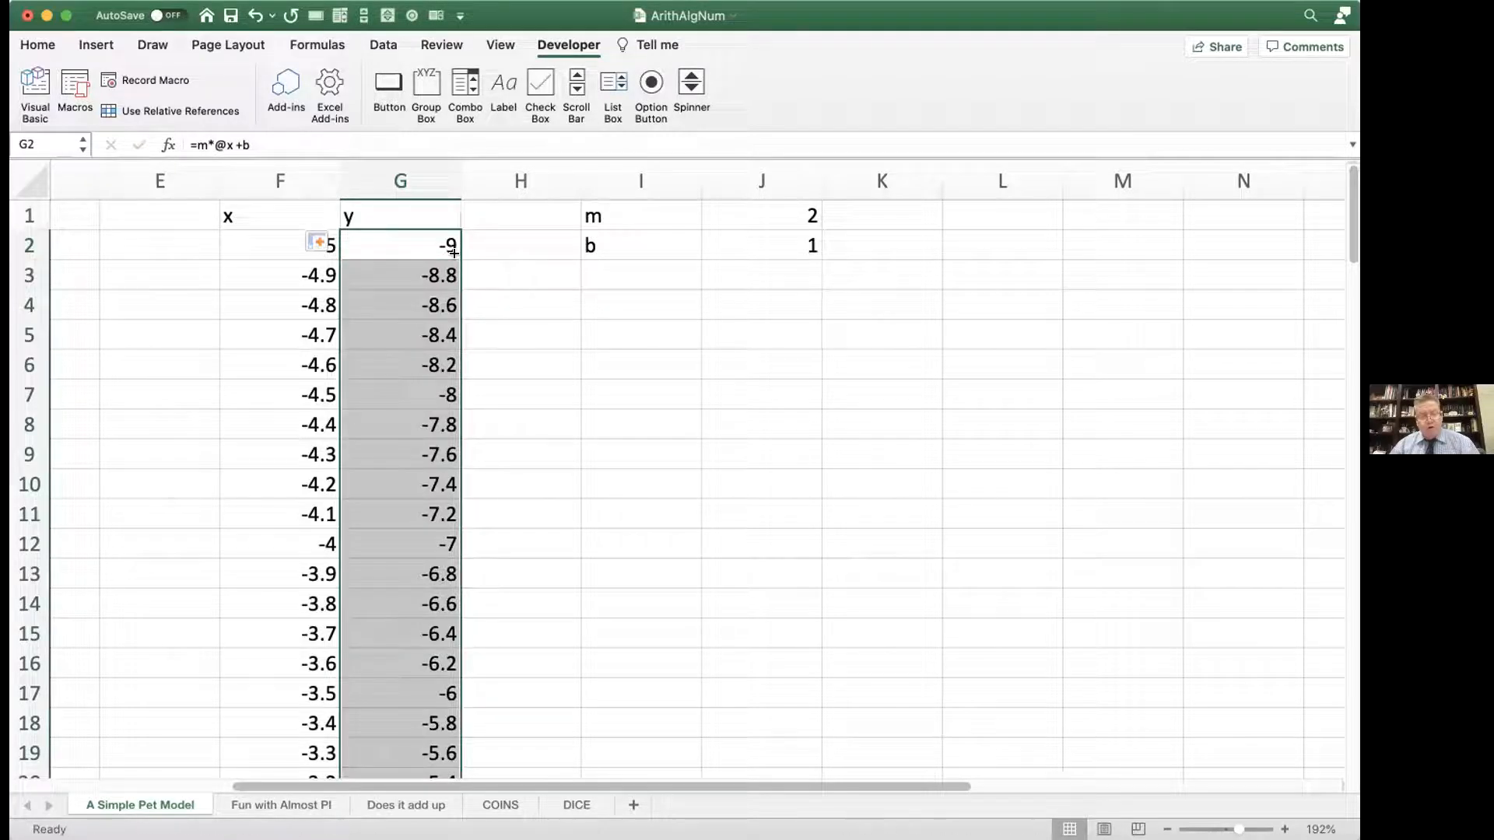
# Step: Inspect the copied y formulas in several cells of column G, such as G11, G14 and G16
pyautogui.doubleClick(381, 512)
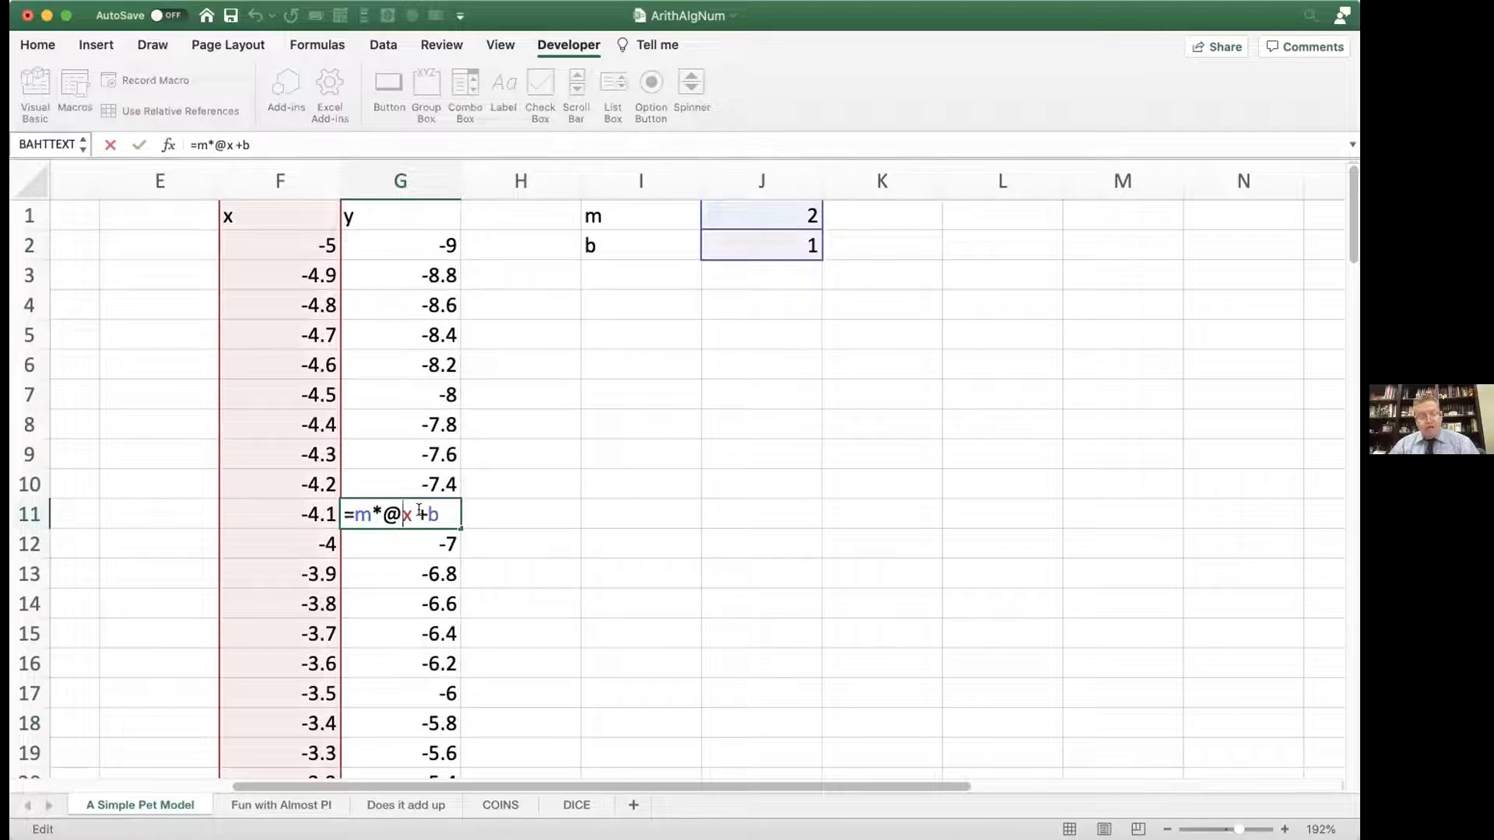
pyautogui.press('Return')
pyautogui.click(397, 597)
pyautogui.doubleClick(397, 598)
pyautogui.press('Return')
pyautogui.click(390, 653)
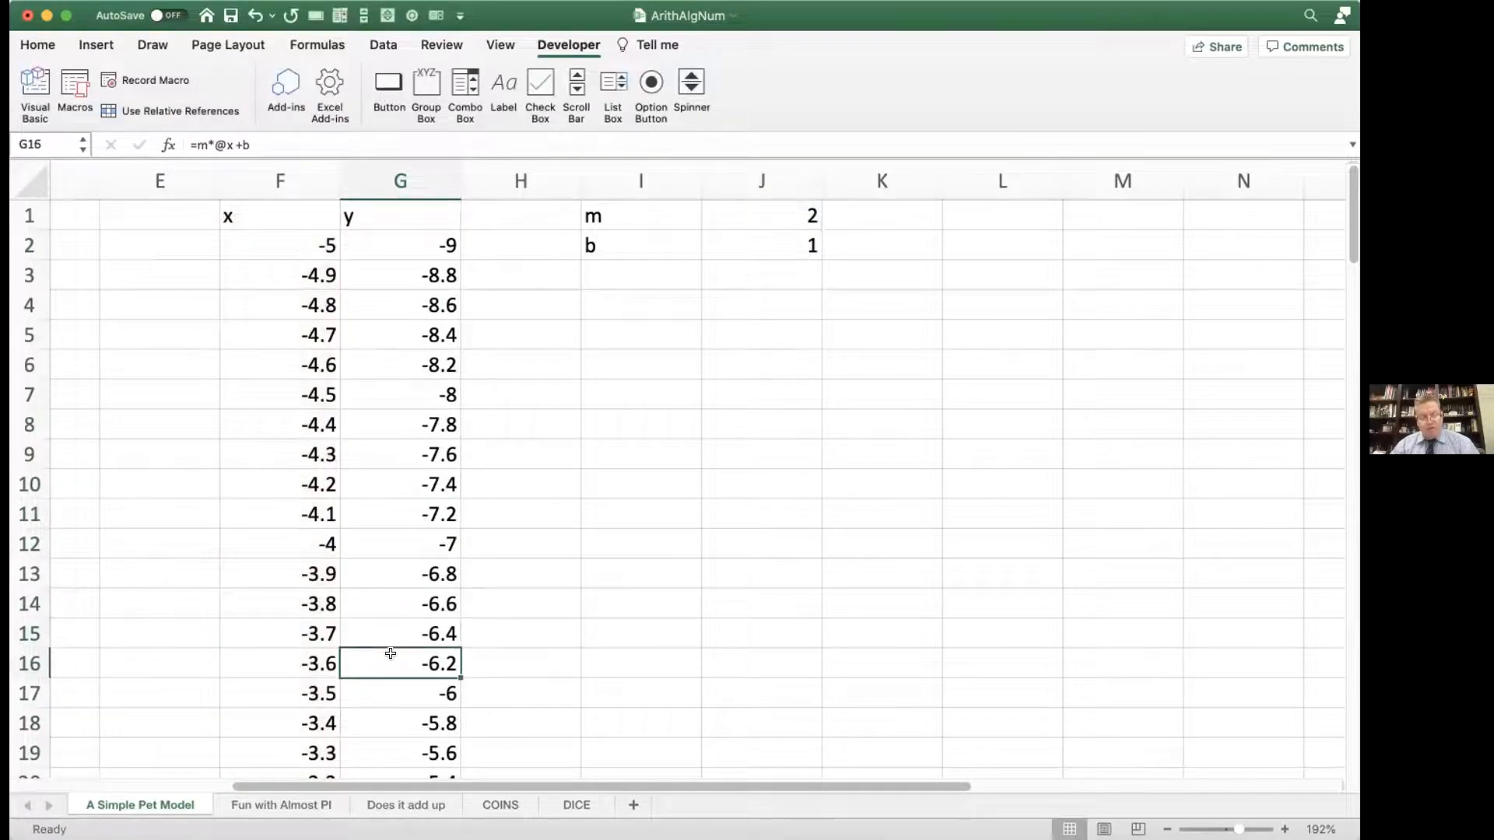
pyautogui.doubleClick(391, 657)
pyautogui.press('Return')
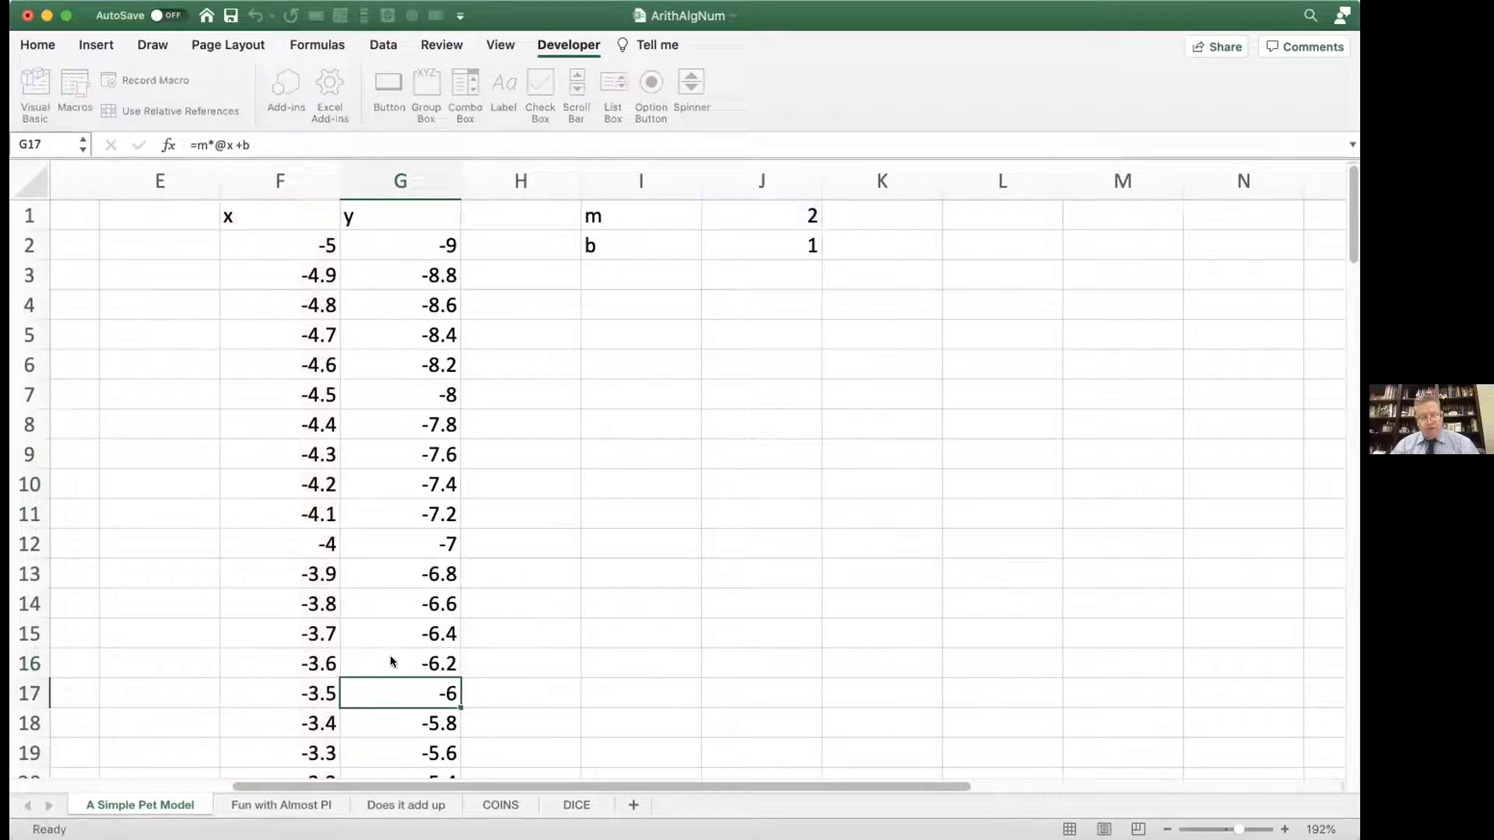
# Step: Enter the cell-reference version of the linear expression, $j$1*f2+$j$2, in cell H2 beside the first y value
pyautogui.hscroll(1, 440, 498)
pyautogui.hscroll(3, 441, 497)
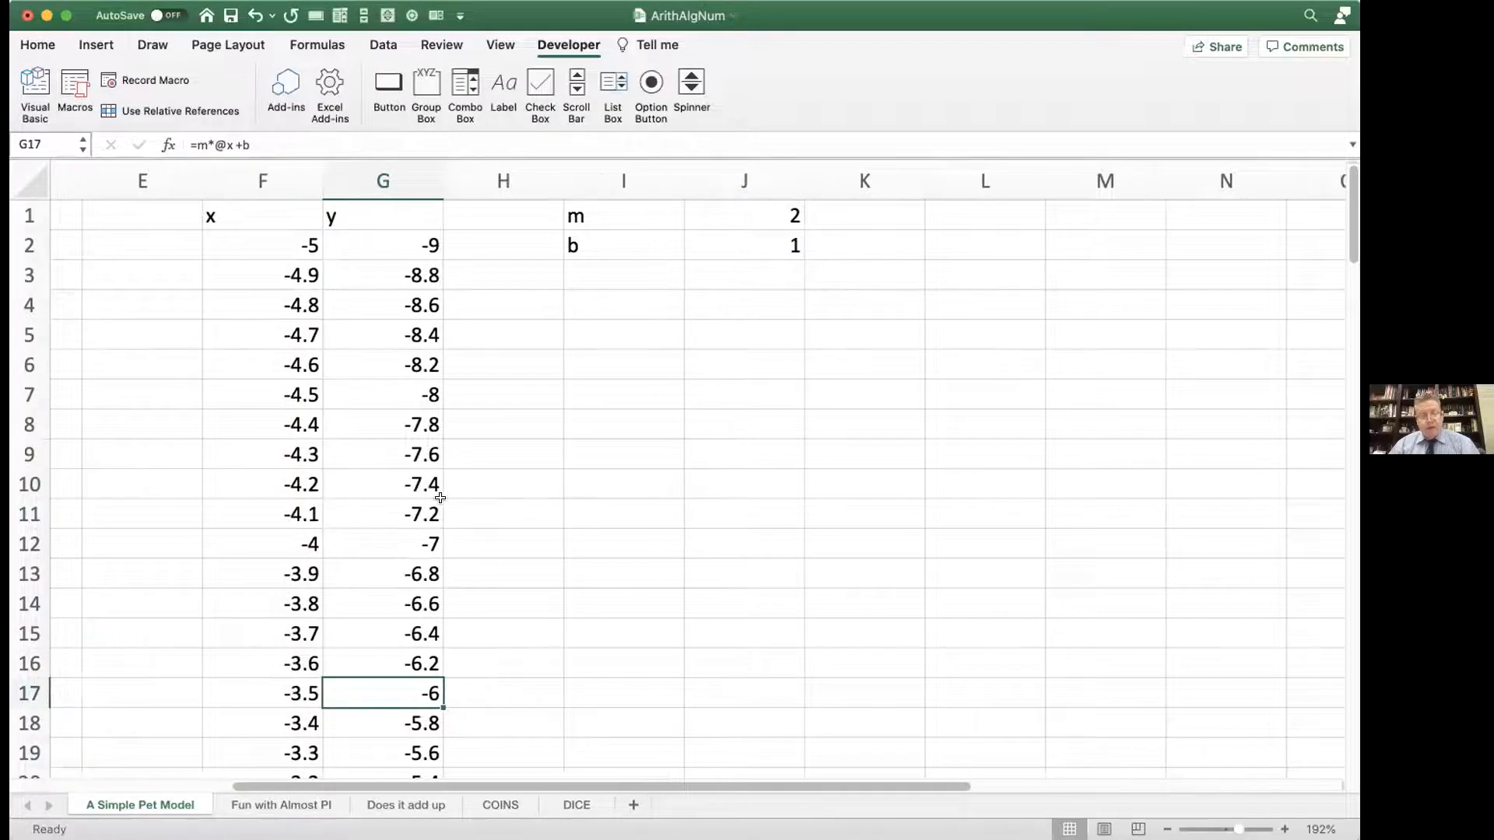
pyautogui.click(472, 233)
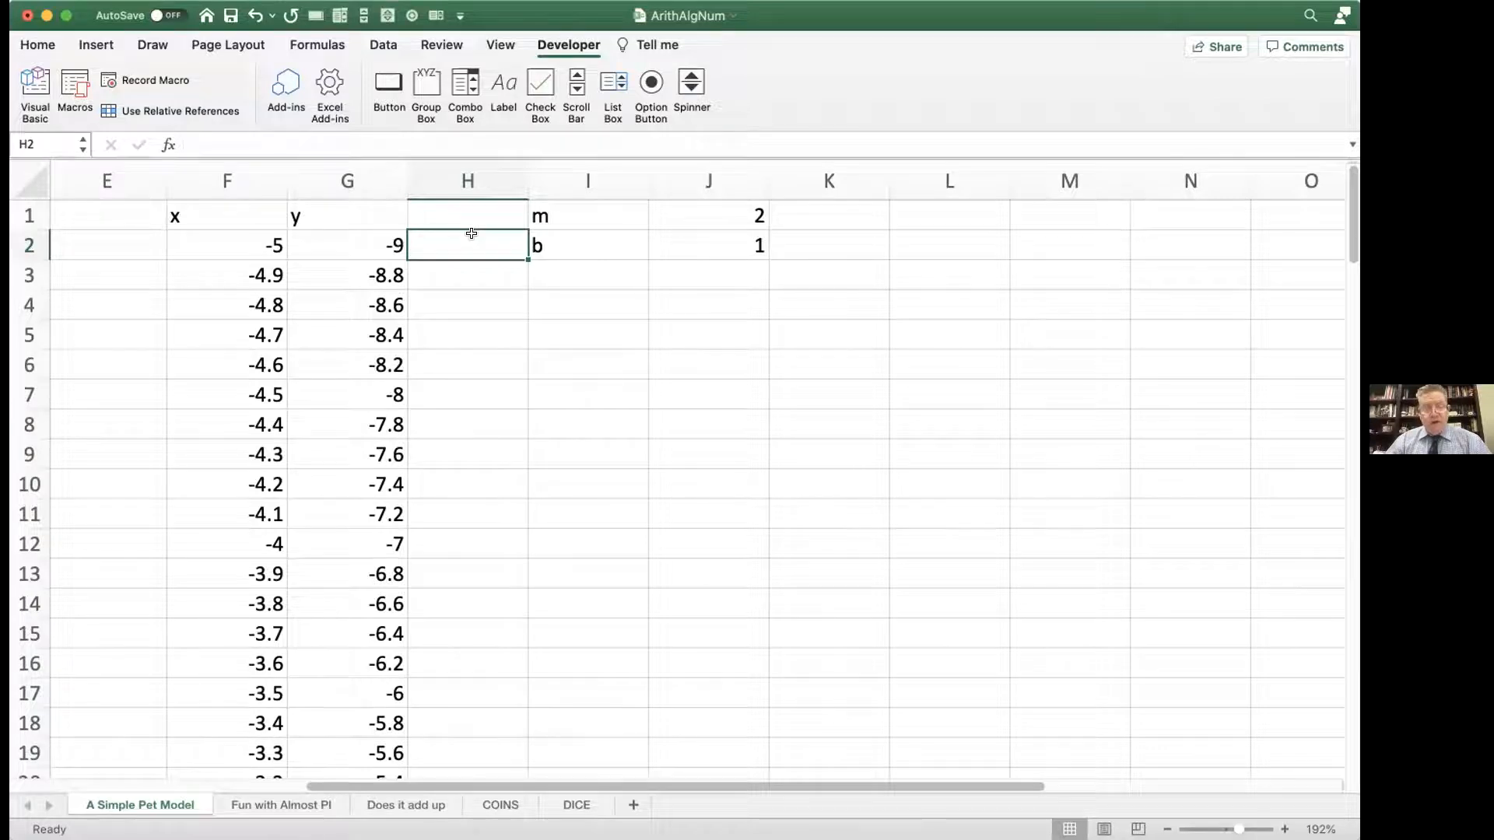
pyautogui.write('$j')
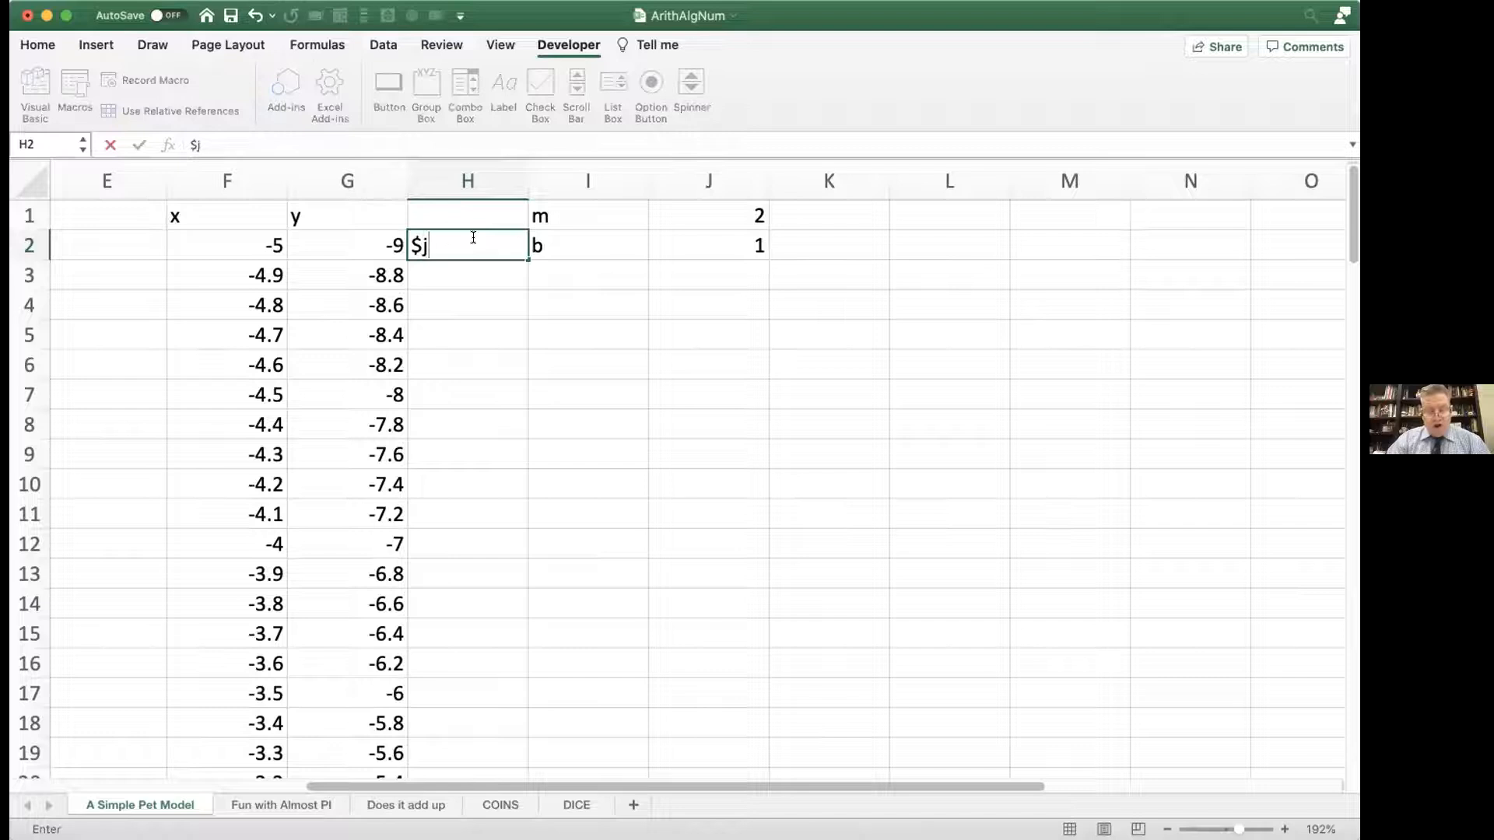
pyautogui.write('$1')
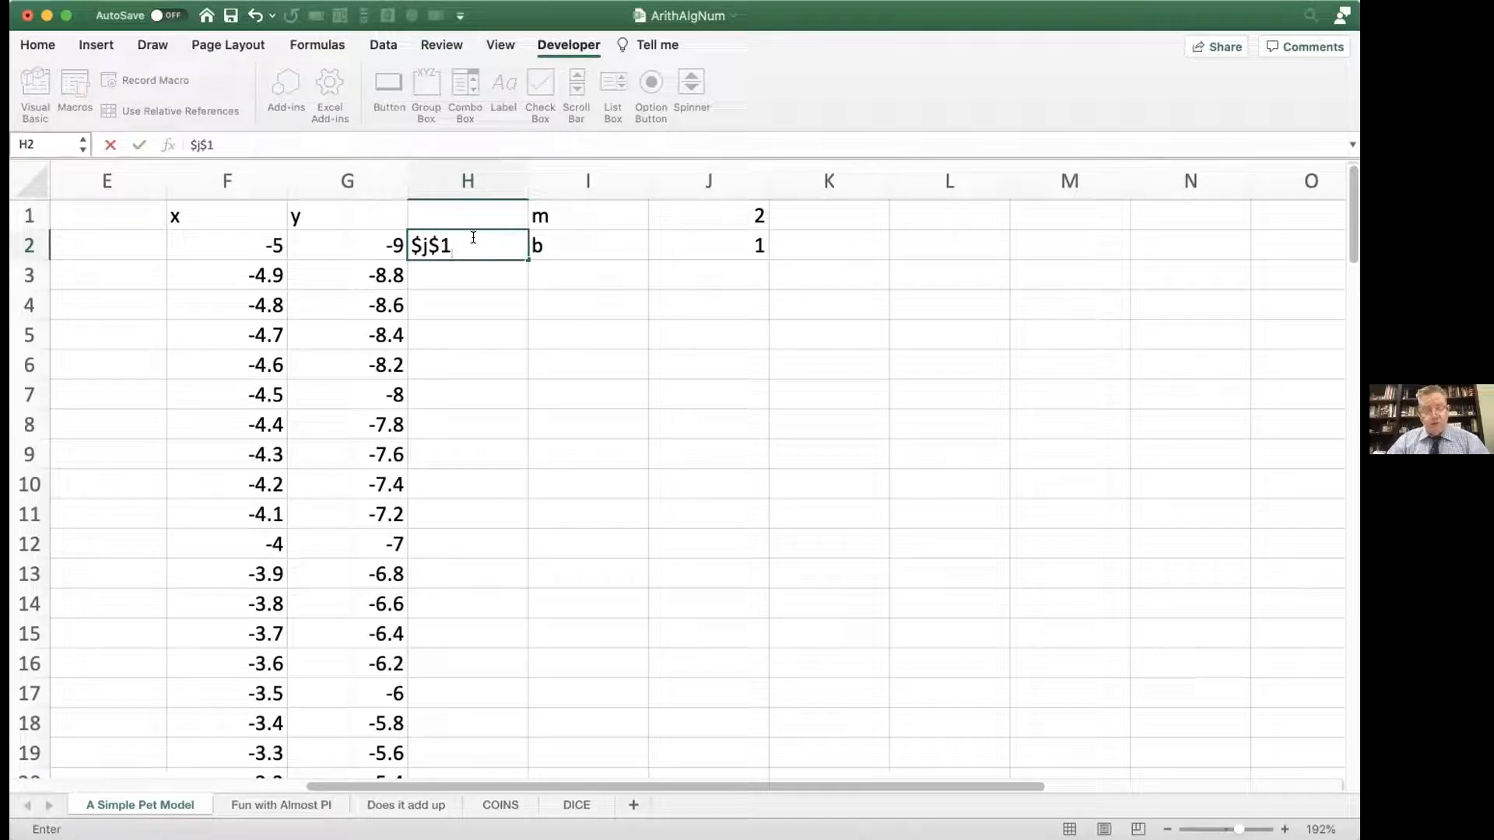
pyautogui.write('*')
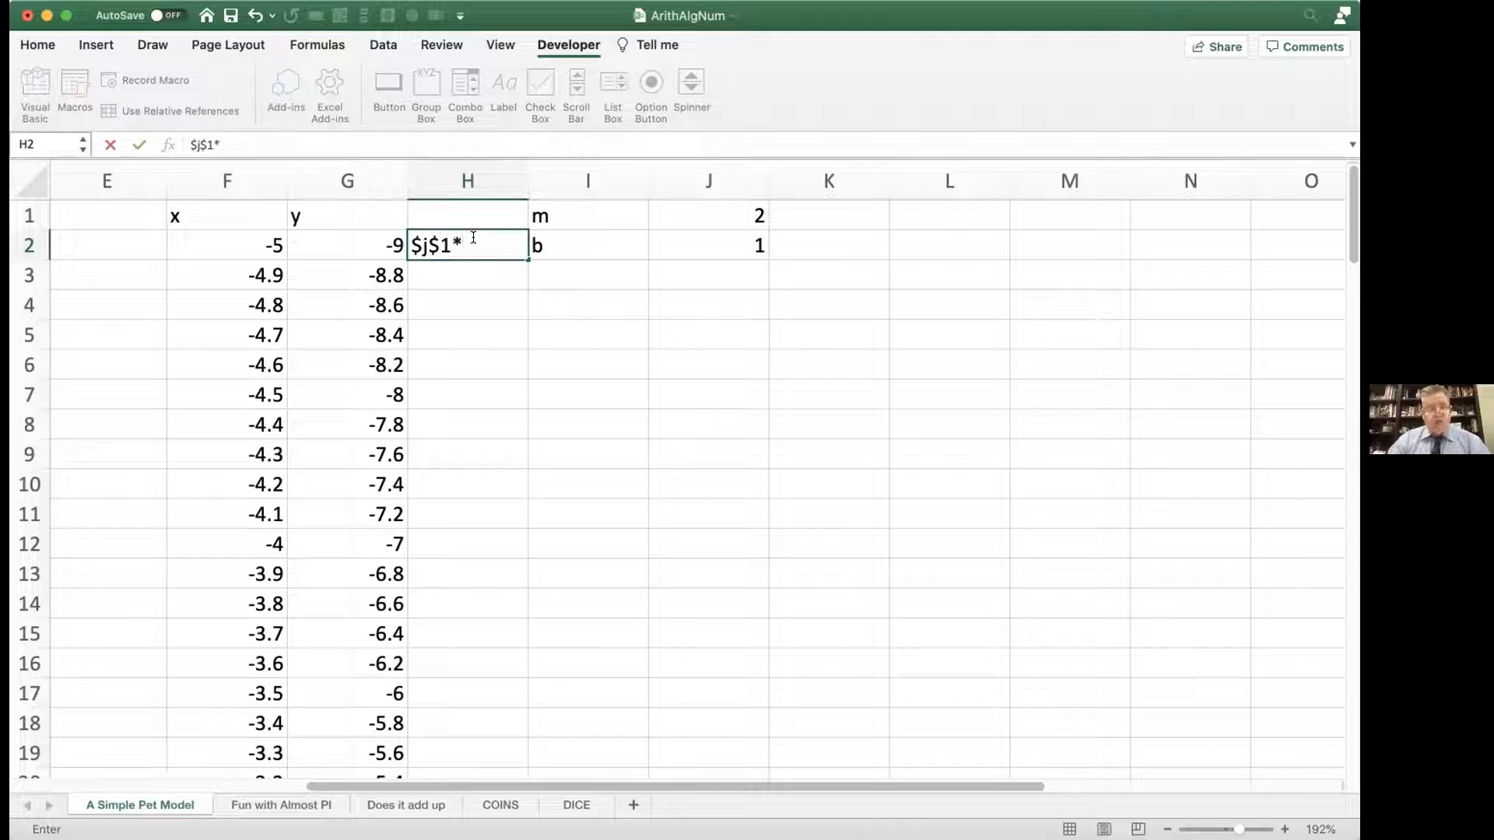
pyautogui.write('f2')
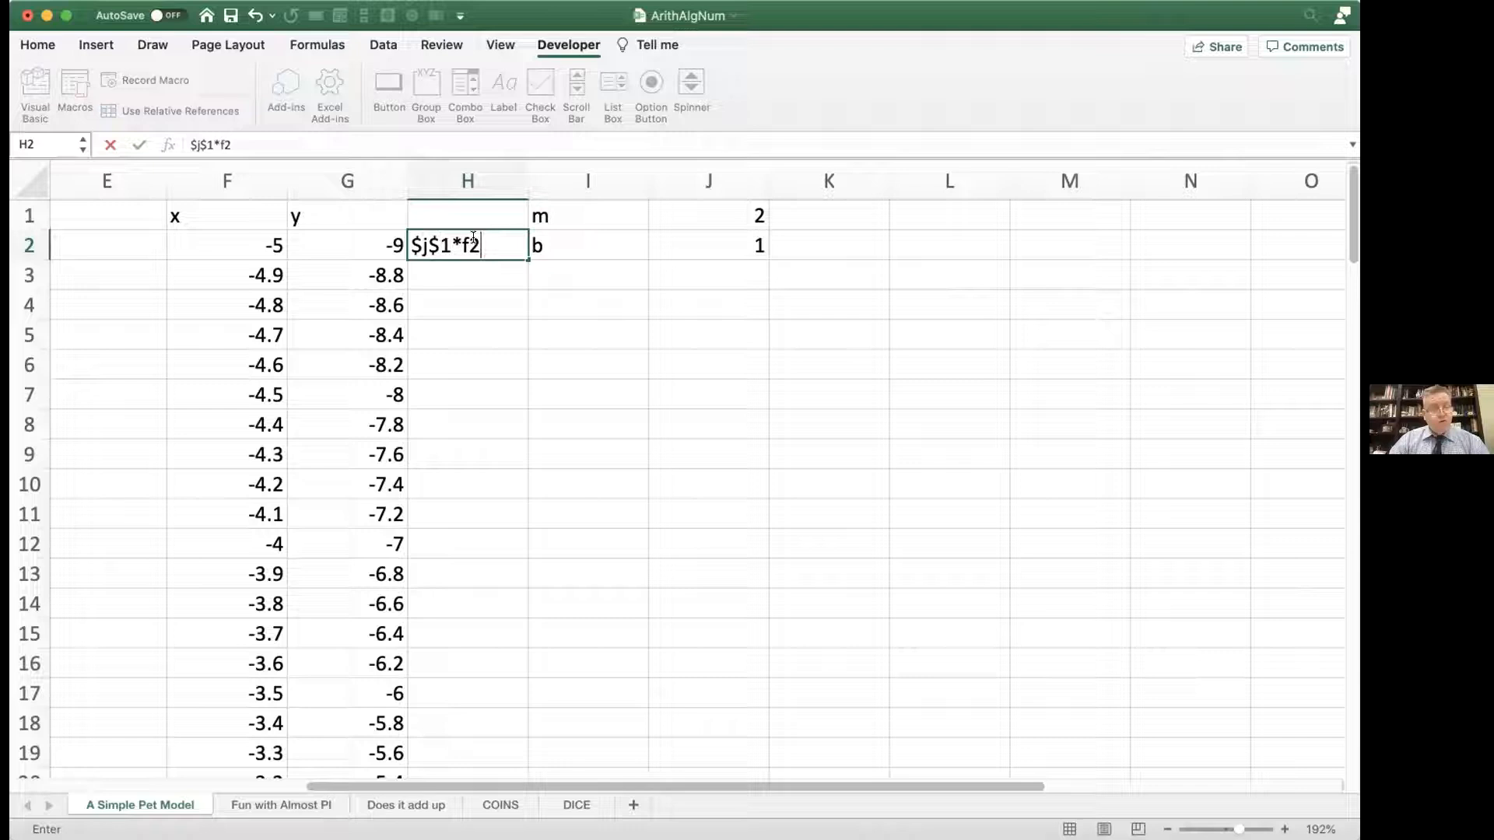
pyautogui.write('+')
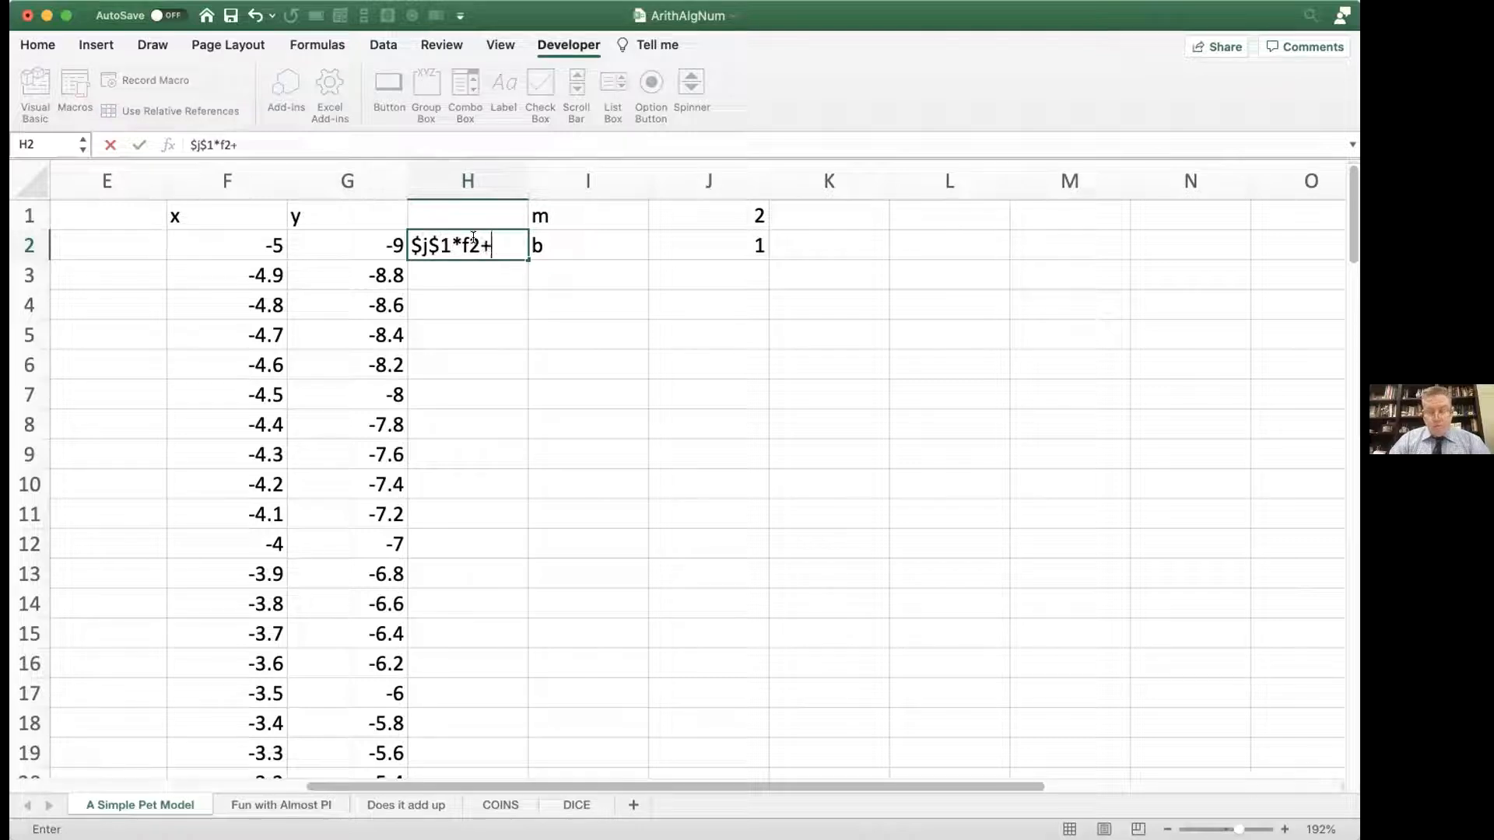
pyautogui.write('$j$2')
pyautogui.press('Return')
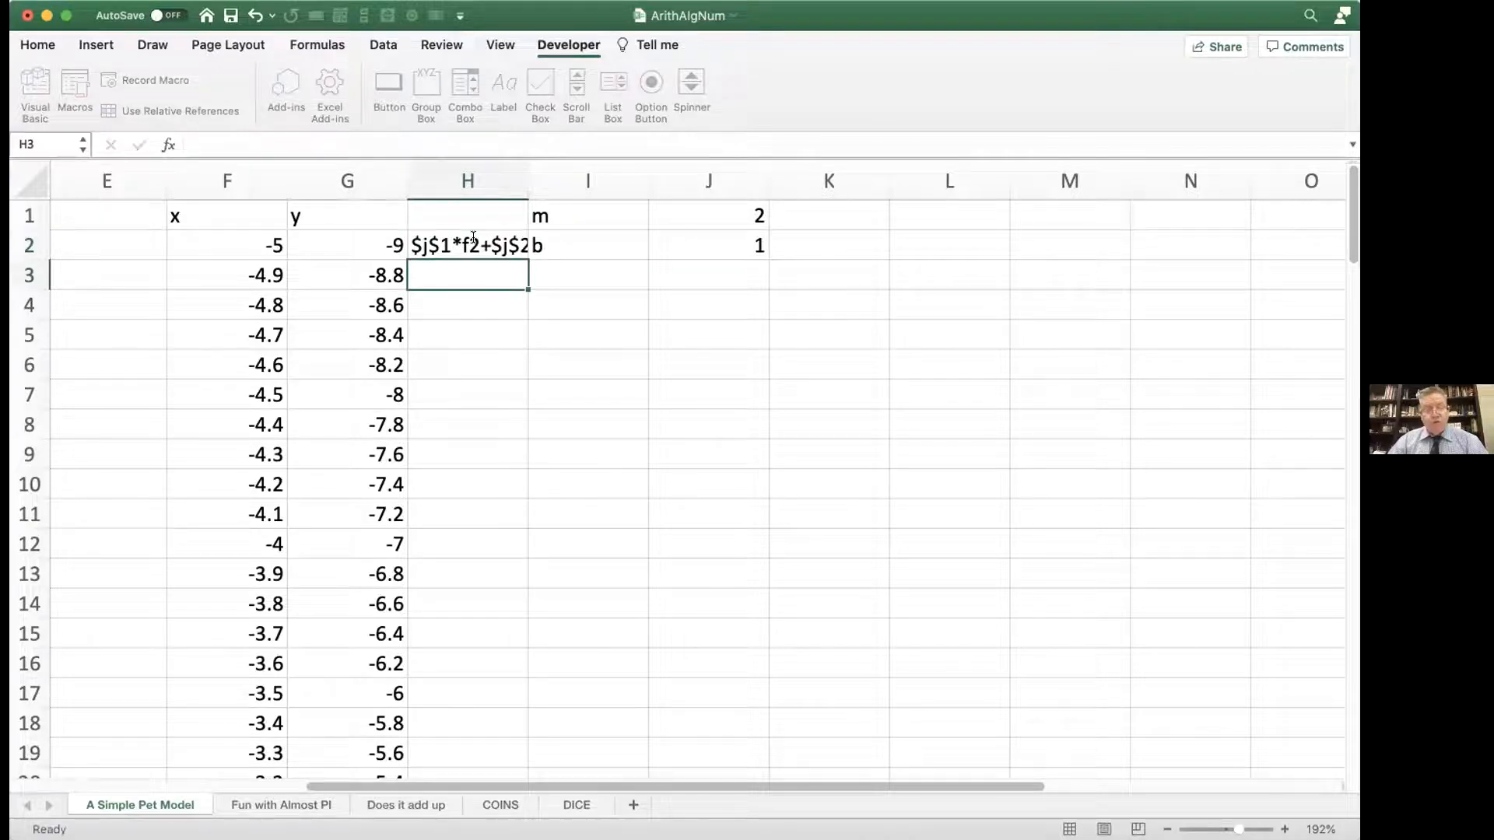
pyautogui.press('Return')
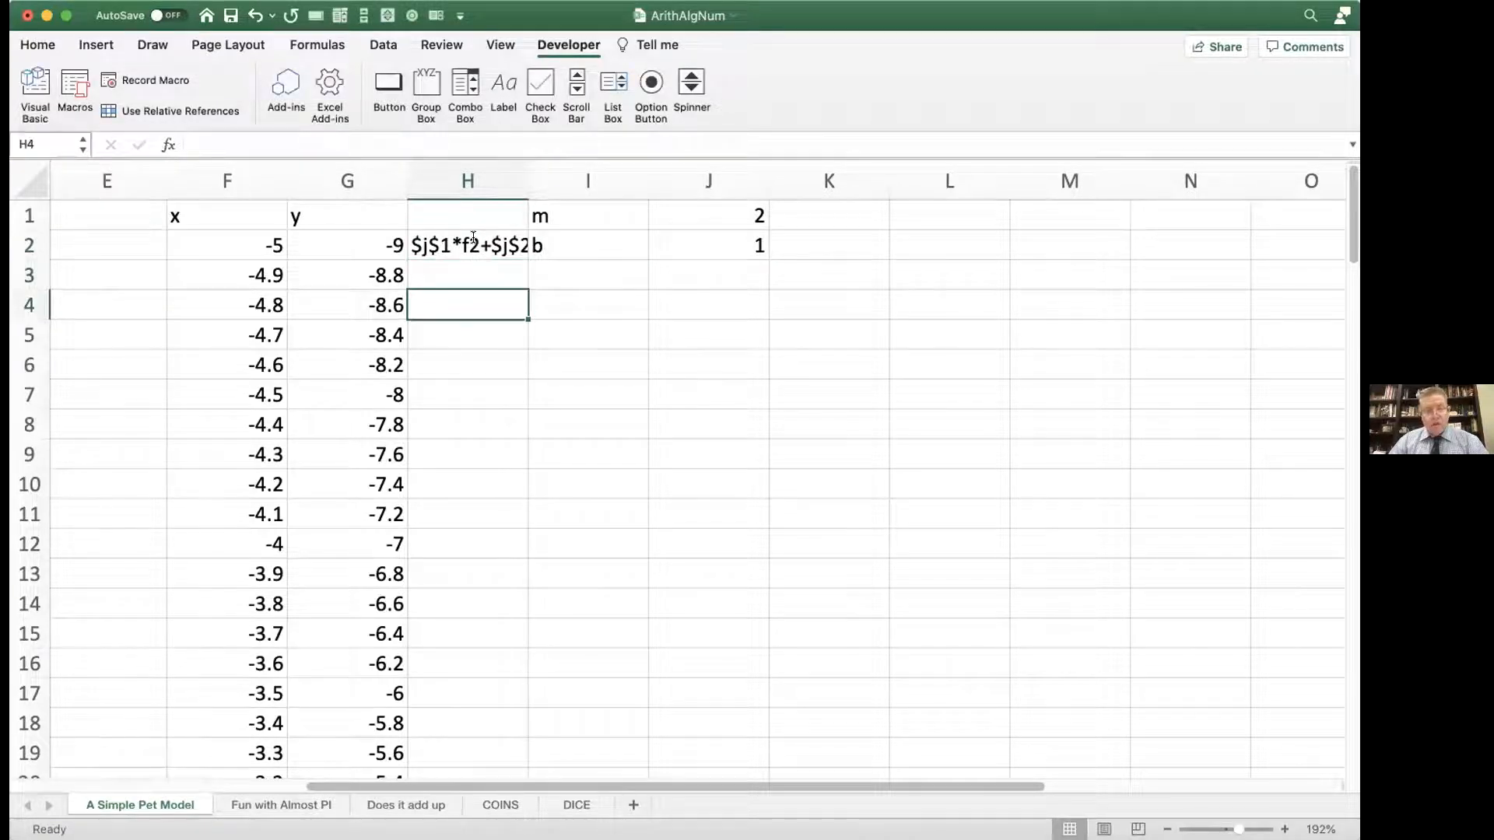
# Step: Add a leading equals sign to H2 so it reads =$J$1*F2+$J$2, and review the formula's references
pyautogui.doubleClick(456, 245)
pyautogui.click(408, 246)
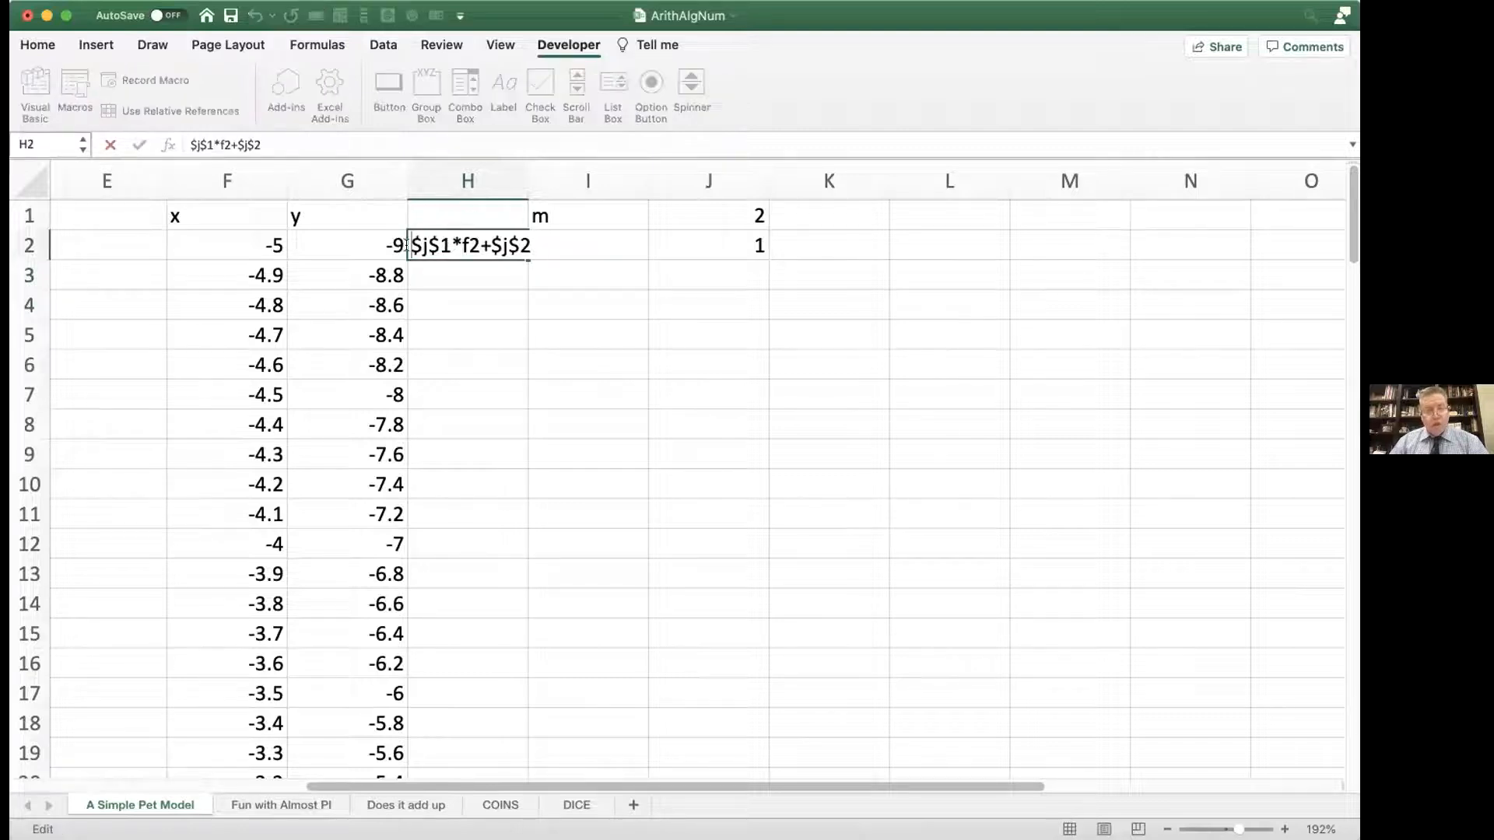
pyautogui.write('=')
pyautogui.press('Return')
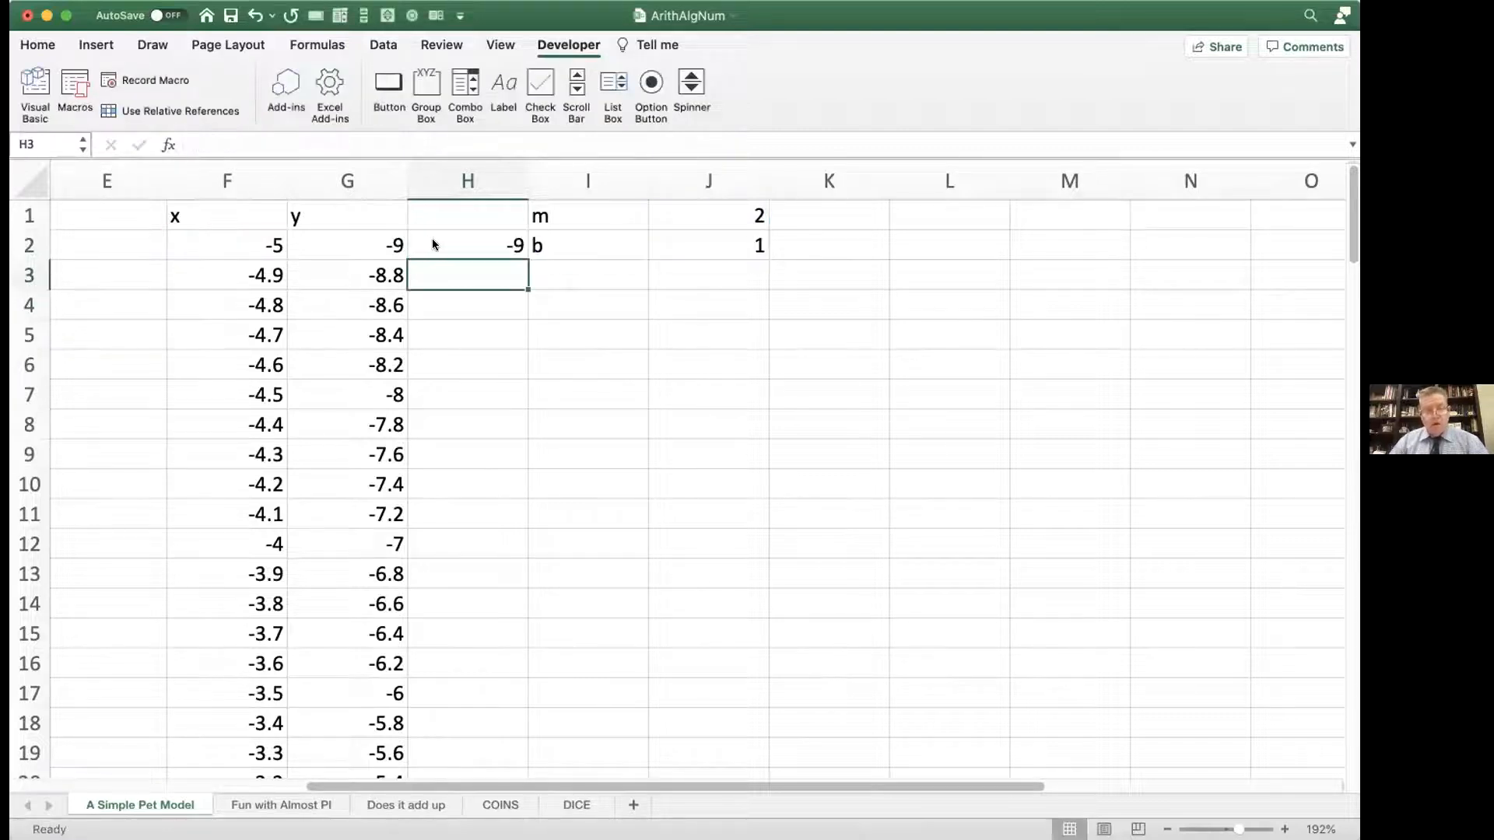
pyautogui.click(445, 243)
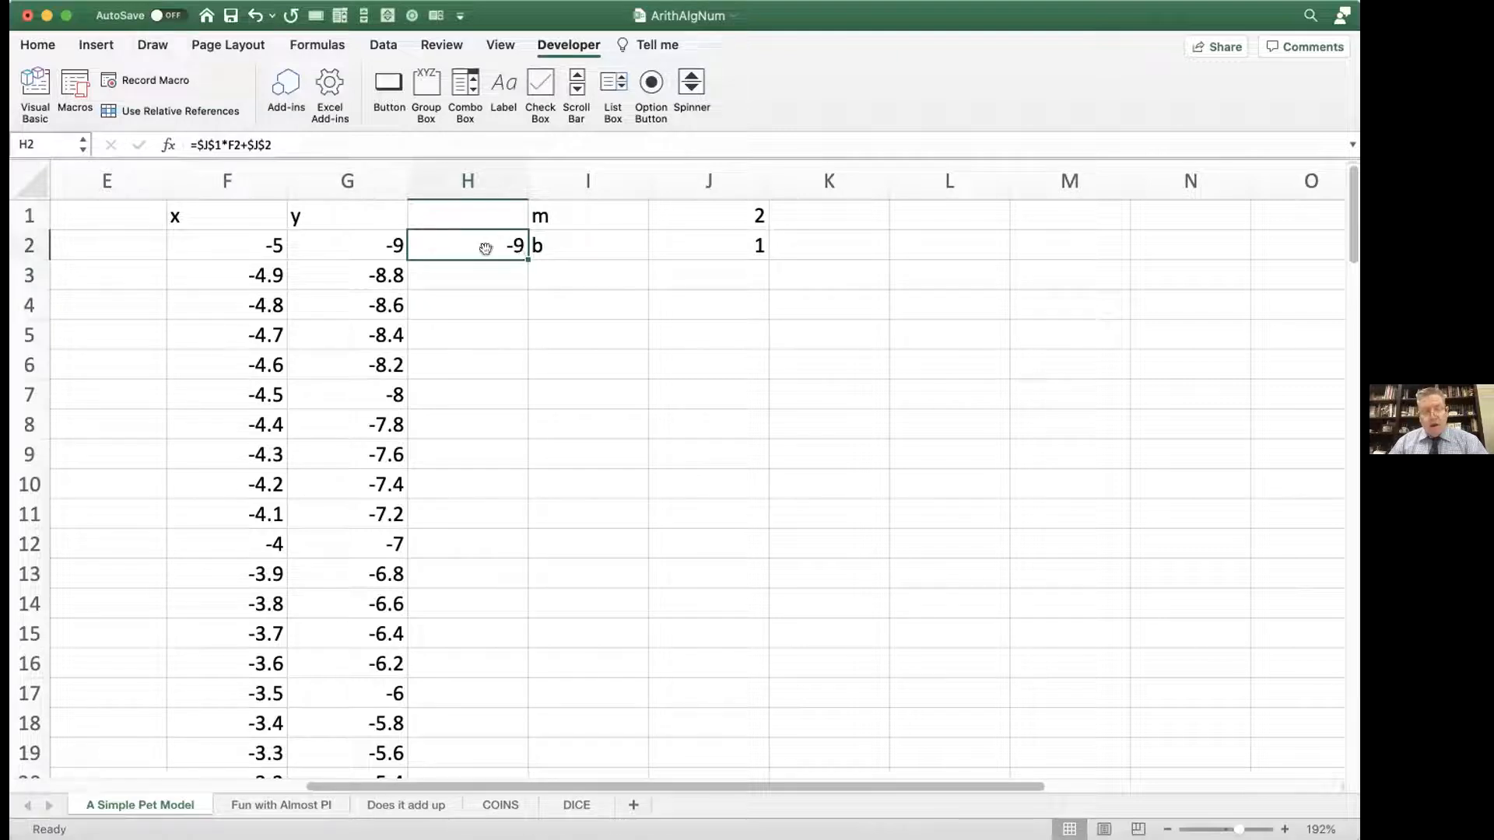
pyautogui.doubleClick(484, 246)
pyautogui.press('Return')
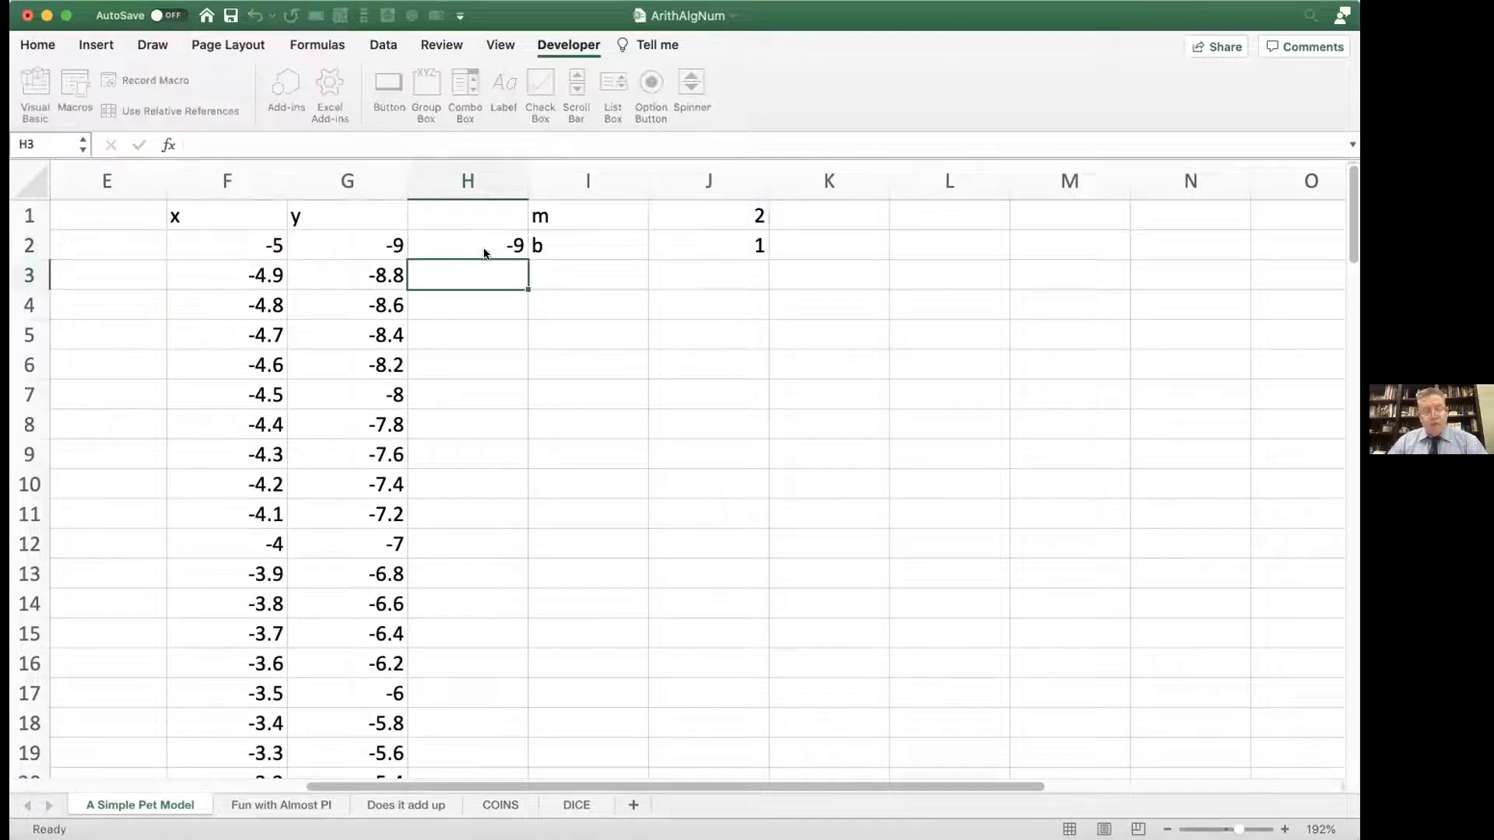
# Step: Compare the named formula in G2 with the cell-reference formula in H2, closing each without changes
pyautogui.doubleClick(361, 244)
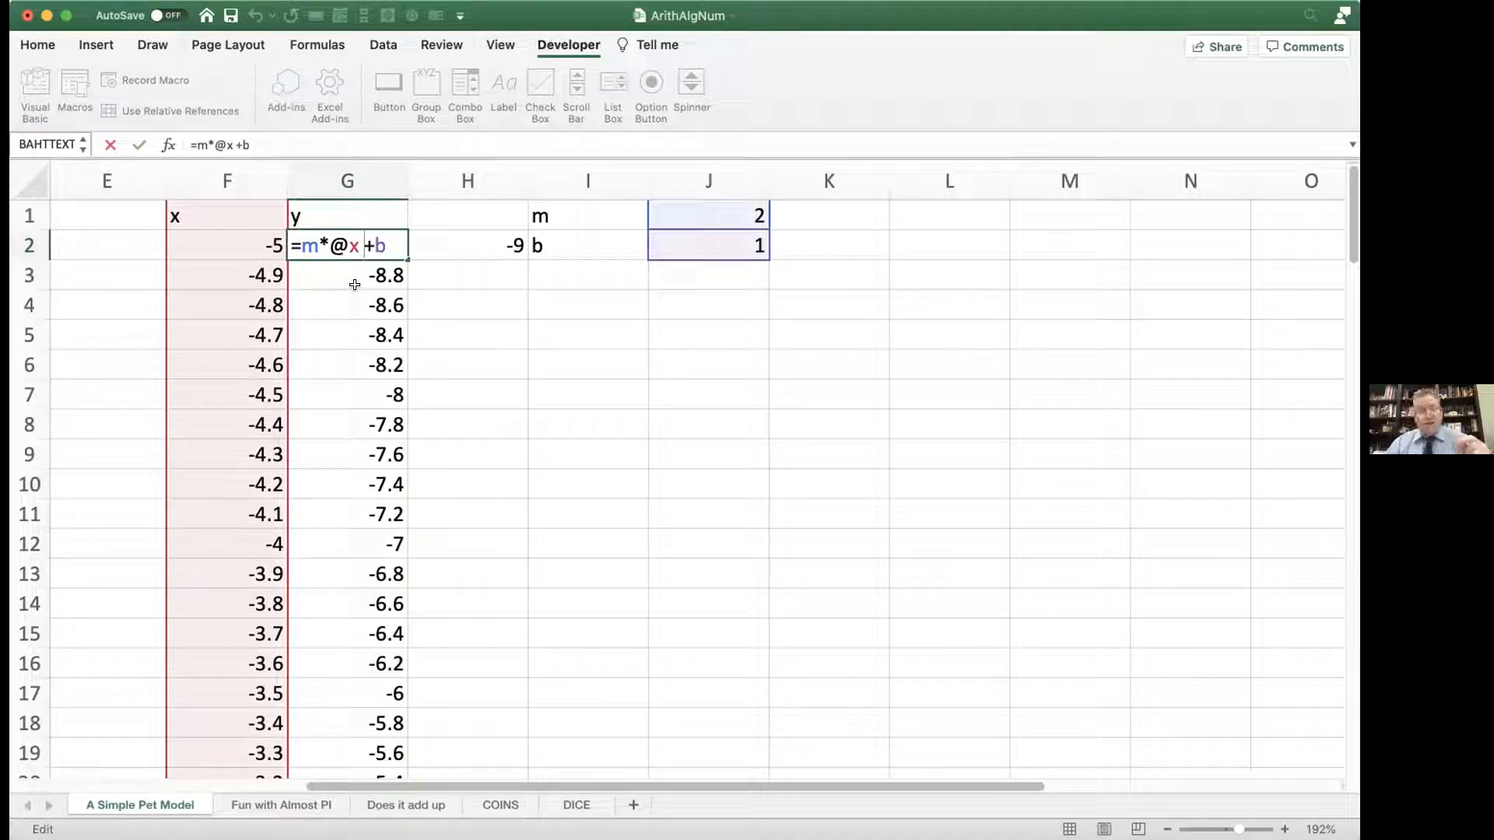
pyautogui.press('Return')
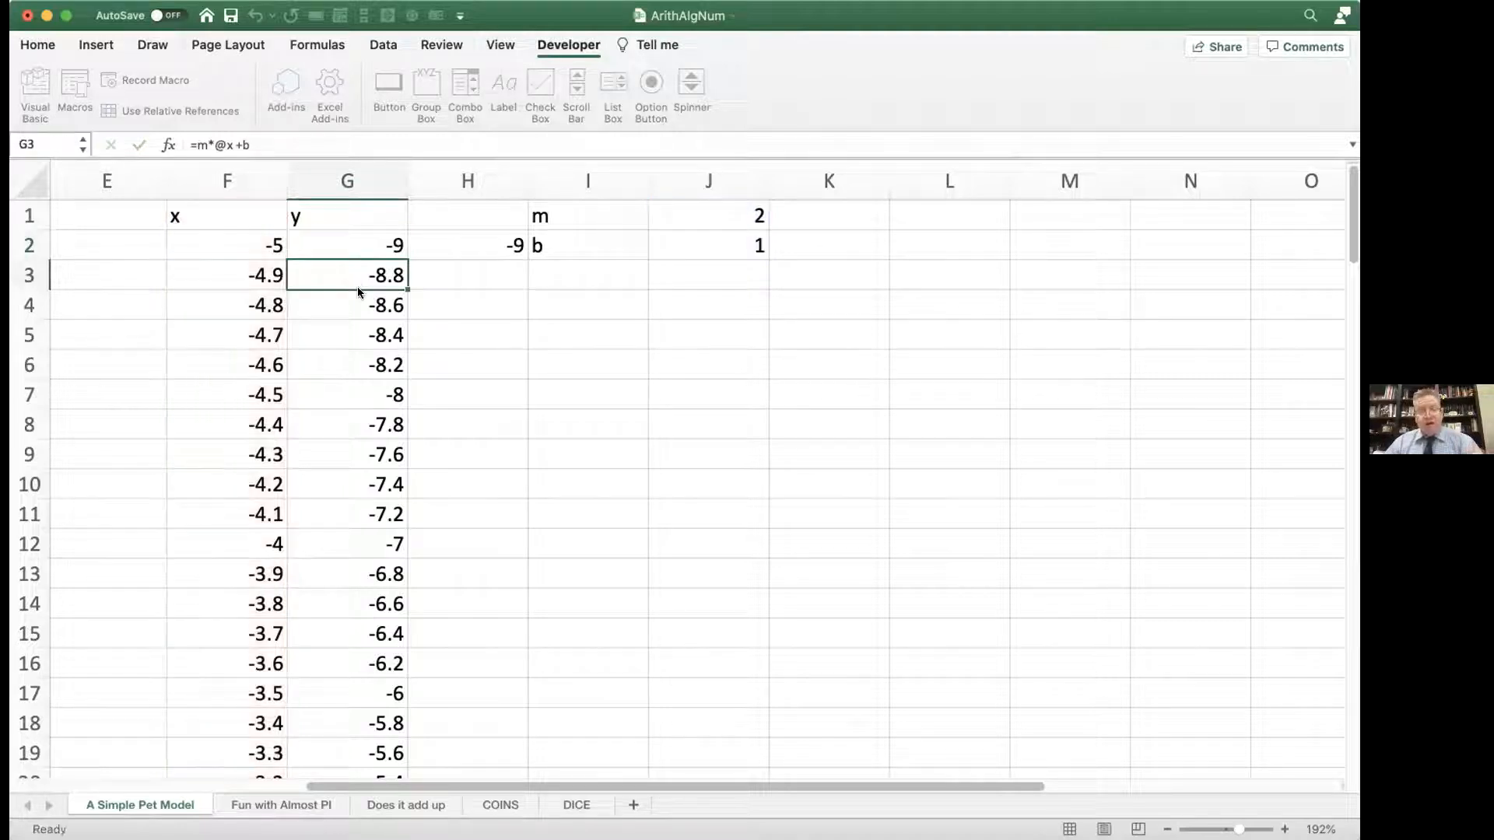
pyautogui.doubleClick(441, 244)
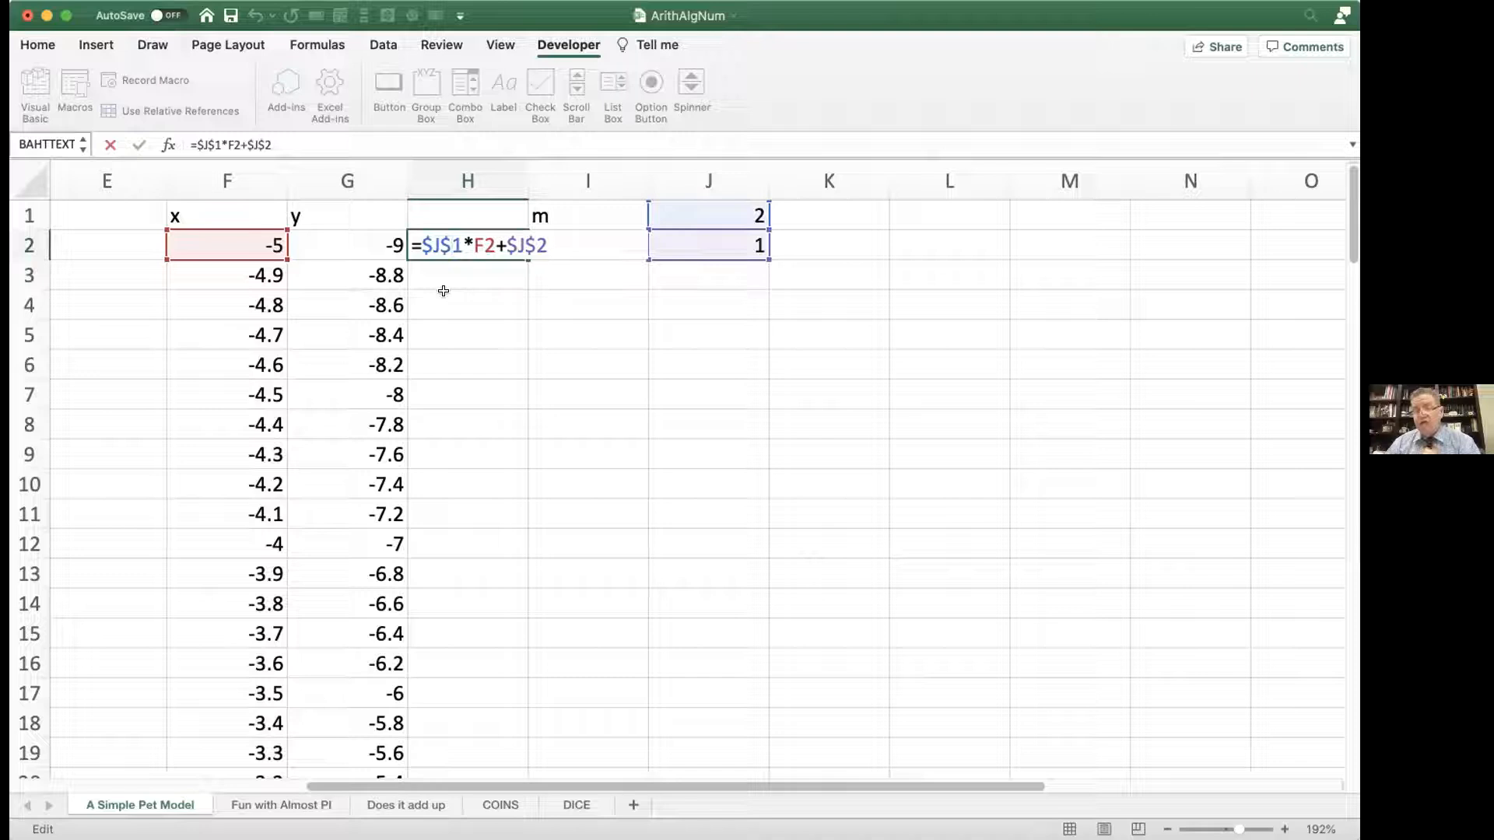
pyautogui.press('Return')
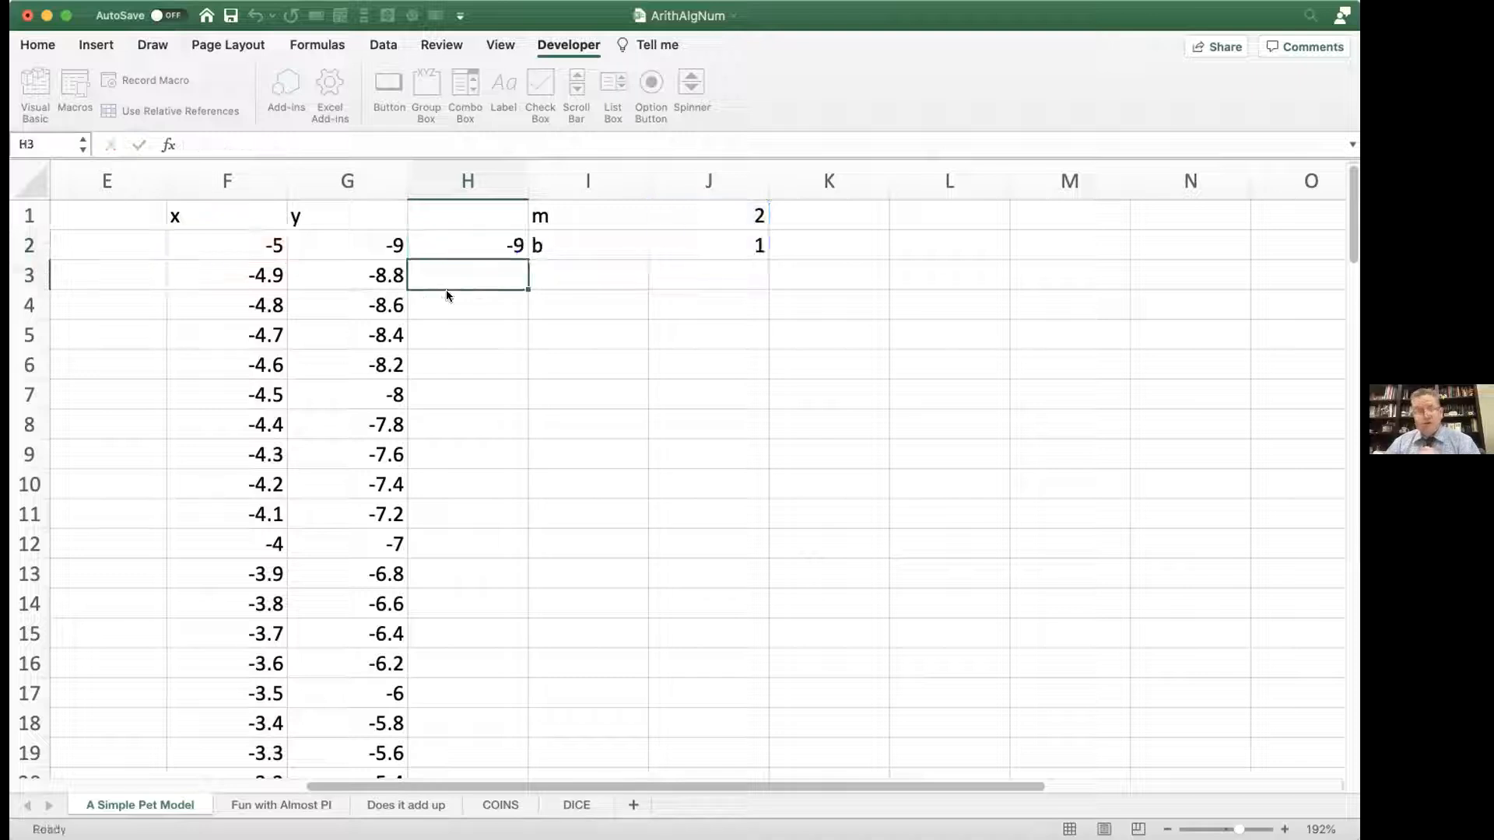
pyautogui.doubleClick(376, 245)
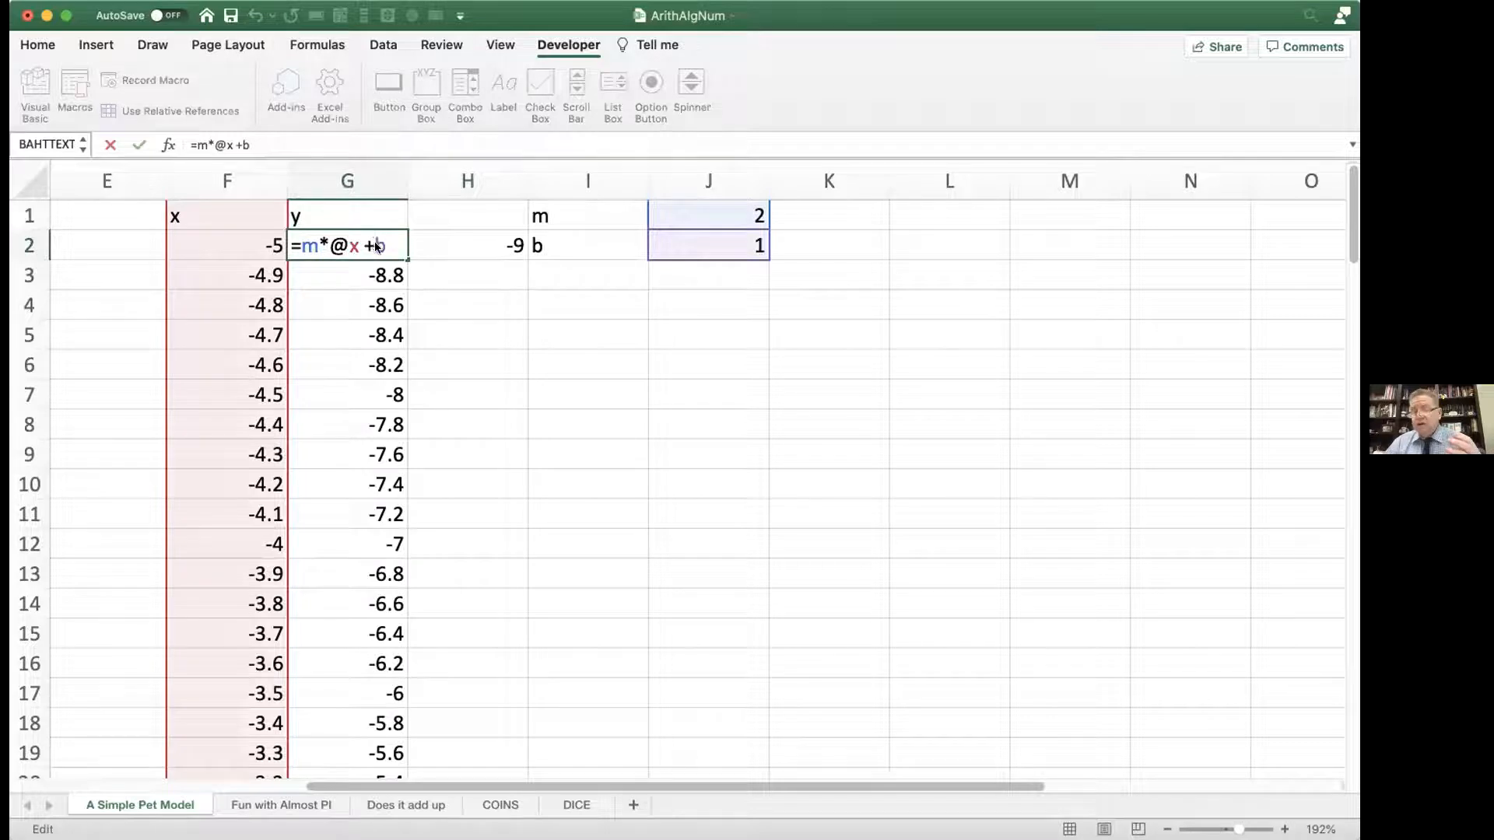
pyautogui.press('Return')
# Step: Fill the cell-reference formula from H2 down column H alongside the whole x series
pyautogui.doubleClick(446, 232)
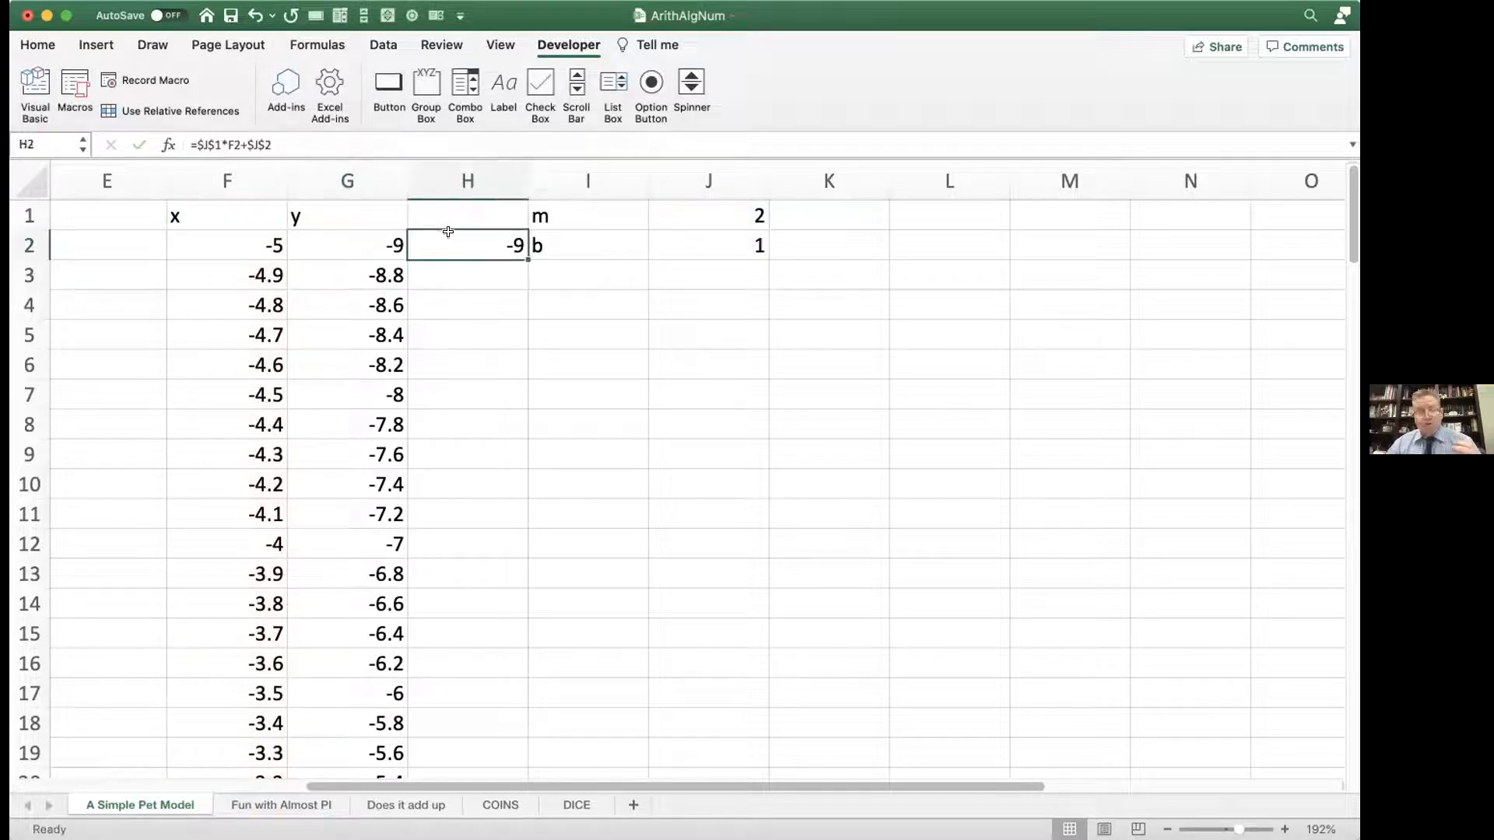
pyautogui.press('Return')
pyautogui.click(476, 247)
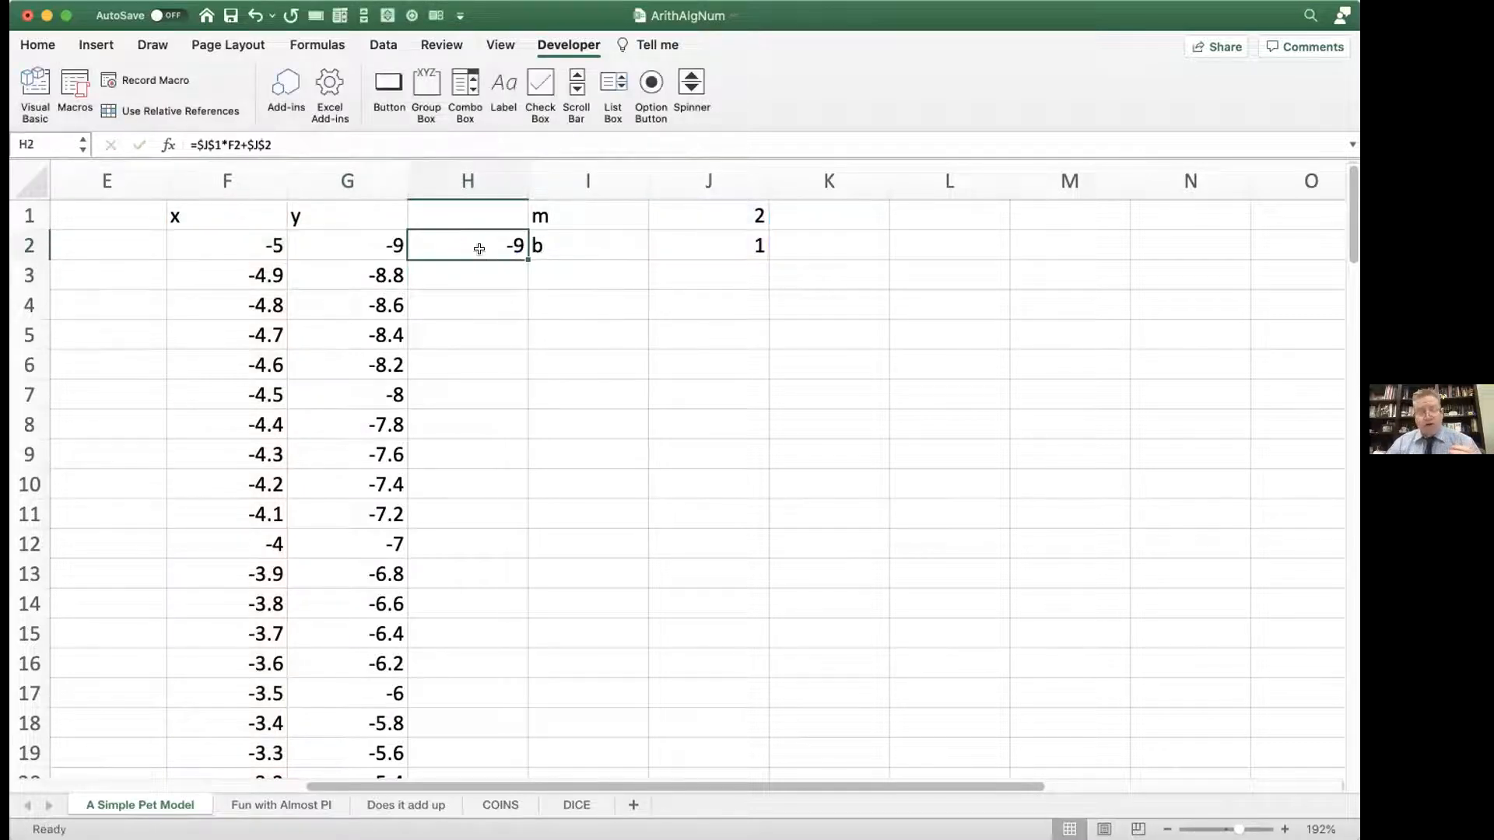
pyautogui.doubleClick(520, 250)
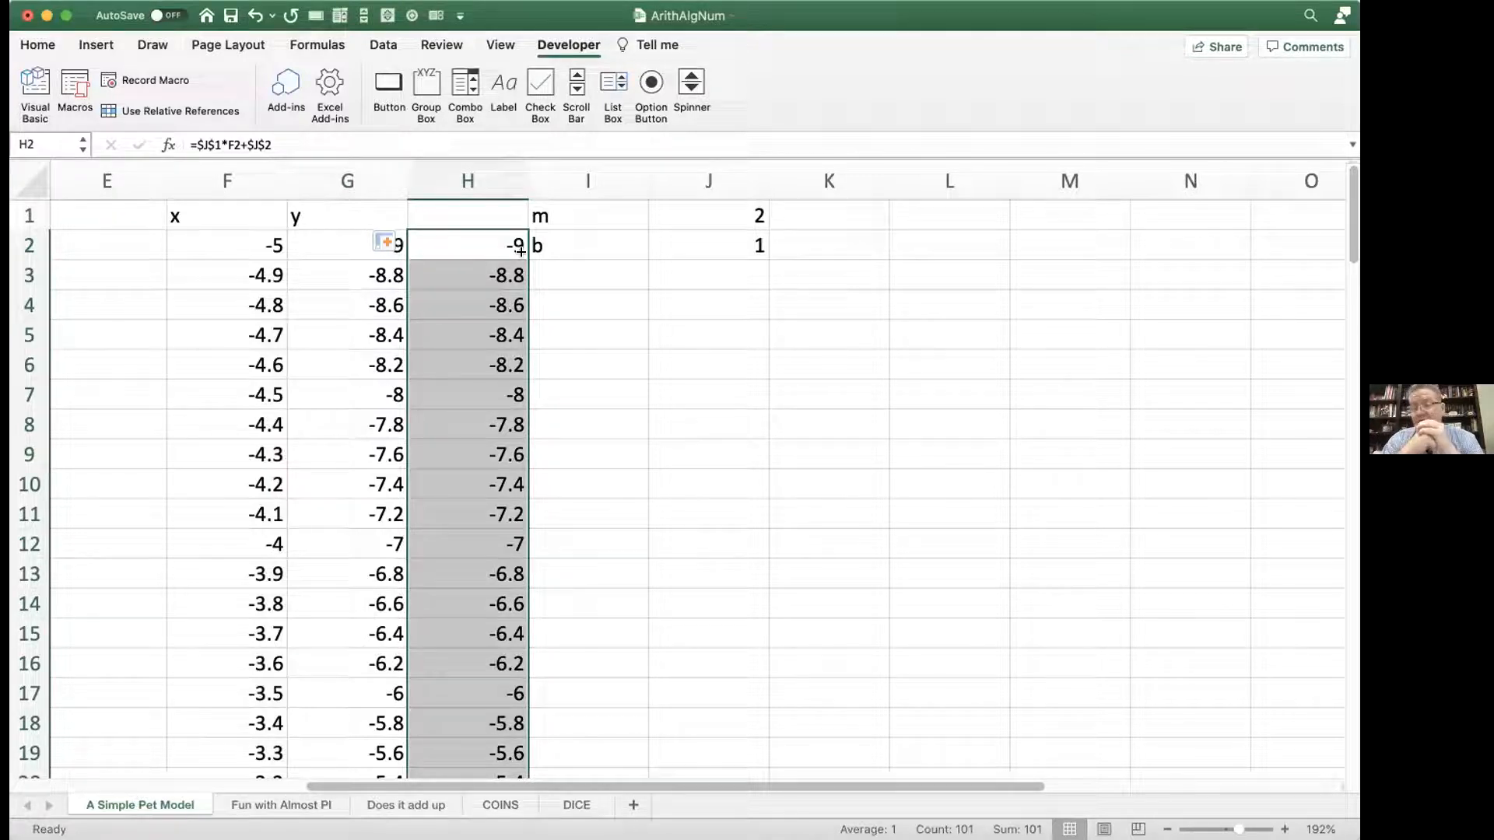
# Step: Examine the copied cell-reference formula in H10 and the named formula beside it in G10
pyautogui.doubleClick(479, 481)
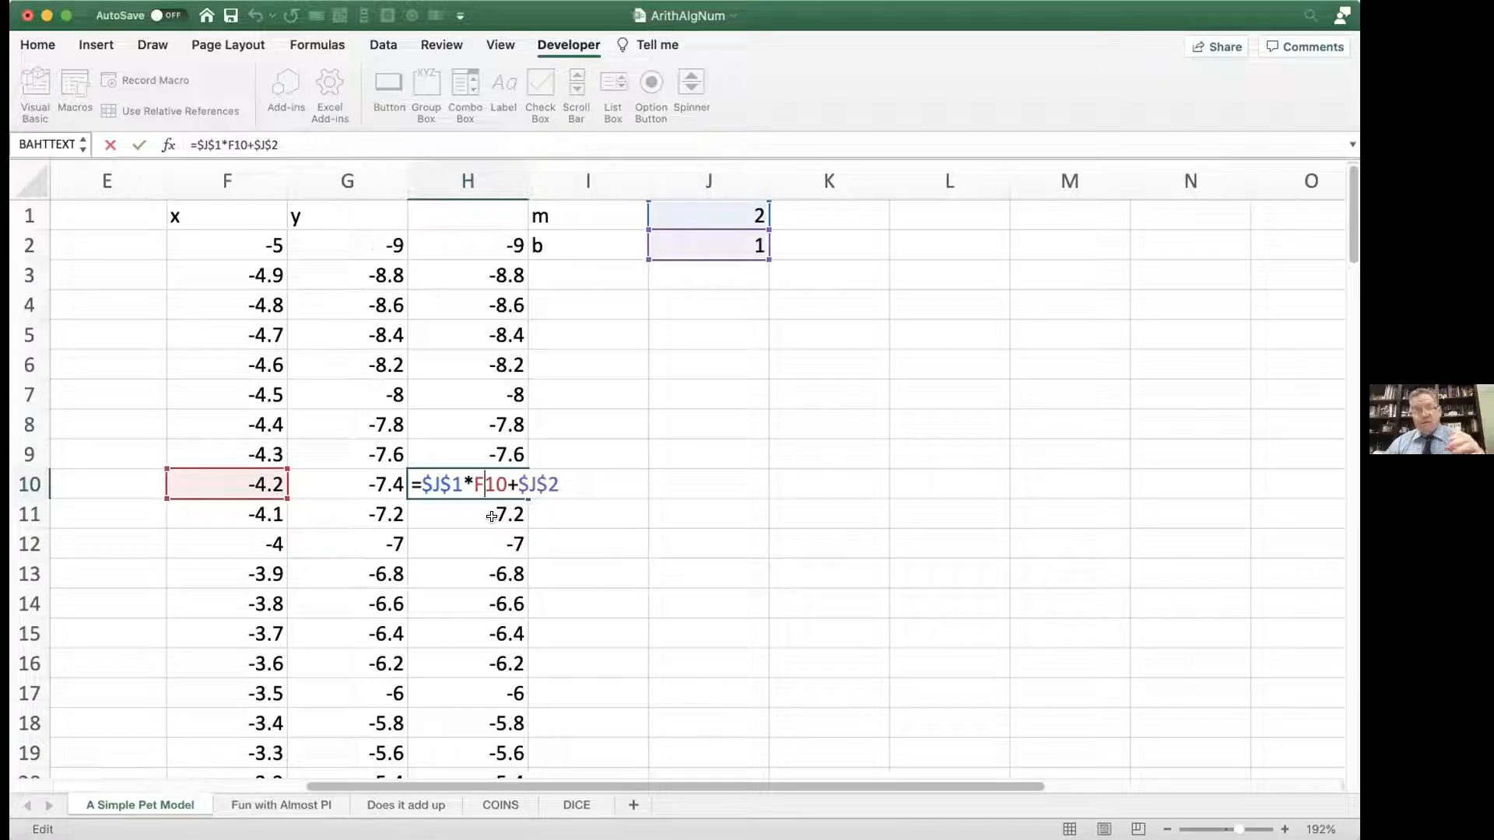
pyautogui.press('Left')
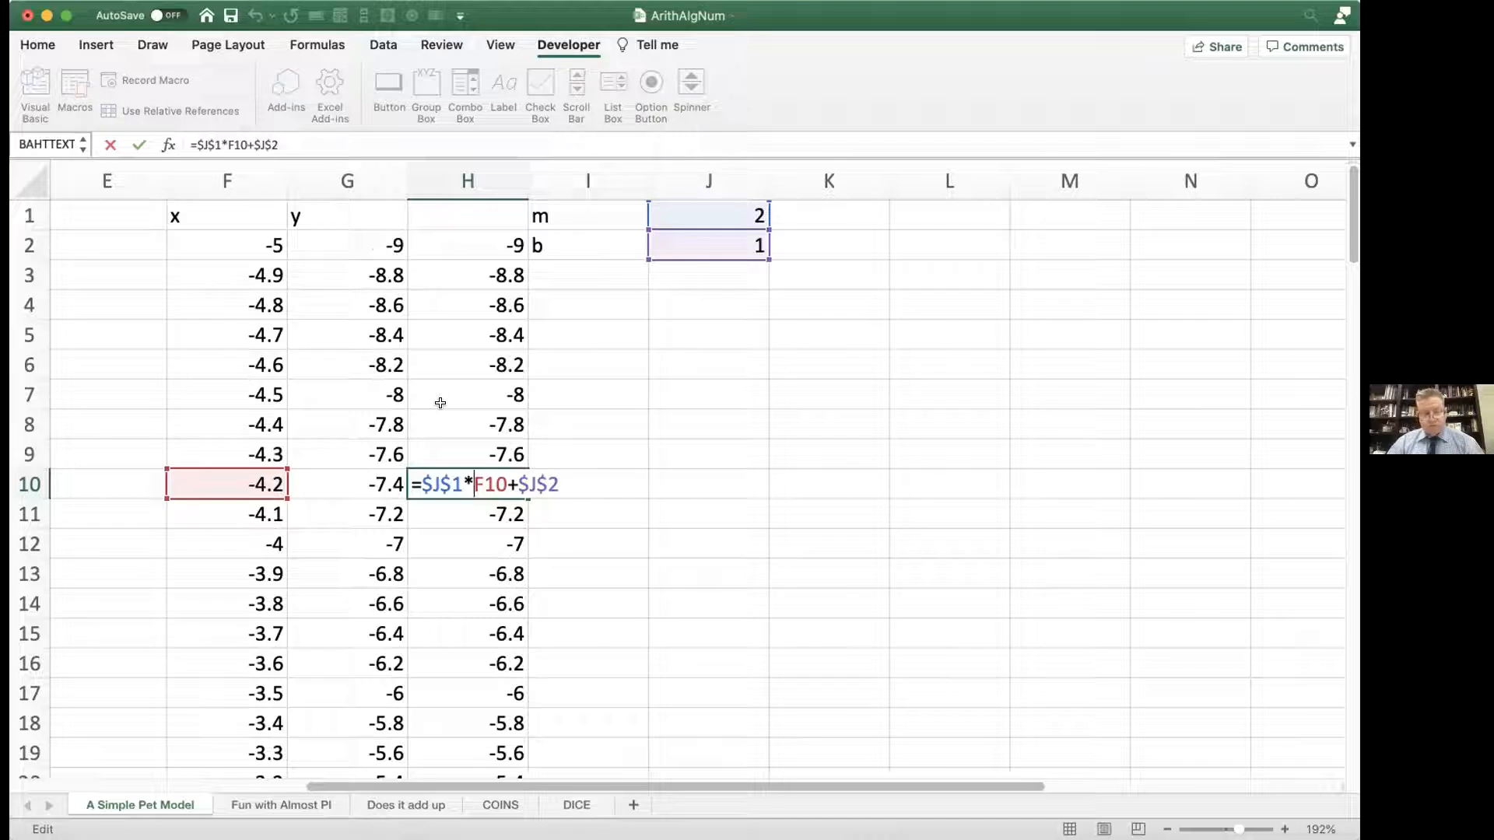
pyautogui.press('Return')
pyautogui.doubleClick(376, 484)
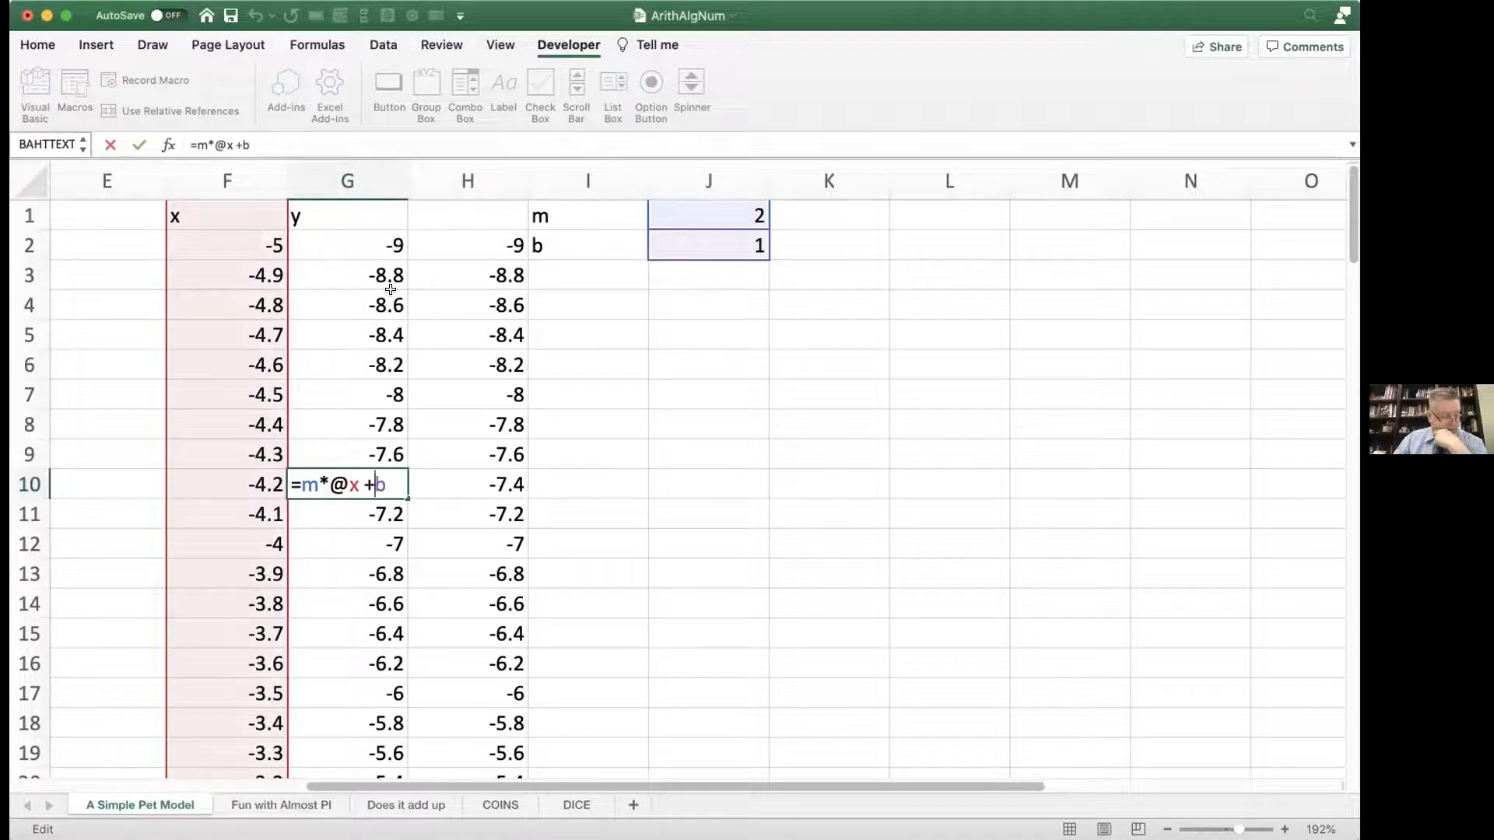
# Step: Look over the pet model's columns and the DICE, COINS and Fun with Almost PI worksheets
pyautogui.scroll(-1, 391, 290)
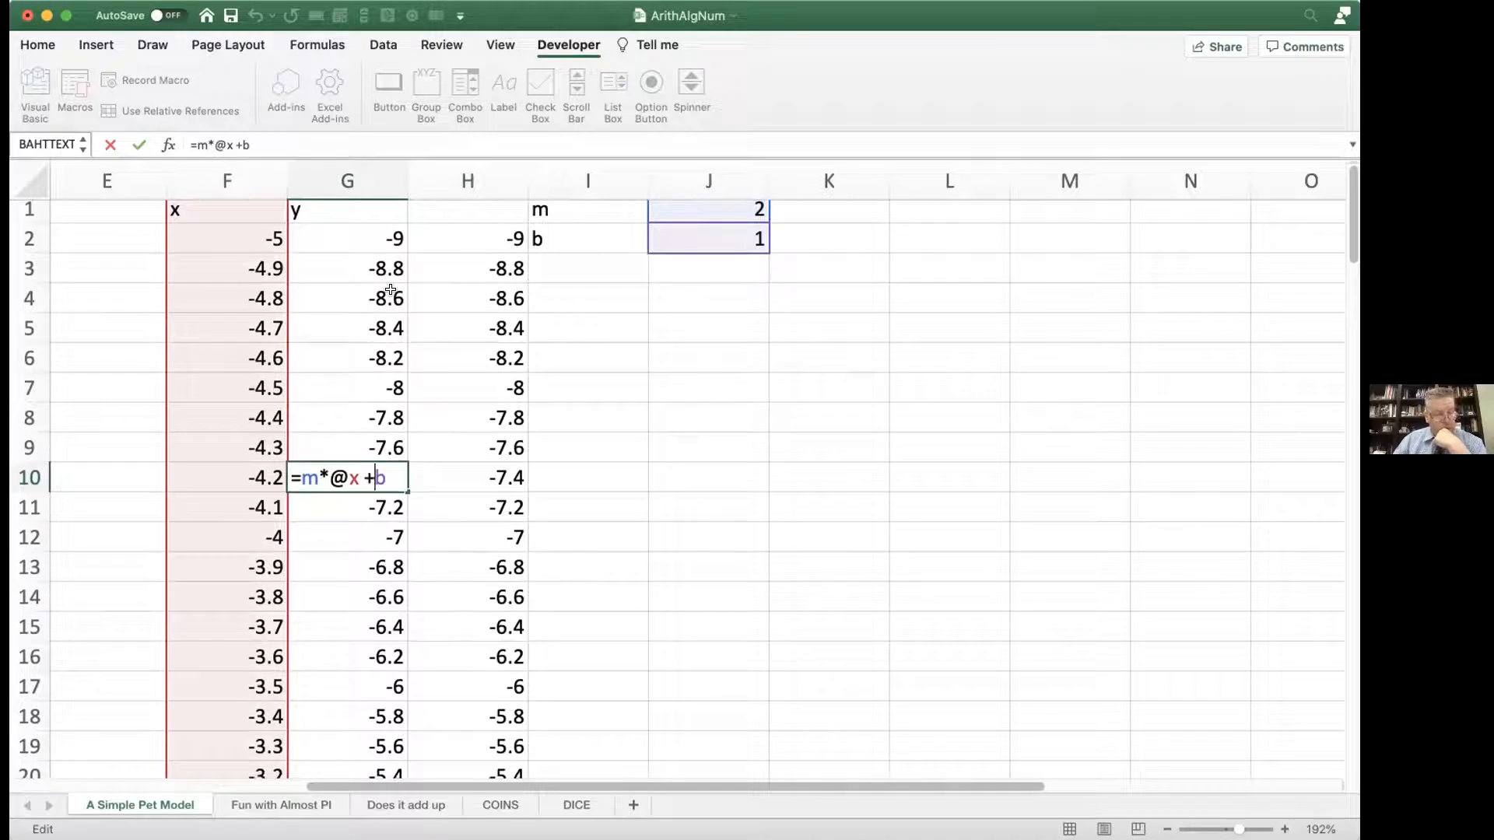
pyautogui.scroll(-2, 390, 290)
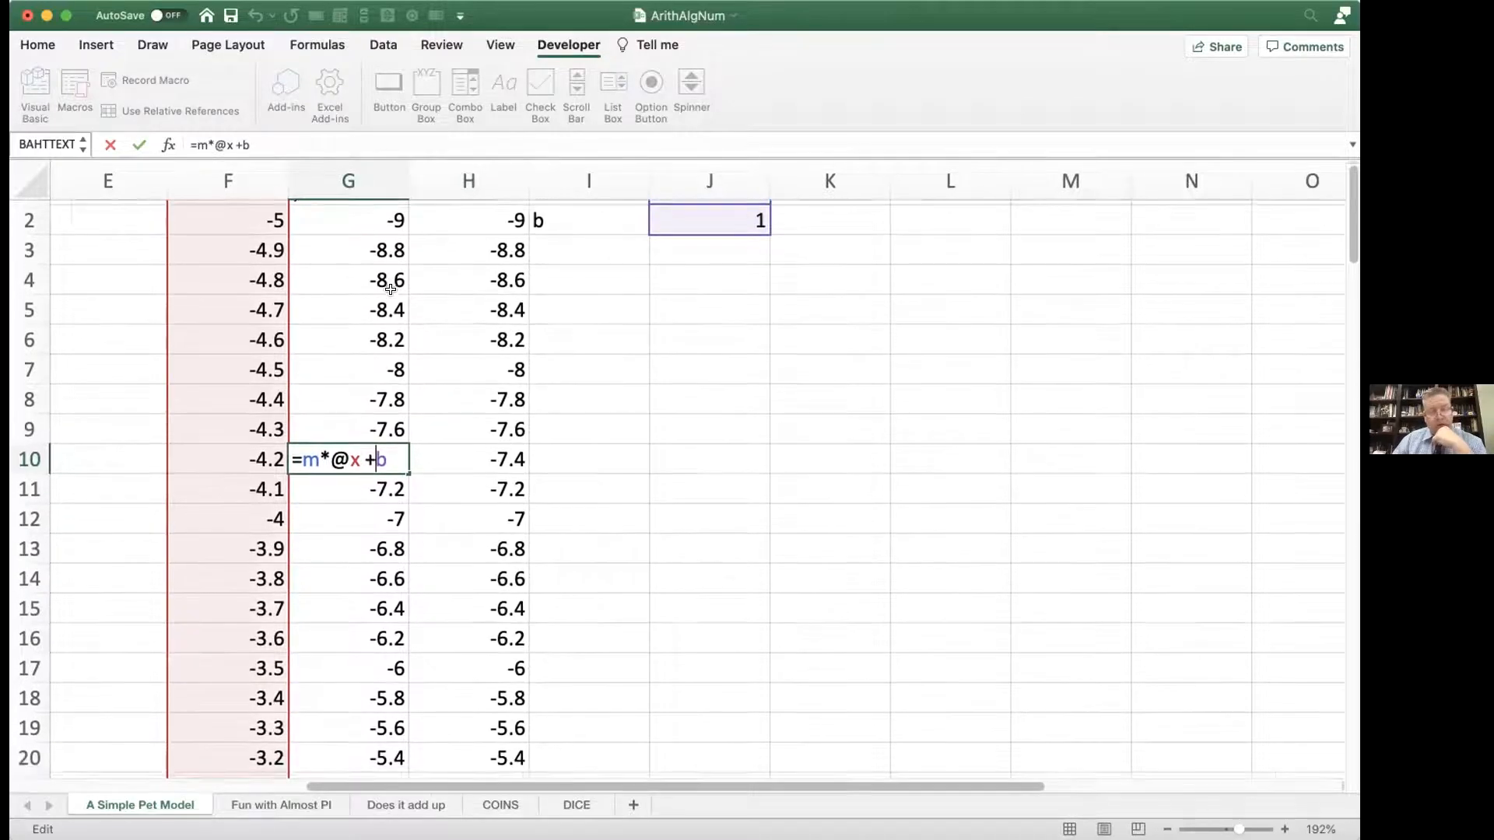
pyautogui.hscroll(-5, 391, 289)
pyautogui.scroll(2, 391, 289)
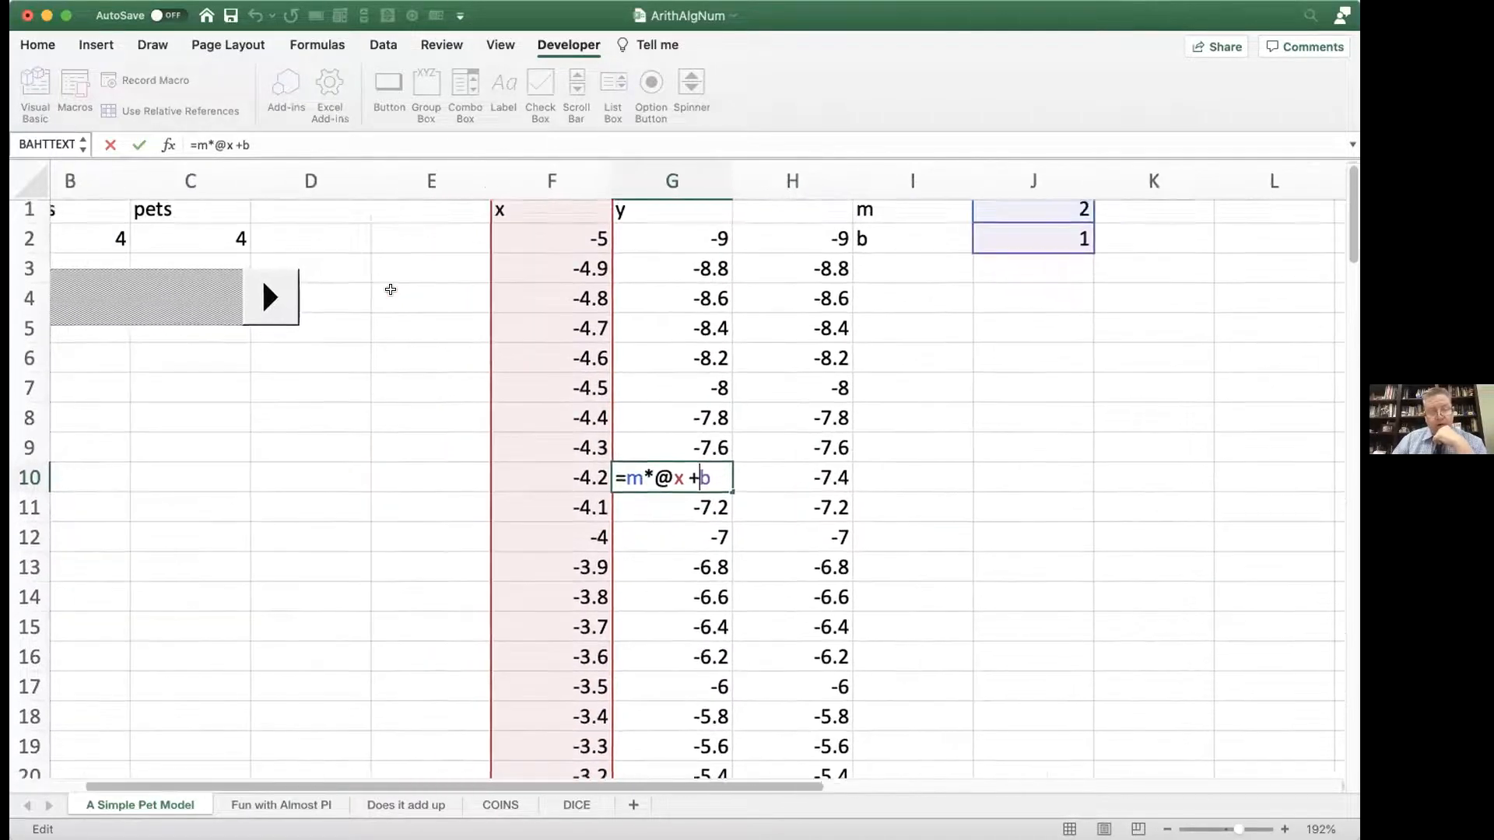
pyautogui.hscroll(-2, 390, 289)
pyautogui.scroll(1, 390, 289)
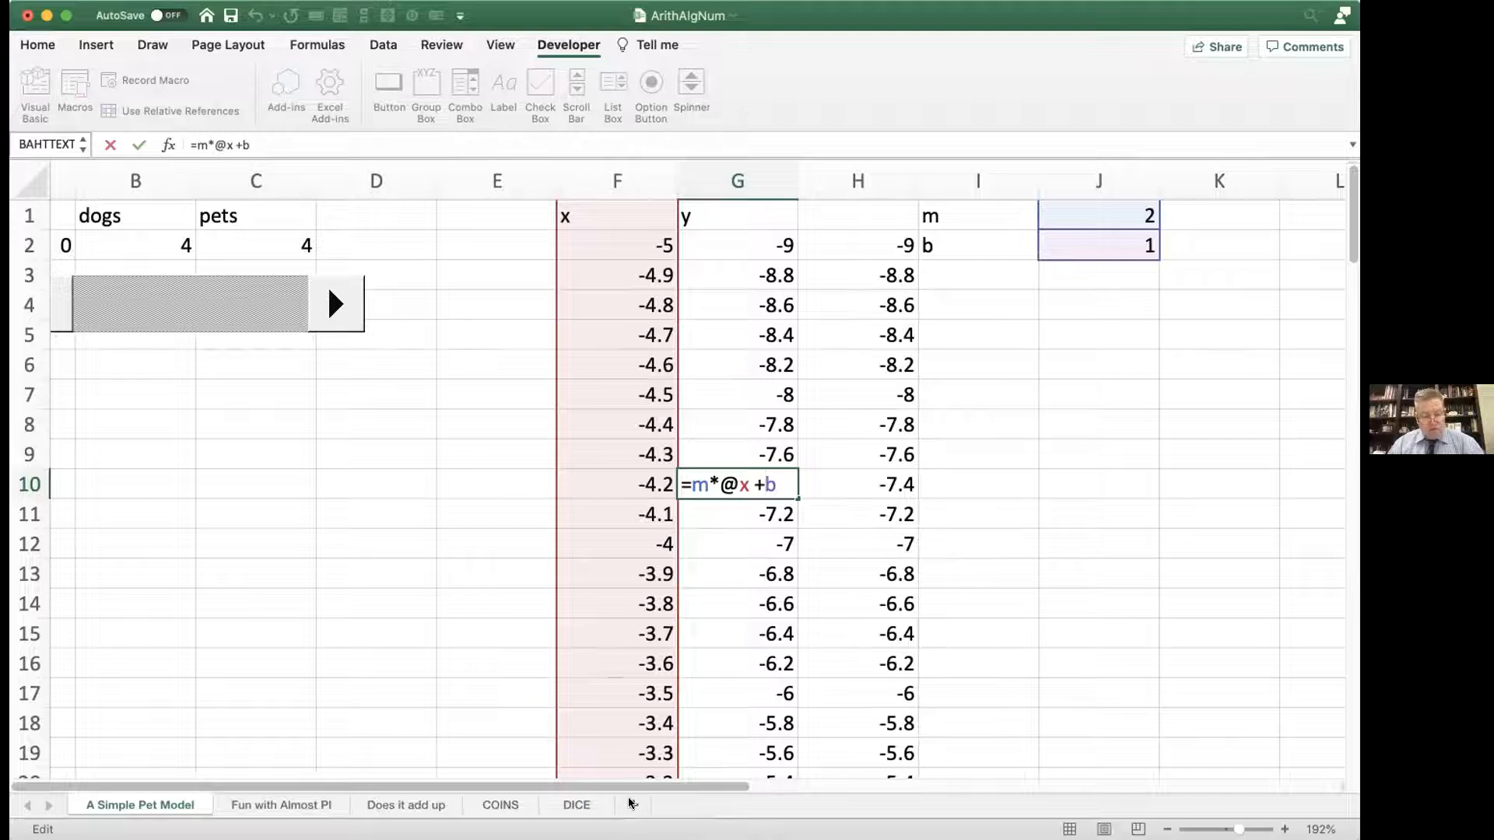
pyautogui.click(569, 807)
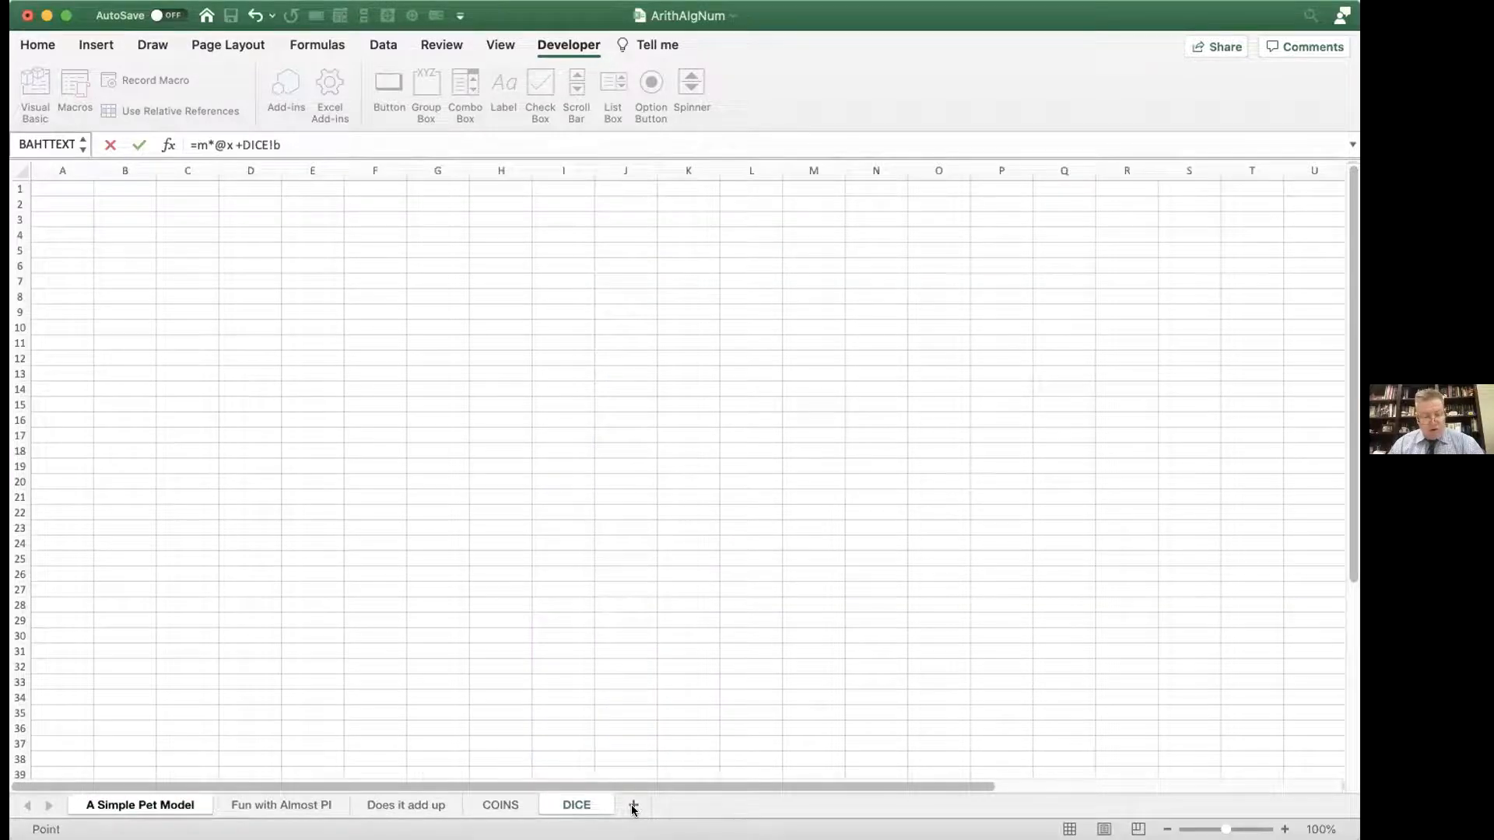
pyautogui.click(498, 805)
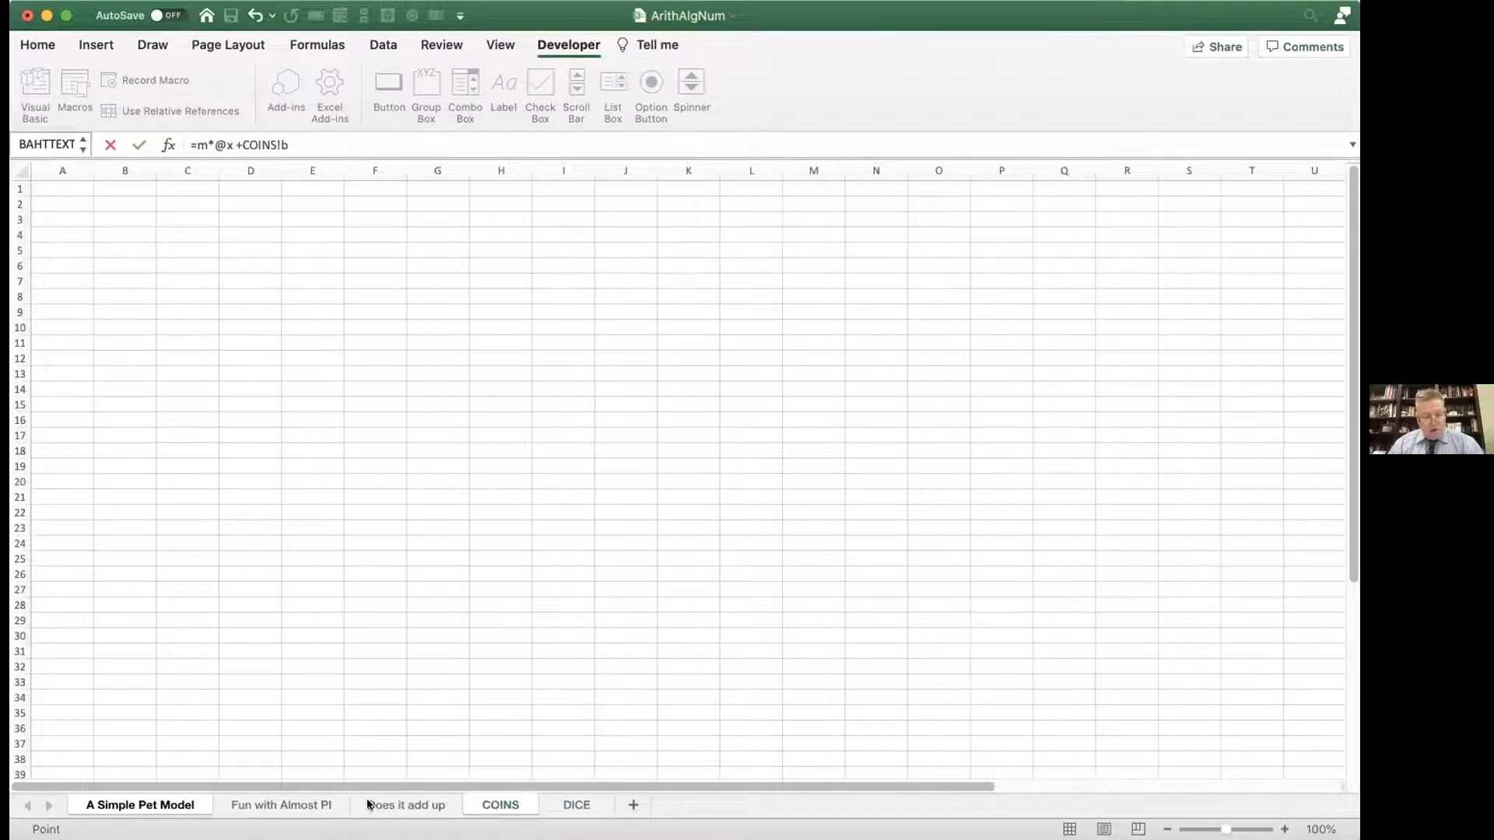
pyautogui.click(299, 804)
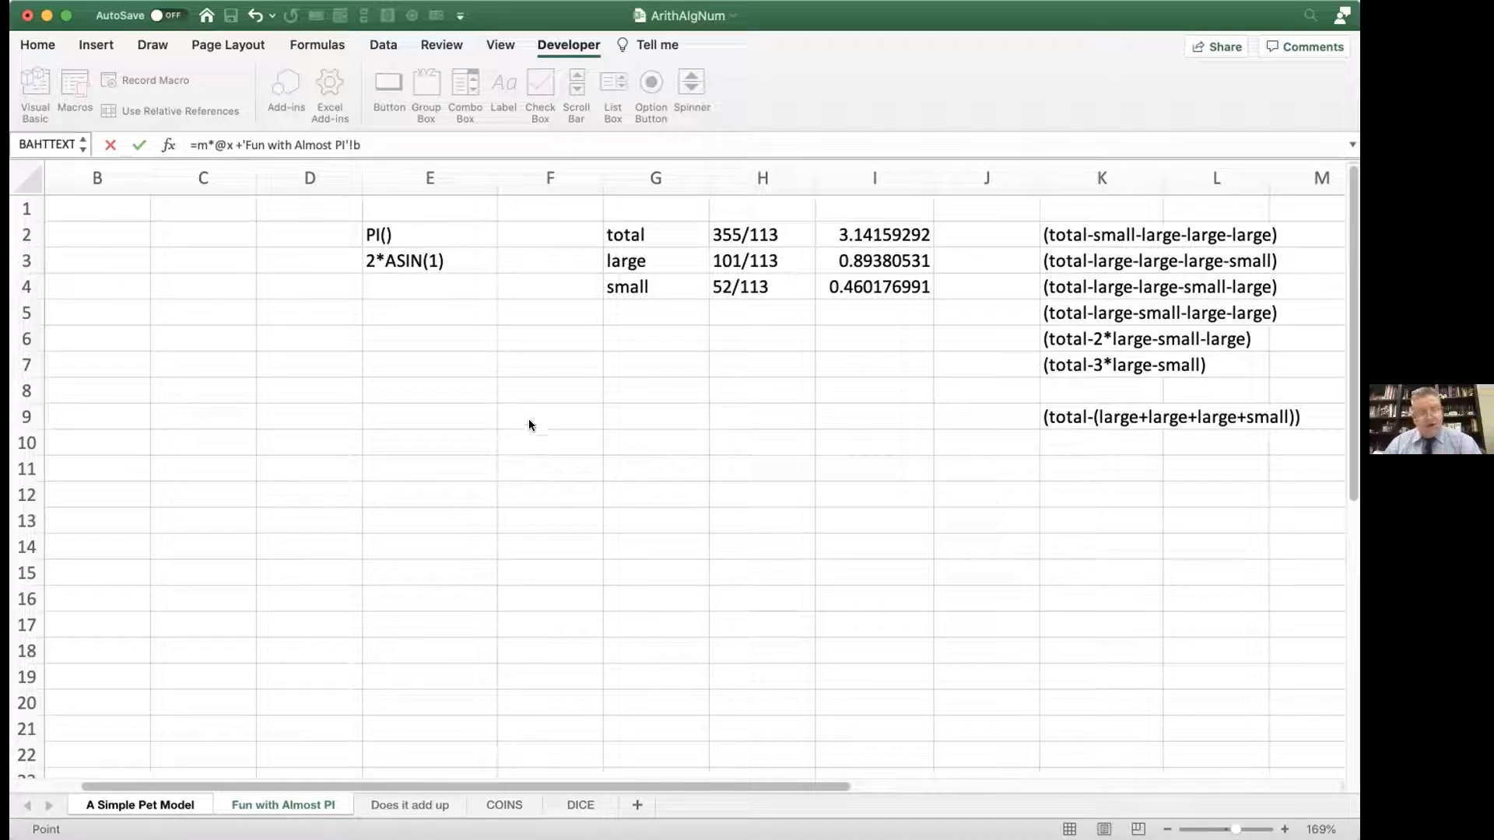
pyautogui.hscroll(-3, 327, 412)
pyautogui.hscroll(-3, 326, 407)
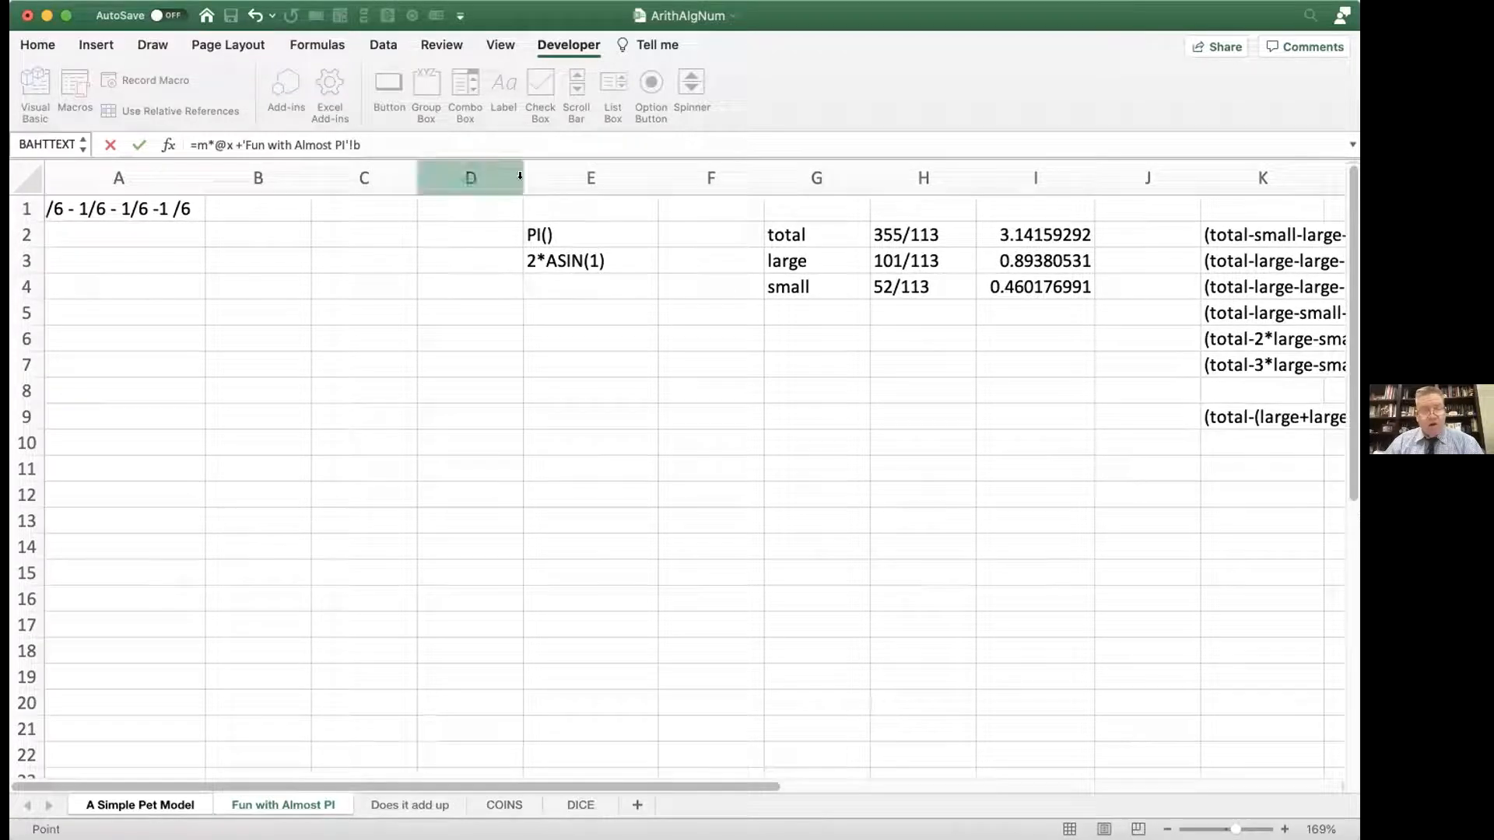
pyautogui.click(541, 77)
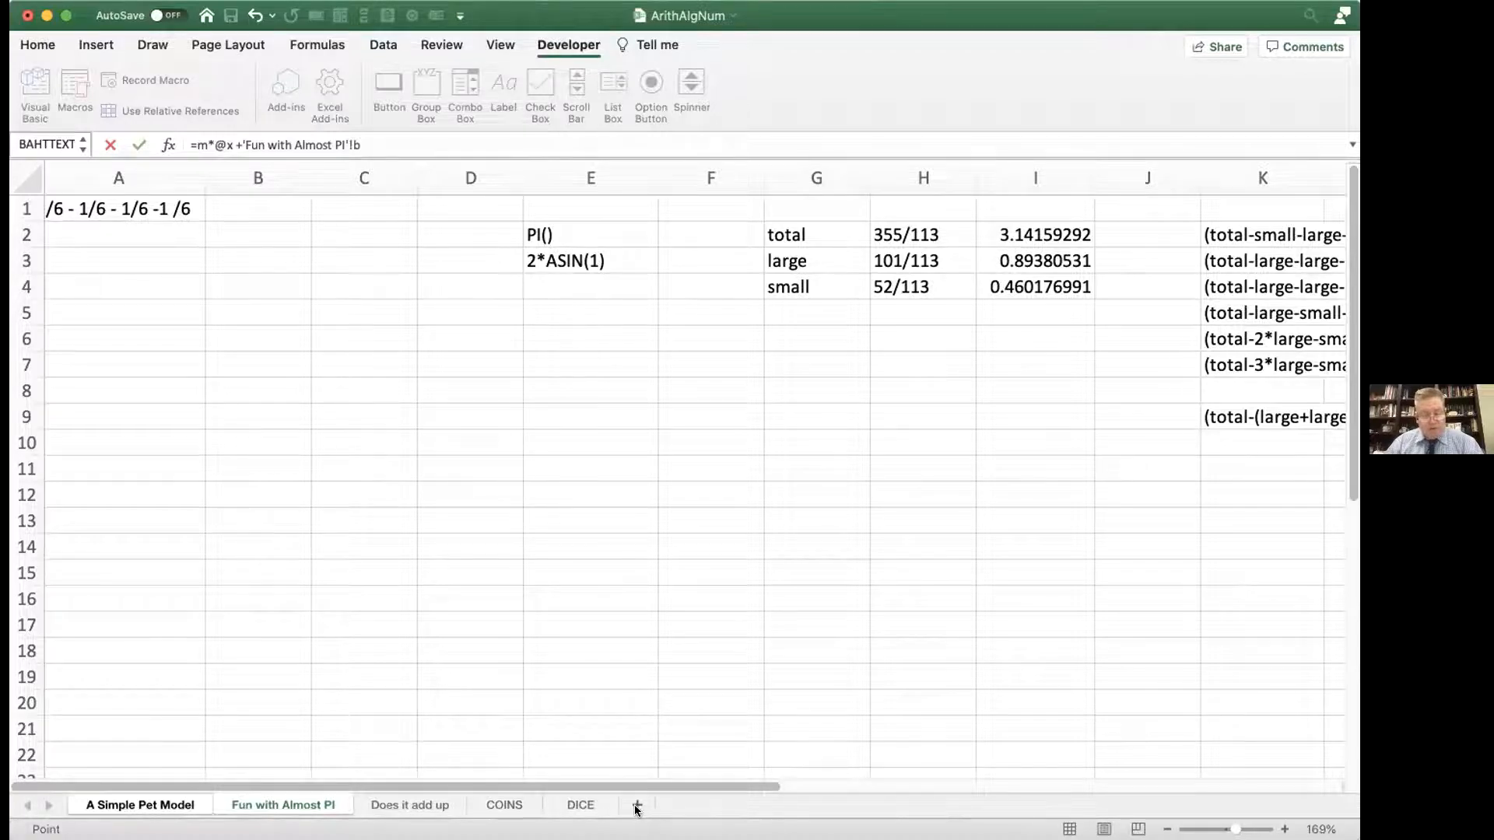
pyautogui.click(412, 805)
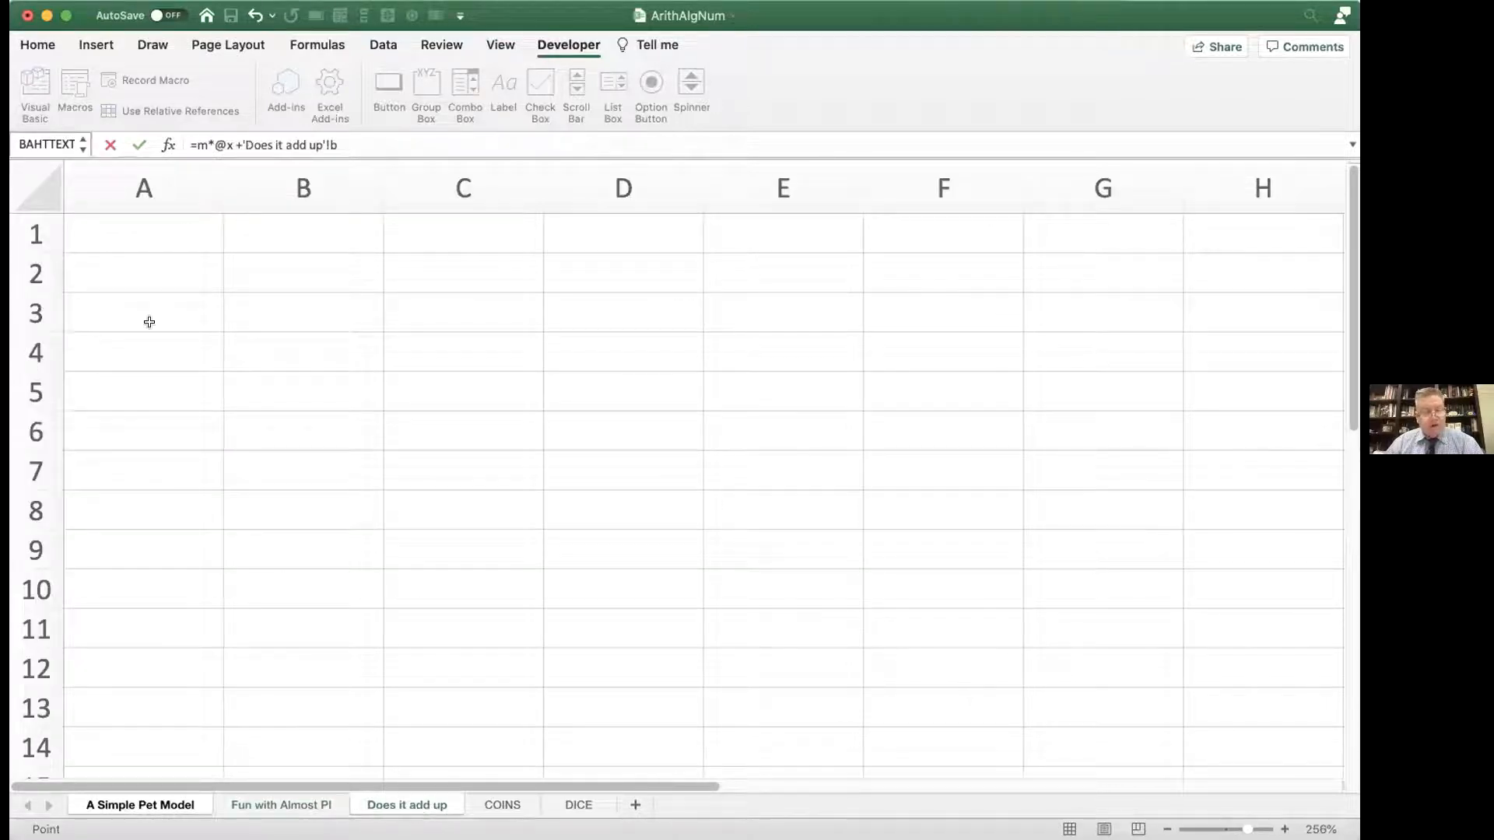
pyautogui.click(130, 232)
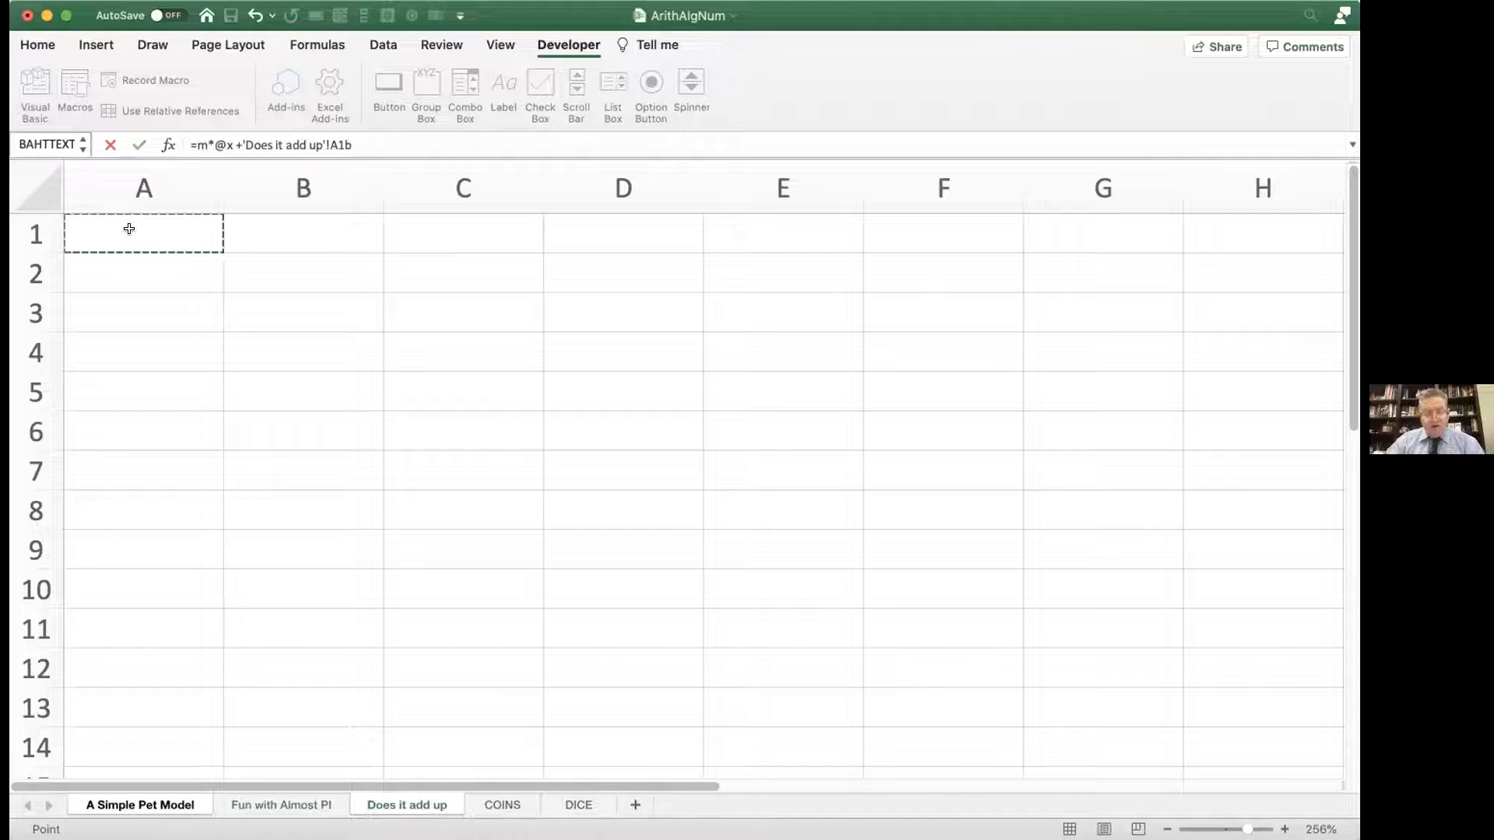
pyautogui.press('Return')
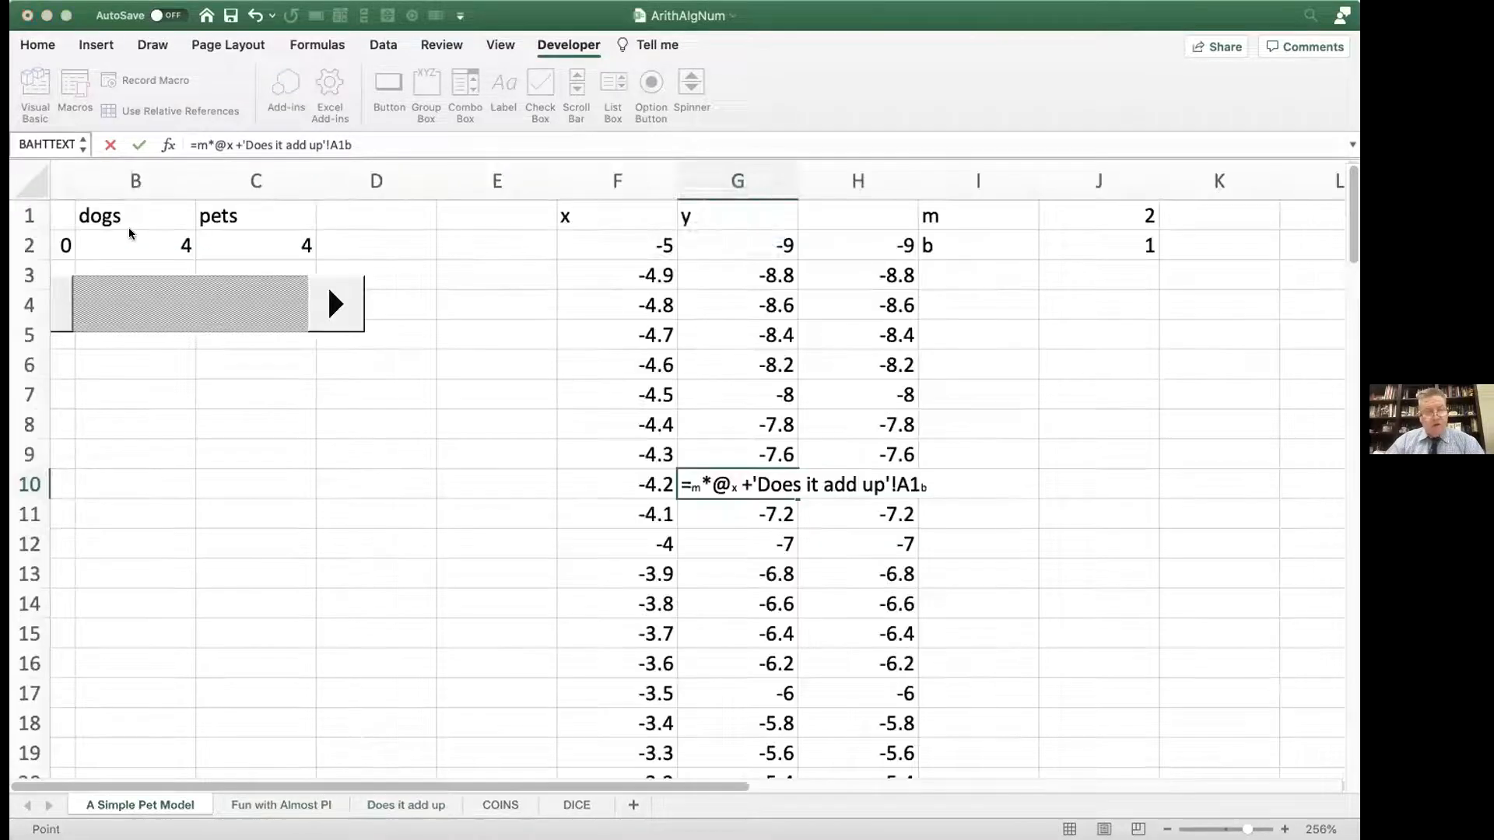
pyautogui.click(759, 296)
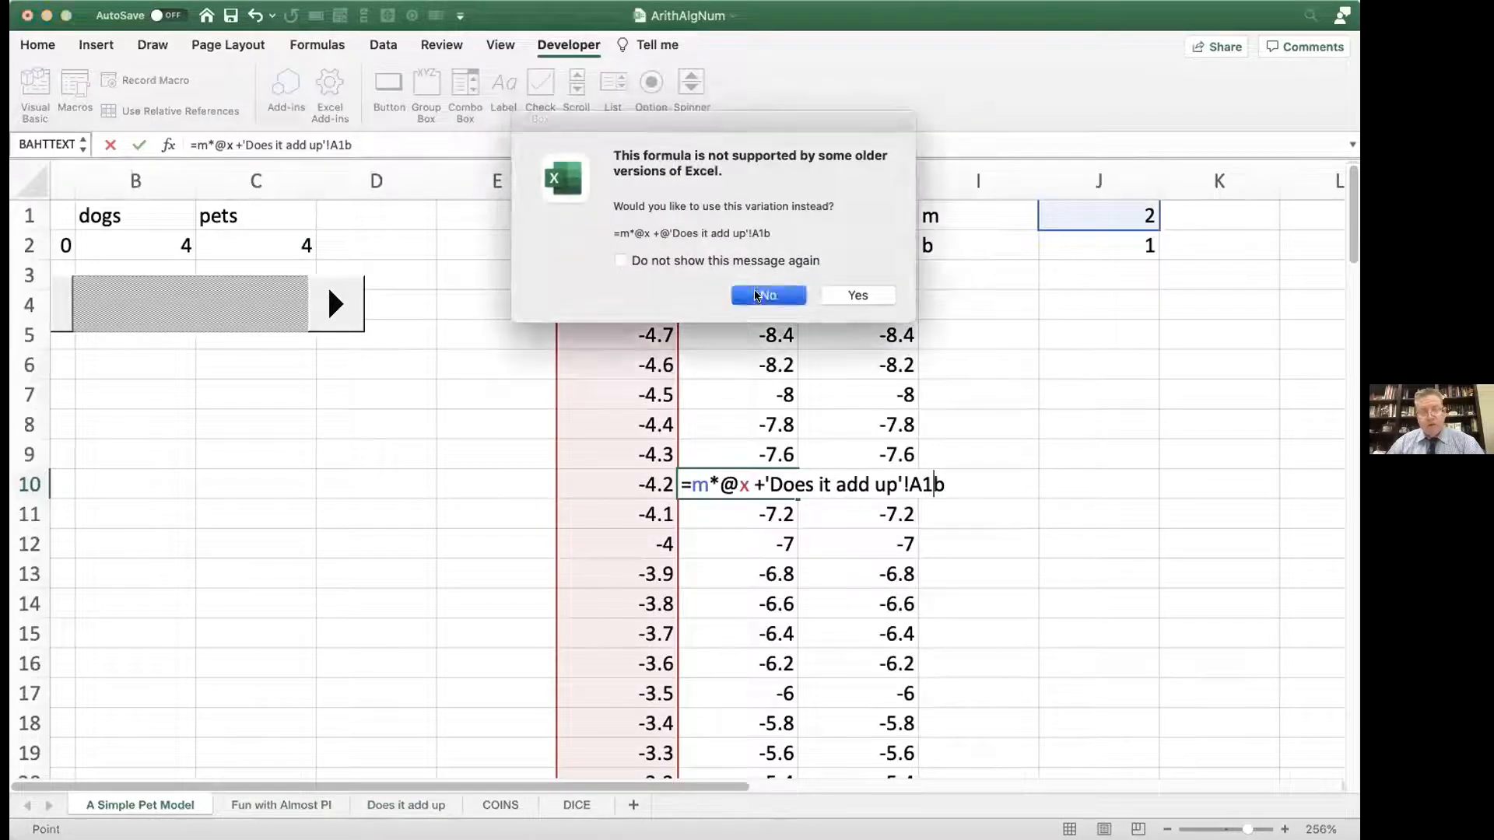
# Step: Restore the y formula in G10 by filling it down from G9
pyautogui.click(766, 449)
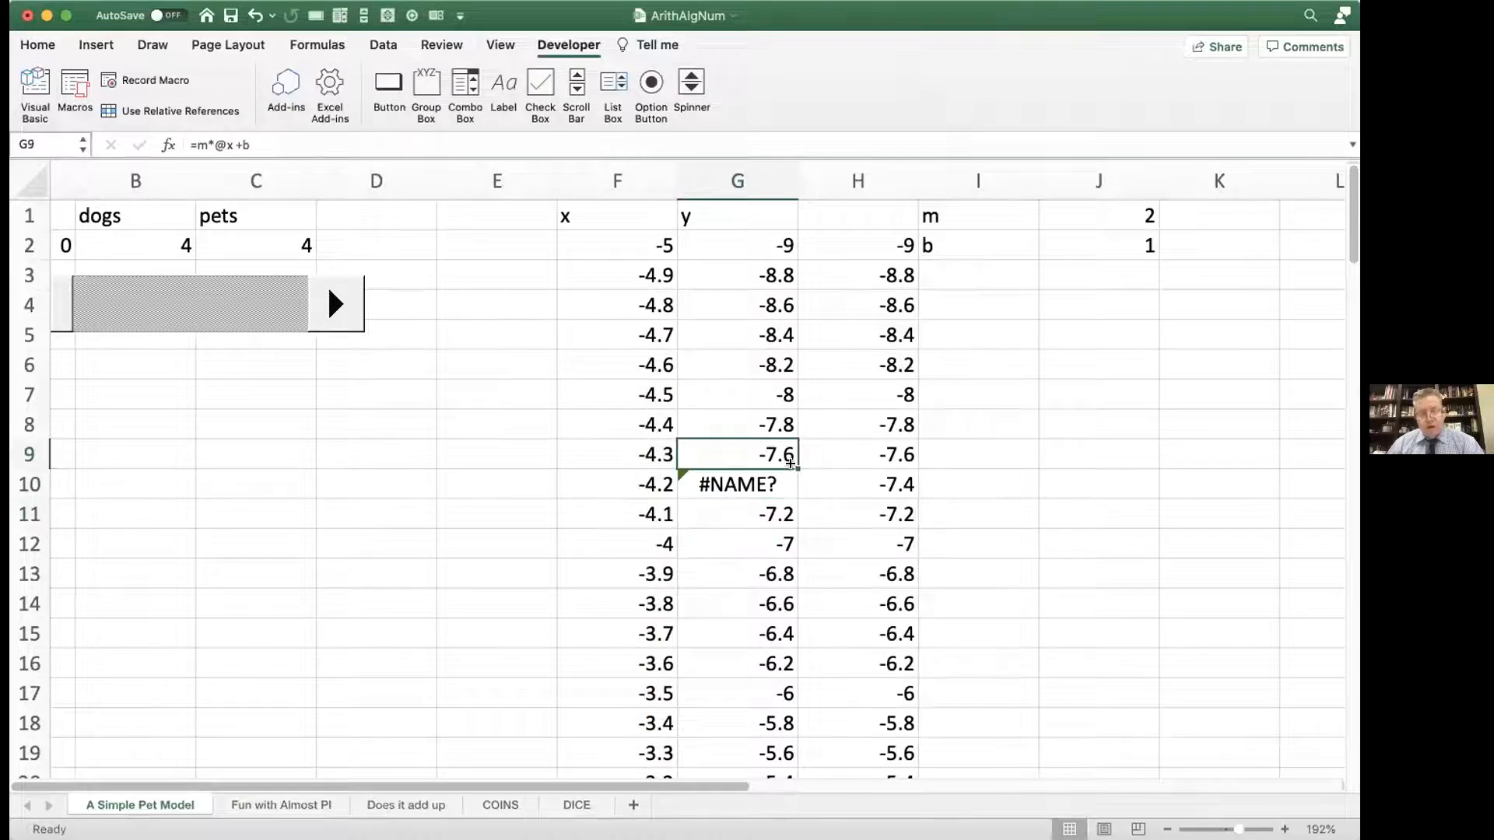
pyautogui.moveTo(792, 466); pyautogui.dragTo(791, 496)
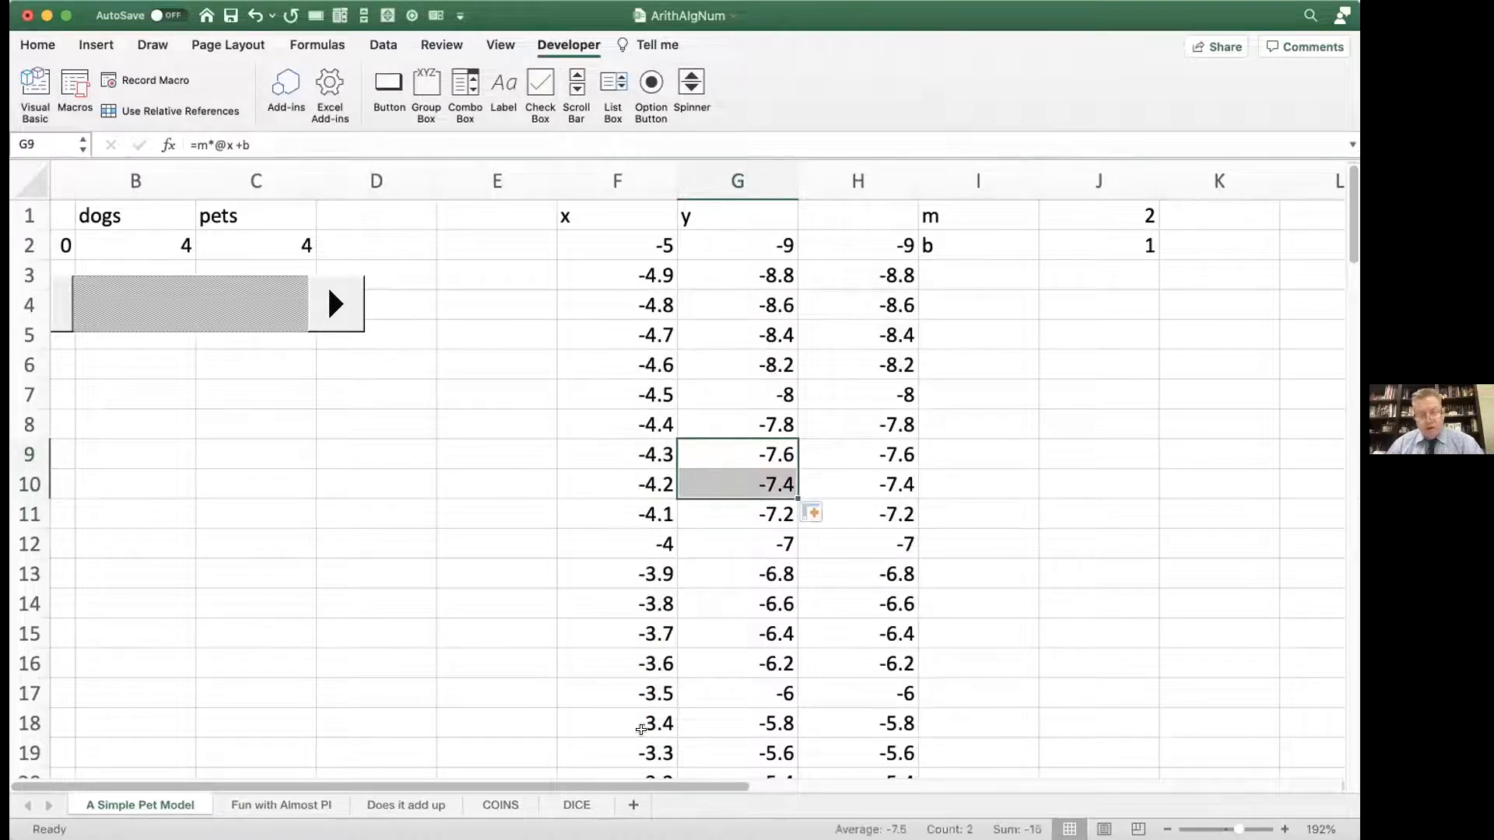
# Step: On the Does it add up sheet, enter formulas referring to the names cats in A1 and dogs in A2
pyautogui.click(417, 807)
pyautogui.write('=ca')
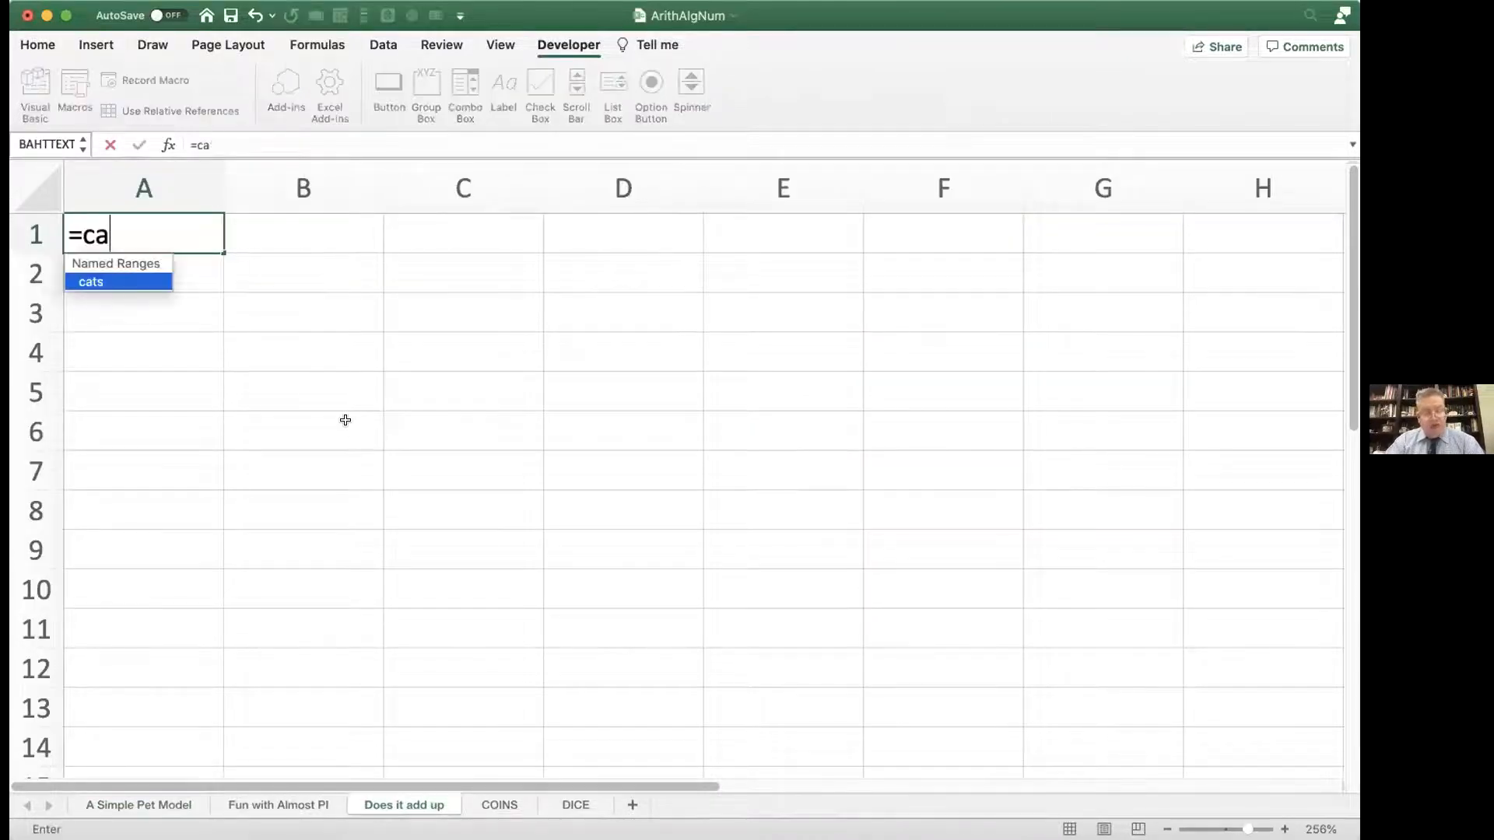
pyautogui.press('Return')
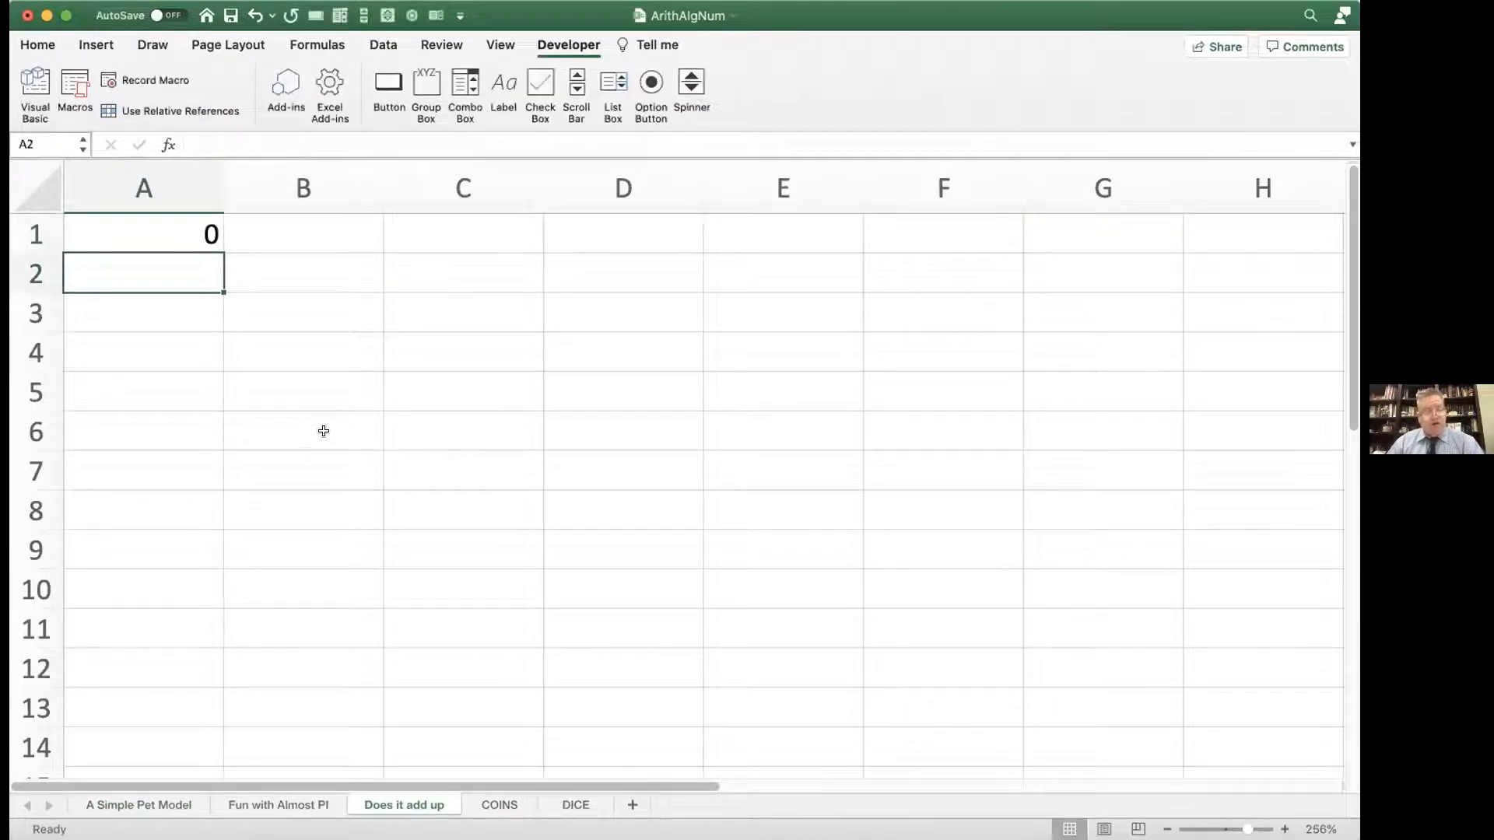
pyautogui.write('=dog')
pyautogui.press('Return')
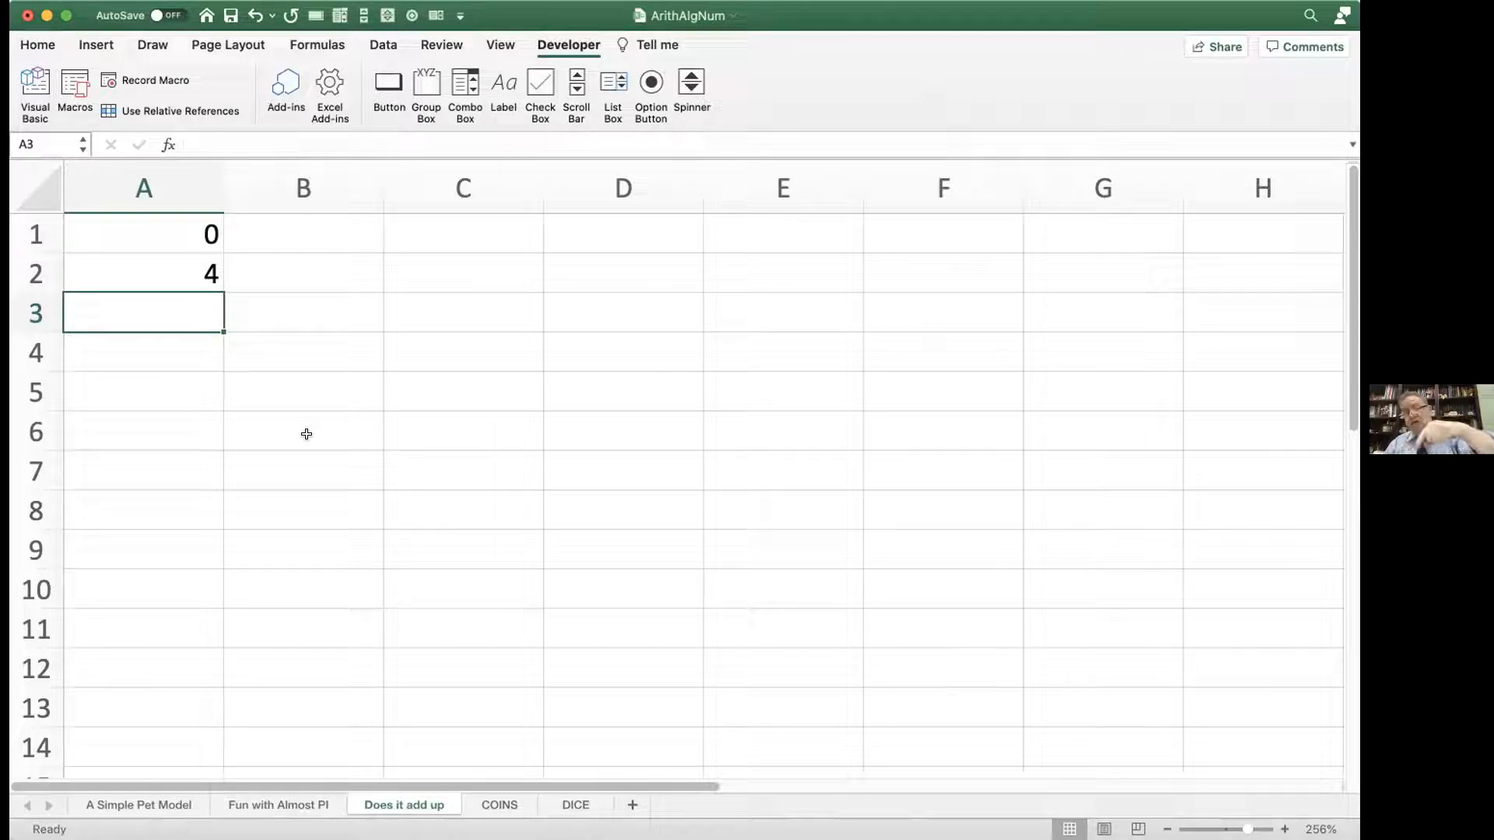
# Step: Clear the test formulas from cells A2 and A1 of the Does it add up sheet
pyautogui.click(191, 265)
pyautogui.press('Delete')
pyautogui.click(190, 232)
pyautogui.press('Delete')
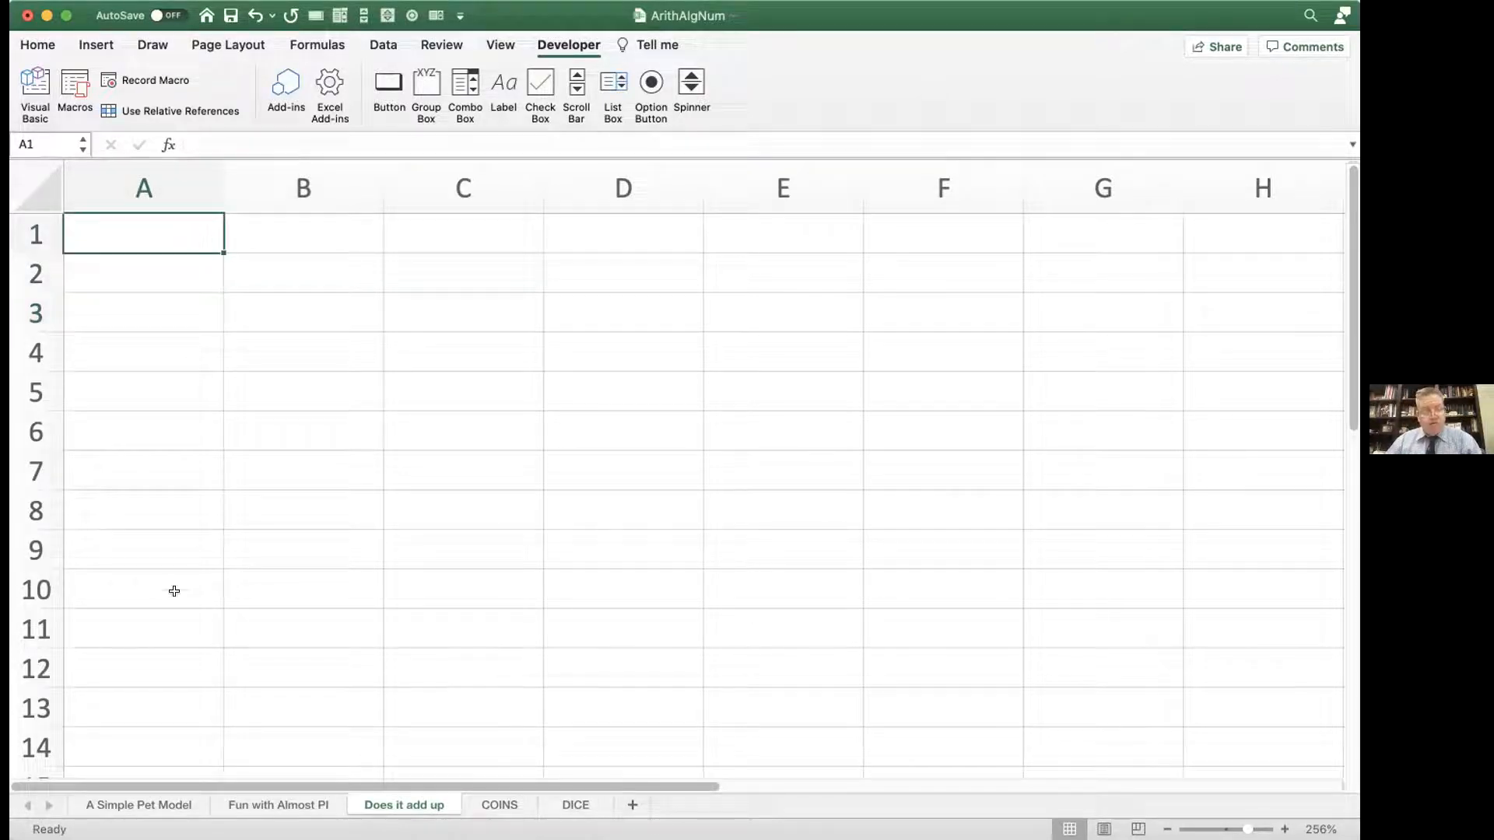
# Step: On the A Simple Pet Model sheet, draw a horizontal scroll bar below the m and b parameters, spanning columns I to L
pyautogui.click(141, 804)
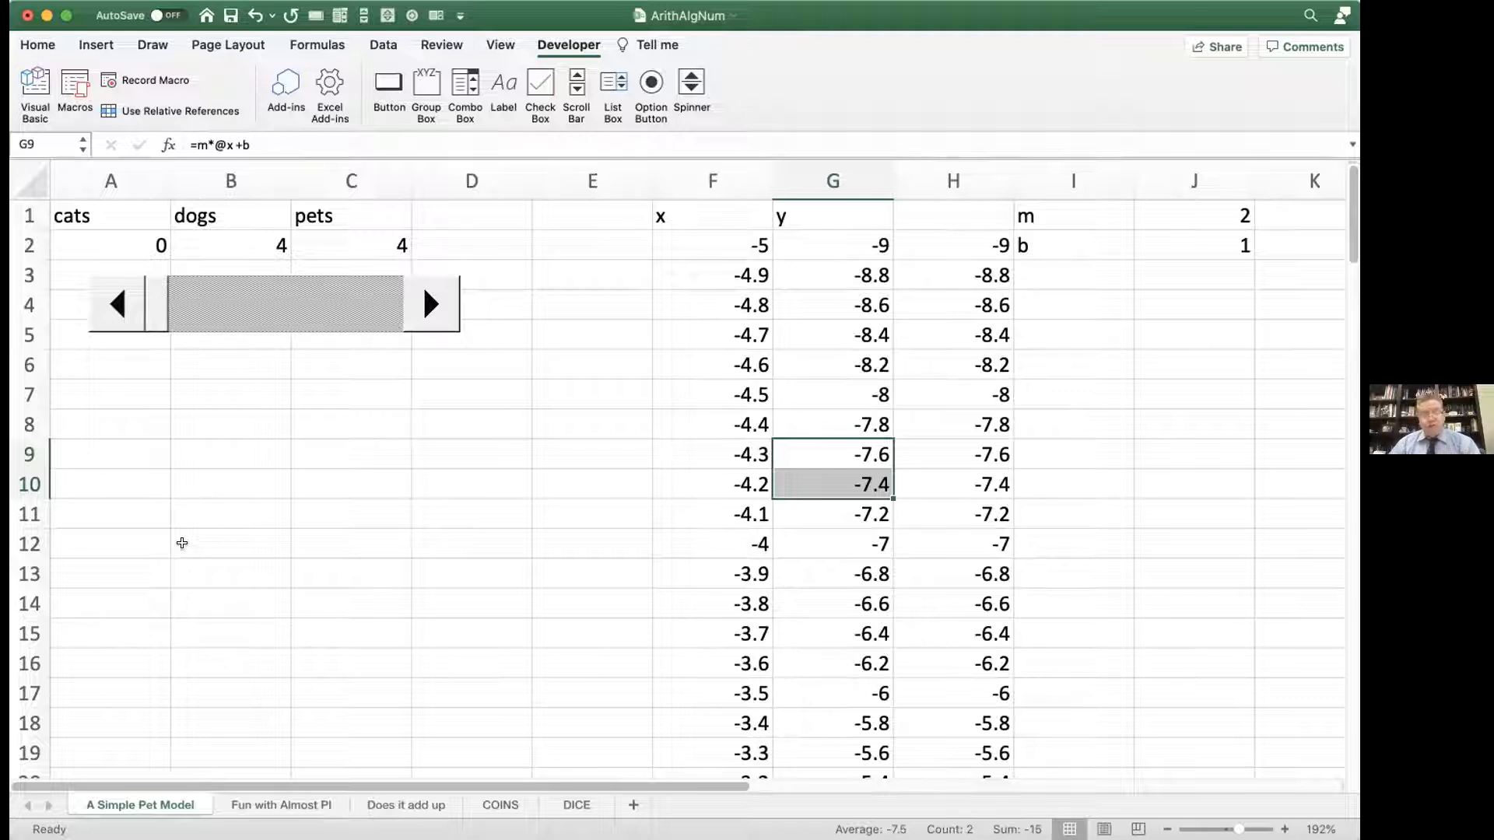
pyautogui.hscroll(6, 194, 531)
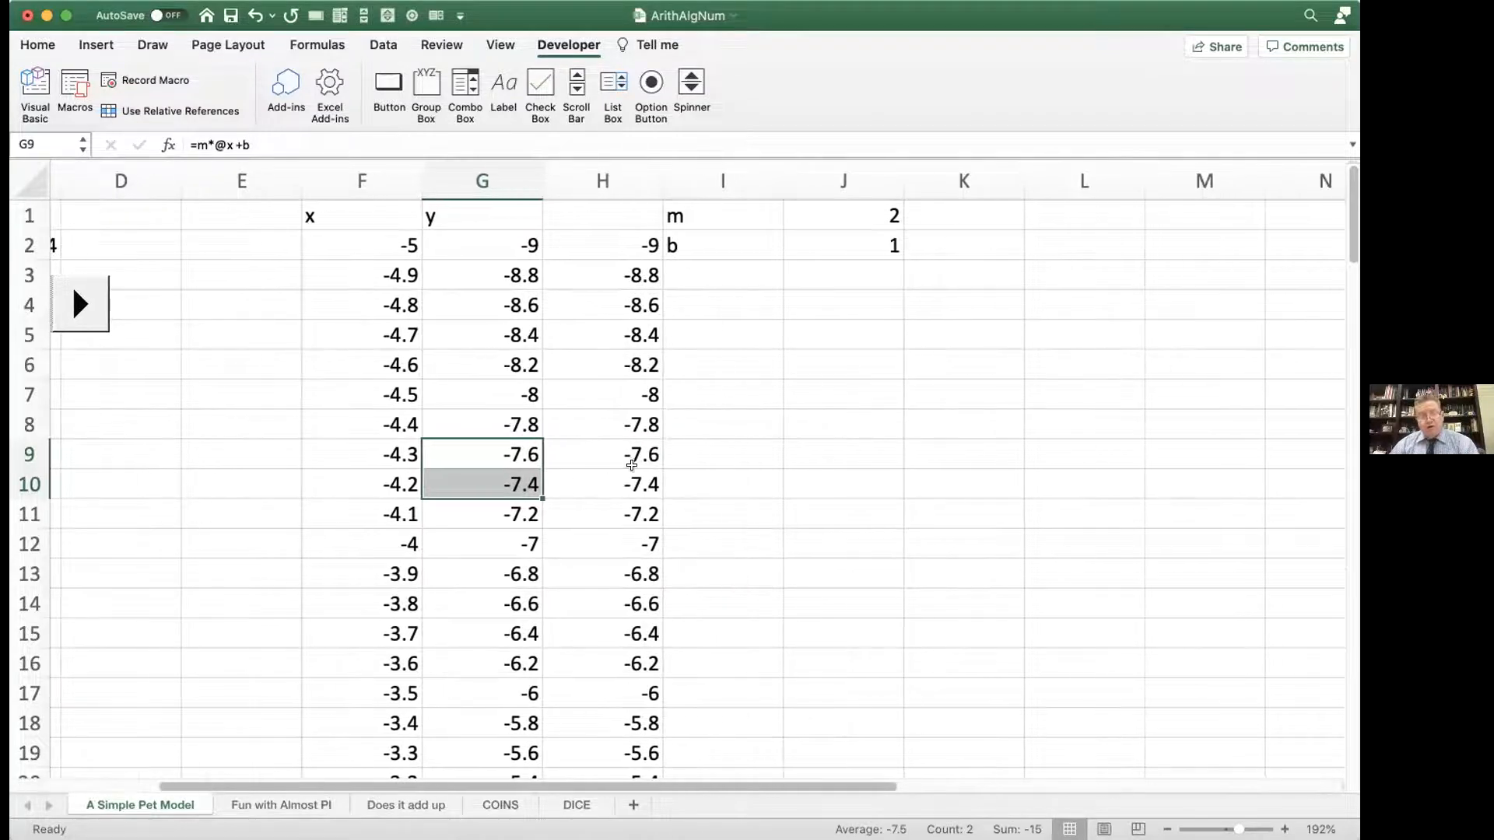
pyautogui.click(577, 86)
pyautogui.moveTo(751, 293); pyautogui.dragTo(1123, 350)
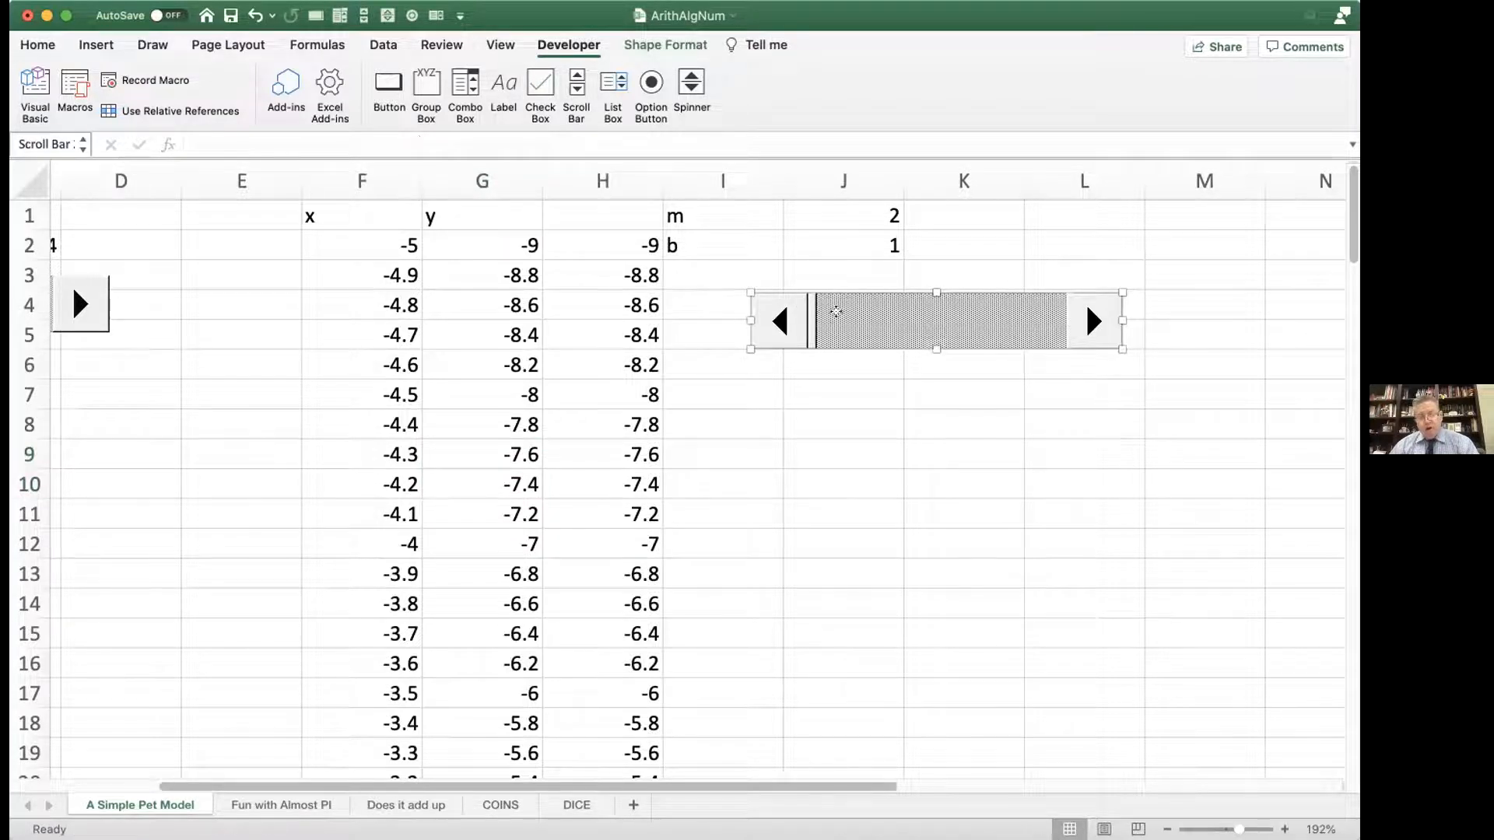
# Step: Link the new scroll bar to the cell named m and set its maximum value to 10
pyautogui.rightClick(842, 314)
pyautogui.click(856, 459)
pyautogui.click(662, 288)
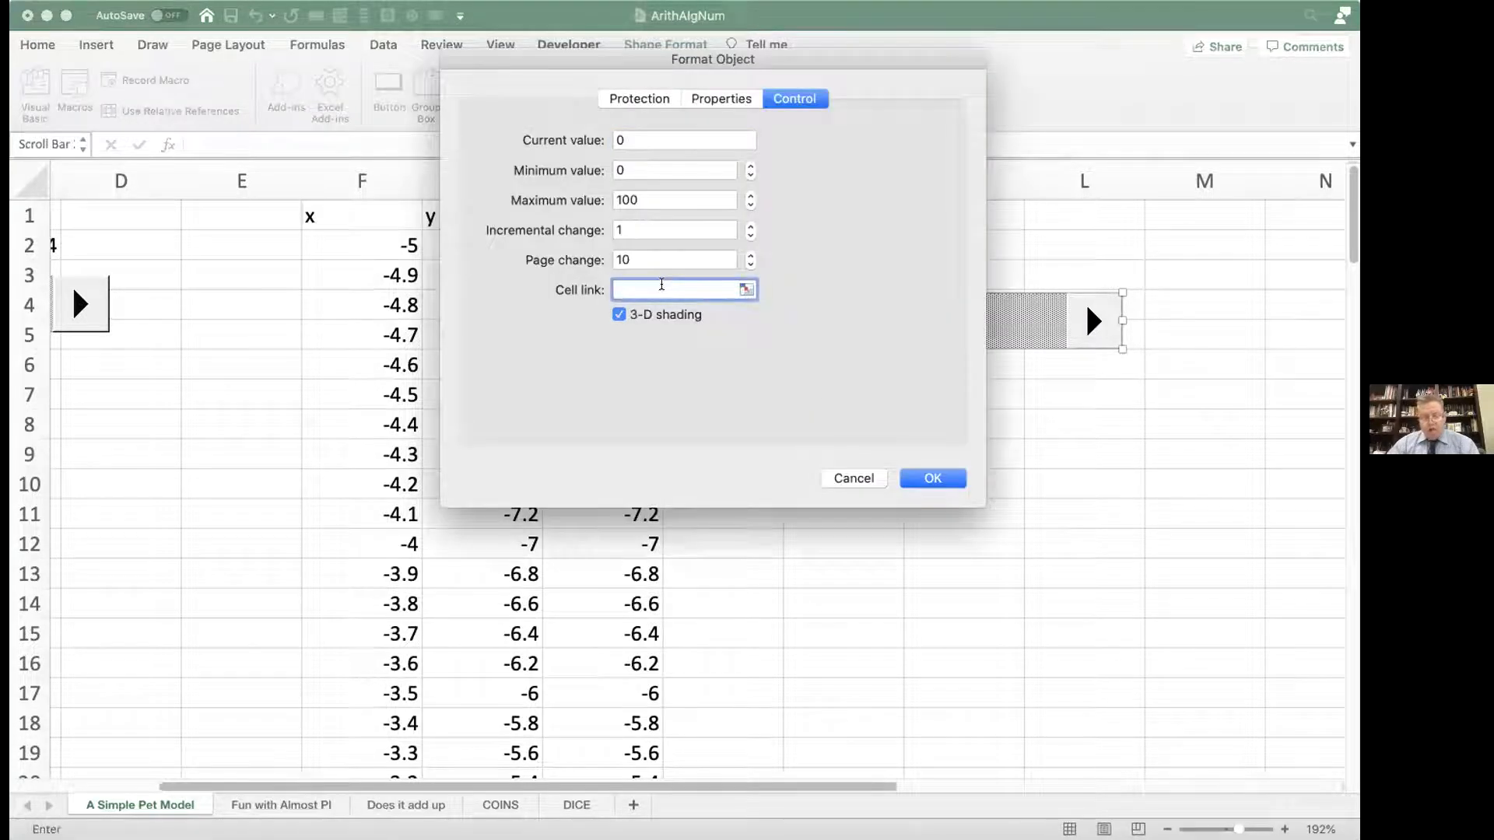
pyautogui.write('m')
pyautogui.click(634, 139)
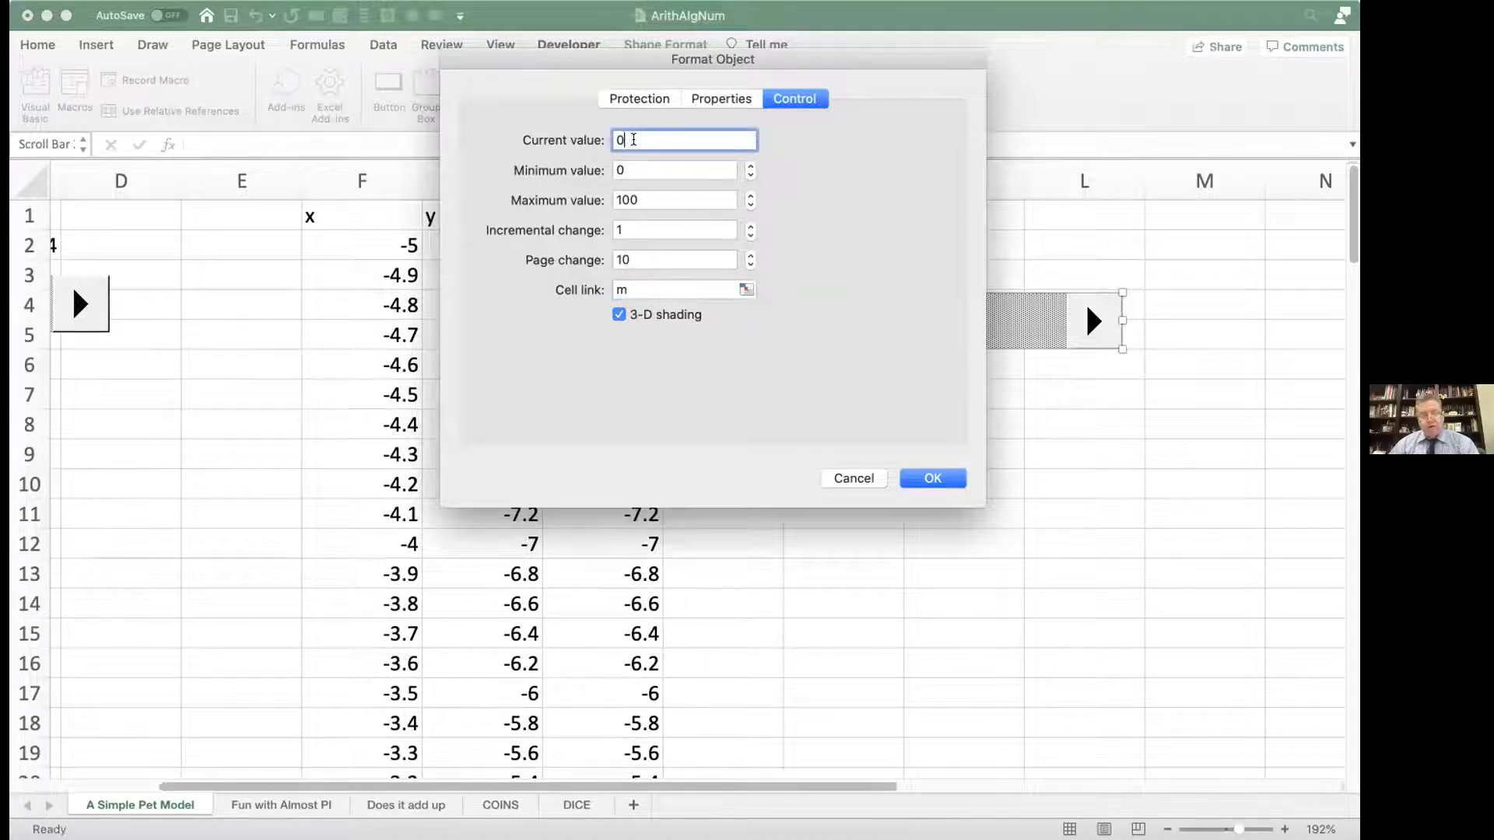
pyautogui.click(632, 170)
pyautogui.click(636, 199)
pyautogui.press('BackSpace')
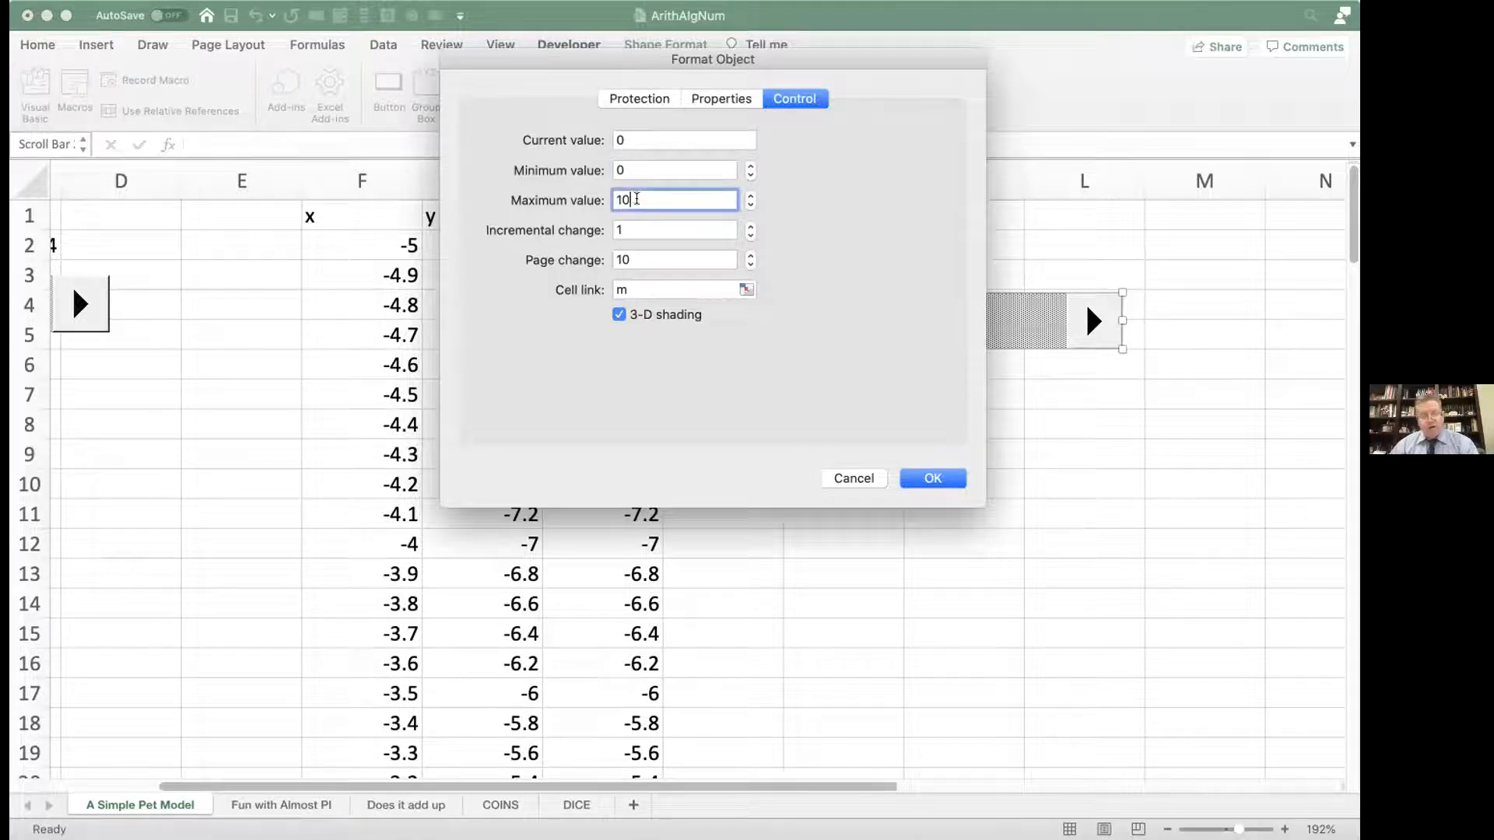
pyautogui.click(924, 480)
pyautogui.click(906, 469)
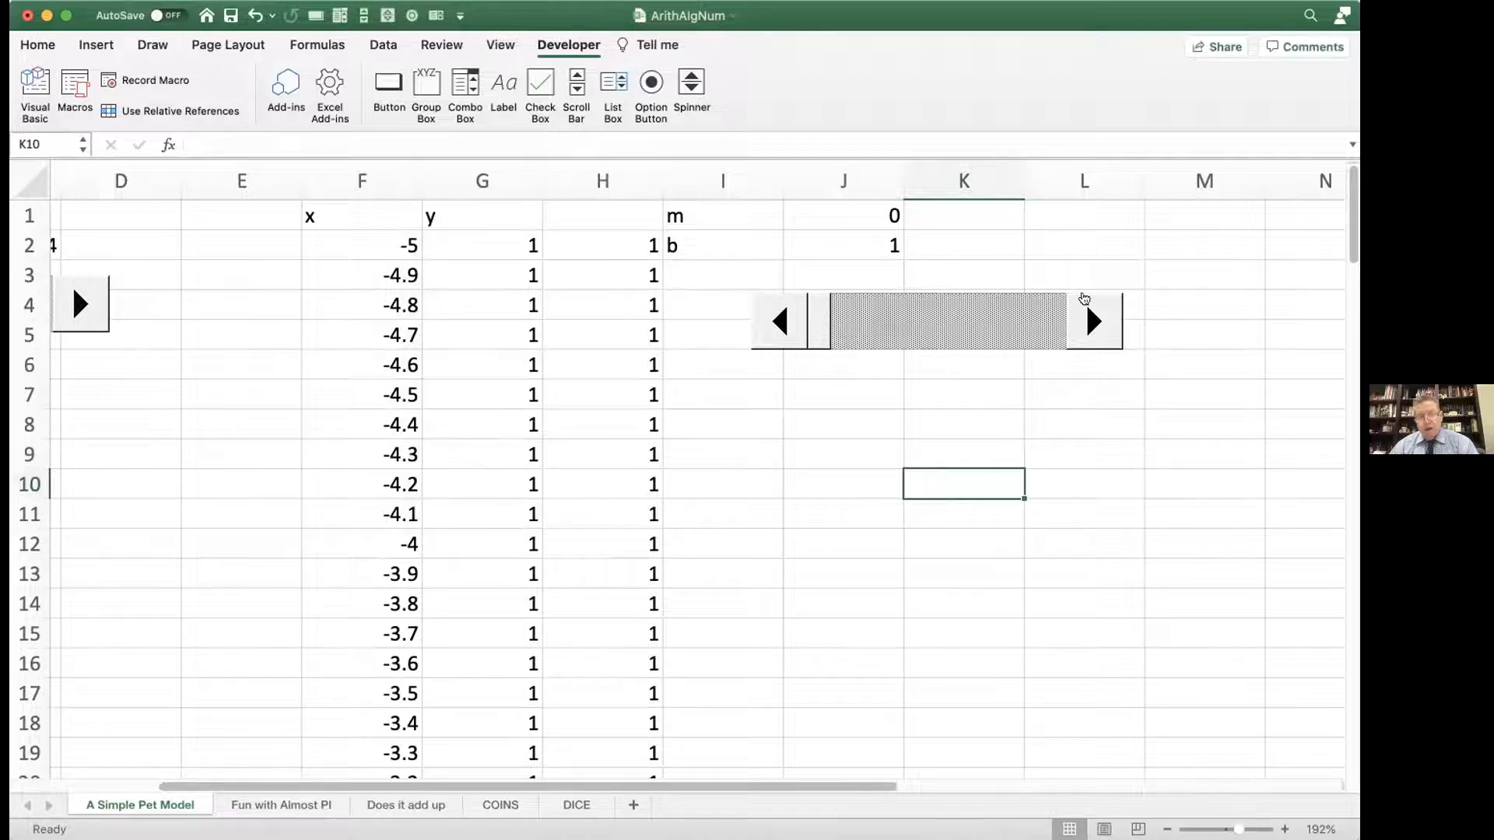
# Step: Try to raise m by stepping the new scroll bar upward
pyautogui.click(1101, 315)
pyautogui.click(1101, 316)
pyautogui.click(1101, 315)
pyautogui.click(1101, 315)
# Step: Set the scroll bar's page change to 1 and deselect the control
pyautogui.rightClick(869, 325)
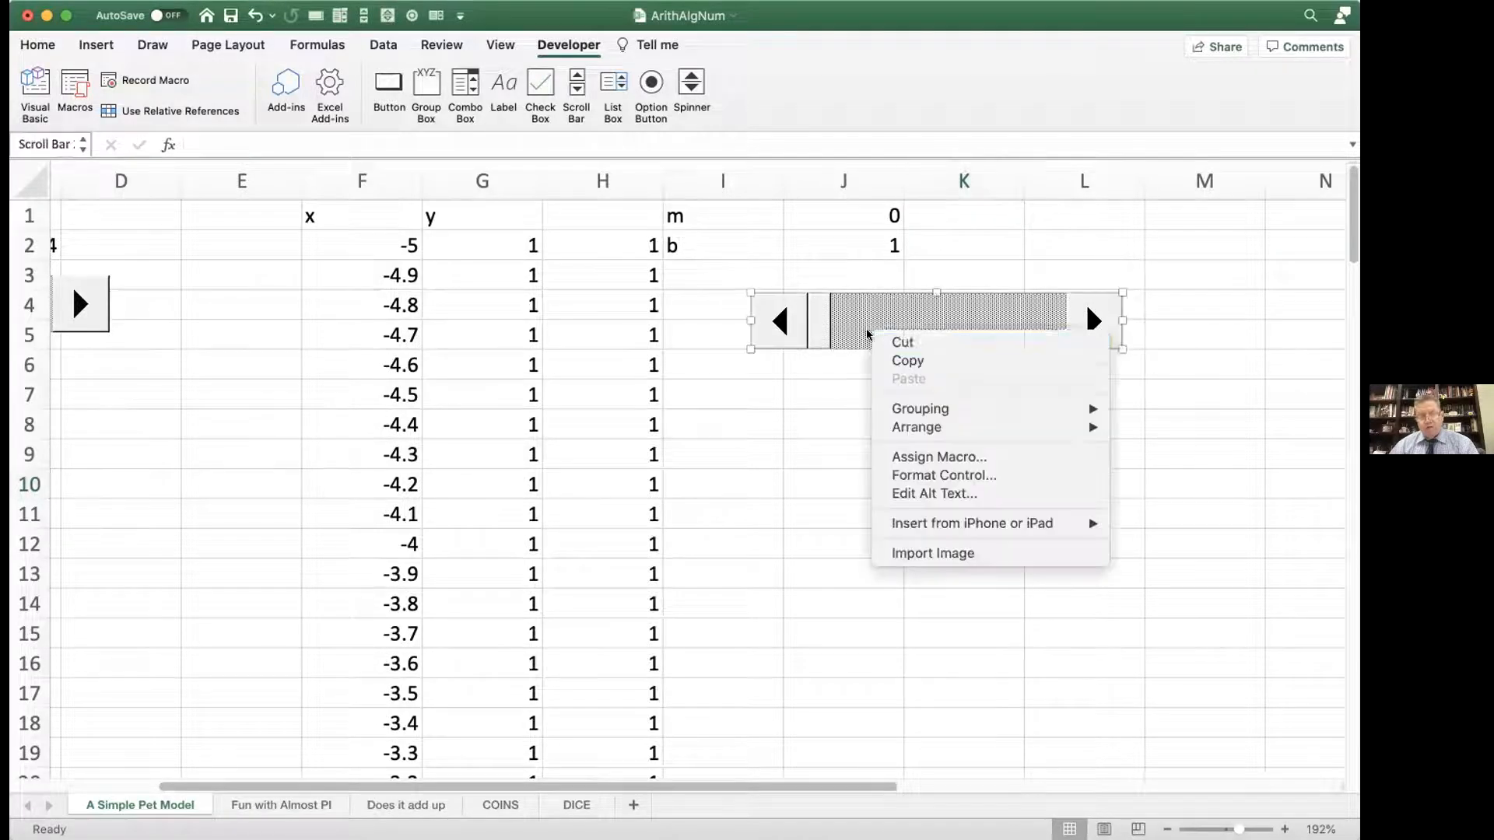
pyautogui.click(874, 473)
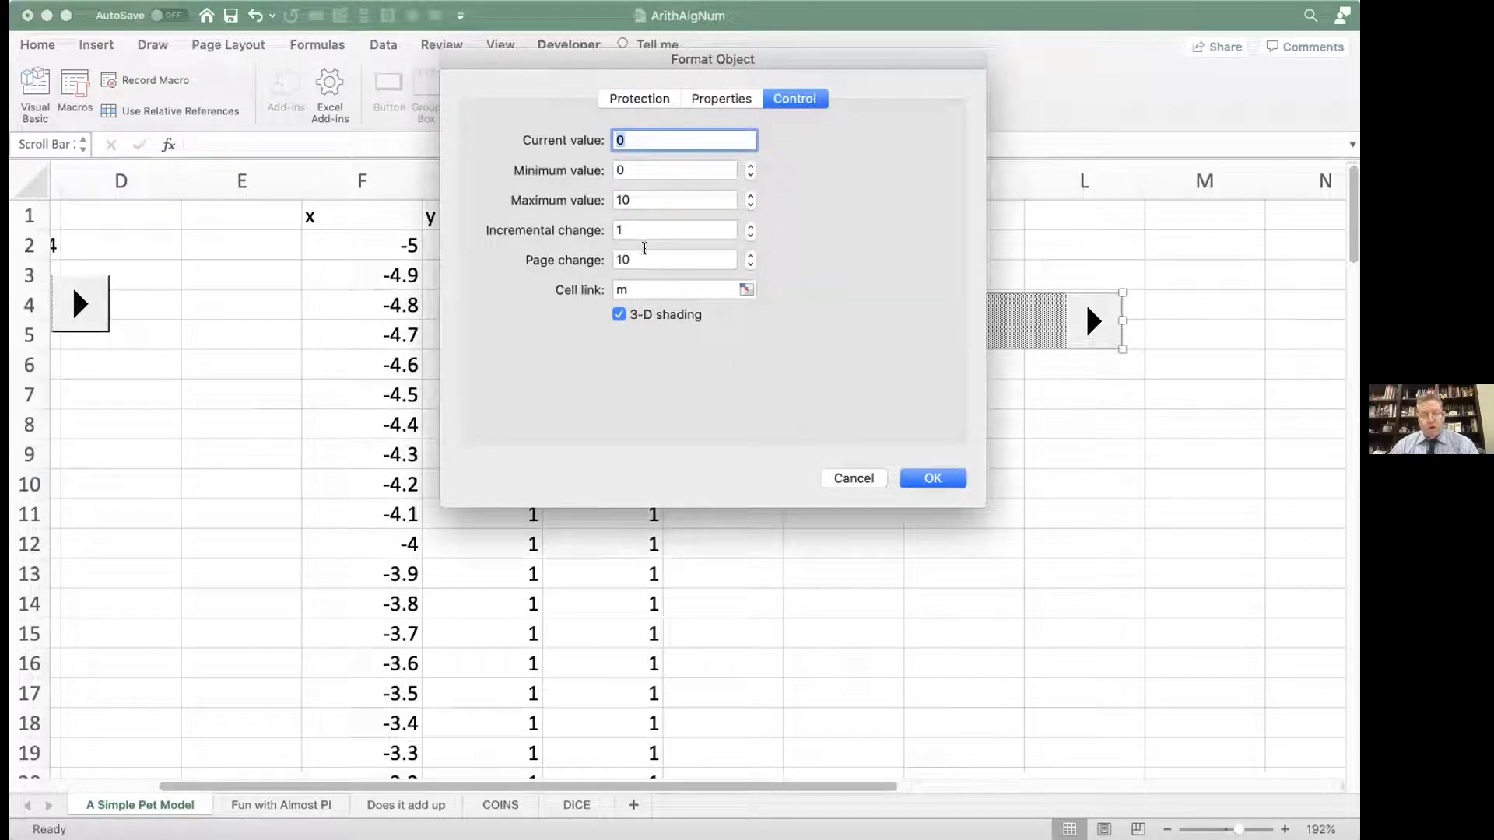
pyautogui.click(628, 257)
pyautogui.press('BackSpace')
pyautogui.press('BackSpace')
pyautogui.write('1')
pyautogui.click(928, 478)
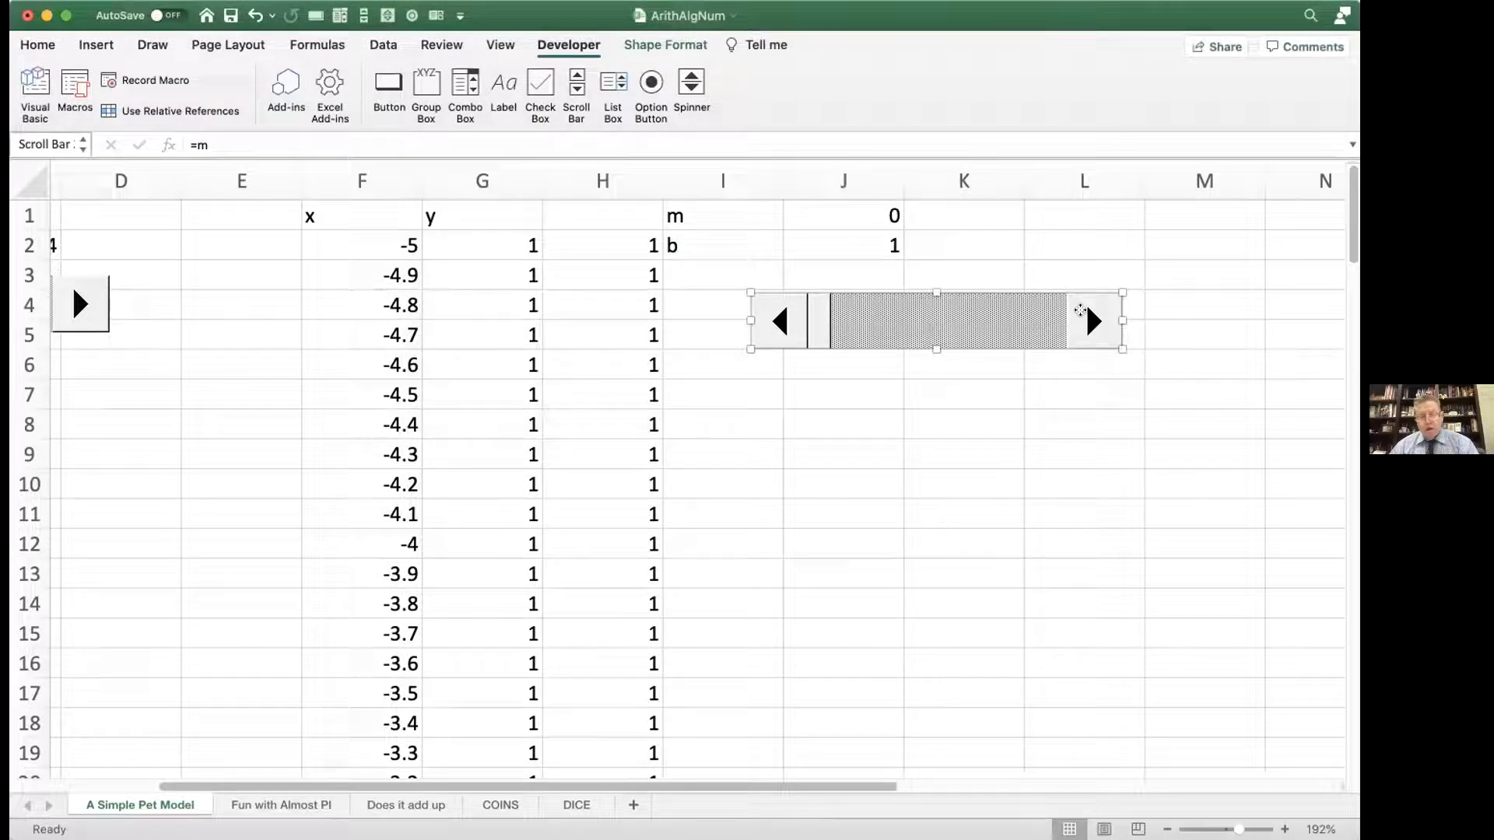
pyautogui.press('Escape')
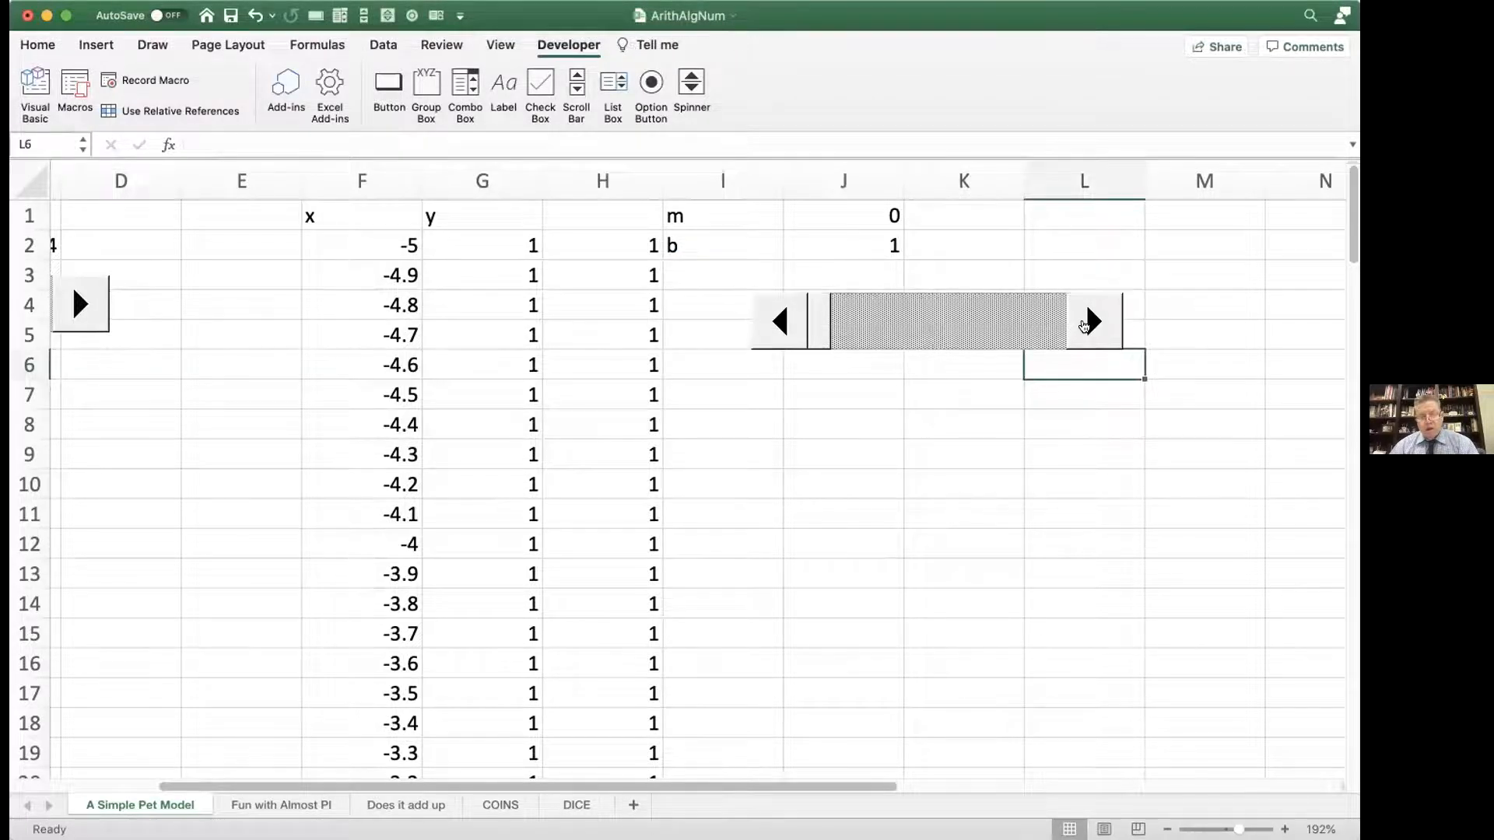
# Step: Step the scroll bar upward to raise m from the model's parameters to 7
pyautogui.click(1085, 323)
pyautogui.click(1084, 325)
pyautogui.click(1084, 325)
pyautogui.click(1085, 325)
pyautogui.click(1085, 325)
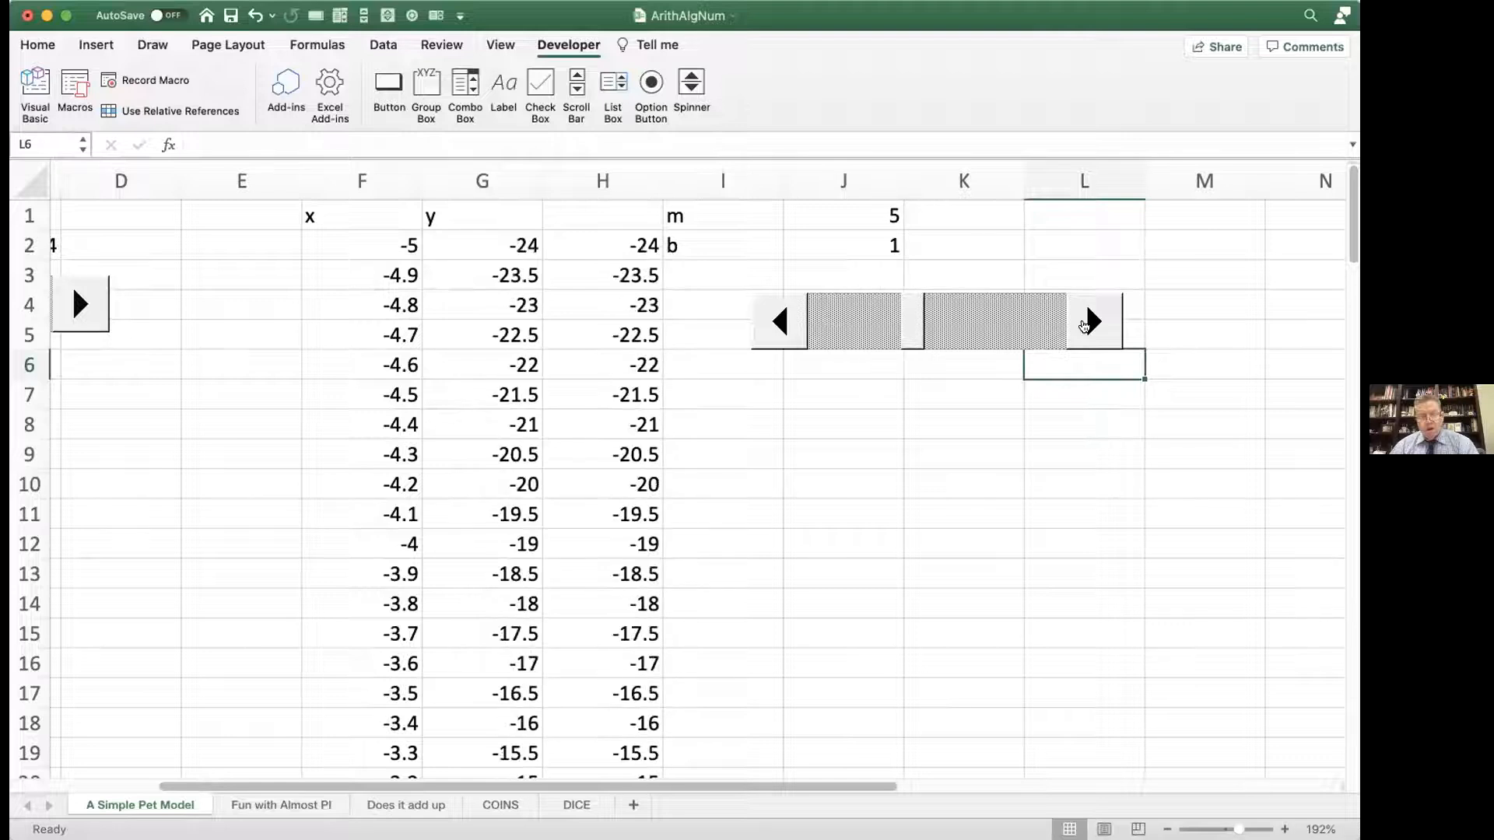
pyautogui.click(1085, 325)
pyautogui.click(1084, 325)
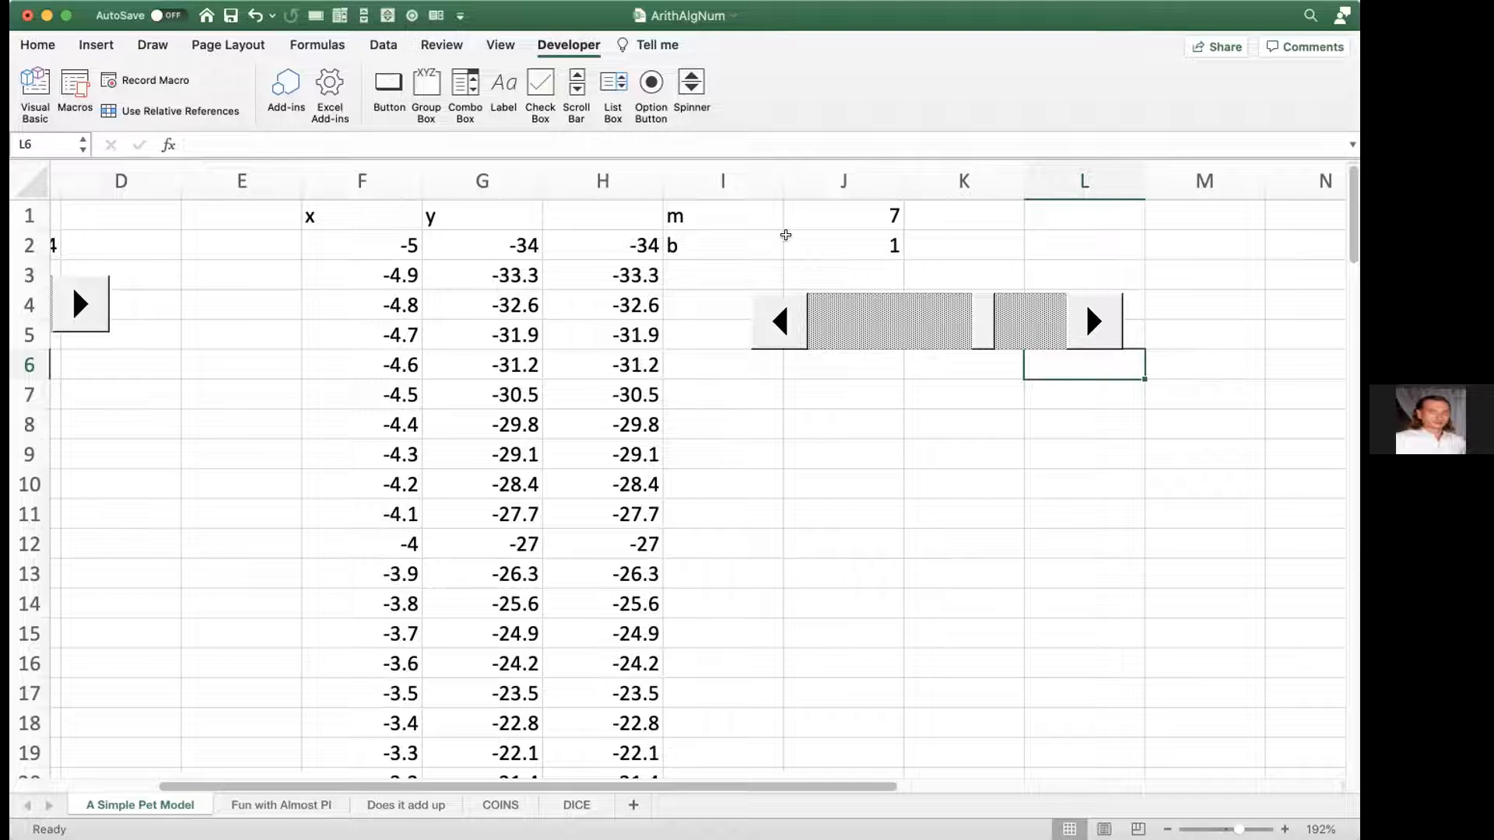
# Step: Cut the scroll bar below the m and b parameters from the sheet
pyautogui.rightClick(844, 323)
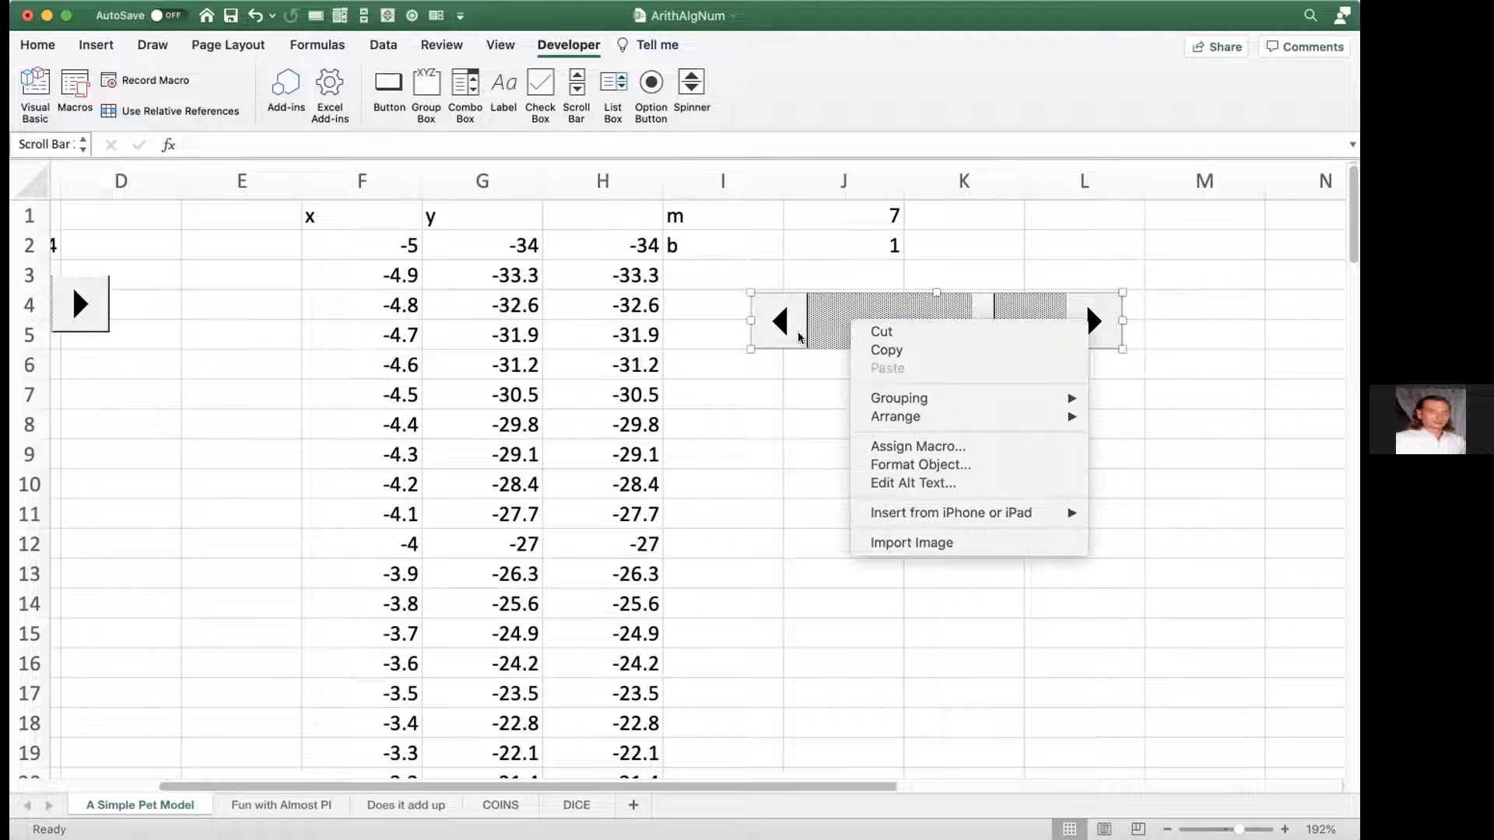
pyautogui.click(784, 411)
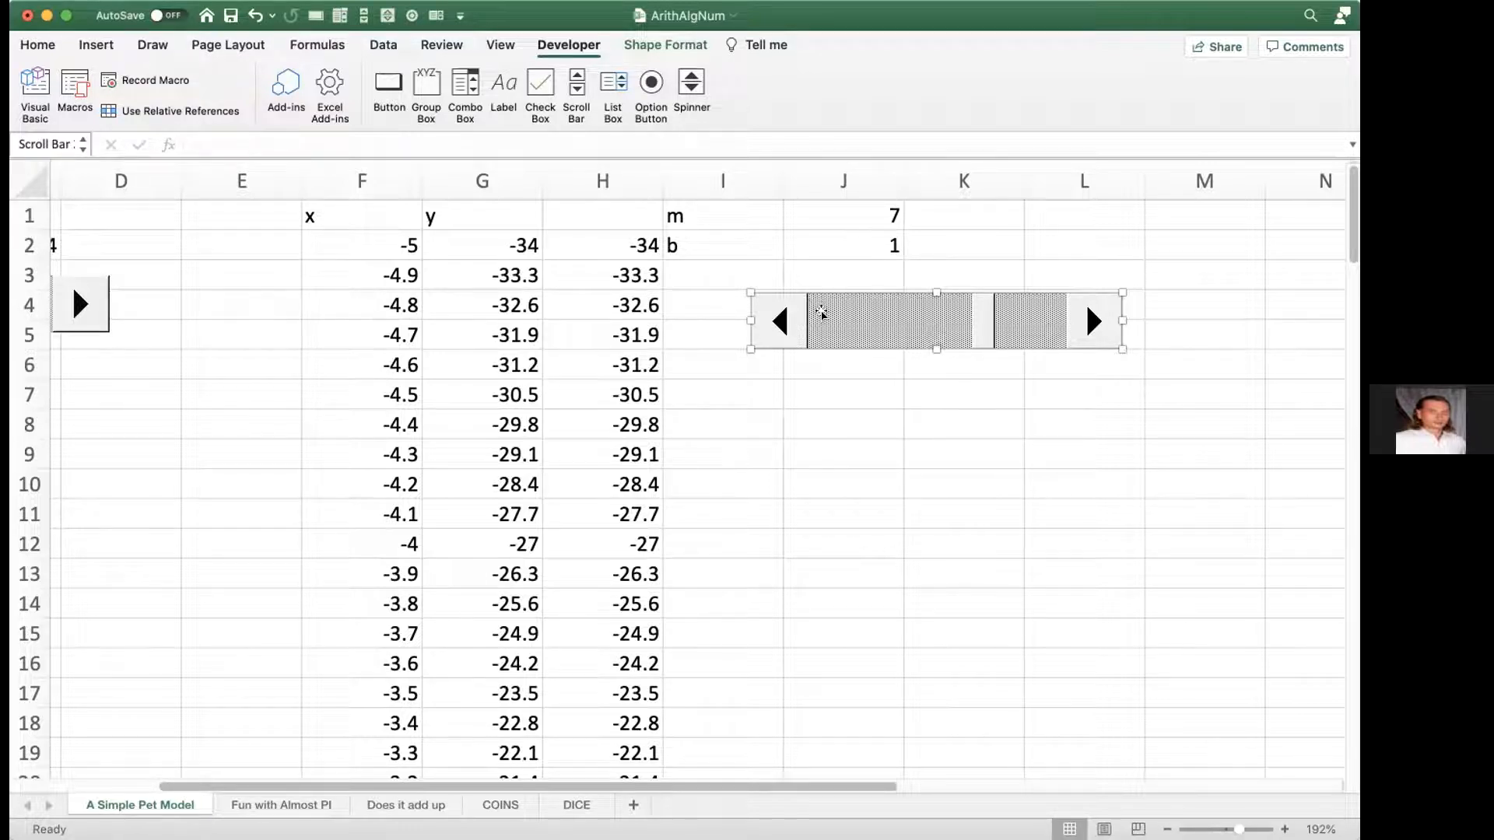
pyautogui.rightClick(826, 315)
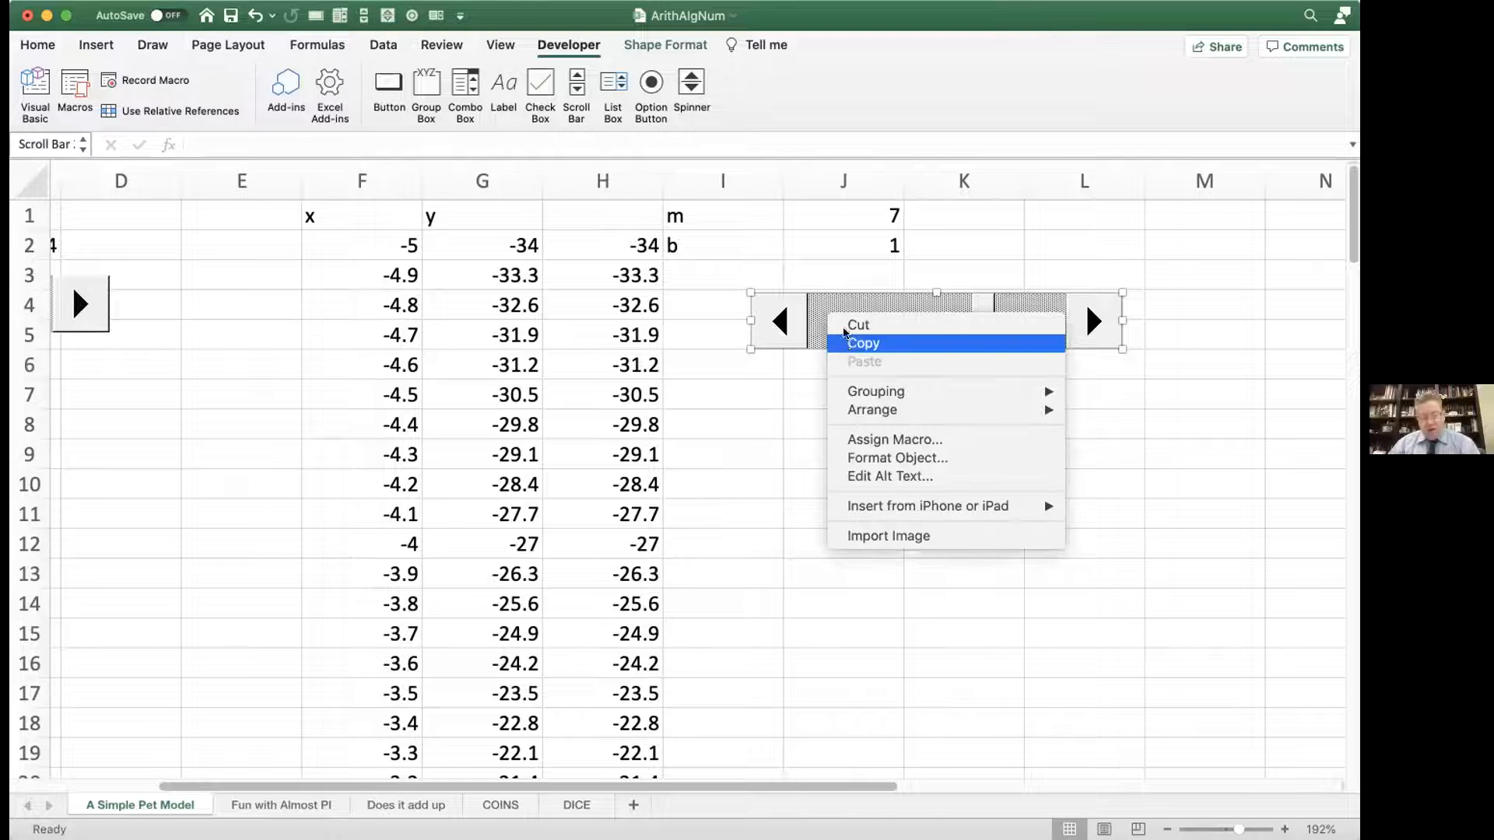
pyautogui.click(838, 326)
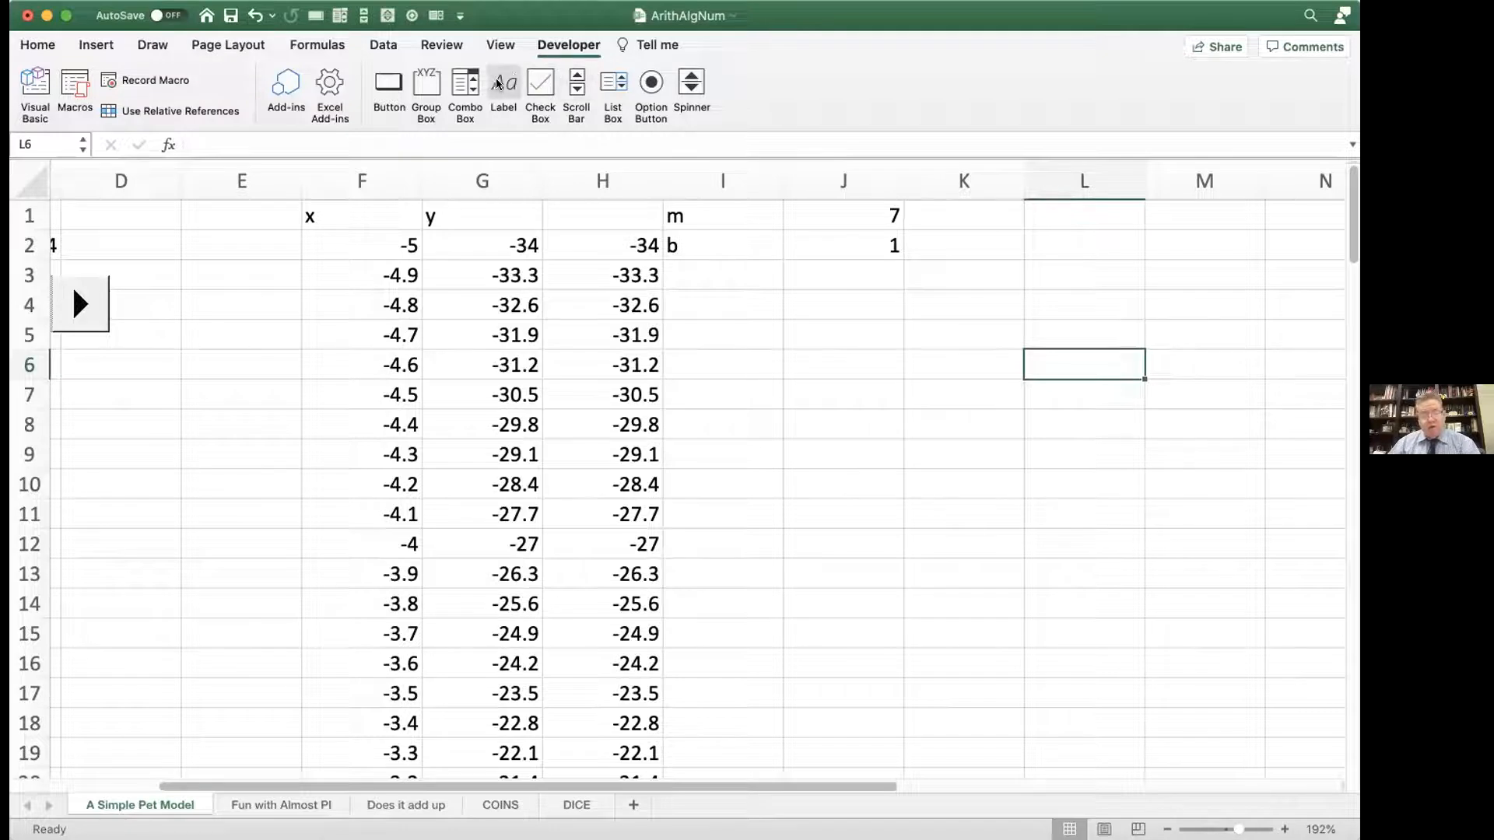
# Step: Draw a replacement horizontal scroll bar below the m and b parameters, spanning columns I to L, and slightly reduce its height
pyautogui.click(571, 92)
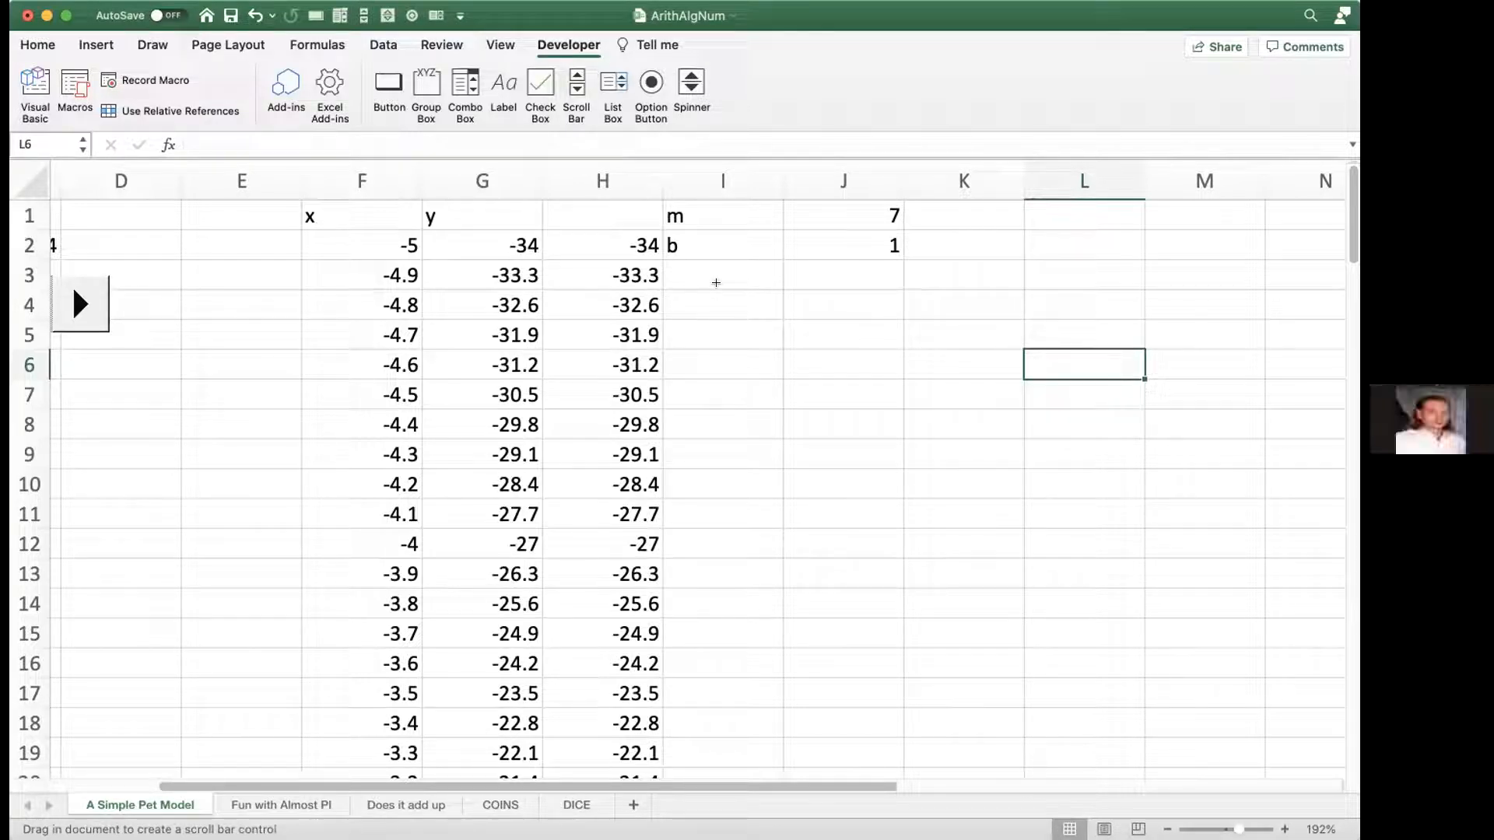
pyautogui.moveTo(720, 291); pyautogui.dragTo(1092, 347)
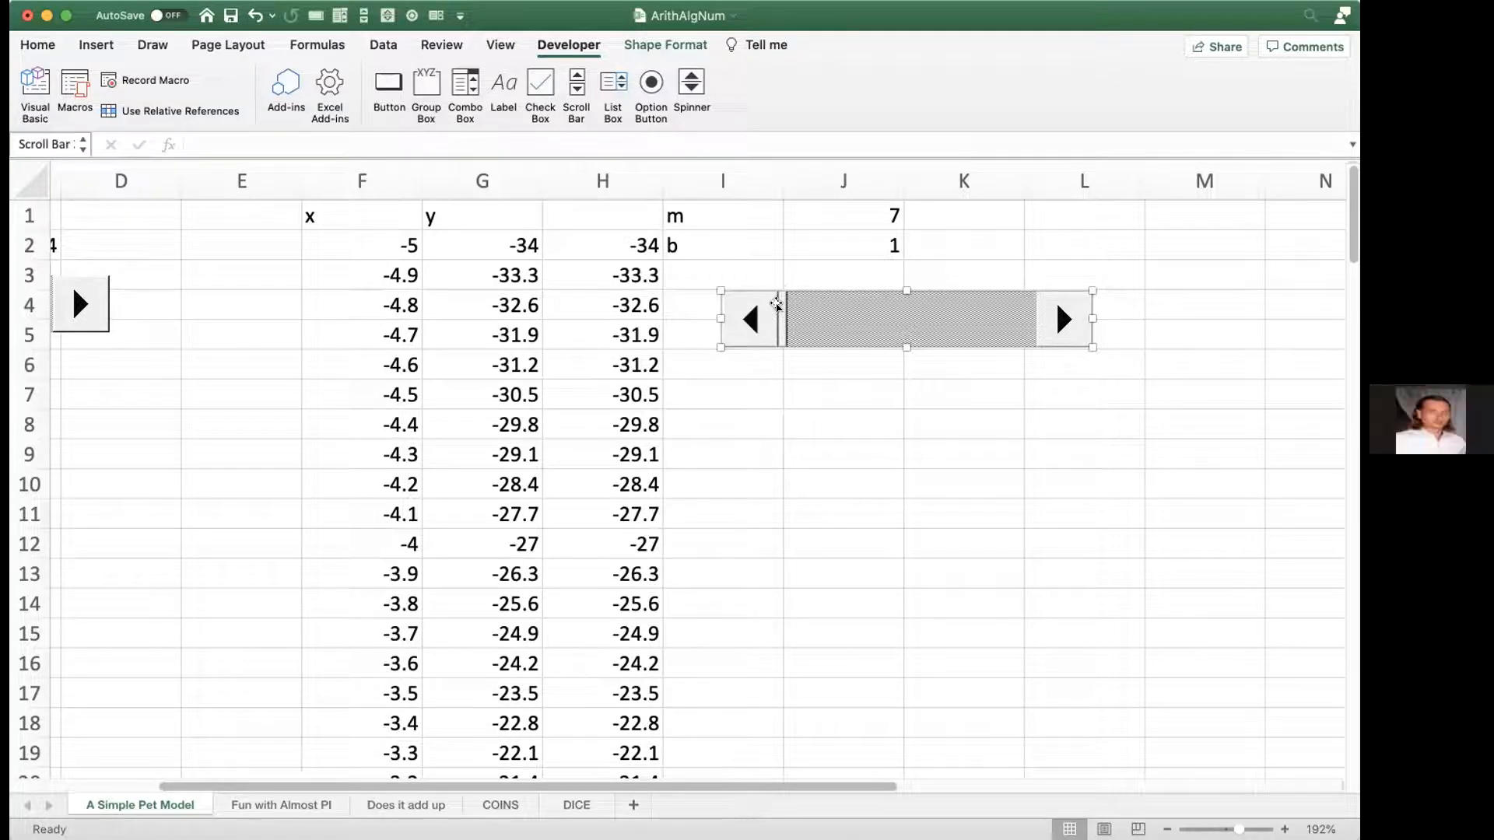
pyautogui.hscroll(1, 777, 304)
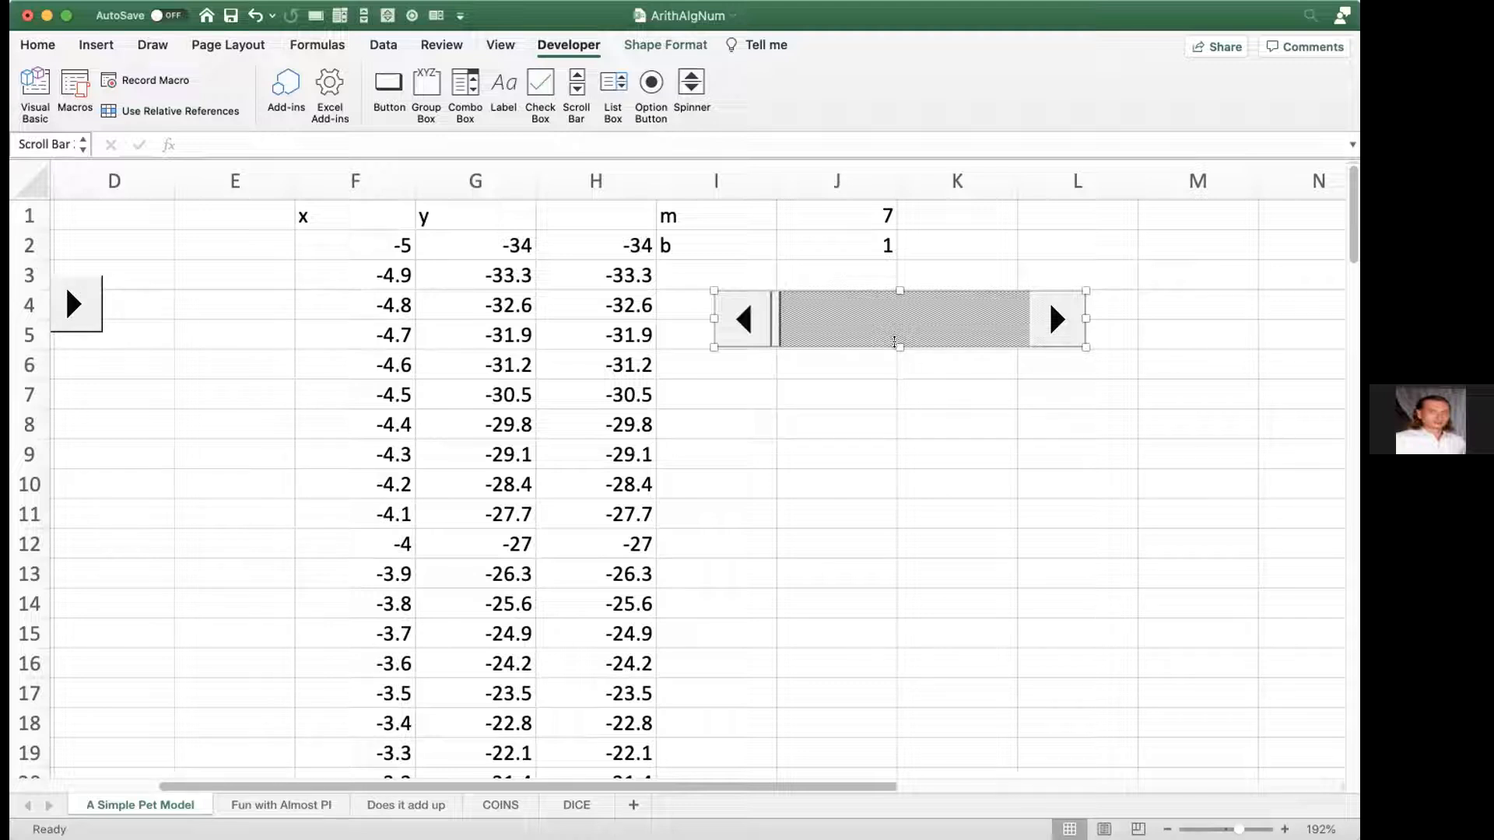
pyautogui.moveTo(895, 343)
pyautogui.mouseDown()
pyautogui.moveTo(891, 296)
pyautogui.moveTo(894, 340)
pyautogui.mouseUp()
# Step: Configure the replacement scroll bar with current value 2, minimum 0, maximum 10, page change 1 and cell link m
pyautogui.rightClick(868, 316)
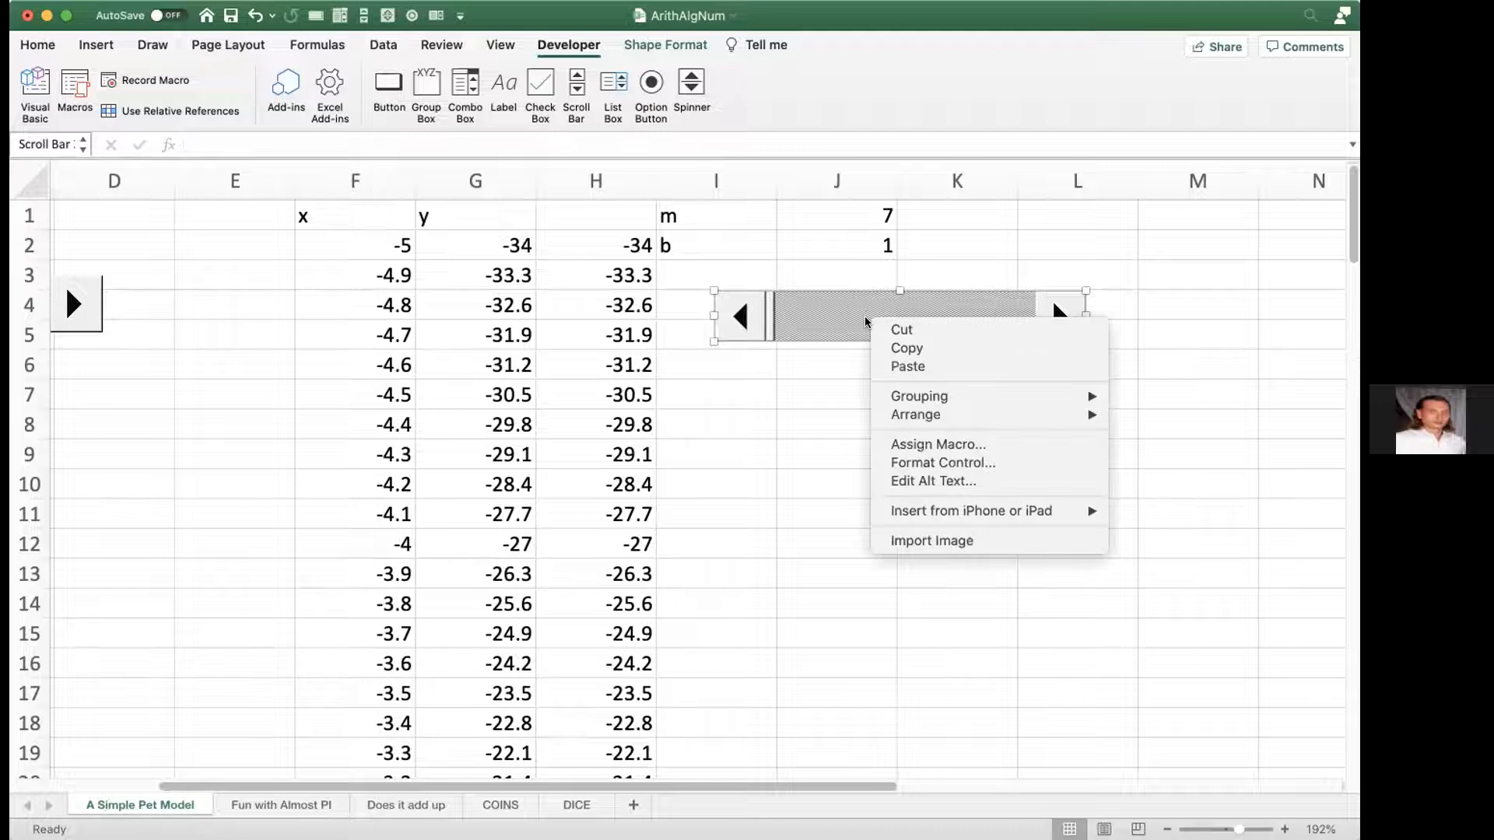
pyautogui.click(894, 462)
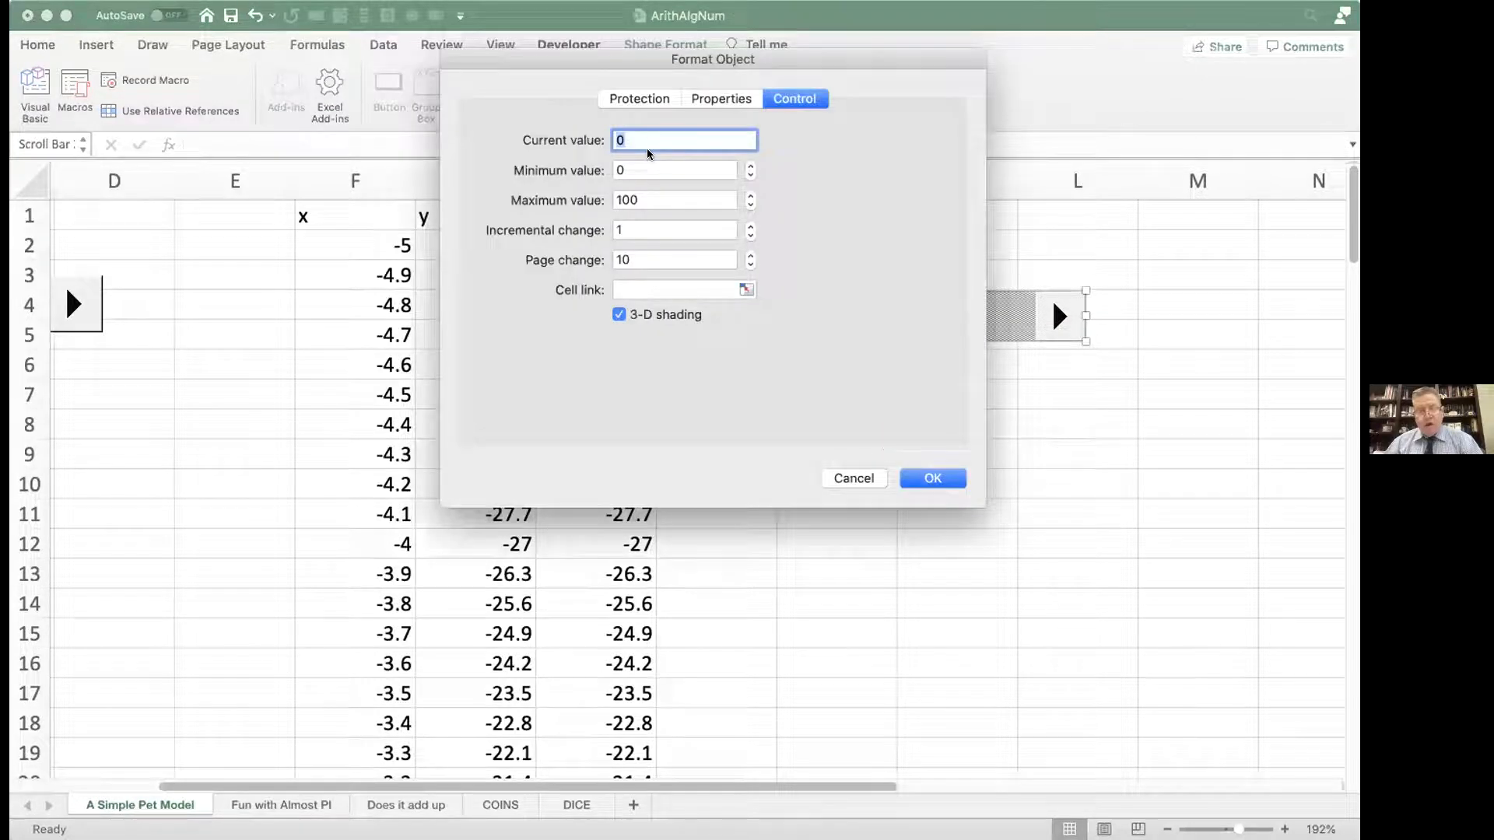
pyautogui.write('2')
pyautogui.click(635, 169)
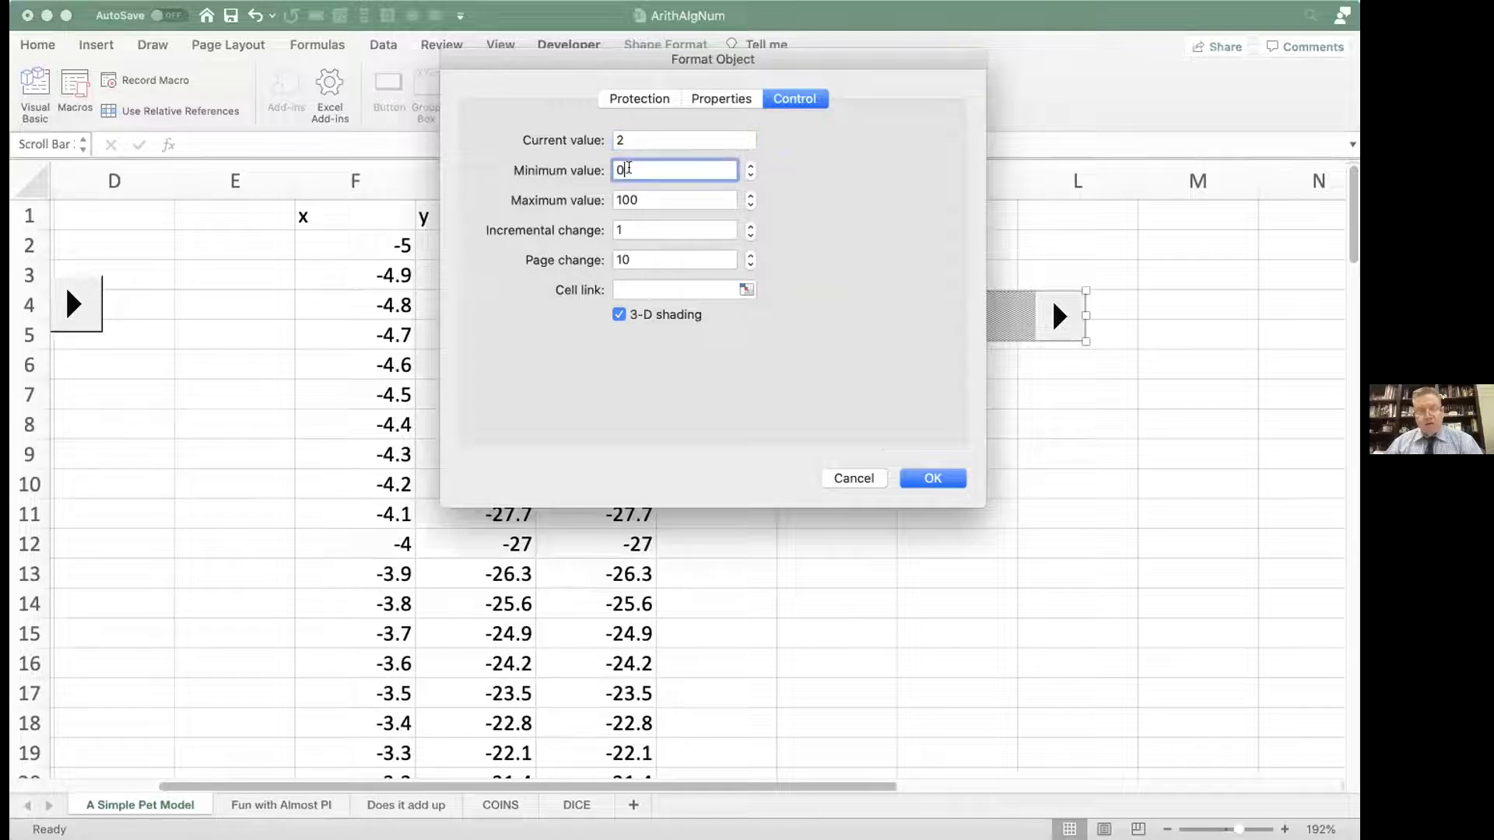
pyautogui.click(638, 200)
pyautogui.press('BackSpace')
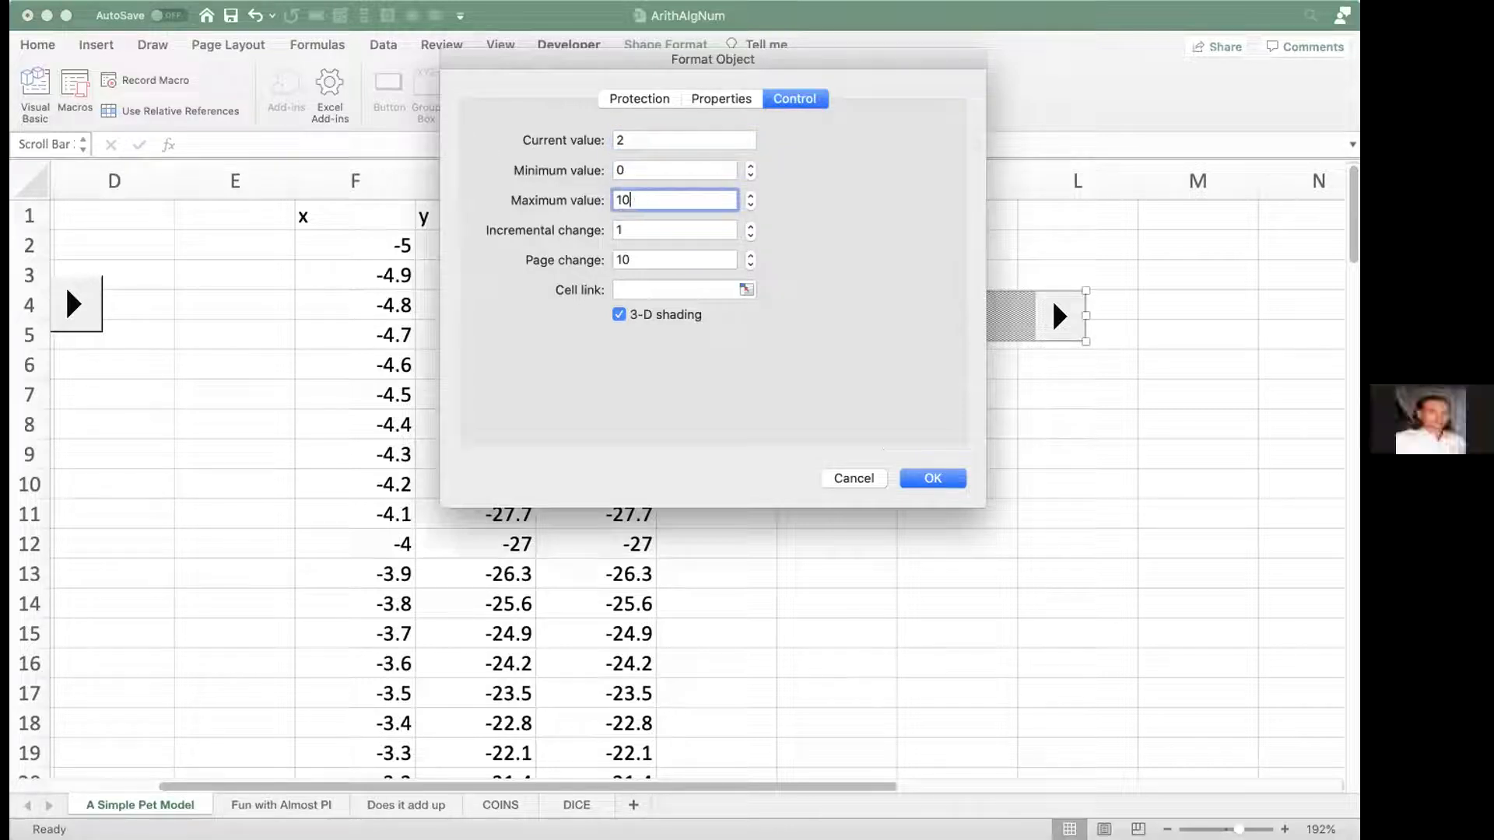
pyautogui.click(635, 254)
pyautogui.press('BackSpace')
pyautogui.click(638, 281)
pyautogui.write('m')
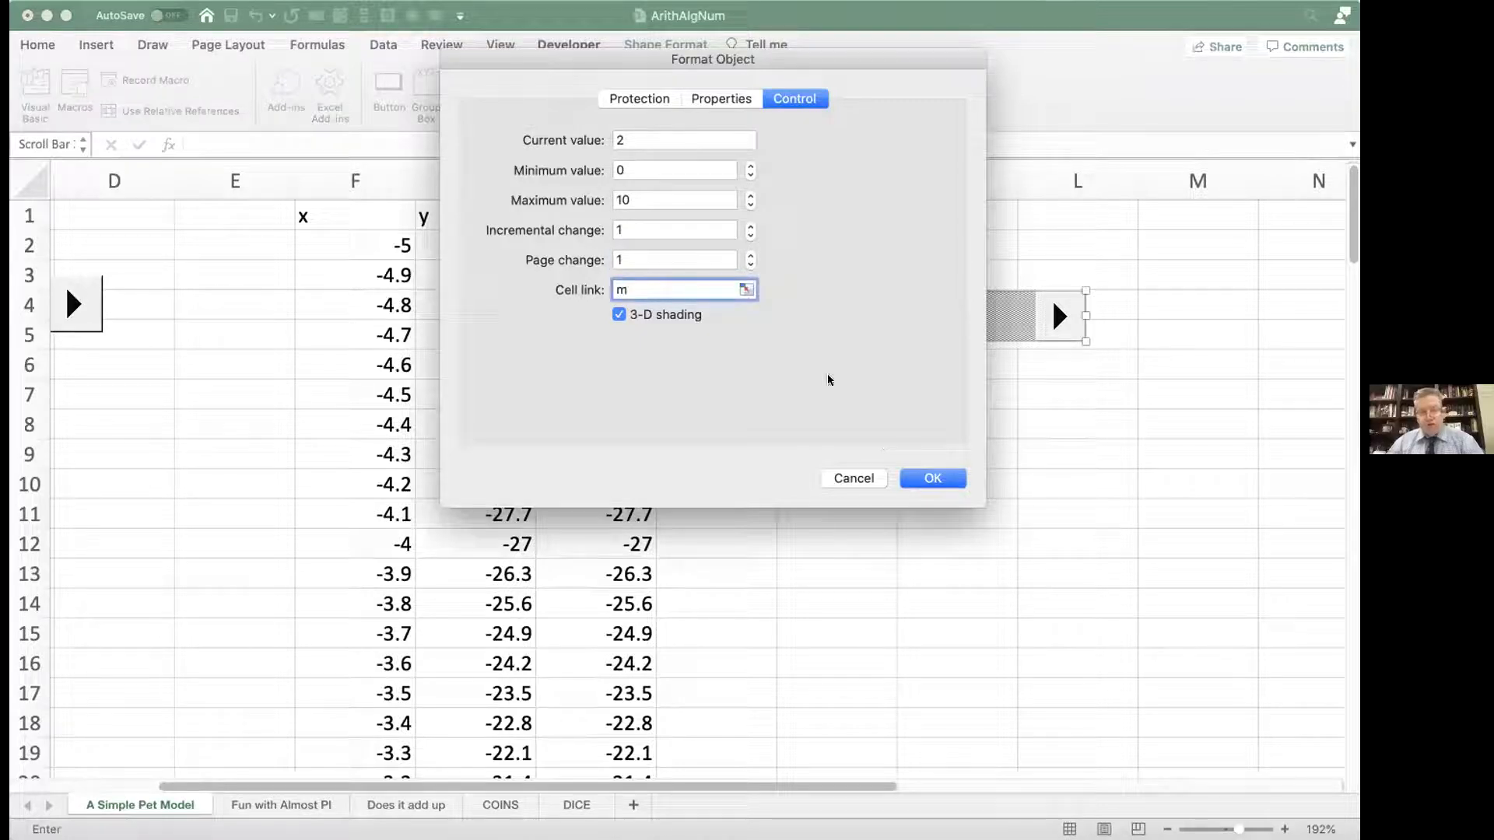
pyautogui.click(930, 477)
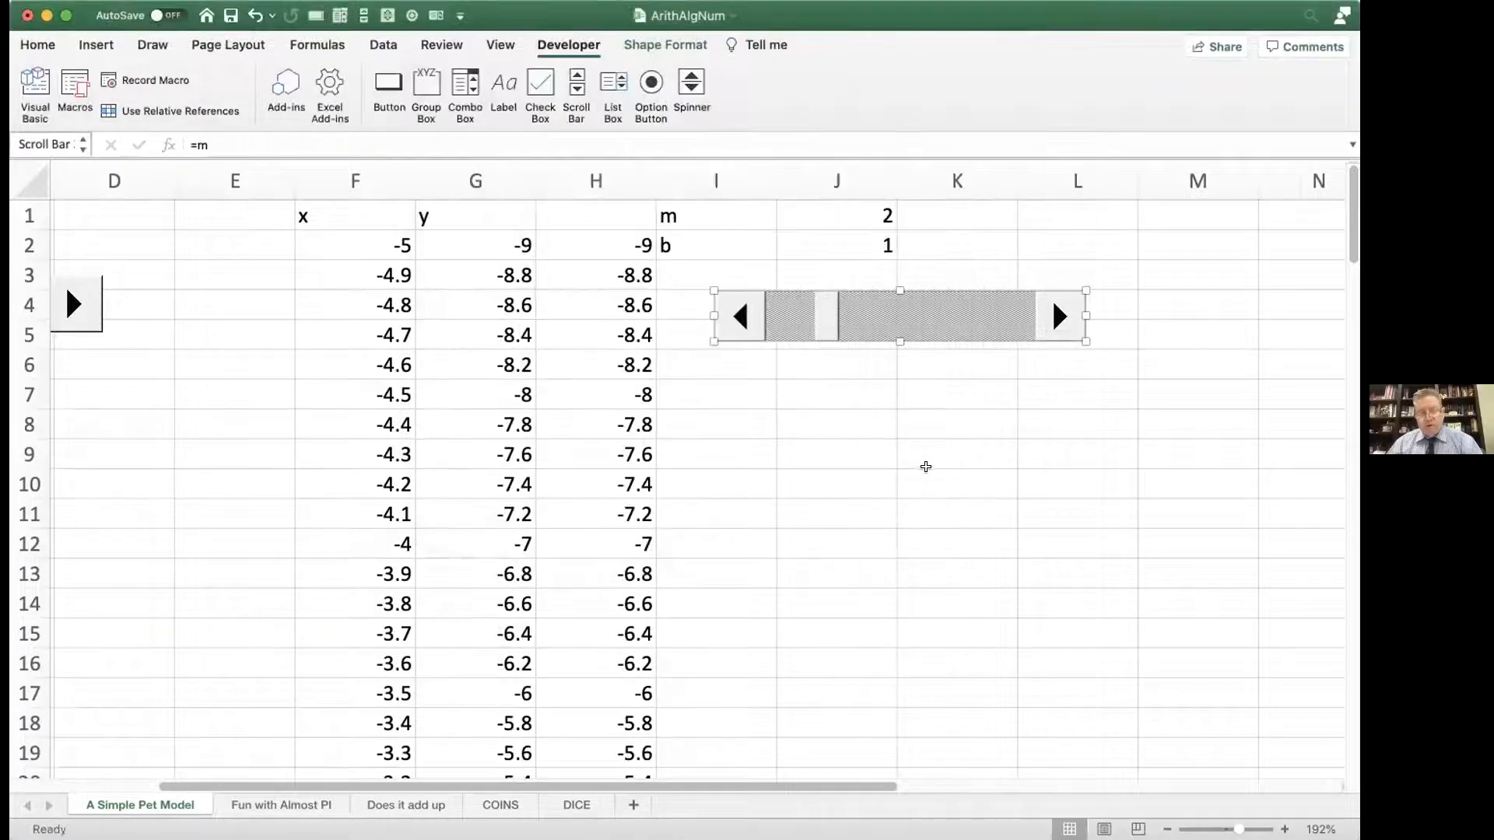
pyautogui.click(917, 451)
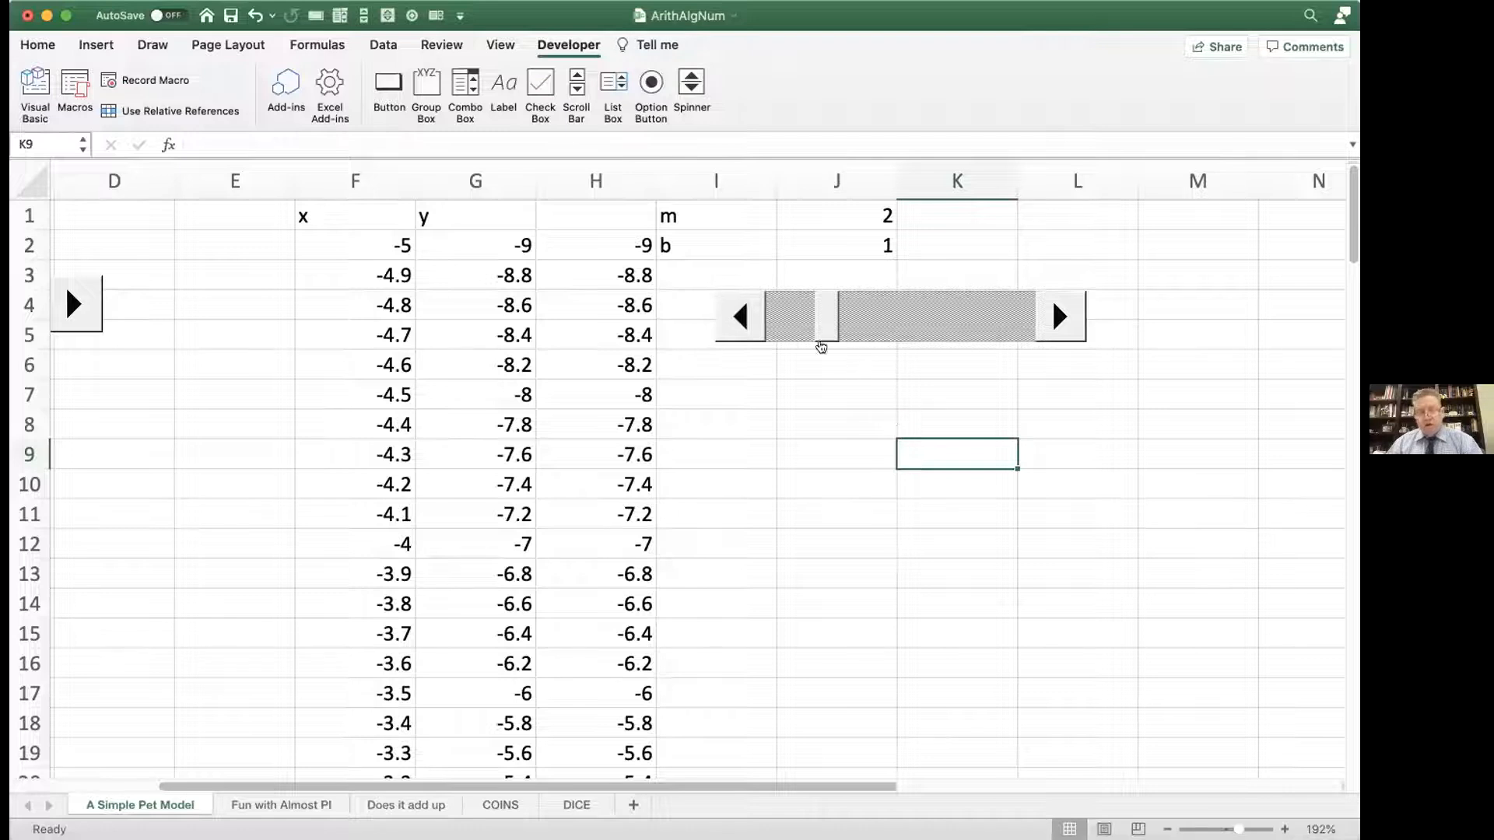
# Step: Move the scroll bar back and forth to vary m, ending with m at 7
pyautogui.moveTo(823, 322); pyautogui.dragTo(976, 308)
pyautogui.click(995, 312)
pyautogui.click(1015, 312)
pyautogui.click(1015, 313)
pyautogui.click(1015, 313)
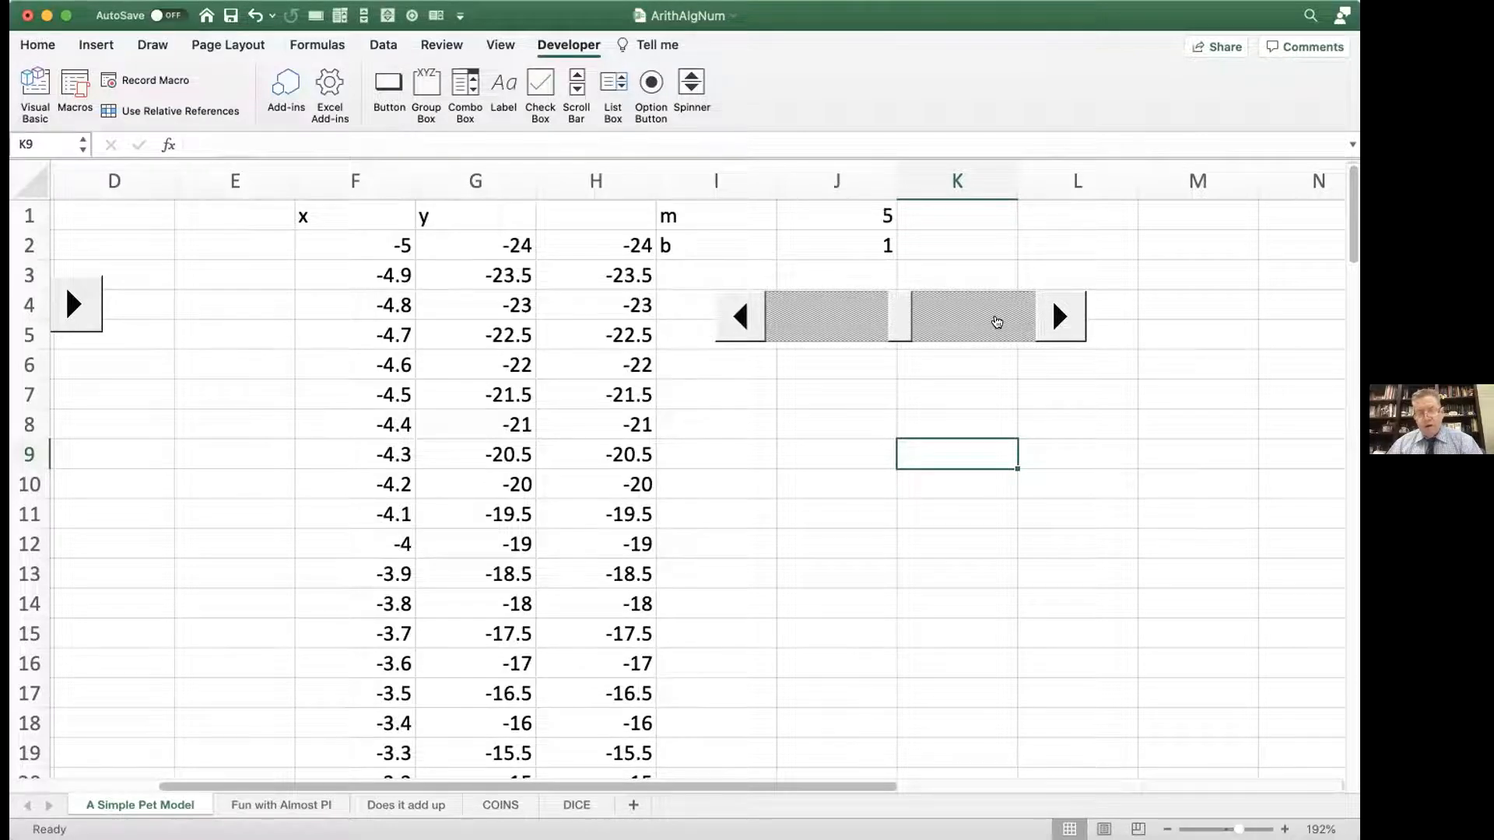
pyautogui.click(996, 322)
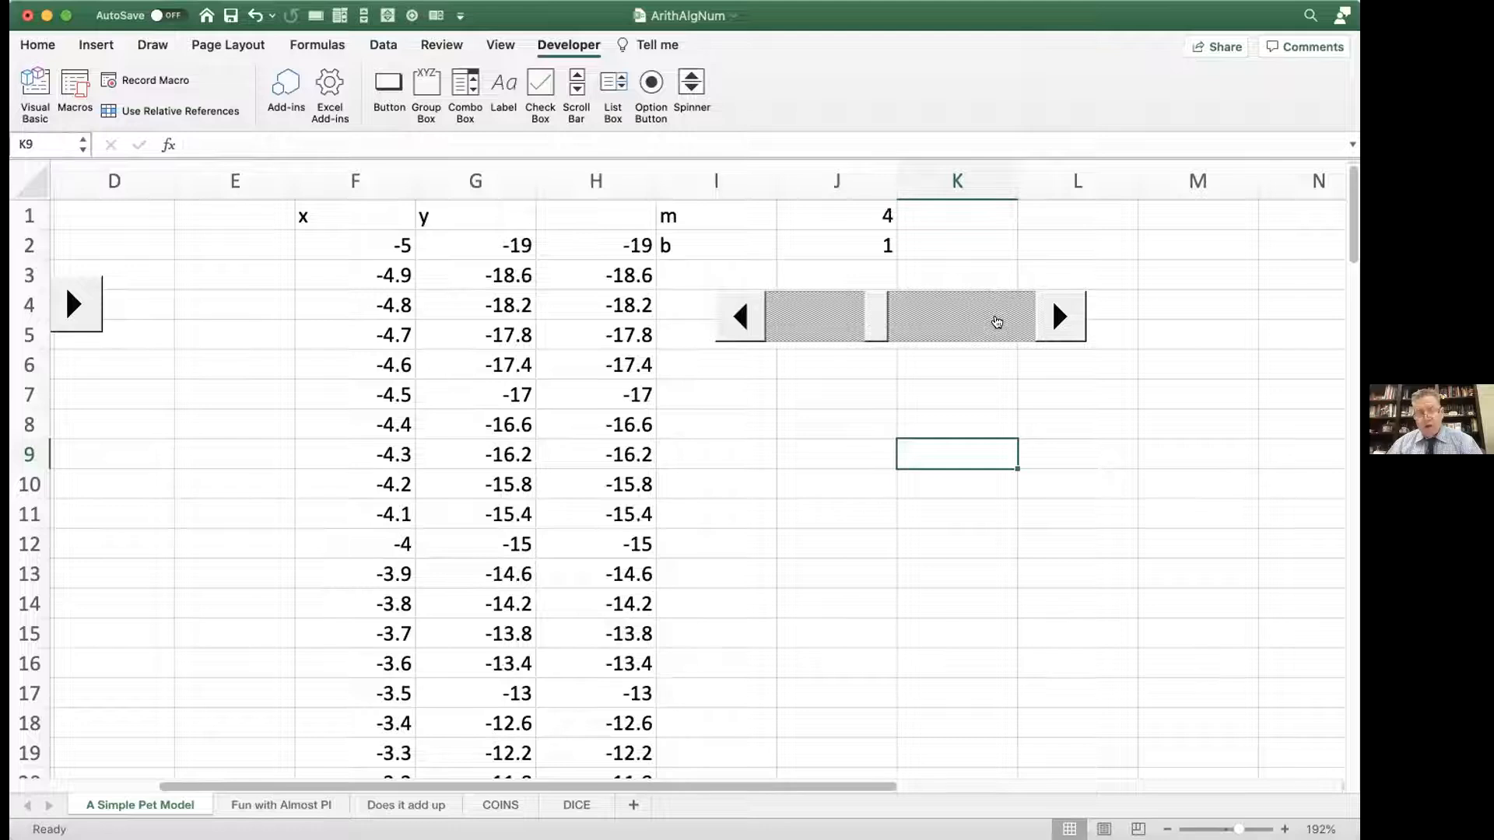
pyautogui.click(952, 315)
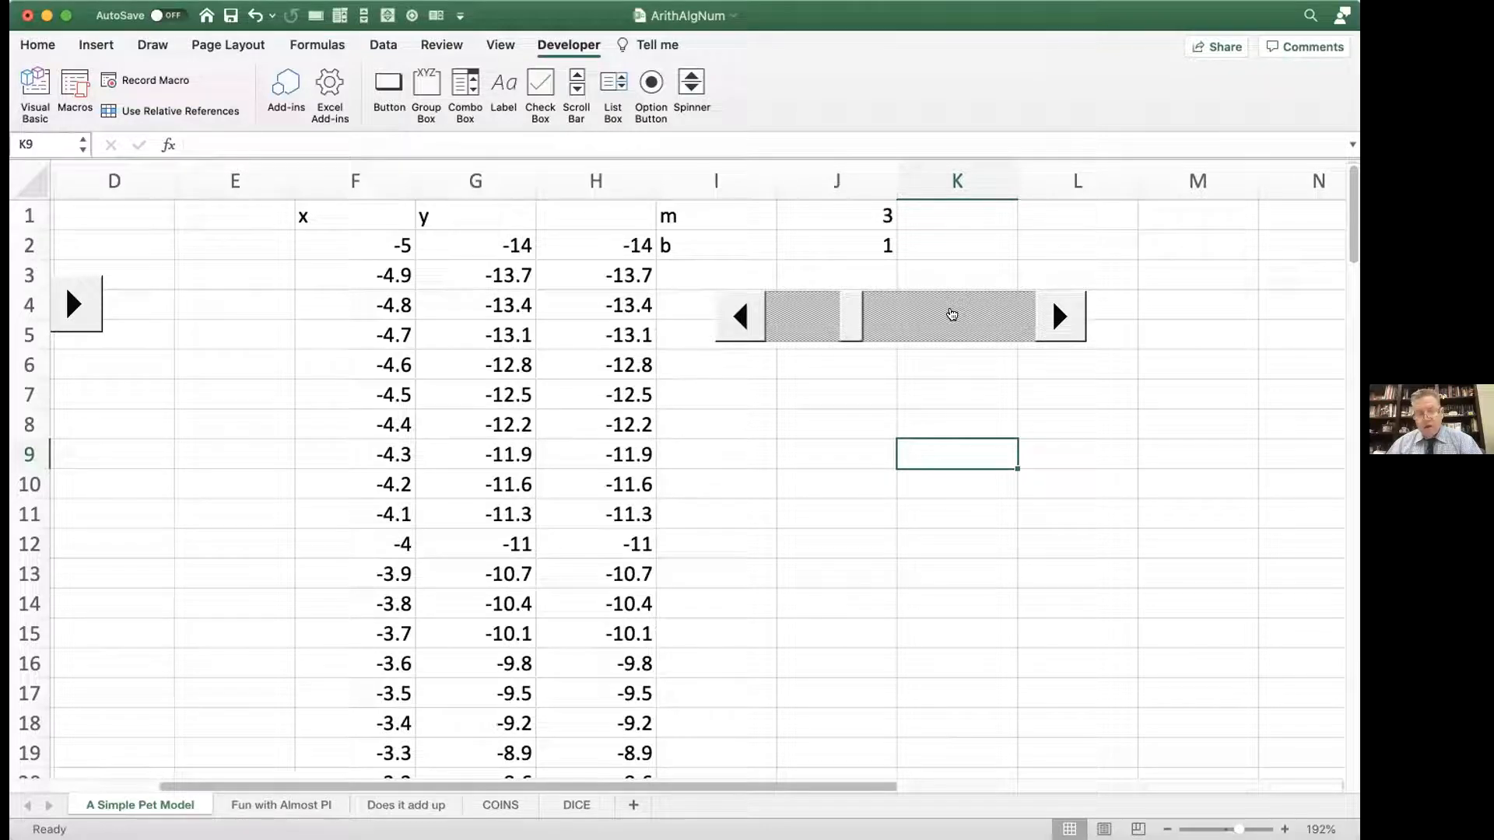
pyautogui.click(1055, 318)
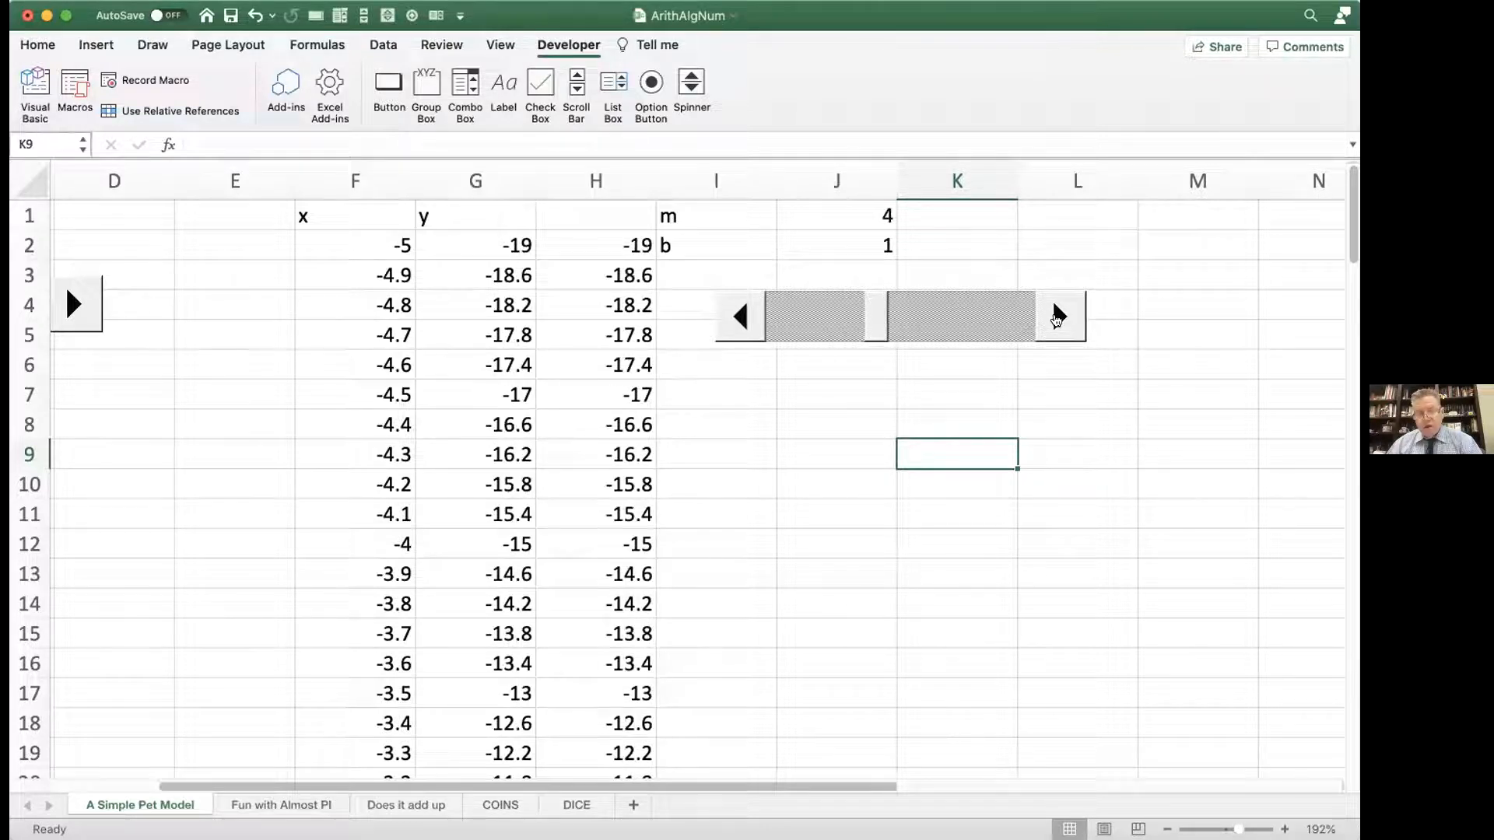
pyautogui.click(1056, 317)
pyautogui.click(1056, 318)
pyautogui.click(1056, 317)
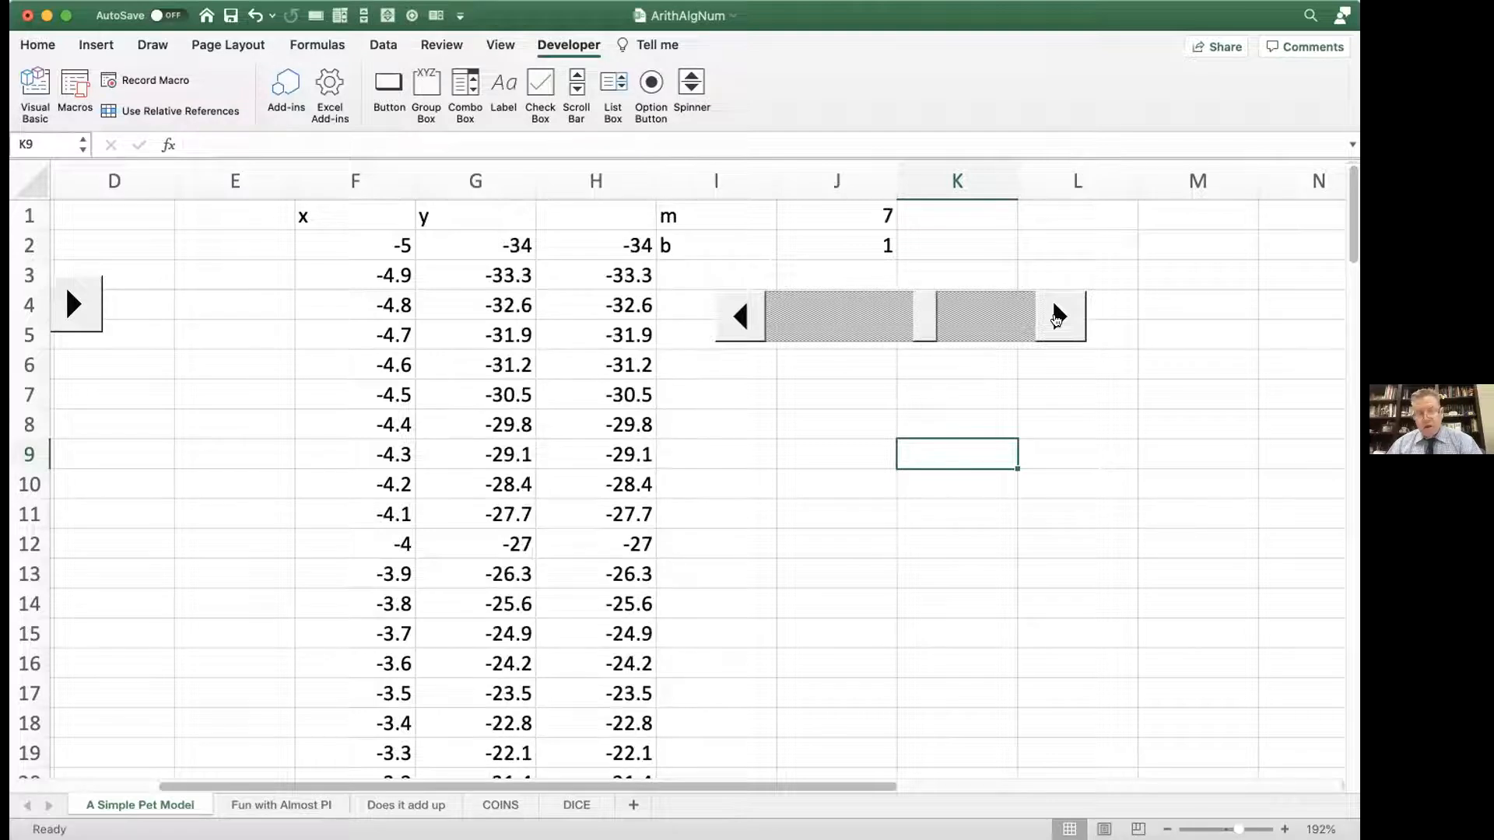
pyautogui.click(1056, 317)
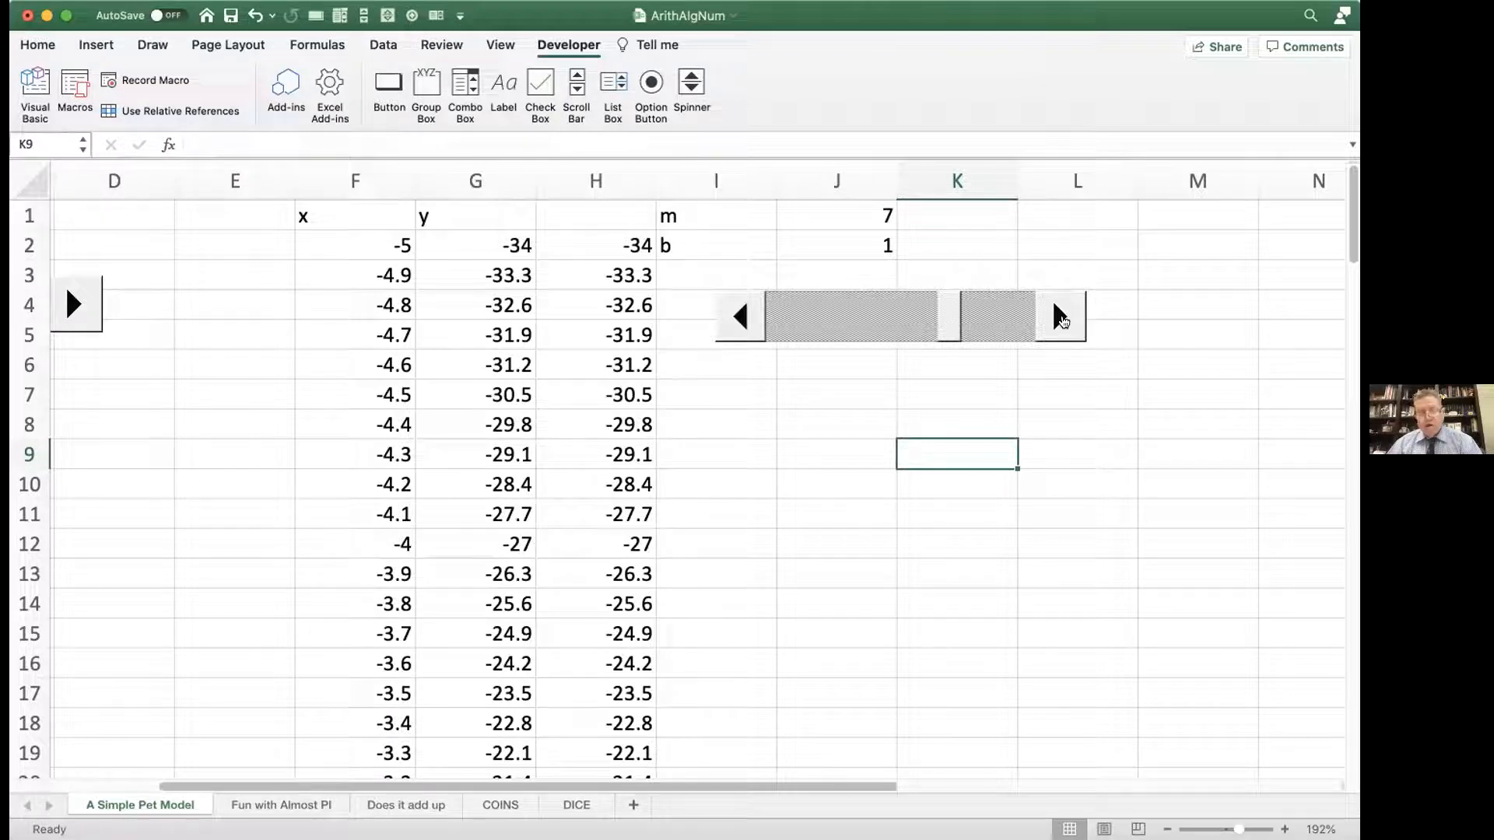
# Step: Examine the y formula in G6 and the named cells it refers to, leaving it unedited
pyautogui.scroll(-3, 1060, 319)
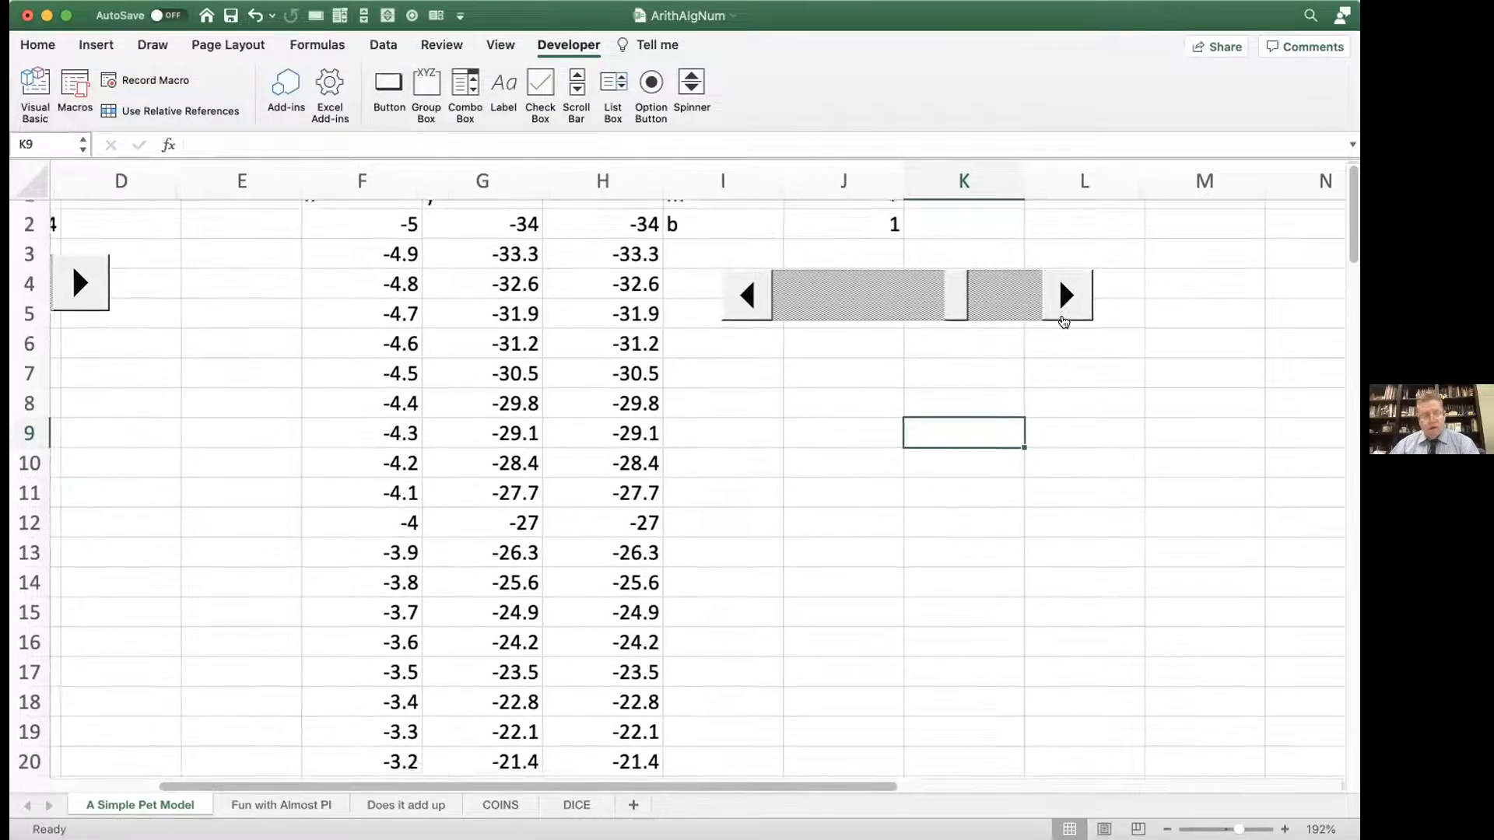
pyautogui.hscroll(-3, 1061, 319)
pyautogui.scroll(2, 1060, 319)
pyautogui.scroll(1, 1062, 321)
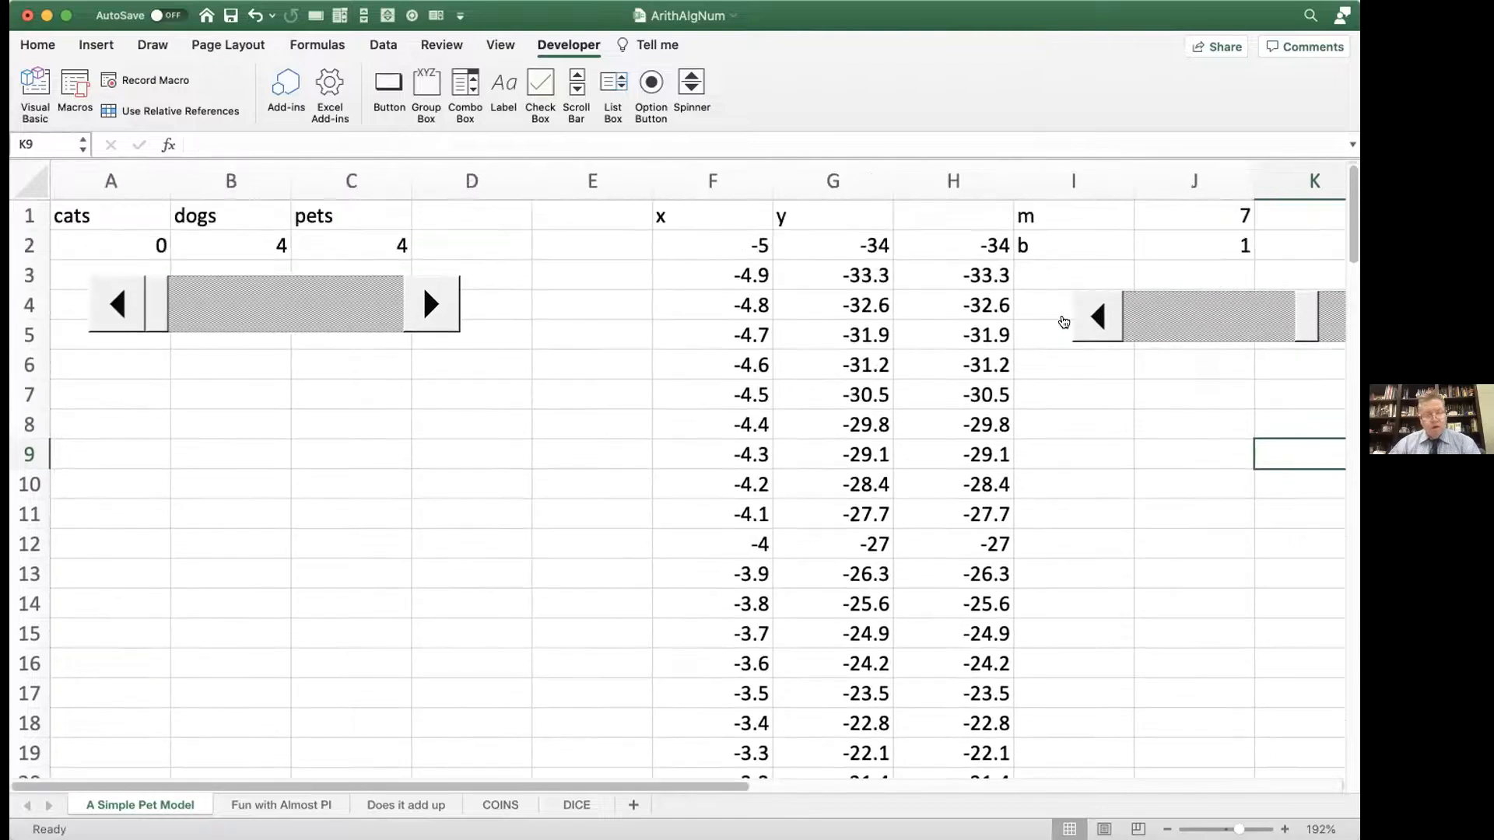
pyautogui.scroll(-1, 1062, 322)
pyautogui.hscroll(1, 1062, 321)
pyautogui.scroll(1, 1063, 322)
pyautogui.hscroll(1, 1063, 321)
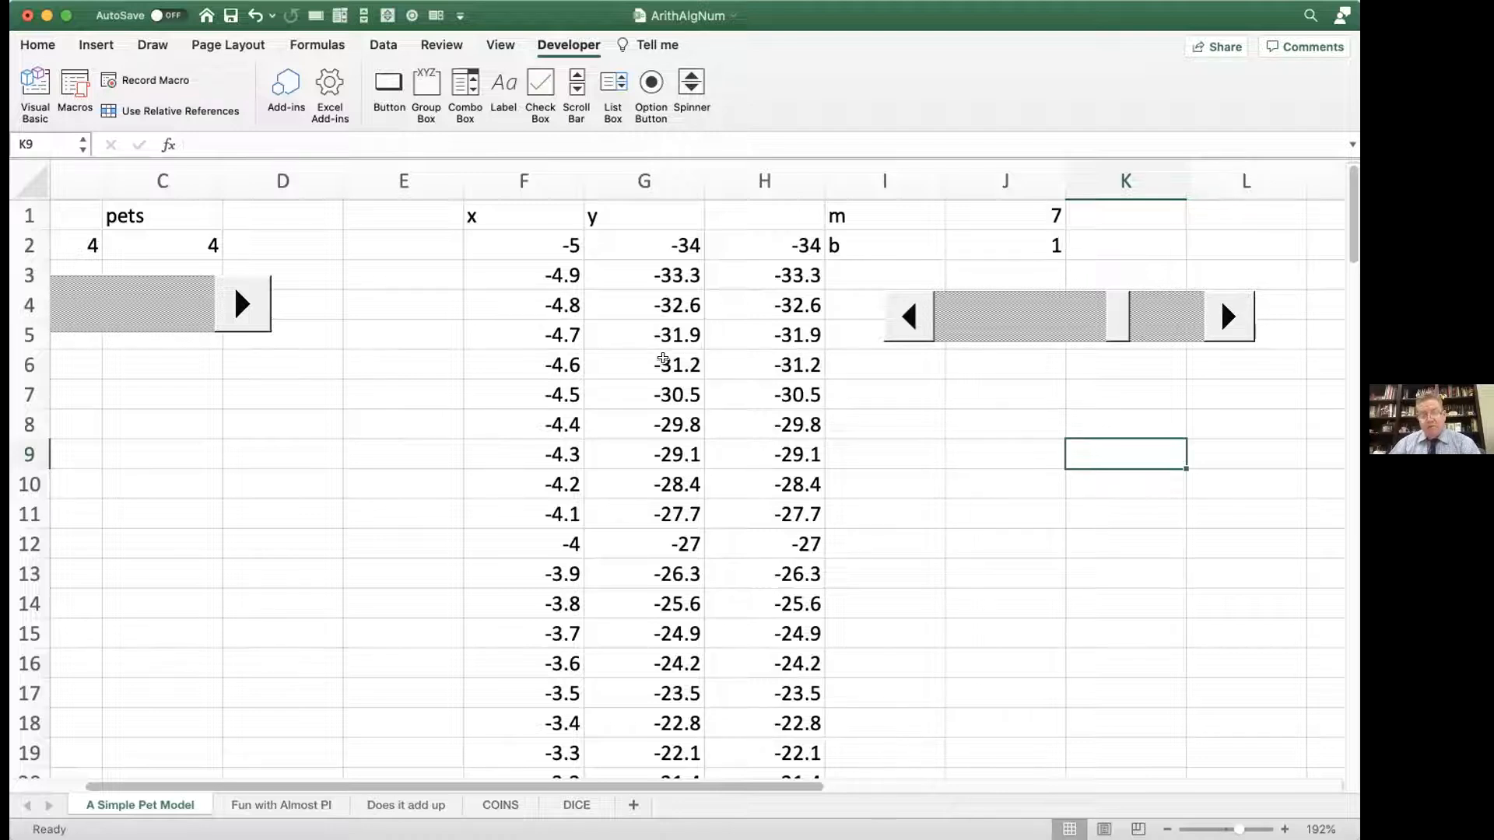
pyautogui.doubleClick(669, 363)
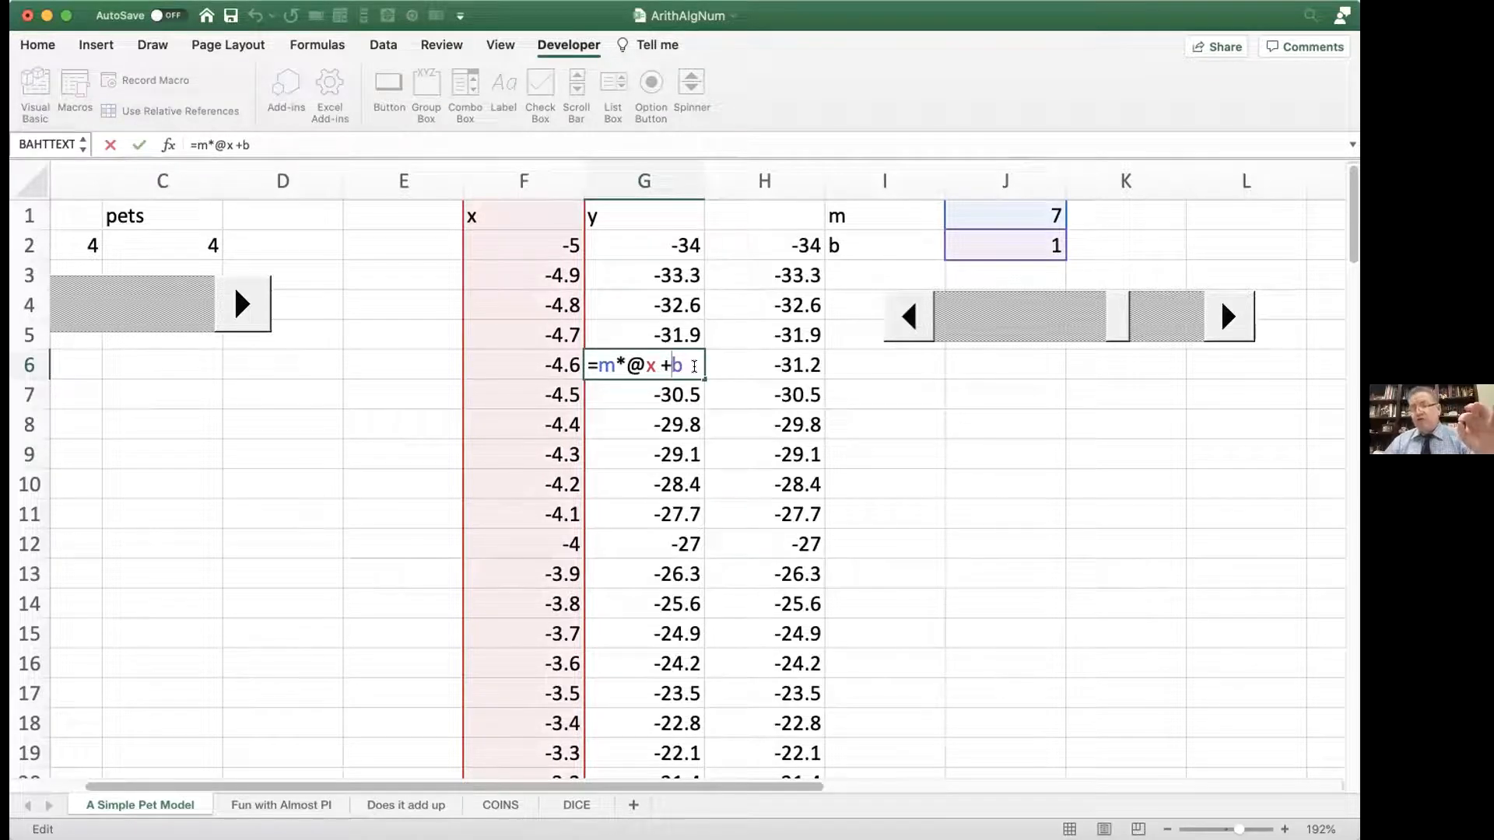
pyautogui.press('Return')
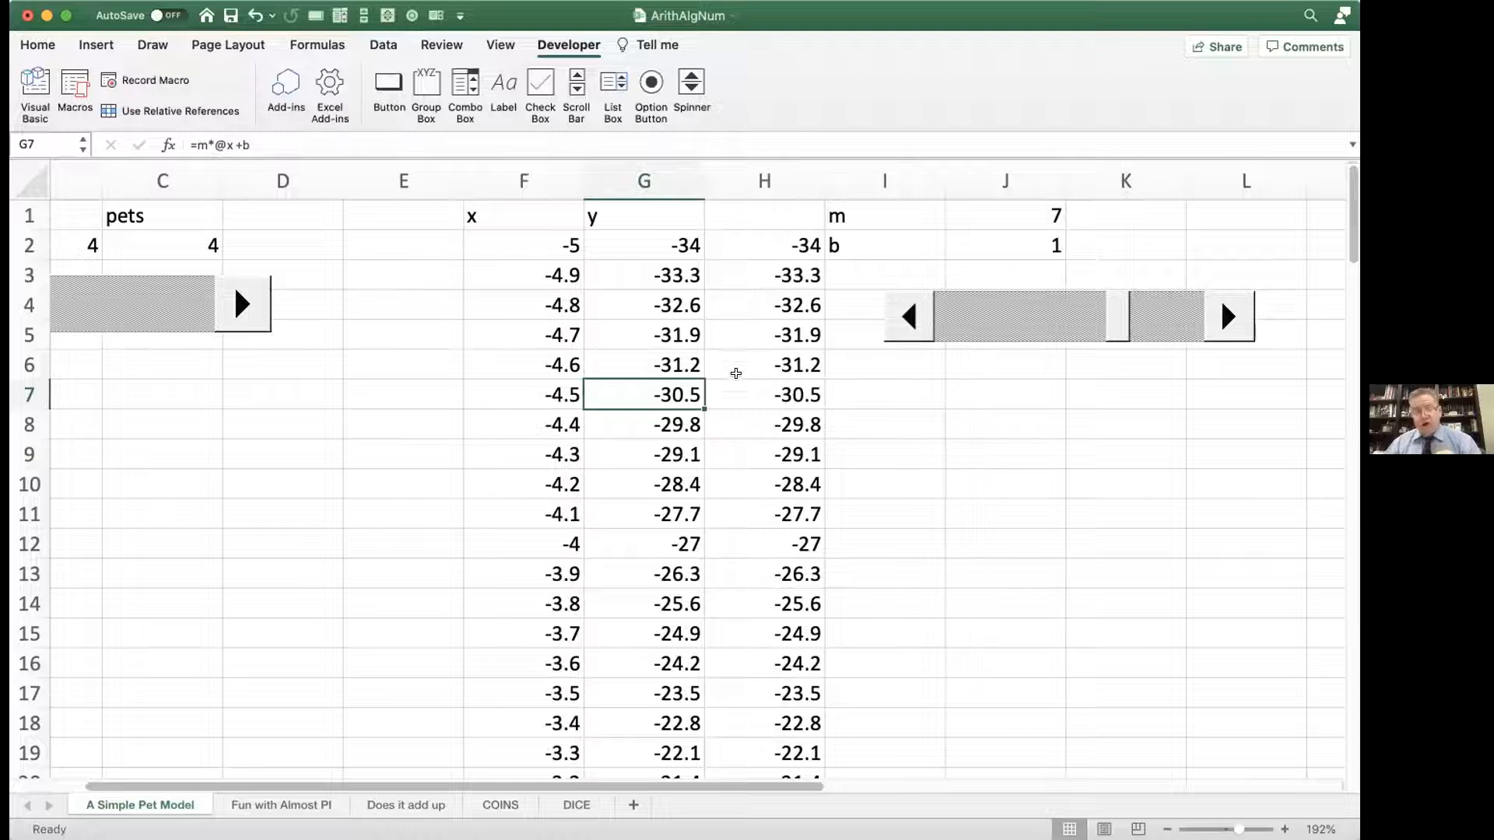
# Step: Examine the absolute-reference formula in H7 and the cells it refers to, leaving it unedited
pyautogui.doubleClick(739, 394)
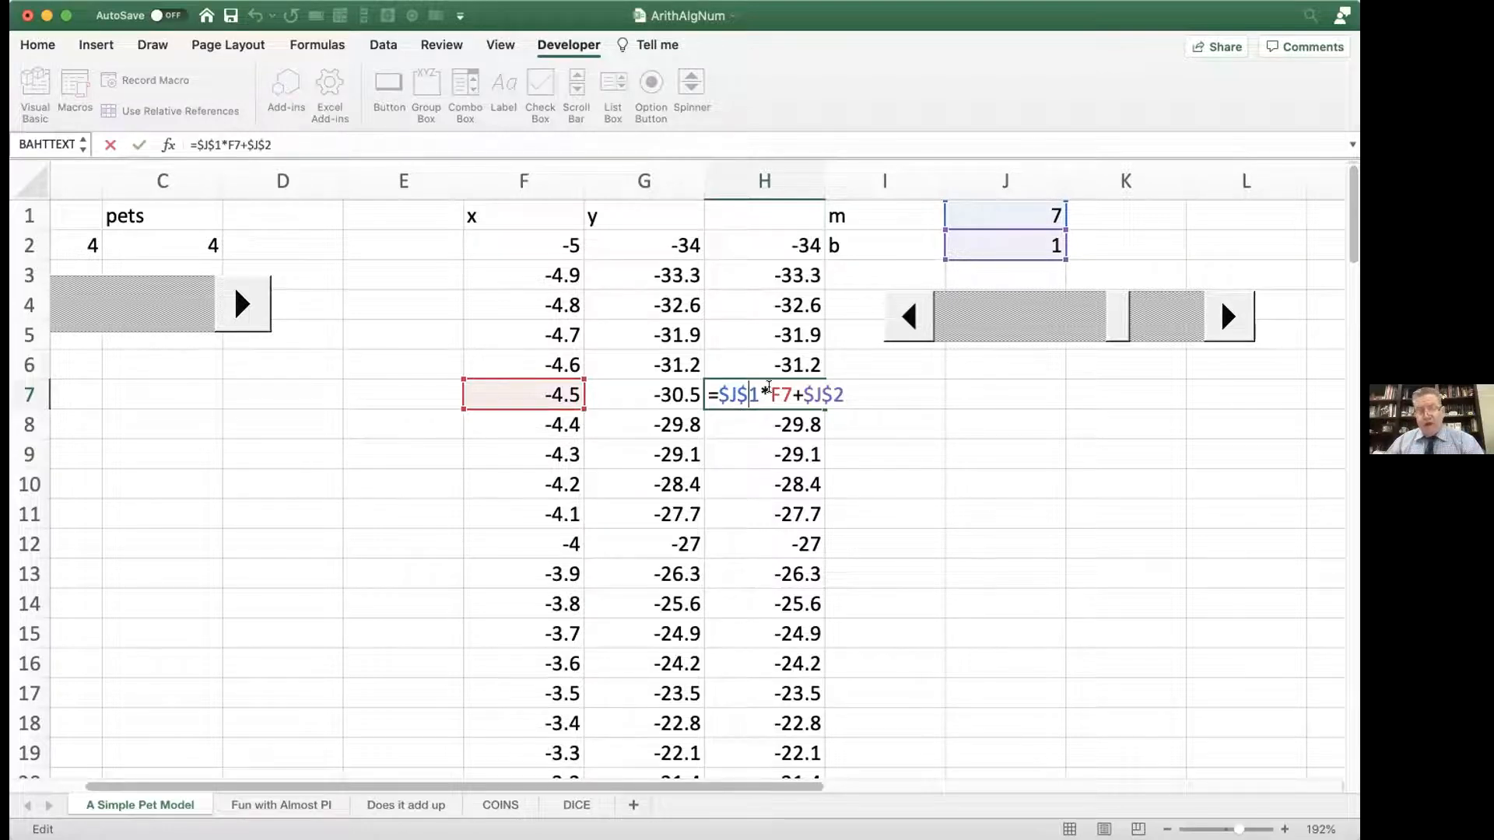
pyautogui.press('Return')
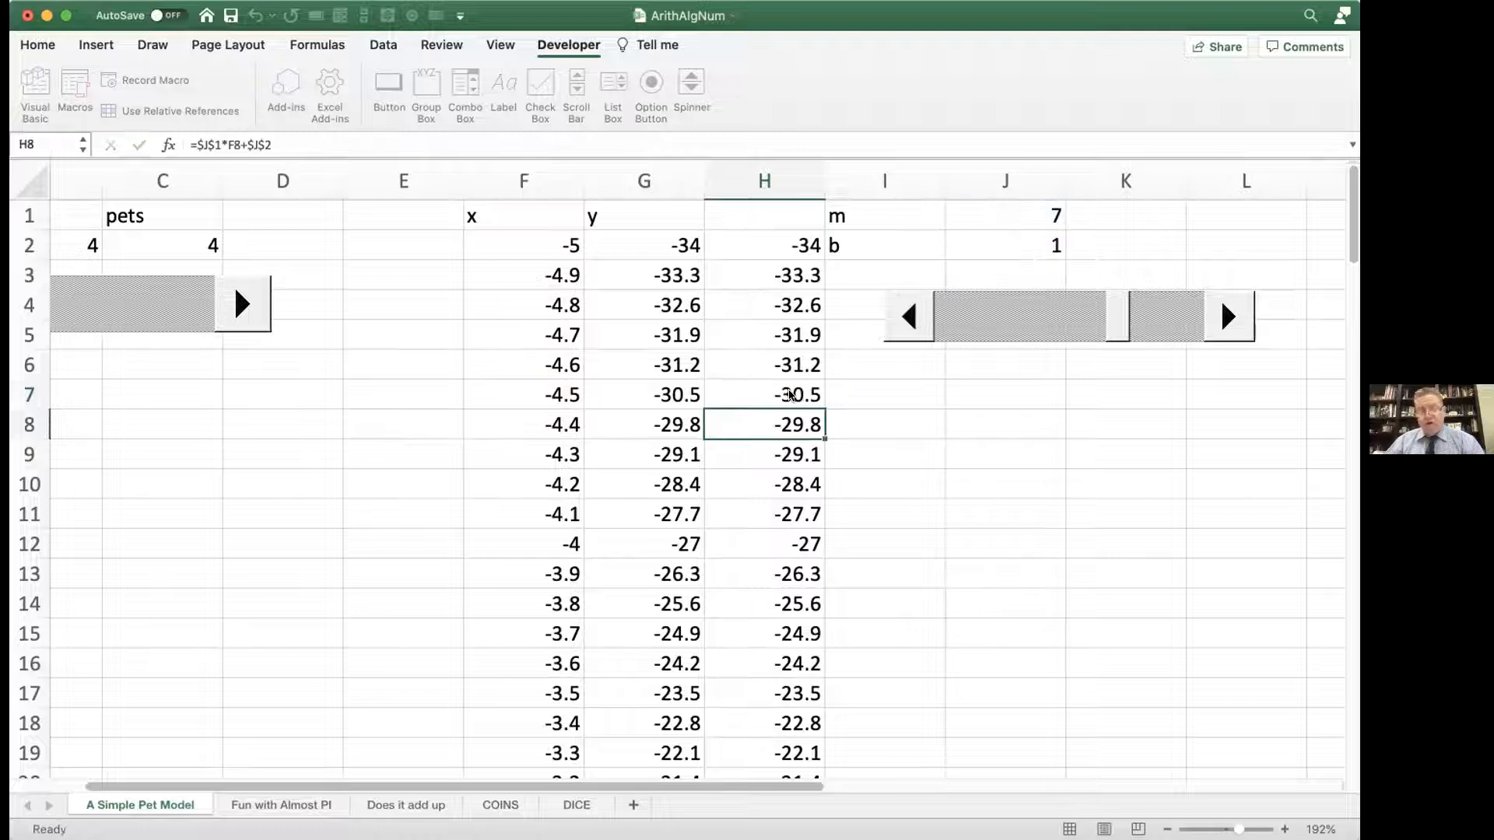
pyautogui.hscroll(-2, 791, 395)
pyautogui.hscroll(-2, 790, 395)
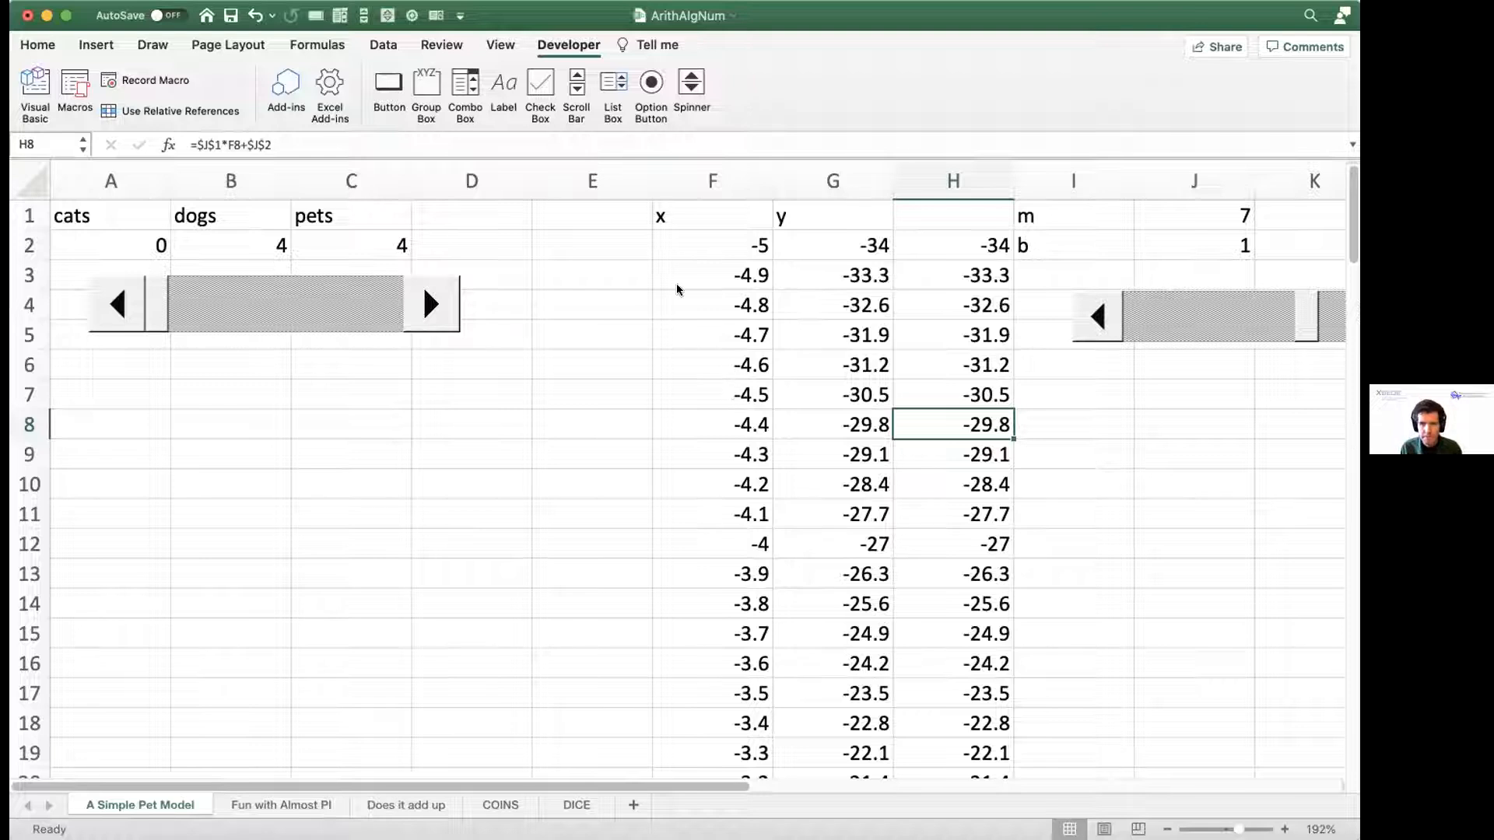
pyautogui.click(545, 78)
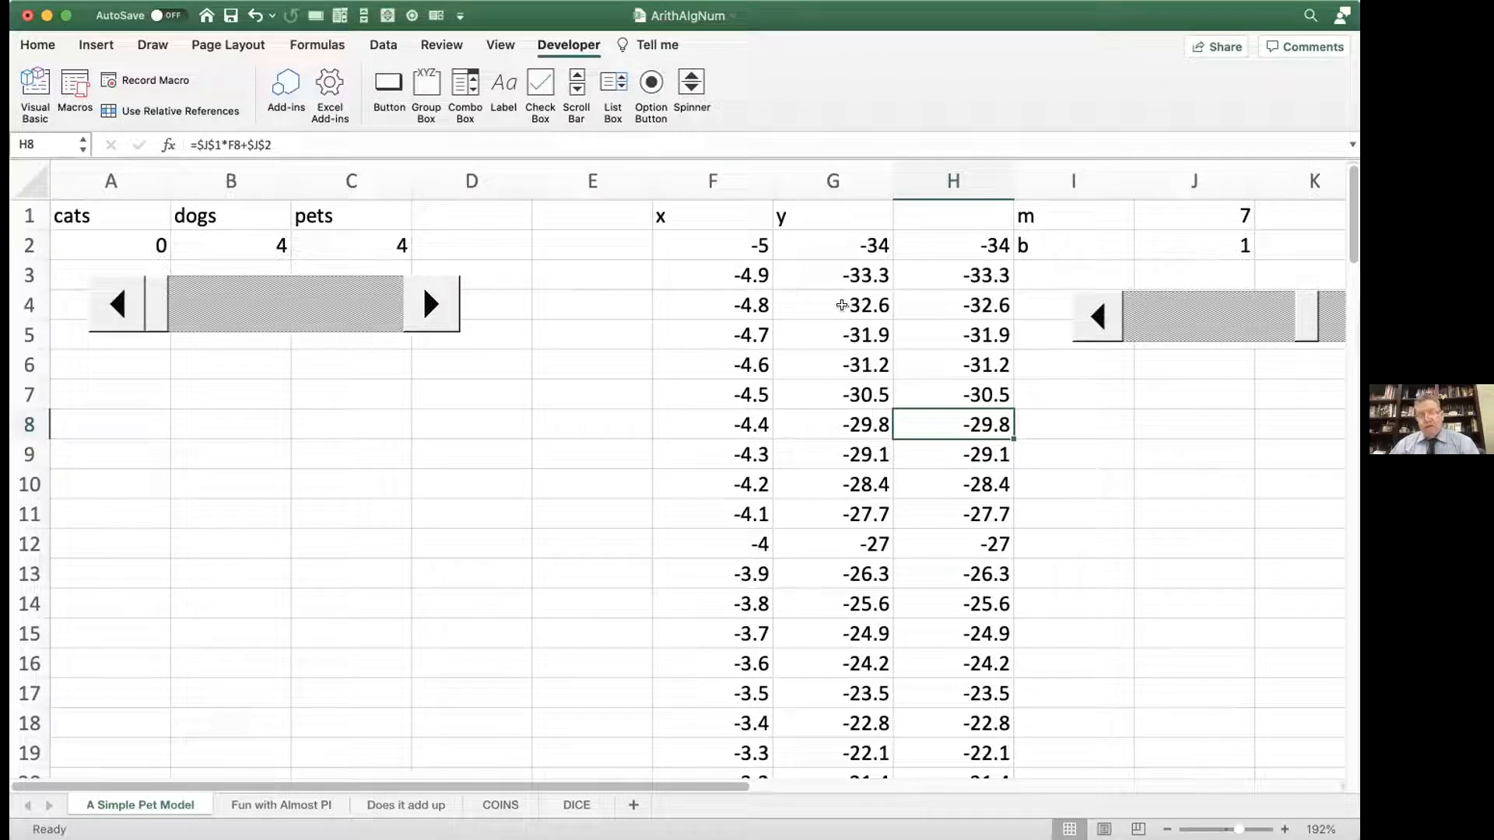
pyautogui.hscroll(5, 843, 305)
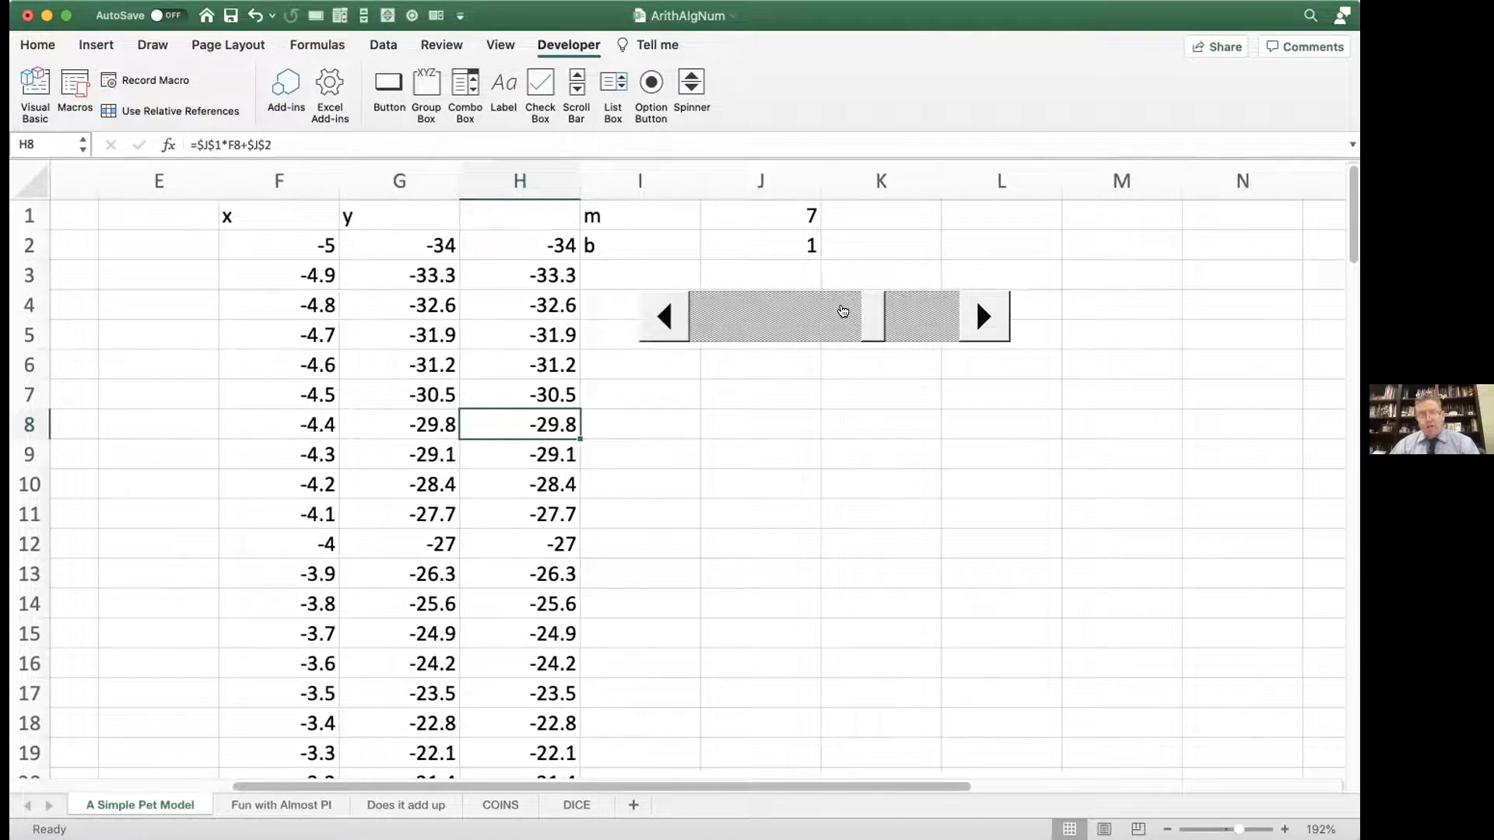
pyautogui.hscroll(-2, 836, 309)
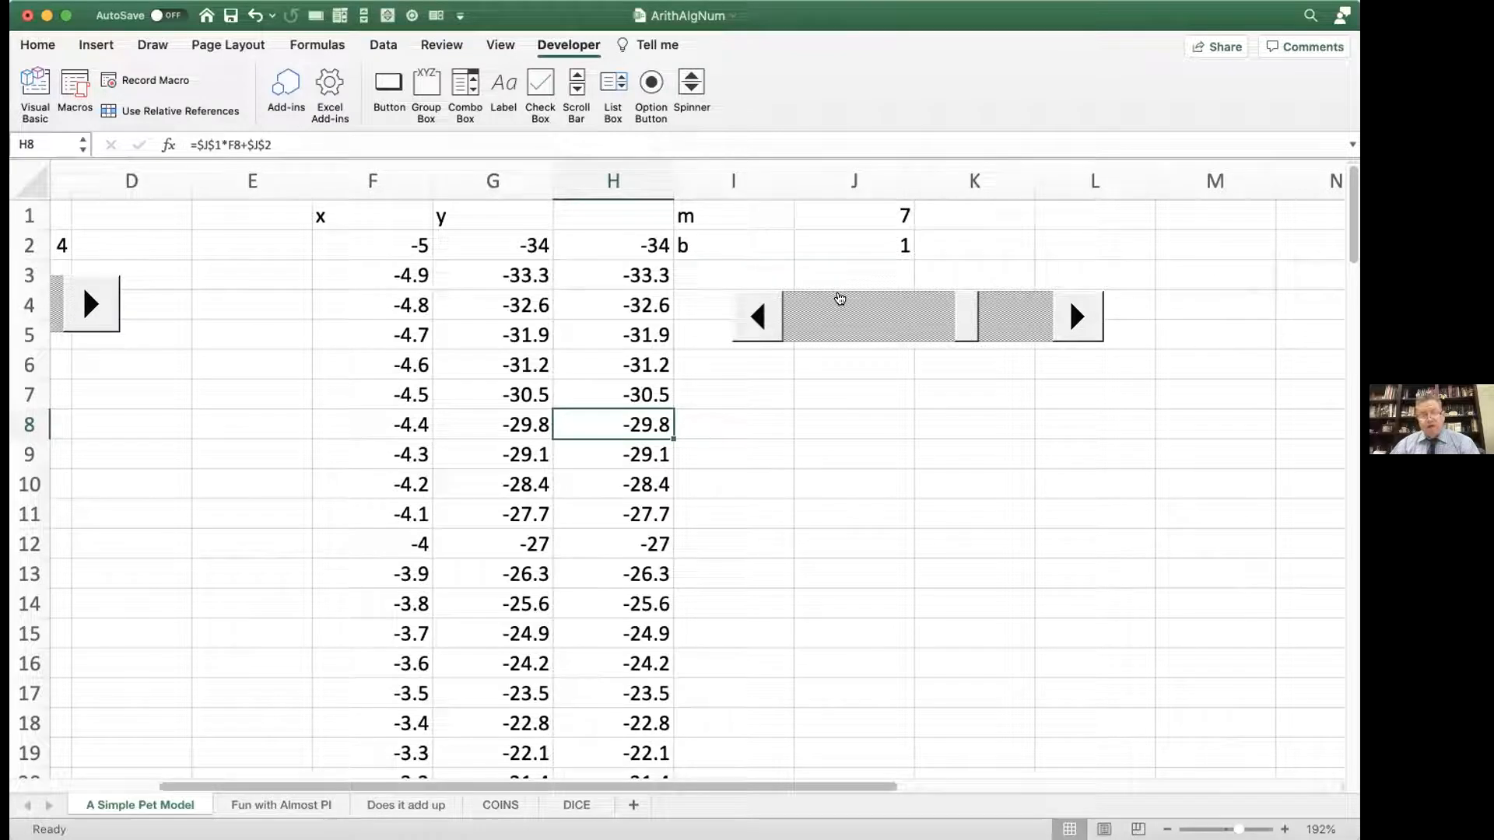
pyautogui.hscroll(-2, 846, 295)
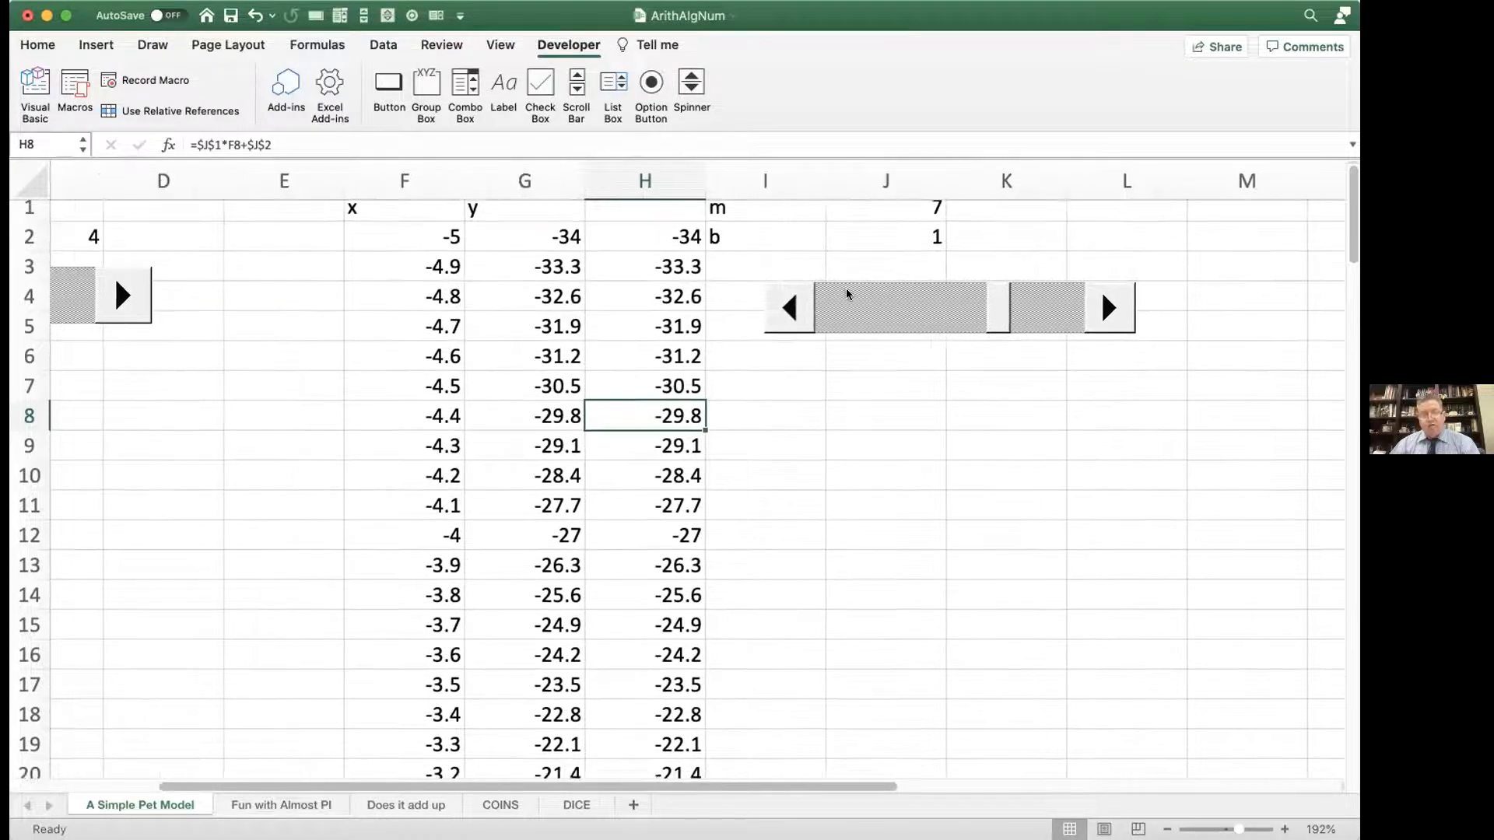
# Step: Try 4, 6 and 8 in turn as the value of b in J2
pyautogui.click(940, 237)
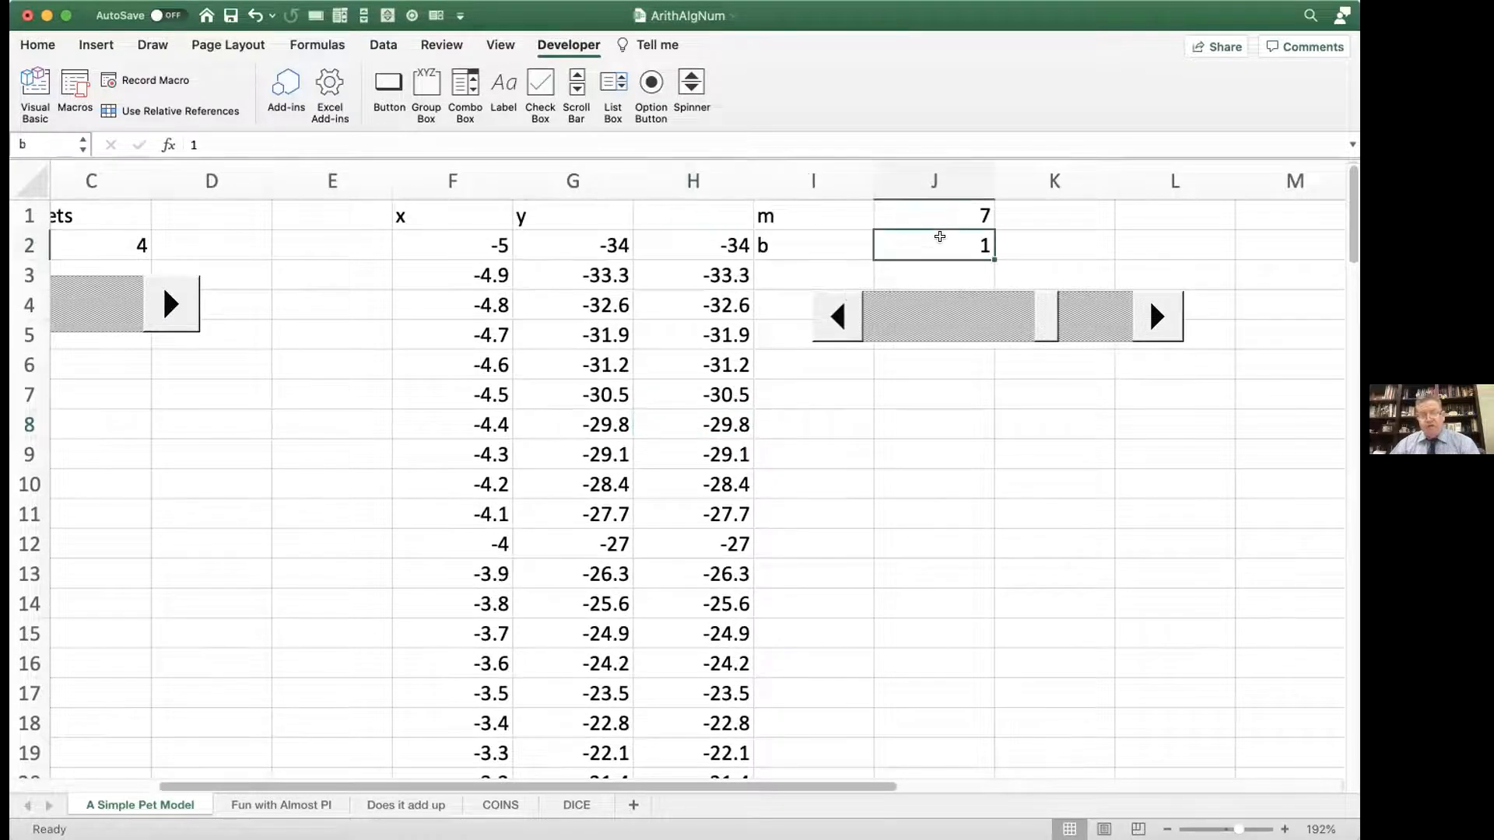
pyautogui.write('4')
pyautogui.press('Return')
pyautogui.click(940, 237)
pyautogui.write('6')
pyautogui.press('Return')
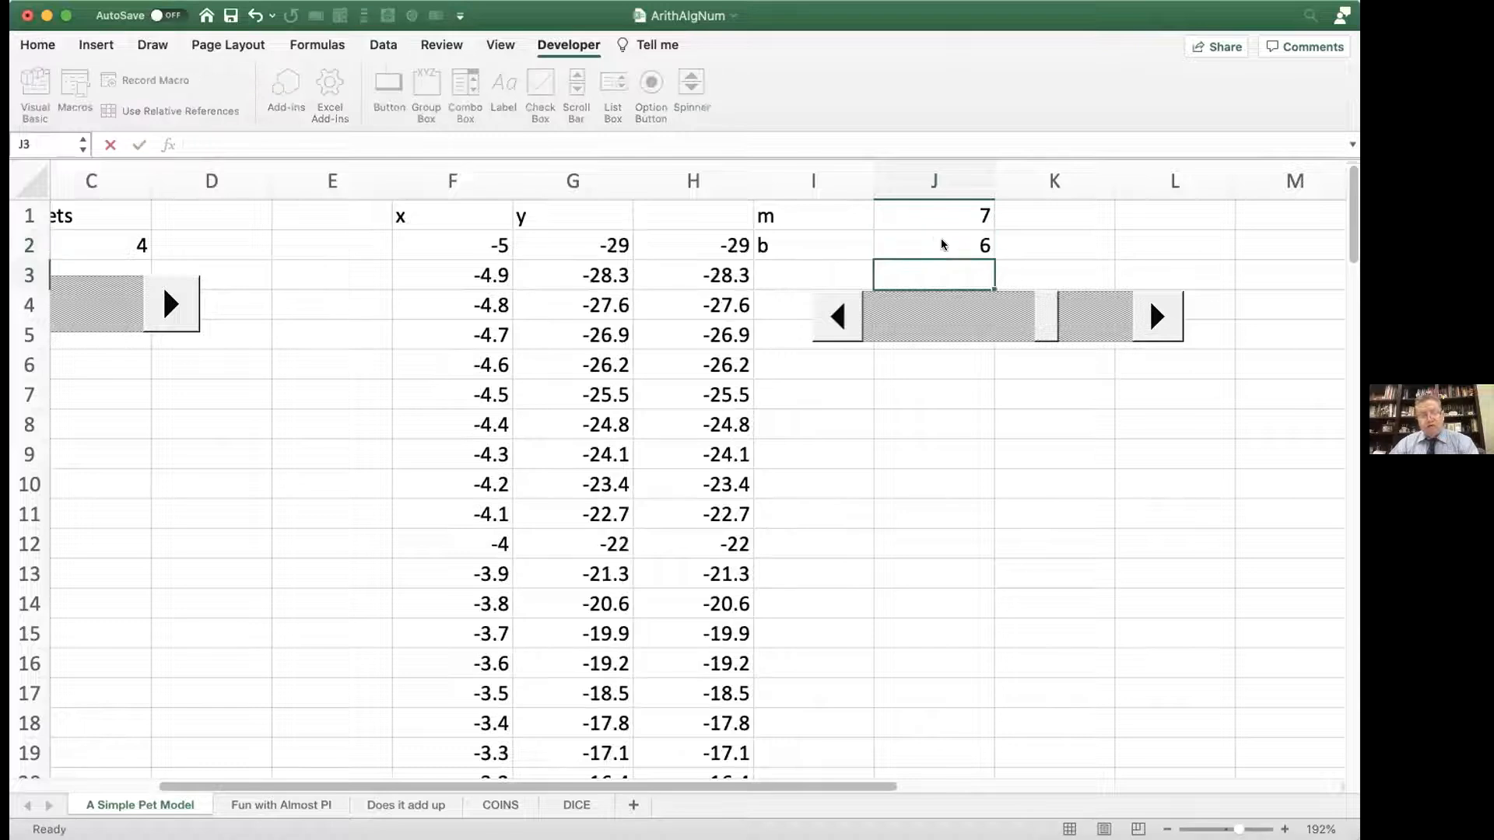
pyautogui.write('8')
pyautogui.press('Return')
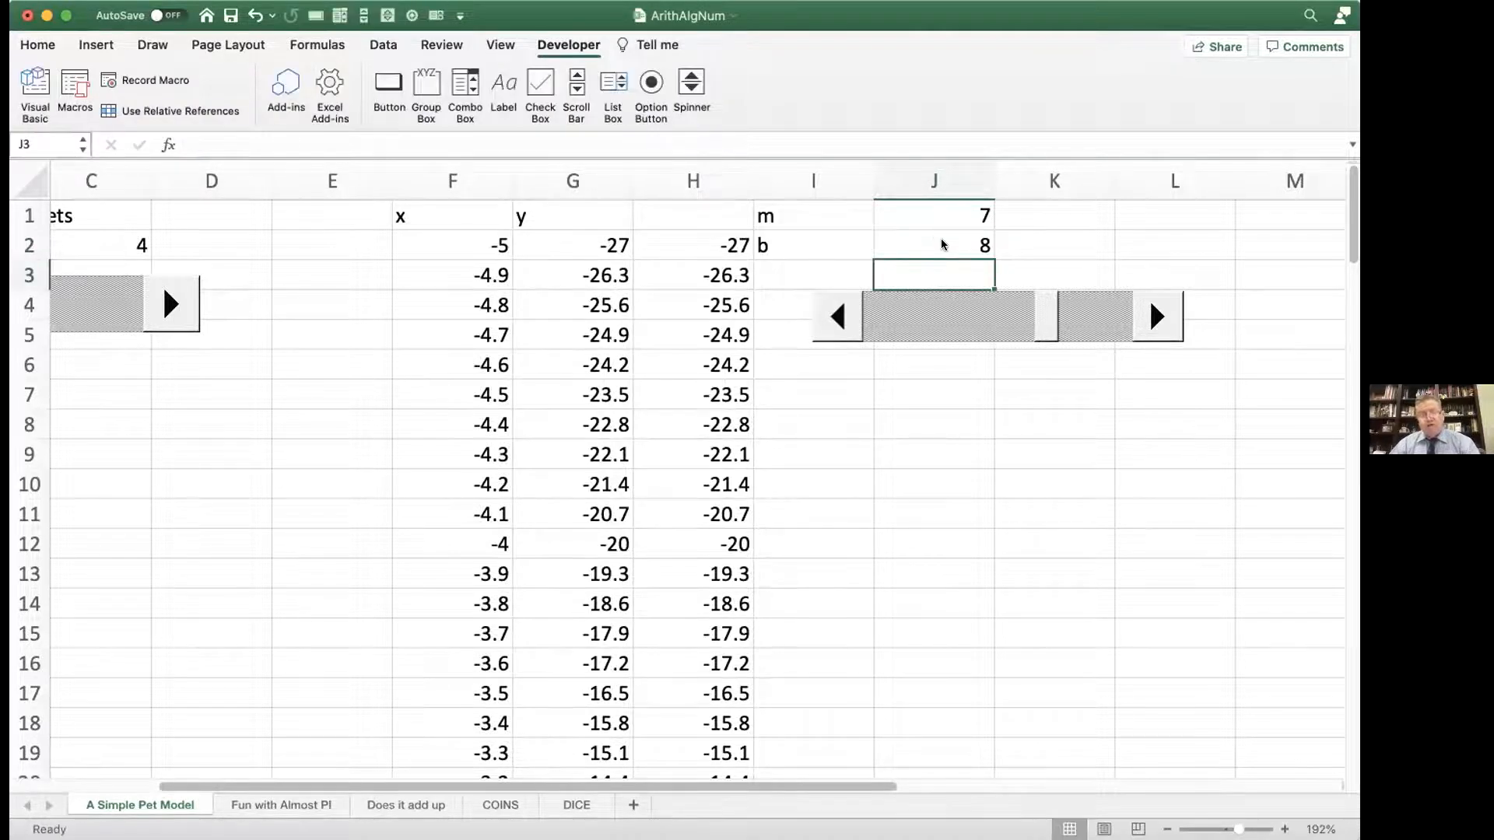
# Step: Set the parameter b in J2 to 2
pyautogui.click(941, 238)
pyautogui.write('1')
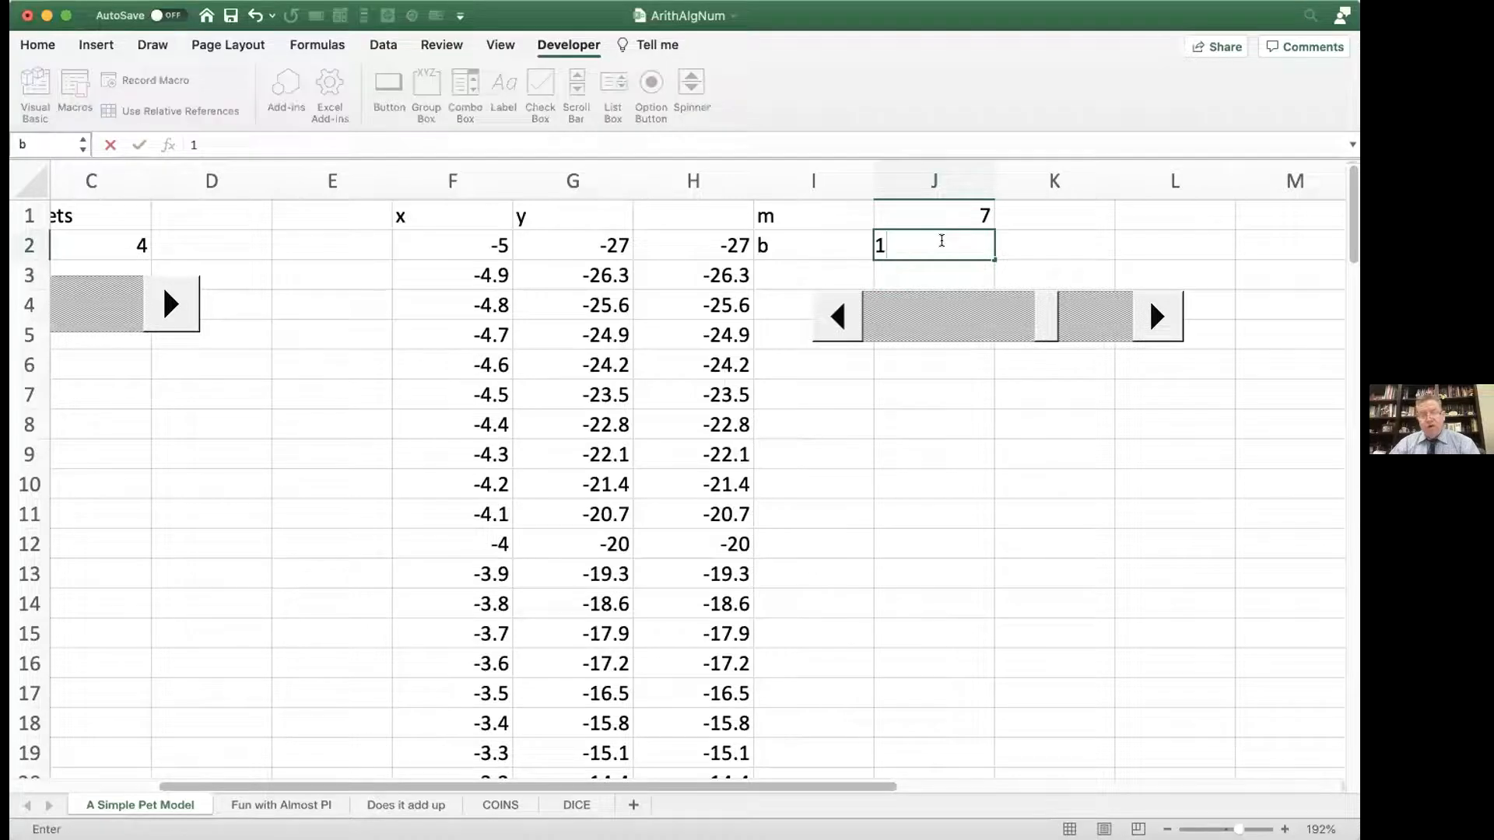
pyautogui.press('BackSpace')
pyautogui.write('2')
pyautogui.press('Return')
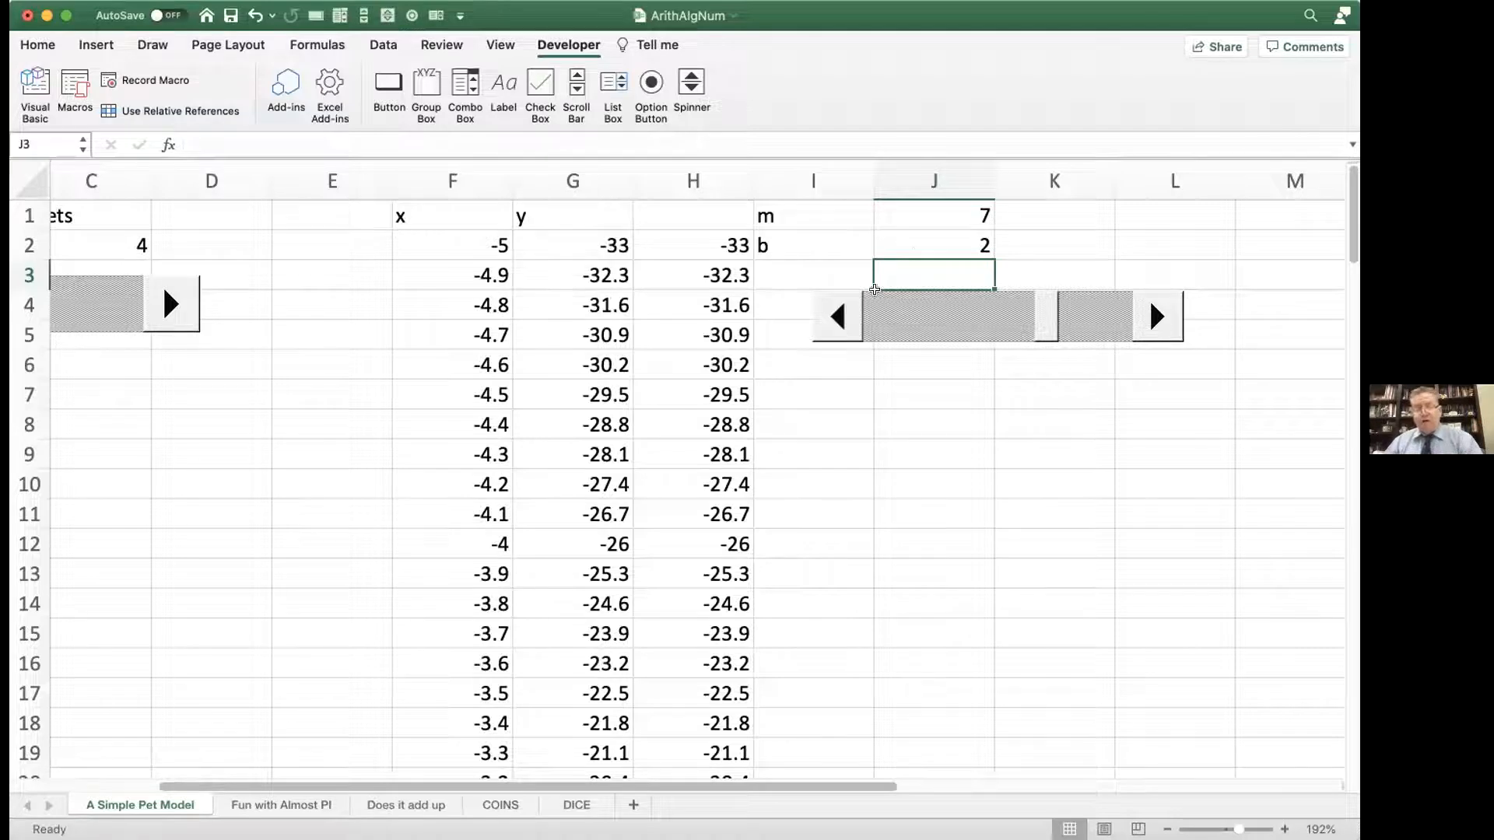
pyautogui.click(97, 45)
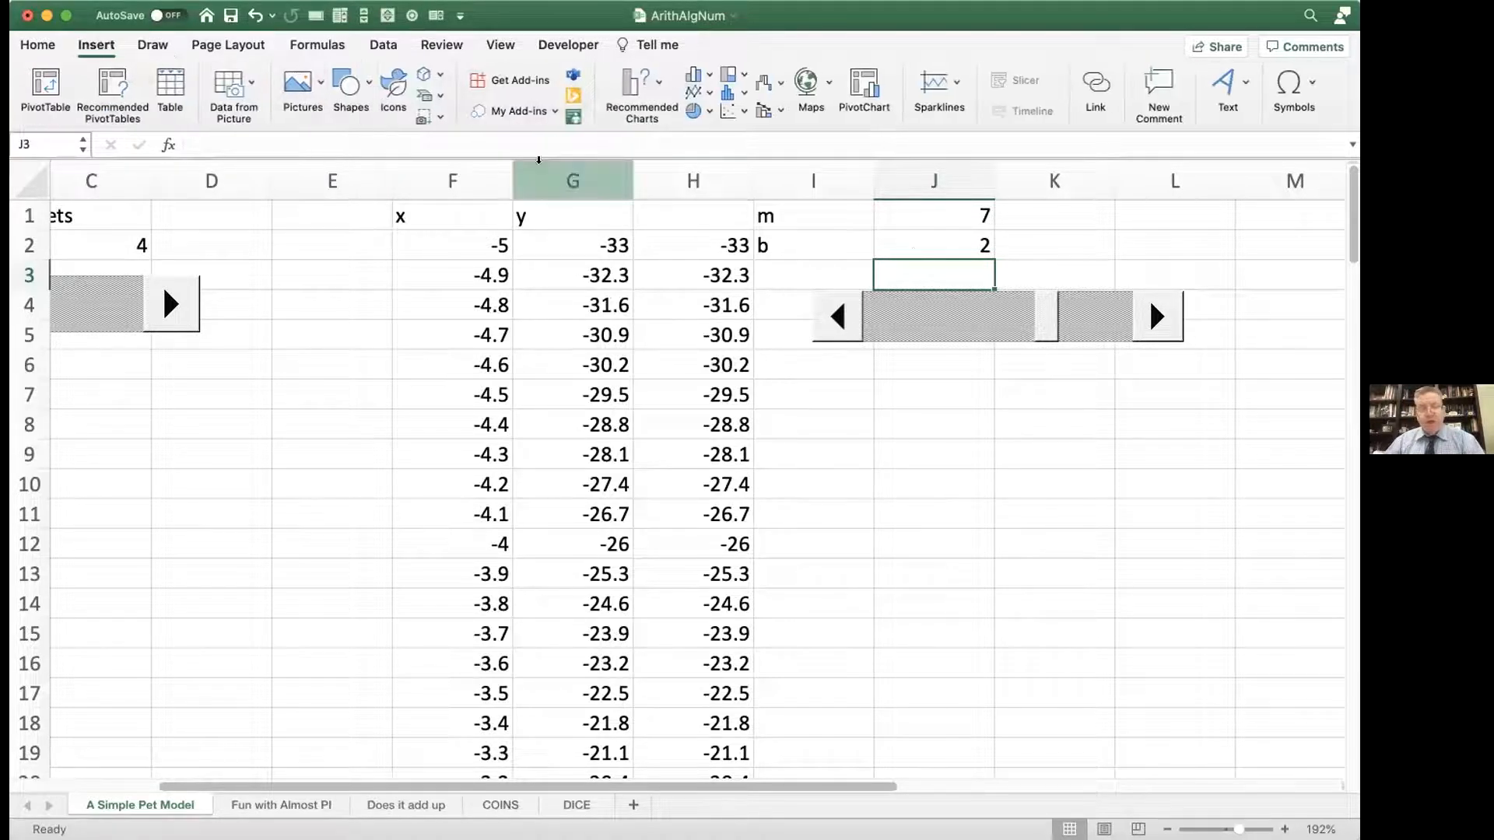
pyautogui.click(705, 92)
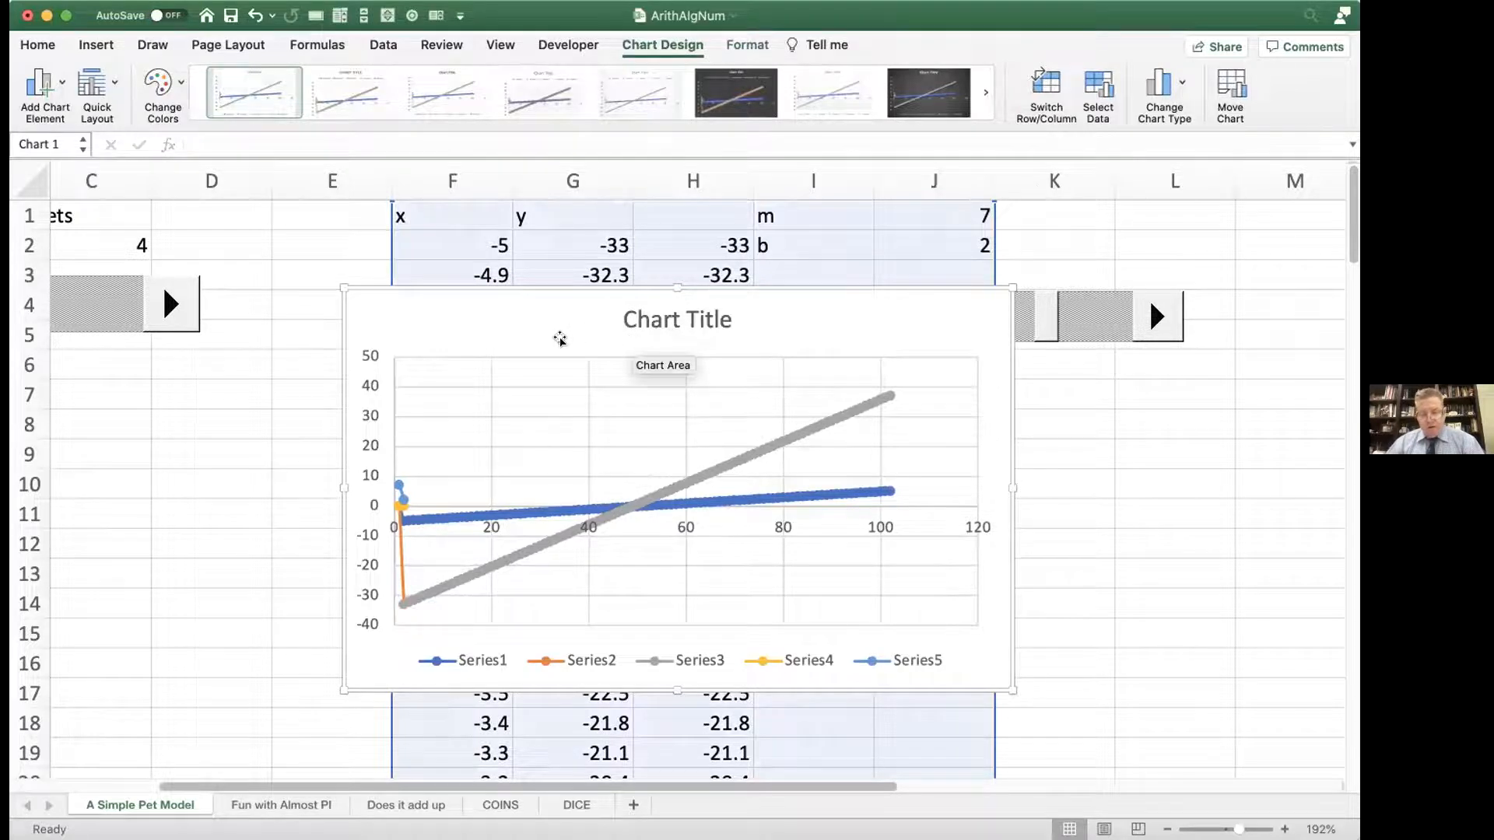
pyautogui.press('Delete')
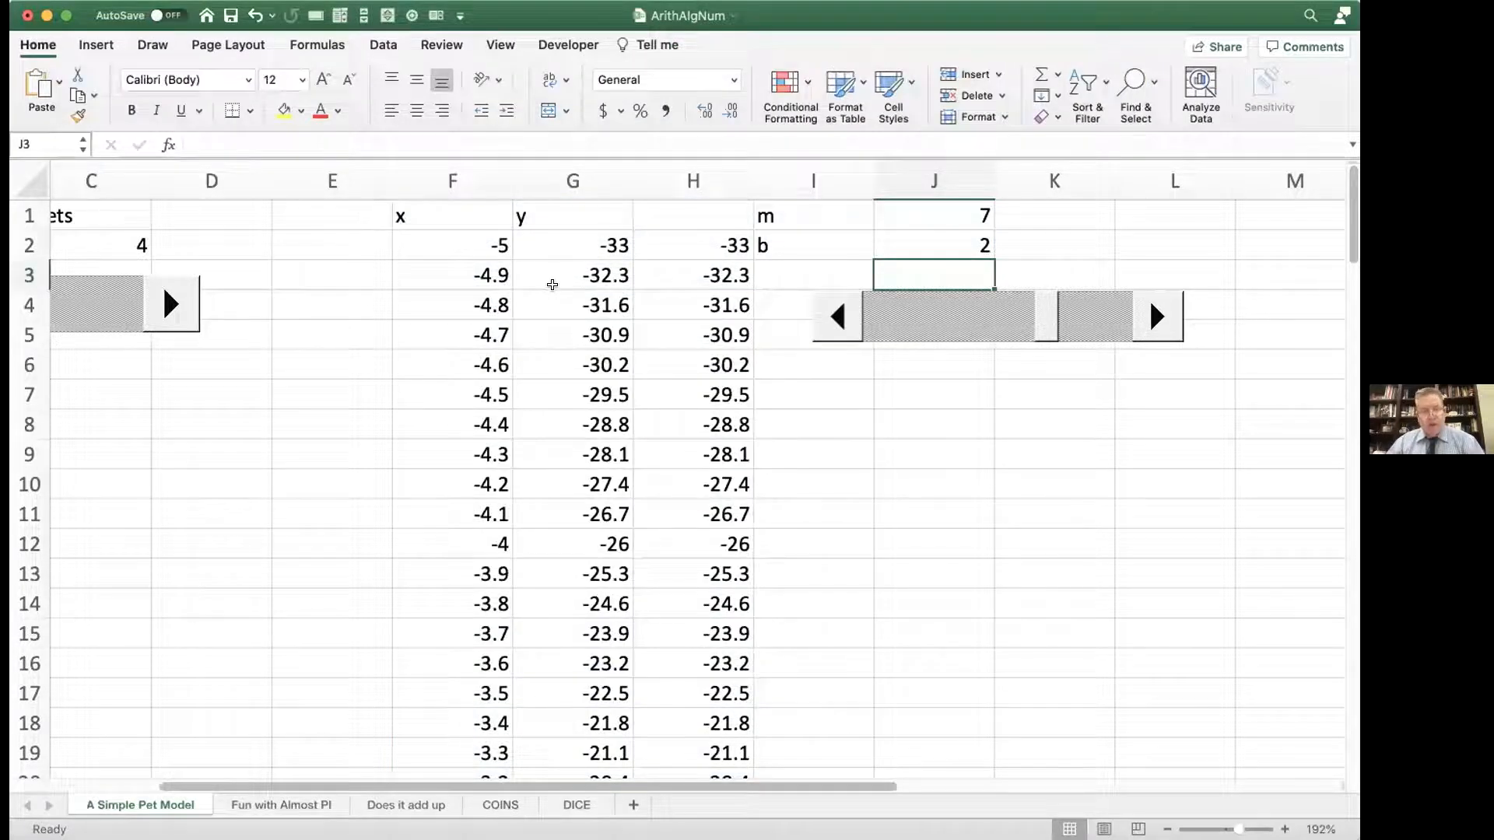
# Step: Insert a scatter chart of the x and y columns F and G, and place it below the m scroll bar
pyautogui.moveTo(469, 185); pyautogui.dragTo(554, 185)
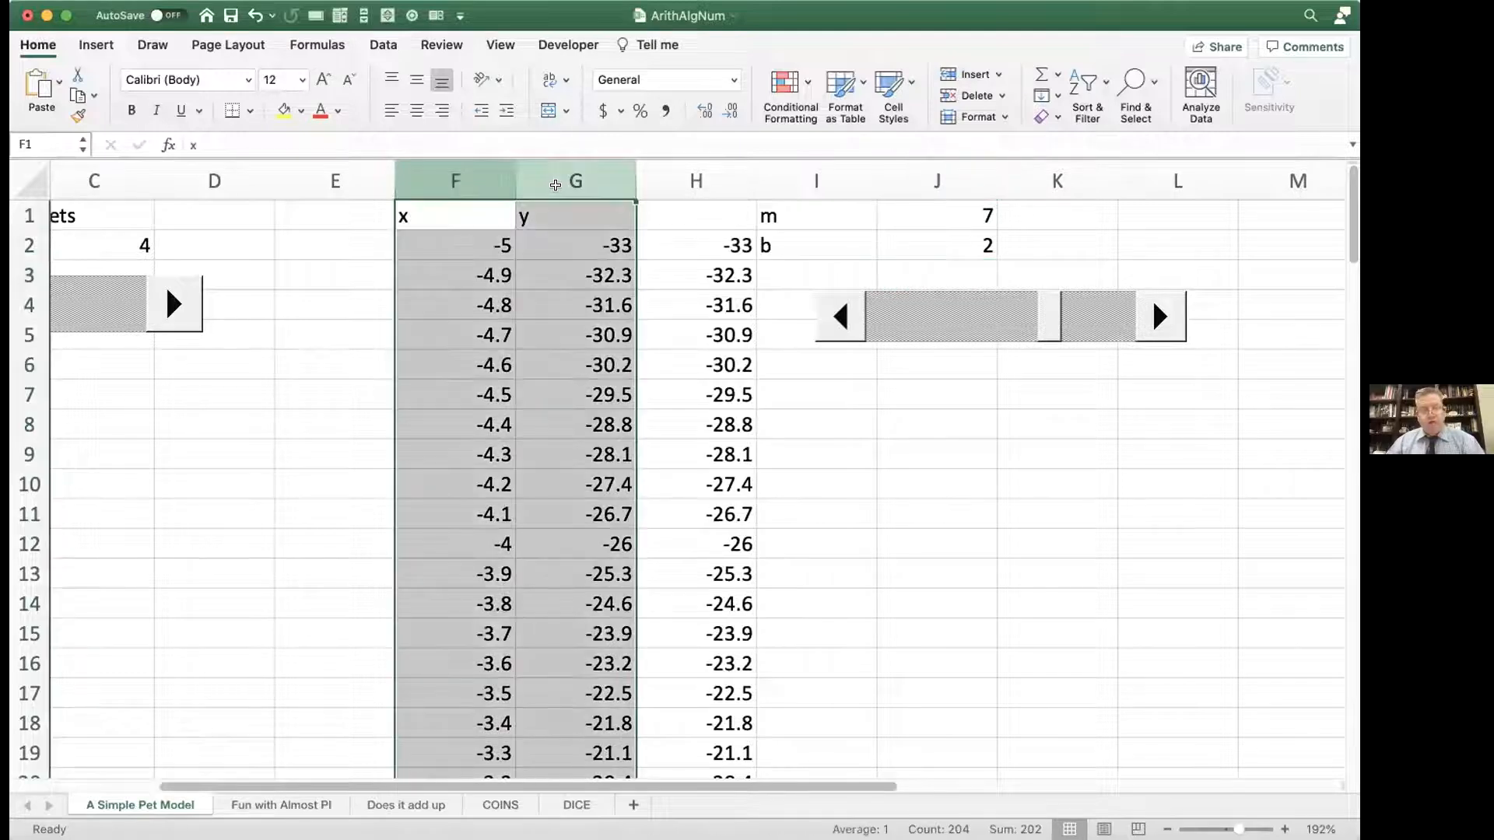
pyautogui.click(97, 44)
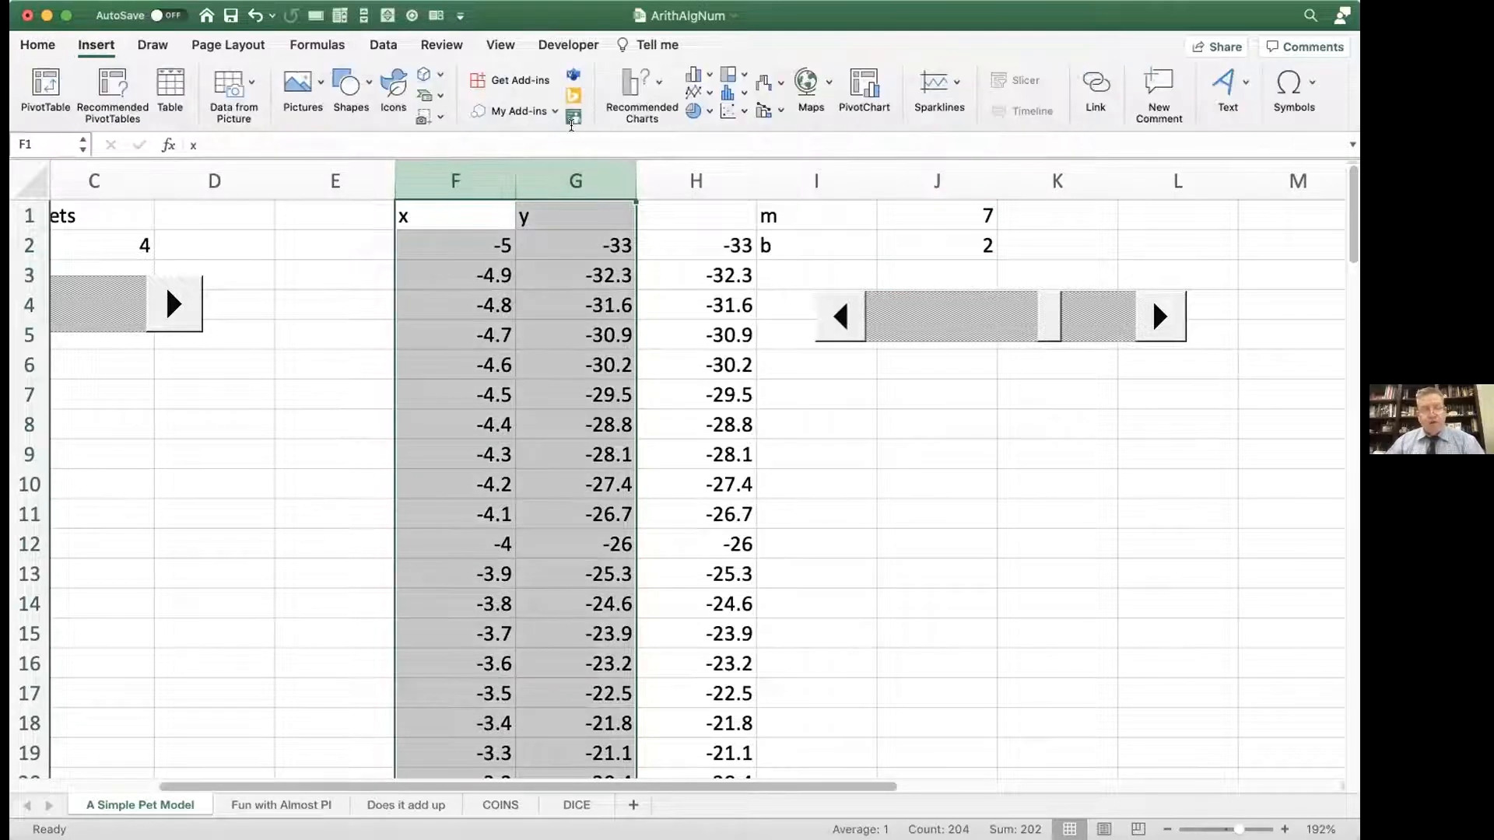
pyautogui.click(740, 110)
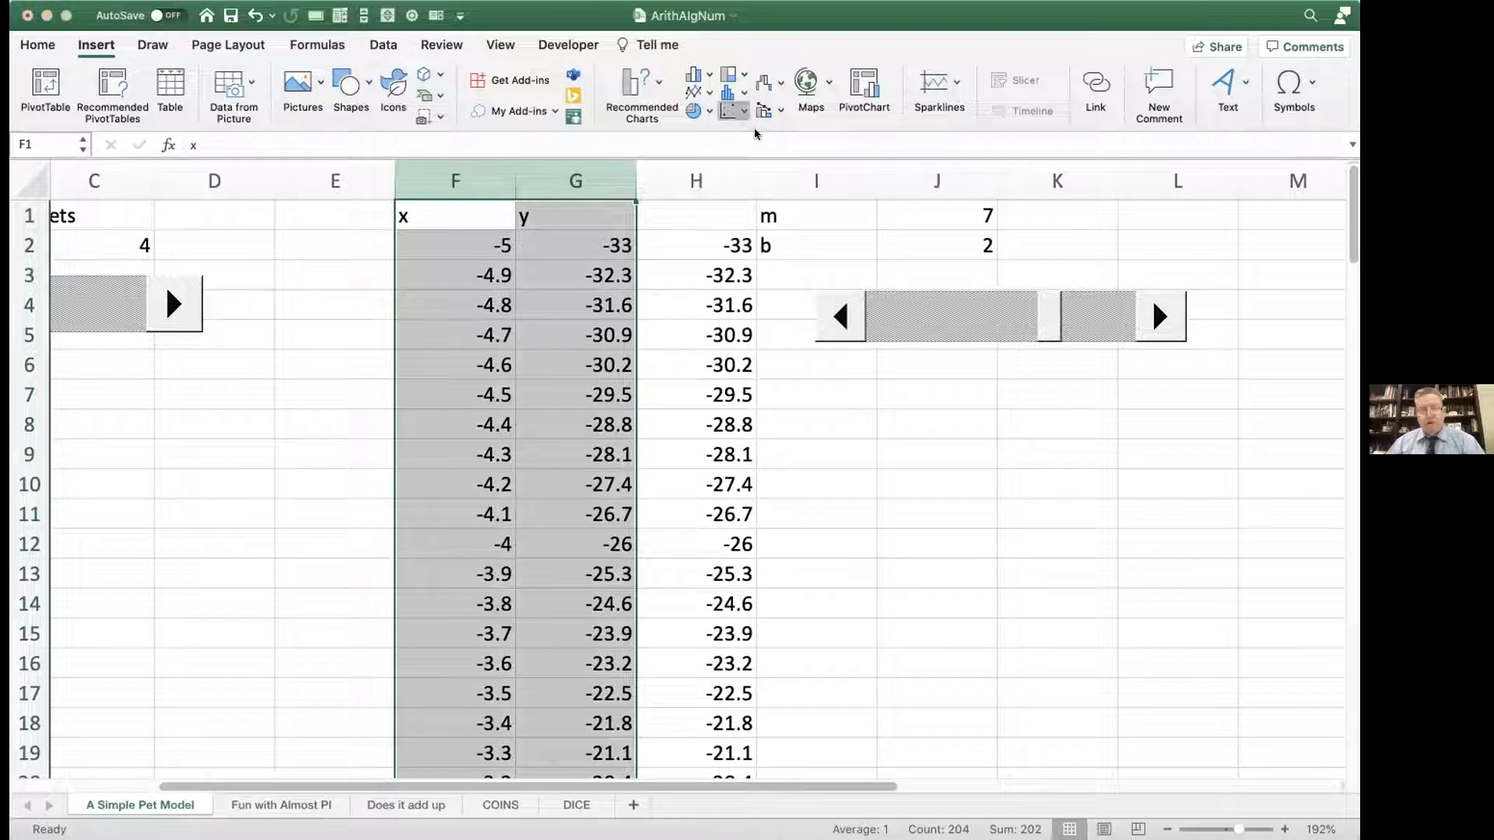
pyautogui.click(874, 189)
pyautogui.moveTo(813, 325); pyautogui.dragTo(1261, 421)
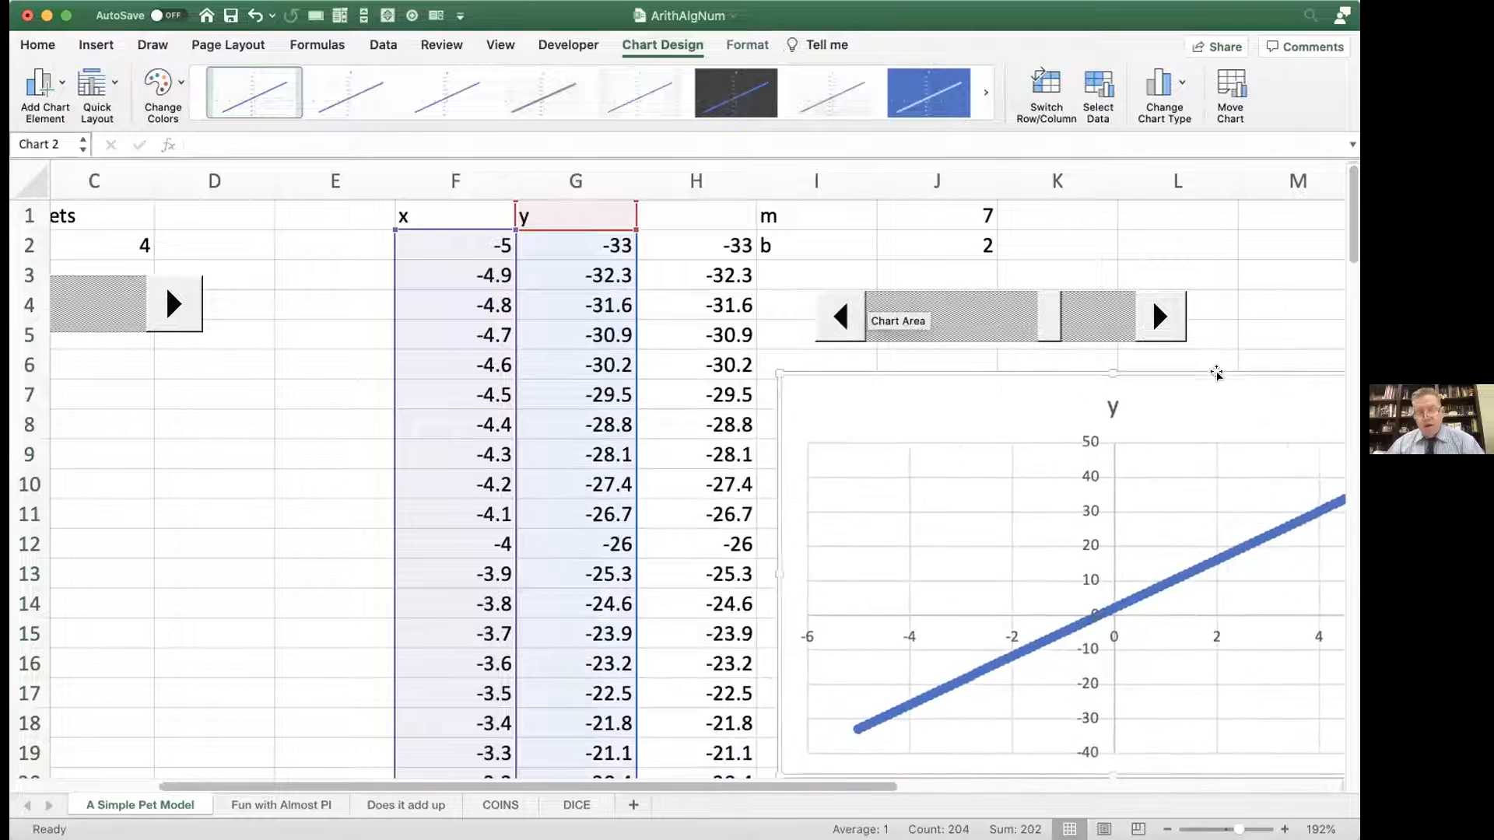
# Step: Use the scroll bar to lower m to 0 and raise it back to 7, checking how the chart responds
pyautogui.click(840, 314)
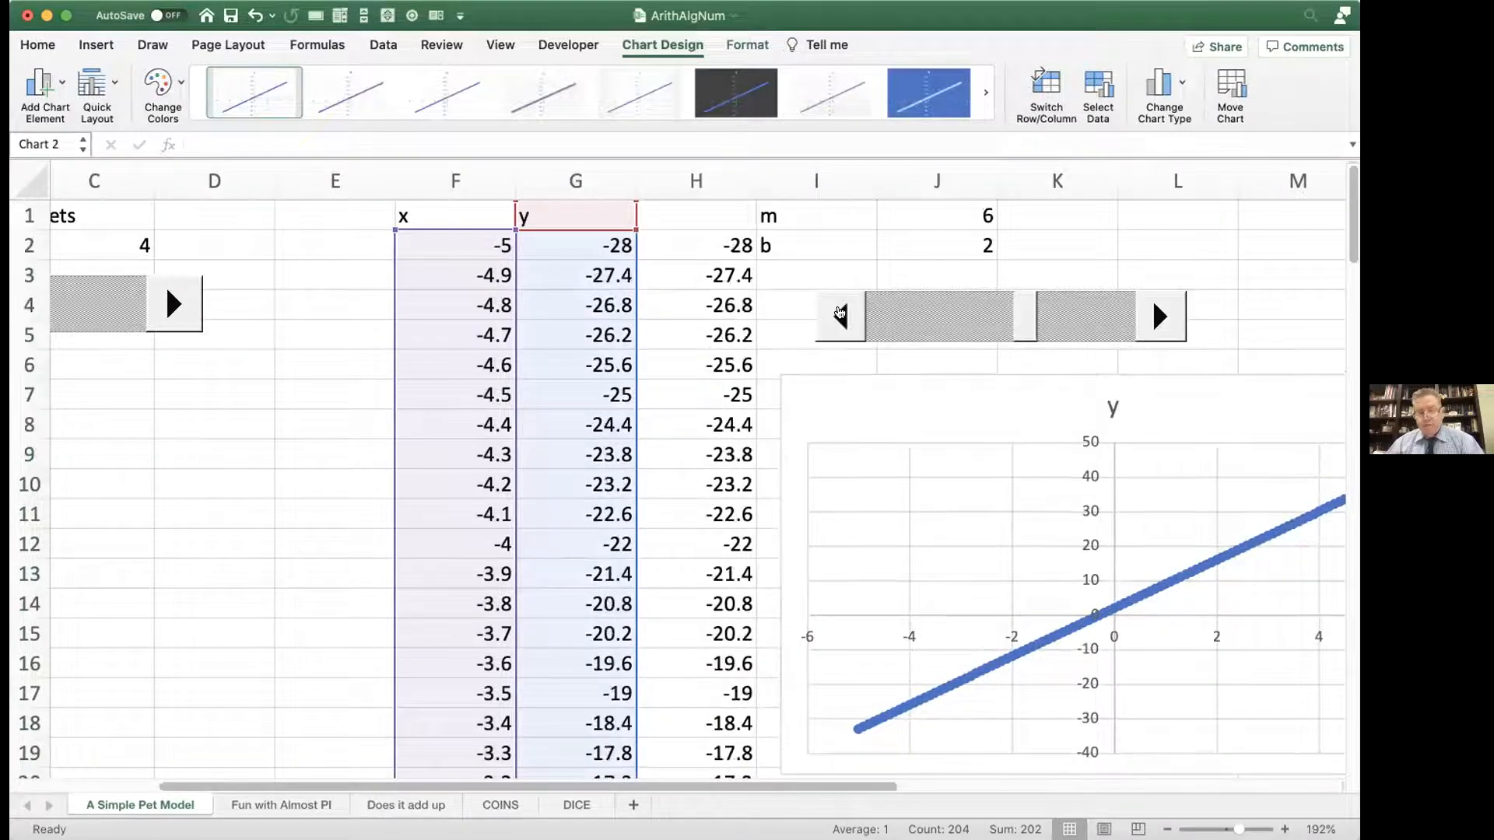
pyautogui.click(839, 314)
pyautogui.click(839, 315)
pyautogui.click(839, 314)
pyautogui.click(840, 314)
pyautogui.click(840, 314)
pyautogui.click(839, 314)
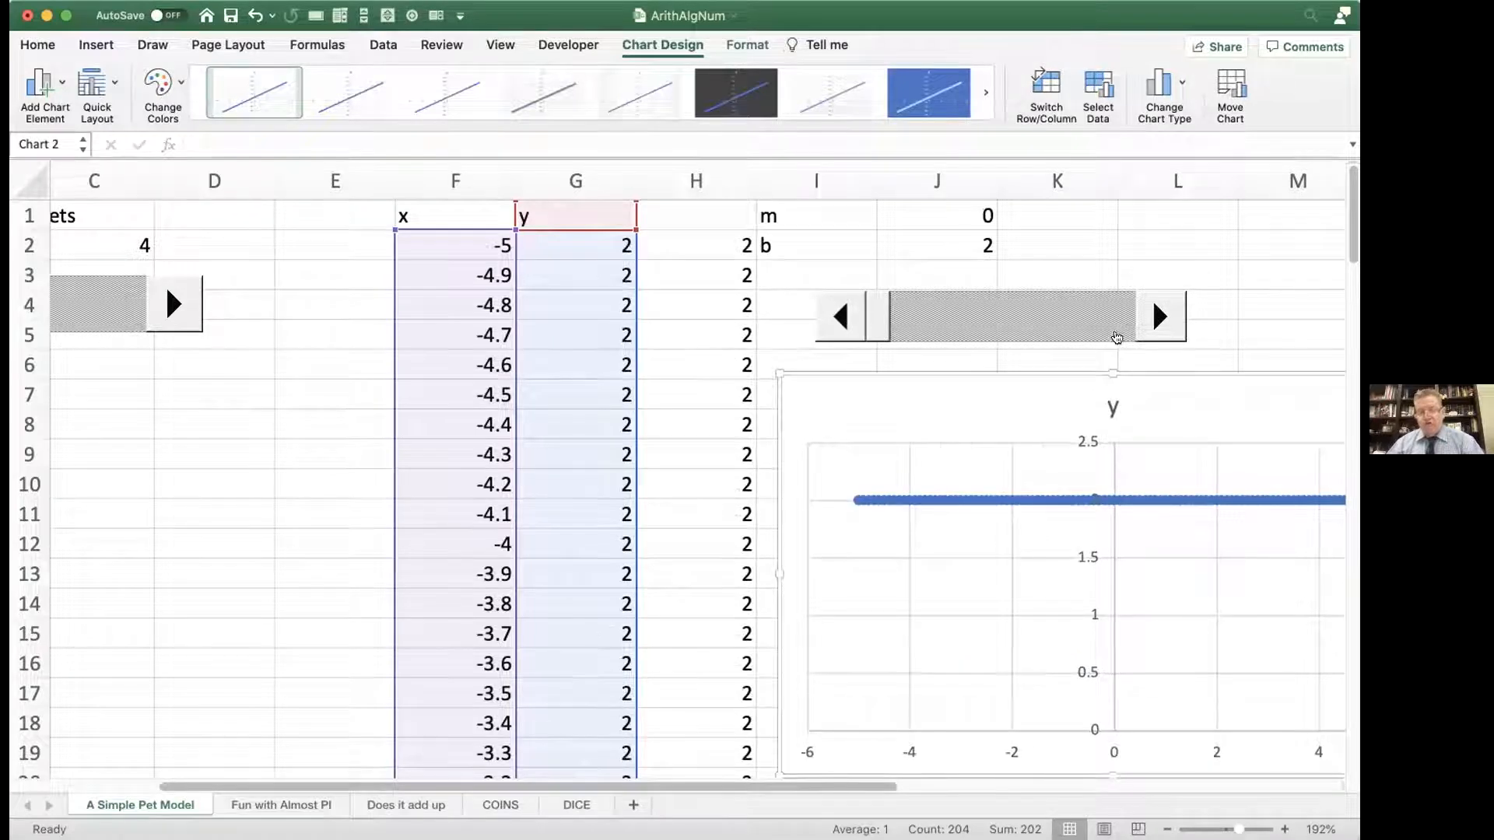
pyautogui.click(1155, 319)
pyautogui.click(1154, 319)
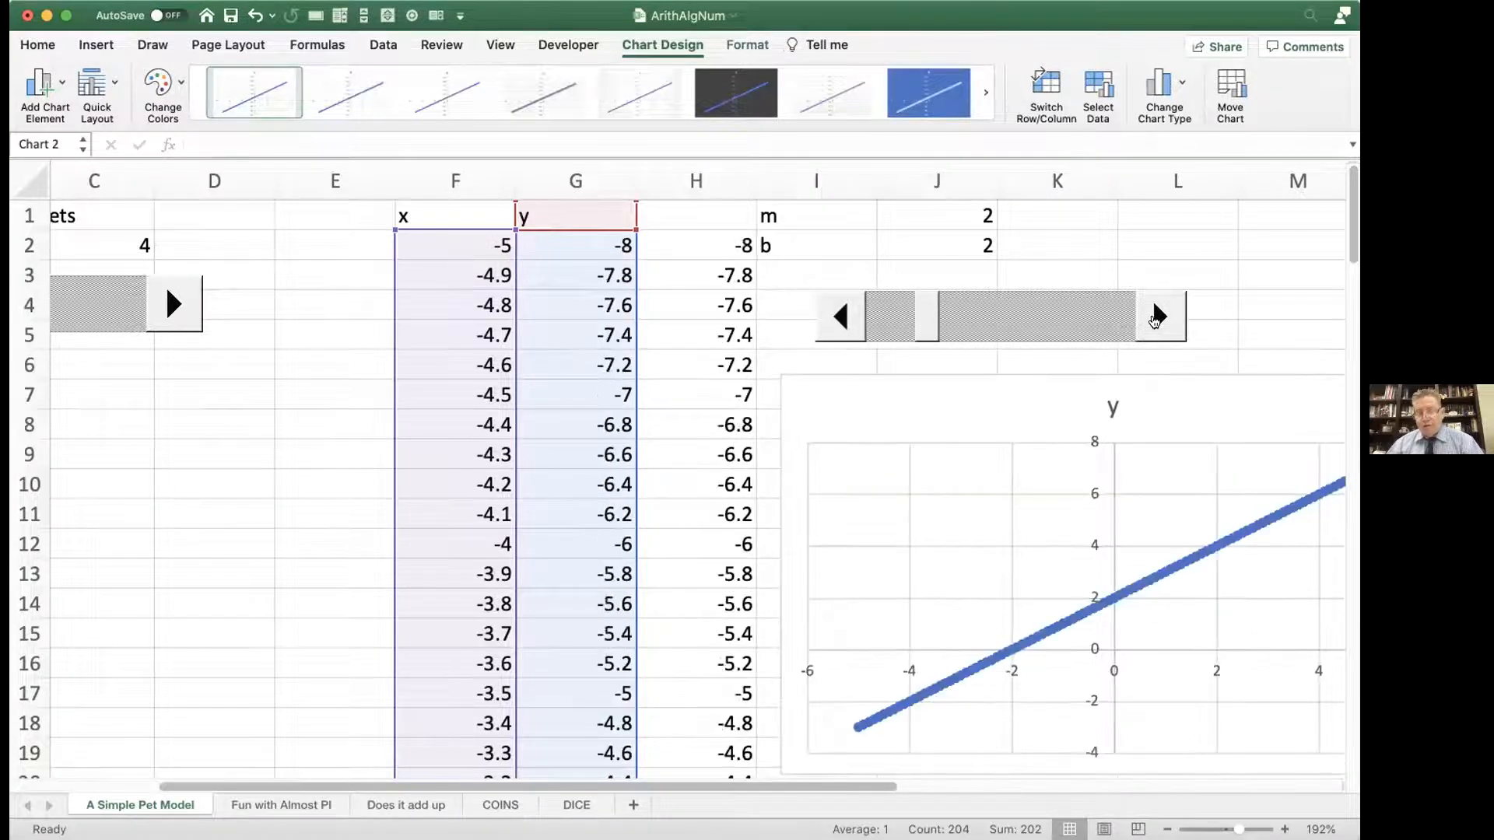
pyautogui.click(1155, 319)
pyautogui.click(1154, 319)
pyautogui.click(1155, 319)
pyautogui.click(1155, 318)
pyautogui.click(1155, 319)
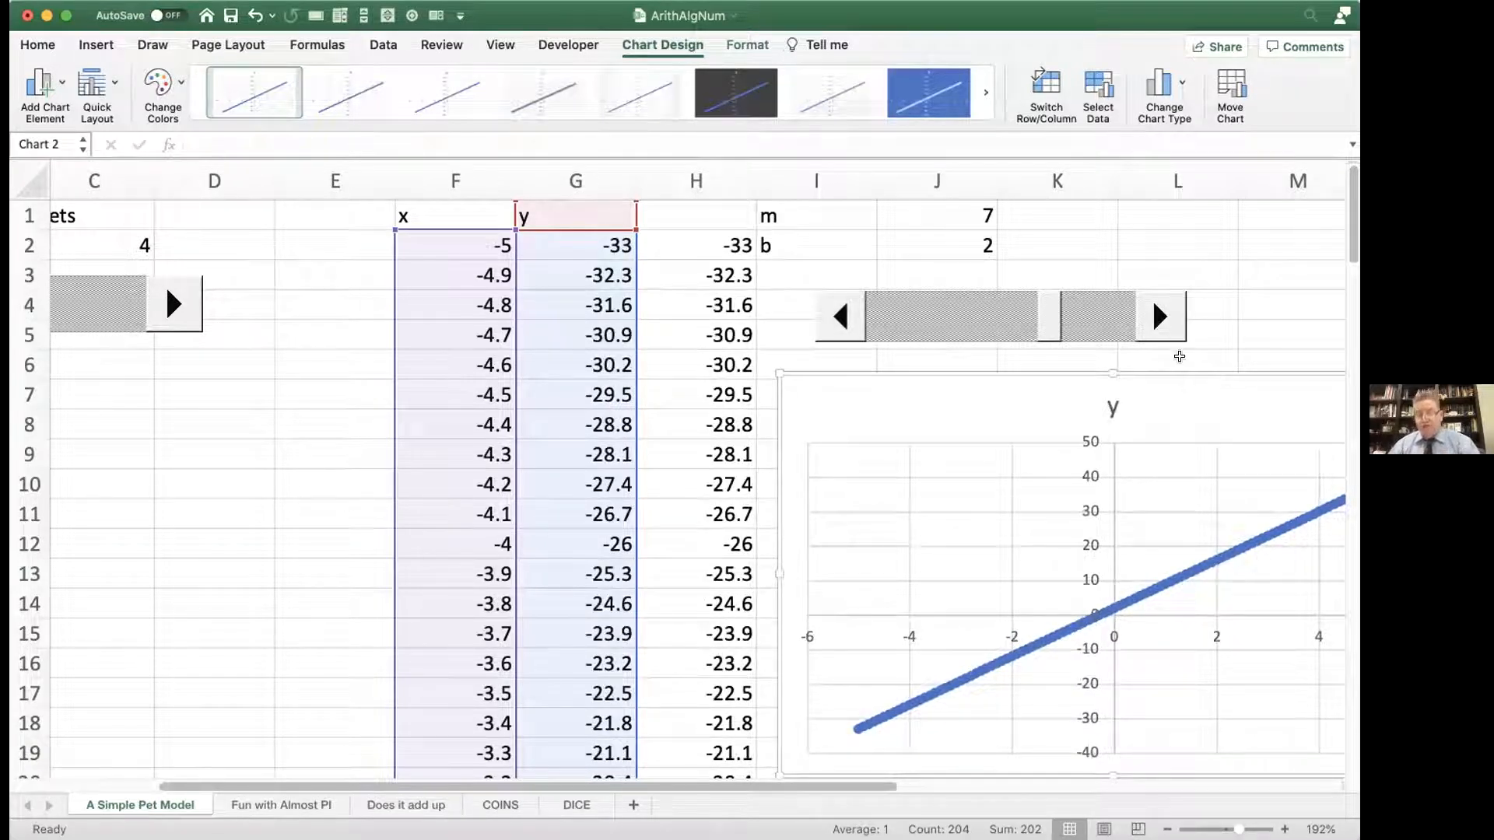
# Step: Fix the chart's vertical axis bounds at minimum -30 and maximum 30, and close the axis formatting options
pyautogui.doubleClick(1093, 448)
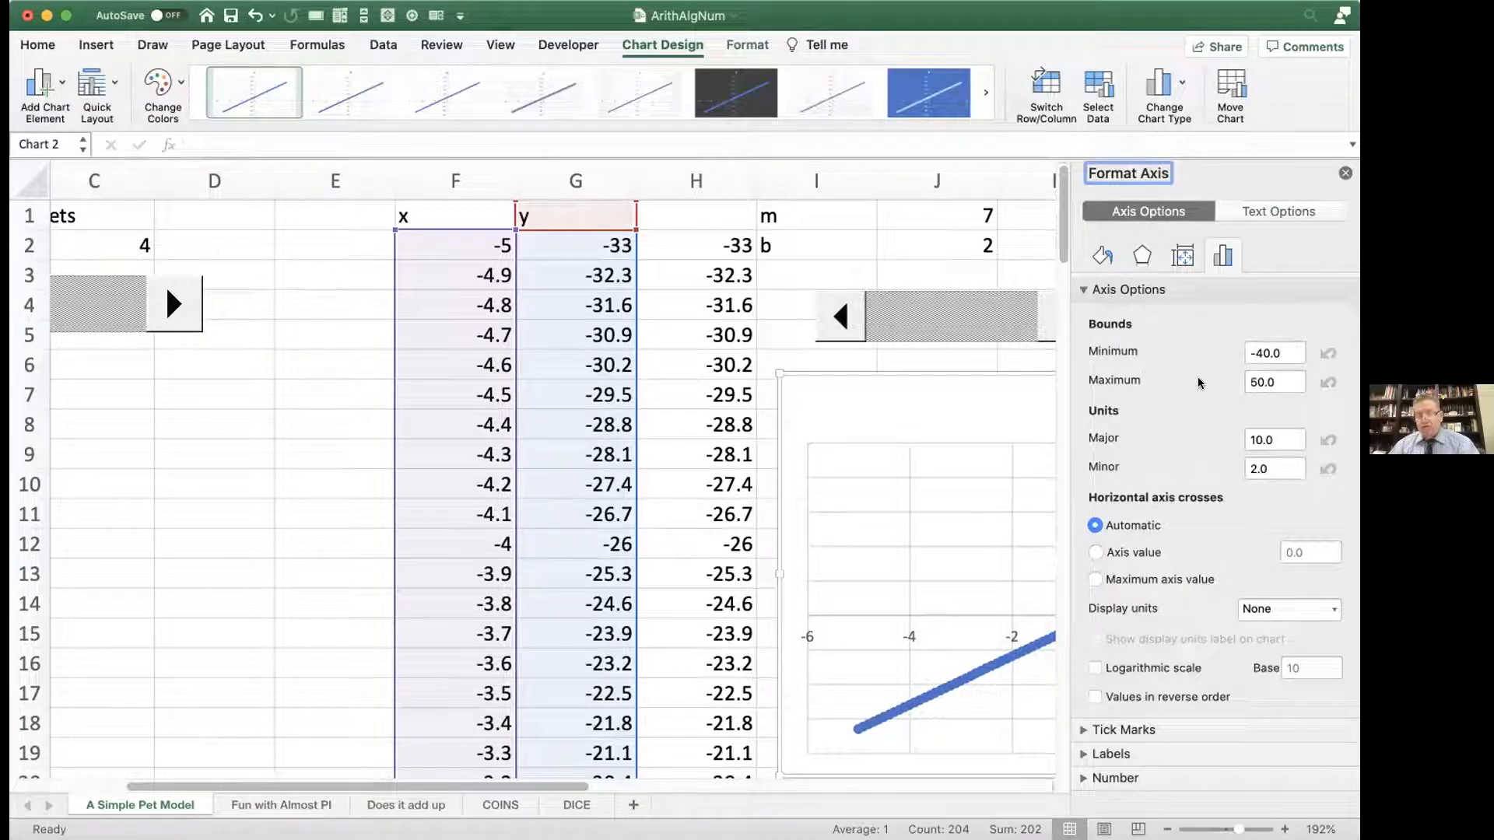
pyautogui.moveTo(1279, 352); pyautogui.dragTo(1241, 355)
pyautogui.write('-30')
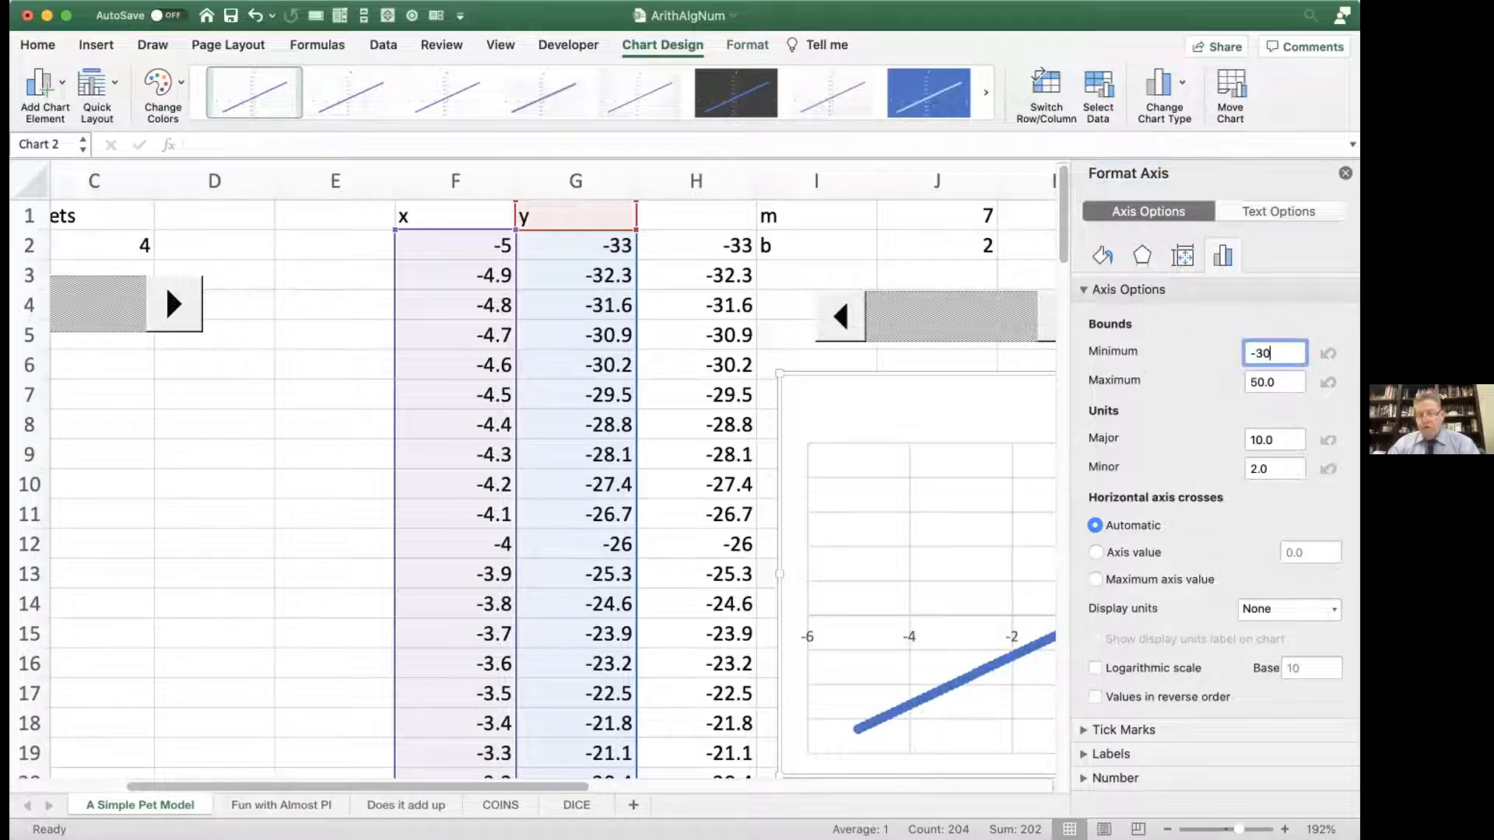
pyautogui.press('Tab')
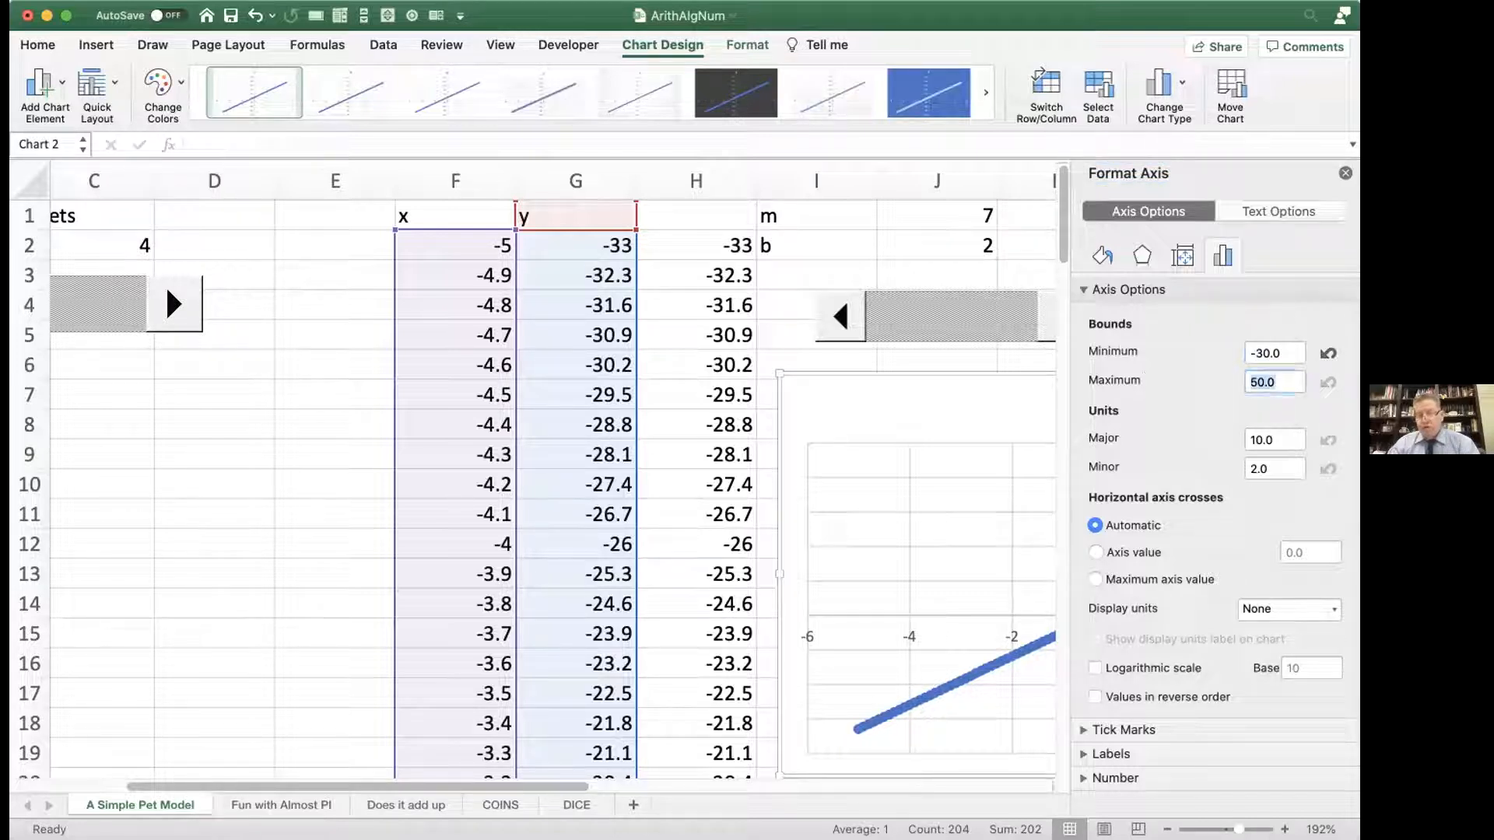
pyautogui.write('30')
pyautogui.press('Tab')
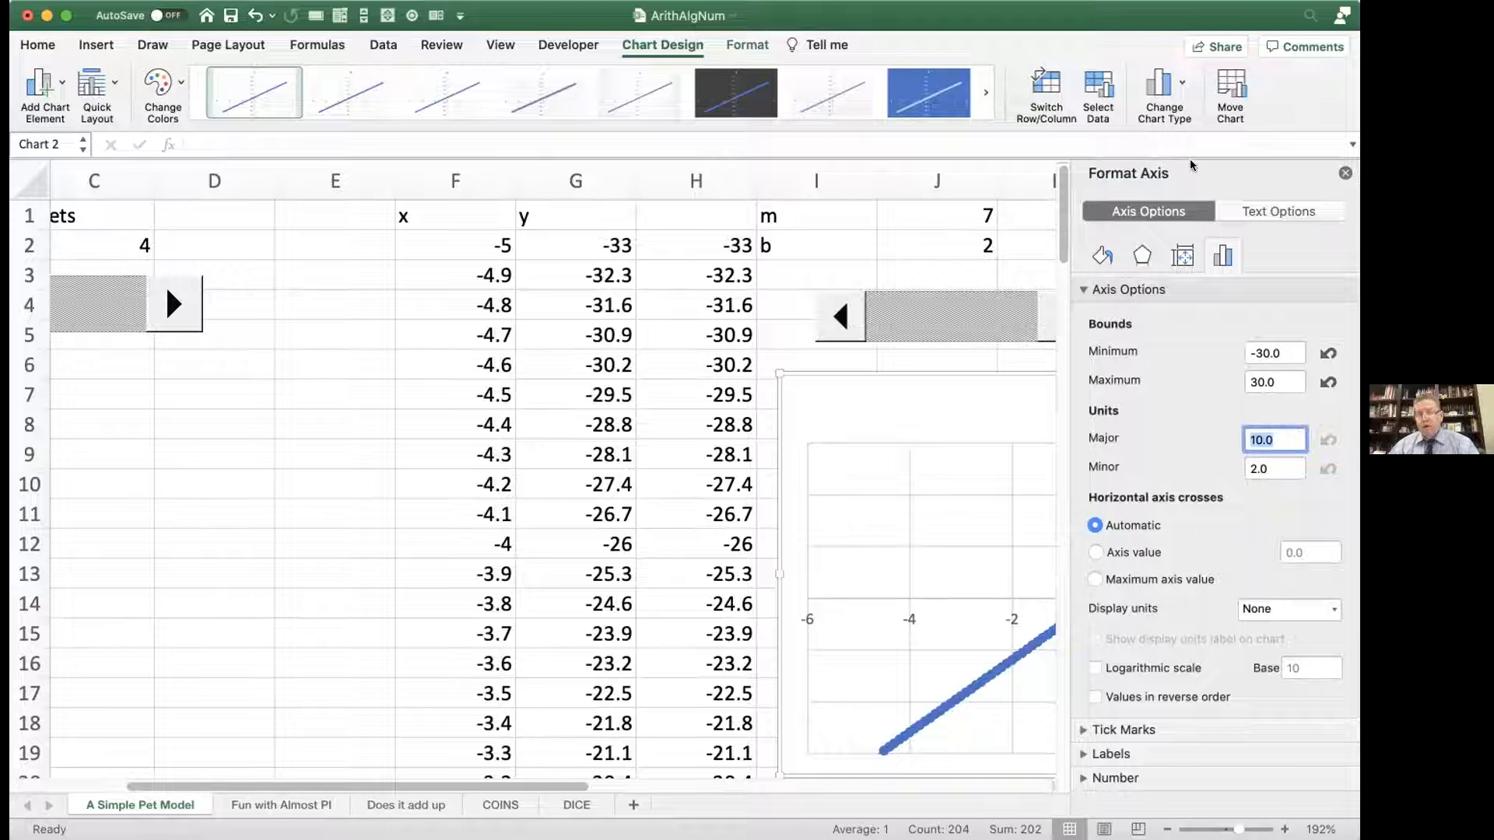
pyautogui.click(1343, 172)
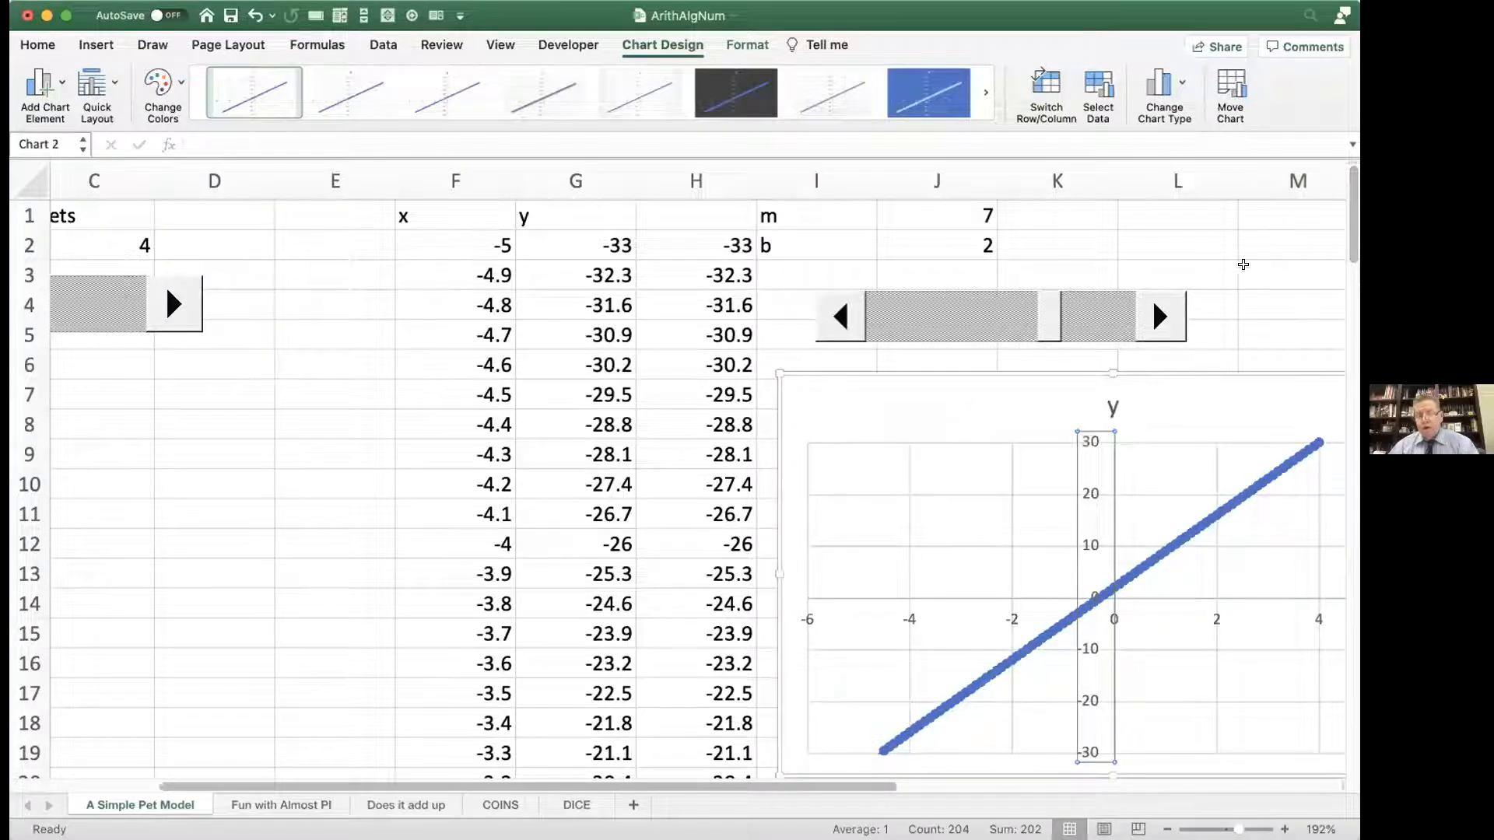
# Step: Raise m to 10 and lower it to 0 with the scroll bar, checking the line's slope on the fixed axis
pyautogui.click(1160, 315)
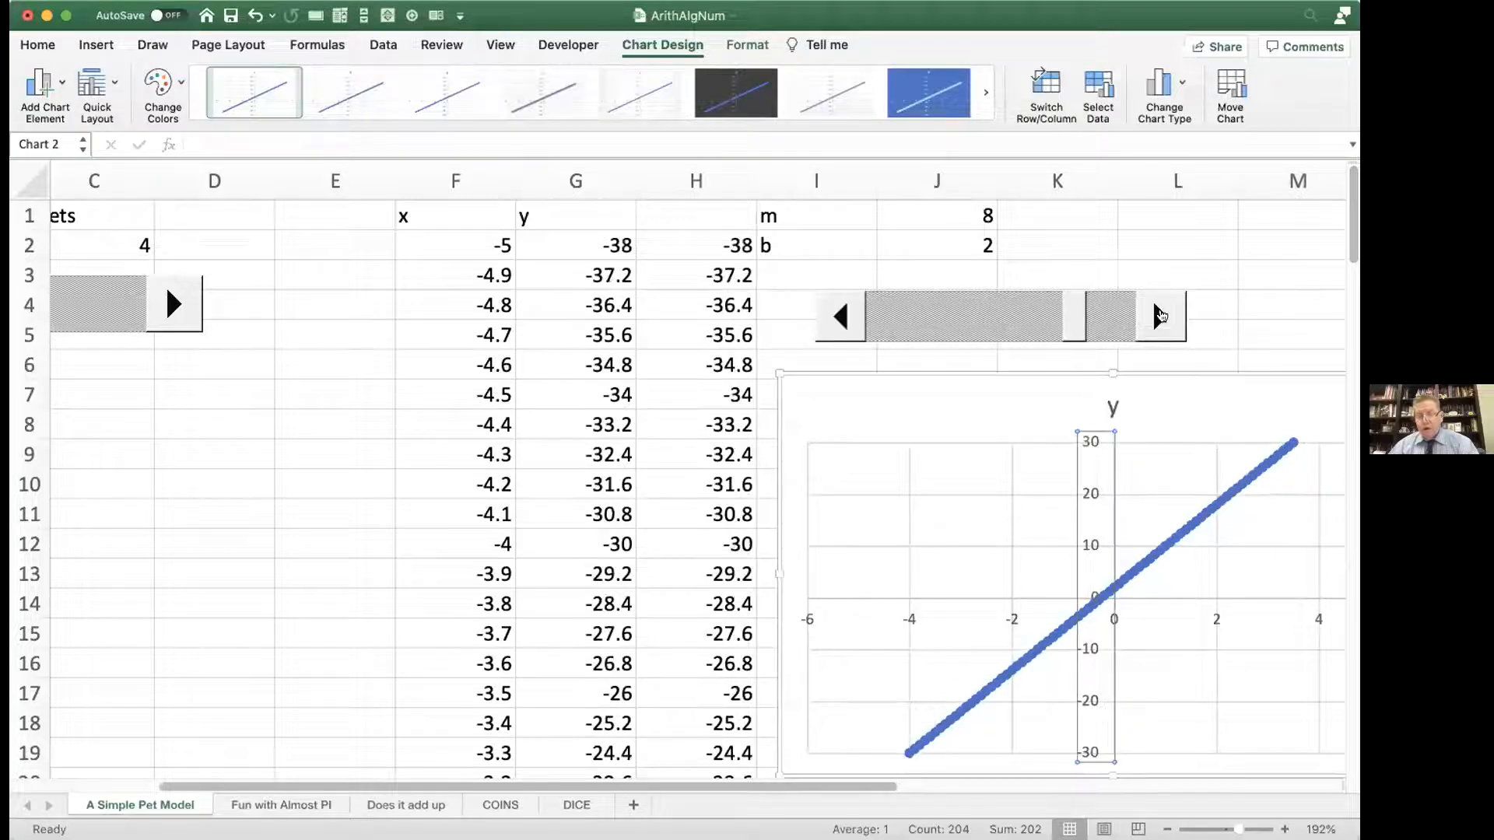
pyautogui.click(1159, 315)
pyautogui.click(1159, 315)
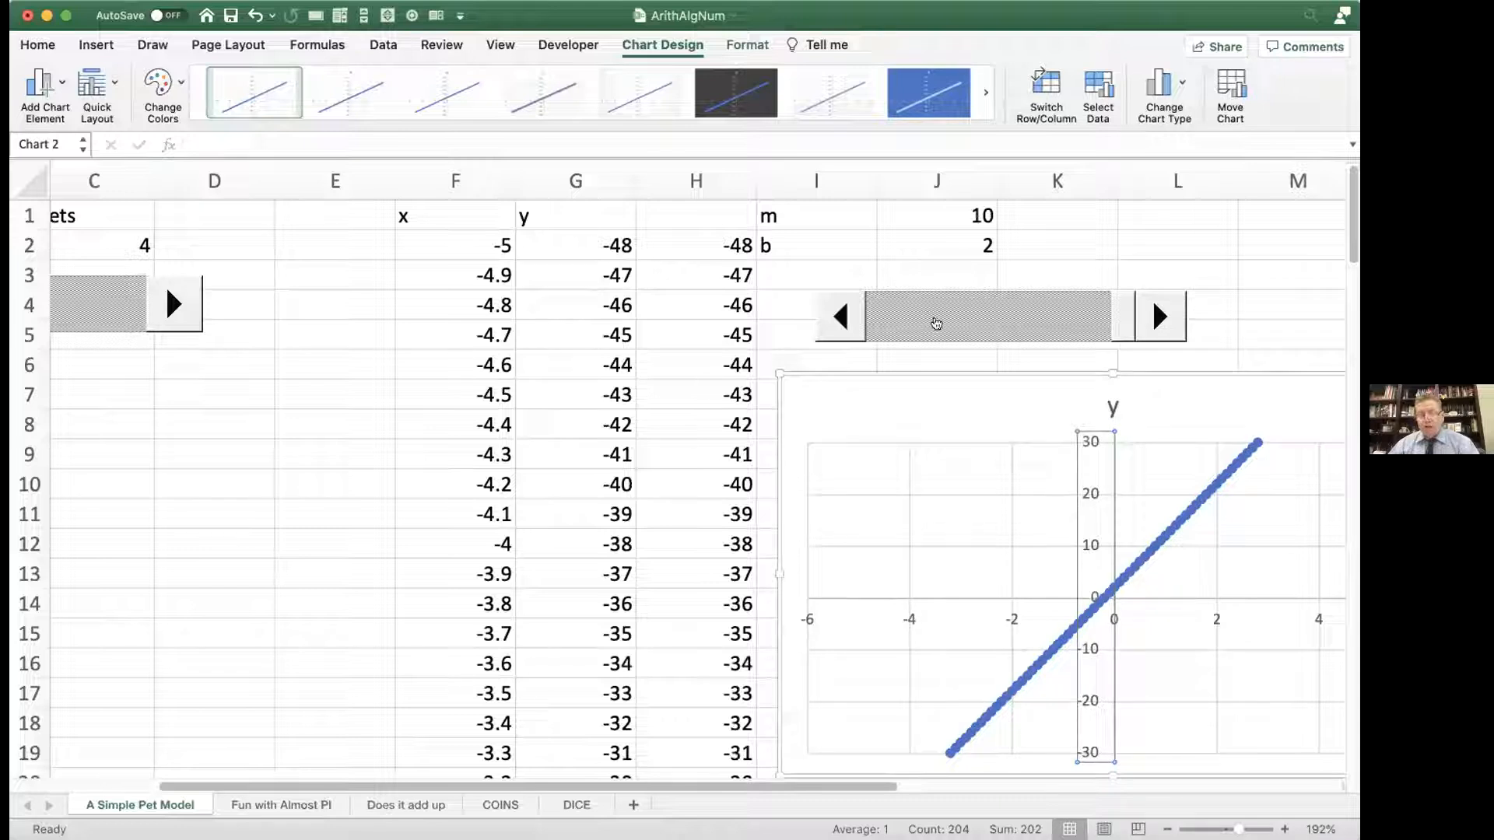
pyautogui.click(830, 312)
pyautogui.click(829, 311)
pyautogui.click(829, 311)
pyautogui.click(829, 311)
pyautogui.click(829, 311)
pyautogui.click(829, 311)
pyautogui.click(829, 311)
pyautogui.click(830, 311)
pyautogui.click(829, 311)
pyautogui.click(829, 311)
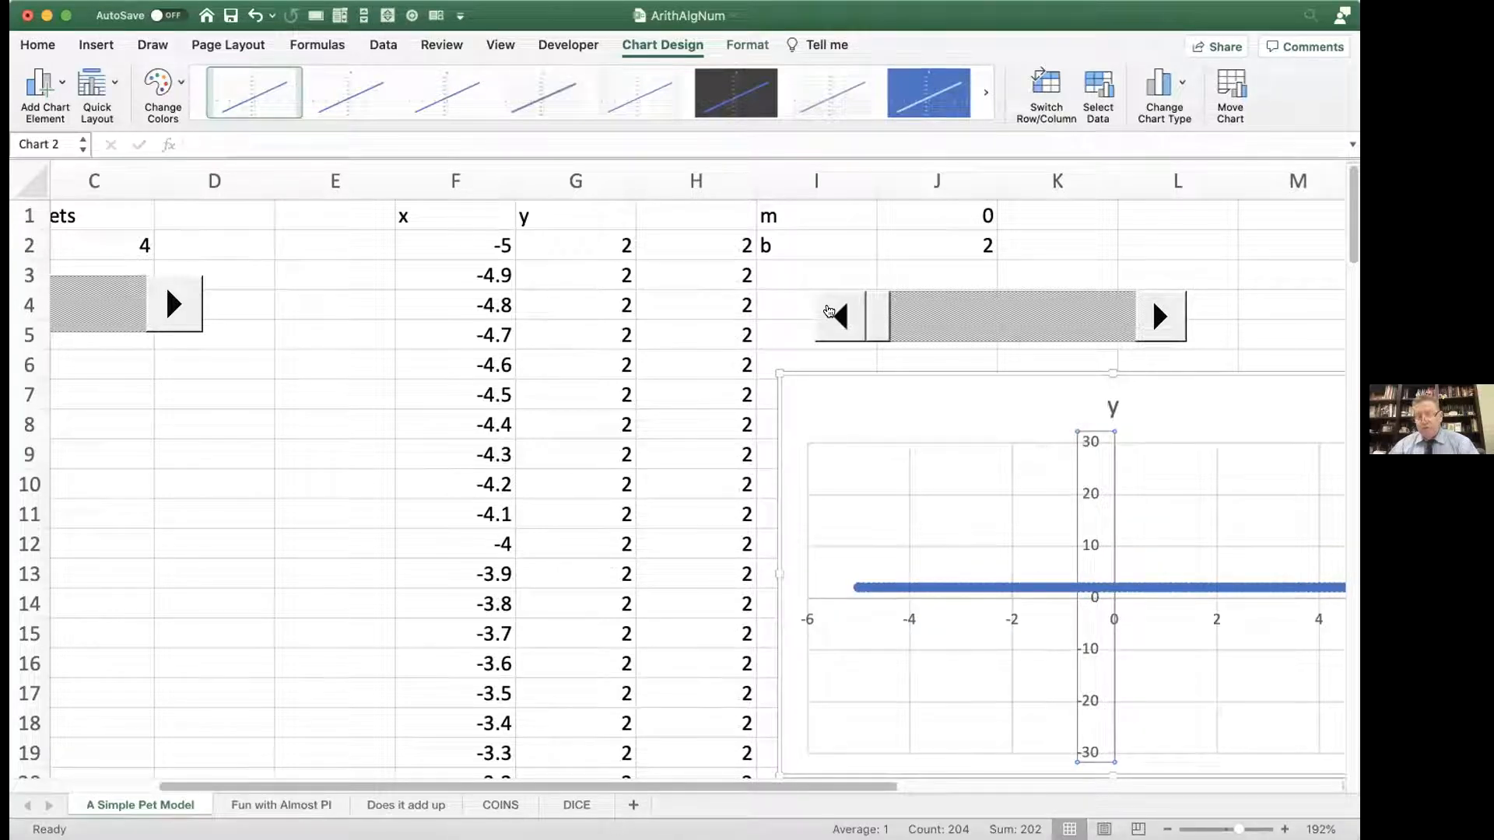
# Step: Raise m to 10 with its scroll bar, bring it back to 5, and select the m value in J1
pyautogui.click(1157, 322)
pyautogui.click(1157, 321)
pyautogui.click(1157, 322)
pyautogui.click(1157, 321)
pyautogui.click(1157, 321)
pyautogui.click(1157, 322)
pyautogui.click(1157, 322)
pyautogui.click(1157, 321)
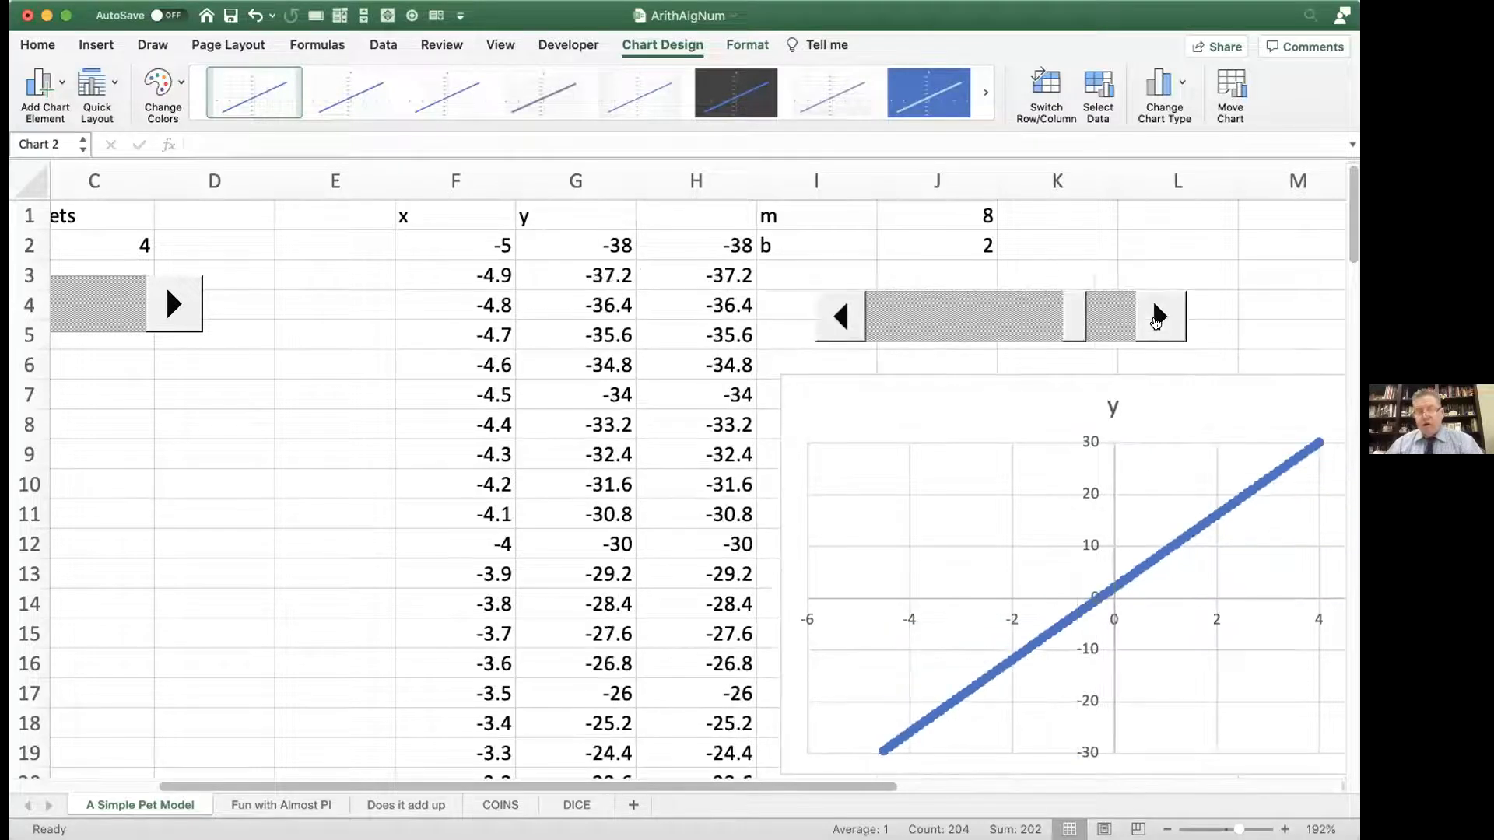
pyautogui.click(1157, 322)
pyautogui.click(1157, 321)
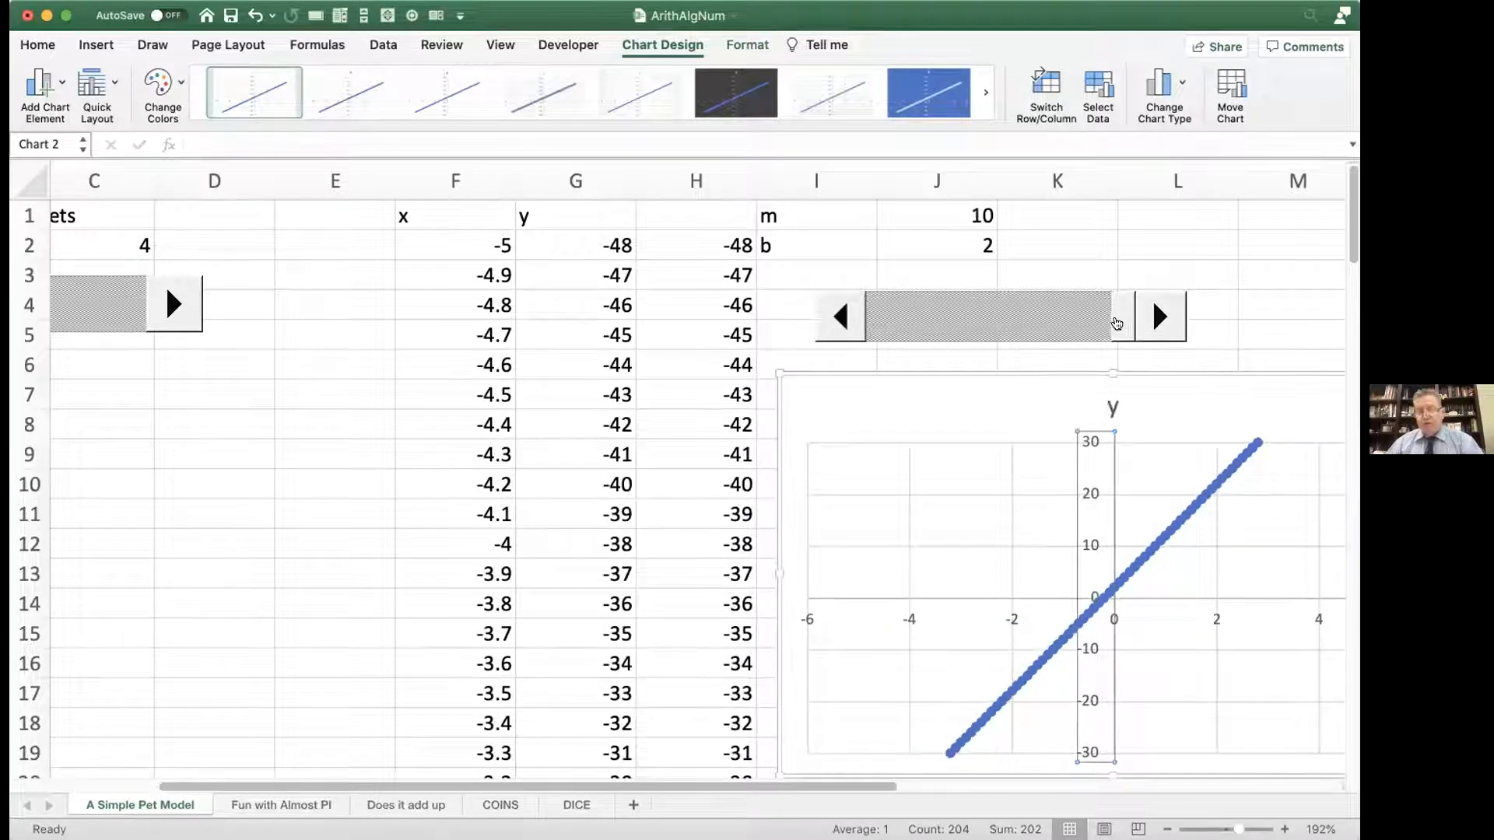
pyautogui.moveTo(1091, 324); pyautogui.dragTo(1005, 324)
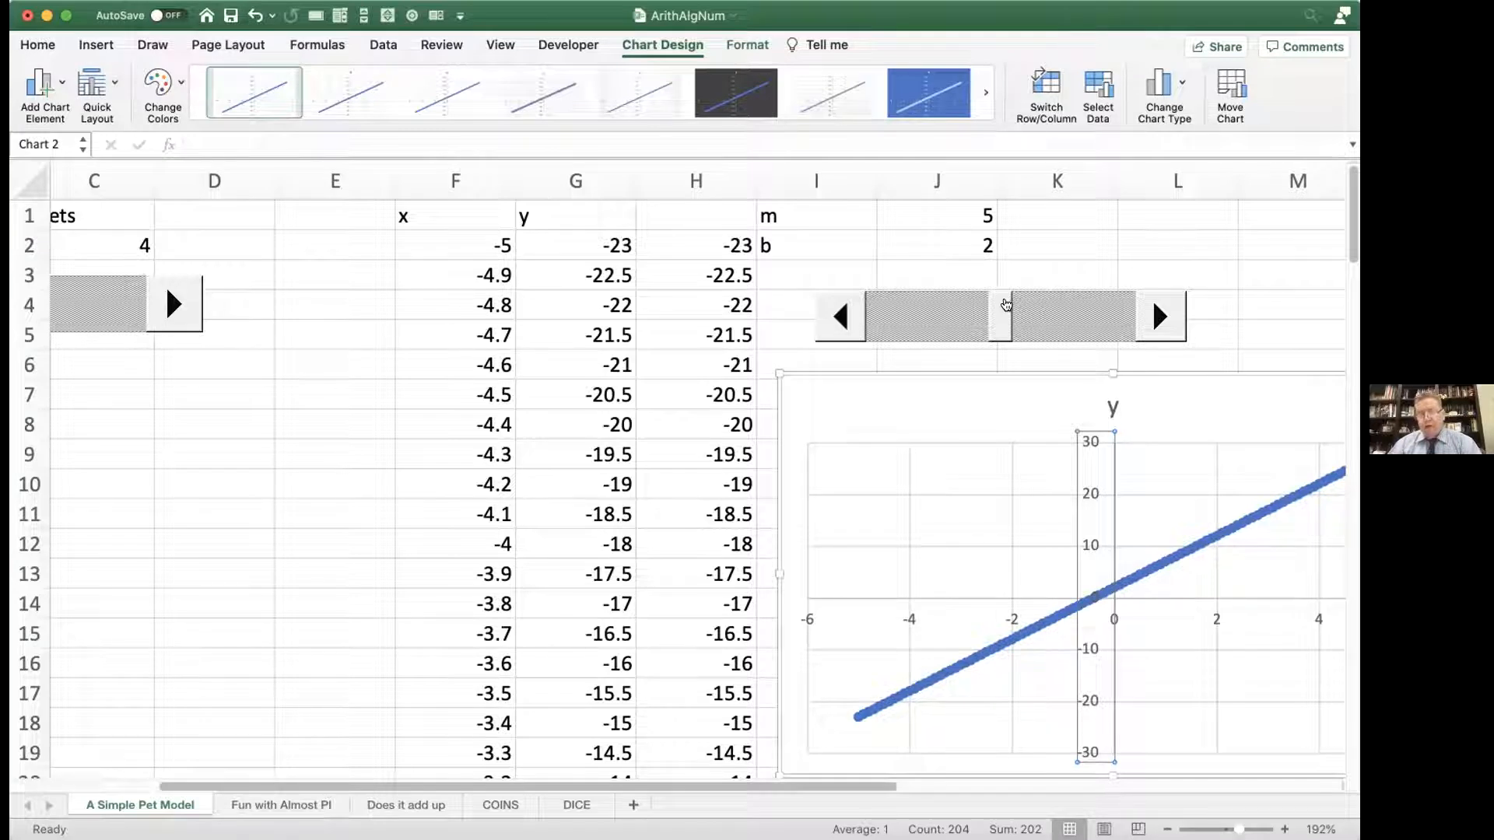
pyautogui.click(978, 217)
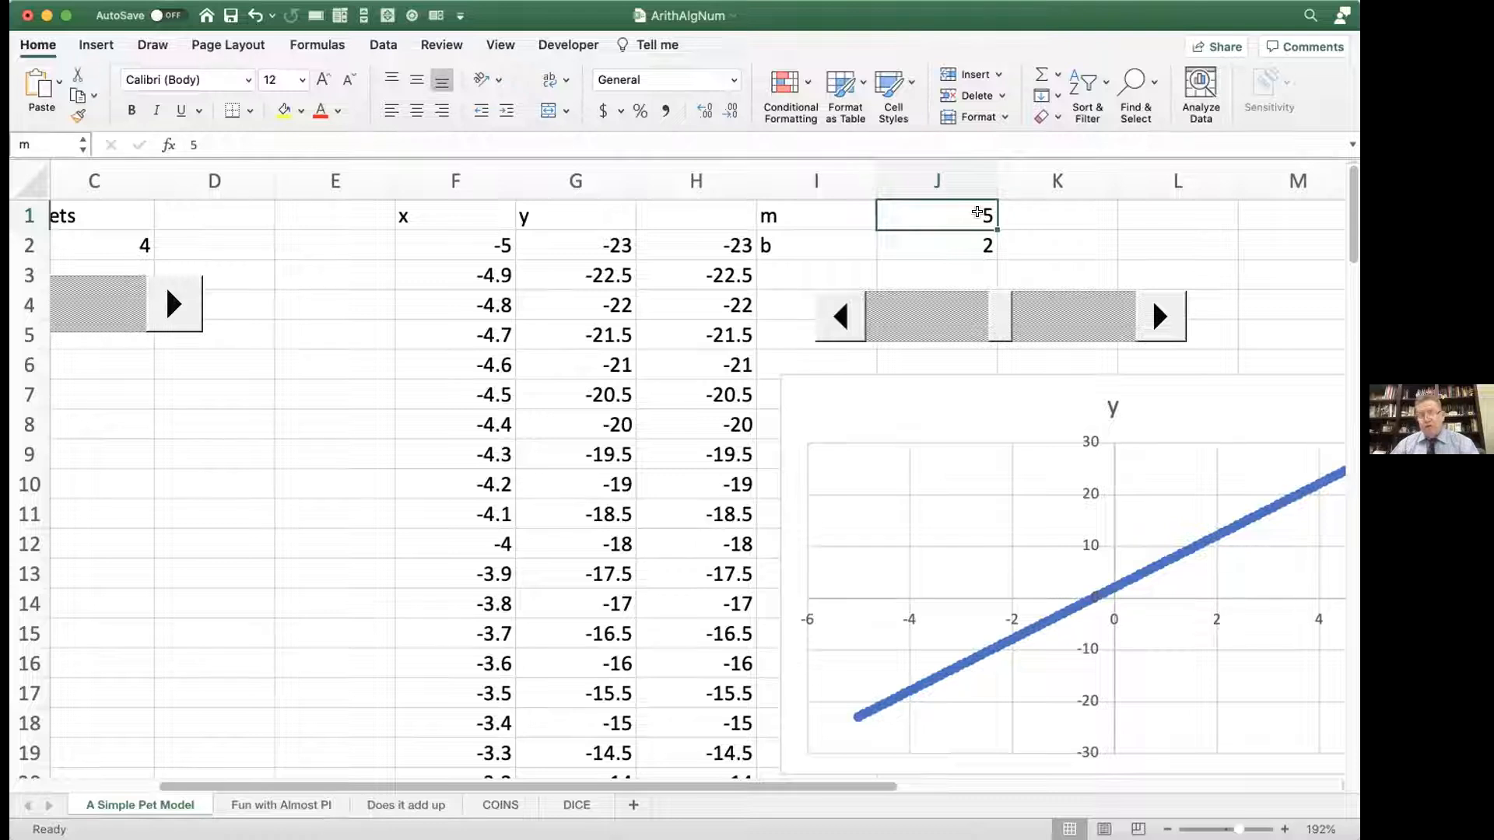
# Step: Relink the m scroll bar to cell K1 and set its maximum value to 20
pyautogui.click(1027, 214)
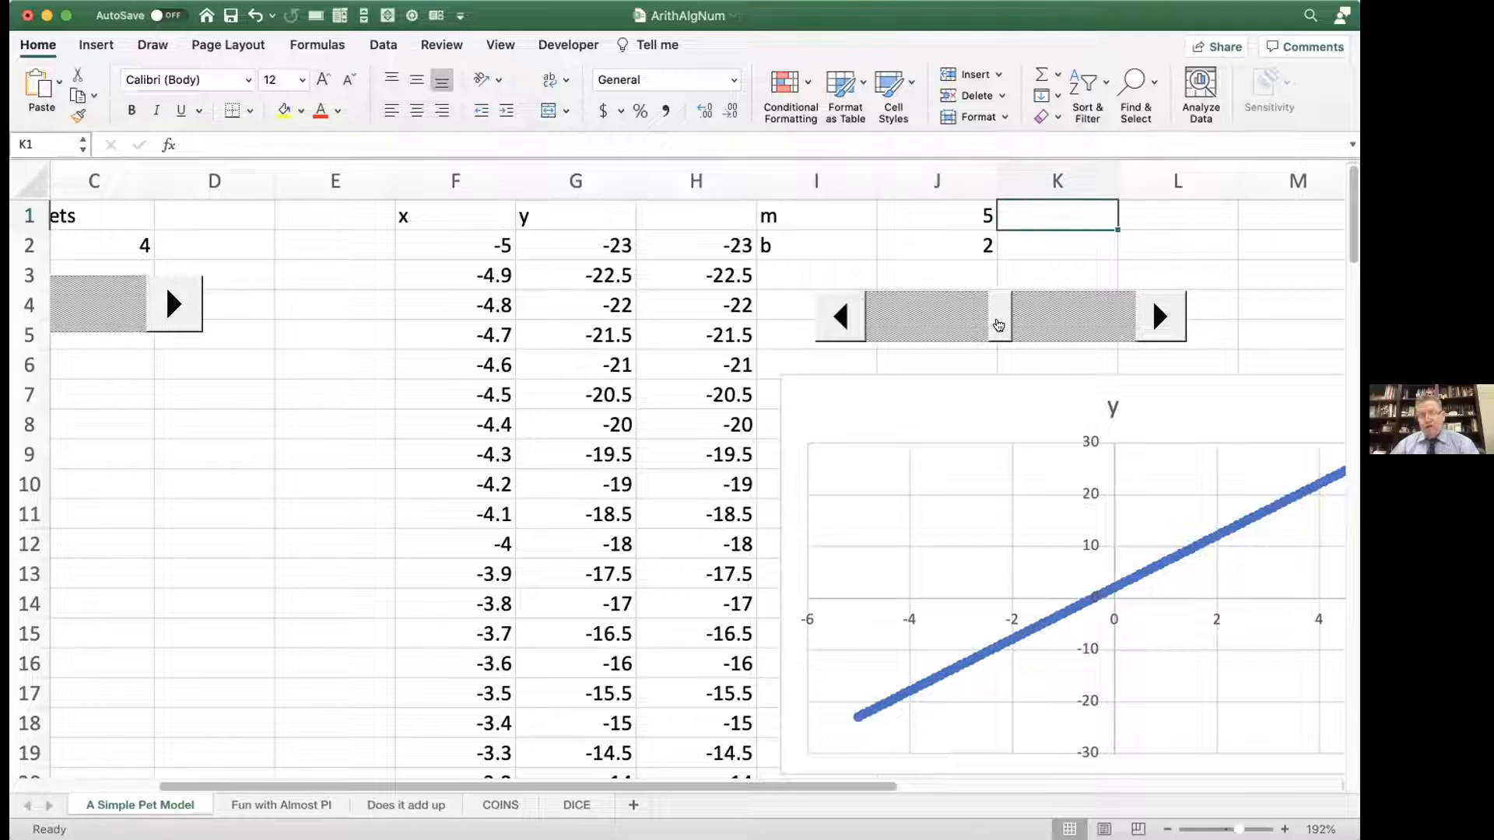
pyautogui.rightClick(960, 316)
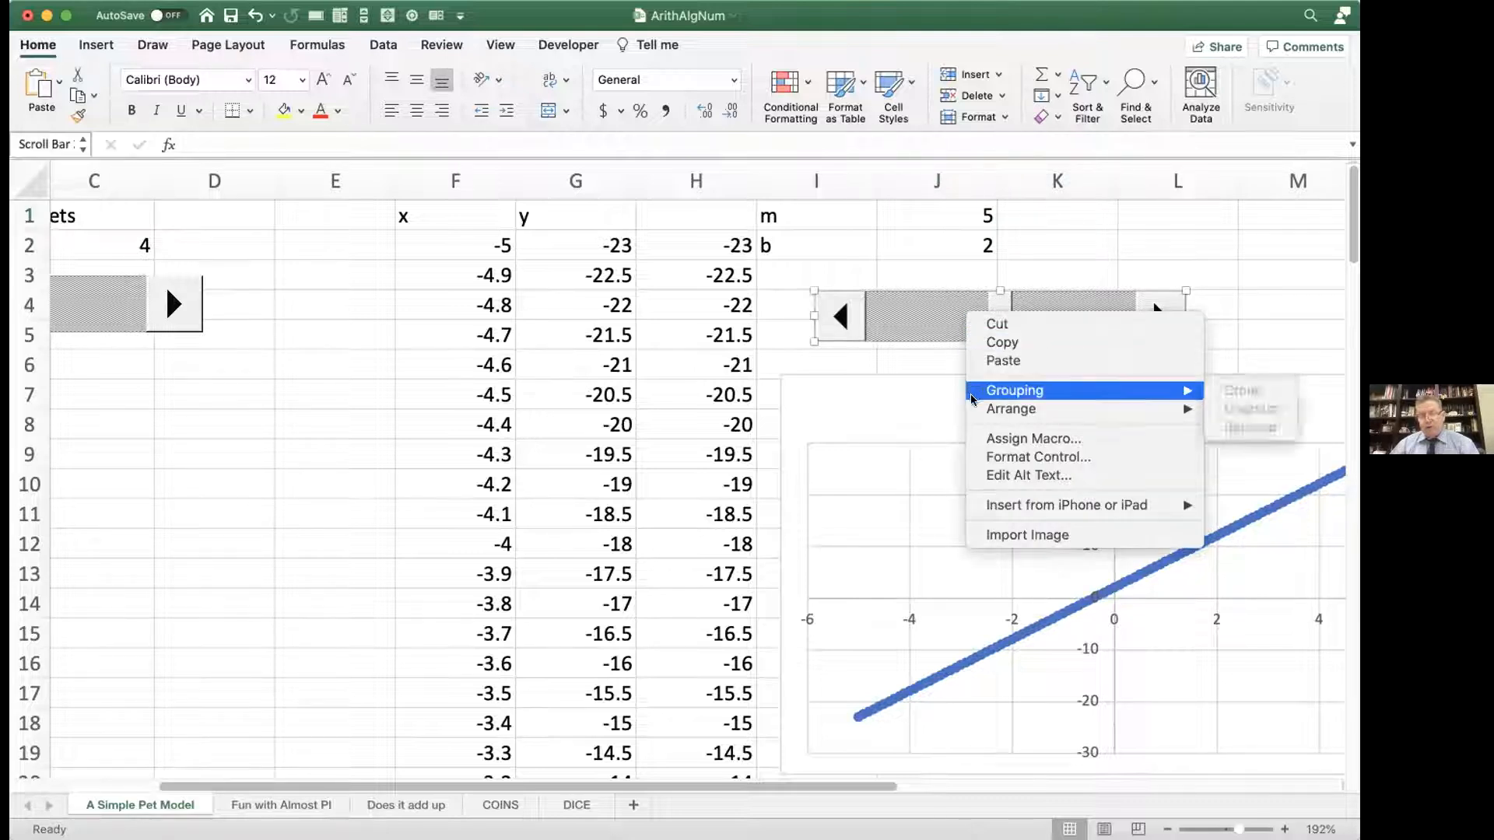
pyautogui.click(984, 457)
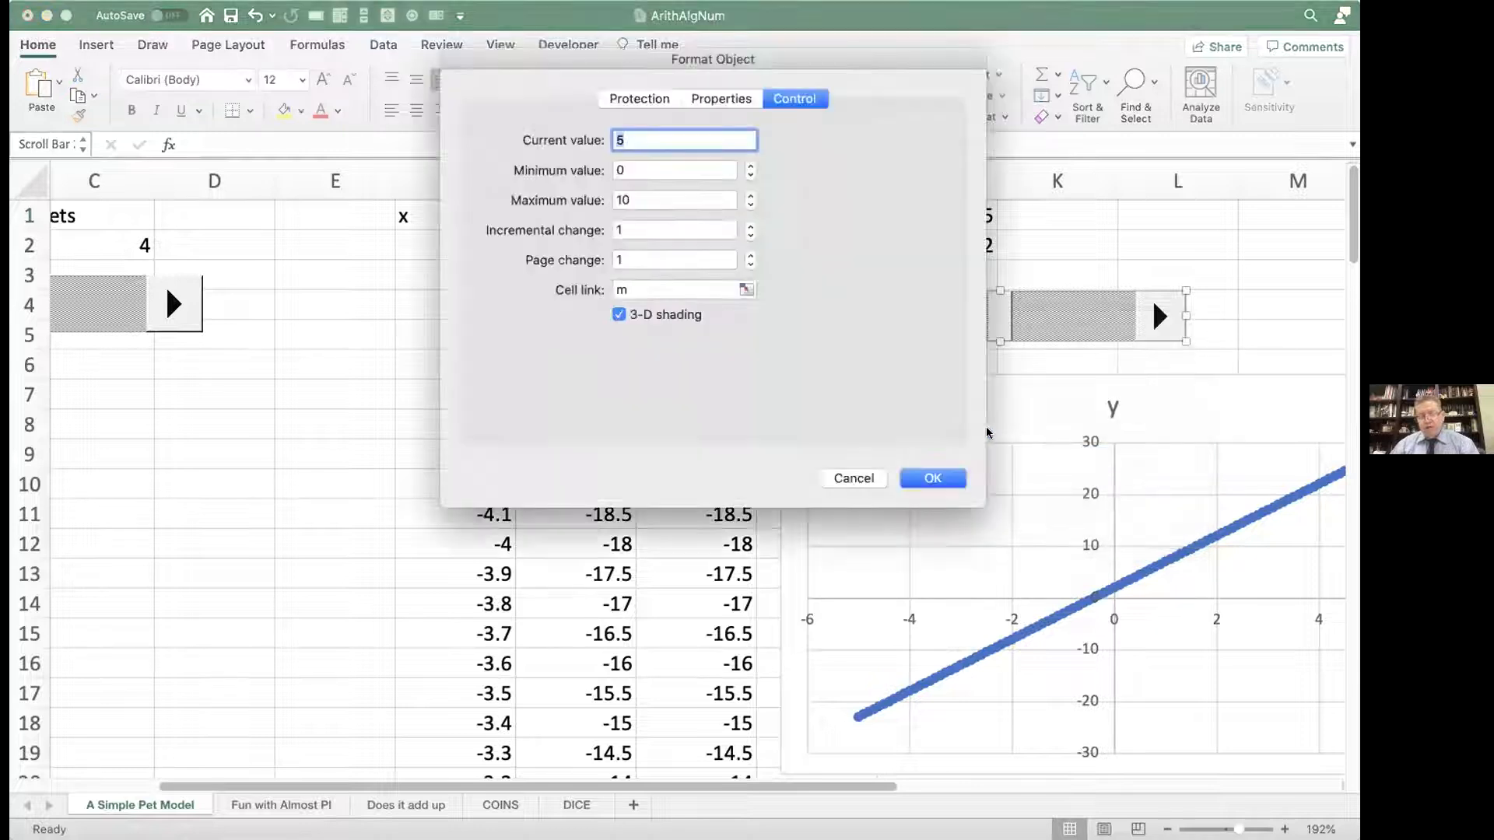
pyautogui.doubleClick(637, 290)
pyautogui.press('BackSpace')
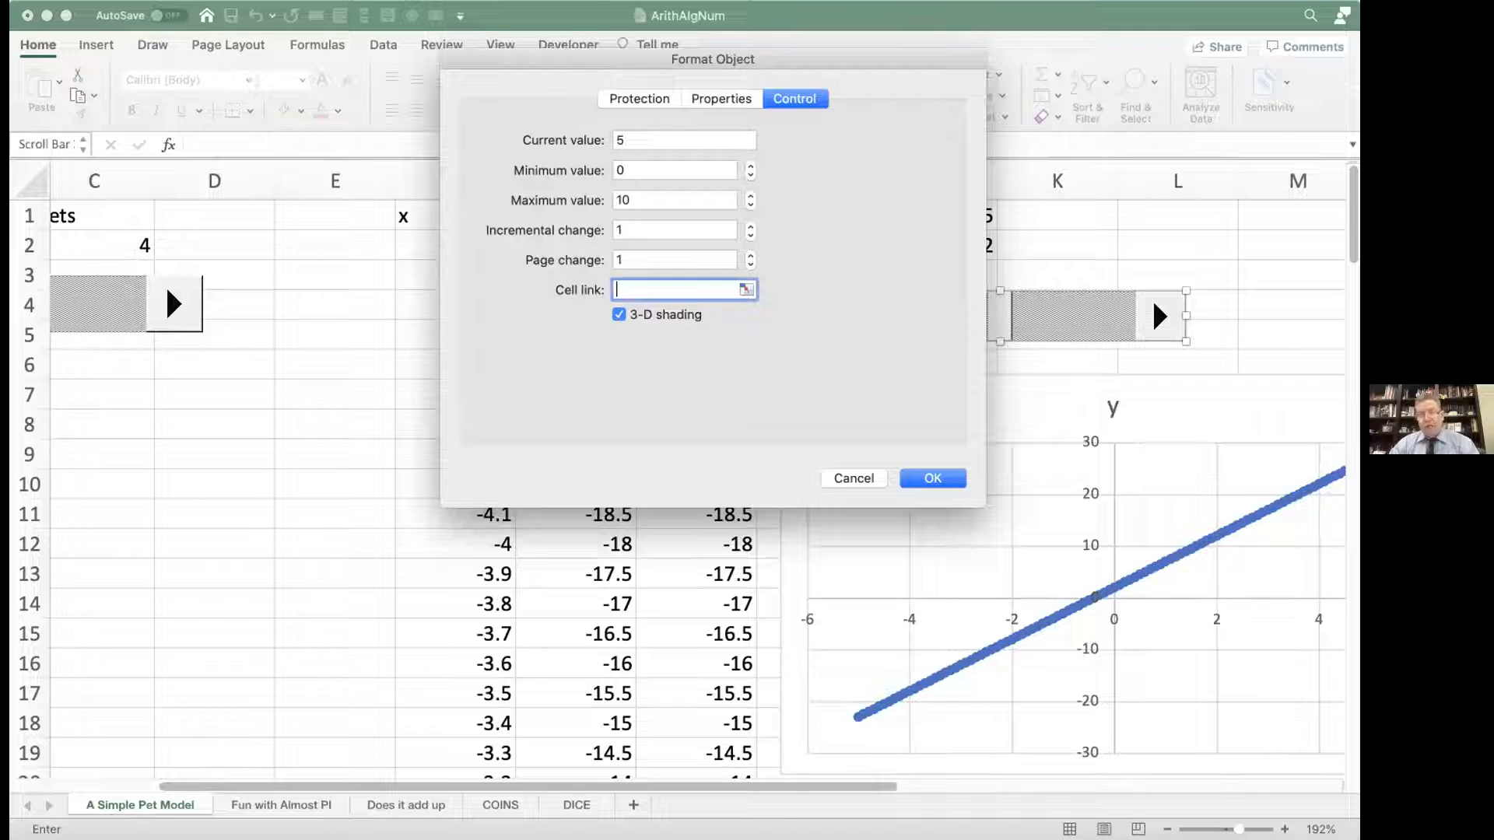
pyautogui.write('k1')
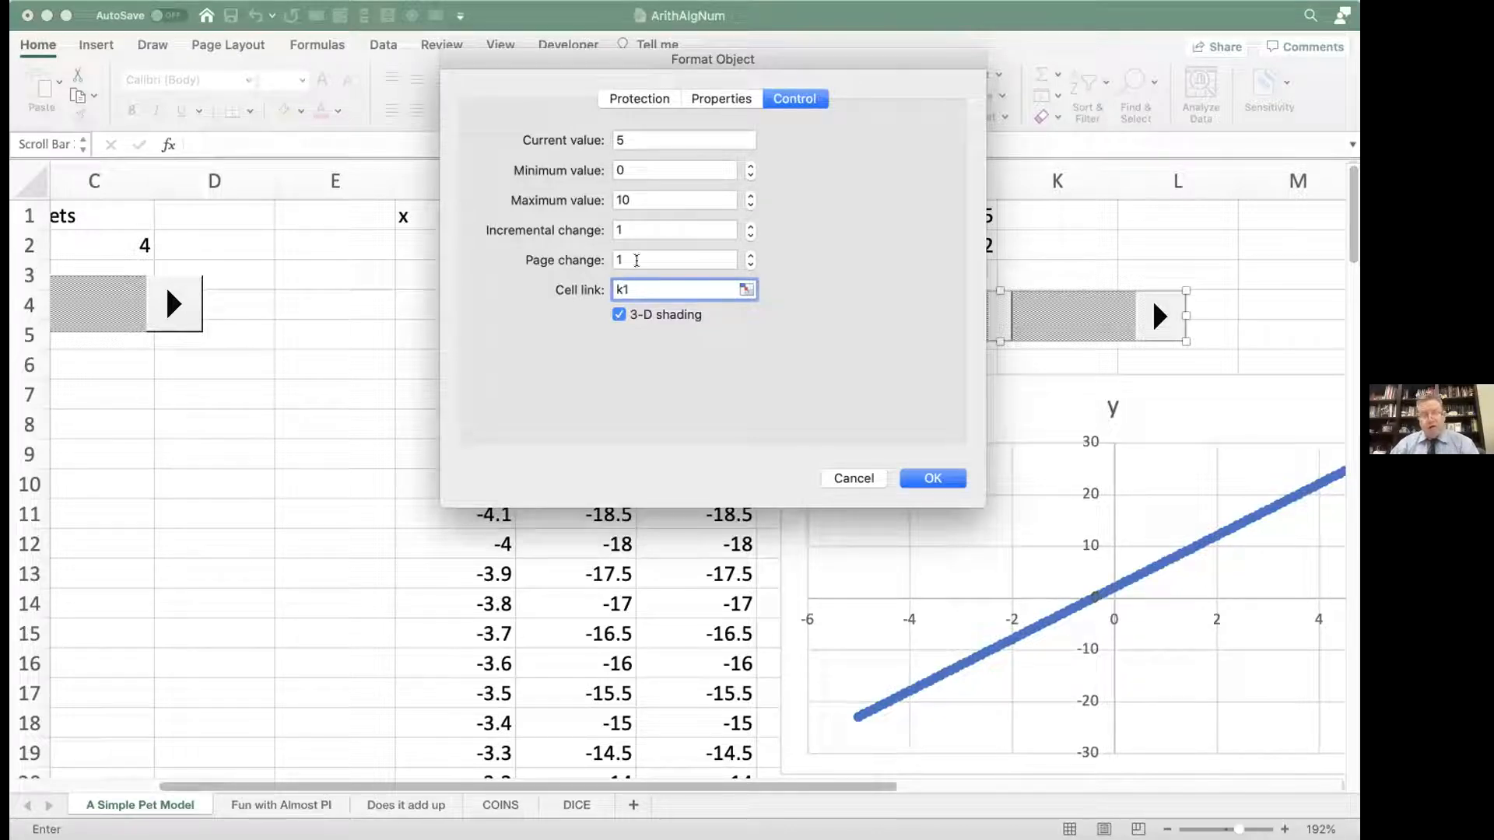
pyautogui.moveTo(657, 200); pyautogui.dragTo(603, 196)
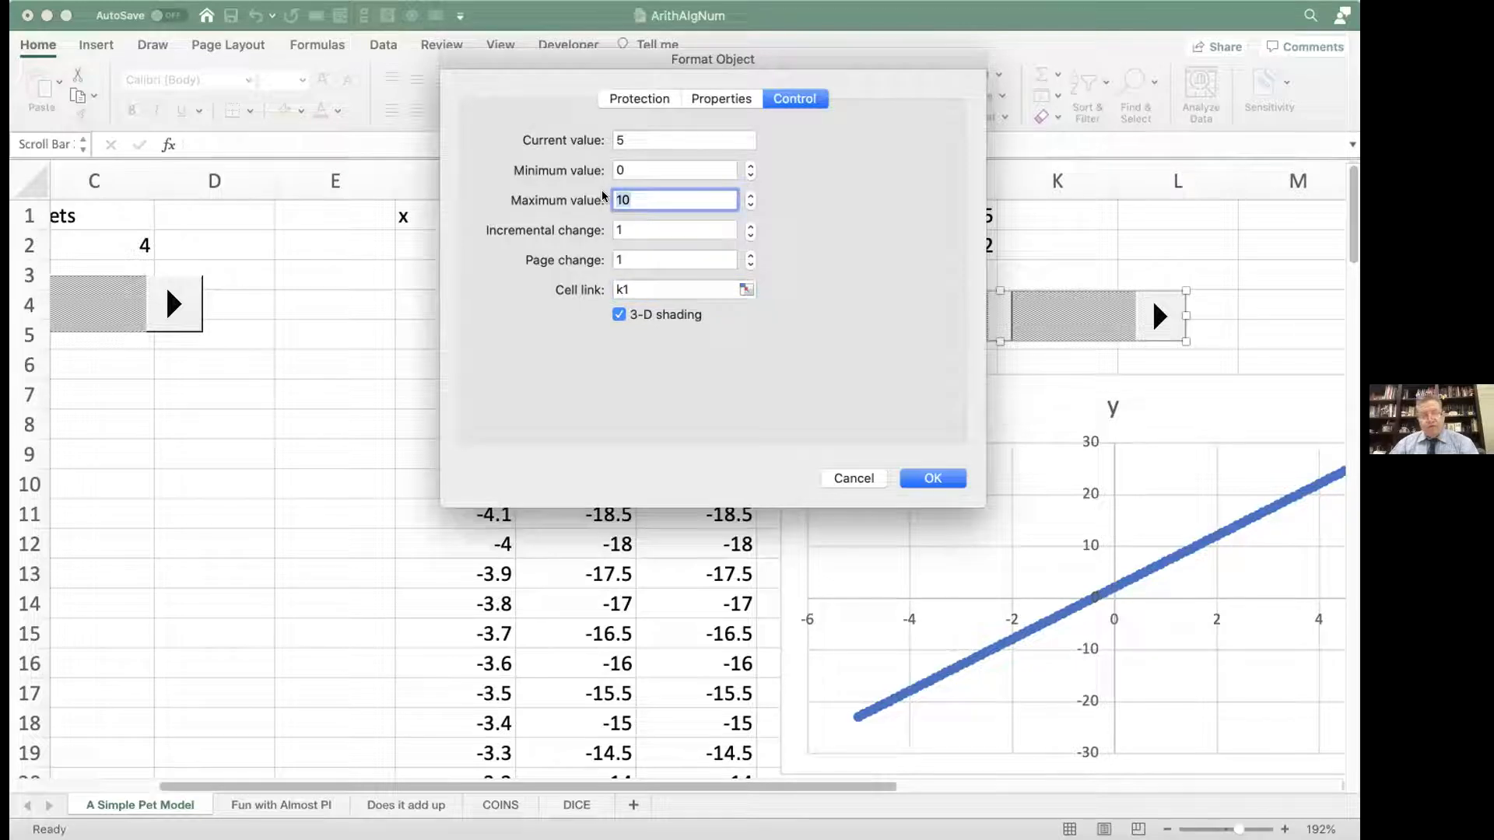
pyautogui.write('20')
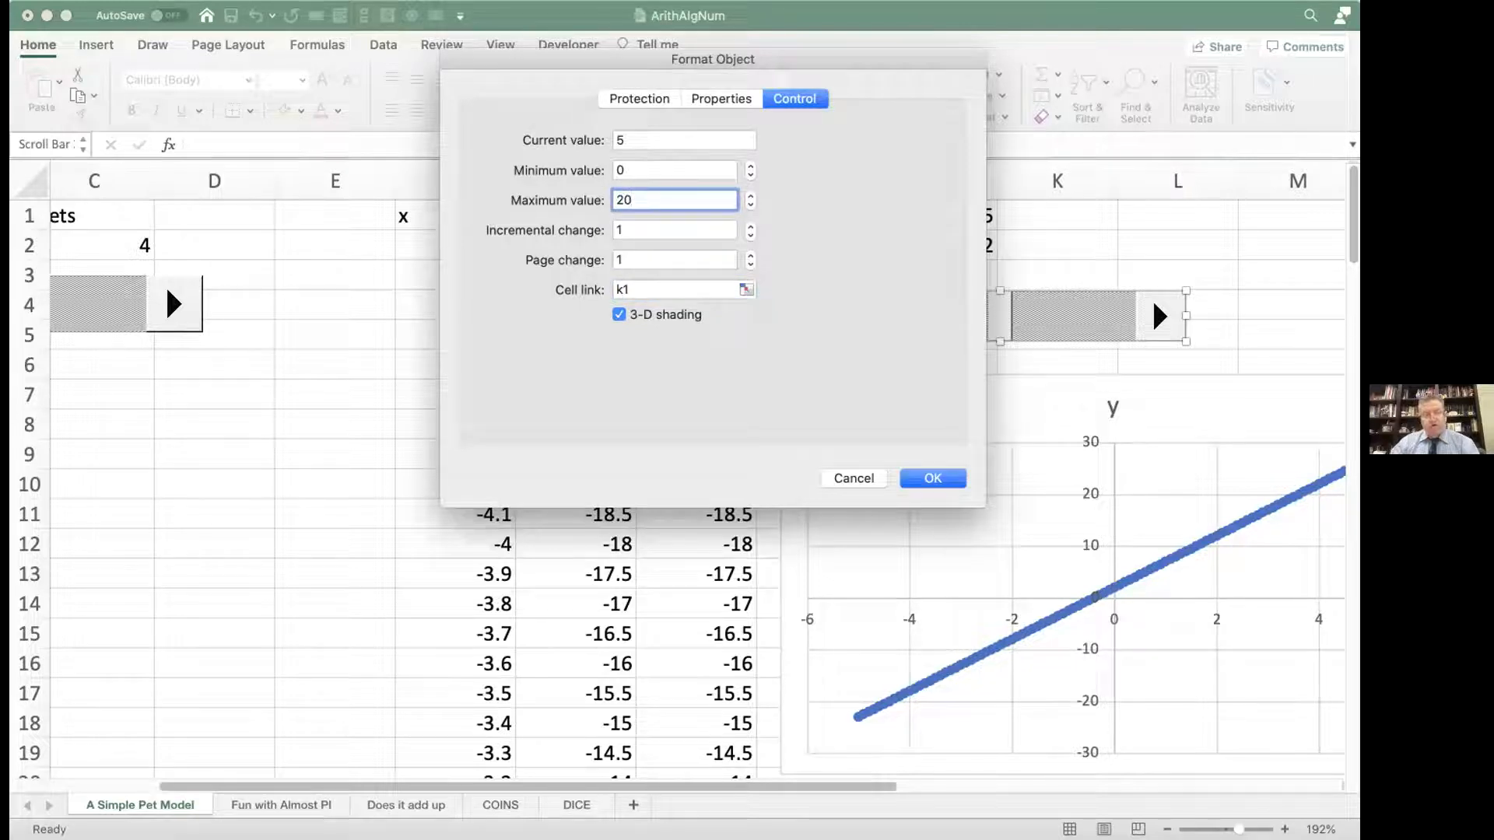
pyautogui.click(916, 477)
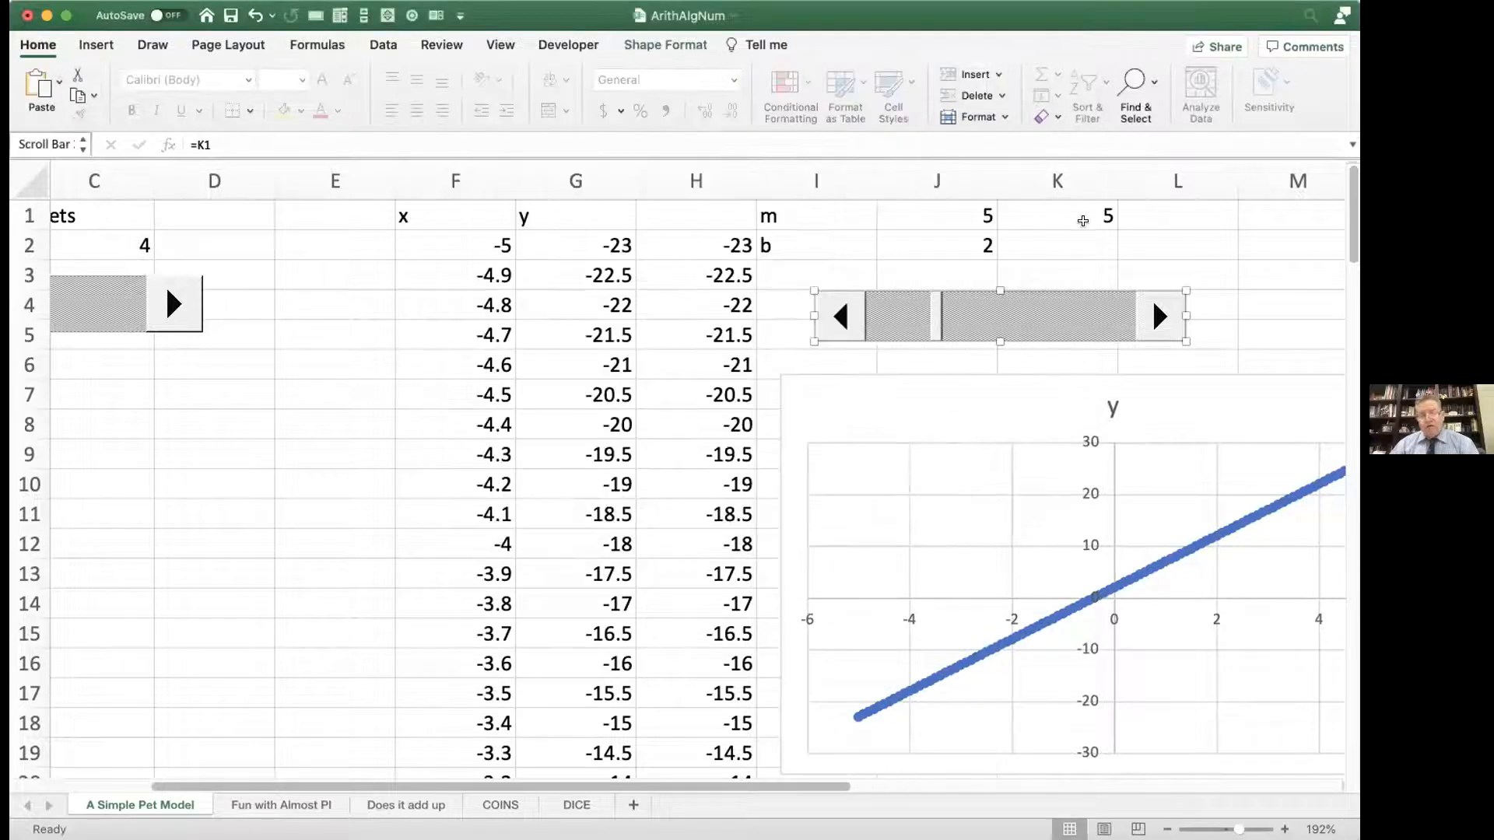
pyautogui.click(1074, 248)
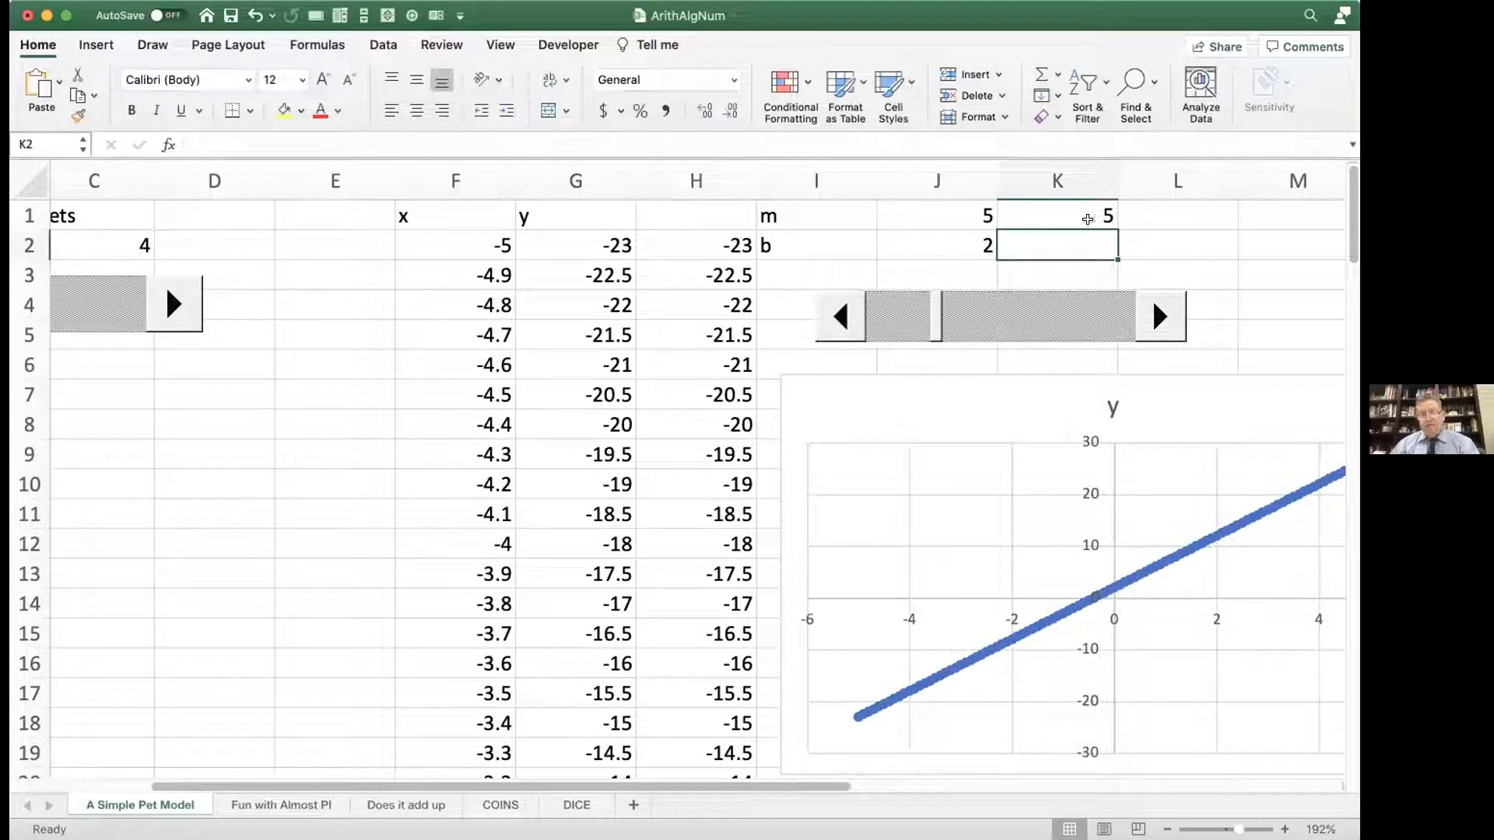
# Step: Test the relinked scroll bar by raising K1 to 14, lowering it to 0 and raising it to 17
pyautogui.click(933, 322)
pyautogui.click(1155, 319)
pyautogui.click(1154, 319)
pyautogui.click(1154, 319)
pyautogui.click(1155, 316)
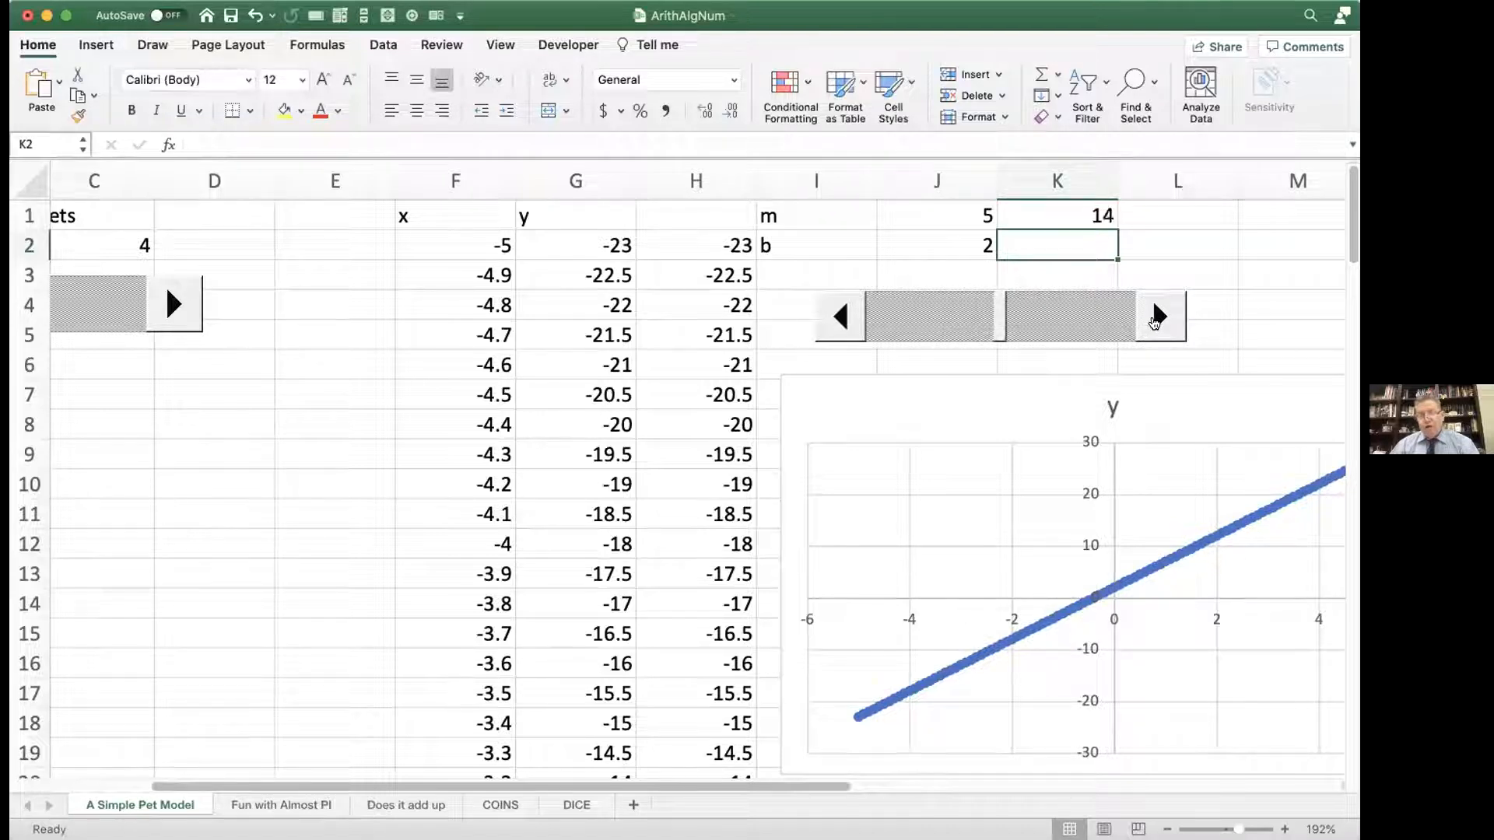
pyautogui.click(840, 321)
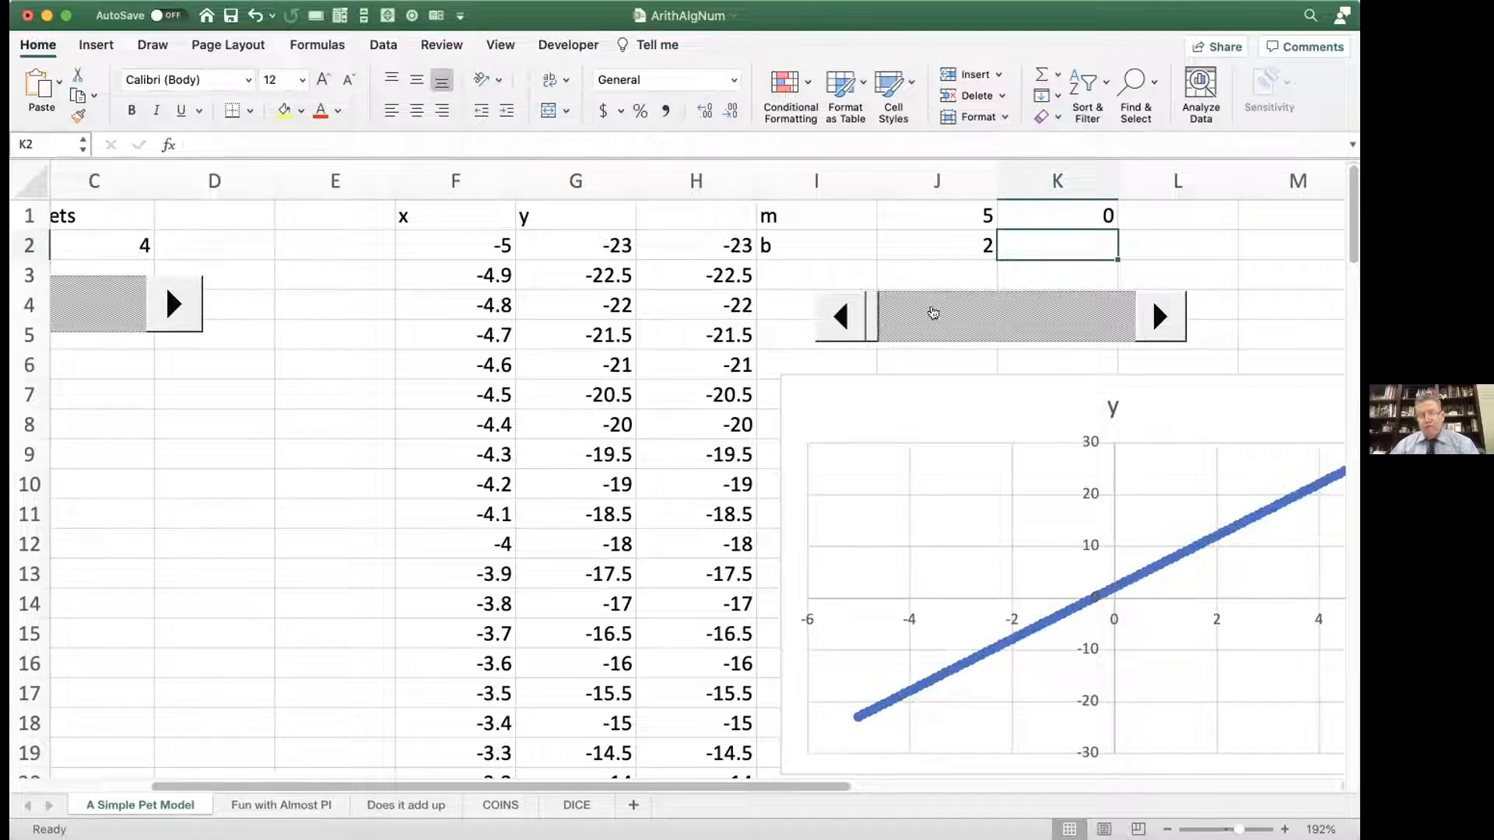
pyautogui.click(1146, 312)
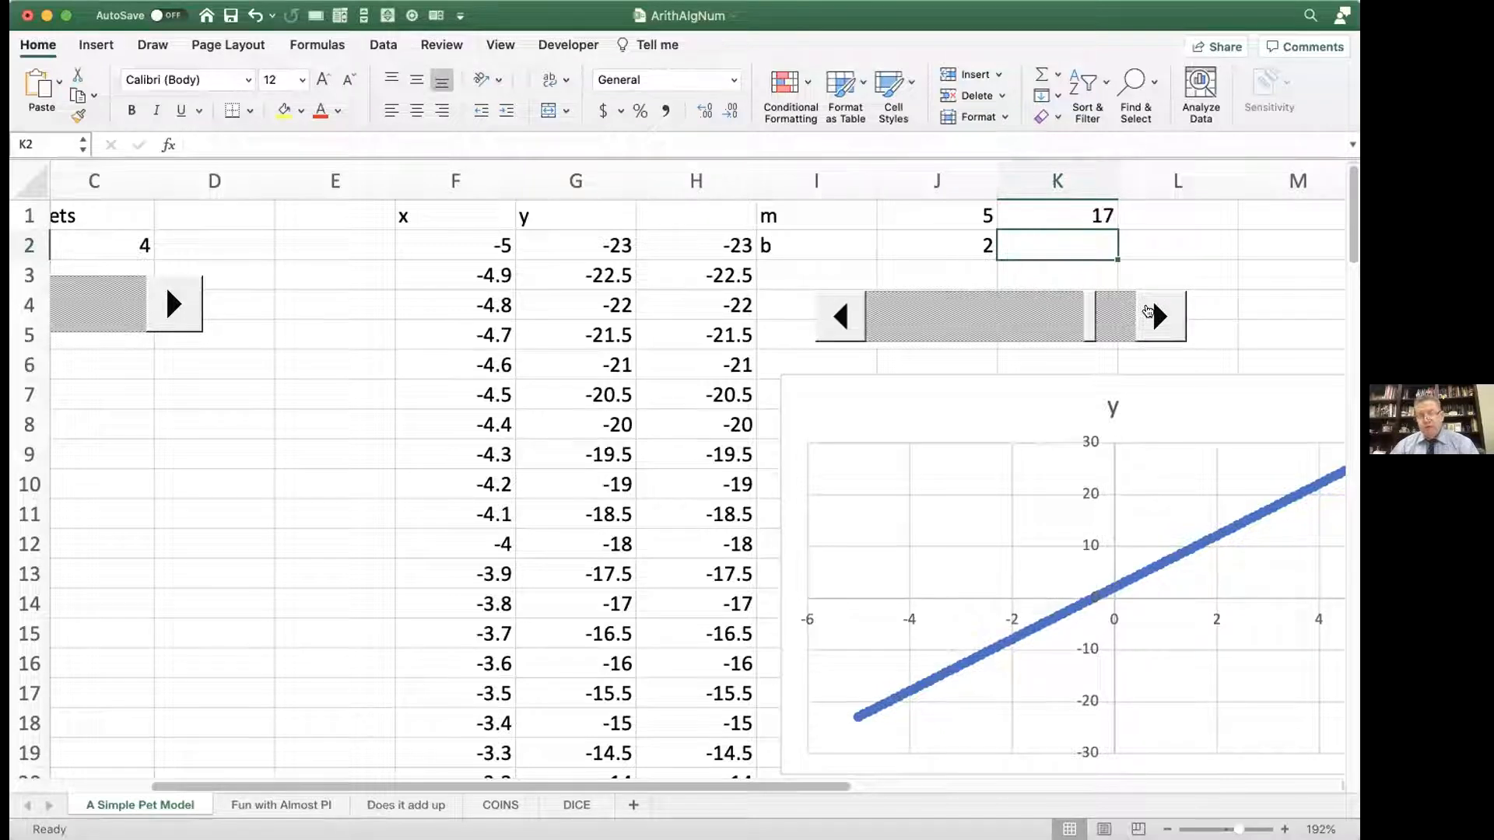
# Step: Replace the m value in J1 with the formula =-5 +K1/20*10
pyautogui.doubleClick(967, 206)
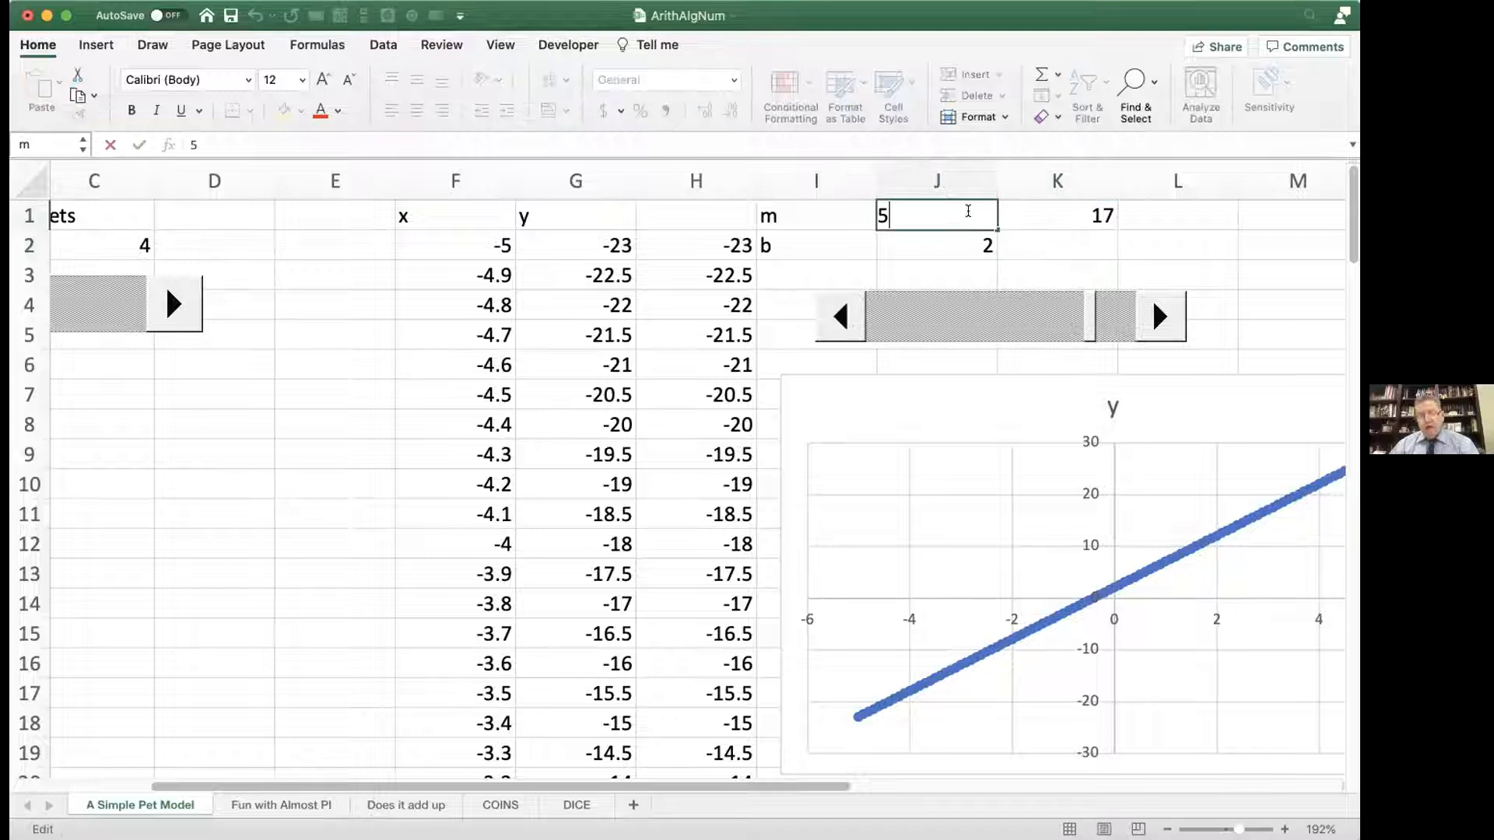
pyautogui.moveTo(909, 209); pyautogui.dragTo(848, 208)
pyautogui.write('=')
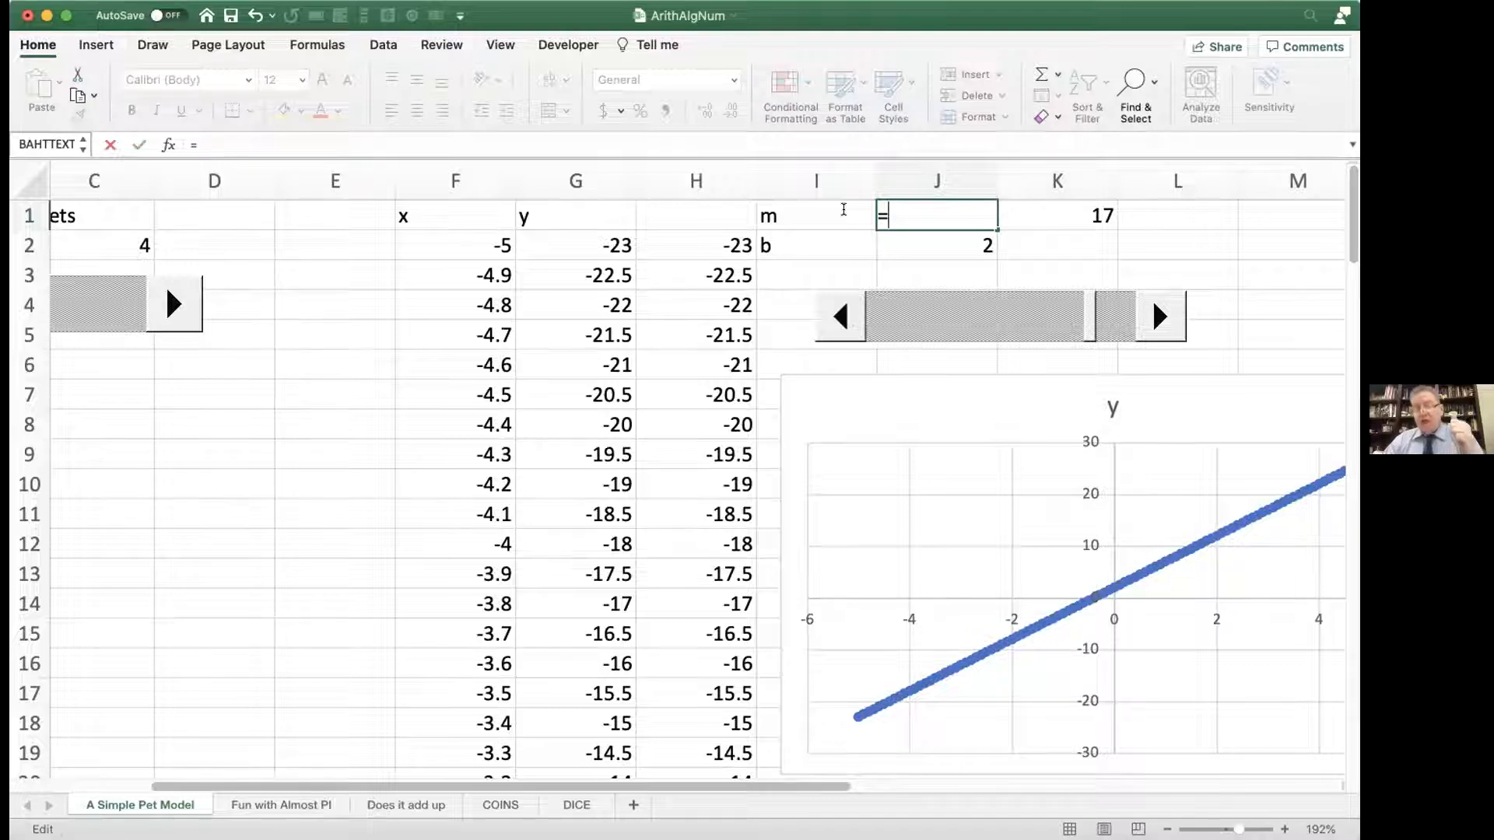
pyautogui.write('-5')
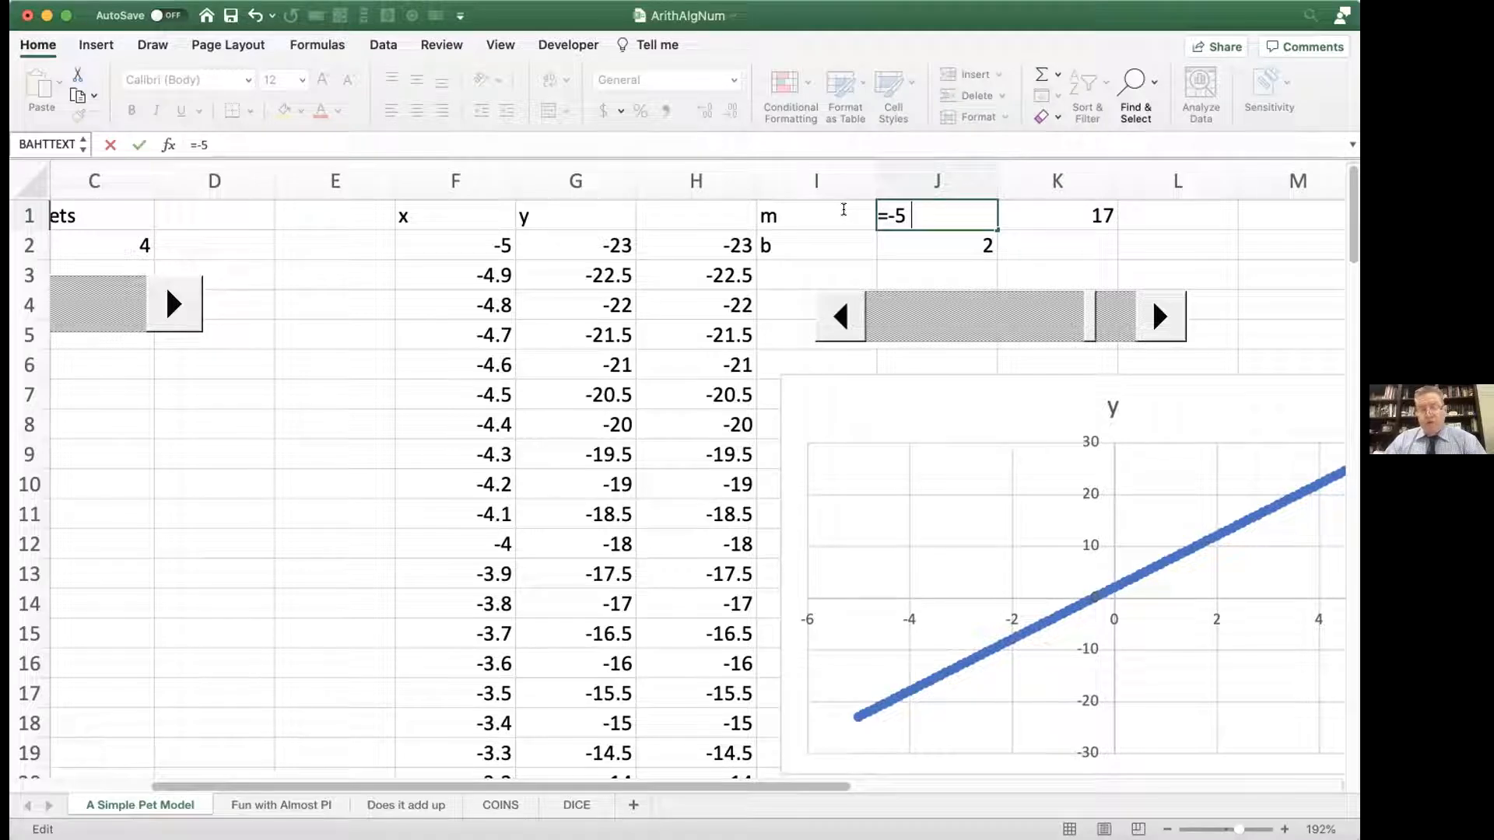
pyautogui.write(' +')
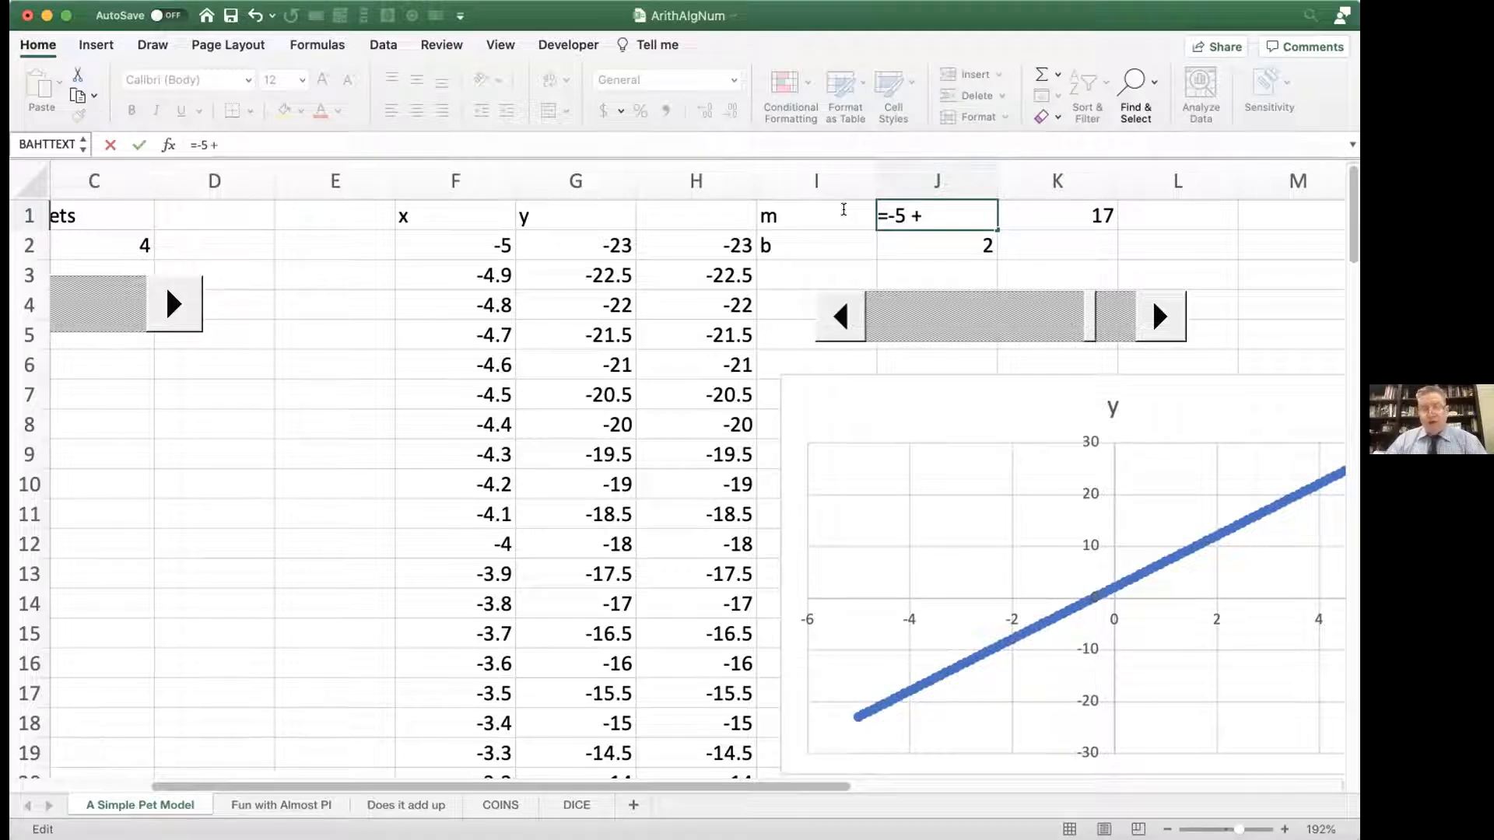
pyautogui.click(1074, 213)
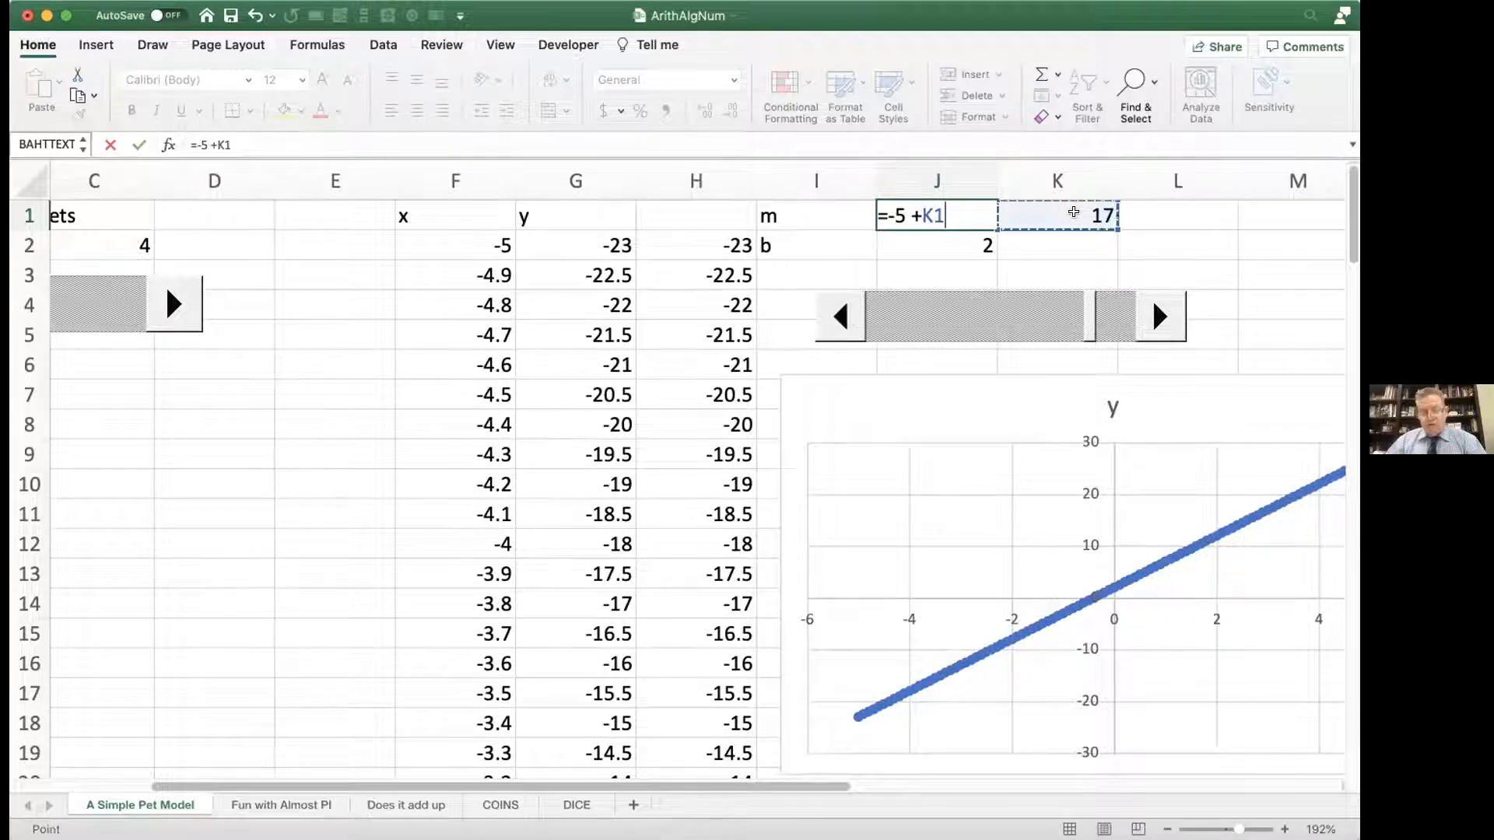
pyautogui.write('/20')
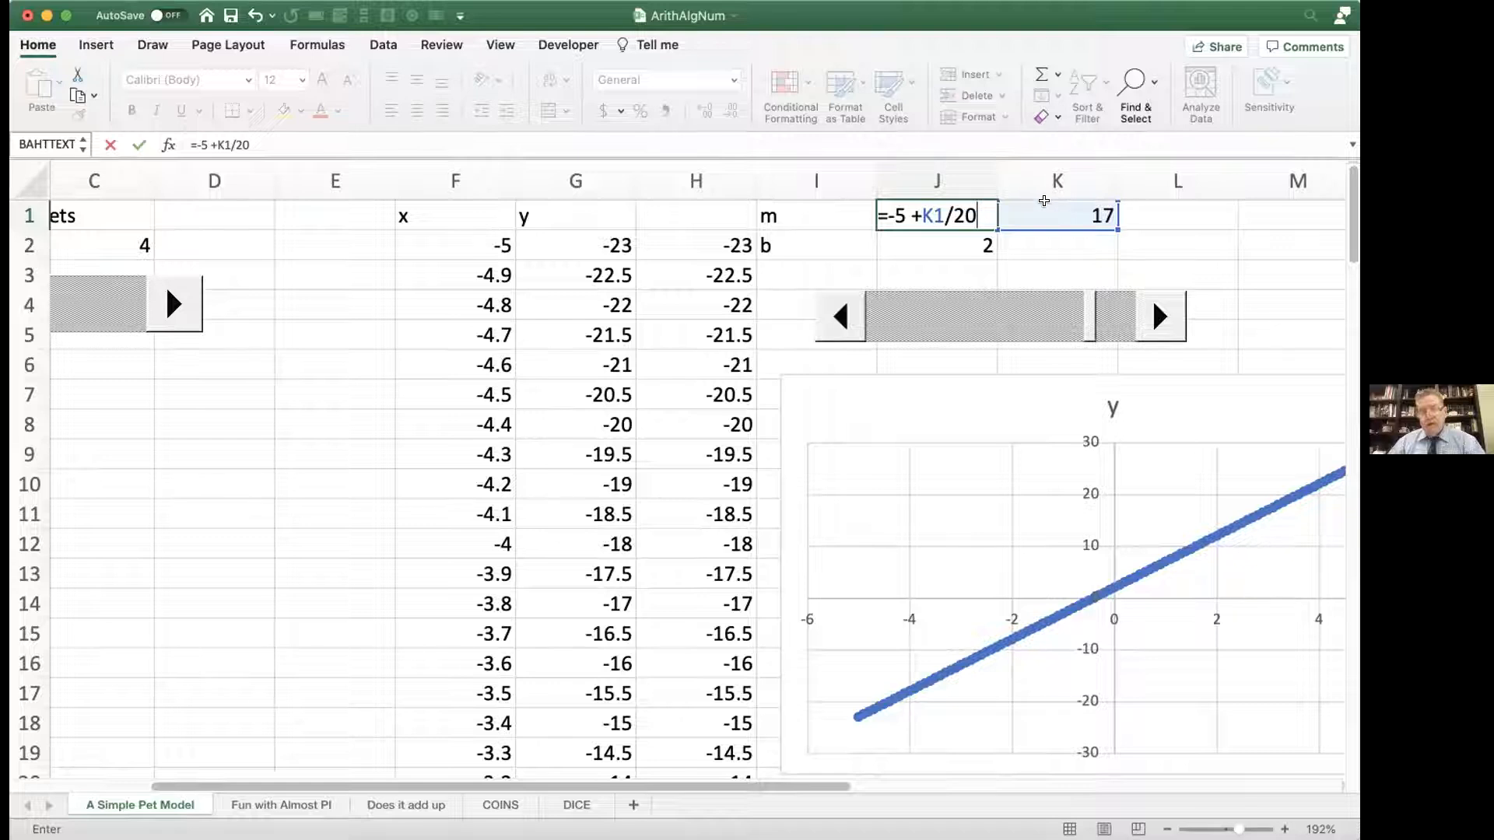
pyautogui.write('*')
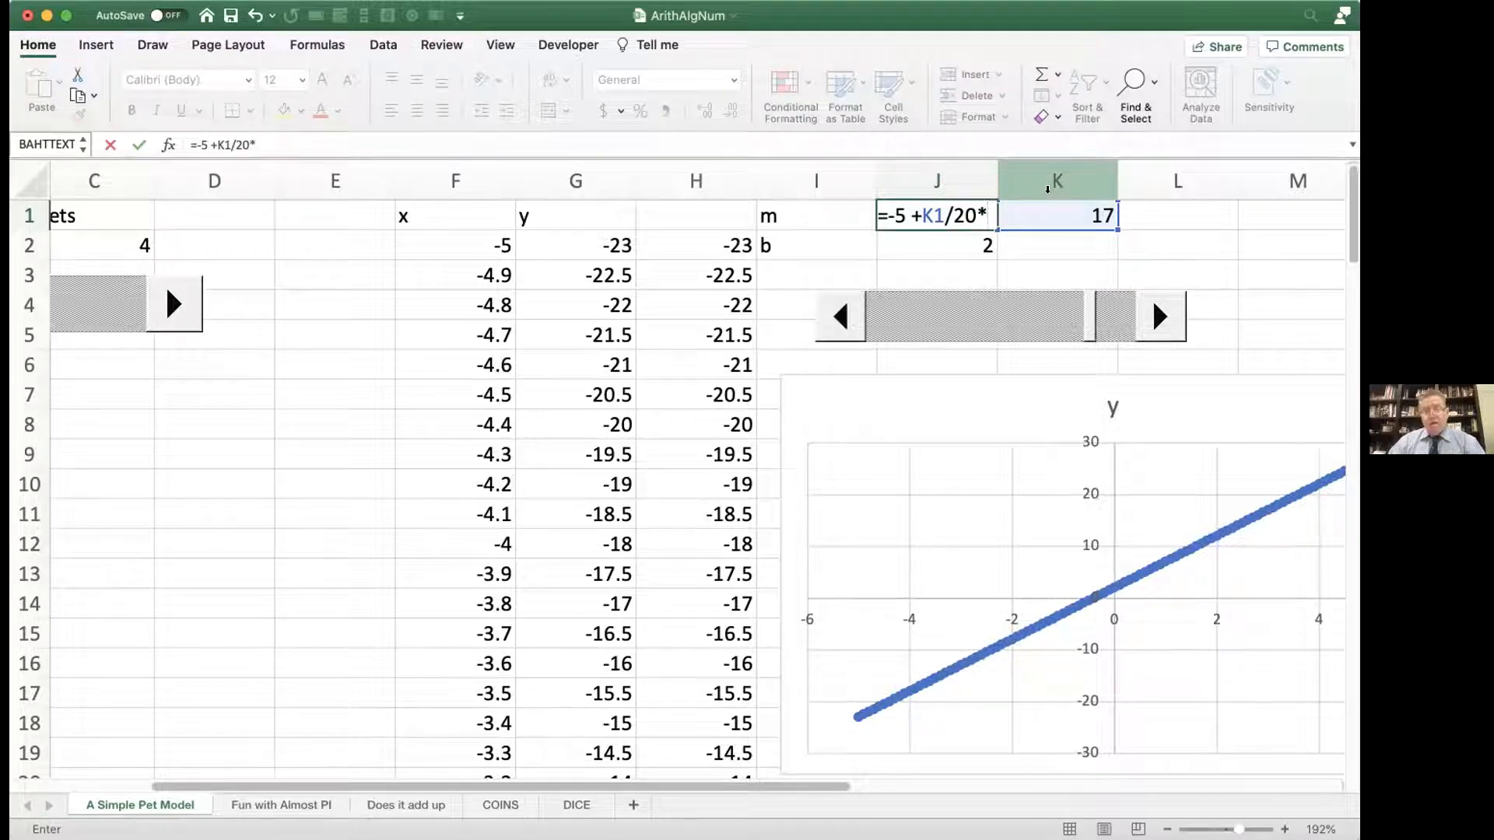
pyautogui.write('10')
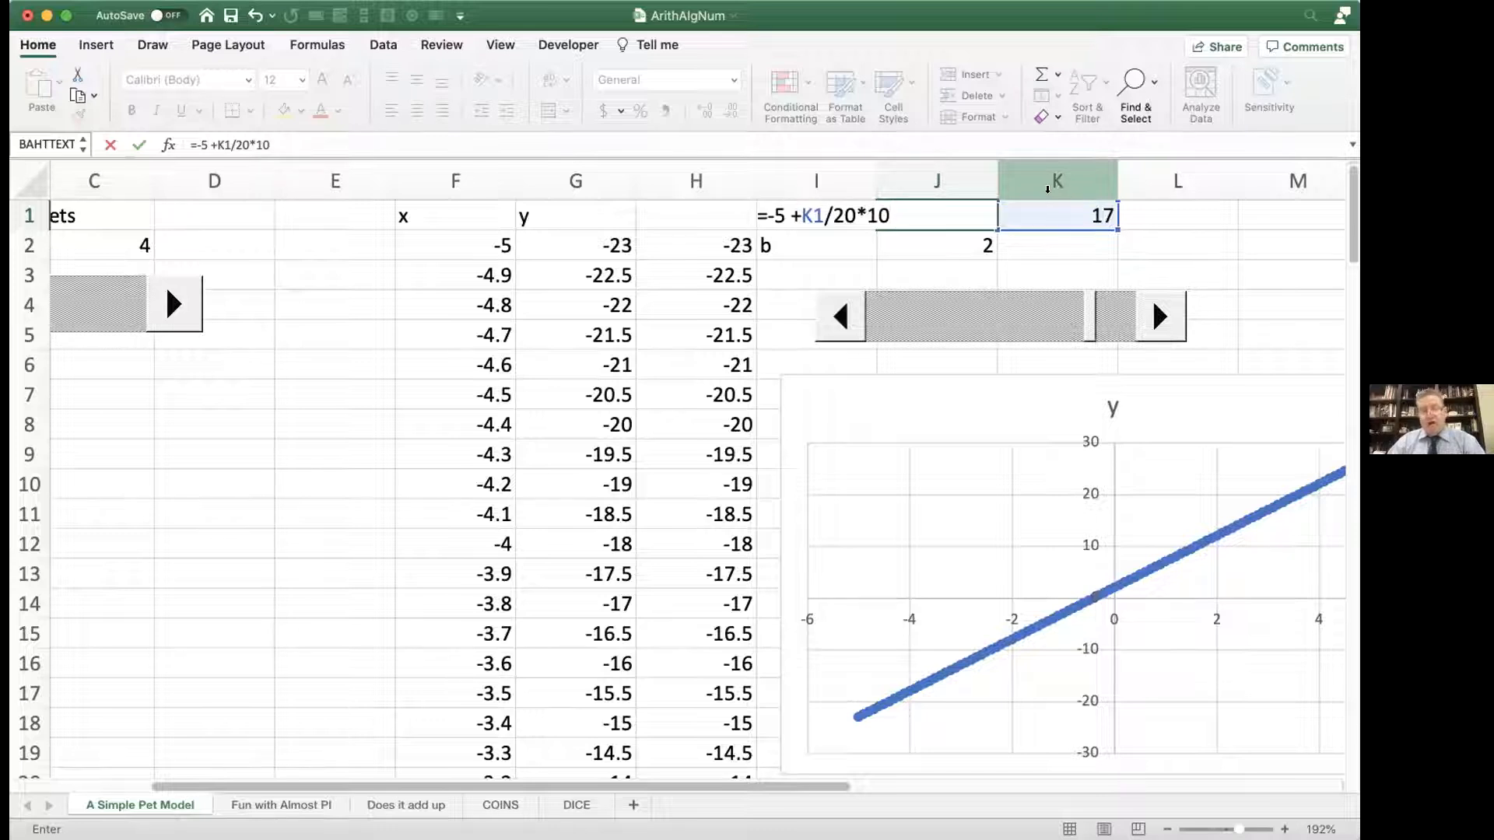
pyautogui.press('Return')
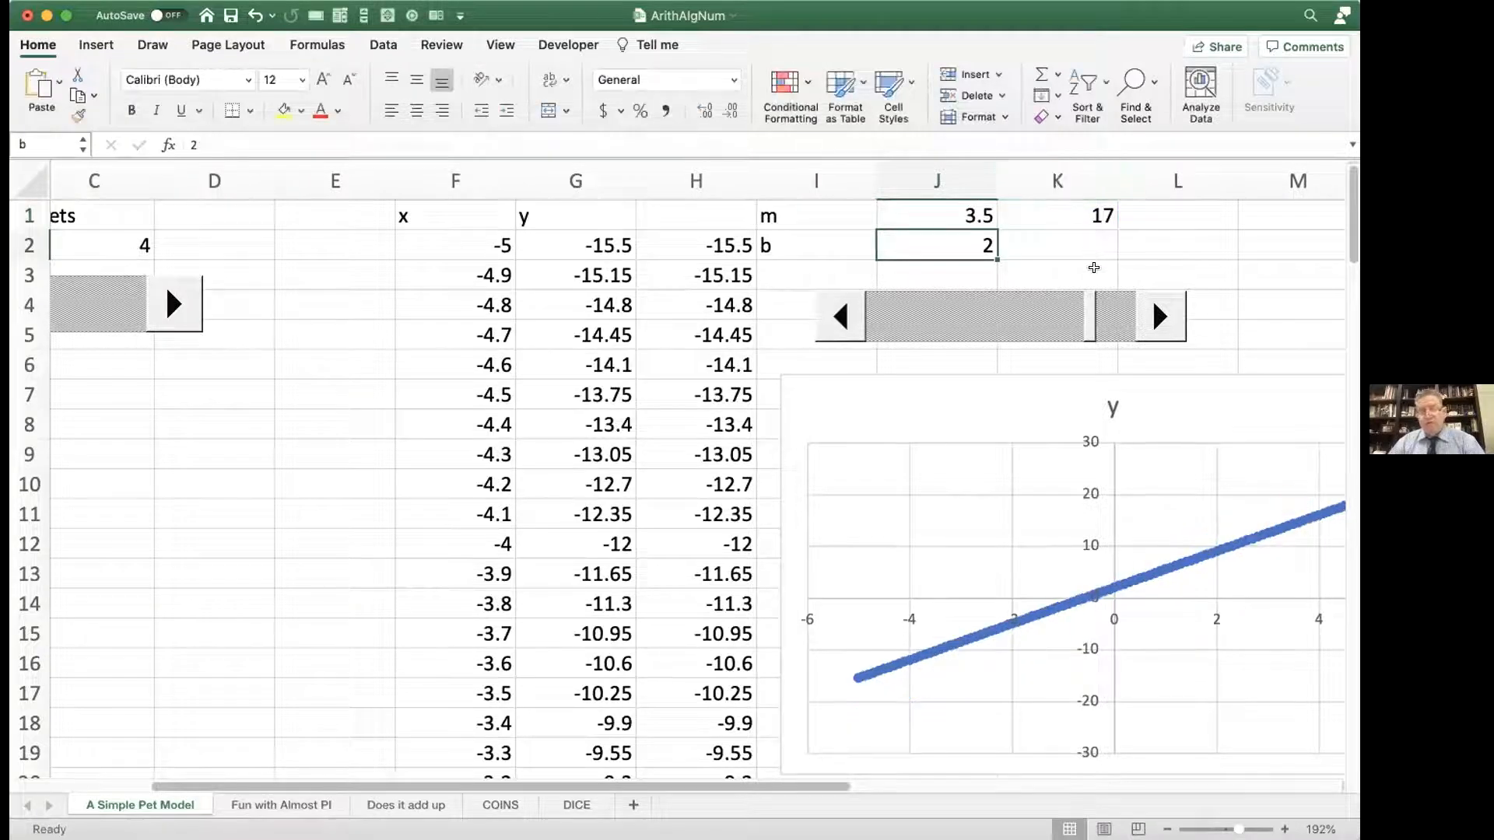
# Step: Lower the scroll bar and raise it to 20, checking how m responds, and select K1
pyautogui.moveTo(1087, 321); pyautogui.dragTo(841, 308)
pyautogui.moveTo(1150, 315); pyautogui.dragTo(1150, 314)
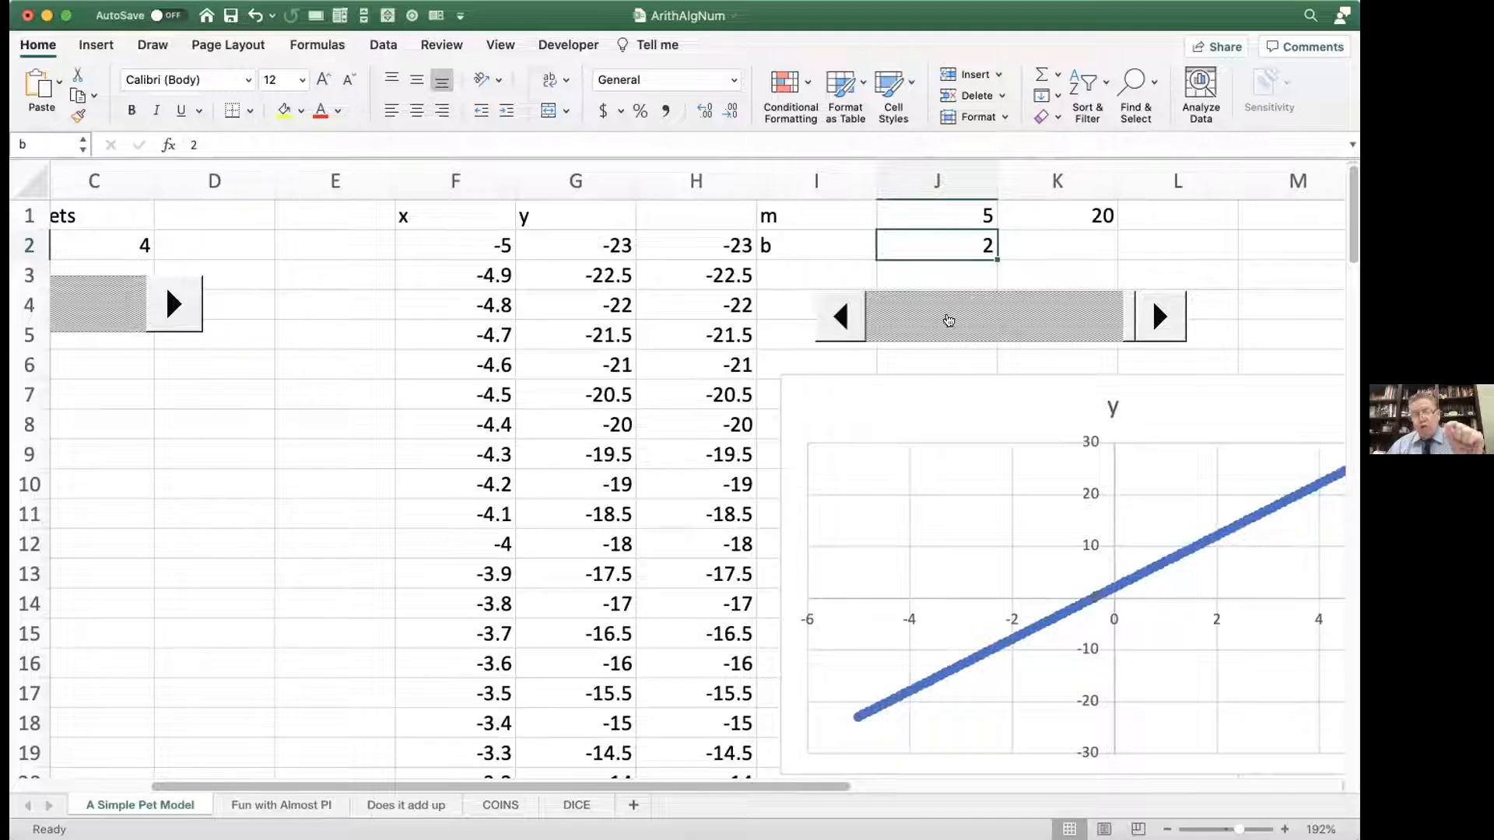
pyautogui.click(1072, 215)
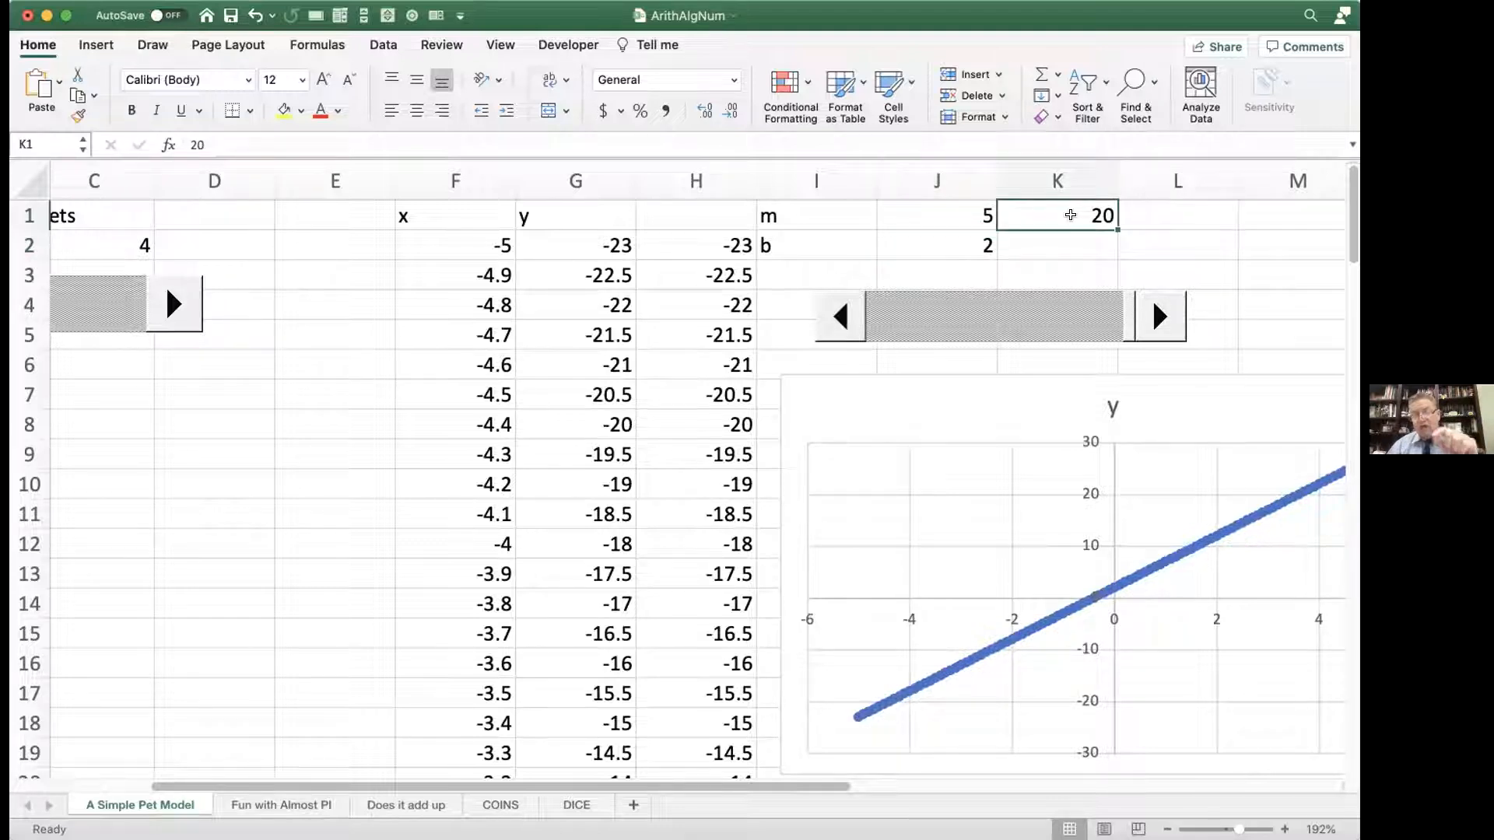
pyautogui.doubleClick(957, 215)
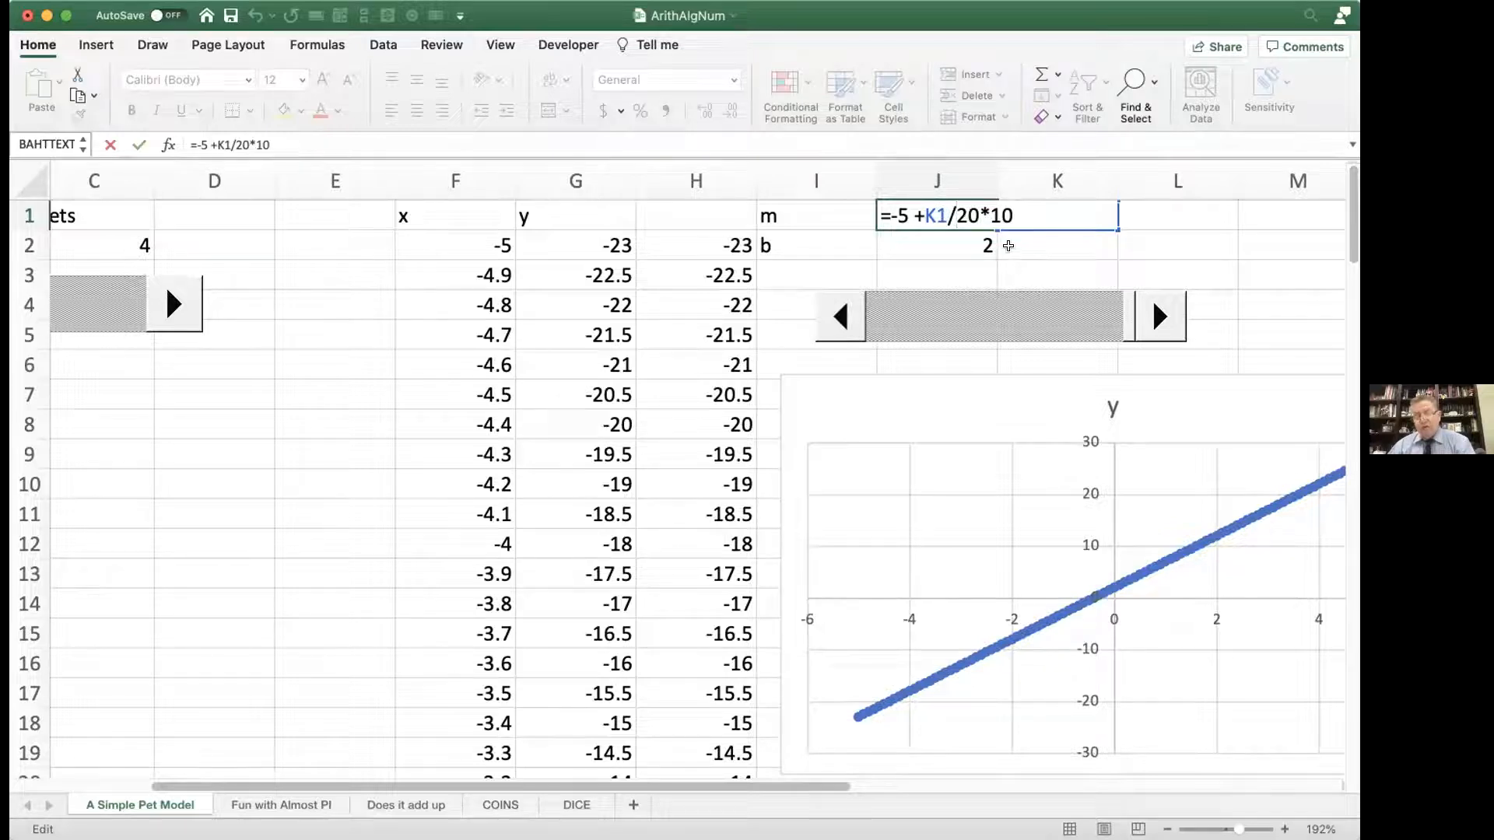
pyautogui.press('Left')
pyautogui.press('Left')
pyautogui.press('Left')
pyautogui.press('Left')
pyautogui.press('Left')
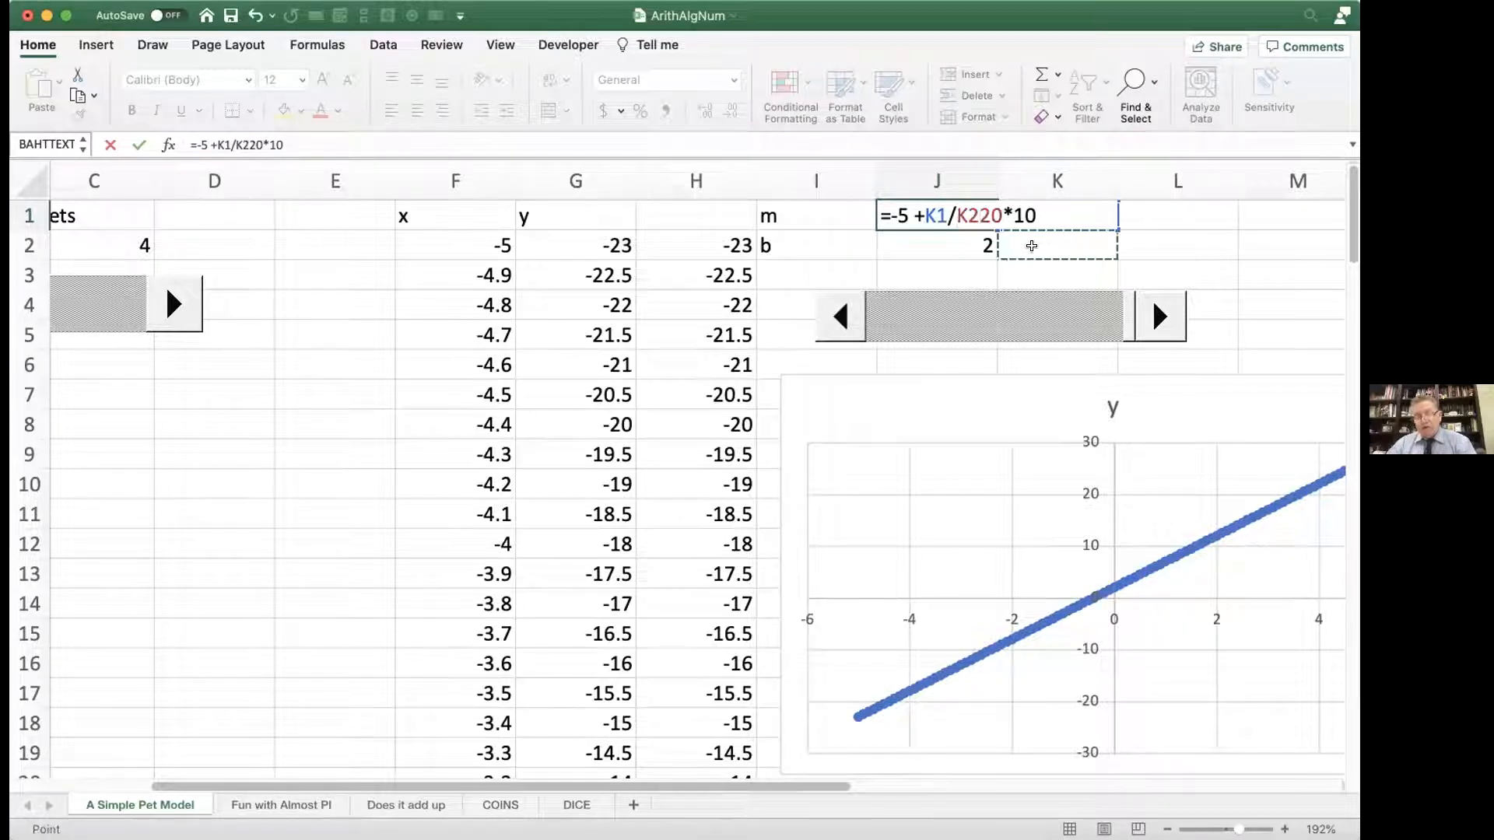
pyautogui.write('K')
pyautogui.press('BackSpace')
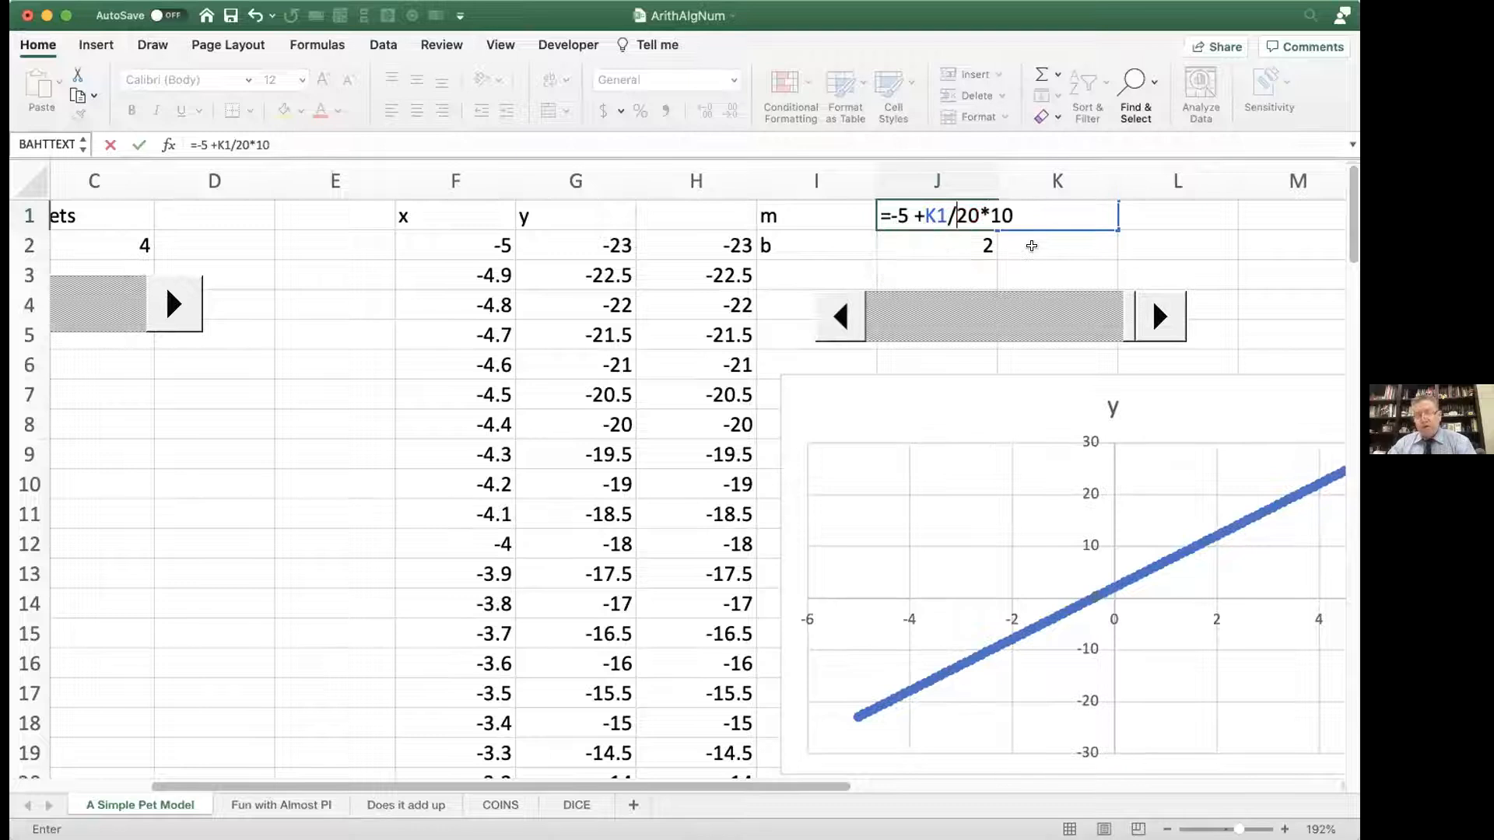
pyautogui.press('Return')
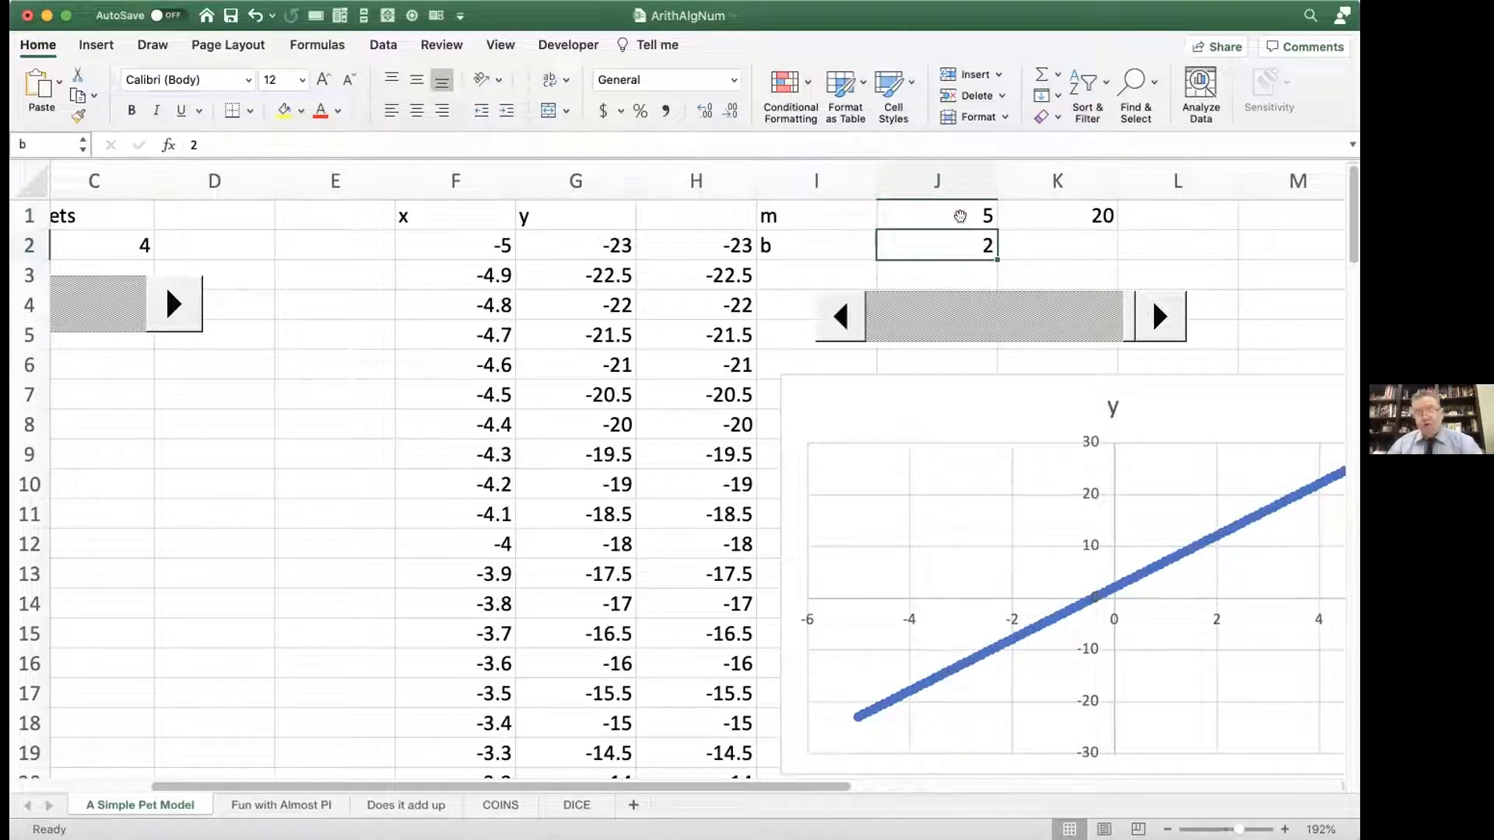
# Step: Lower the scroll bar one increment at a time until K1 is 0 and m is -5, checking the line's slope
pyautogui.click(844, 321)
pyautogui.click(845, 321)
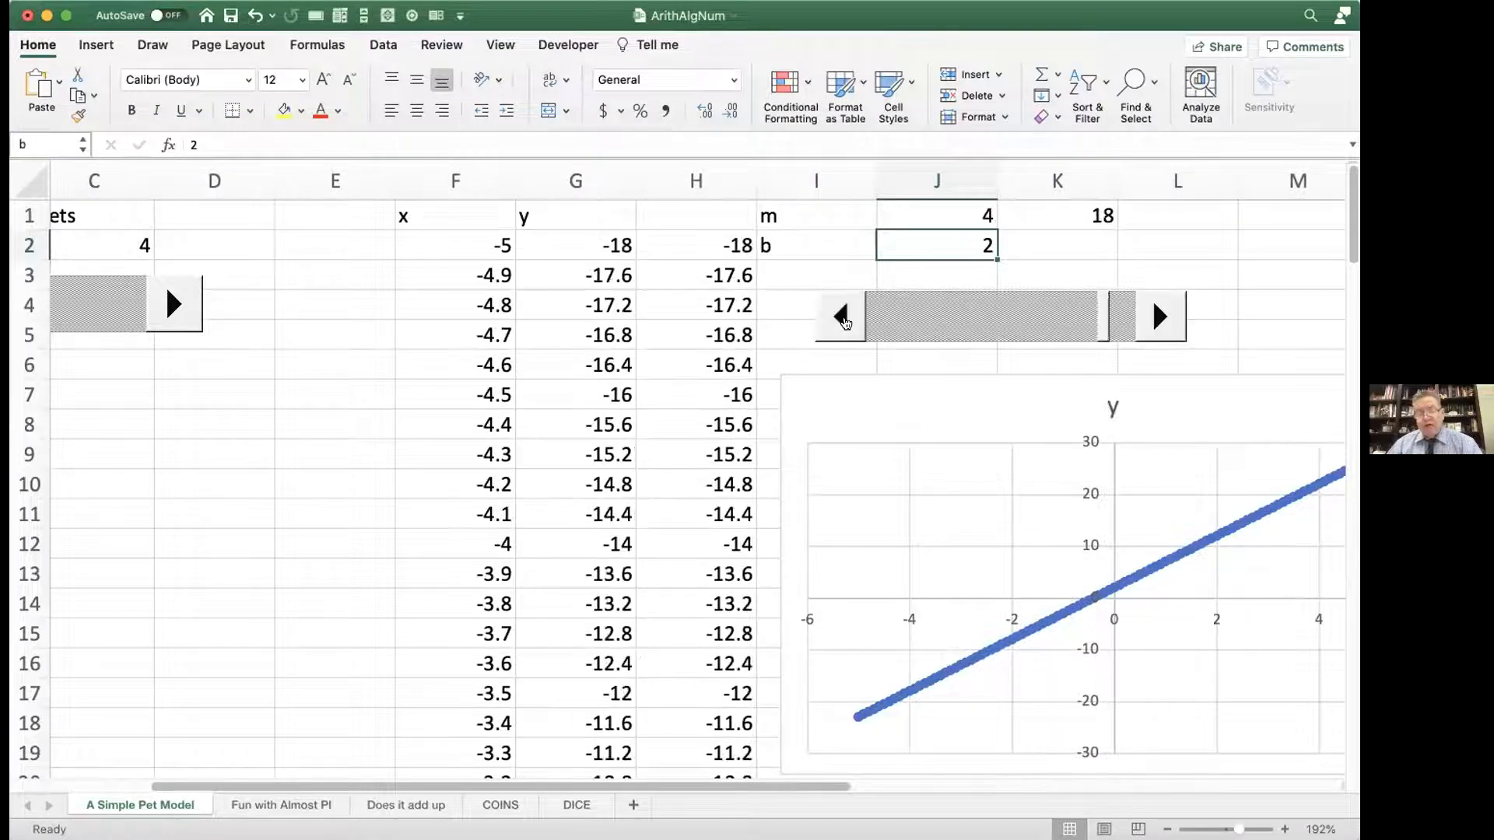
pyautogui.click(846, 321)
pyautogui.click(846, 321)
pyautogui.click(845, 321)
pyautogui.click(845, 320)
pyautogui.click(846, 321)
pyautogui.click(846, 321)
pyautogui.click(845, 321)
pyautogui.click(845, 320)
pyautogui.click(845, 321)
pyautogui.click(846, 321)
pyautogui.click(846, 320)
pyautogui.click(845, 320)
pyautogui.click(846, 320)
pyautogui.click(846, 320)
pyautogui.click(846, 321)
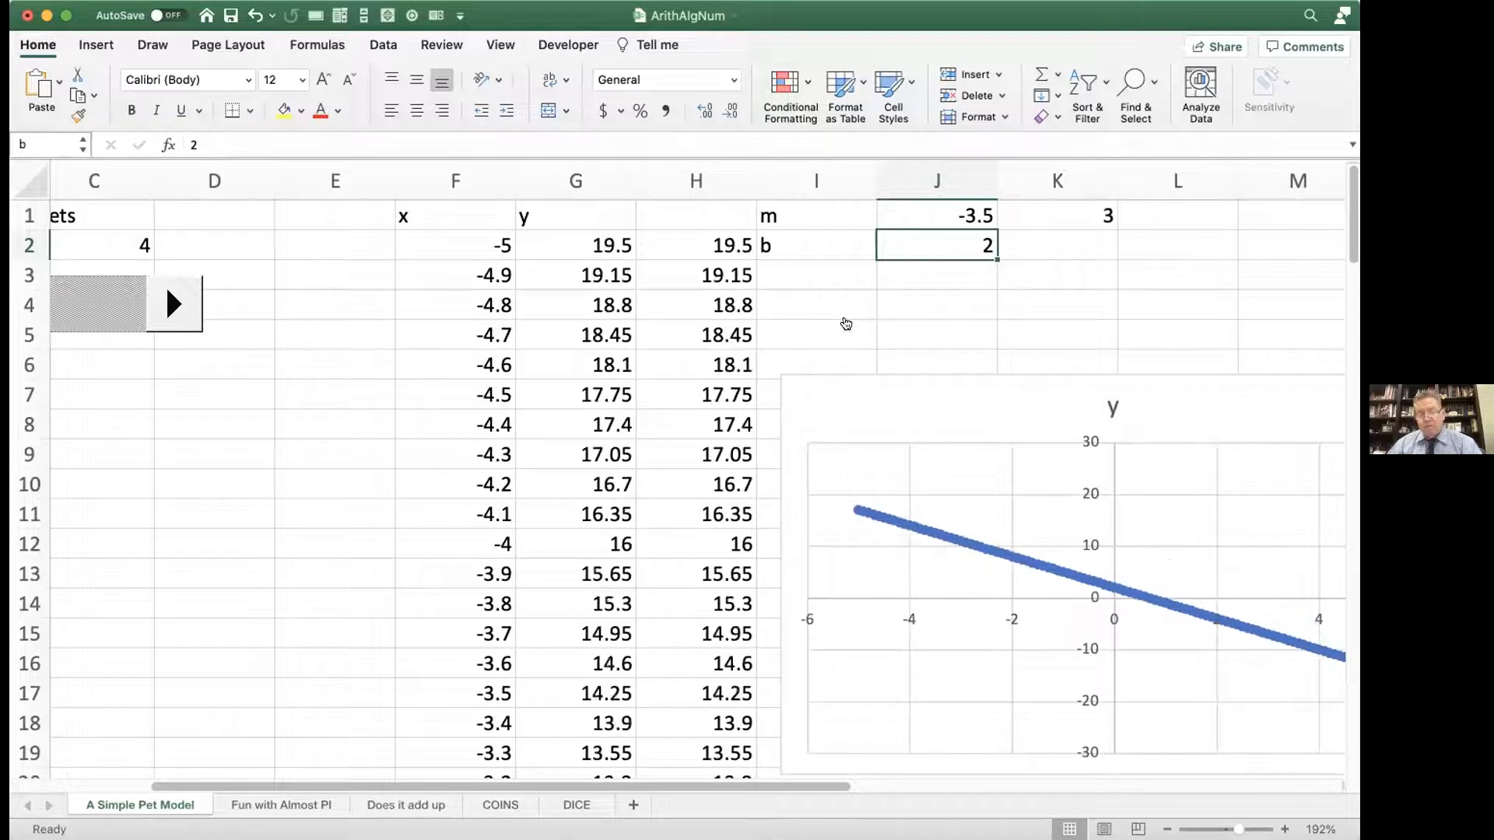
pyautogui.click(845, 321)
pyautogui.click(845, 321)
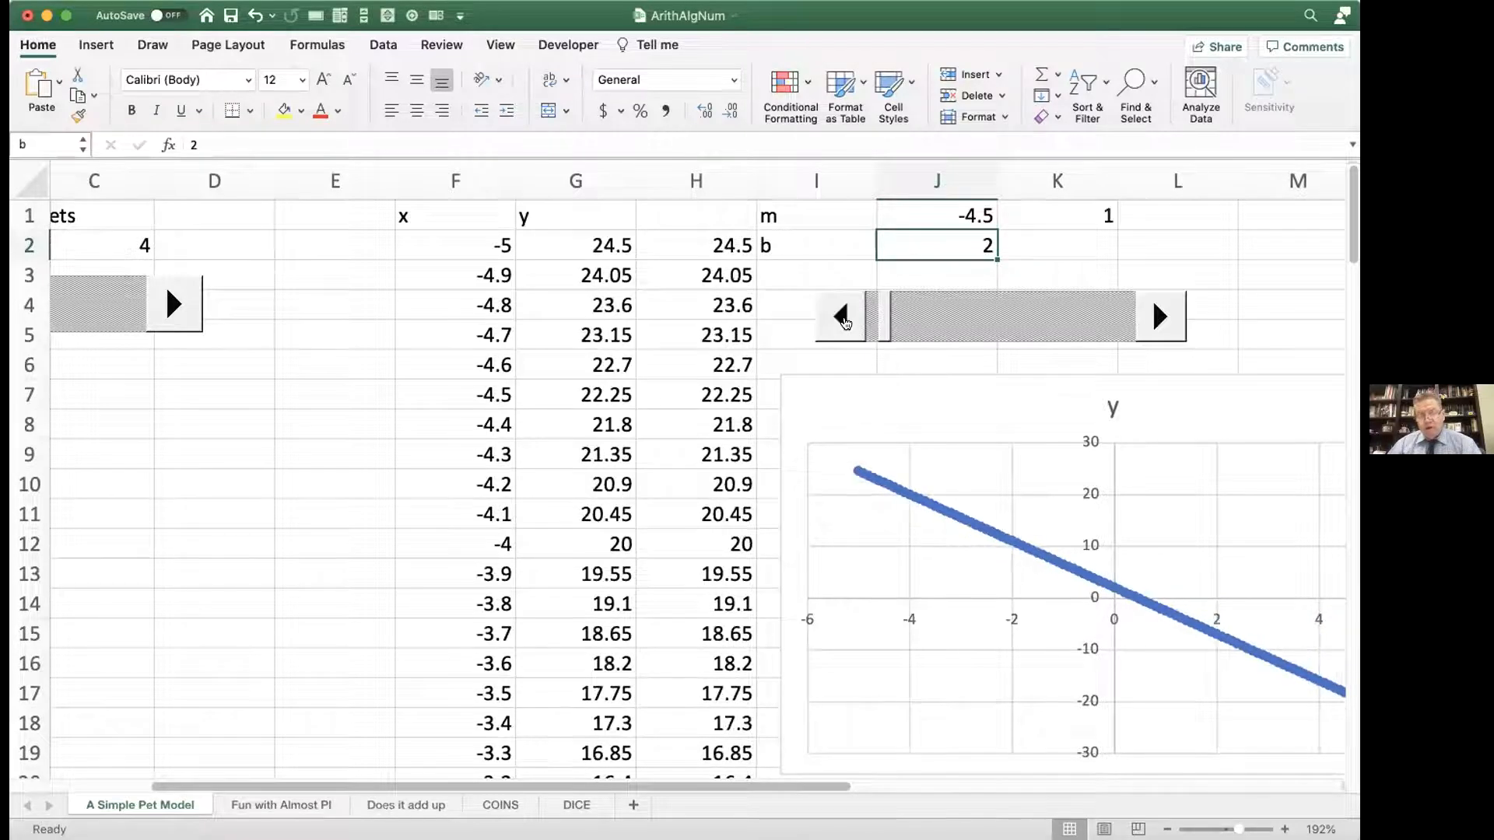
pyautogui.click(846, 321)
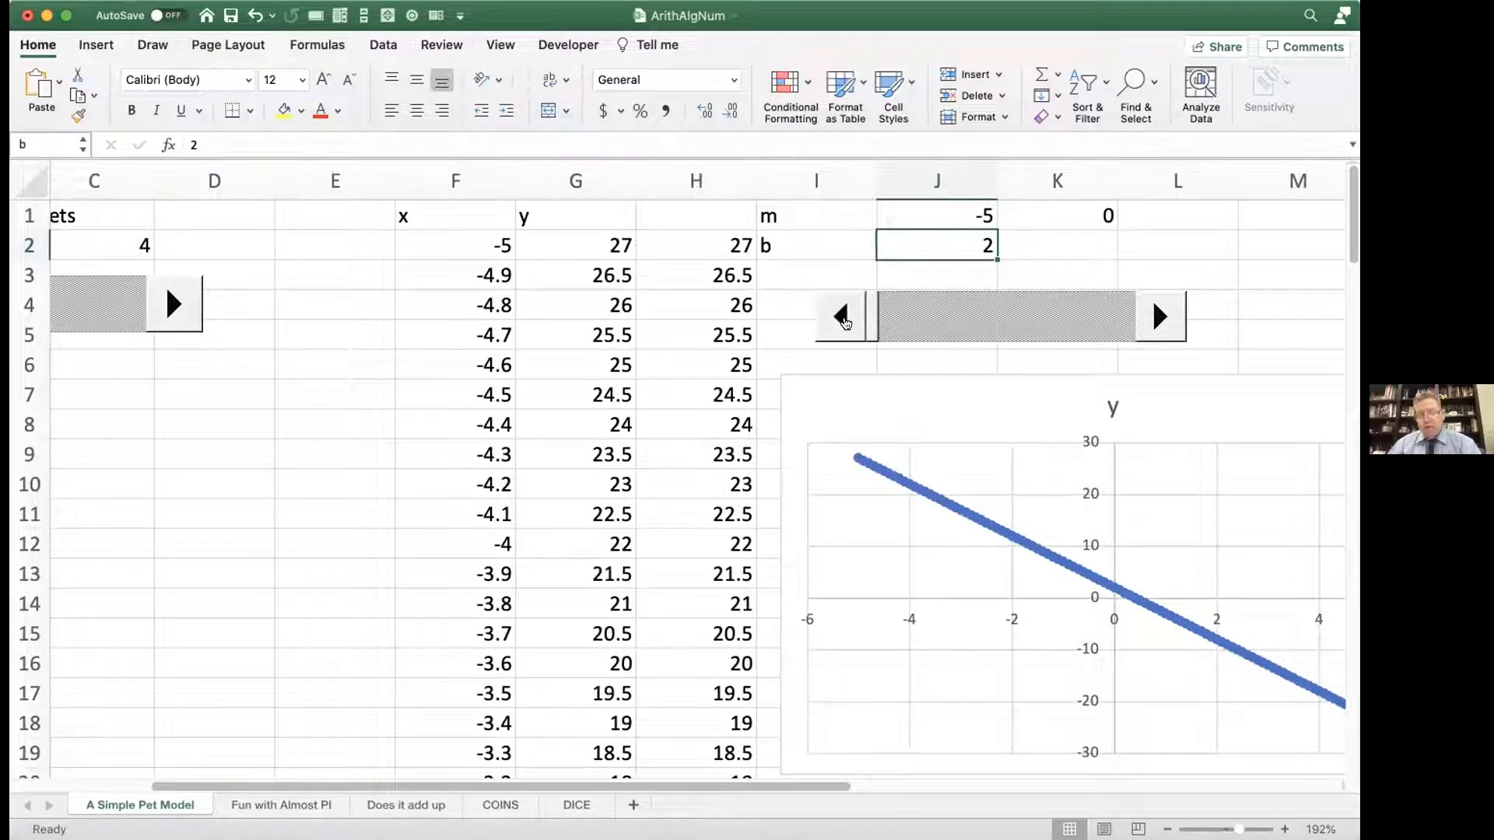
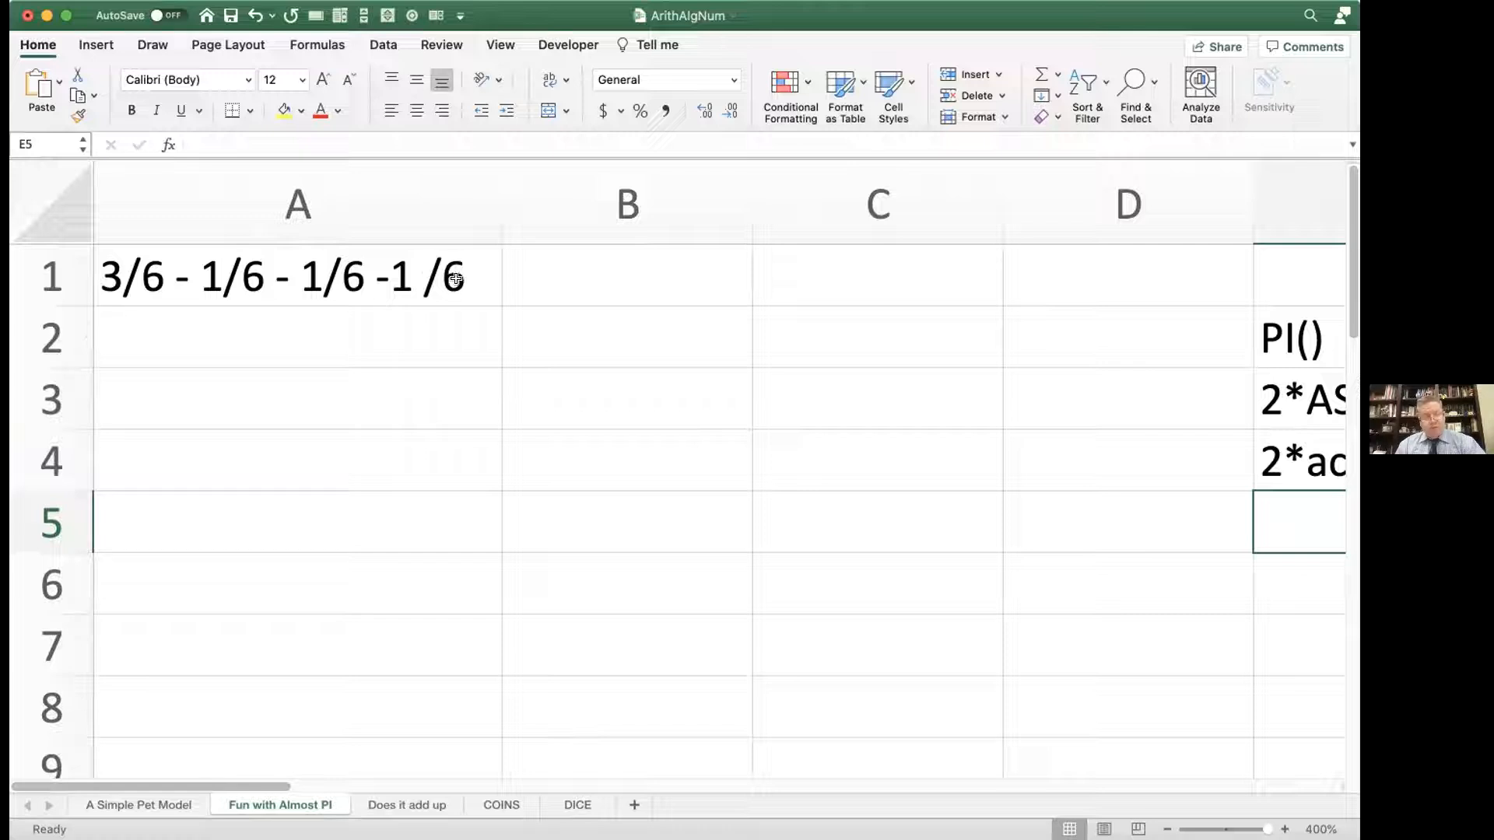
# Step: Turn the text expression in A1 into the formula =3/6 - 1/6 - 1/6 -1 /6
pyautogui.doubleClick(98, 277)
pyautogui.write('=')
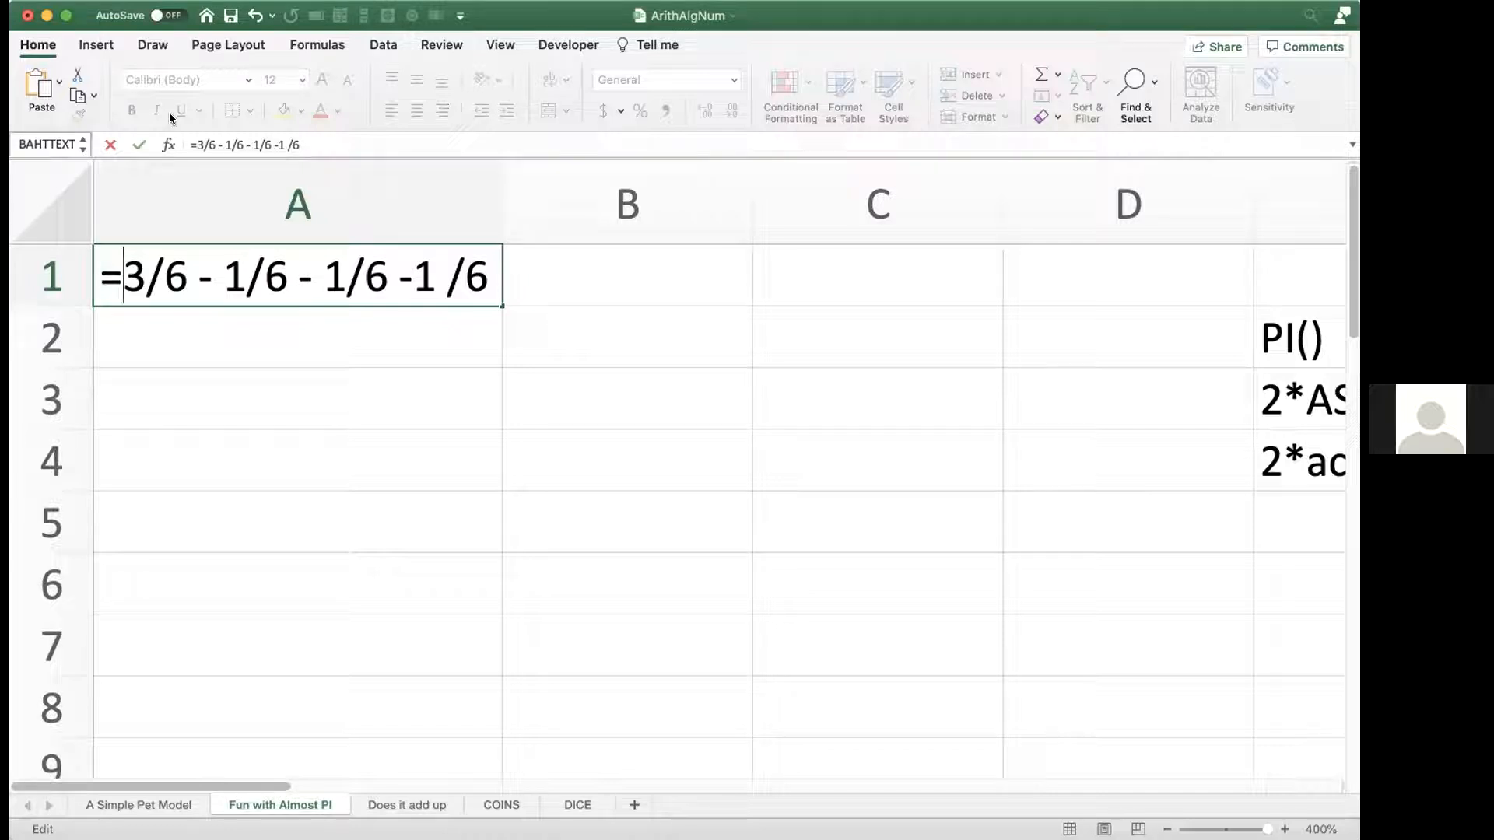
pyautogui.press('Return')
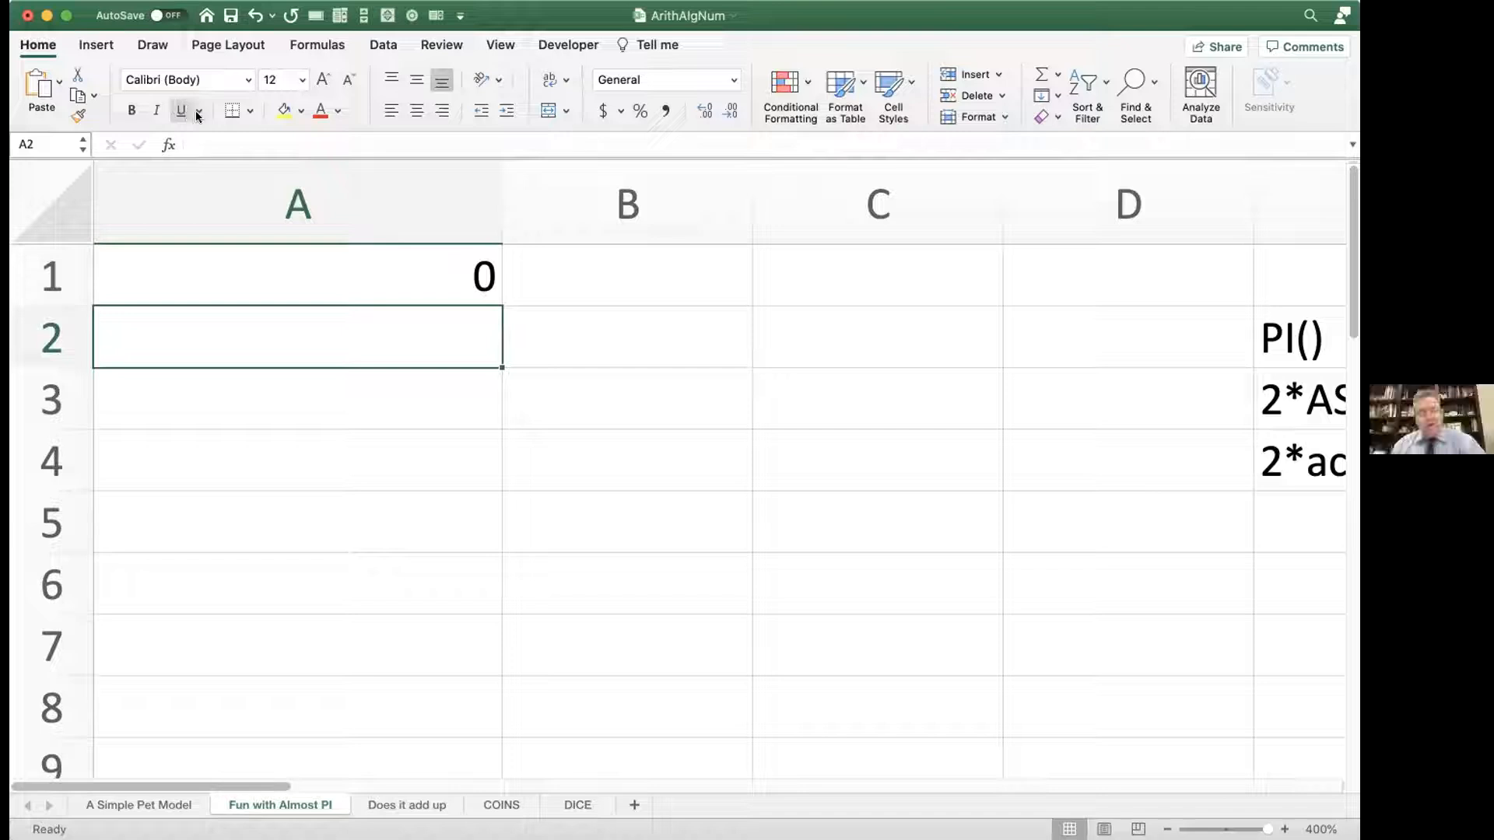
# Step: Enter the formula =if(A1=0,"zero","not zero") in B1 to test whether the A1 result equals zero
pyautogui.click(529, 268)
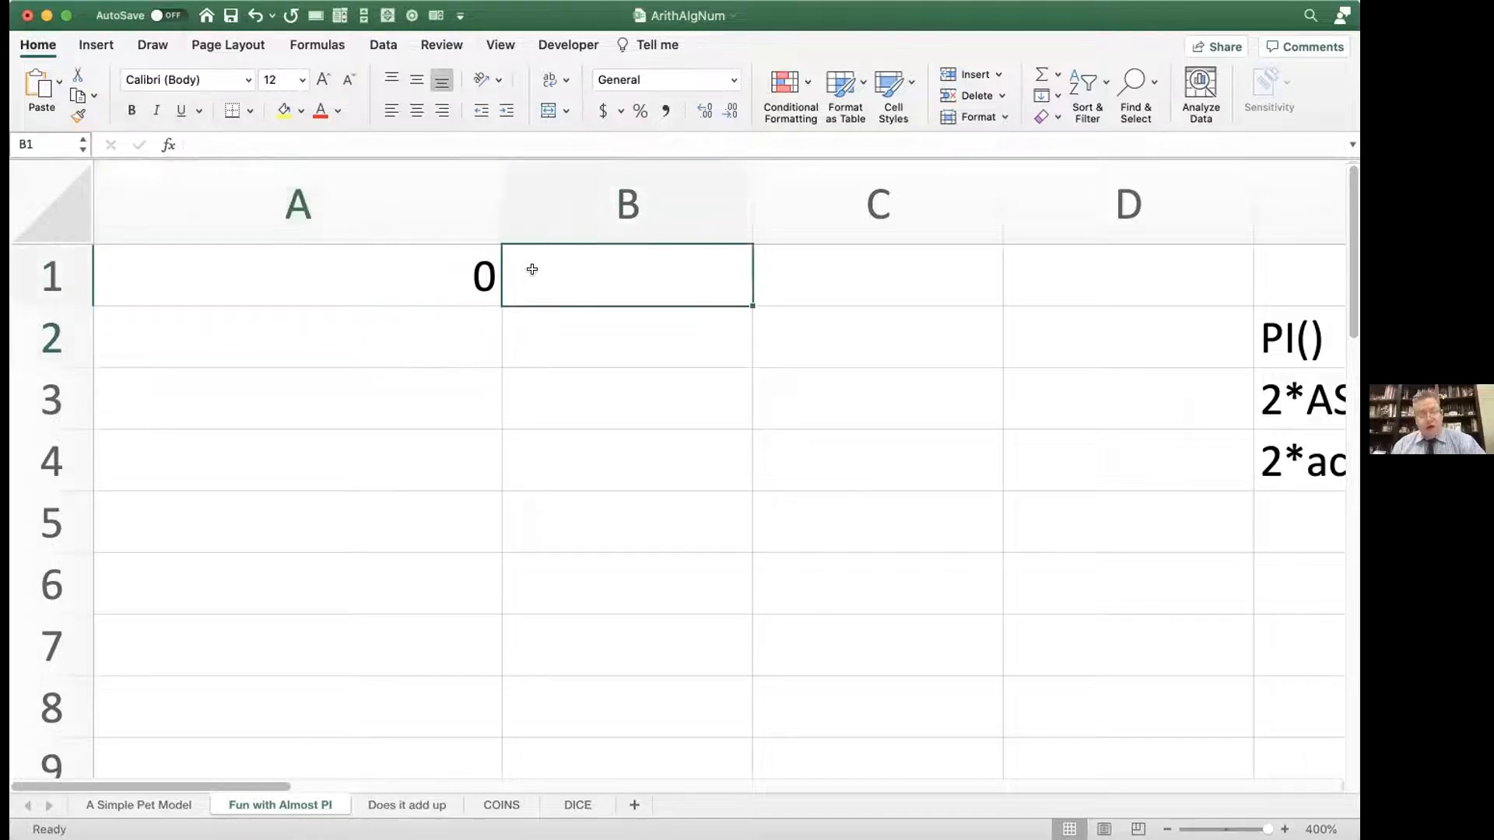
pyautogui.write('=if(')
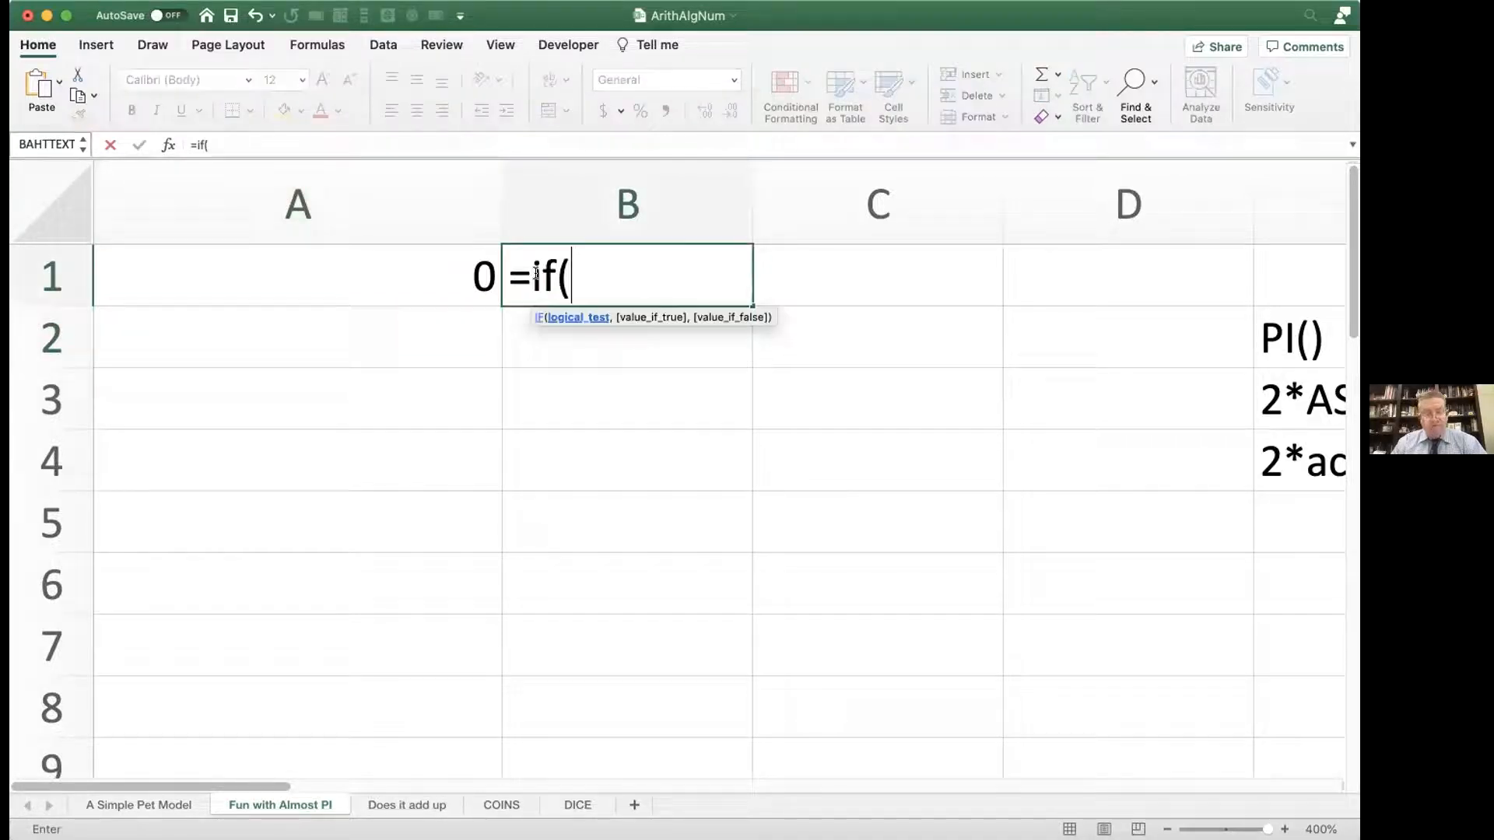
pyautogui.click(442, 274)
pyautogui.write('=0,"zer')
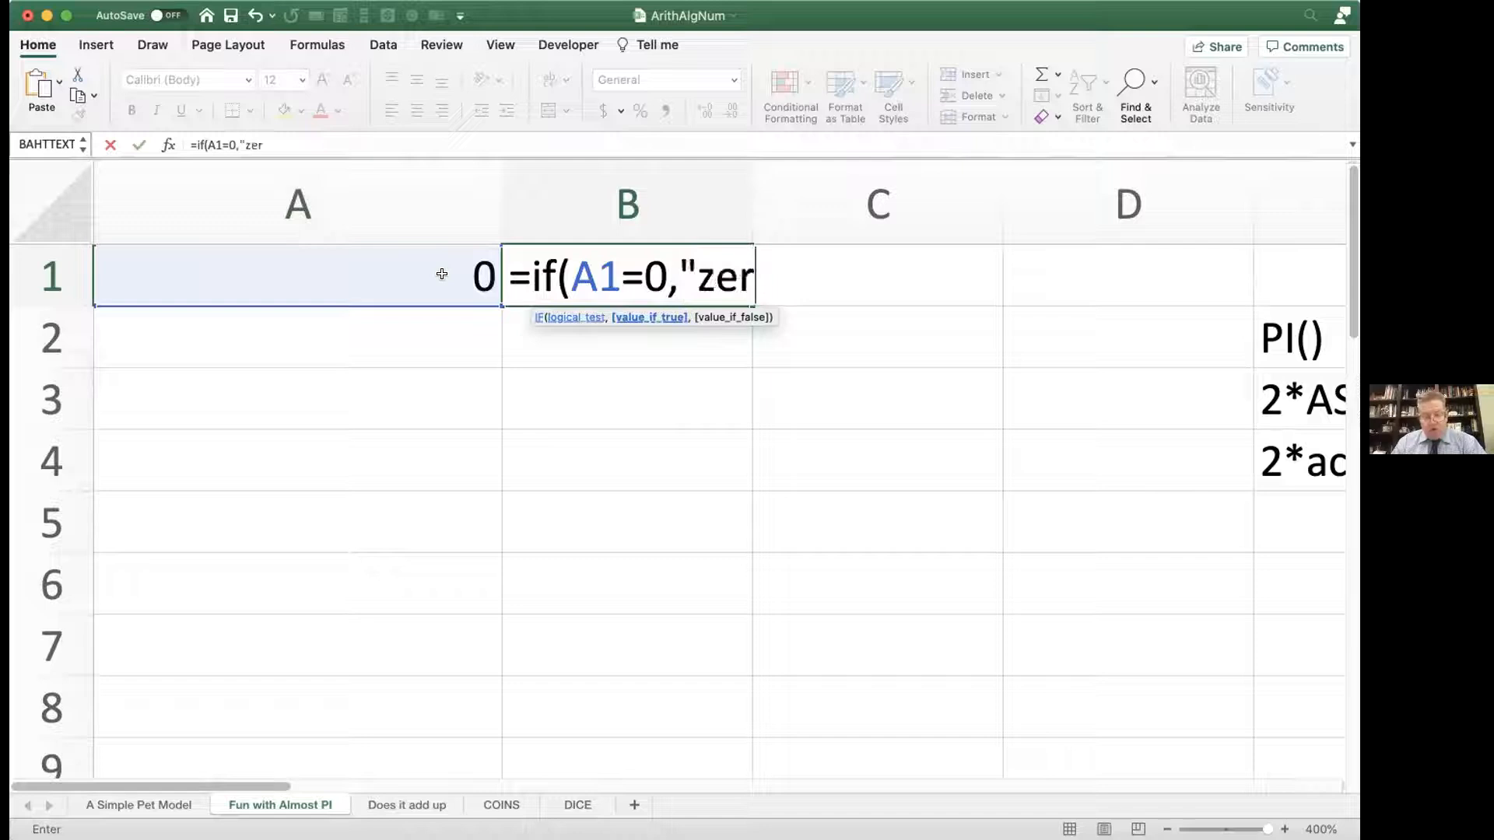
pyautogui.write('o",')
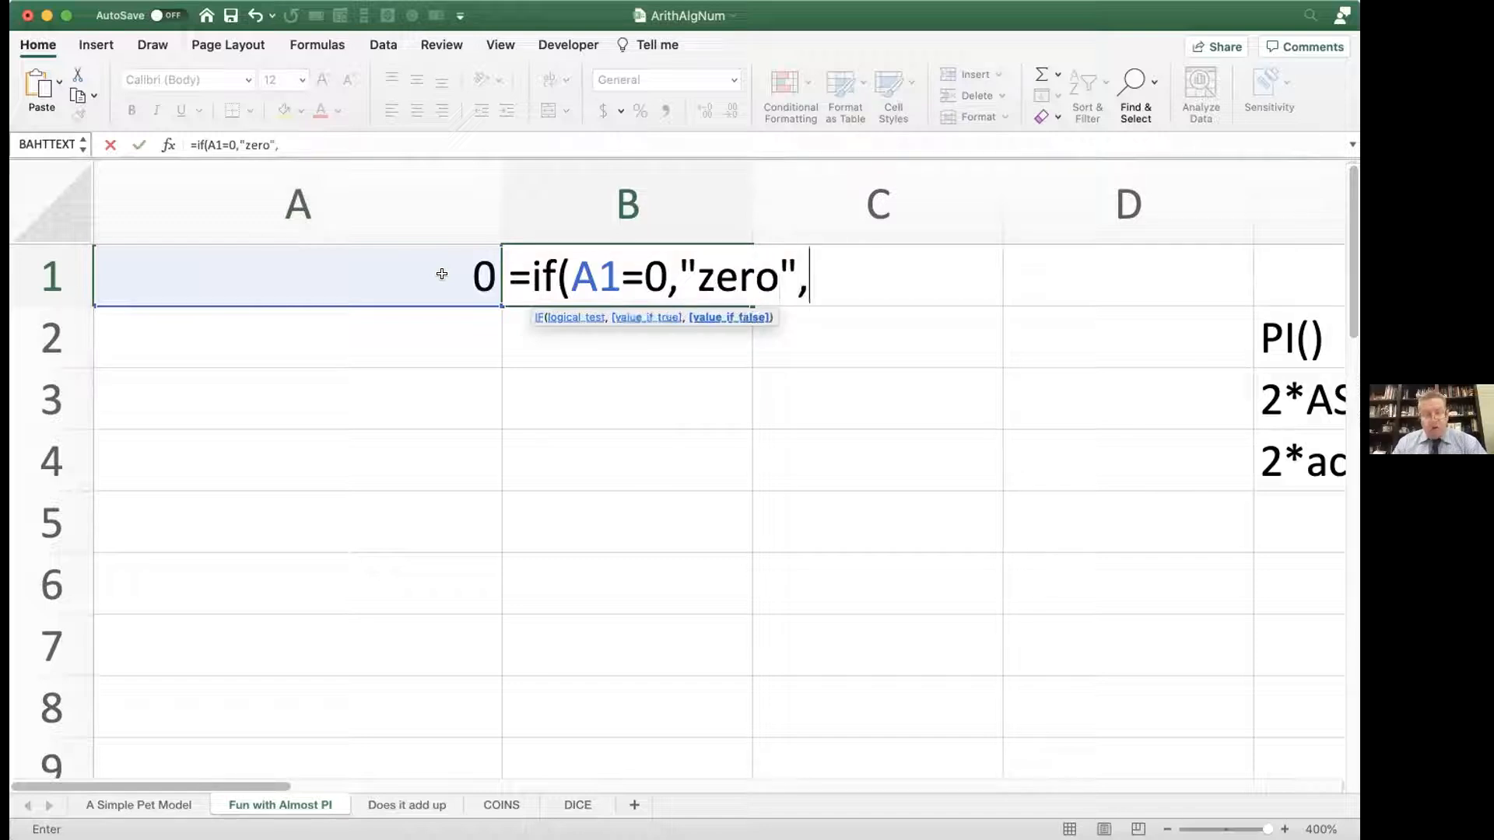
pyautogui.write('"not z')
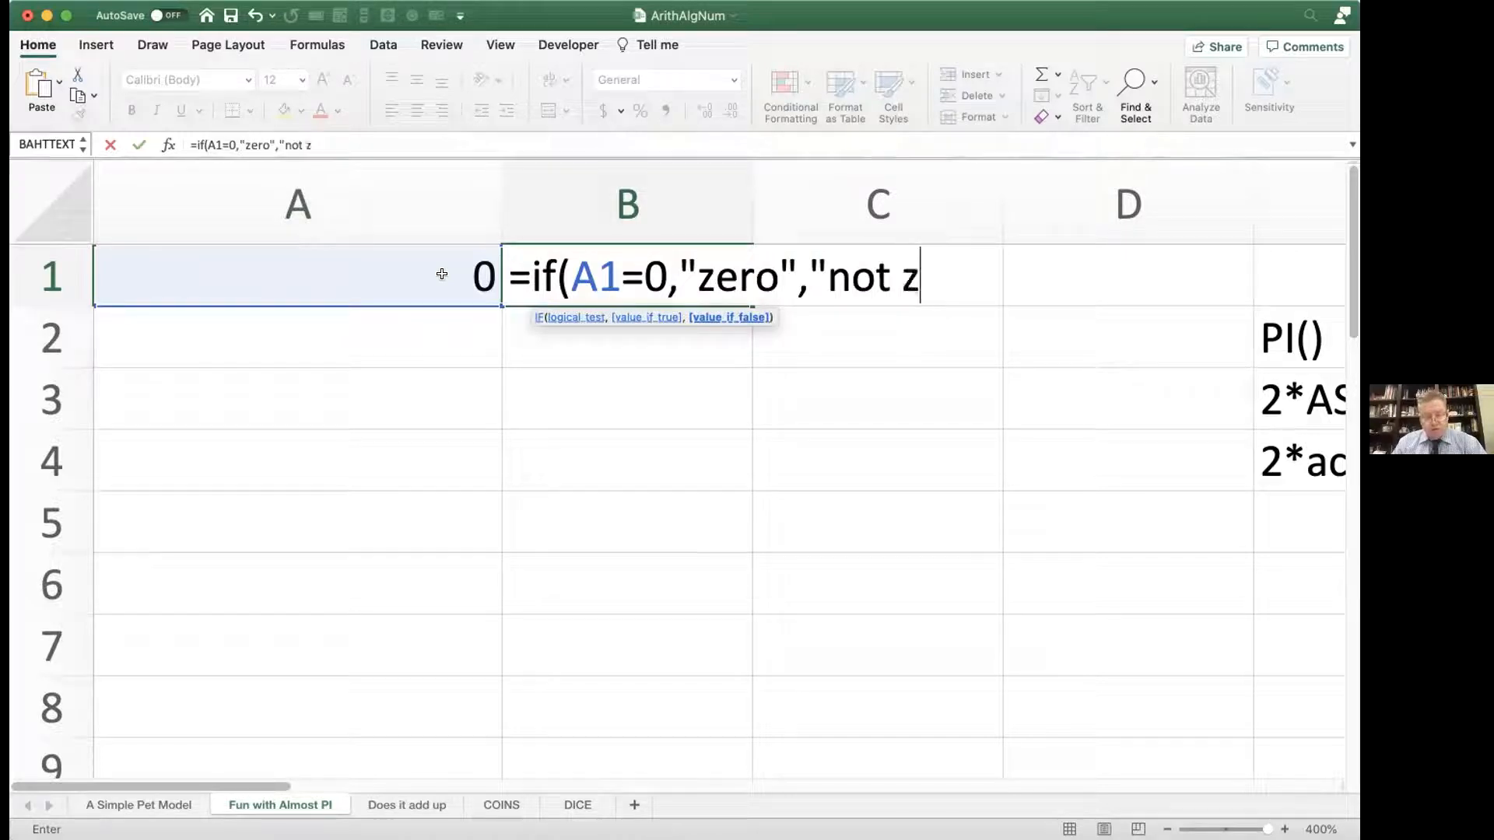
pyautogui.write('ero"')
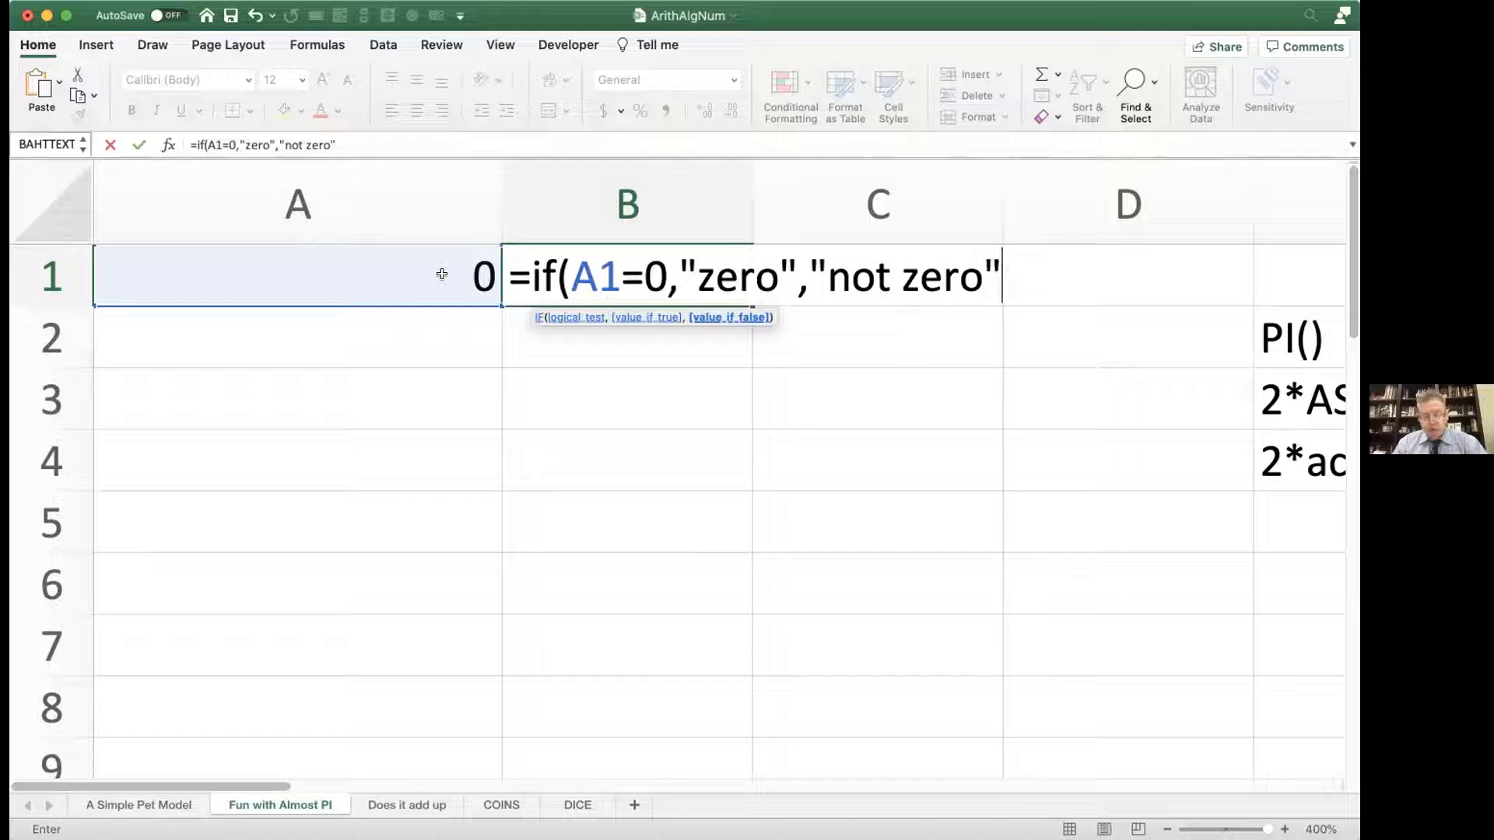
pyautogui.write(')')
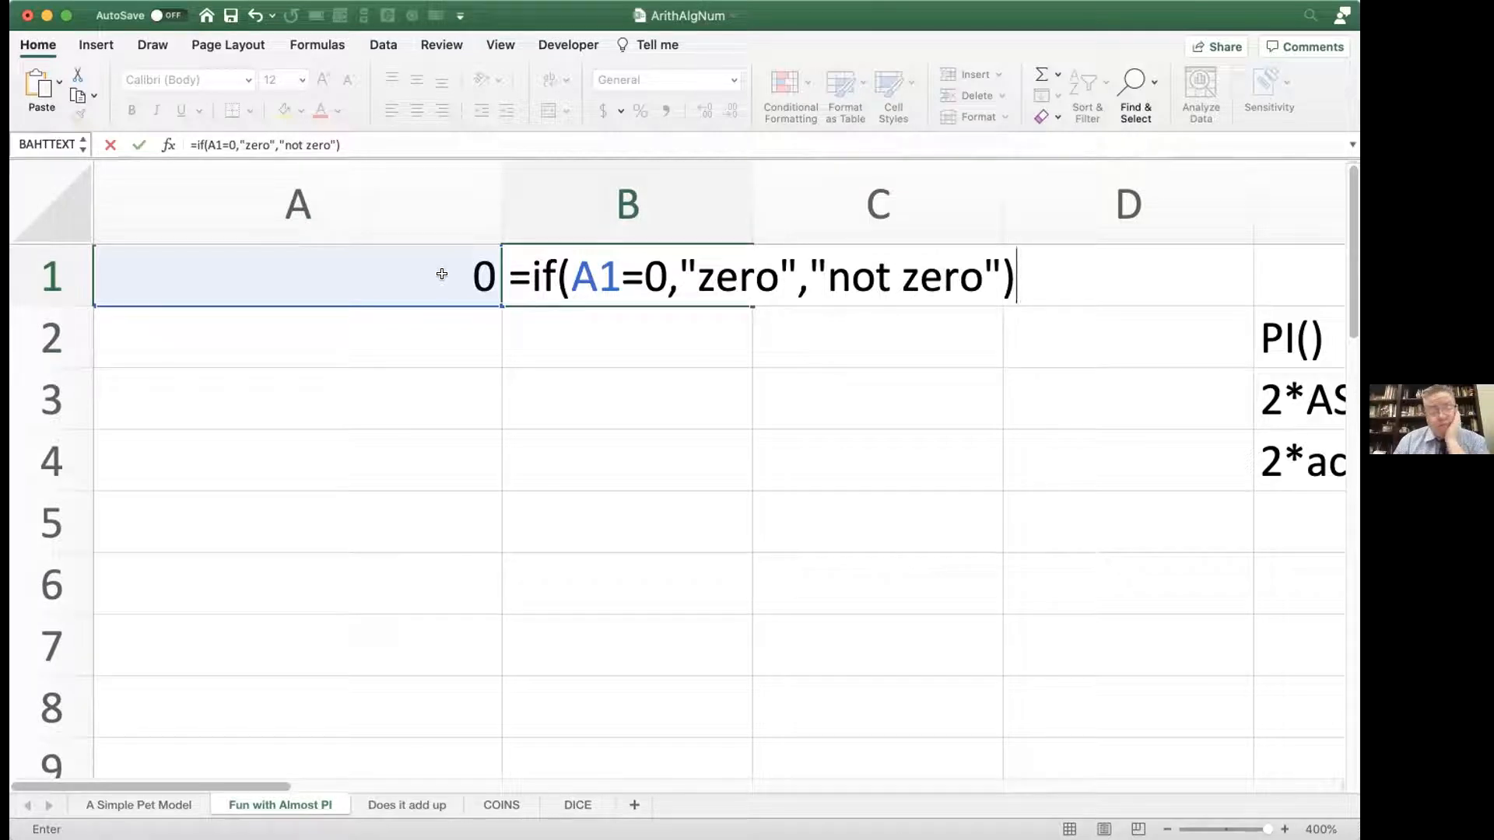
pyautogui.press('Return')
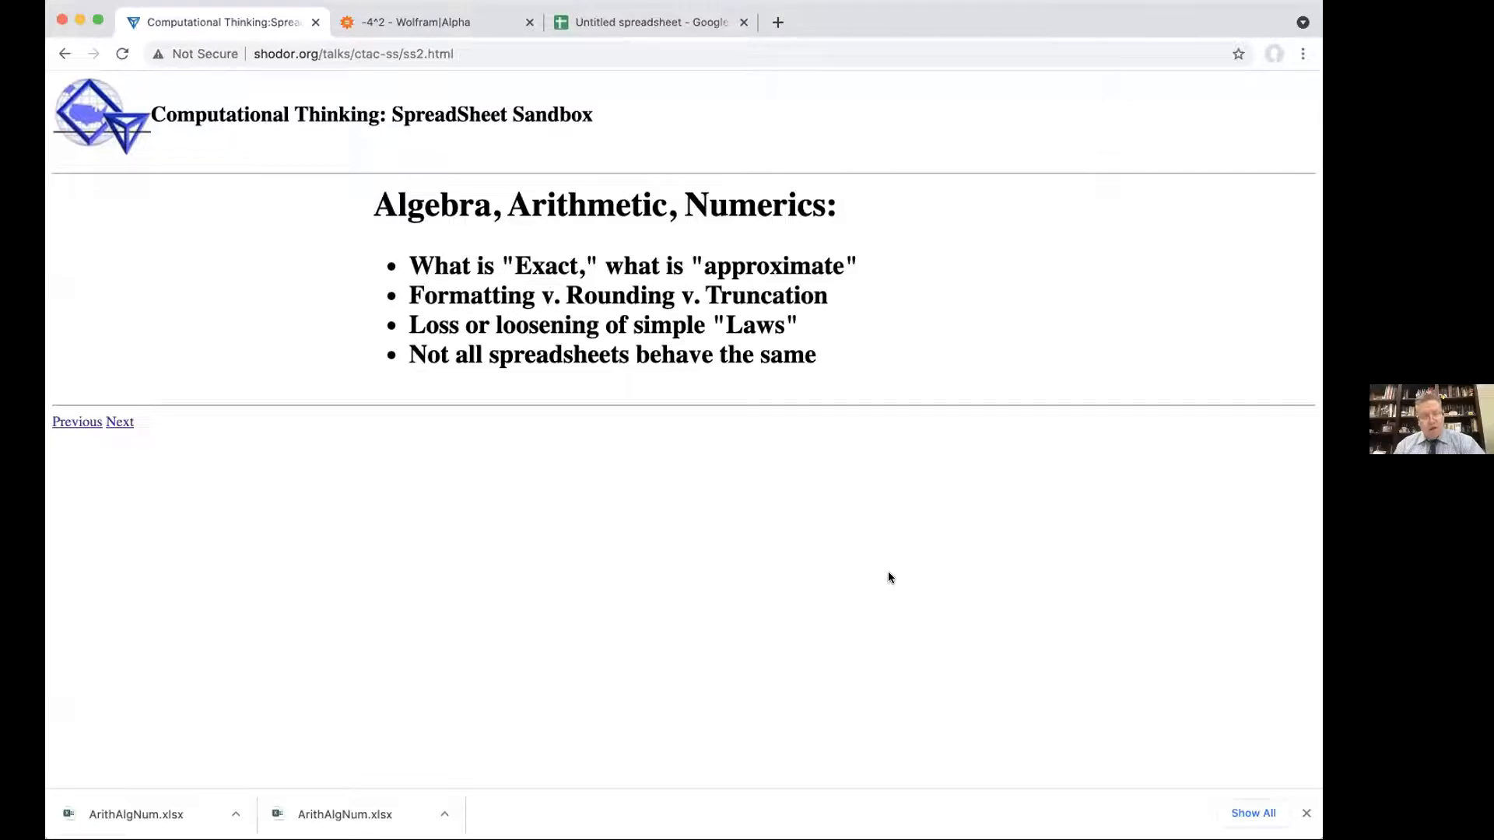
# Step: Switch to the untitled Google Sheets spreadsheet and review the subtraction formula in A1 without changing it
pyautogui.press('super+3')
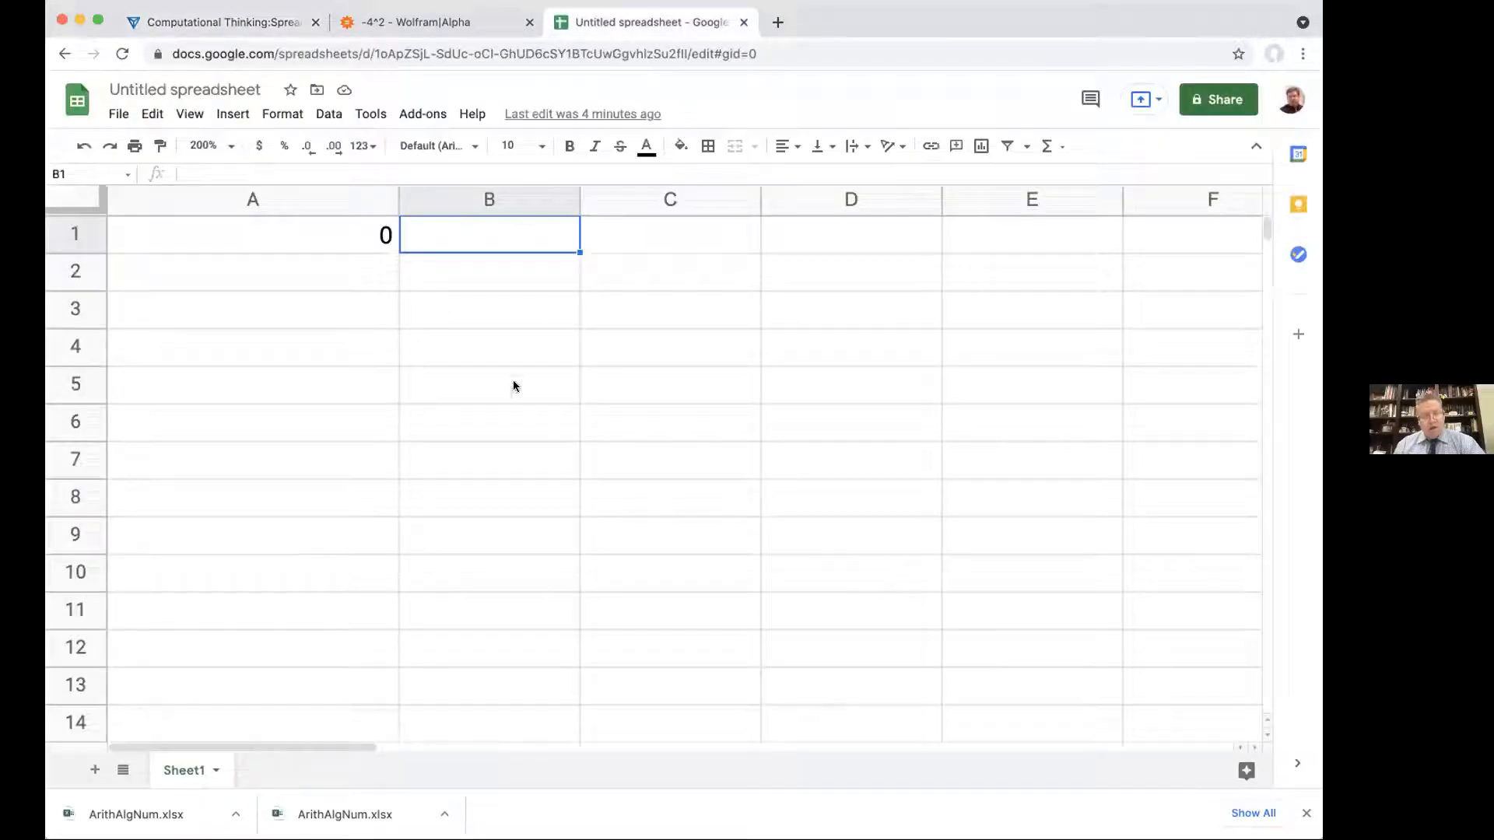
pyautogui.doubleClick(335, 218)
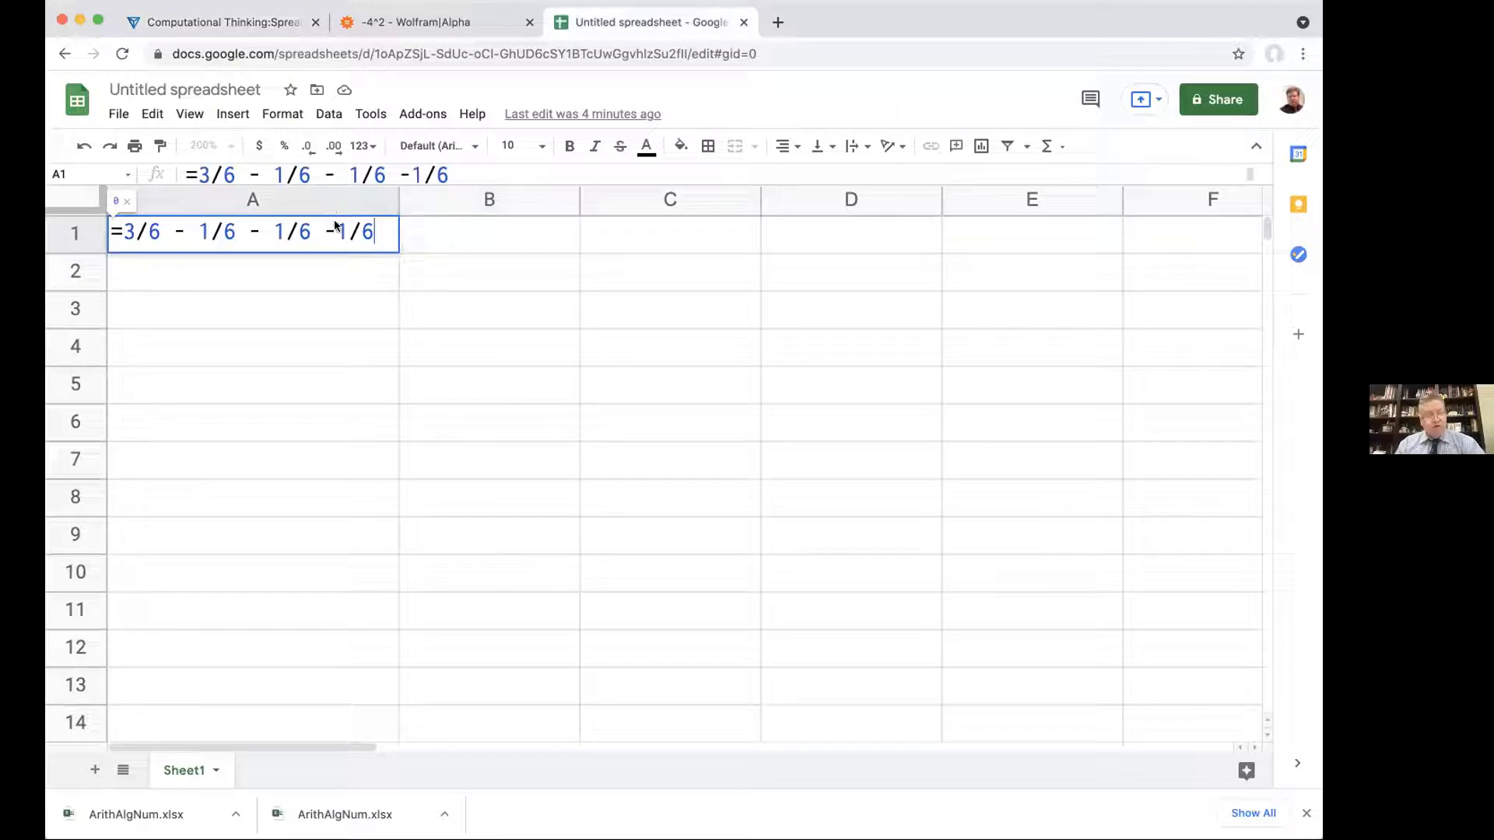
pyautogui.press('Return')
# Step: Enter the formula =if(A1=0,"zero",not zero") in B1 to test whether A1 equals zero
pyautogui.click(411, 223)
pyautogui.write('=if(')
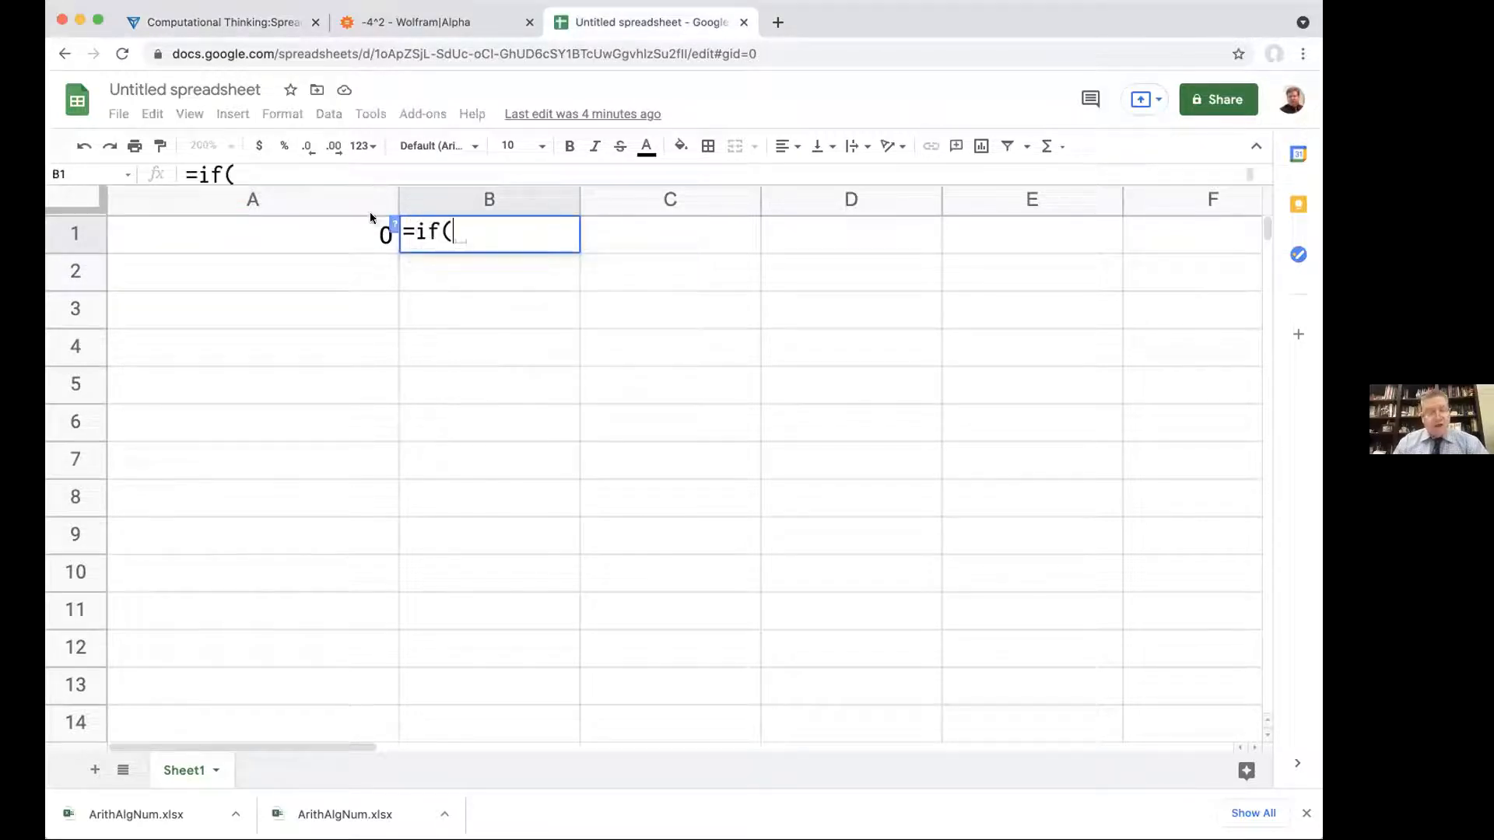
pyautogui.click(353, 223)
pyautogui.write('=0')
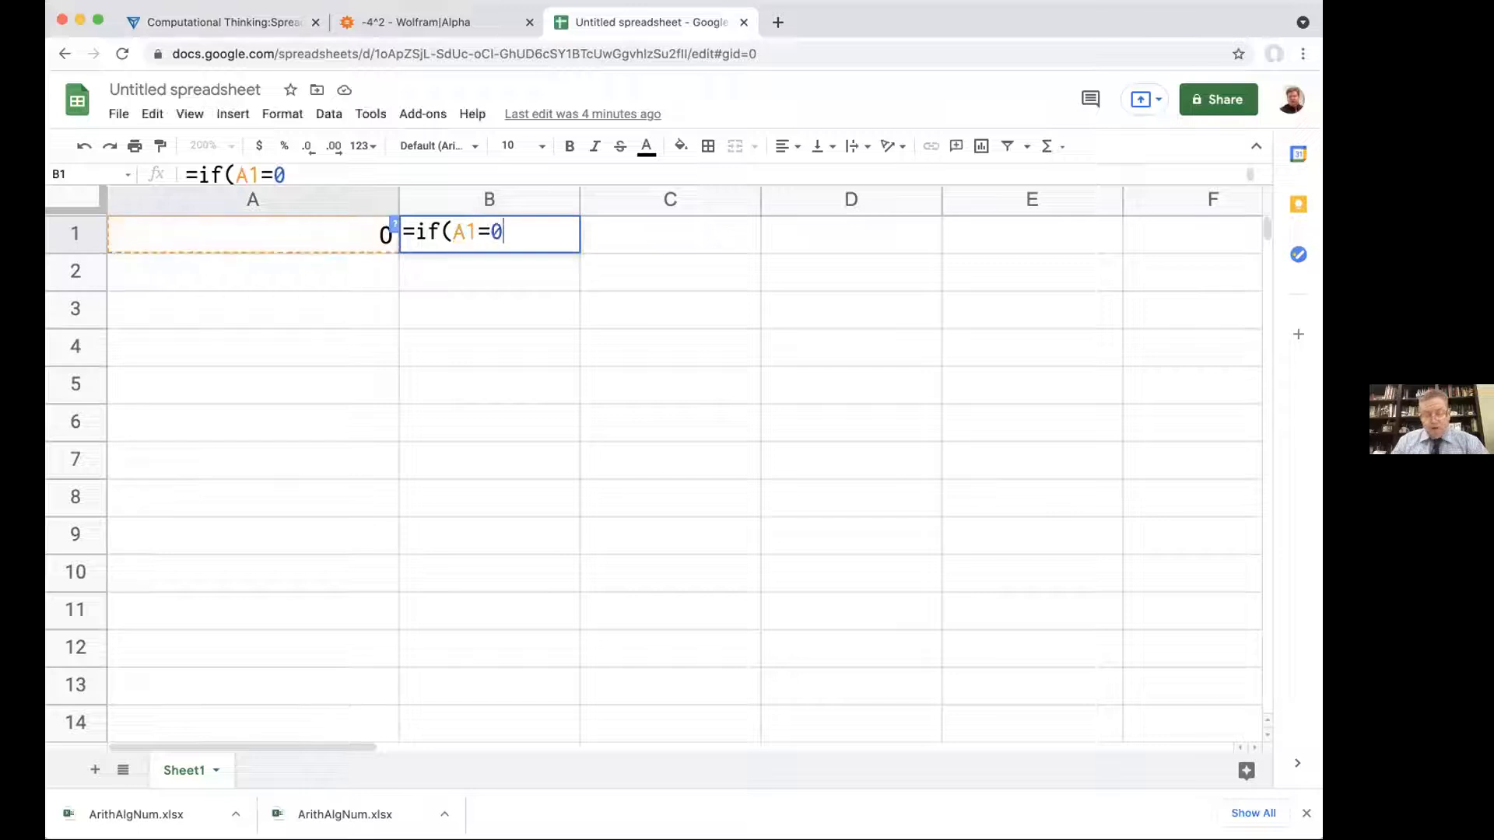
pyautogui.write(',"z')
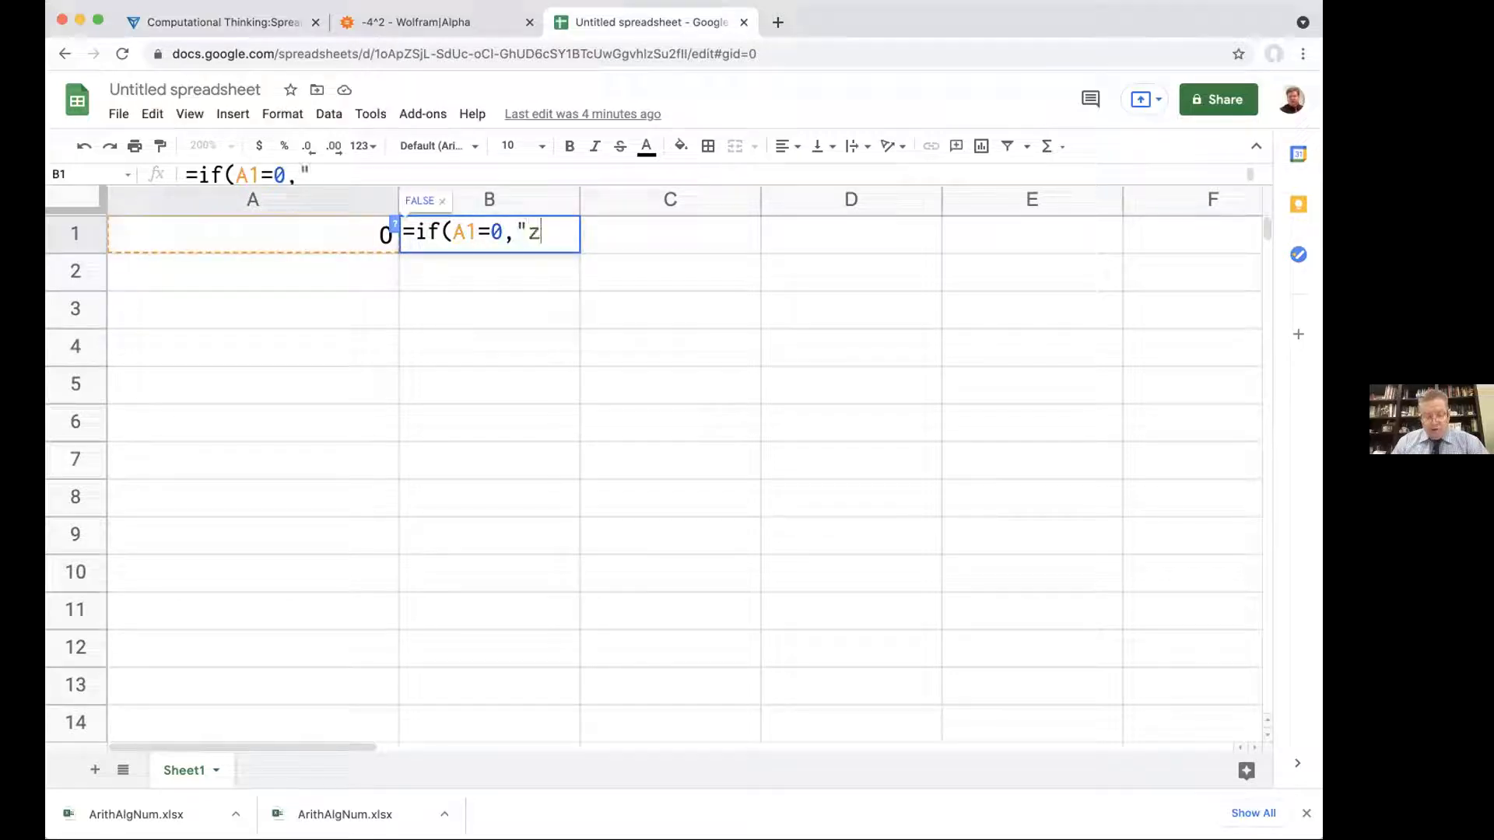
pyautogui.write('ero"')
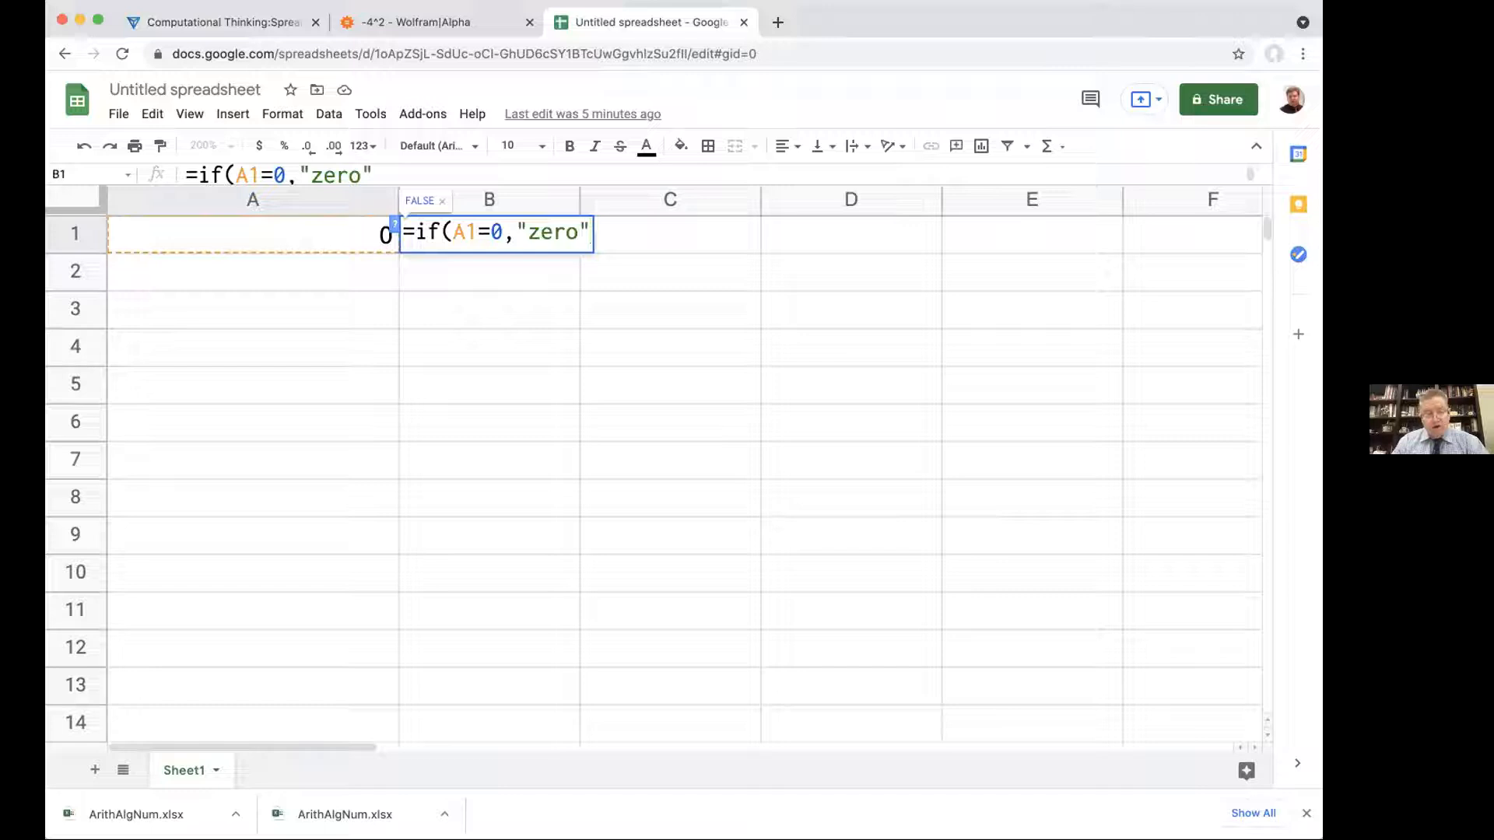
pyautogui.write(',')
pyautogui.write('not')
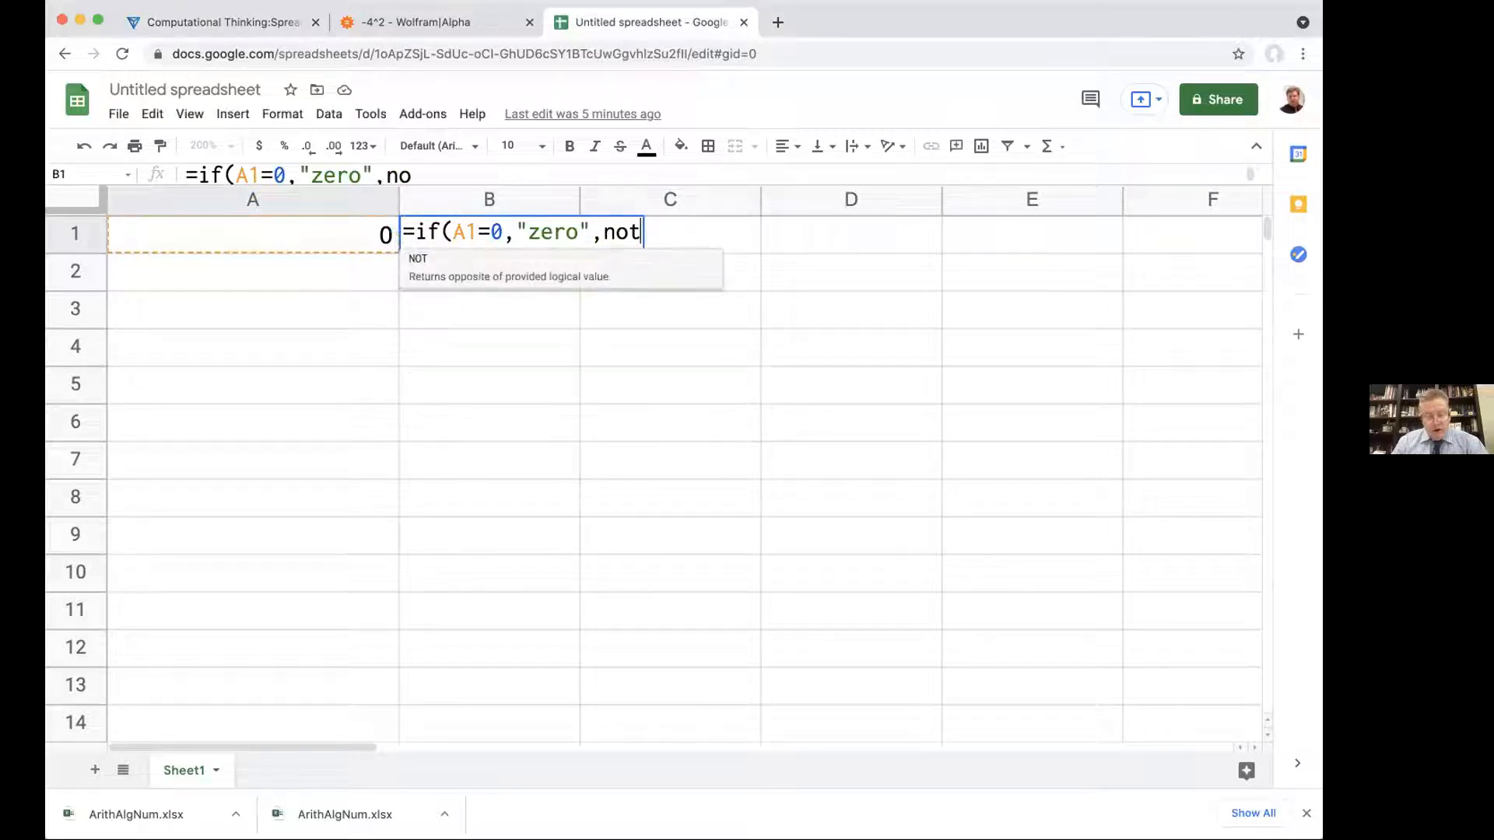
pyautogui.write(' zero")')
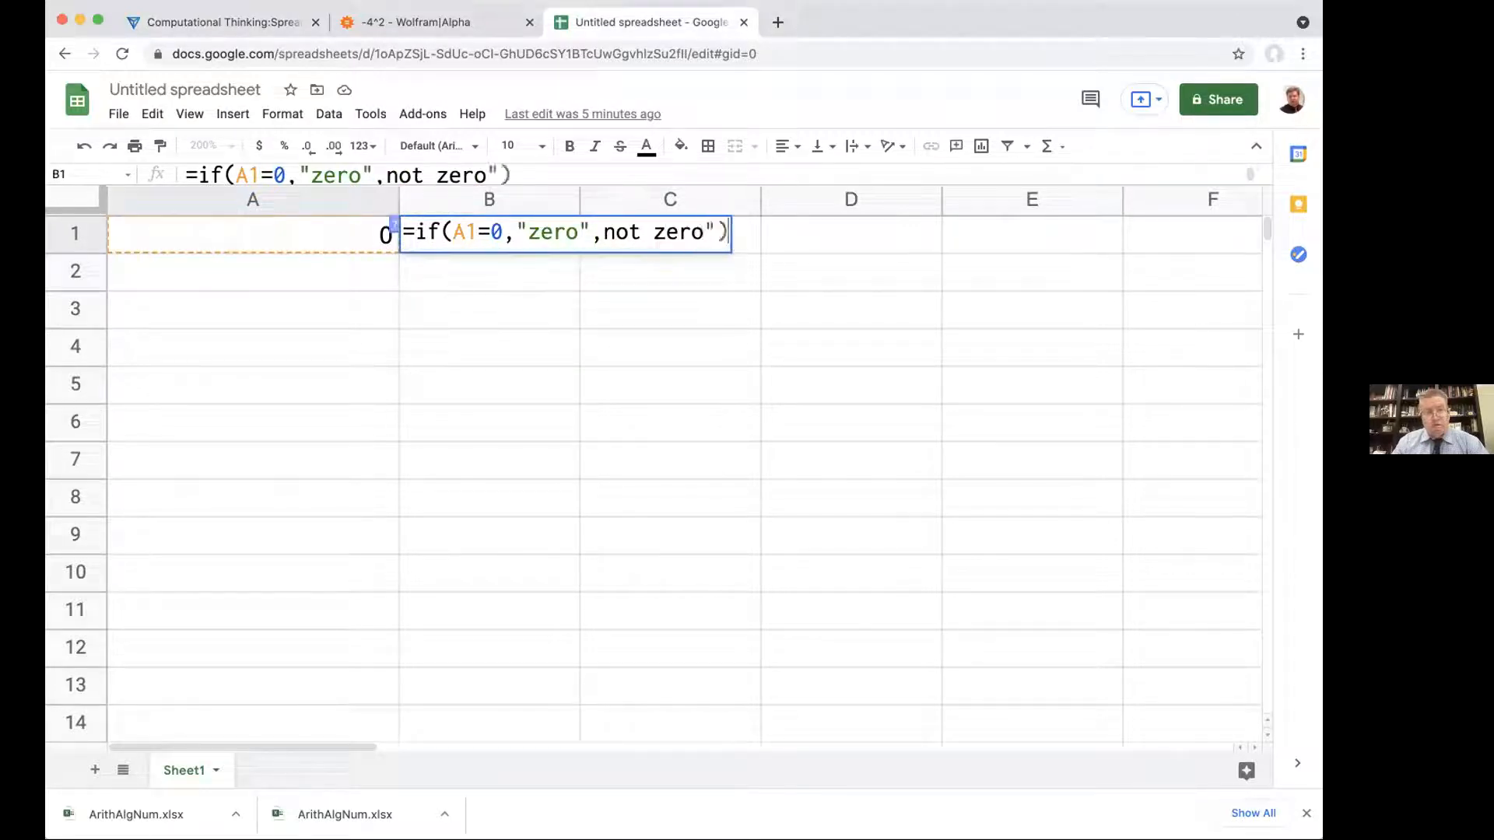
pyautogui.press('Return')
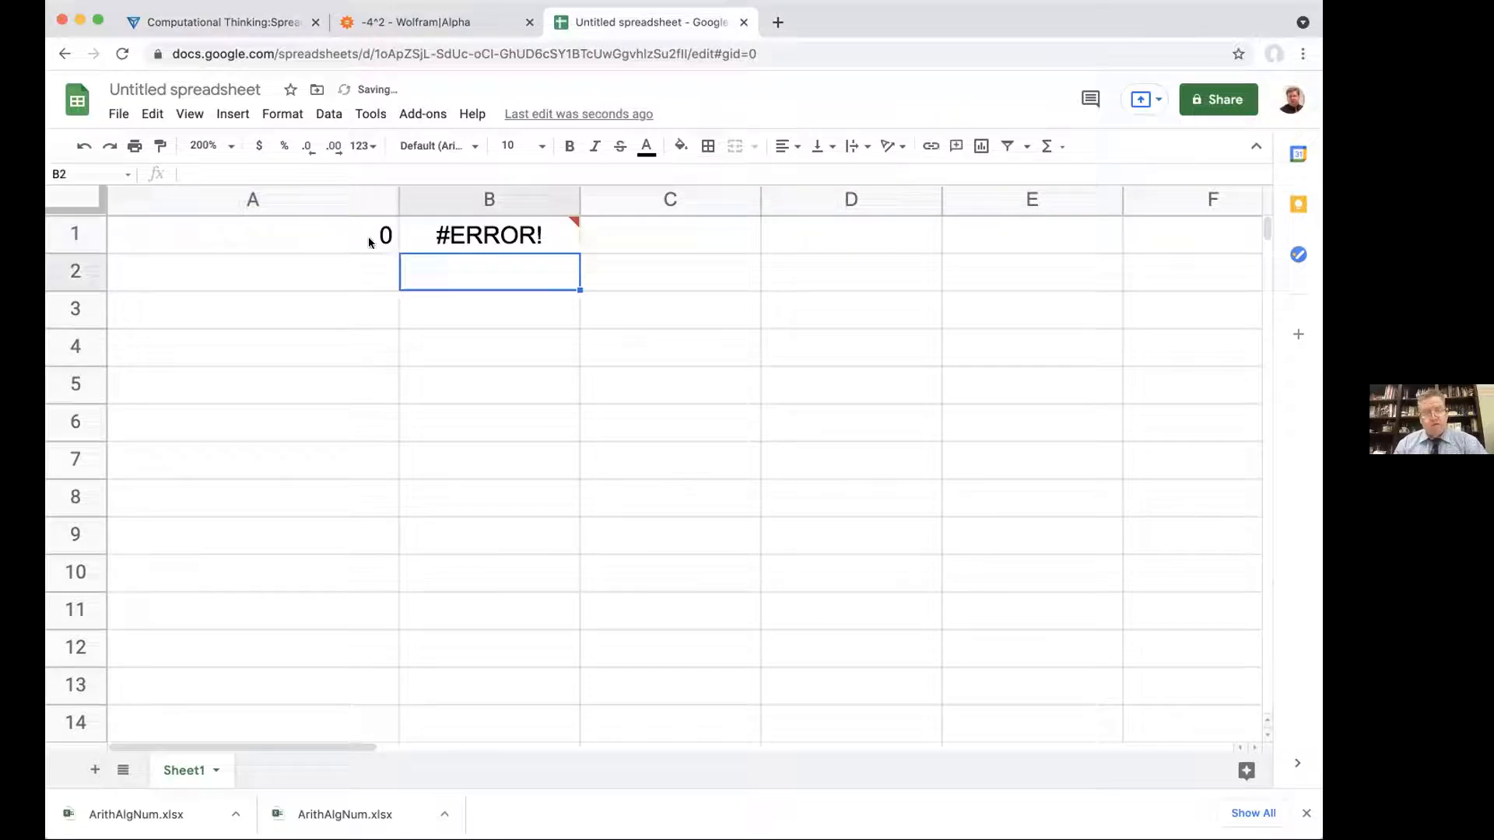
# Step: Correct the quotation marks in the B1 formula so it reads =if(A1=0,"zero","not zero")
pyautogui.doubleClick(445, 227)
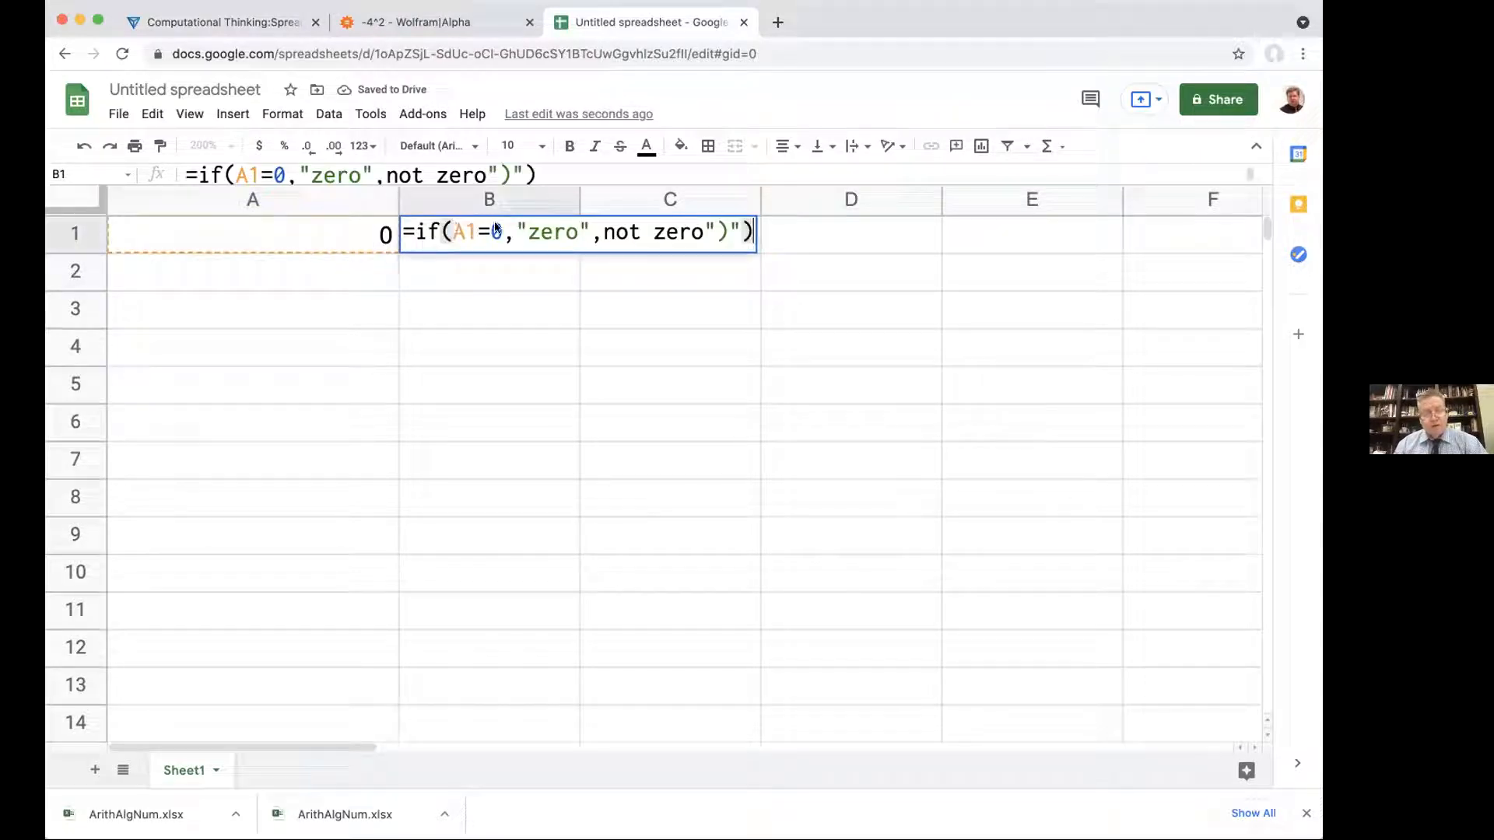
pyautogui.click(602, 226)
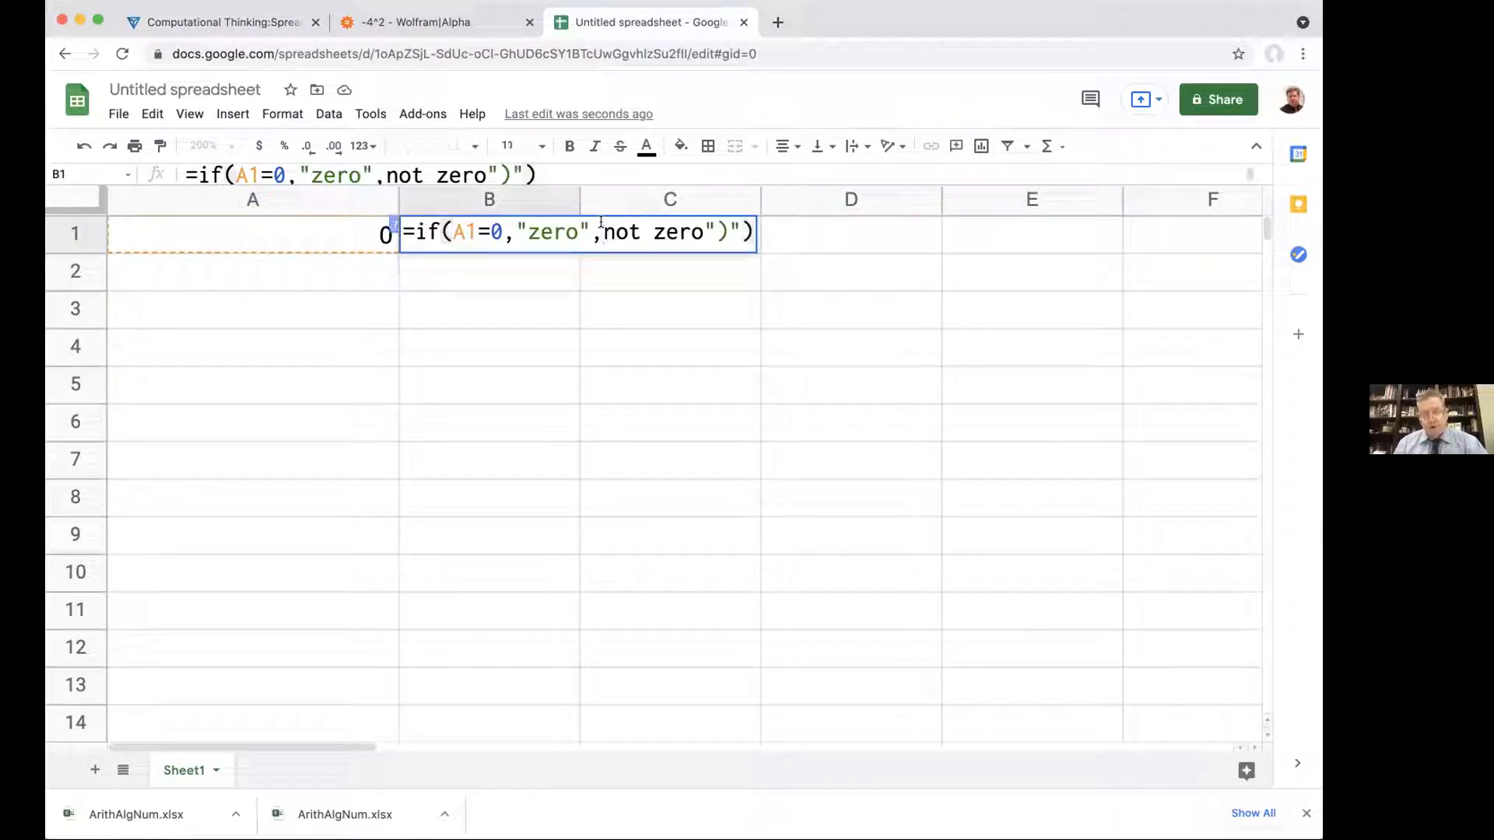
pyautogui.write('"')
pyautogui.click(753, 227)
pyautogui.press('BackSpace')
pyautogui.press('BackSpace')
pyautogui.write("'")
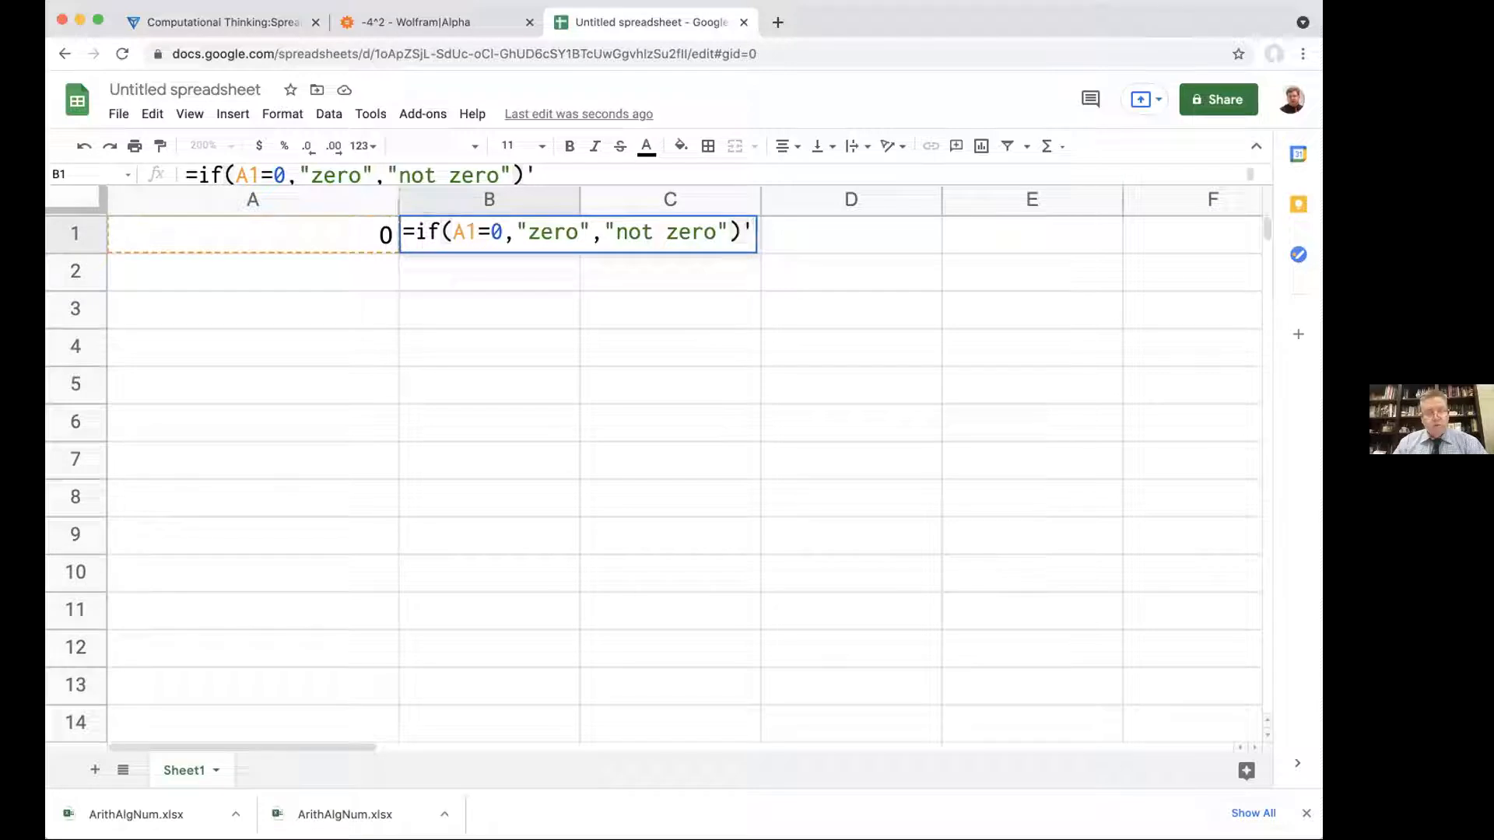
pyautogui.press('BackSpace')
pyautogui.press('Return')
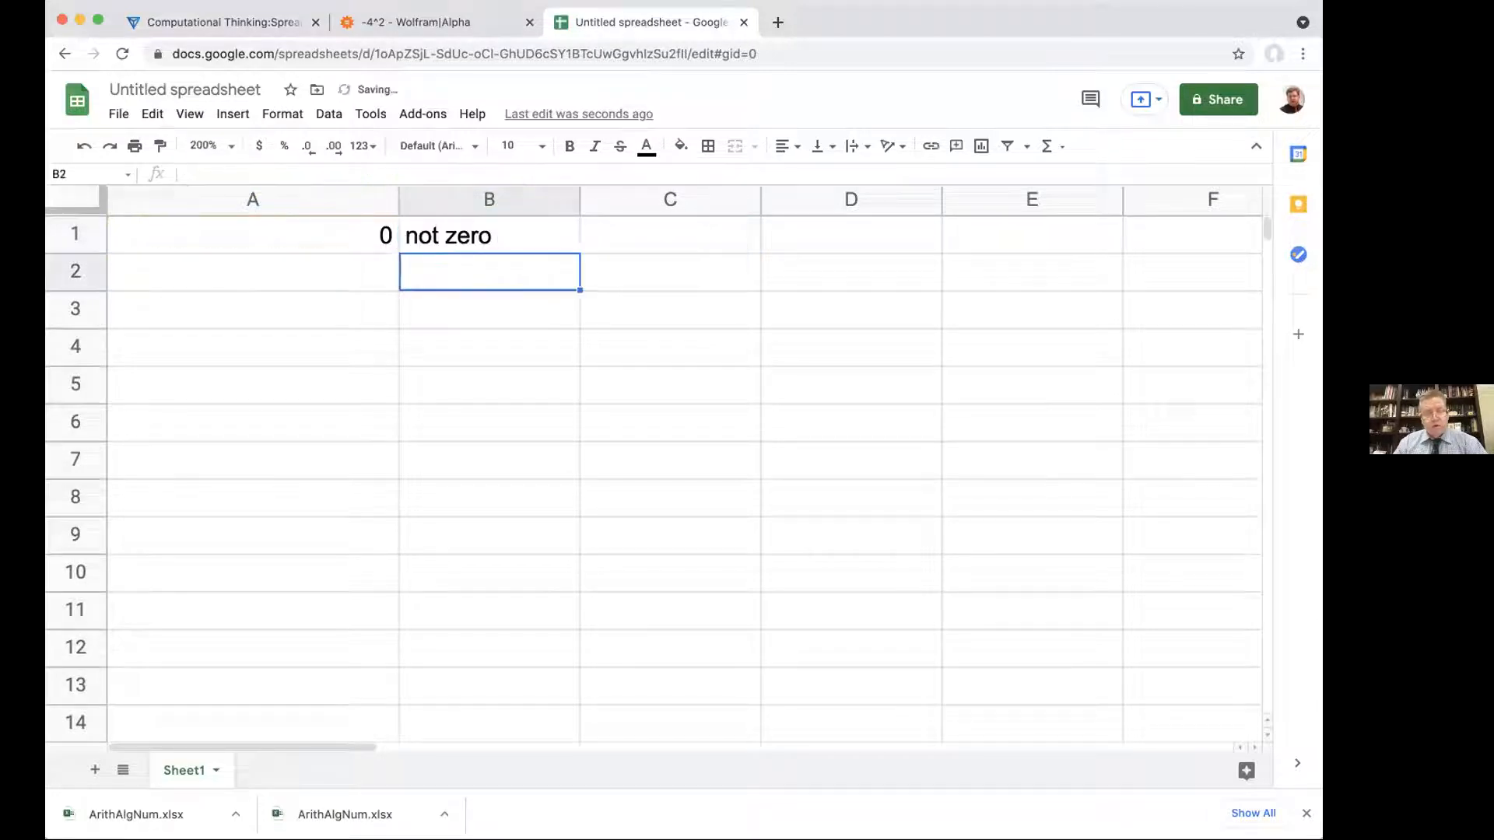
# Step: Review the formulas behind A1 and B1 without changing either cell
pyautogui.doubleClick(371, 232)
pyautogui.press('Return')
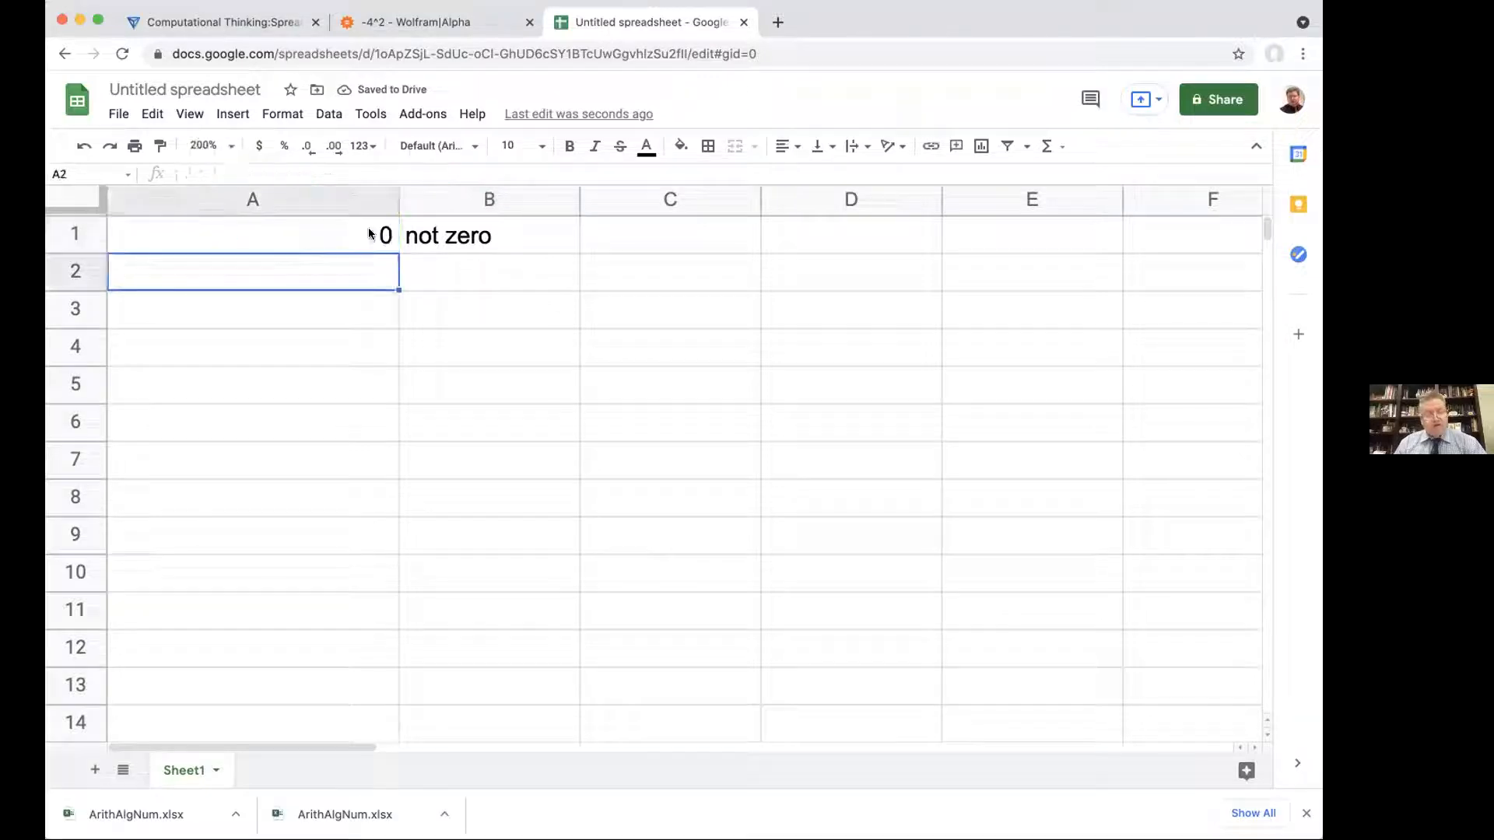
pyautogui.doubleClick(426, 232)
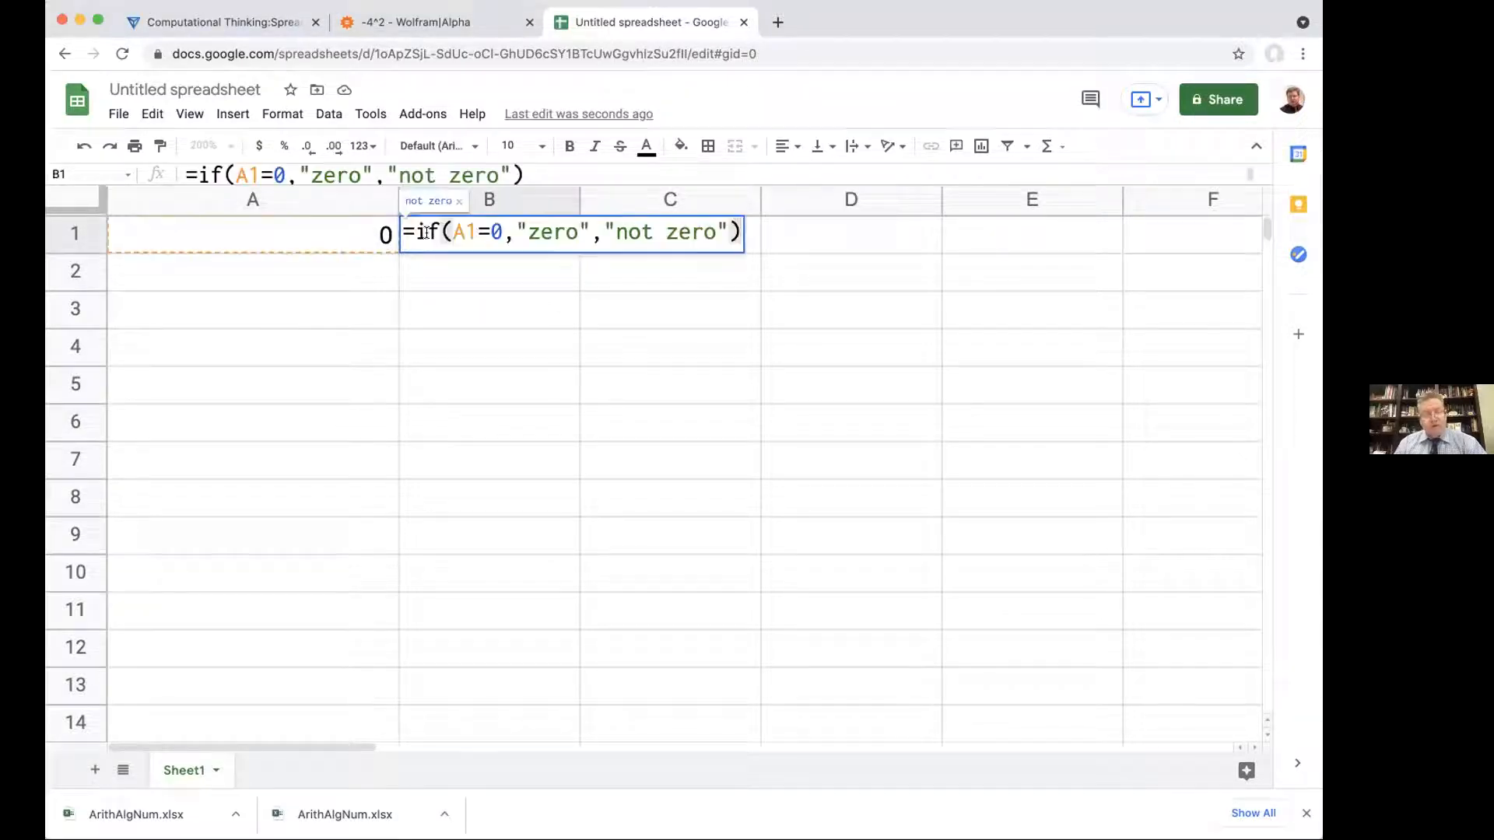
pyautogui.press('Return')
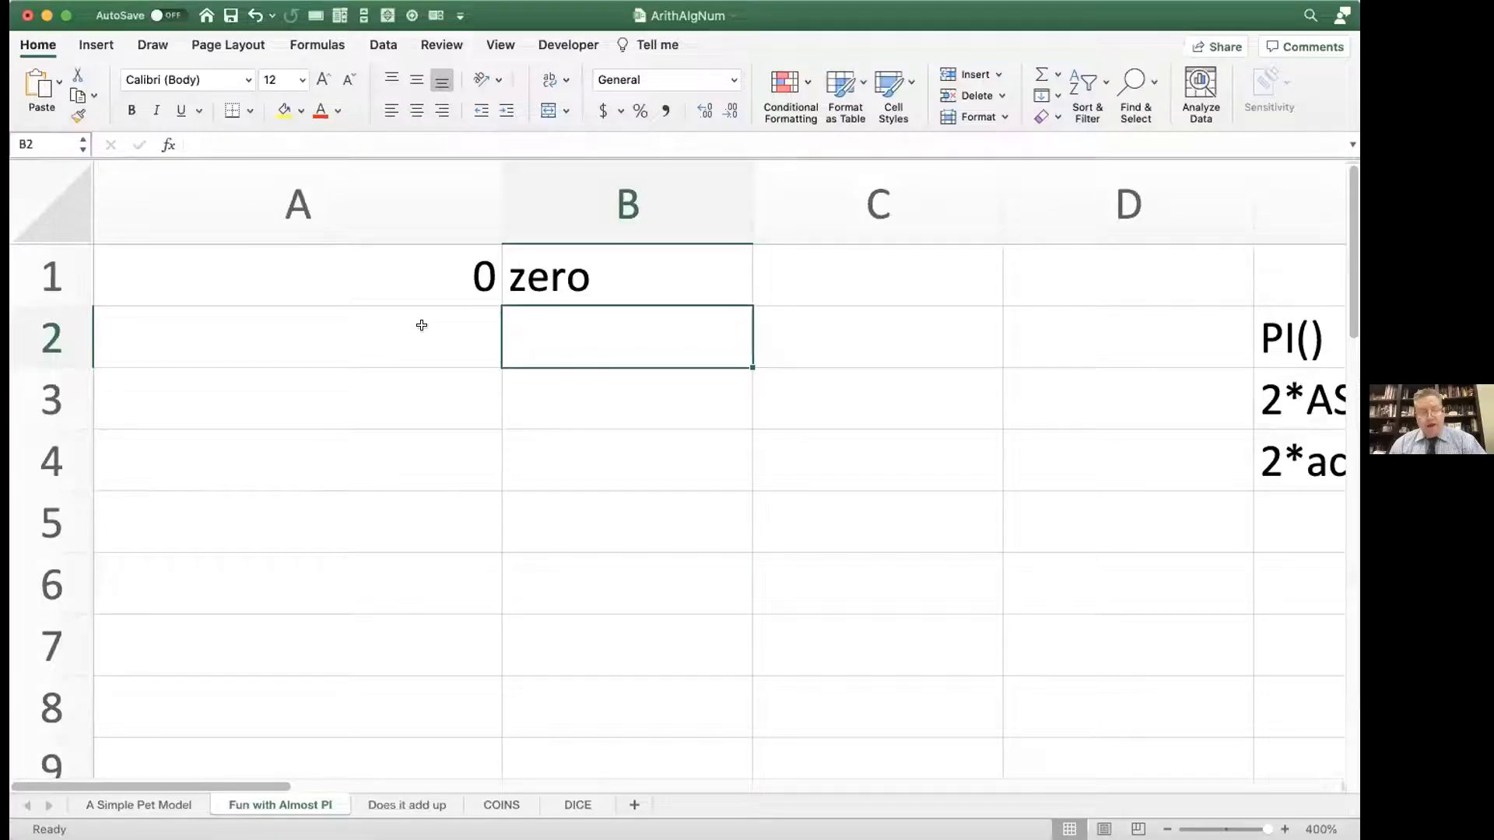
# Step: In the Excel ArithAlgNum workbook, wrap the A1 expression in parentheses as =(3/6 - 1/6 - 1/6 -1 /6)
pyautogui.doubleClick(378, 281)
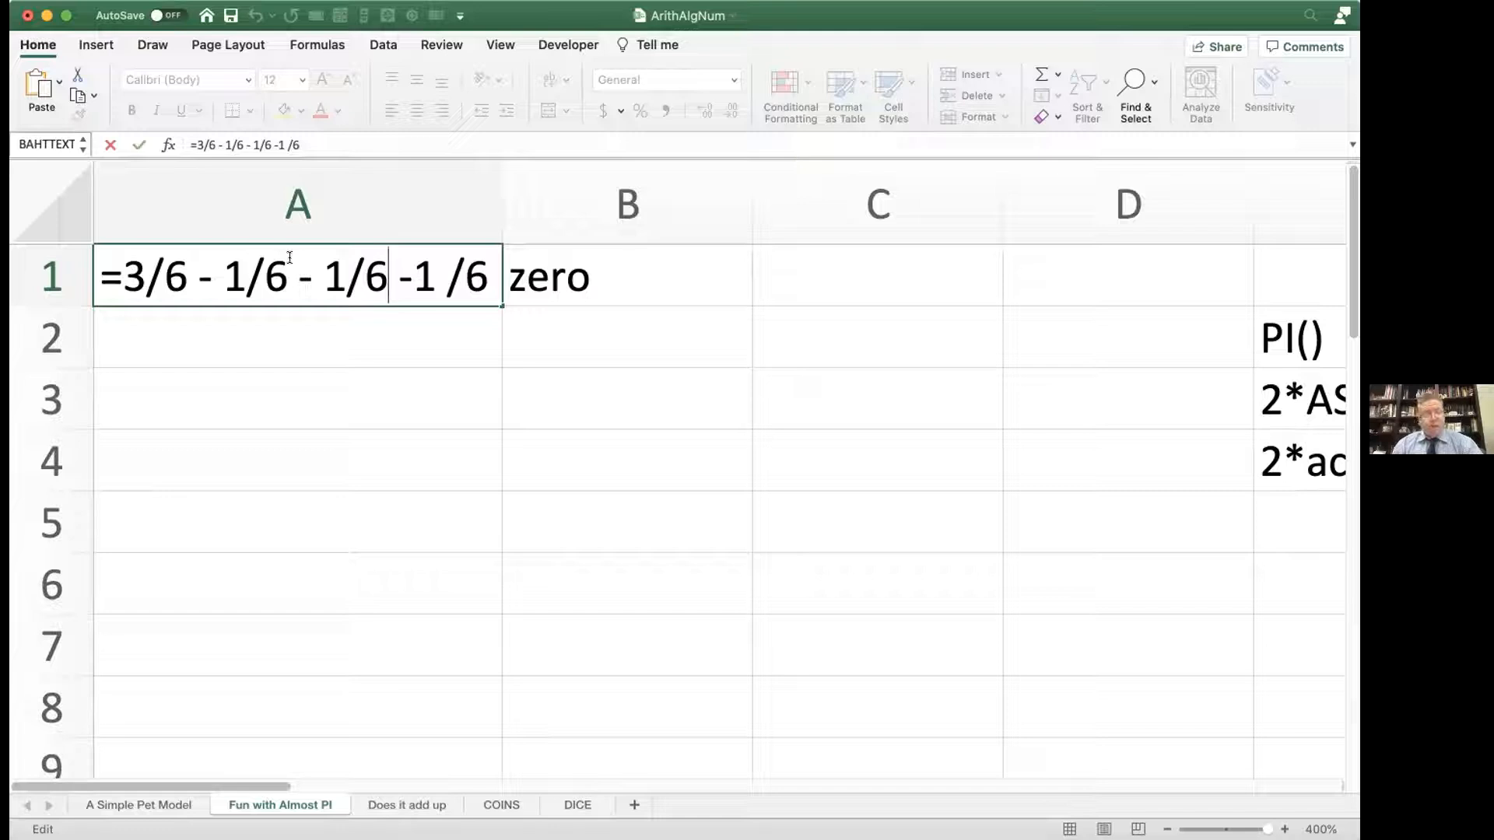
pyautogui.click(125, 268)
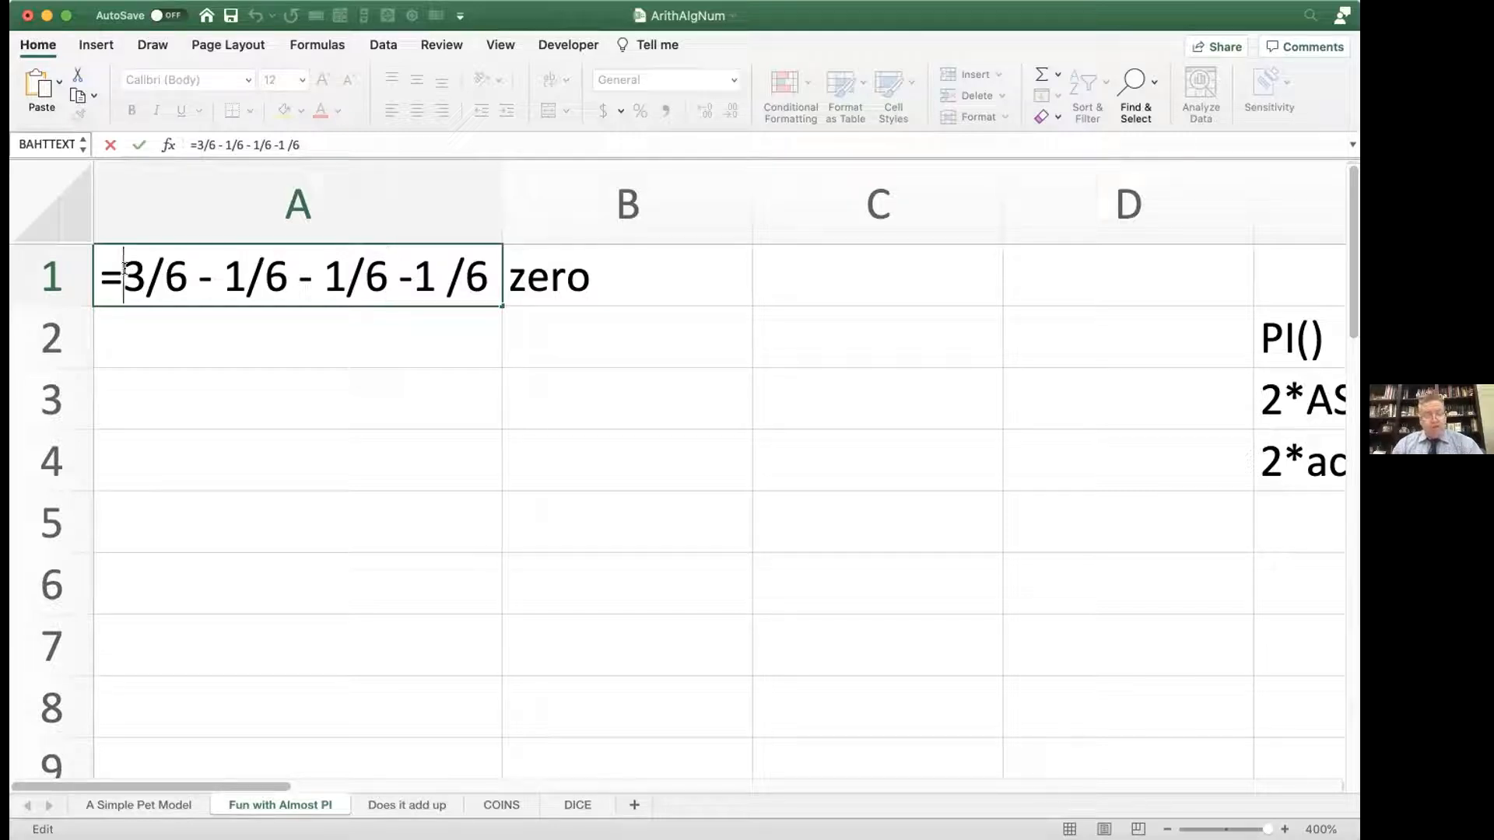
pyautogui.write('(')
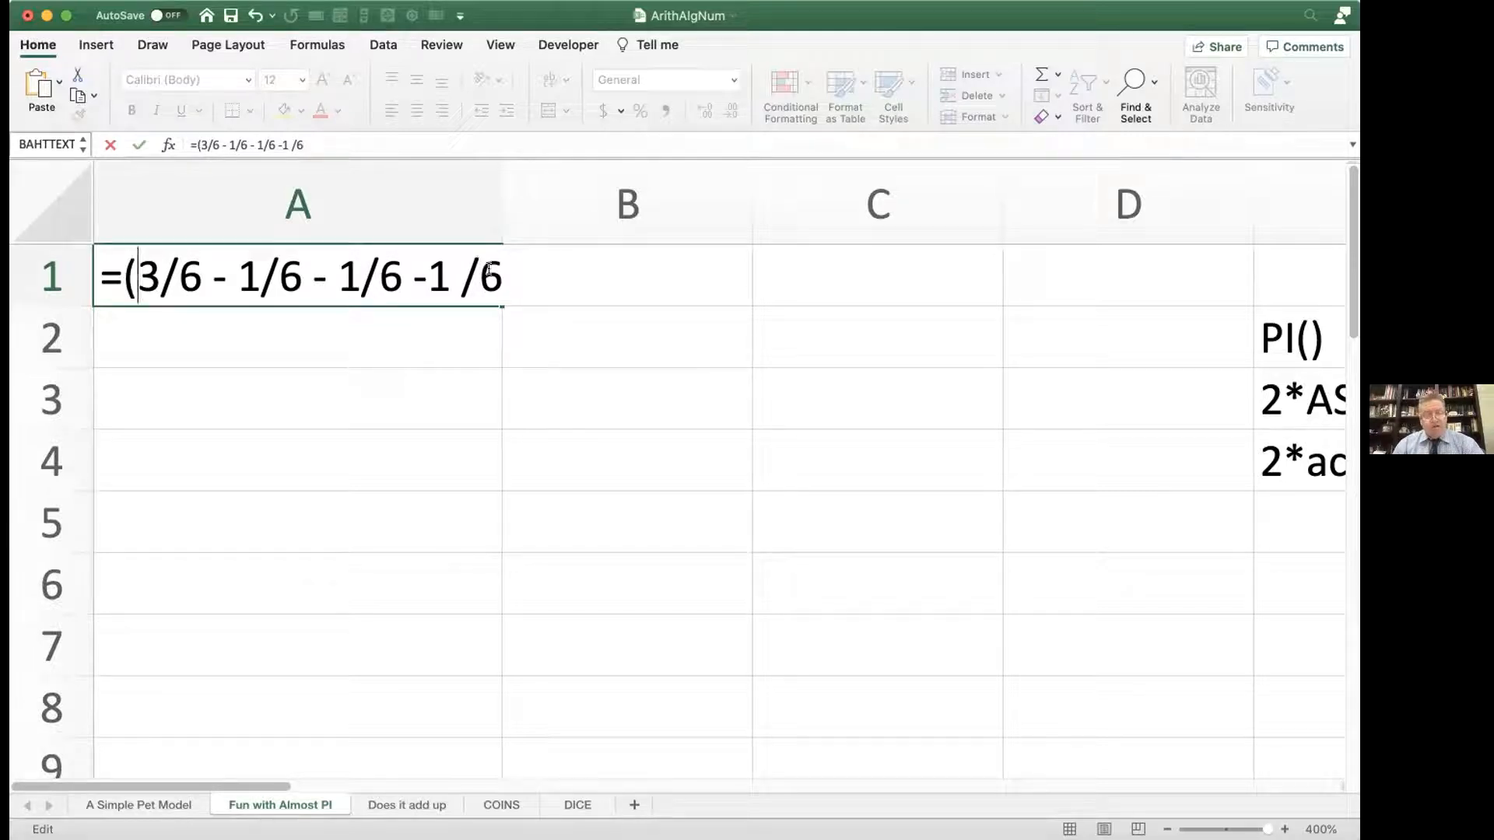
pyautogui.click(496, 274)
pyautogui.write(')')
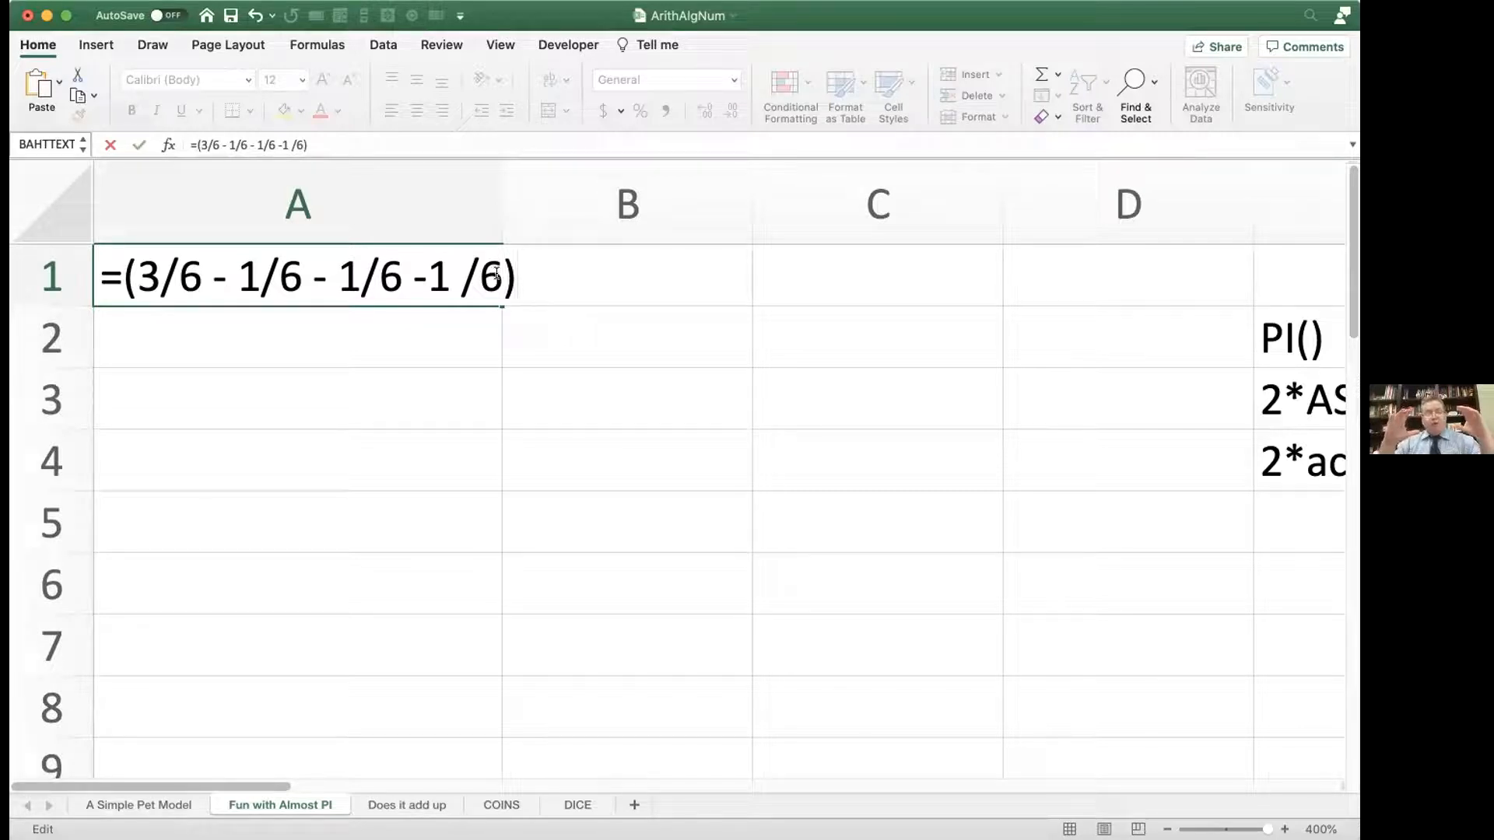
pyautogui.press('Return')
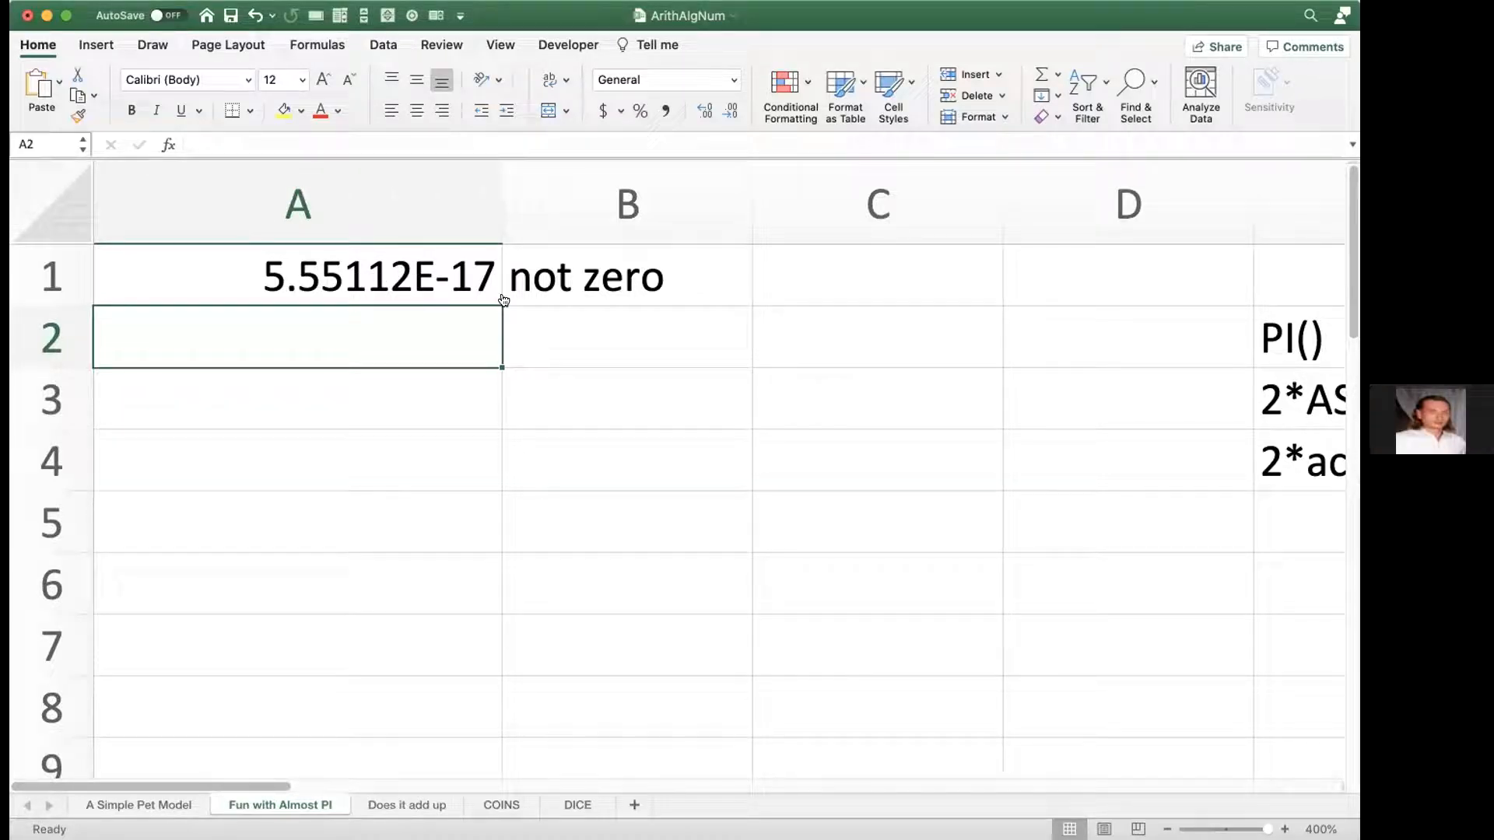
# Step: Switch back to the Google Sheets spreadsheet and recheck the formula in A1 against the B1 zero test
pyautogui.press('super+Tab')
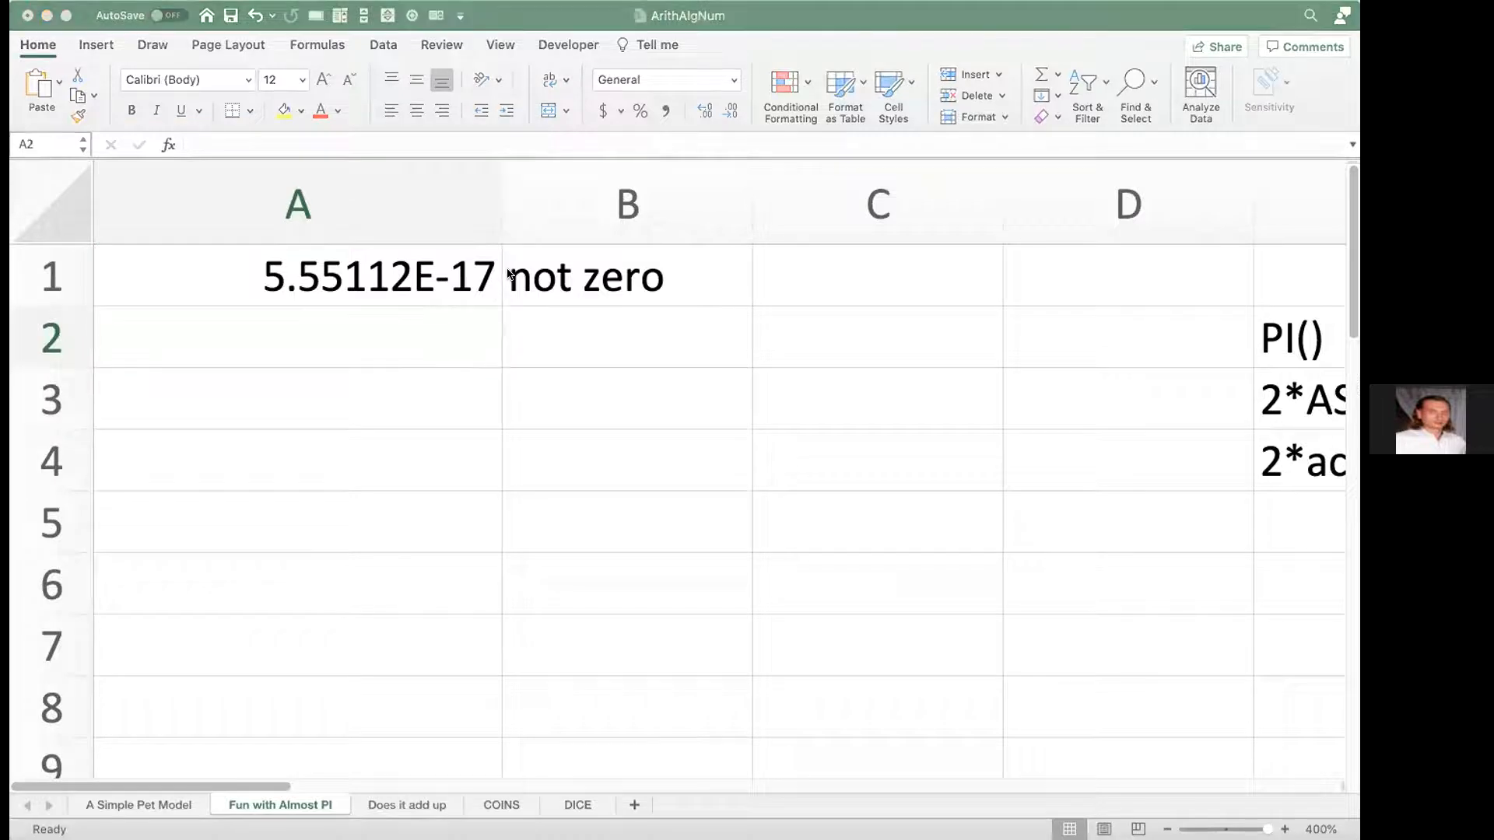
pyautogui.press('super+Tab')
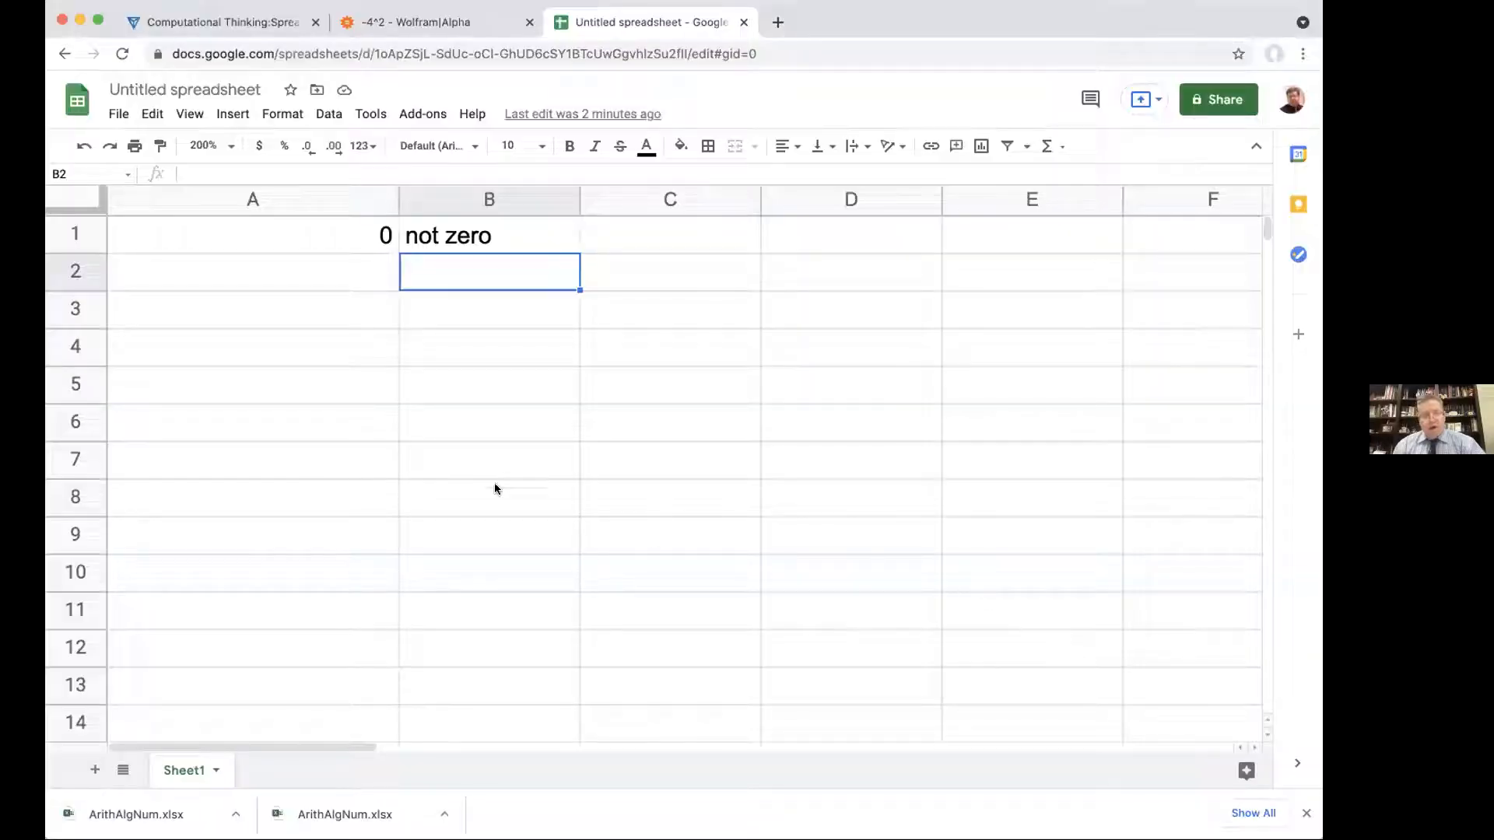
pyautogui.doubleClick(314, 231)
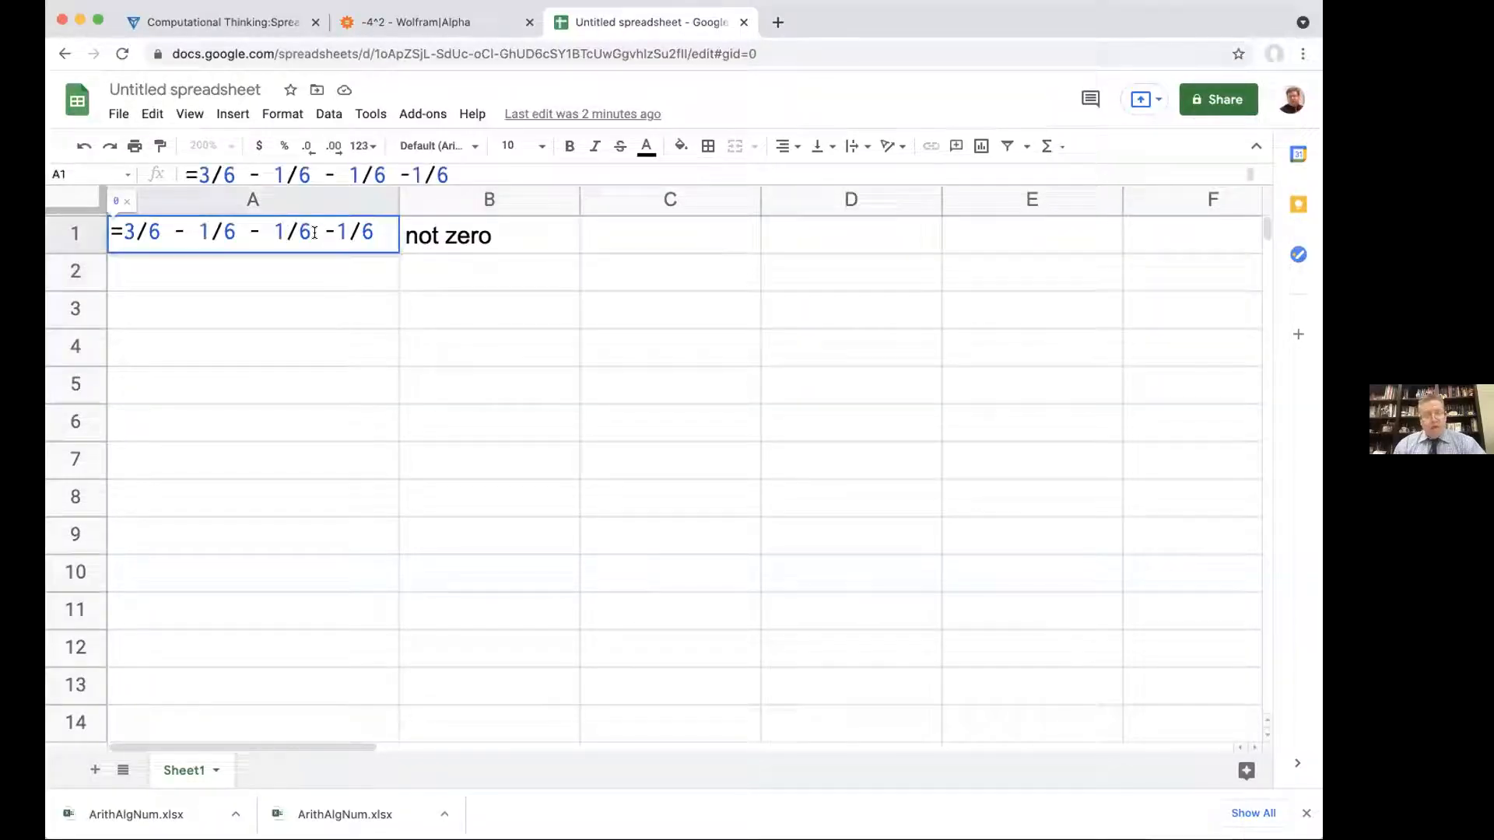
pyautogui.press('Return')
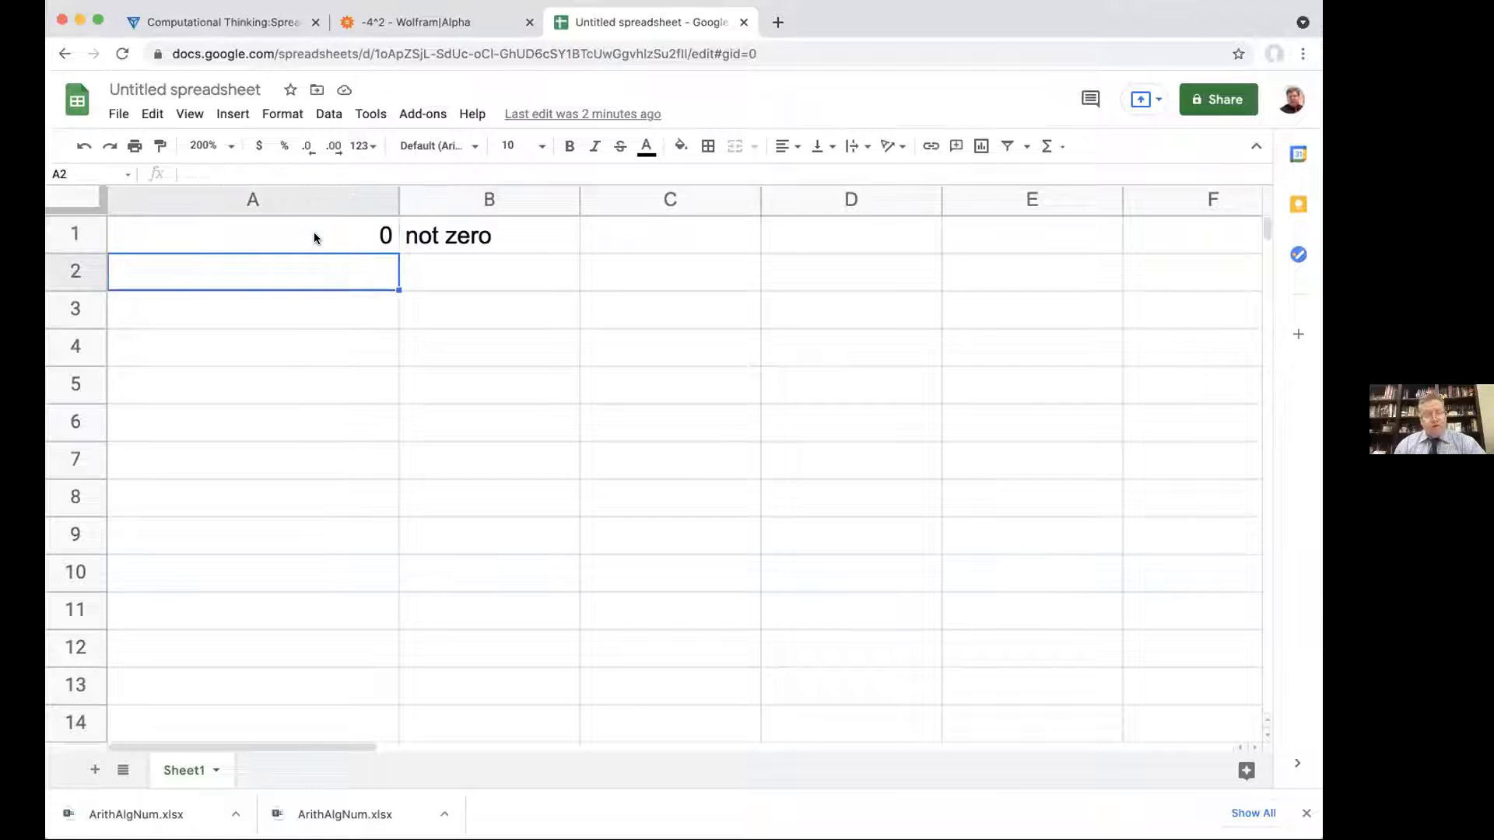
# Step: Format A1 in the Google Sheets spreadsheet with the long custom number format that shows about thirty decimal places
pyautogui.click(308, 238)
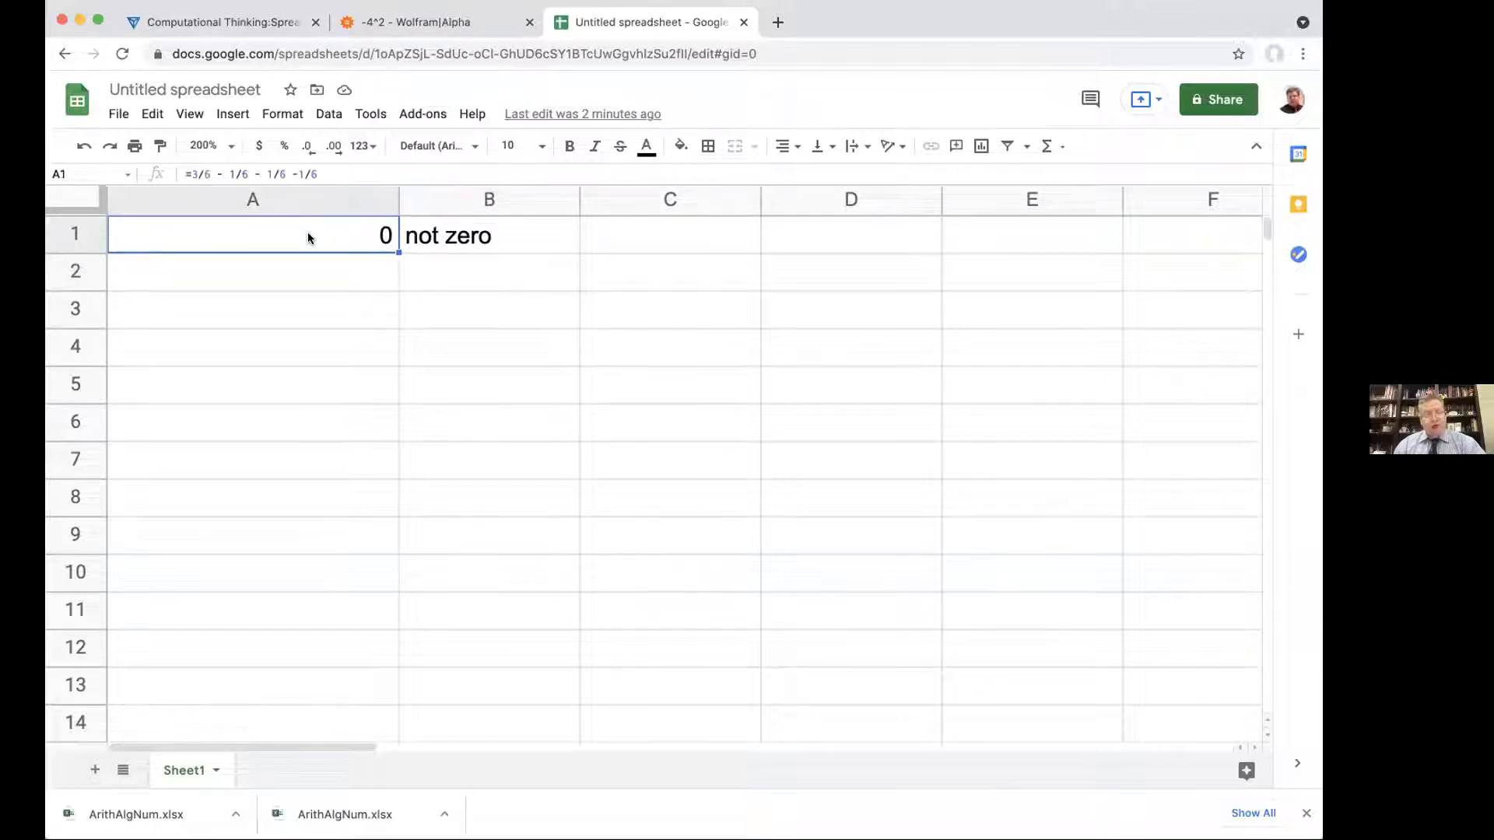
pyautogui.click(282, 114)
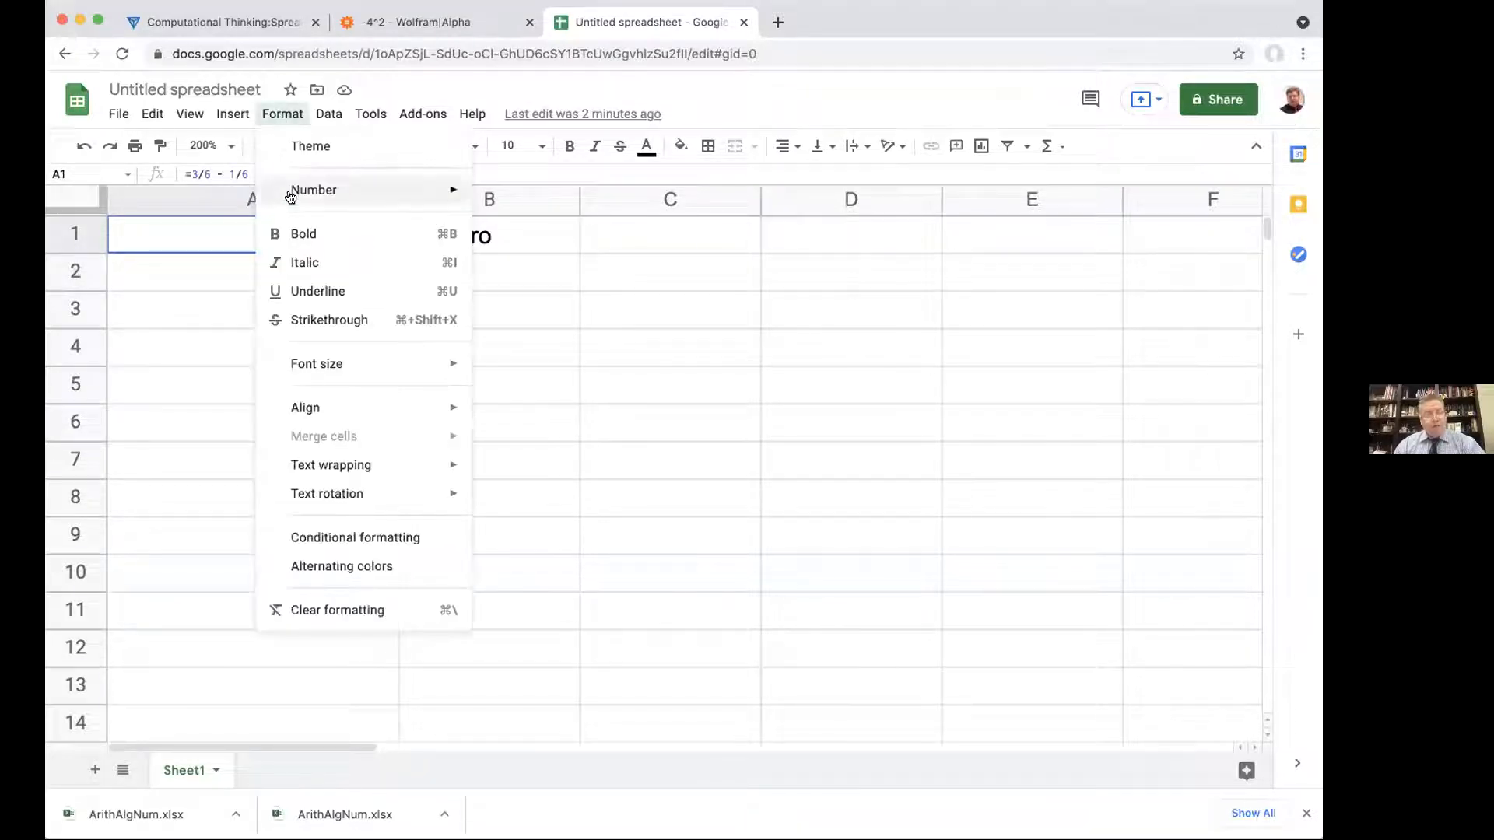
pyautogui.moveTo(290, 194)
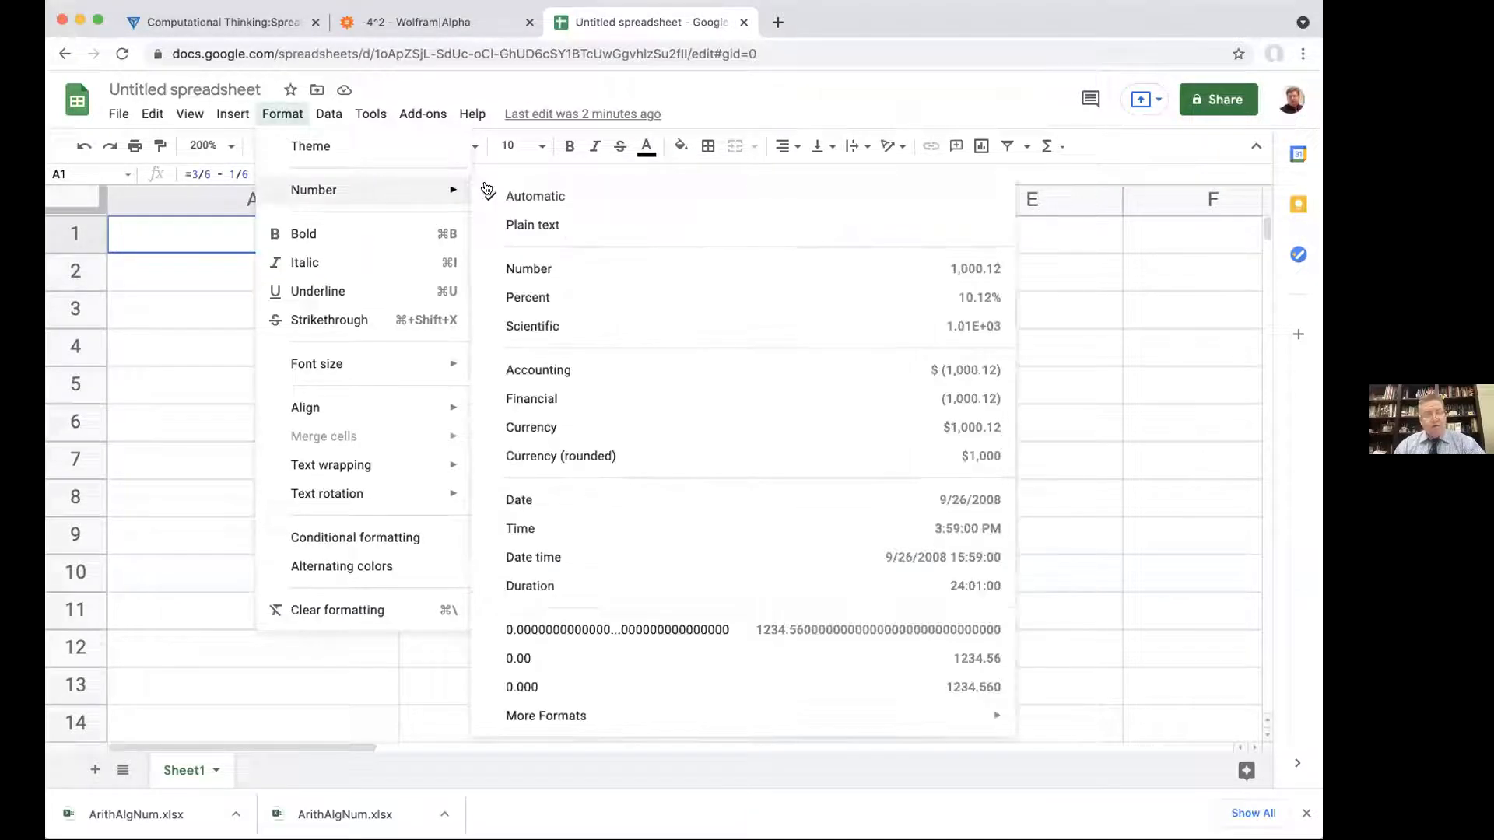
pyautogui.click(673, 627)
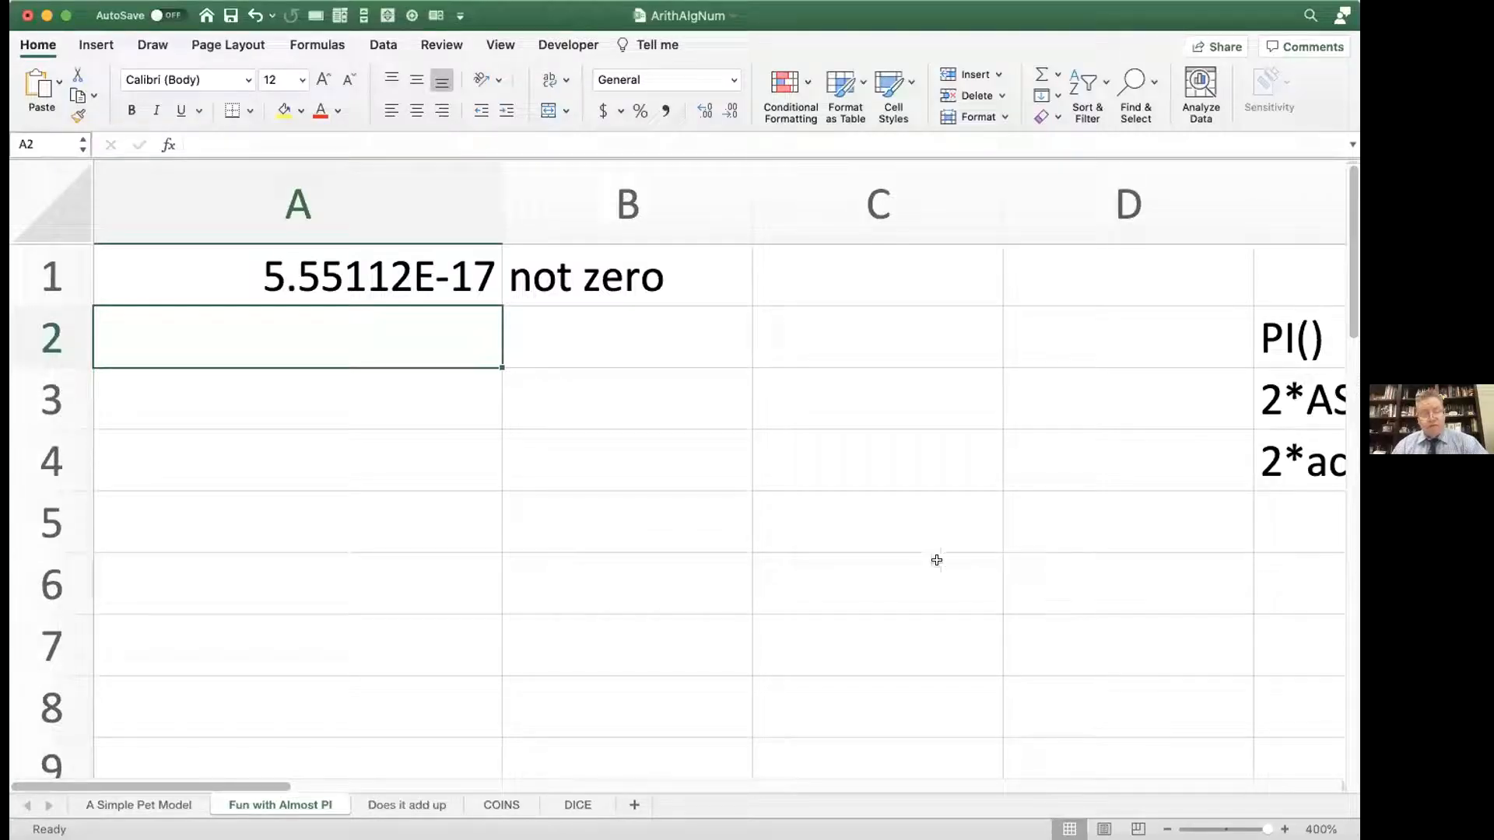
# Step: Switch to the Excel ArithAlgNum workbook and examine the 3/6 term in the A1 formula without changing it
pyautogui.doubleClick(424, 272)
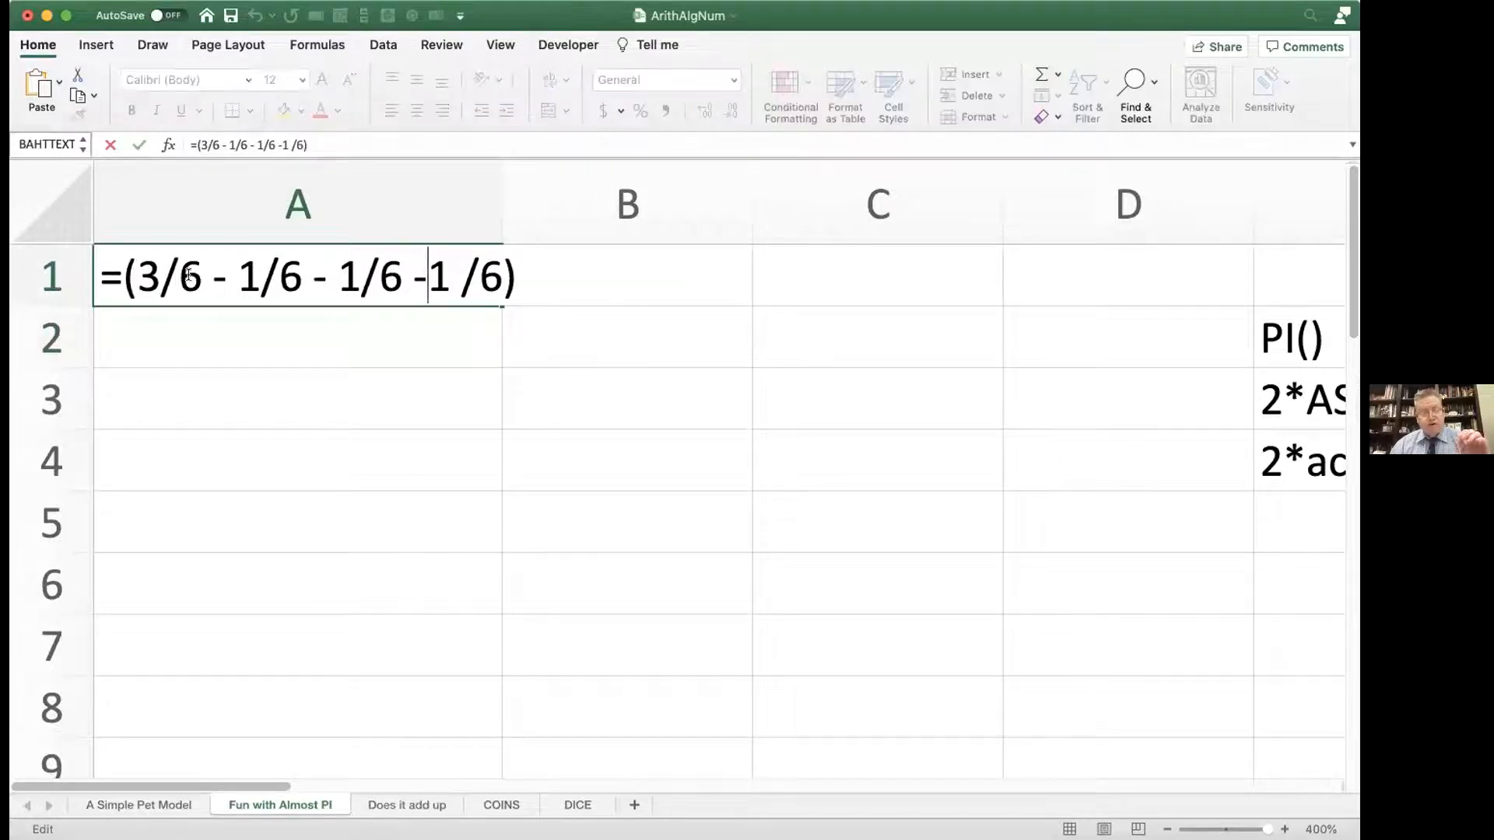
pyautogui.moveTo(137, 274); pyautogui.dragTo(192, 271)
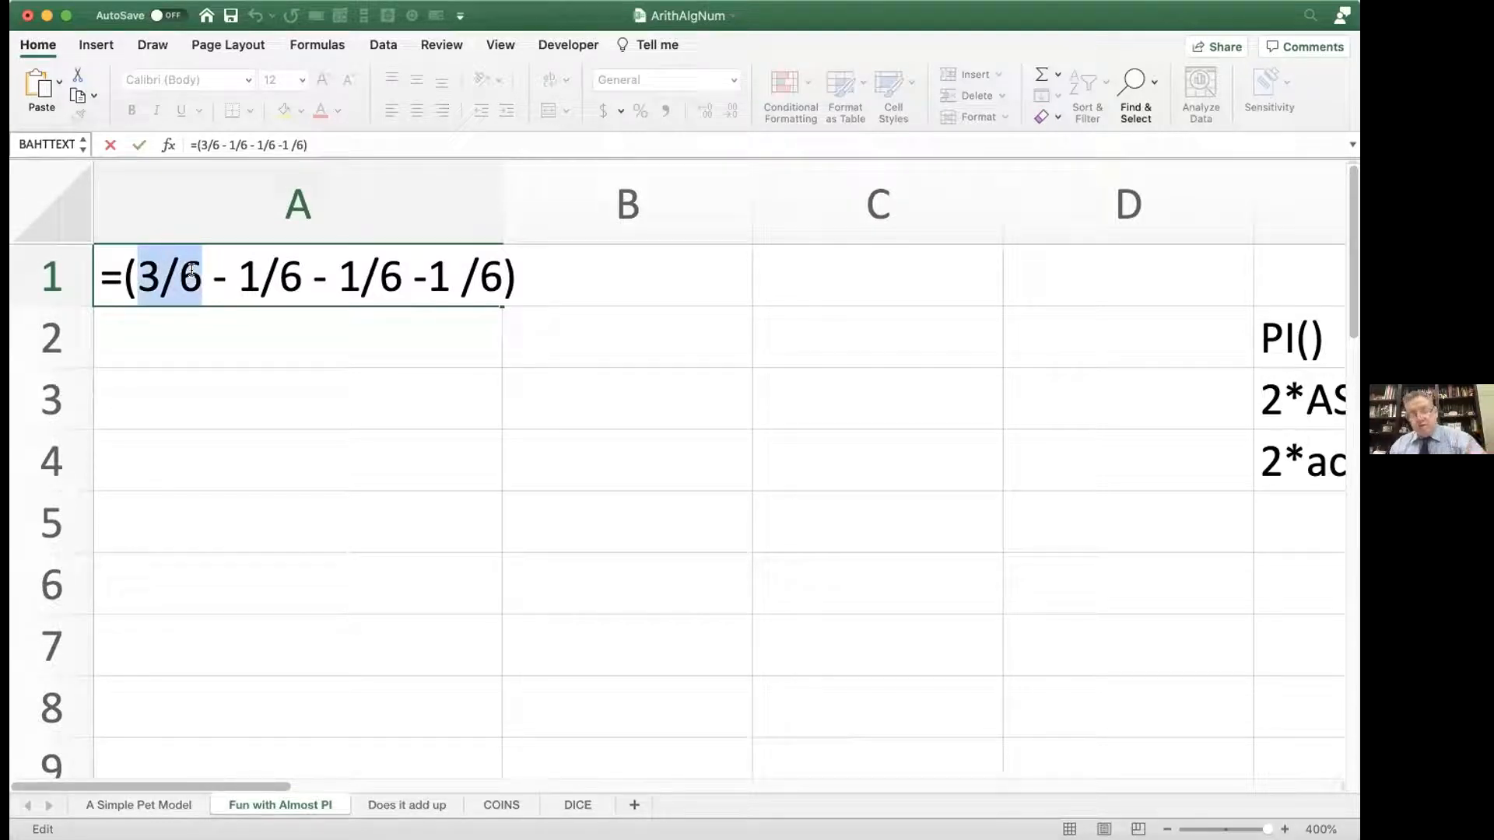
pyautogui.press('Return')
# Step: Enter =1/6 in C1 and widen column C to show more digits
pyautogui.click(786, 280)
pyautogui.write('=1/6')
pyautogui.press('Return')
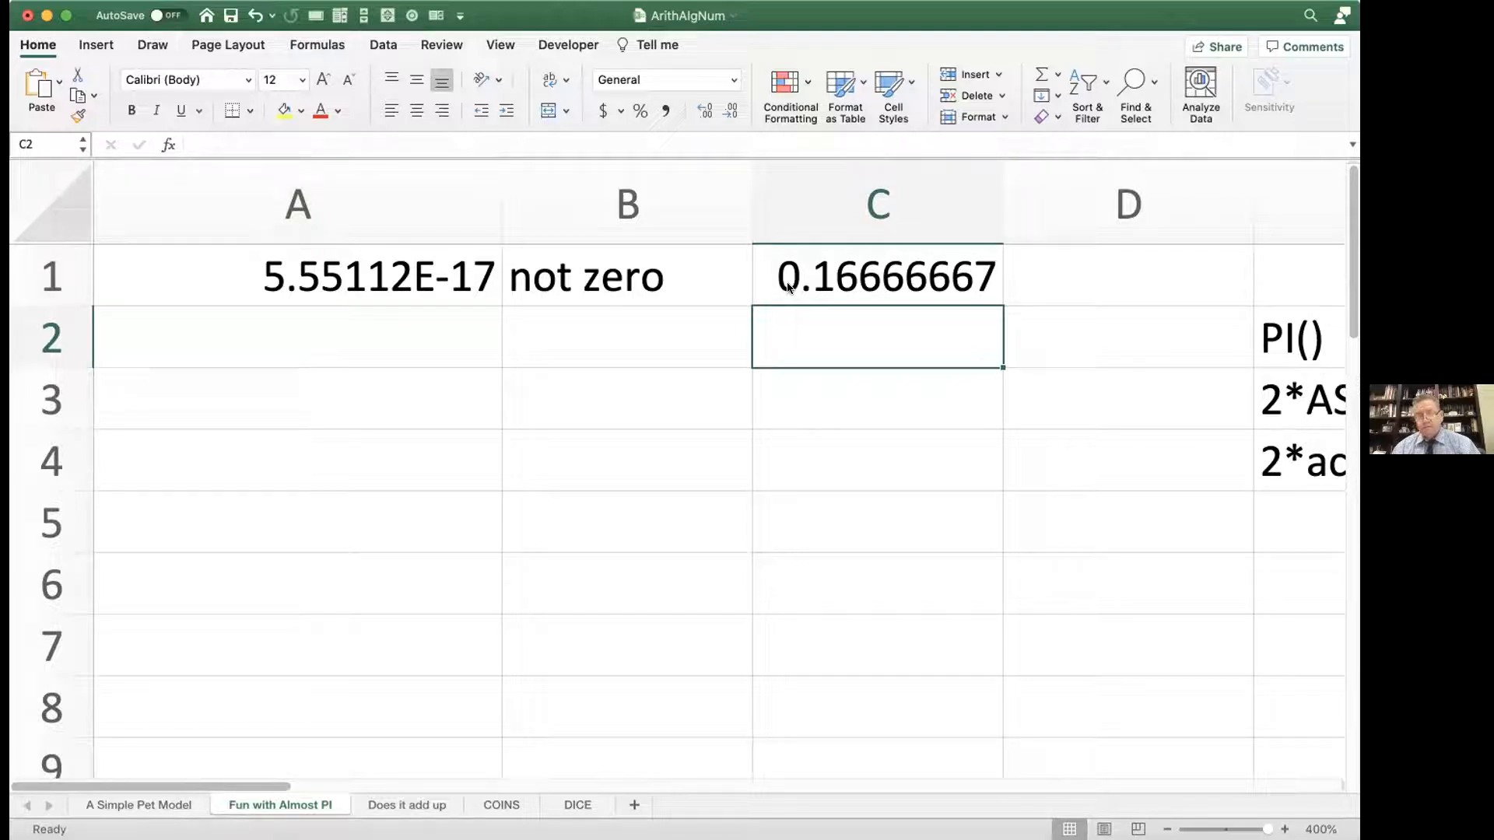
pyautogui.moveTo(1003, 186); pyautogui.dragTo(1103, 187)
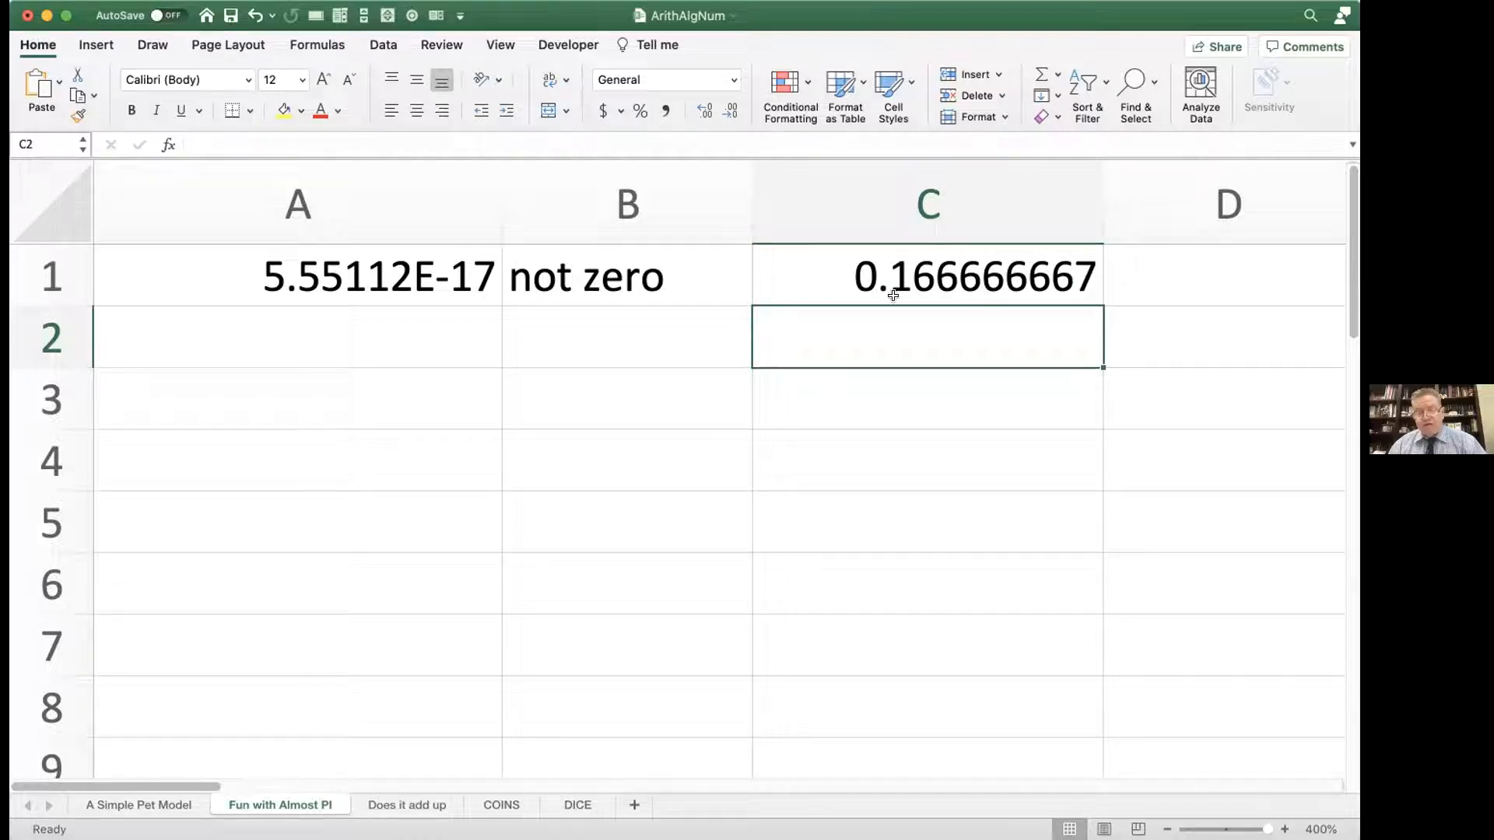
# Step: Compare the =1/6 formula in C1 with the terms of the A1 formula, leaving both cells unchanged
pyautogui.doubleClick(944, 278)
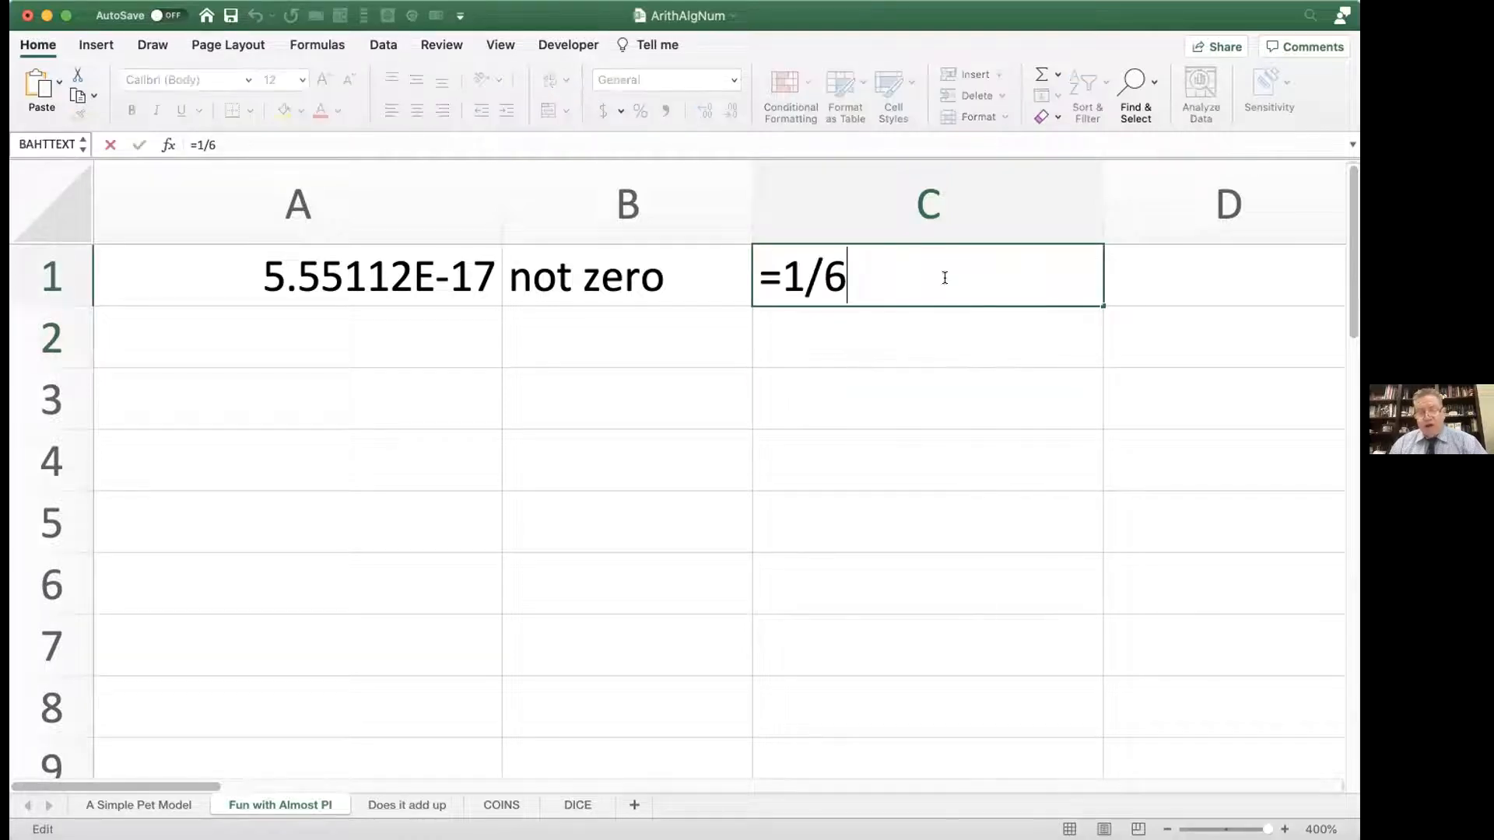
pyautogui.press('Return')
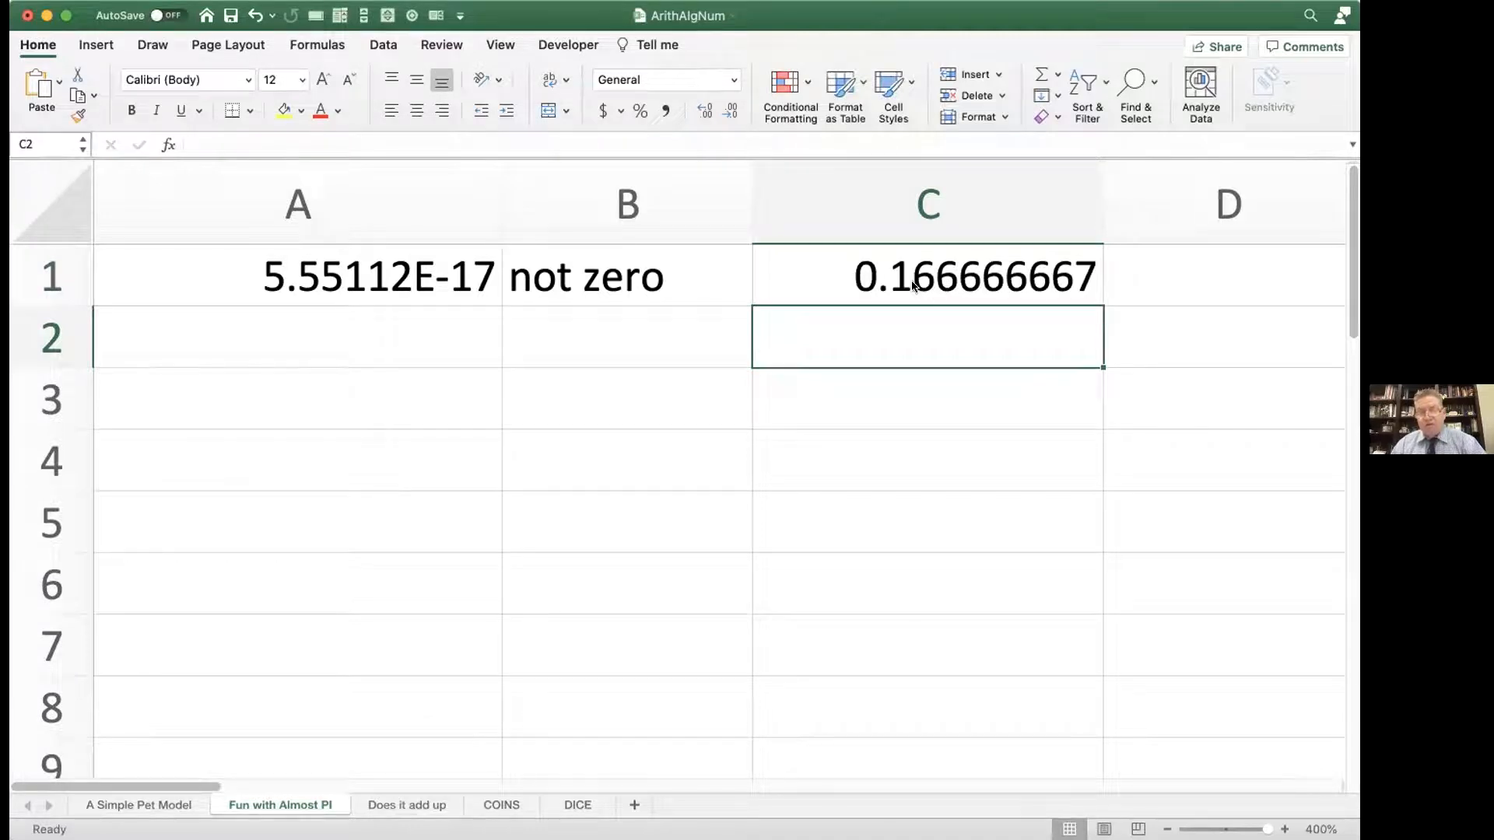
pyautogui.click(412, 274)
pyautogui.doubleClick(412, 274)
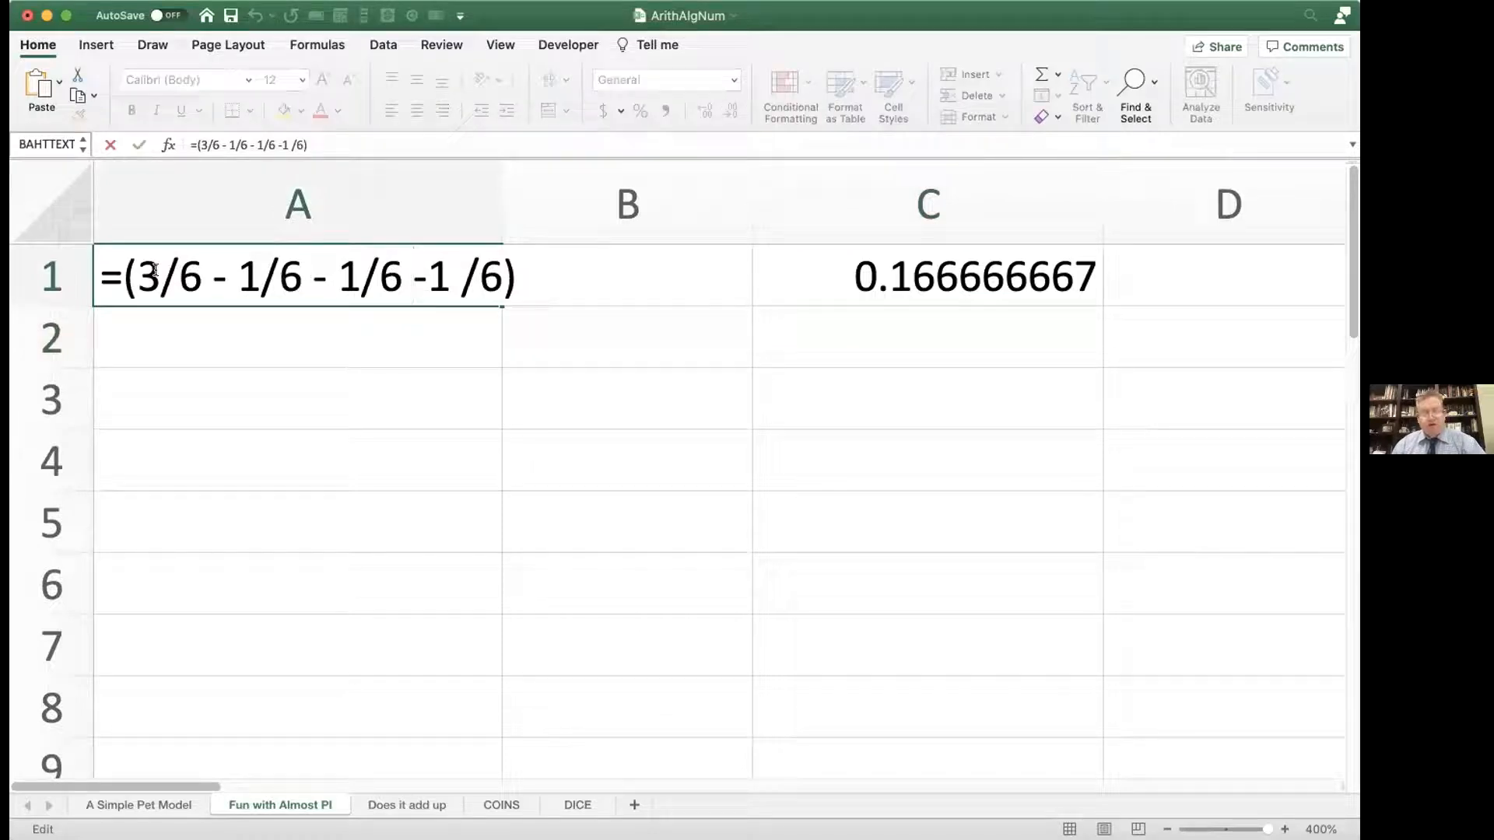
pyautogui.moveTo(138, 273); pyautogui.dragTo(495, 269)
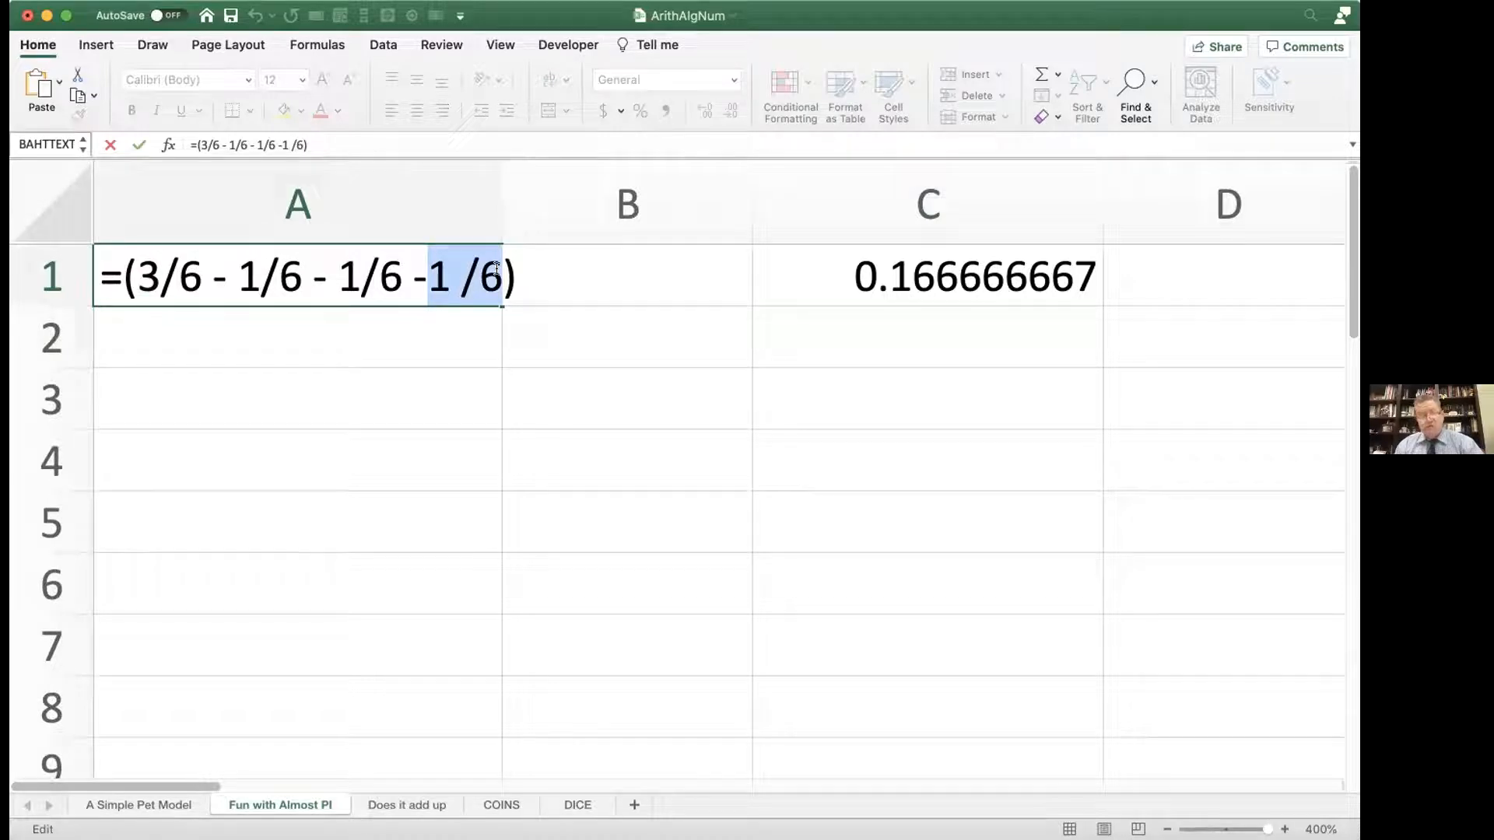
pyautogui.press('Return')
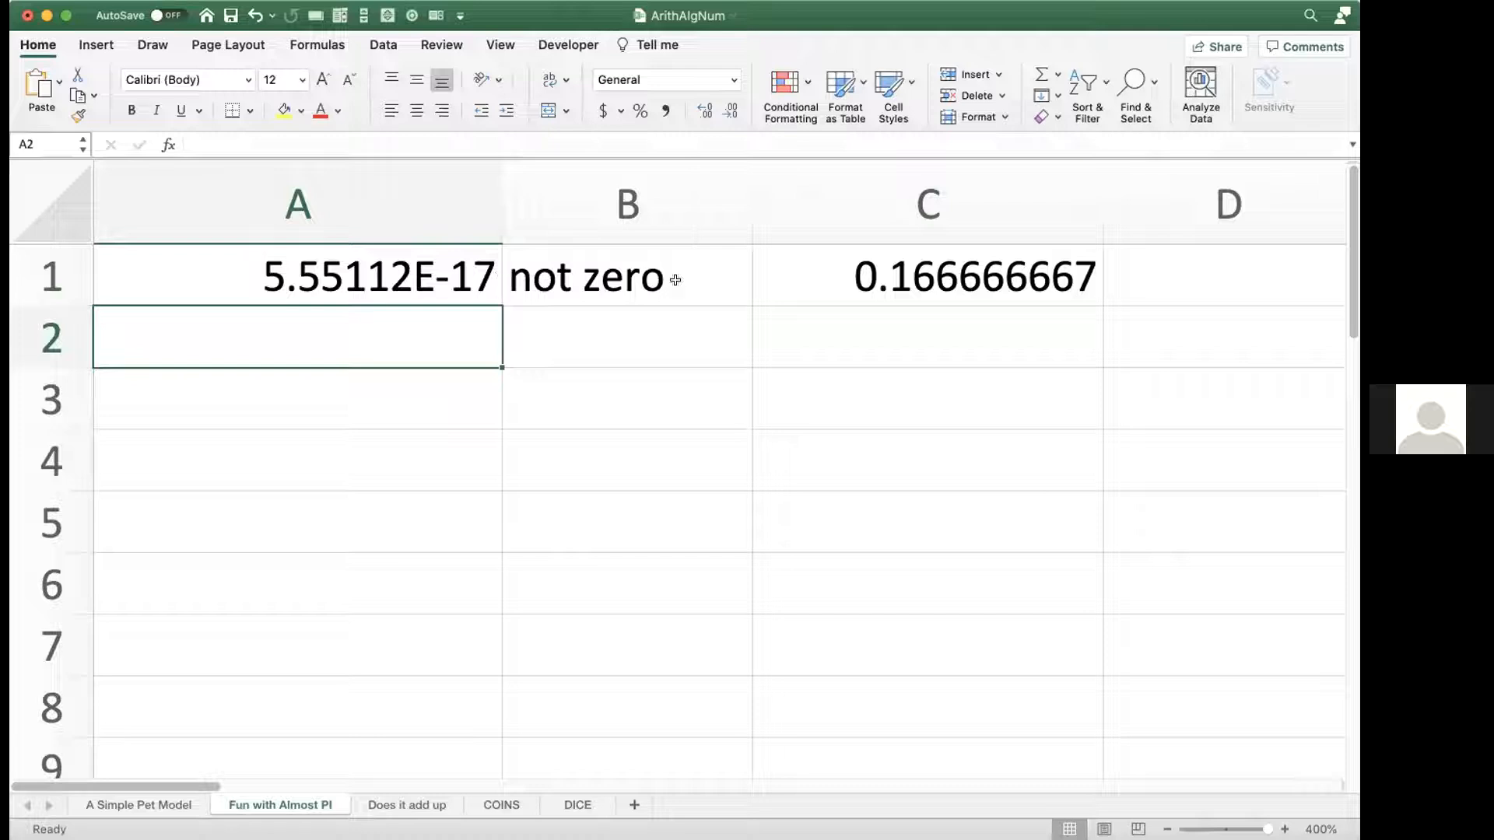
pyautogui.doubleClick(903, 284)
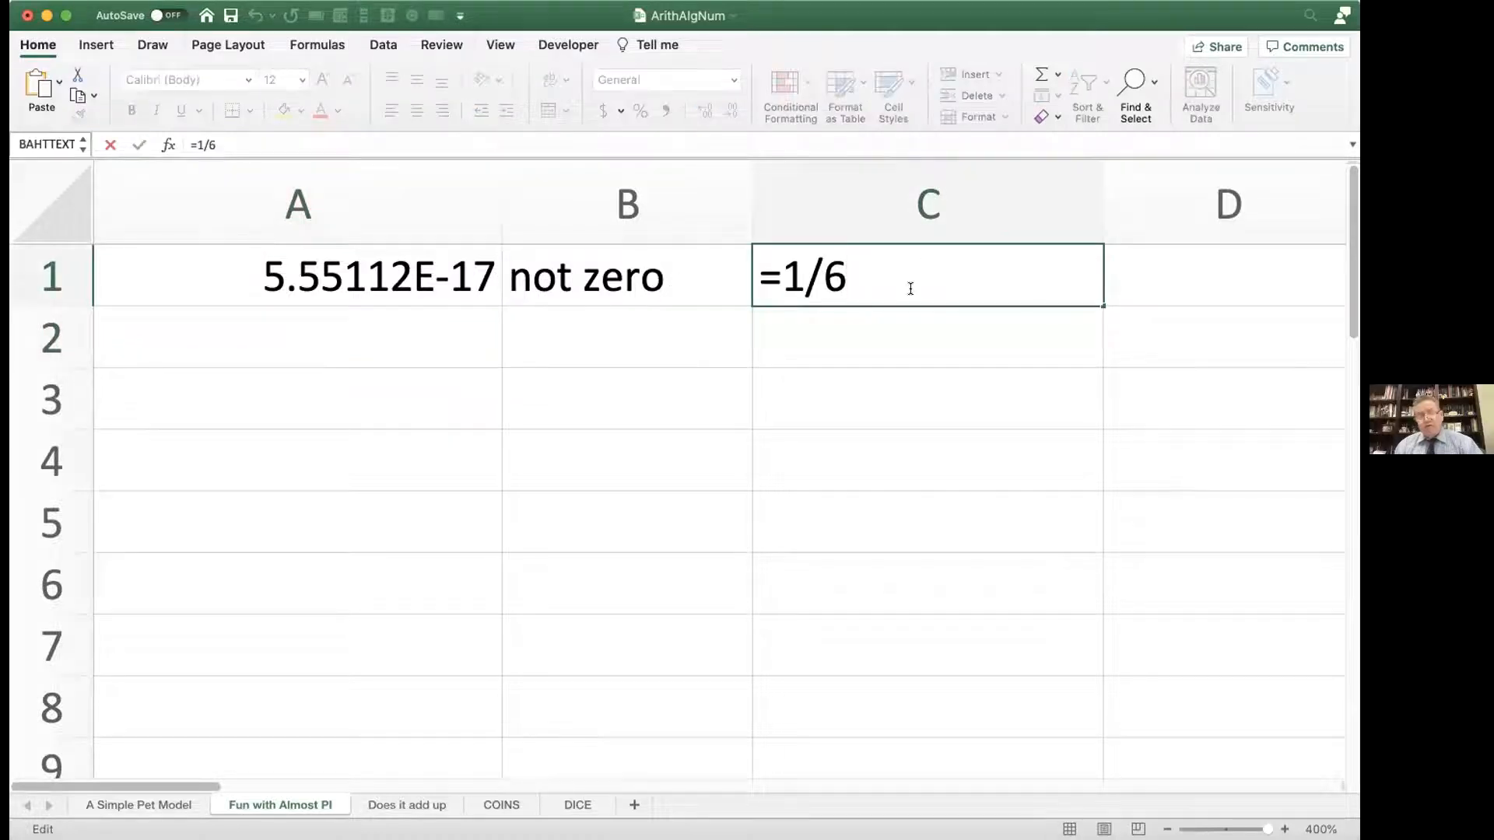
pyautogui.press('Return')
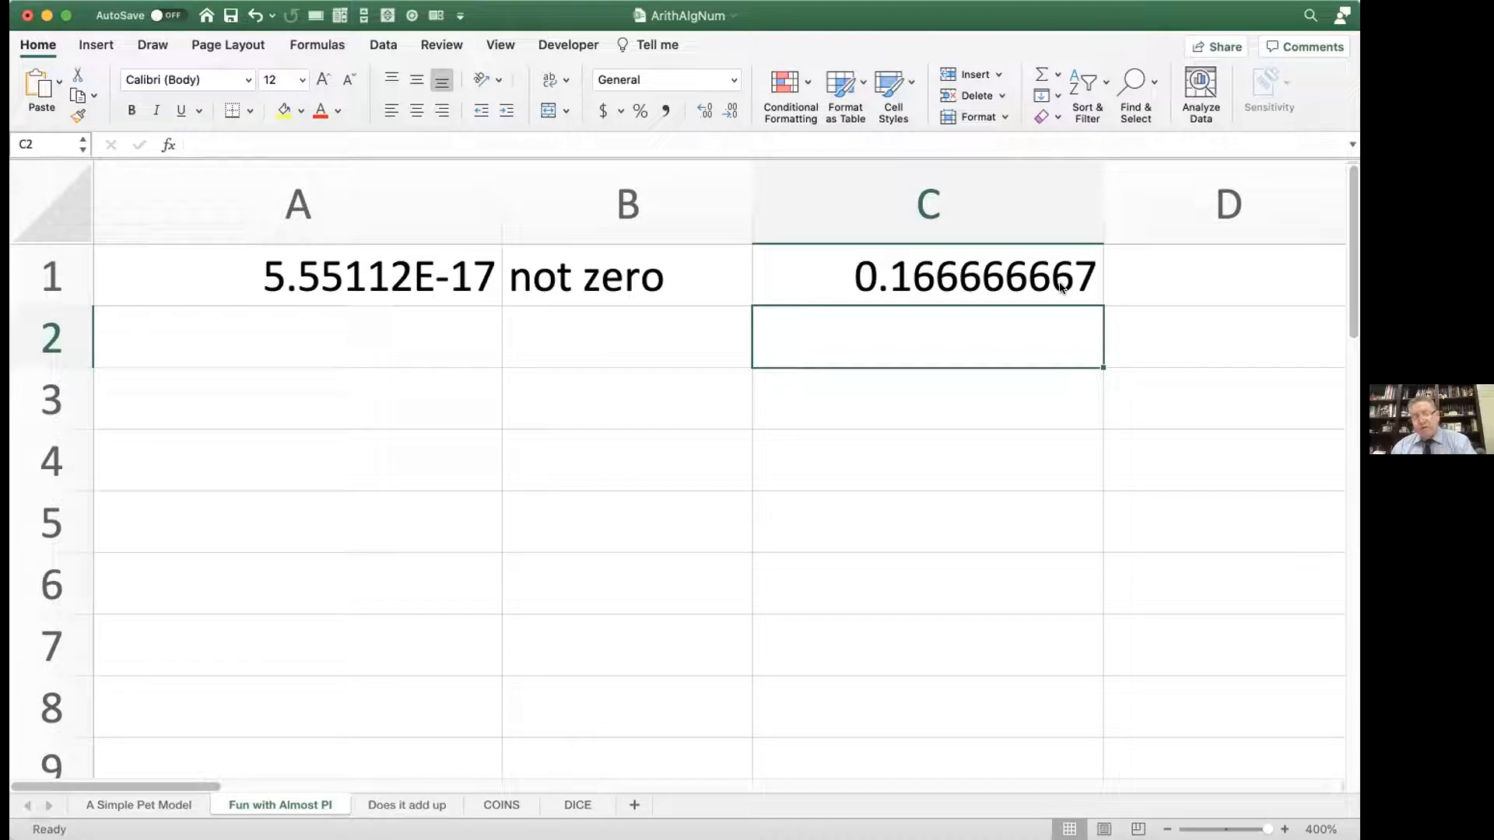
pyautogui.doubleClick(1060, 288)
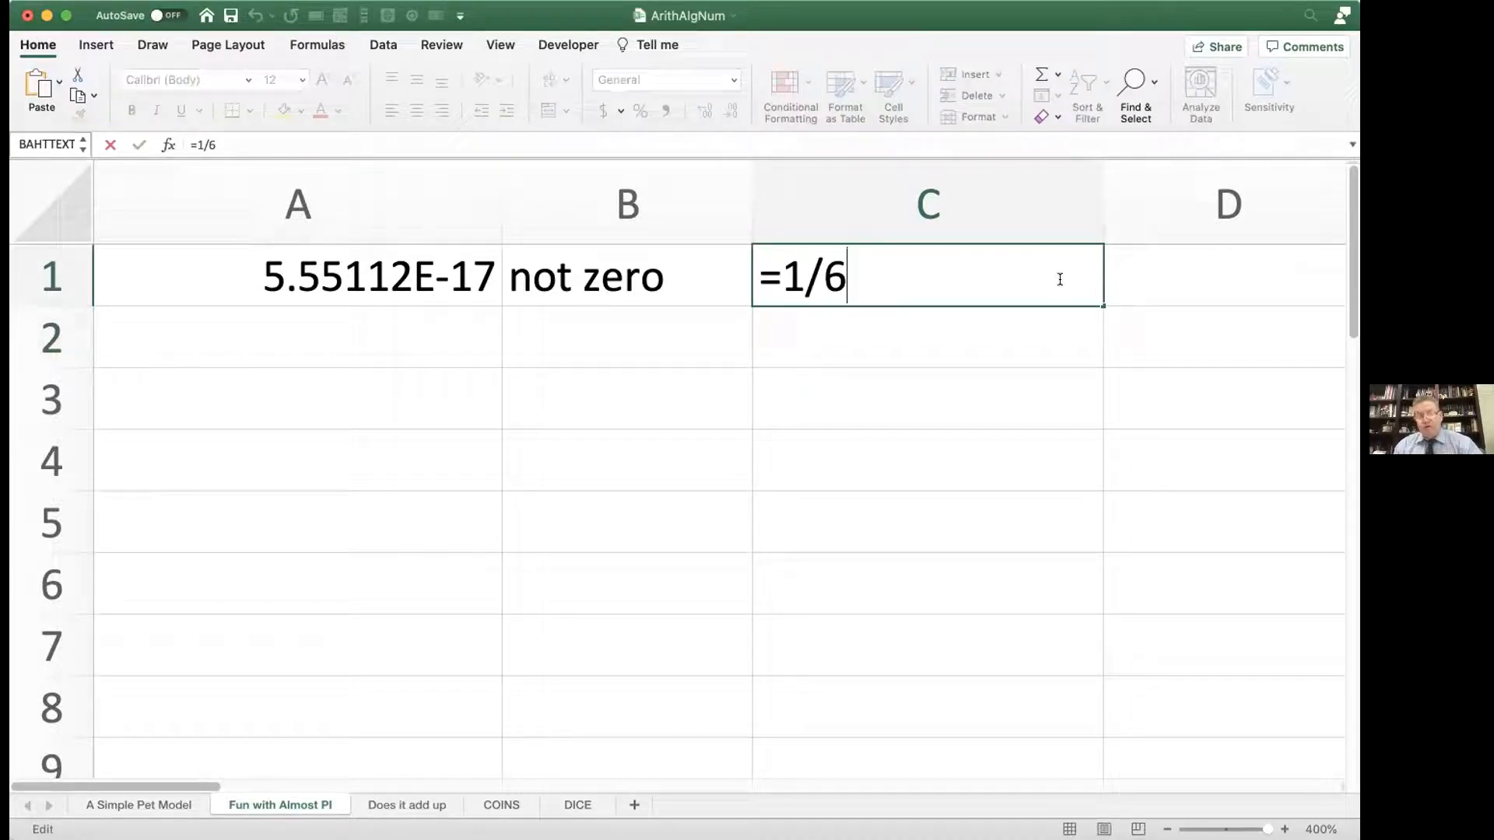
pyautogui.press('Return')
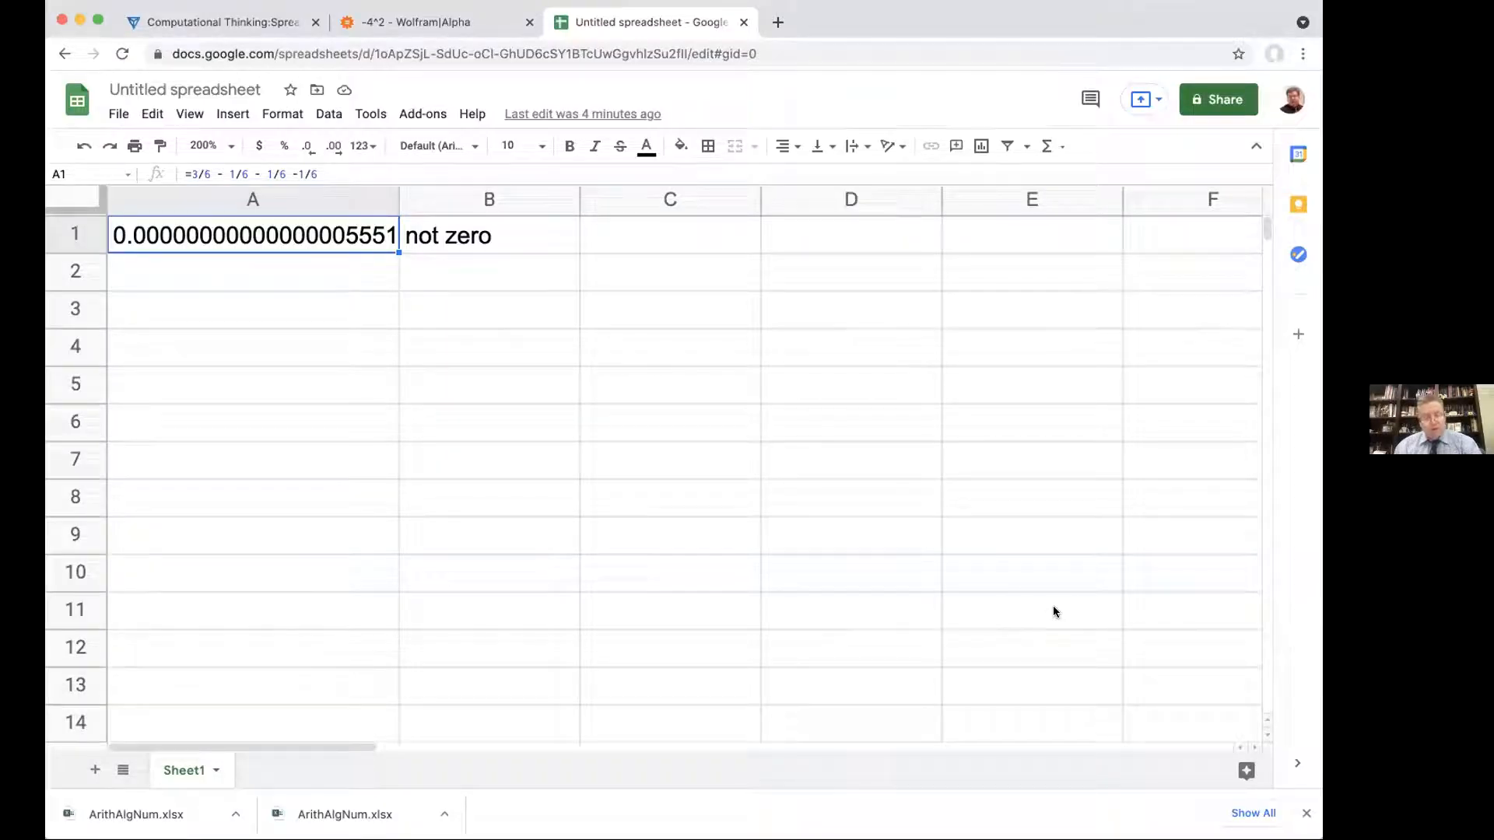
# Step: Switch to the web browser and open the Wolfram|Alpha site in a new tab
pyautogui.click(1054, 607)
pyautogui.press('super+t')
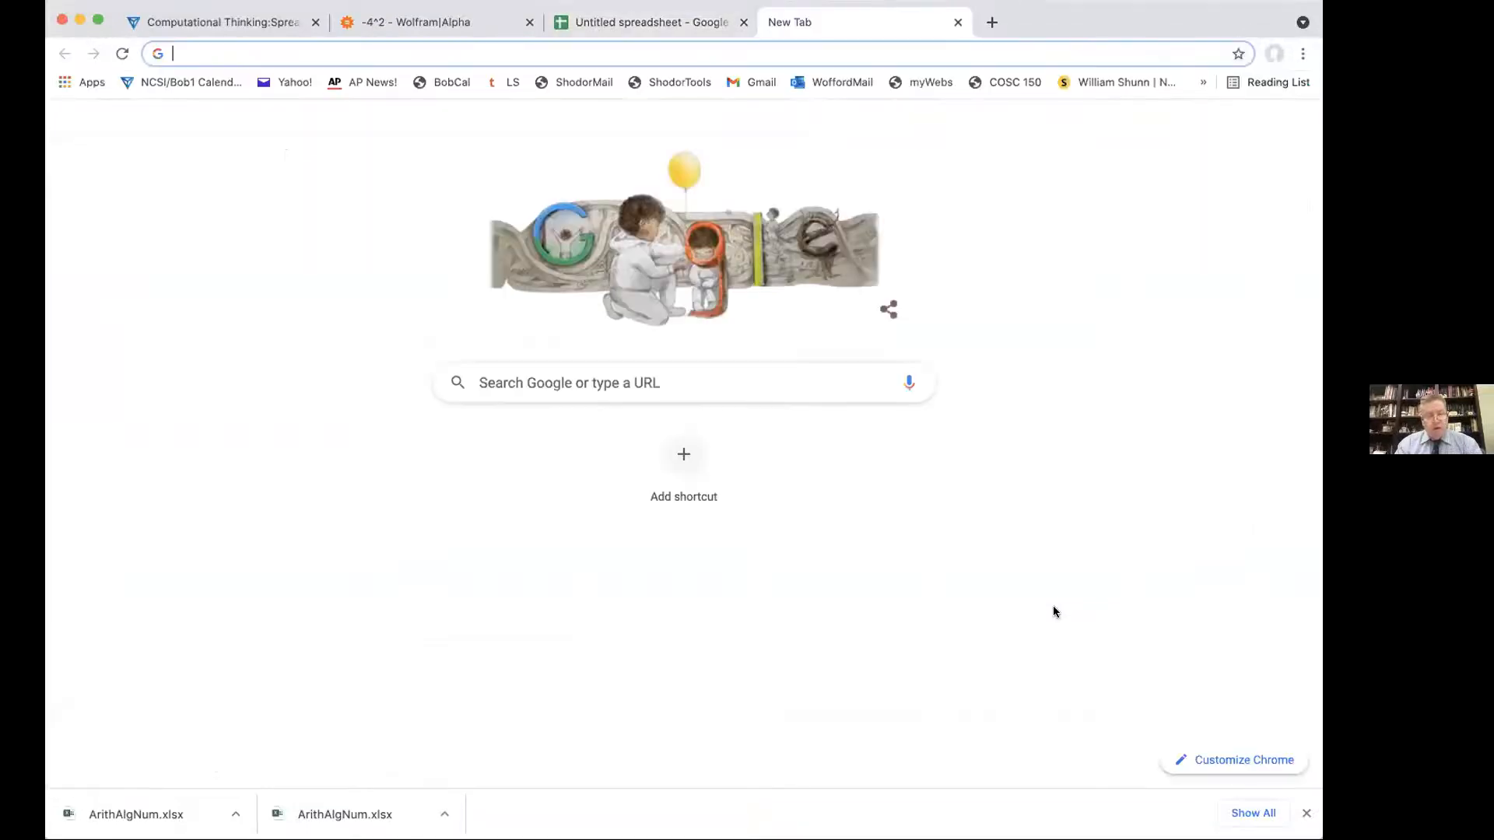
pyautogui.write('wo')
pyautogui.press('Return')
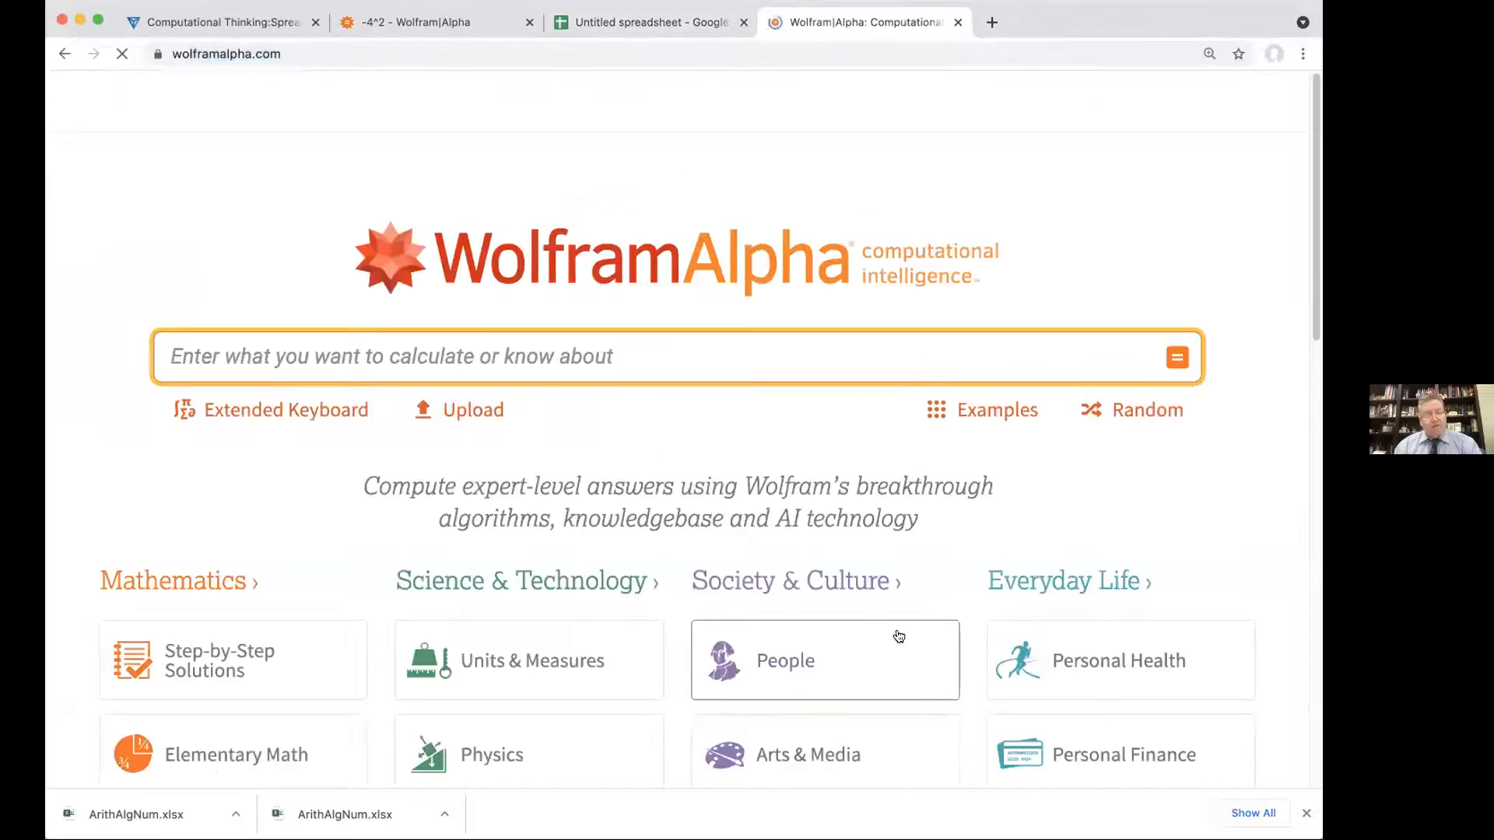
# Step: Enter the calculation 3/6 - 1/6 - 1/6 -1/6 in Wolfram|Alpha, adding a decimal point after the final 6
pyautogui.write('36')
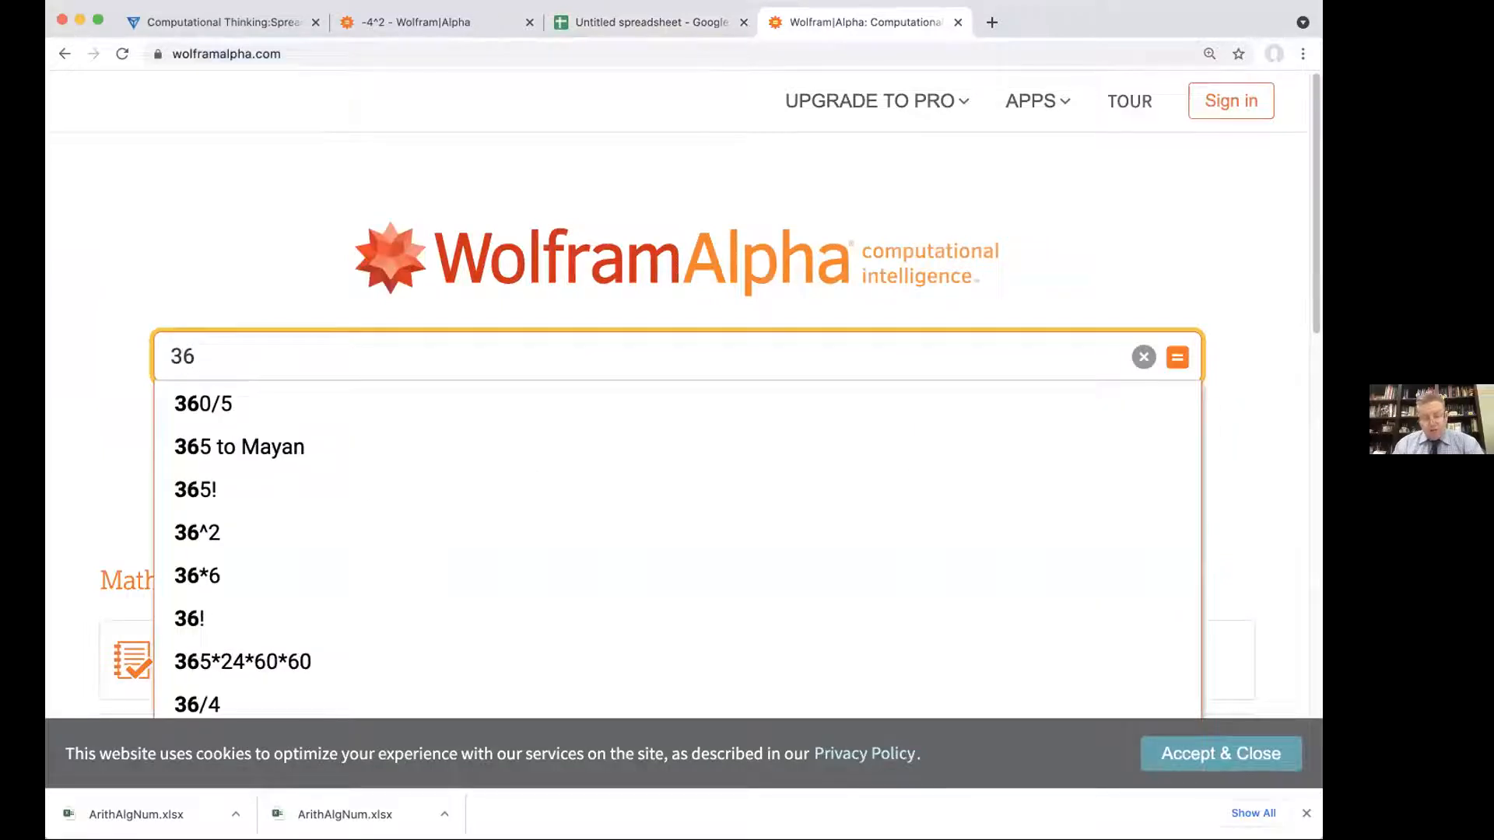
pyautogui.press('BackSpace')
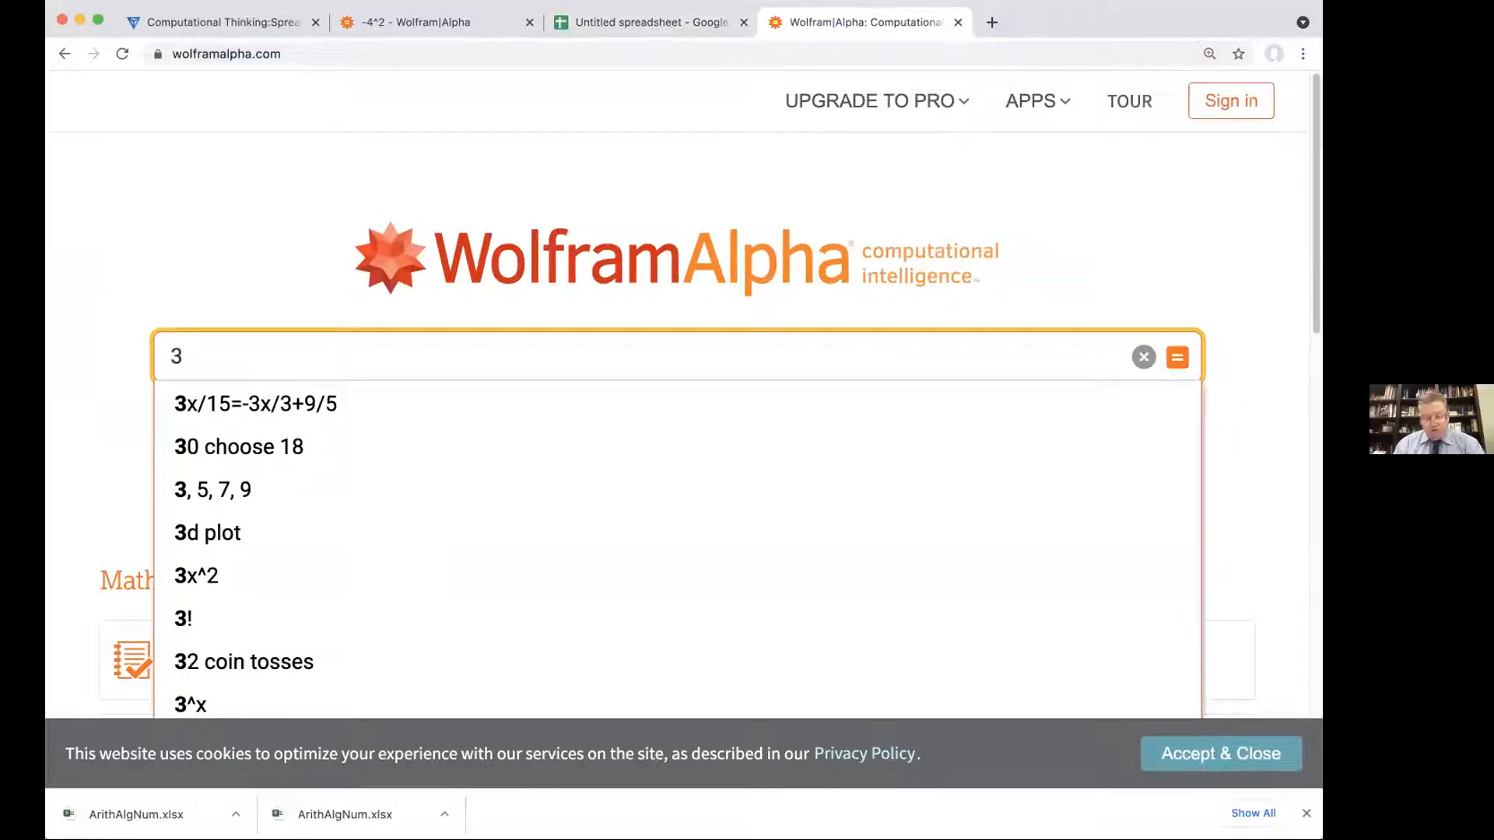
pyautogui.write('/6 - 1/6 - 1/')
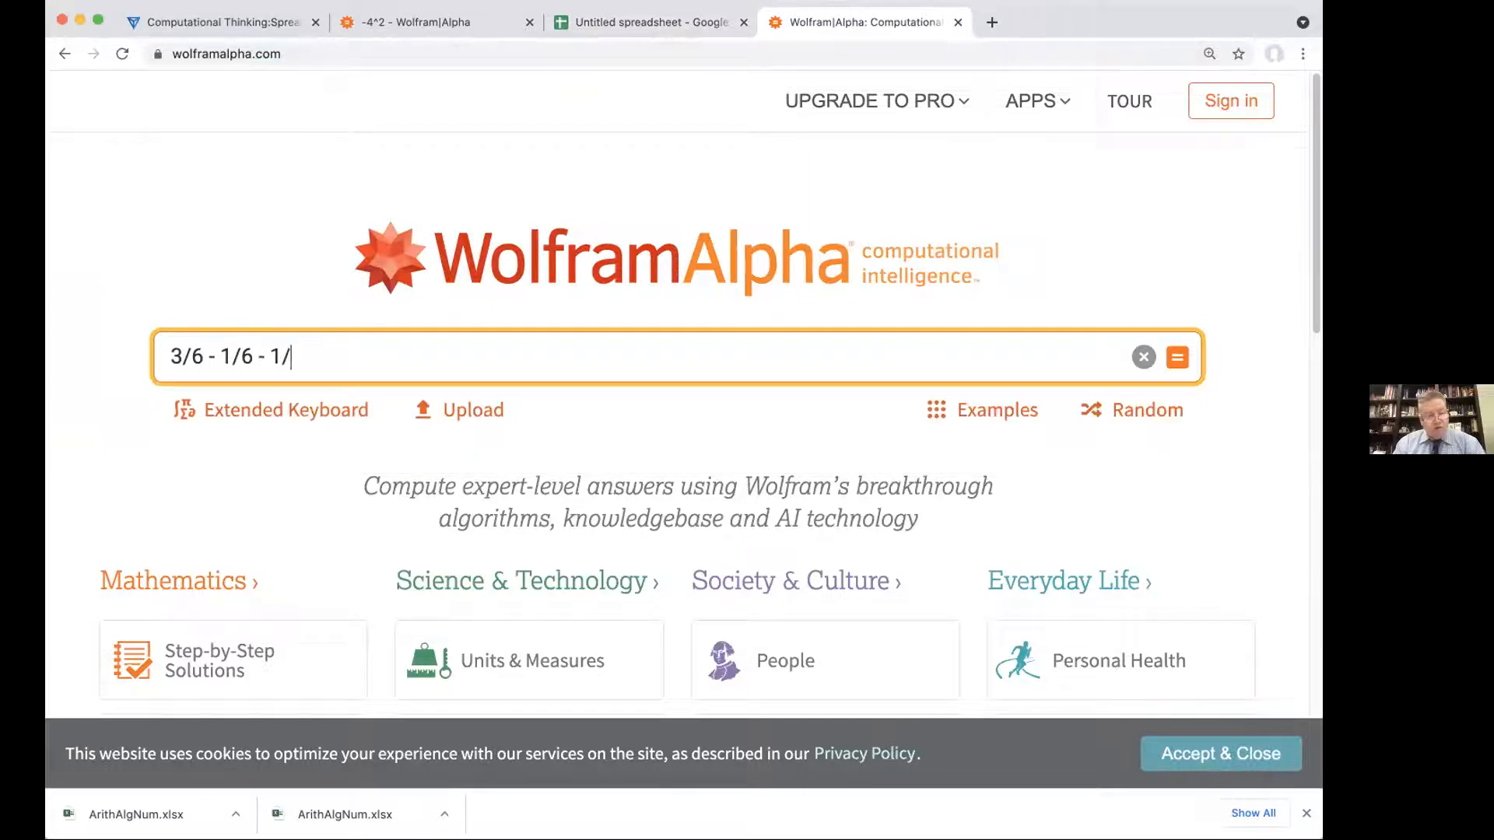
pyautogui.write('6 -1/6')
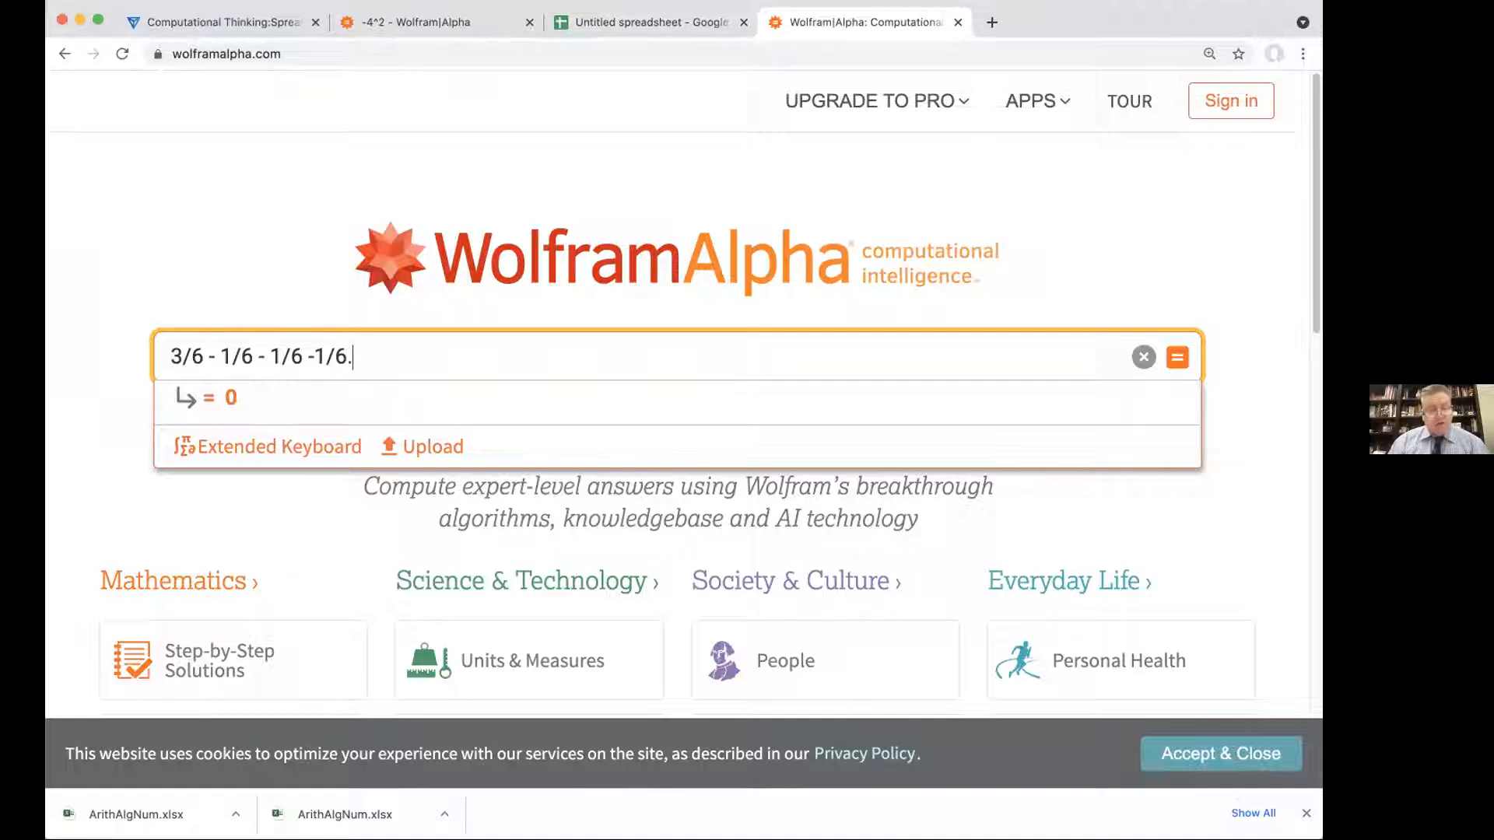
pyautogui.write('.')
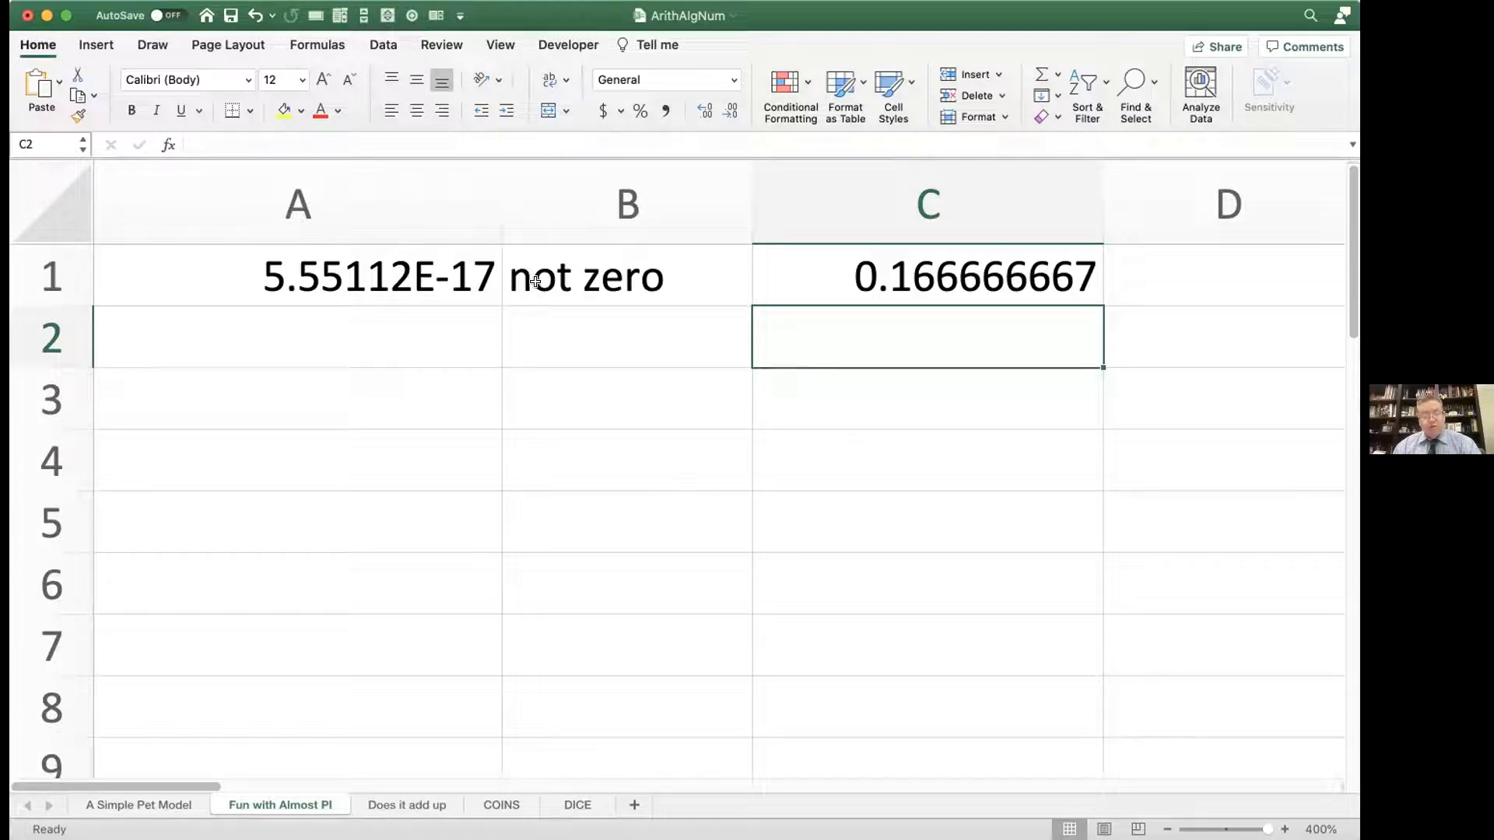
# Step: Back in the Excel workbook, combine the two middle terms of the A1 formula so it reads =(3/6 - 2/6 -1 /6)
pyautogui.doubleClick(428, 279)
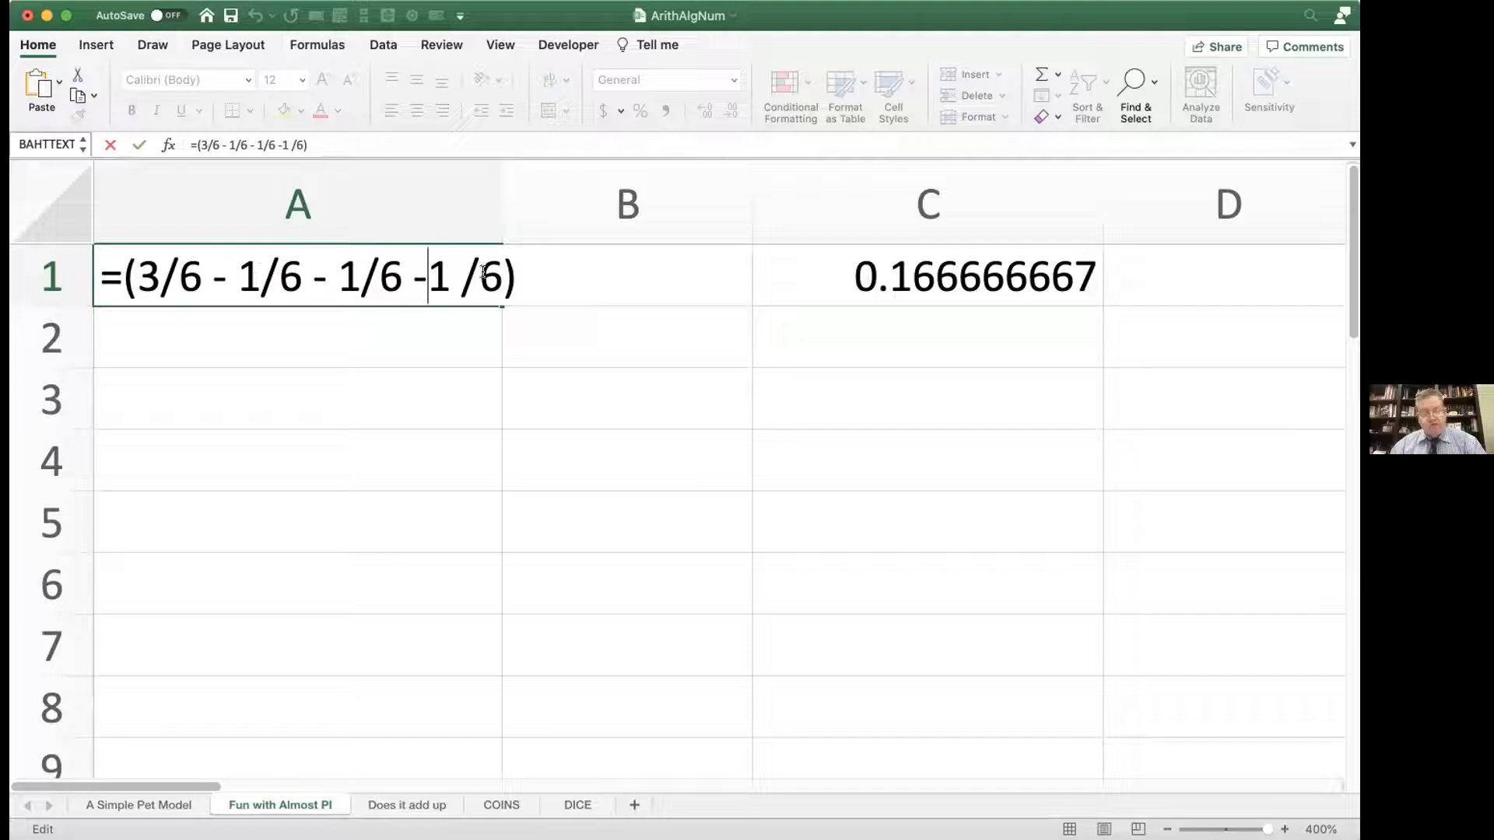
pyautogui.moveTo(239, 270); pyautogui.dragTo(351, 270)
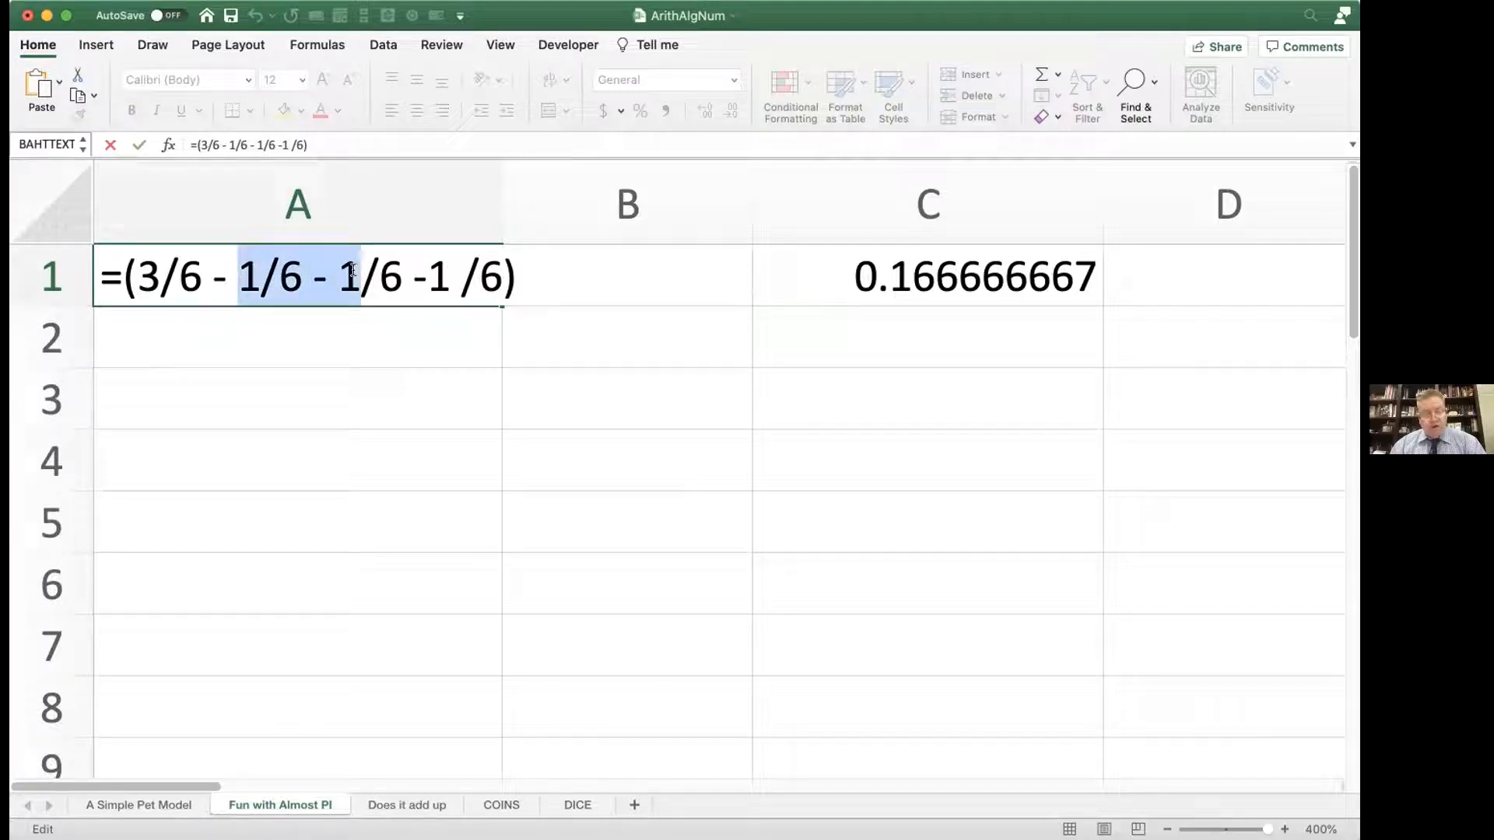
pyautogui.write('2.77556E-17')
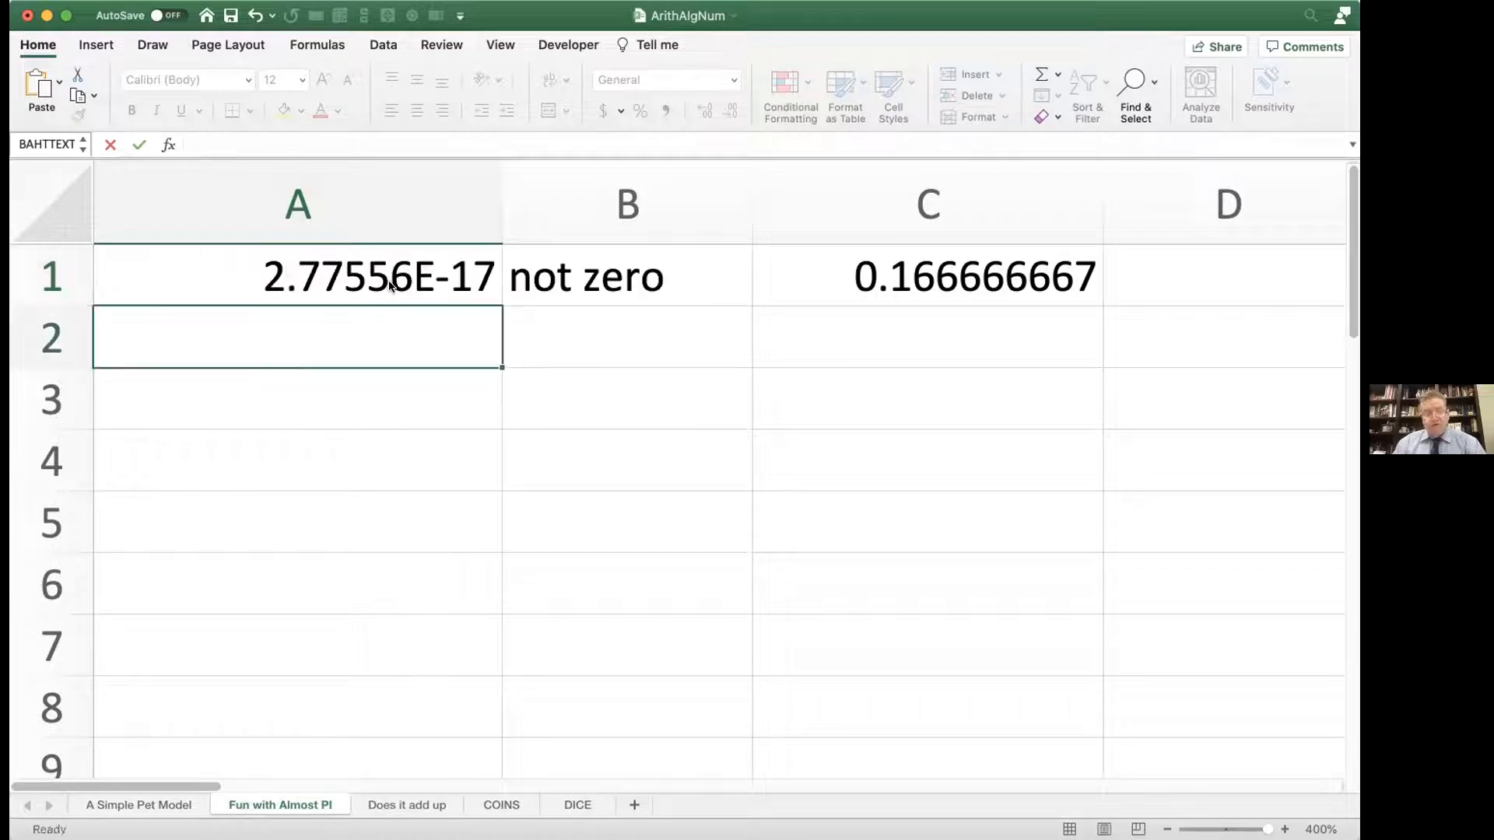
pyautogui.press('Return')
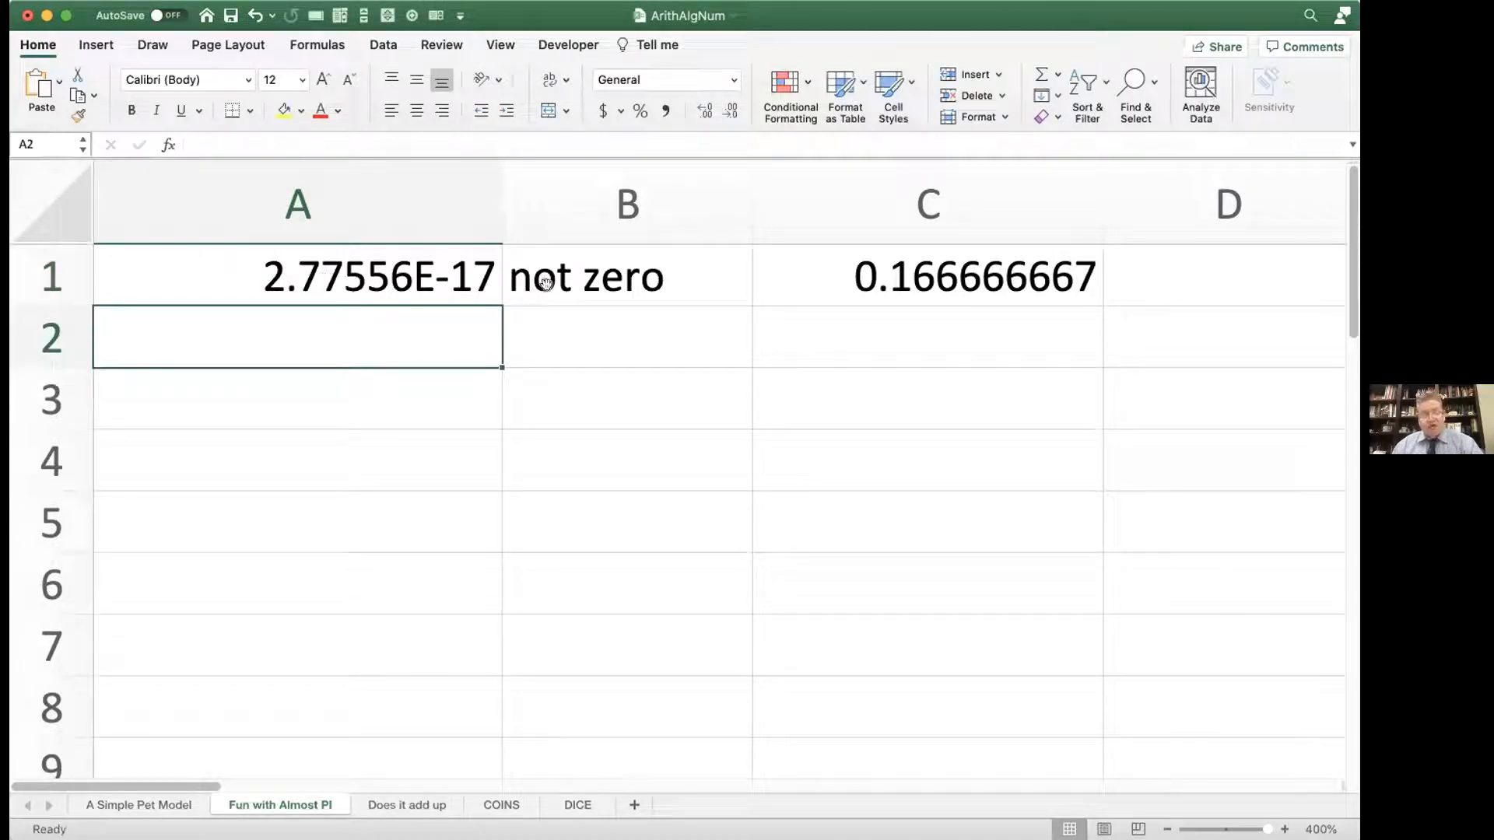
# Step: Swap the subtracted numerators in the A1 formula so it reads =(3/6 - 1/6 -2 /6)
pyautogui.doubleClick(424, 272)
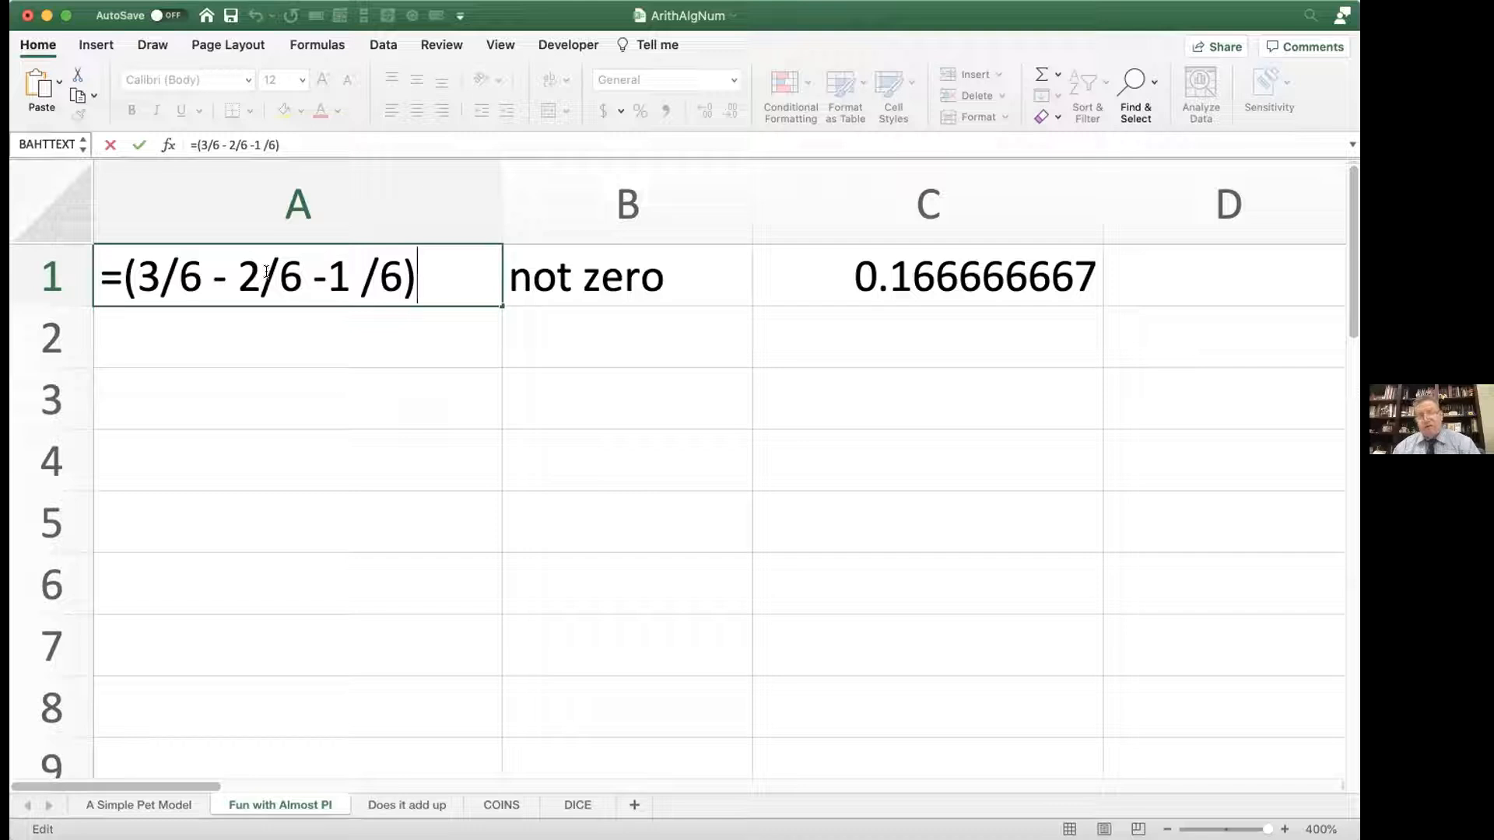
pyautogui.doubleClick(245, 277)
pyautogui.write('1')
pyautogui.click(348, 277)
pyautogui.doubleClick(345, 275)
pyautogui.write('2')
pyautogui.press('Return')
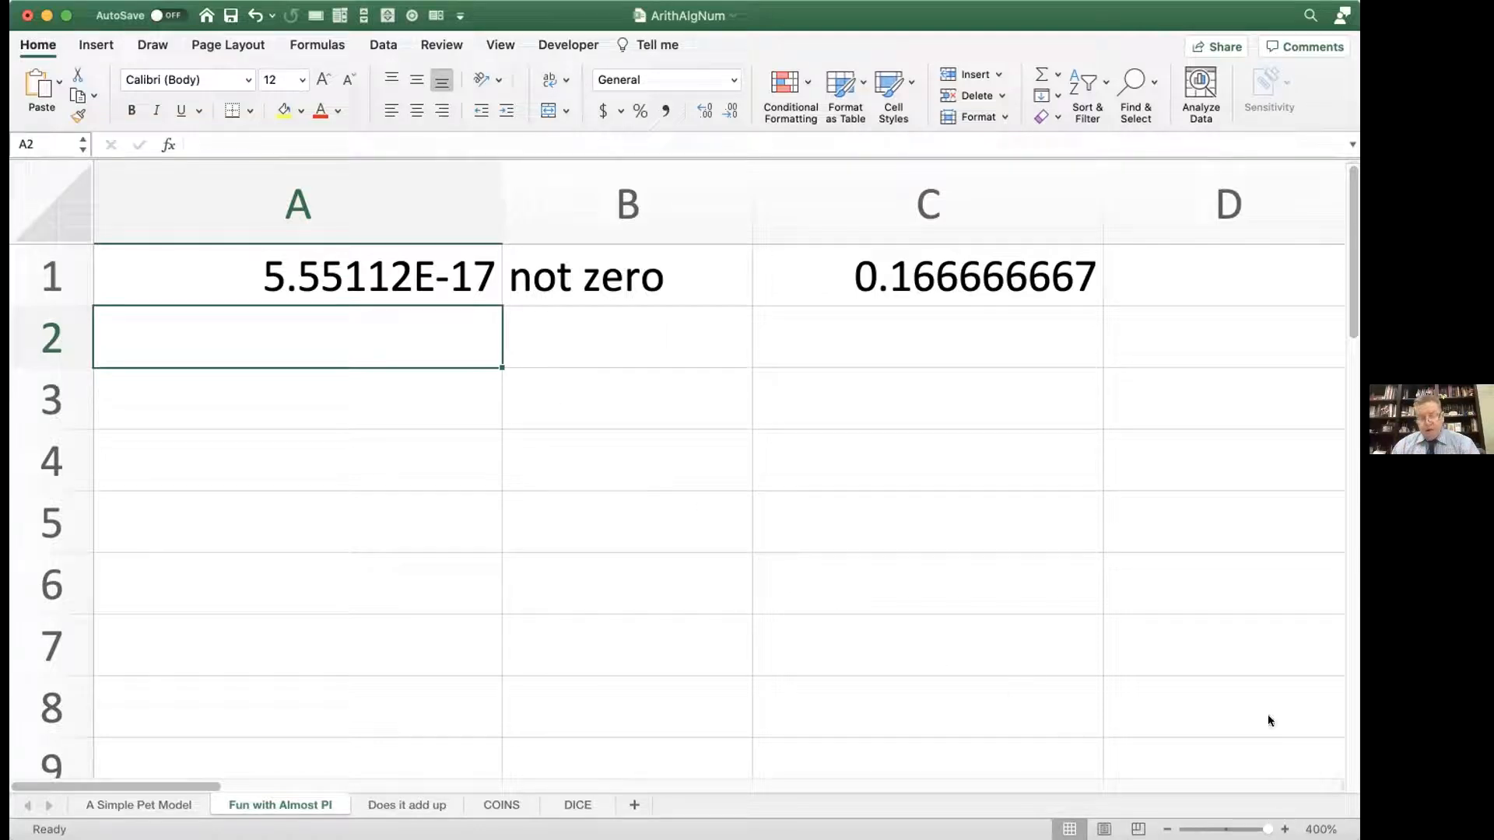
# Step: Convert the PI() text in E2 into the live formula =PI()
pyautogui.scroll(-8, 677, 470)
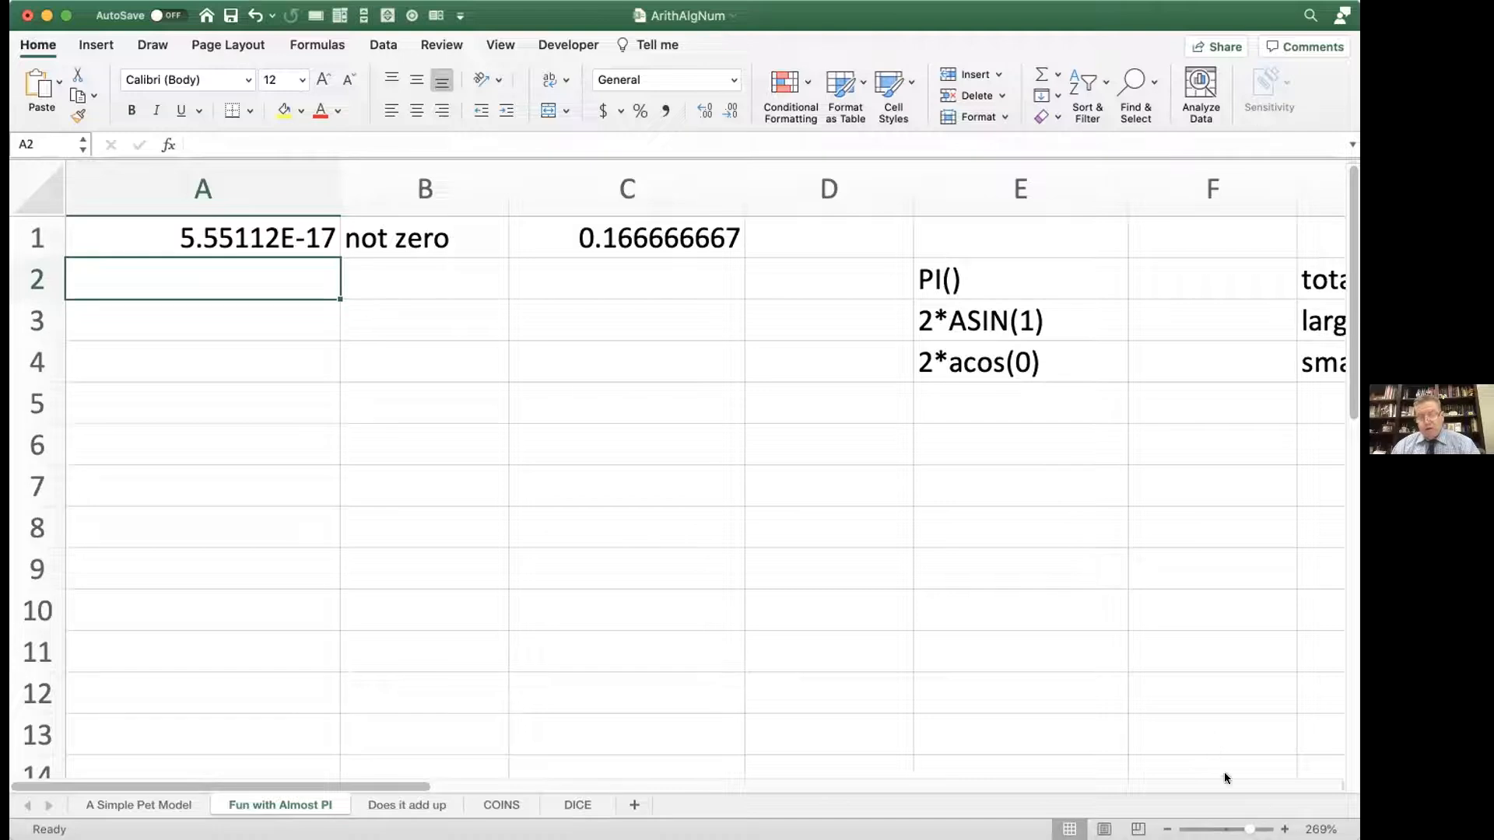
pyautogui.scroll(-5, 677, 470)
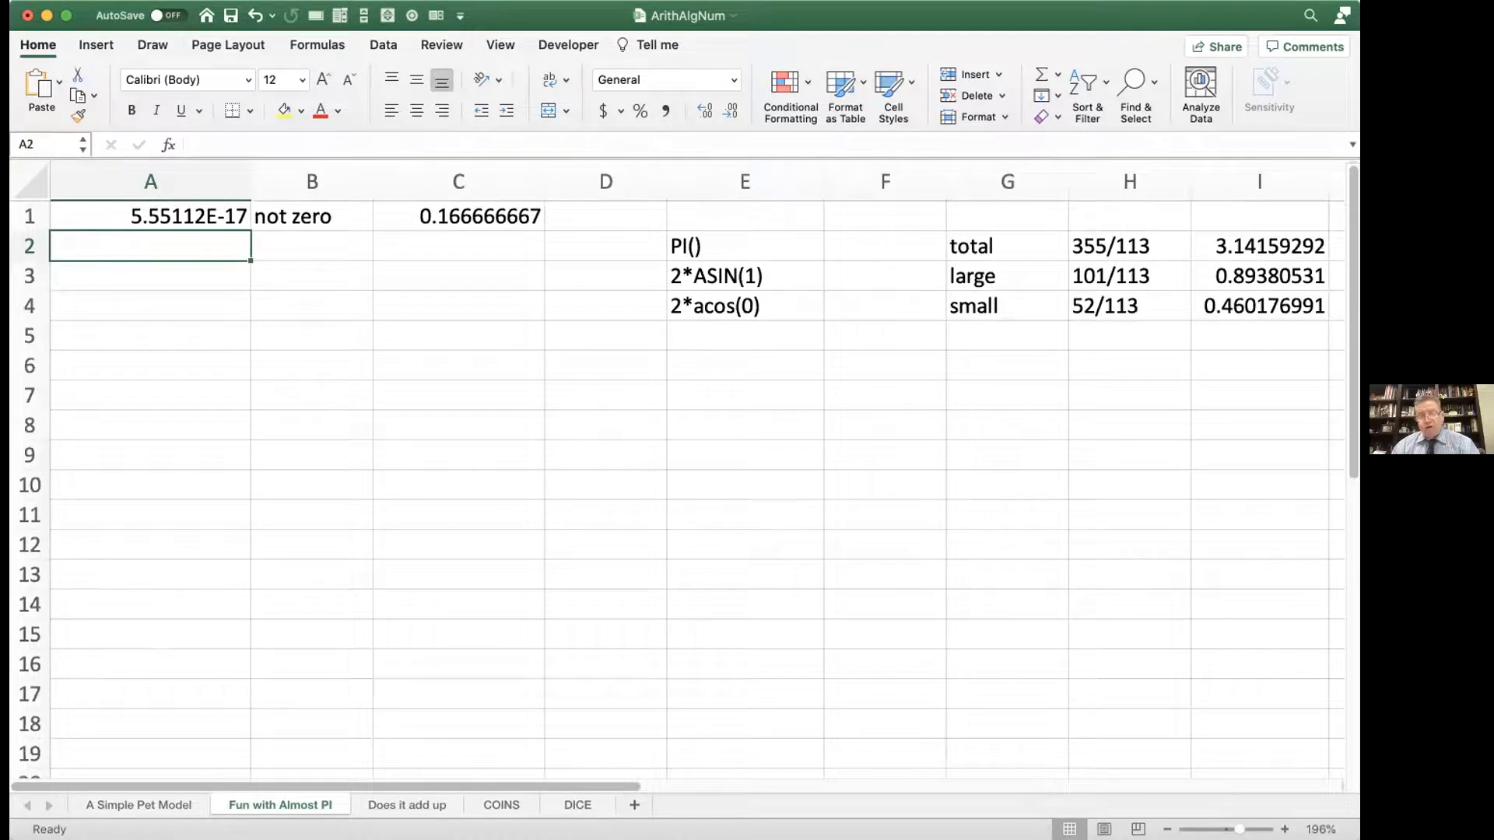
pyautogui.moveTo(1239, 829)
pyautogui.mouseDown()
pyautogui.moveTo(1210, 829)
pyautogui.moveTo(1245, 814)
pyautogui.mouseUp()
pyautogui.hscroll(10, 1152, 680)
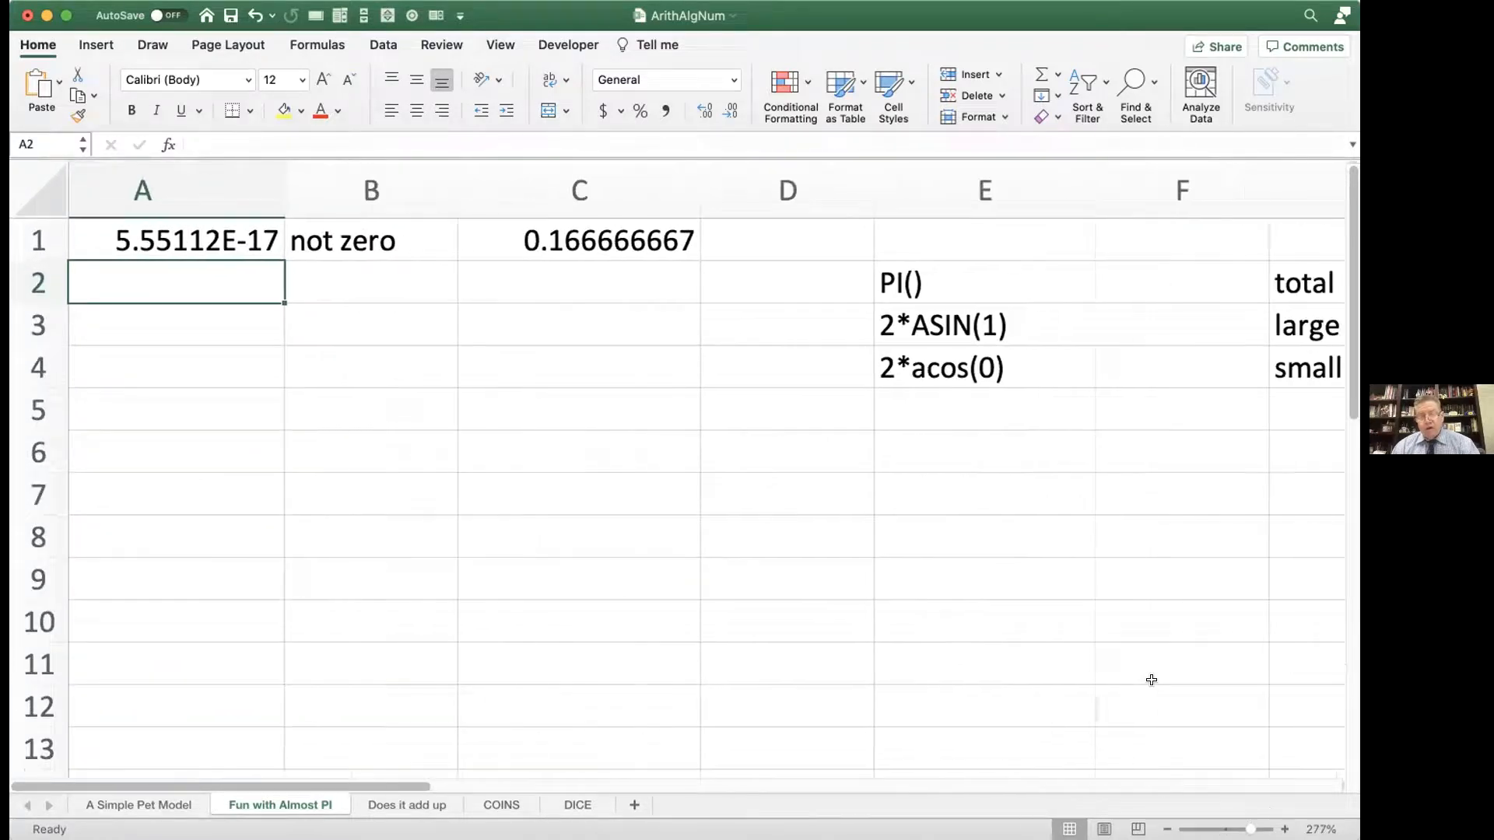
pyautogui.hscroll(3, 1151, 680)
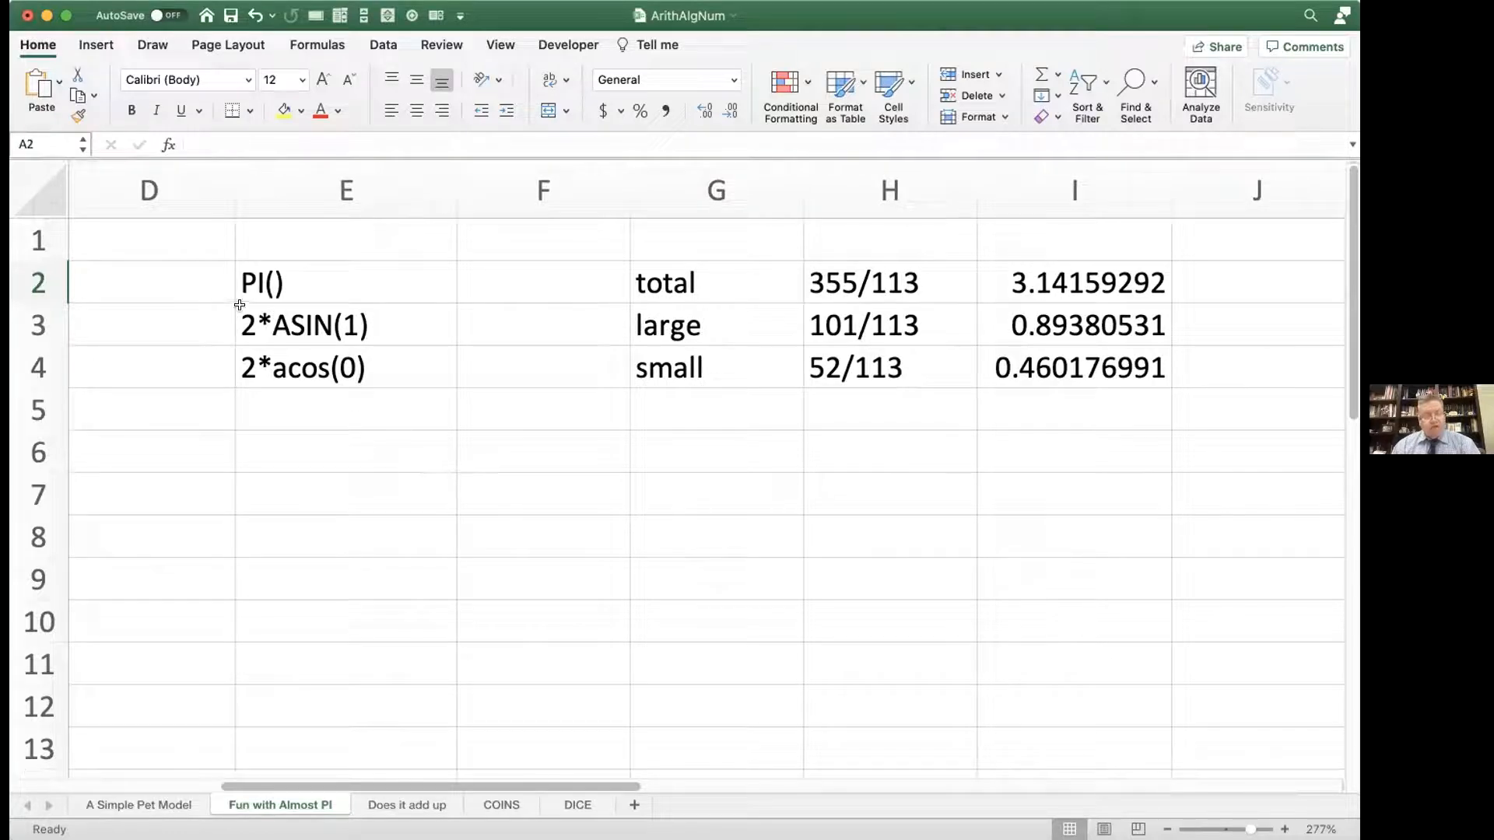
pyautogui.doubleClick(235, 274)
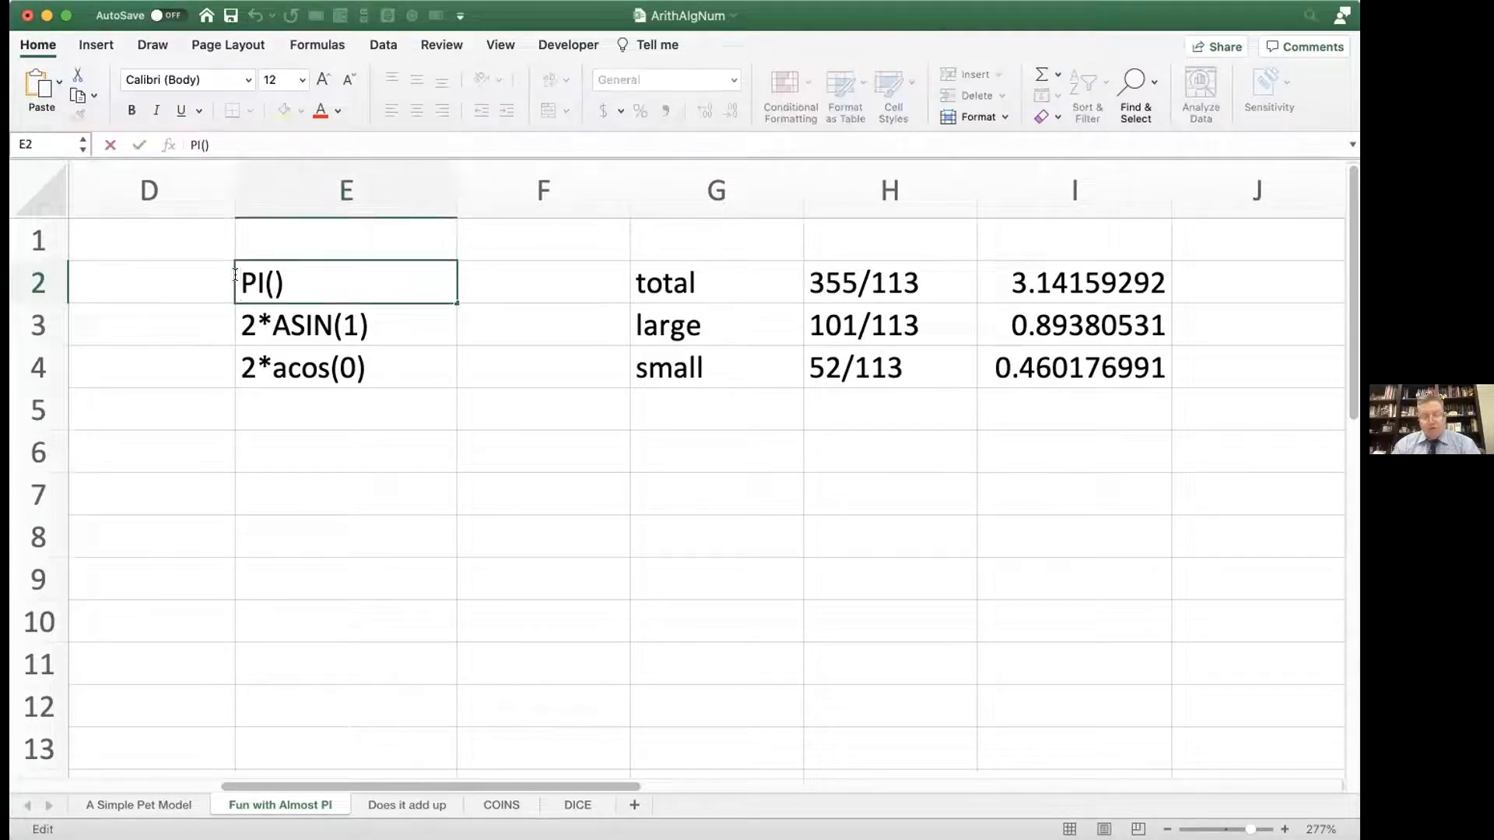
pyautogui.write('=')
pyautogui.press('Return')
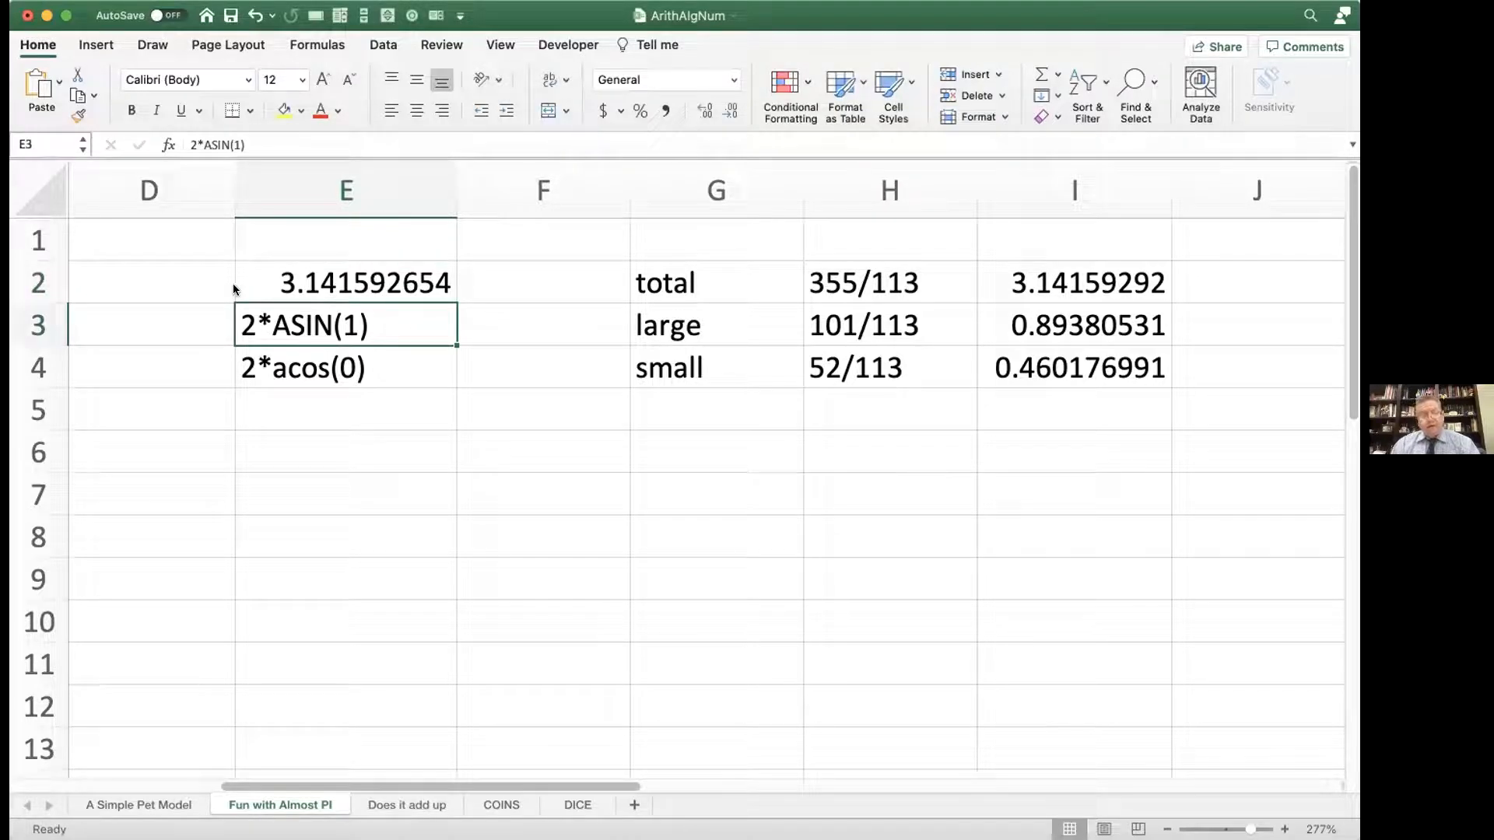
# Step: Convert the text in E3 into the live formula =2*ASIN(1)
pyautogui.doubleClick(238, 322)
pyautogui.write('=')
pyautogui.press('Return')
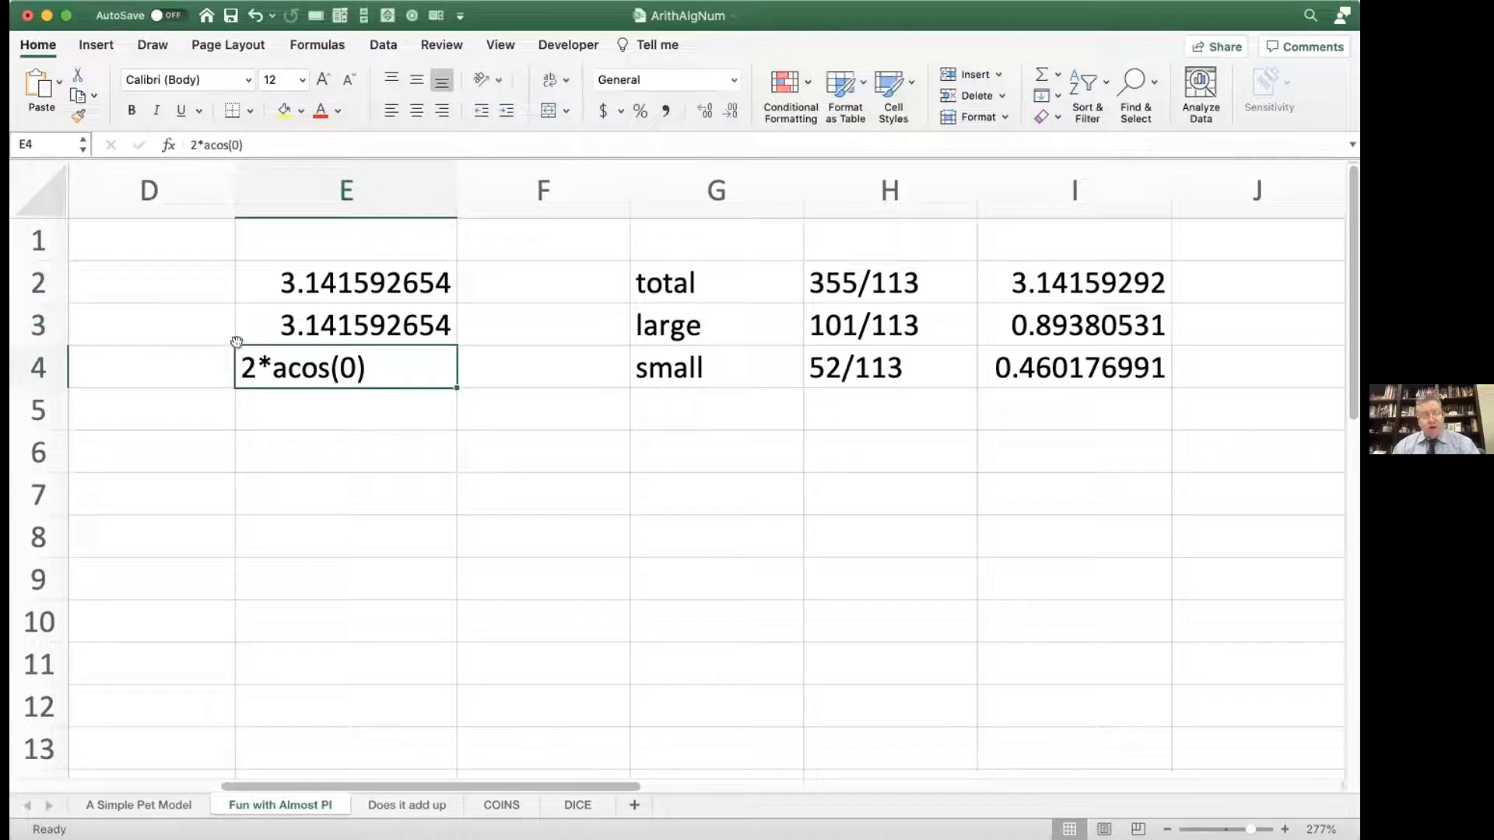
pyautogui.doubleClick(243, 323)
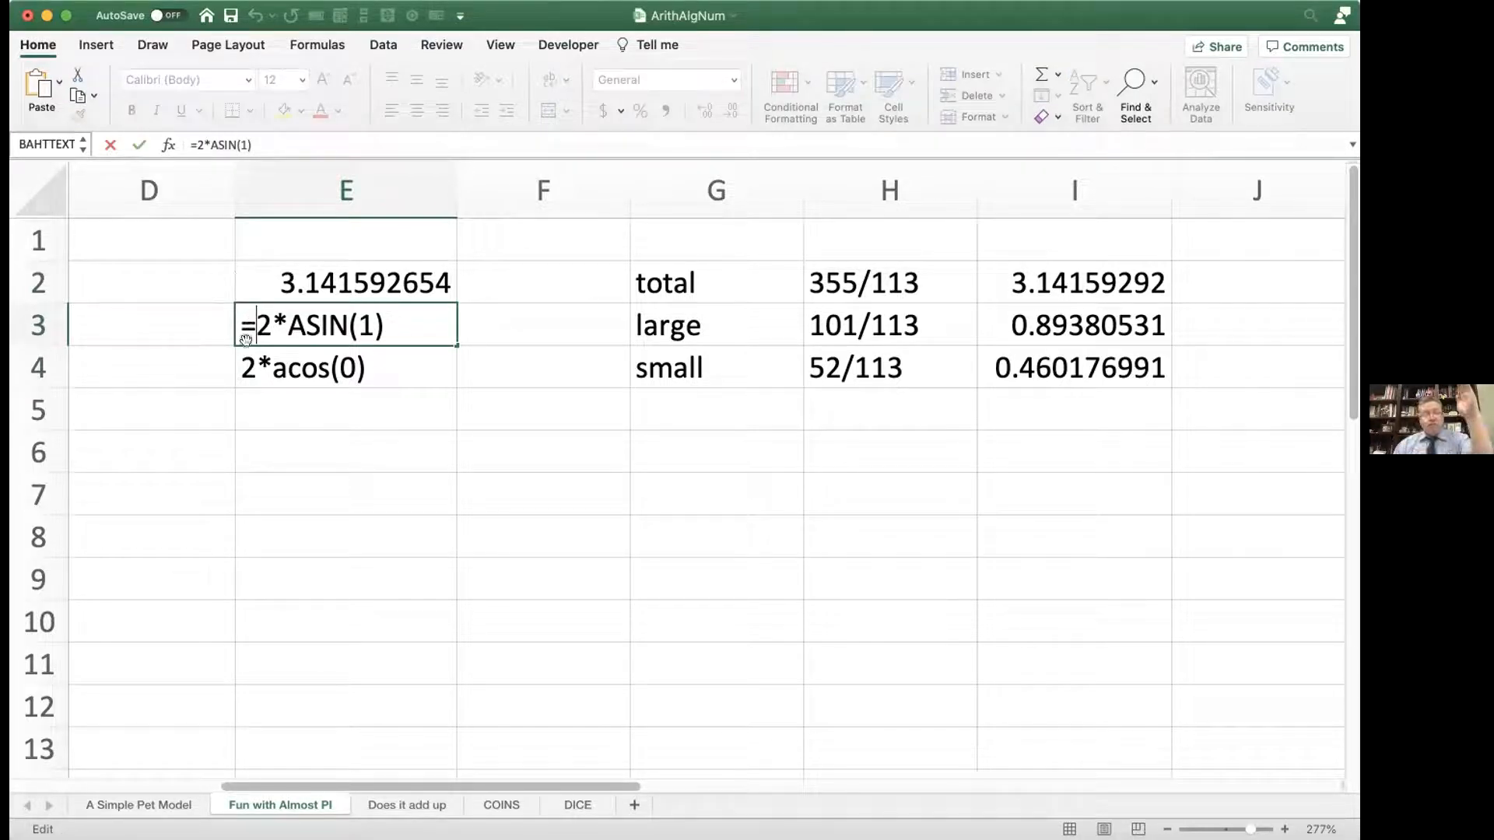
pyautogui.click(246, 357)
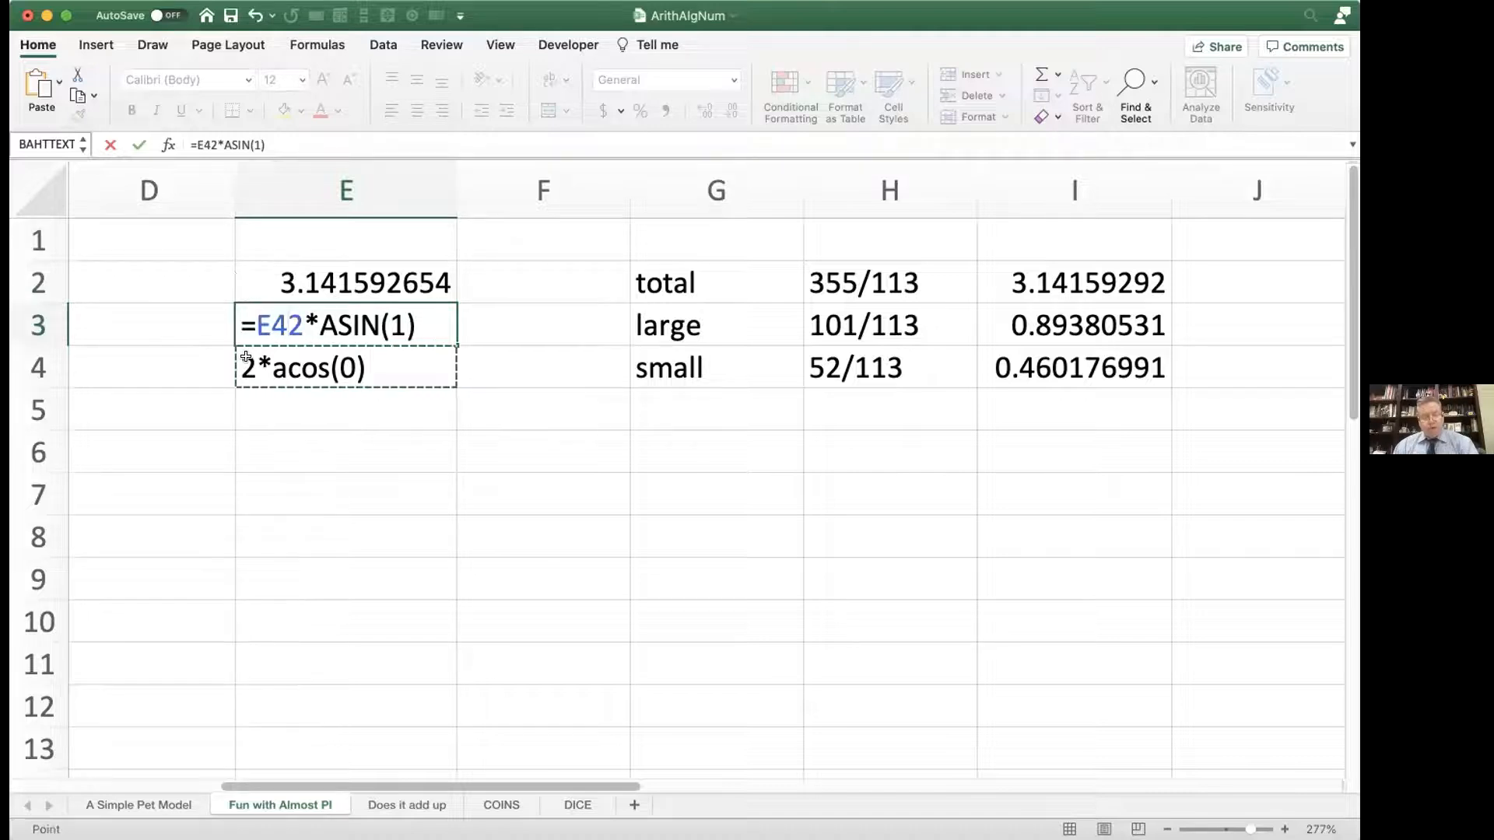
pyautogui.press('BackSpace')
pyautogui.press('BackSpace')
pyautogui.press('Return')
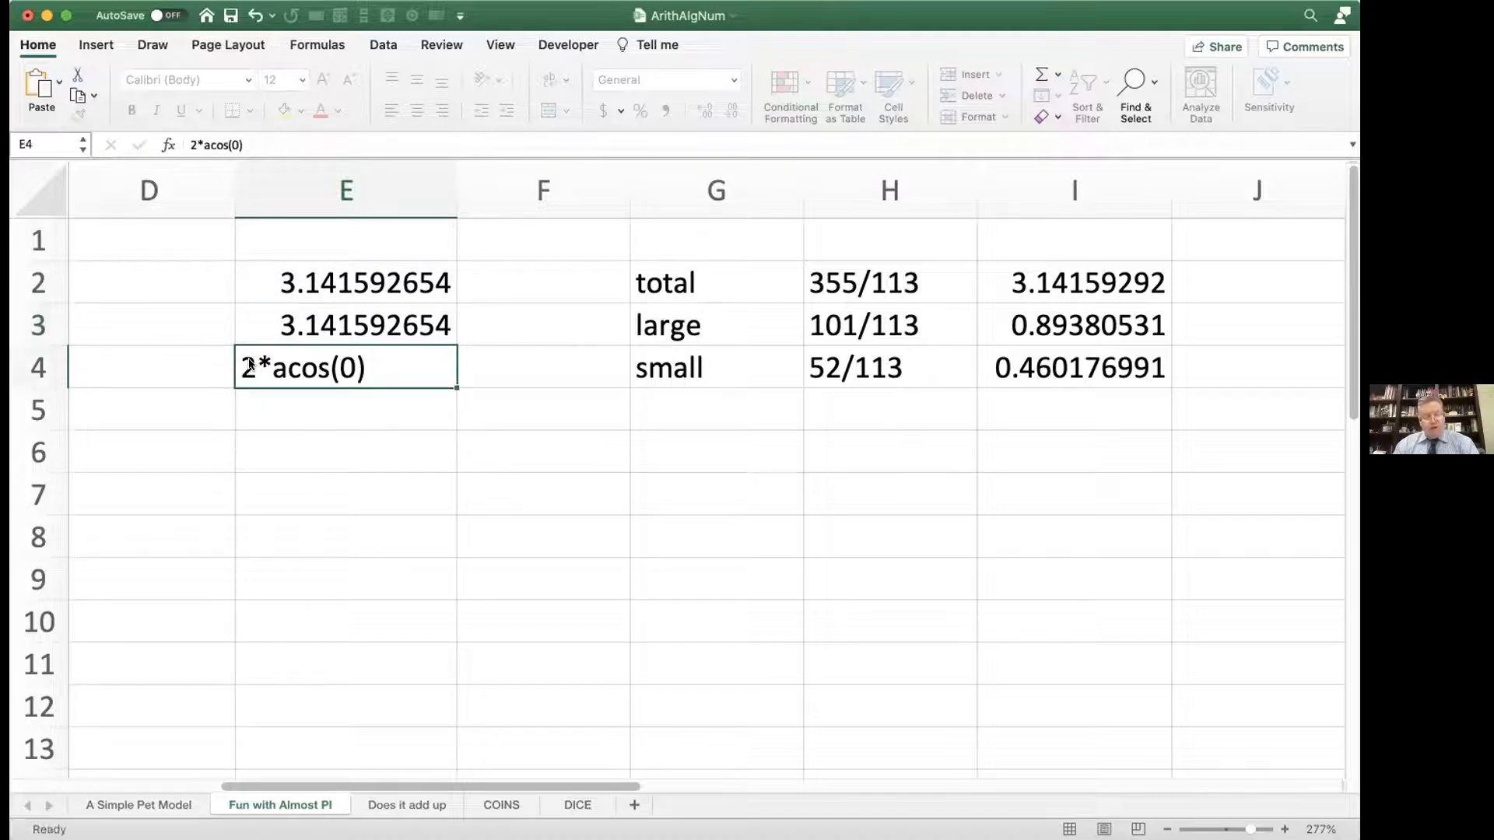
# Step: Convert the text in E4 into the live formula =2*acos(0)
pyautogui.doubleClick(242, 362)
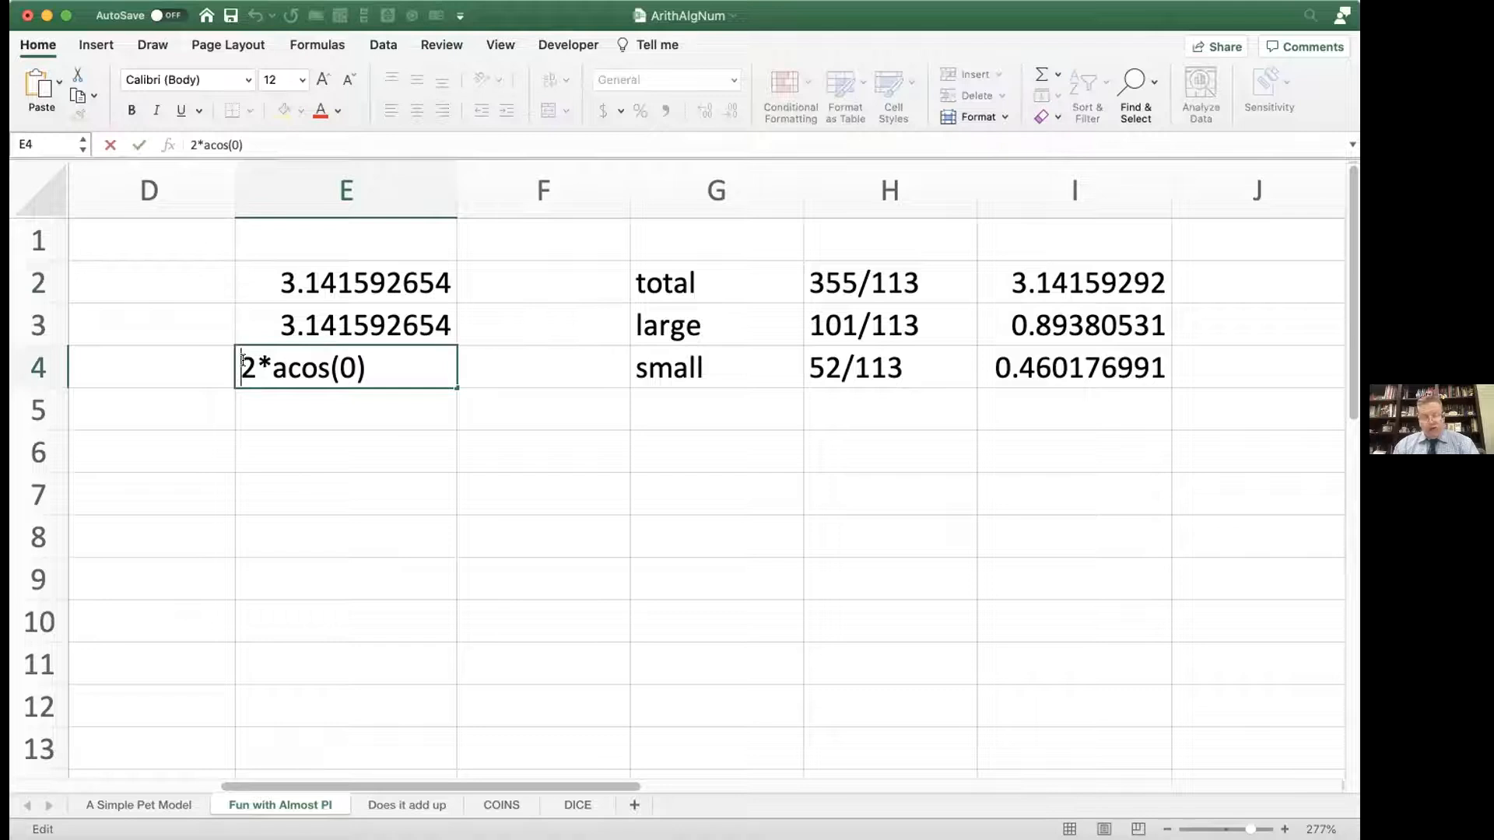
pyautogui.write('=')
pyautogui.press('Return')
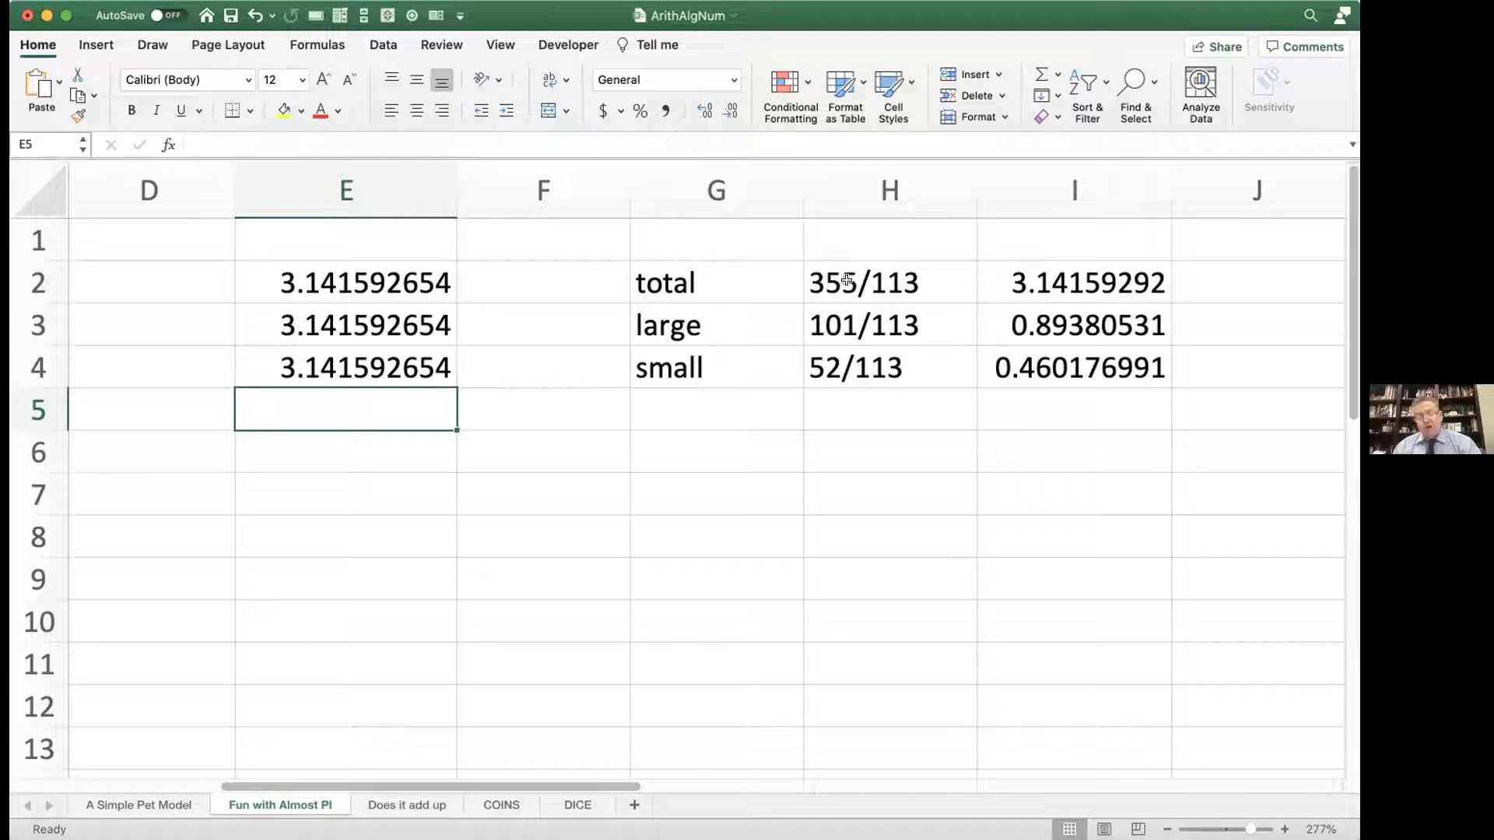
# Step: Check the formula behind the total in I2 and convert the K2 text into =(total-small-large-large-large)
pyautogui.click(1033, 284)
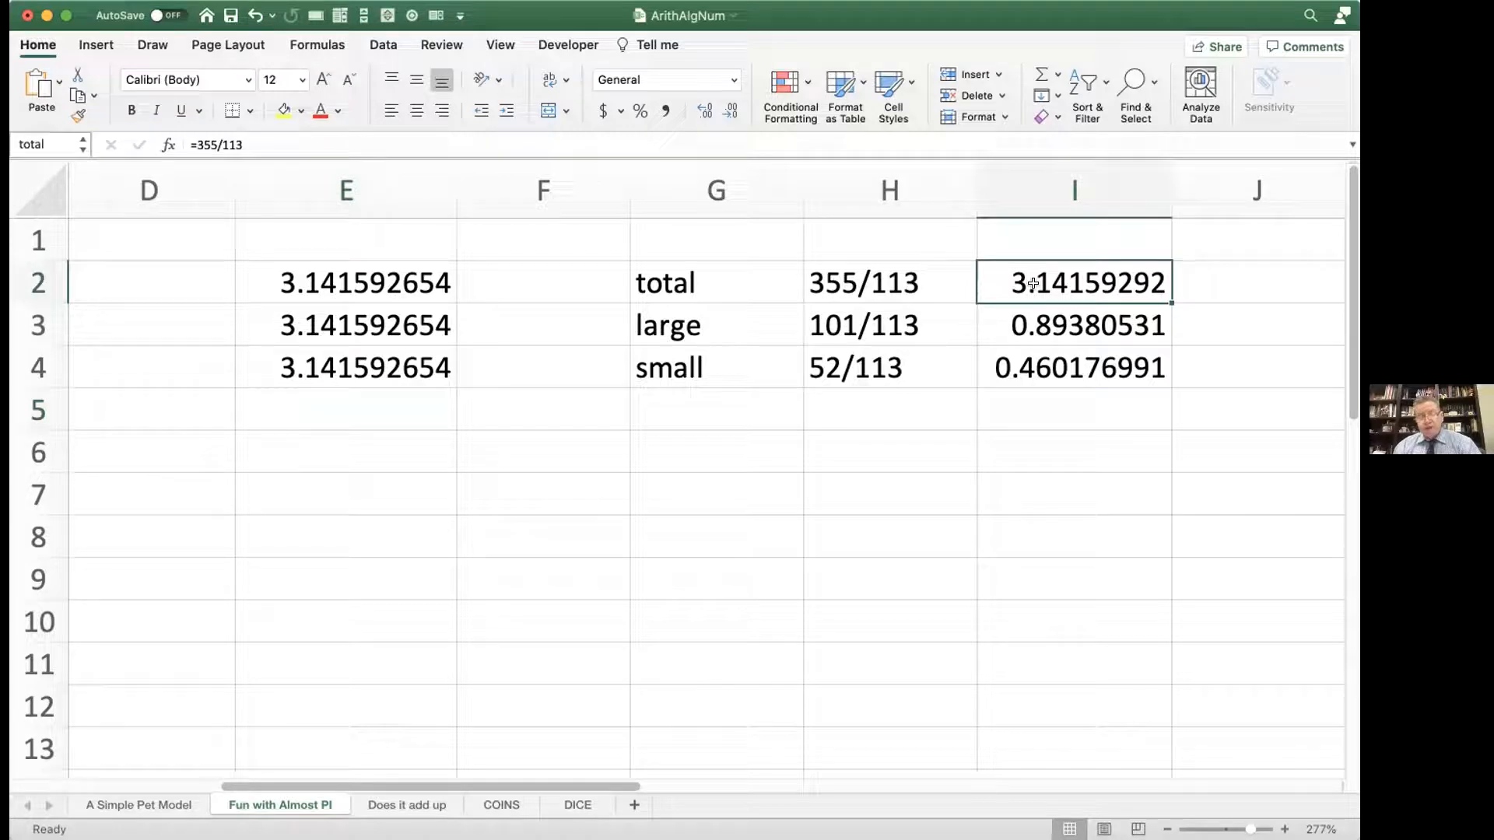
pyautogui.hscroll(5, 947, 483)
pyautogui.hscroll(3, 961, 479)
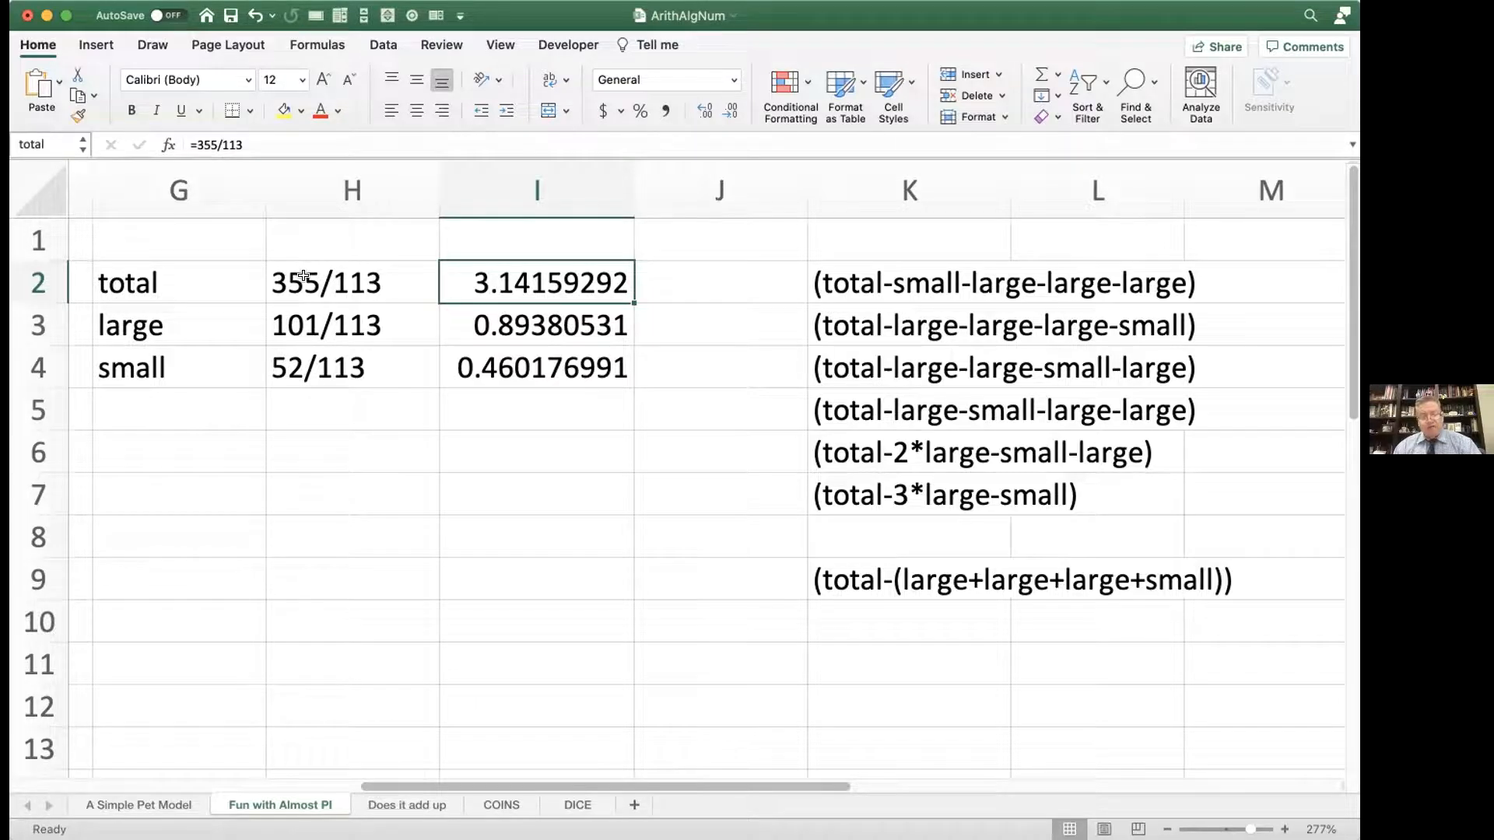
pyautogui.hscroll(5, 303, 276)
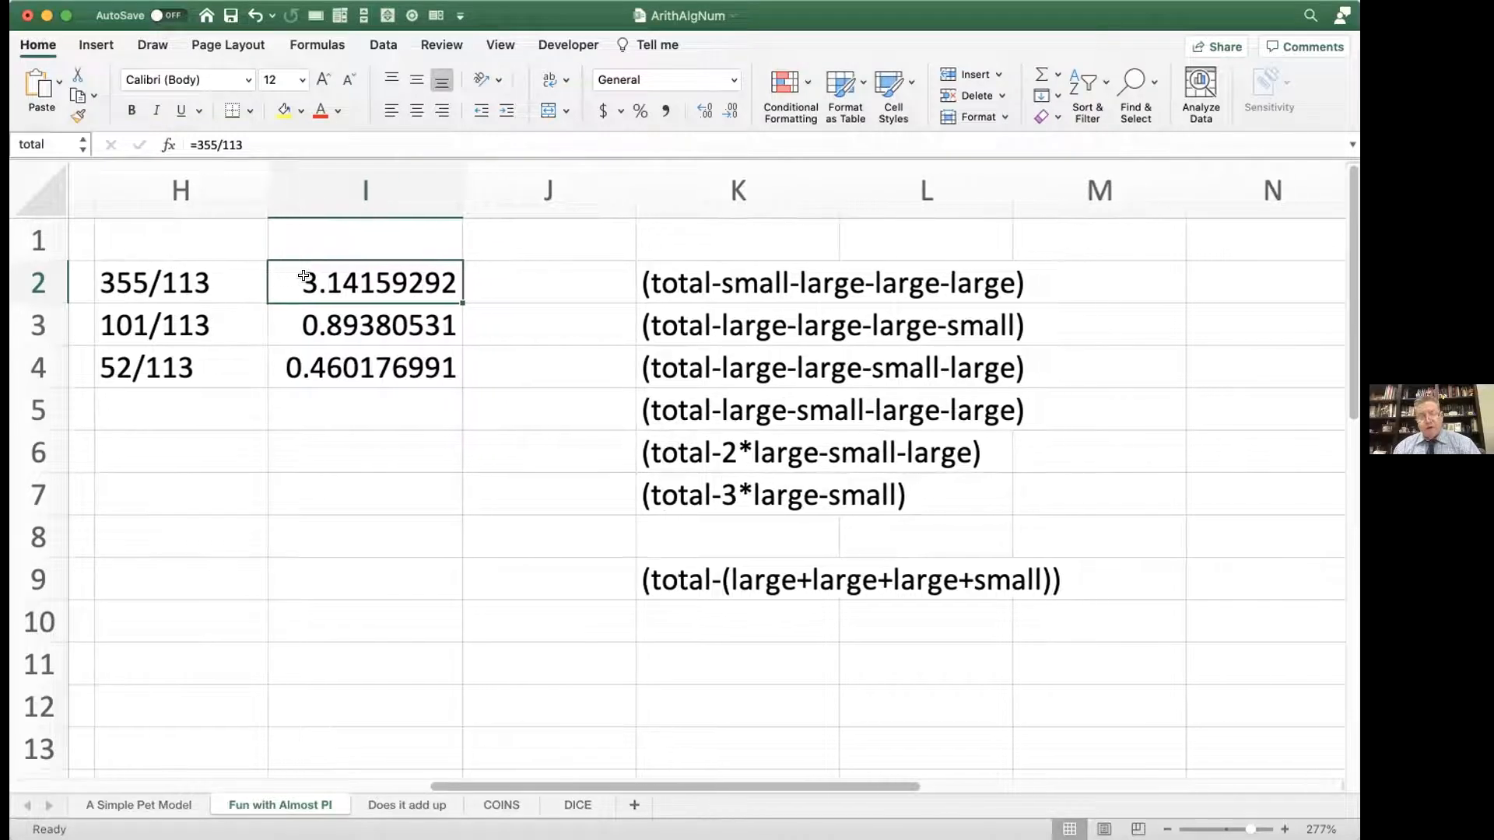
pyautogui.hscroll(2, 304, 275)
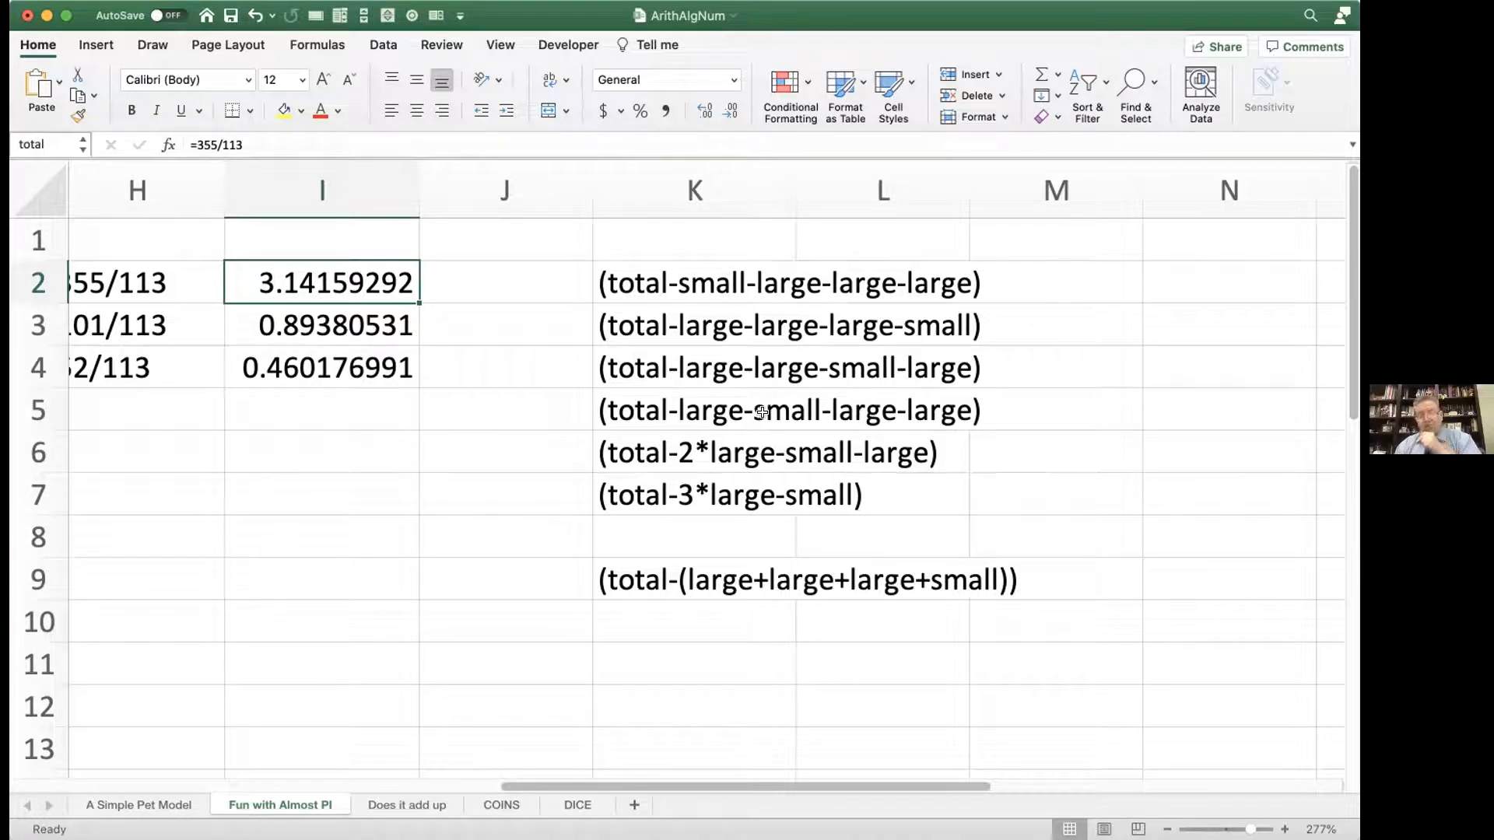
pyautogui.doubleClick(591, 278)
pyautogui.write('=')
pyautogui.press('Return')
# Step: Convert the texts in K3 and K4 into formulas: =(total-large-large-large-small) and =(total-large-large-small-large)
pyautogui.doubleClick(592, 323)
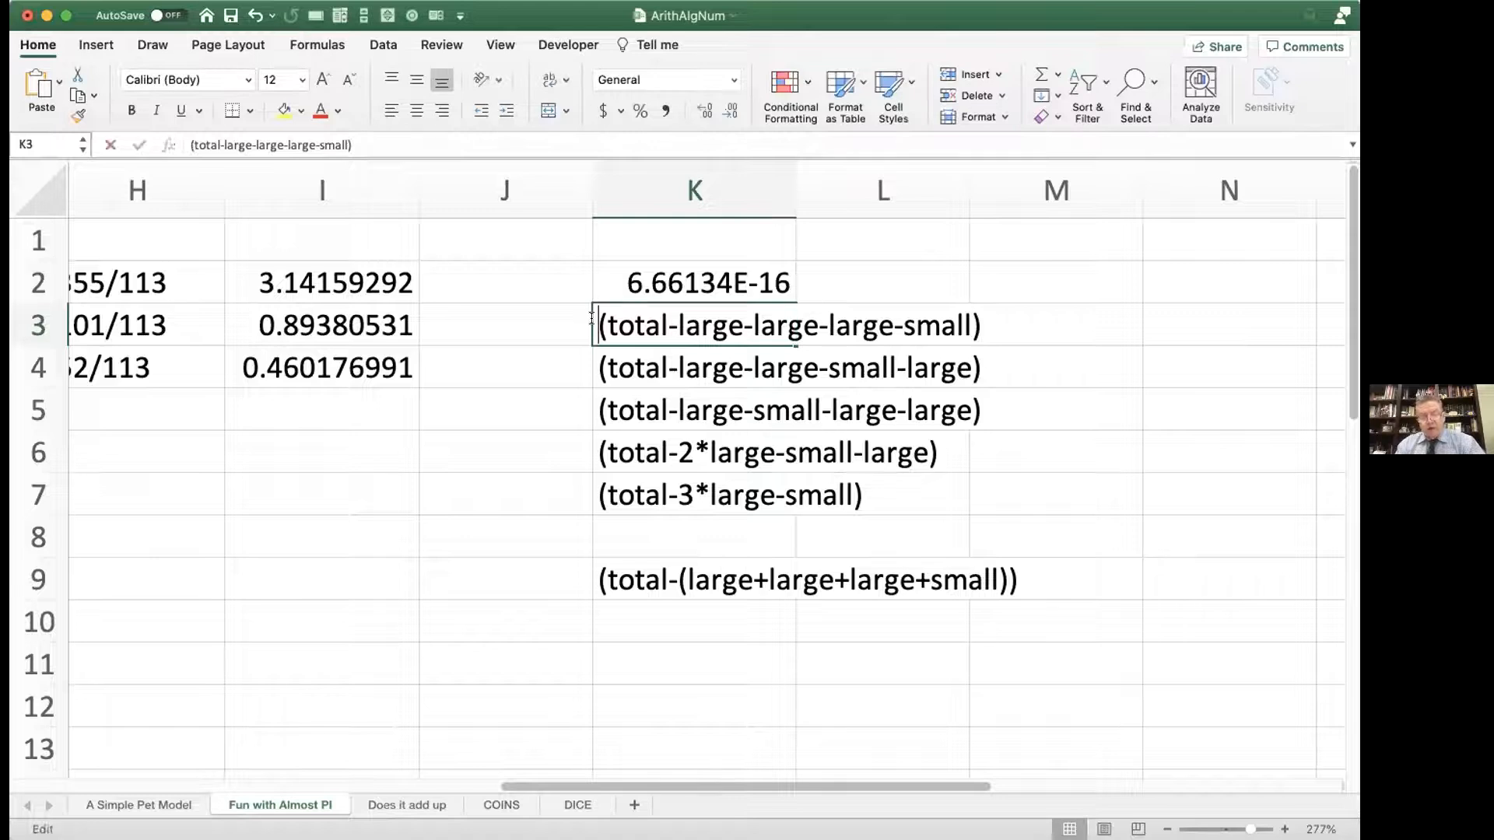
pyautogui.write('=')
pyautogui.press('Return')
pyautogui.doubleClick(591, 364)
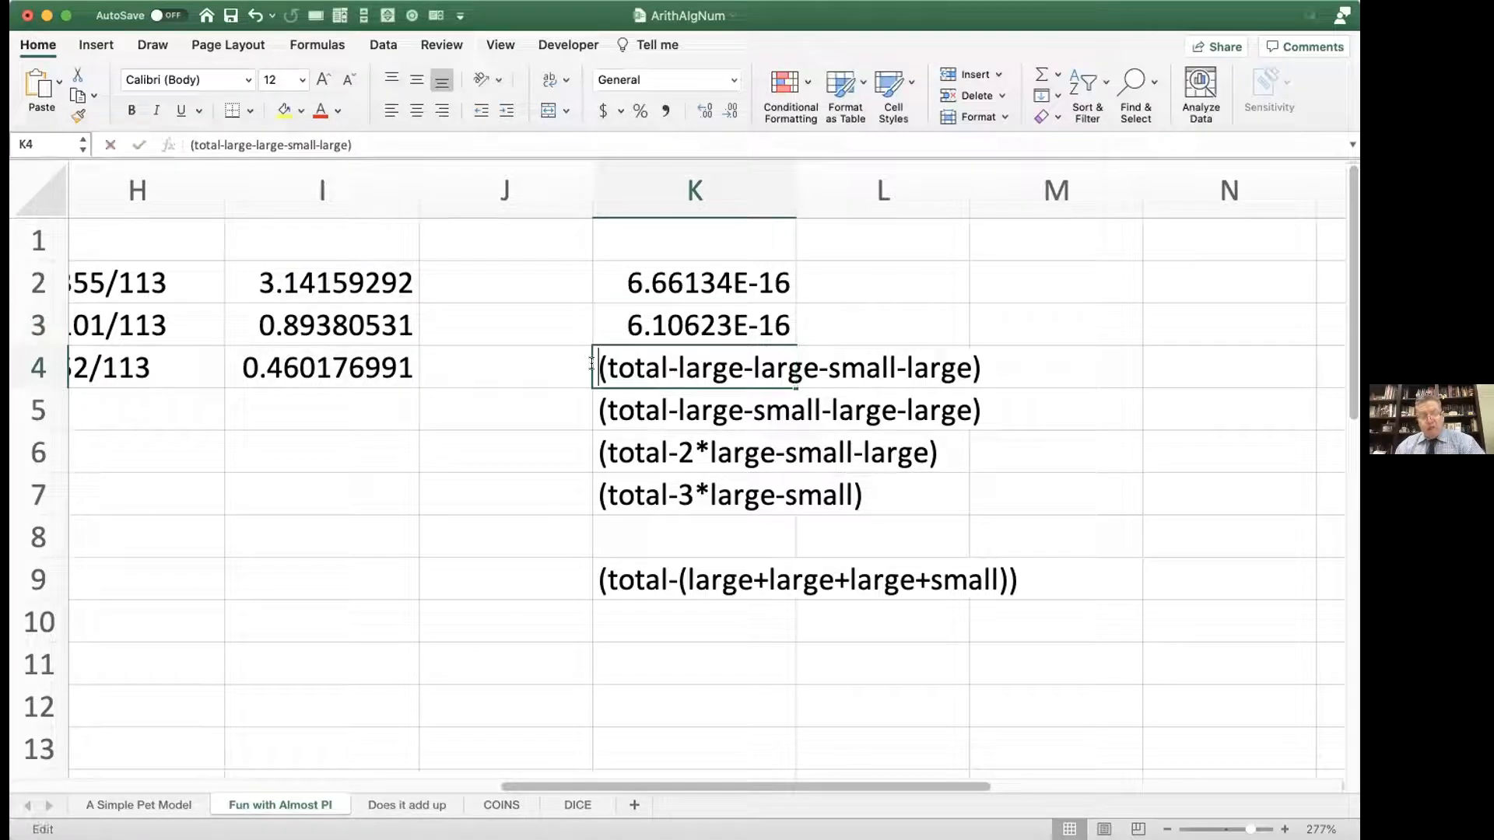
pyautogui.write('=')
pyautogui.press('Return')
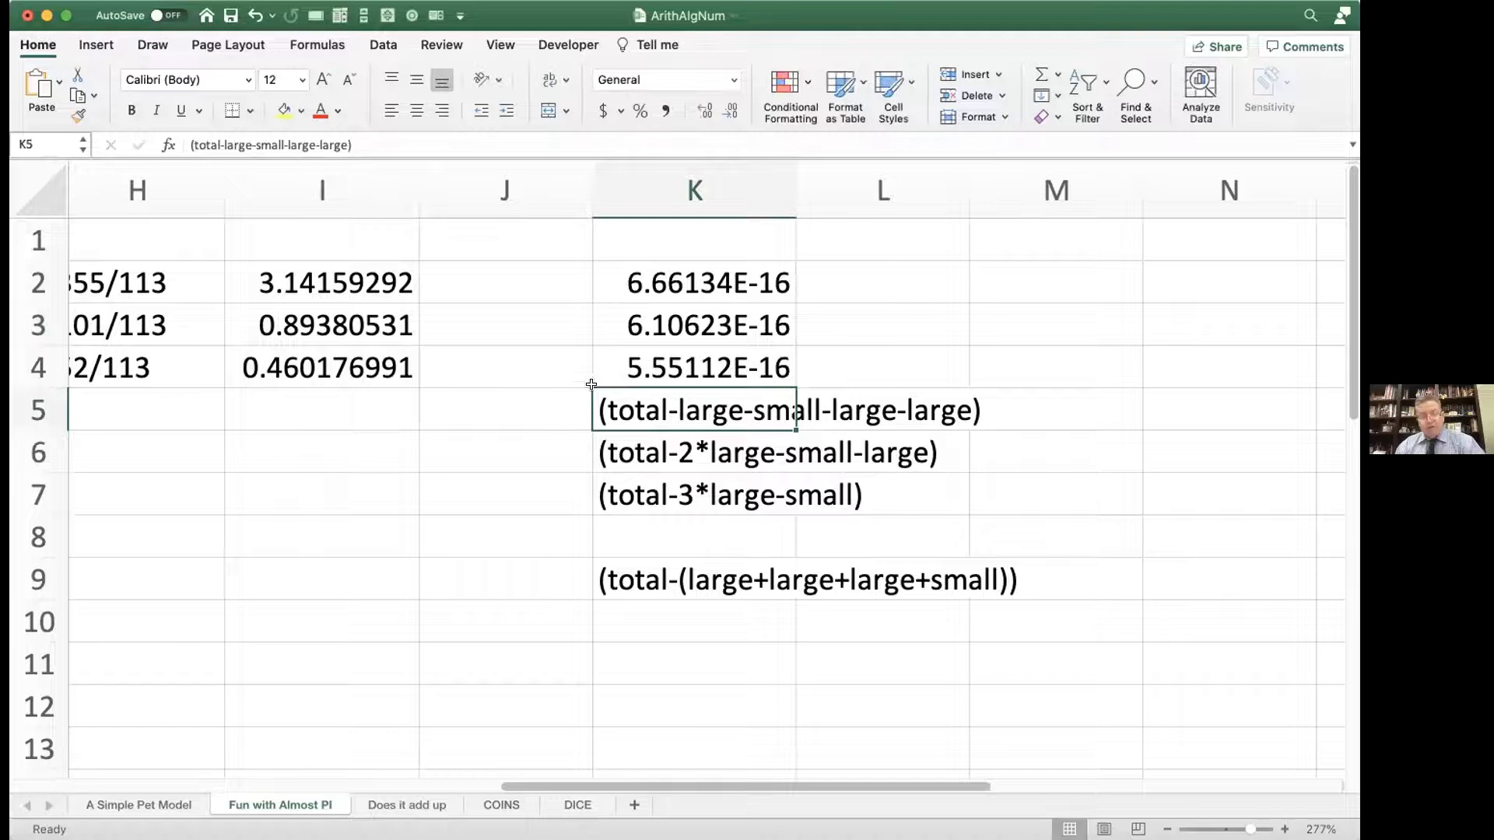
# Step: Convert the text in K5 into the live formula =(total-large-small-large-large)
pyautogui.doubleClick(593, 405)
pyautogui.write('=')
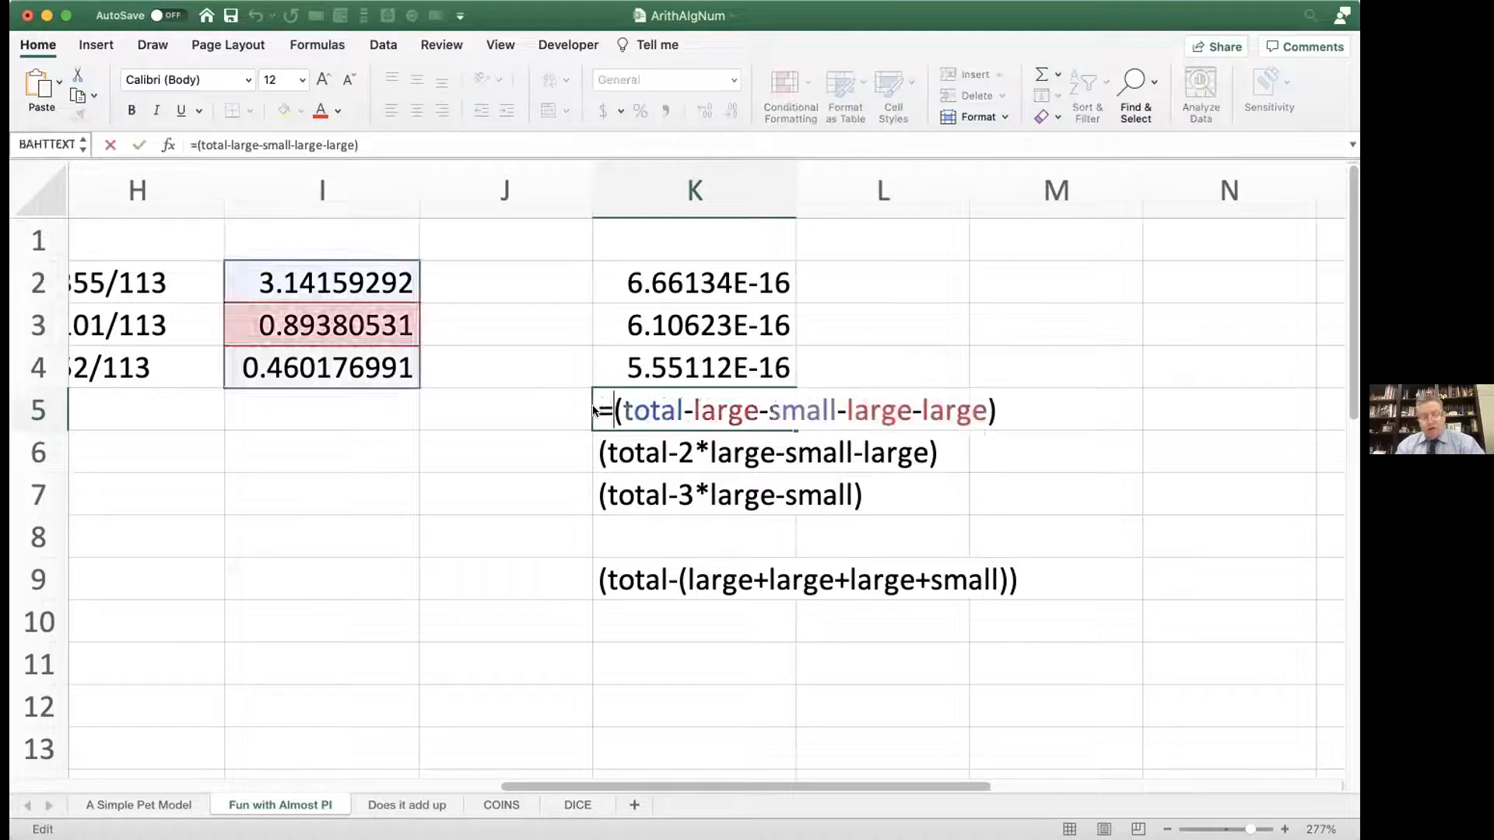
pyautogui.press('Return')
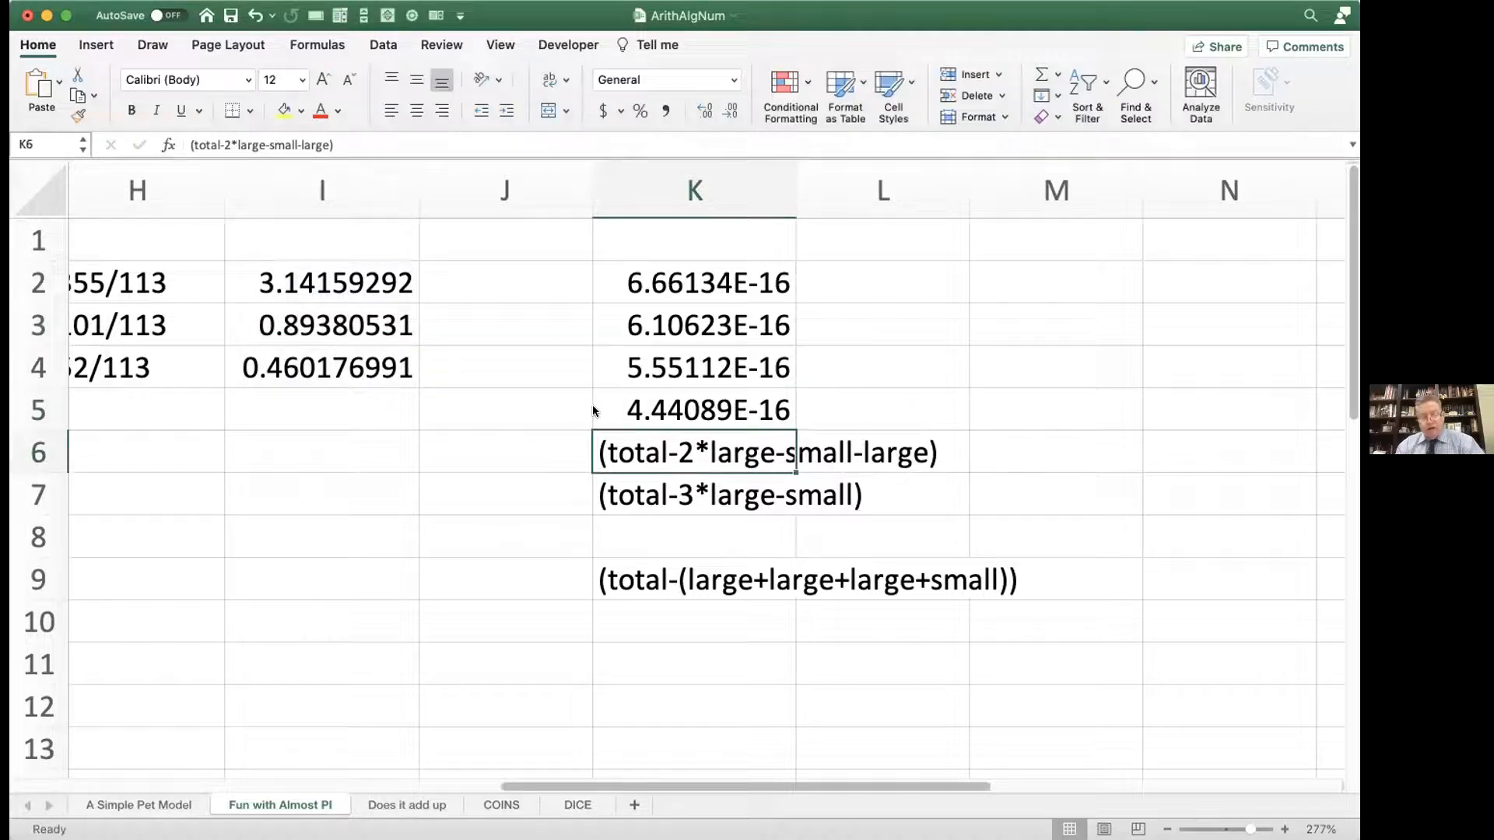
# Step: Convert the text in K6 into the live formula =(total-2*large-small-large)
pyautogui.doubleClick(592, 448)
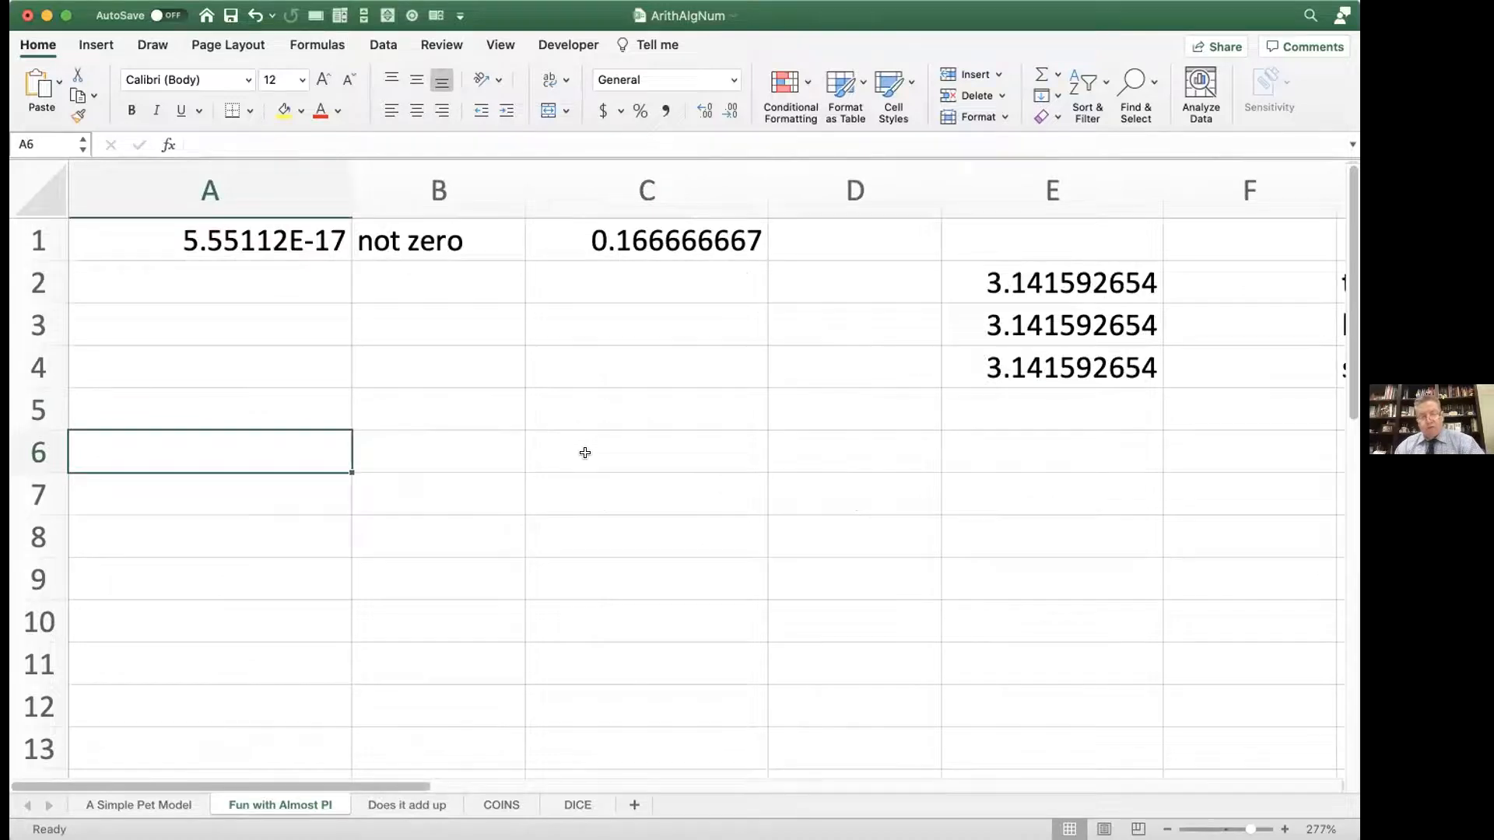
pyautogui.hscroll(10, 585, 452)
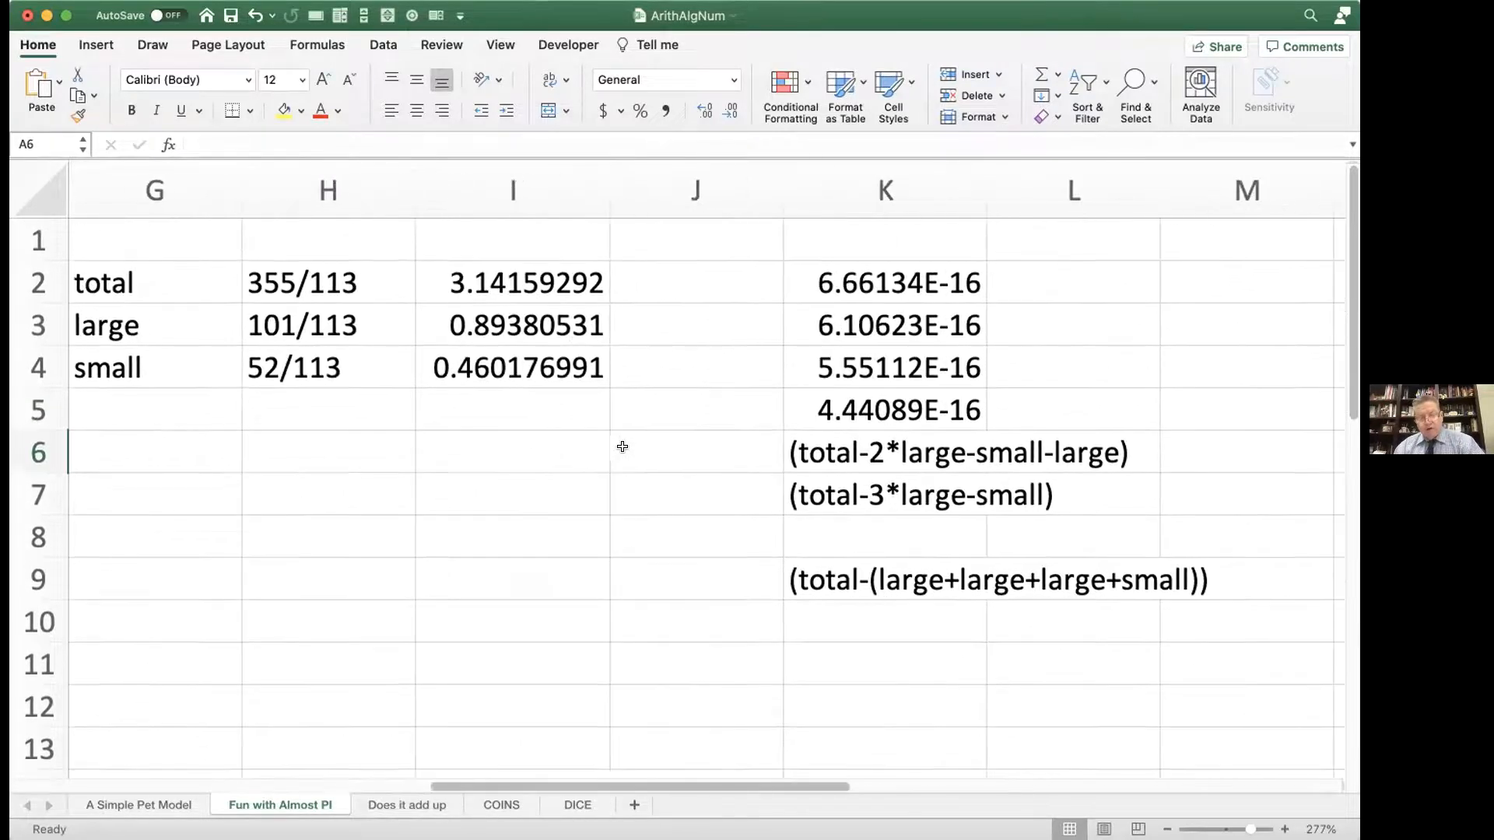
pyautogui.hscroll(4, 622, 447)
pyautogui.click(489, 438)
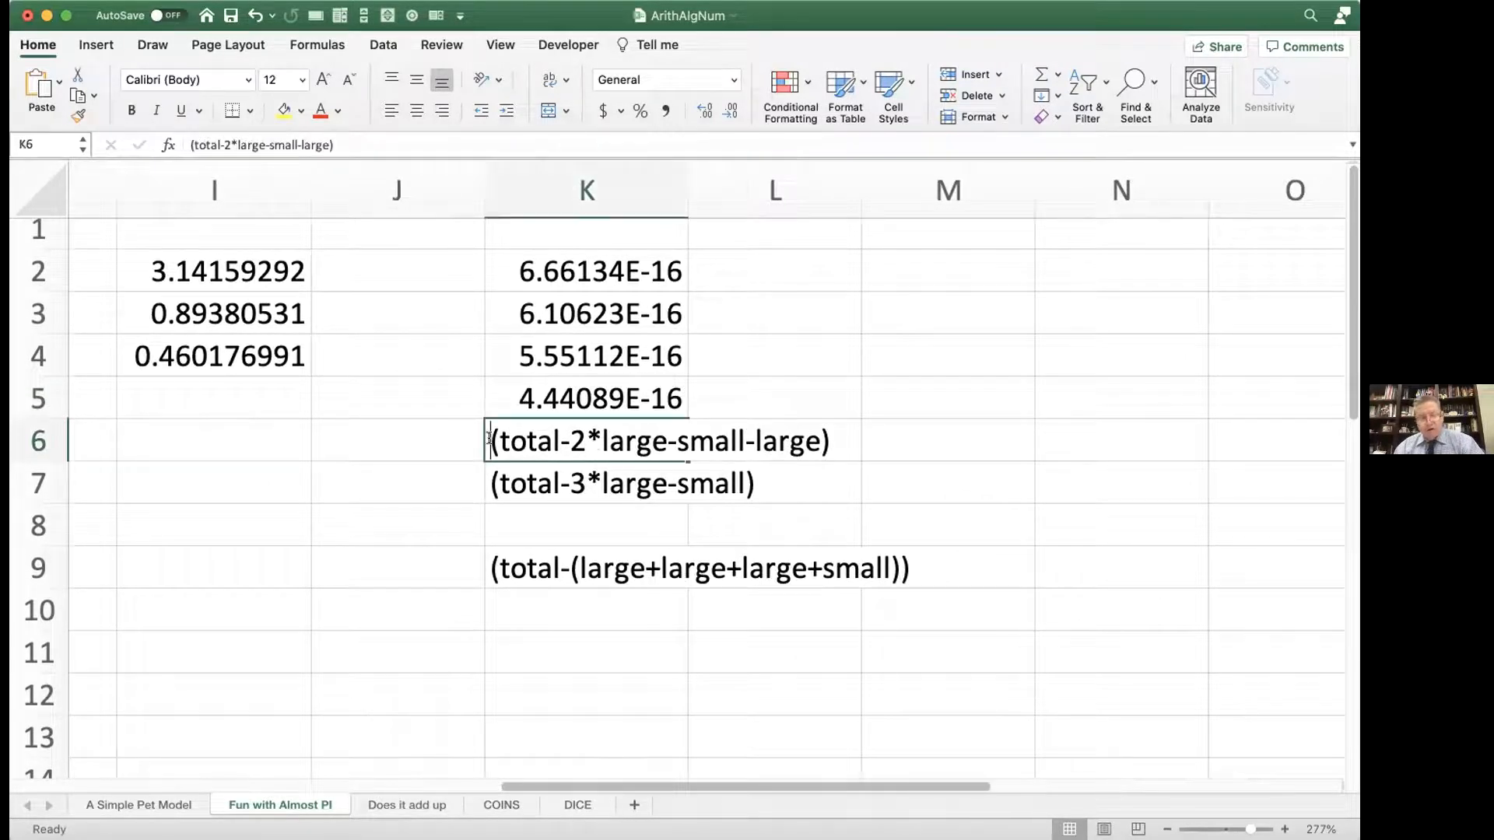
pyautogui.doubleClick(489, 438)
pyautogui.write('=')
pyautogui.press('Return')
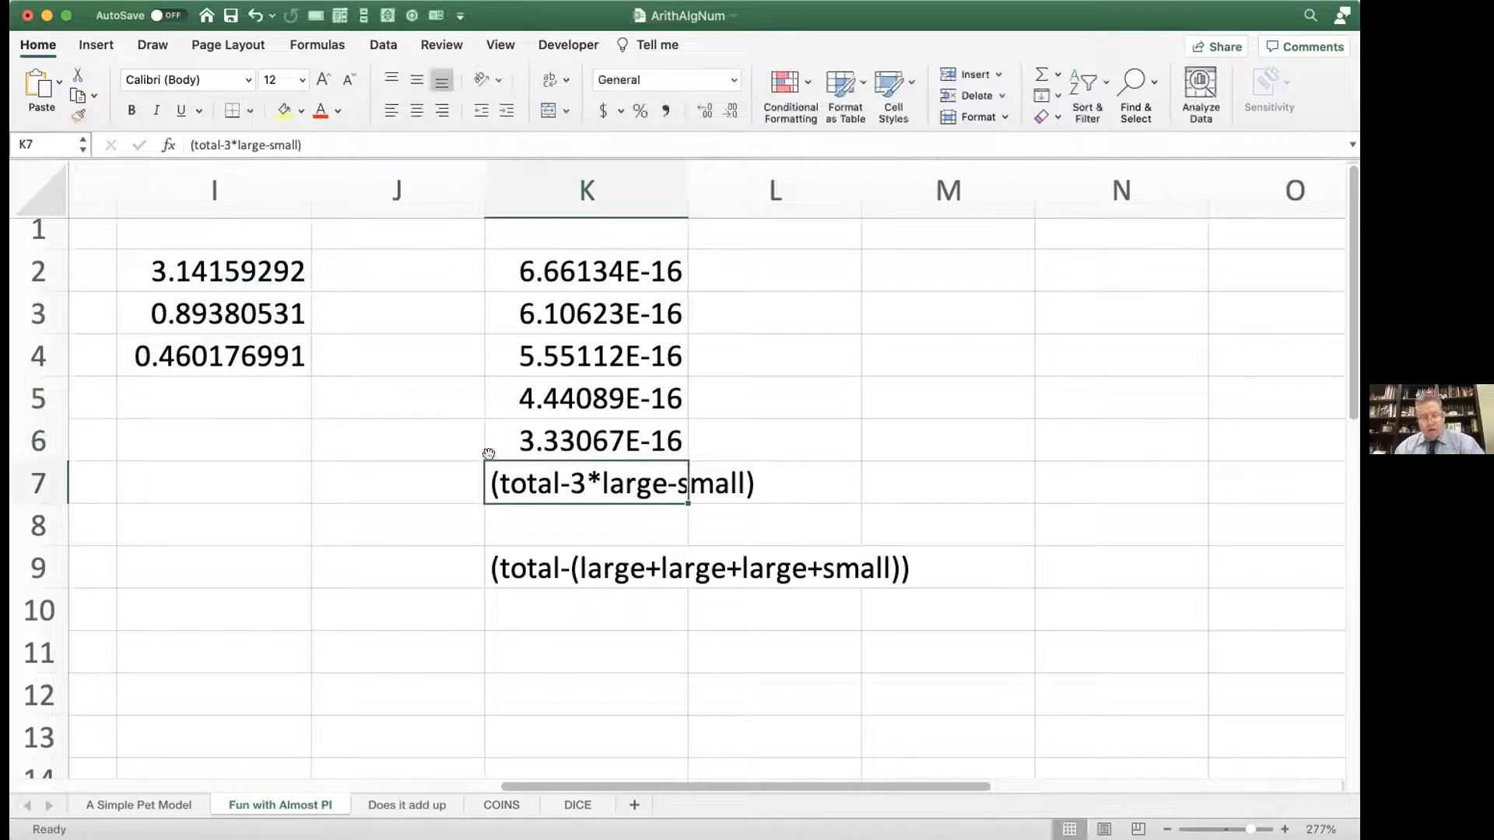
# Step: Convert the texts in K7 and K9 into formulas: =(total-3*large-small) and =(total-(large+large+large+small))
pyautogui.doubleClick(482, 472)
pyautogui.write('=')
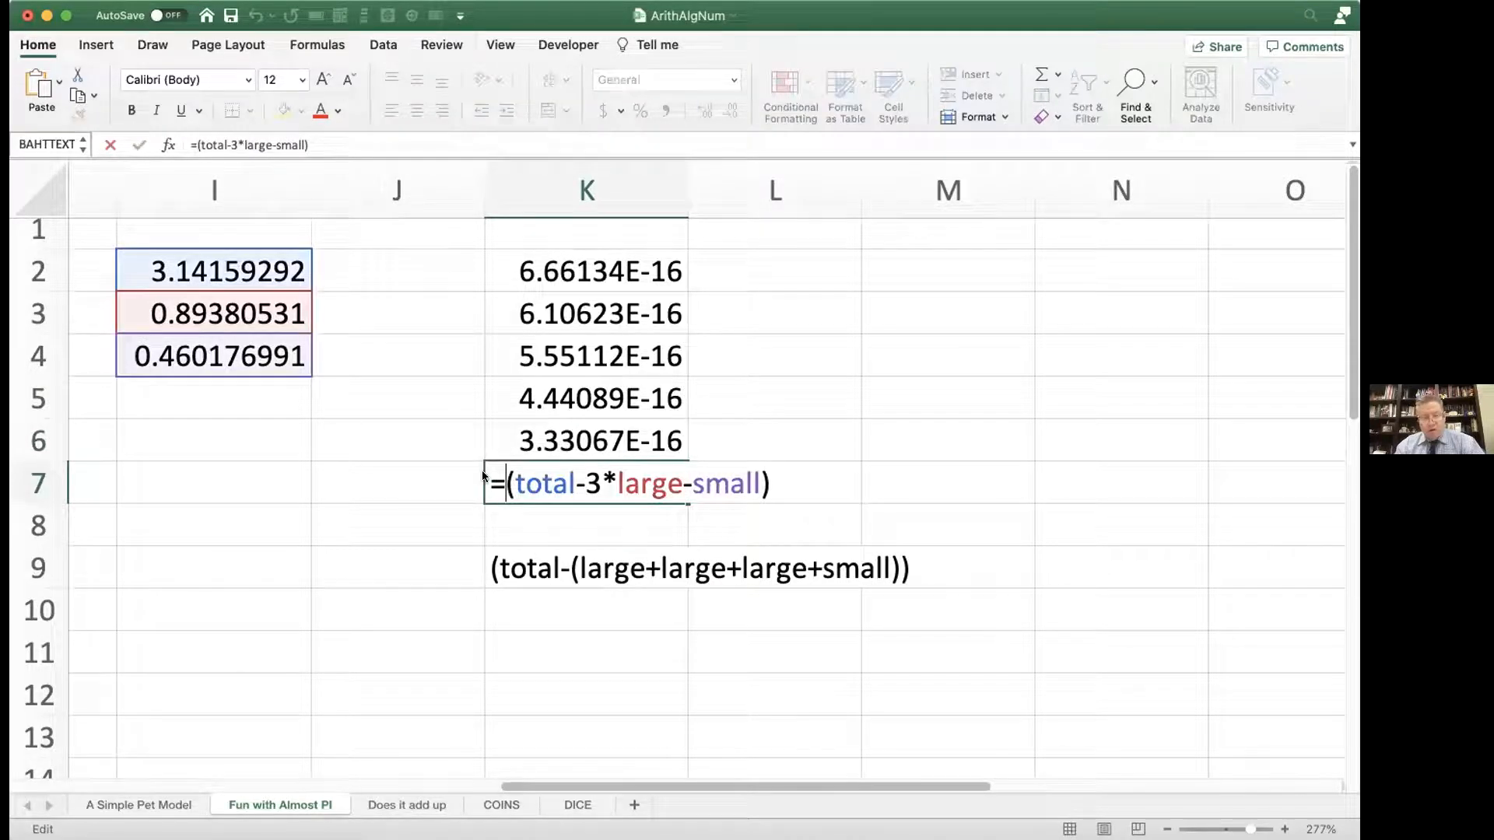
pyautogui.press('Return')
pyautogui.click(483, 558)
pyautogui.doubleClick(483, 558)
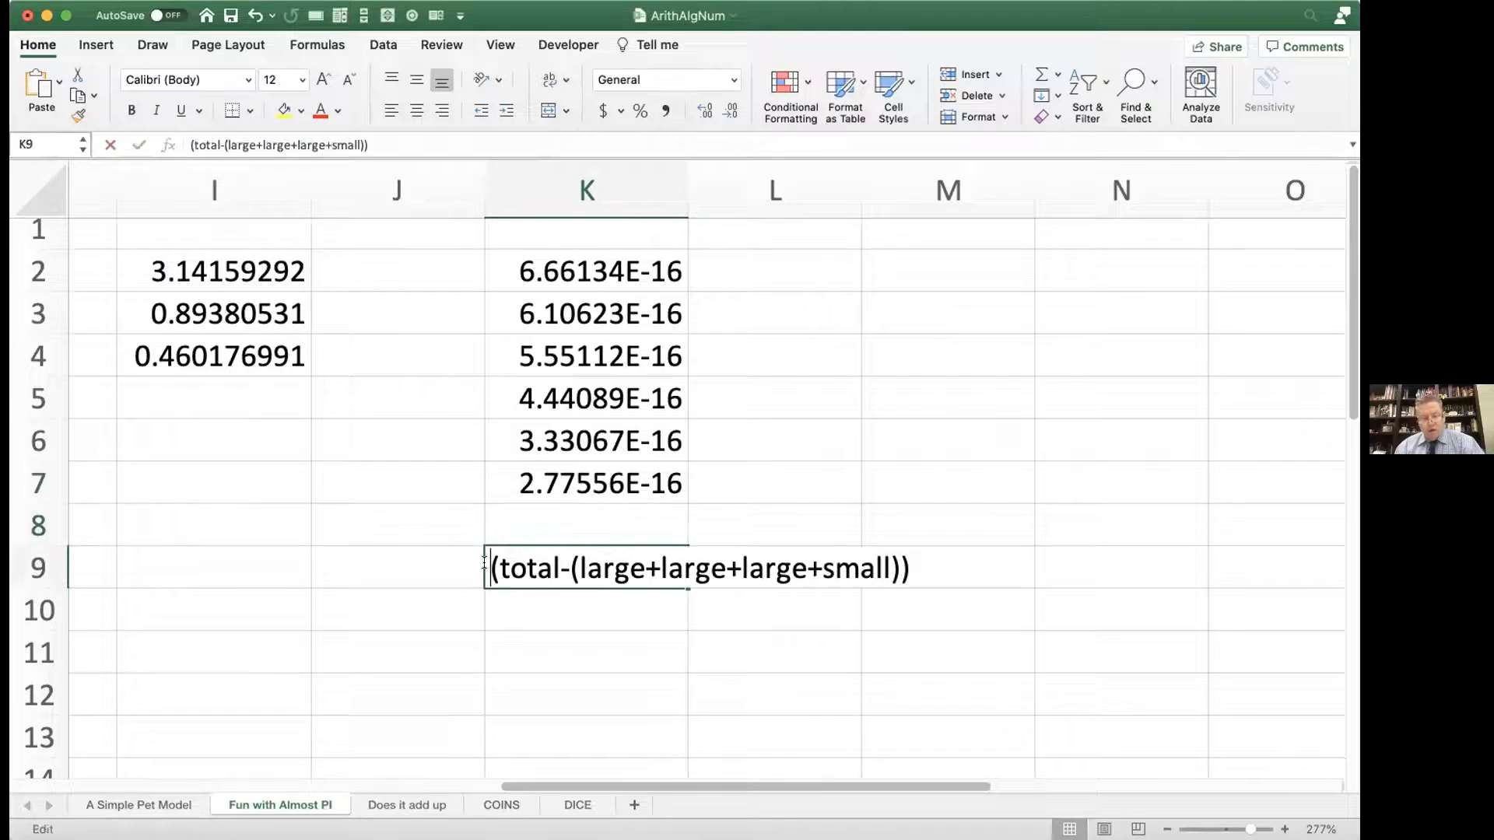
pyautogui.write('=')
pyautogui.press('Return')
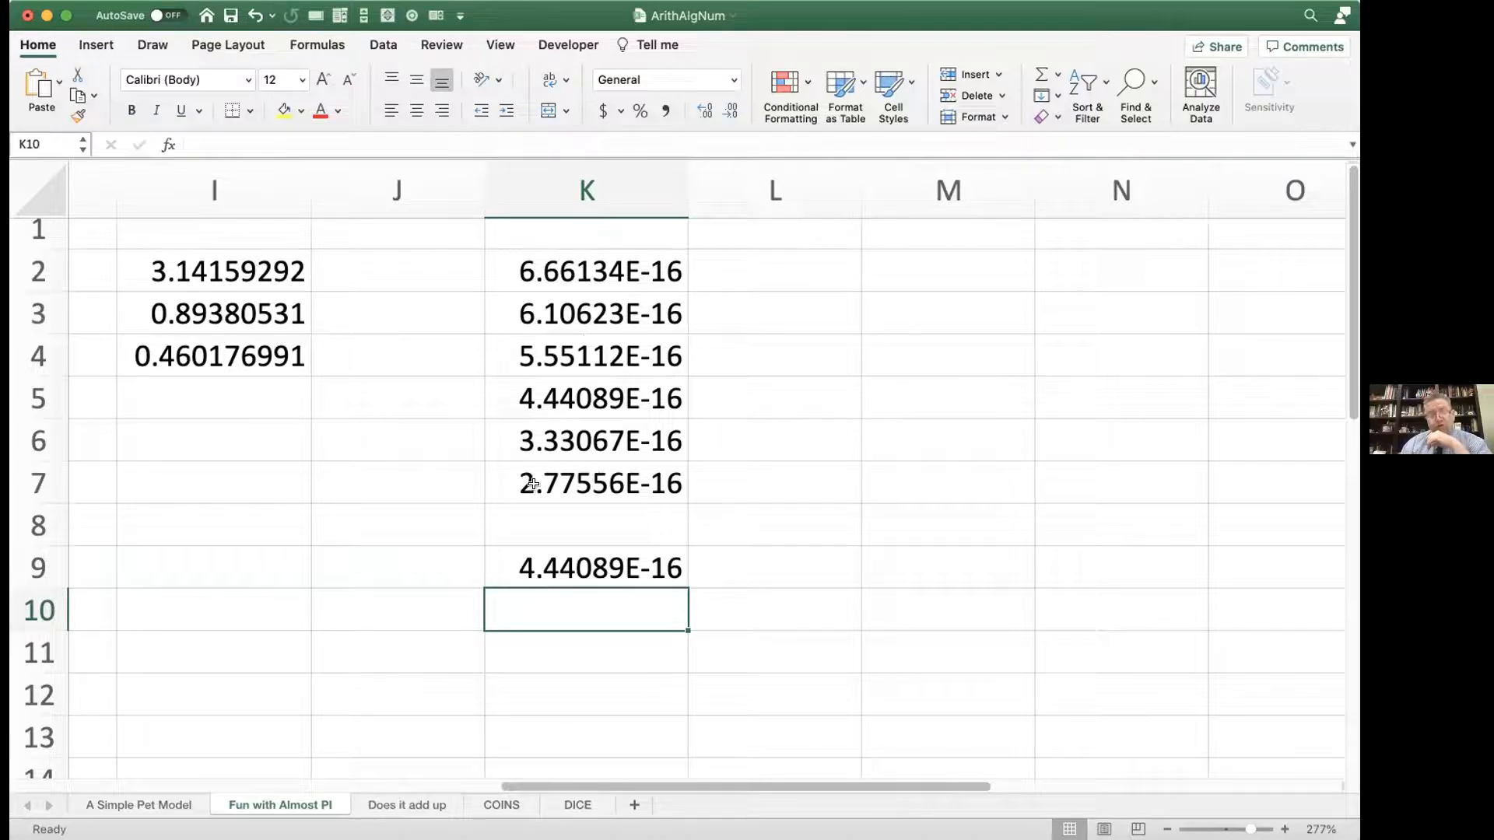
pyautogui.hscroll(-3, 532, 484)
pyautogui.scroll(-1, 532, 484)
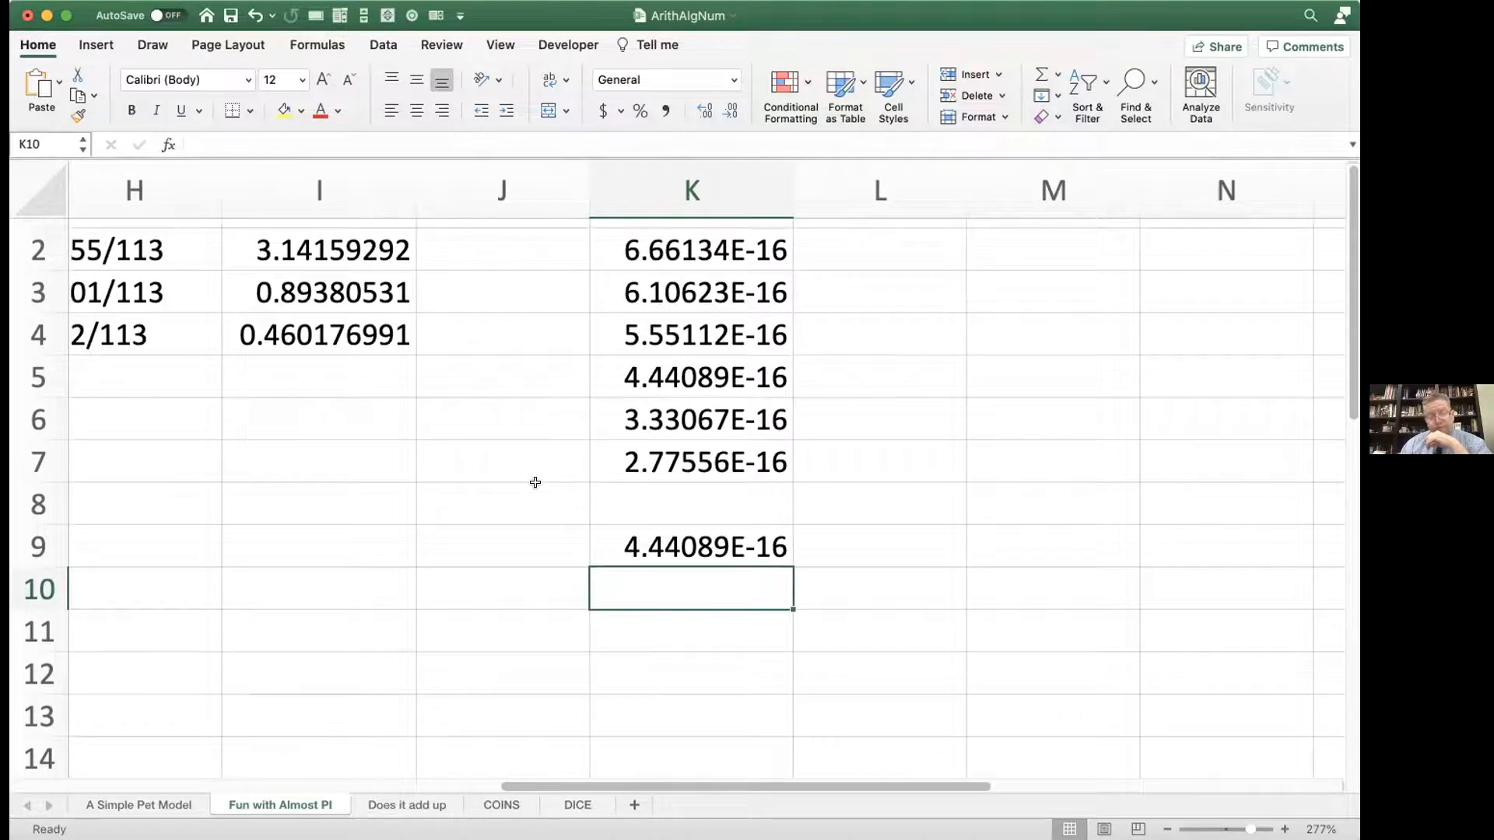
pyautogui.scroll(1, 536, 482)
pyautogui.hscroll(-2, 536, 482)
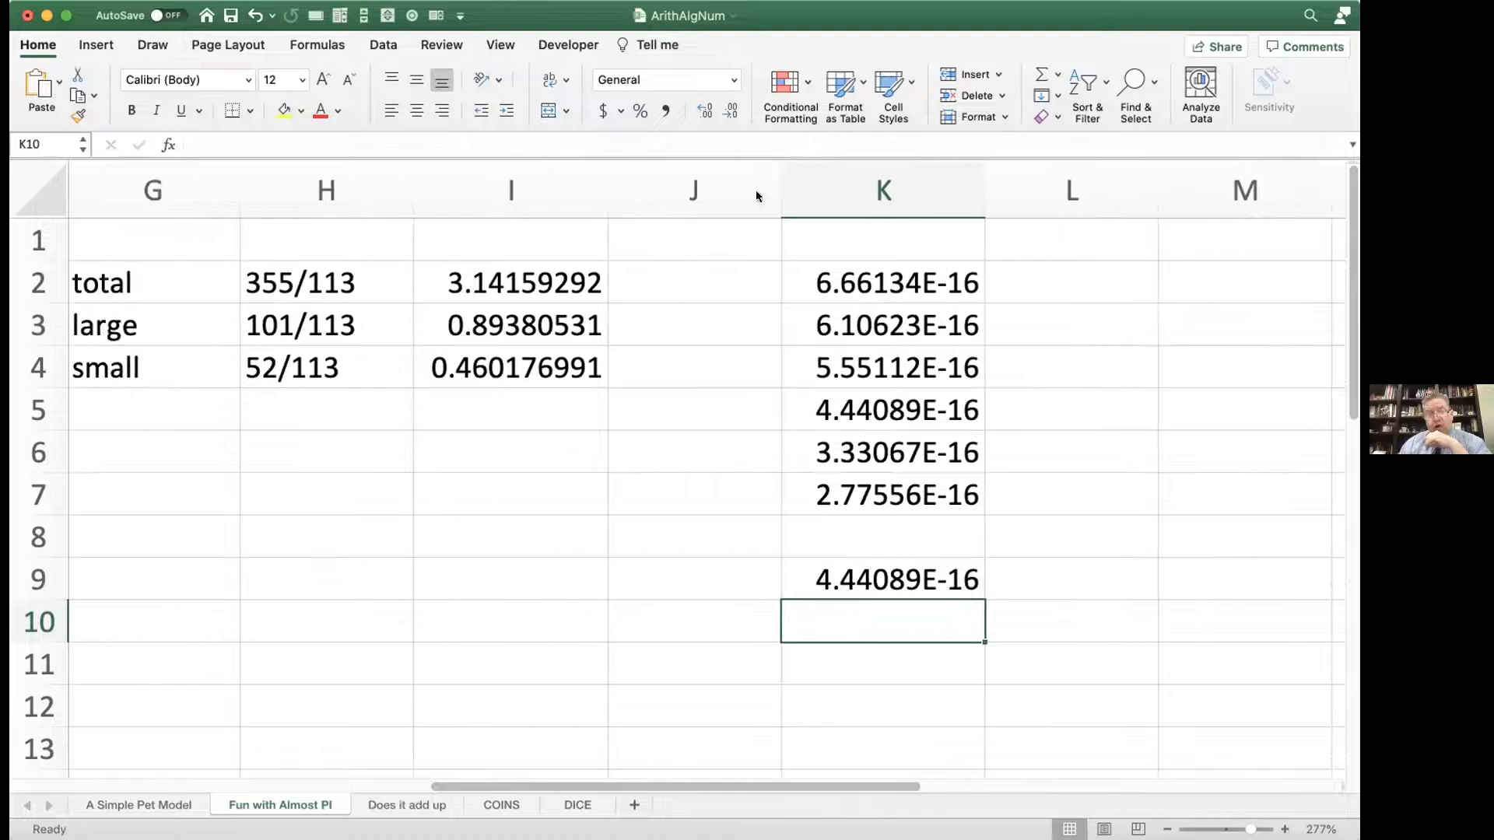
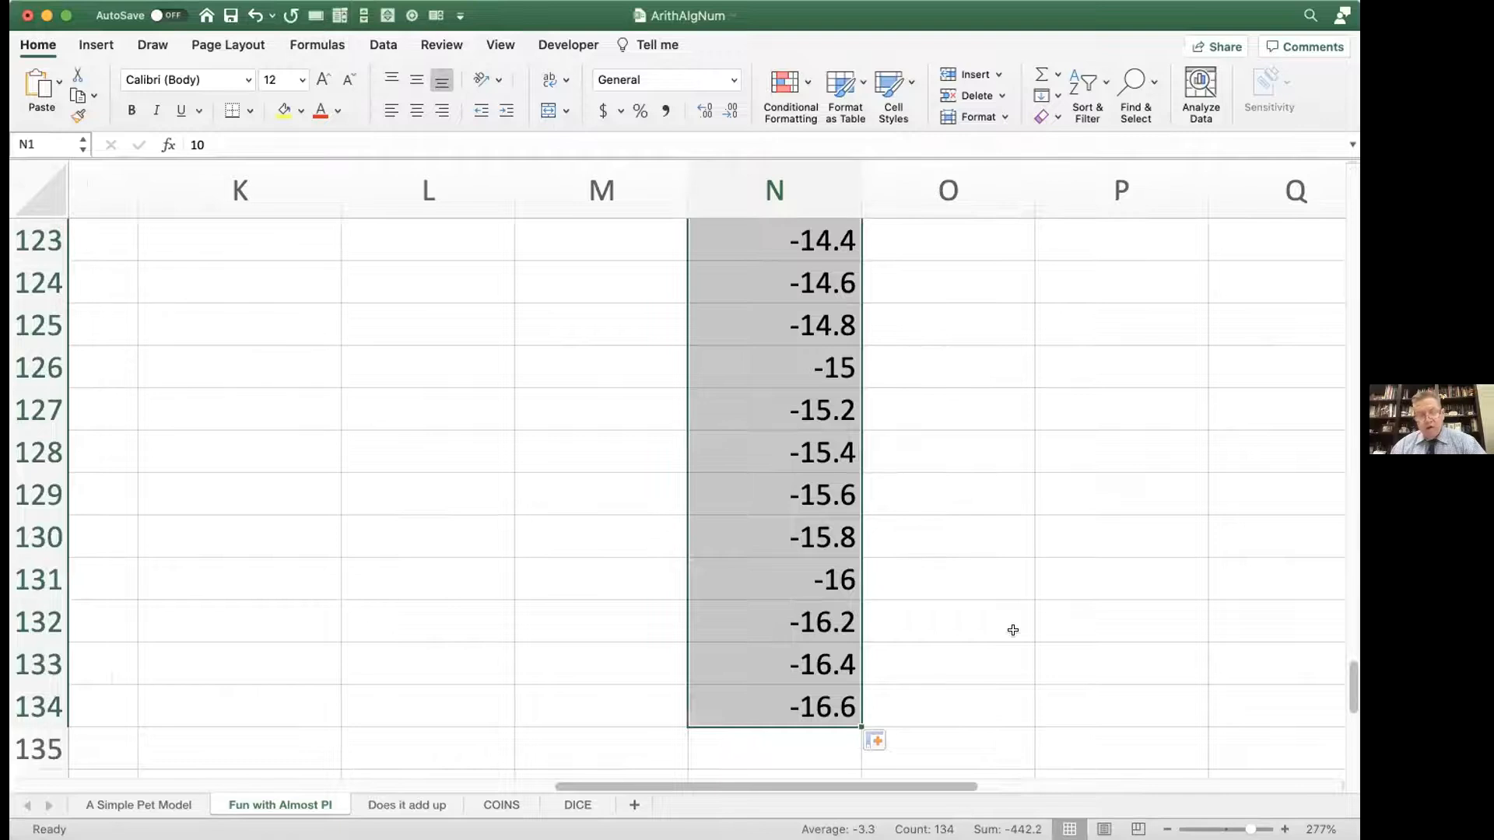
pyautogui.scroll(8, 1012, 629)
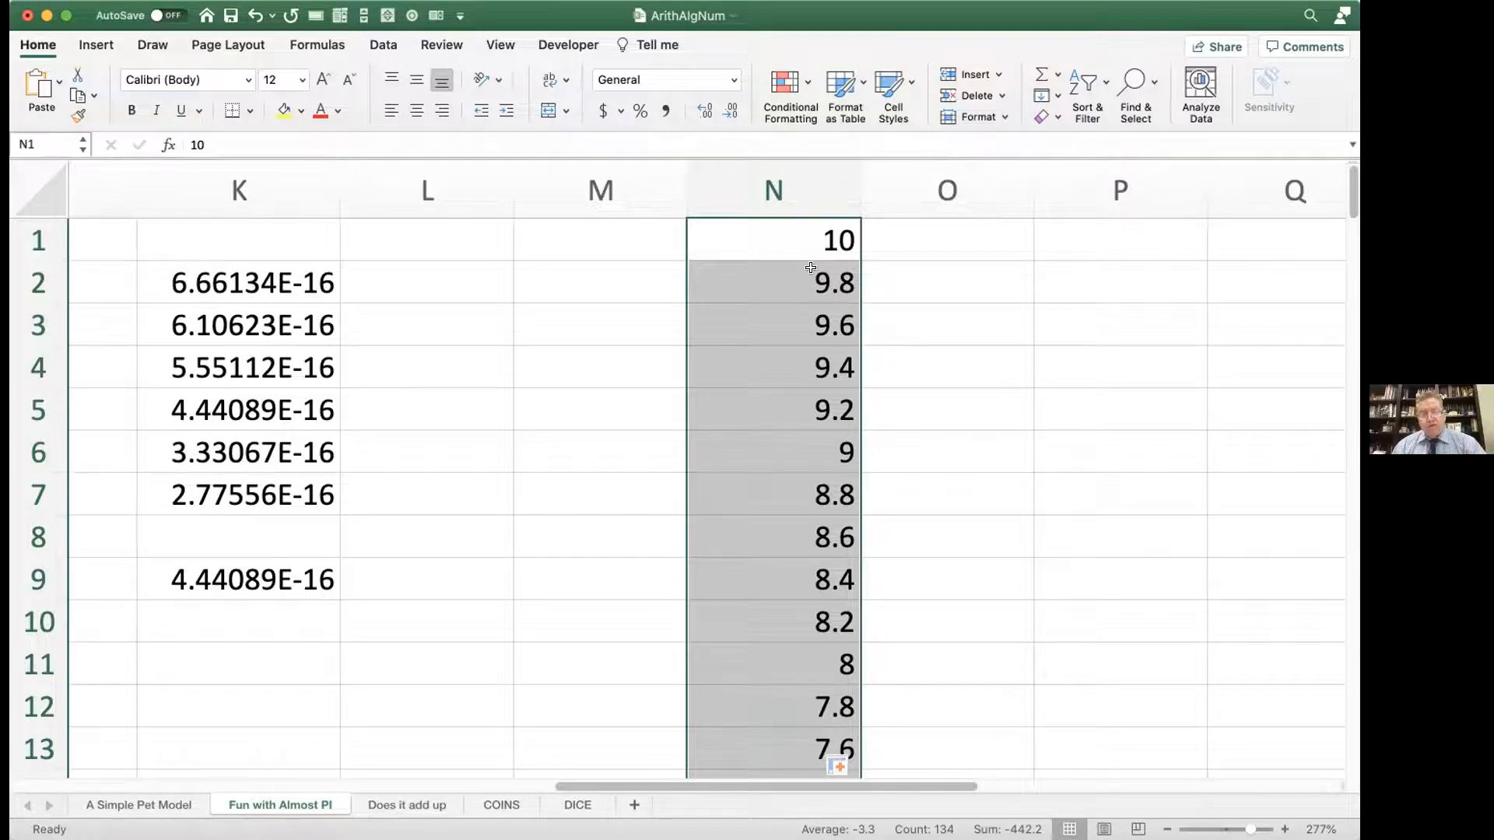
# Step: Inspect the stored values in column N from N2 down to about N27 against their displayed values, and recheck N9
pyautogui.click(202, 140)
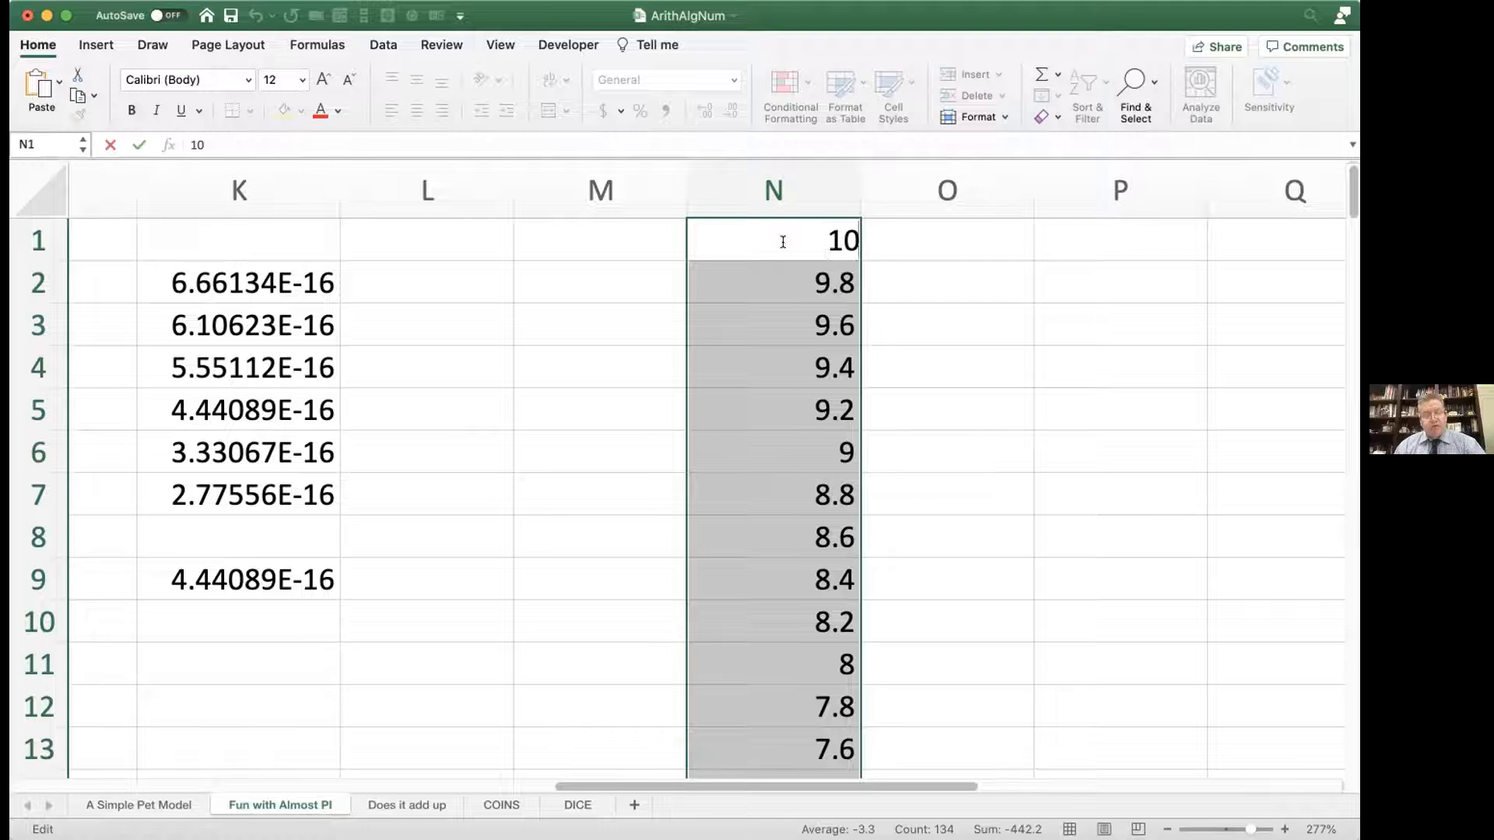
pyautogui.click(779, 274)
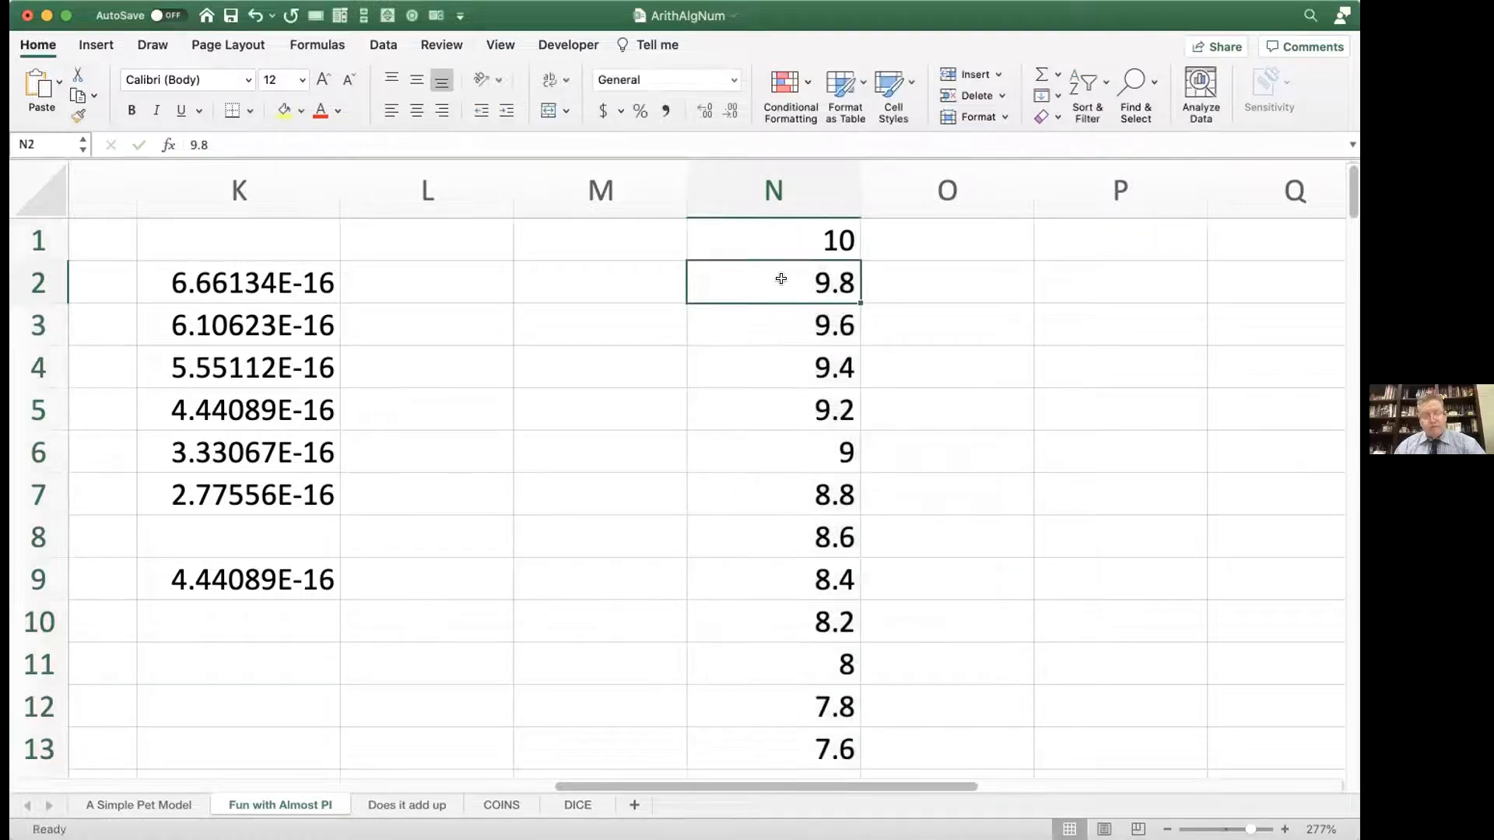
pyautogui.press('Down')
pyautogui.press('Down')
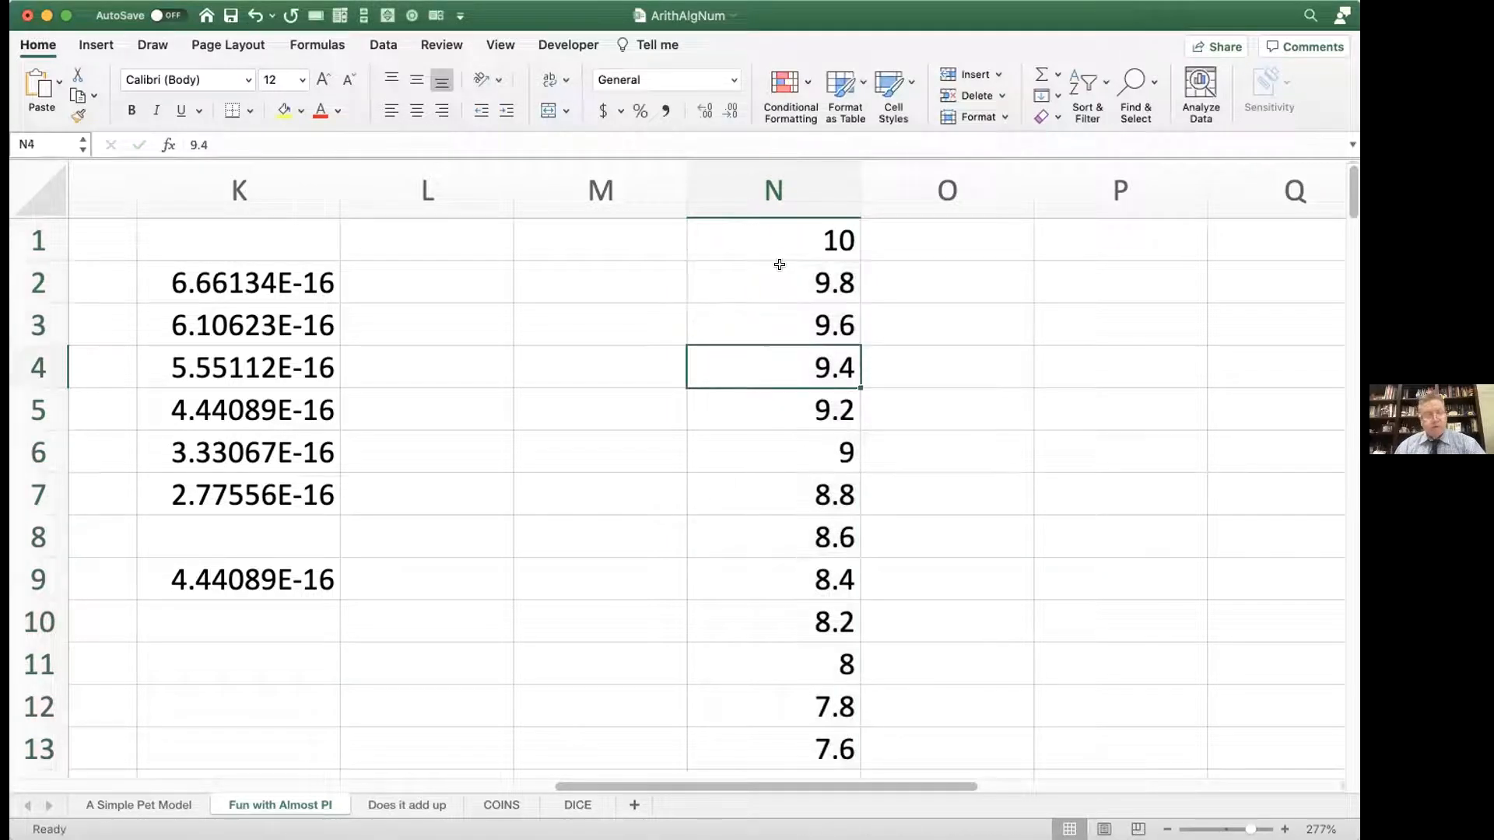
pyautogui.press('Down')
pyautogui.press('Down')
pyautogui.press('Down')
pyautogui.press('Down')
pyautogui.press('Down')
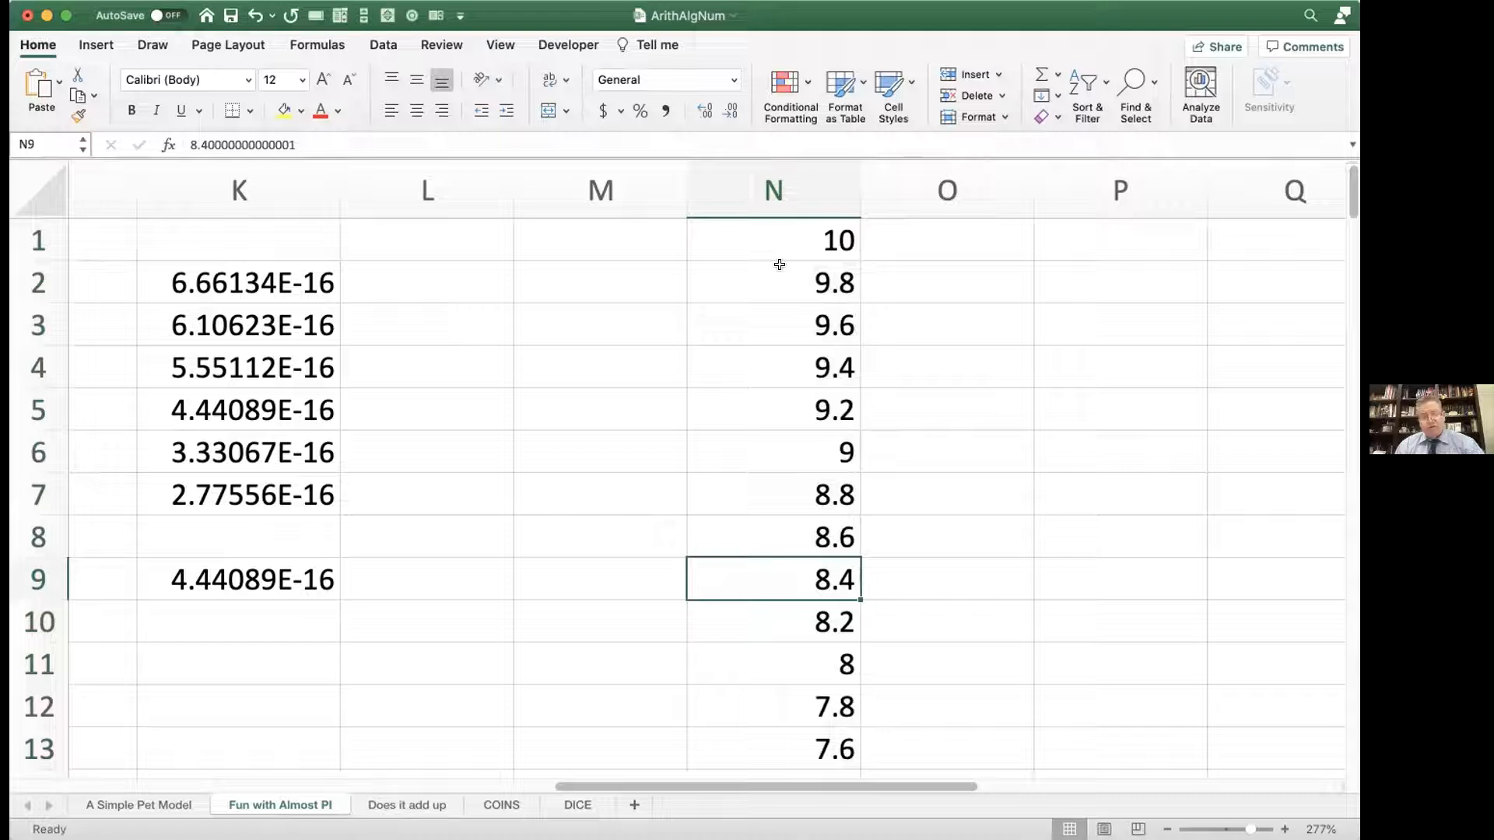
pyautogui.press('Down')
pyautogui.press('Down')
pyautogui.press('Down')
pyautogui.press('Down')
pyautogui.press('Down')
pyautogui.press('Down')
pyautogui.press('Down')
pyautogui.press('Down')
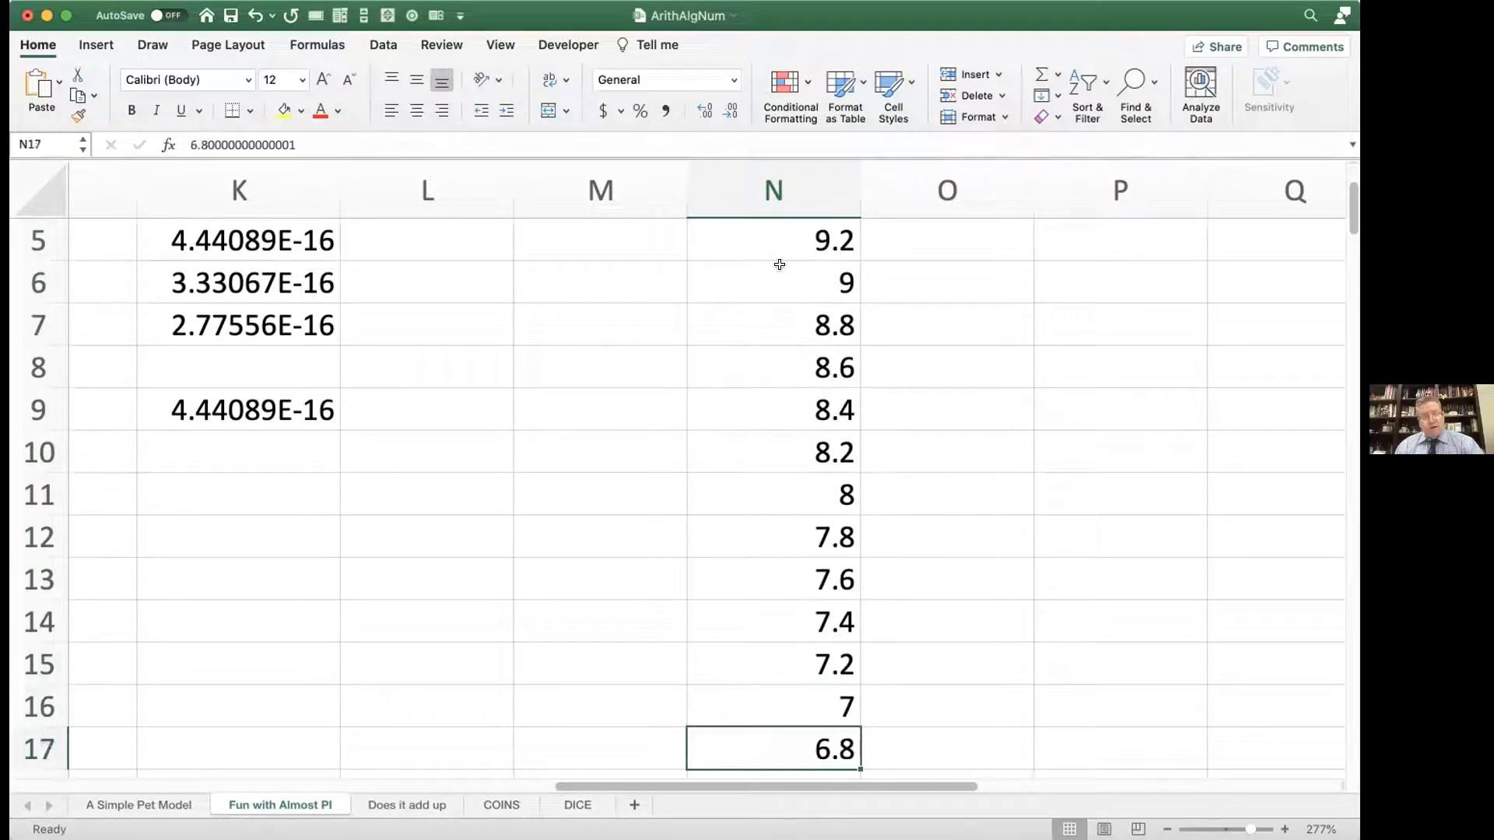
pyautogui.press('Down')
pyautogui.press('Down')
pyautogui.press('Down')
pyautogui.press('Down')
pyautogui.press('Down')
pyautogui.press('Down')
pyautogui.press('Down')
pyautogui.press('Down')
pyautogui.press('Down')
pyautogui.press('Down')
pyautogui.press('Down')
pyautogui.press('Down')
pyautogui.press('Down')
pyautogui.press('Down')
pyautogui.press('Down')
pyautogui.press('Down')
pyautogui.press('Down')
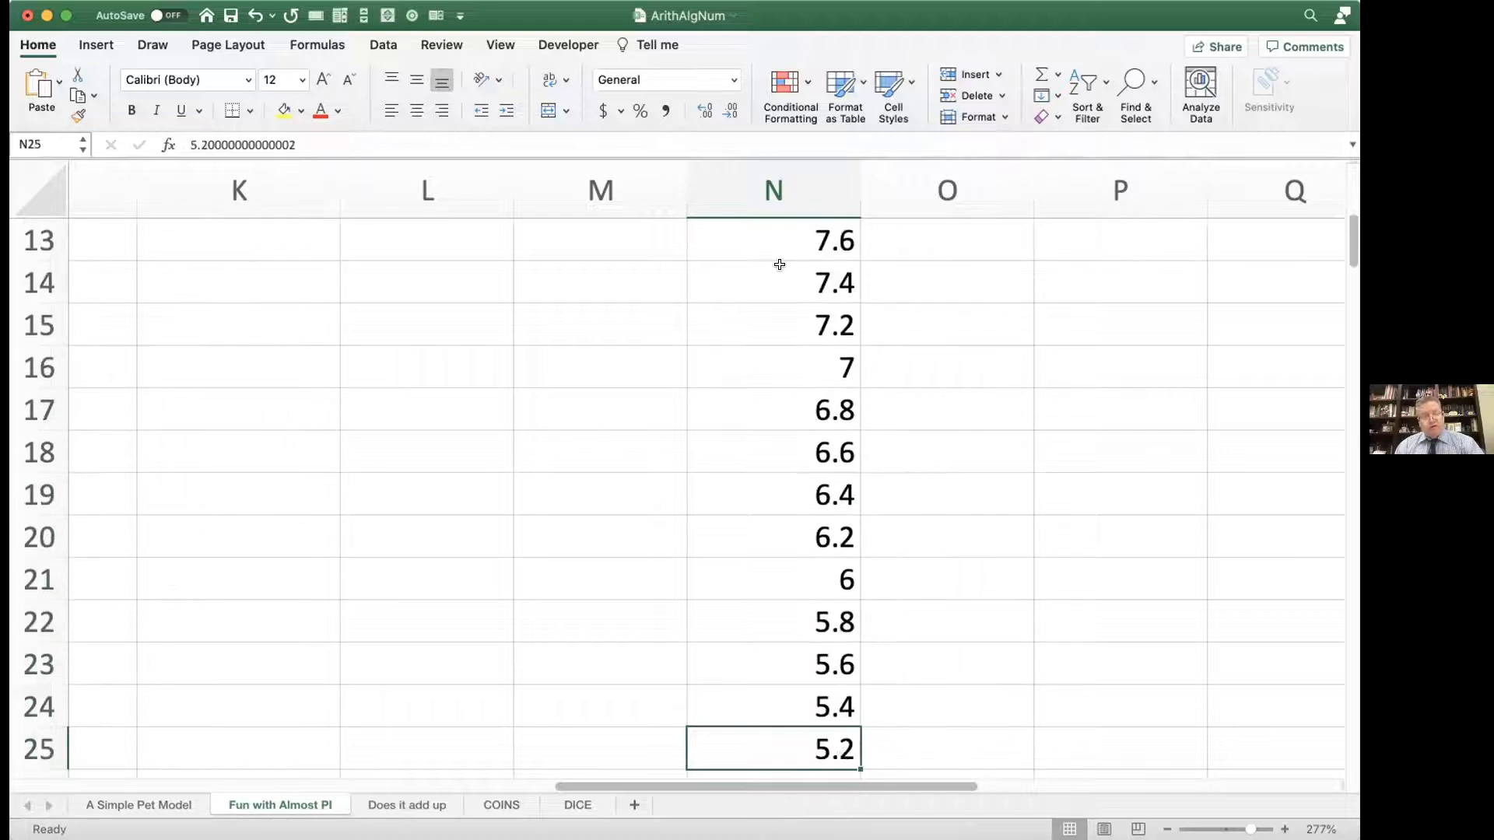
pyautogui.press('Up')
pyautogui.press('Up')
pyautogui.press('Up')
pyautogui.press('Up')
pyautogui.press('Up')
pyautogui.press('Up')
pyautogui.press('Up')
pyautogui.press('Up')
pyautogui.press('Up')
pyautogui.press('Up')
pyautogui.press('Up')
pyautogui.press('Up')
pyautogui.press('Up')
pyautogui.press('Up')
pyautogui.press('Up')
pyautogui.press('Up')
pyautogui.press('Up')
pyautogui.press('Up')
pyautogui.press('Up')
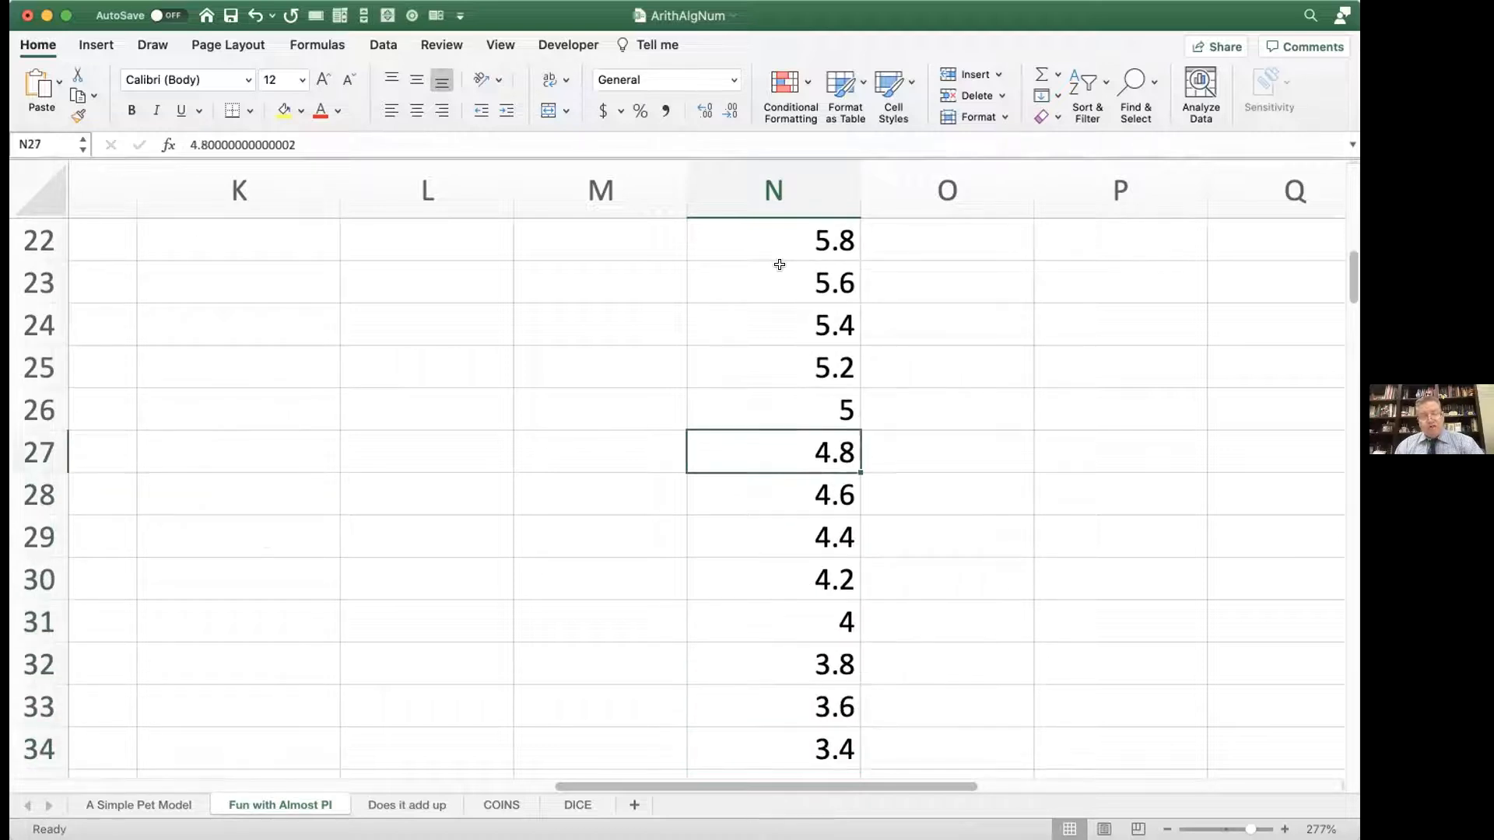
pyautogui.press('Up')
pyautogui.press('Up')
pyautogui.press('Up')
pyautogui.press('Up')
pyautogui.press('Up')
pyautogui.press('Up')
pyautogui.press('Up')
pyautogui.press('Up')
pyautogui.press('Up')
pyautogui.press('Up')
pyautogui.press('Up')
pyautogui.press('Up')
pyautogui.press('Up')
pyautogui.press('Up')
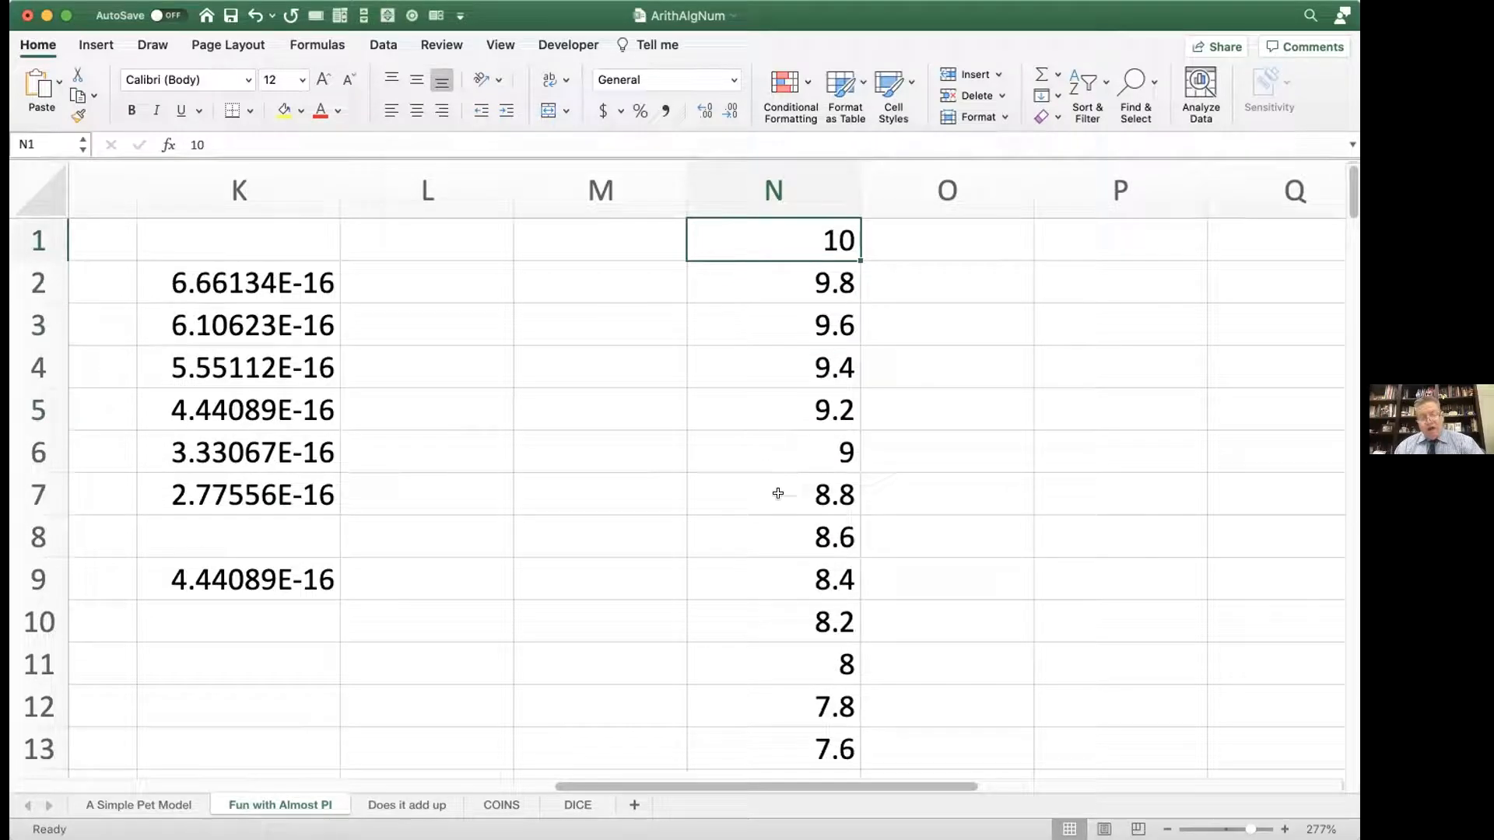
pyautogui.click(795, 574)
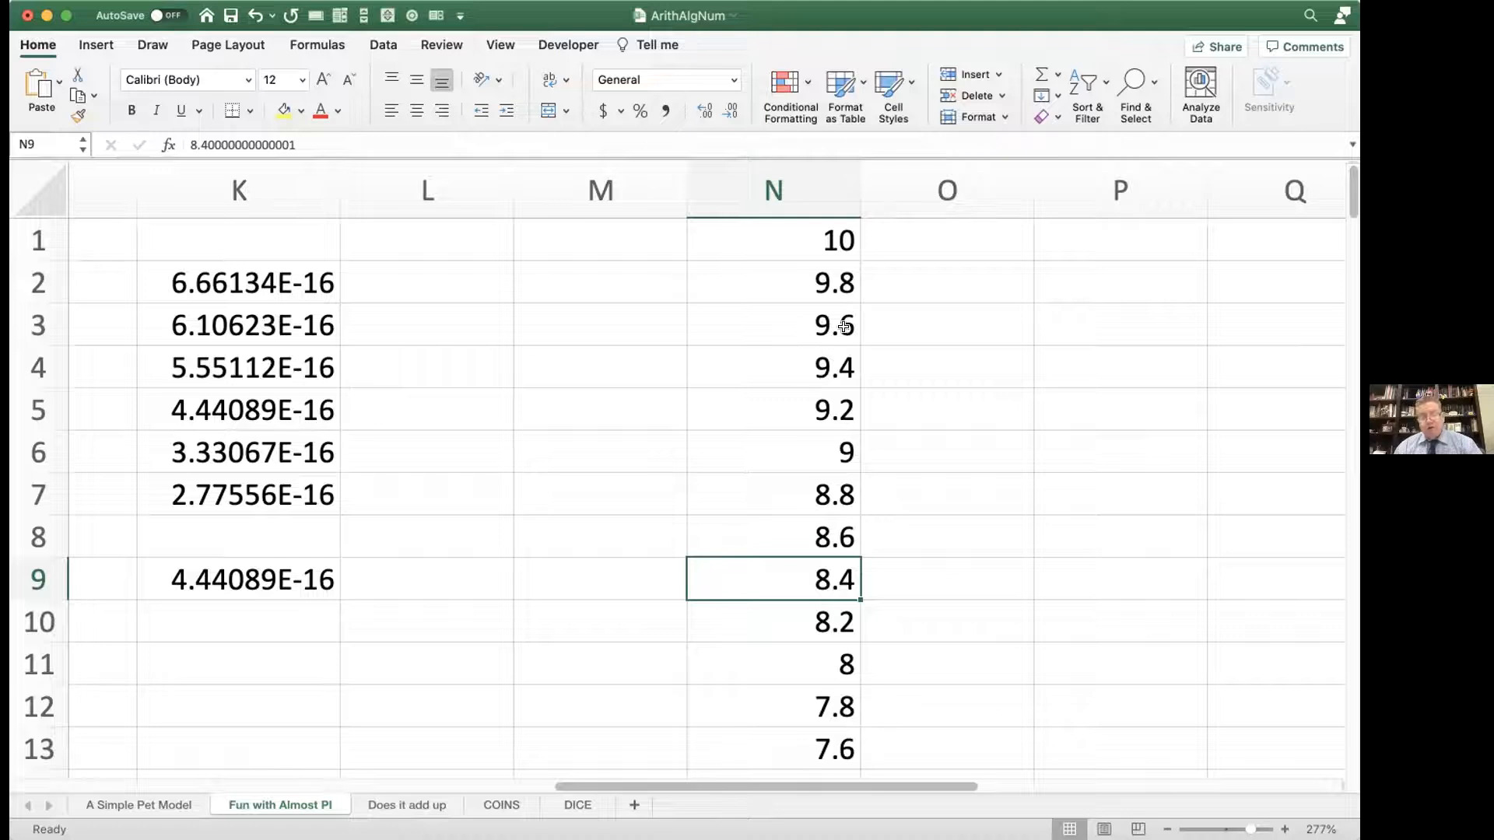
# Step: Enter 10 in O1 as the starting value for a second descending series
pyautogui.click(876, 239)
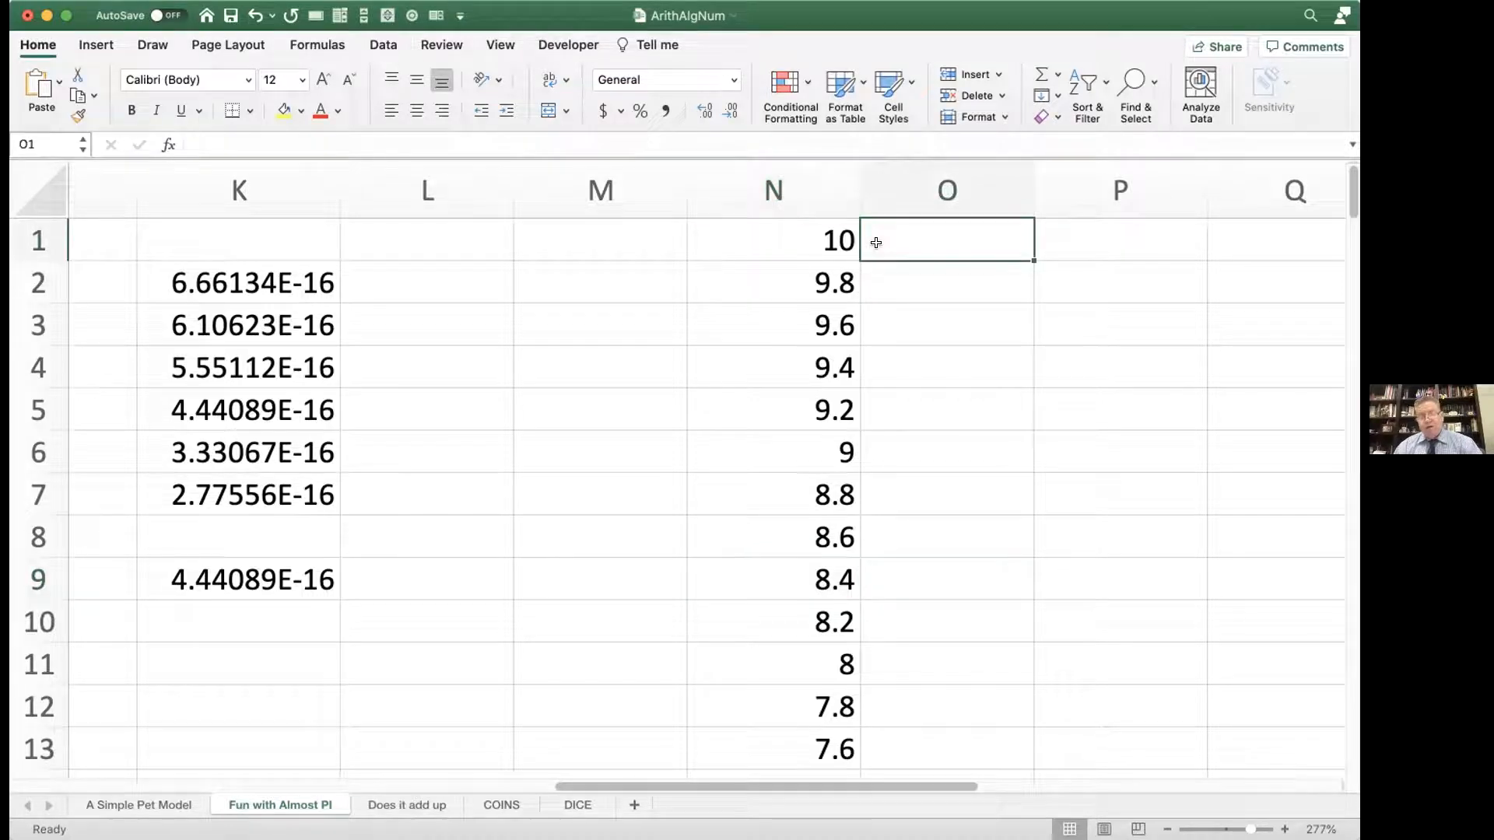
pyautogui.write('10')
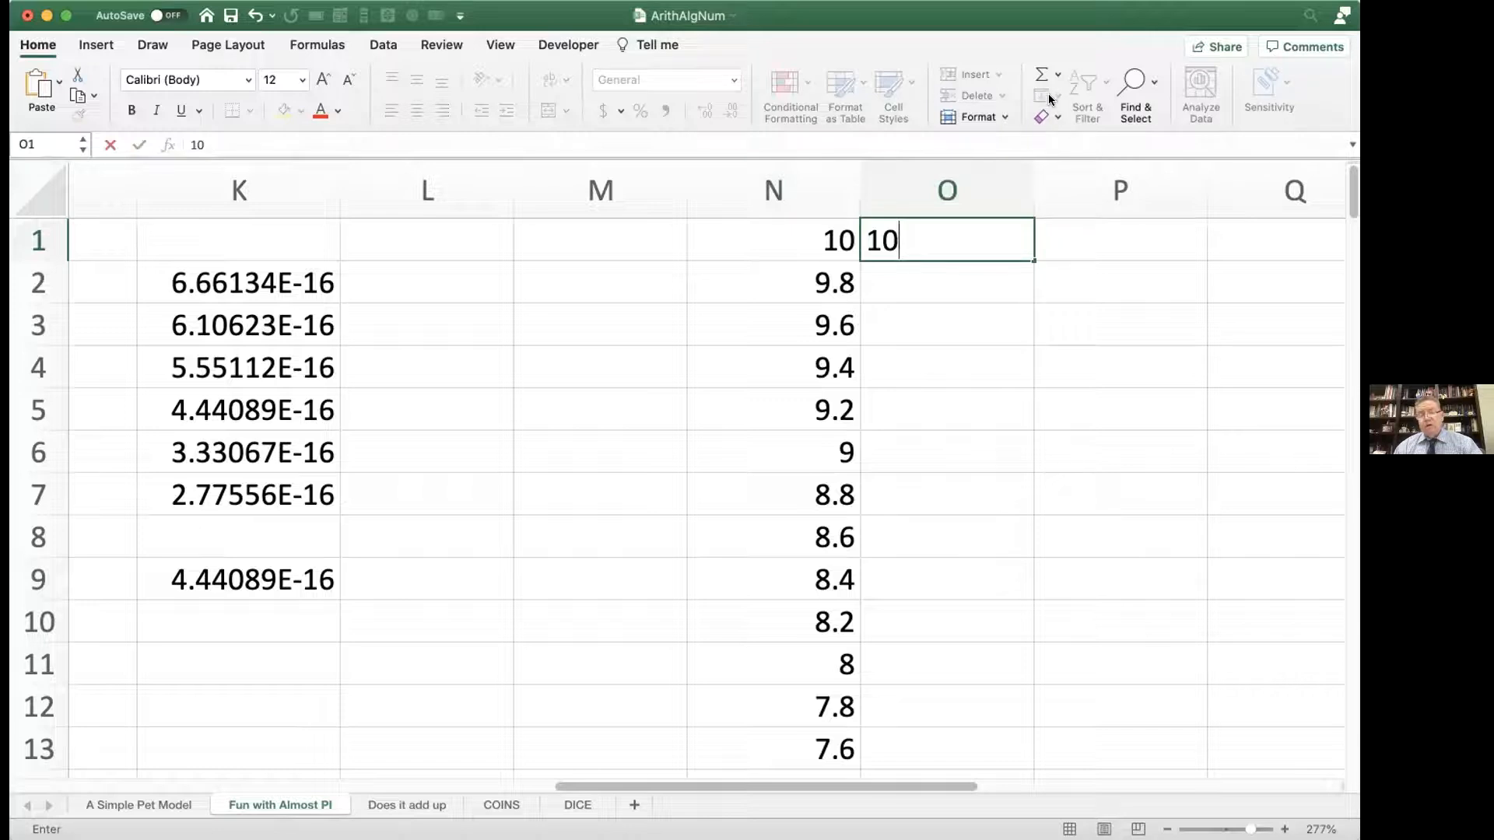
pyautogui.press('Return')
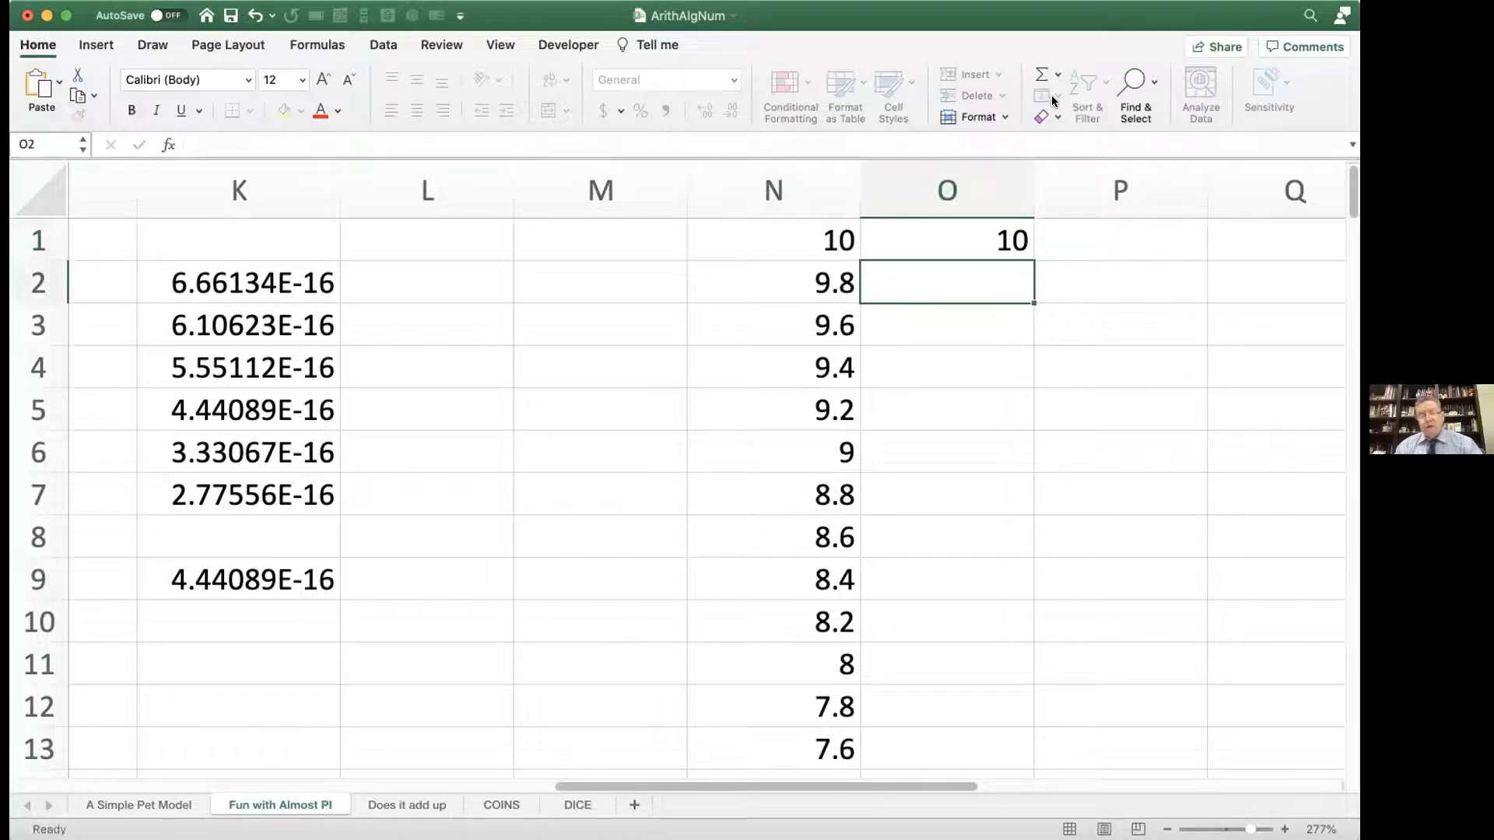
# Step: Try to fill a linear series in rows from O1 with a step value of -.2 and no stop value
pyautogui.click(971, 239)
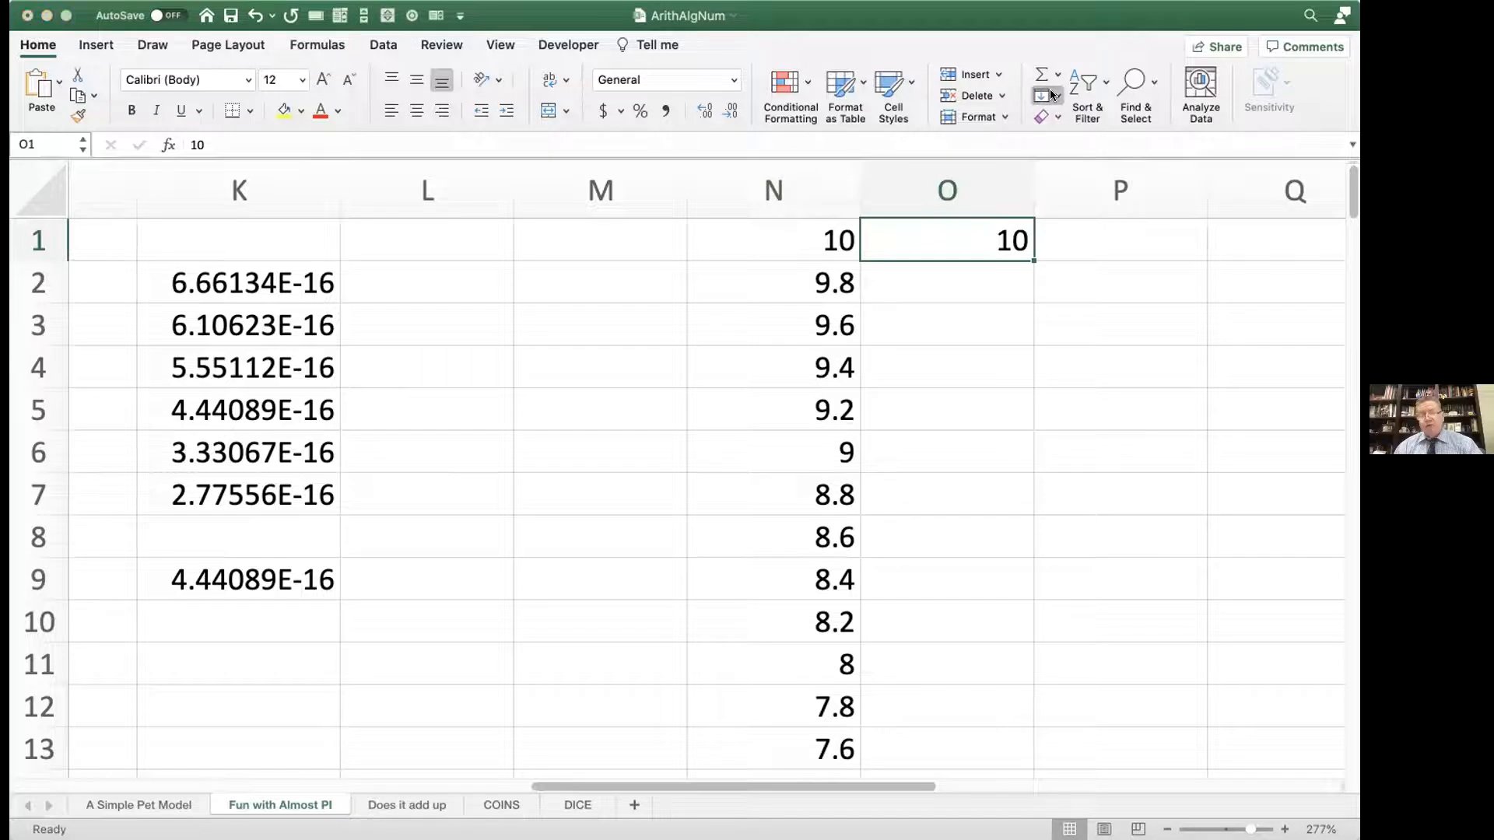
pyautogui.click(1051, 235)
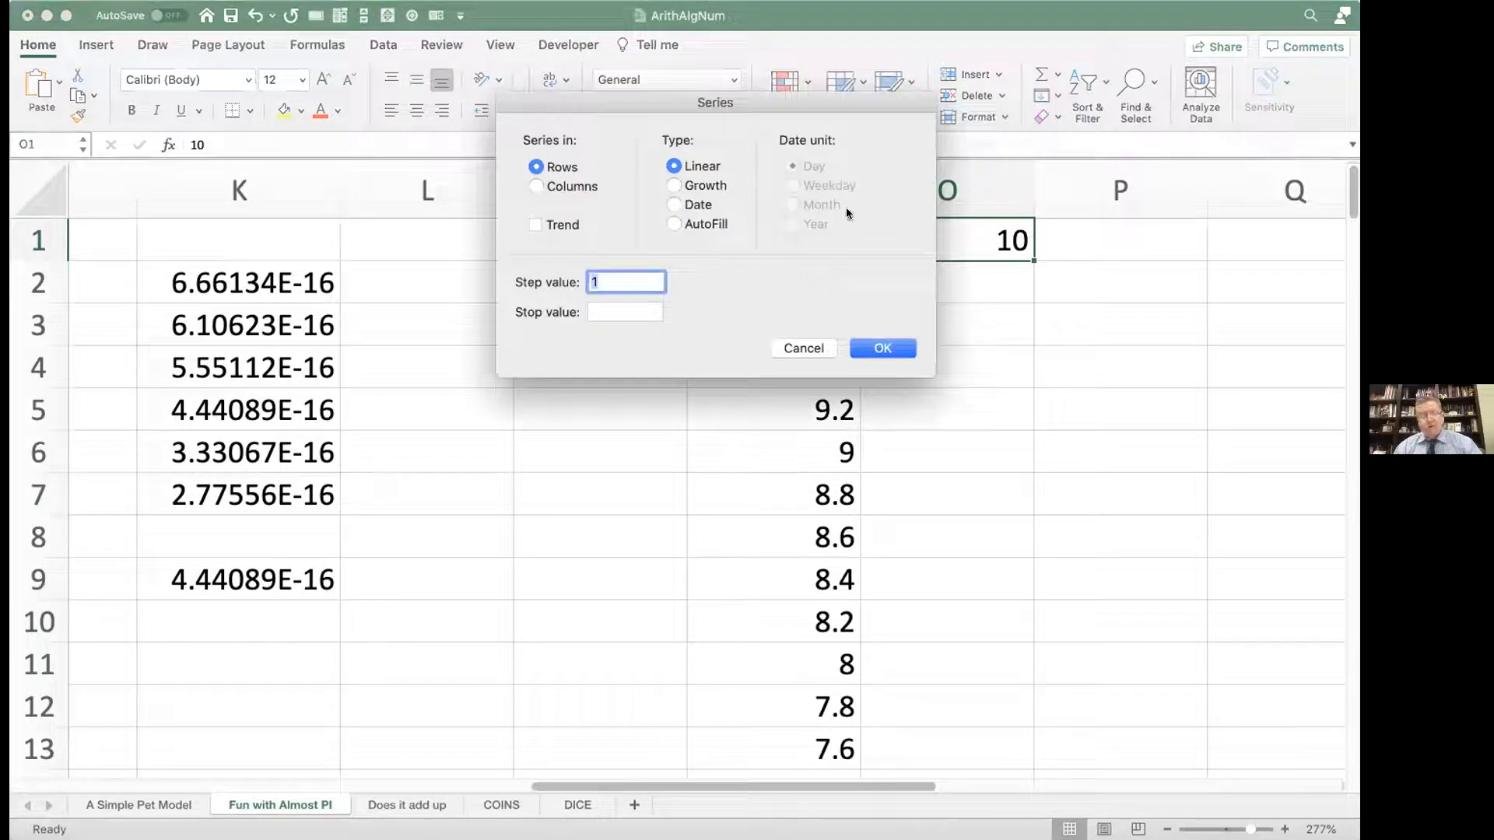
pyautogui.write('-.2')
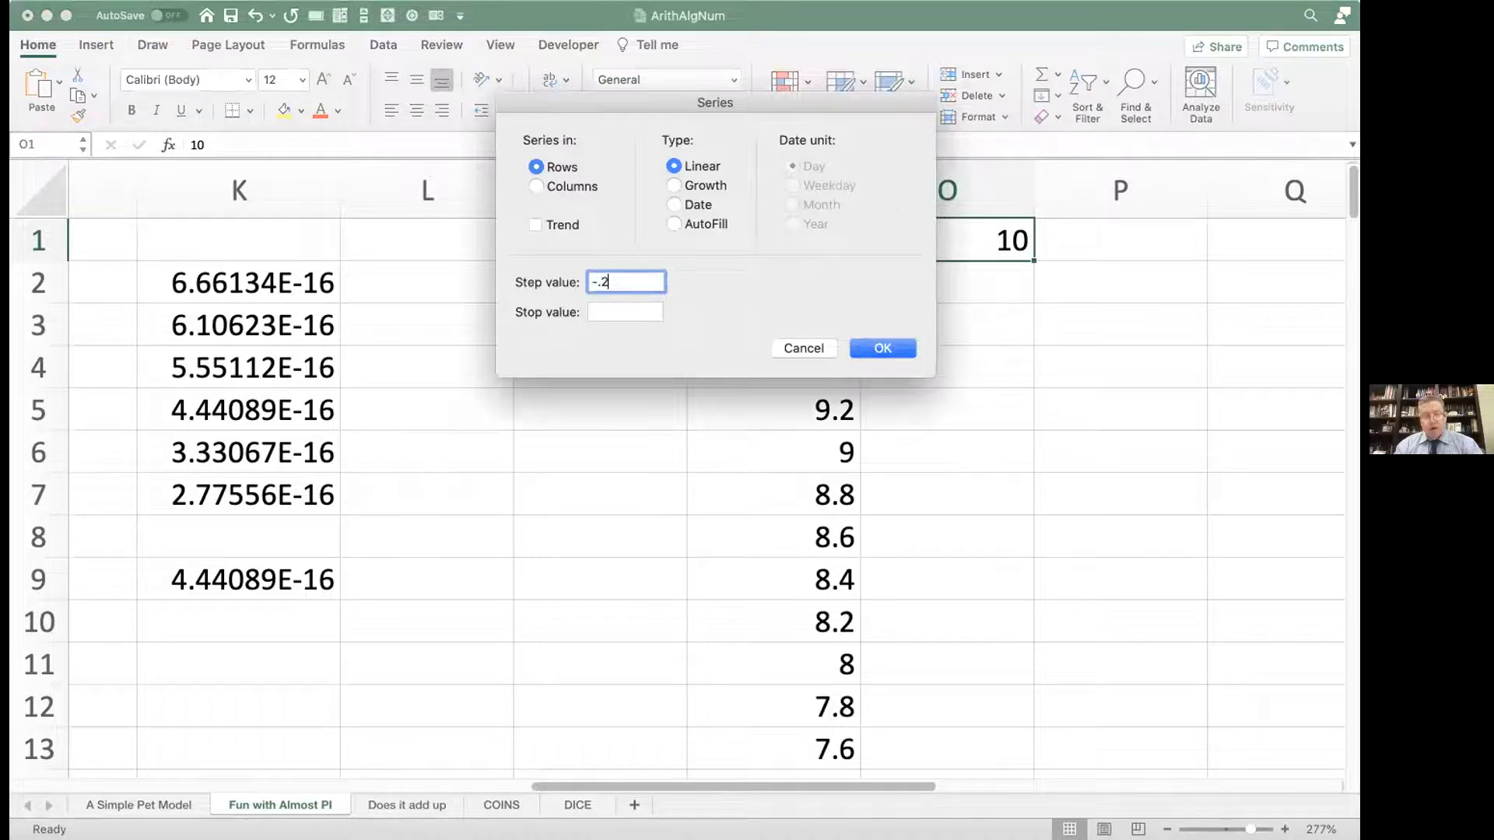
pyautogui.press('Return')
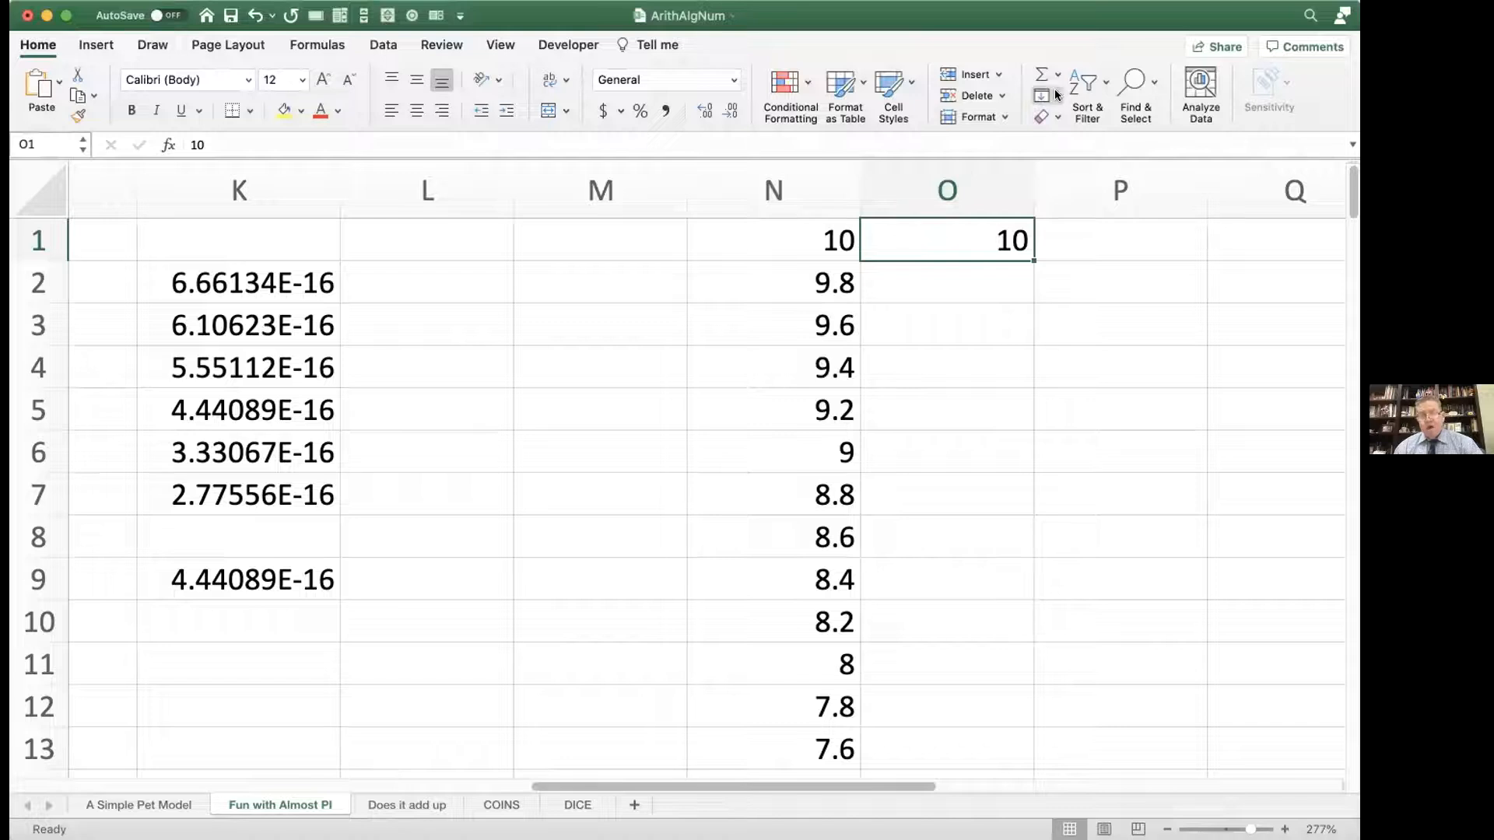
# Step: Fill a linear series down column O from O1 with step value -.2 and stop value -10
pyautogui.click(1048, 228)
pyautogui.write('-.2')
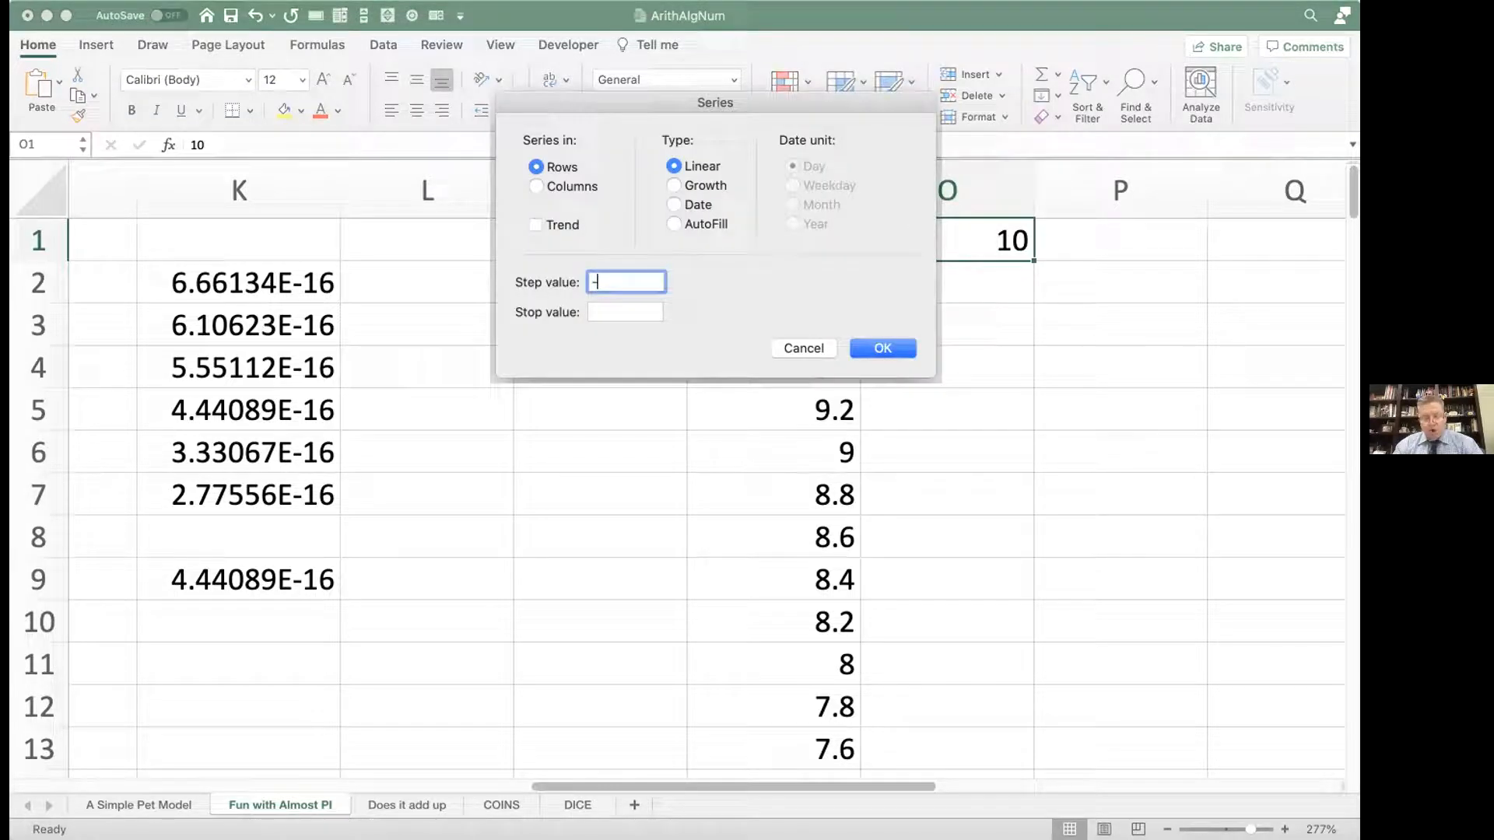
pyautogui.click(616, 313)
pyautogui.write('-10')
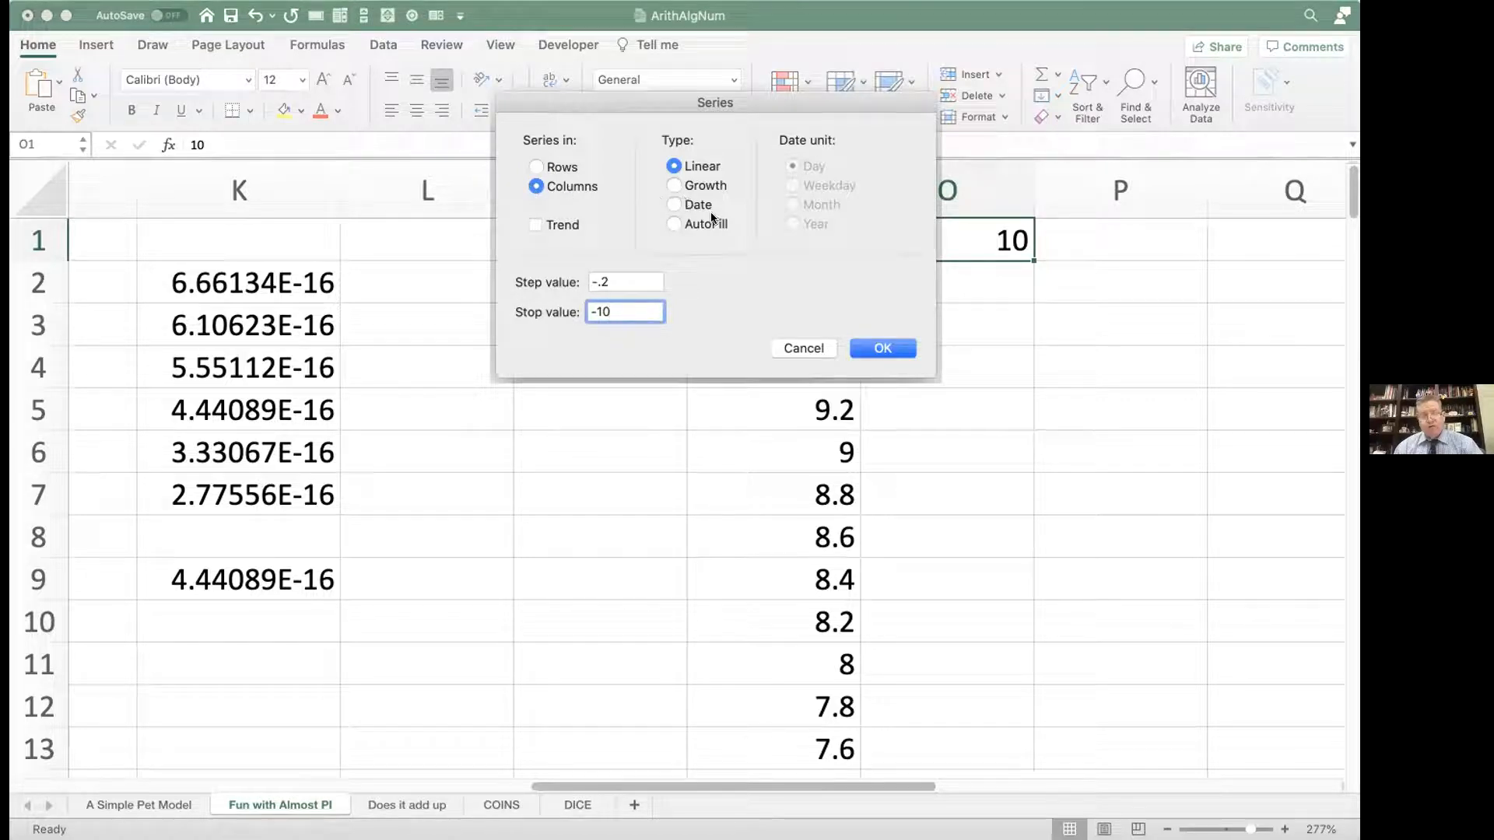
pyautogui.click(864, 343)
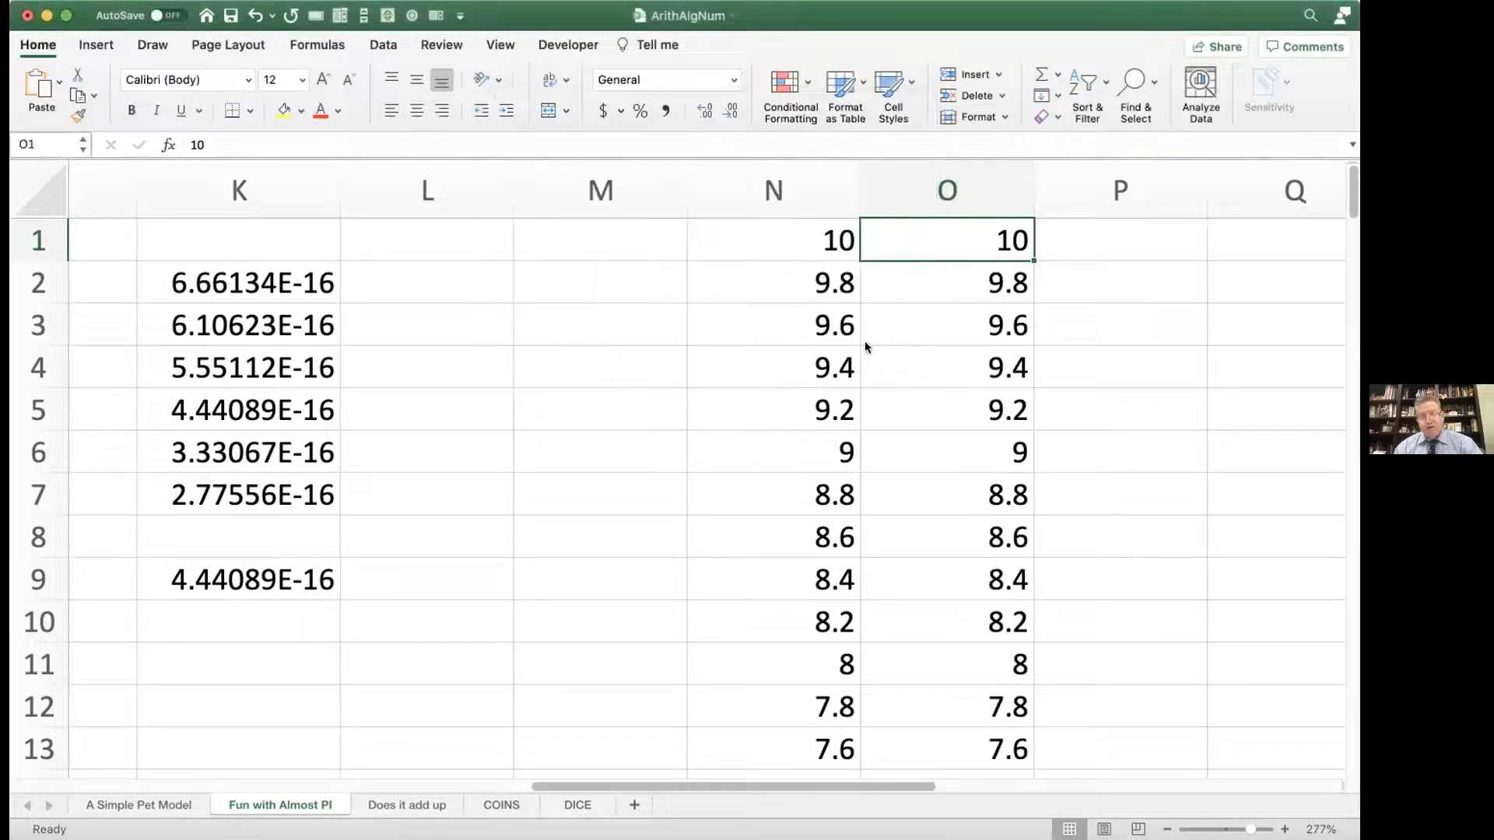
# Step: Compare the values in columns N and O row by row, especially around the zero crossing at row 51
pyautogui.scroll(-6, 865, 347)
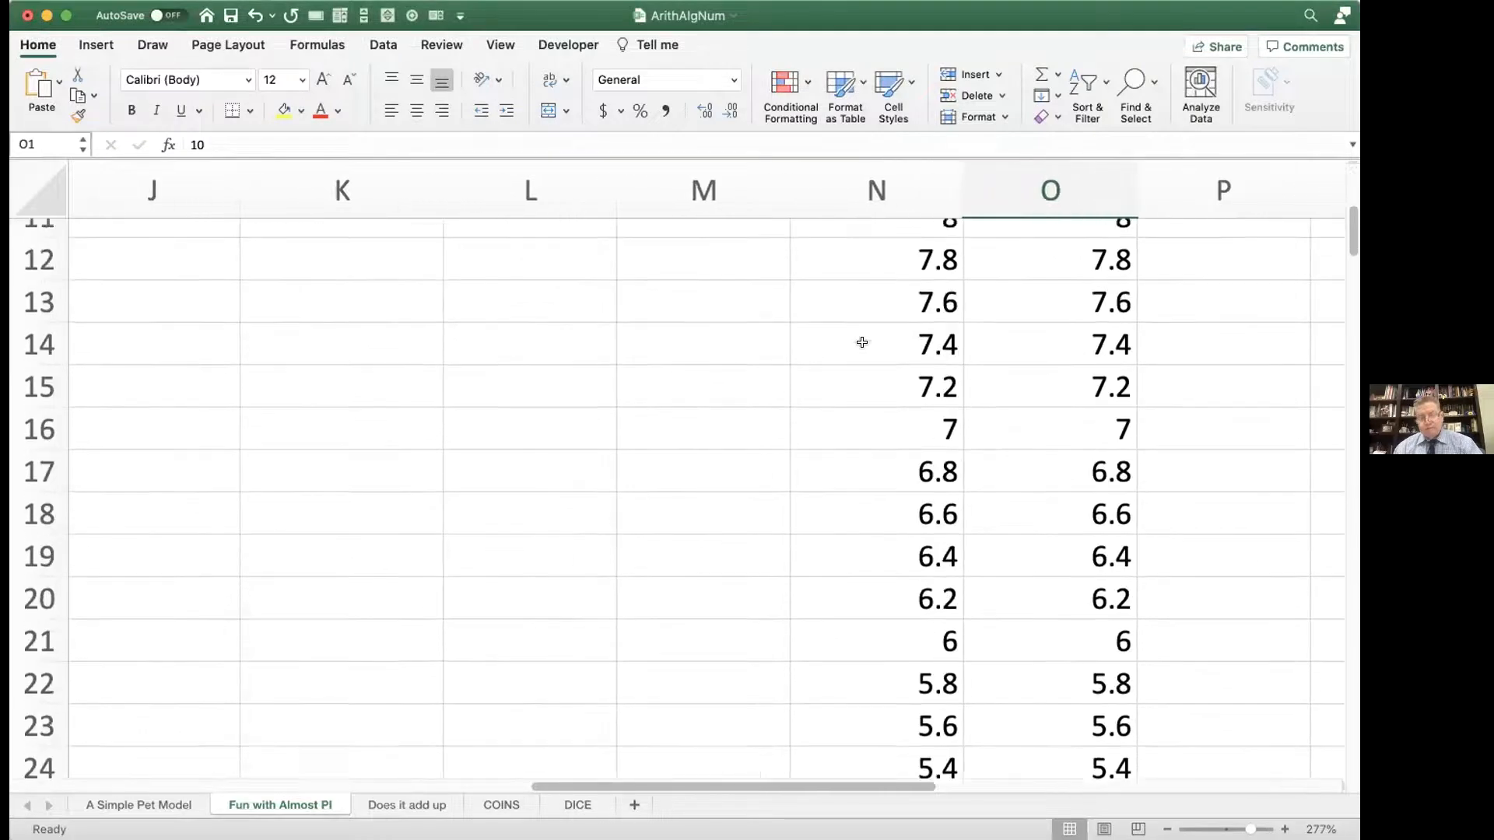
pyautogui.scroll(-10, 862, 345)
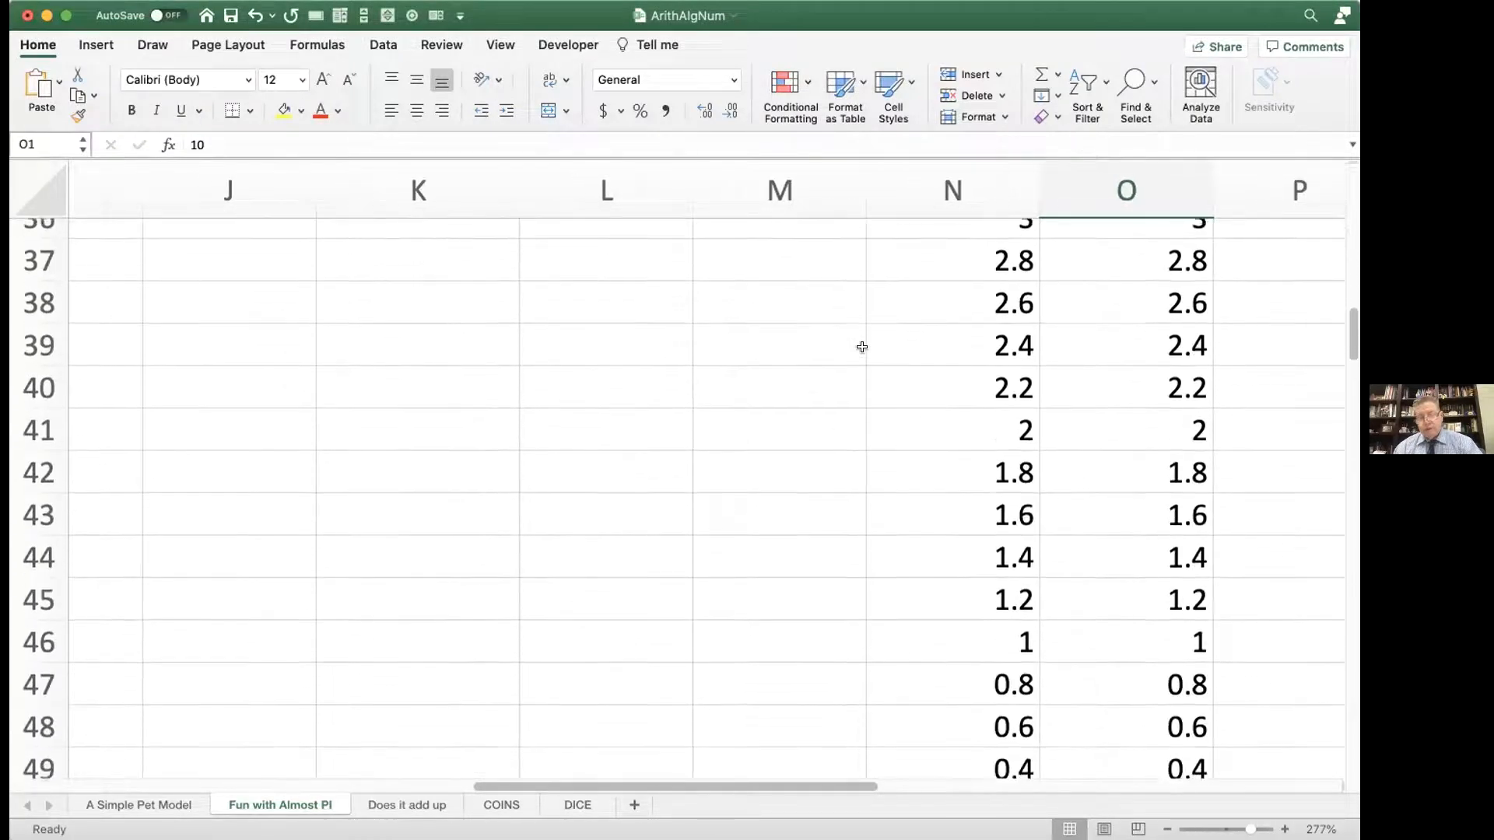
pyautogui.scroll(-4, 863, 347)
pyautogui.scroll(1, 862, 346)
pyautogui.hscroll(3, 862, 347)
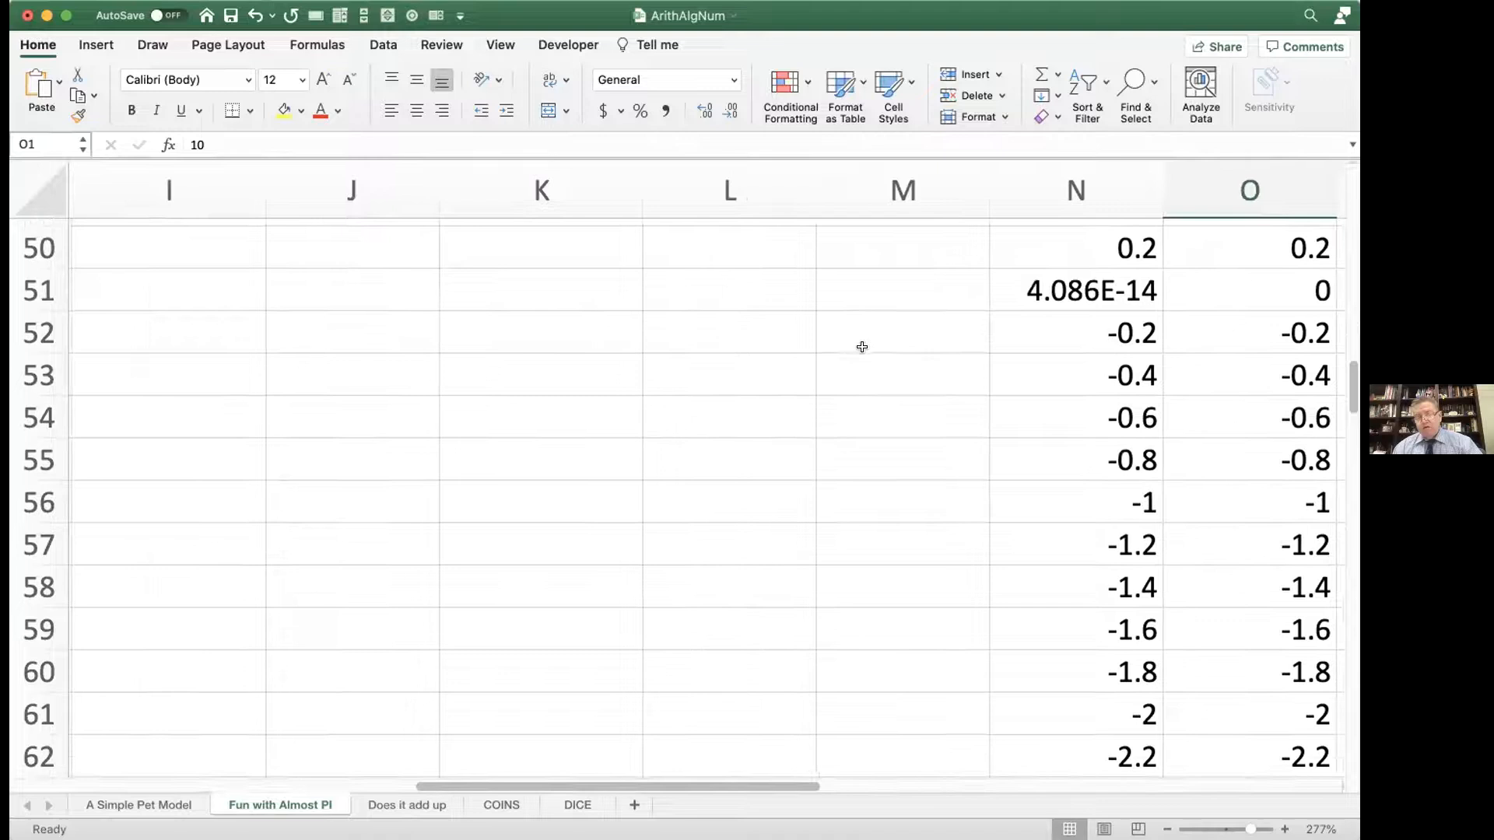
pyautogui.hscroll(1, 862, 347)
pyautogui.scroll(20, 863, 346)
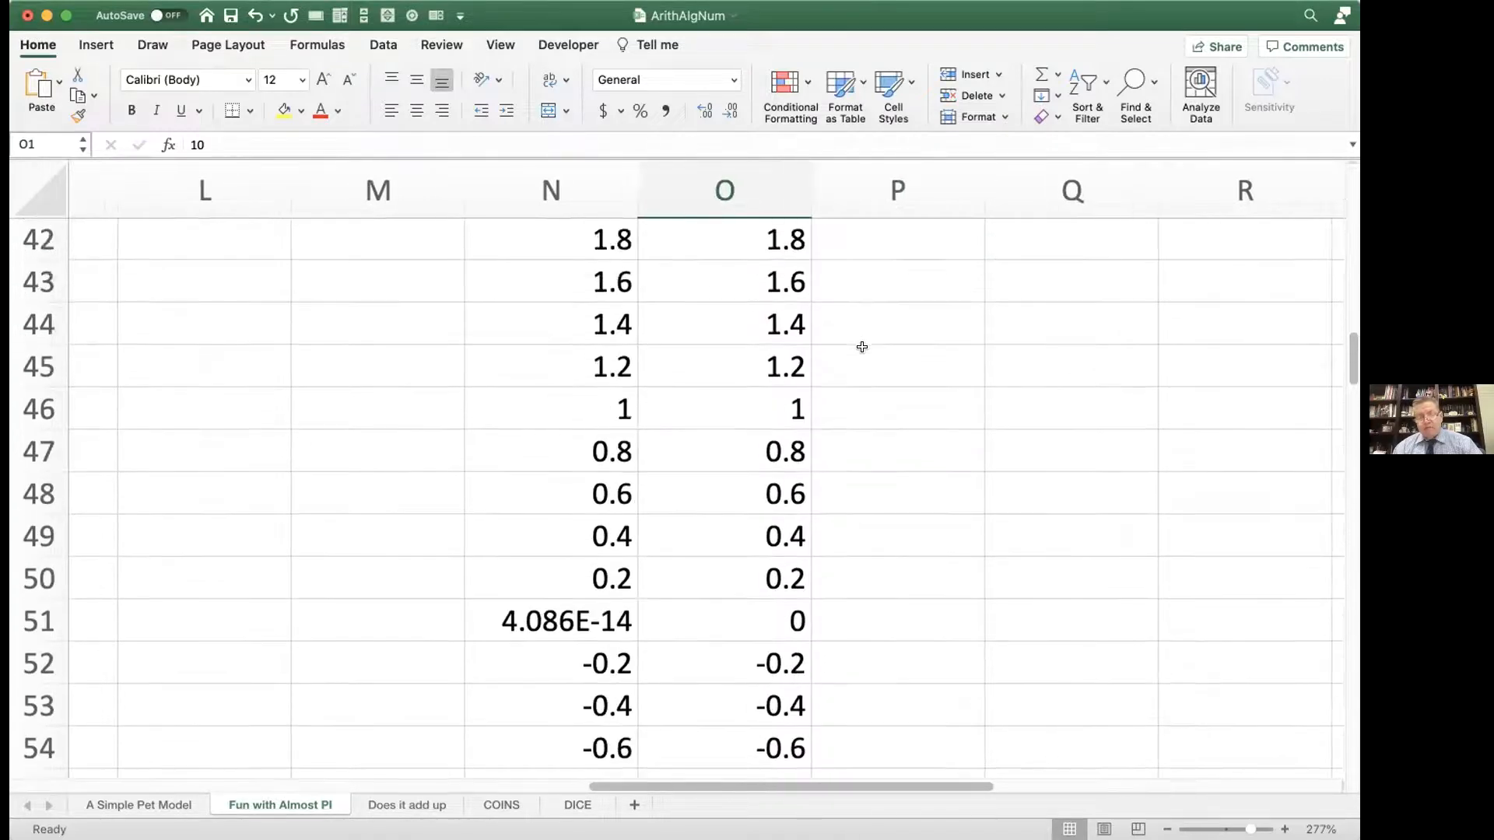
pyautogui.scroll(9, 863, 347)
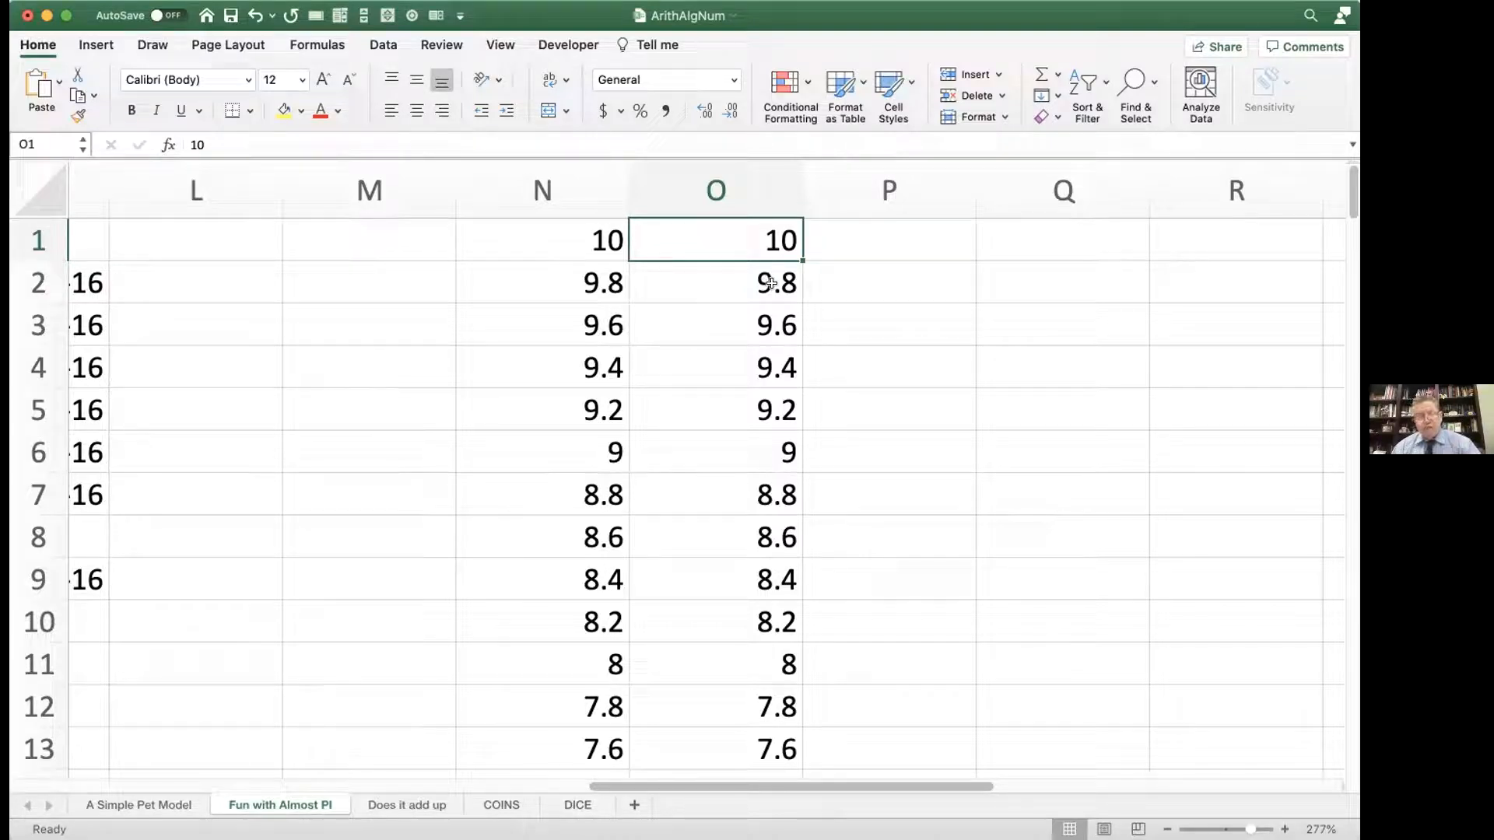
# Step: Enter the formula =N1-O1 in P1 and fill it down column P alongside the two series
pyautogui.click(853, 234)
pyautogui.write('=')
pyautogui.click(610, 237)
pyautogui.write('-')
pyautogui.click(692, 242)
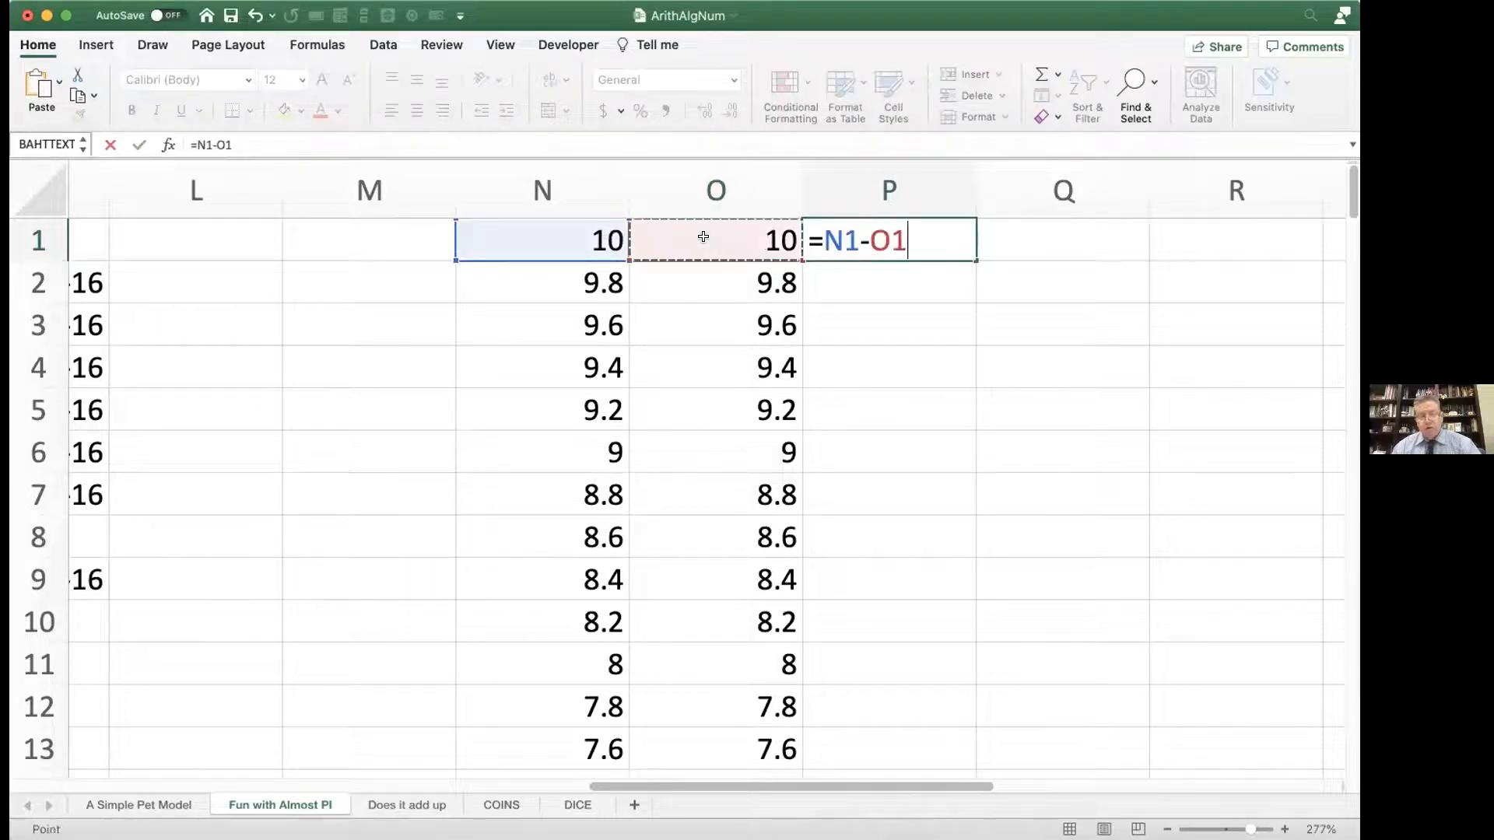
pyautogui.press('Return')
pyautogui.click(915, 240)
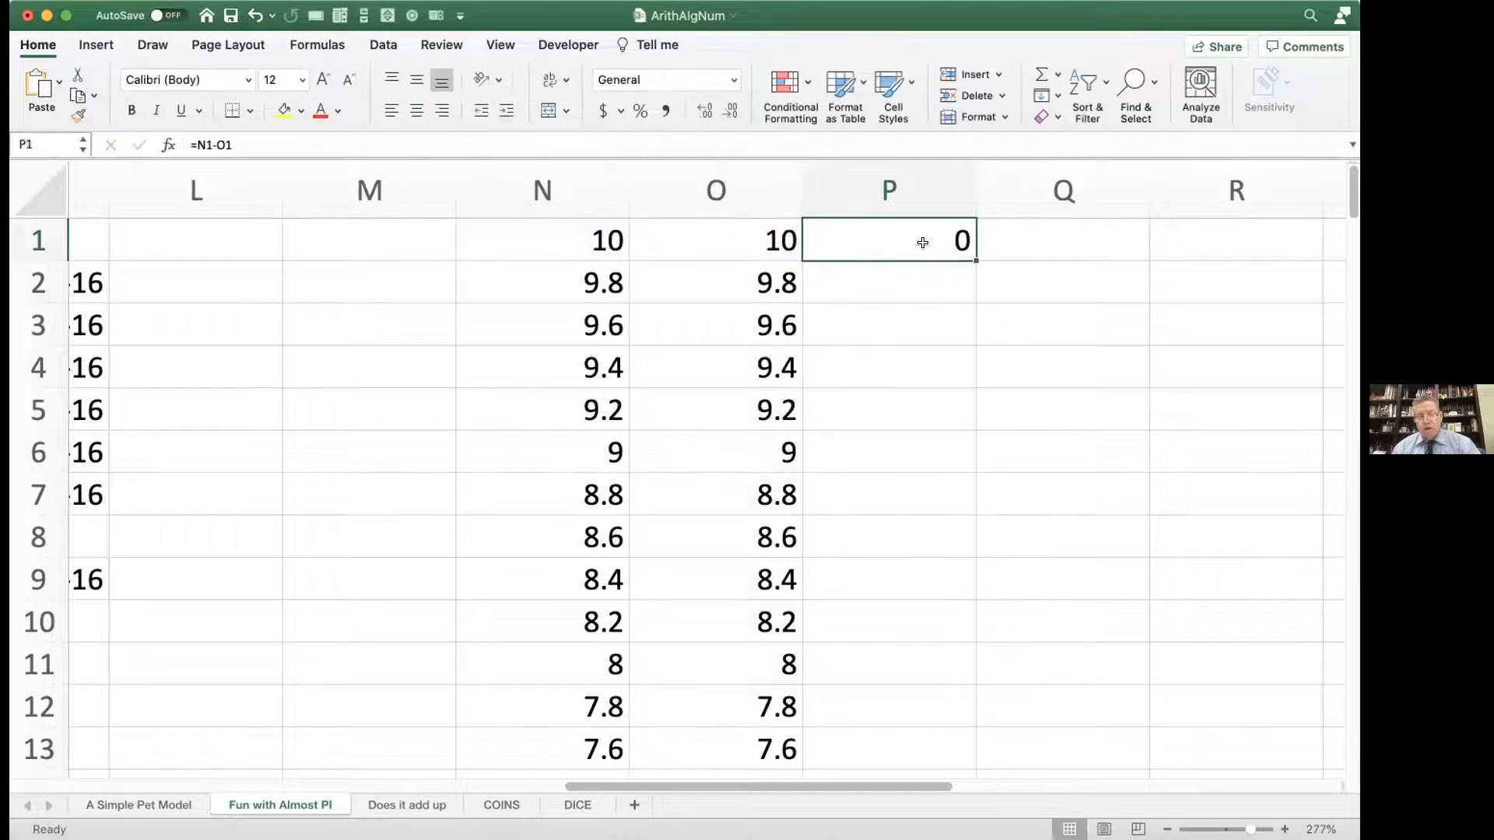
pyautogui.doubleClick(967, 252)
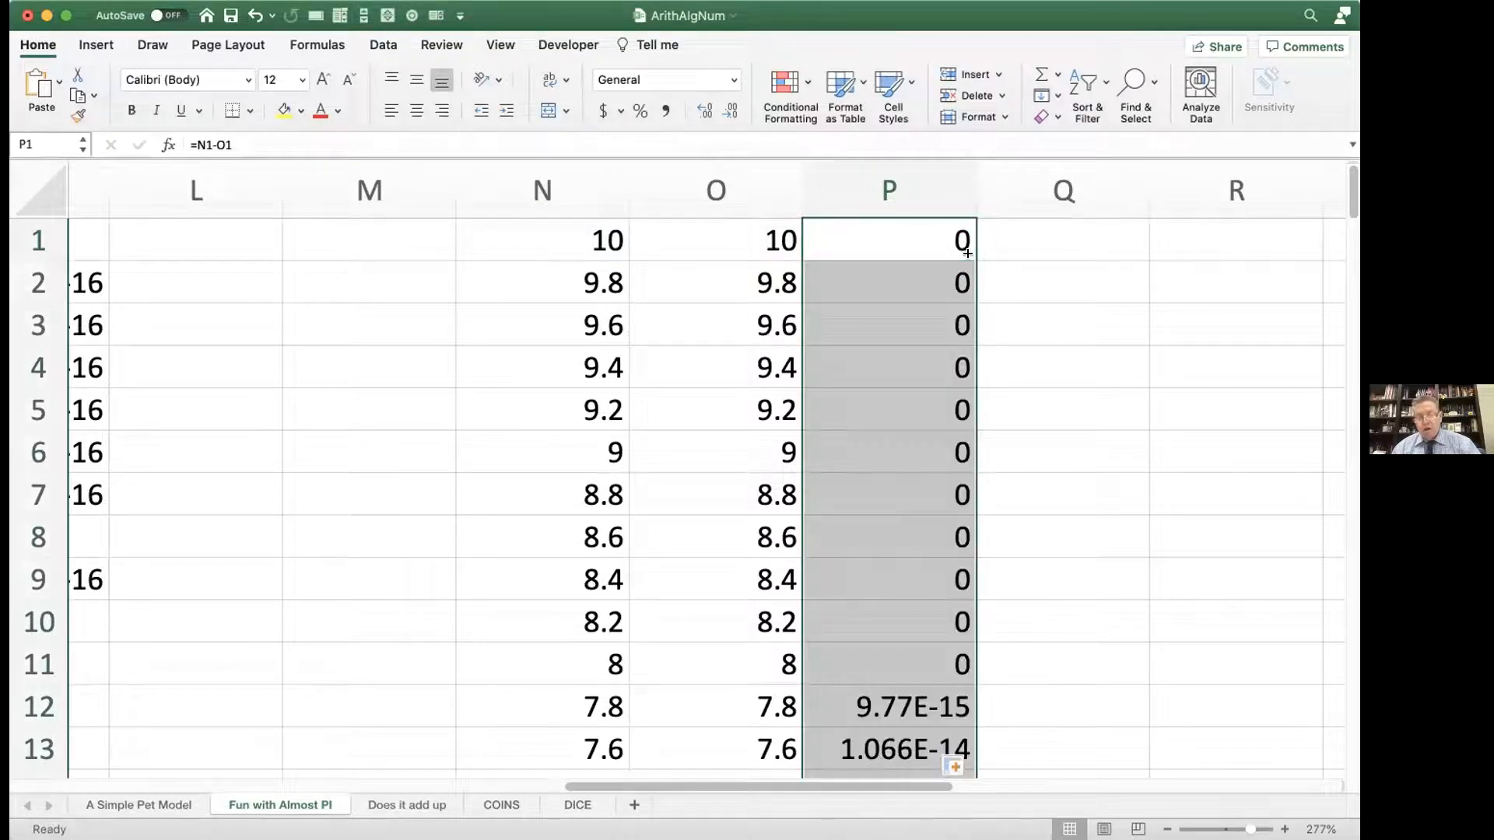
# Step: Examine the differences in column P along the whole length of the column O series
pyautogui.scroll(-5, 936, 317)
pyautogui.scroll(-10, 935, 322)
pyautogui.hscroll(-2, 934, 320)
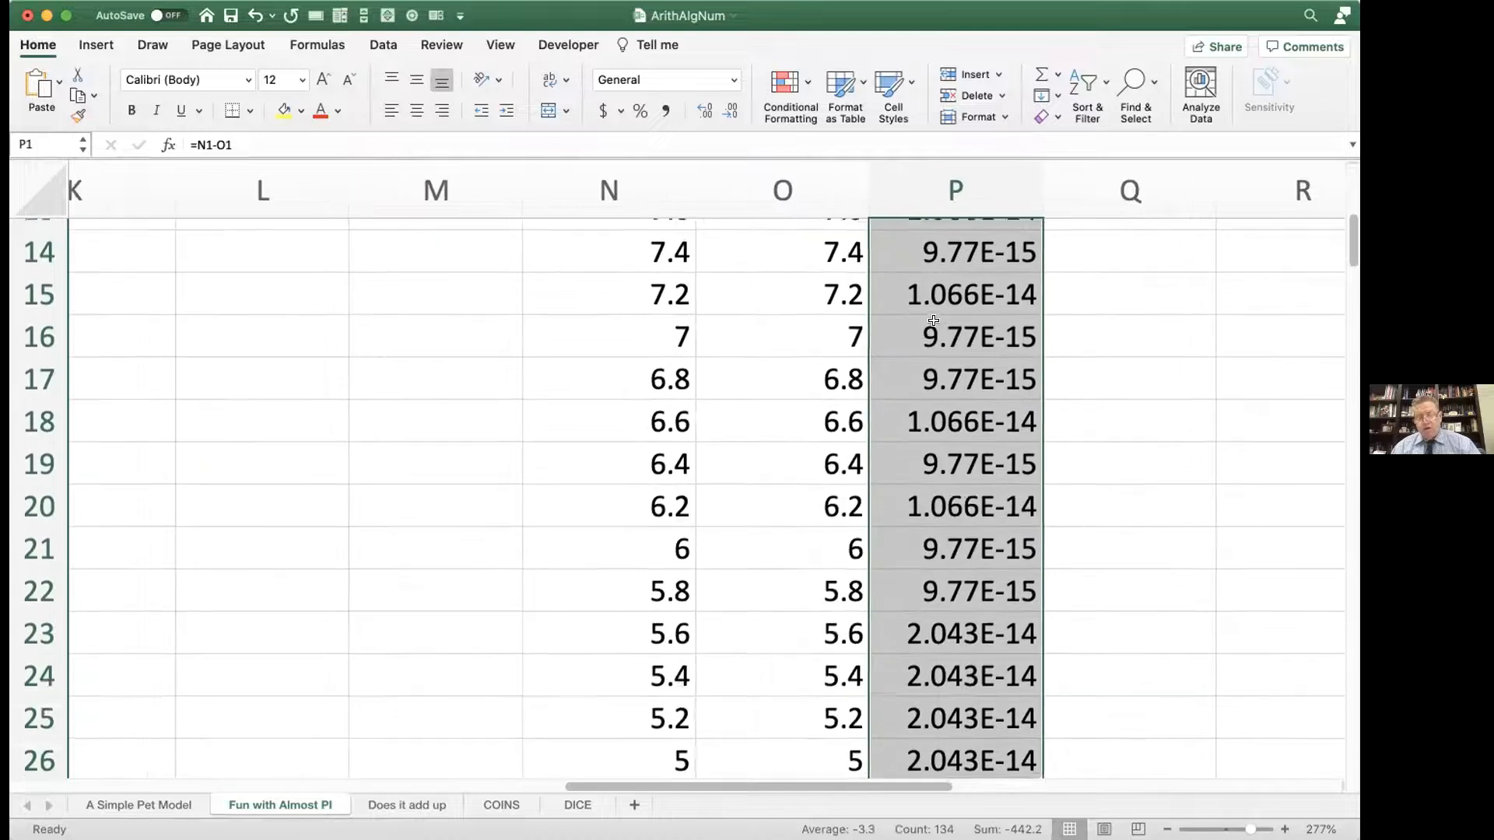
pyautogui.scroll(-12, 935, 328)
pyautogui.hscroll(-2, 935, 327)
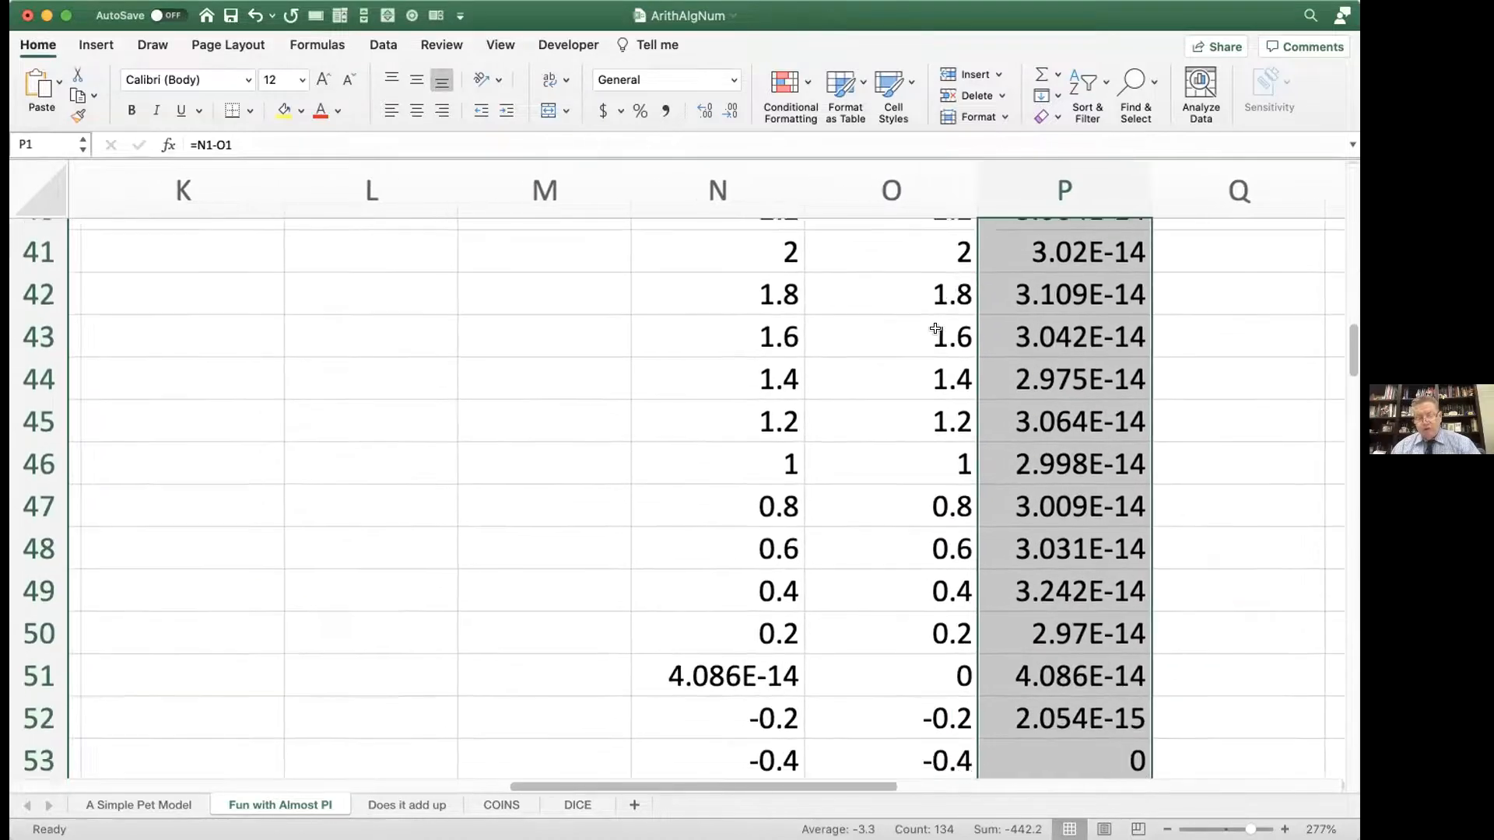
pyautogui.scroll(-13, 935, 328)
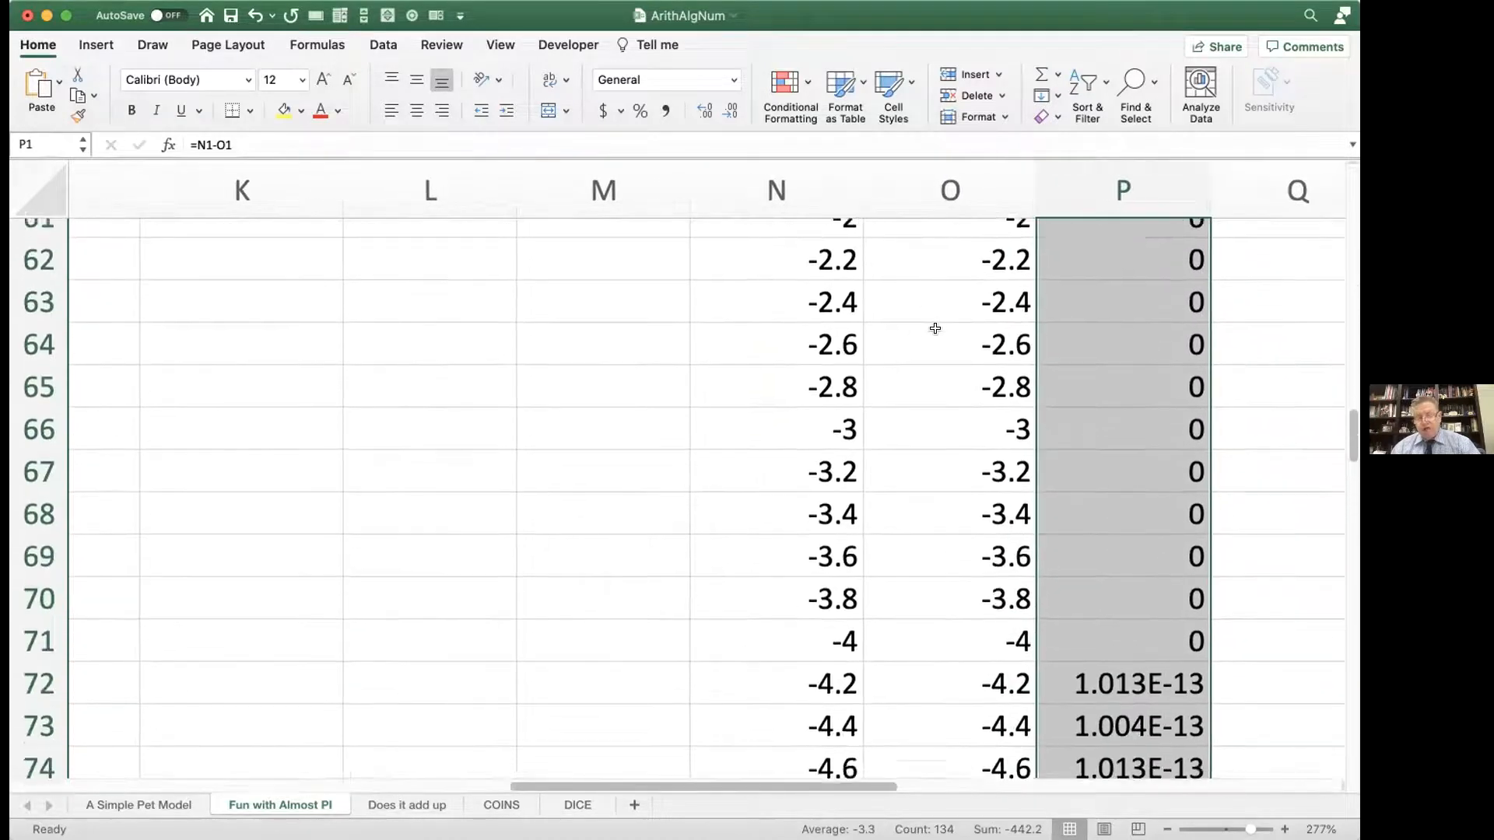
pyautogui.hscroll(-2, 935, 329)
pyautogui.scroll(-16, 935, 328)
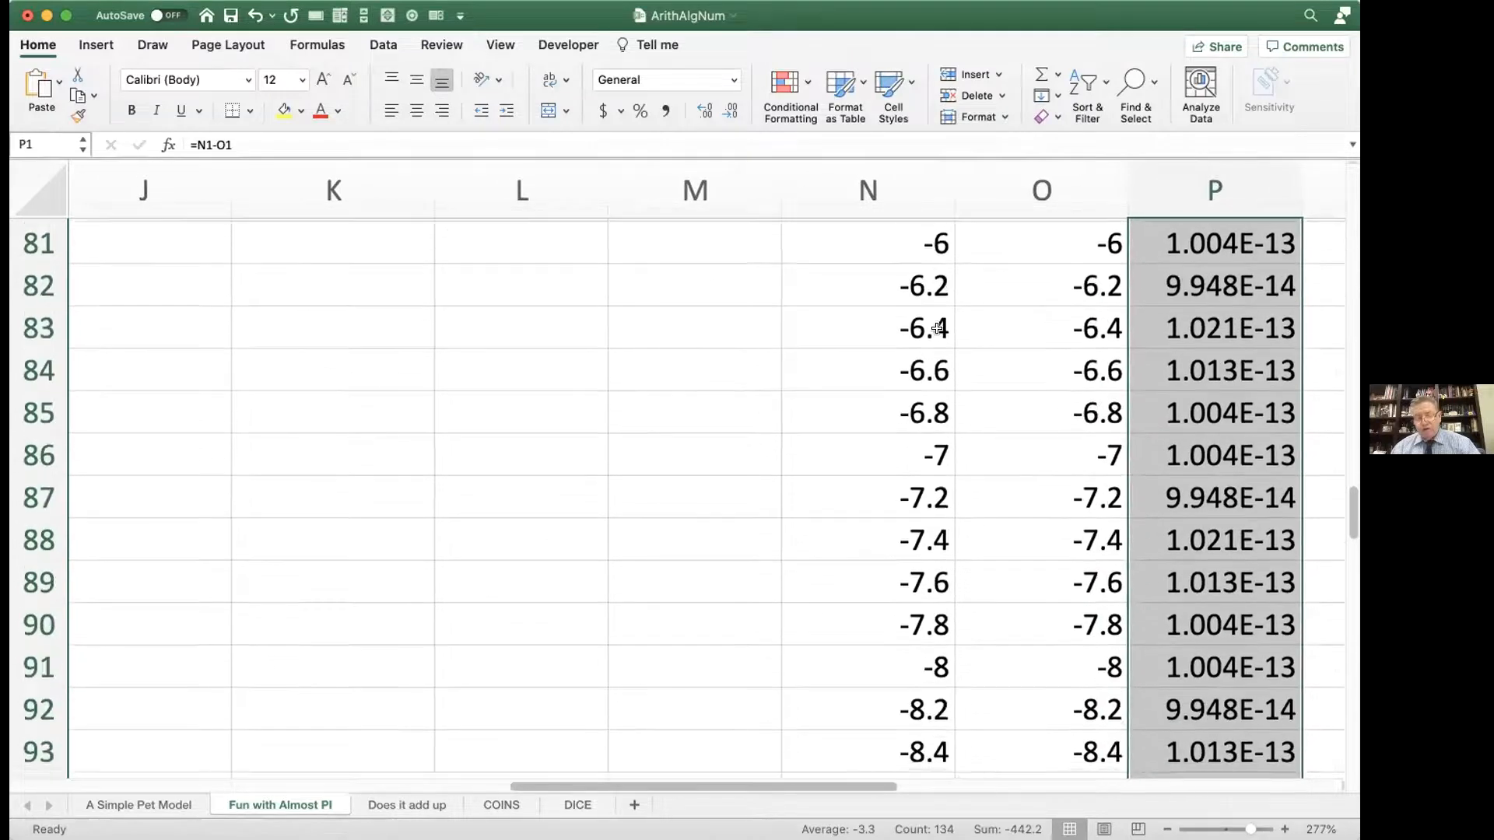
pyautogui.hscroll(-2, 938, 328)
pyautogui.scroll(-4, 938, 327)
pyautogui.hscroll(2, 937, 328)
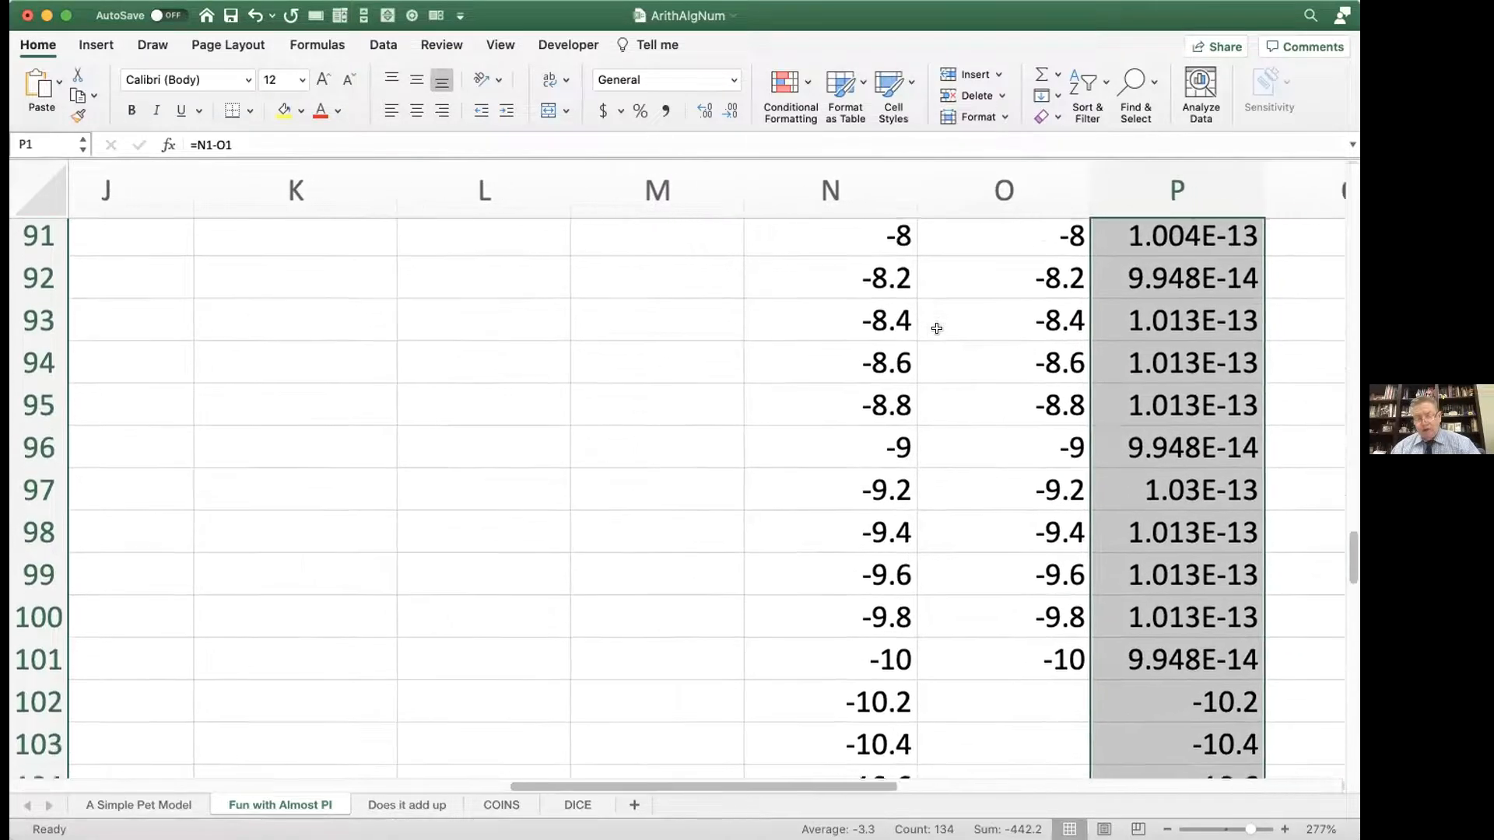
pyautogui.scroll(1, 937, 329)
pyautogui.scroll(20, 937, 328)
pyautogui.hscroll(-1, 938, 327)
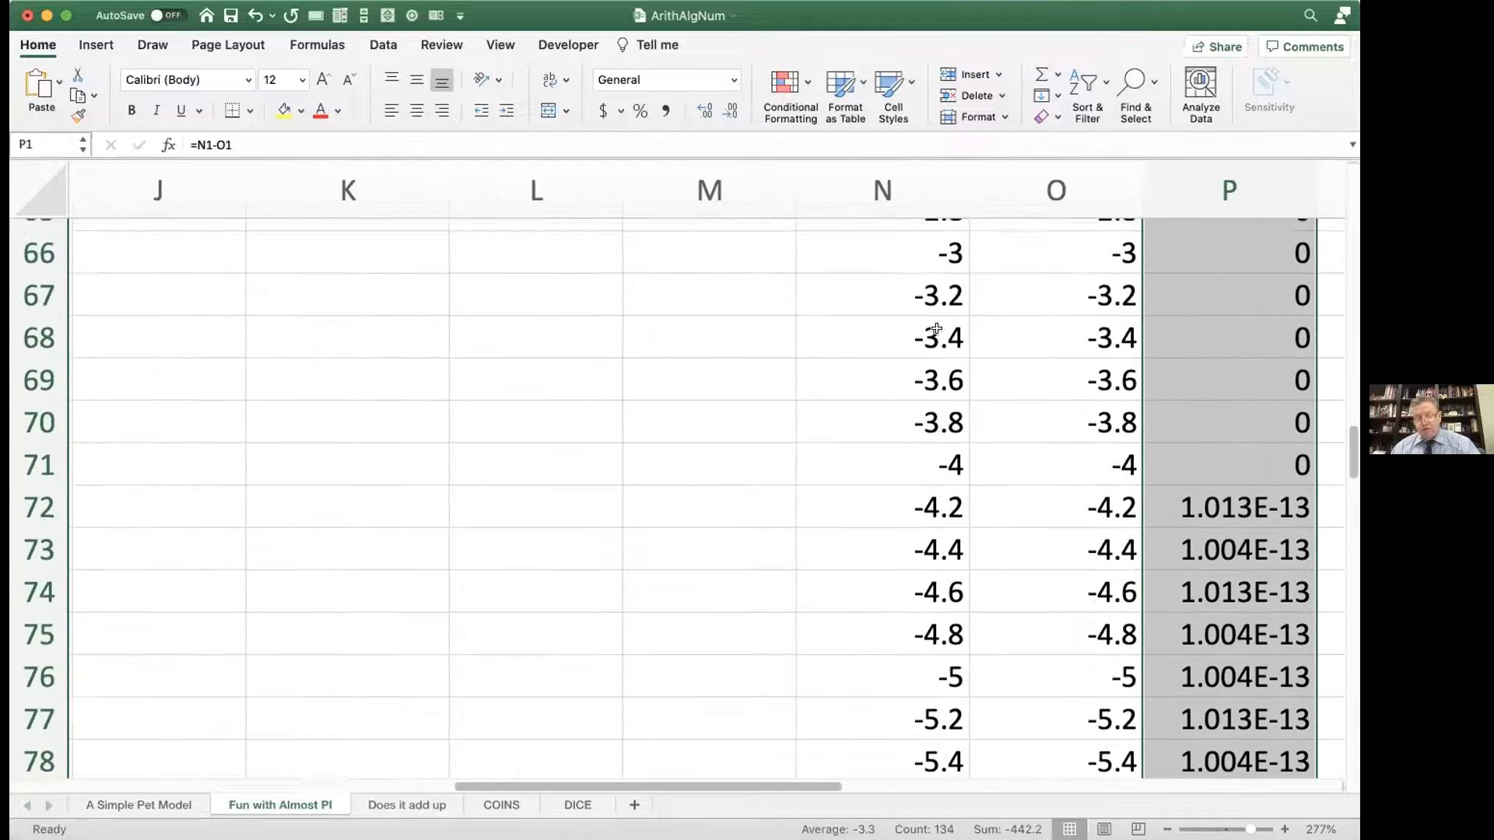
pyautogui.scroll(20, 937, 329)
pyautogui.hscroll(1, 937, 328)
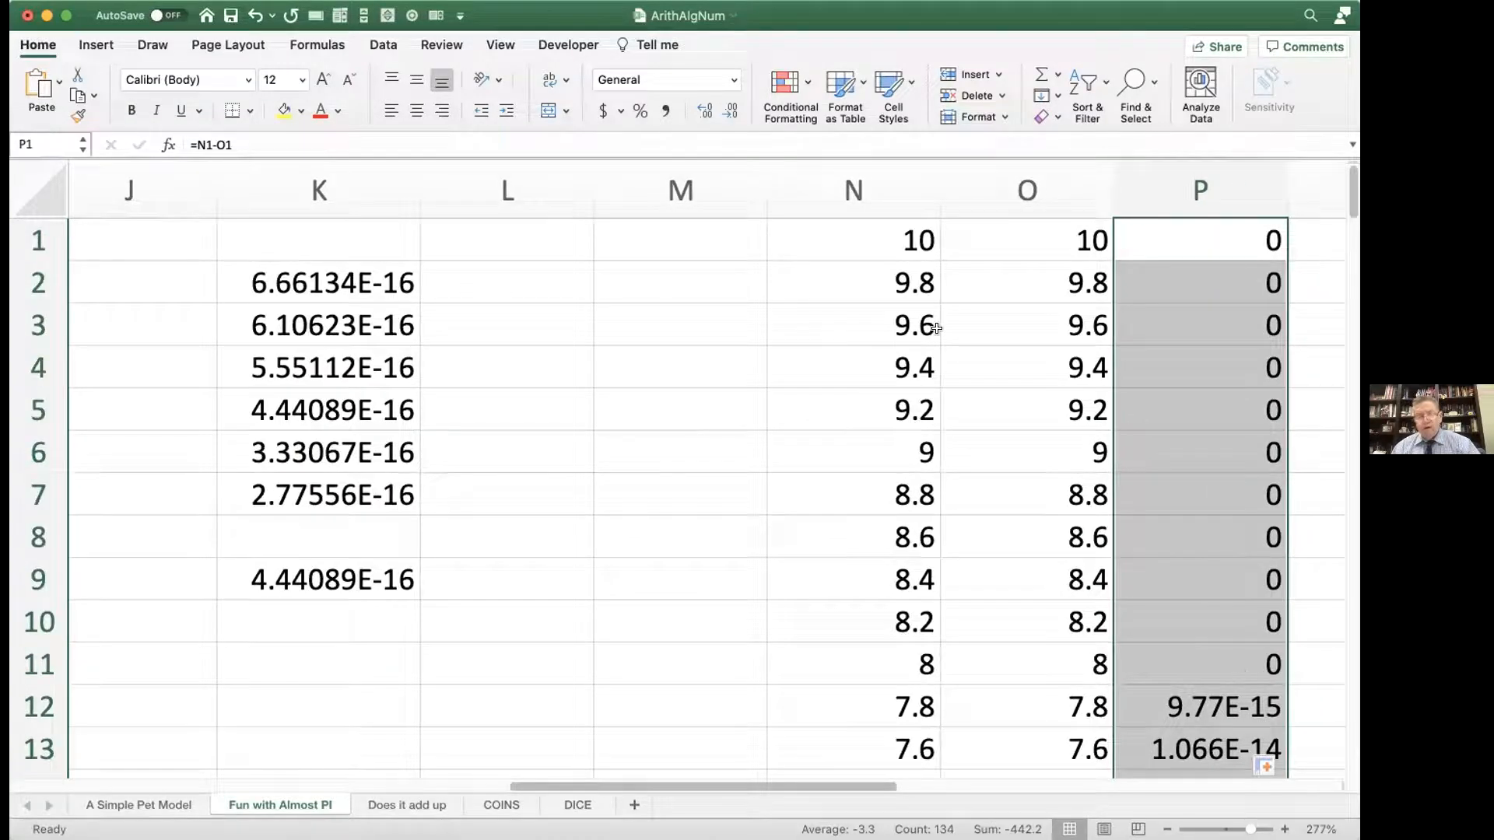
pyautogui.scroll(-1, 746, 314)
pyautogui.hscroll(-1, 747, 314)
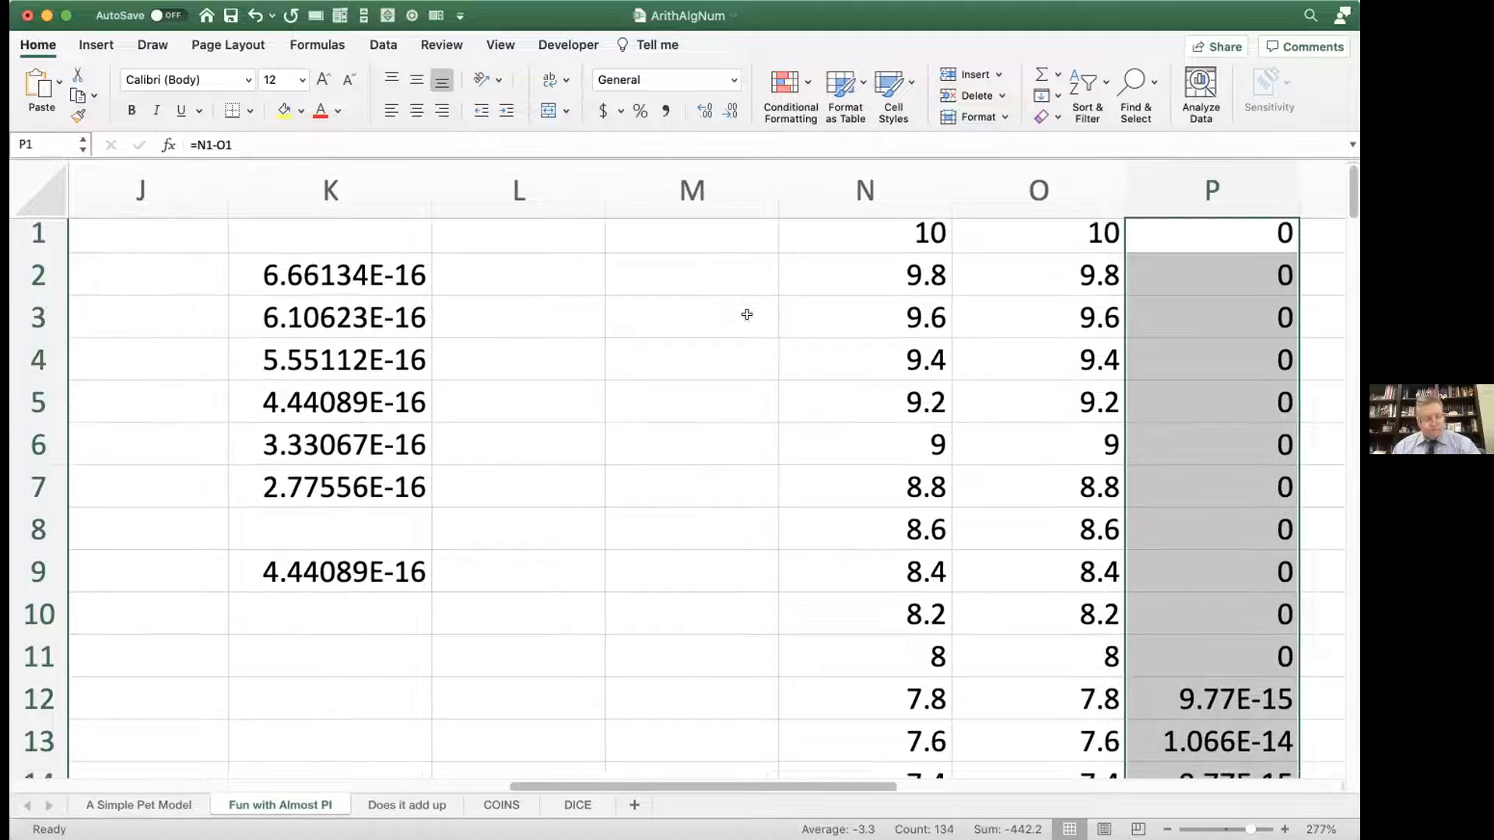
pyautogui.scroll(-1, 747, 314)
pyautogui.hscroll(-1, 747, 314)
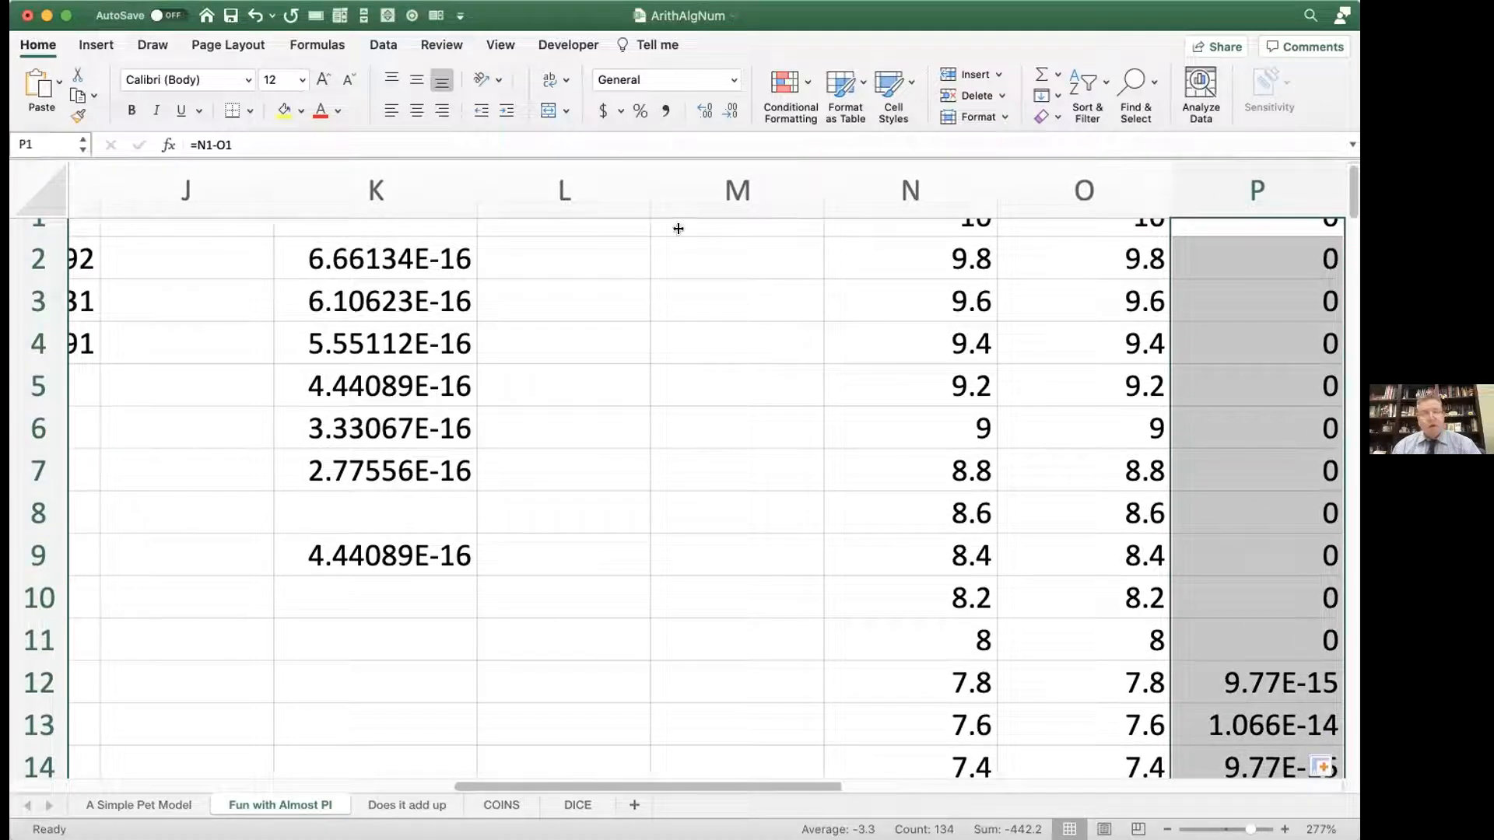
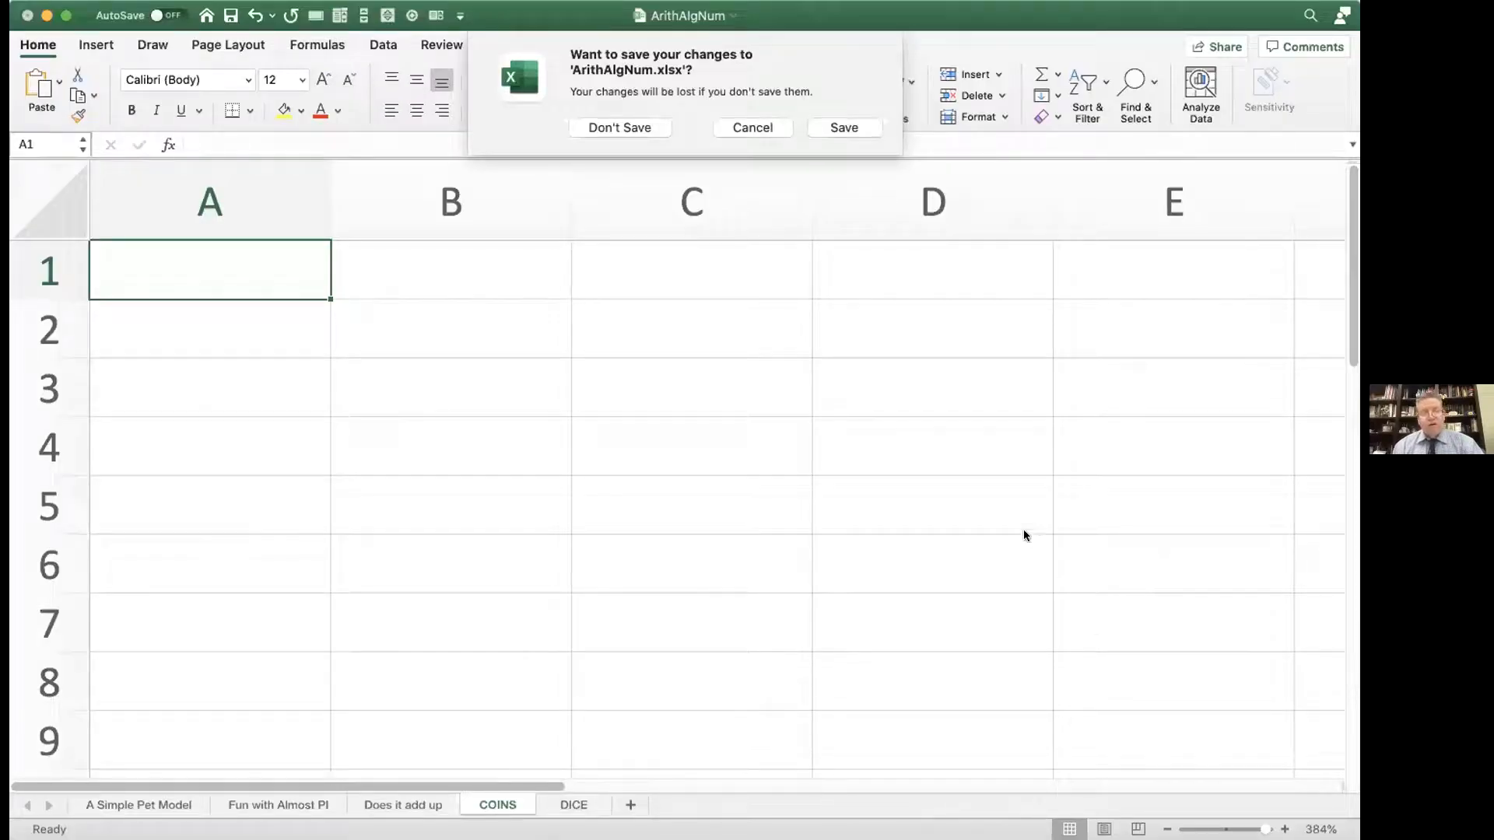
# Step: Cancel the save prompt and enter the formula =RAND() in cell A1 of the COINS sheet
pyautogui.click(747, 128)
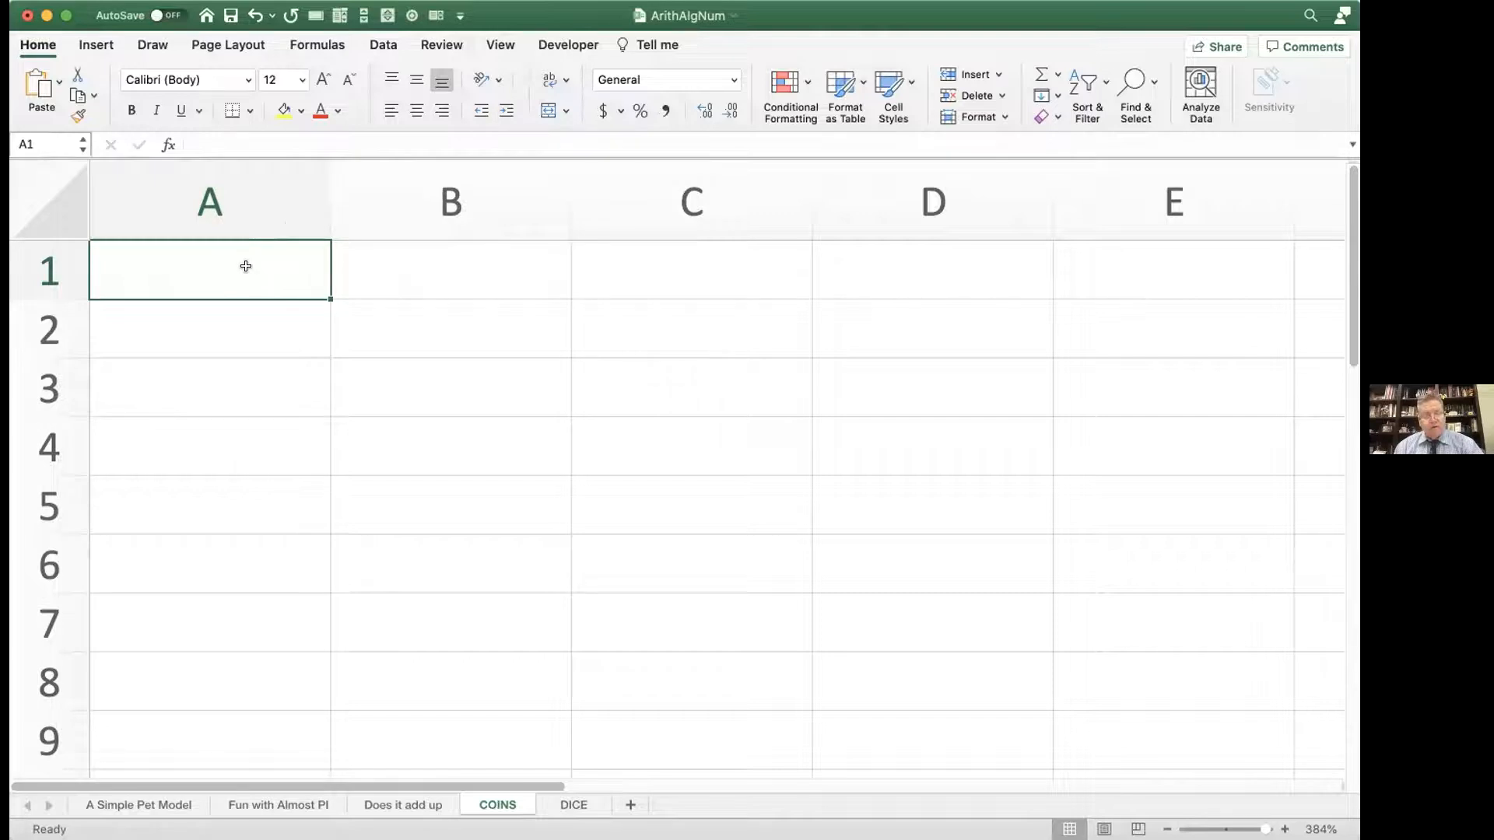
pyautogui.write('=rand')
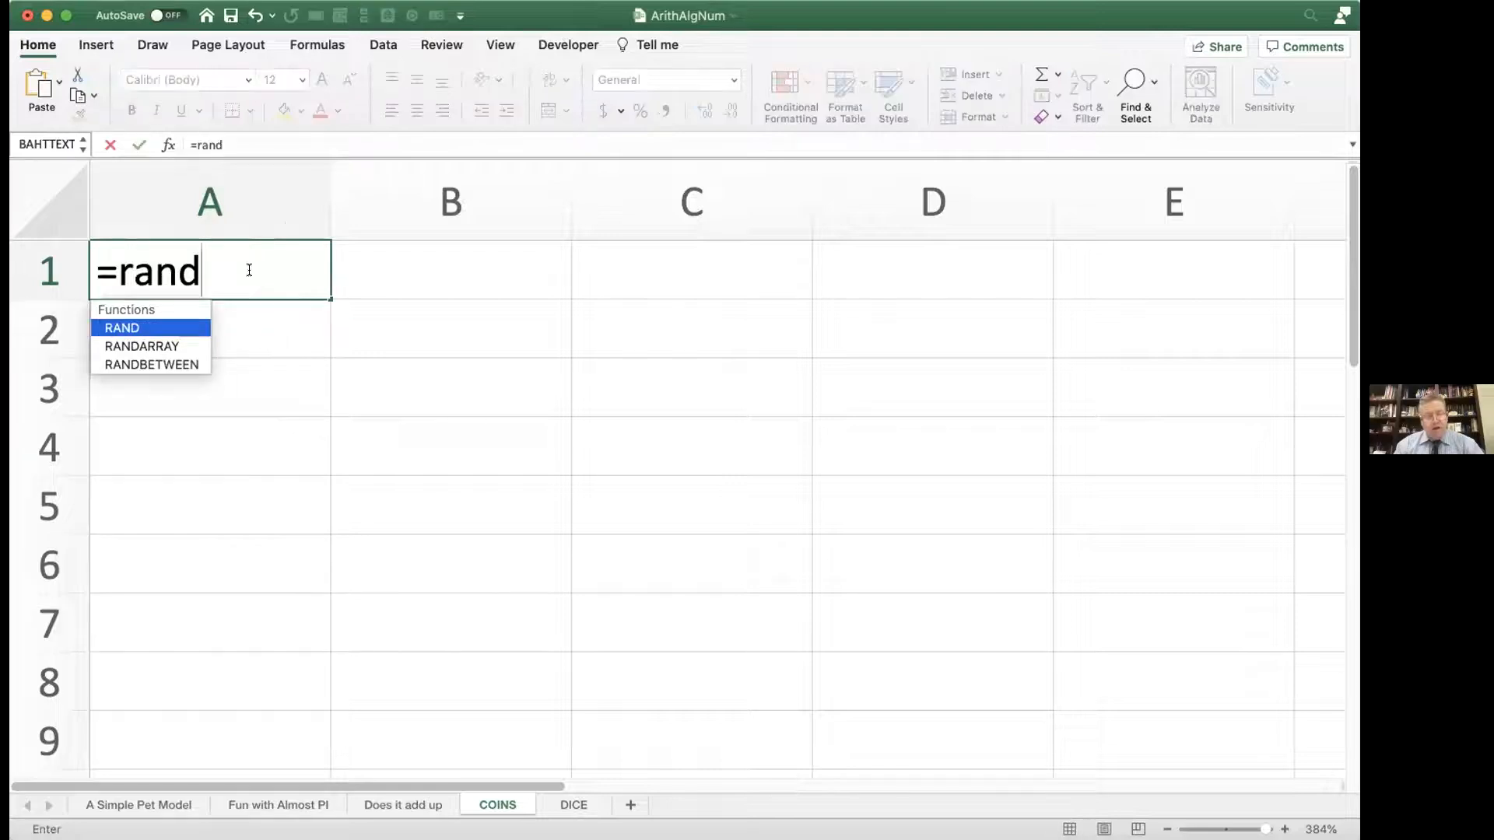
pyautogui.write('()')
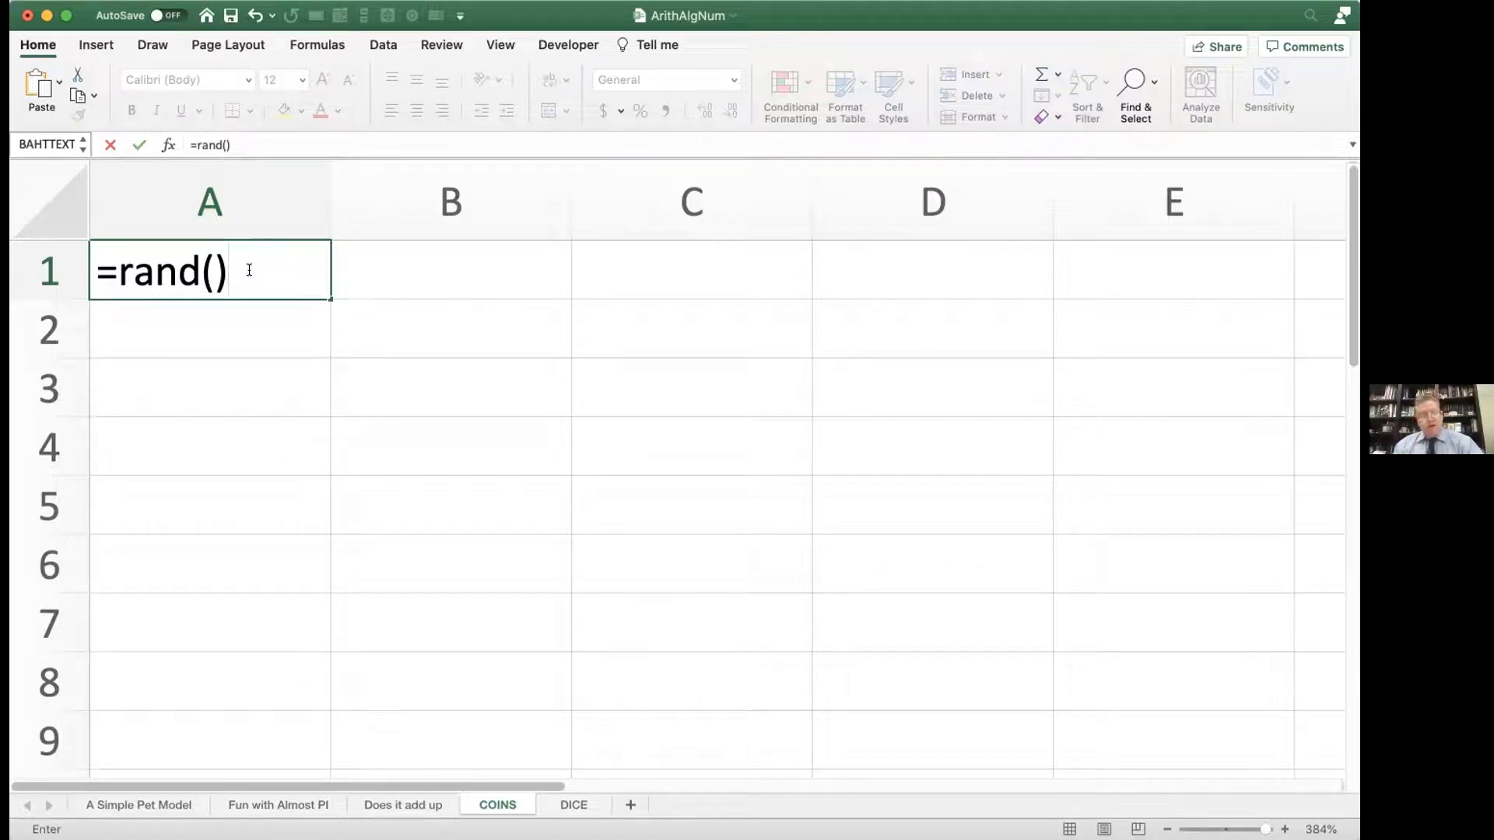
pyautogui.press('Return')
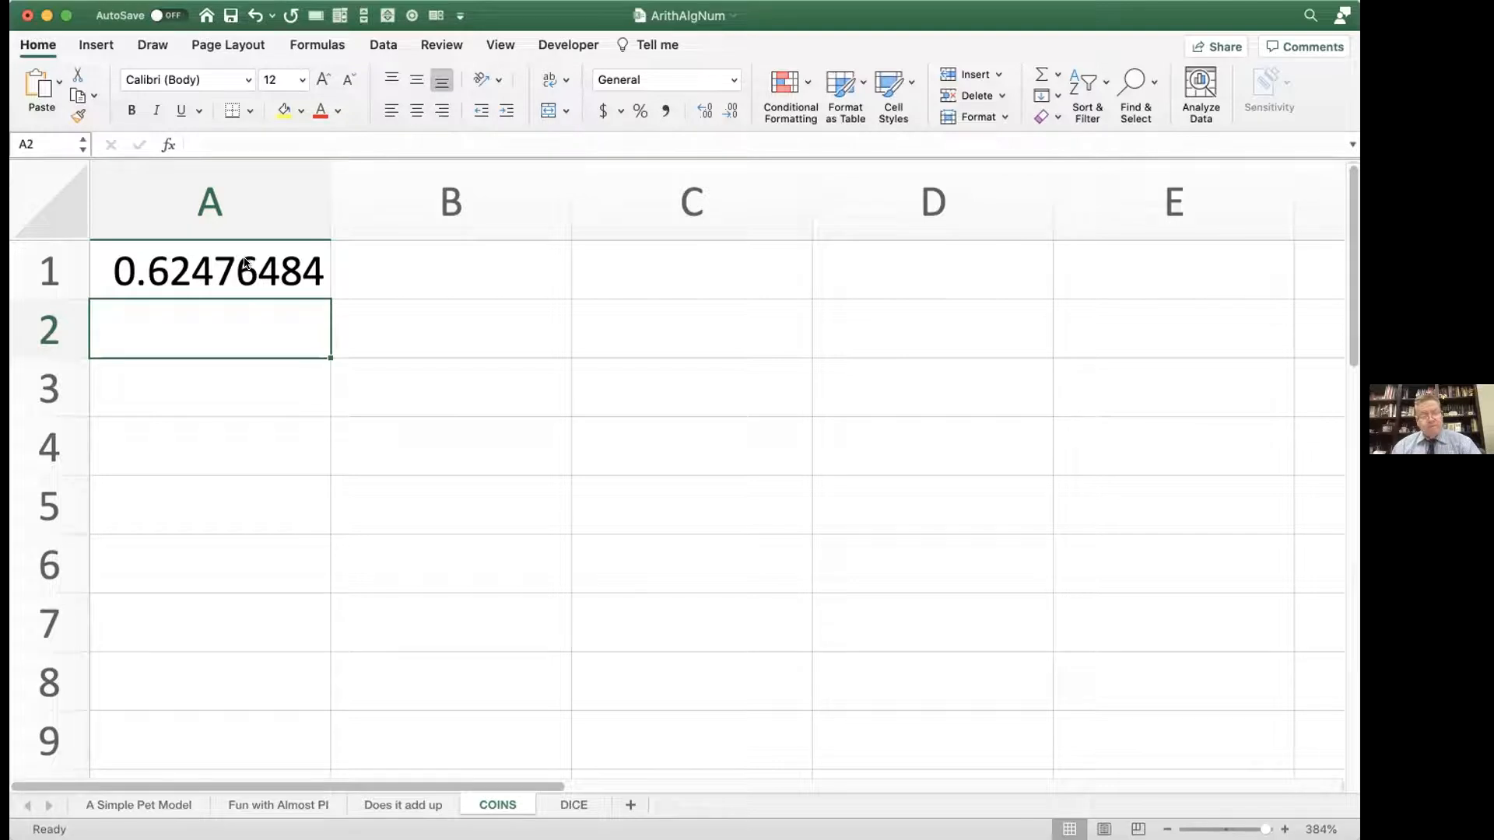
# Step: Re-enter the unchanged RAND formula in A1 several times to draw new random numbers
pyautogui.click(245, 264)
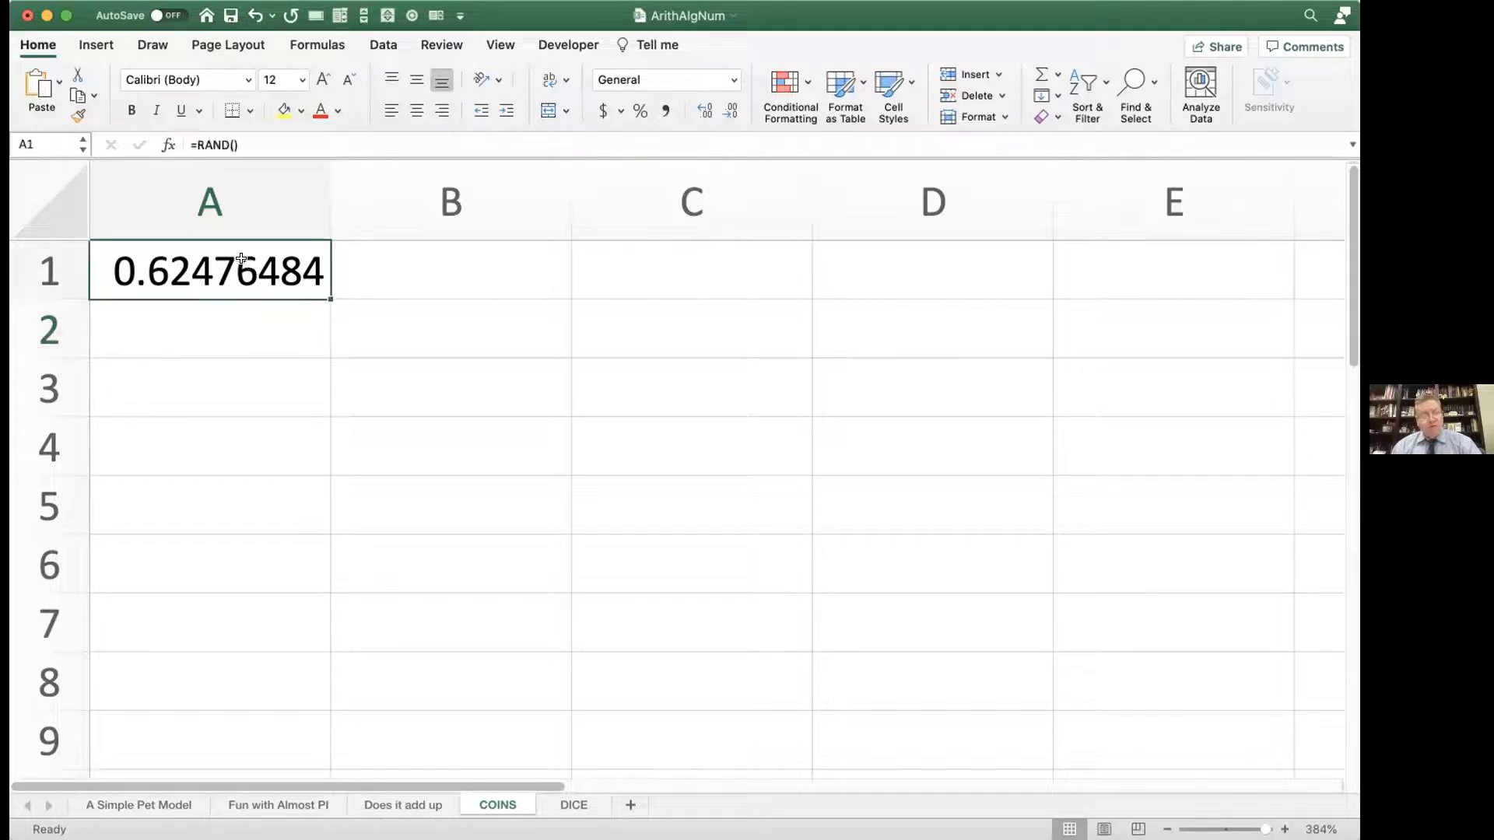
pyautogui.doubleClick(245, 265)
pyautogui.press('Return')
pyautogui.doubleClick(246, 264)
pyautogui.press('Return')
pyautogui.click(245, 264)
pyautogui.doubleClick(244, 261)
pyautogui.press('Return')
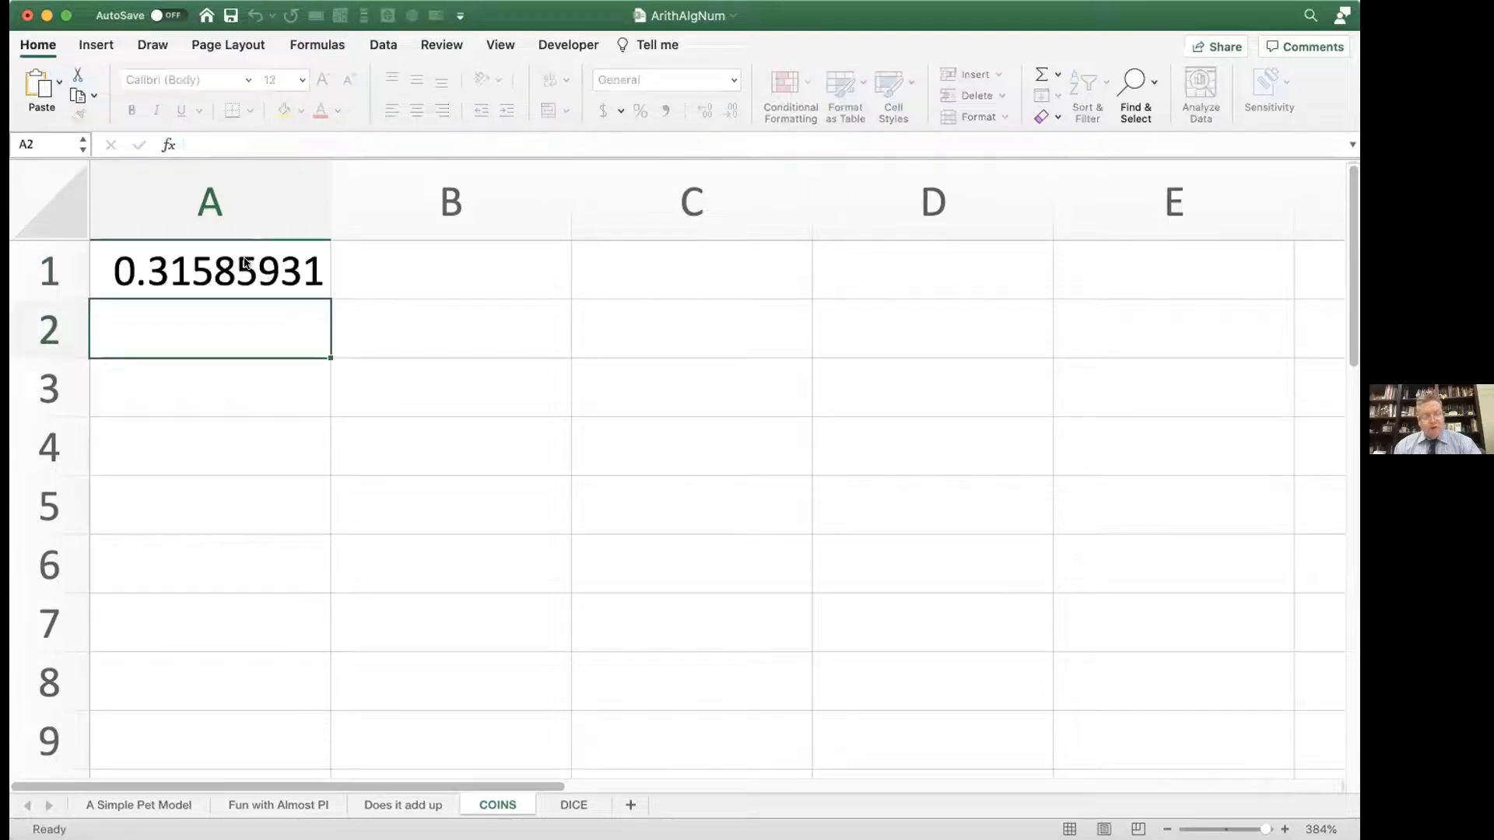
# Step: Recalculate the sheet repeatedly and watch how the random number in A1 varies
pyautogui.press('F9')
pyautogui.press('F9')
pyautogui.press('F9')
pyautogui.press('F9')
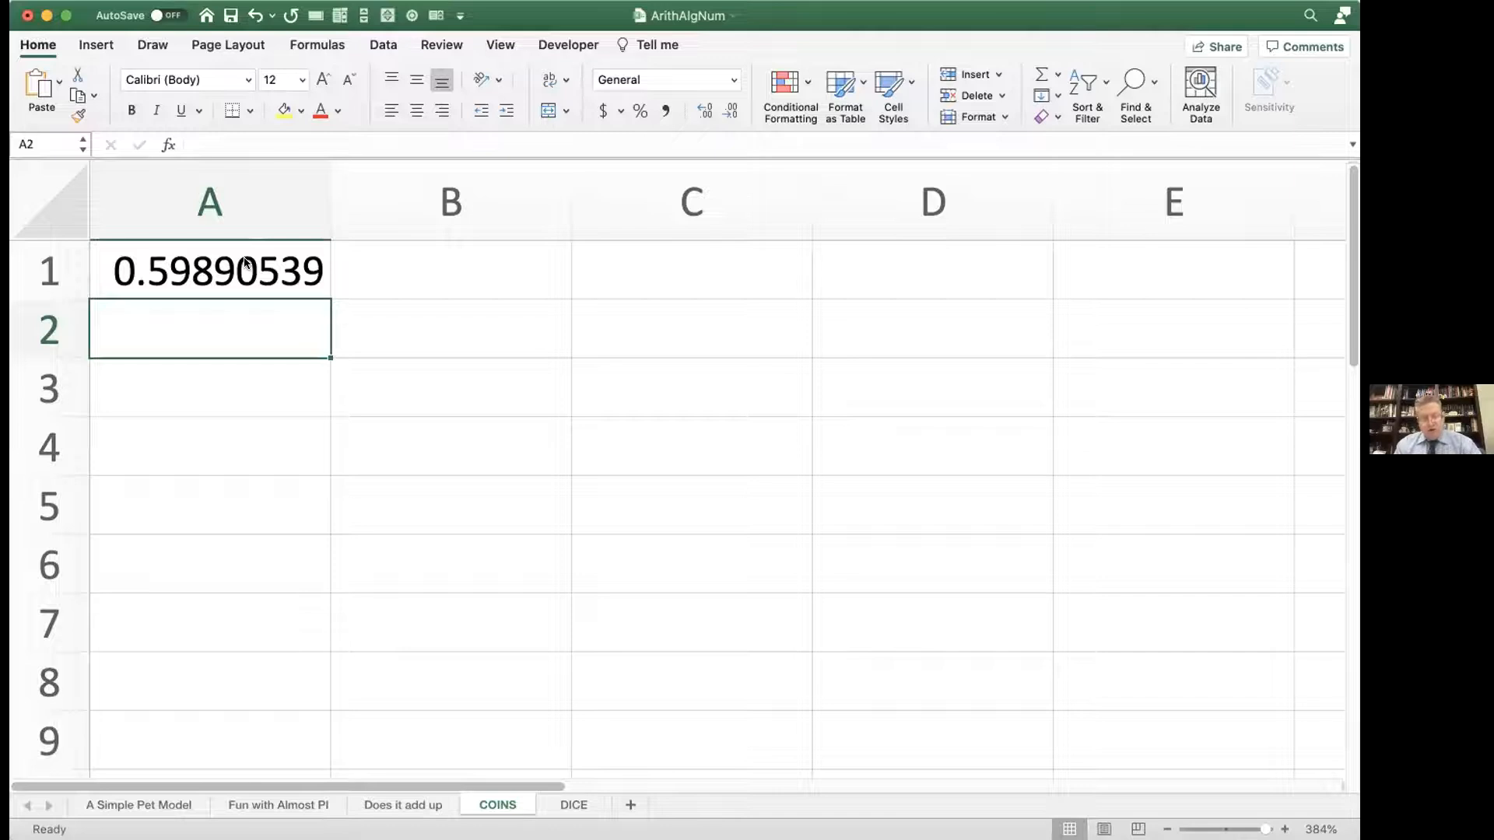
pyautogui.press('F9')
pyautogui.press('F9')
pyautogui.press('F9')
pyautogui.press('F9')
pyautogui.press('F9')
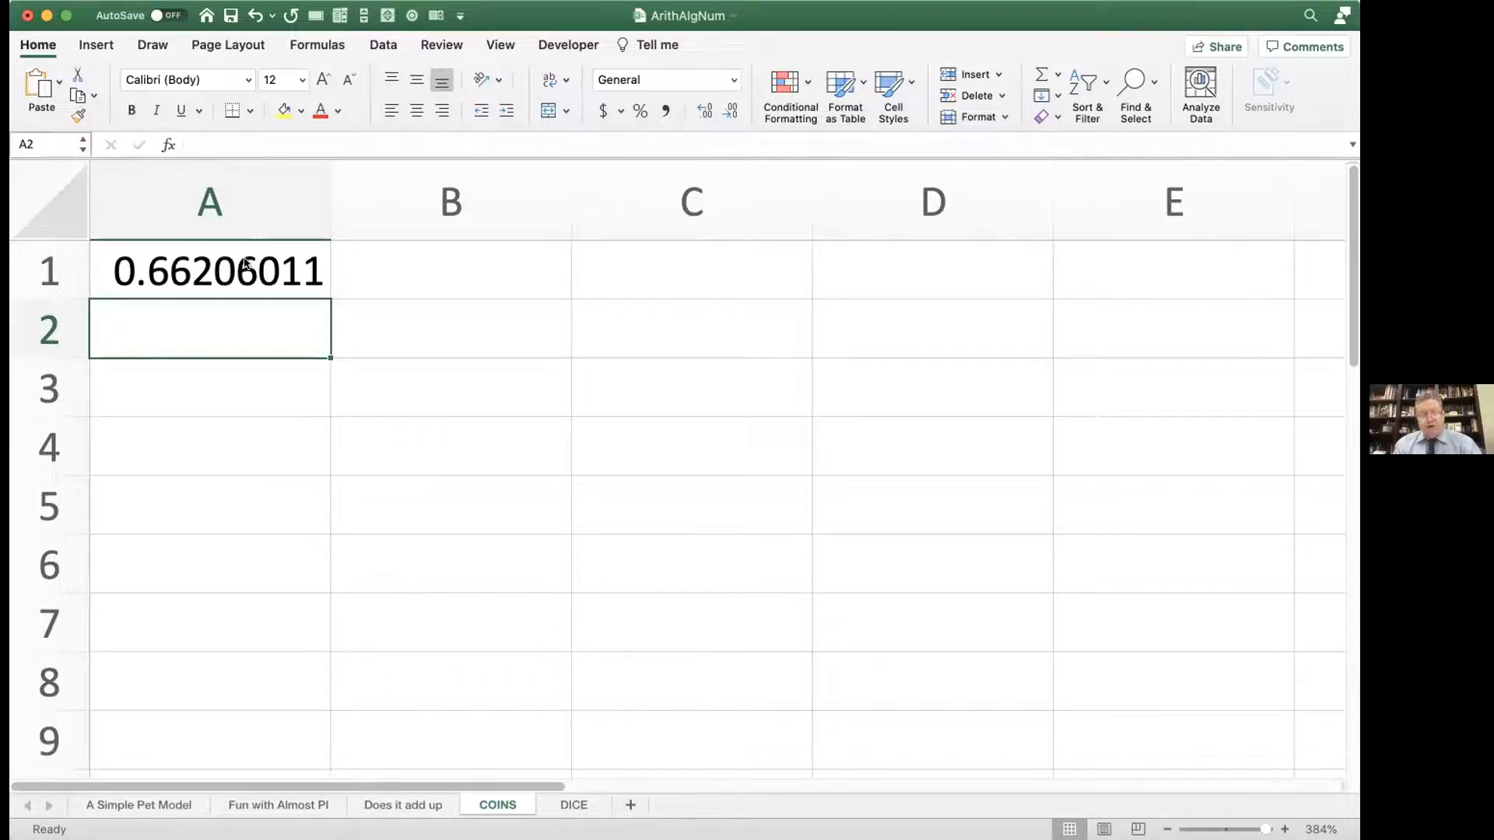
pyautogui.press('F9')
pyautogui.press('F9')
pyautogui.press('F9')
pyautogui.press('F9')
pyautogui.press('F9')
pyautogui.press('F9')
pyautogui.press('F9')
pyautogui.press('F9')
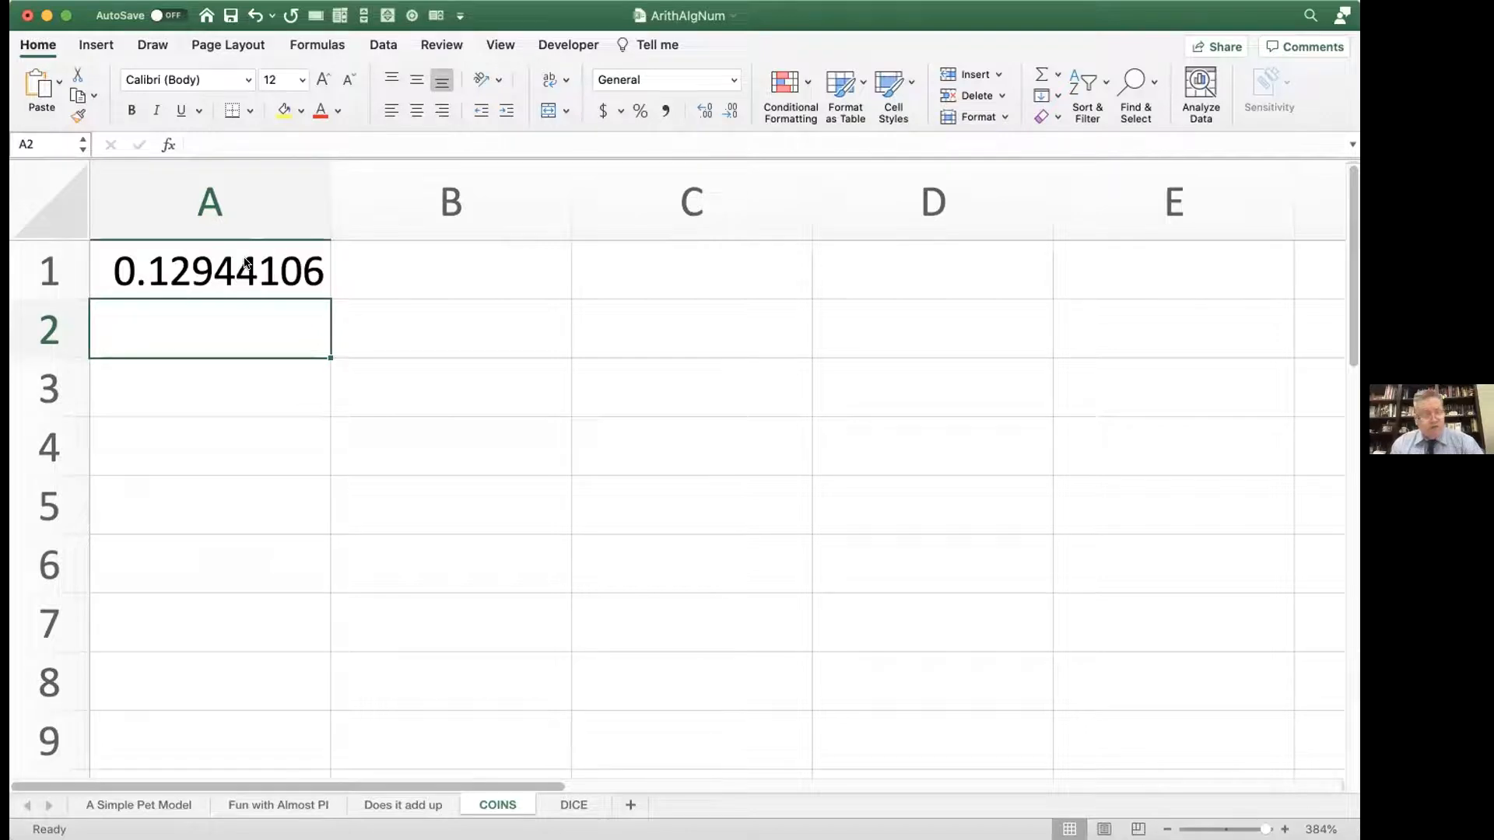
pyautogui.press('F9')
pyautogui.press('F9')
pyautogui.press('F9')
pyautogui.press('F9')
pyautogui.press('F9')
pyautogui.press('F9')
pyautogui.press('F9')
pyautogui.press('F9')
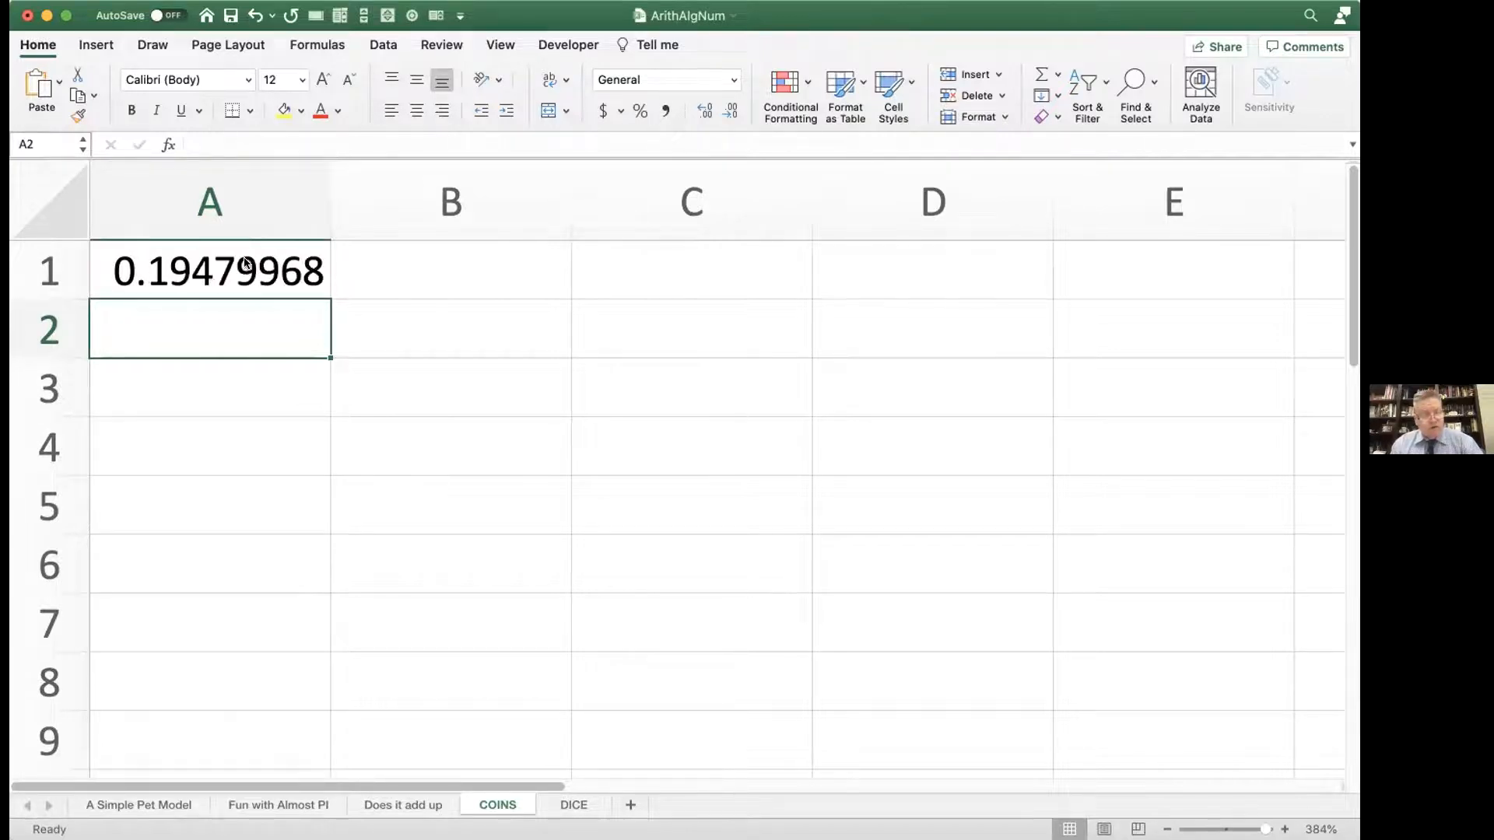
pyautogui.press('F9')
pyautogui.press('F9')
pyautogui.press('F9')
pyautogui.press('F9')
pyautogui.press('F9')
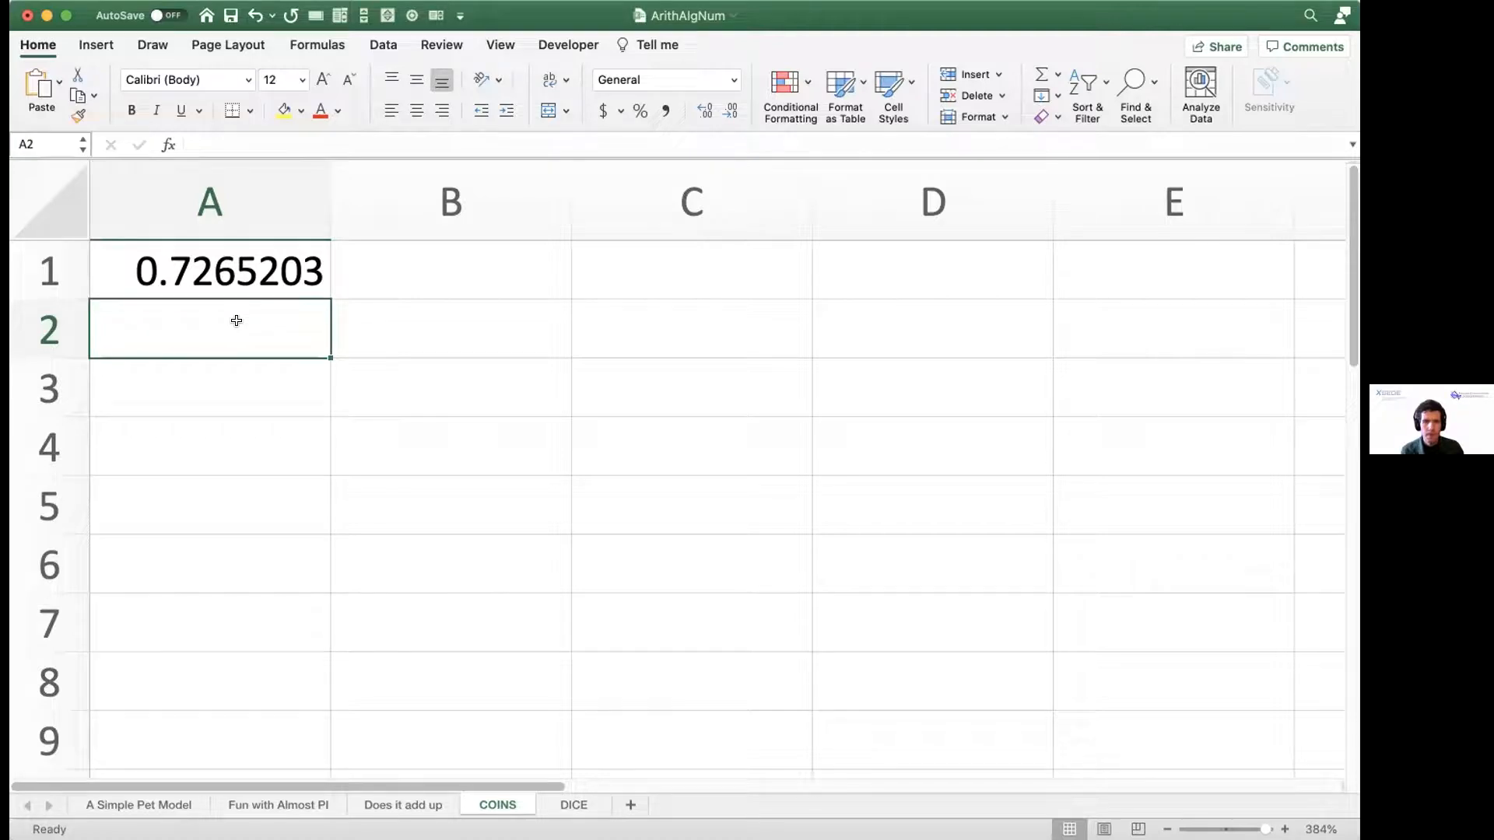
# Step: Reopen the RAND formula in A1 for inspection and commit it unchanged twice
pyautogui.doubleClick(238, 272)
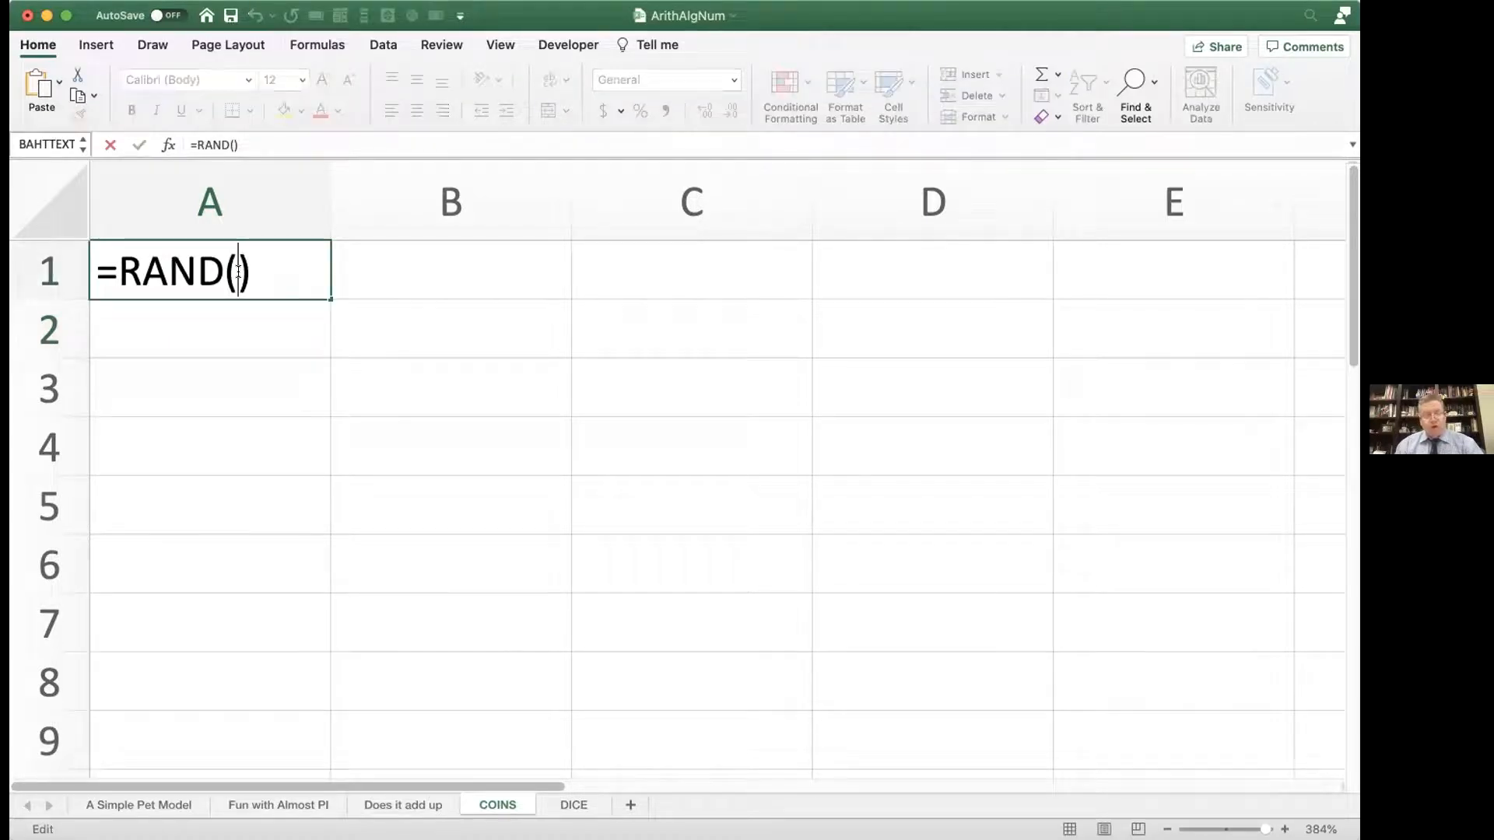
pyautogui.press('Return')
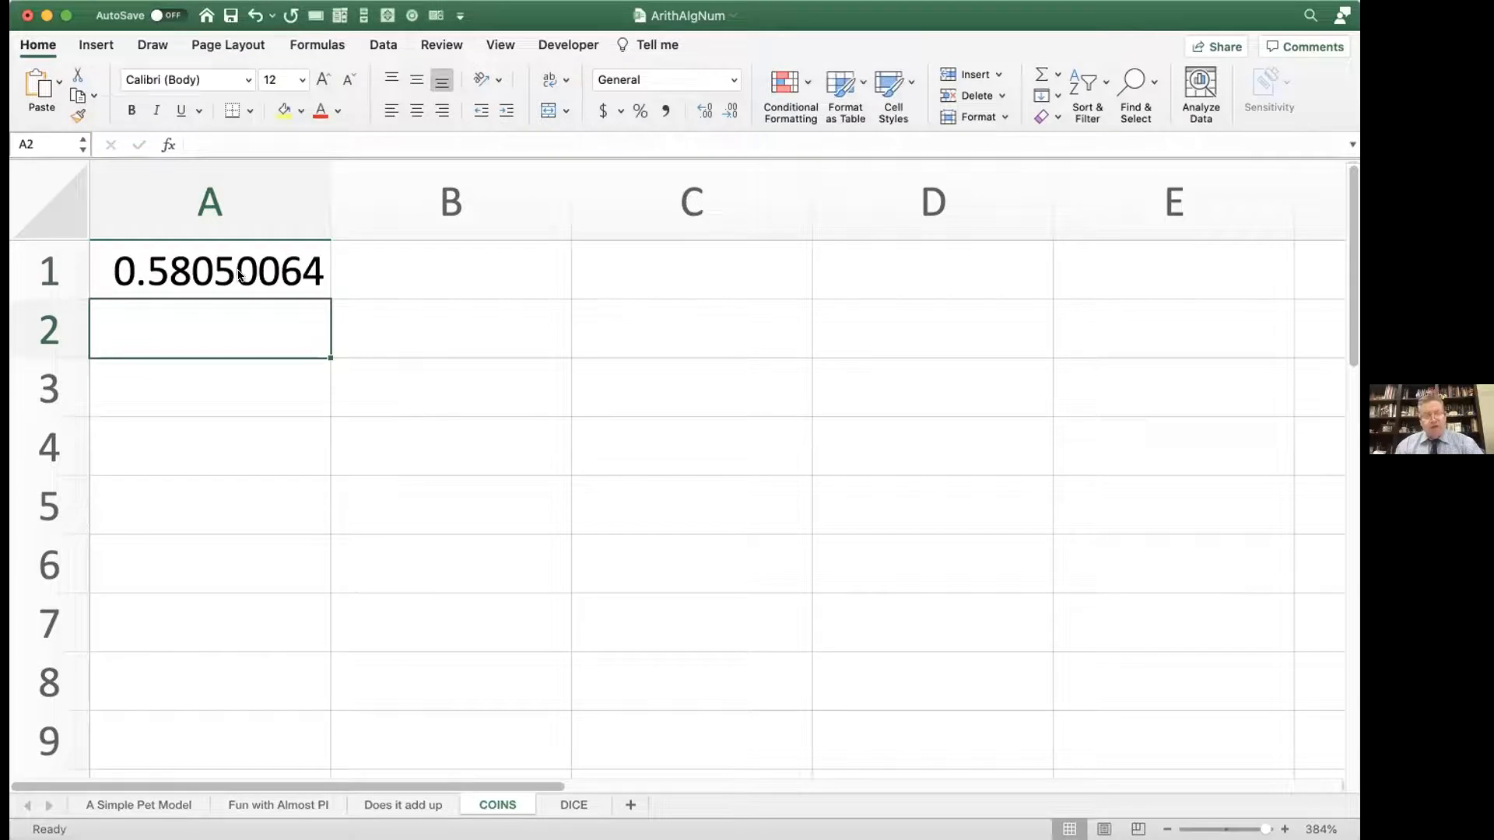
pyautogui.doubleClick(239, 274)
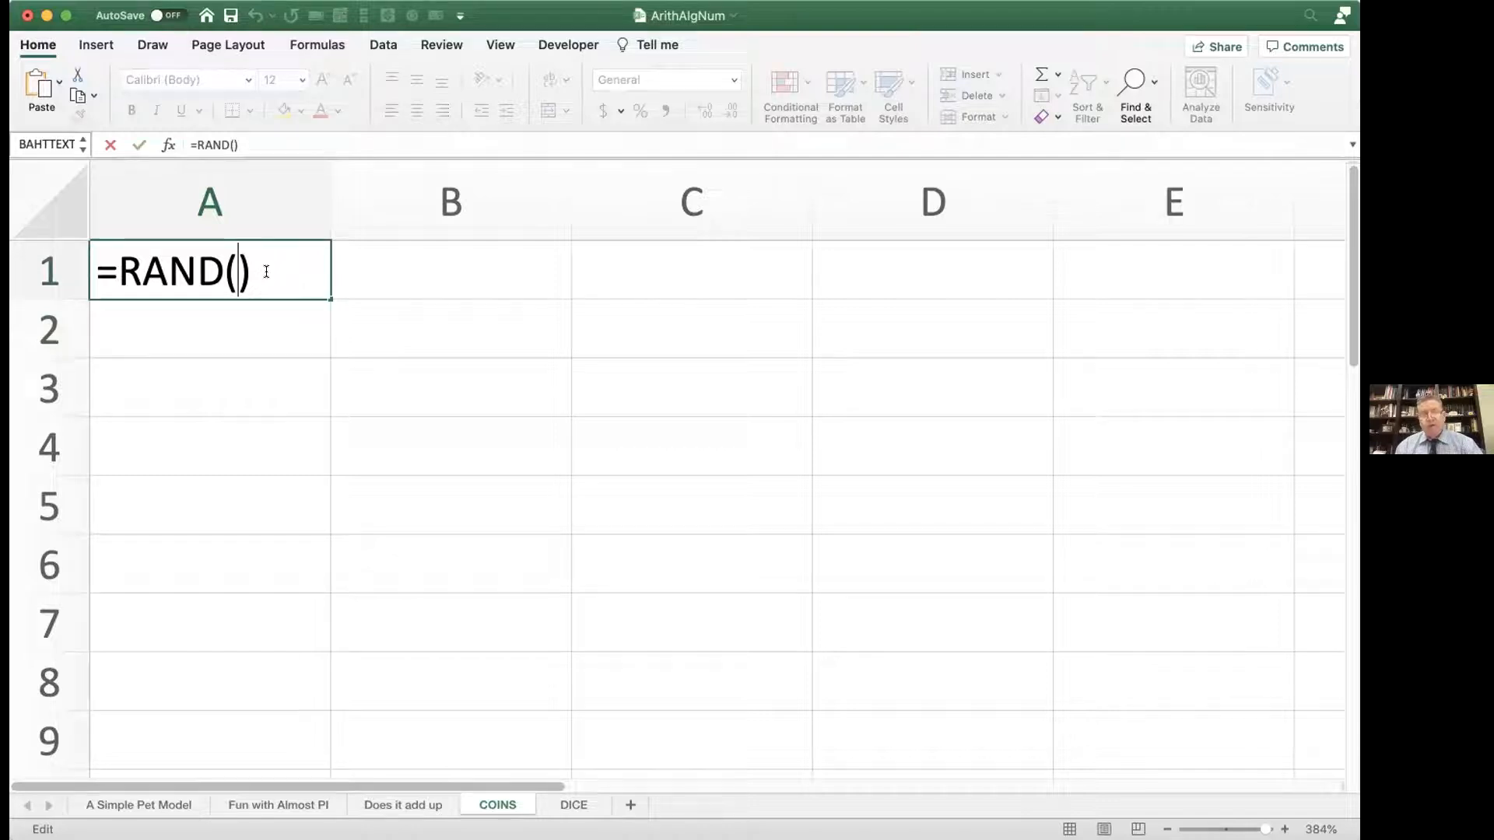
pyautogui.press('Return')
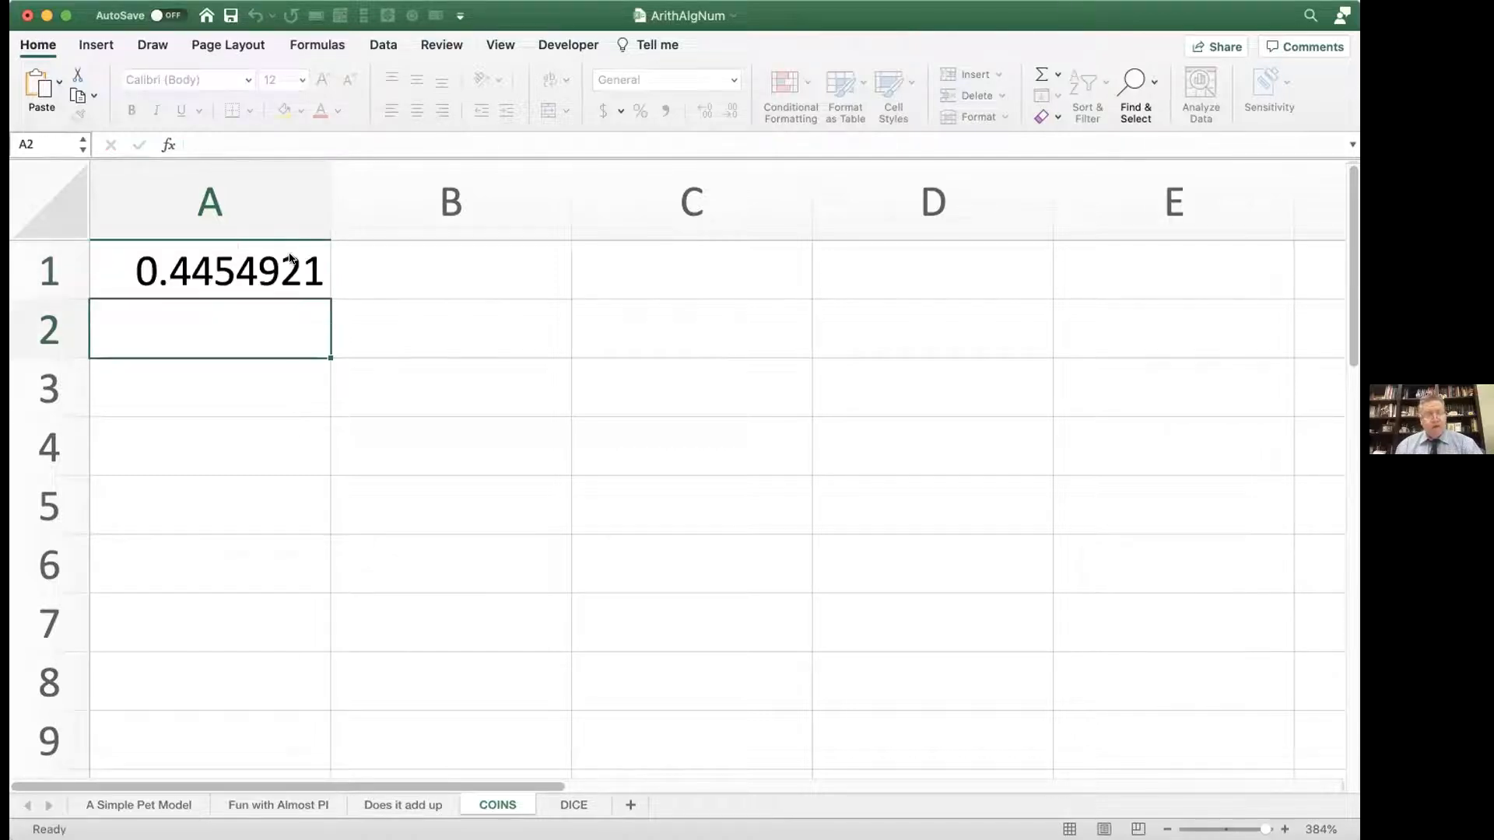
# Step: Change the formula in A1 to =IF(RAND()<.5,"heads","tails") to simulate a coin flip
pyautogui.doubleClick(199, 268)
pyautogui.click(113, 271)
pyautogui.write('if(RAND(')
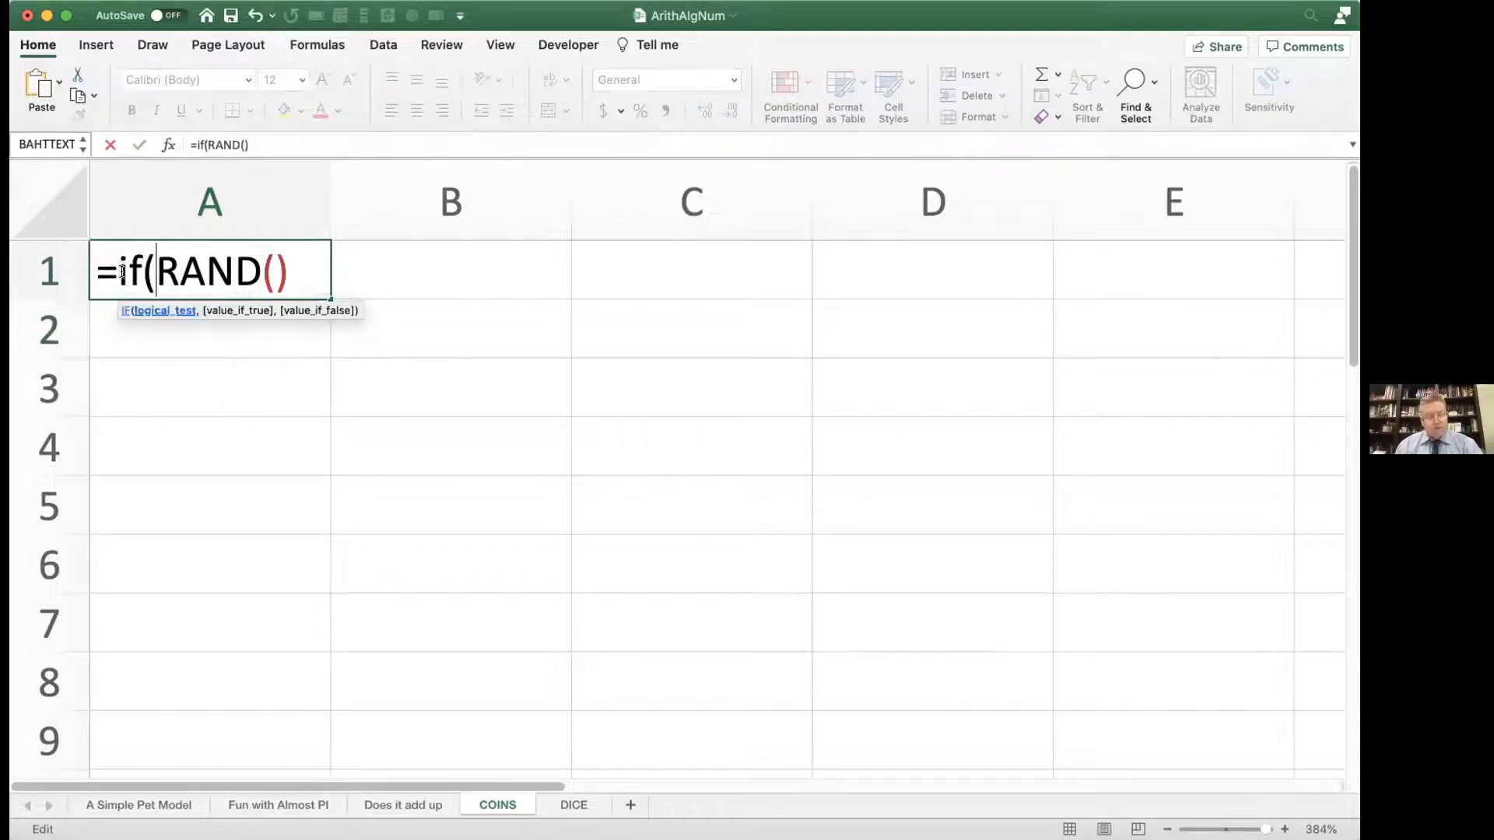
pyautogui.click(291, 256)
pyautogui.write('<.5,')
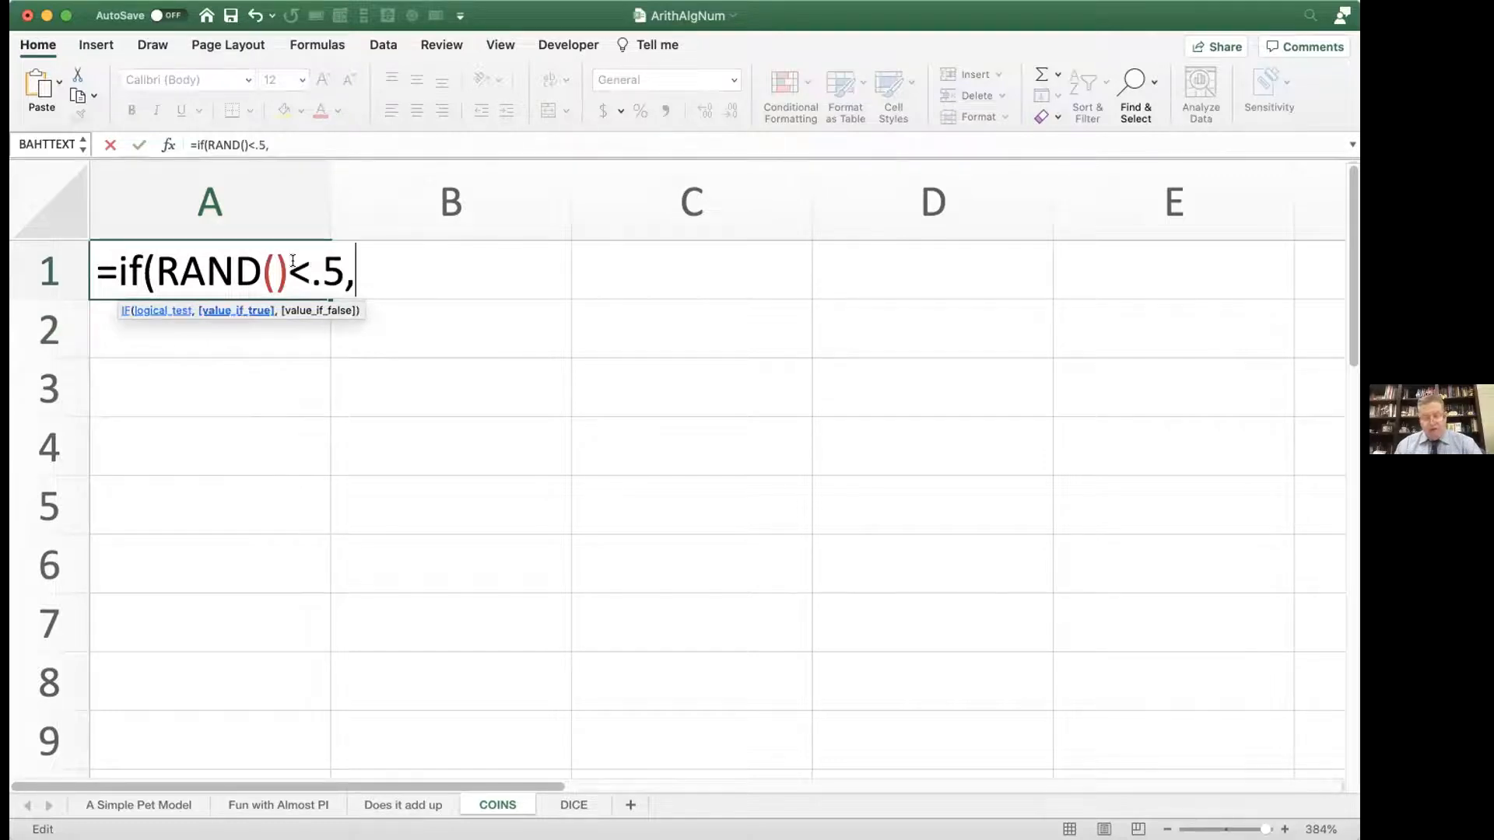
pyautogui.write('"heads","t')
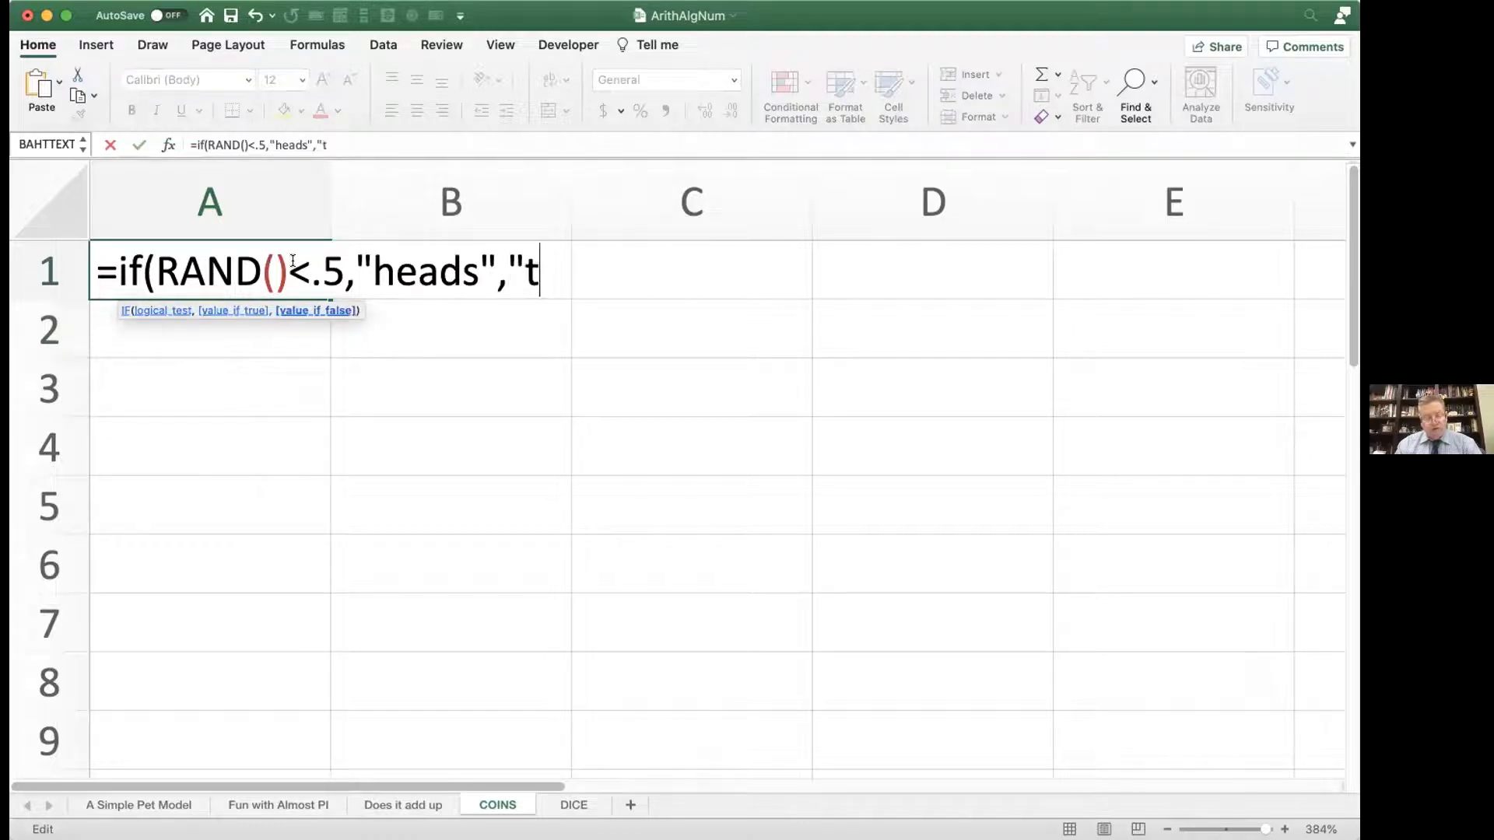
pyautogui.write('ails"')
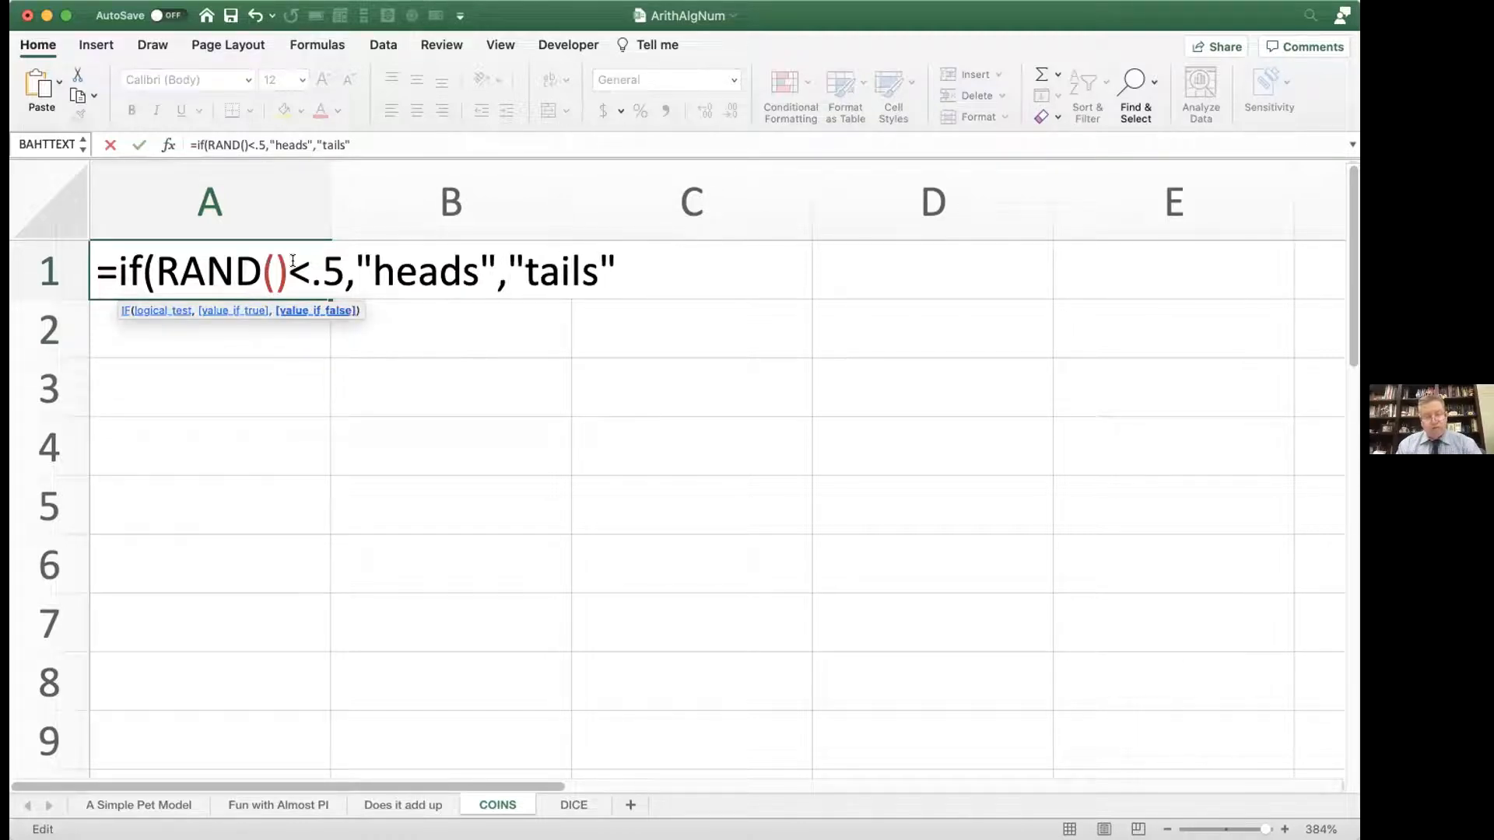
pyautogui.write(')')
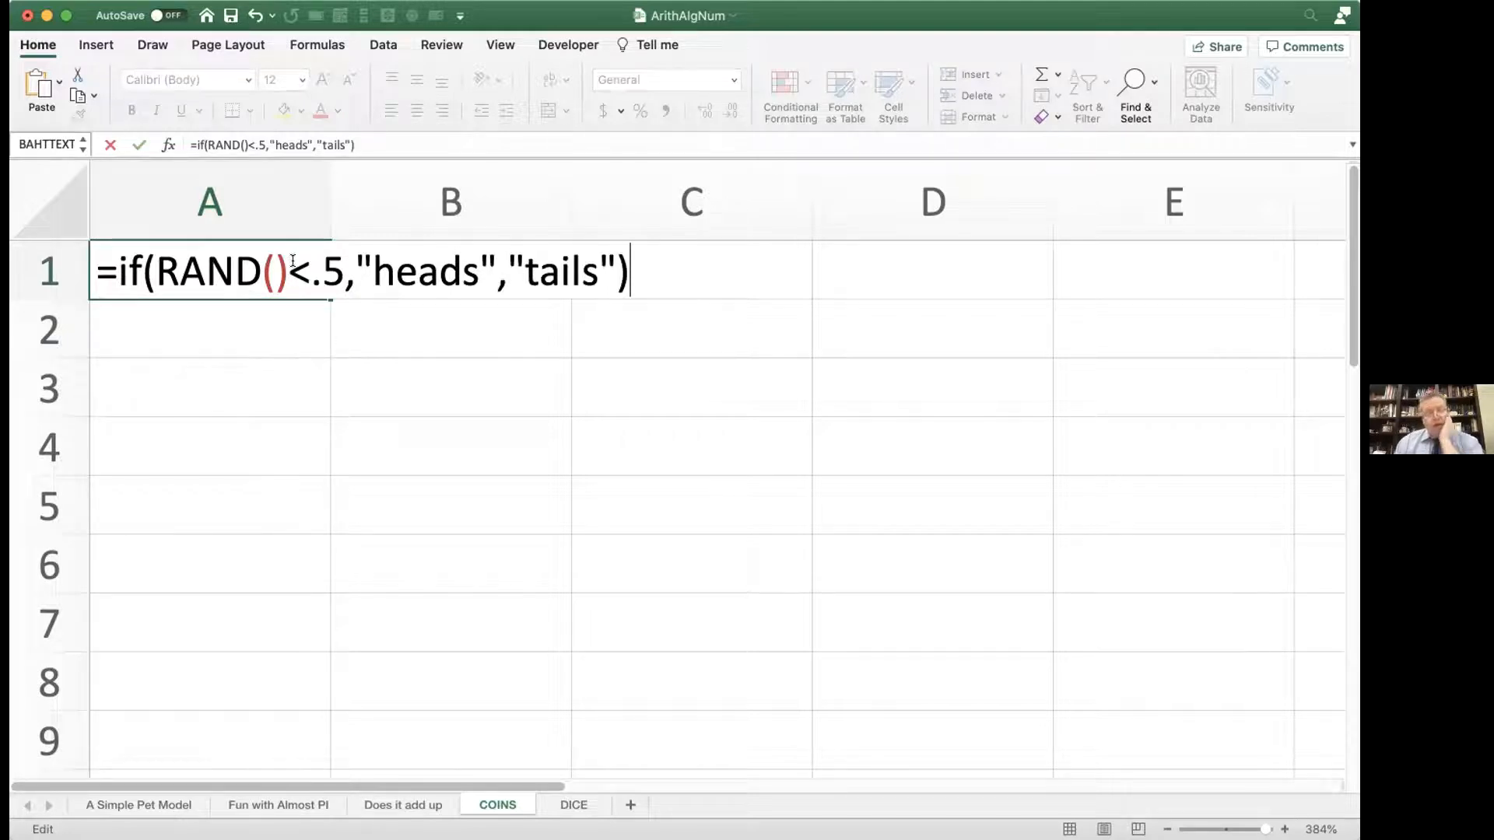
pyautogui.click(168, 270)
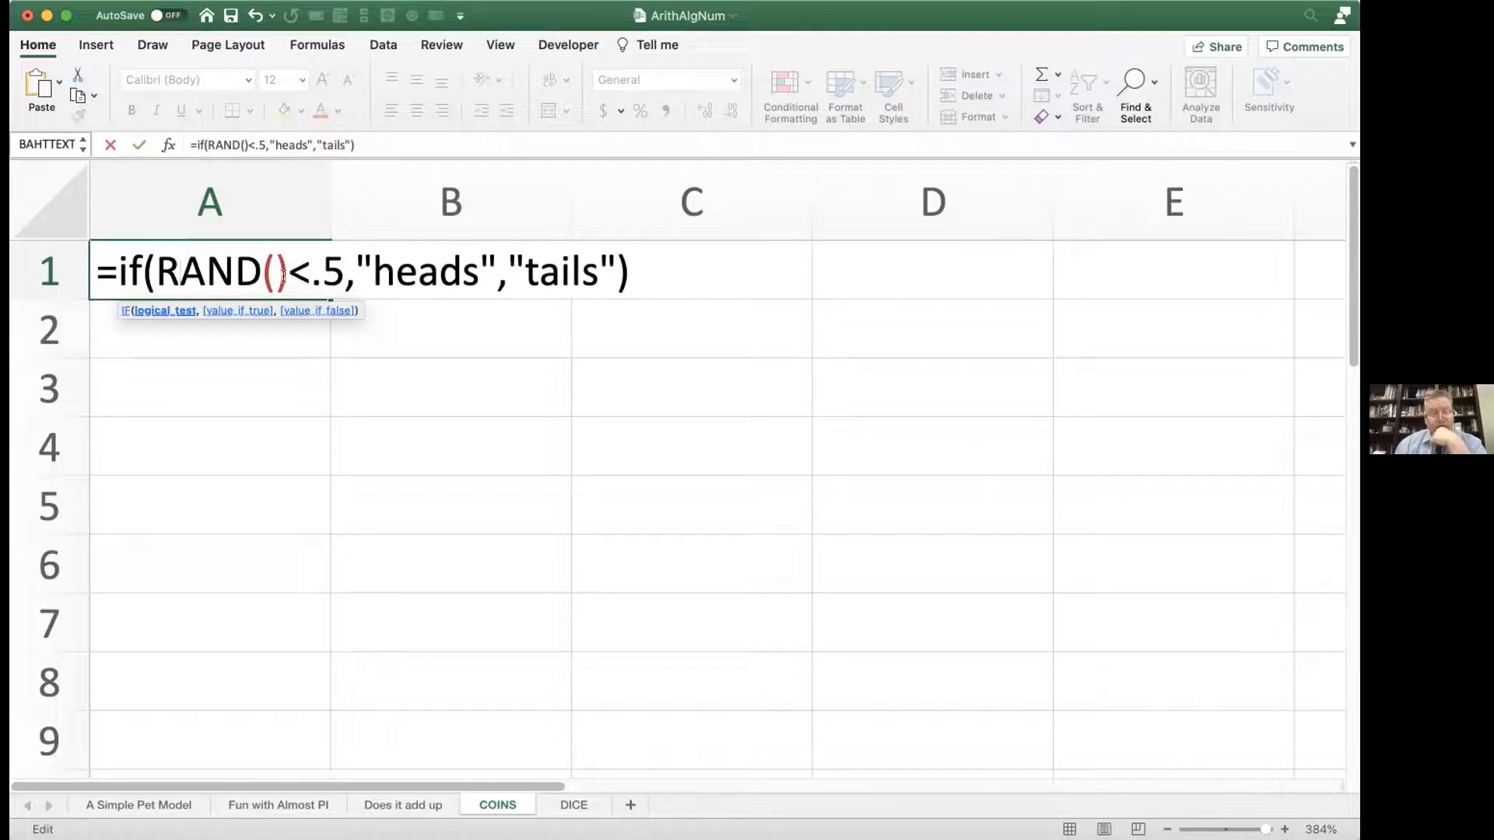
pyautogui.press('Return')
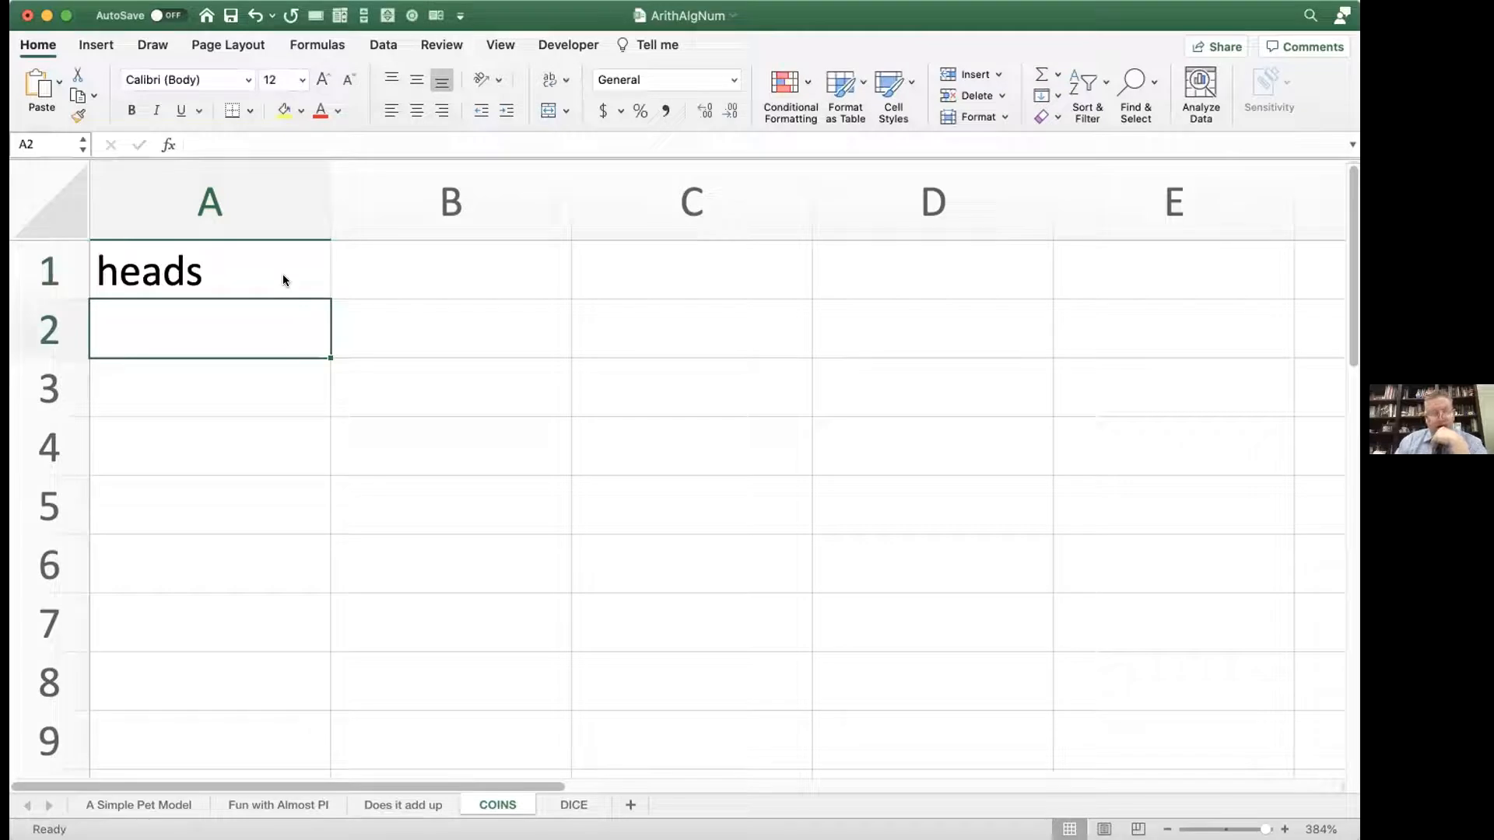
# Step: Recalculate the sheet several times to repeat the single coin flip in A1
pyautogui.press('F9')
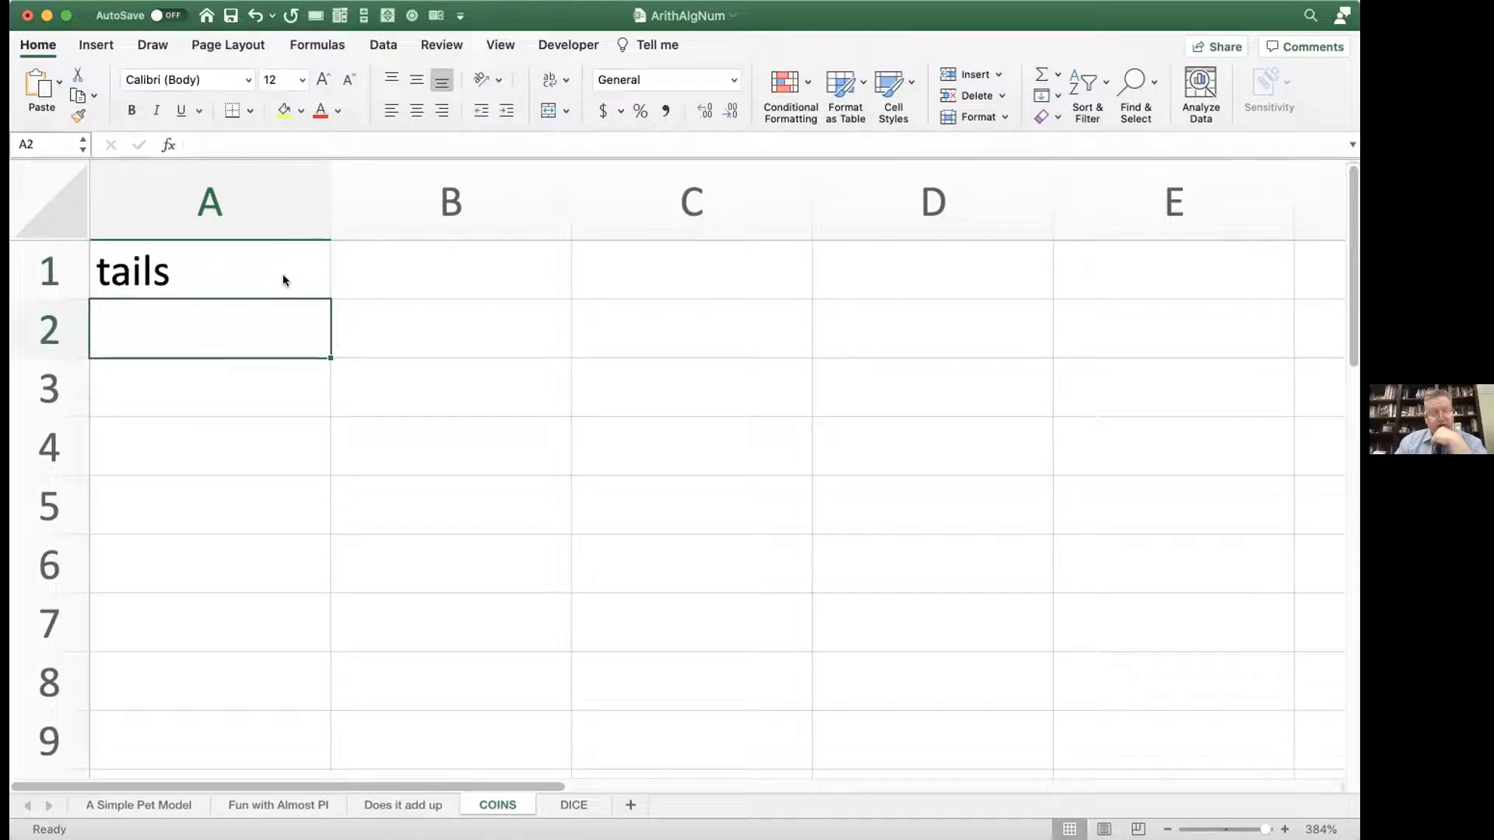
pyautogui.press('F9')
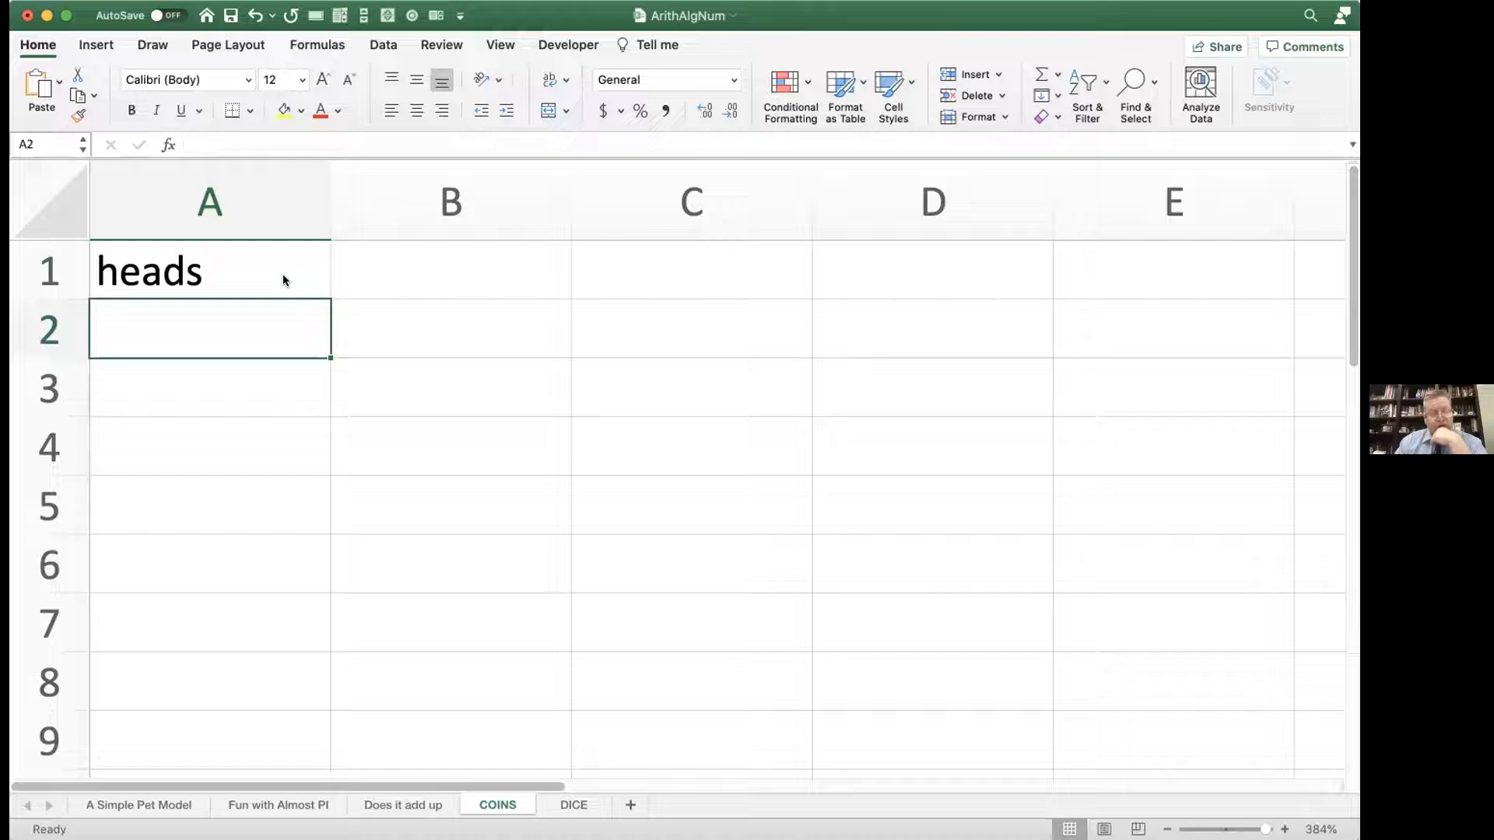
pyautogui.press('F9')
pyautogui.press('F9')
pyautogui.press('F9')
pyautogui.press('F9')
pyautogui.press('F9')
# Step: Fill the coin-flip formula from A1 down to A10
pyautogui.click(282, 276)
pyautogui.moveTo(321, 304); pyautogui.dragTo(315, 588)
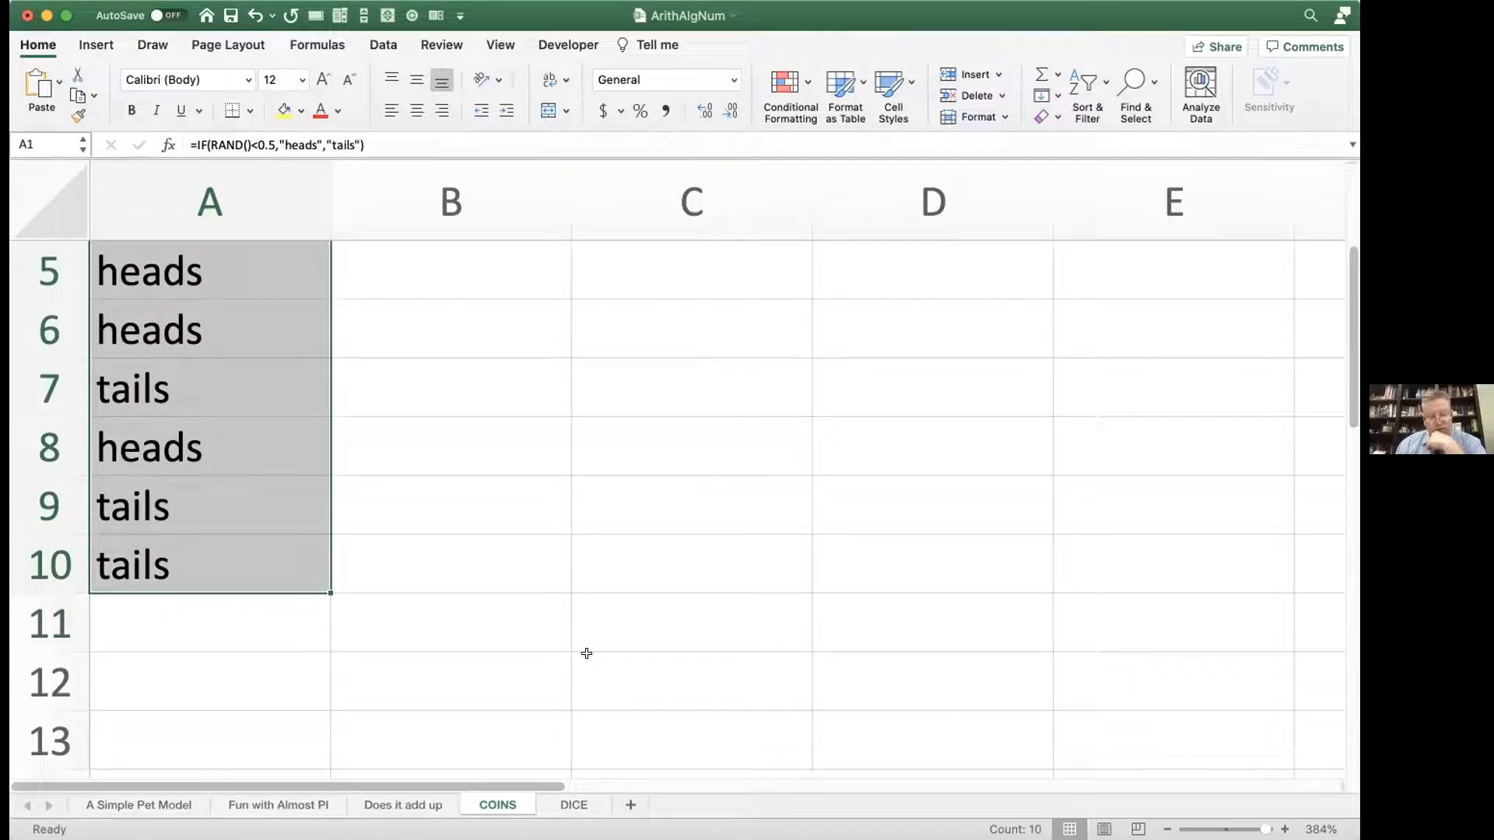
pyautogui.moveTo(1266, 829); pyautogui.dragTo(1257, 829)
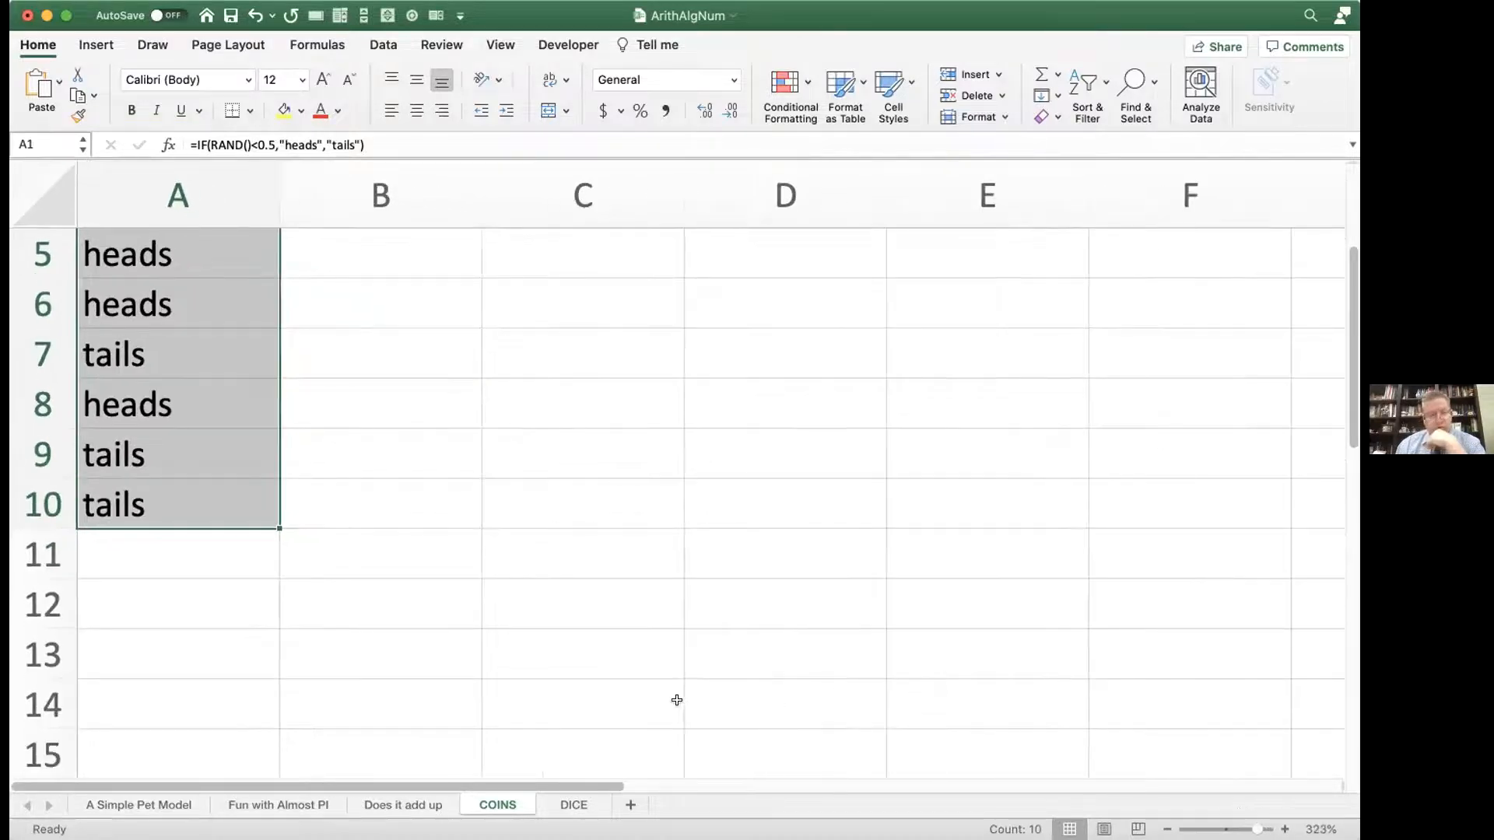
pyautogui.scroll(4, 635, 693)
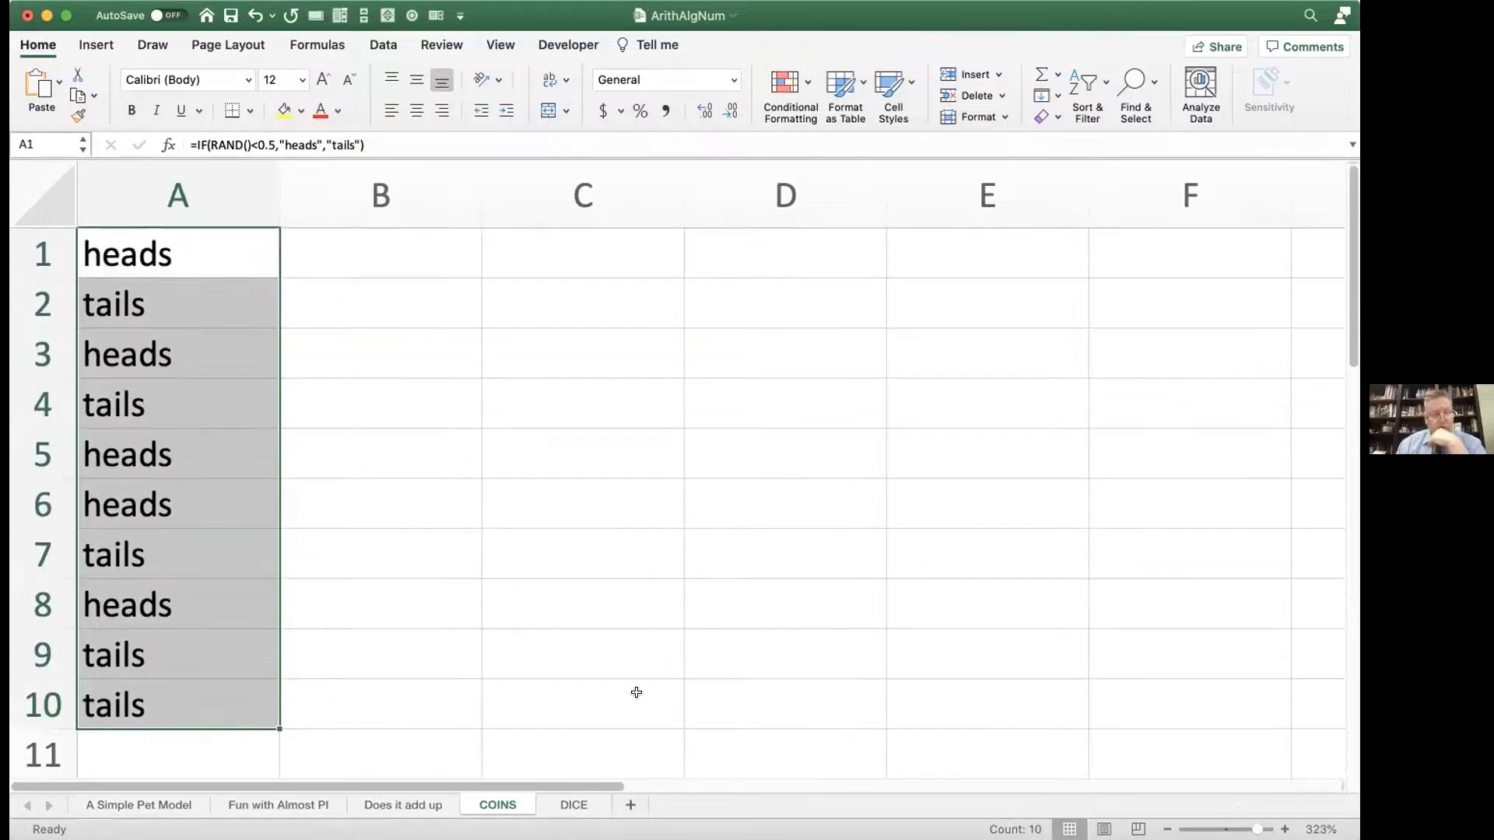
# Step: Recalculate the sheet repeatedly and compare the heads and tails outcomes of the flips in A1:A10
pyautogui.press('F9')
pyautogui.press('F9')
pyautogui.press('F9')
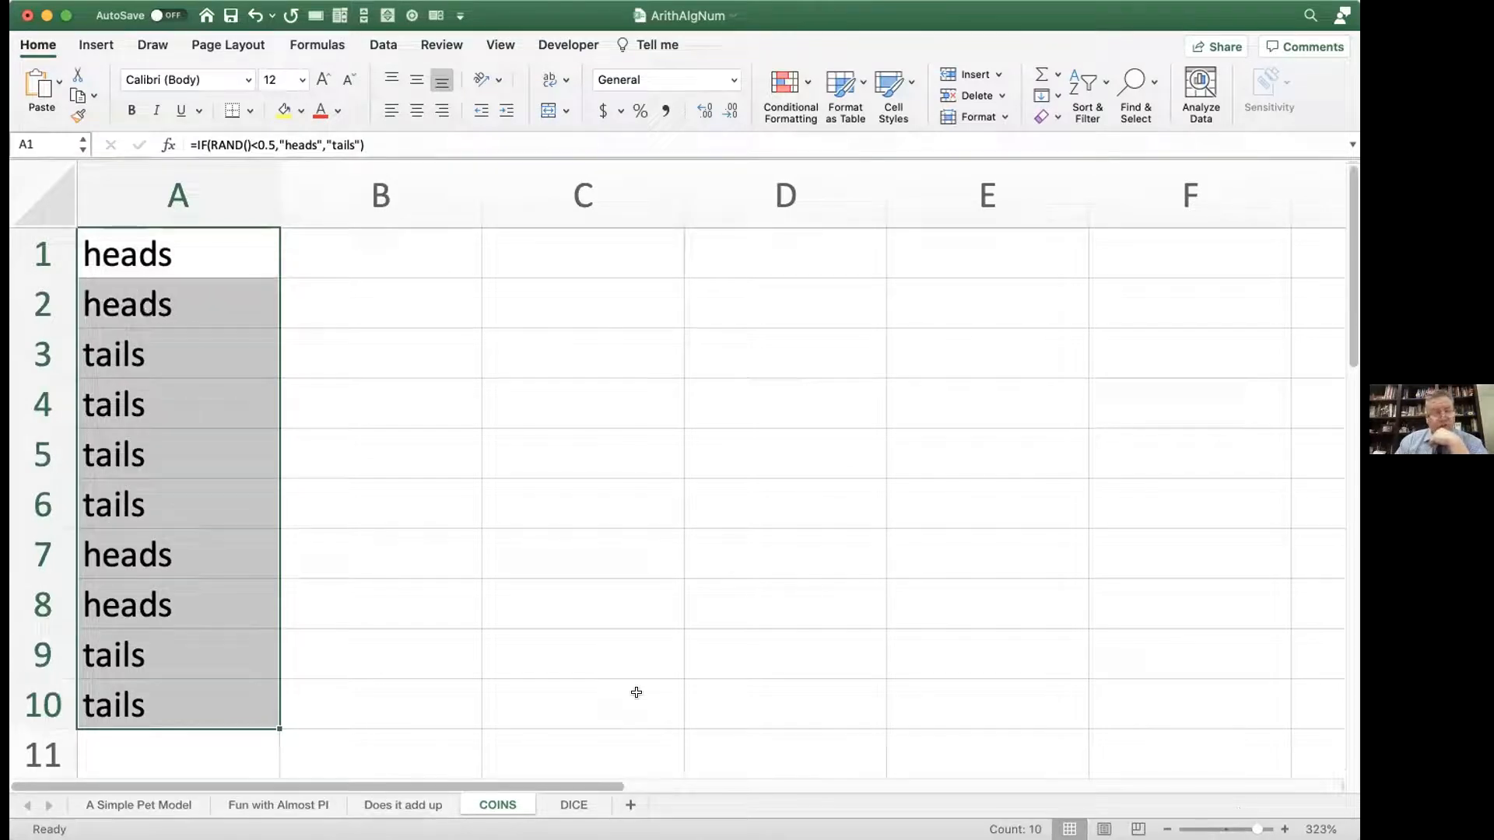
pyautogui.press('F9')
pyautogui.press('F9')
pyautogui.press('F9')
pyautogui.press('F9')
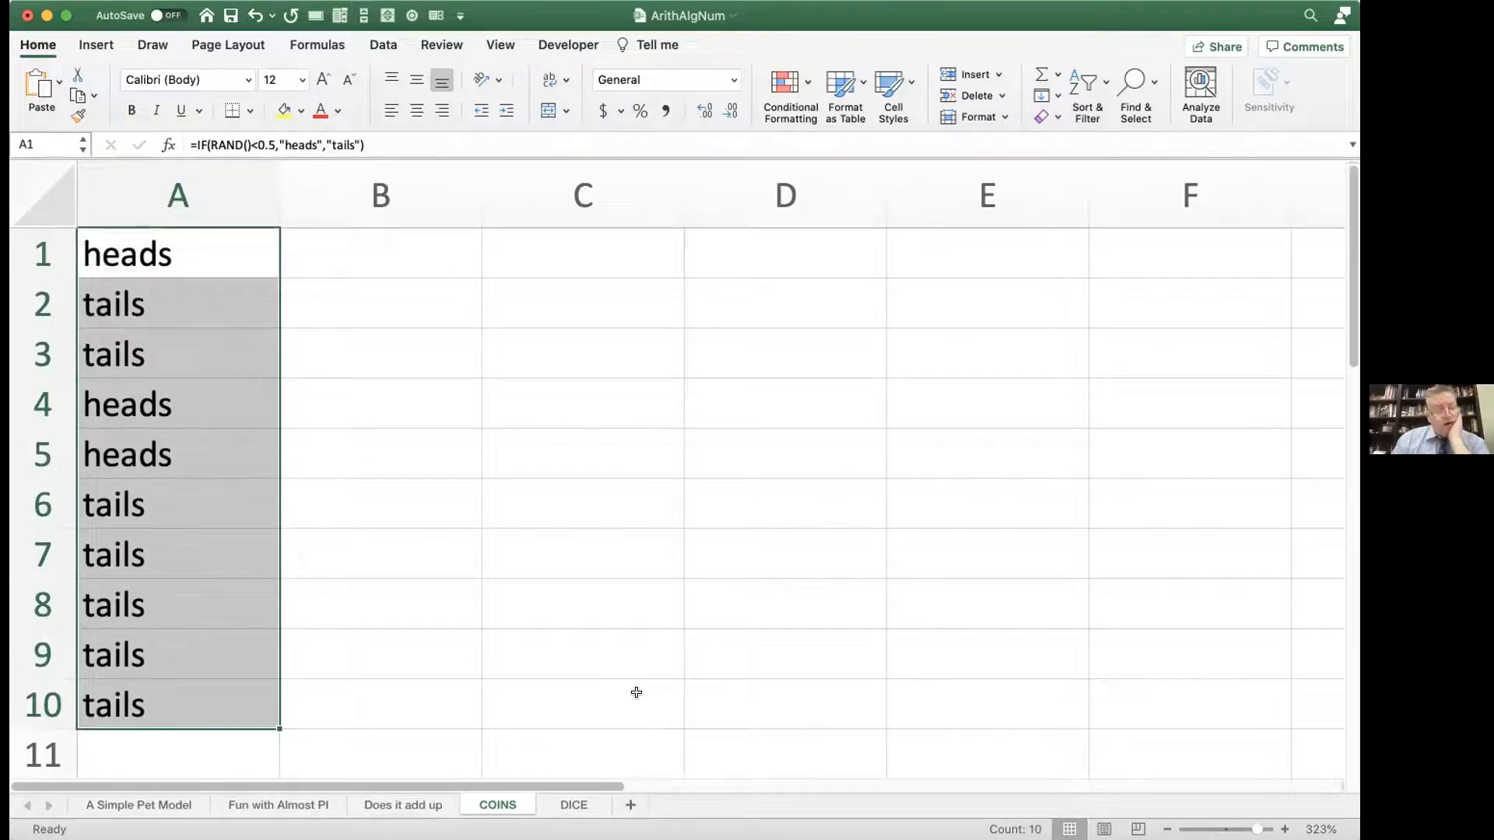
pyautogui.press('F9')
pyautogui.press('F9')
pyautogui.press('F9')
pyautogui.press('F9')
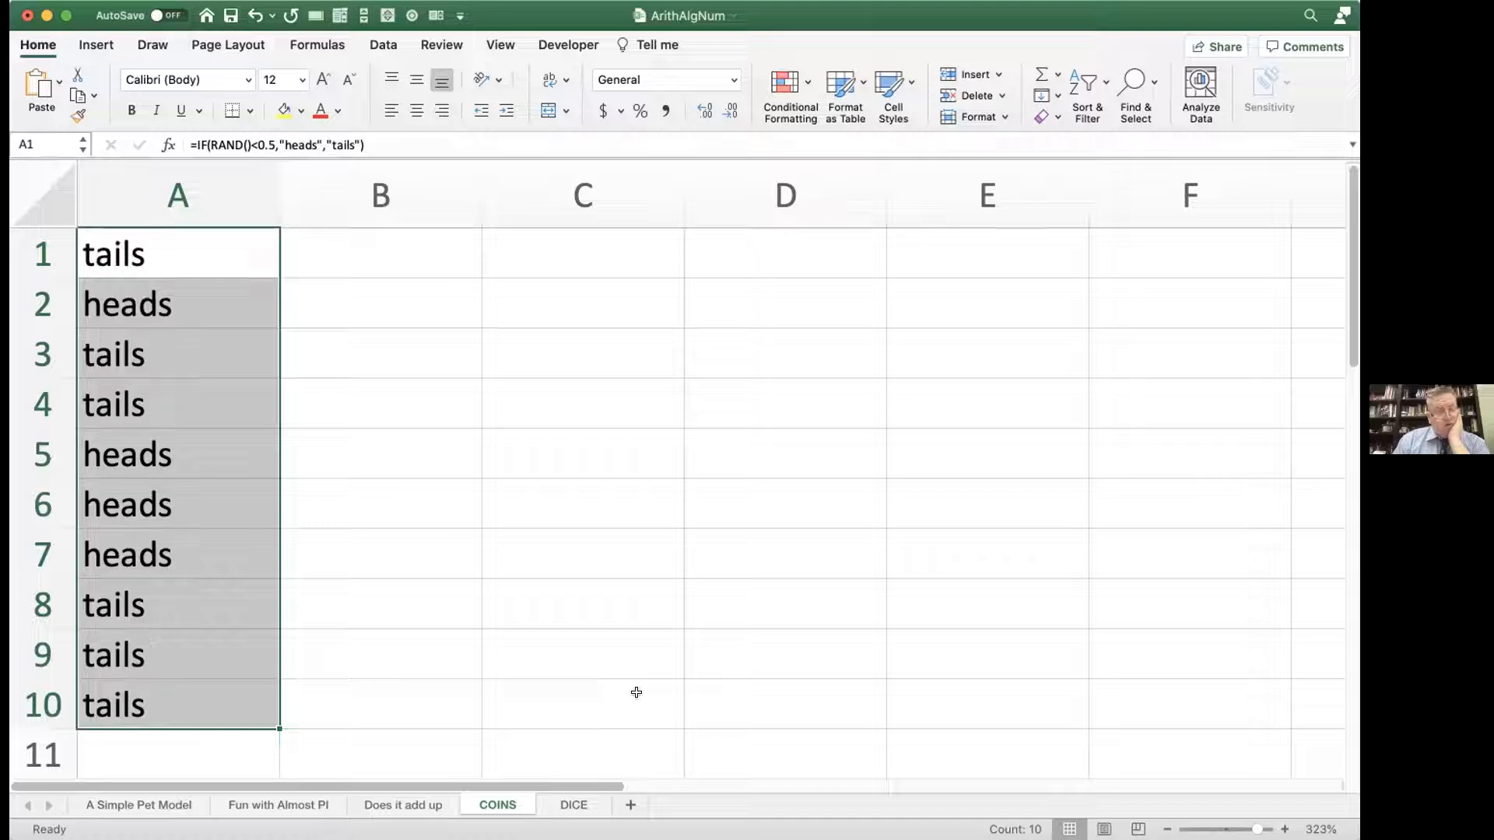
pyautogui.press('F9')
pyautogui.press('F9')
pyautogui.press('F9')
pyautogui.press('F9')
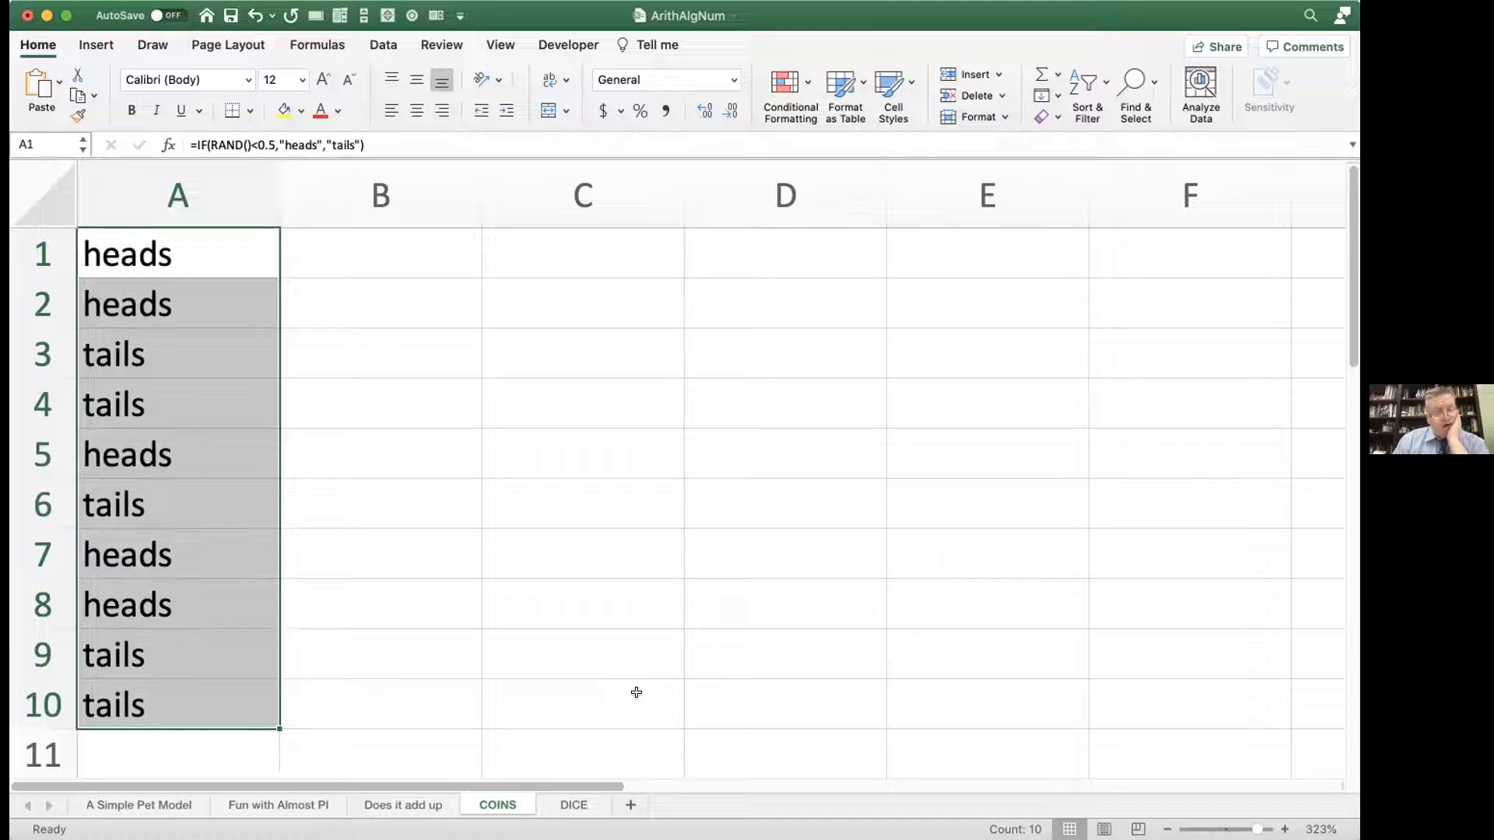
pyautogui.press('F9')
pyautogui.press('F9')
pyautogui.press('F9')
pyautogui.press('F9')
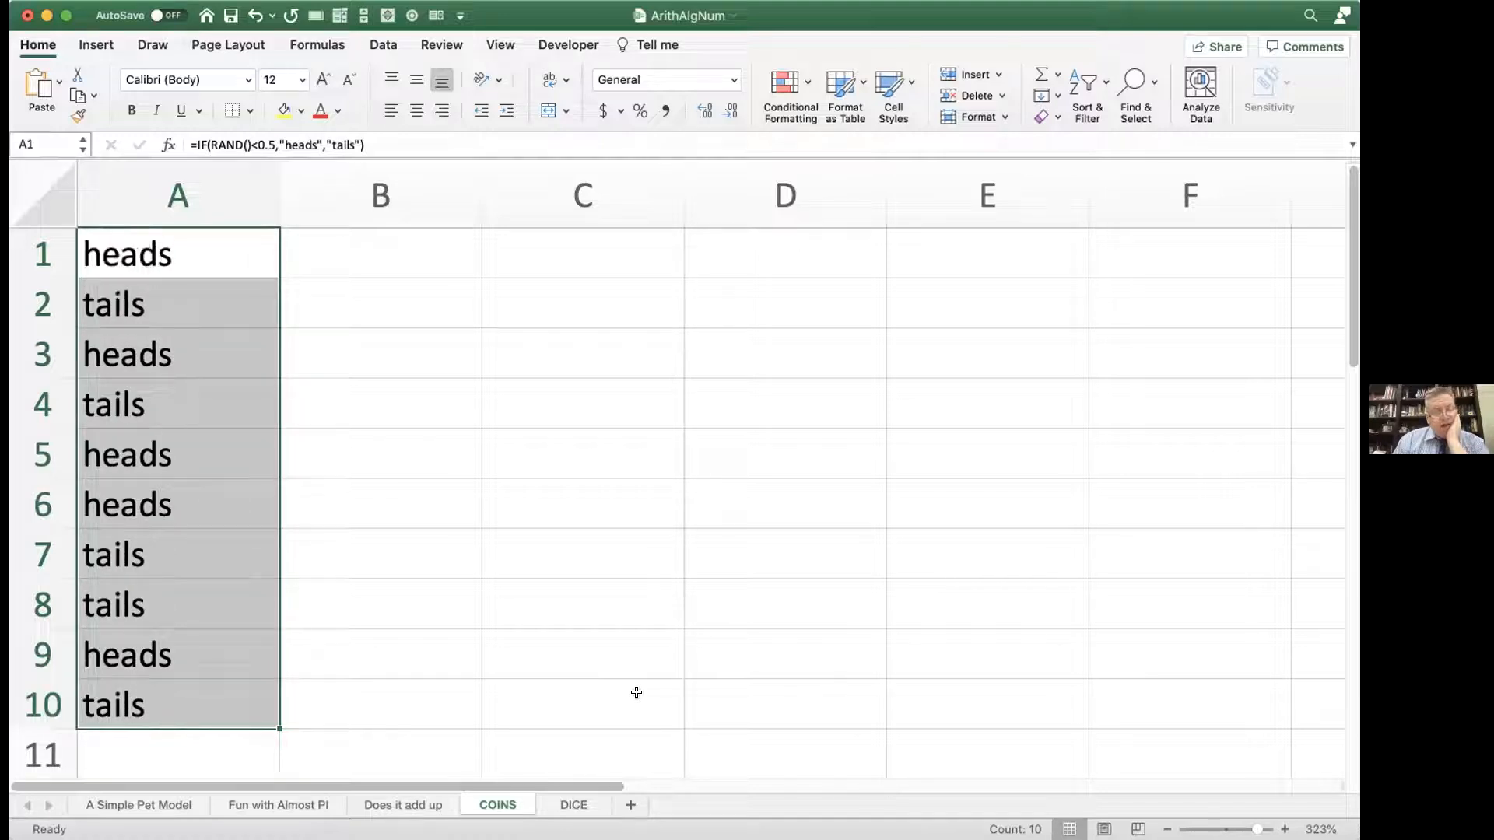
pyautogui.press('F9')
pyautogui.press('F9')
pyautogui.press('F9')
pyautogui.press('F9')
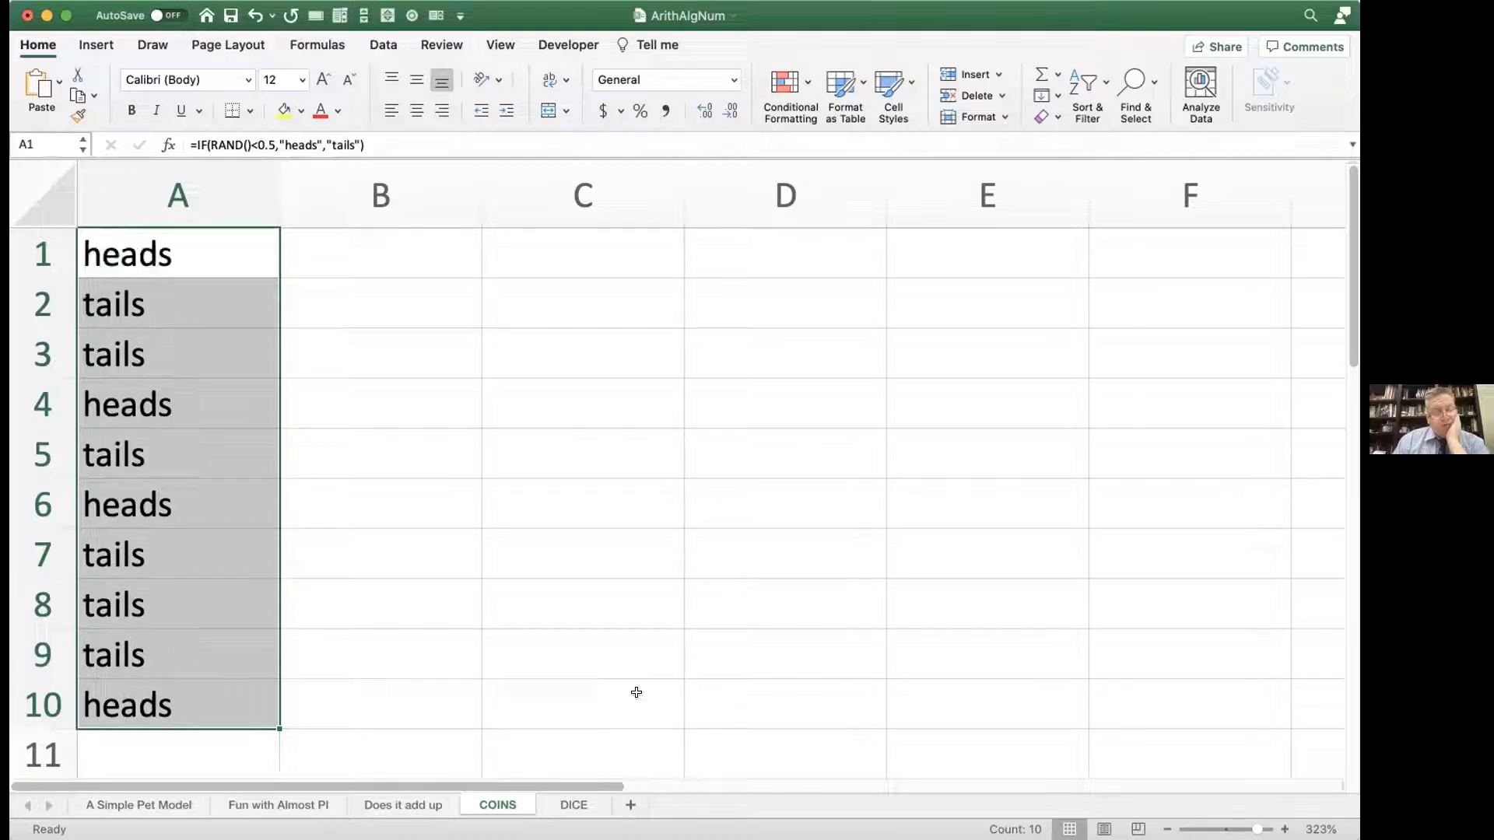
pyautogui.press('F9')
pyautogui.press('F9')
pyautogui.press('F9')
pyautogui.press('F9')
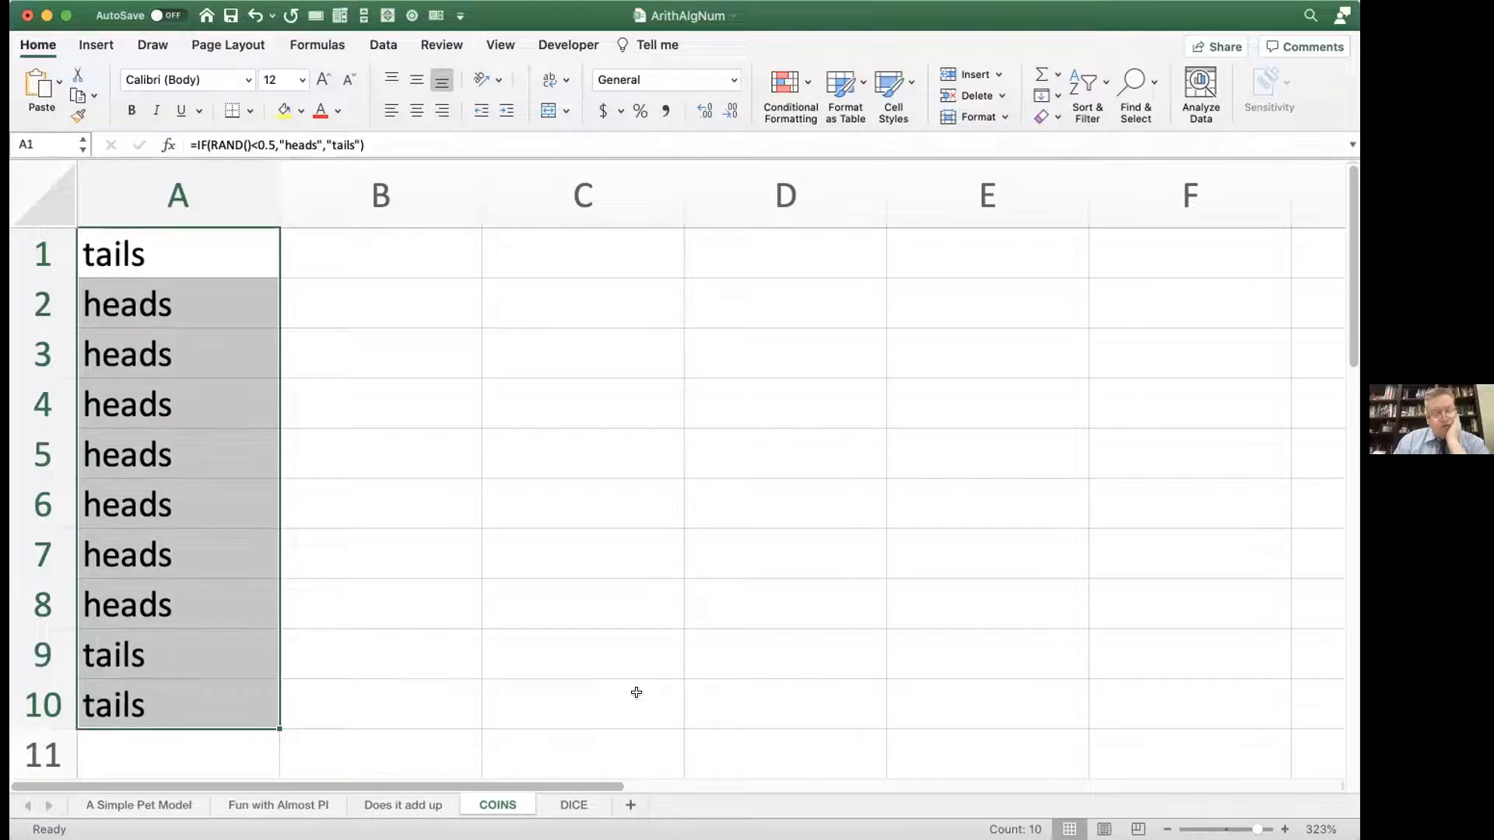
pyautogui.press('F9')
pyautogui.press('F9')
pyautogui.press('F9')
pyautogui.press('F9')
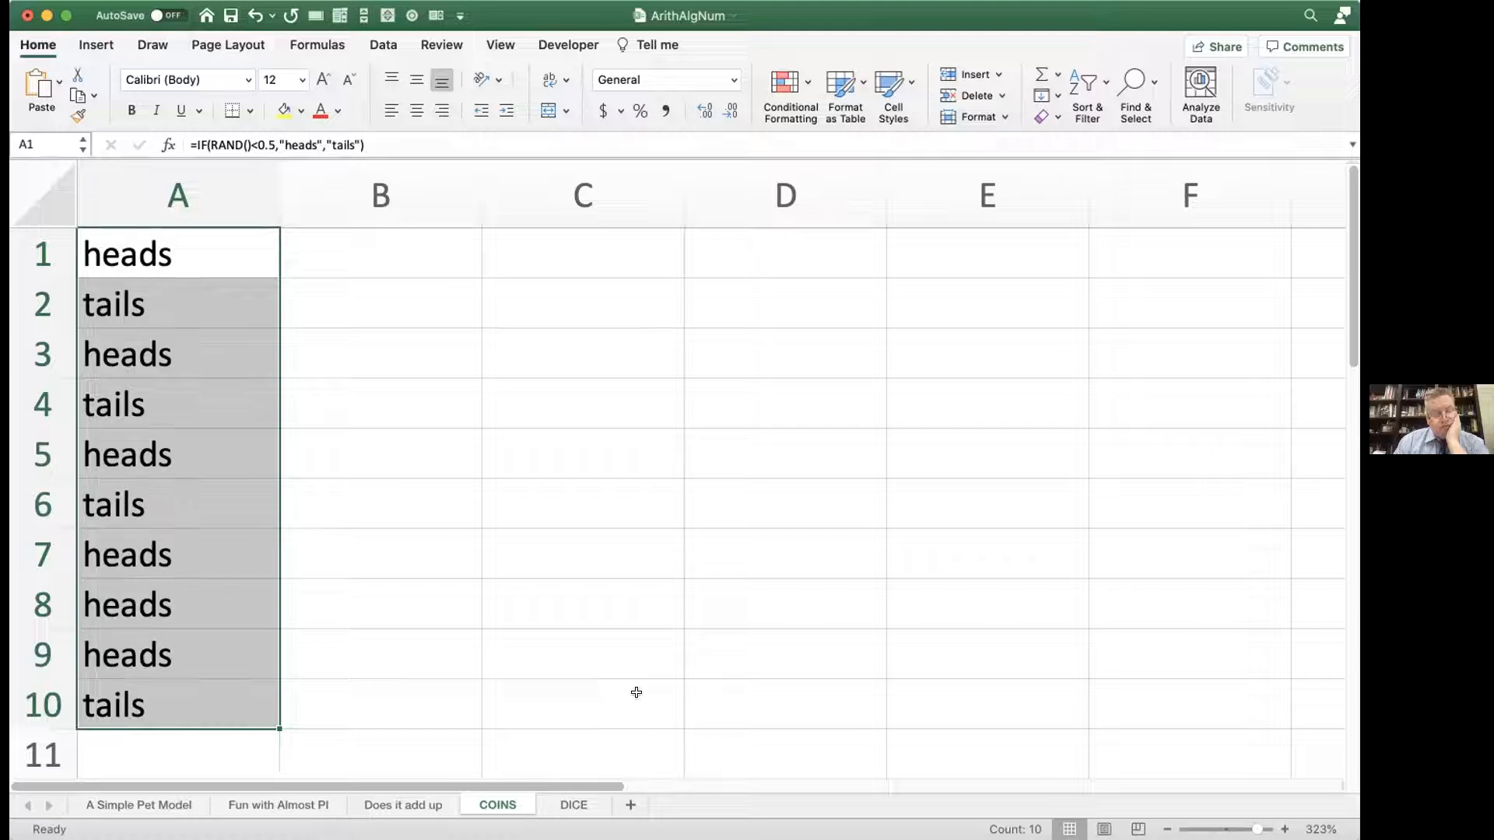
# Step: Keep re-flipping the ten coins in A1:A10 through repeated recalculation and look for streaks of heads or tails
pyautogui.press('F9')
pyautogui.press('F9')
pyautogui.press('F9')
pyautogui.press('F9')
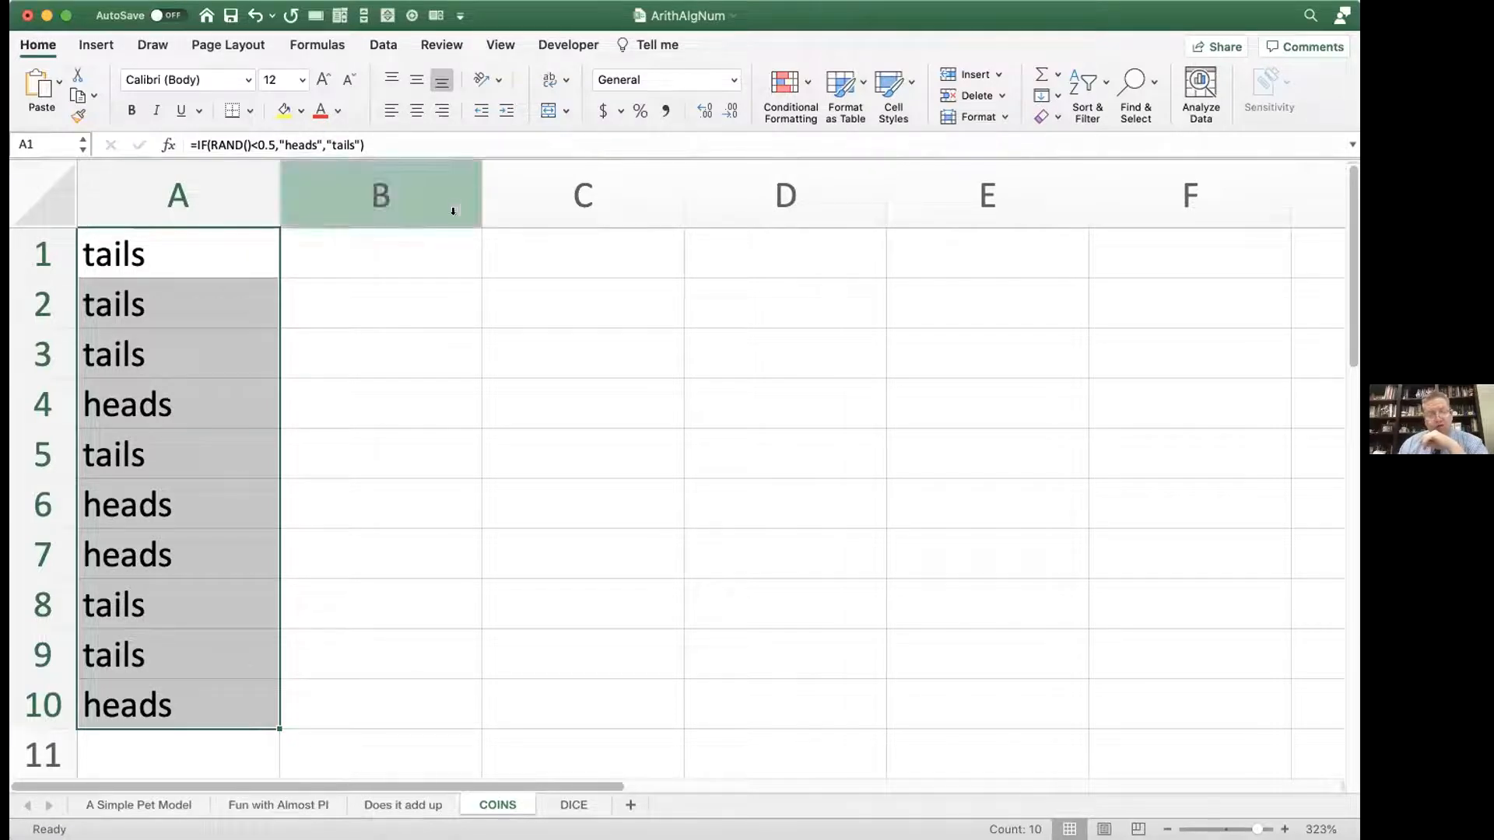
pyautogui.hscroll(1, 413, 269)
pyautogui.hscroll(-1, 413, 267)
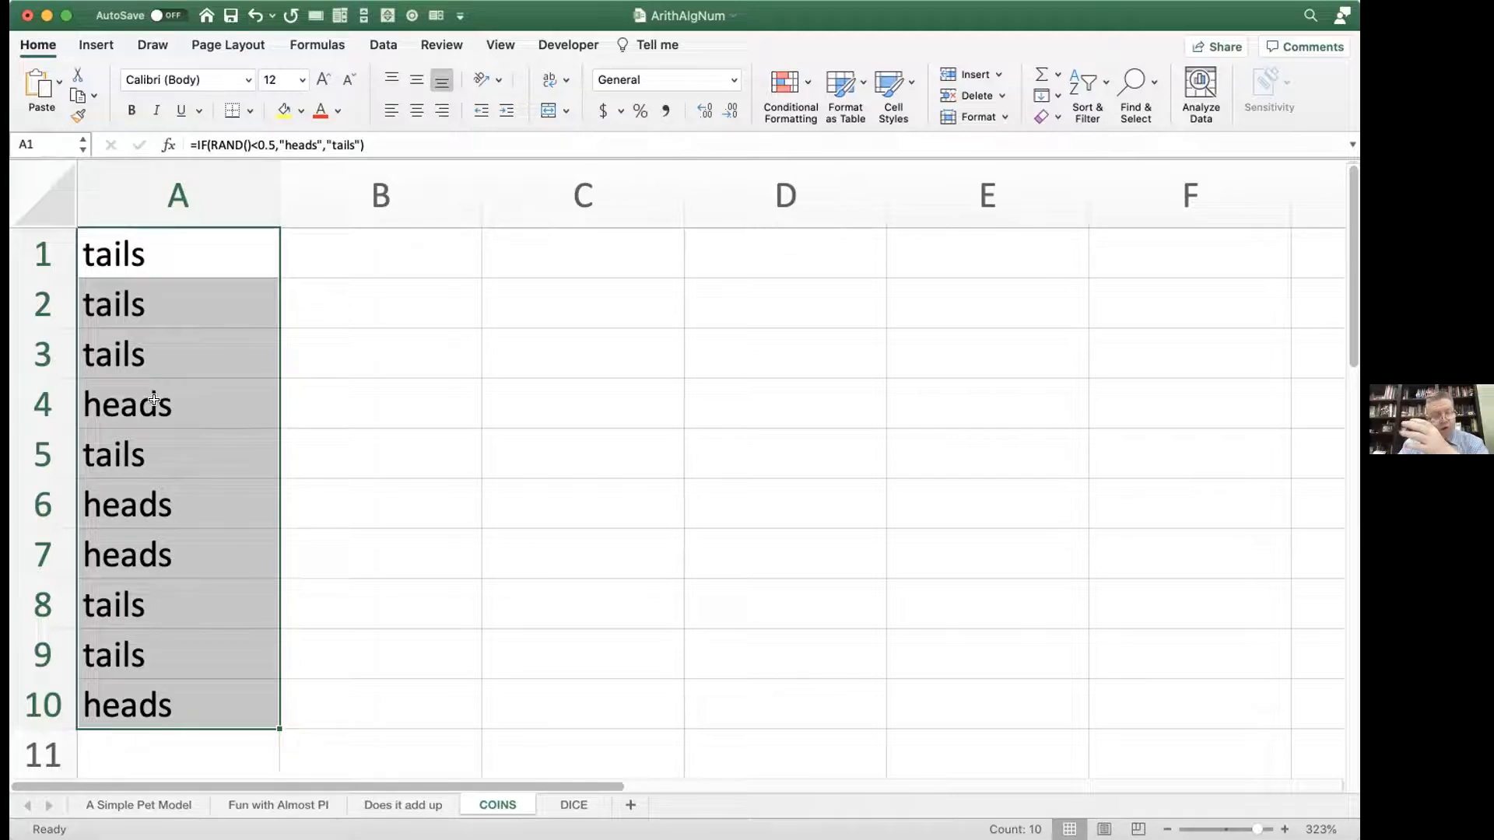
pyautogui.click(188, 243)
pyautogui.press('F9')
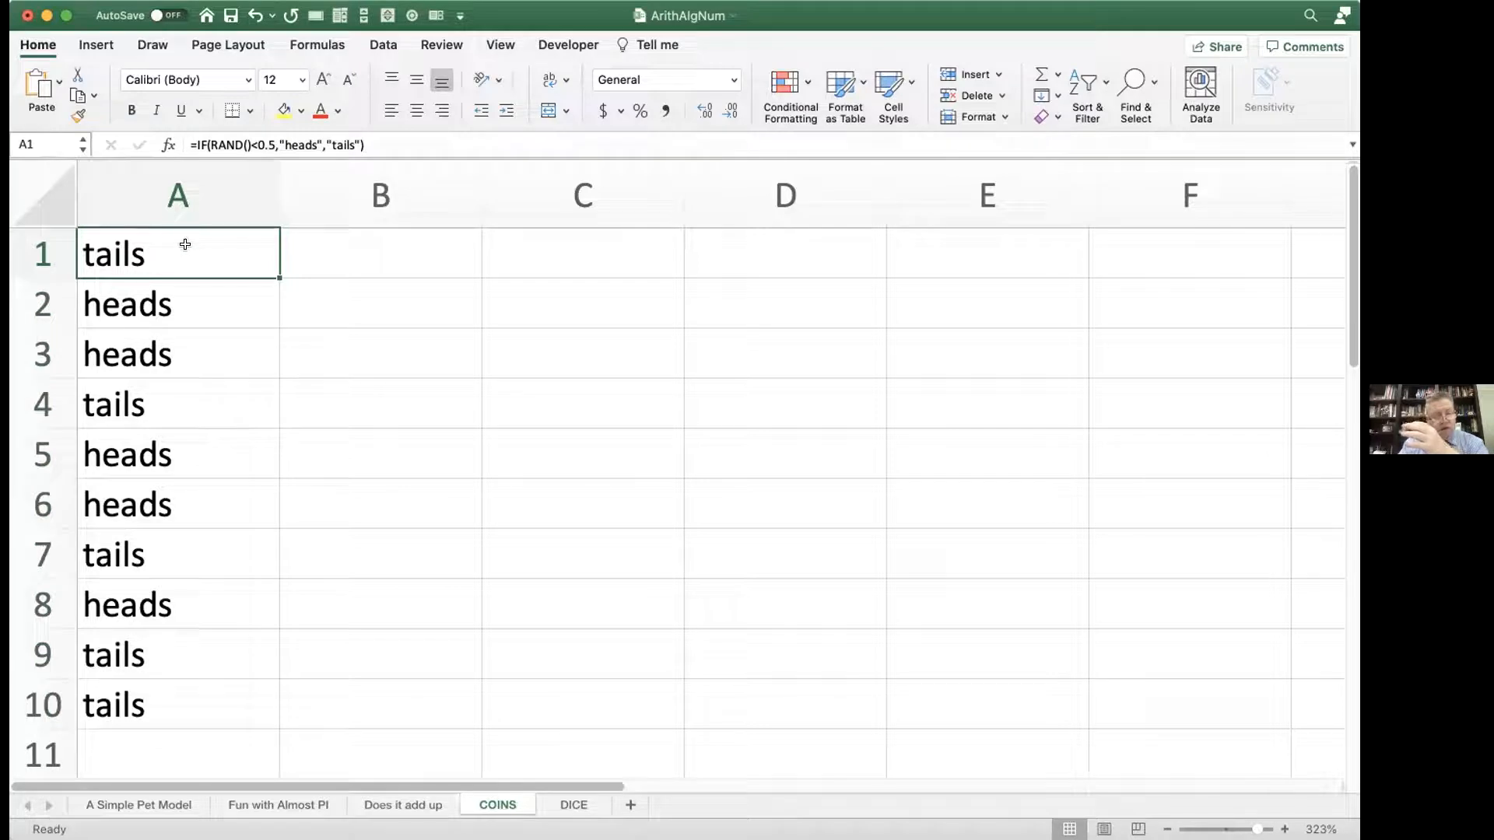
pyautogui.press('F9')
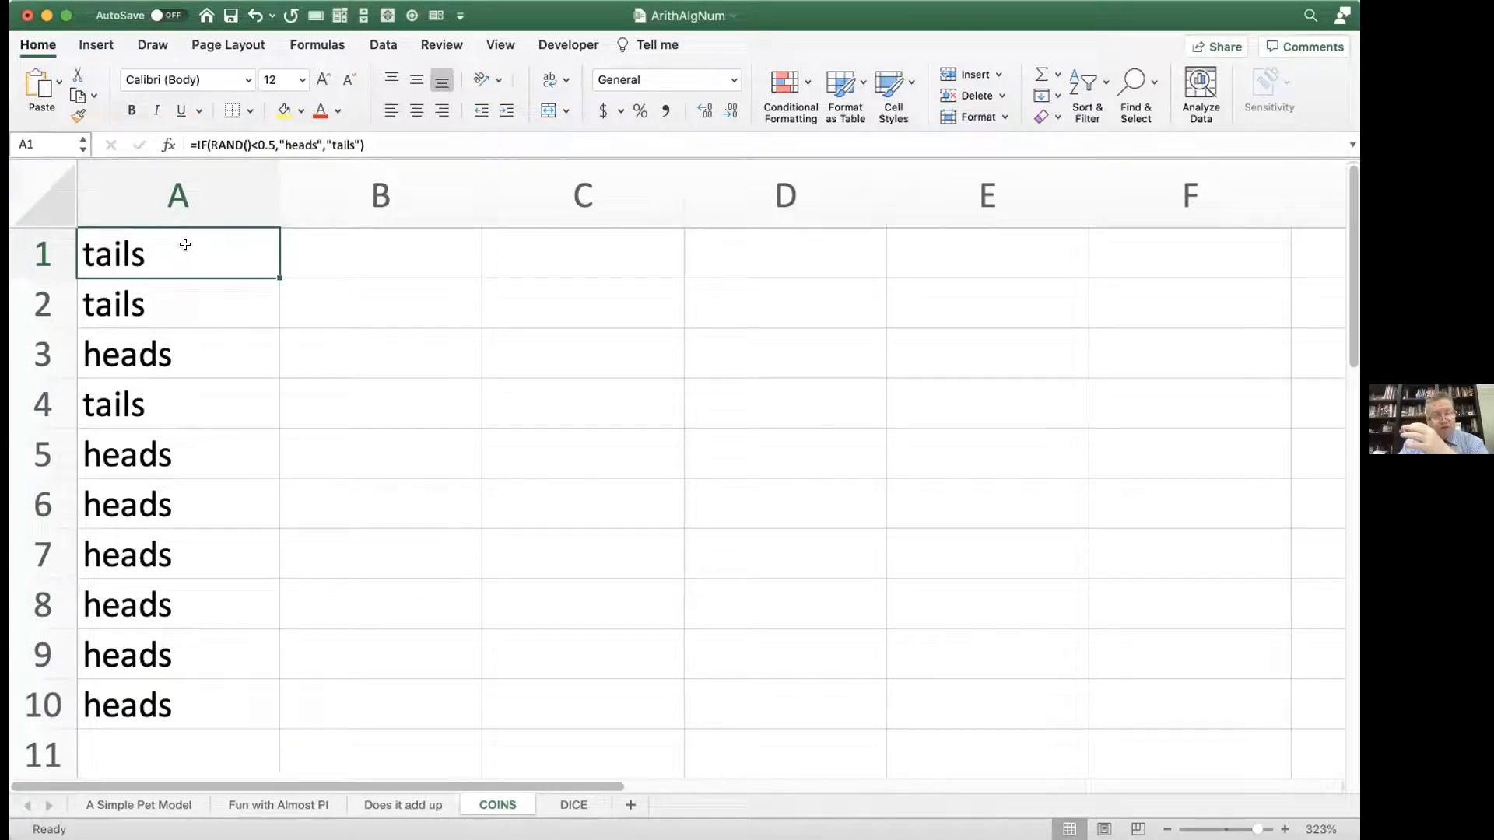
pyautogui.press('F9')
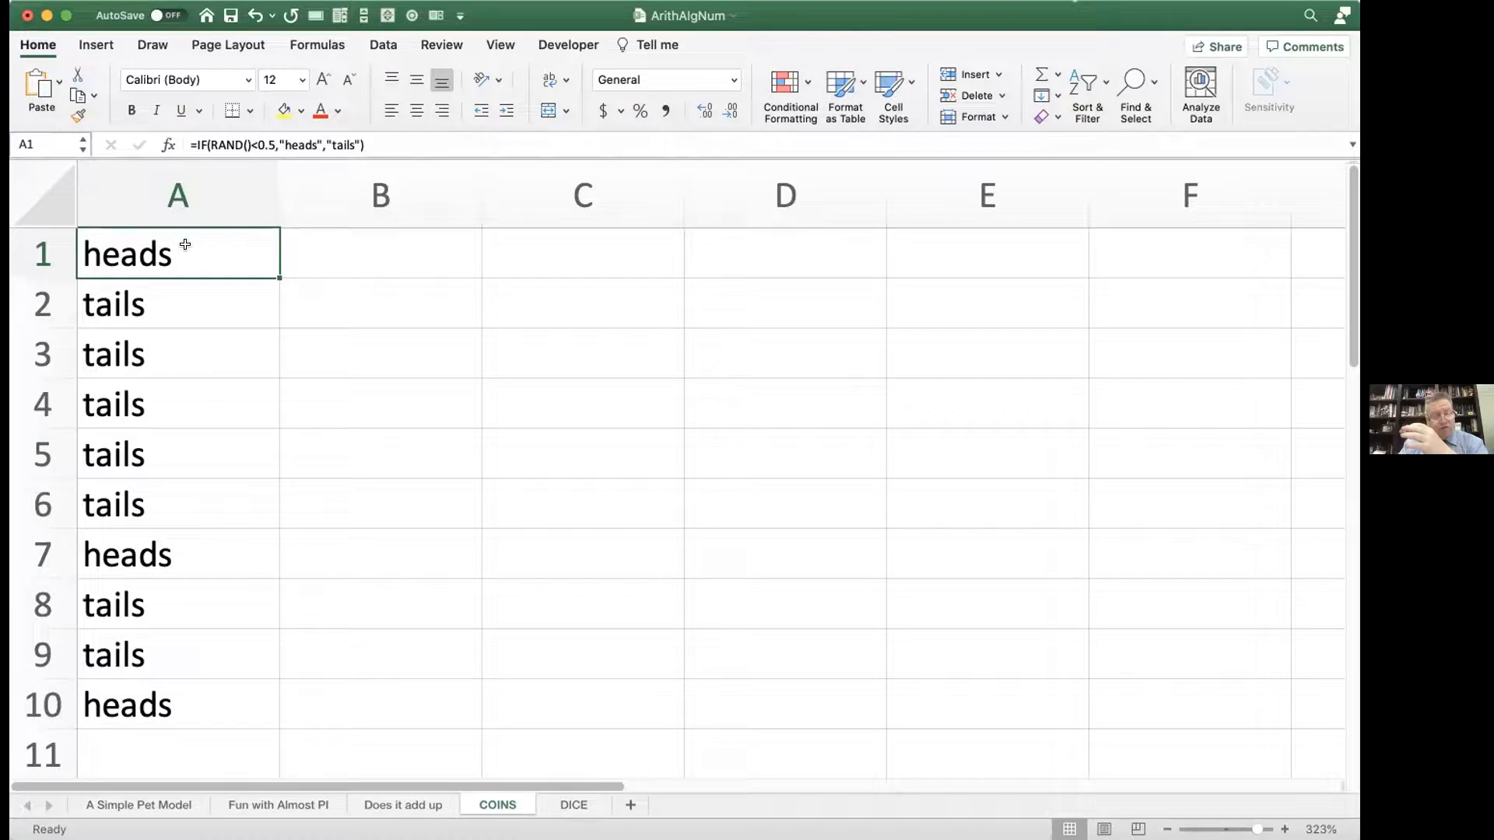
pyautogui.press('F9')
pyautogui.press('F9')
pyautogui.press('F9')
pyautogui.press('F9')
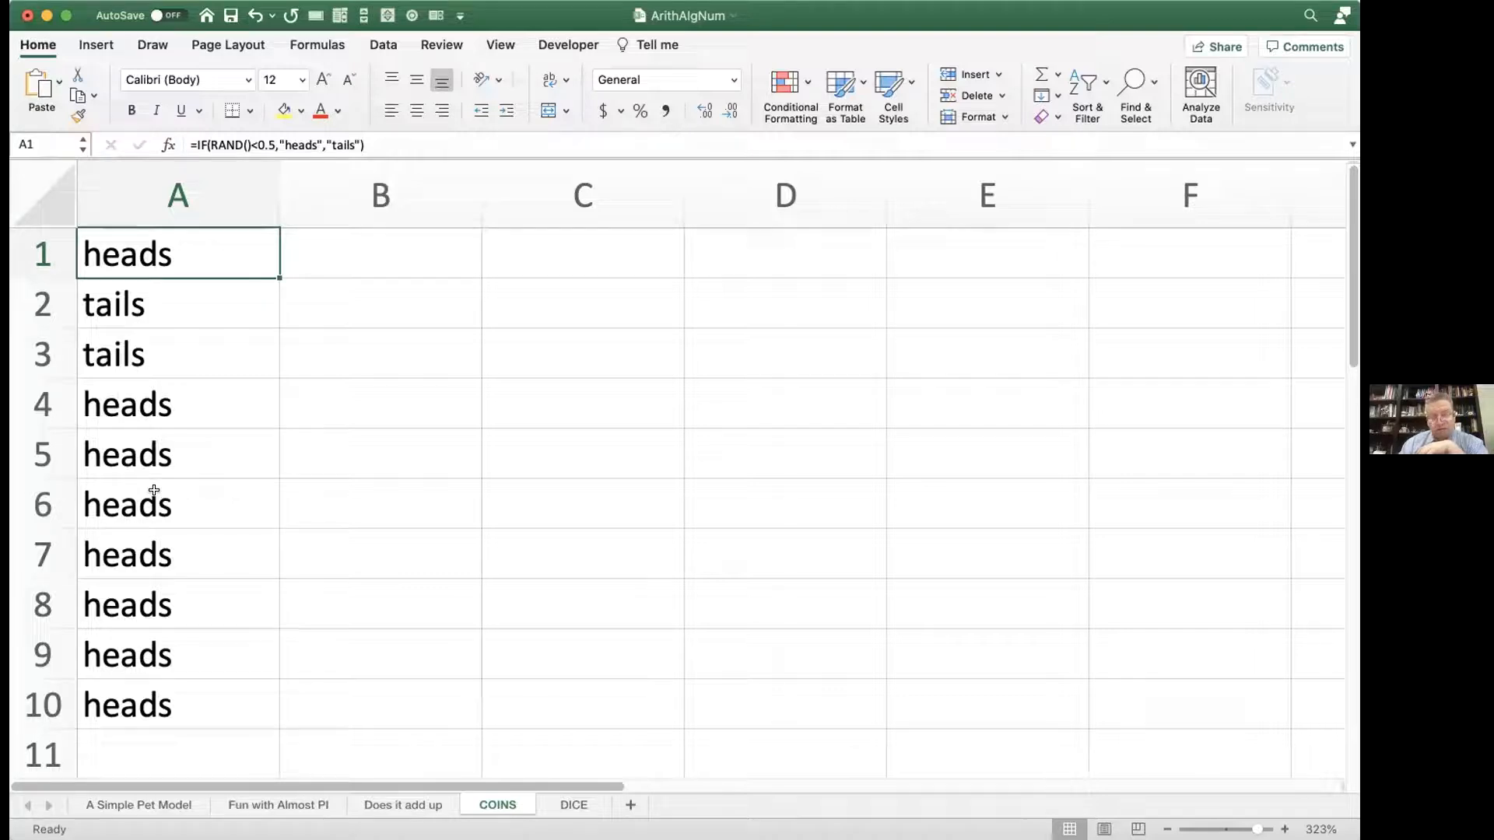
pyautogui.press('F9')
pyautogui.press('F9')
pyautogui.press('F9')
pyautogui.press('F9')
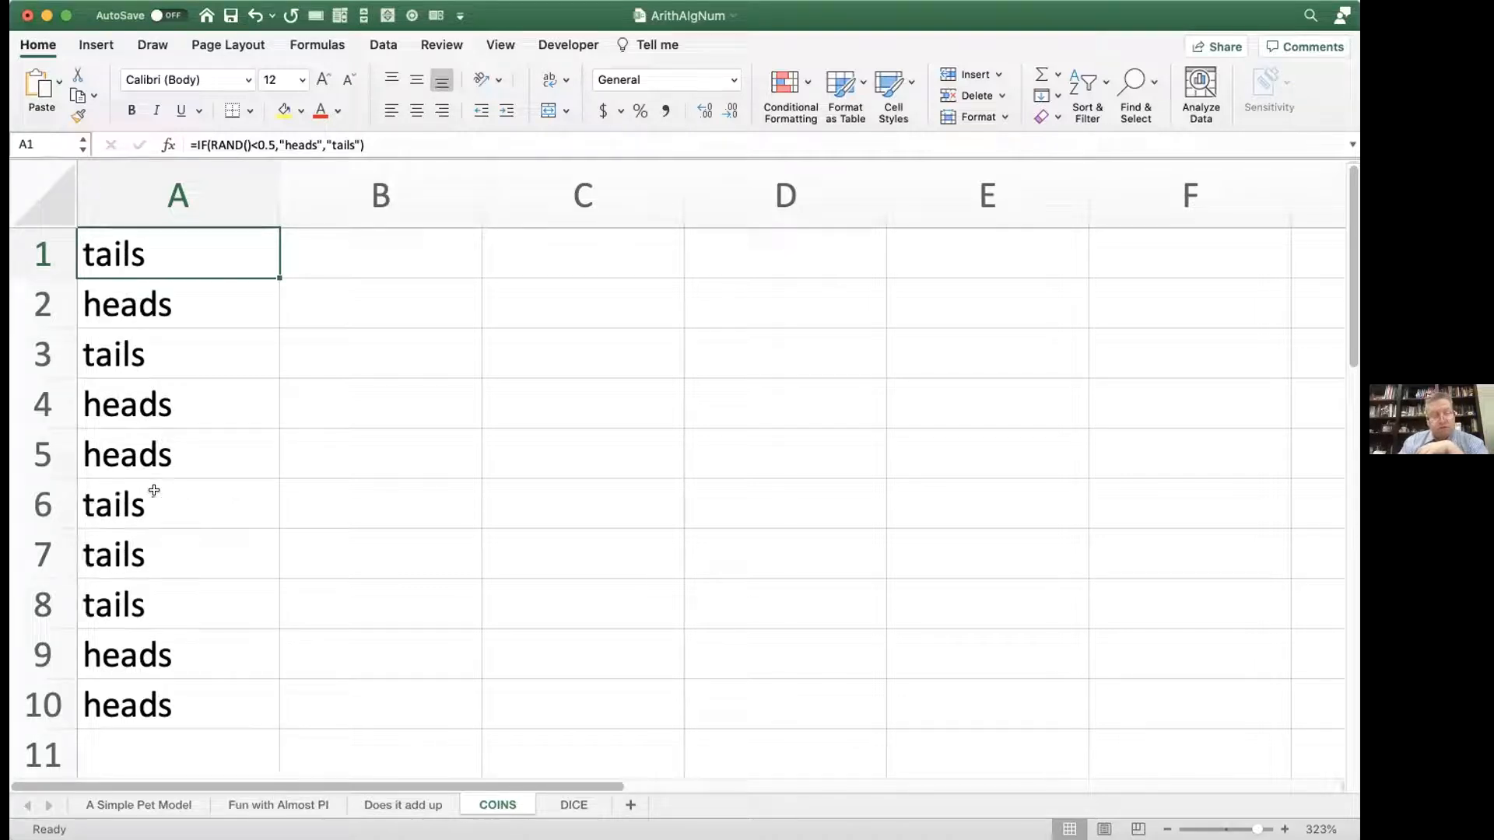
pyautogui.press('F9')
pyautogui.press('F9')
pyautogui.press('F9')
pyautogui.press('F9')
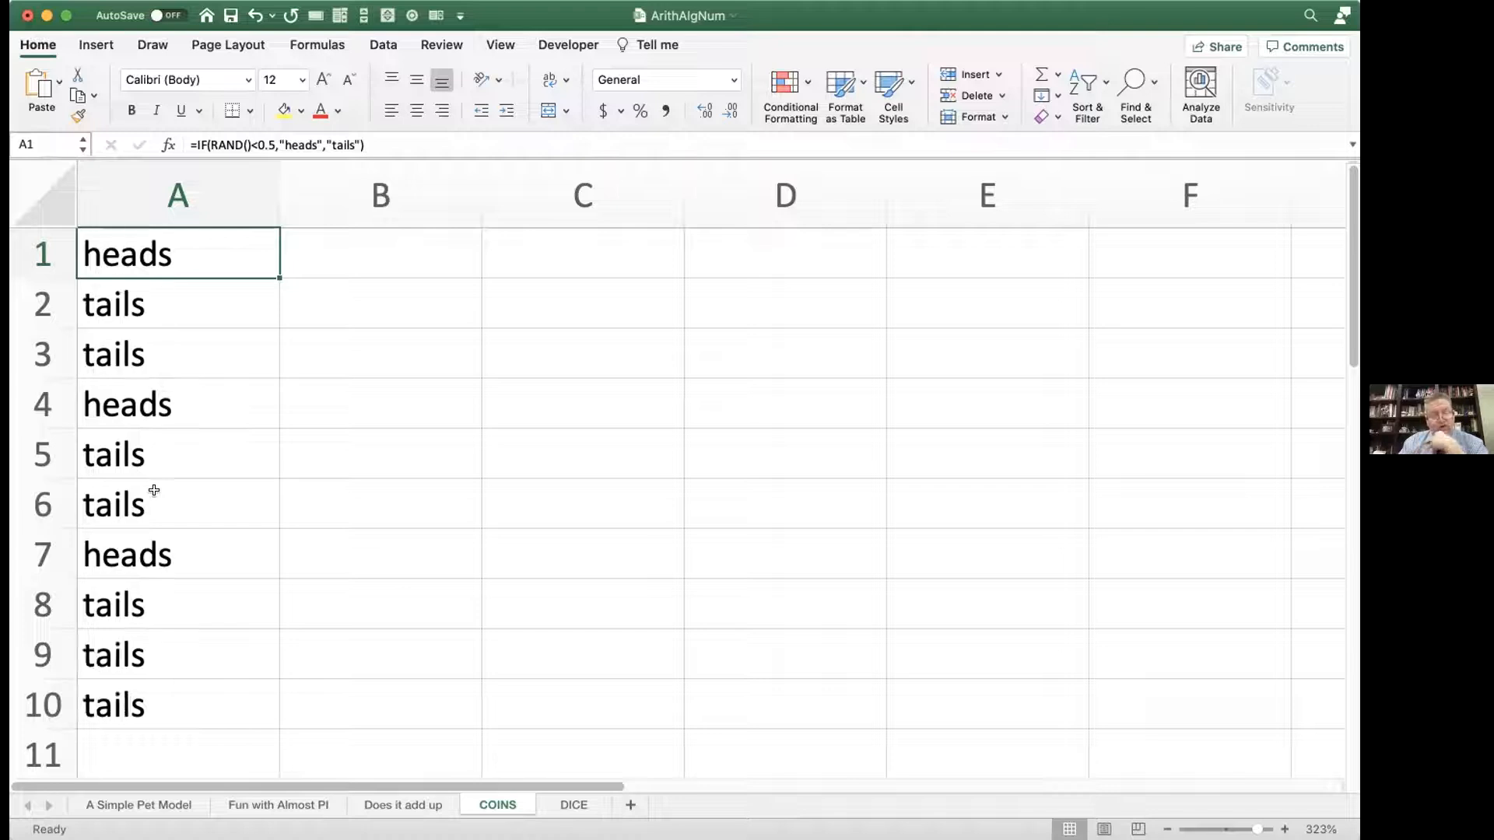
pyautogui.press('F9')
pyautogui.press('F9')
pyautogui.press('F9')
pyautogui.press('F9')
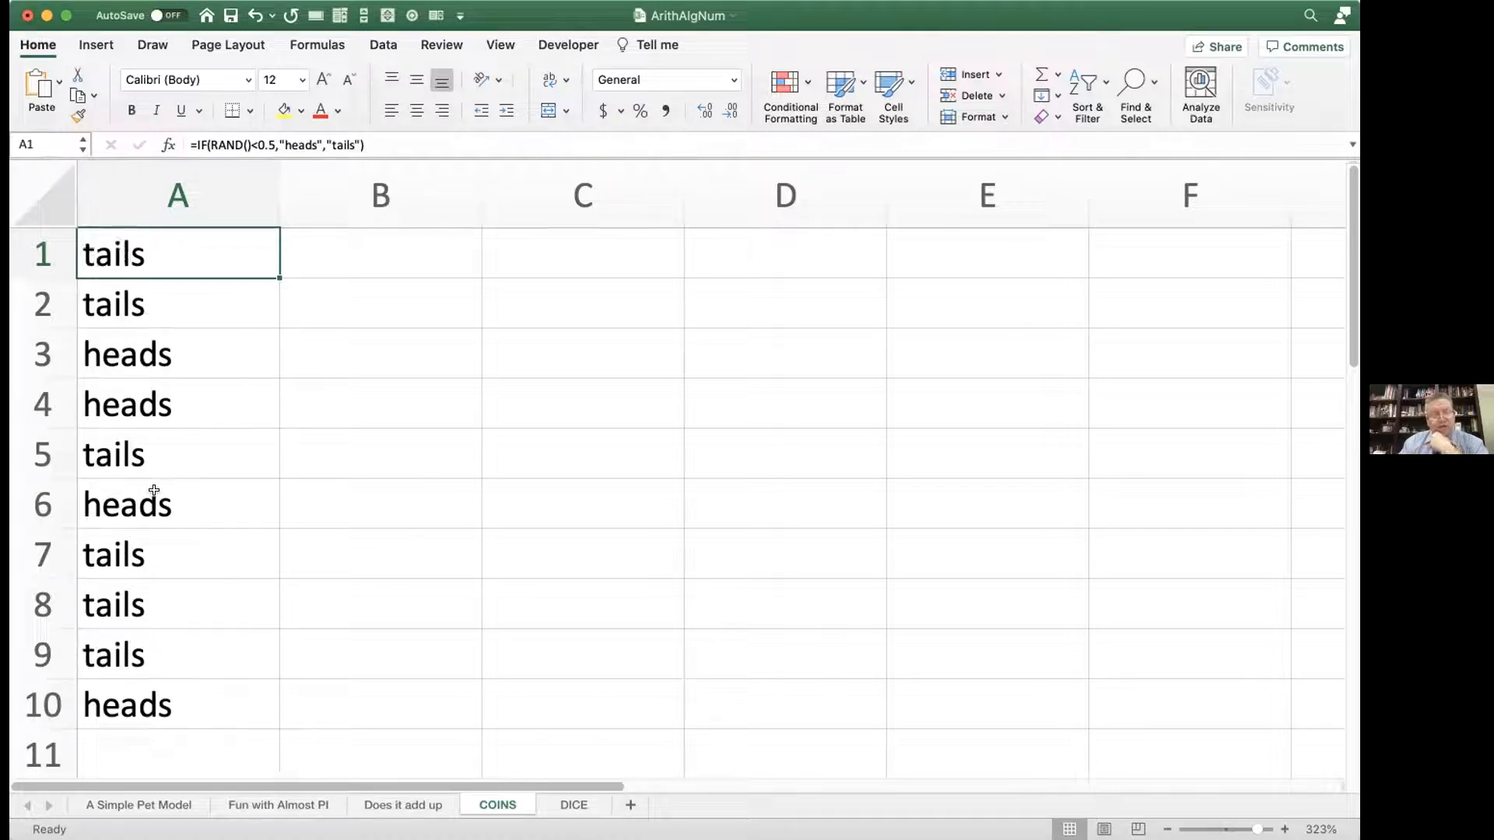
pyautogui.press('F9')
pyautogui.press('F9')
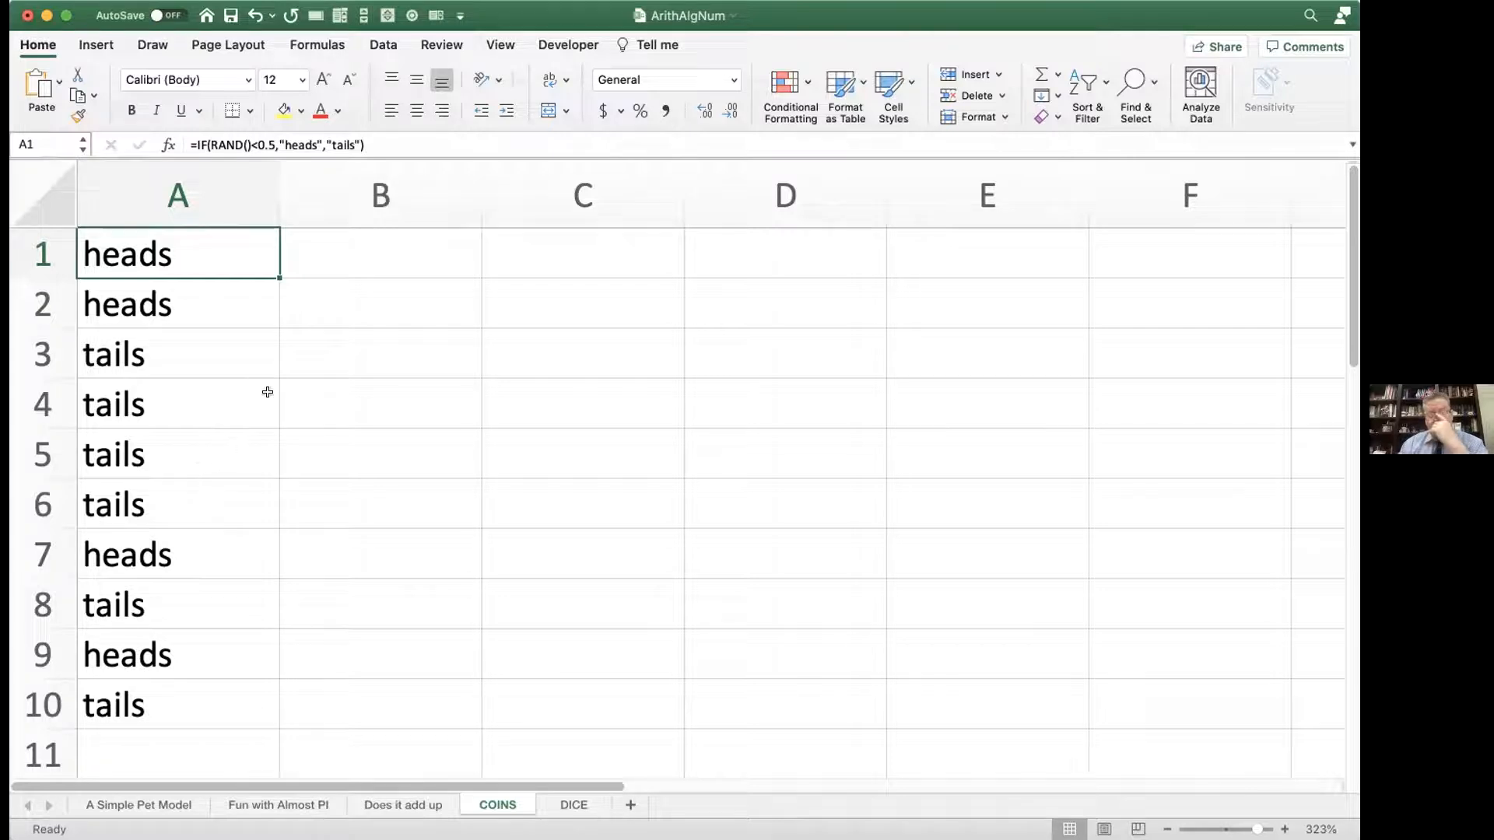
# Step: Name the whole of column A coin
pyautogui.click(350, 254)
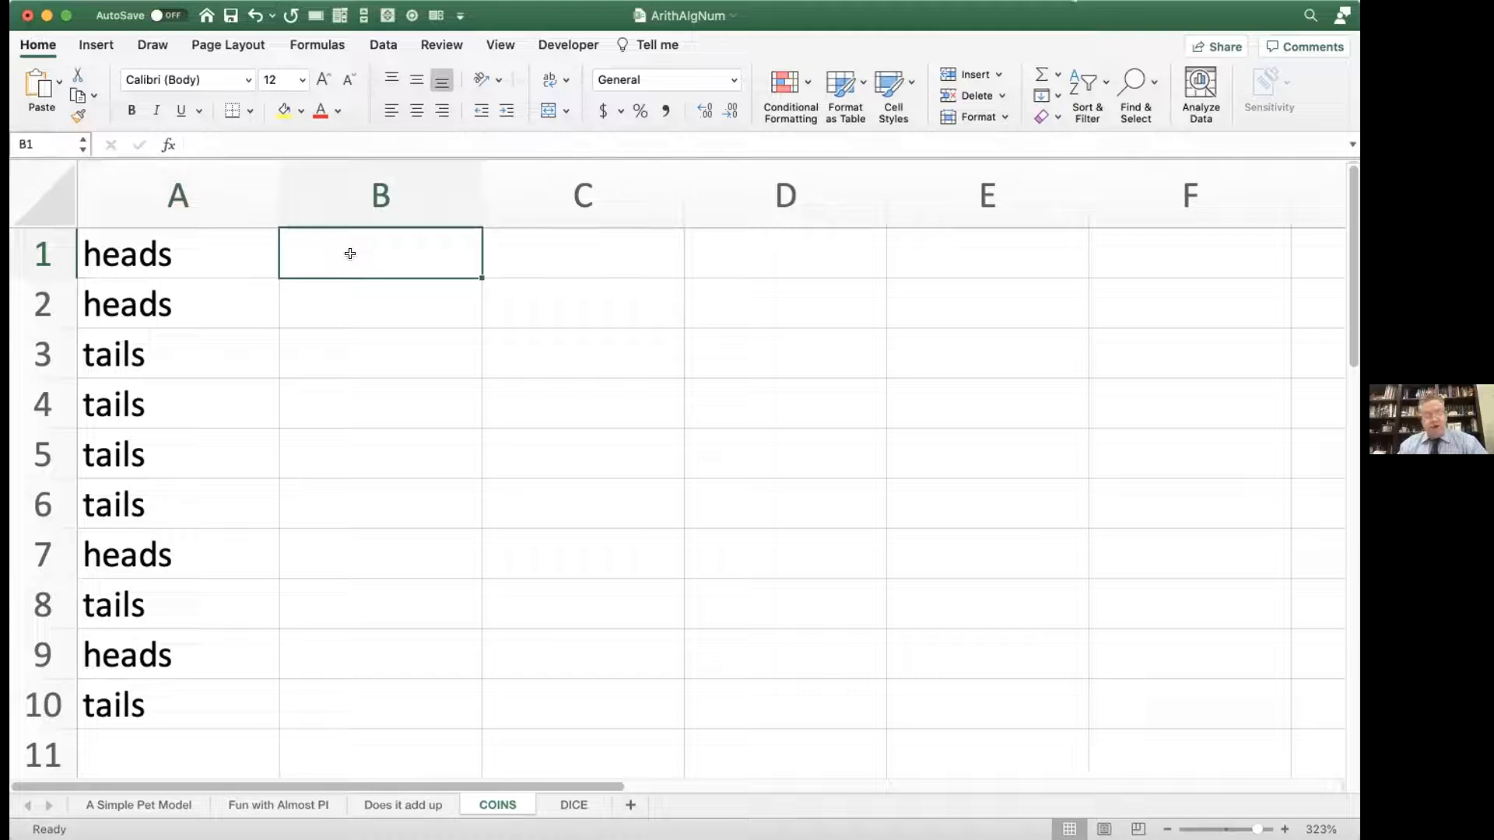
pyautogui.click(213, 186)
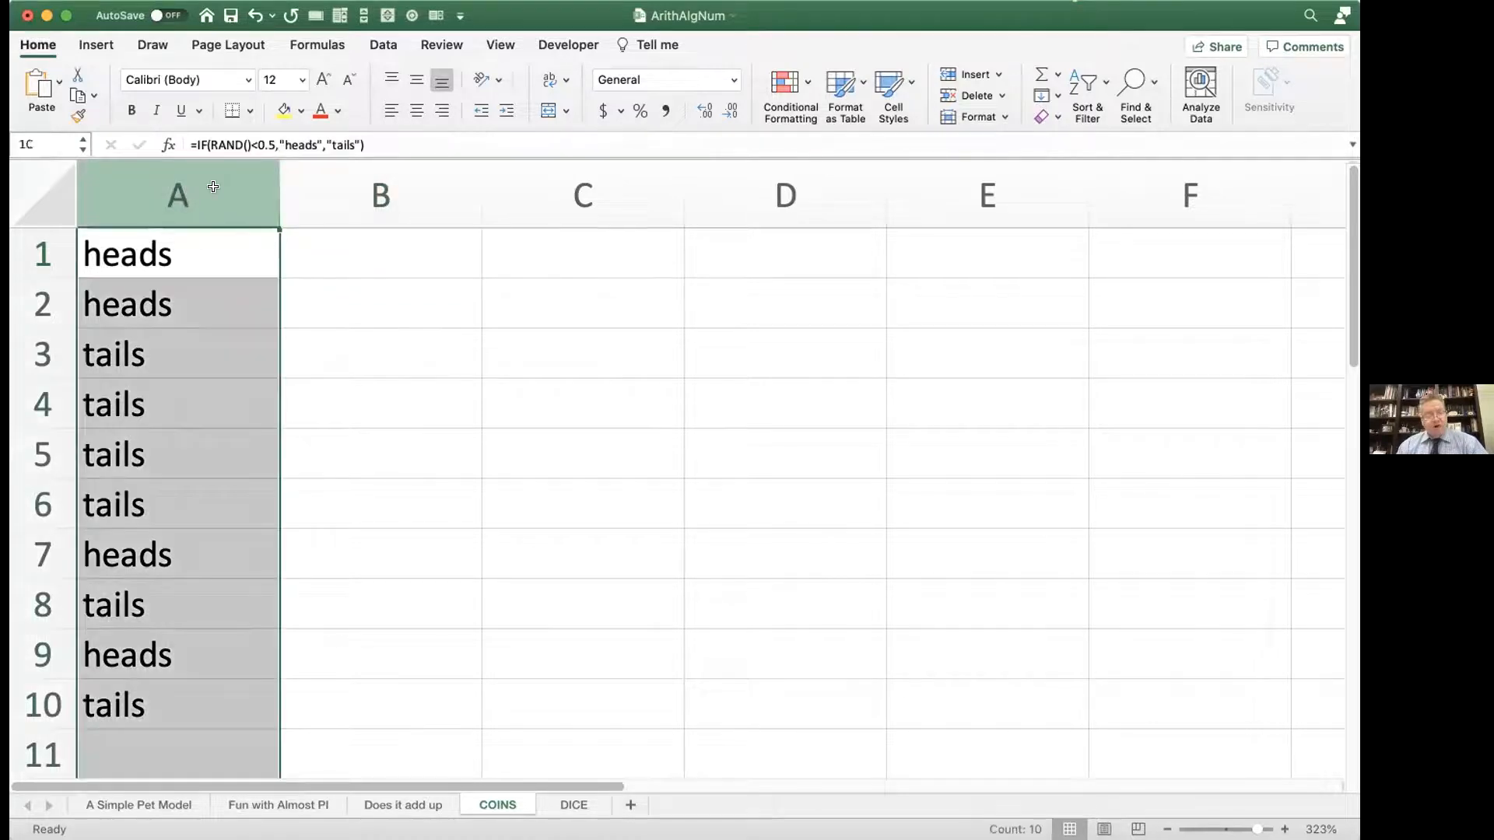
pyautogui.click(45, 140)
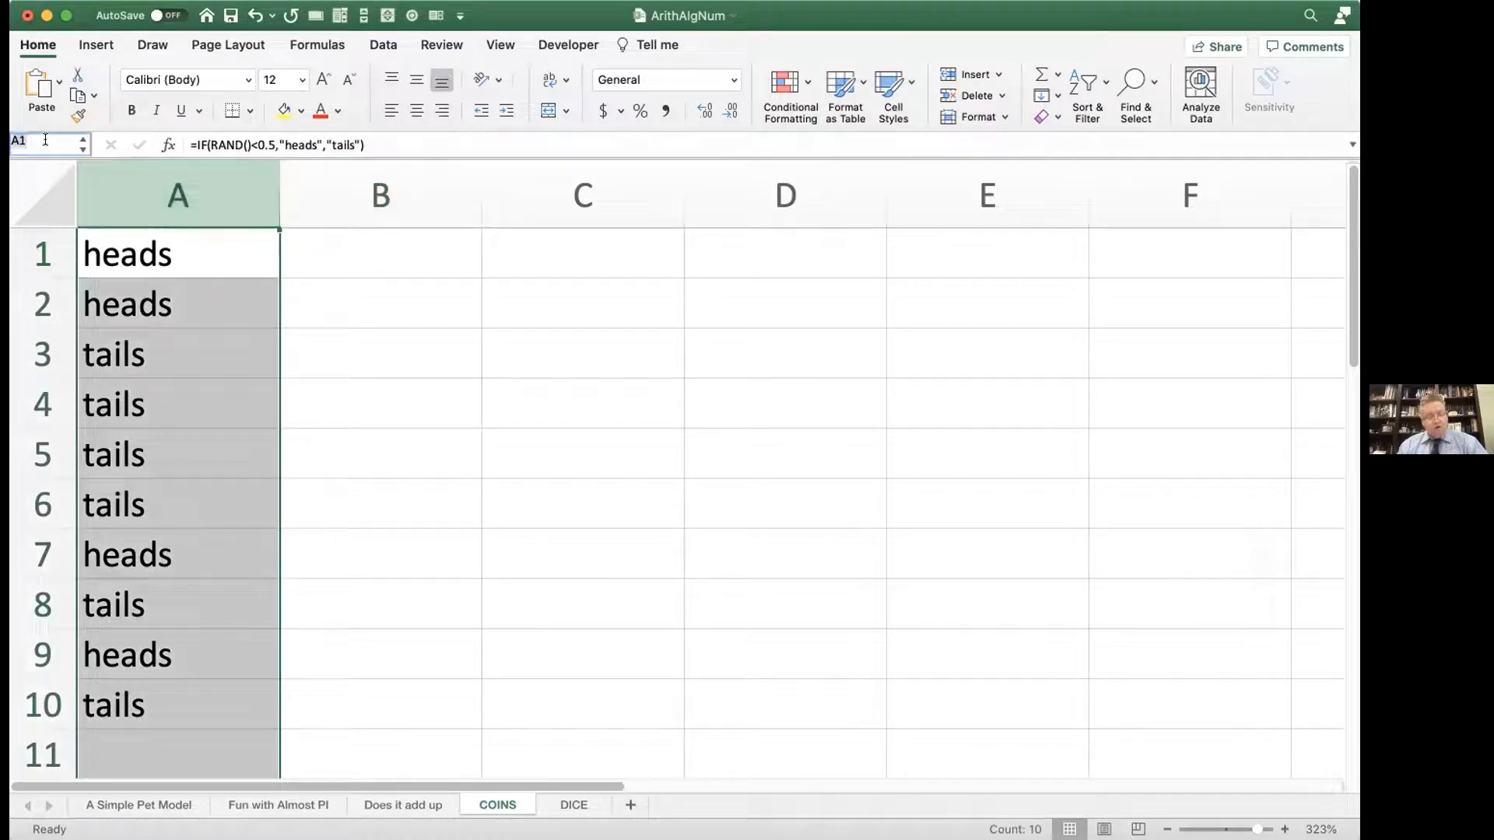
pyautogui.write('coin')
pyautogui.press('Return')
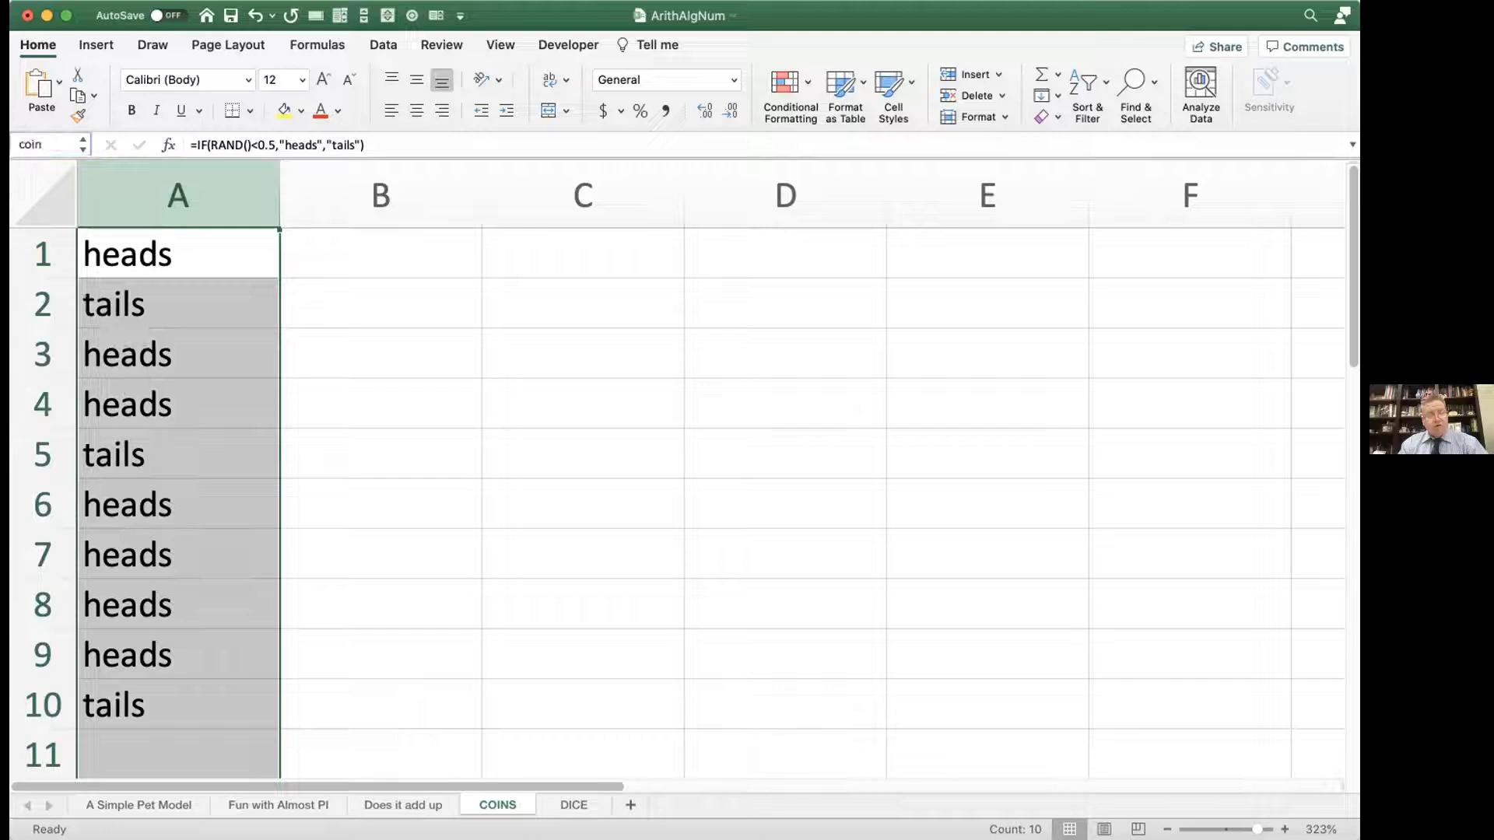
pyautogui.click(316, 252)
pyautogui.write('=if')
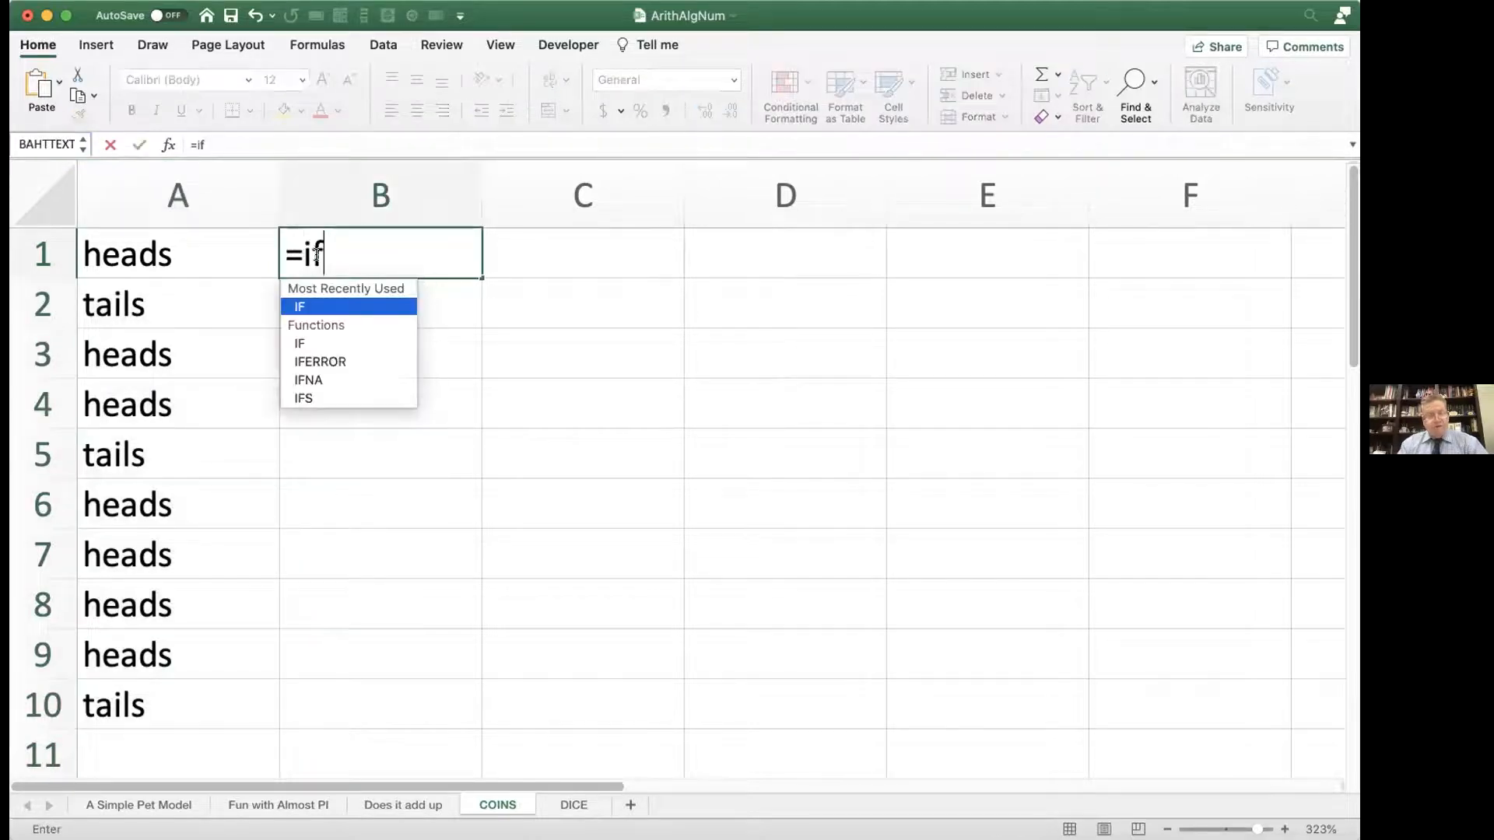
pyautogui.write('(@')
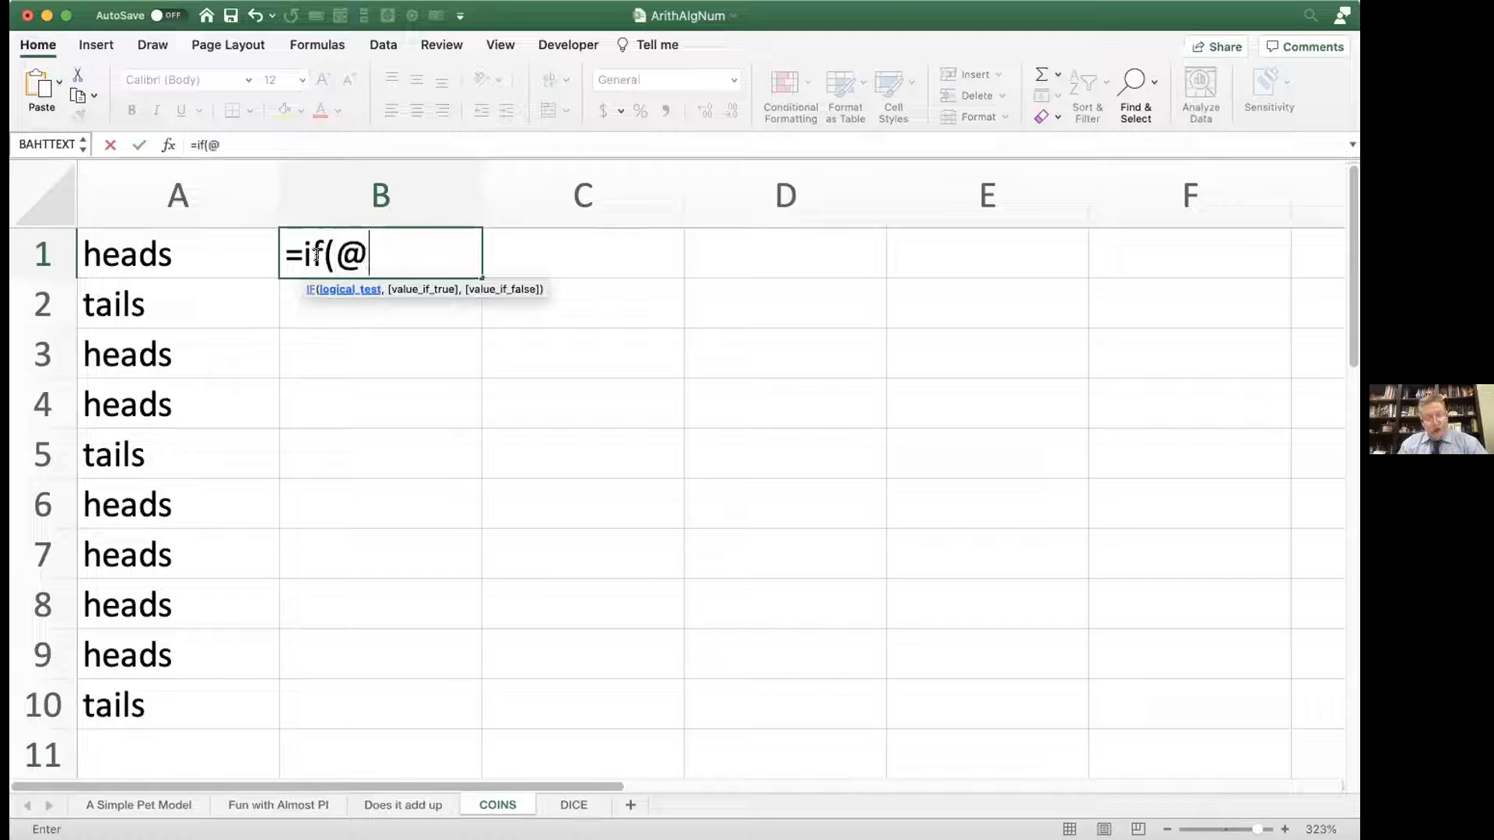
pyautogui.write('coin')
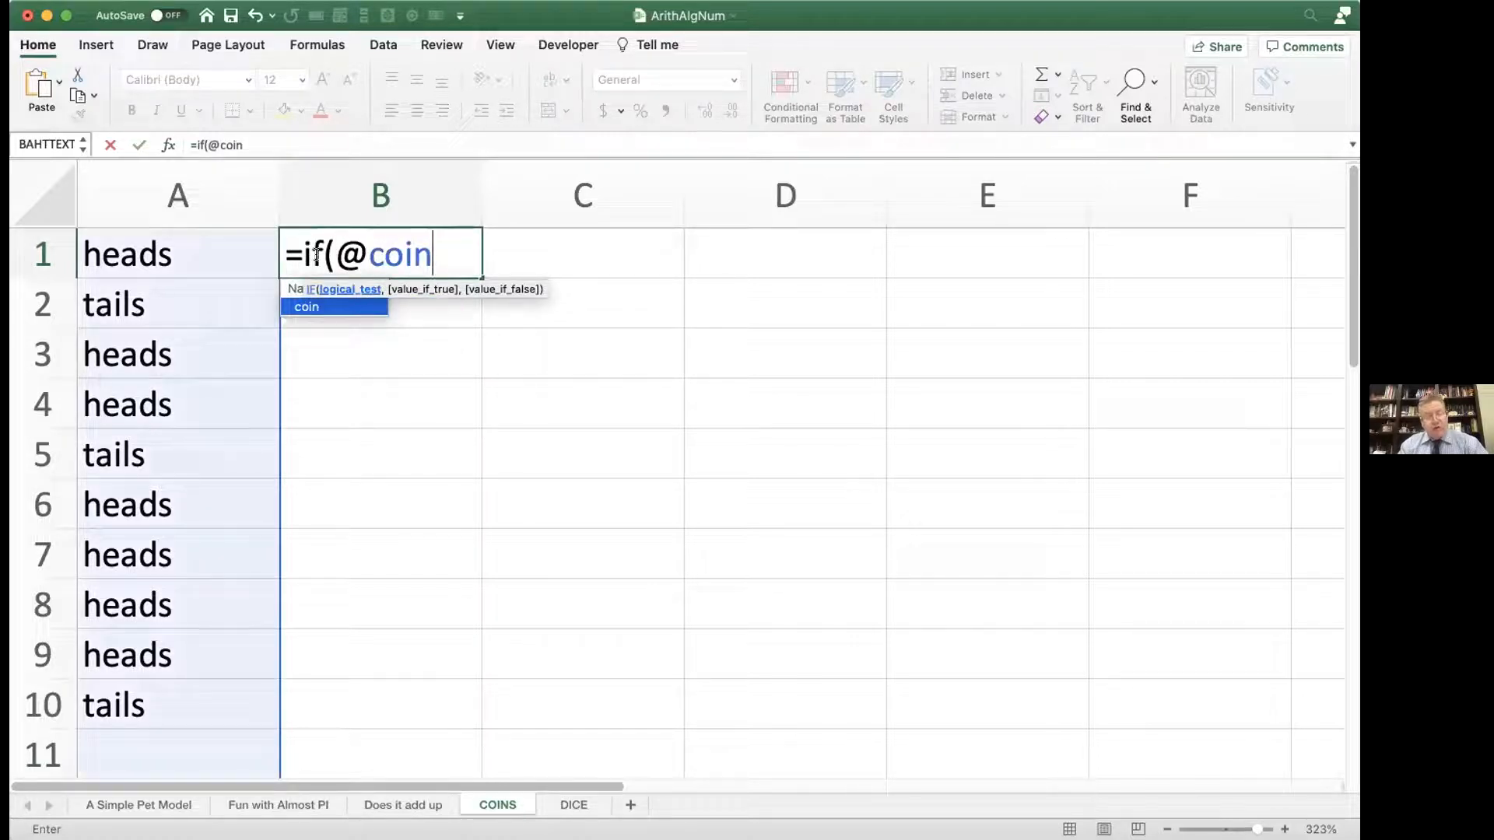
pyautogui.write('="')
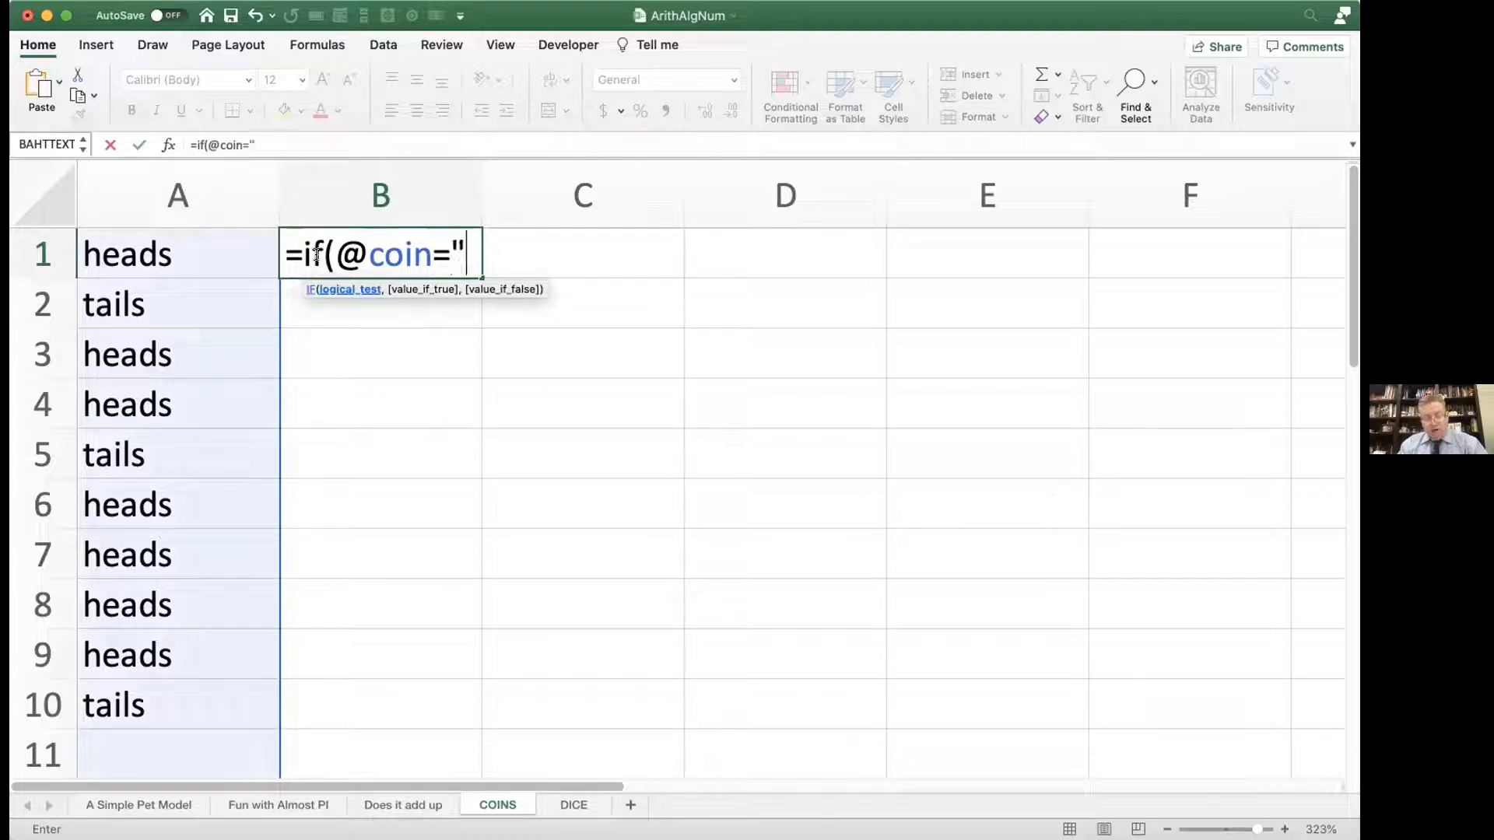
pyautogui.write('head"')
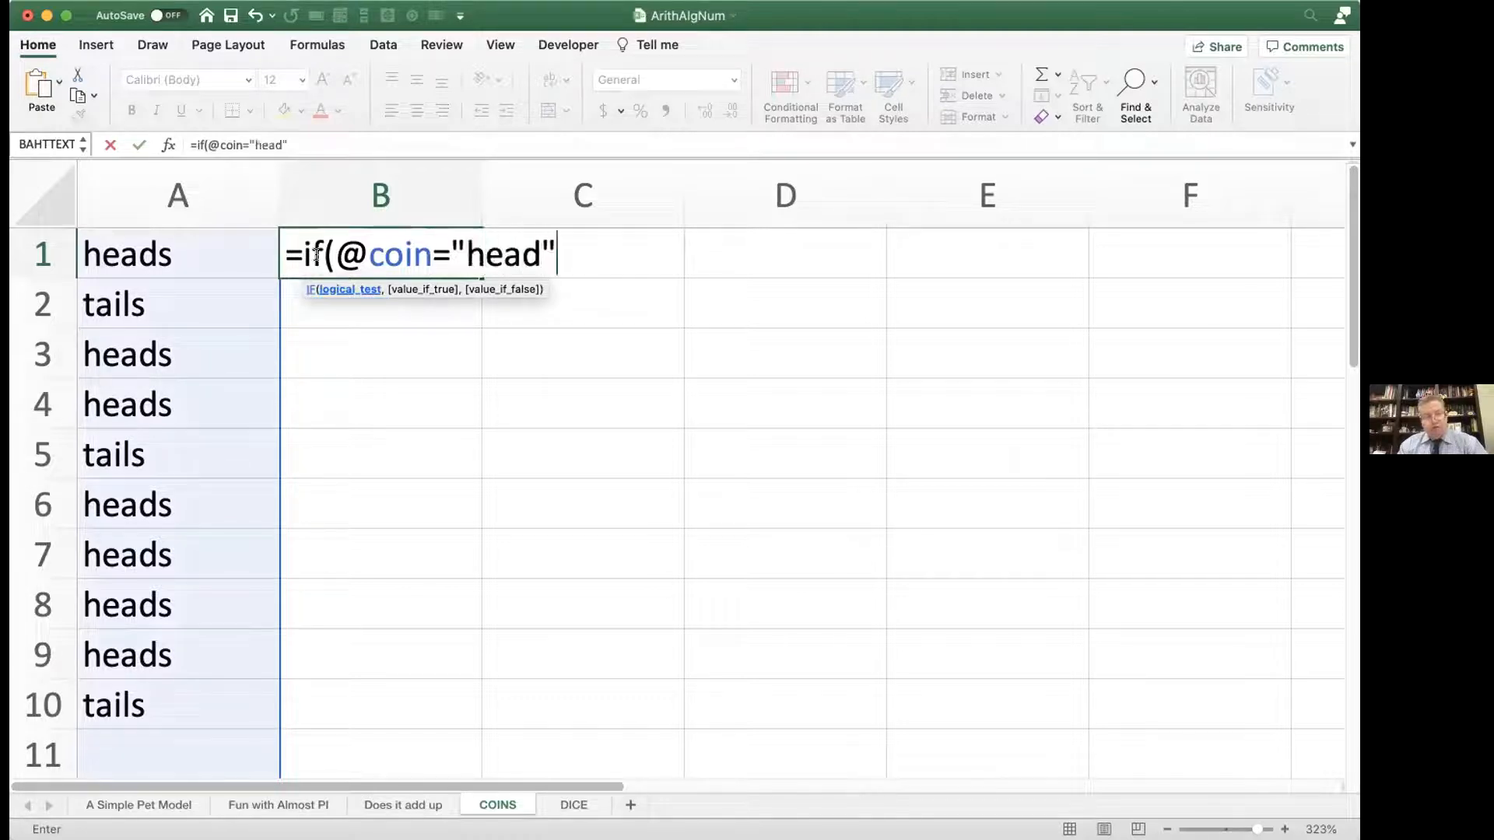
pyautogui.press('BackSpace')
pyautogui.write('s')
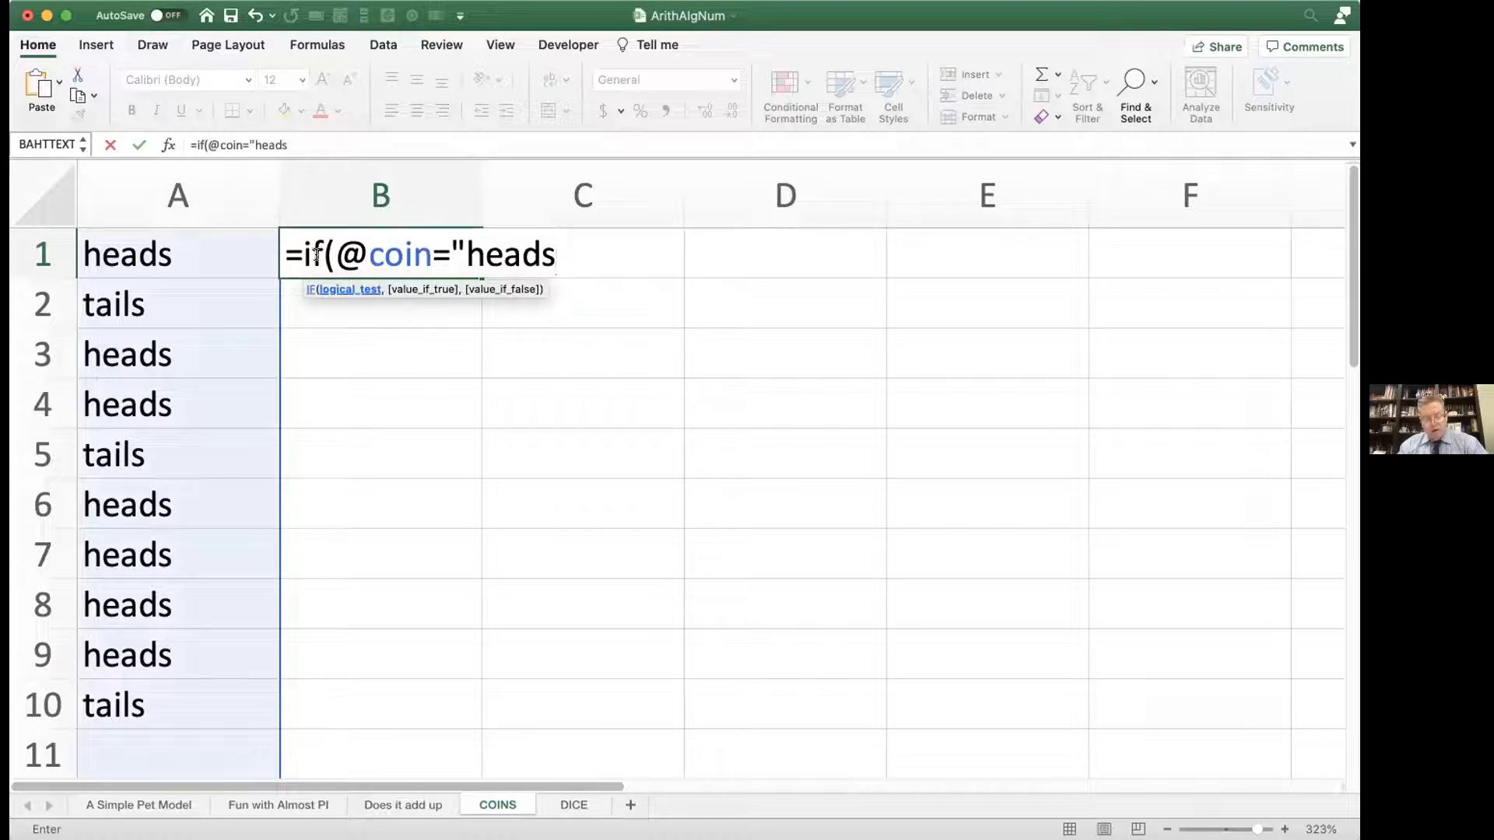
pyautogui.write('",1,0)')
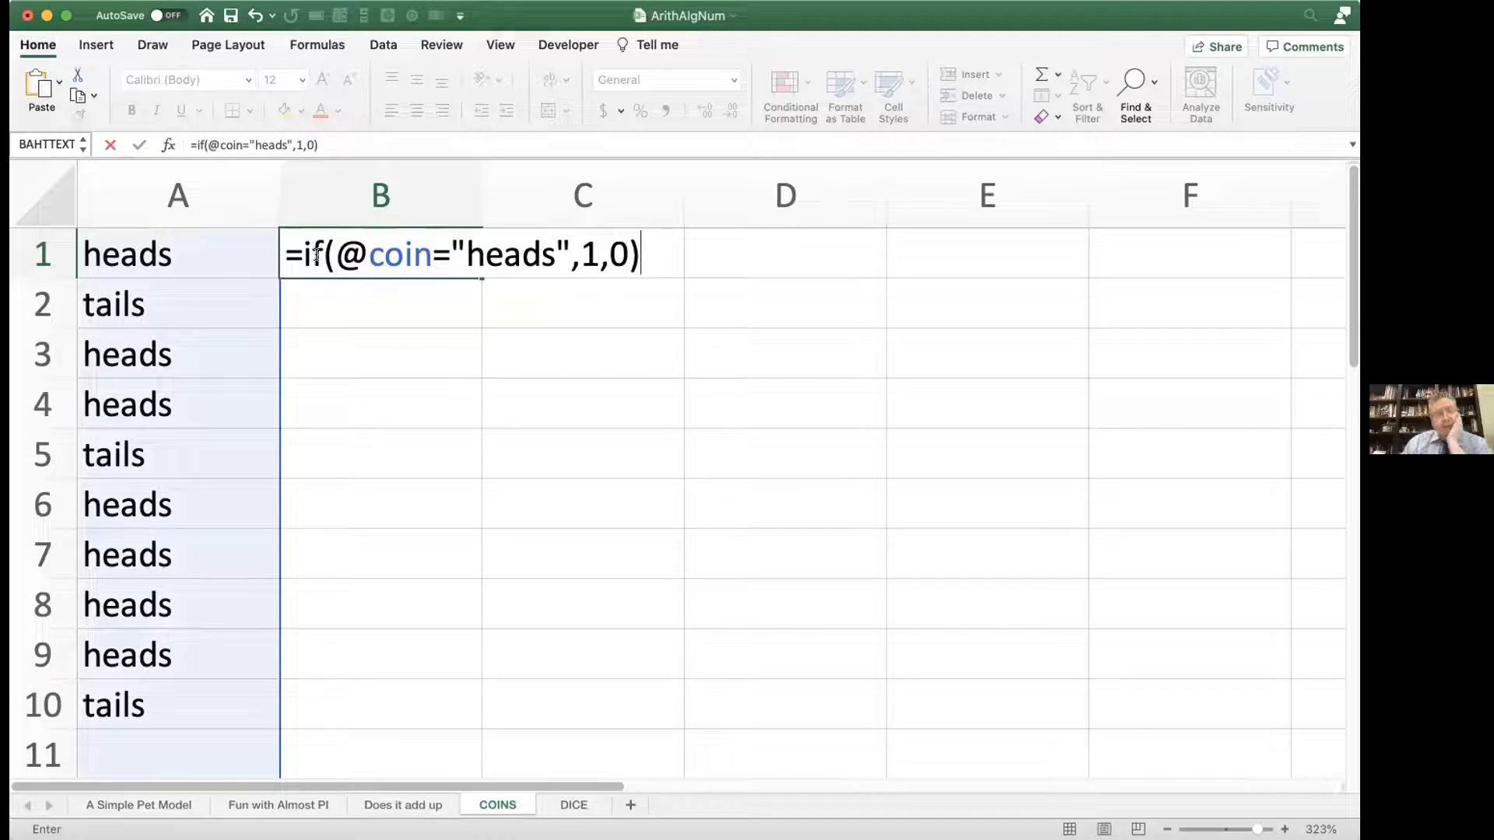
pyautogui.press('Return')
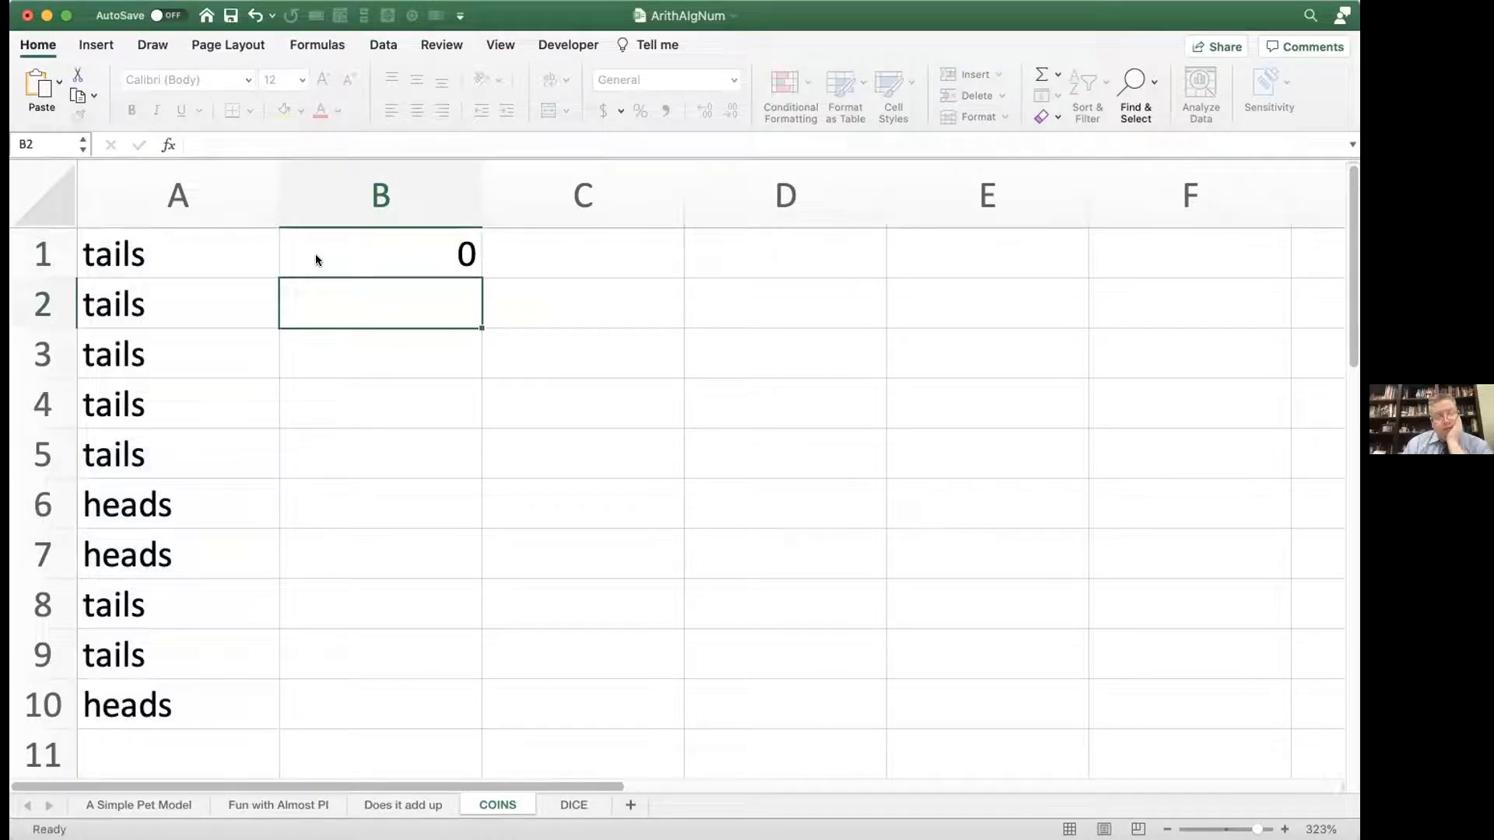
pyautogui.click(316, 252)
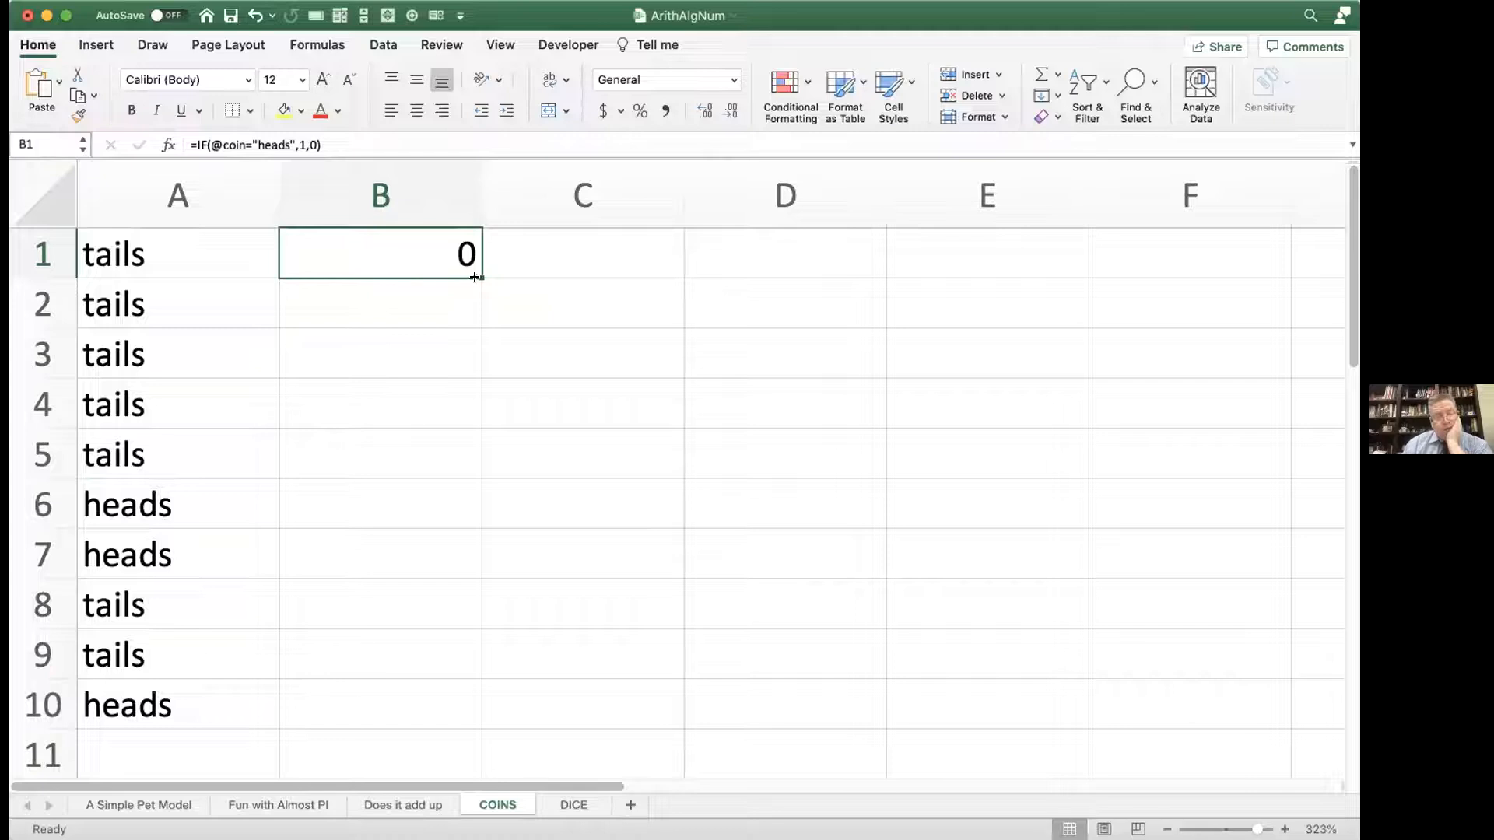
pyautogui.doubleClick(475, 274)
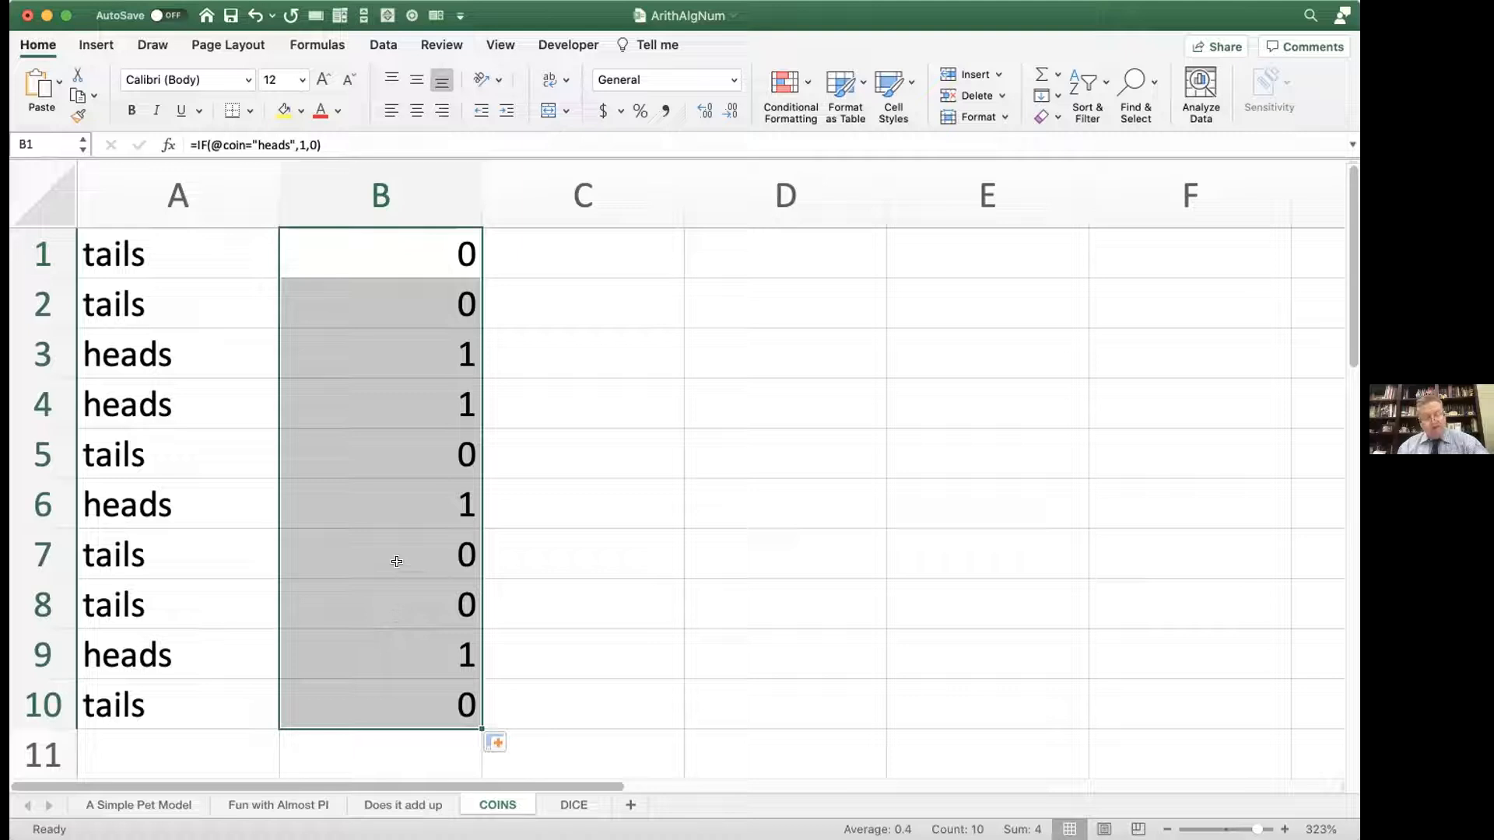
# Step: Recalculate the sheet repeatedly and check the 1 and 0 scores in B1:B10 against the flips in column A
pyautogui.press('F9')
pyautogui.press('F9')
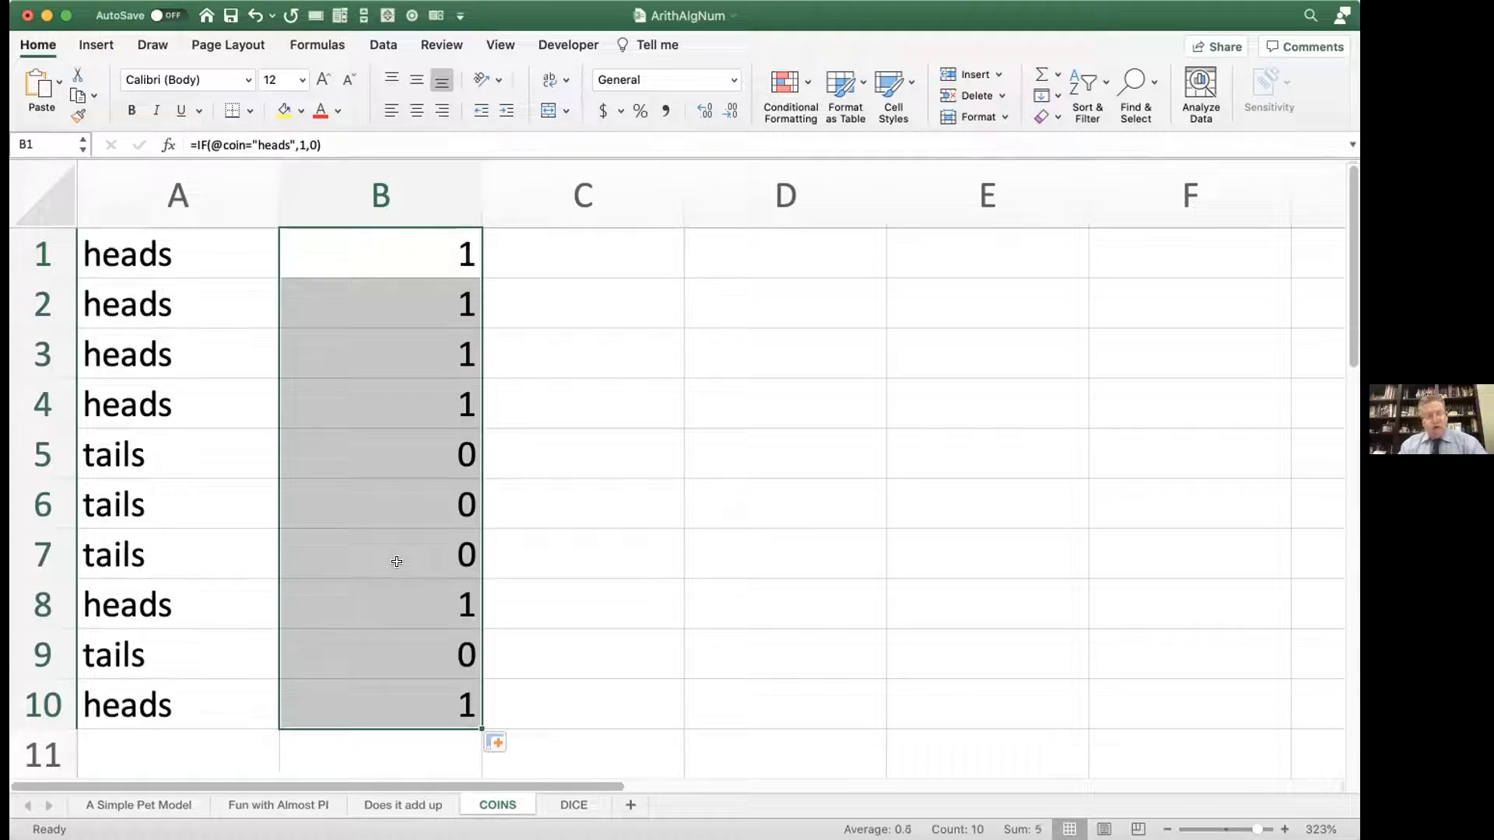
pyautogui.press('F9')
pyautogui.press('F9')
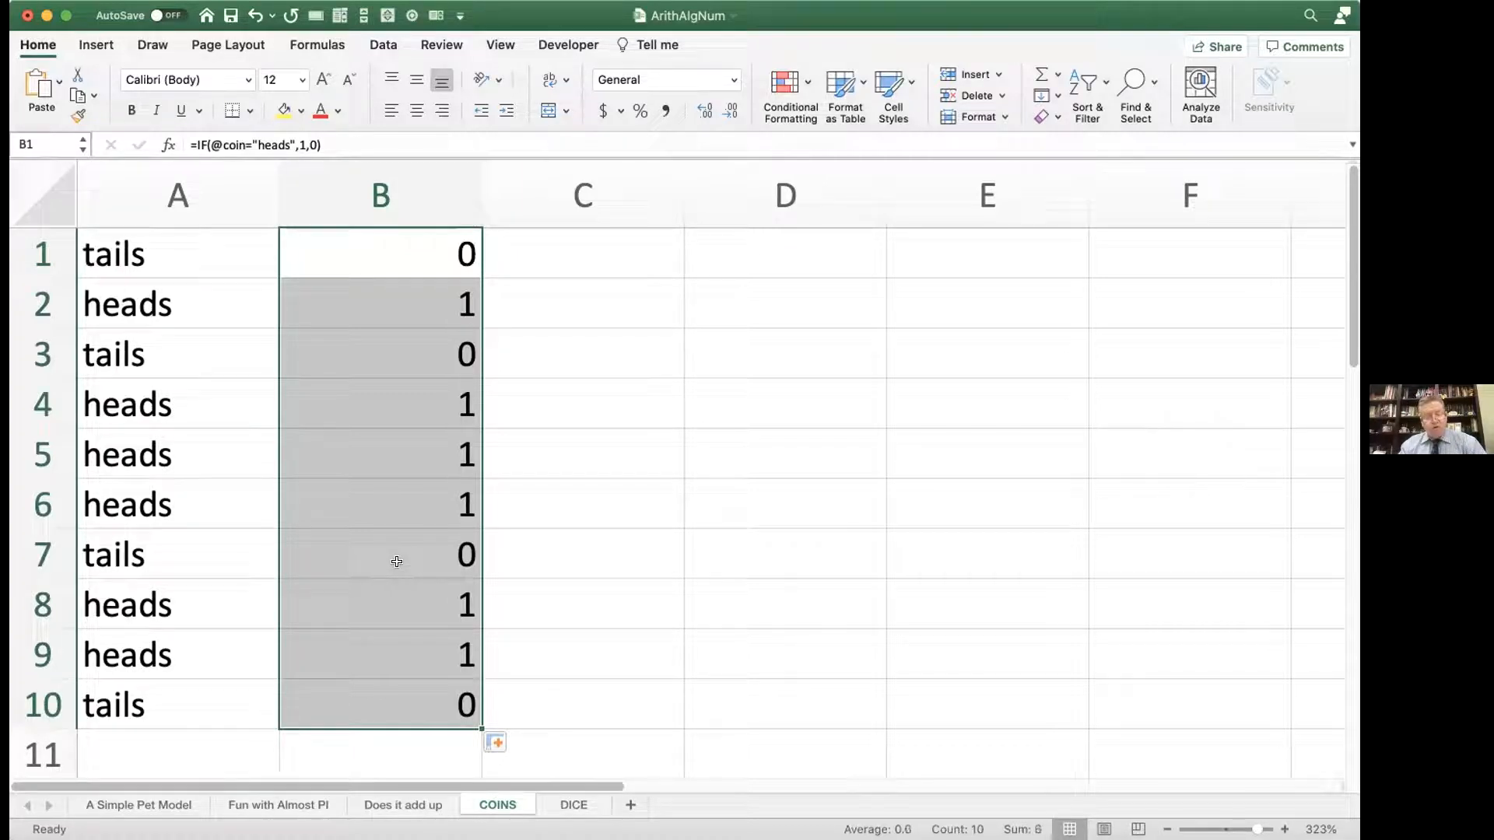
pyautogui.press('F9')
pyautogui.press('F9')
pyautogui.press('F9')
pyautogui.press('F9')
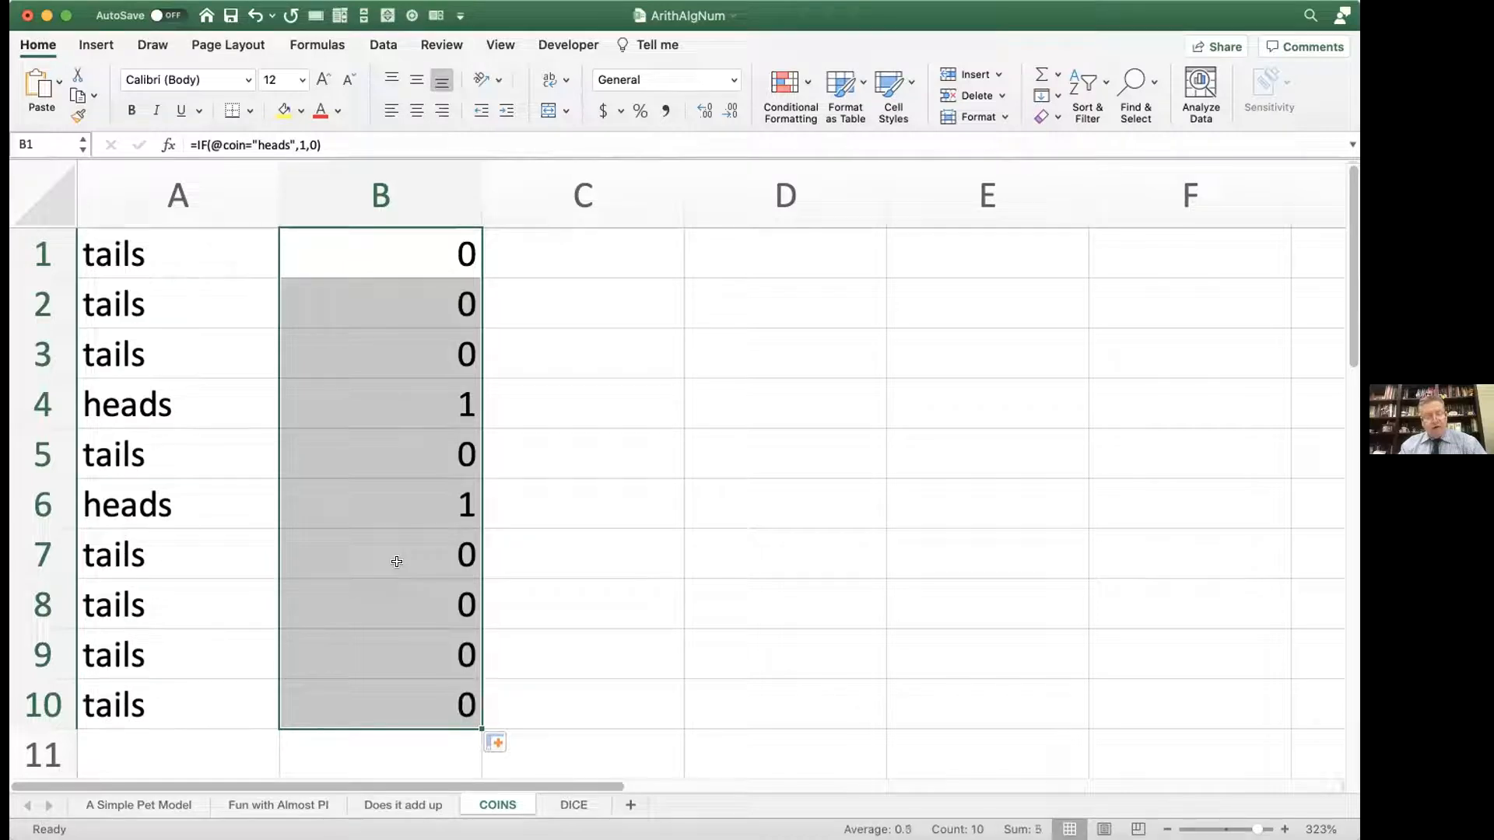
pyautogui.press('F9')
pyautogui.press('F9')
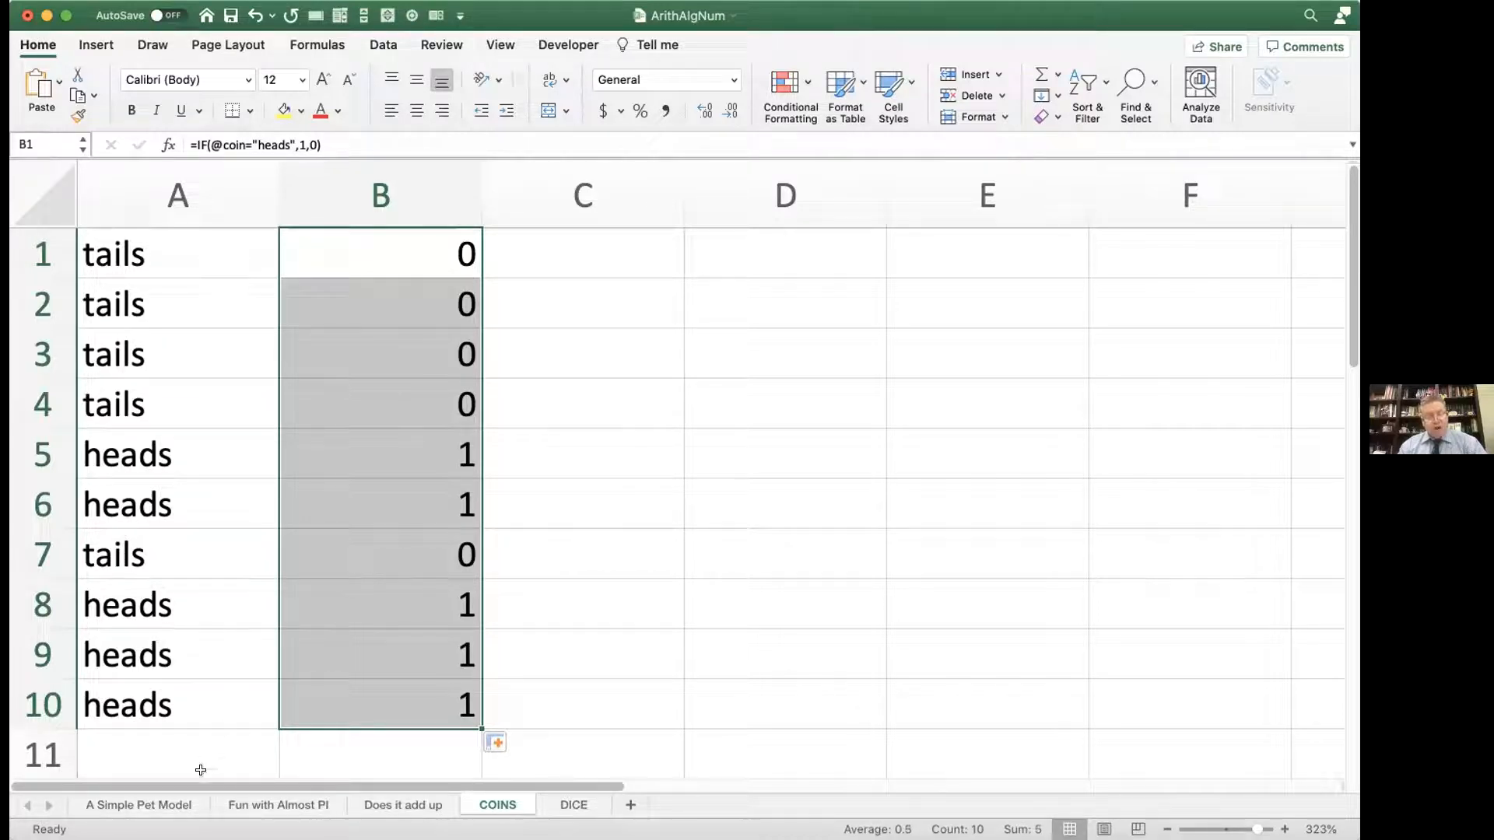
# Step: Enter =SUM(B:B) in C1 to count the heads across the whole of column B
pyautogui.click(607, 235)
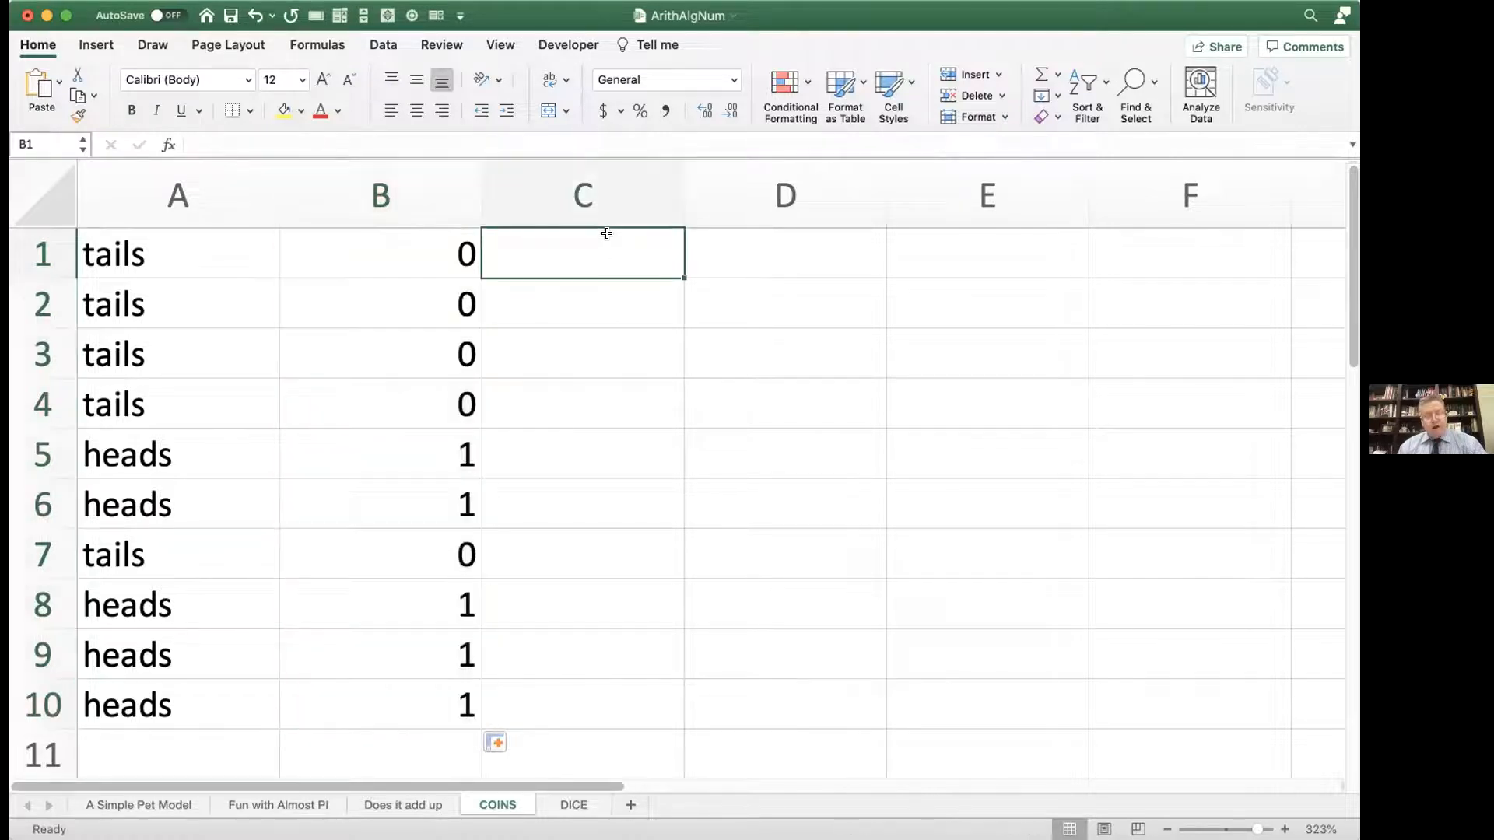
pyautogui.write('=')
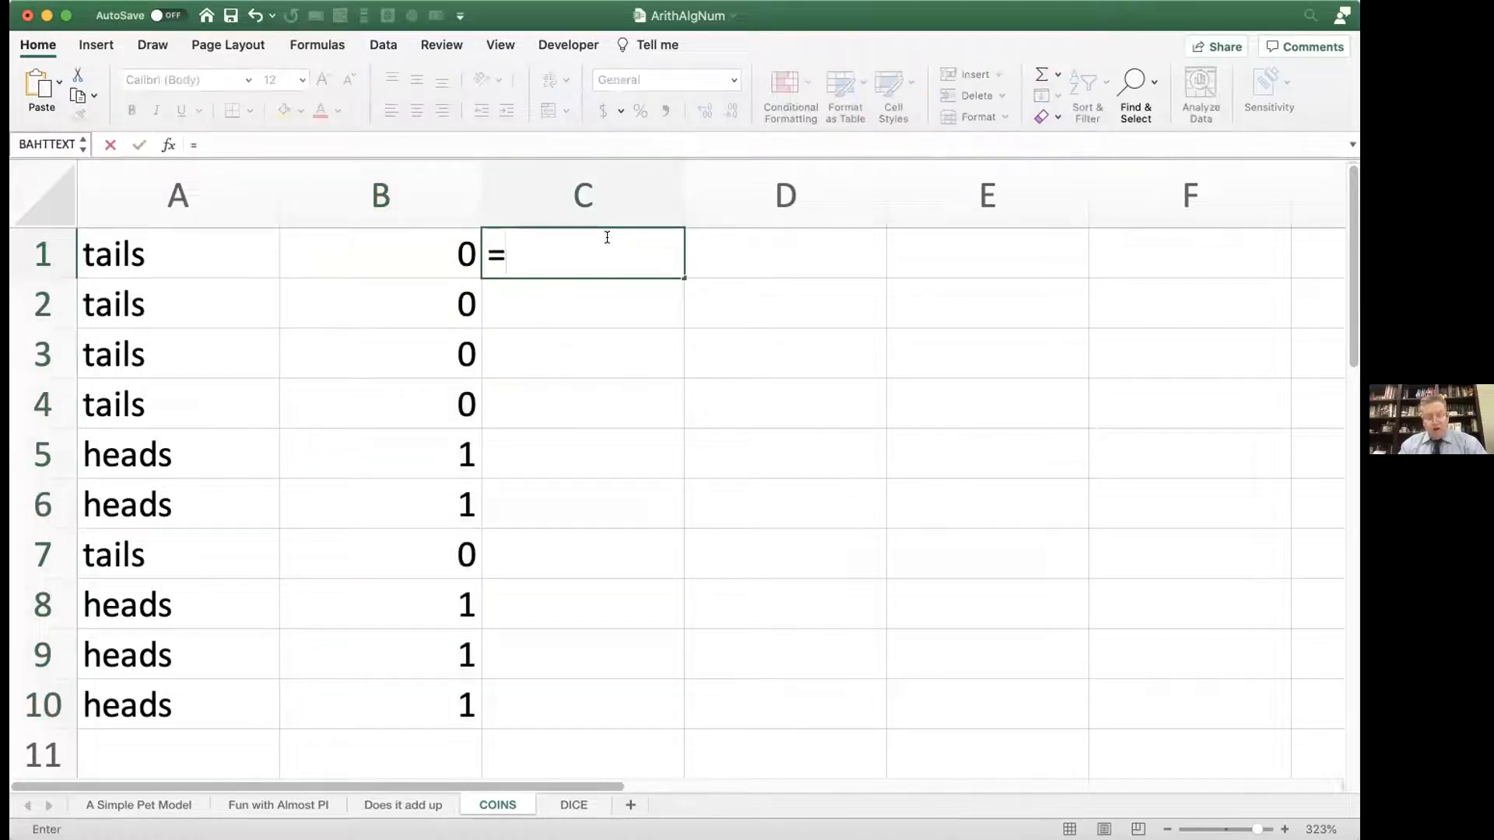
pyautogui.write('sum(')
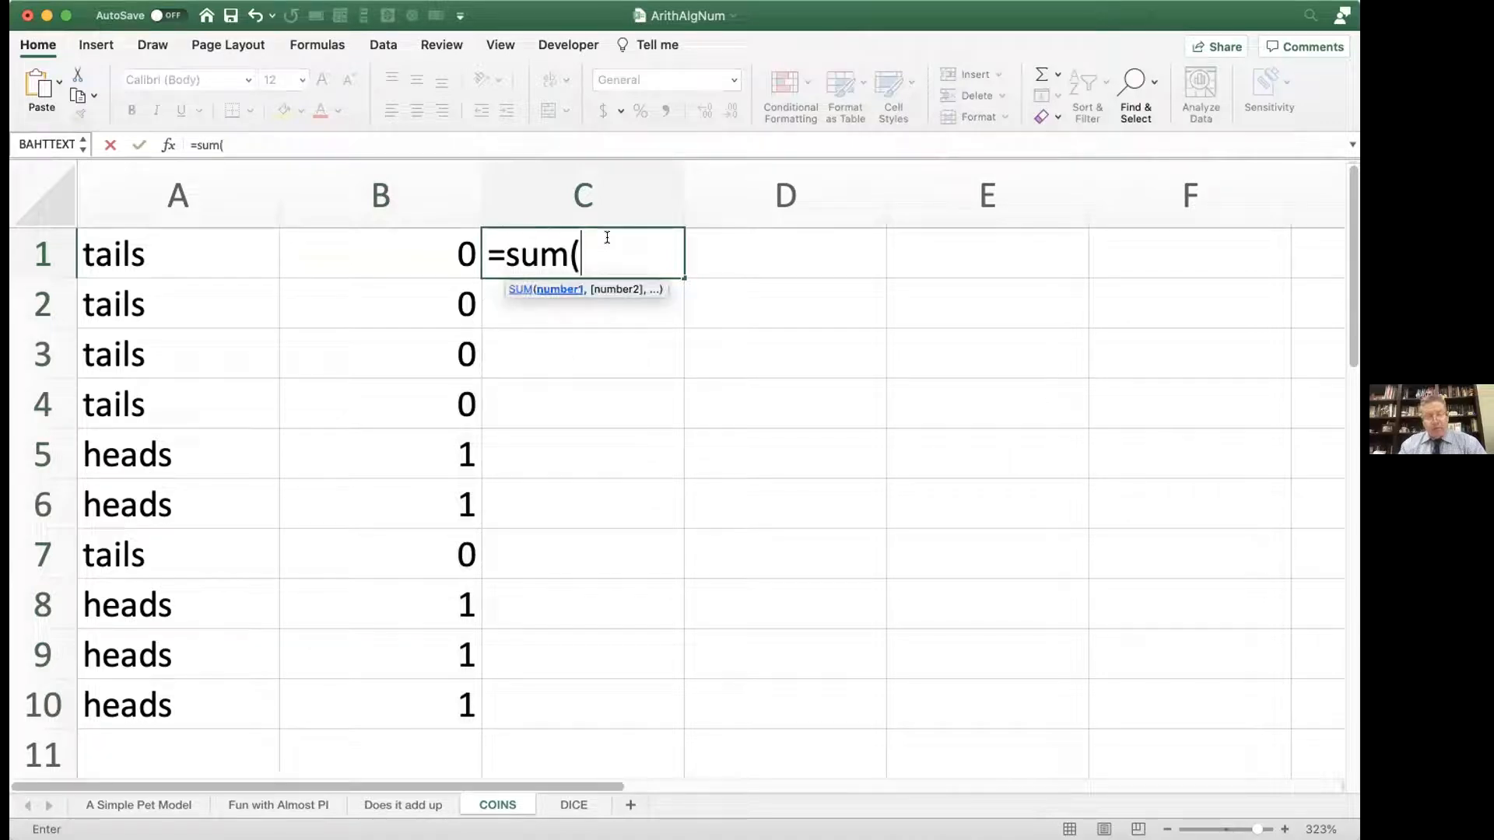
pyautogui.write('b:b)')
pyautogui.moveTo(580, 247); pyautogui.dragTo(625, 247)
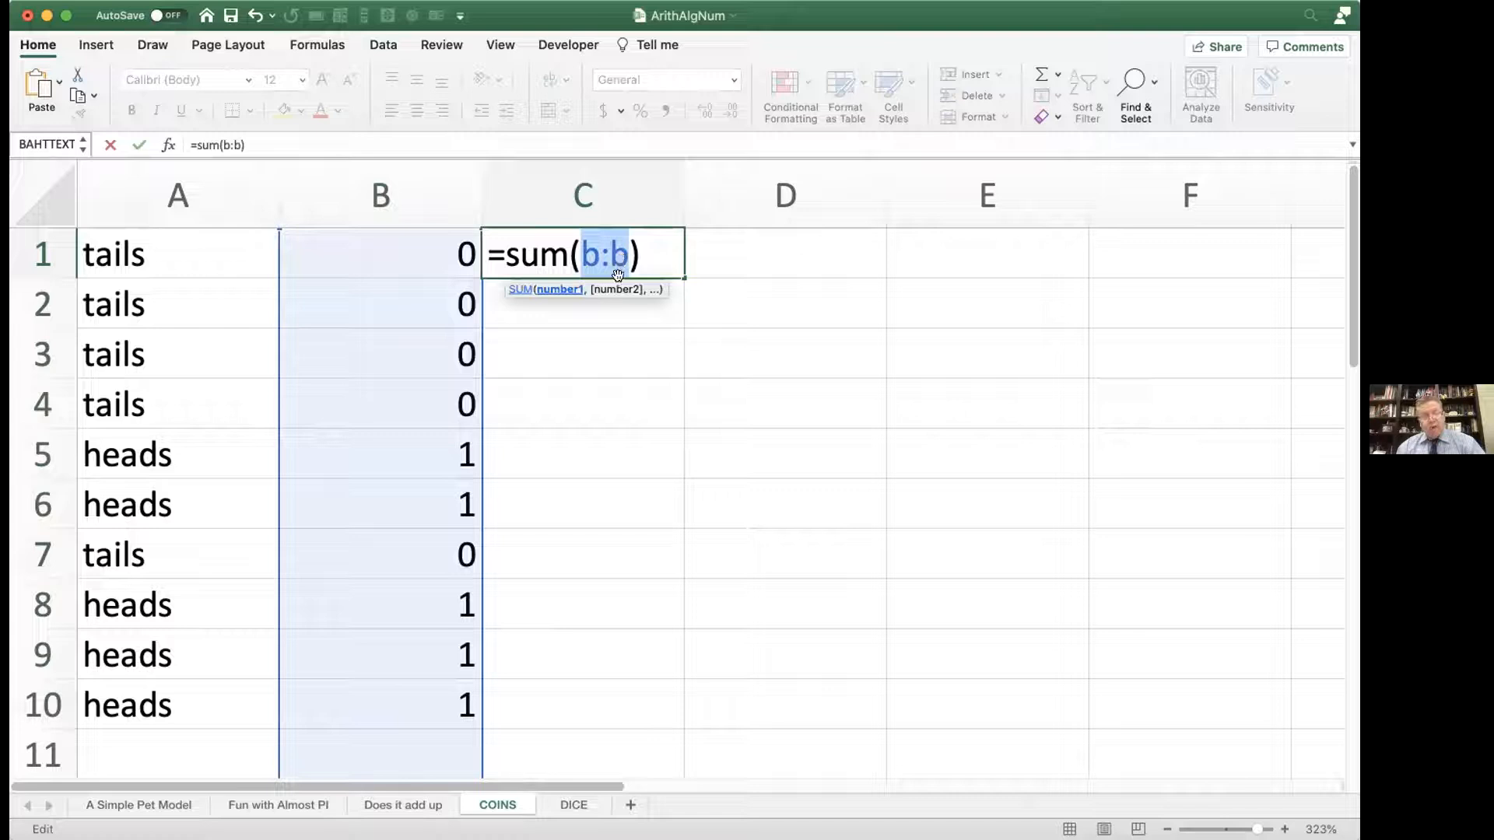
pyautogui.press('Return')
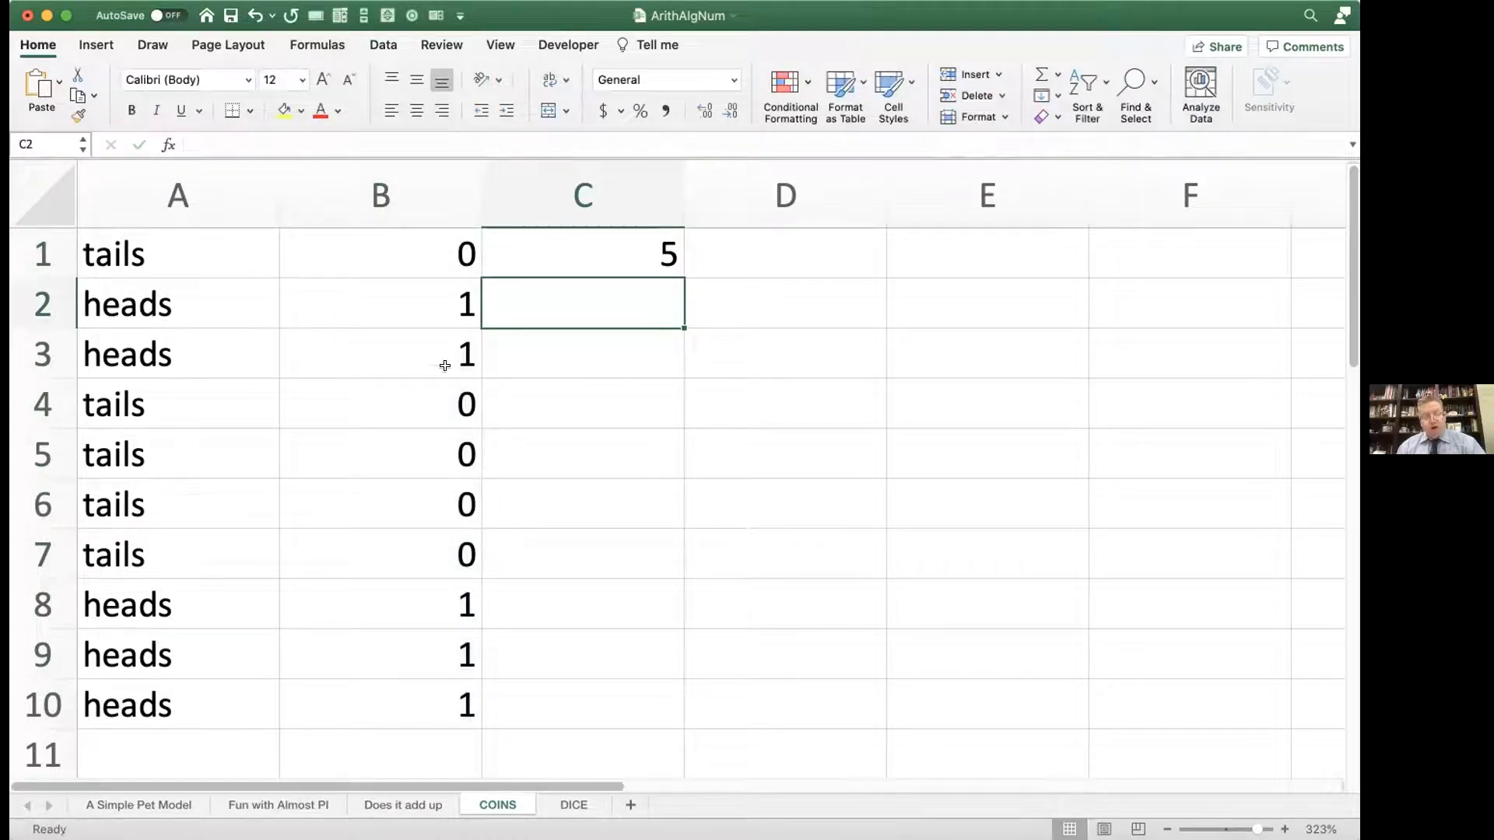
# Step: Recalculate the sheet several times and watch how the heads count in C1 varies
pyautogui.press('F9')
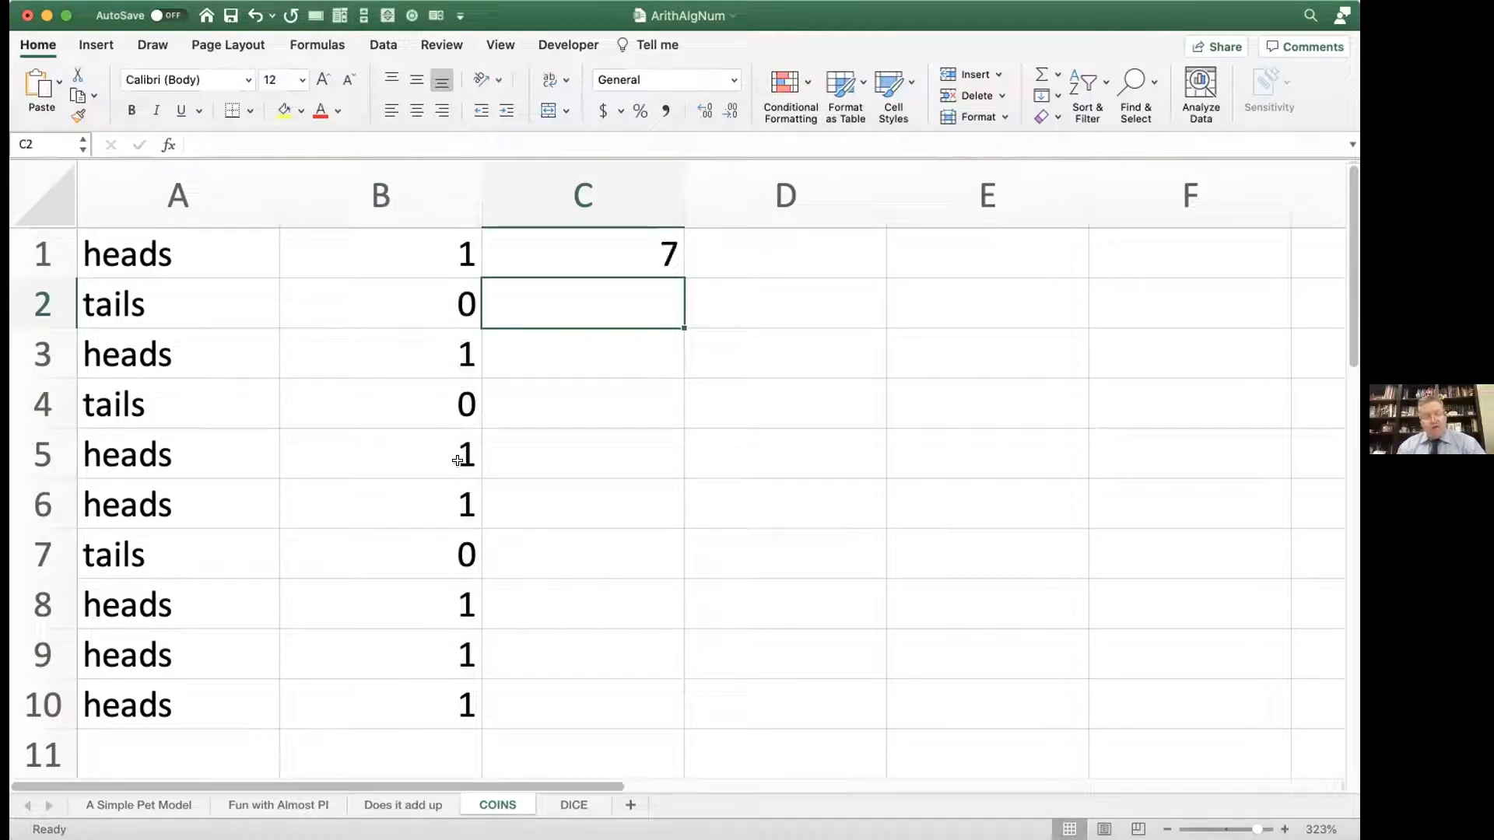
pyautogui.press('F9')
pyautogui.press('F9')
pyautogui.press('F9')
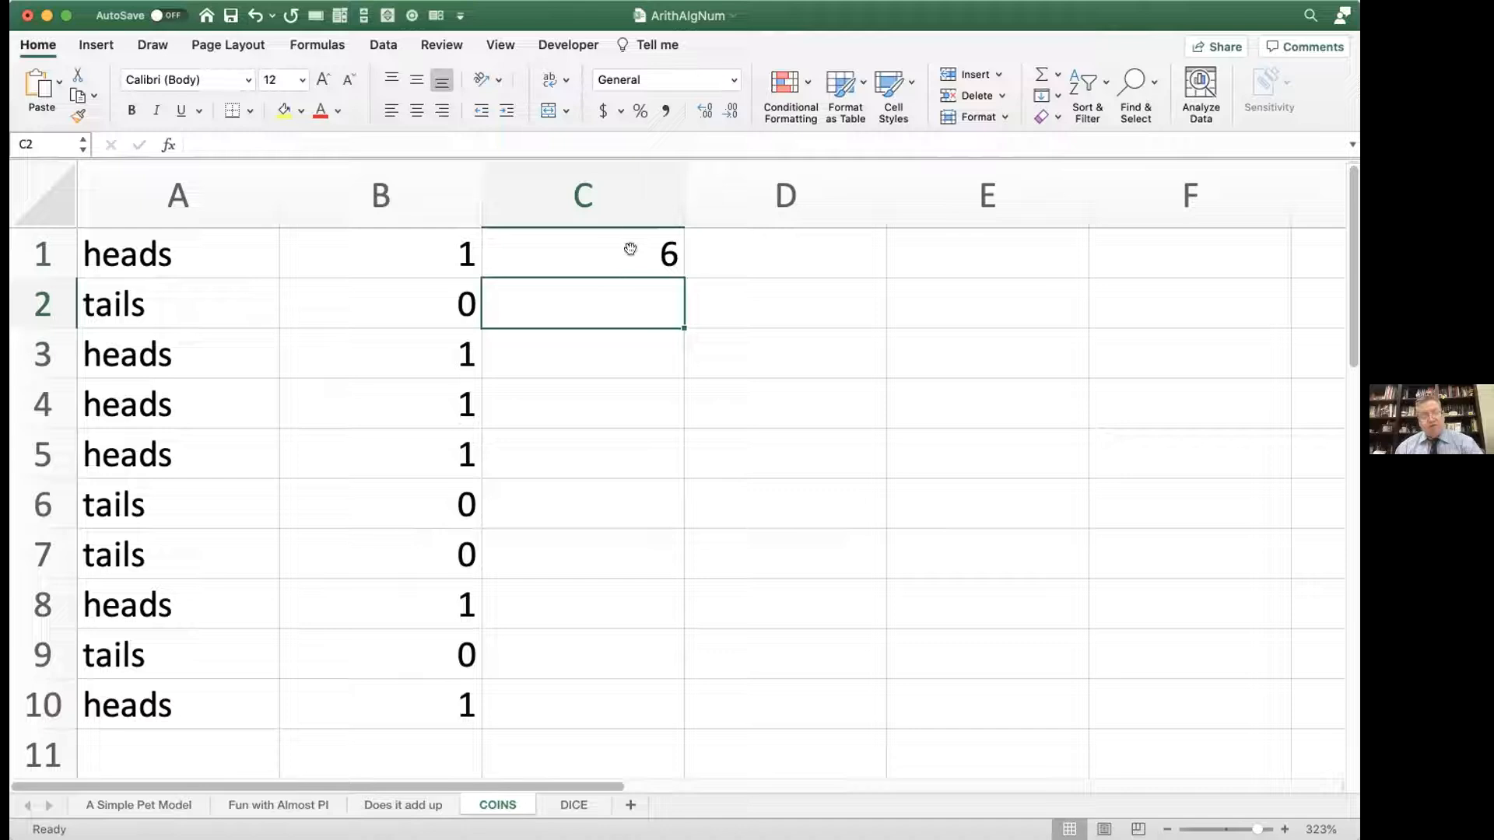
# Step: Extend the coin-flip and score formulas from A10:B10 down to row 911
pyautogui.click(257, 694)
pyautogui.moveTo(257, 695)
pyautogui.mouseDown()
pyautogui.moveTo(367, 693)
pyautogui.moveTo(459, 720)
pyautogui.moveTo(477, 728)
pyautogui.moveTo(478, 787)
pyautogui.mouseUp()
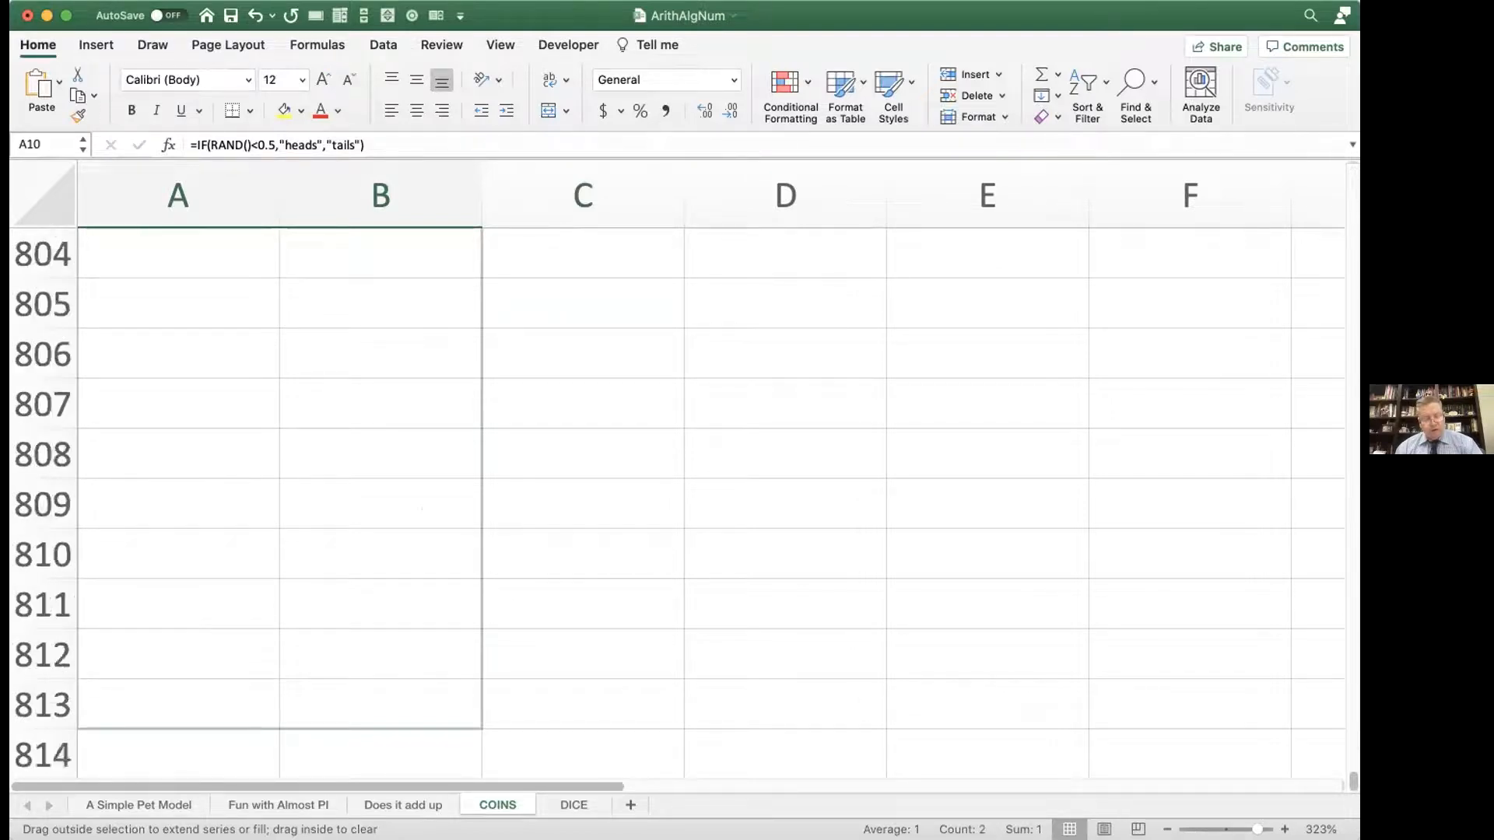
pyautogui.moveTo(478, 787); pyautogui.dragTo(478, 788)
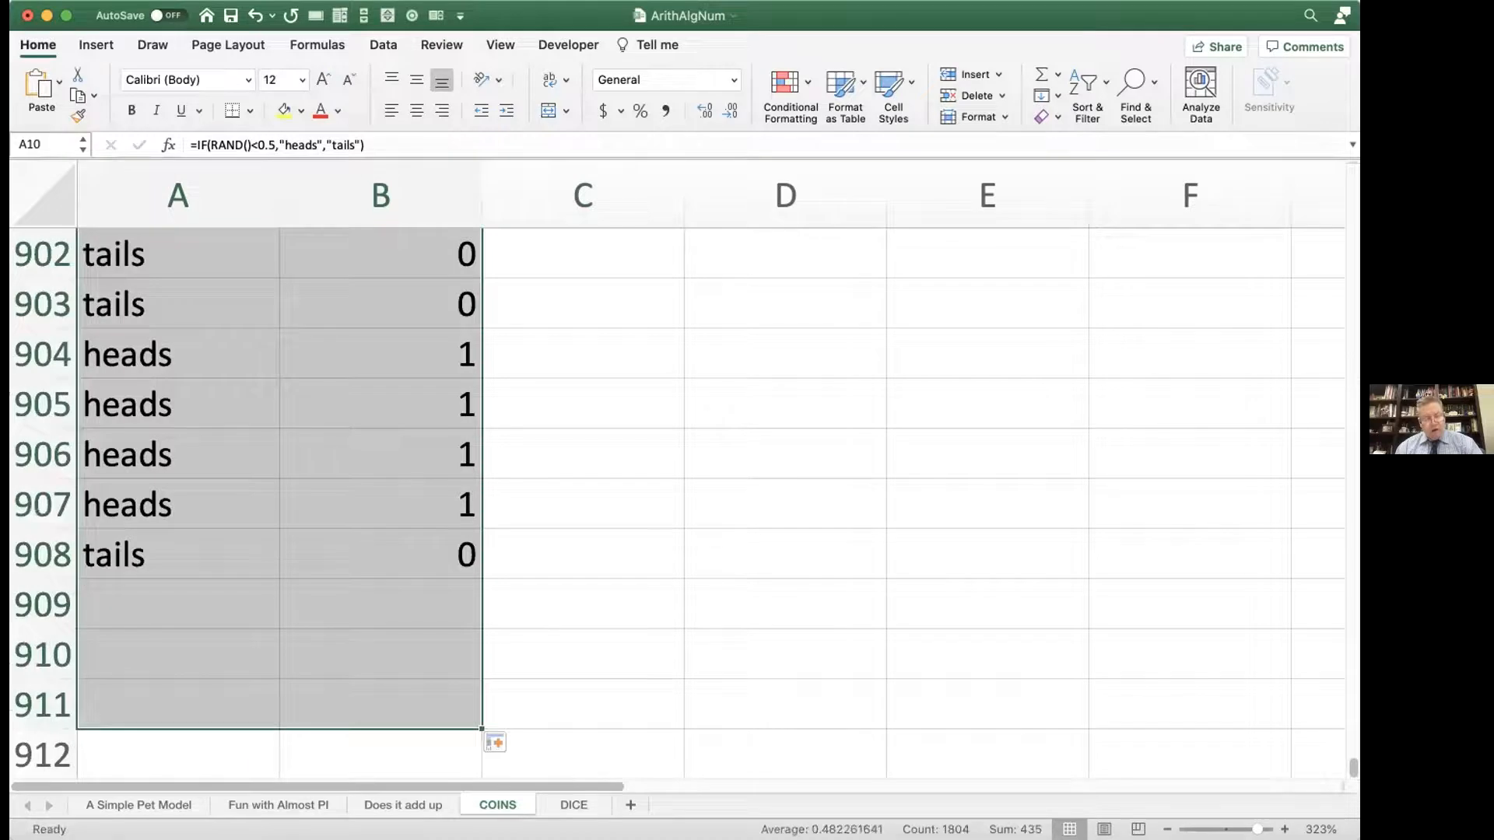
pyautogui.scroll(15, 537, 614)
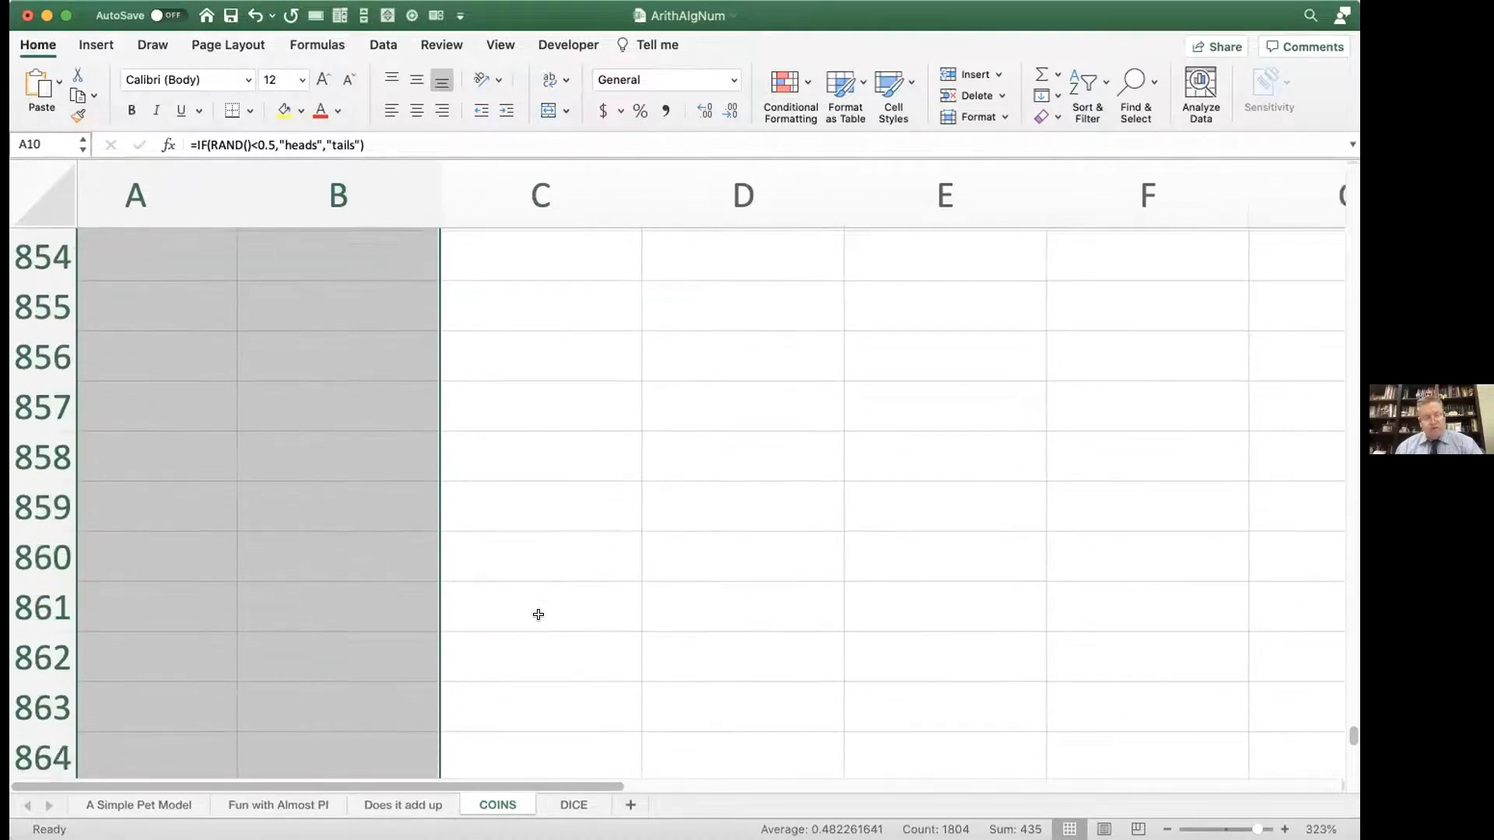
pyautogui.scroll(15, 537, 614)
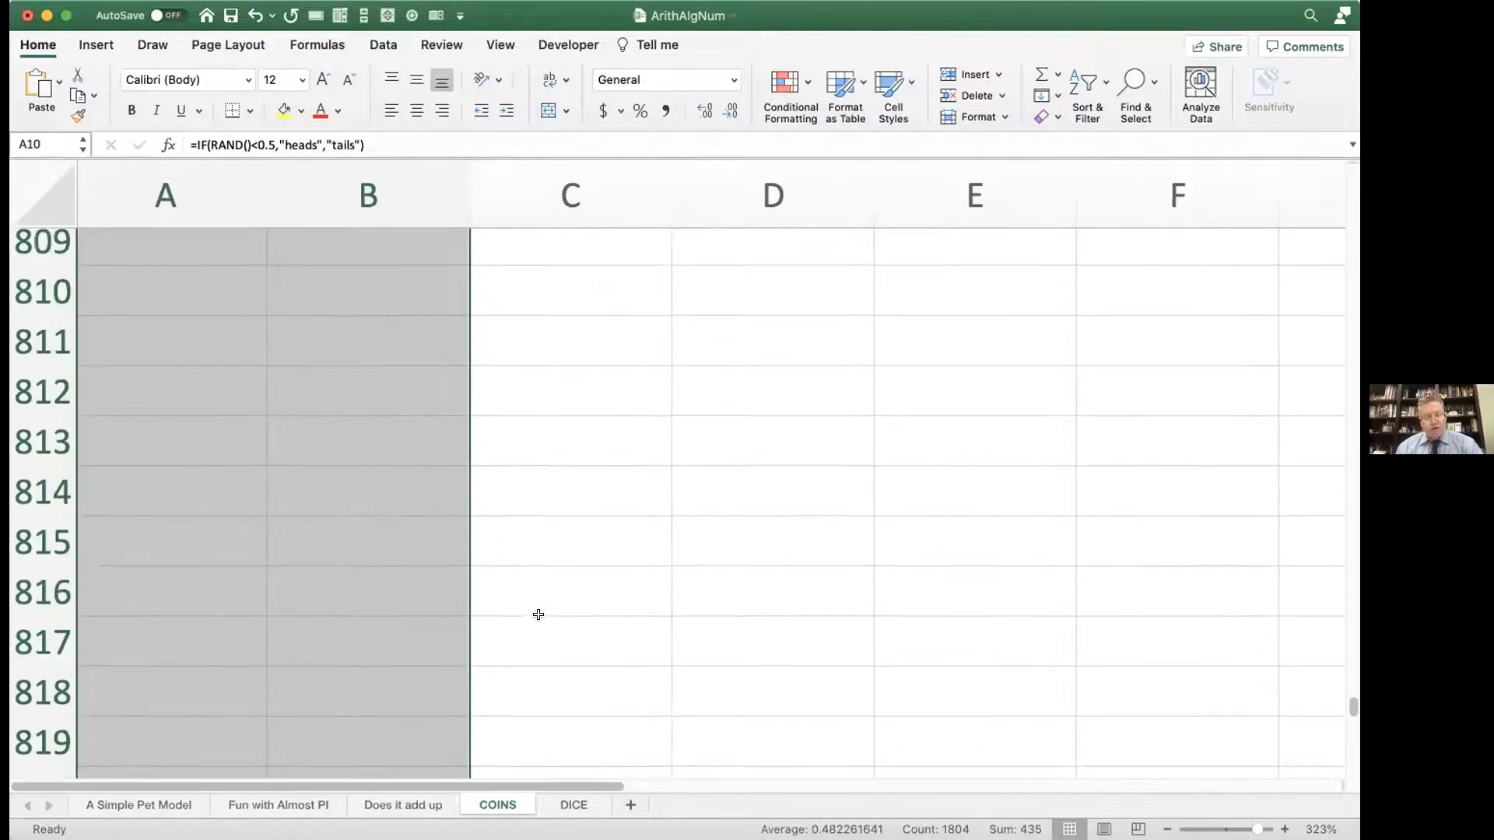
pyautogui.scroll(12, 537, 614)
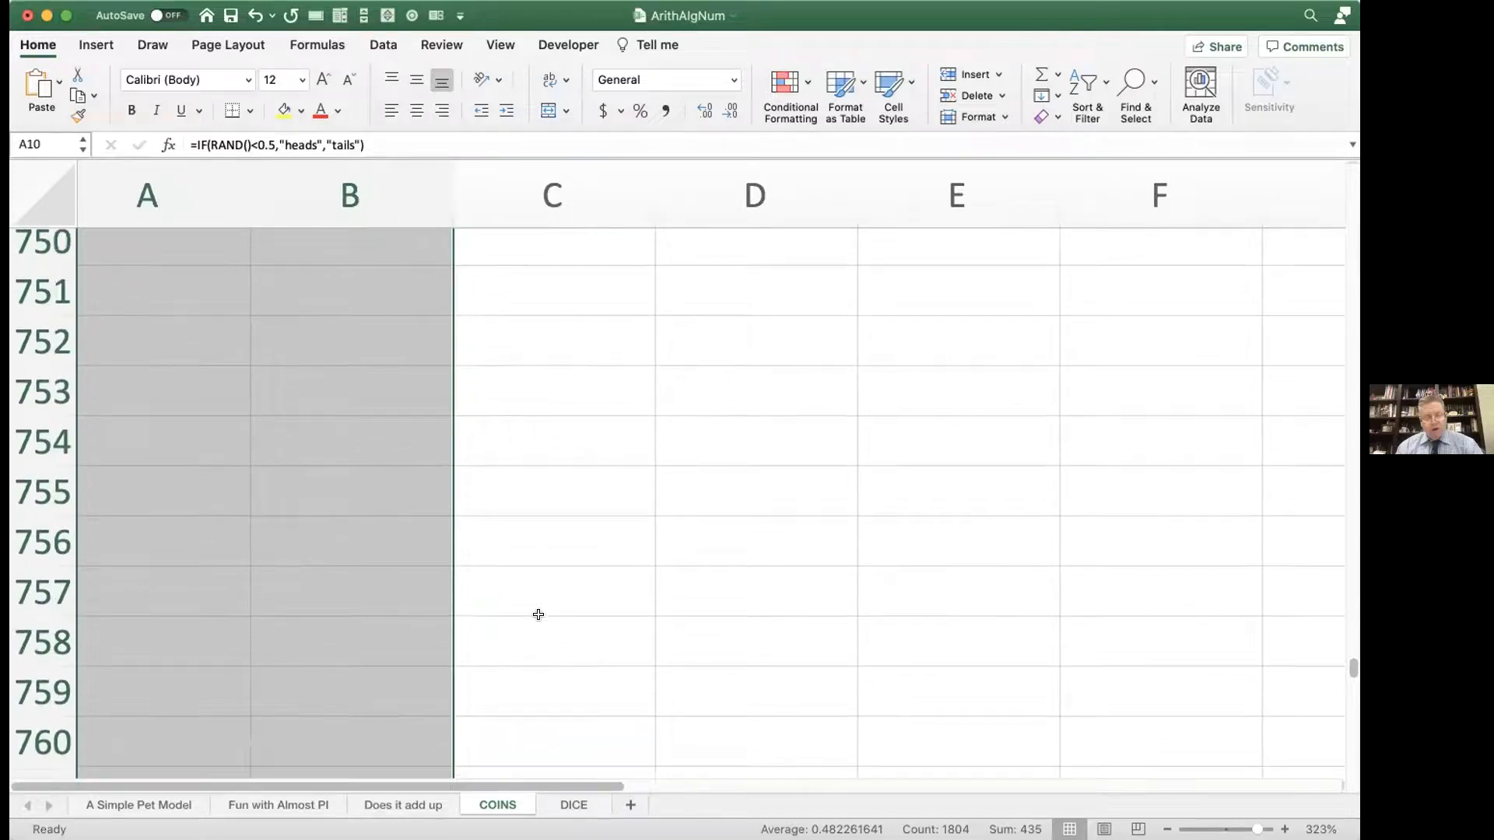
pyautogui.moveTo(1353, 673); pyautogui.dragTo(1350, 143)
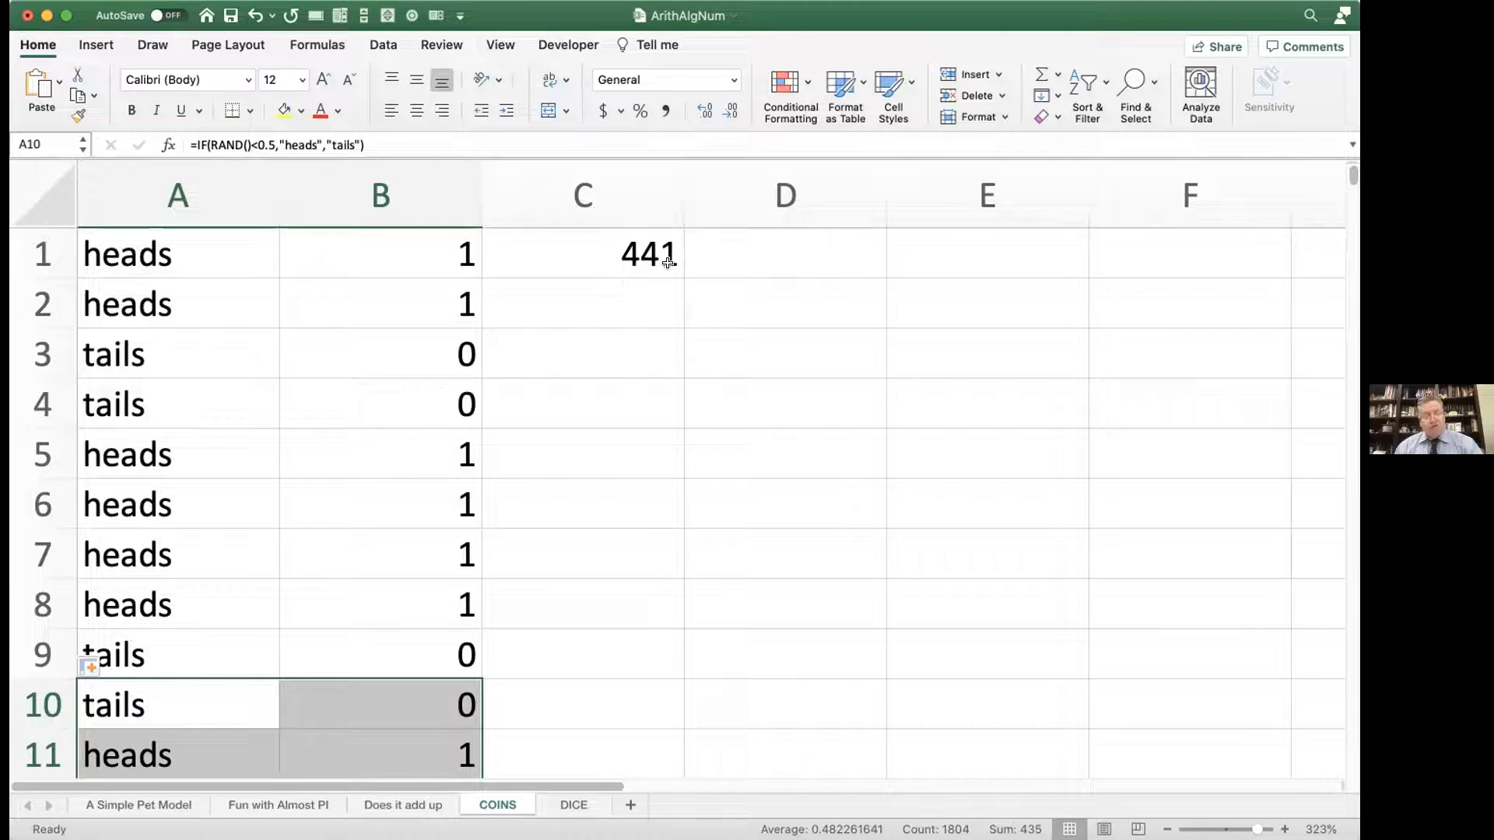
# Step: Enter =COUNTA(A:A) in D1 to count all the flips in column A, and inspect the entered formula
pyautogui.click(706, 253)
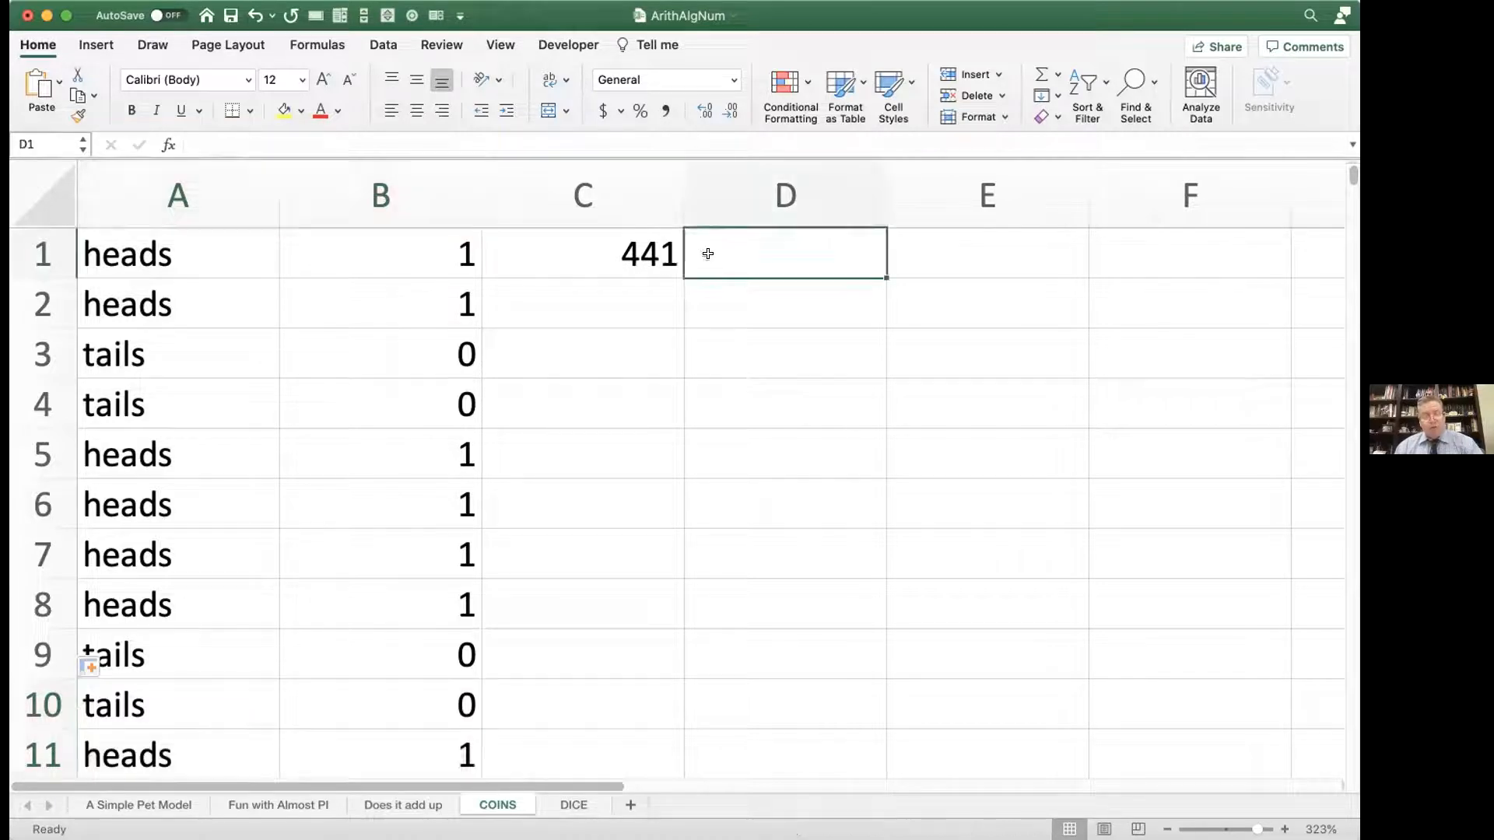
pyautogui.write('=')
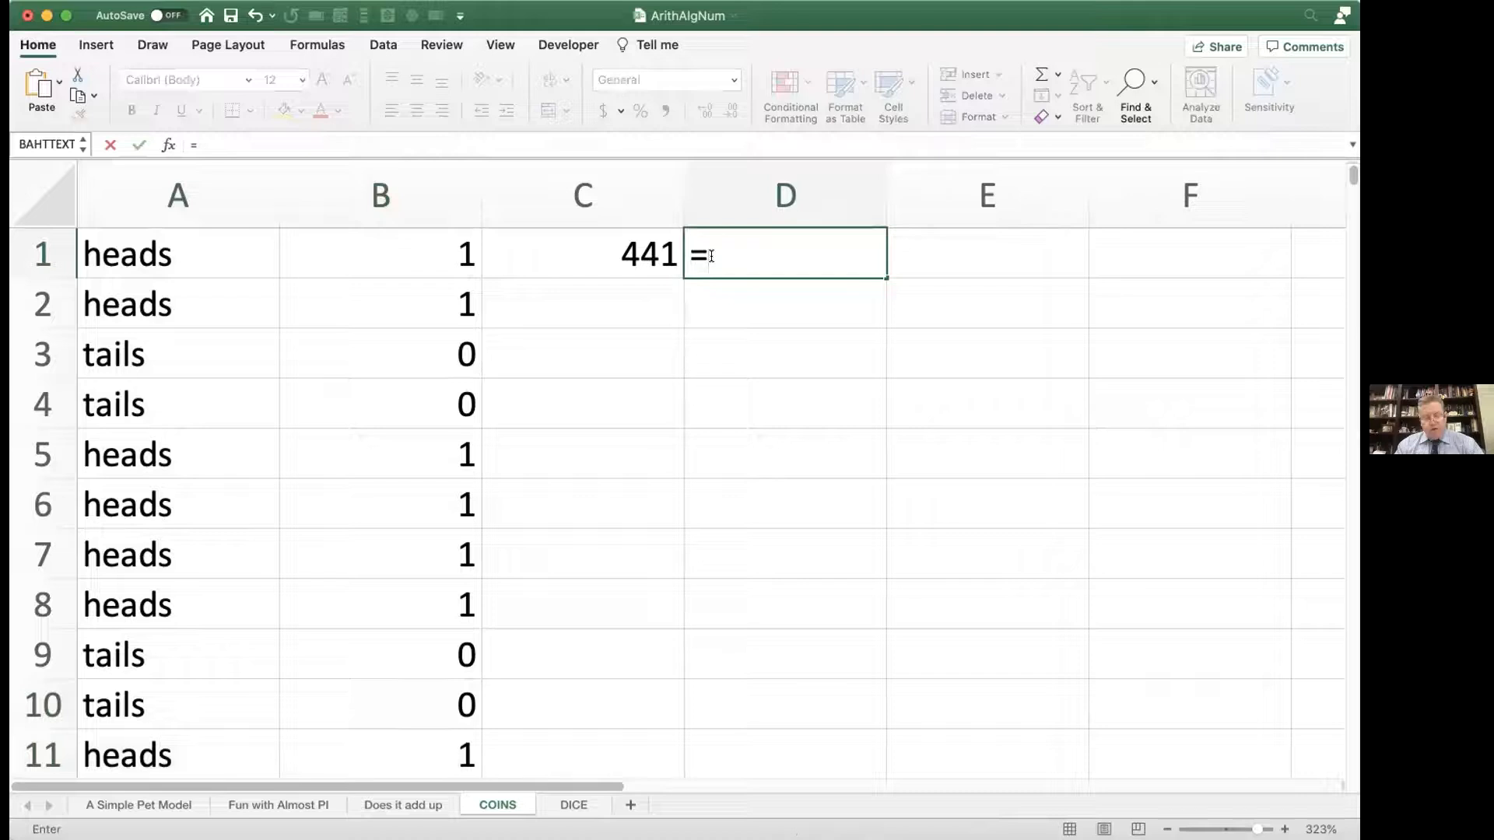
pyautogui.write('counta')
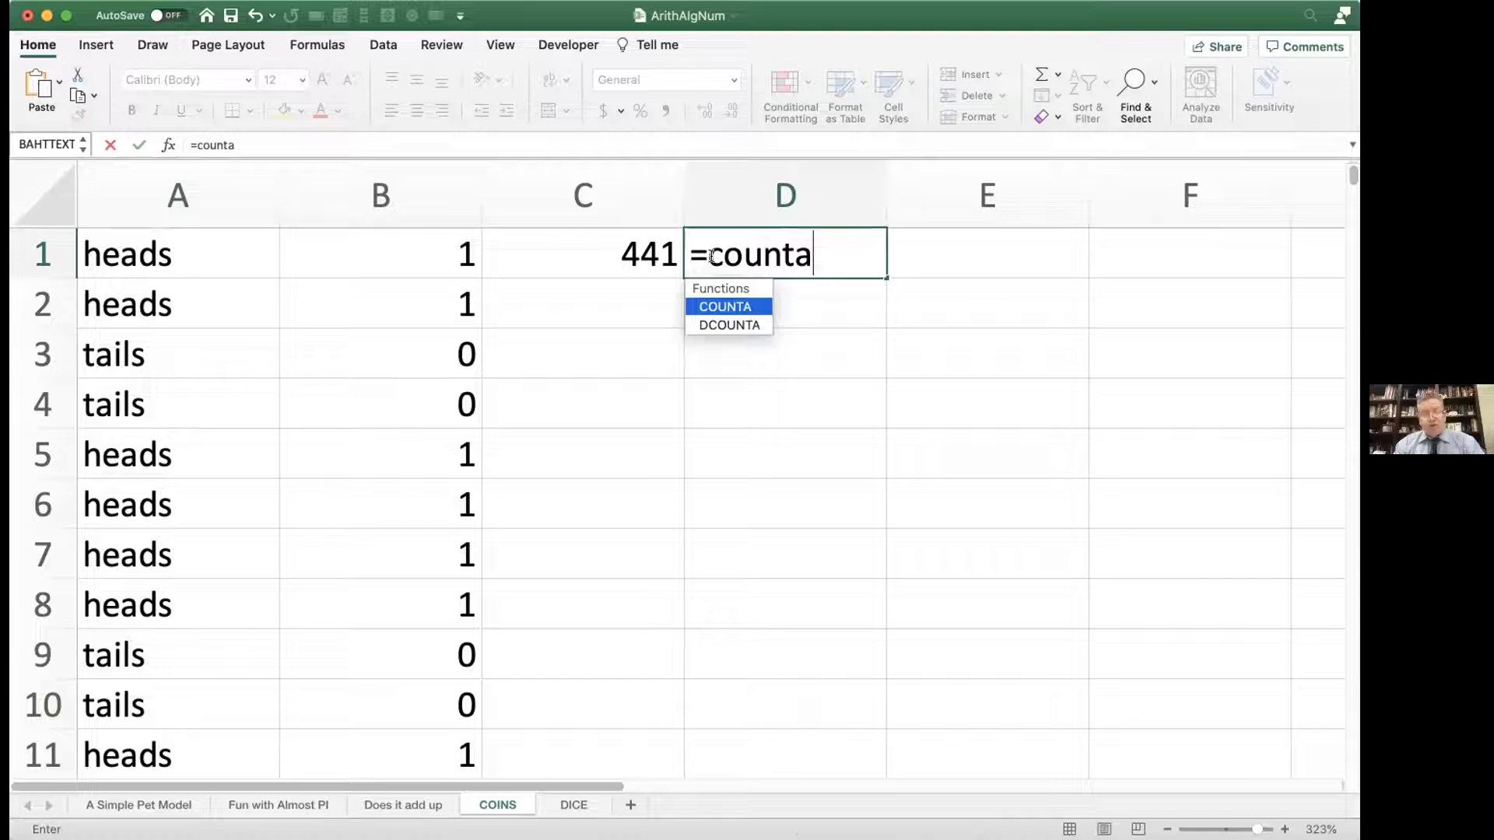
pyautogui.write('(')
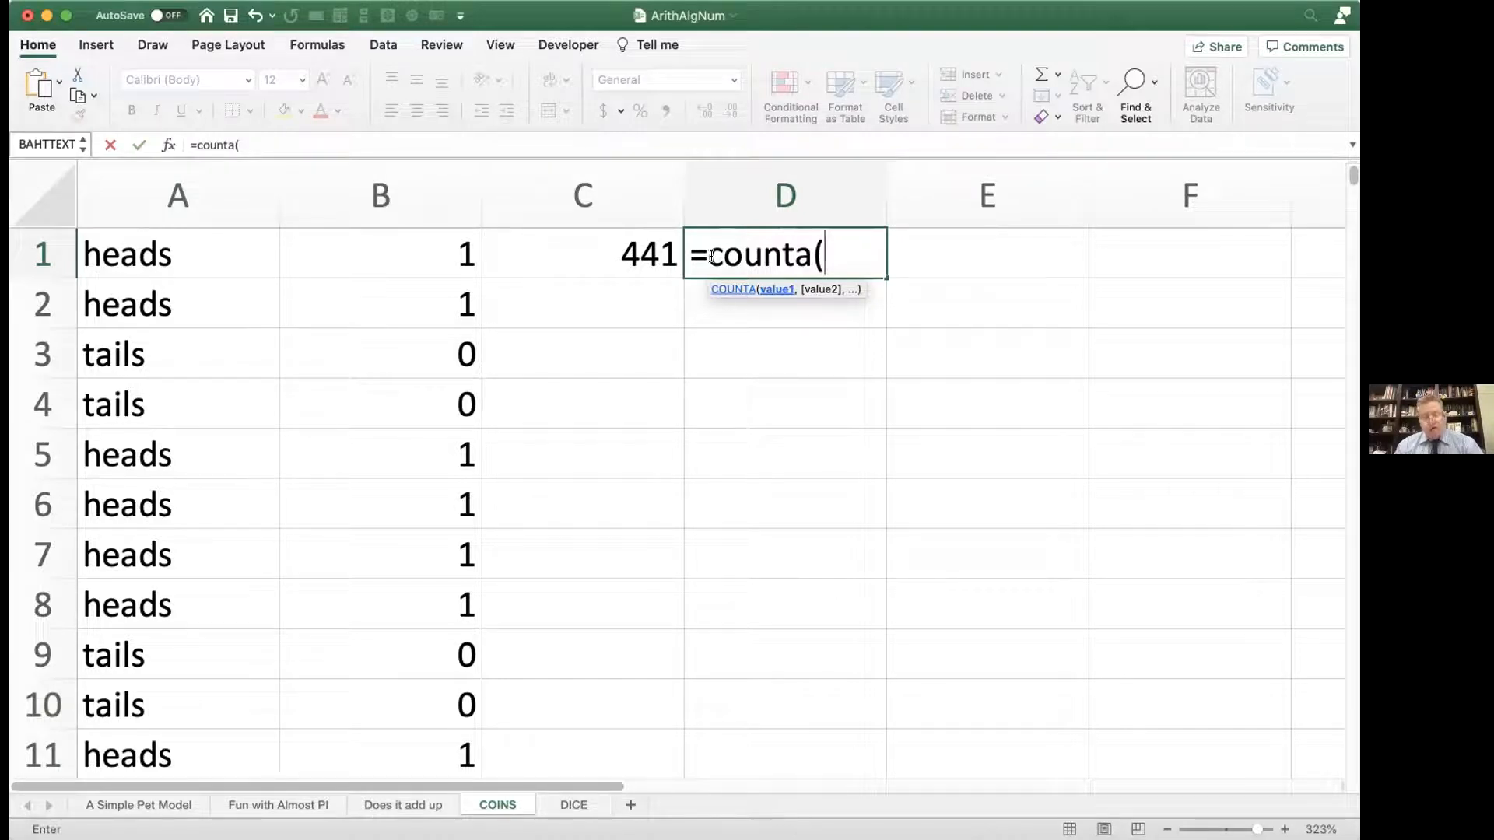
pyautogui.write('A:a')
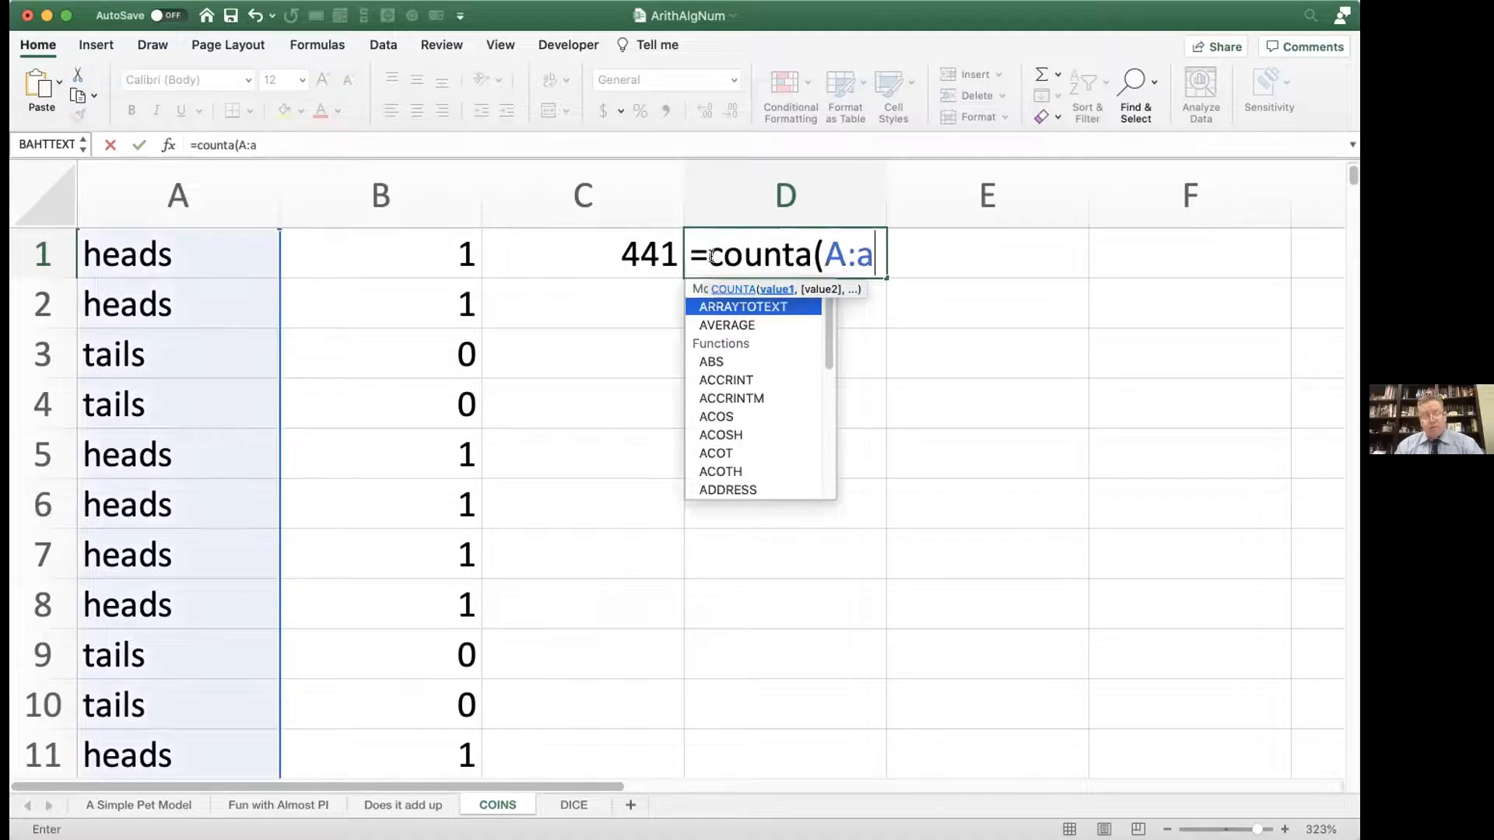
pyautogui.write(')')
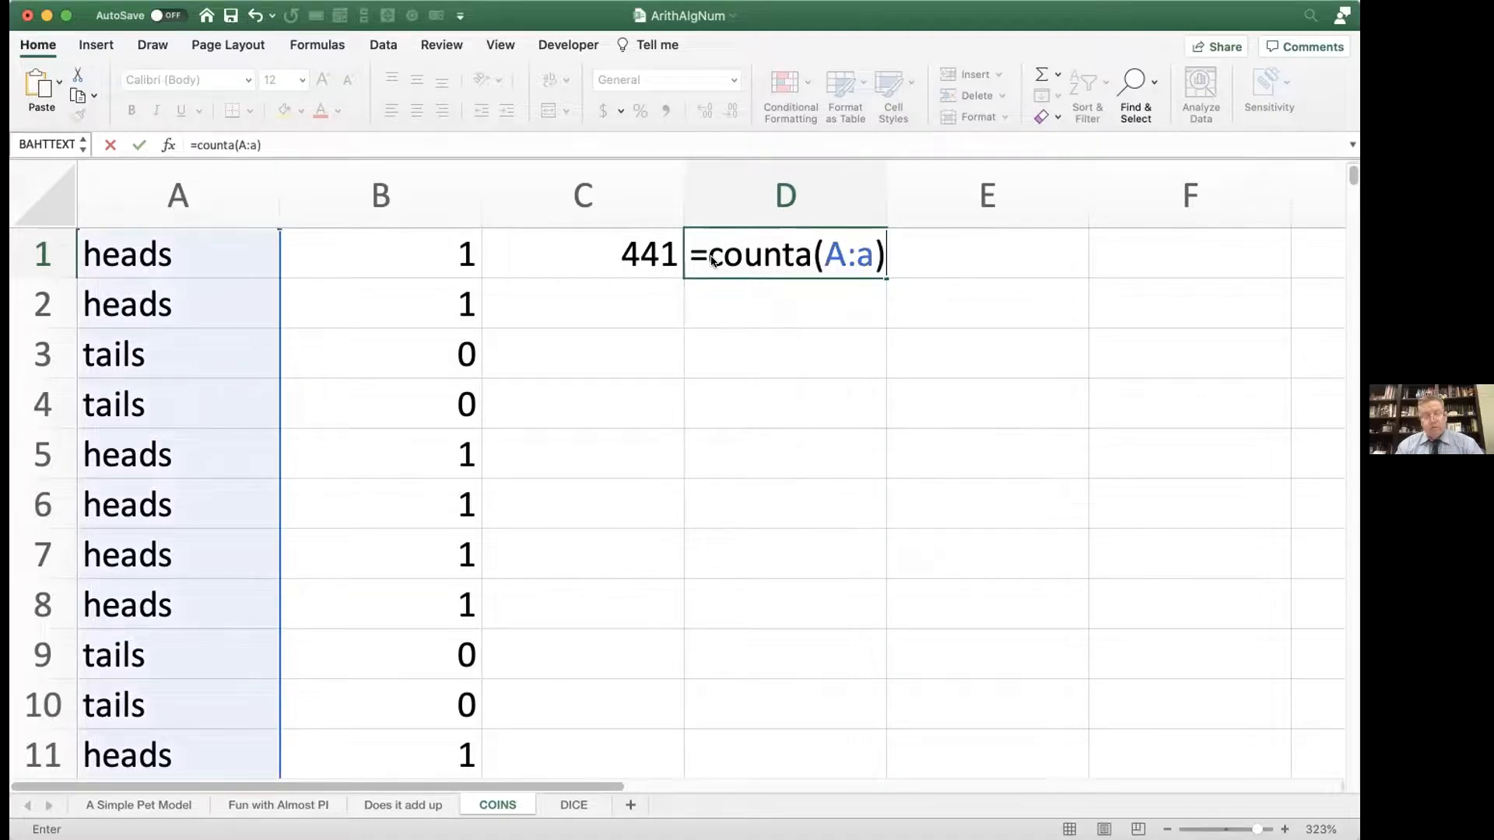
pyautogui.press('Return')
pyautogui.click(714, 242)
pyautogui.doubleClick(727, 249)
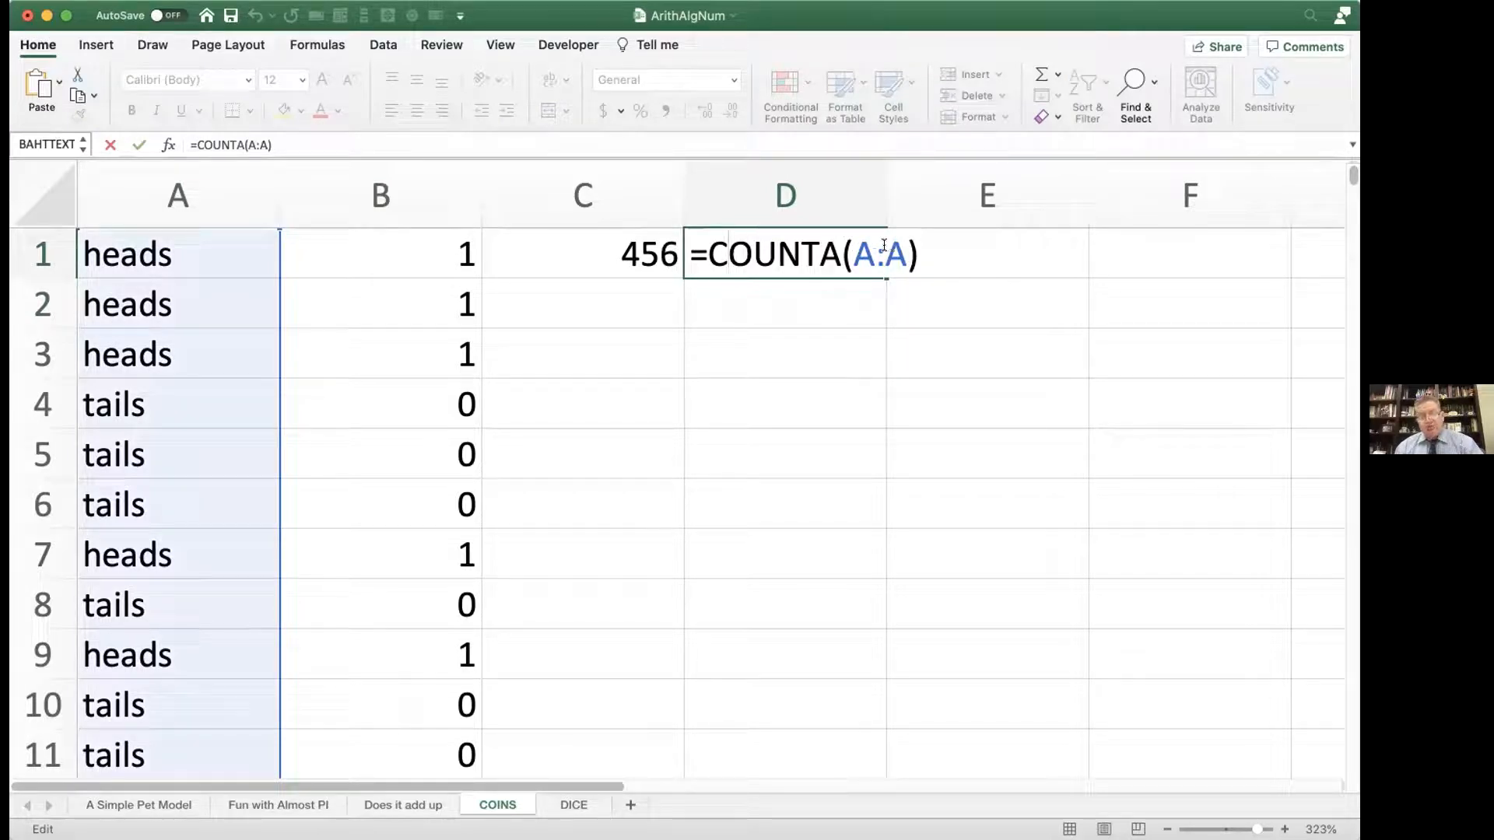
pyautogui.moveTo(818, 247); pyautogui.dragTo(836, 249)
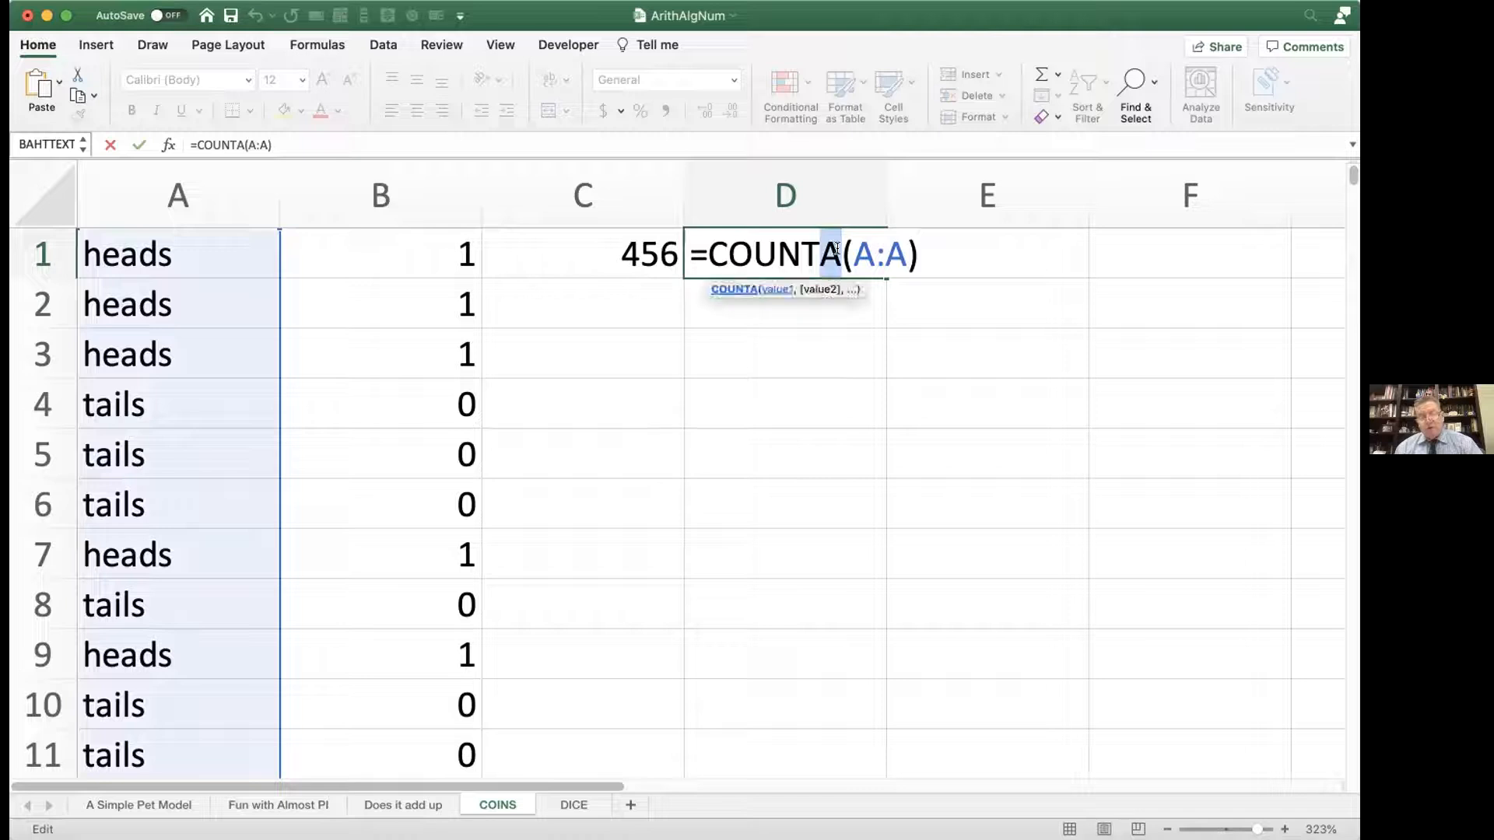
pyautogui.press('Return')
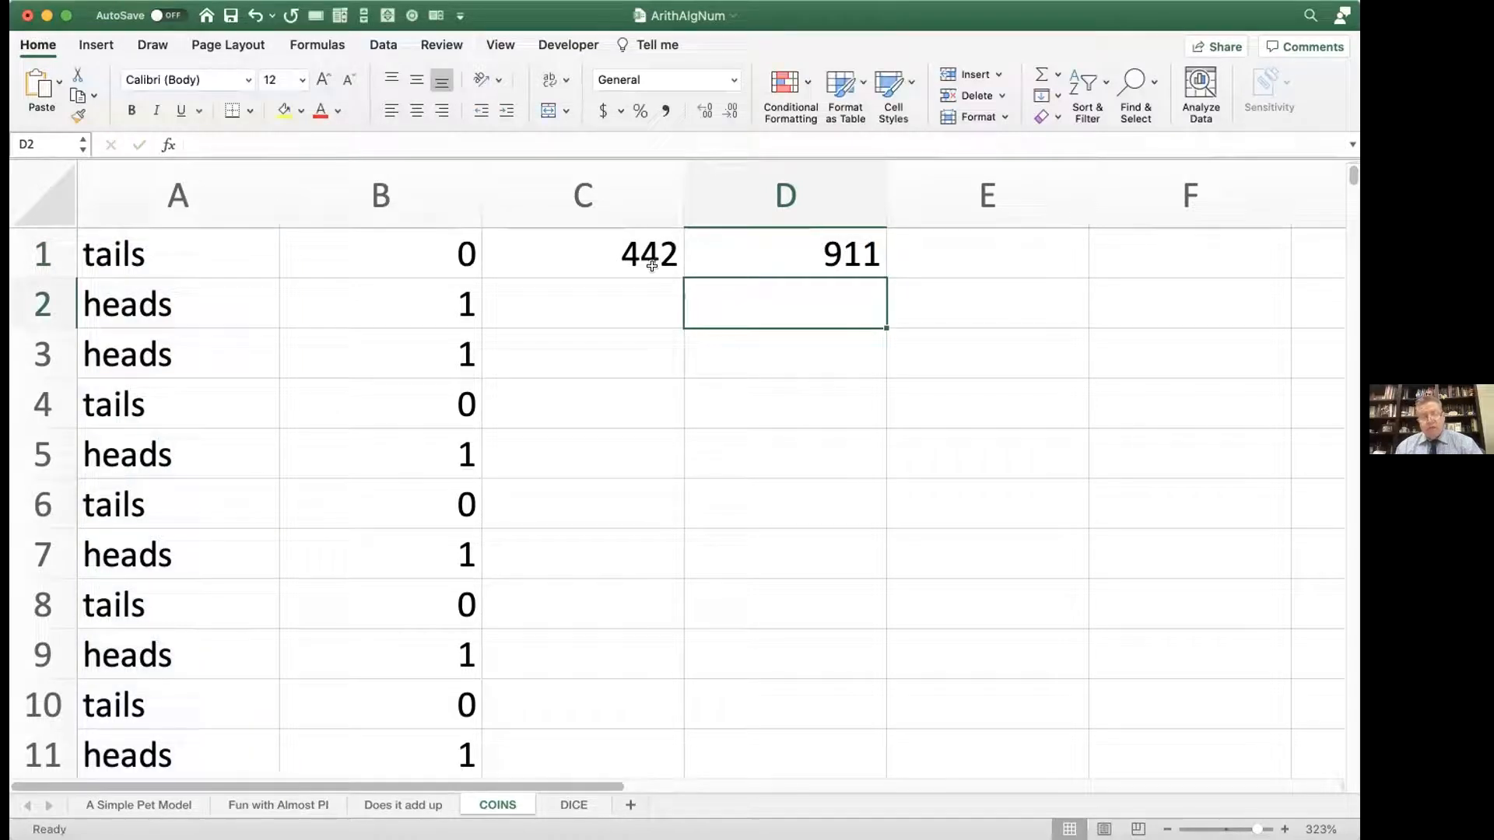
# Step: Recalculate the sheet repeatedly and compare the heads count in C1 with the total number of flips in D1
pyautogui.press('F9')
pyautogui.press('F9')
pyautogui.press('F9')
pyautogui.press('F9')
pyautogui.press('F9')
pyautogui.press('F9')
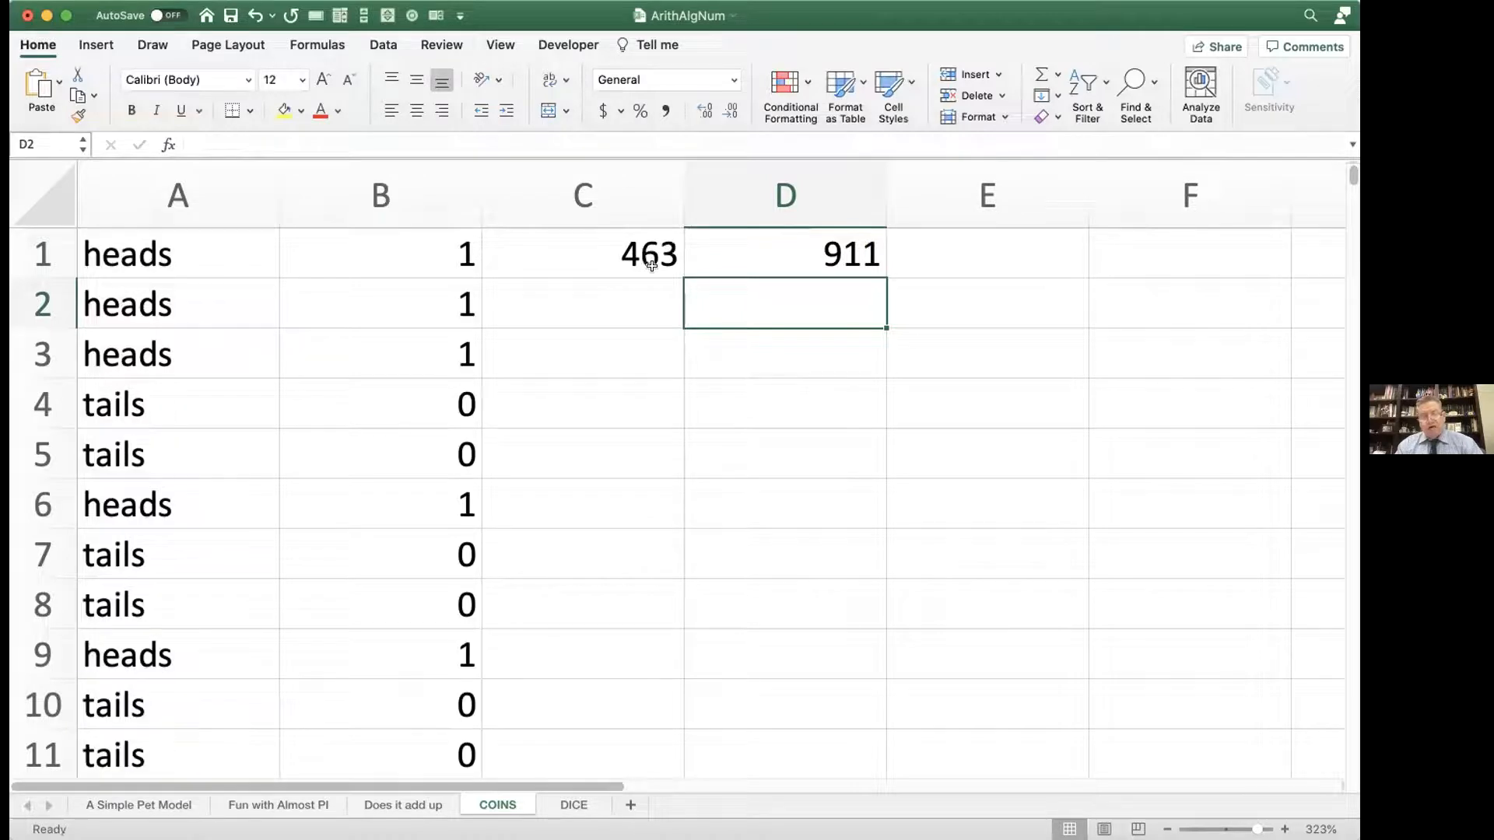
pyautogui.press('F9')
pyautogui.press('F9')
pyautogui.press('F9')
pyautogui.press('F9')
pyautogui.press('F9')
pyautogui.press('F9')
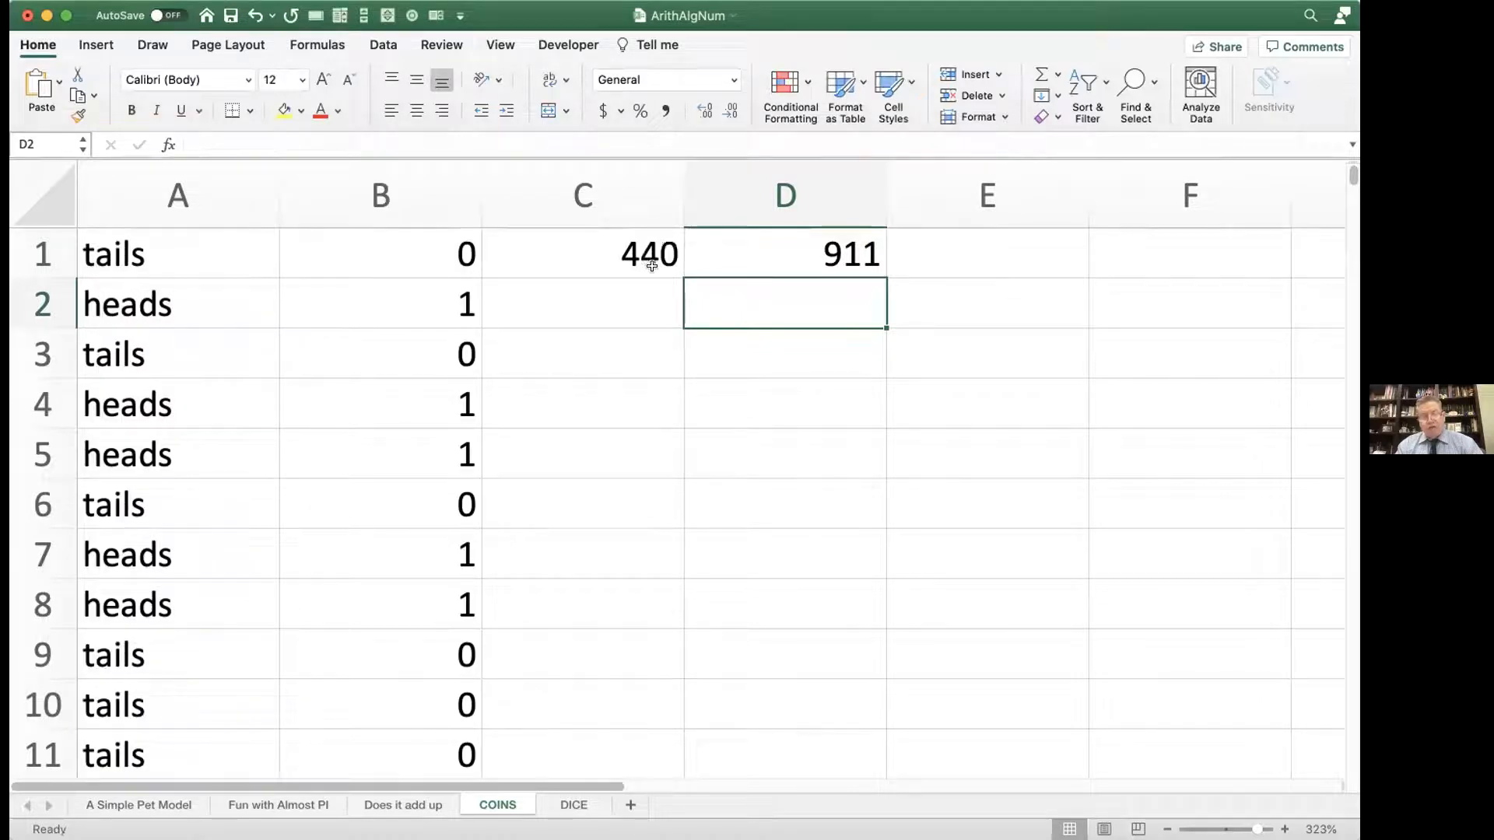
pyautogui.press('F9')
pyautogui.press('F9')
pyautogui.press('F9')
pyautogui.press('F9')
pyautogui.press('F9')
pyautogui.press('F9')
pyautogui.press('F9')
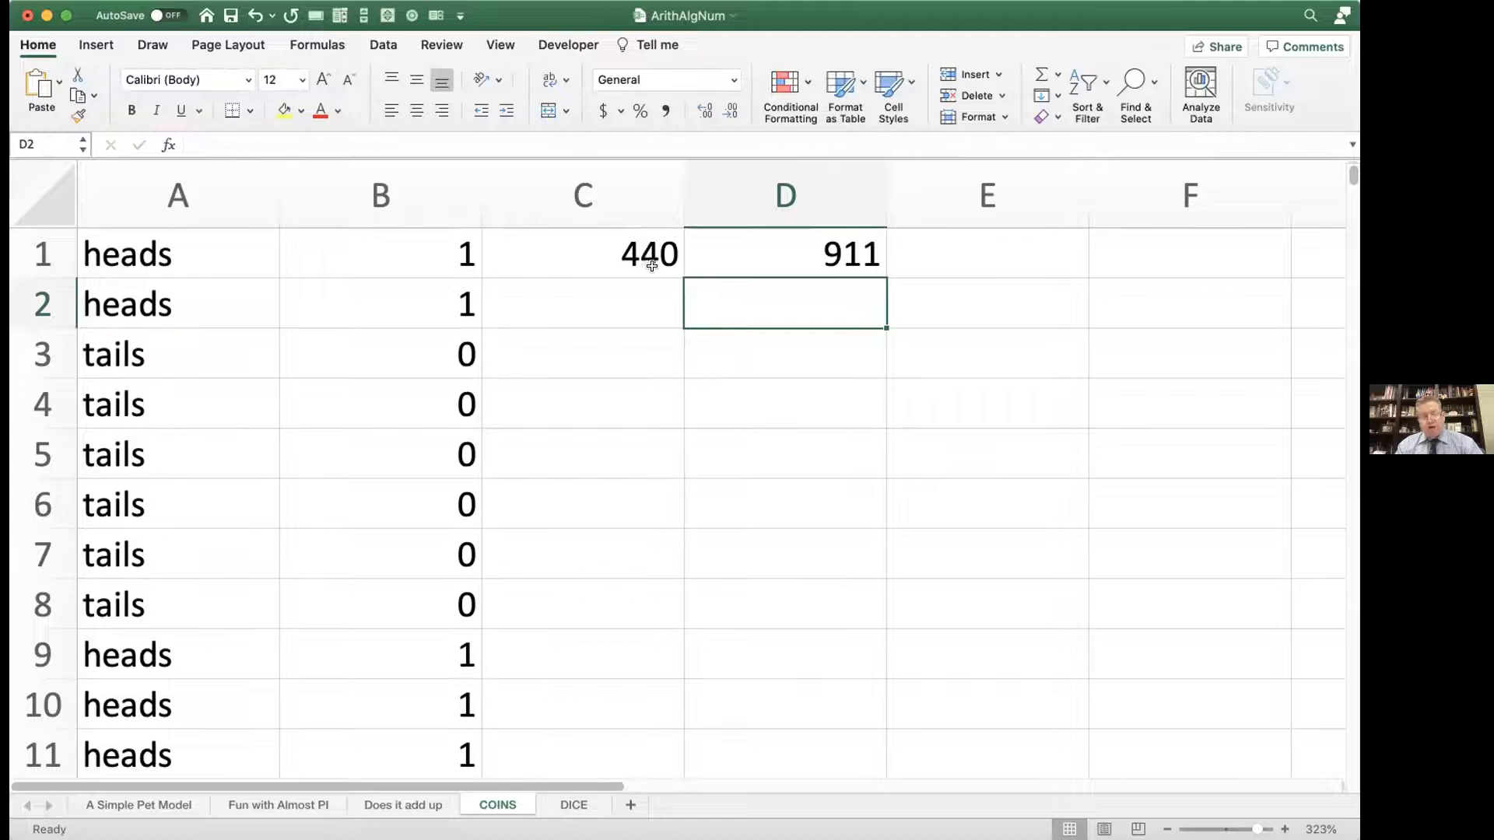
pyautogui.press('F9')
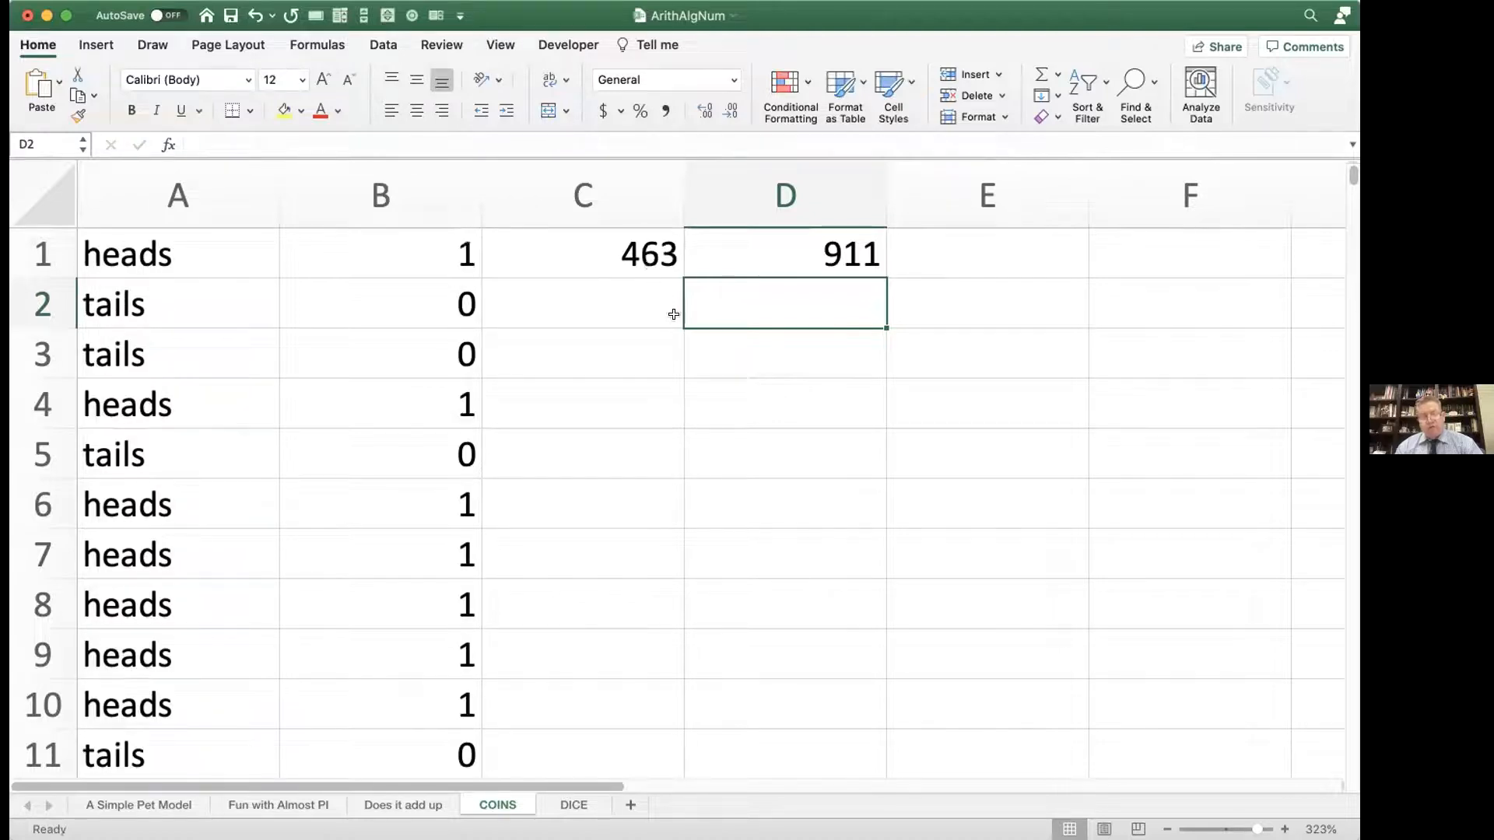
# Step: Label D3 "fraction" and enter =C1/D1 in E3 to compute the share of heads
pyautogui.click(694, 342)
pyautogui.write('fraction')
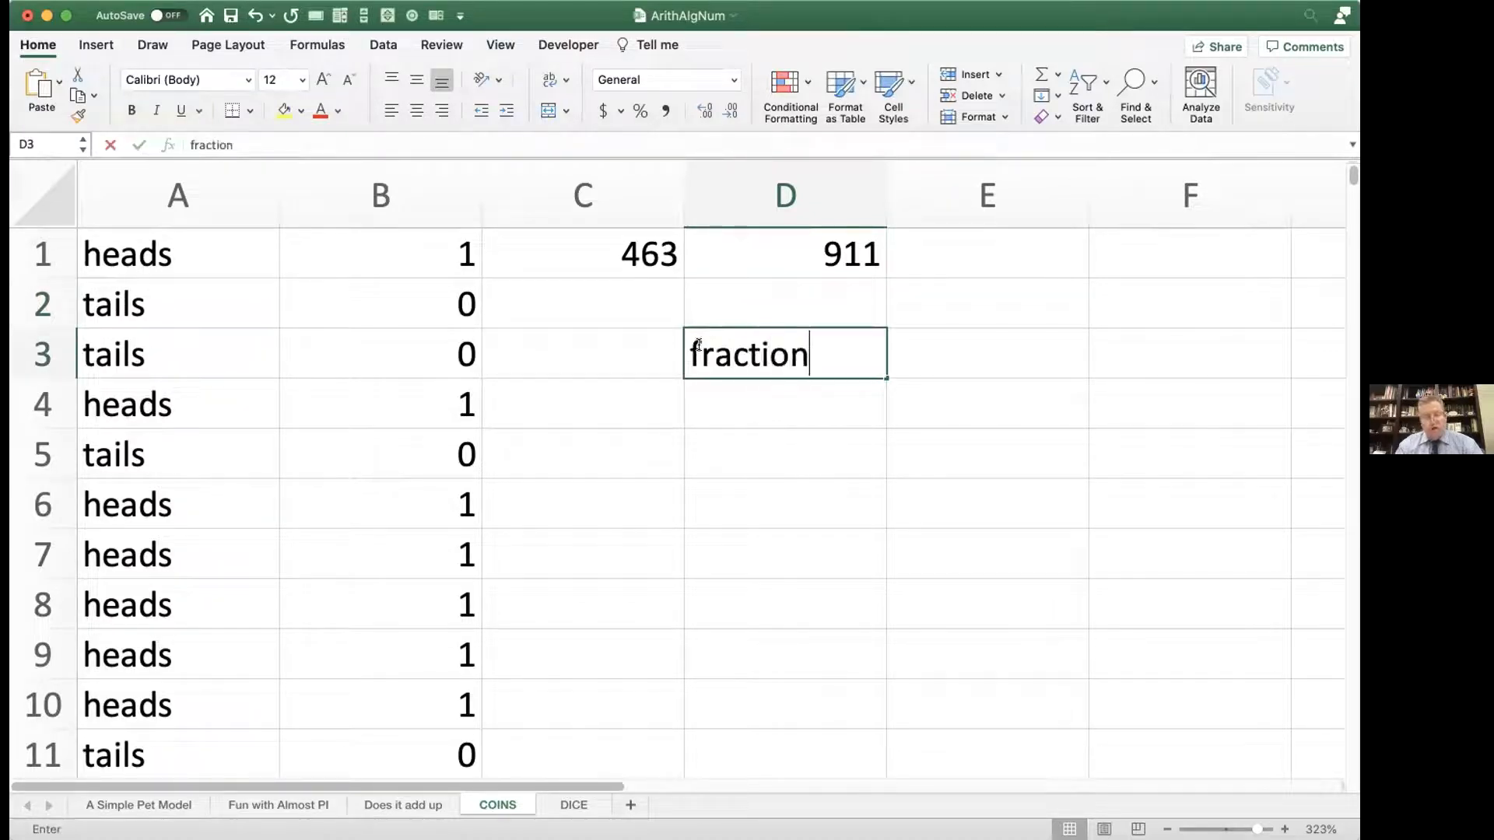
pyautogui.press('Tab')
pyautogui.write('=')
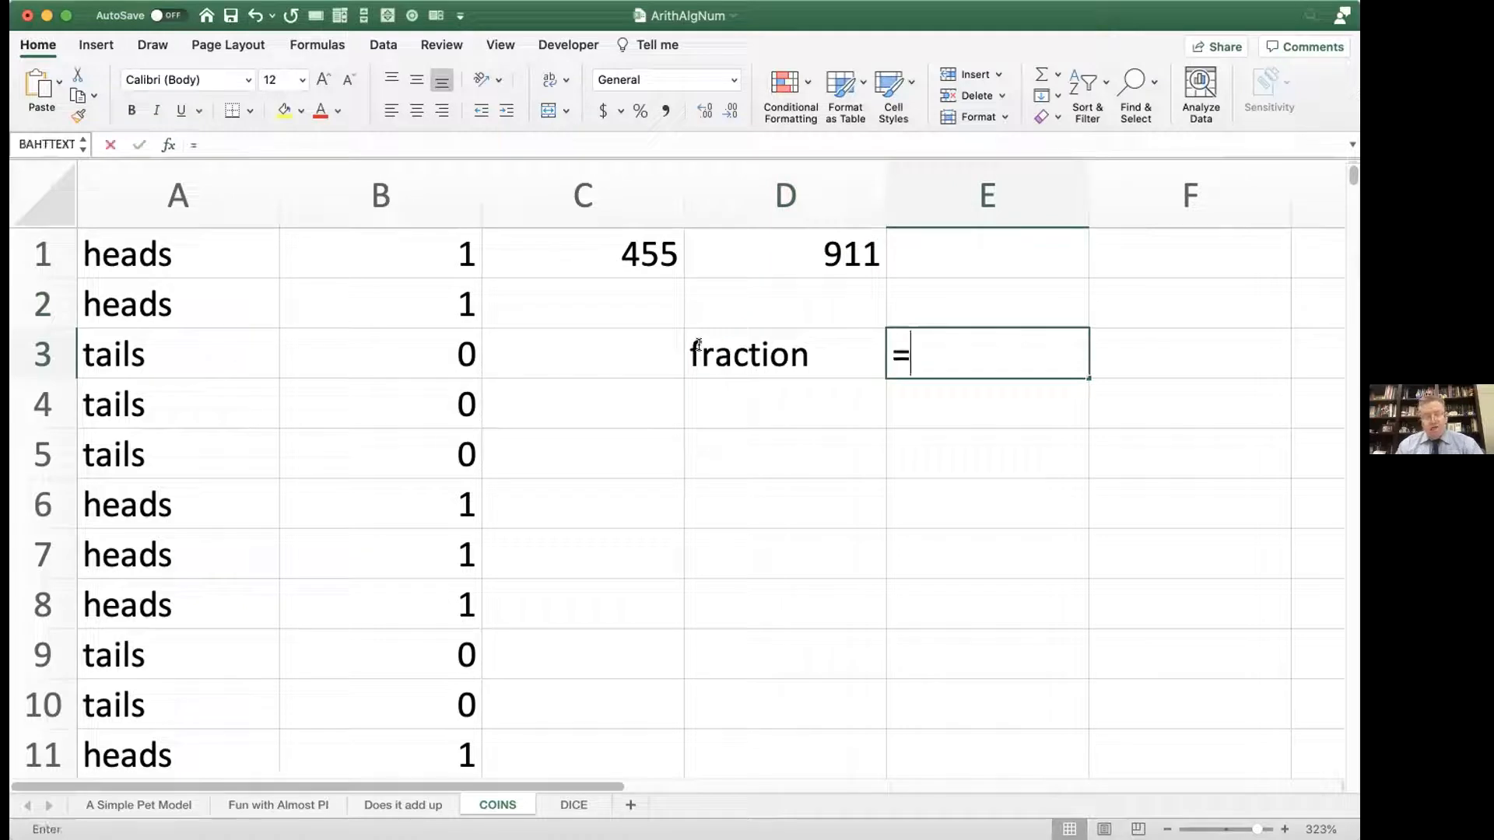
pyautogui.click(611, 258)
pyautogui.write('/')
pyautogui.click(751, 238)
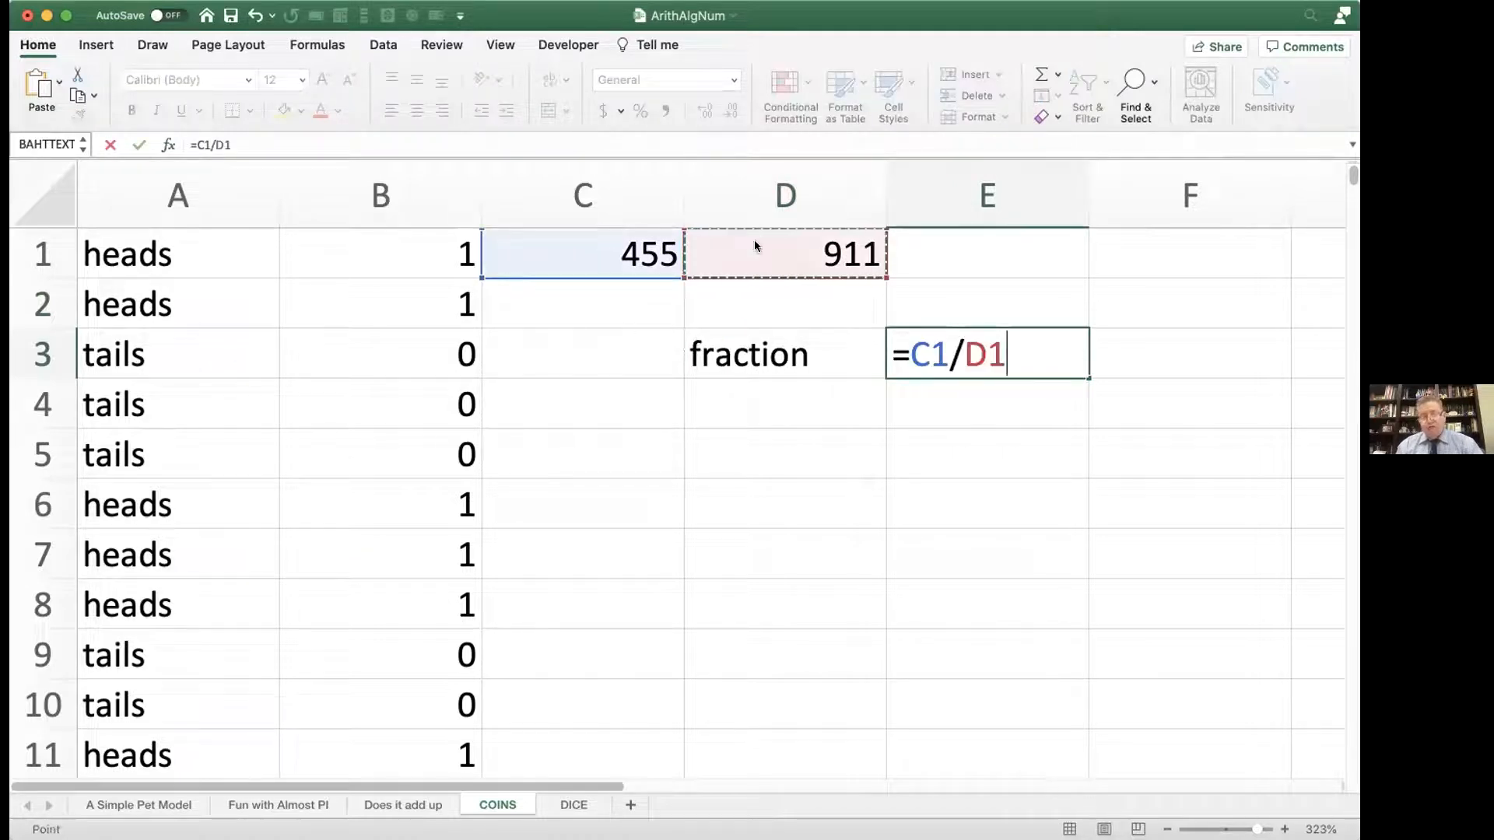
pyautogui.press('Return')
# Step: Recalculate the sheet many times and watch how the fraction of heads in E3 varies around one half
pyautogui.press('F9')
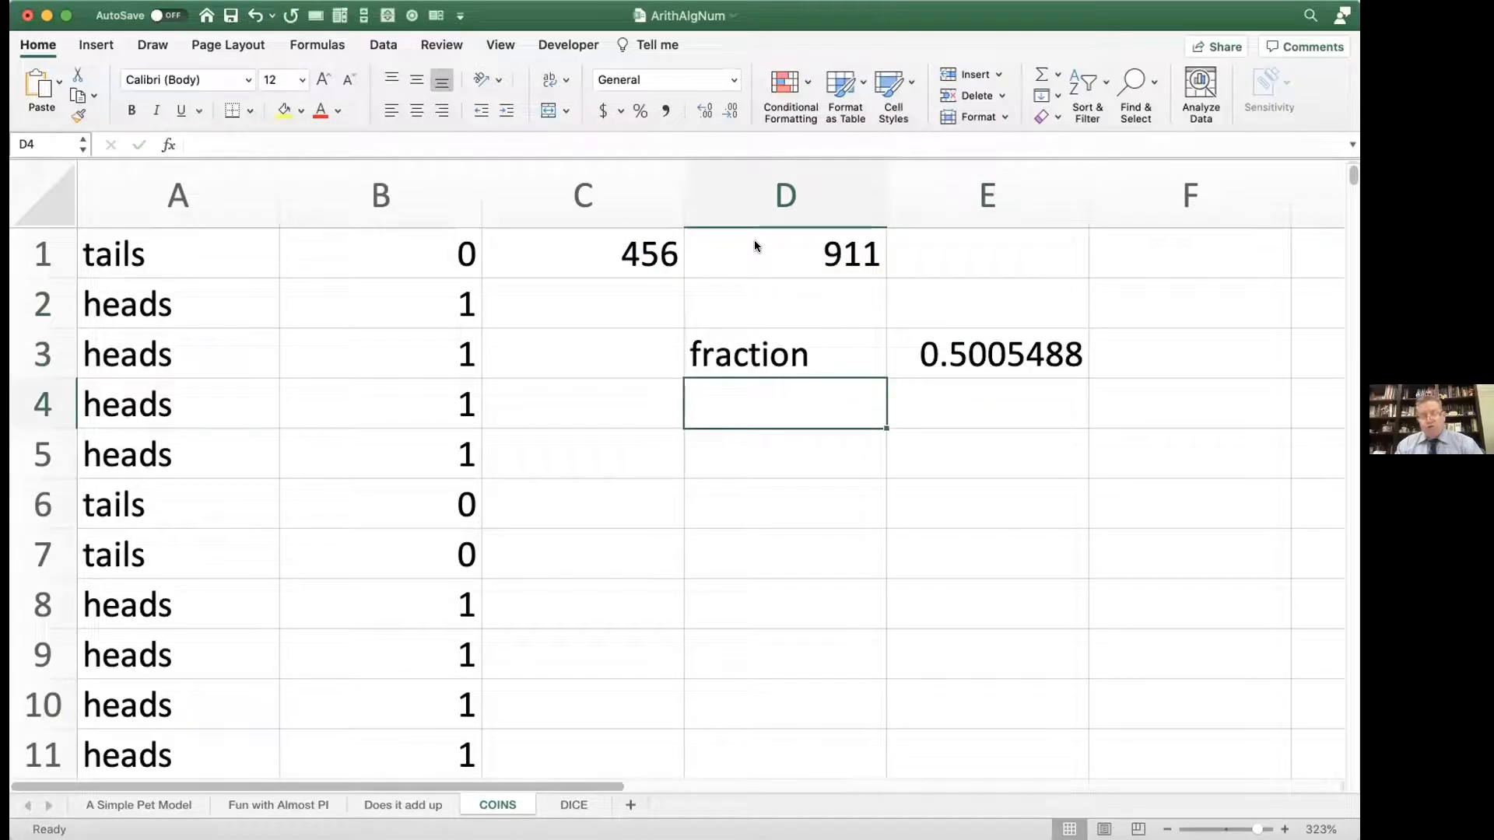
pyautogui.press('F9')
pyautogui.press('F9')
pyautogui.press('F9')
pyautogui.press('F9')
pyautogui.press('F9')
pyautogui.press('F9')
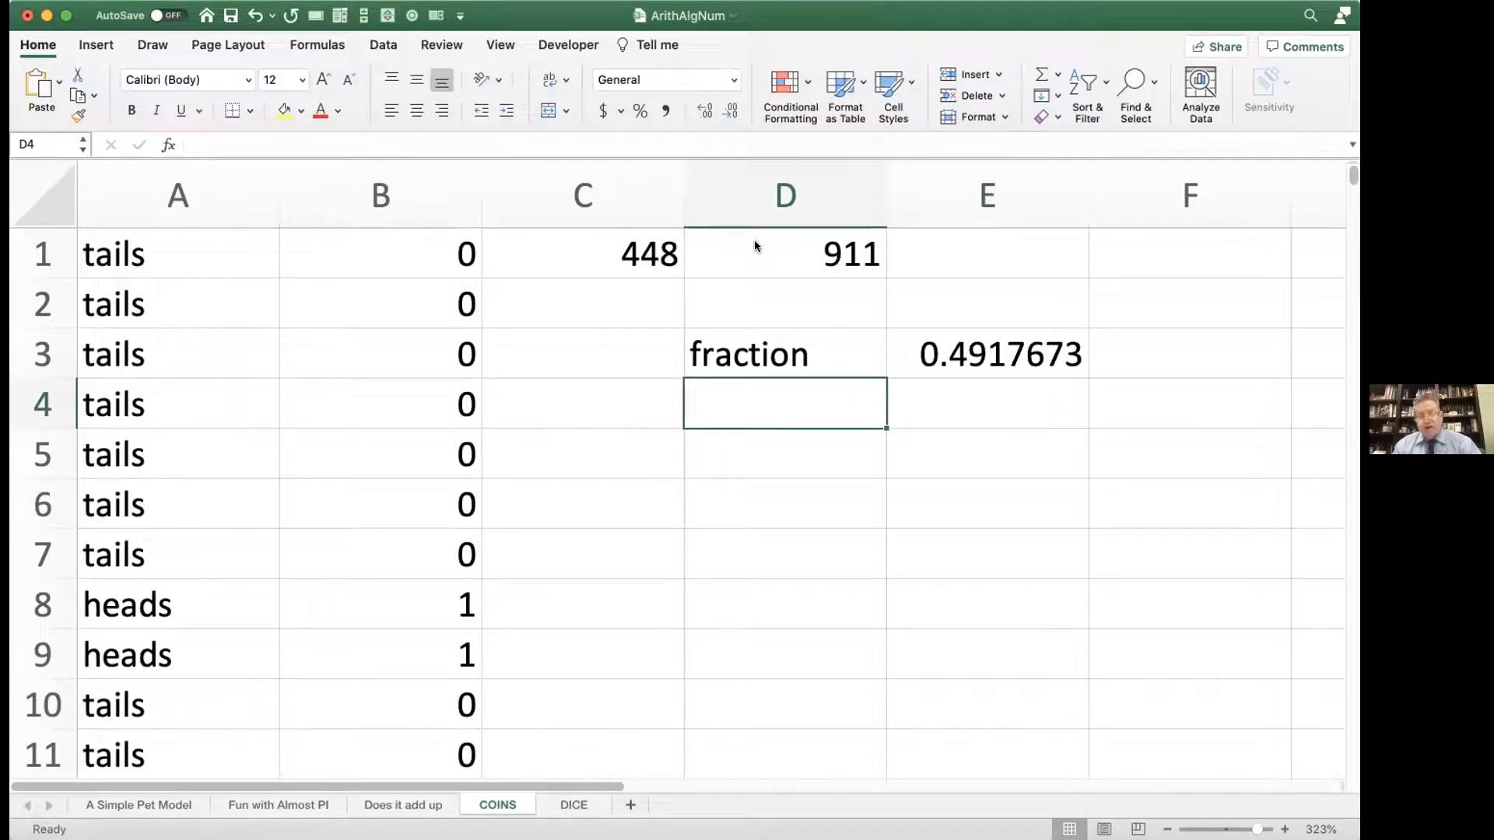
pyautogui.press('F9')
pyautogui.press('F9')
pyautogui.press('F9')
pyautogui.press('F9')
pyautogui.press('F9')
pyautogui.press('F9')
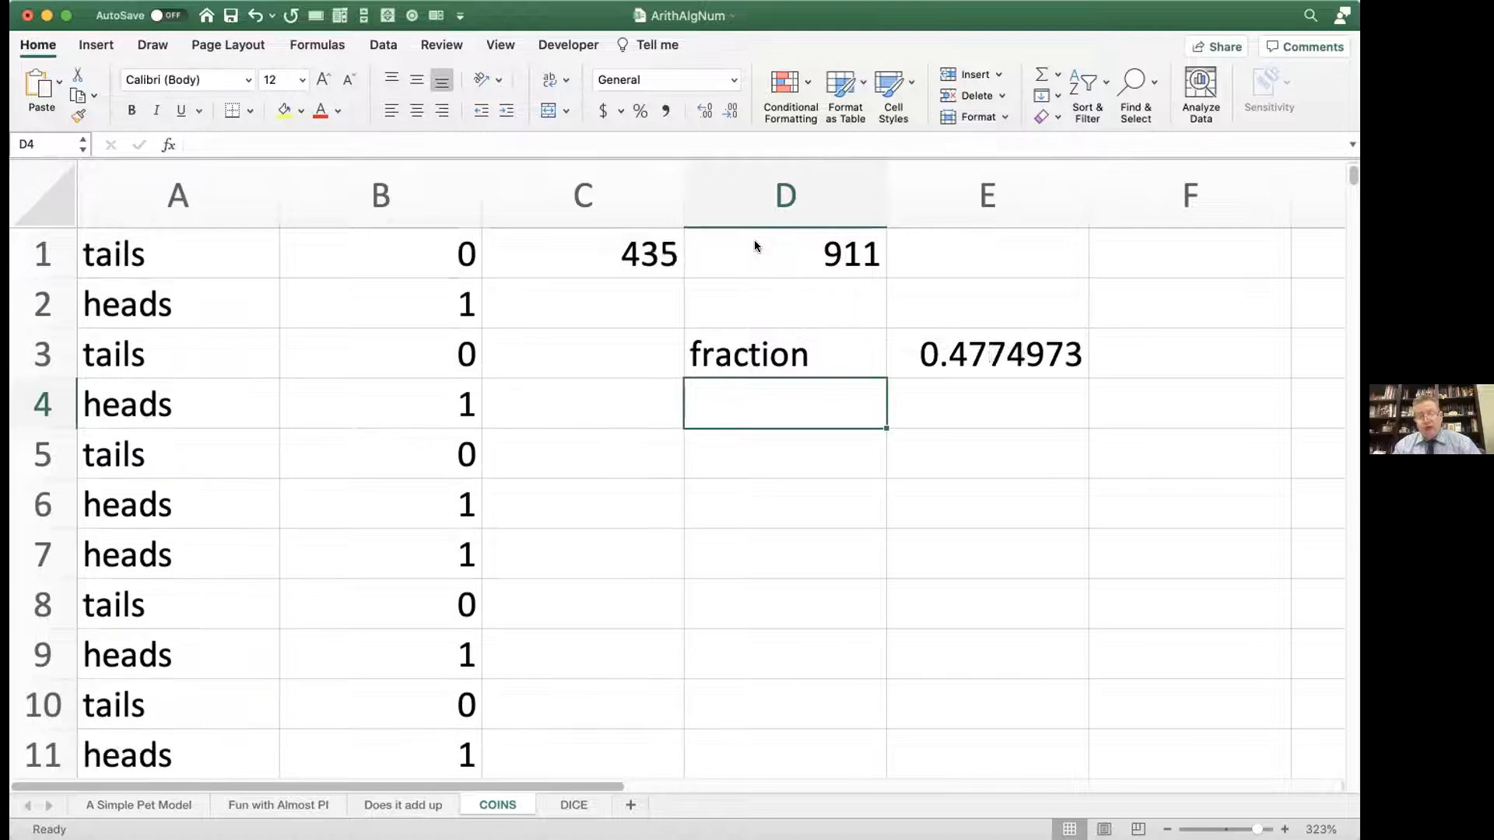
pyautogui.press('F9')
pyautogui.press('F9')
pyautogui.press('F9')
pyautogui.press('F9')
pyautogui.press('F9')
pyautogui.press('F9')
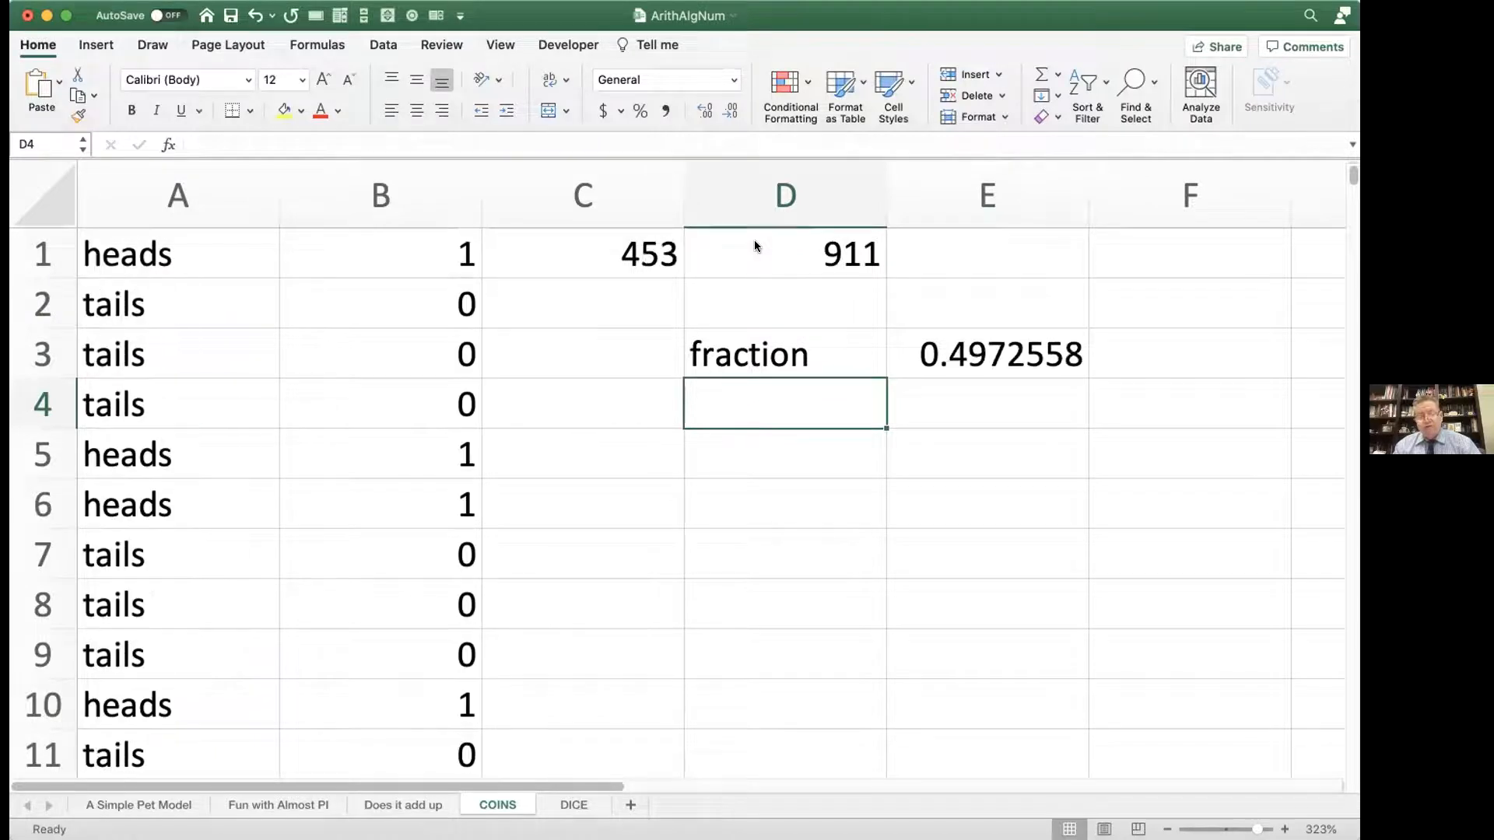
pyautogui.press('F9')
pyautogui.press('F9')
pyautogui.press('F9')
pyautogui.press('F9')
pyautogui.press('F9')
pyautogui.press('F9')
pyautogui.press('F9')
pyautogui.press('F9')
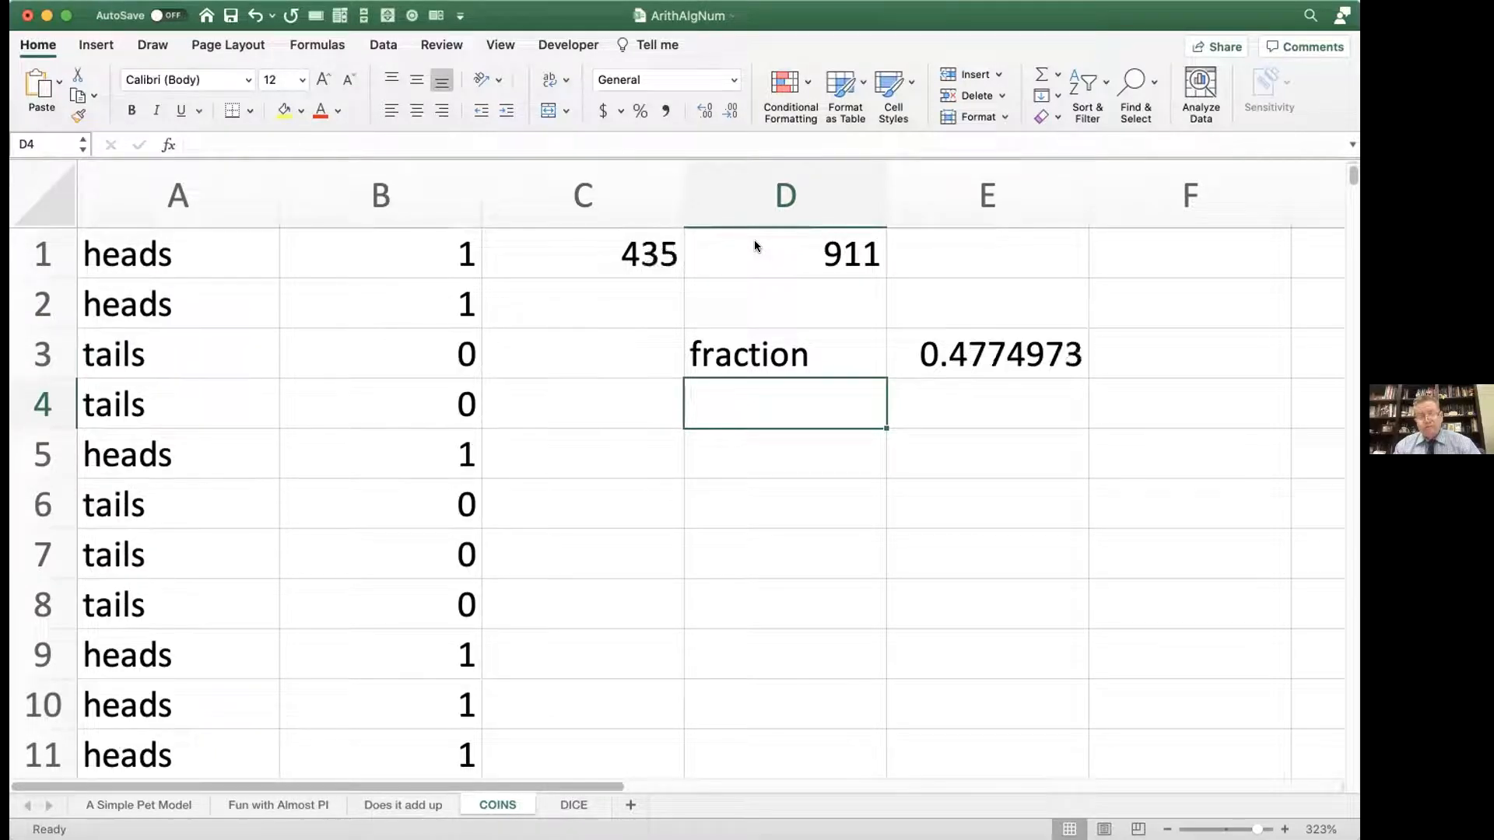
pyautogui.press('F9')
pyautogui.press('F9')
pyautogui.press('F9')
pyautogui.press('F9')
pyautogui.press('F9')
pyautogui.press('F9')
pyautogui.press('F9')
pyautogui.press('F9')
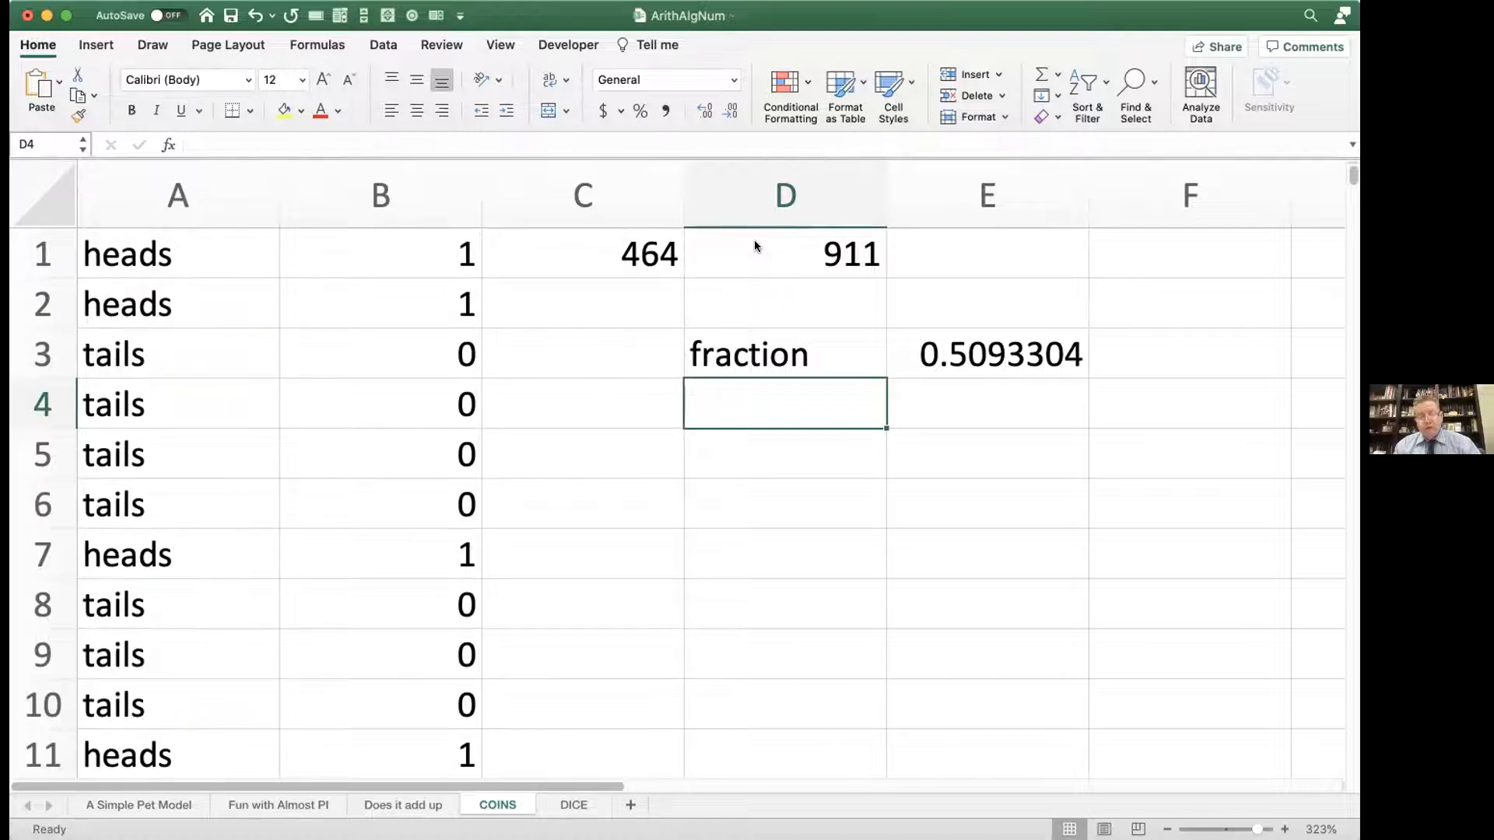
pyautogui.press('F9')
pyautogui.press('F9')
pyautogui.press('F9')
pyautogui.press('F9')
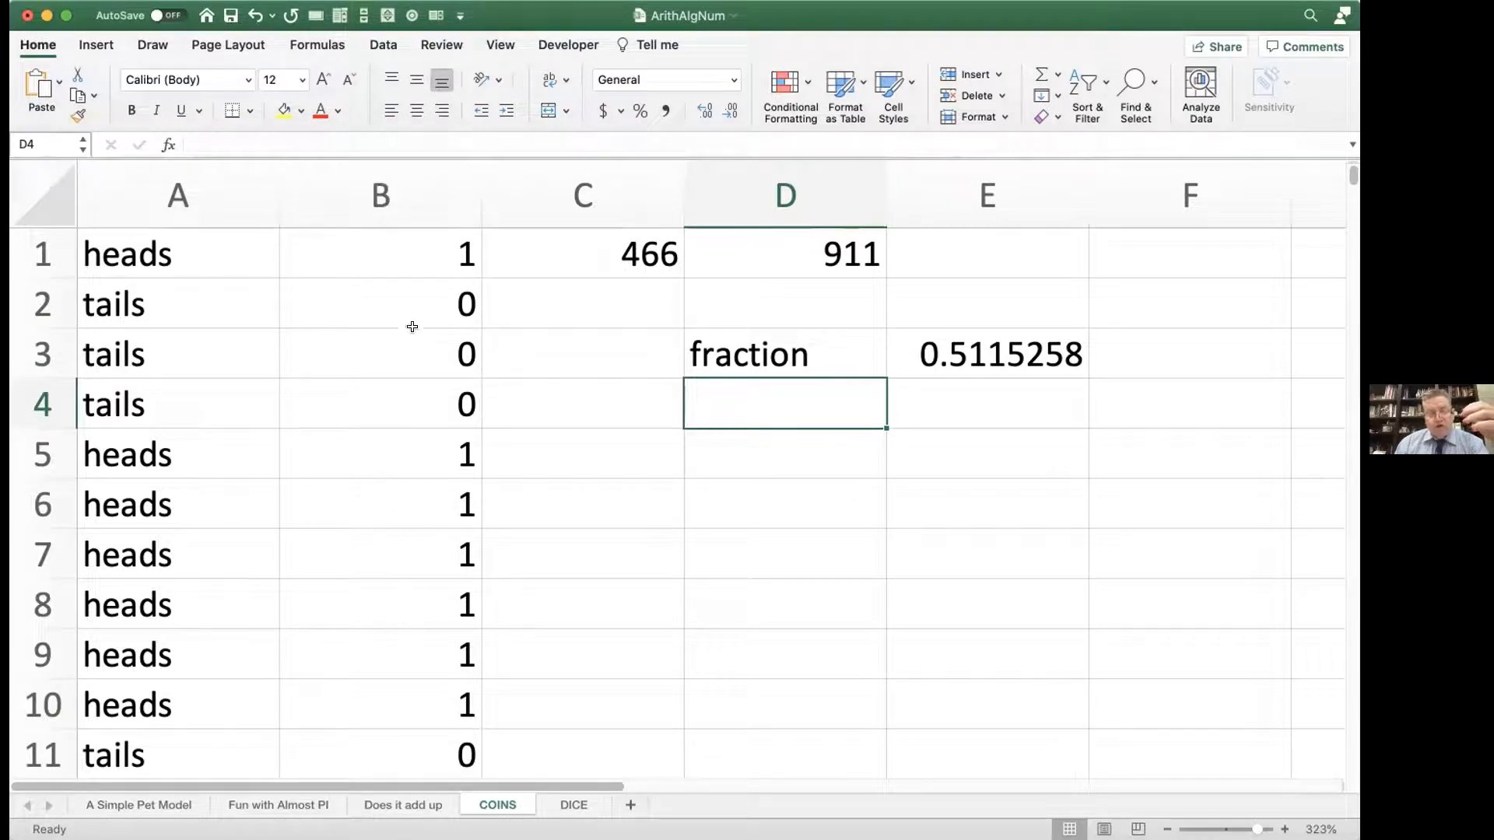
# Step: Enter =COUNTIF(A:A,"heads") in C2 to count the heads directly from column A
pyautogui.click(611, 285)
pyautogui.write('=')
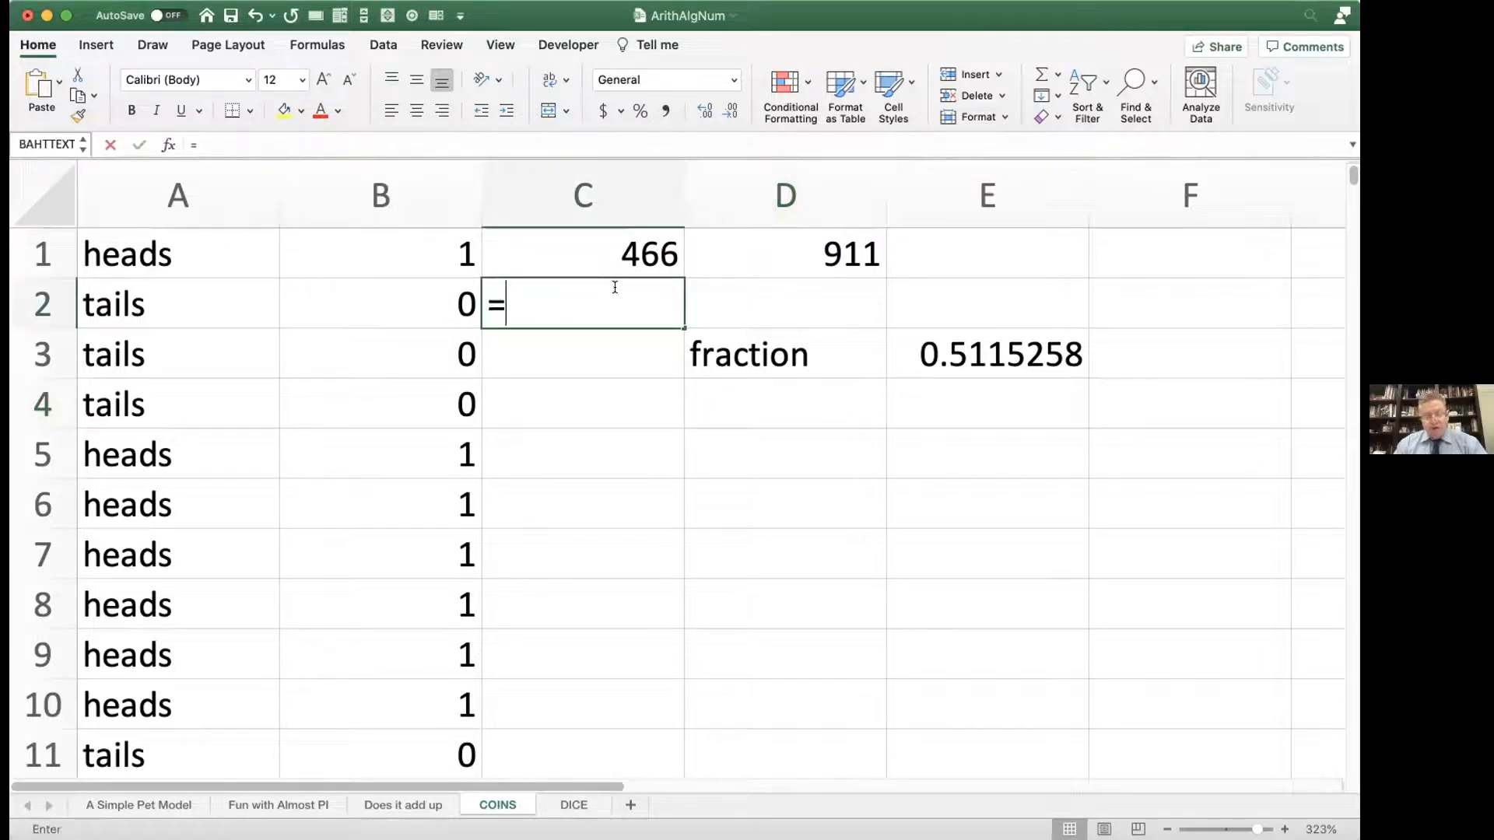
pyautogui.write('countif(')
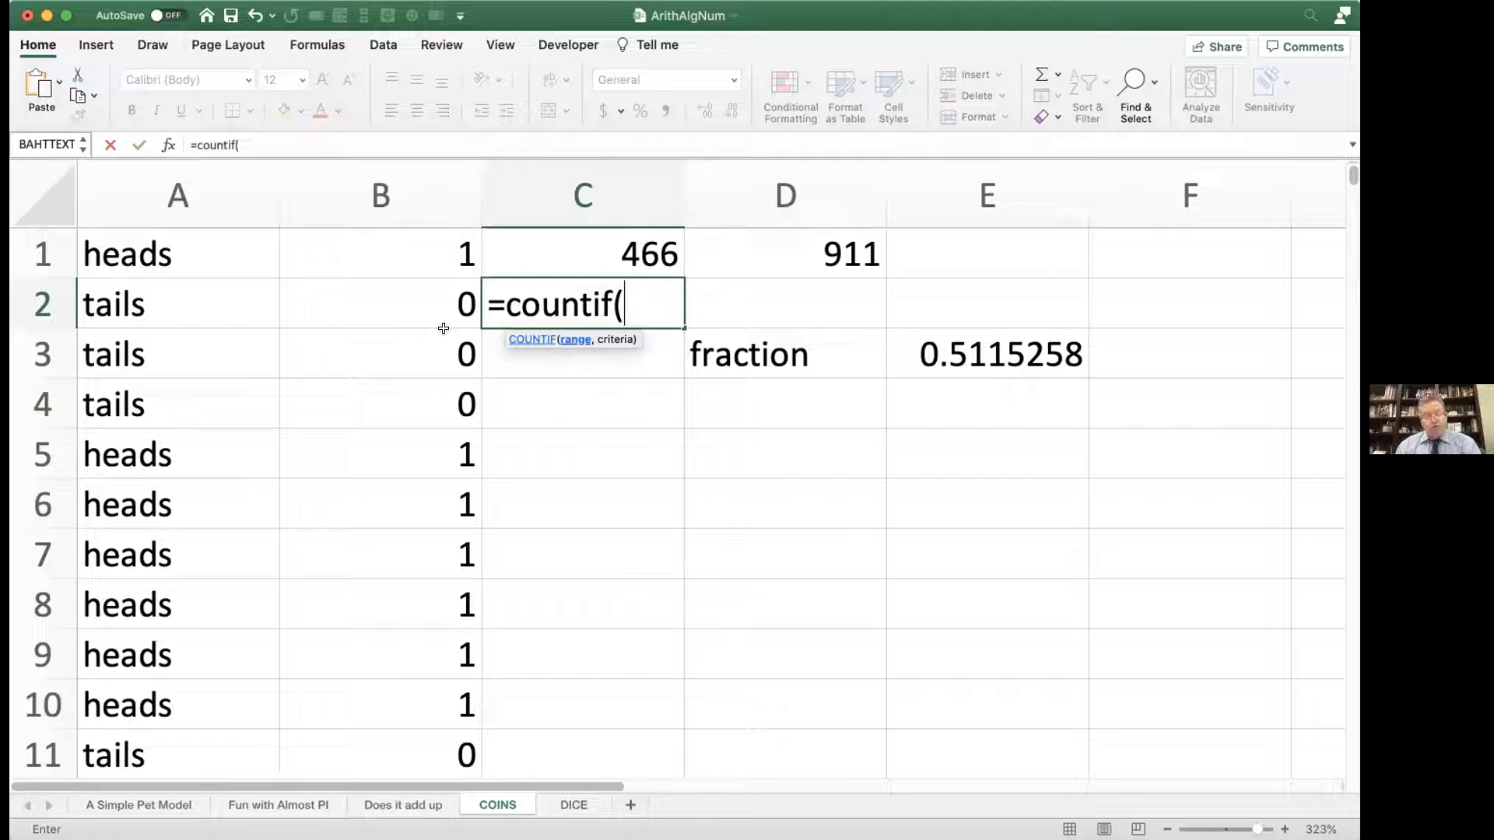
pyautogui.write('@')
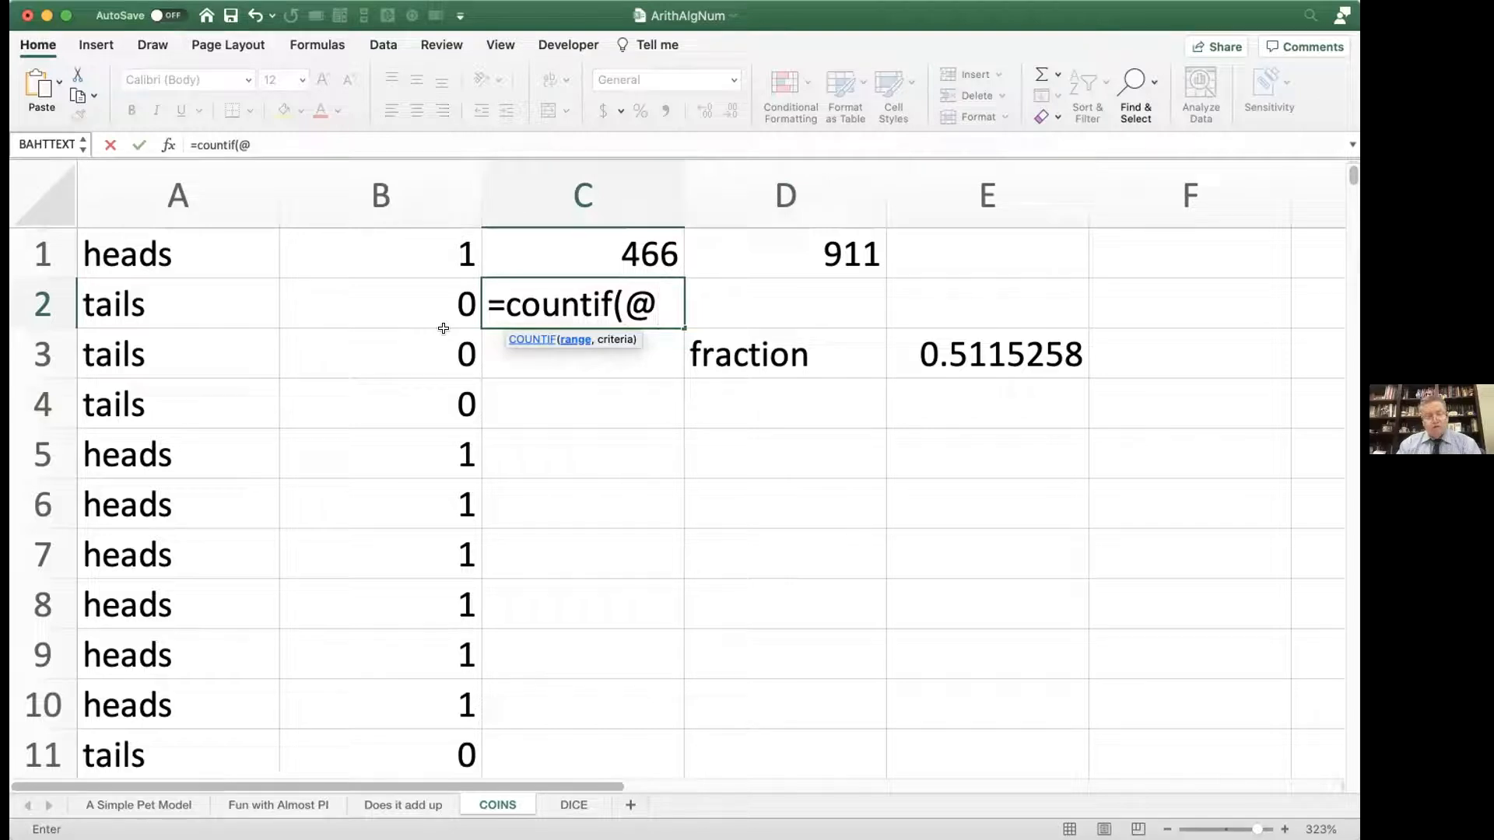
pyautogui.press('BackSpace')
pyautogui.write('a')
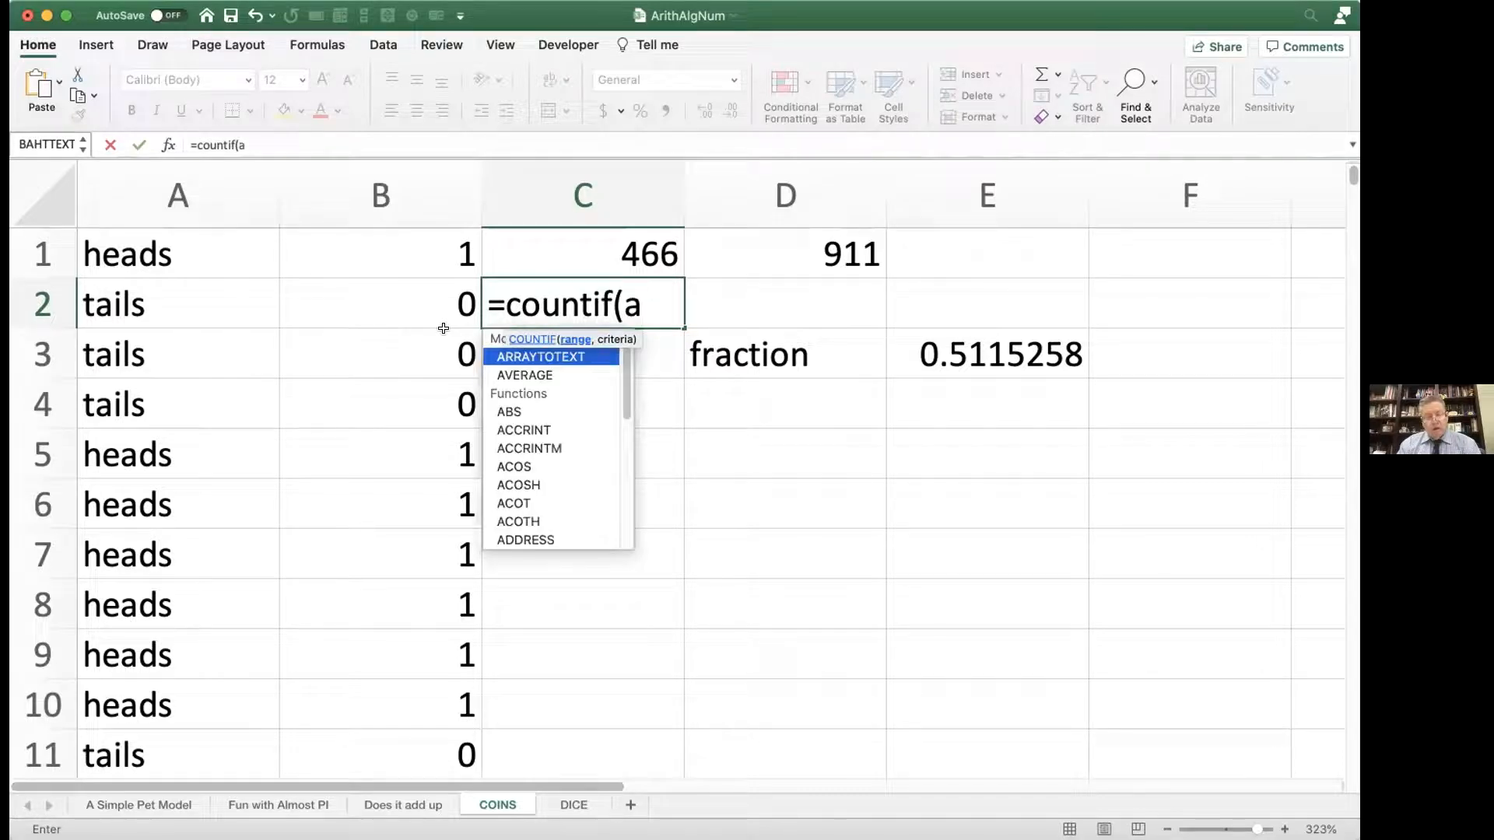
pyautogui.write(':')
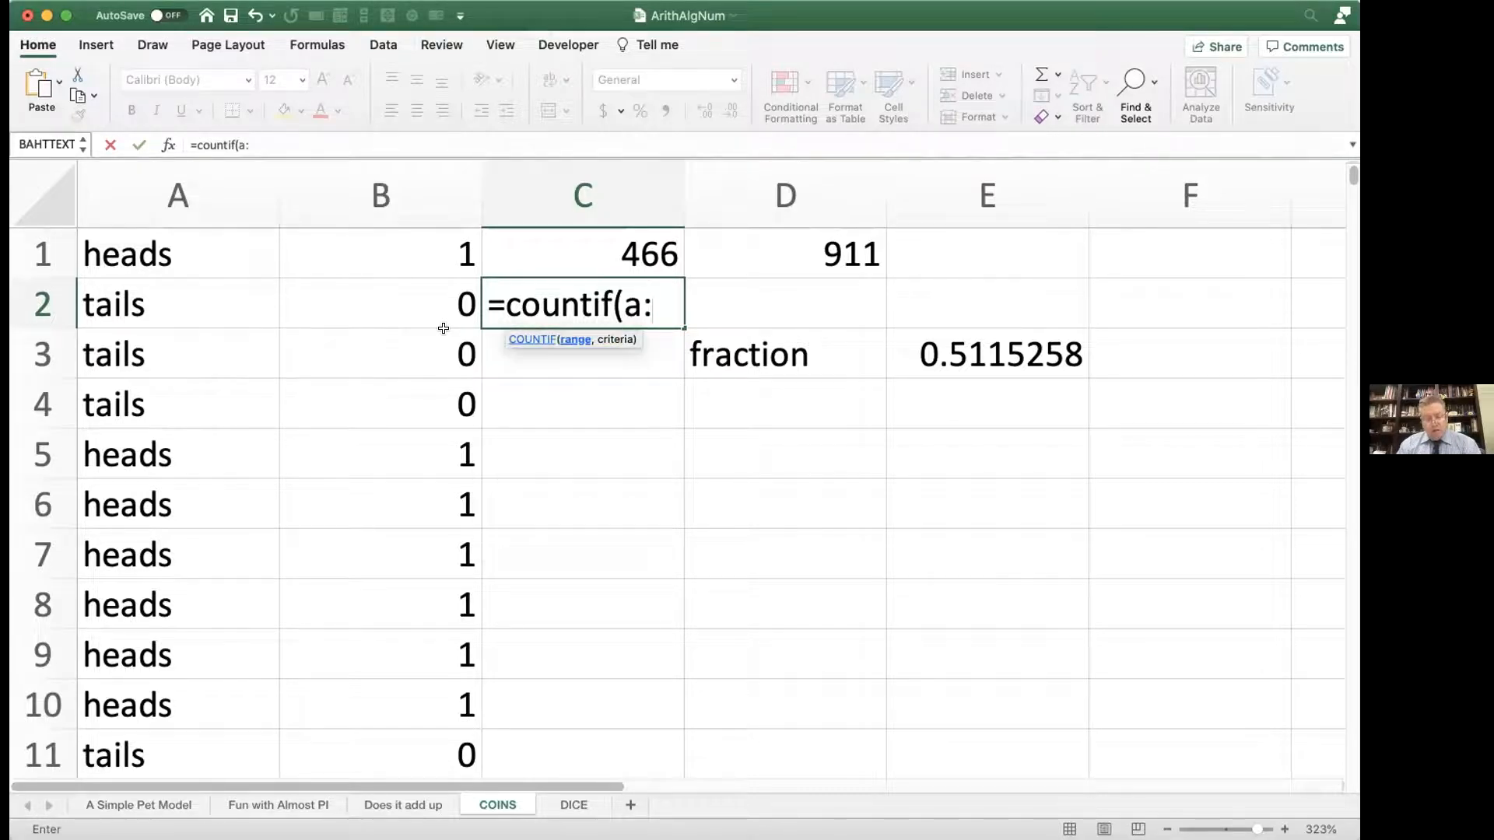
pyautogui.write('a')
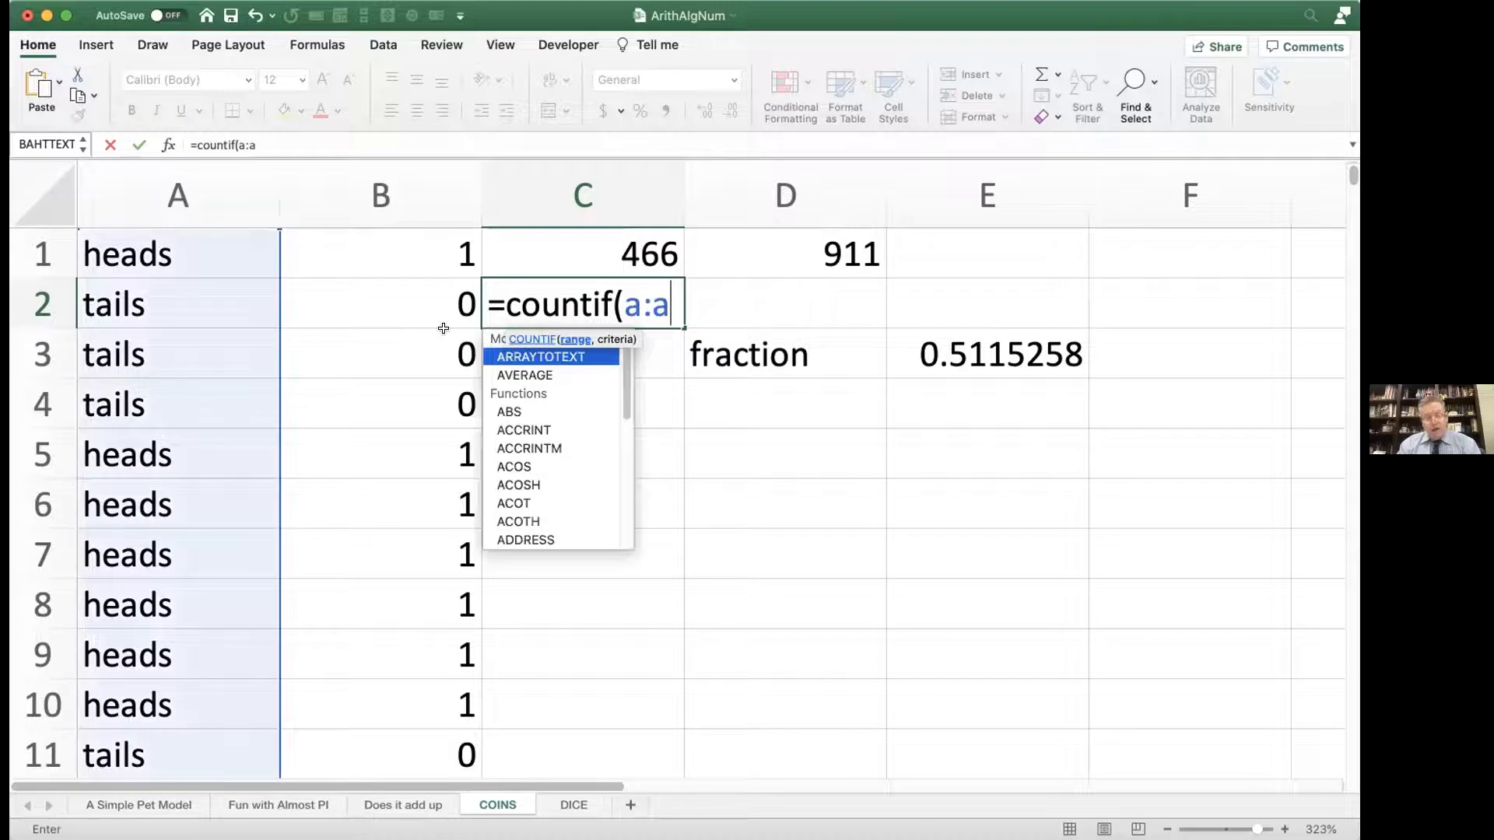
pyautogui.write(',"heads"_')
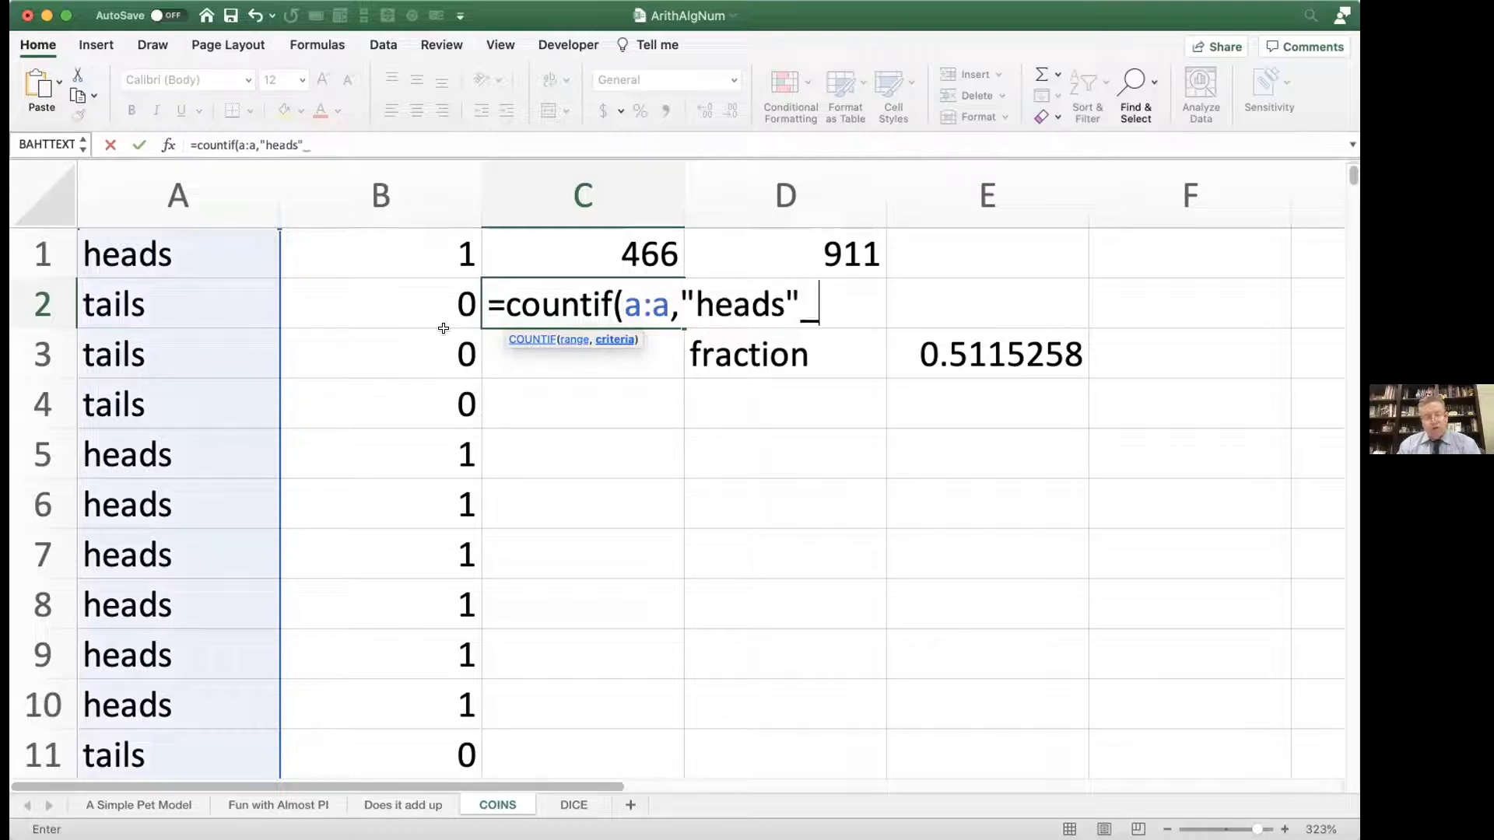
pyautogui.press('BackSpace')
pyautogui.write(')')
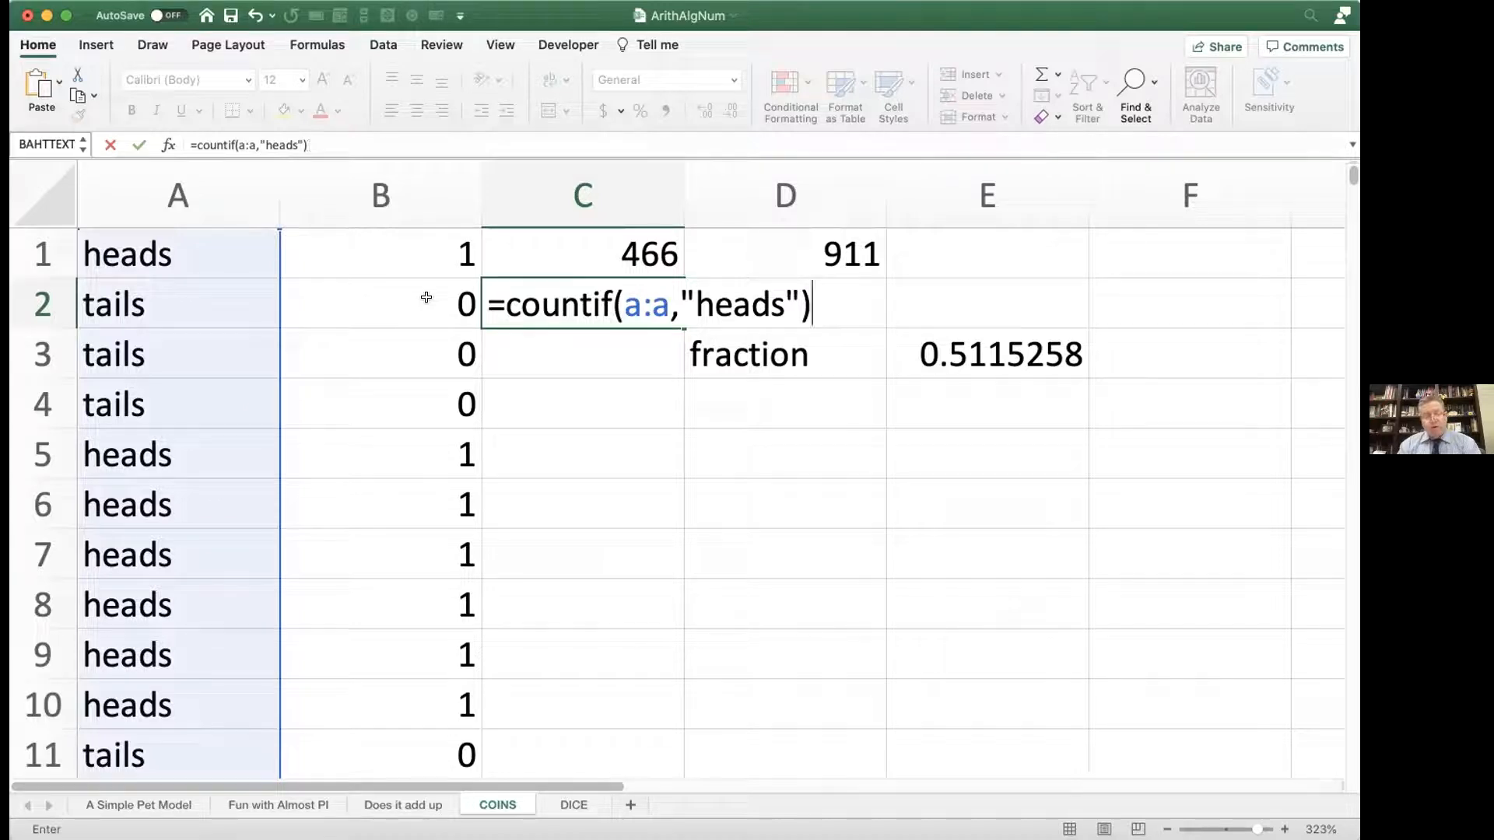
pyautogui.press('Return')
# Step: Inspect the SUM formula in C1 and the COUNTIF formula in C2, leaving both unchanged
pyautogui.click(555, 254)
pyautogui.doubleClick(556, 255)
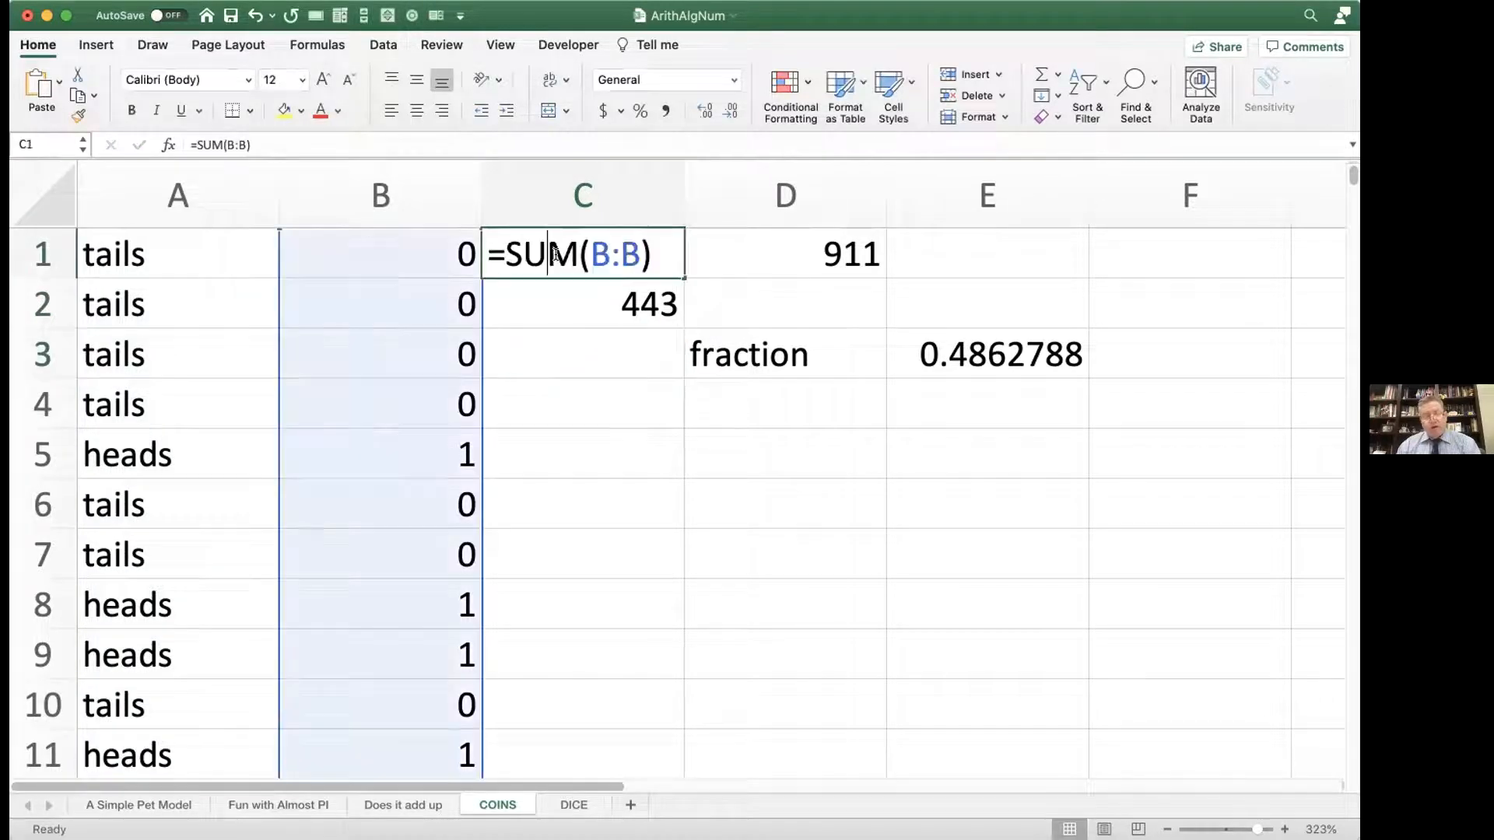
pyautogui.press('Return')
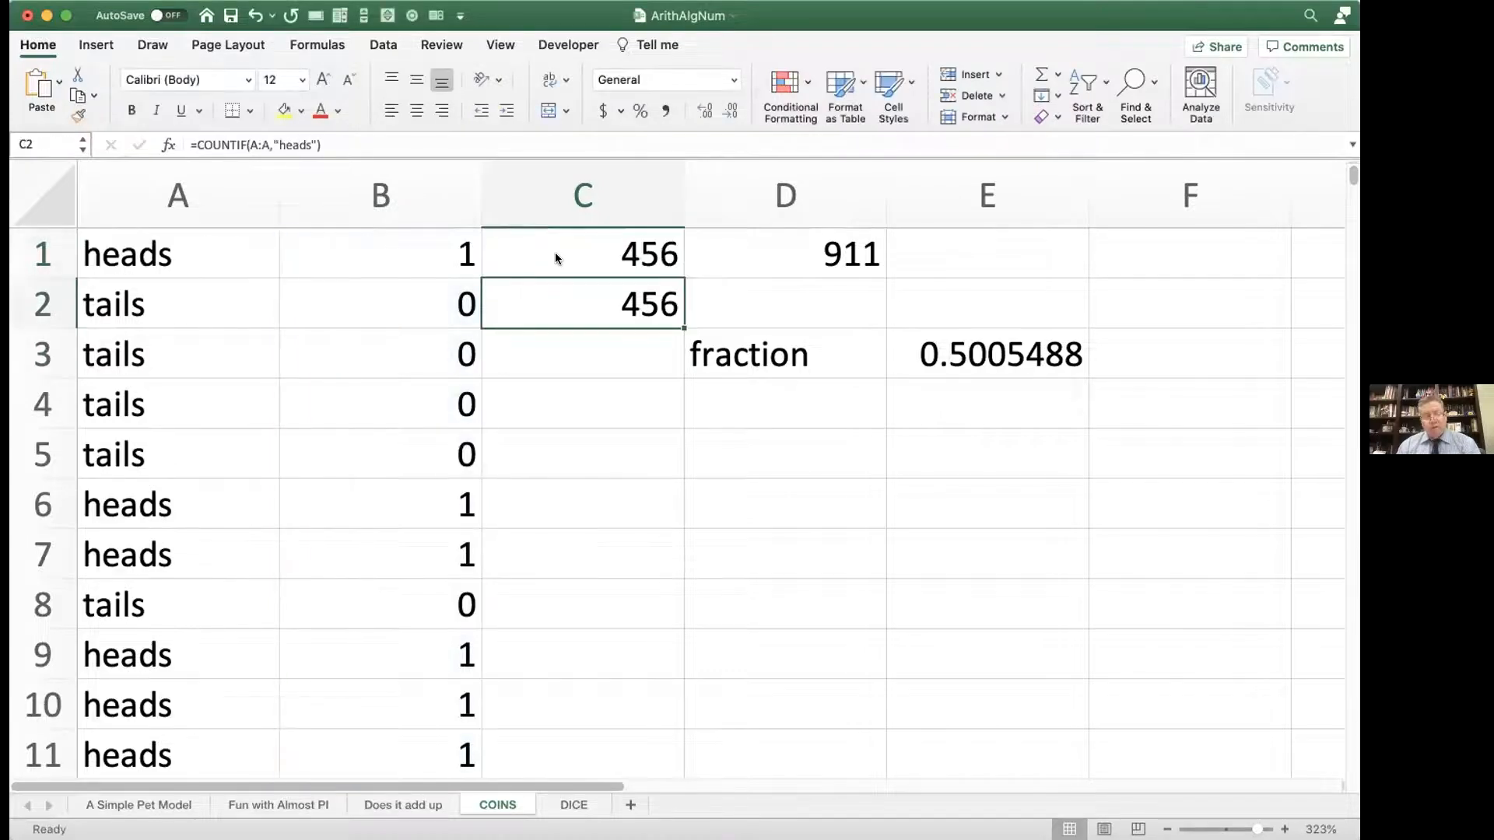
pyautogui.doubleClick(569, 296)
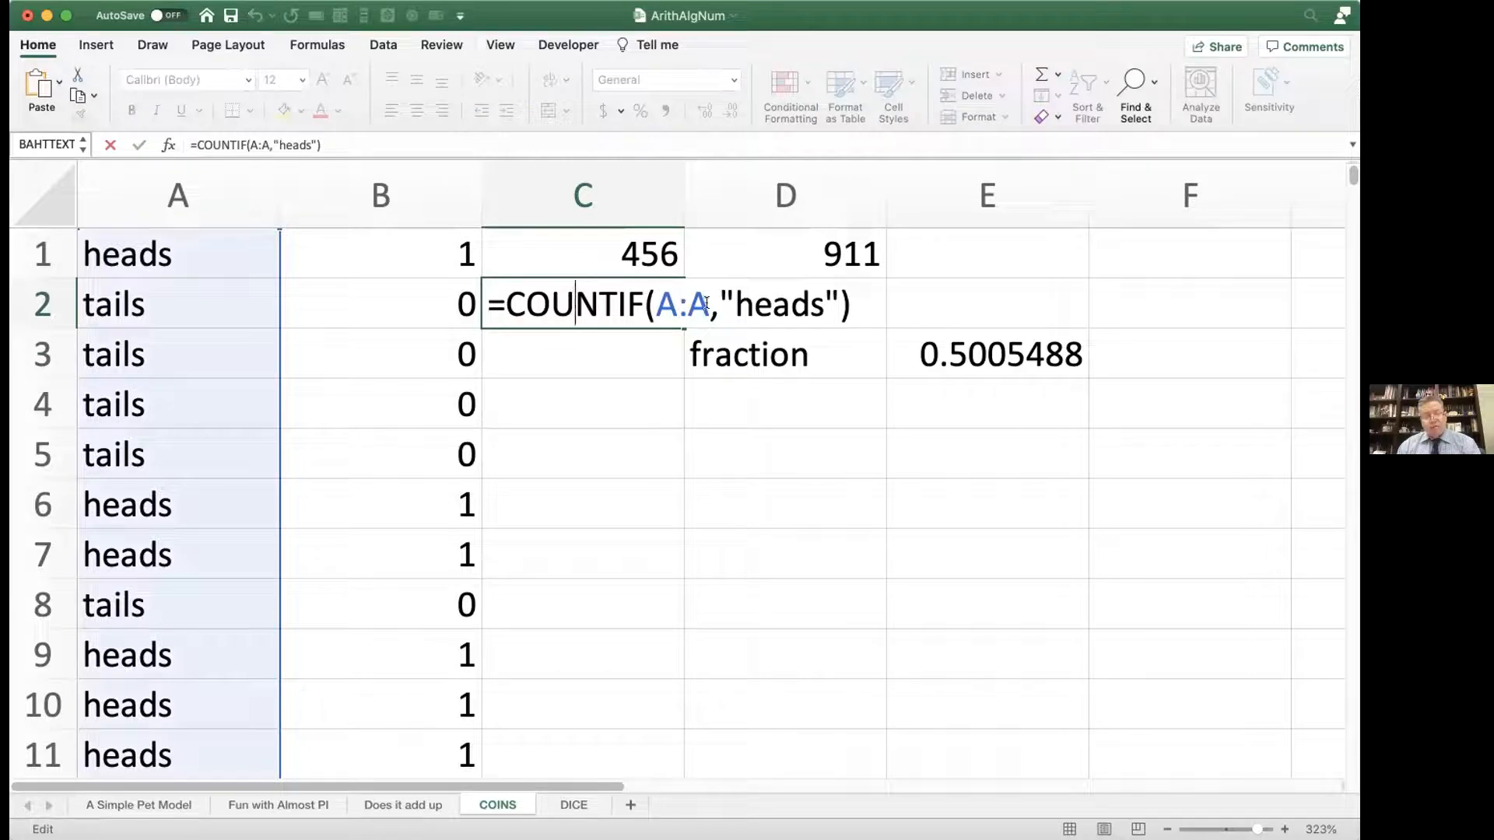
pyautogui.press('Return')
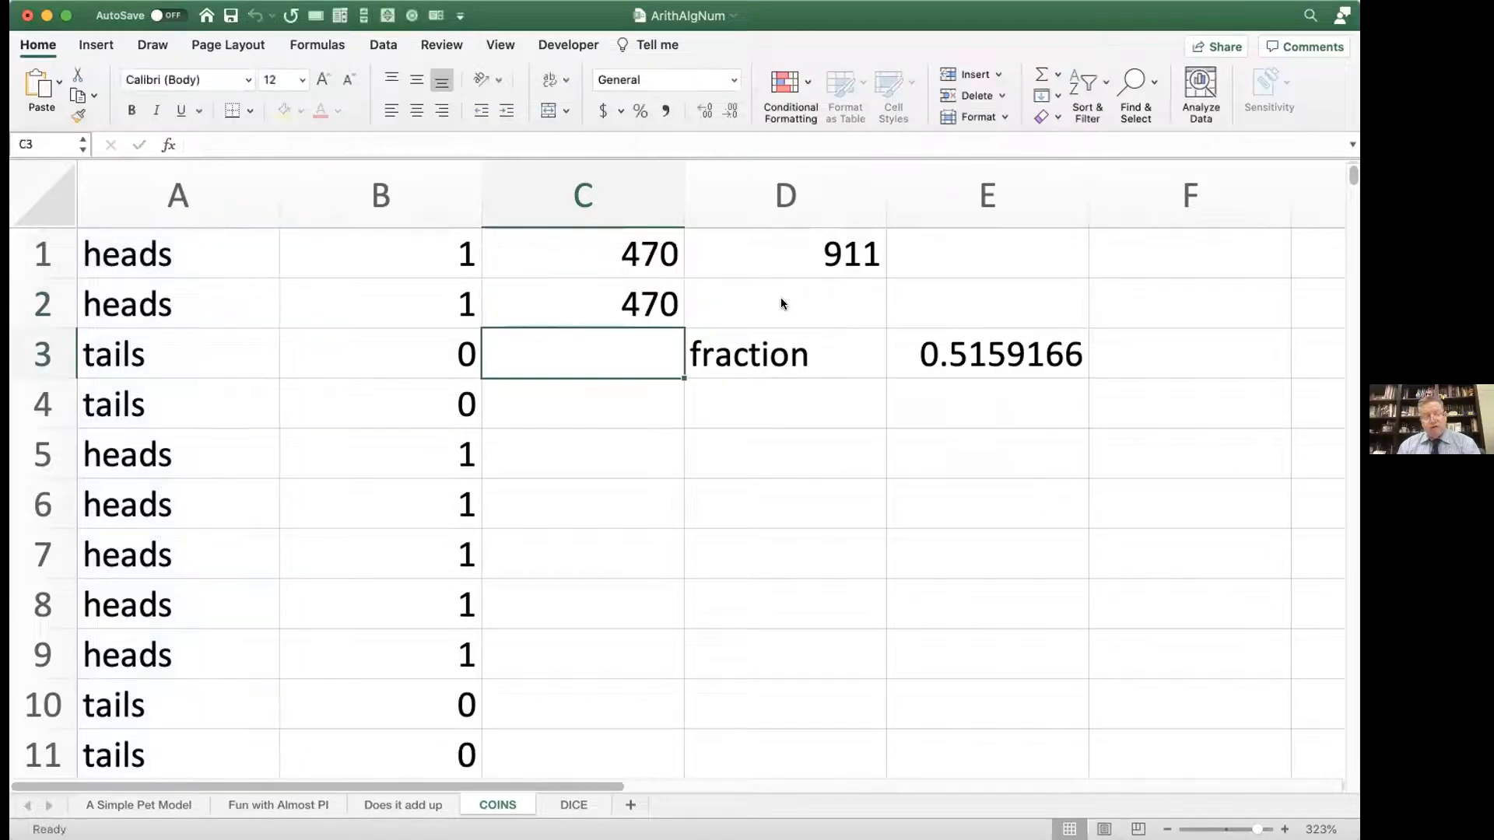
# Step: Recalculate the sheet several times and compare the heads counts in C1 and C2
pyautogui.press('F9')
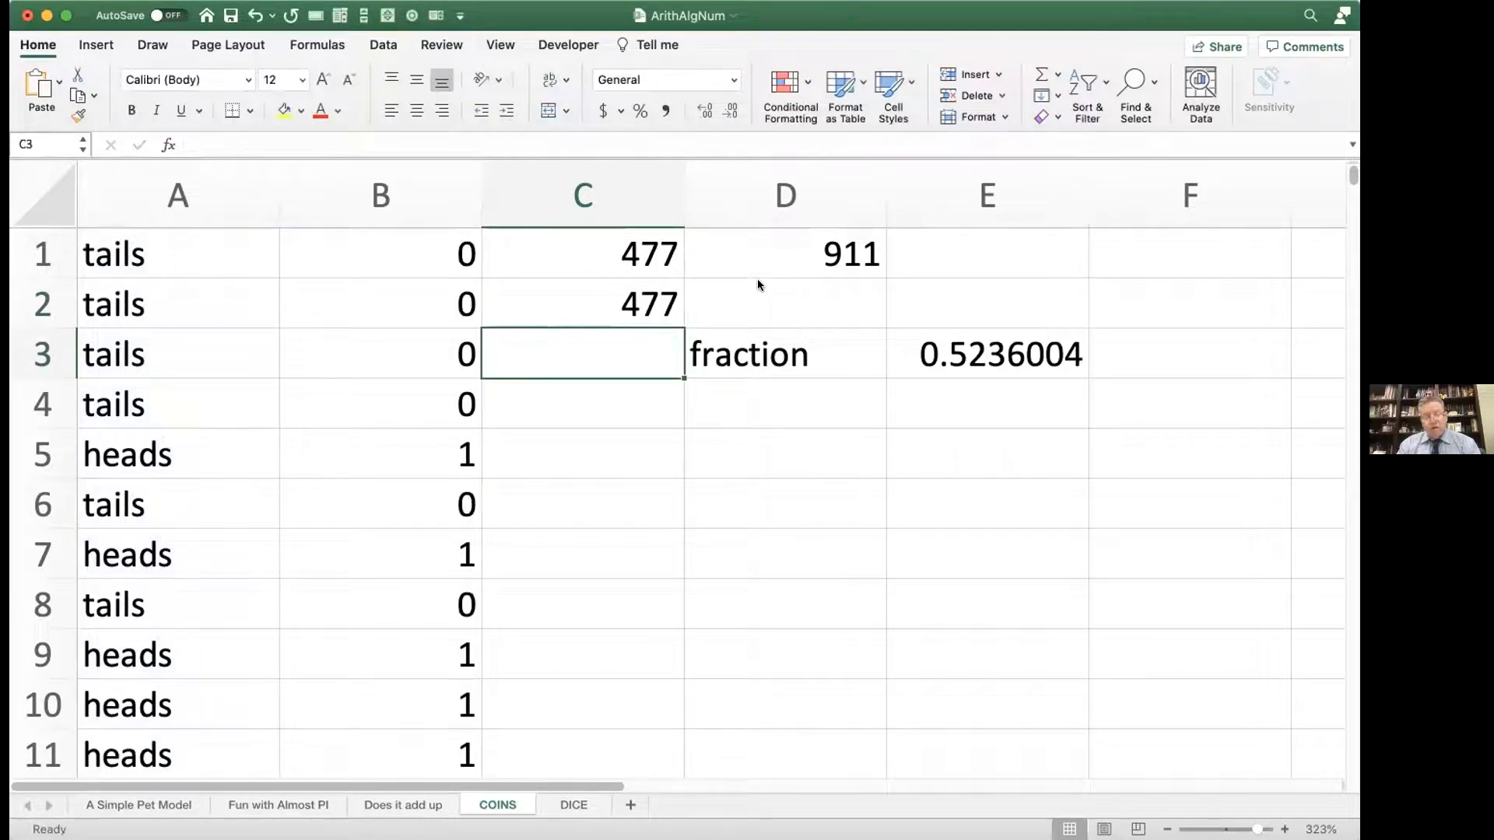
pyautogui.press('F9')
pyautogui.press('F9')
pyautogui.press('F9')
pyautogui.press('F9')
pyautogui.press('F9')
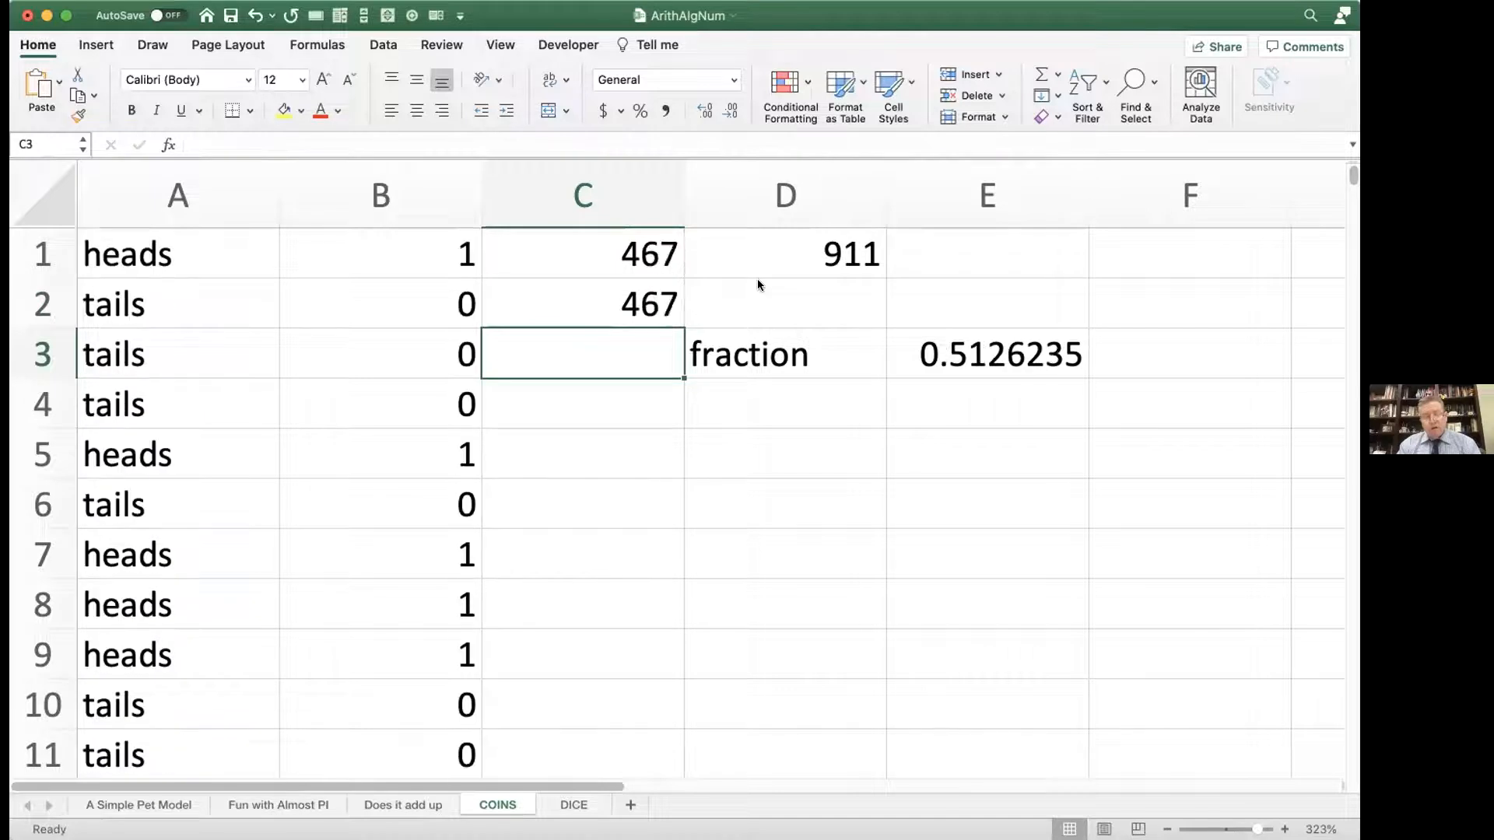
# Step: Review the formulas in C2, C1 and B1 to compare the two ways of counting heads
pyautogui.doubleClick(647, 304)
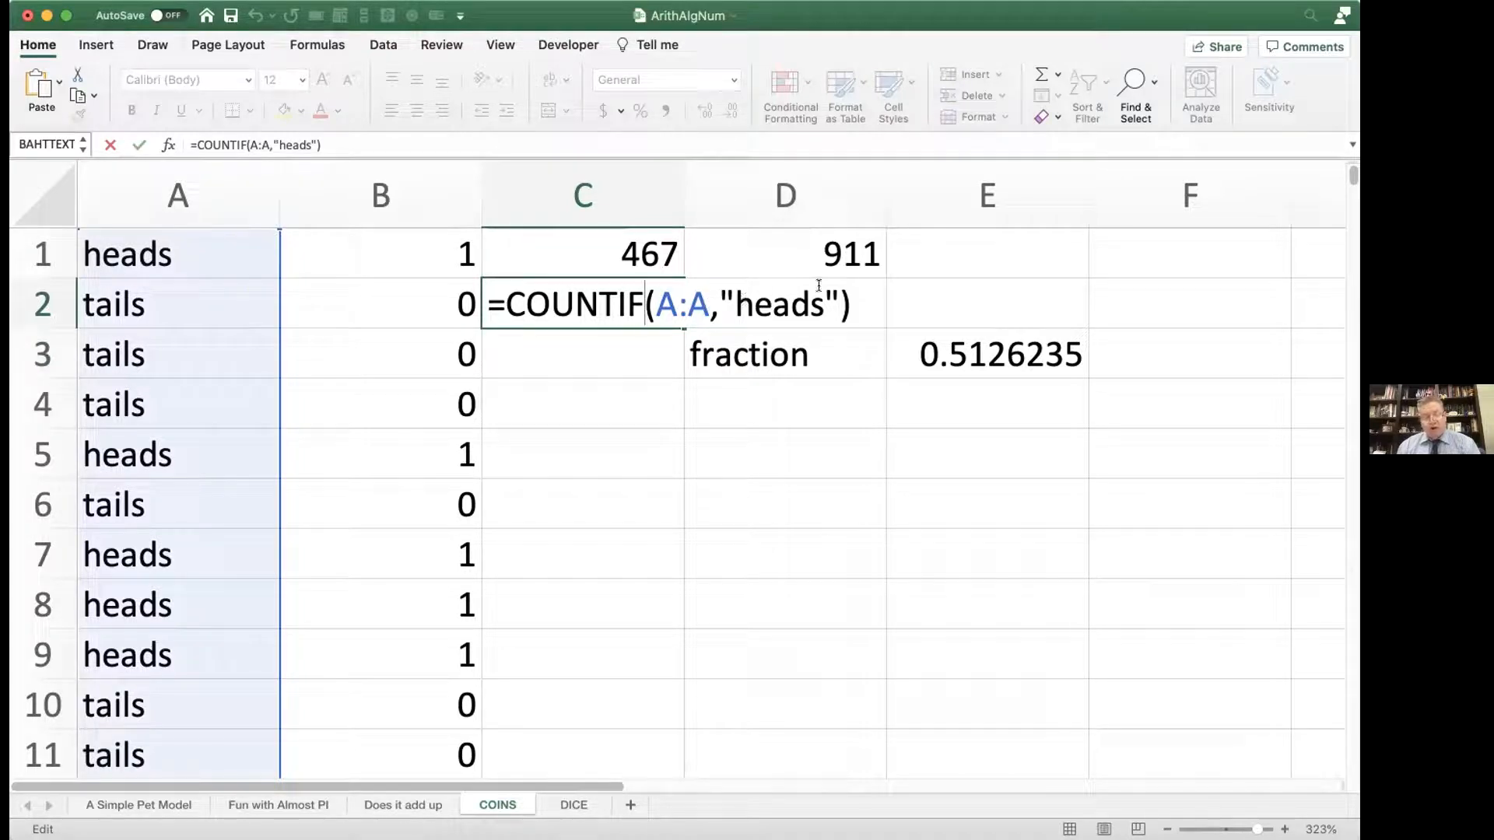
pyautogui.press('Return')
pyautogui.doubleClick(637, 255)
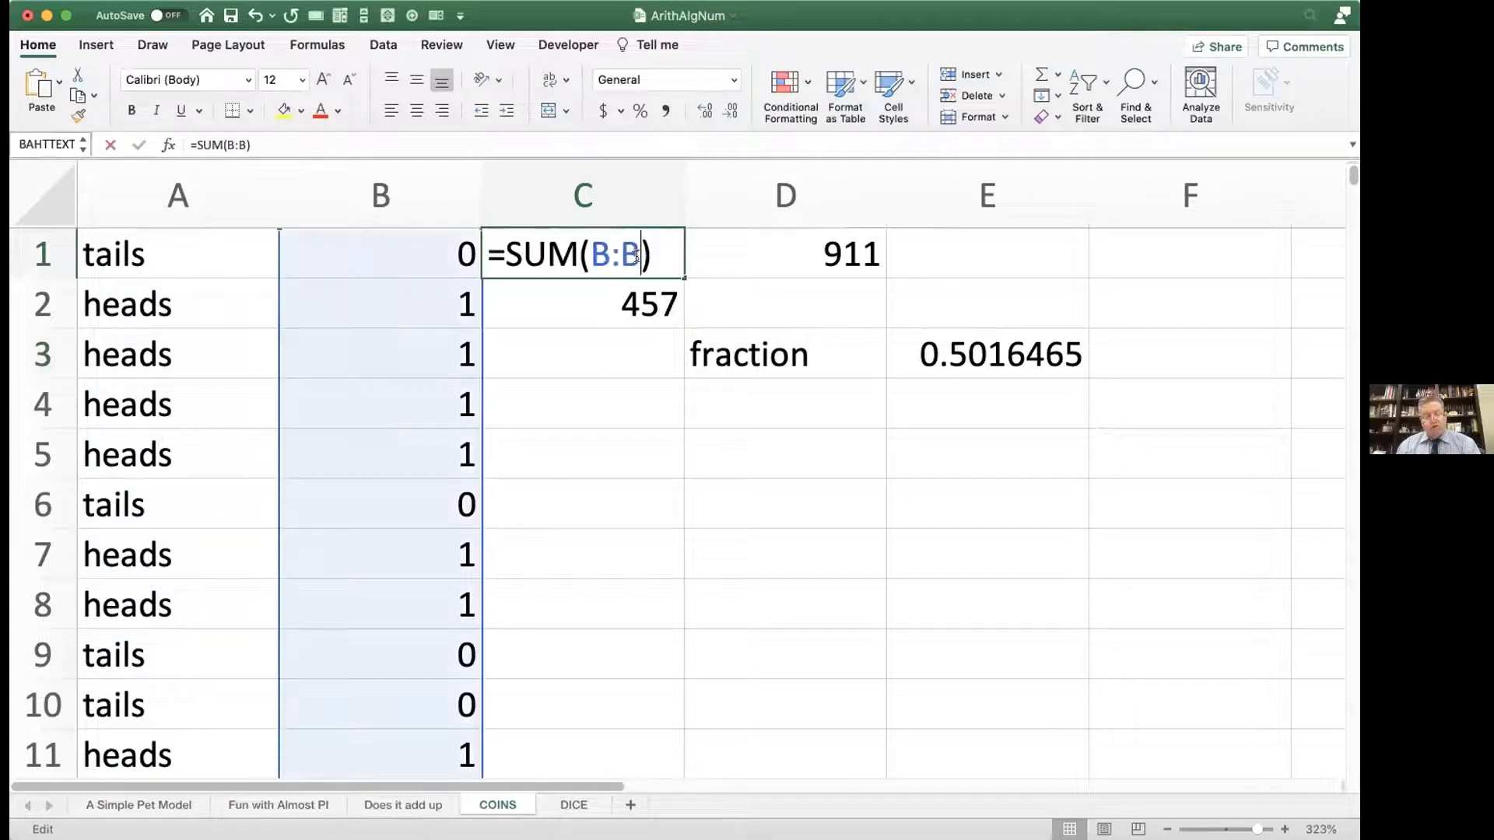
pyautogui.press('Return')
pyautogui.click(387, 256)
pyautogui.doubleClick(435, 255)
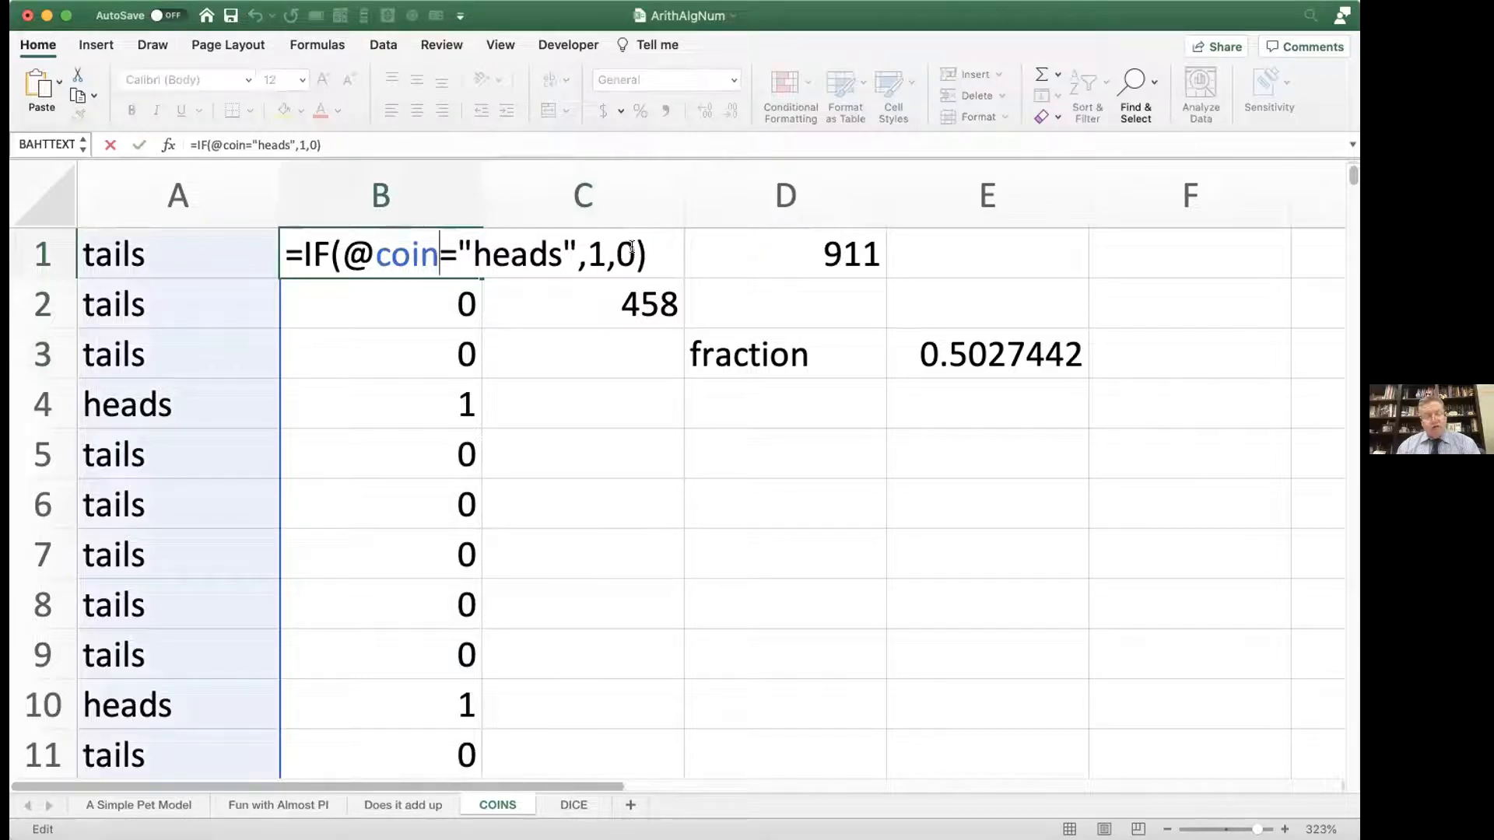
pyautogui.press('Return')
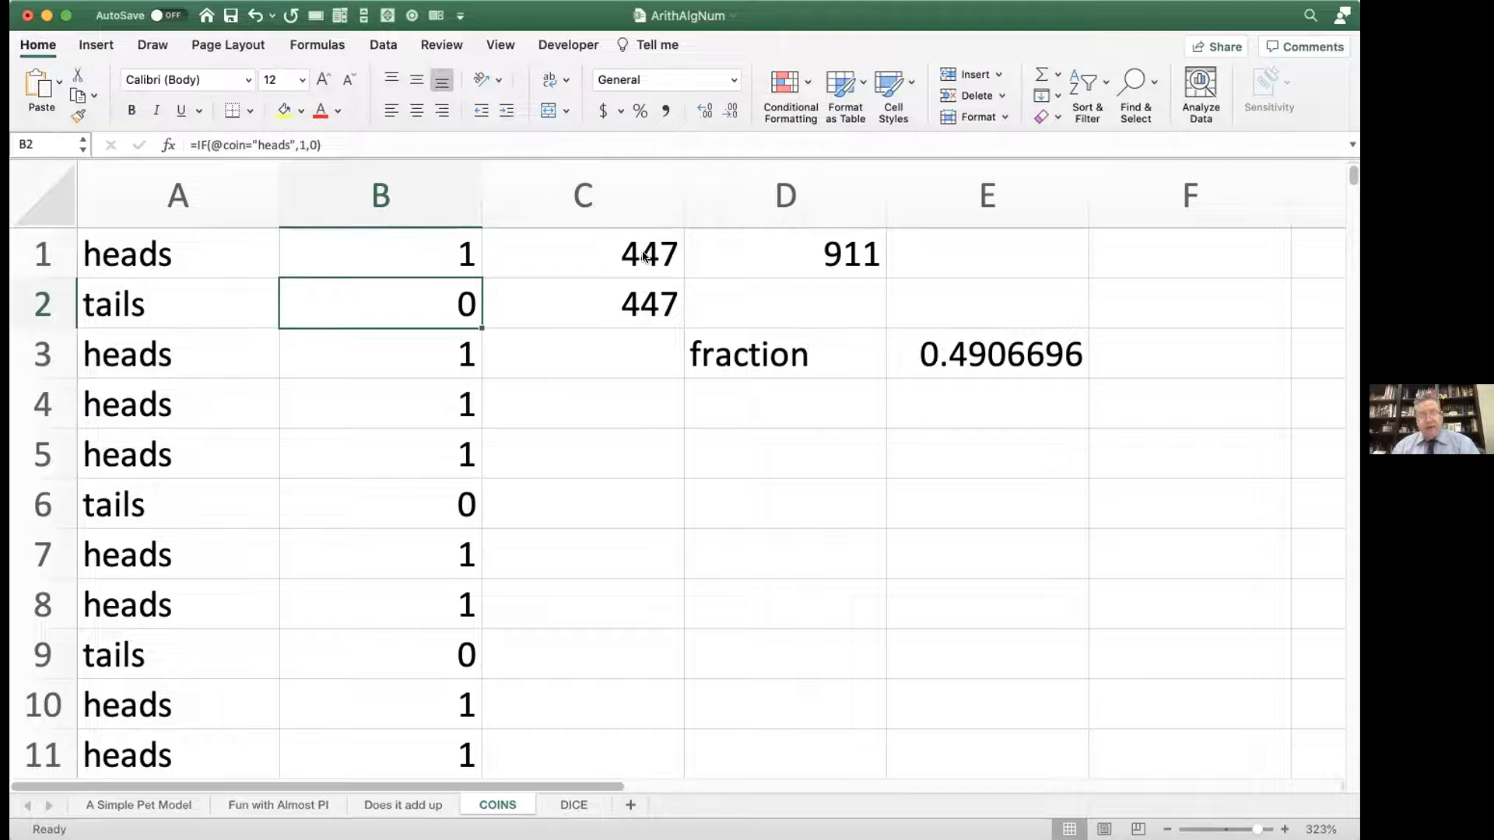
pyautogui.scroll(-1, 644, 257)
pyautogui.scroll(1, 644, 256)
pyautogui.hscroll(1, 644, 257)
pyautogui.hscroll(1, 644, 256)
pyautogui.hscroll(-1, 644, 257)
pyautogui.scroll(-1, 644, 257)
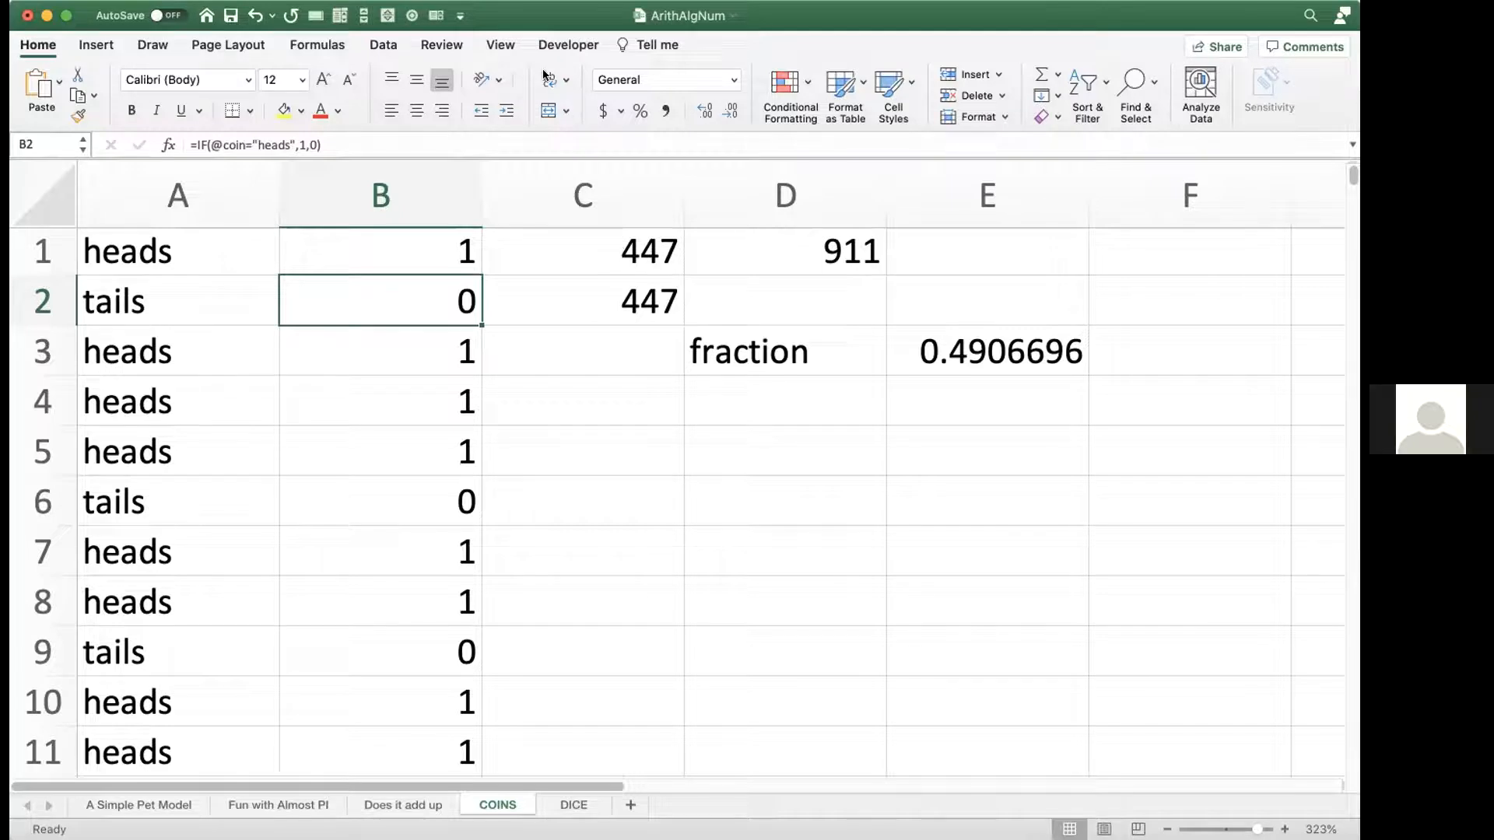
# Step: Inspect the COUNTA formula in D1, highlighting the function name
pyautogui.doubleClick(759, 243)
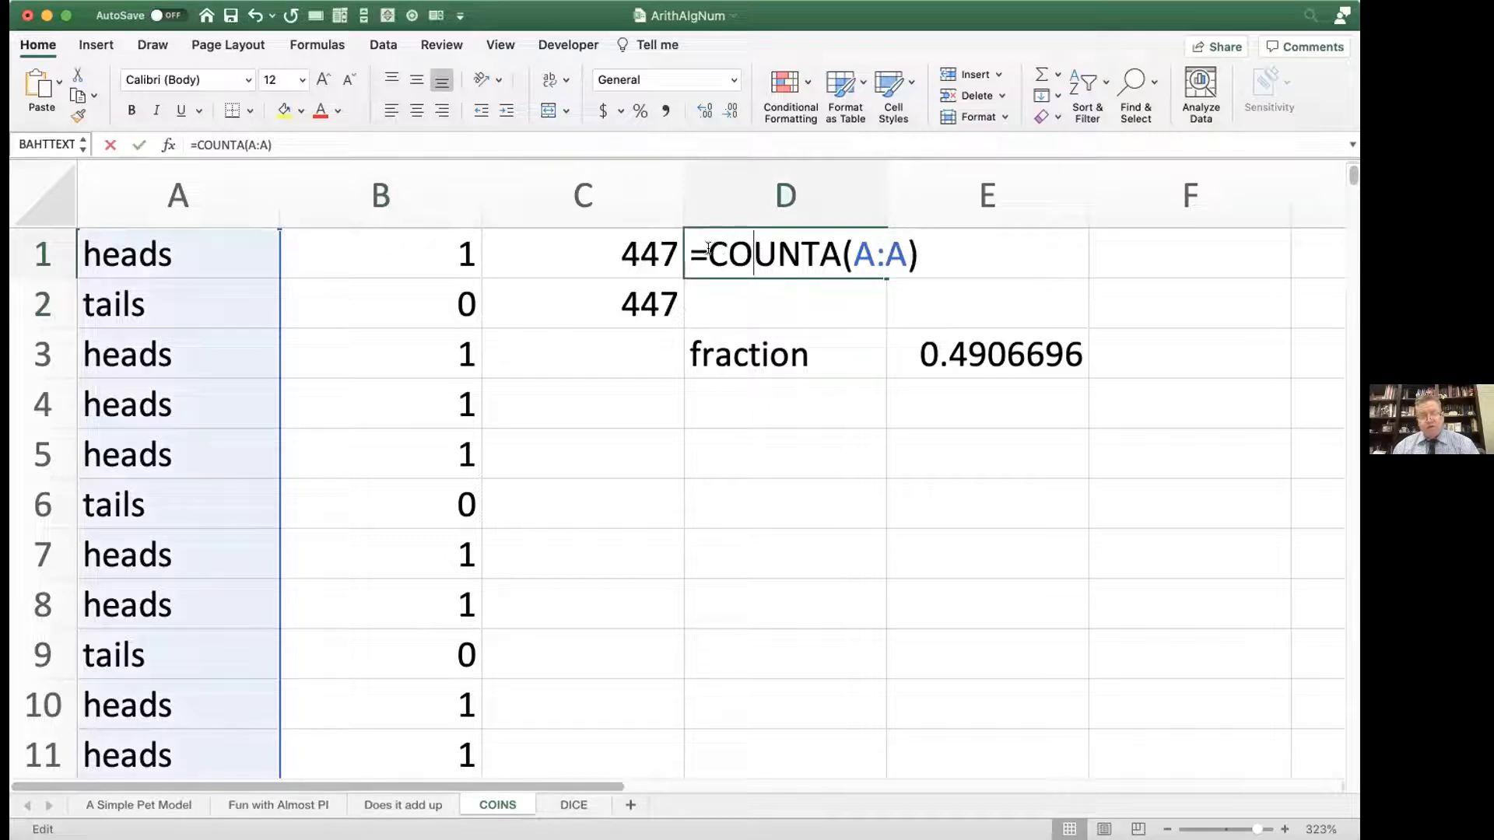
pyautogui.hotkey('shift', 'Left')
pyautogui.hotkey('shift', 'Left')
pyautogui.moveTo(759, 247); pyautogui.dragTo(834, 247)
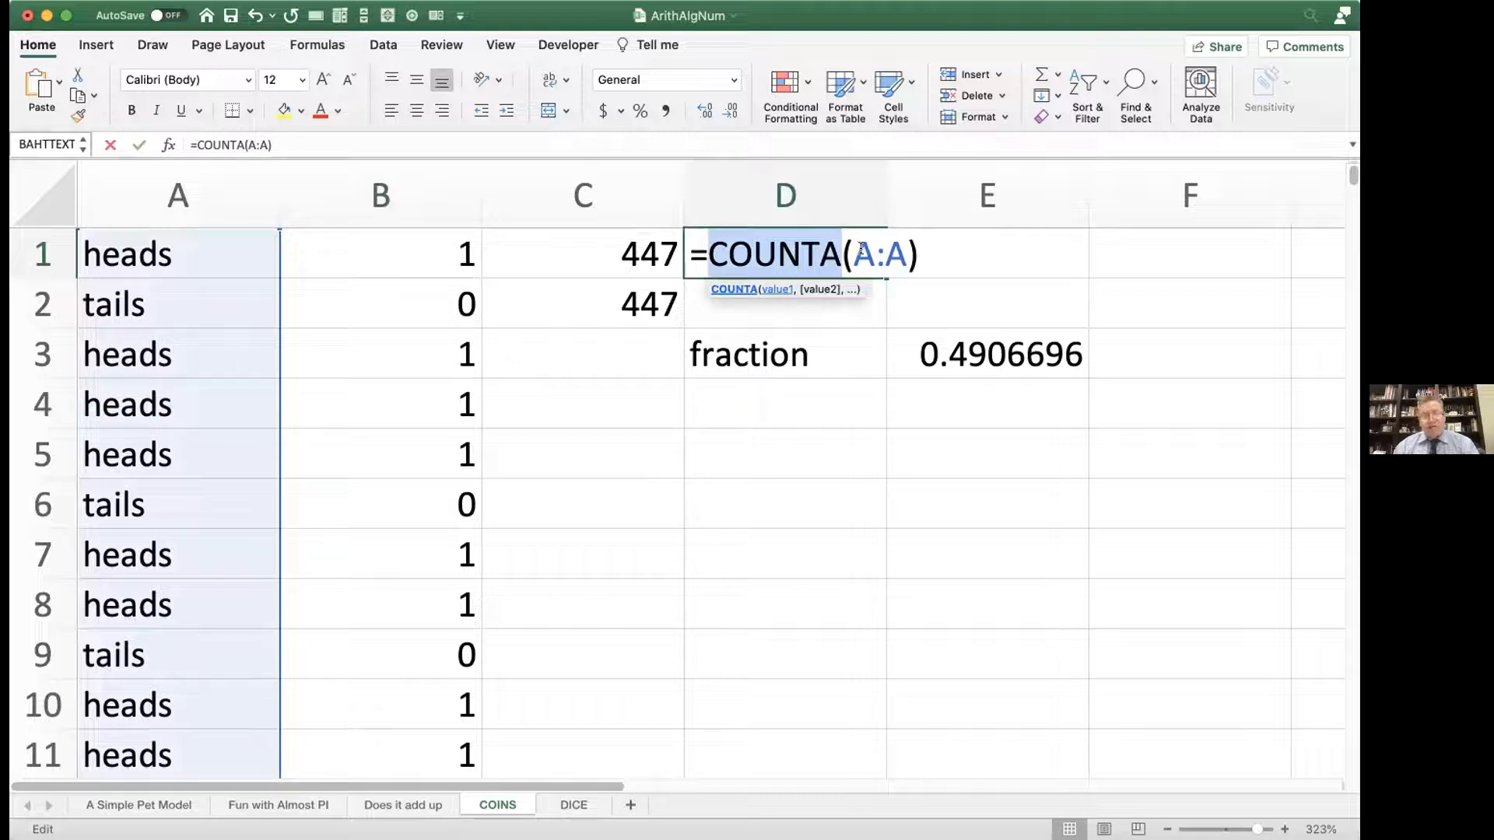
pyautogui.press('Return')
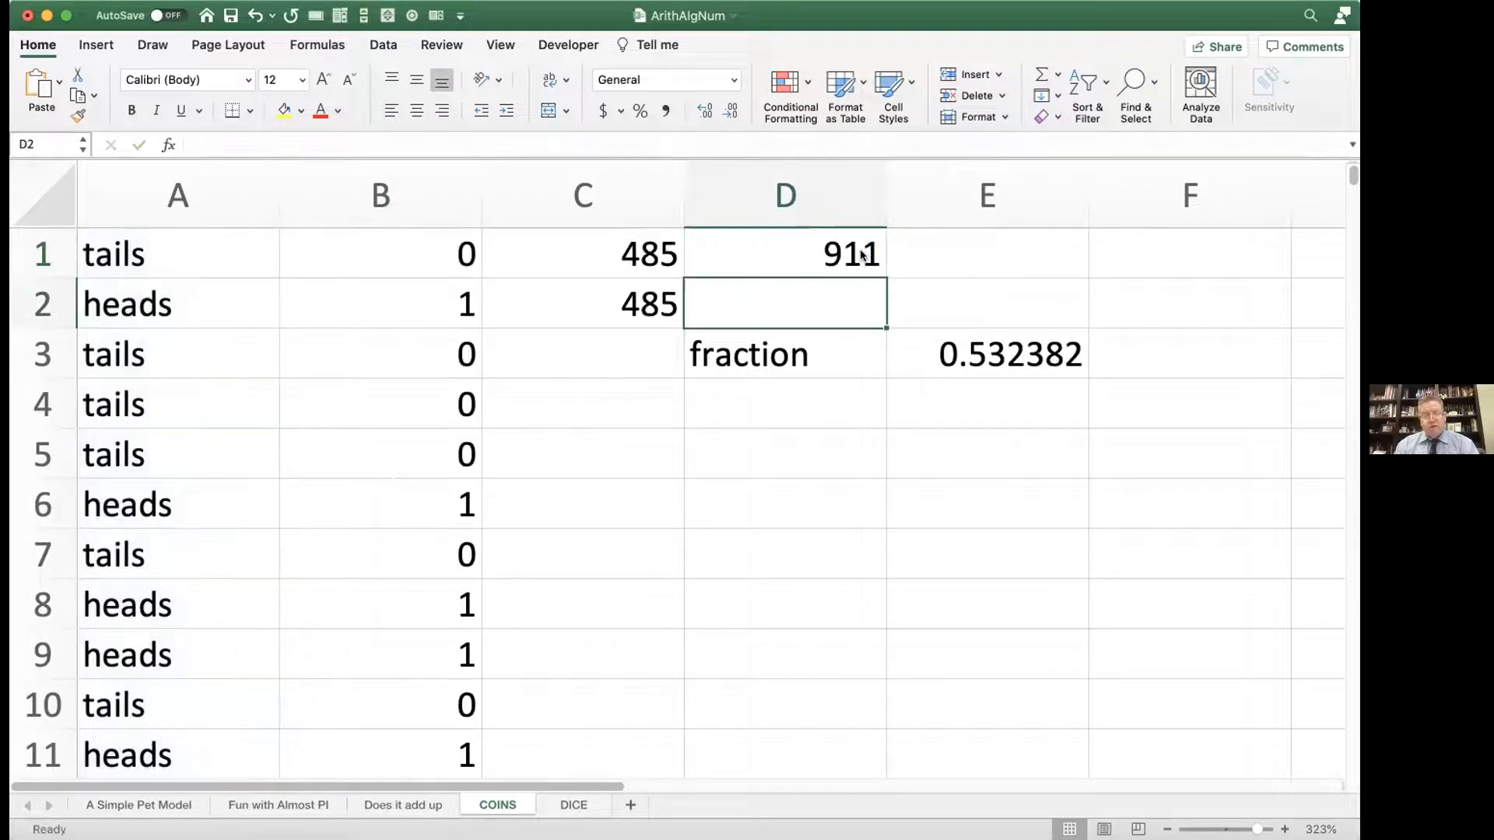
# Step: Clear the coin flips in A3 and A7 to test how the COUNTA total in D1 responds
pyautogui.click(134, 352)
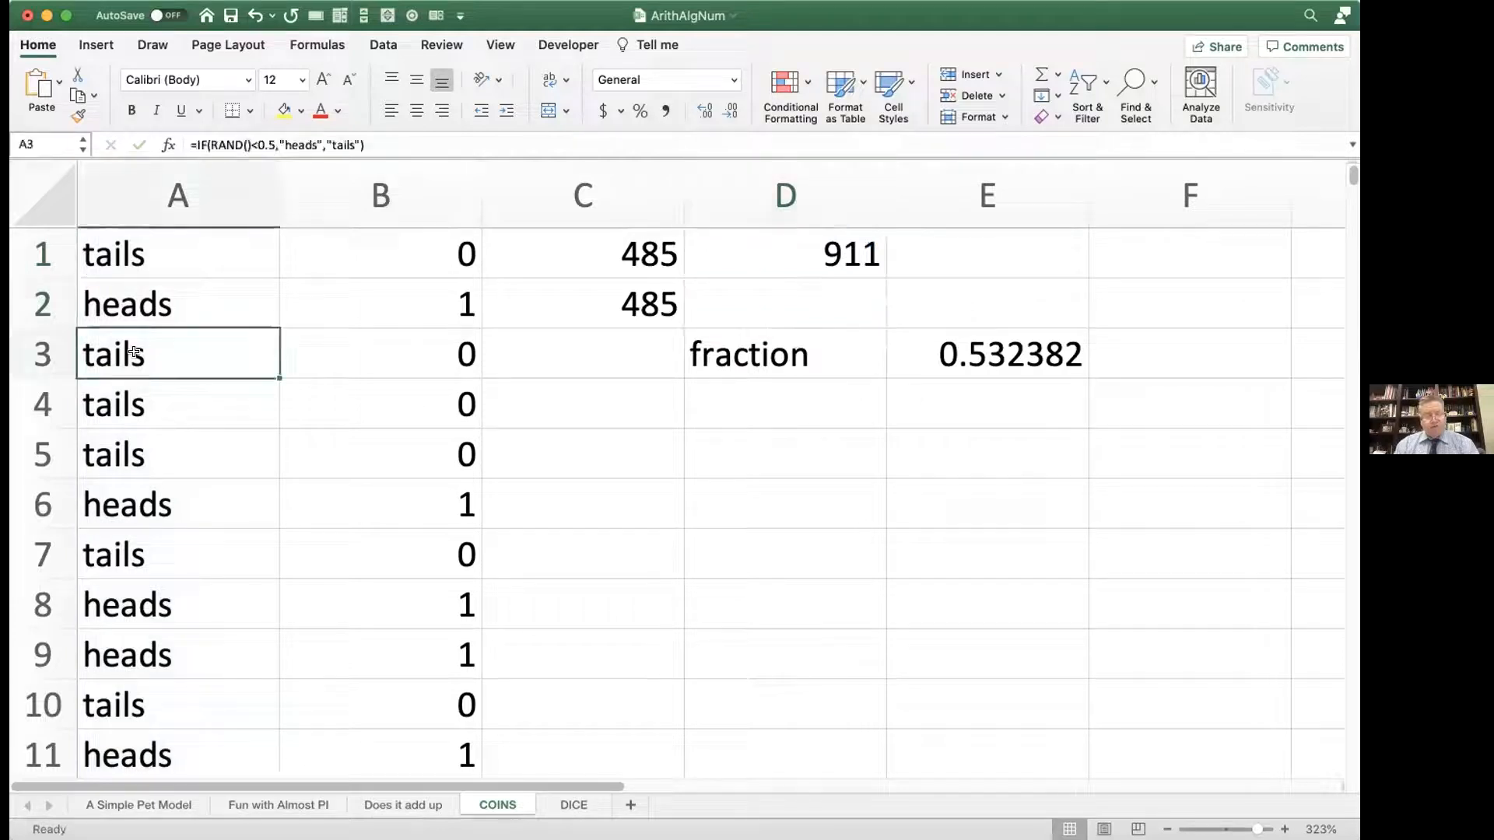
pyautogui.press('Delete')
pyautogui.press('Down')
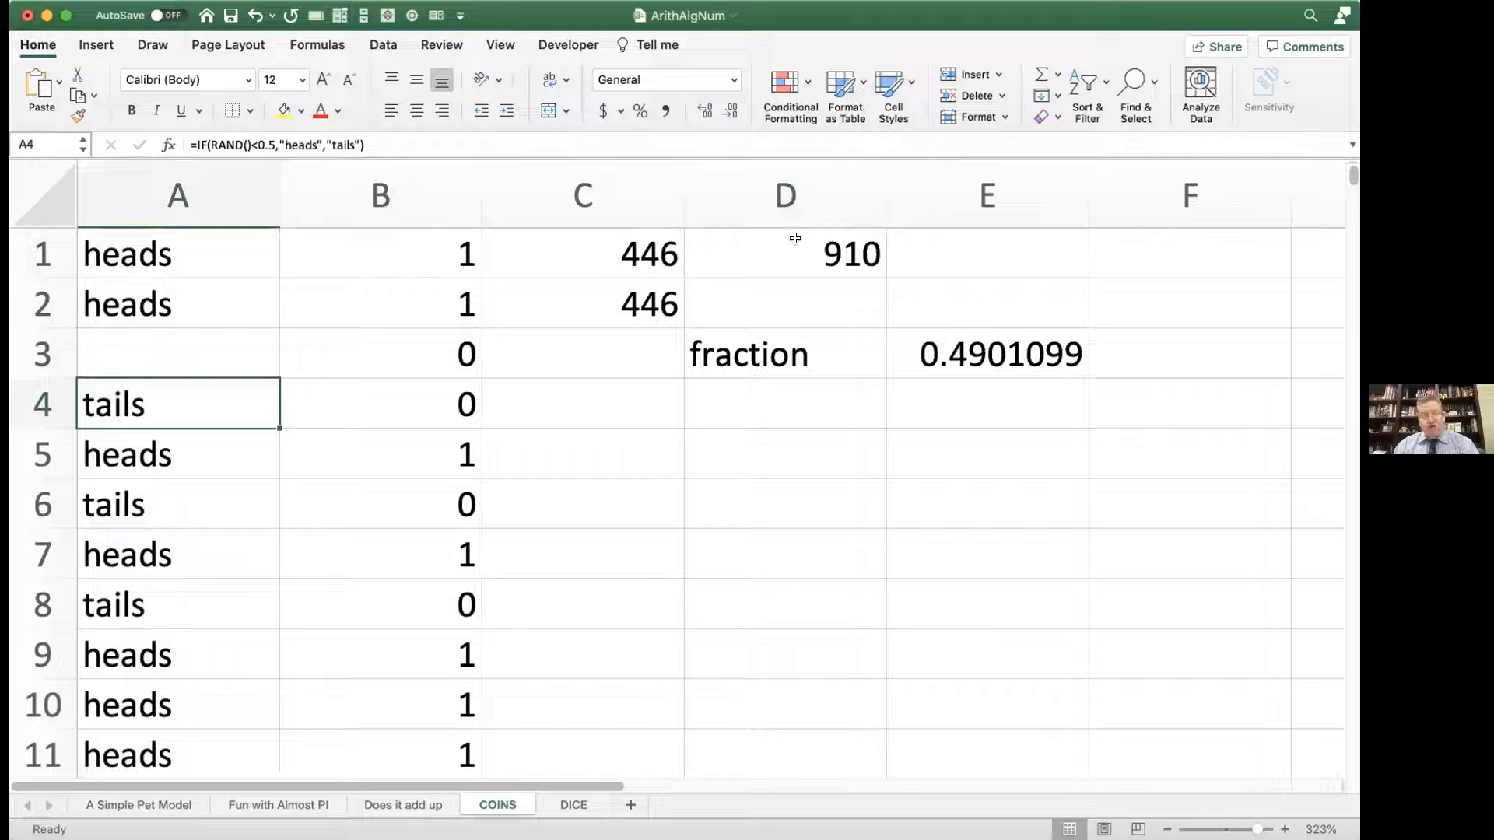
pyautogui.click(130, 547)
pyautogui.press('Delete')
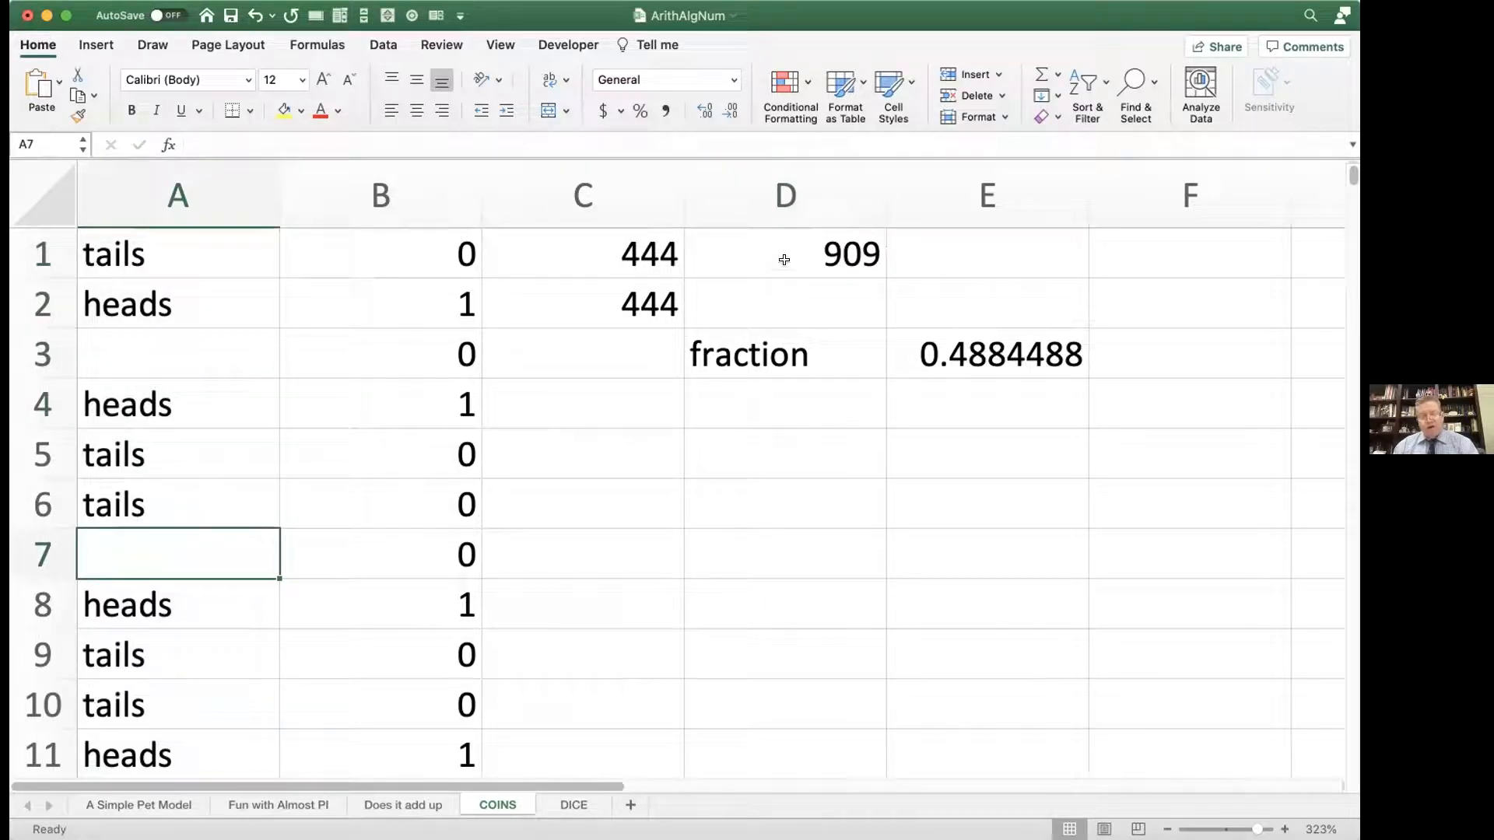
# Step: Fill the coin-flip formula from A2 down through A8 to restore the cleared flips
pyautogui.click(181, 294)
pyautogui.moveTo(278, 327); pyautogui.dragTo(203, 604)
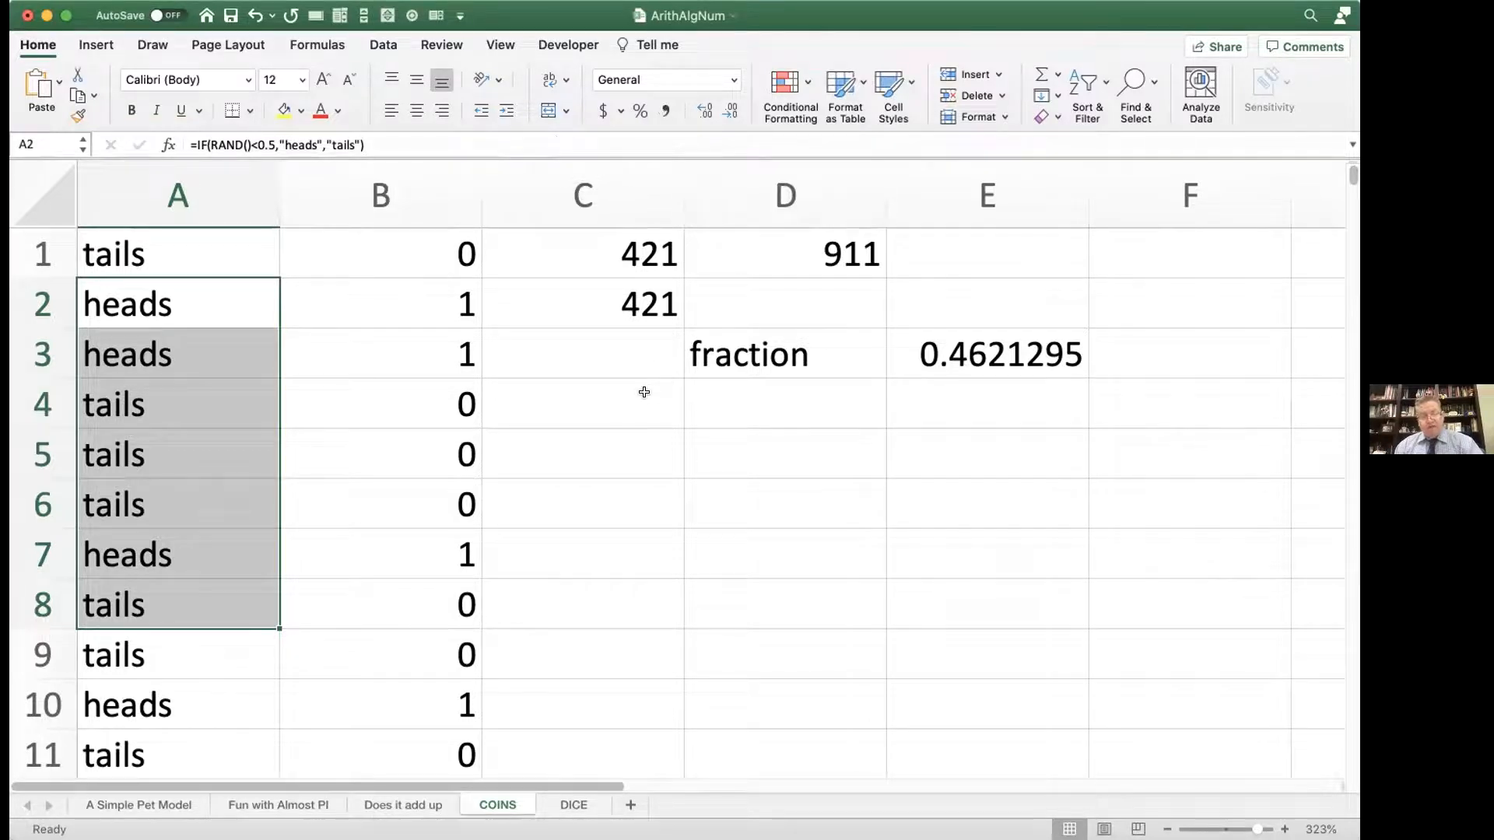
# Step: Select the empty column G and define the name "Mom" for it
pyautogui.hscroll(3, 646, 393)
pyautogui.hscroll(8, 647, 399)
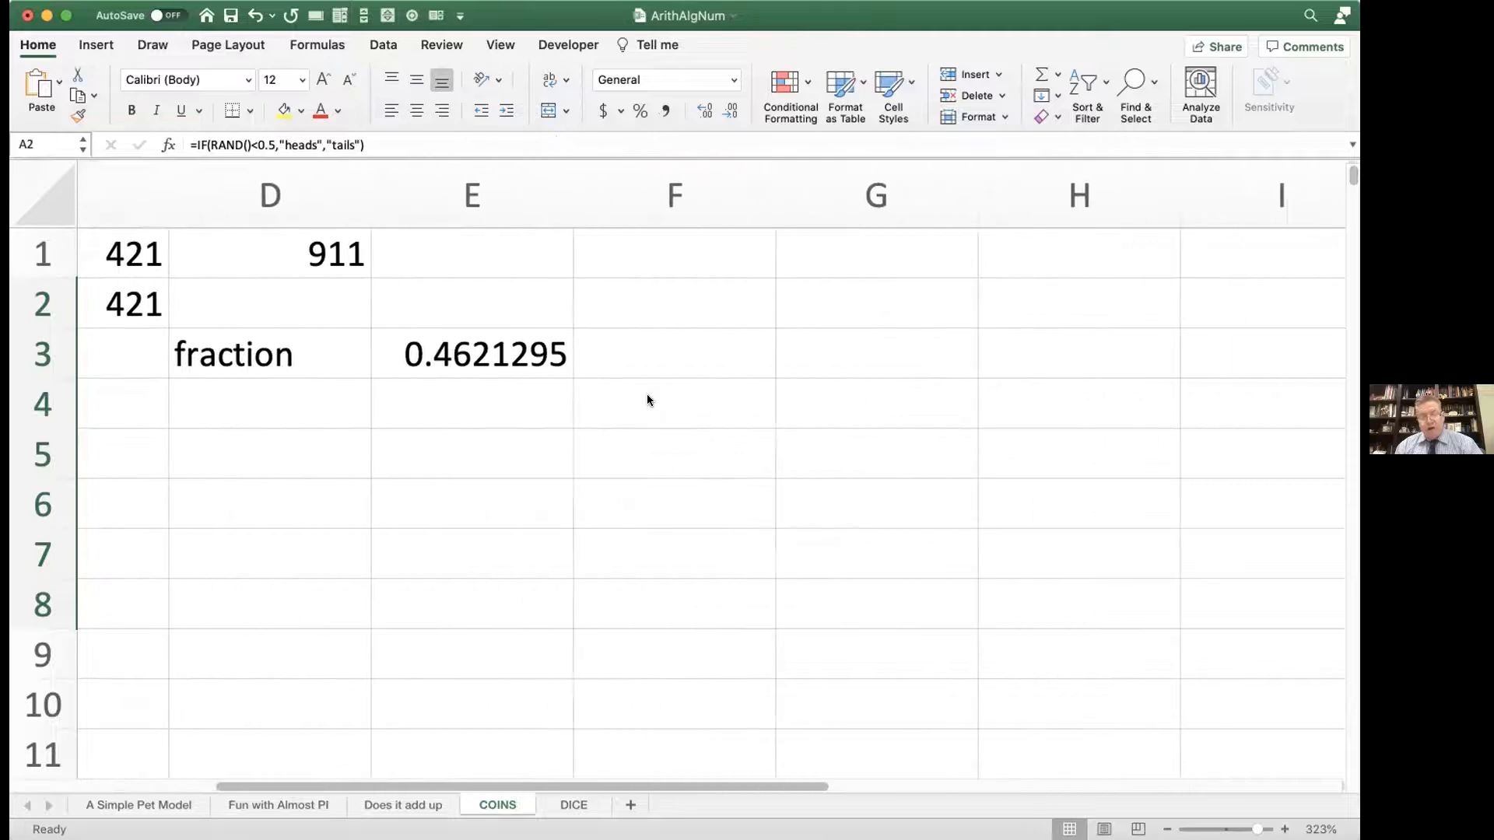
pyautogui.hscroll(-1, 647, 400)
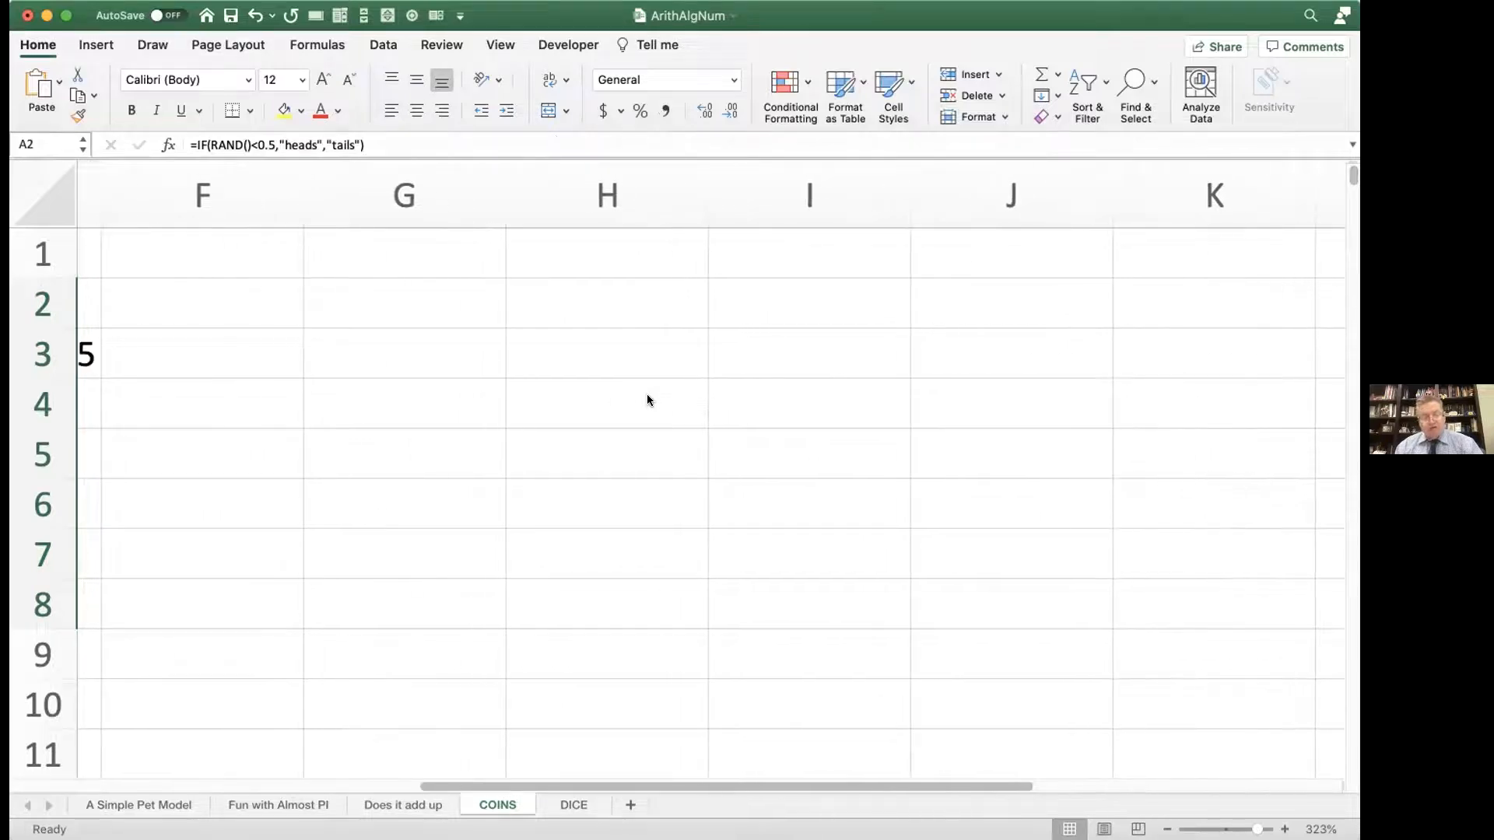
pyautogui.hscroll(2, 647, 400)
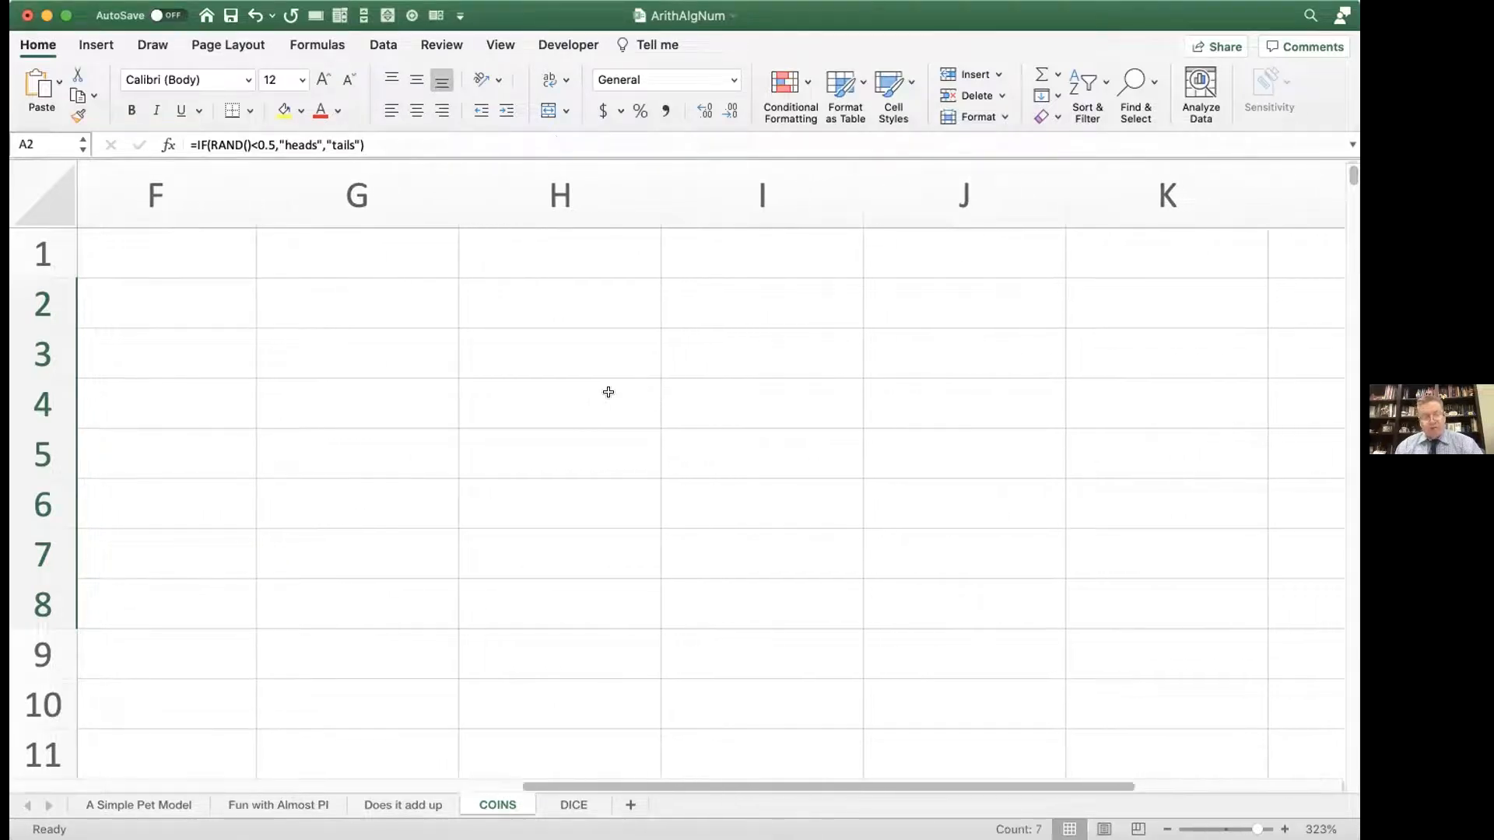
pyautogui.click(375, 261)
pyautogui.click(362, 202)
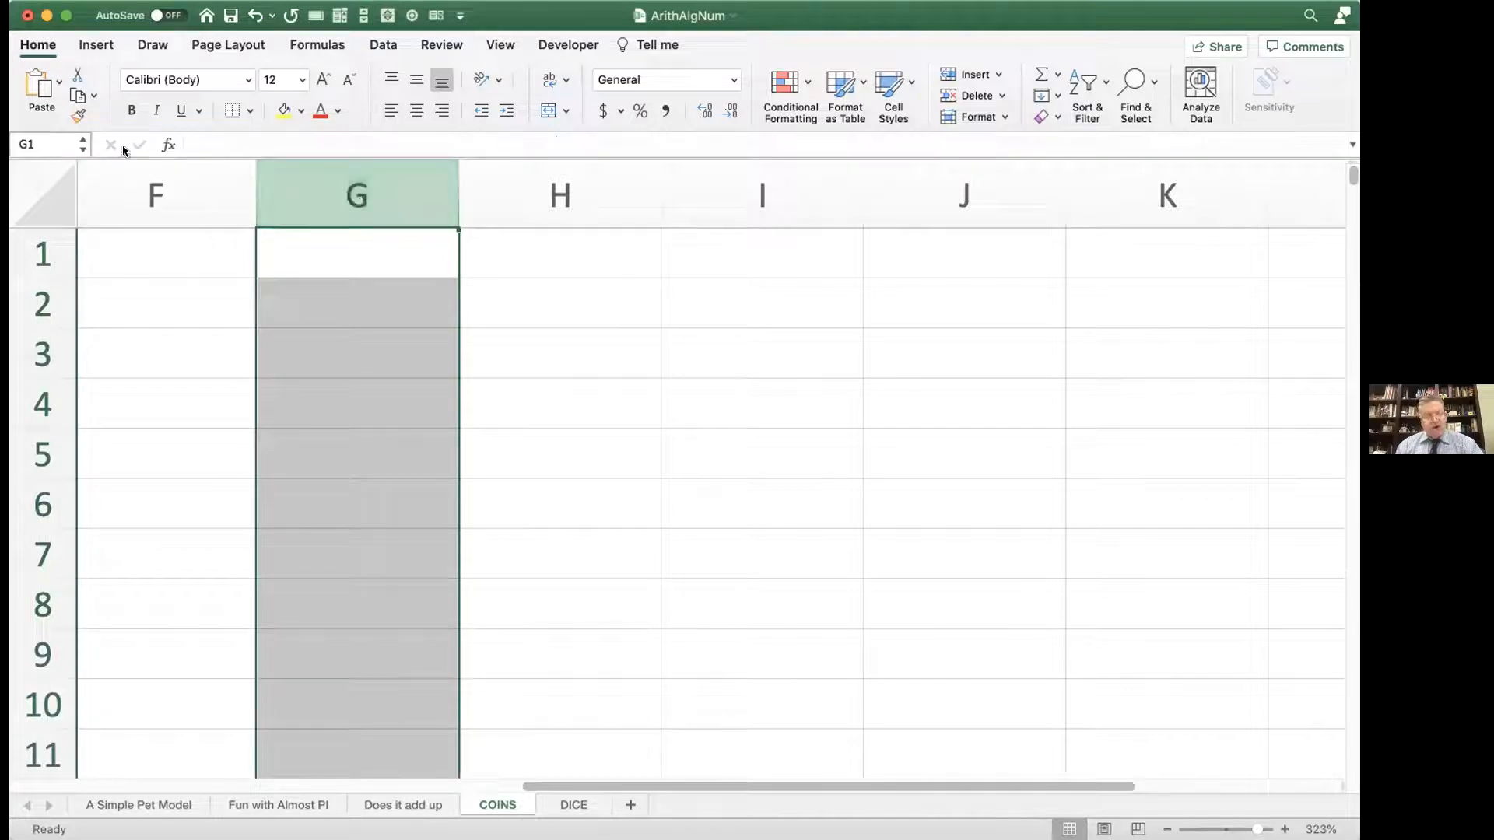
pyautogui.click(62, 136)
pyautogui.write('Mom')
pyautogui.press('Return')
# Step: Select column H and define the name "dad" for it
pyautogui.click(285, 212)
pyautogui.click(502, 192)
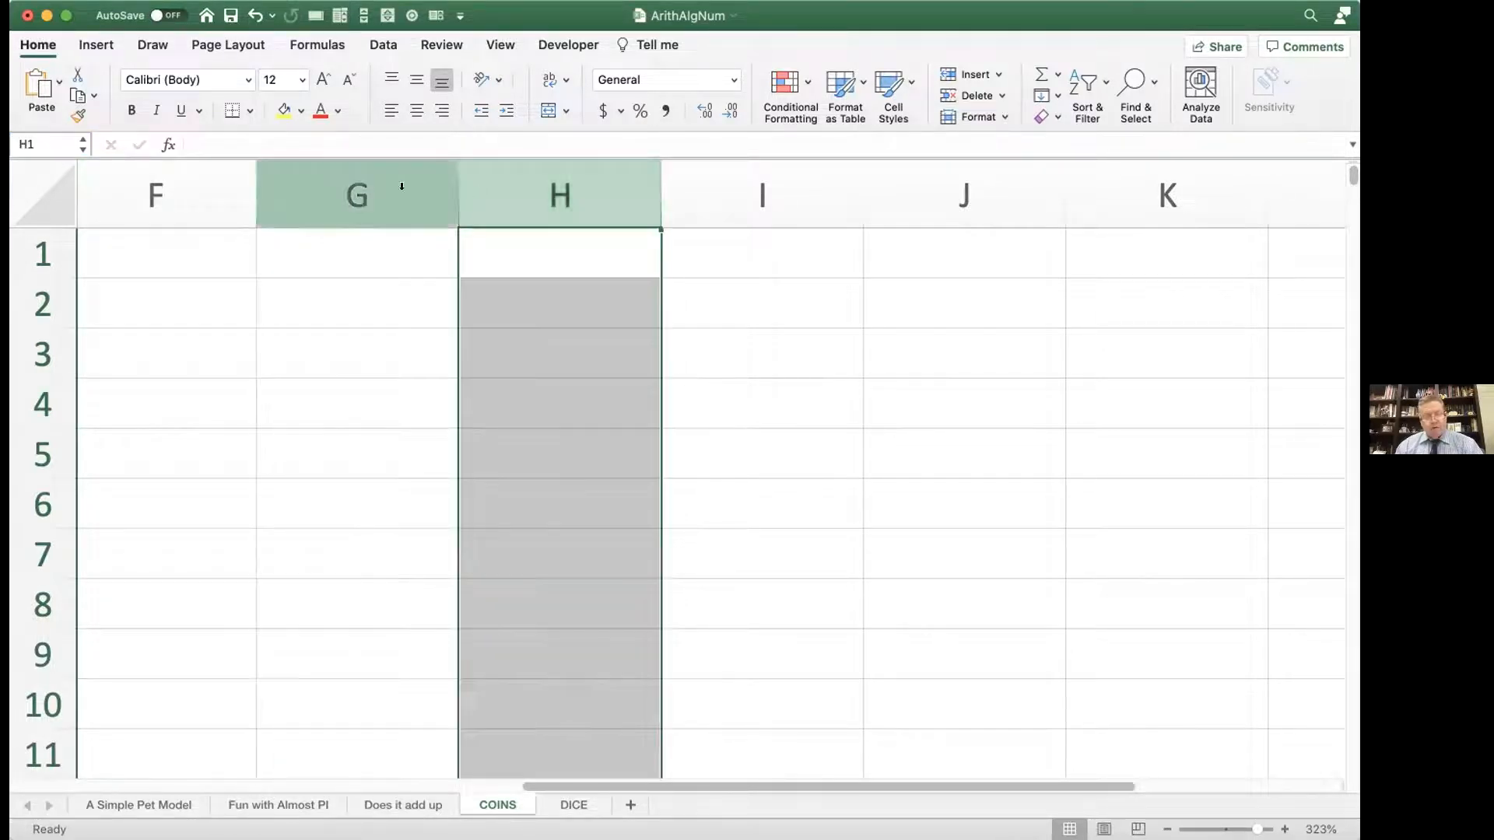
pyautogui.click(42, 138)
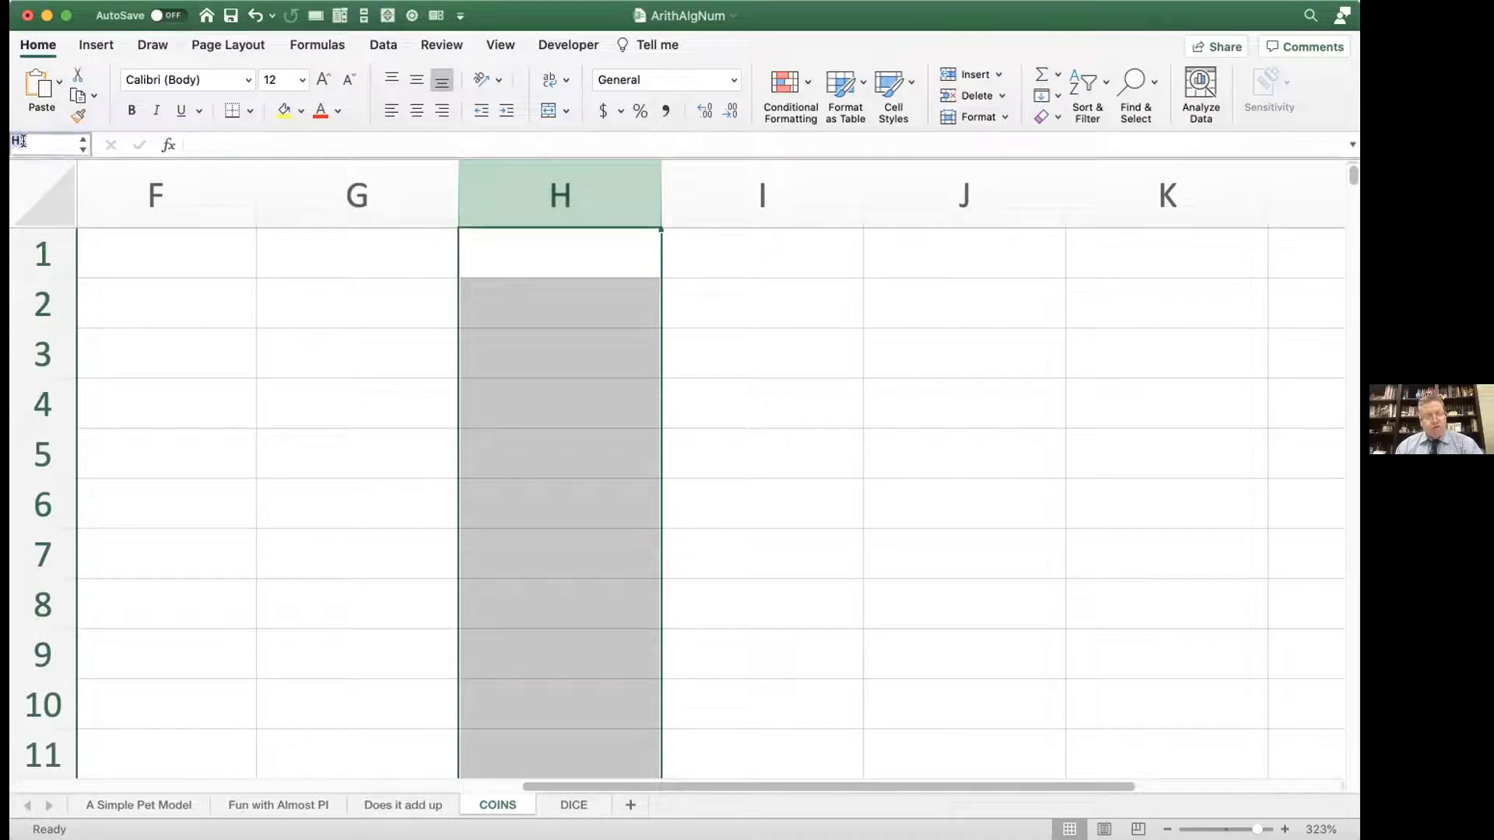
pyautogui.write('dad')
pyautogui.press('Return')
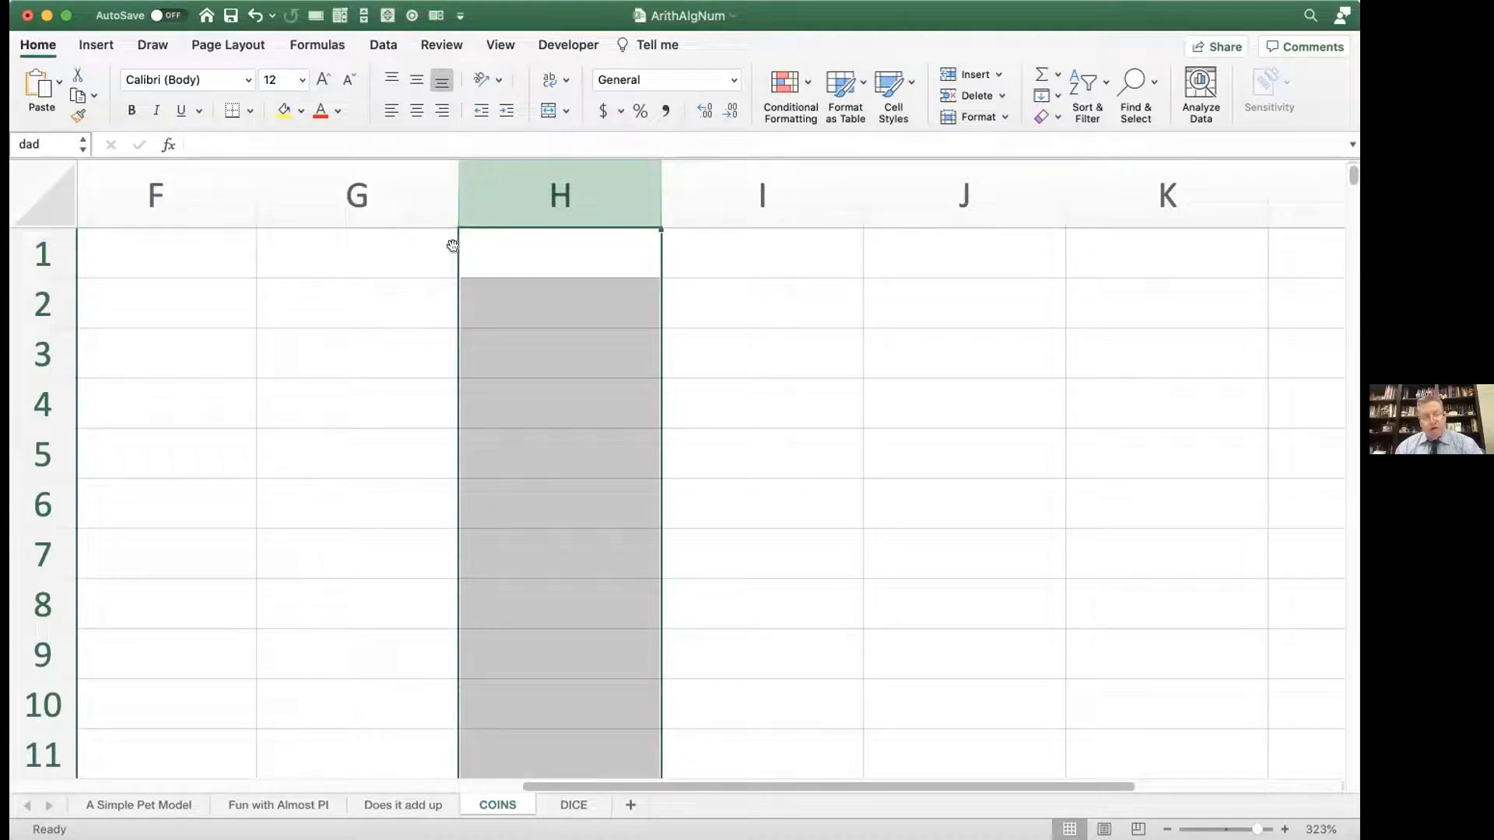
# Step: Enter the formula =if(rand()<.5,"dominant","recessive") in cell G1 of the Mom column
pyautogui.click(417, 253)
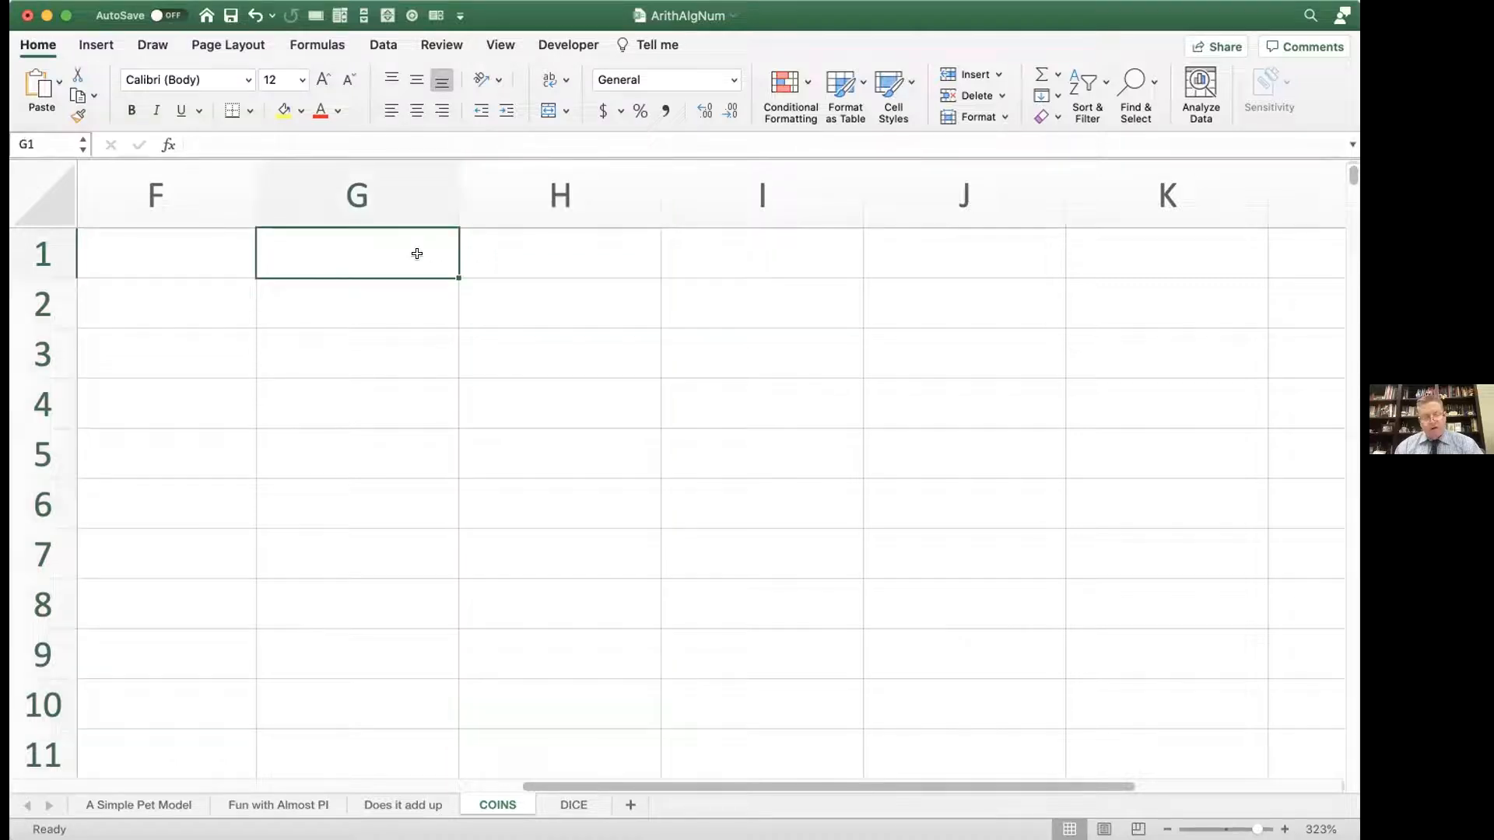
pyautogui.write('=')
pyautogui.write('of')
pyautogui.press('BackSpace')
pyautogui.press('BackSpace')
pyautogui.write('if')
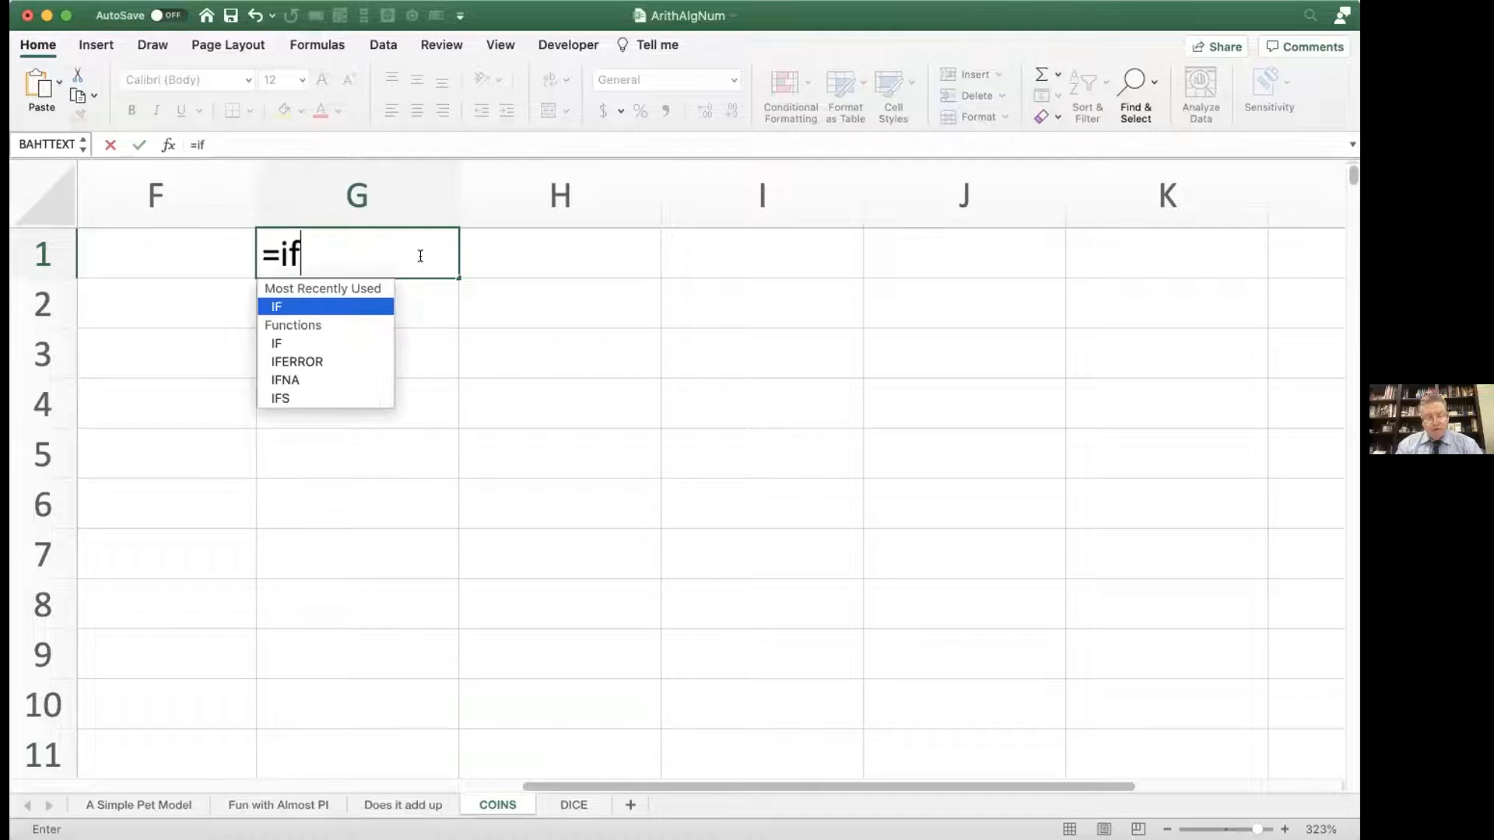
pyautogui.write('(rand()')
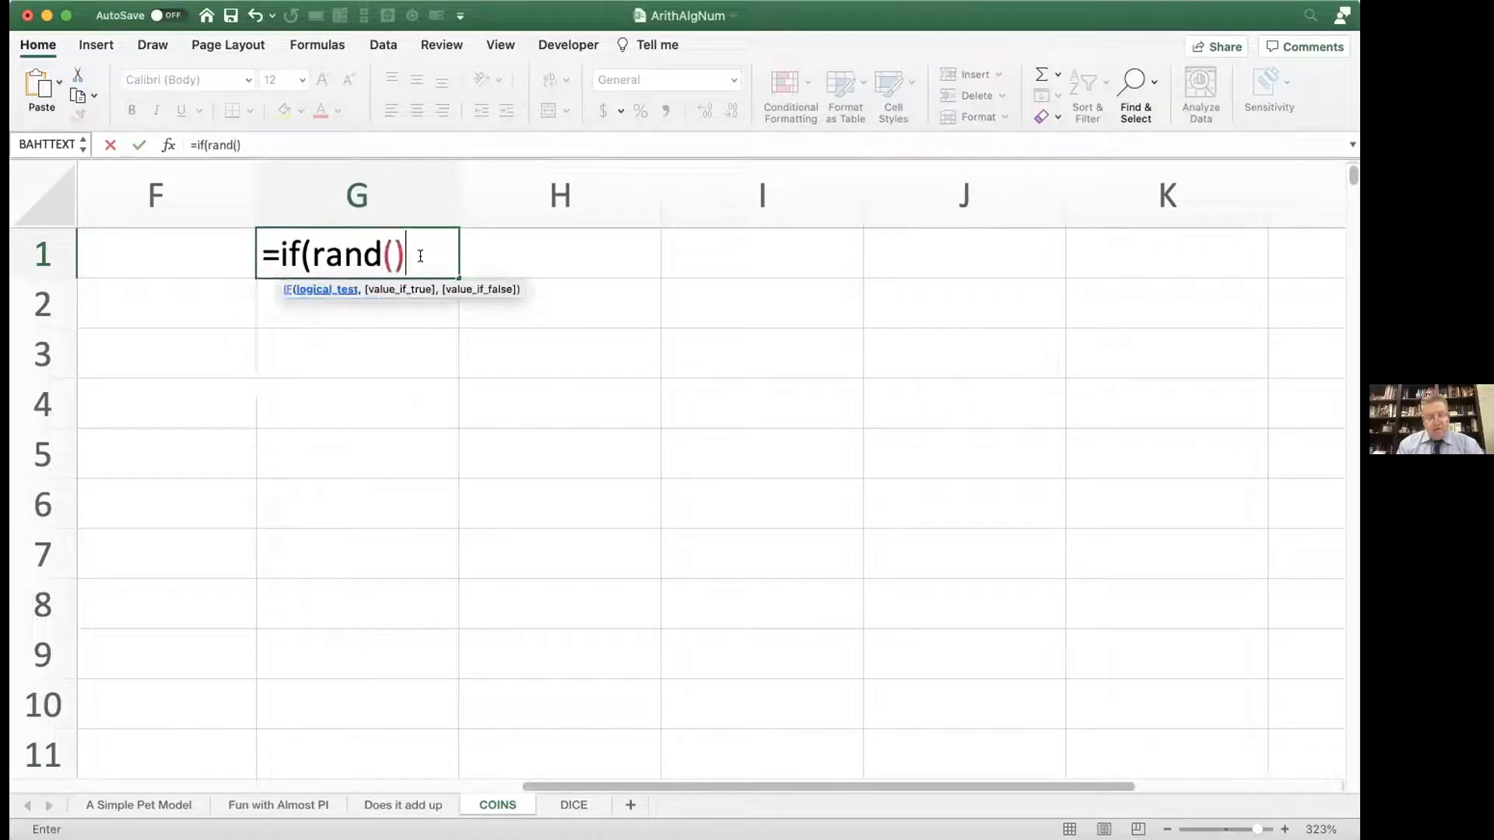
pyautogui.write('</')
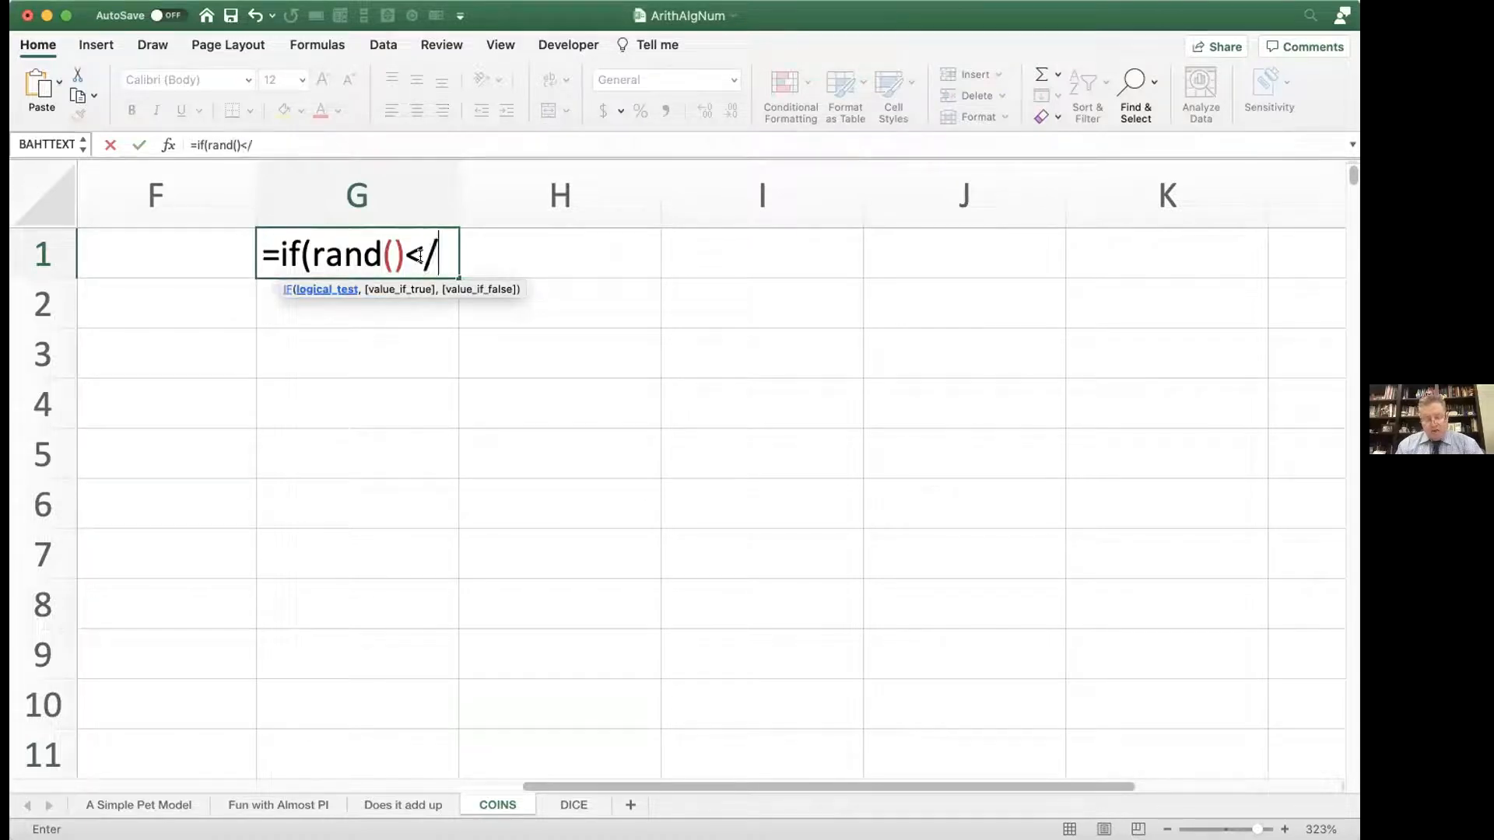
pyautogui.press('BackSpace')
pyautogui.write('.5,"dominant",')
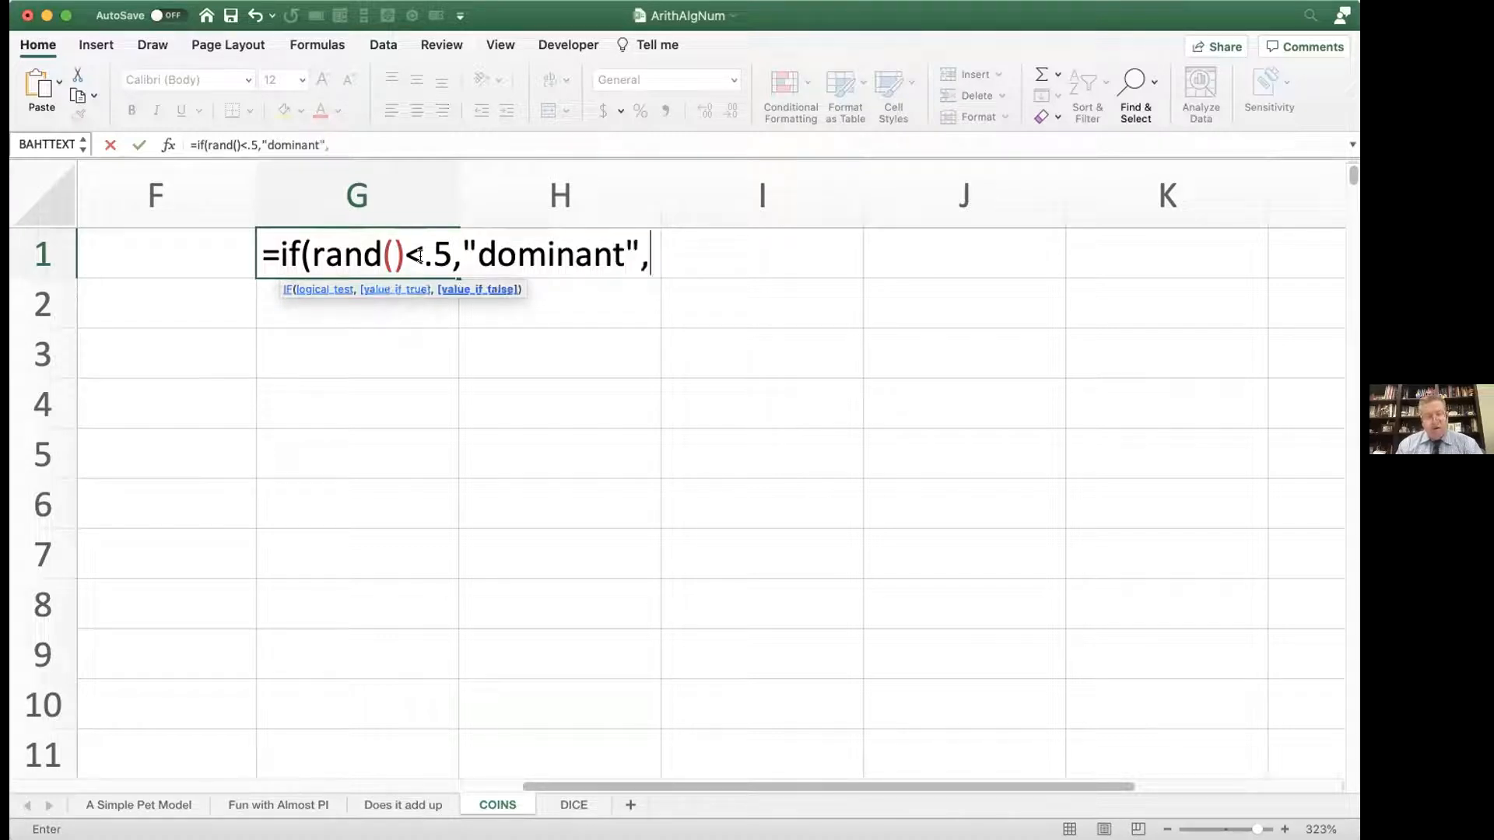
pyautogui.write('"recessive')
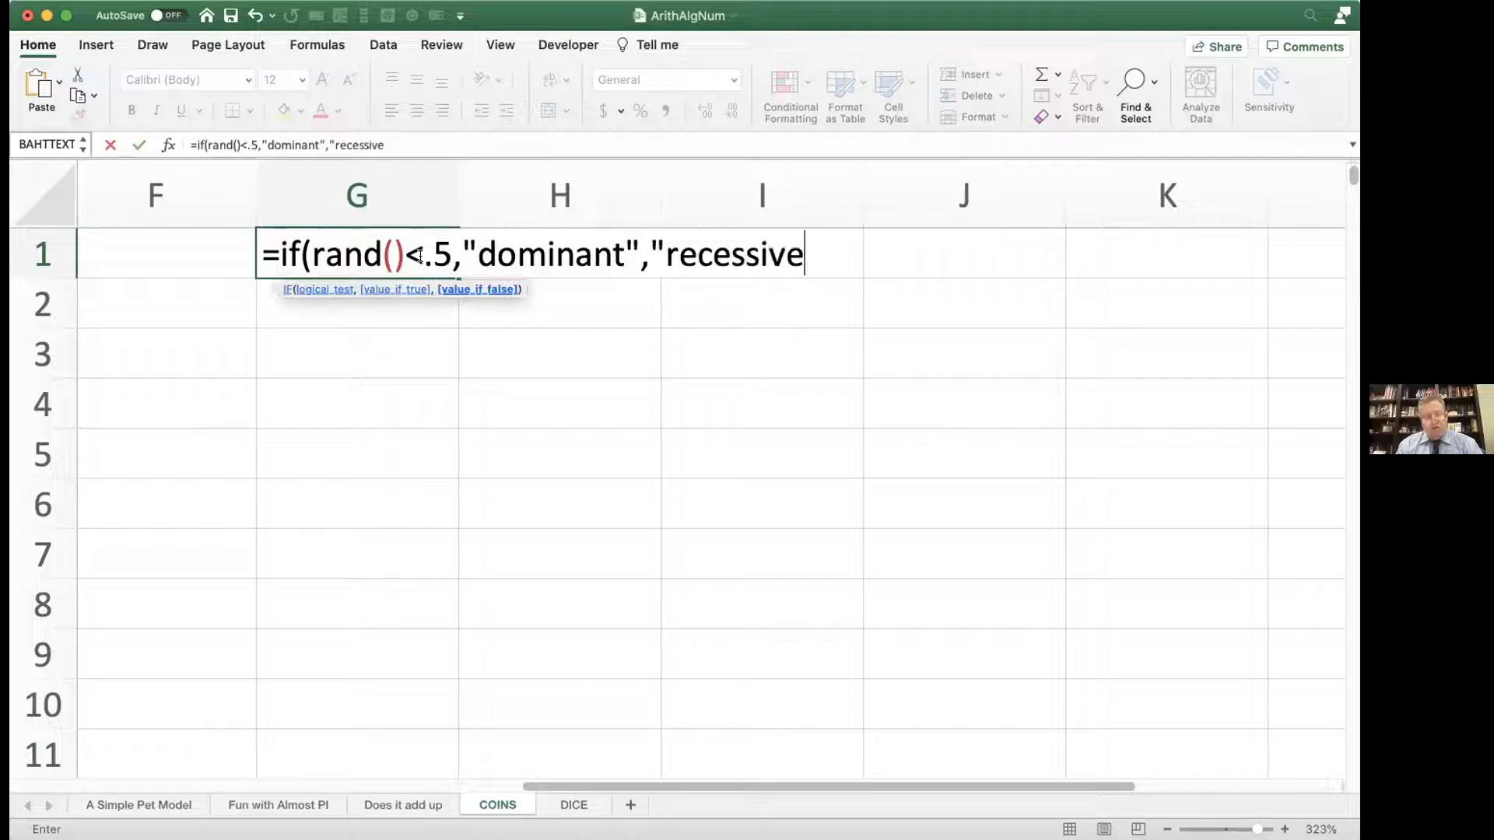
pyautogui.write('")')
pyautogui.press('Return')
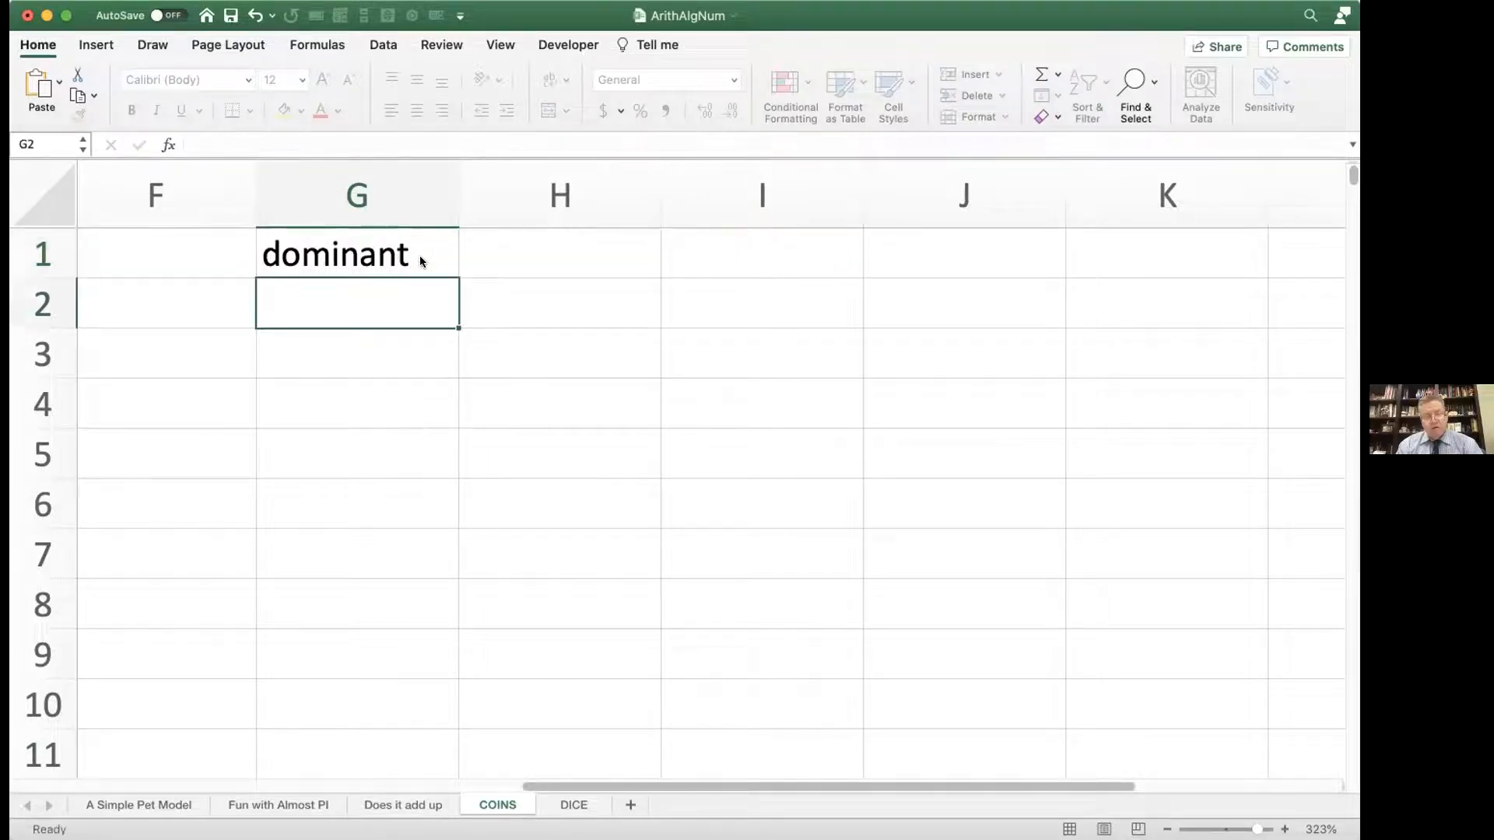
# Step: Fill the random dominant/recessive formula from G1 across the Mom and dad columns through H11
pyautogui.click(418, 256)
pyautogui.moveTo(458, 277); pyautogui.dragTo(631, 749)
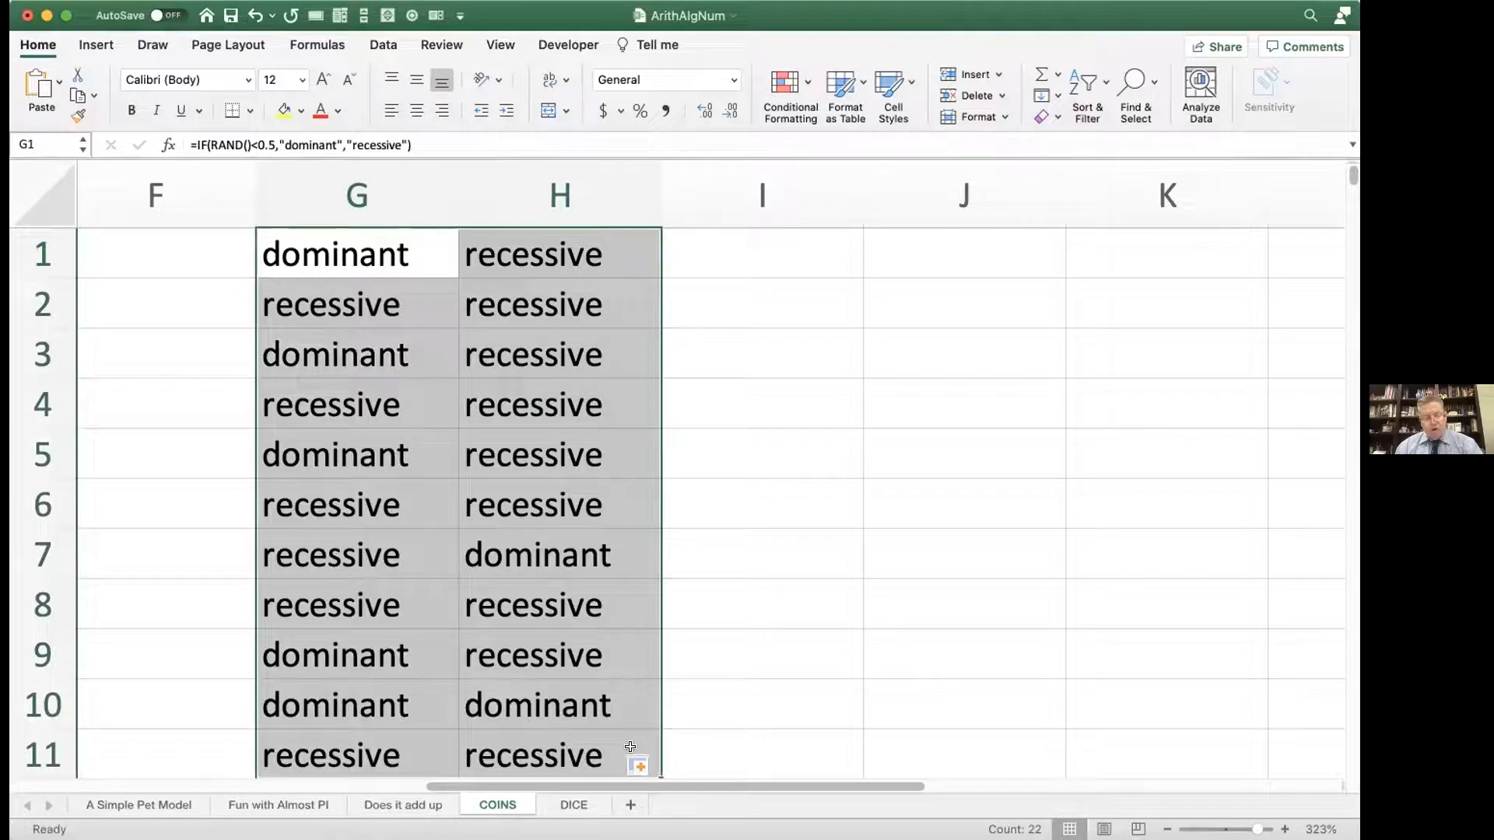
pyautogui.hscroll(-1, 546, 635)
pyautogui.hscroll(1, 546, 635)
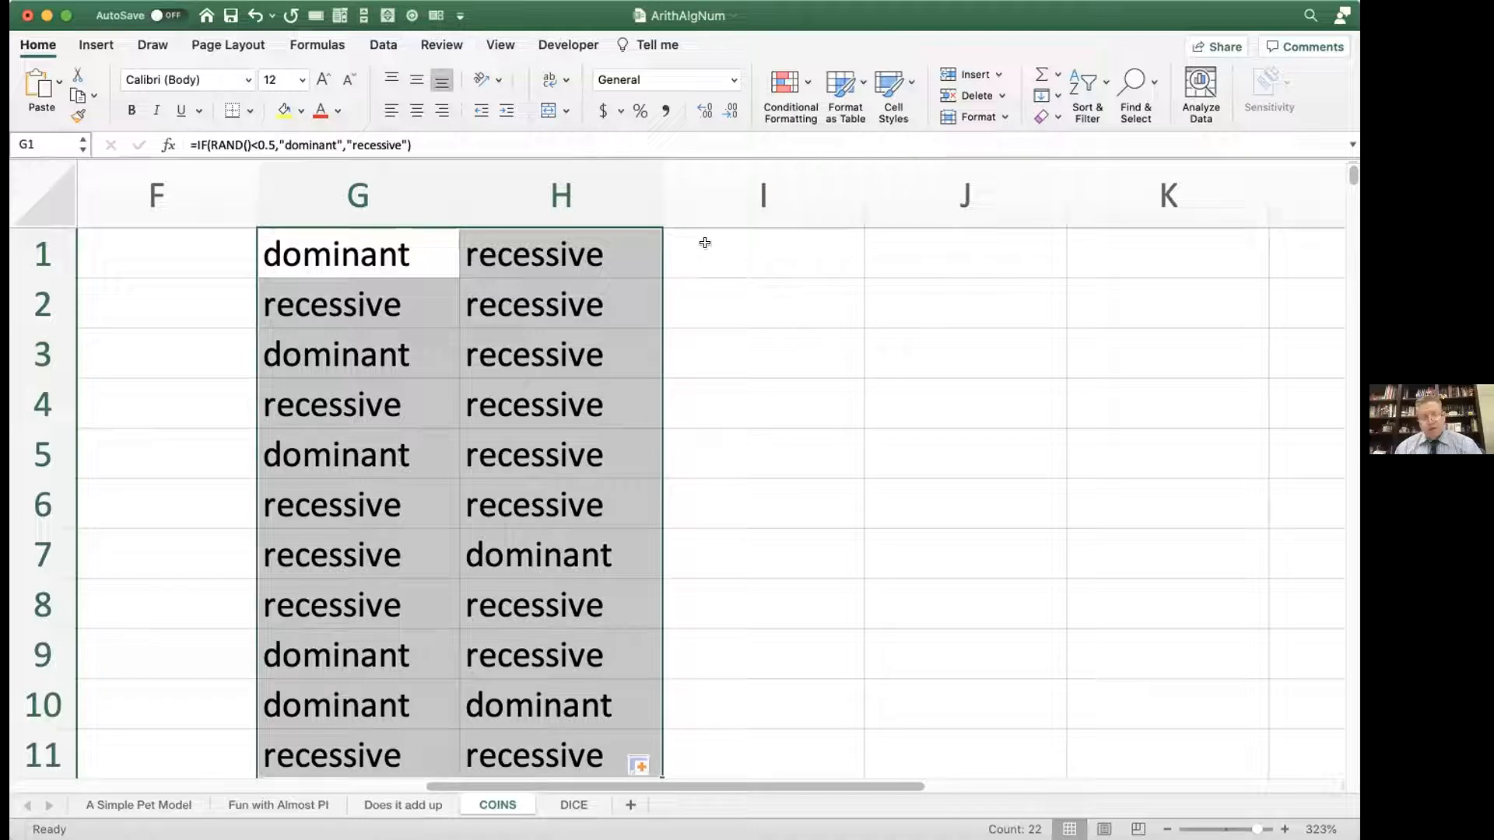
# Step: Select the empty column I and define the name "child" for it
pyautogui.click(707, 201)
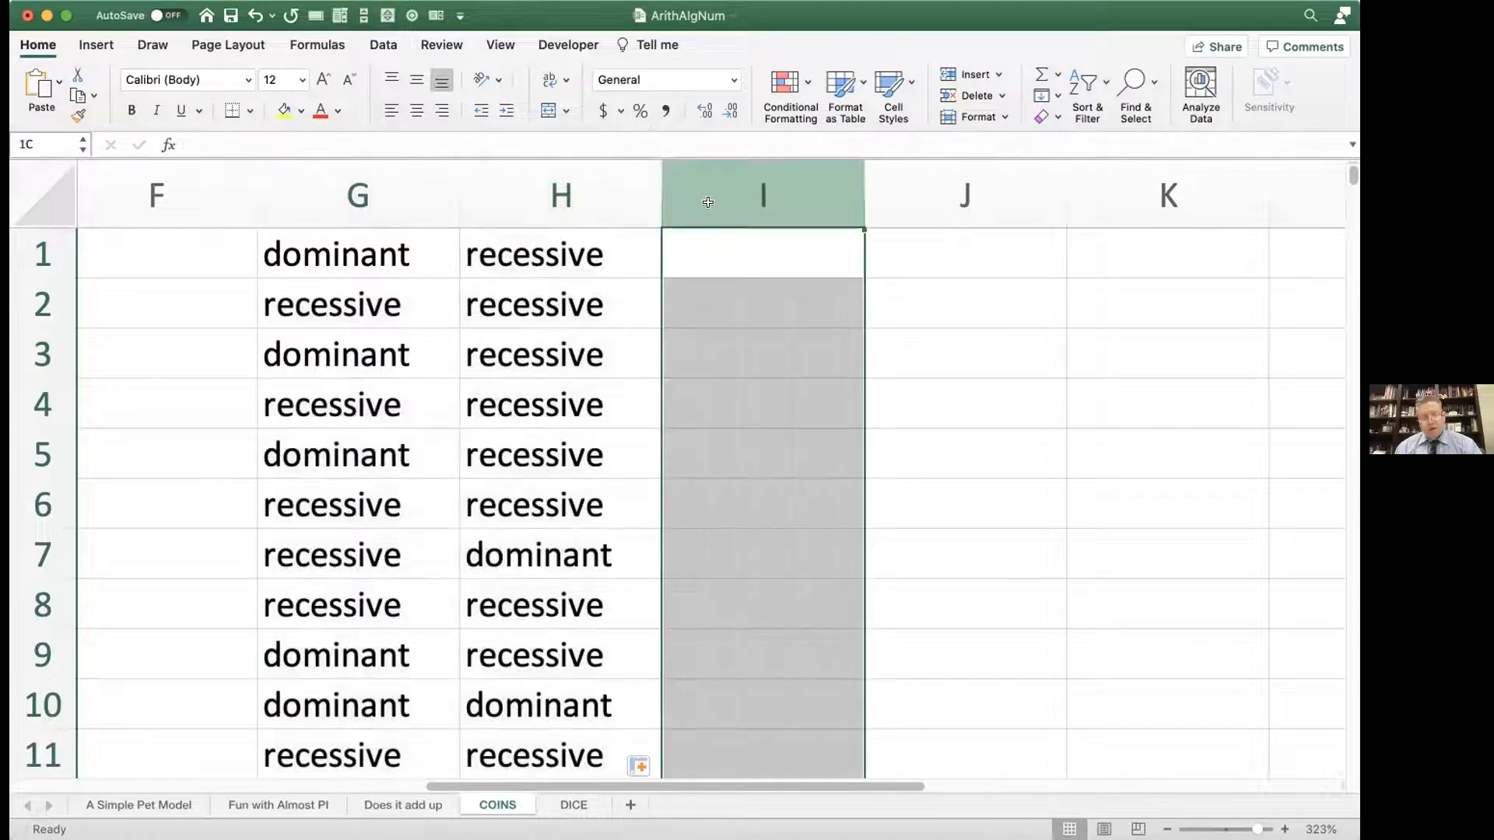
pyautogui.click(46, 145)
pyautogui.write('chil')
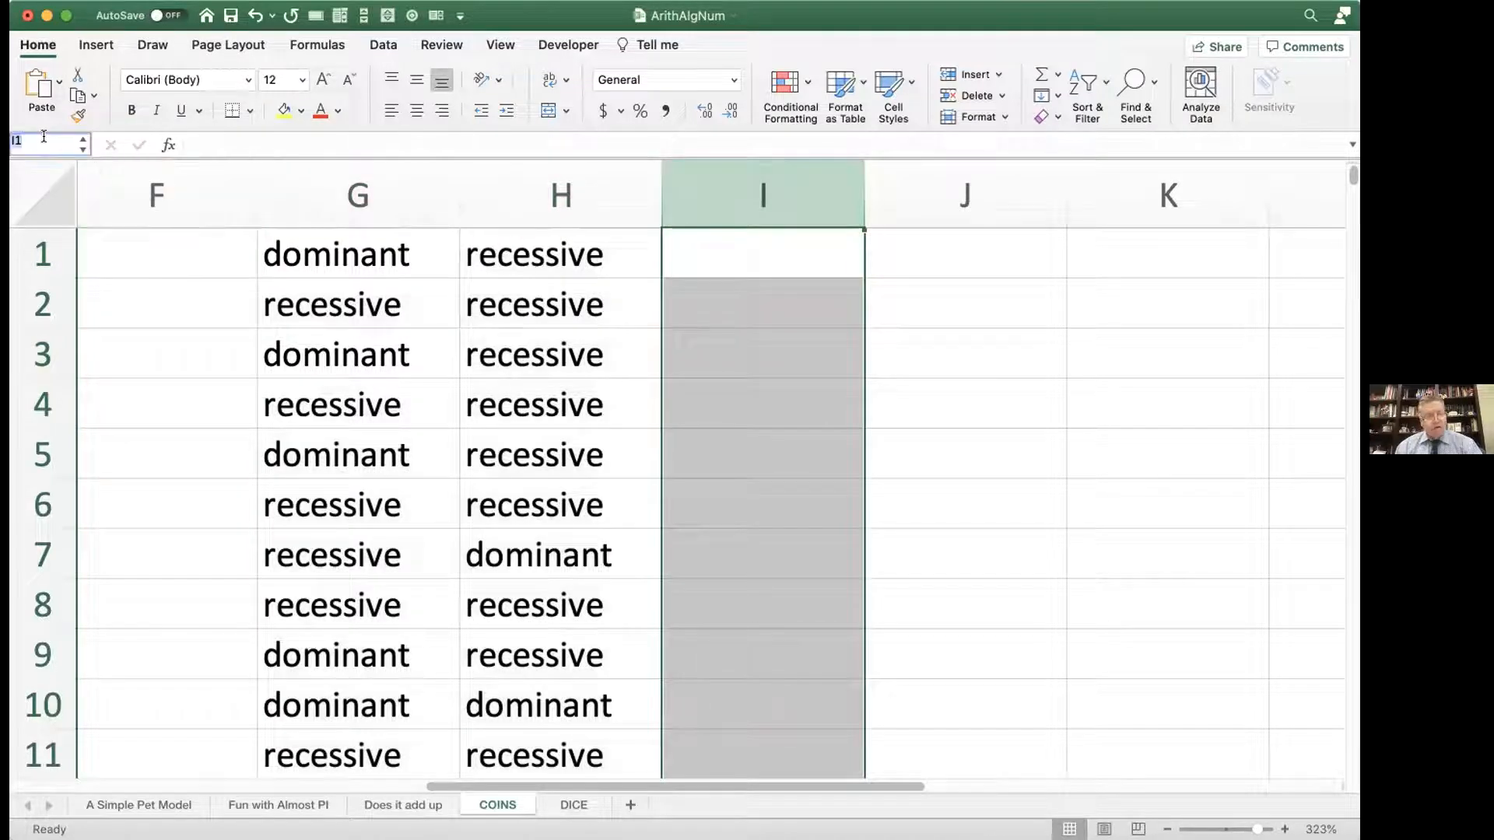
pyautogui.write('d')
pyautogui.press('Return')
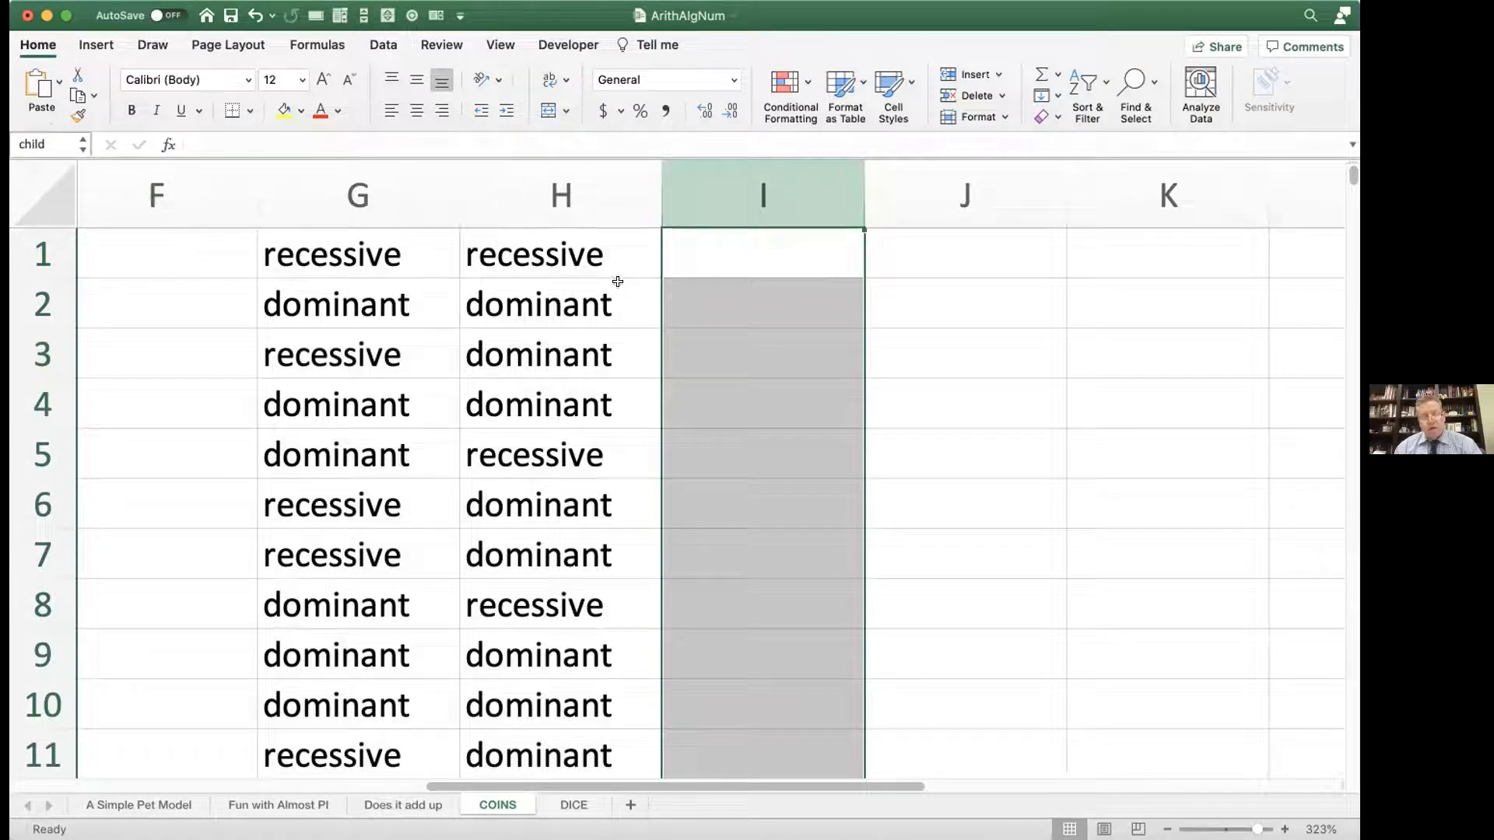
pyautogui.click(711, 258)
pyautogui.write('=')
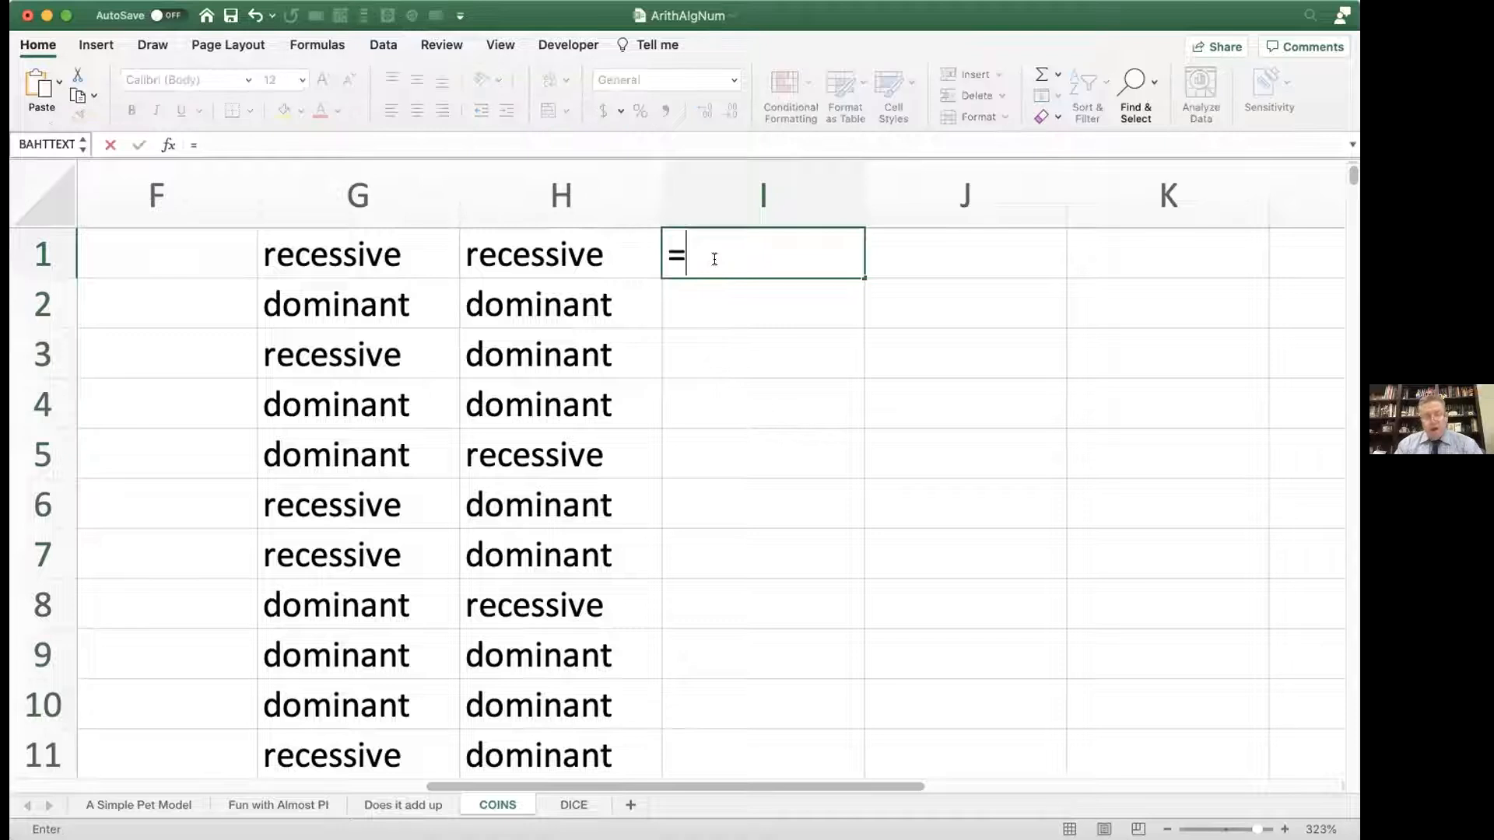
pyautogui.write('if)')
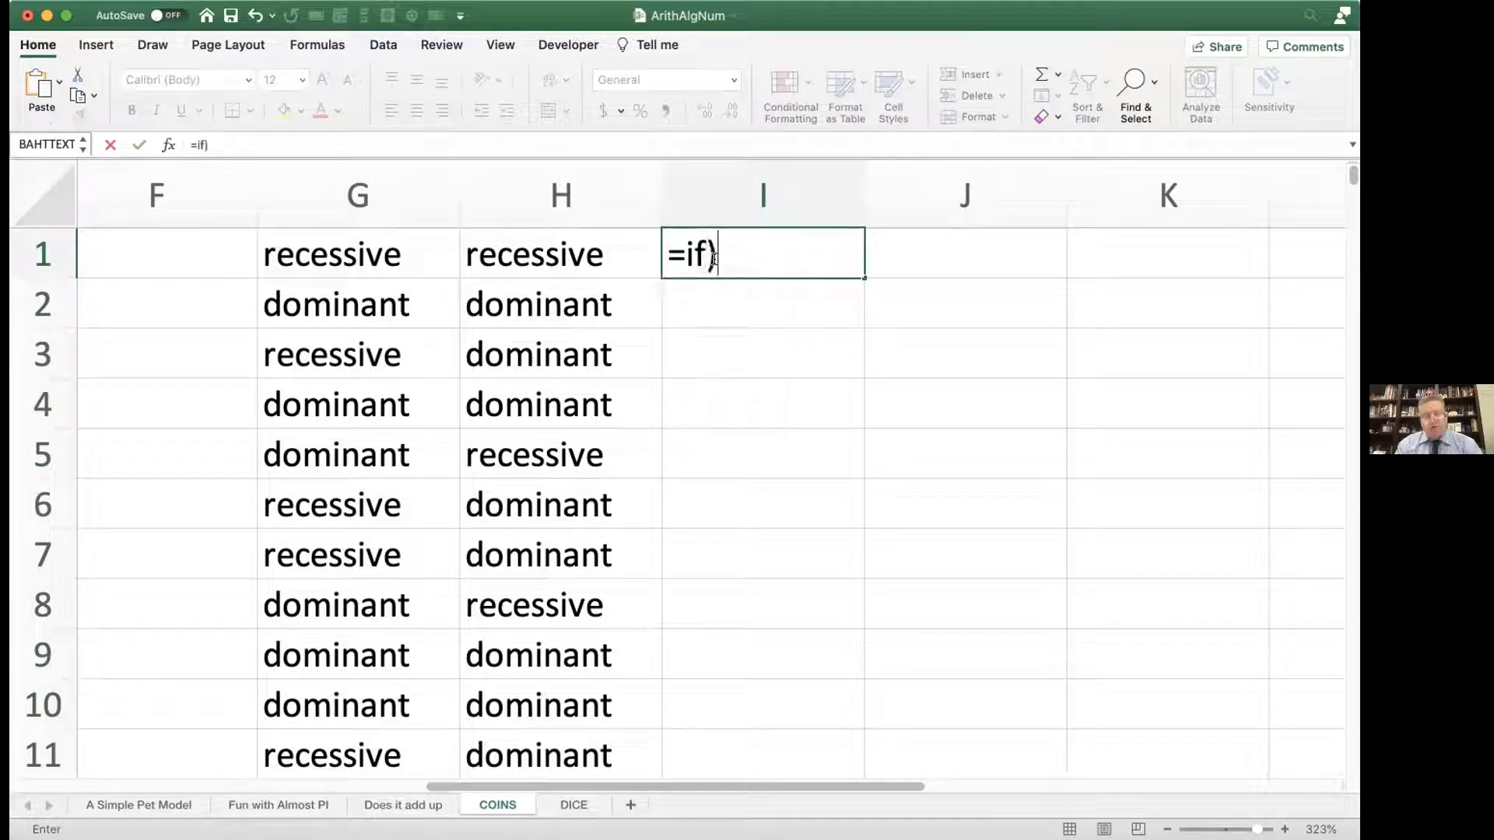
pyautogui.press('BackSpace')
pyautogui.write('(')
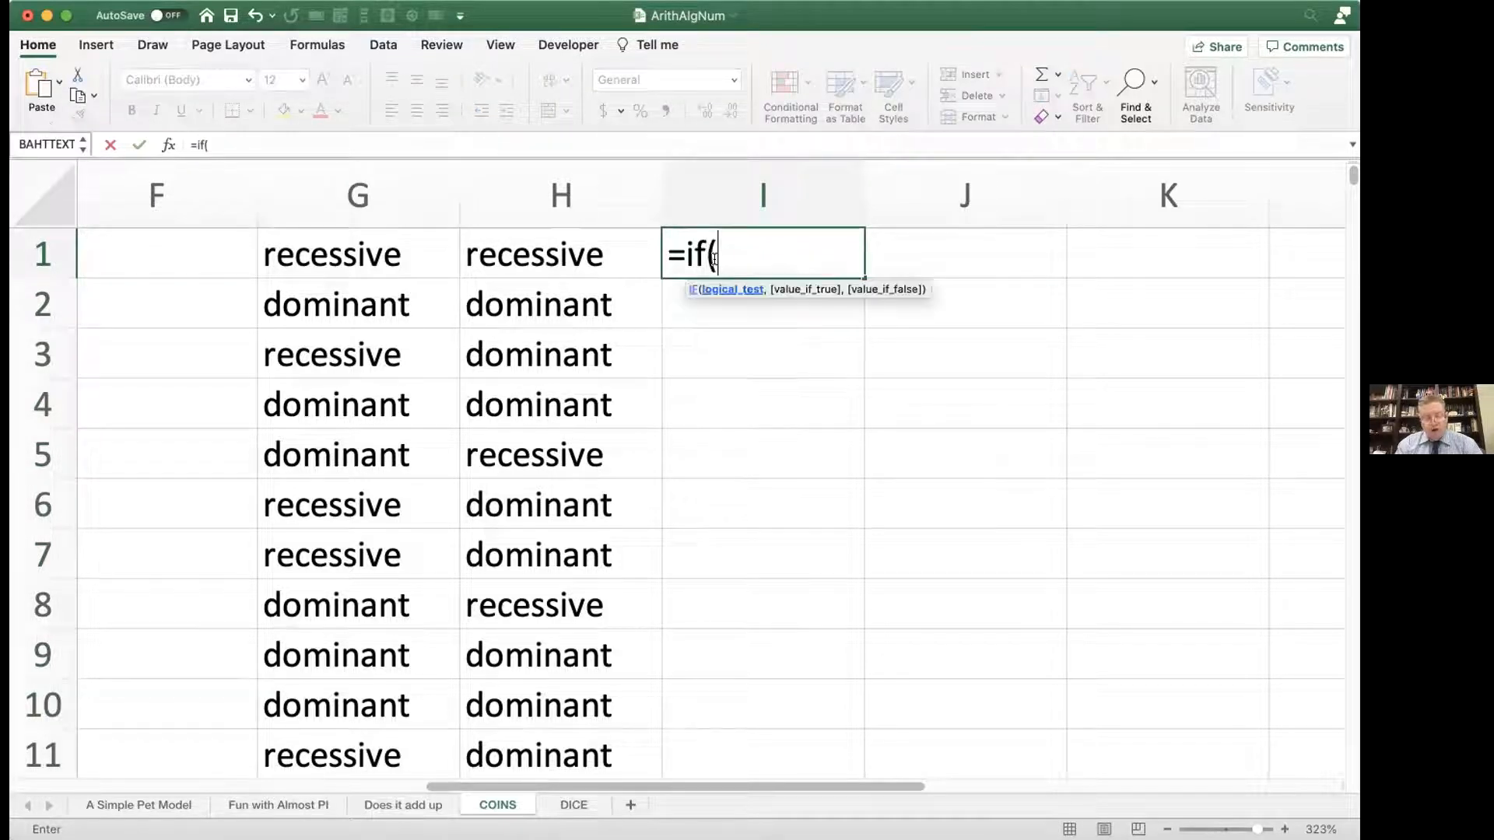
pyautogui.write('AND')
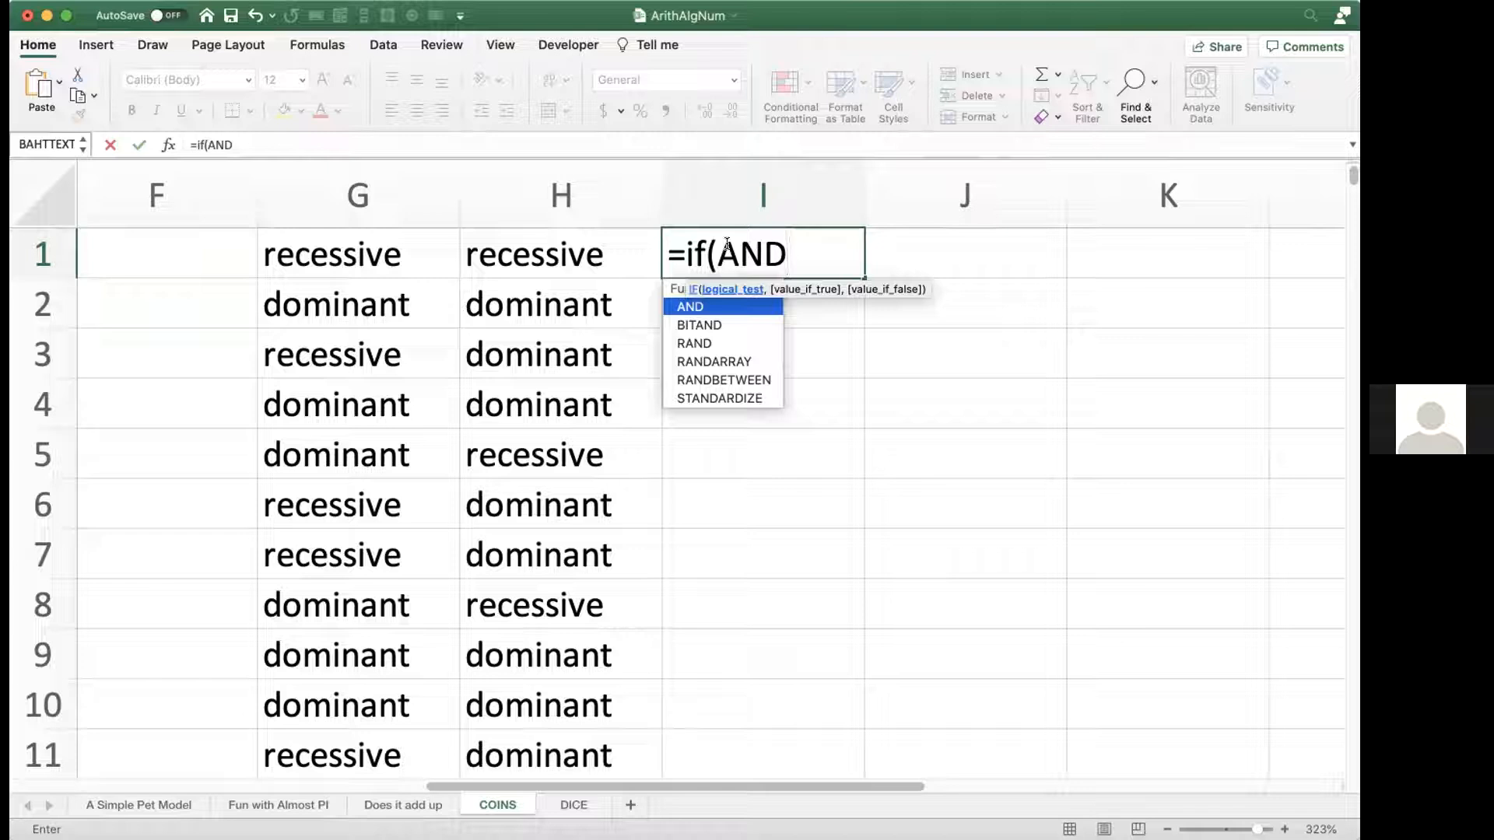
pyautogui.write('(')
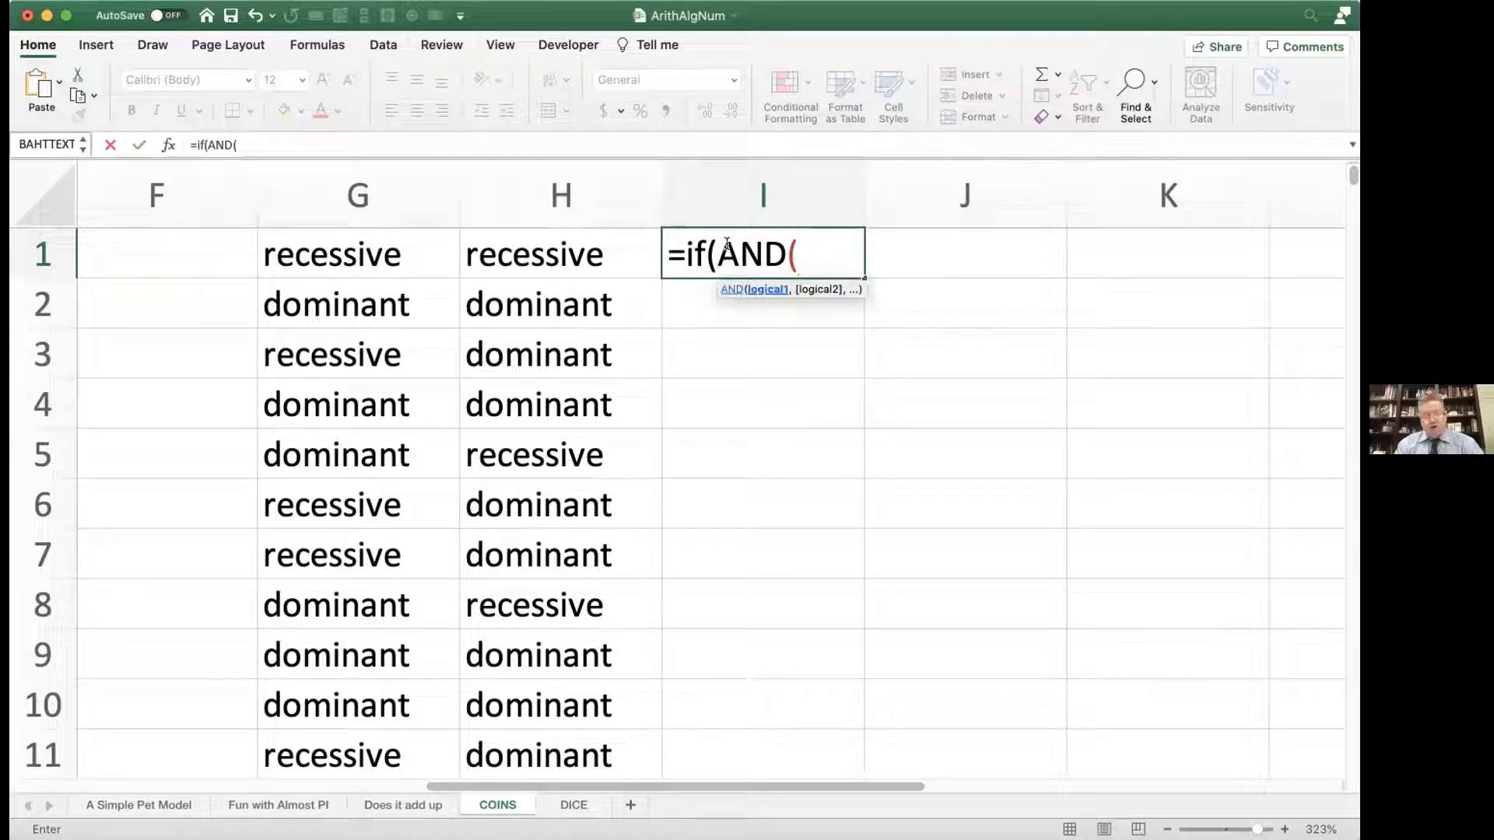
pyautogui.write('@mom')
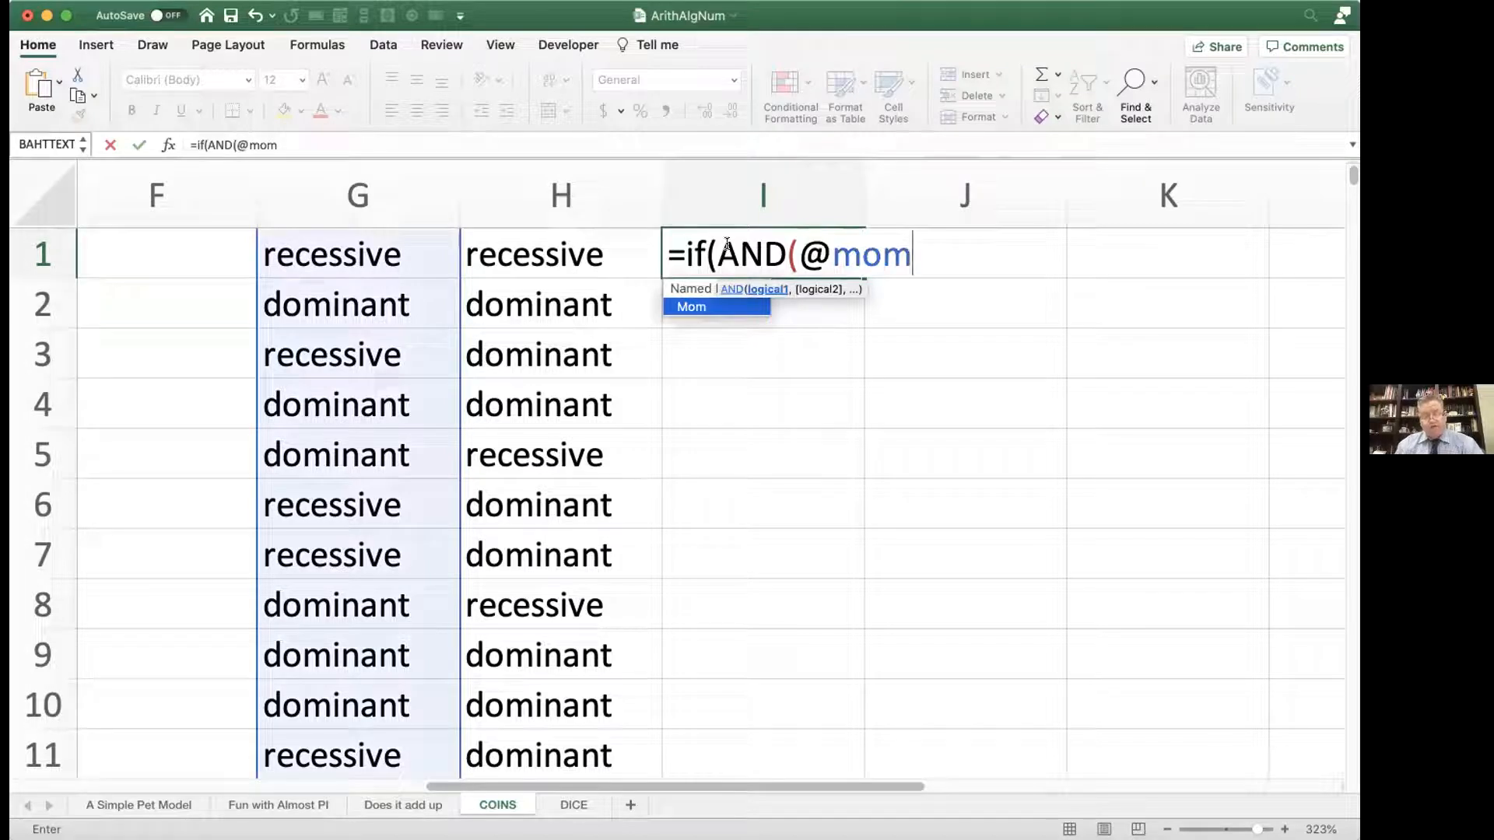
pyautogui.write('="re')
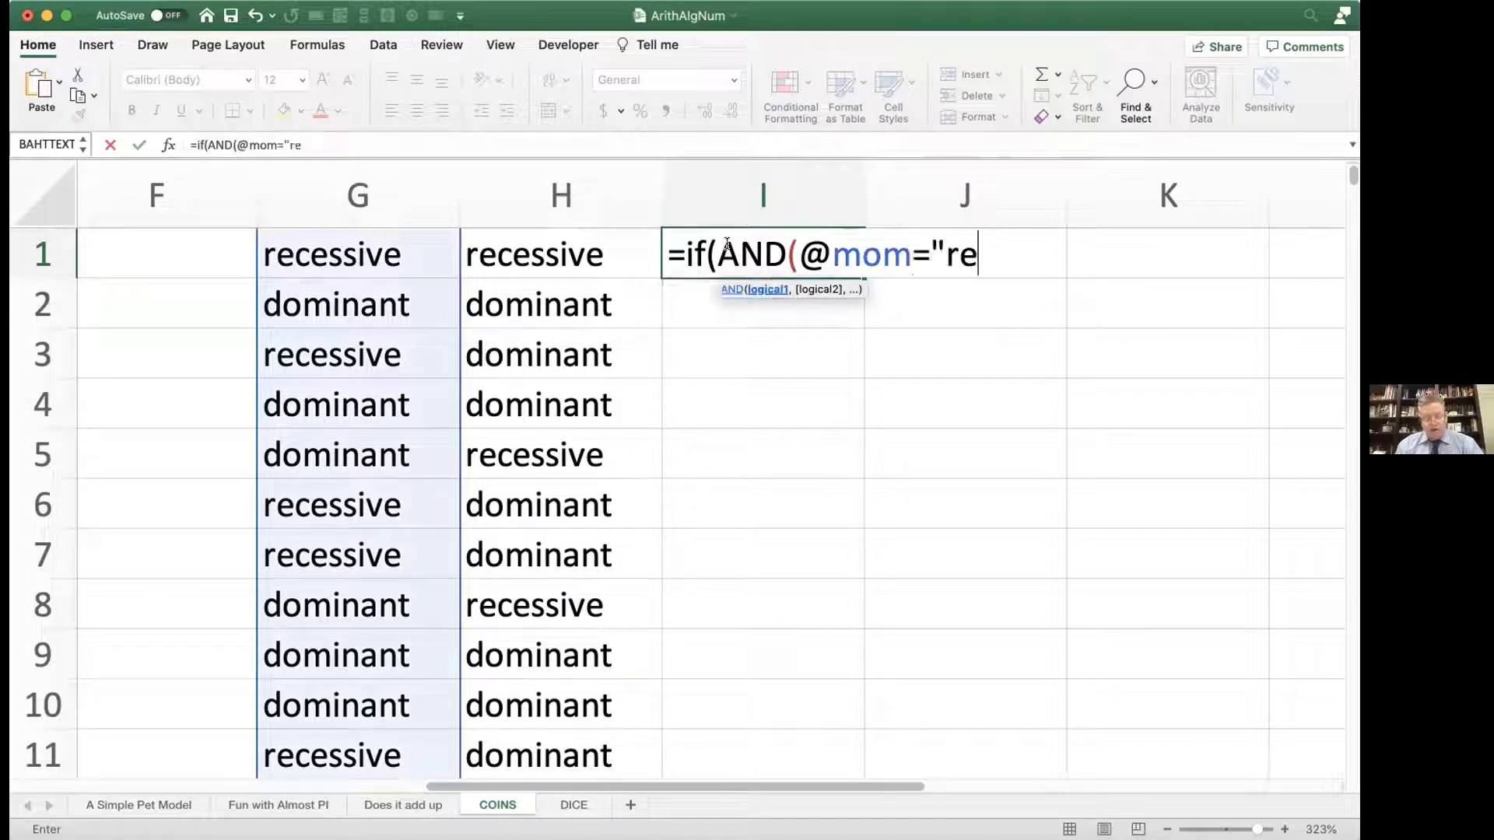
pyautogui.write('cessive')
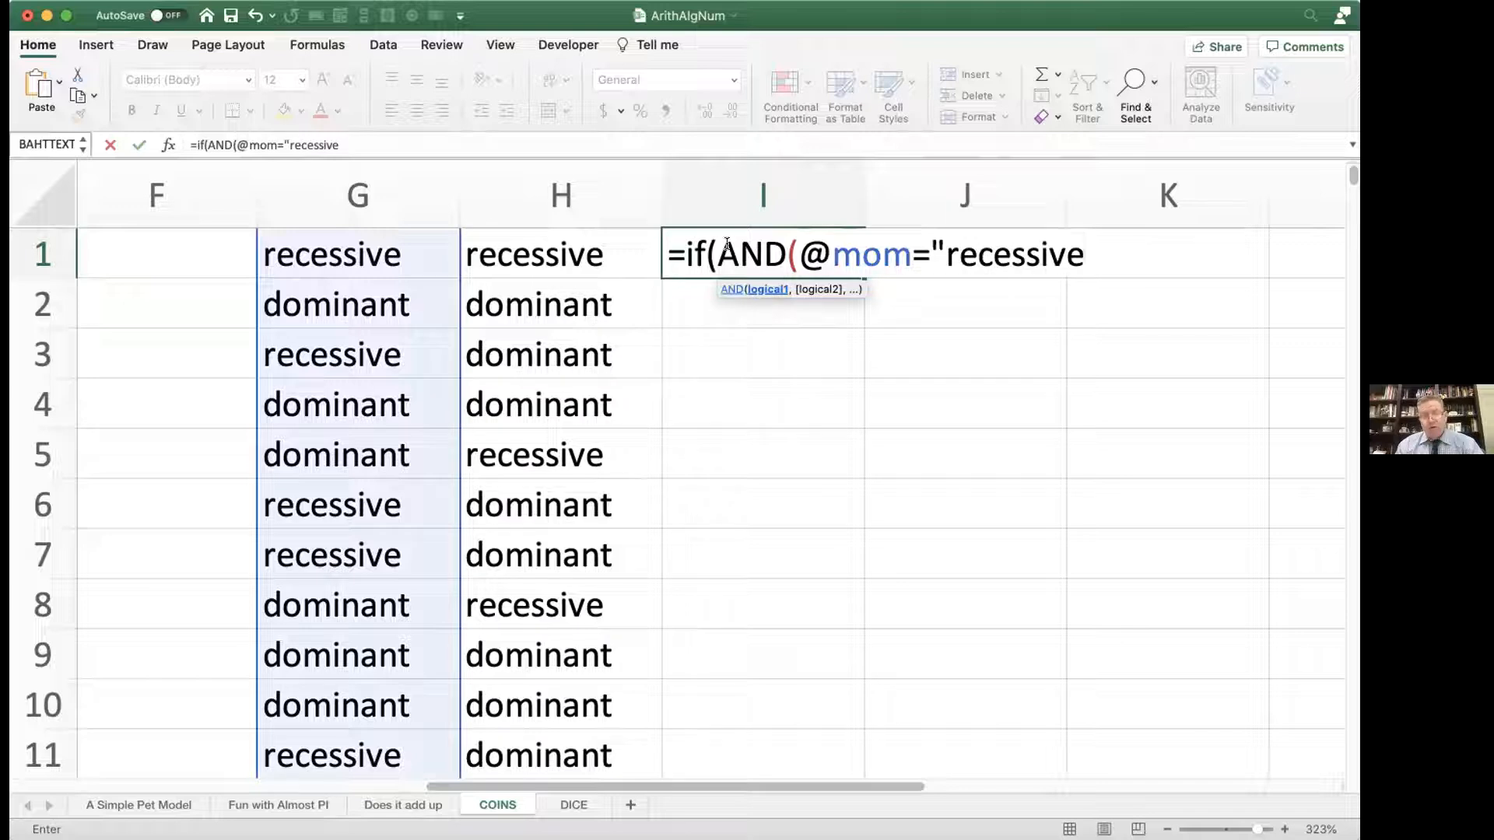
pyautogui.write('",')
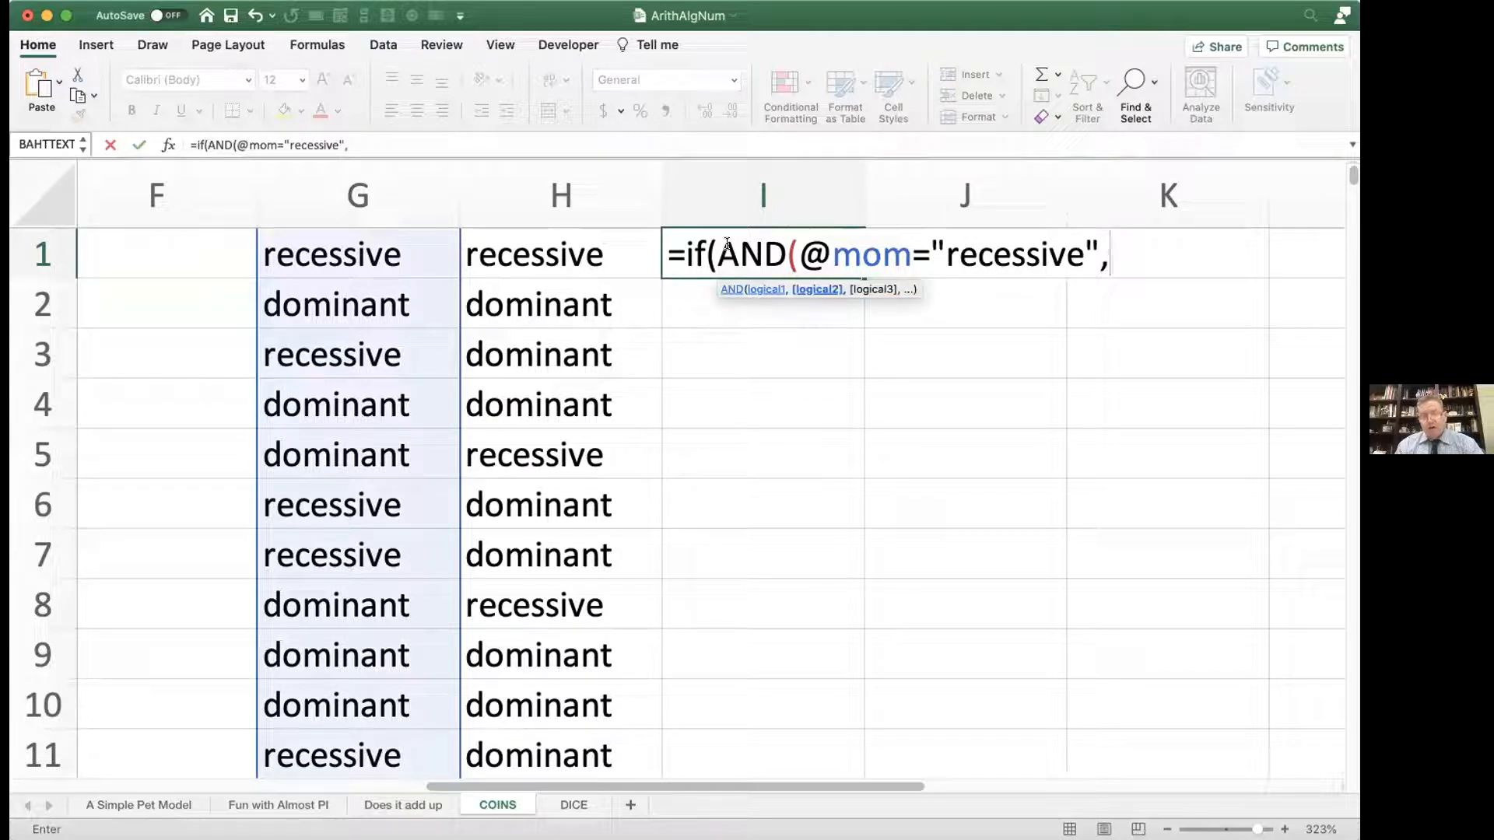
pyautogui.write('@dad')
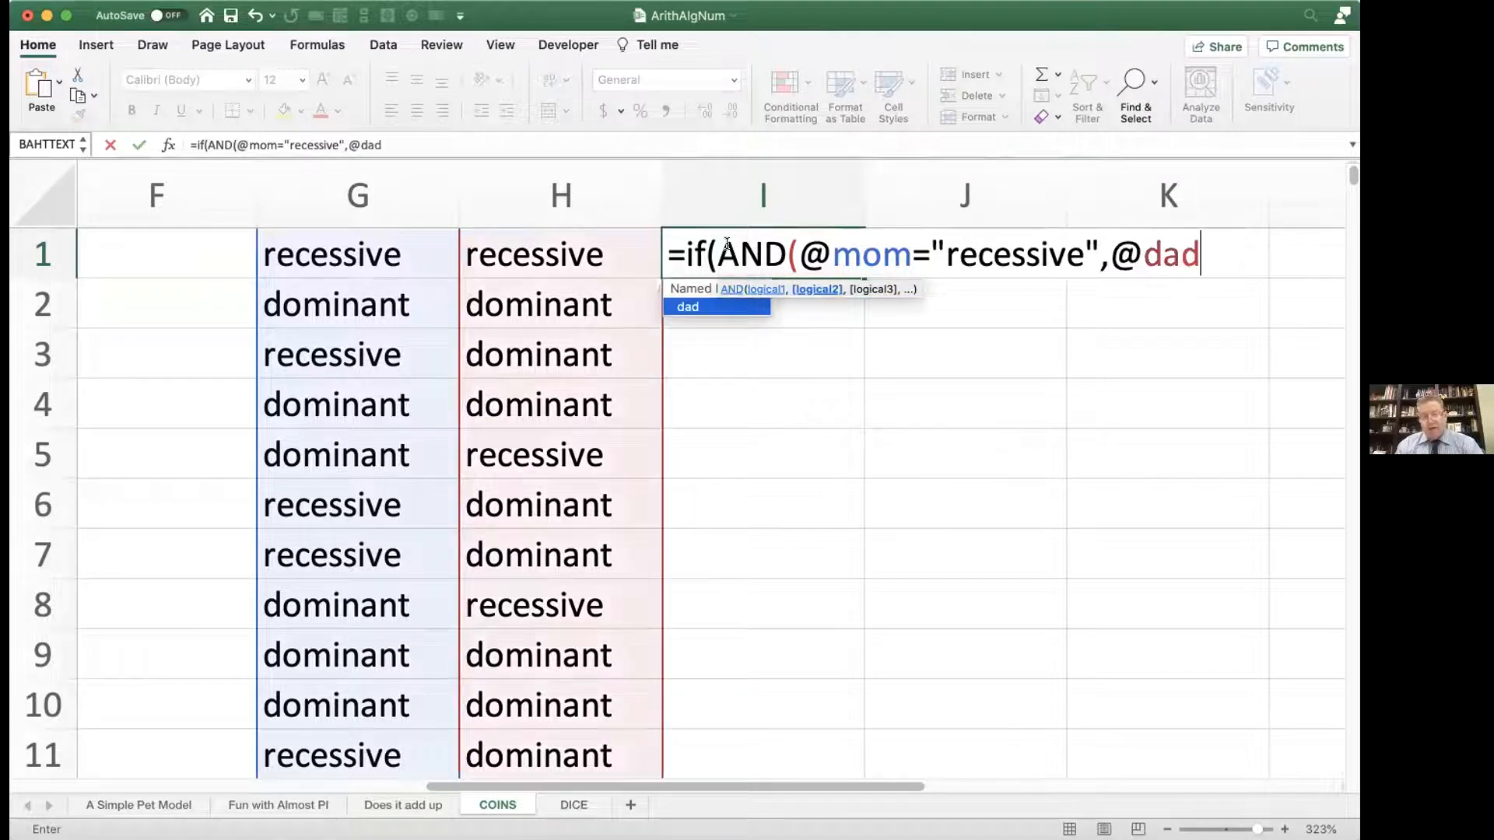
pyautogui.write('=')
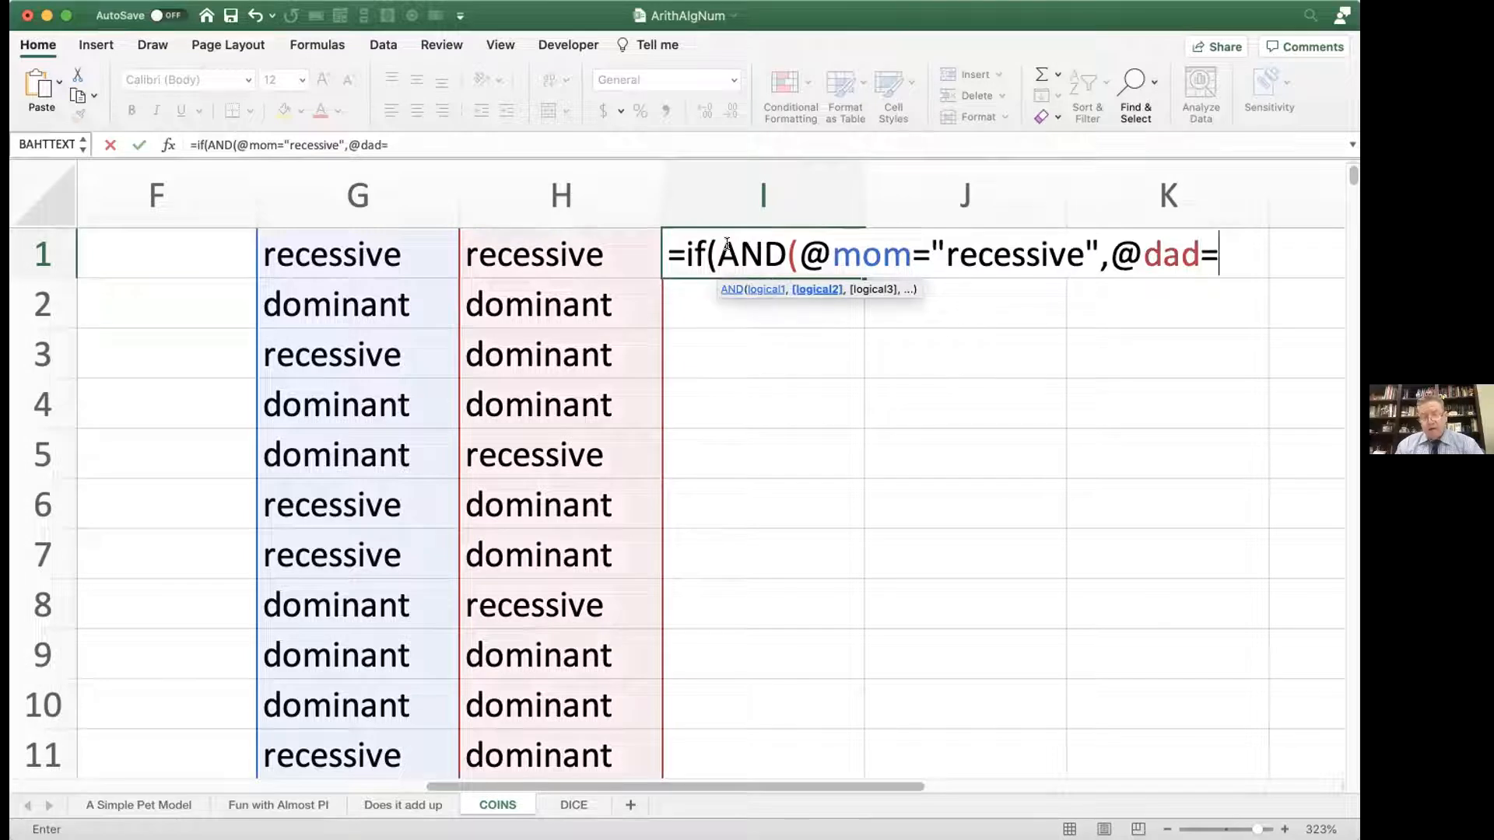
pyautogui.write('"recessive')
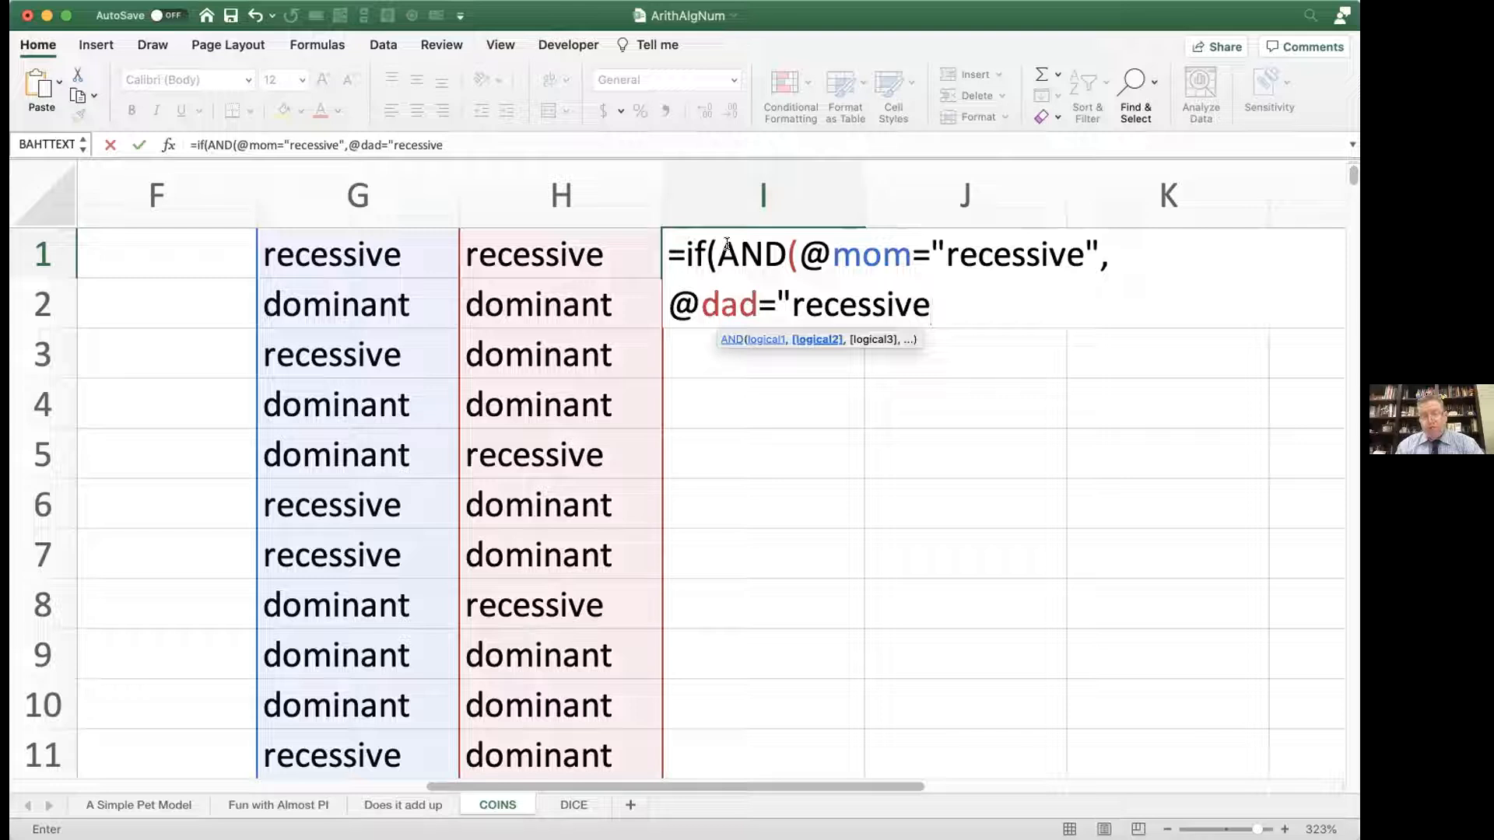
pyautogui.write('")')
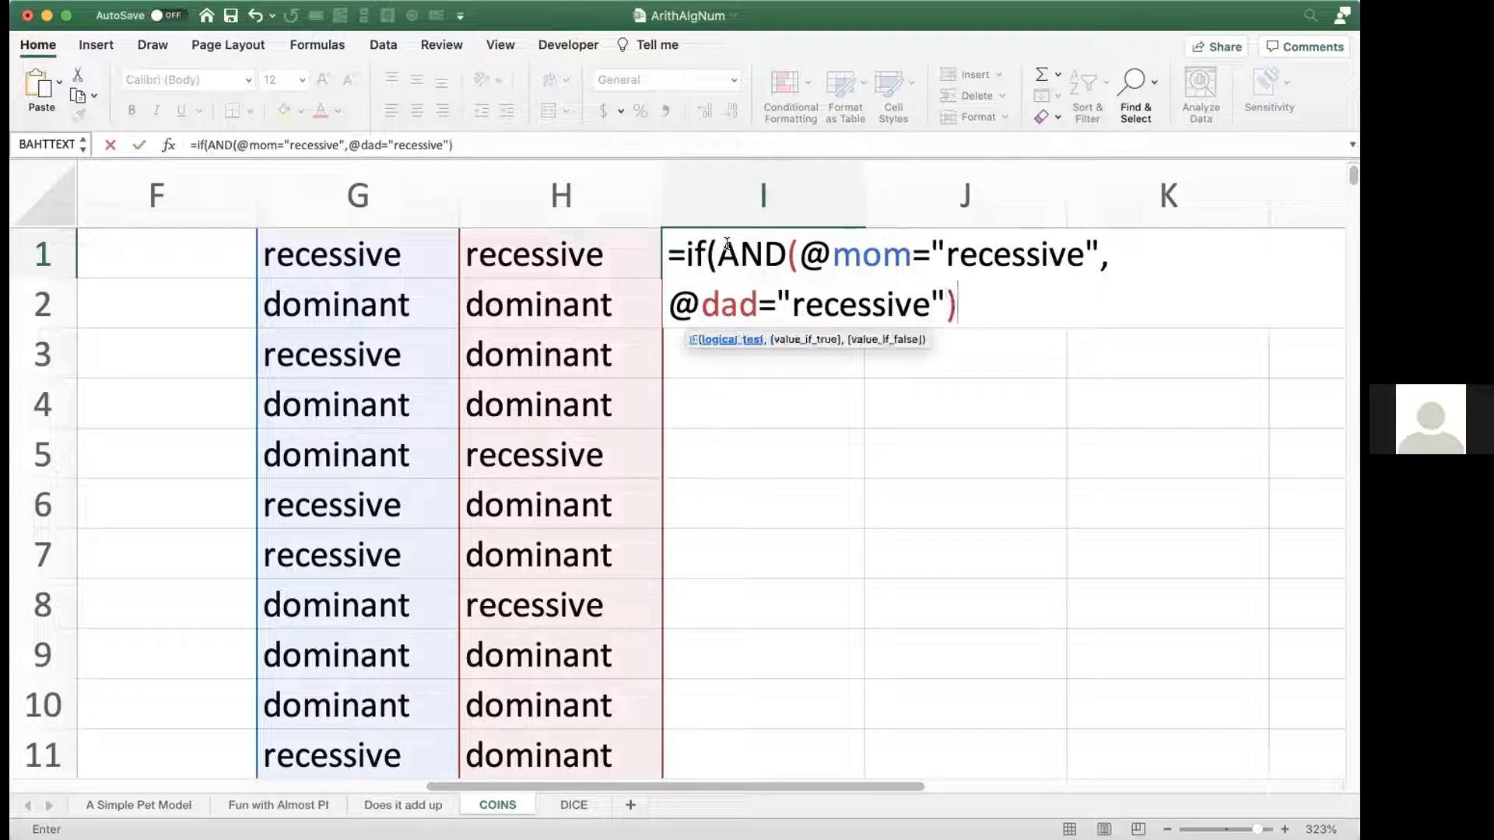
pyautogui.write(',')
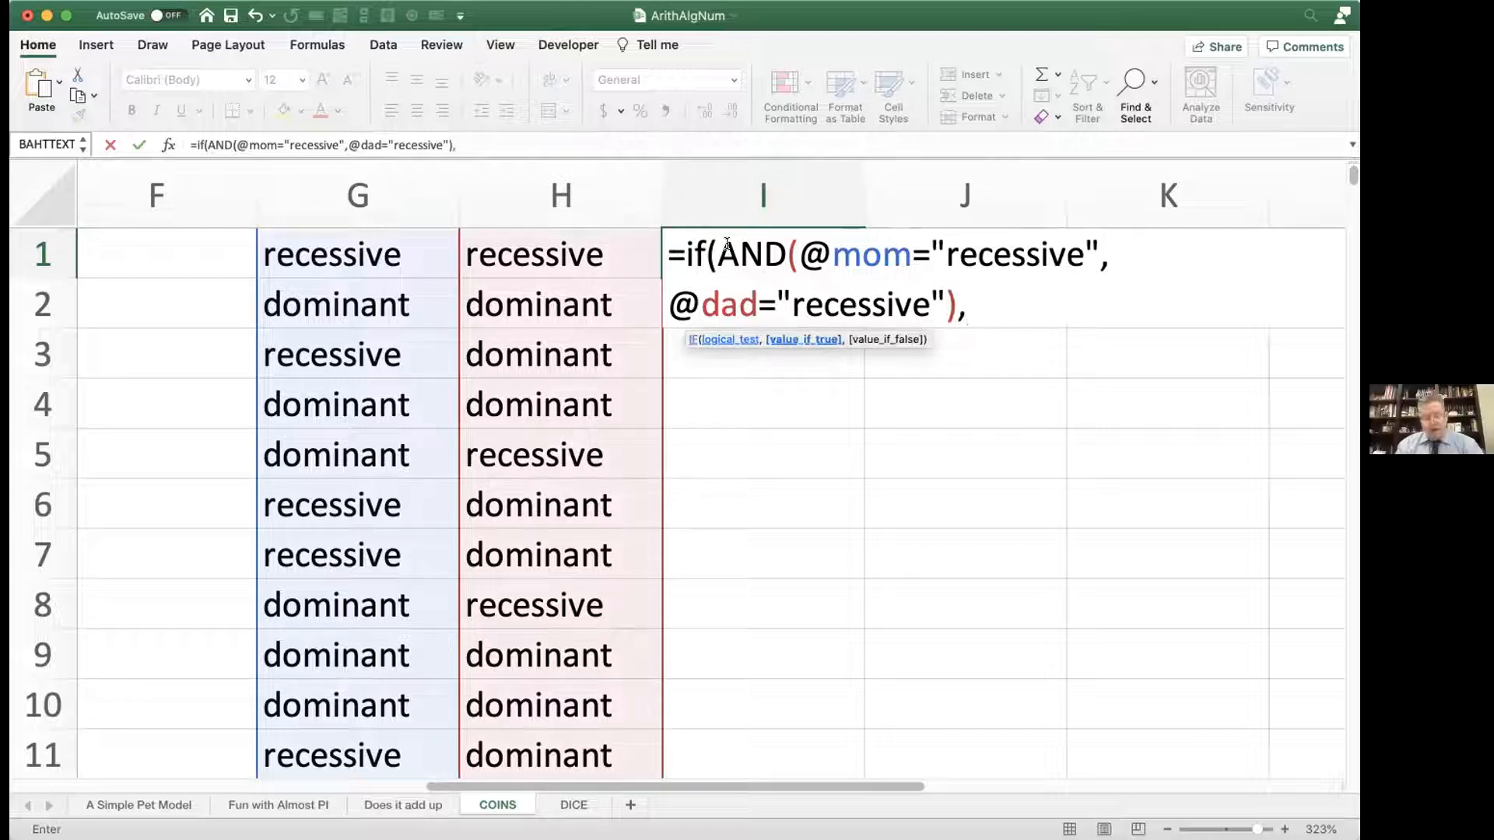
pyautogui.write('"recessive')
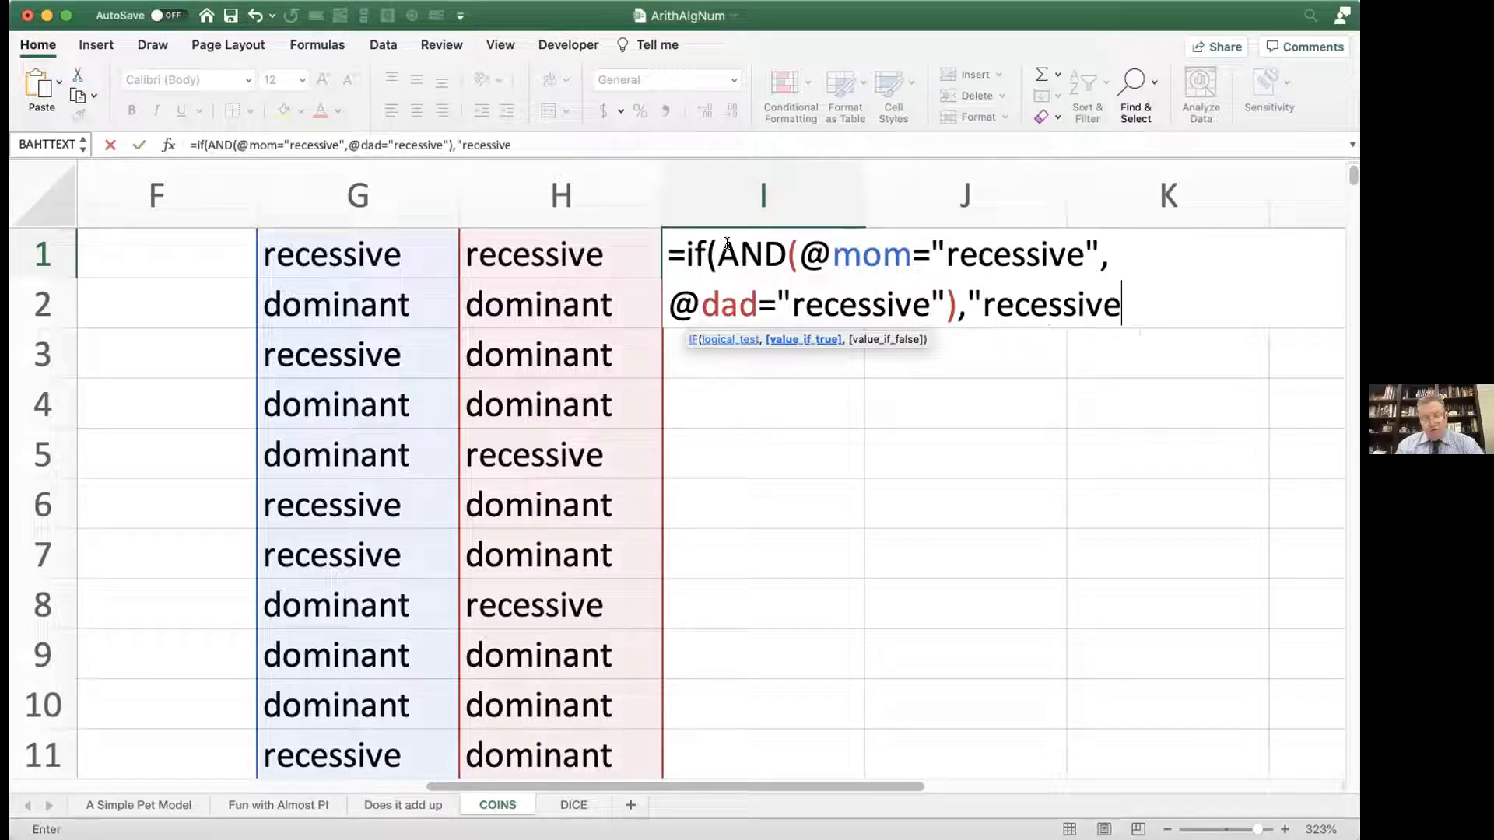
pyautogui.write('",')
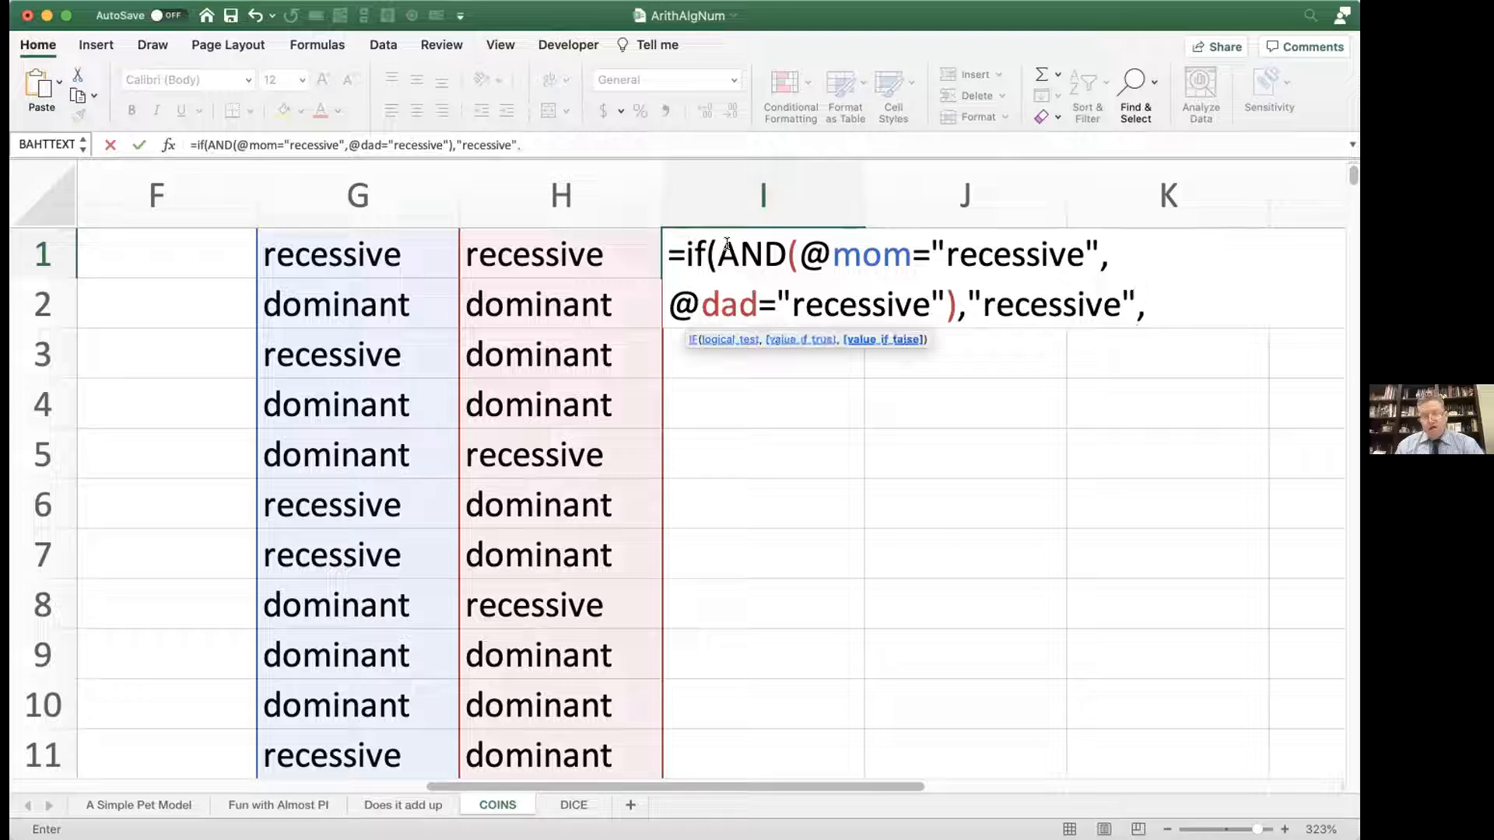
pyautogui.write('"d')
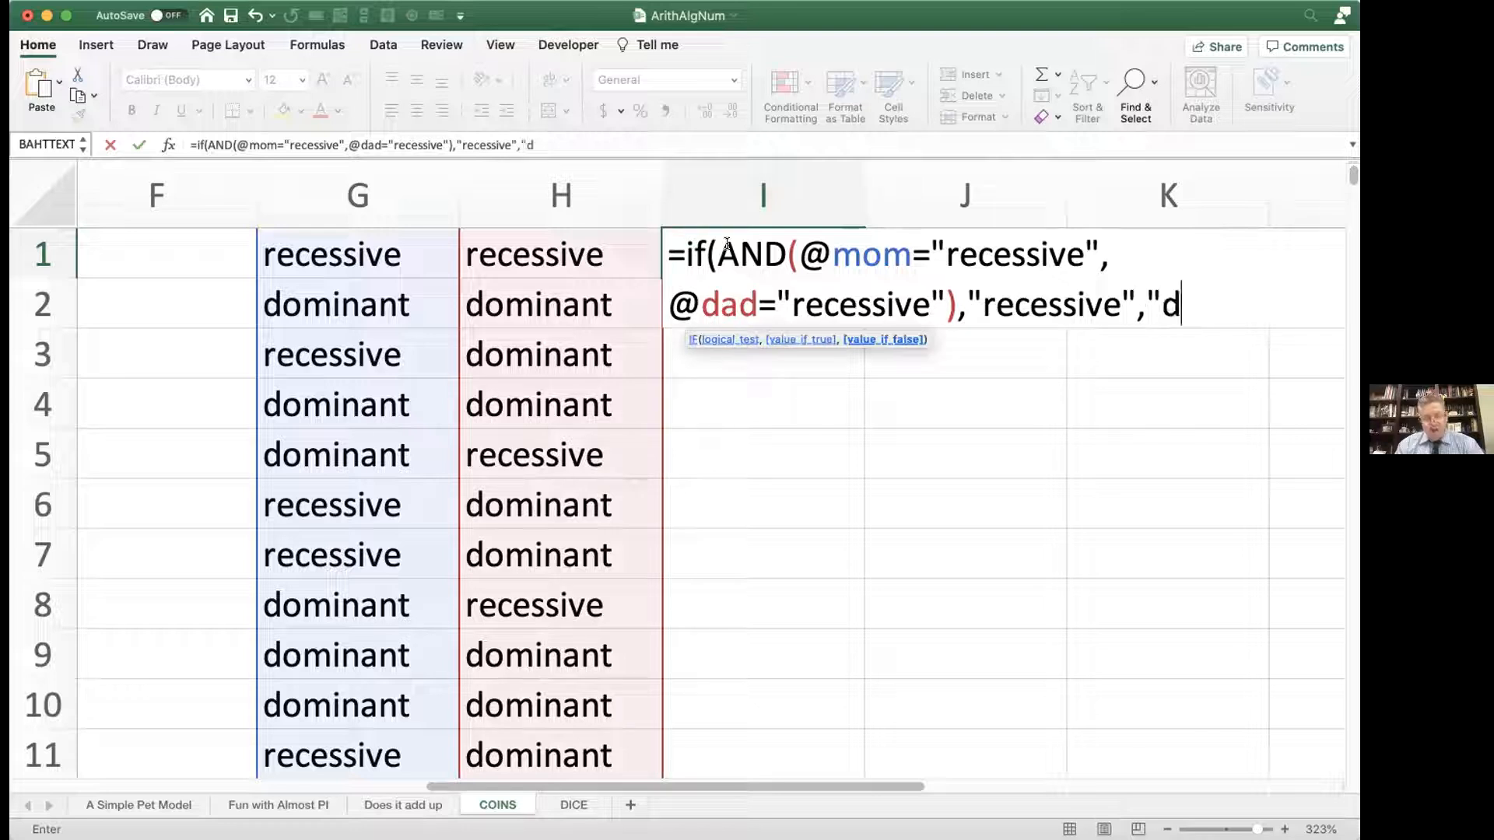
pyautogui.write('ominant")')
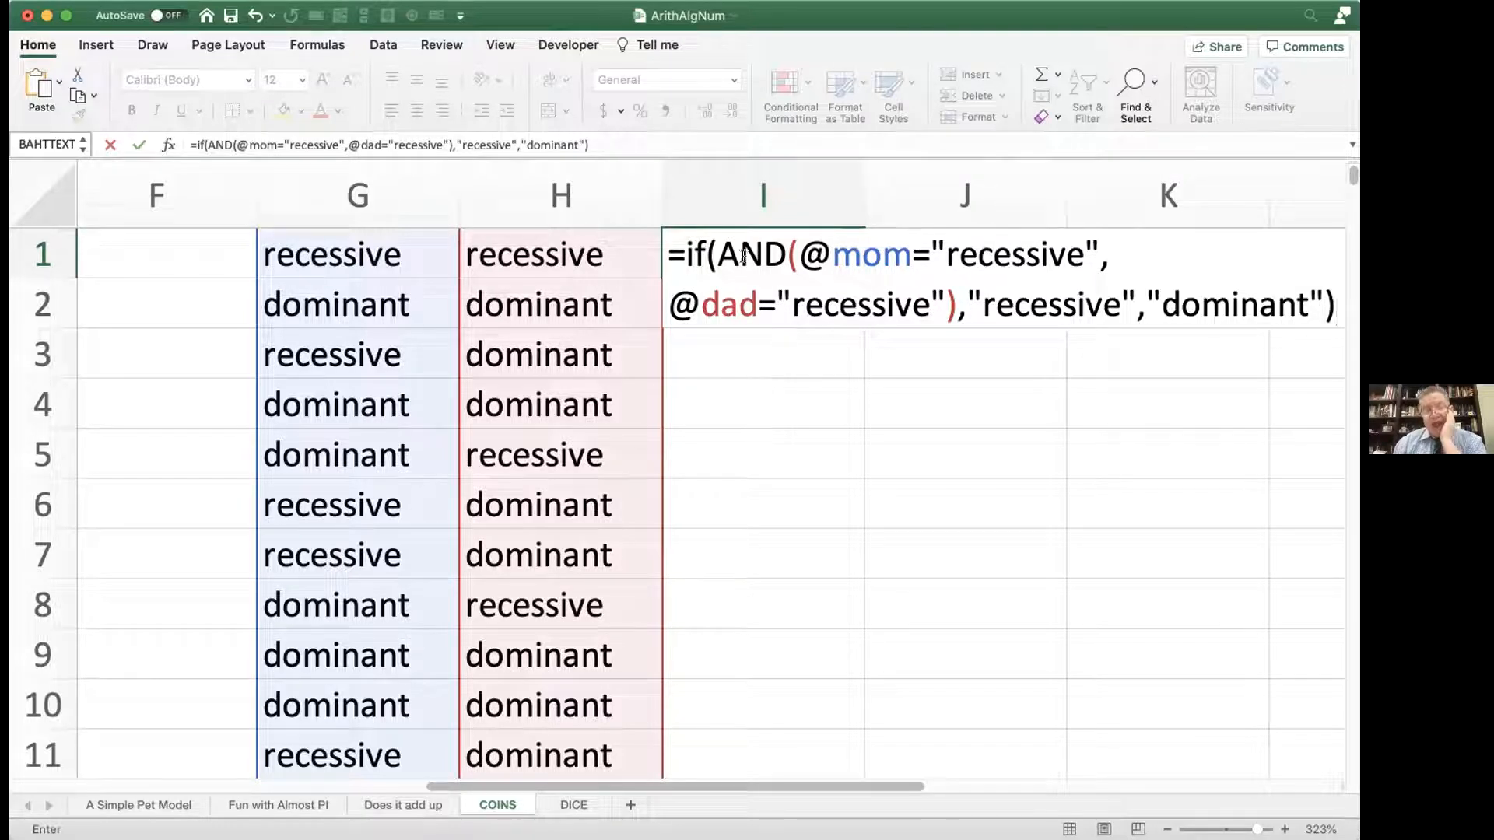
# Step: Complete the IF formula in I1 so it returns "recessive" when true and "dominant" otherwise, and enter it
pyautogui.moveTo(772, 253)
pyautogui.mouseDown()
pyautogui.moveTo(724, 253)
pyautogui.moveTo(786, 253)
pyautogui.mouseUp()
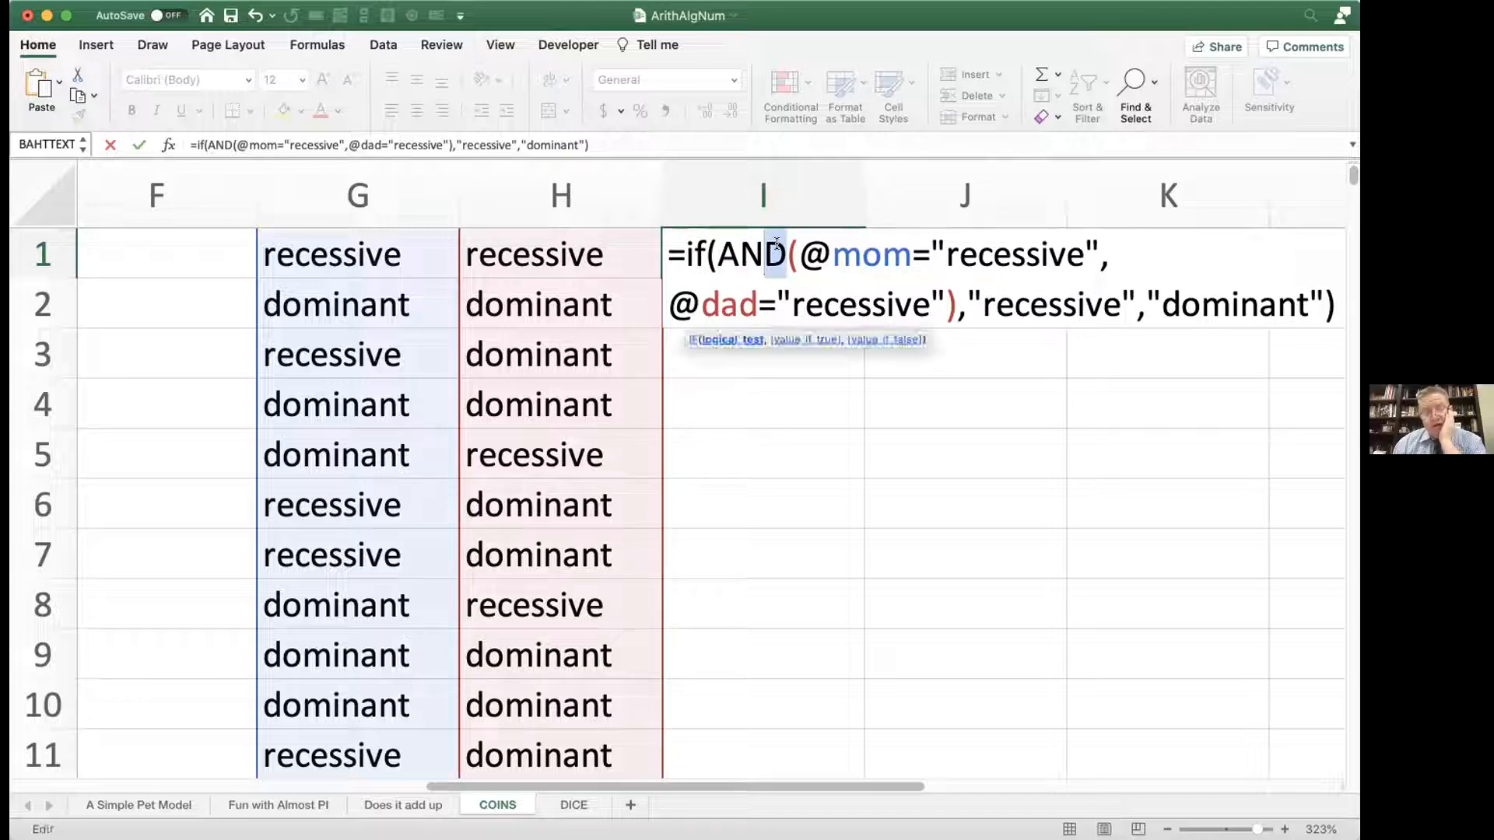
pyautogui.click(753, 263)
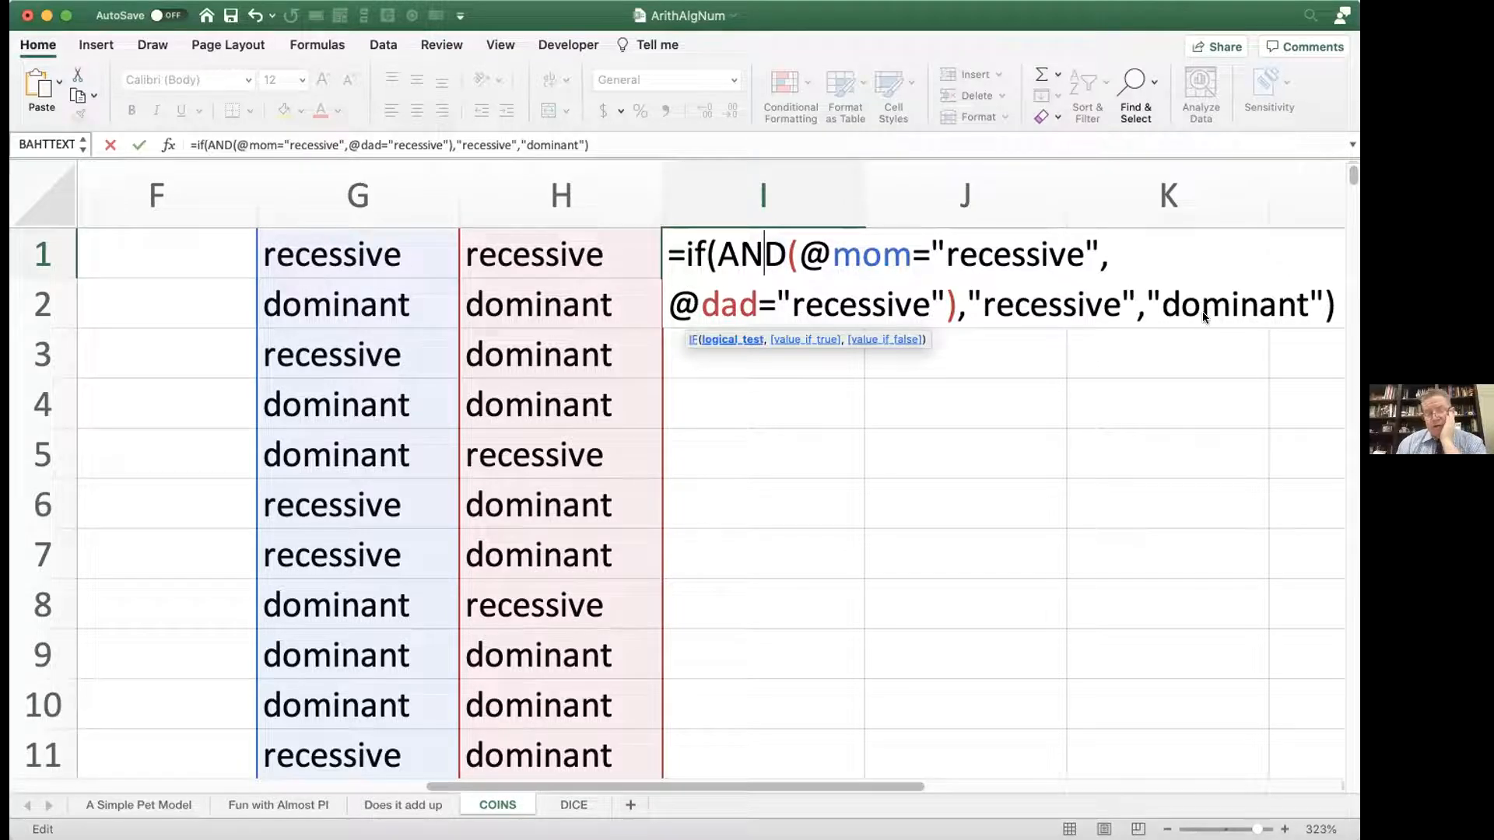
pyautogui.press('Return')
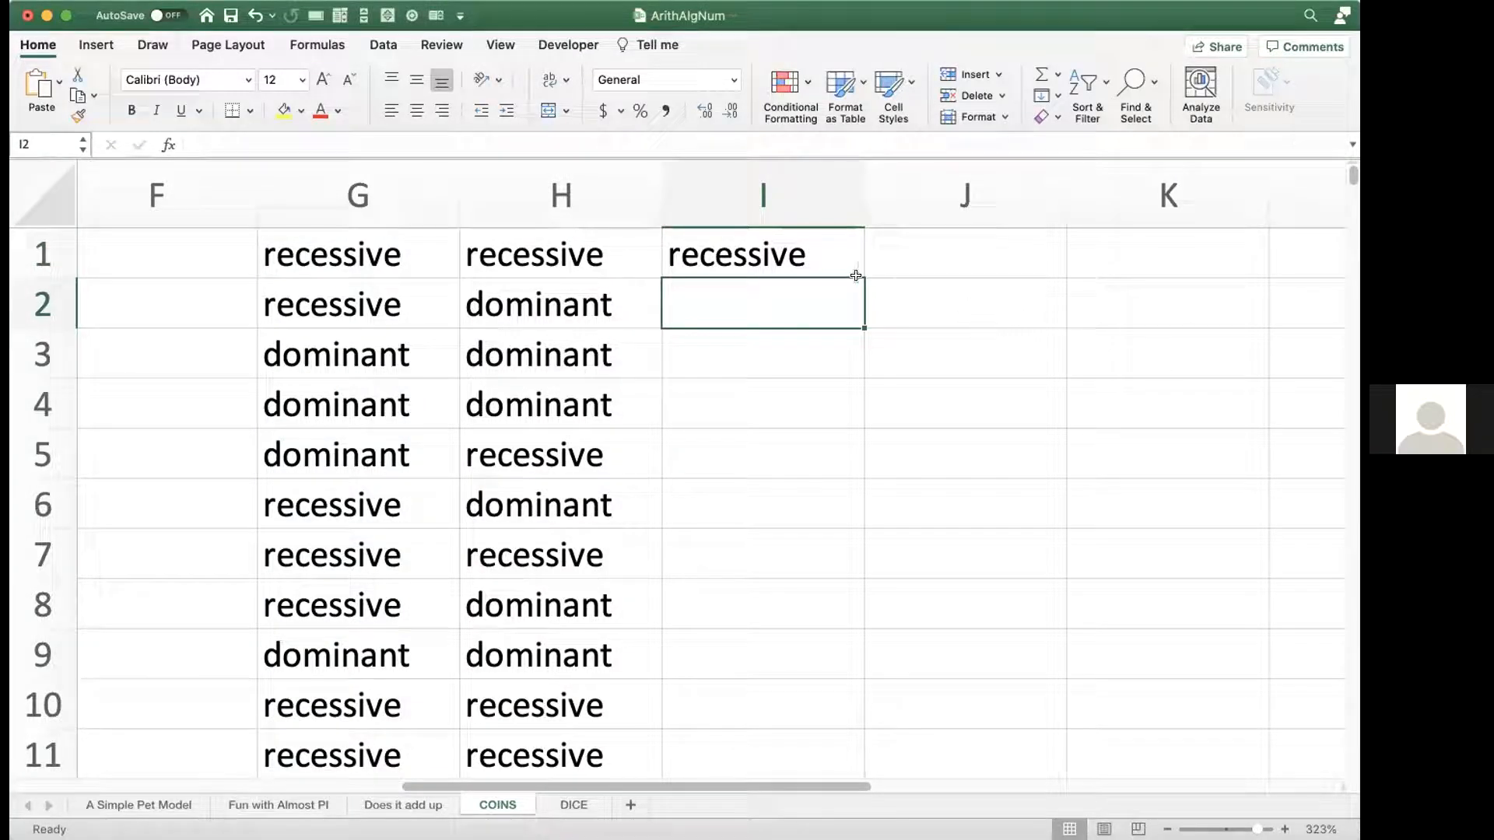
# Step: Fill the child formula from I1 down through I11 and select the whole Mom column
pyautogui.click(821, 262)
pyautogui.doubleClick(859, 274)
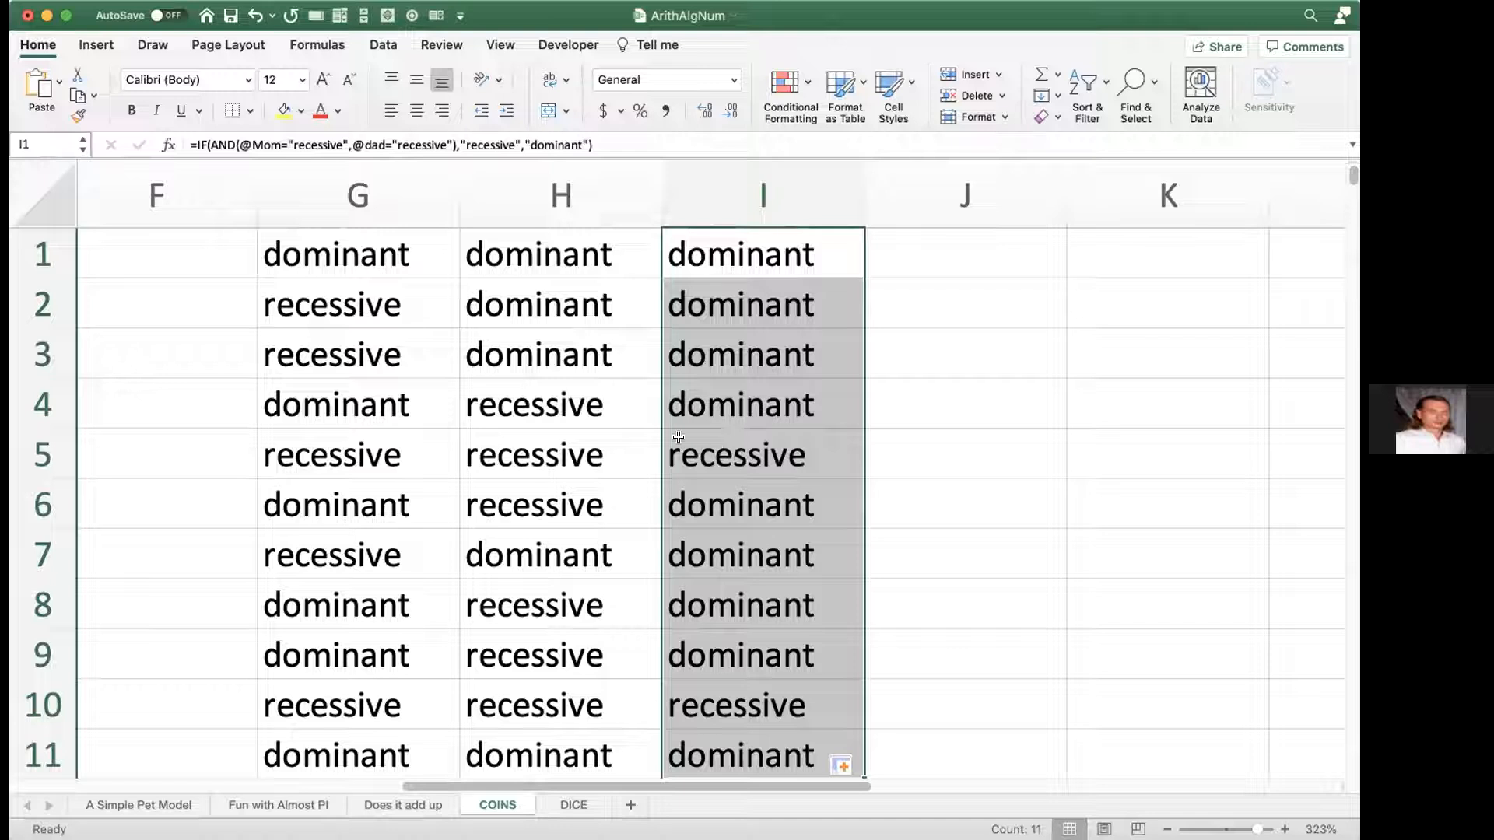
pyautogui.click(396, 204)
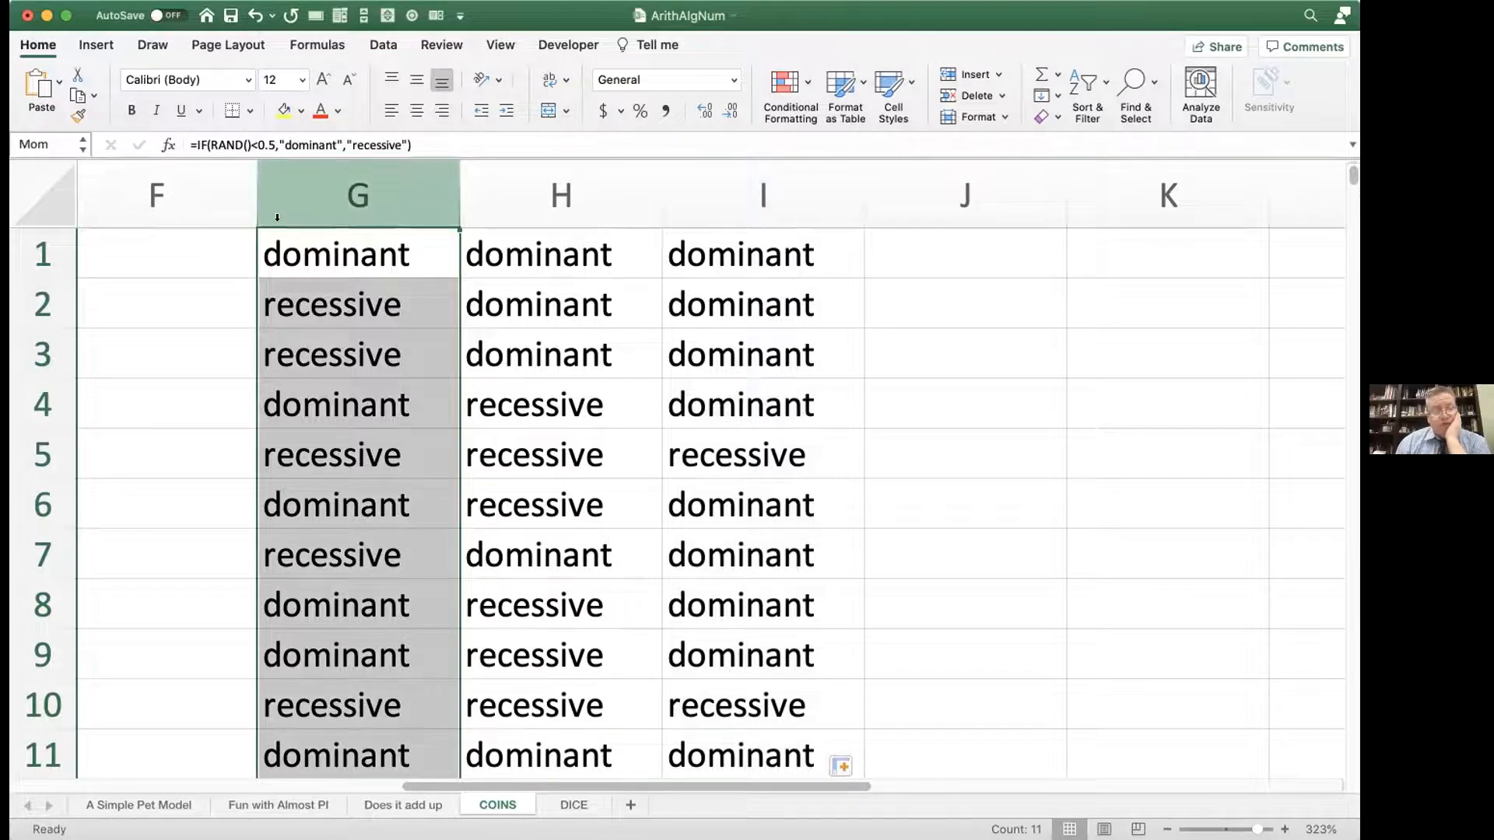
# Step: Fill the random dominant/recessive formula in G1 down the Mom column through row 468
pyautogui.doubleClick(291, 249)
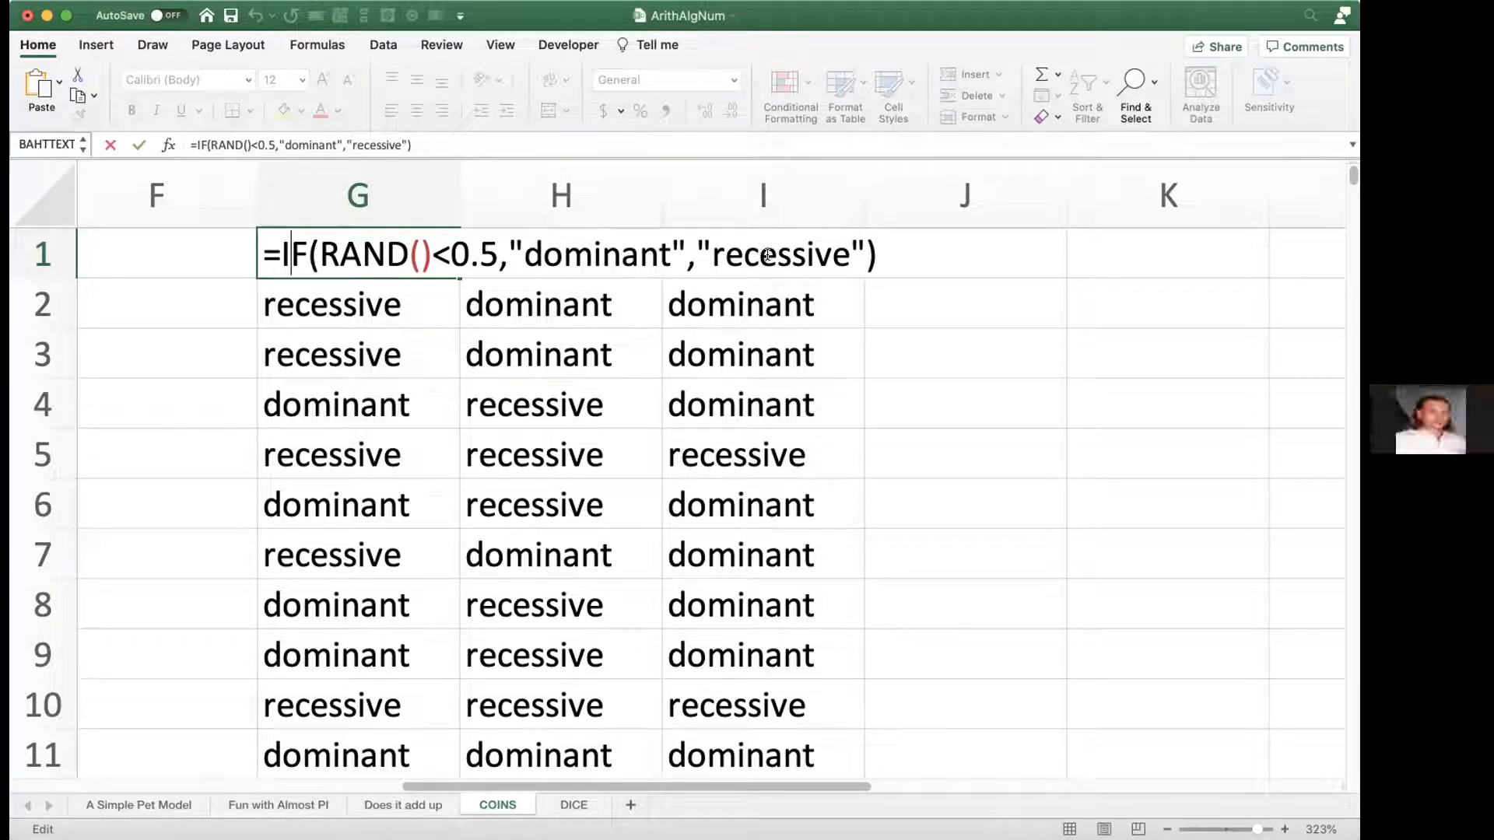
pyautogui.press('Return')
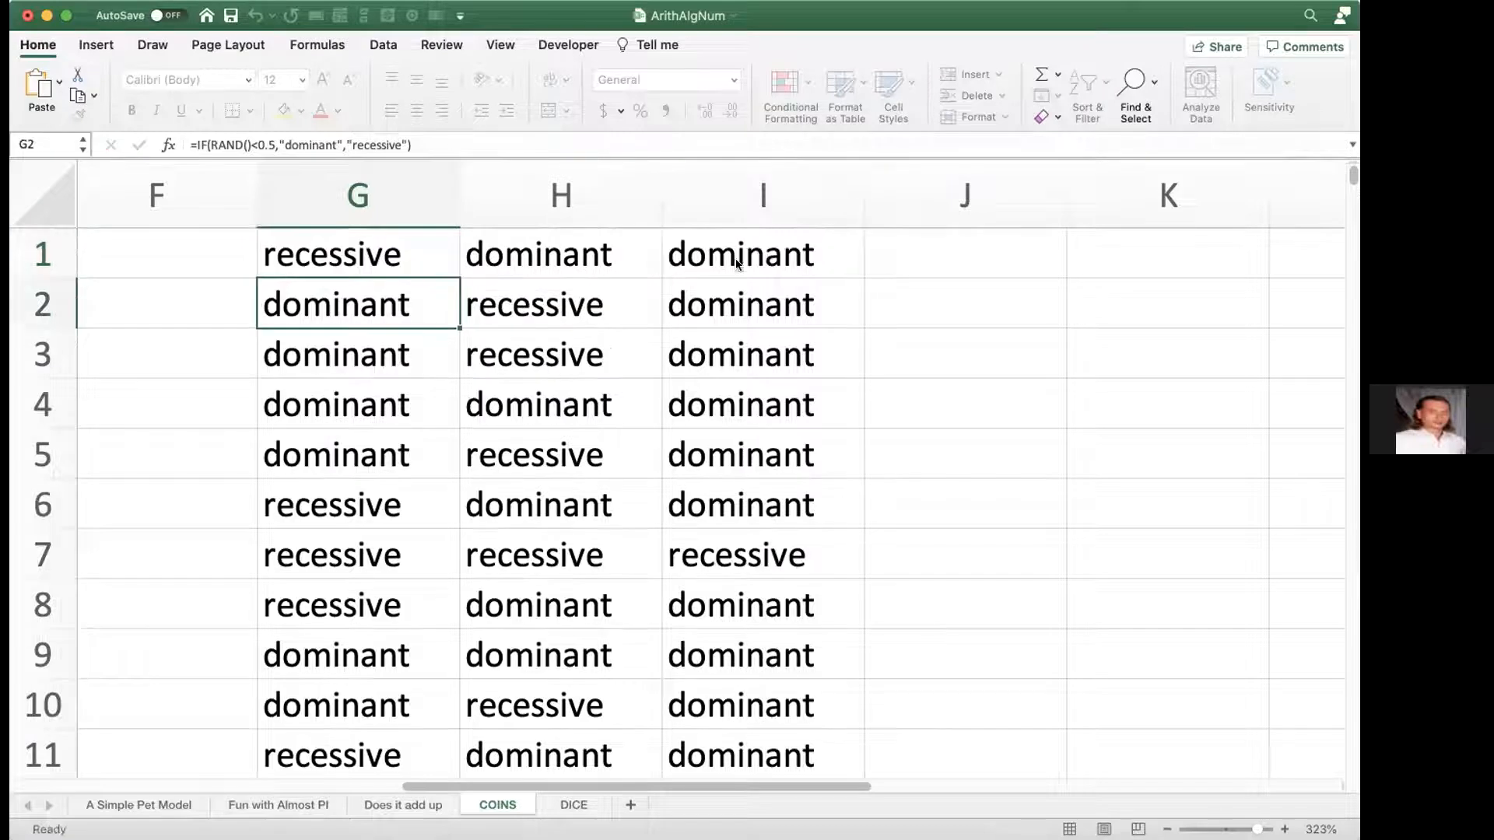
pyautogui.click(434, 262)
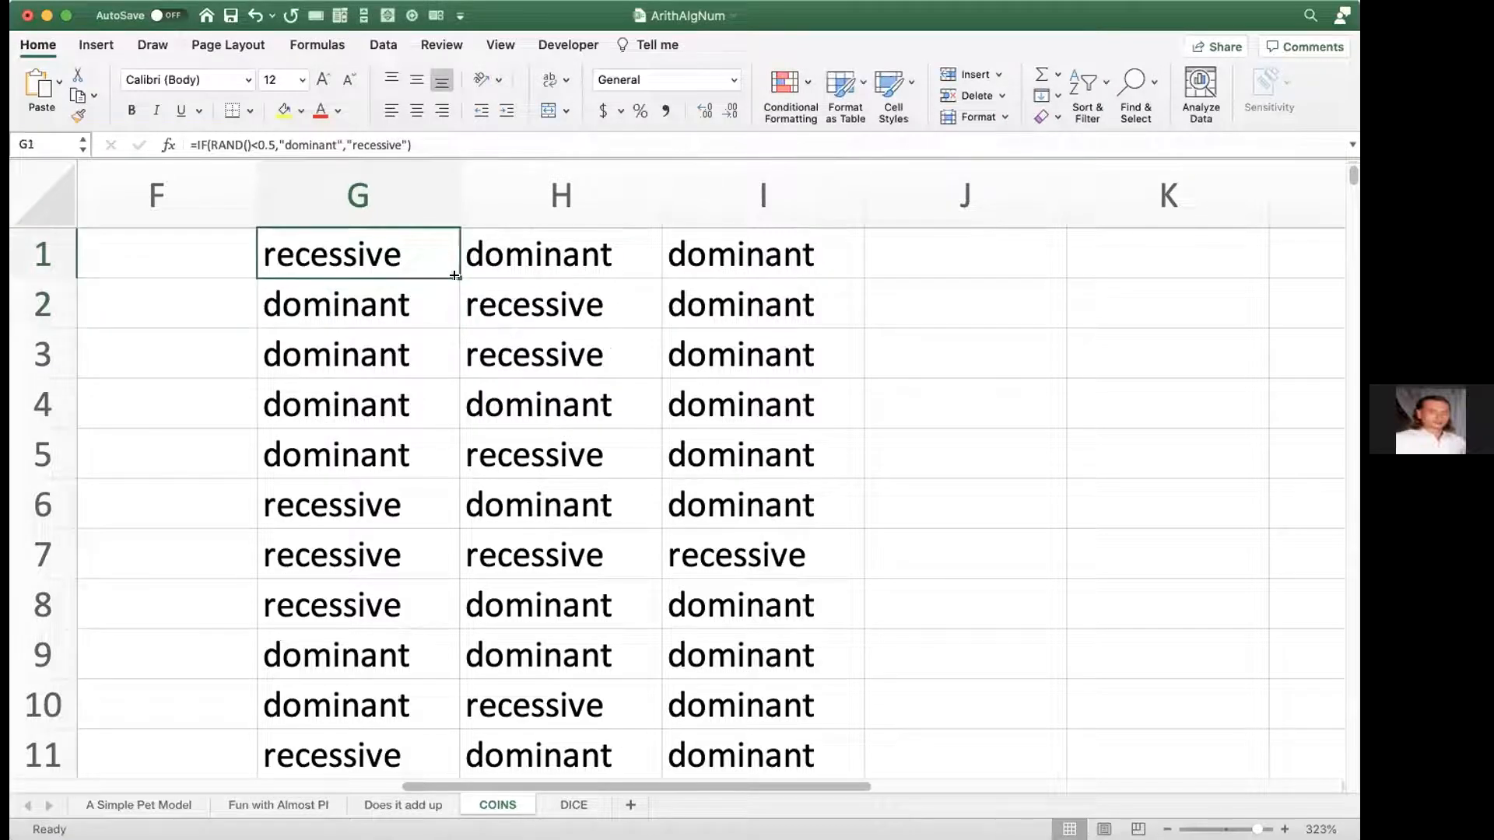
pyautogui.moveTo(455, 275); pyautogui.dragTo(428, 820)
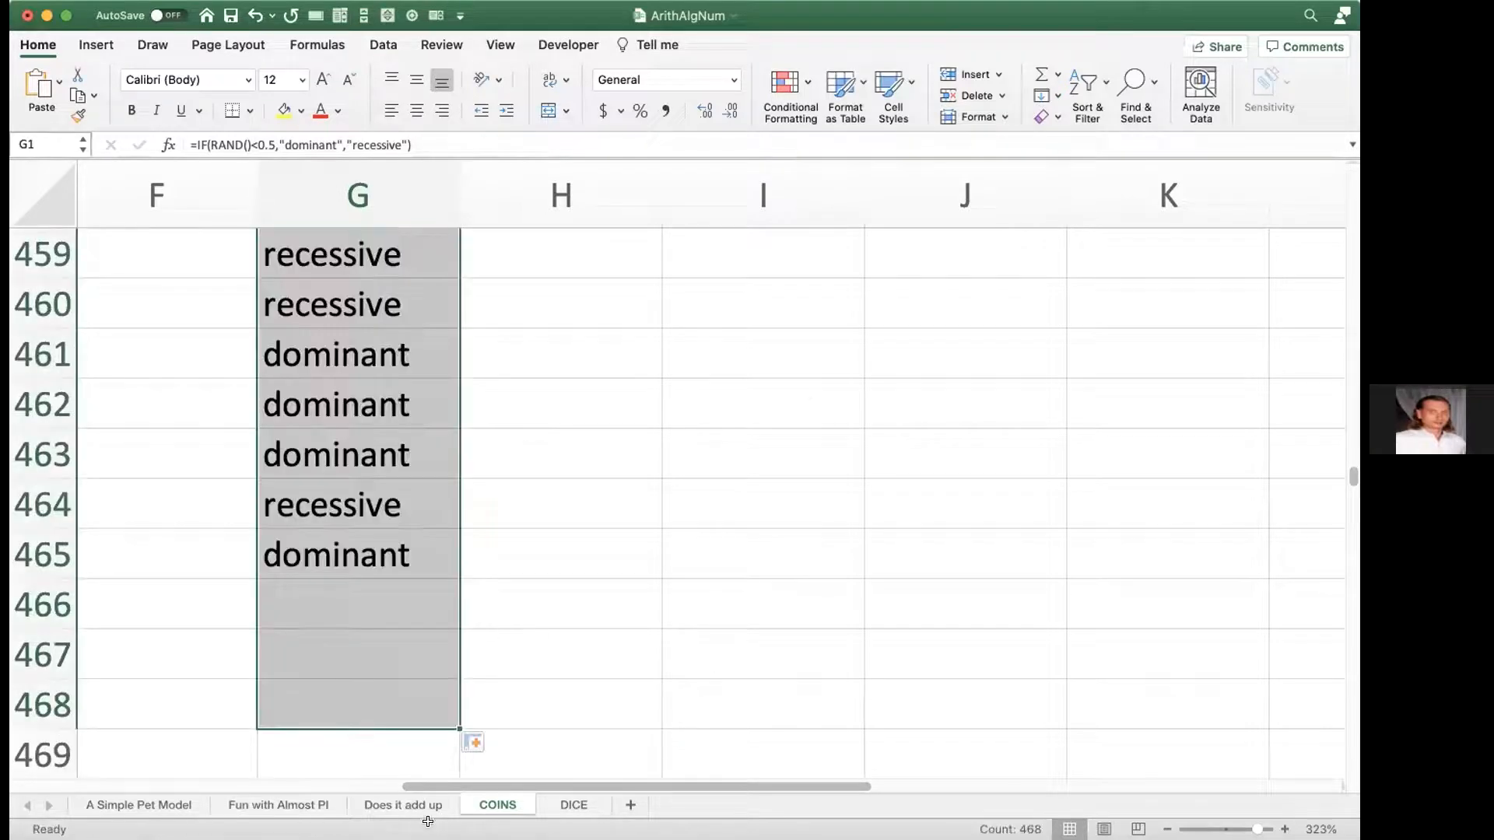
# Step: Extend the dad and child formulas from H11 and I11 down through row 468 to match the Mom column
pyautogui.scroll(15, 529, 613)
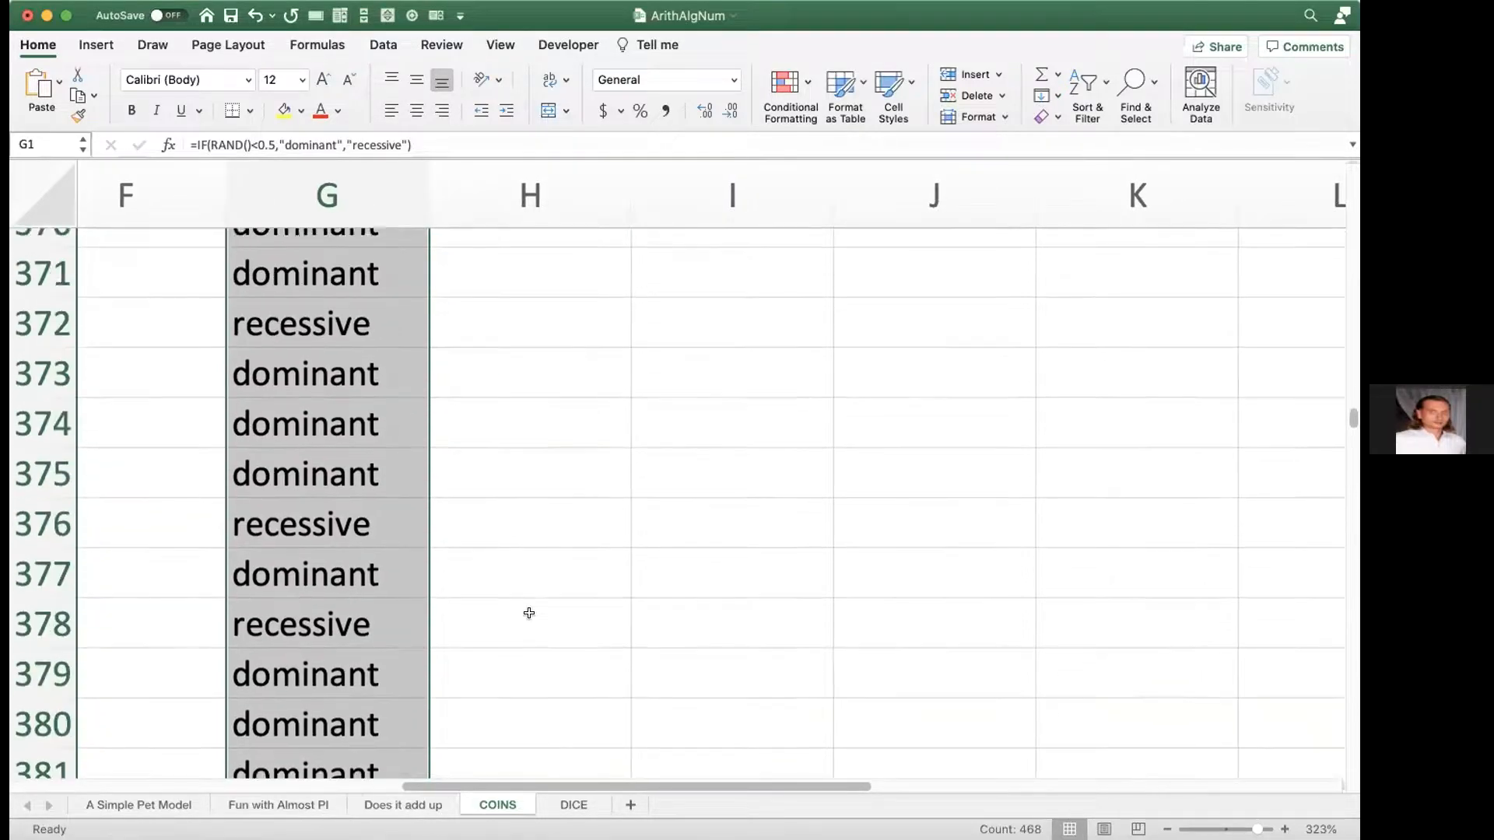
pyautogui.scroll(15, 529, 613)
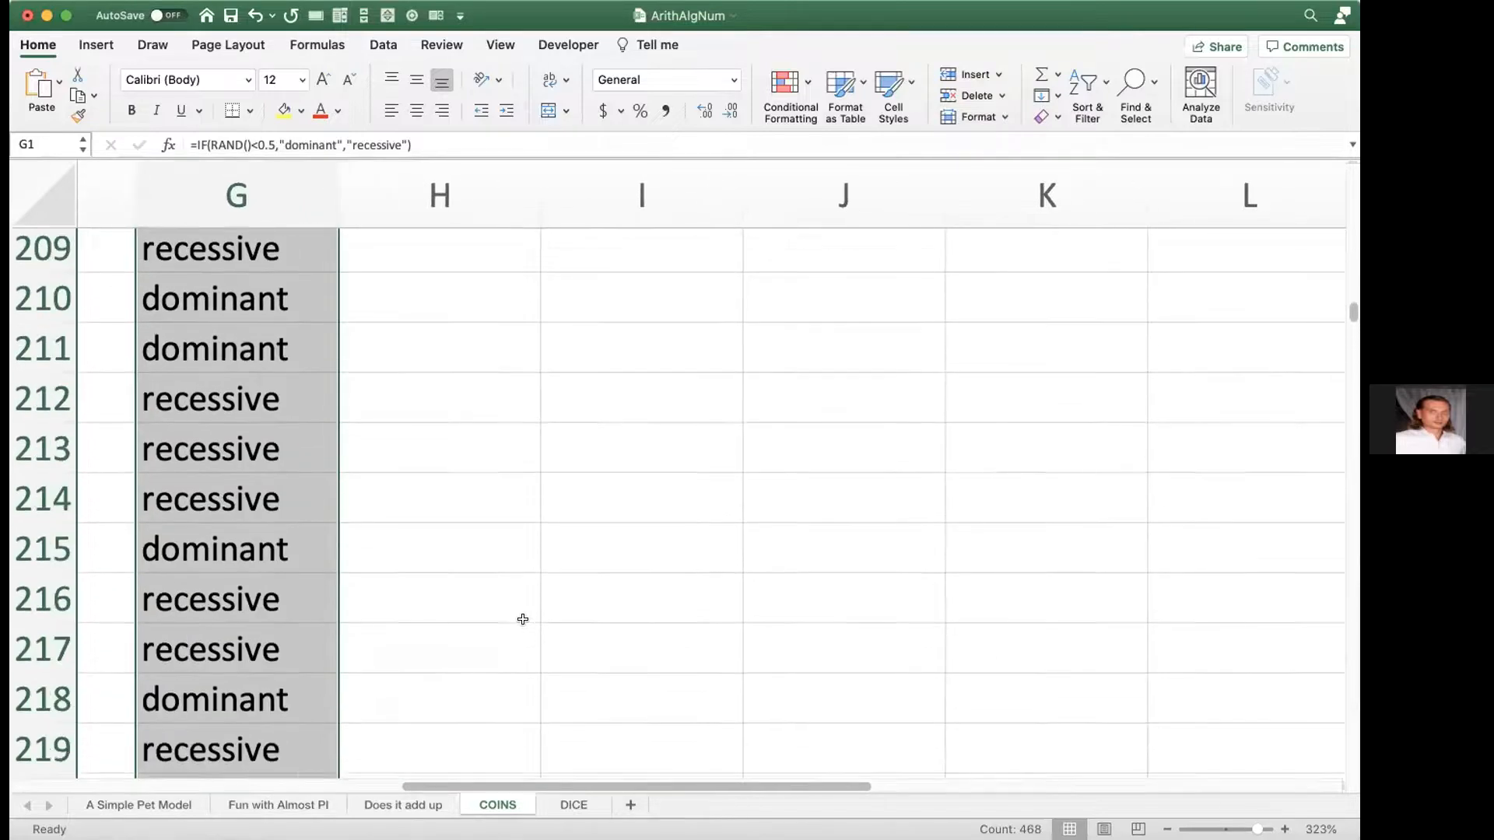
pyautogui.scroll(10, 381, 506)
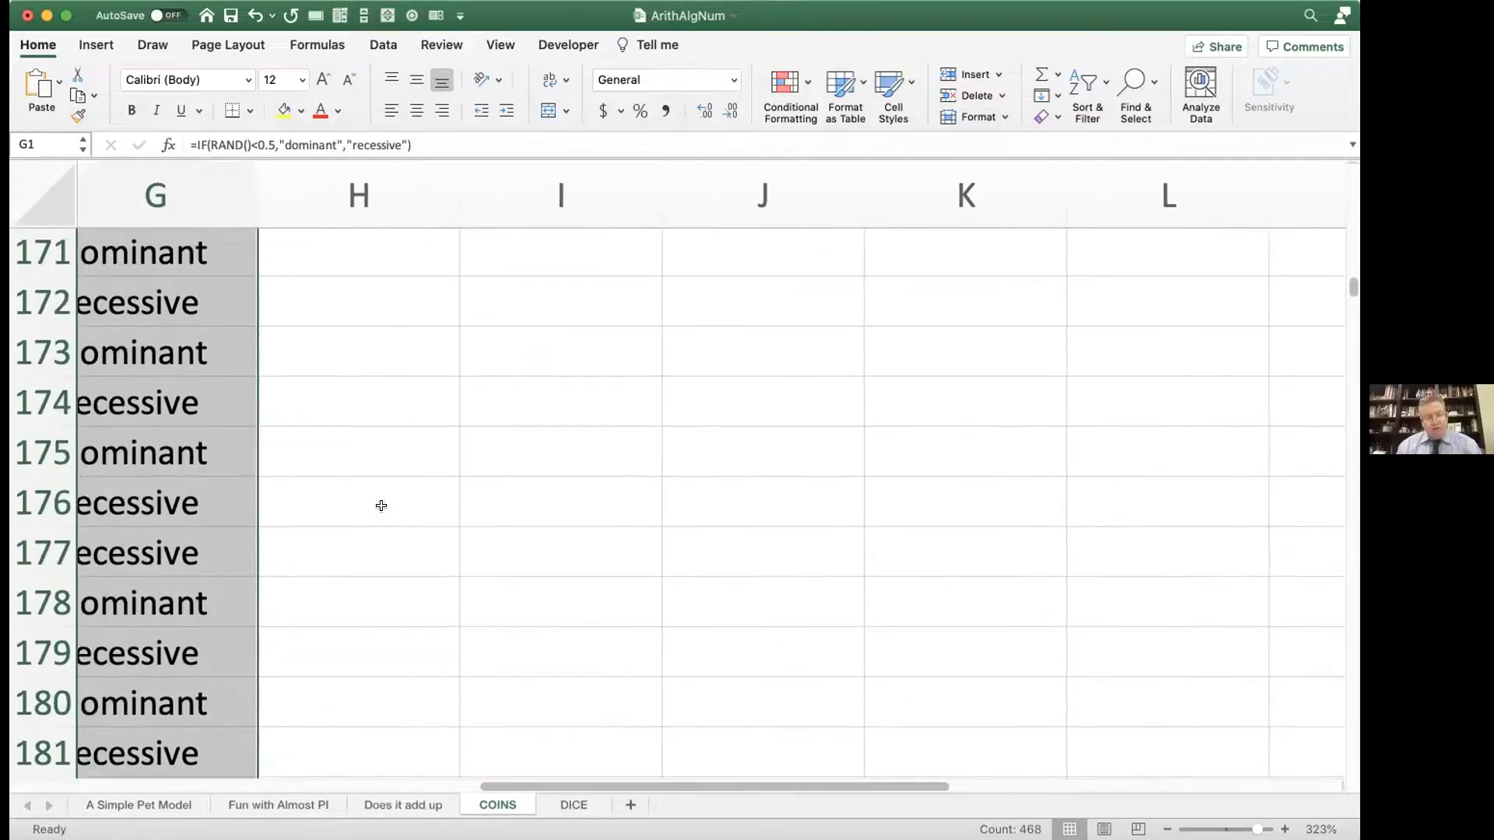
pyautogui.scroll(15, 381, 505)
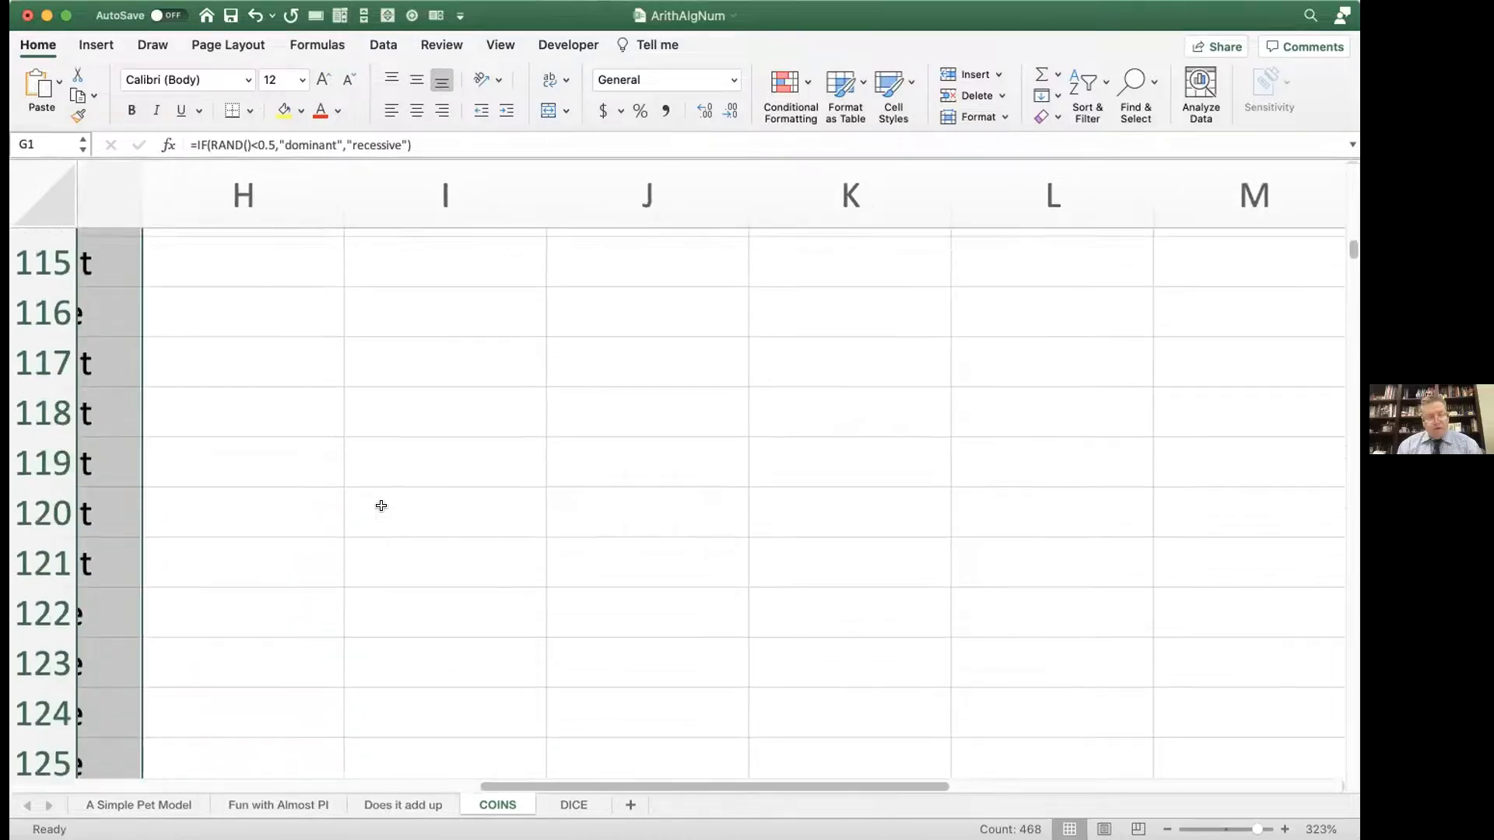
pyautogui.scroll(20, 381, 505)
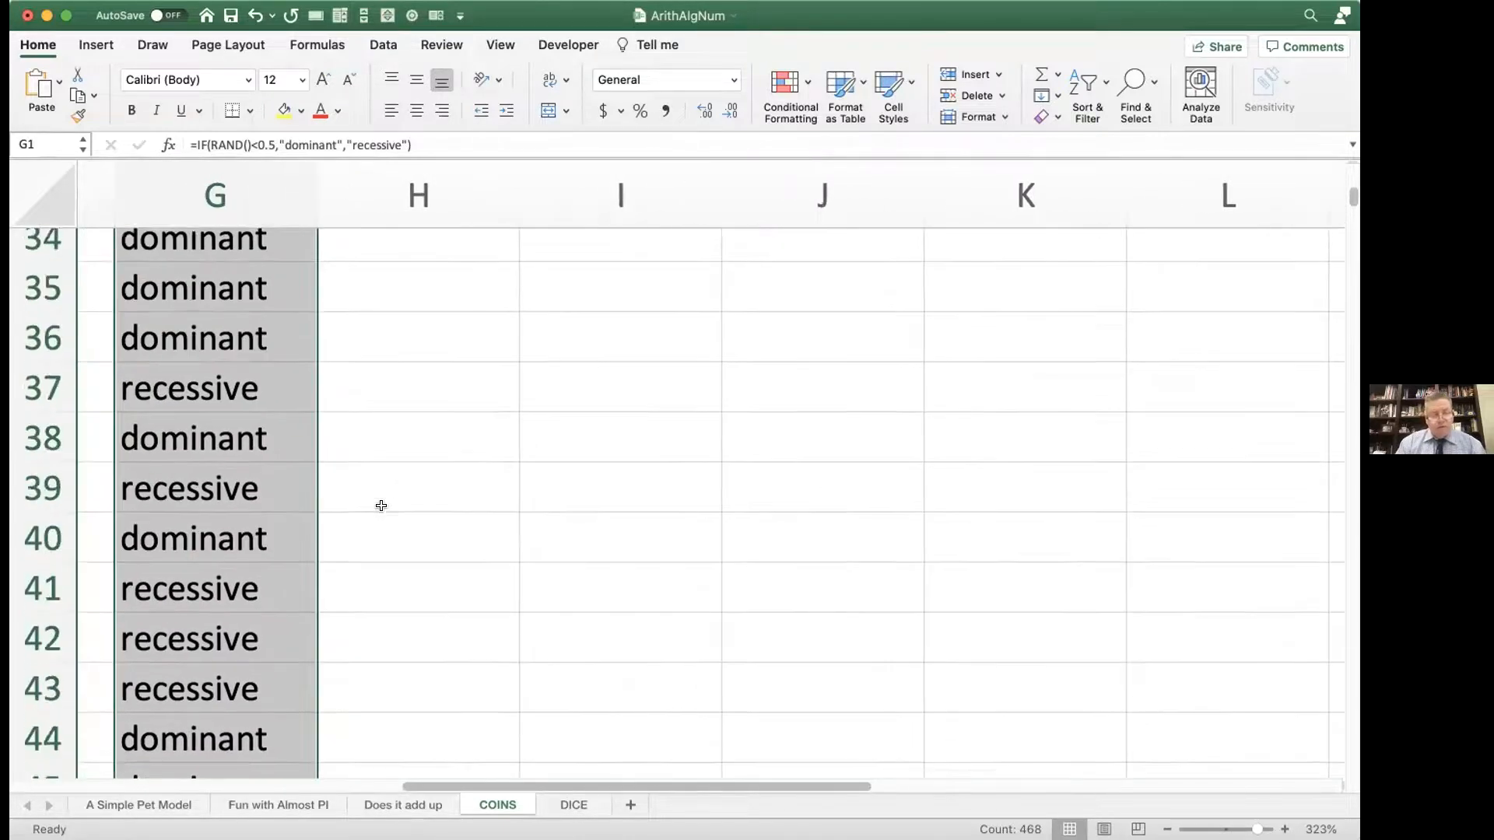
pyautogui.scroll(-4, 382, 506)
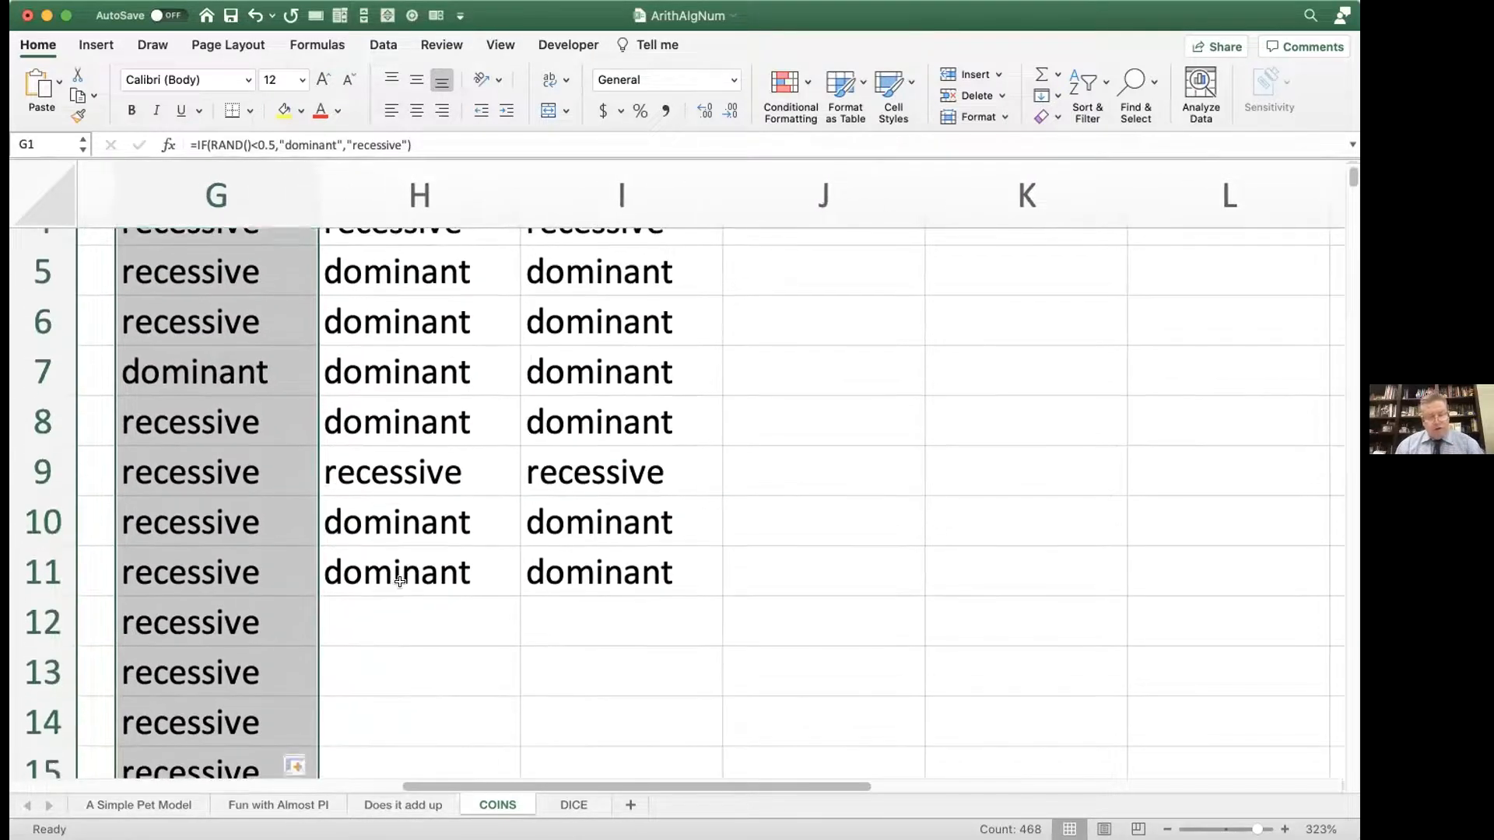
pyautogui.click(504, 576)
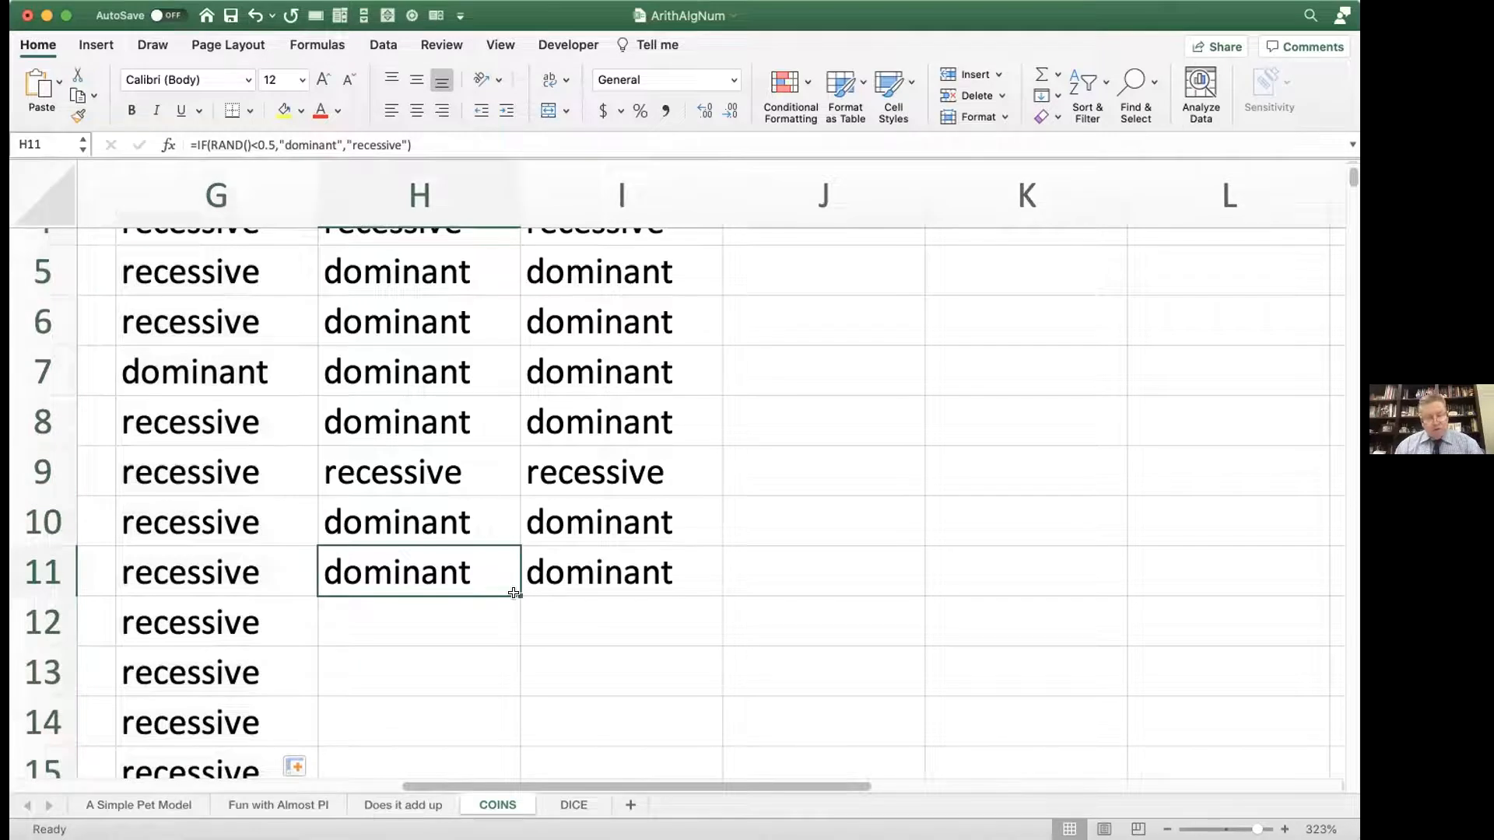
pyautogui.moveTo(517, 591); pyautogui.dragTo(515, 766)
pyautogui.click(694, 581)
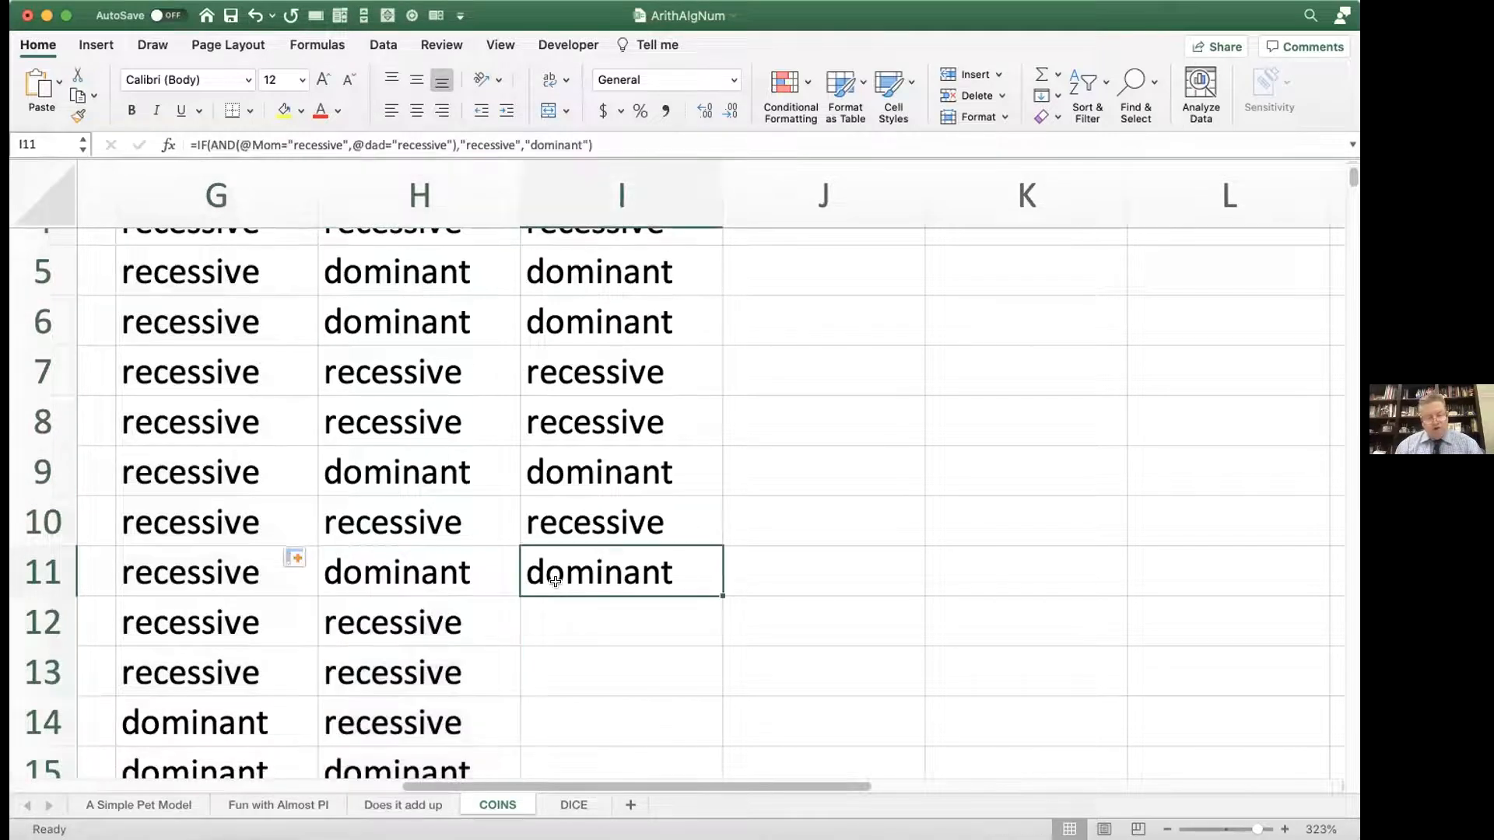
pyautogui.doubleClick(719, 590)
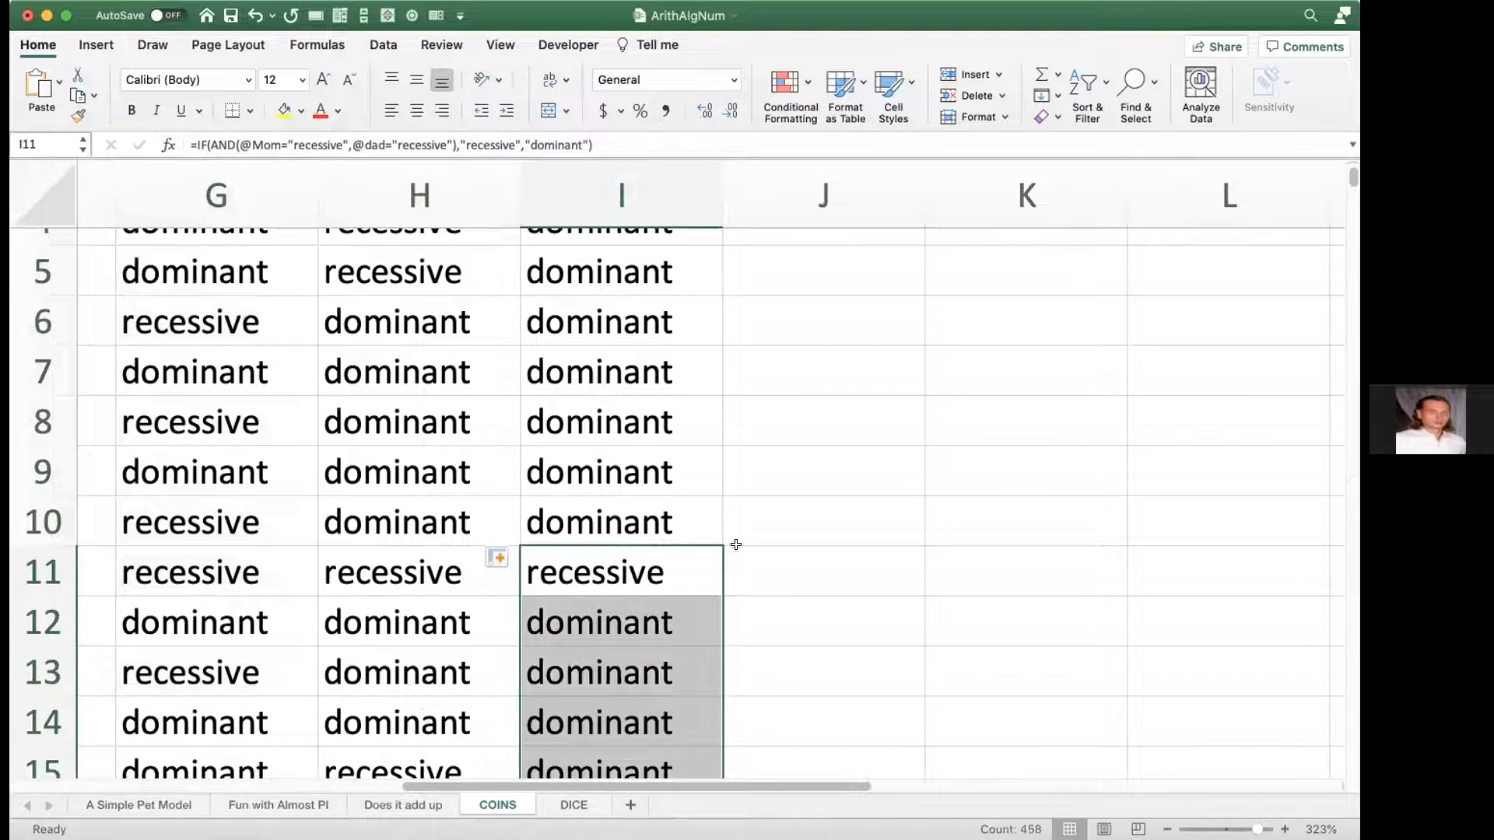
# Step: Enter =counta(mom) in J1 to count the entries in the Mom column
pyautogui.scroll(3, 735, 545)
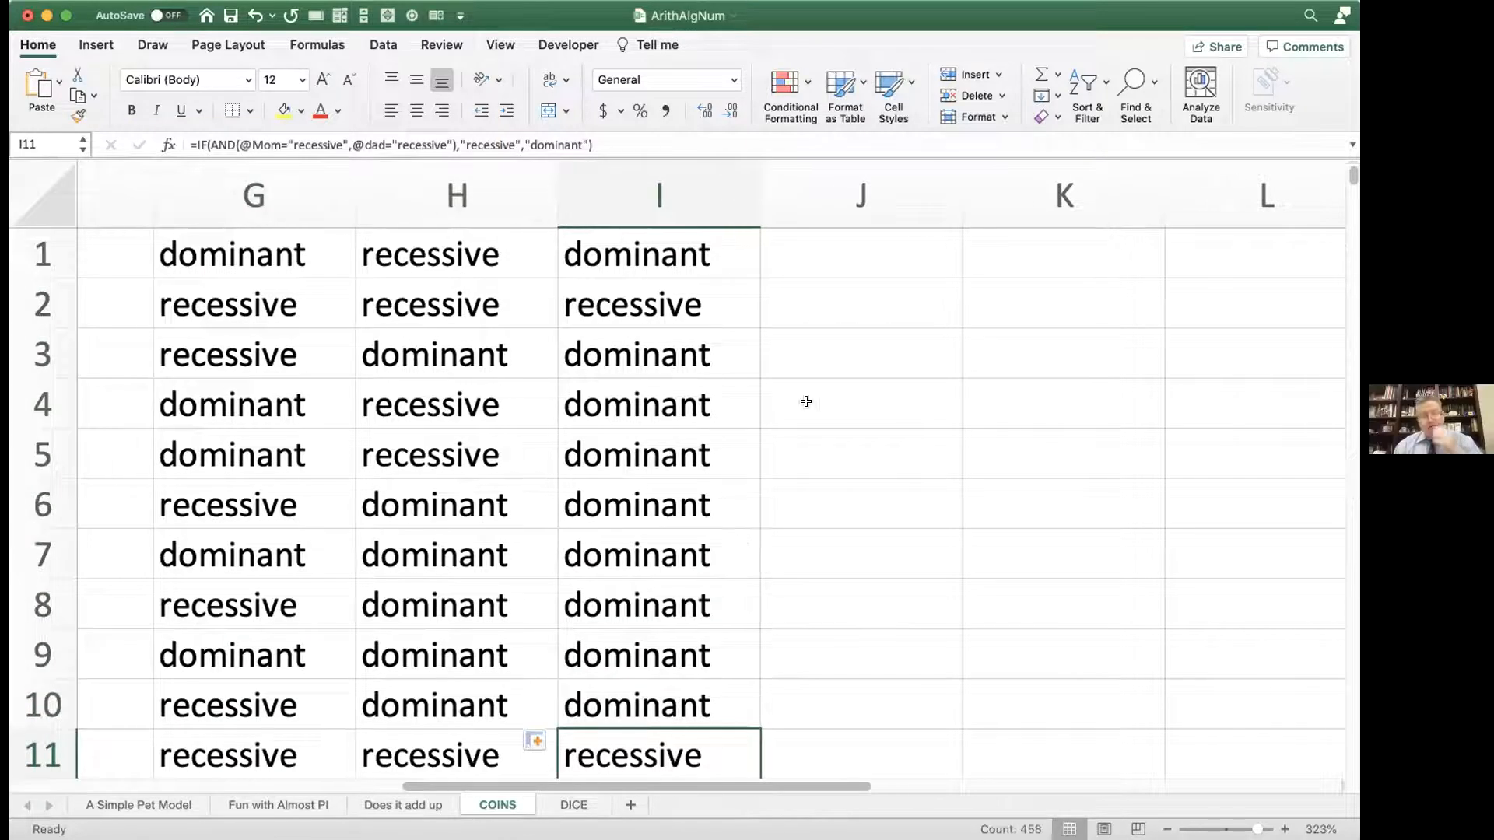
pyautogui.click(840, 250)
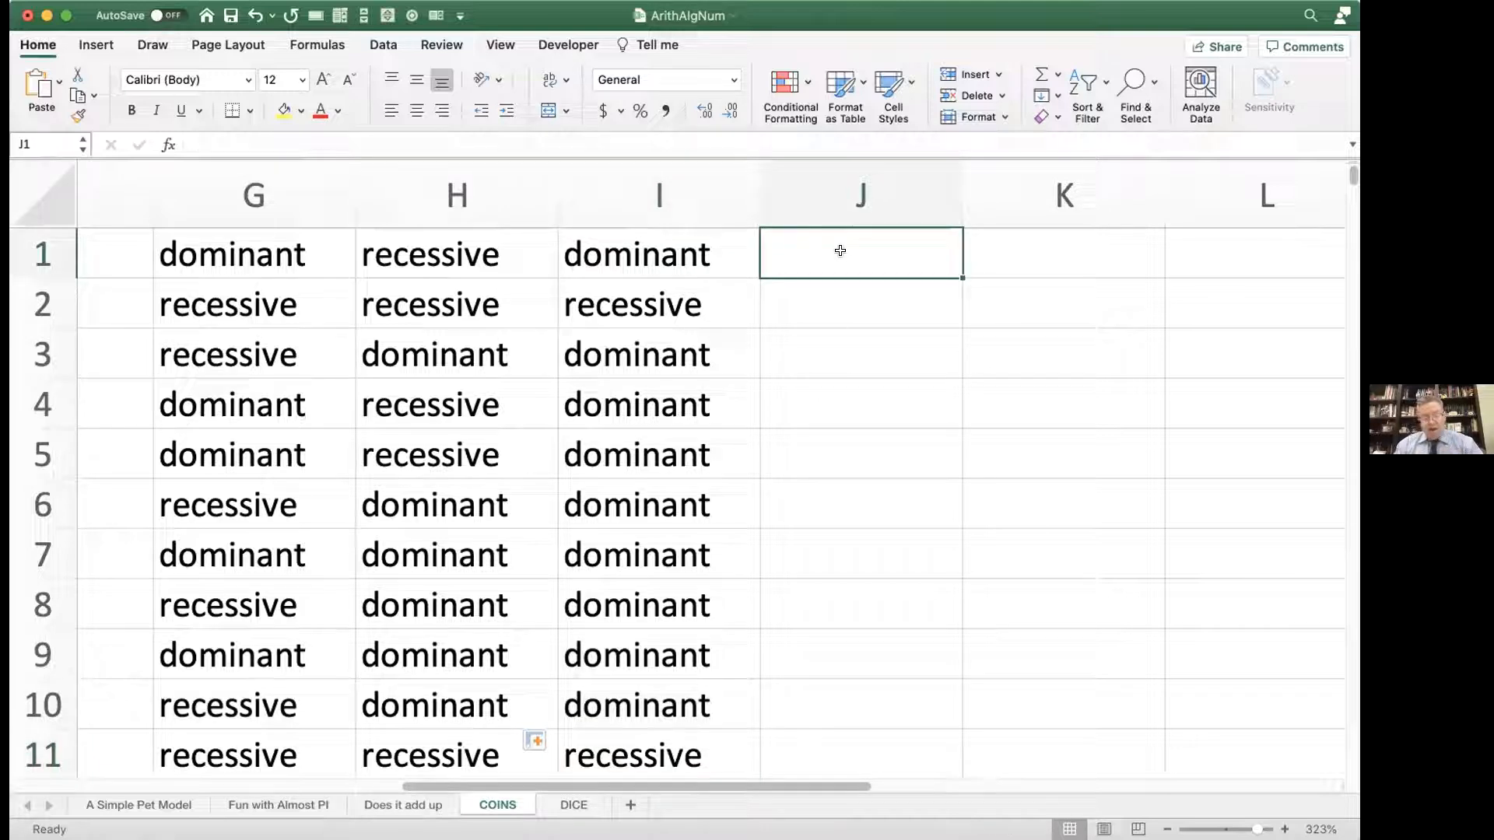
pyautogui.write('=counta')
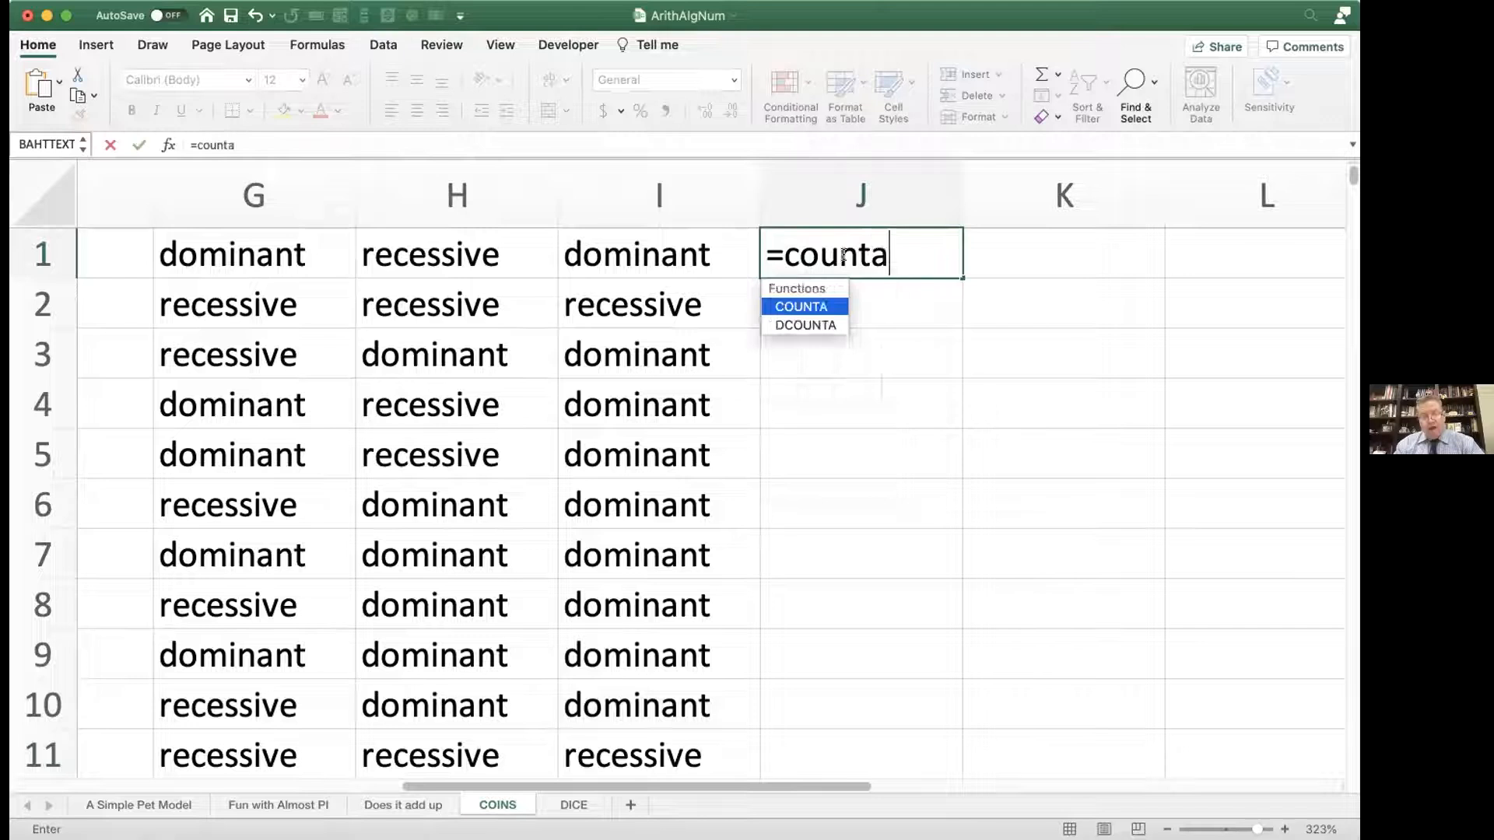
pyautogui.write('(')
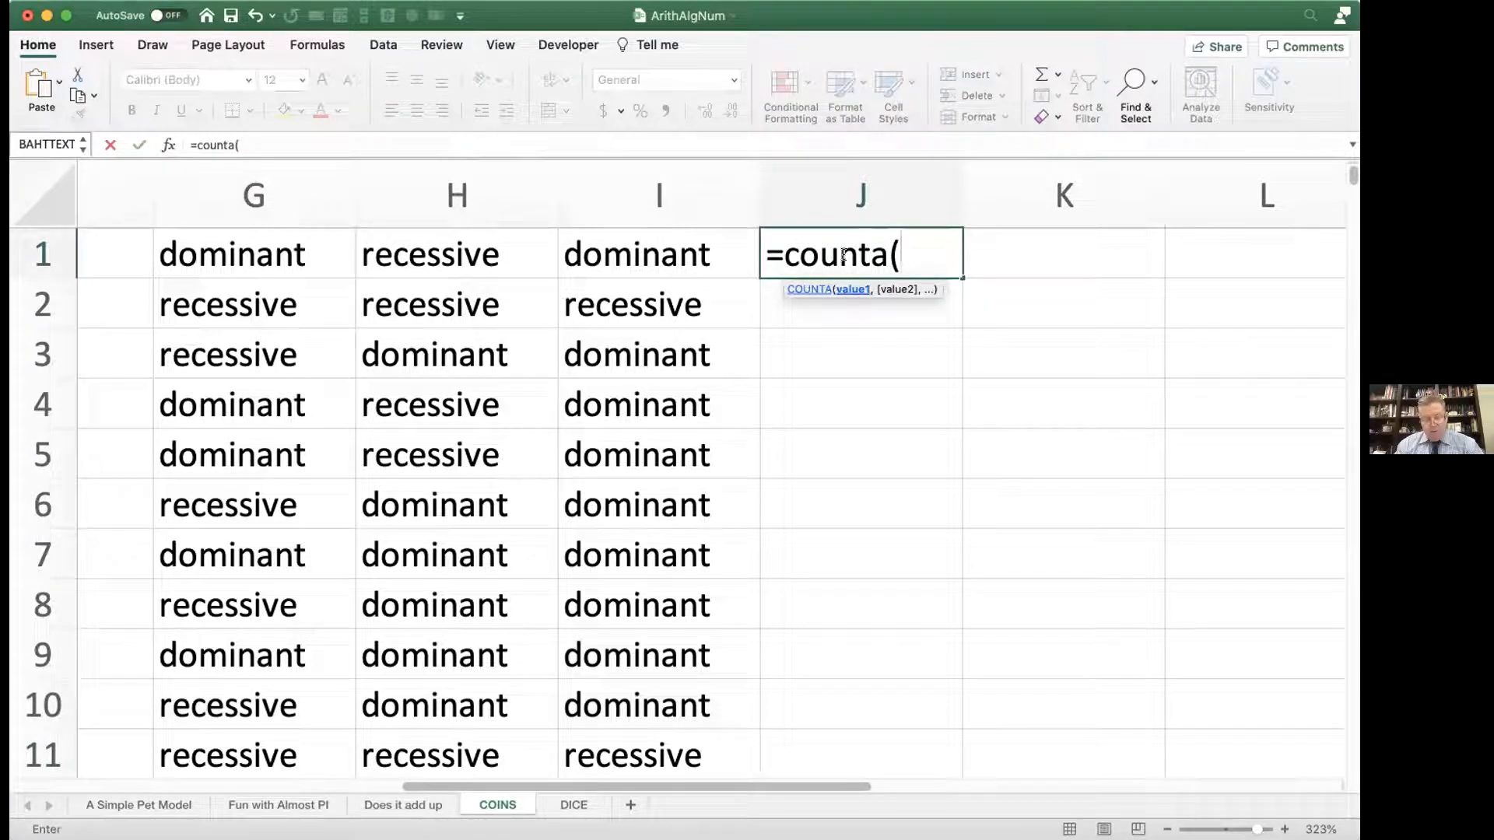
pyautogui.write('mom)')
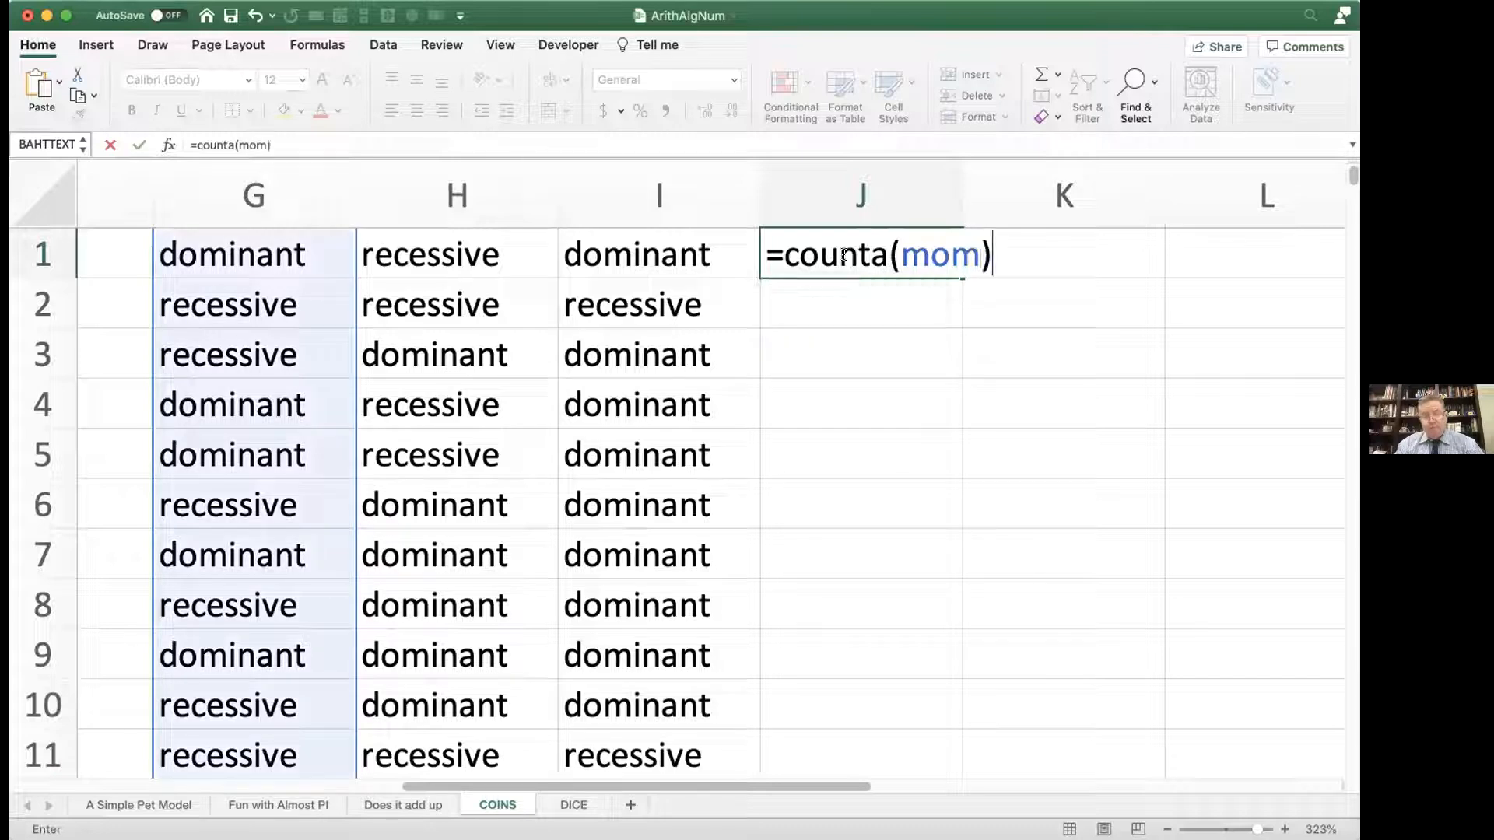
pyautogui.press('Return')
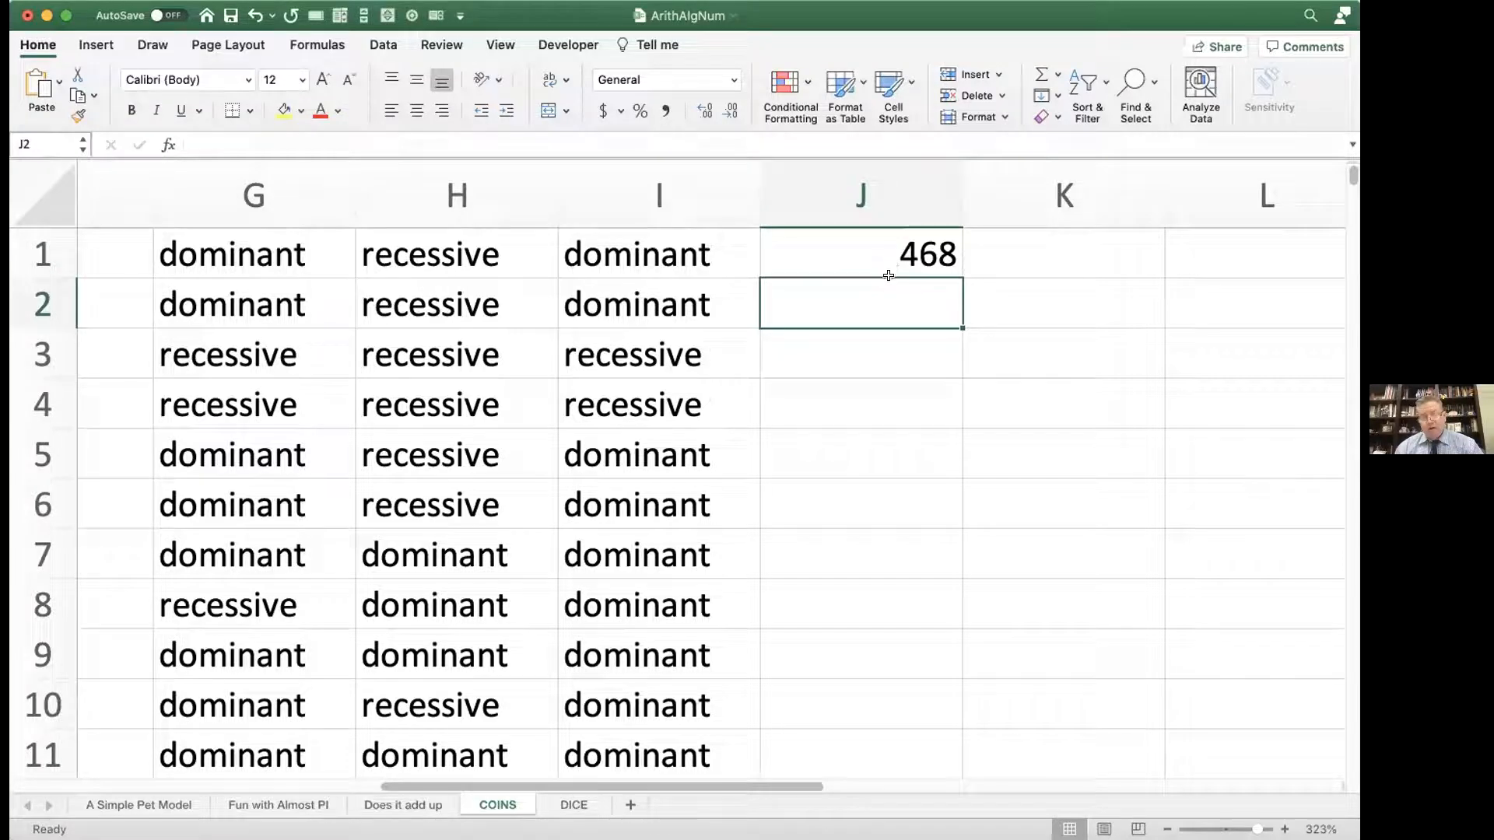
# Step: Try to enter =countif(child="recessive") in J2 to count the recessive children
pyautogui.write('=')
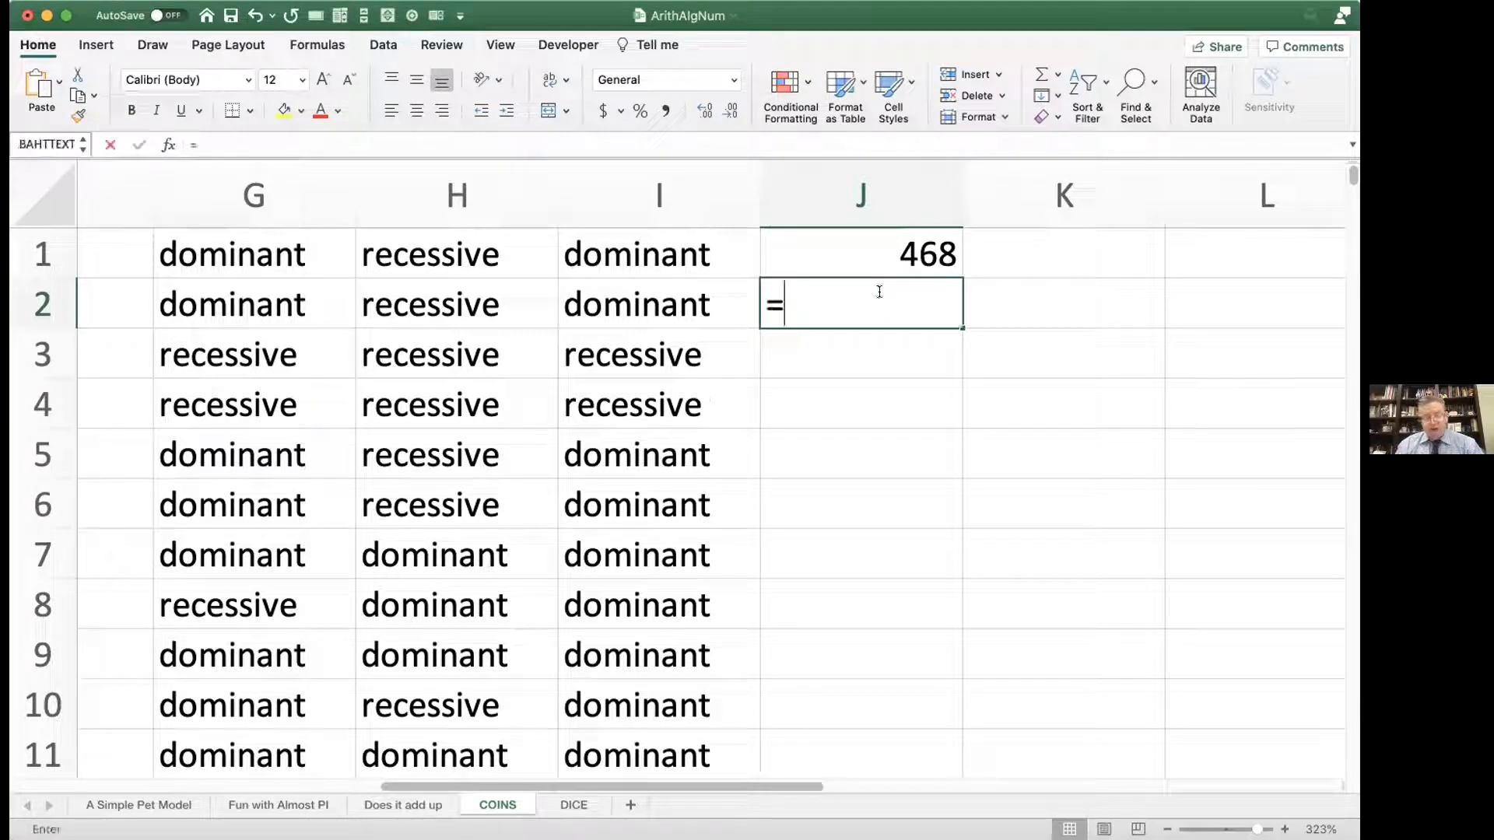
pyautogui.write('coun')
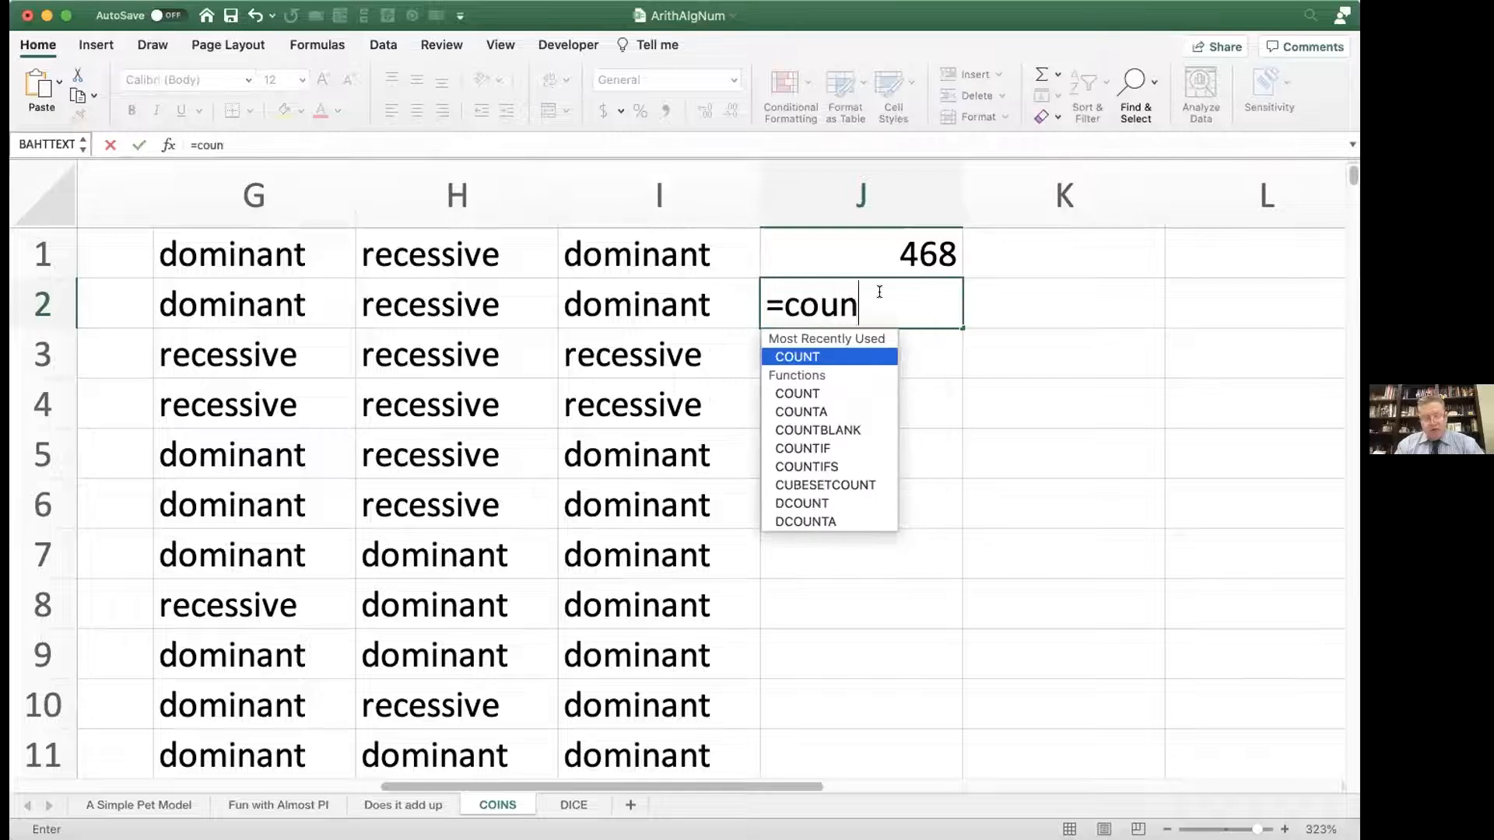
pyautogui.write('tif)')
pyautogui.press('BackSpace')
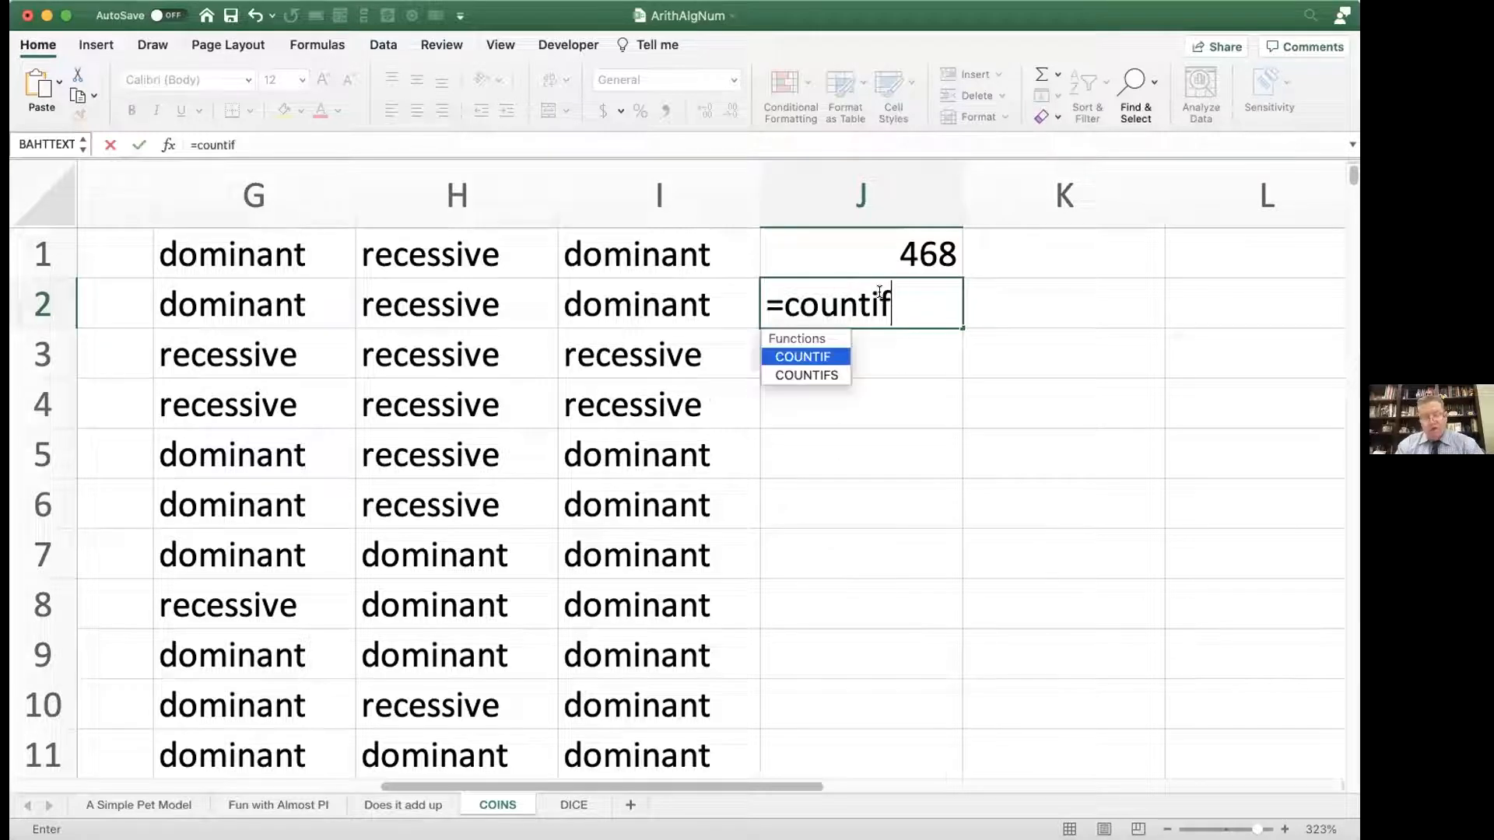
pyautogui.write('(child')
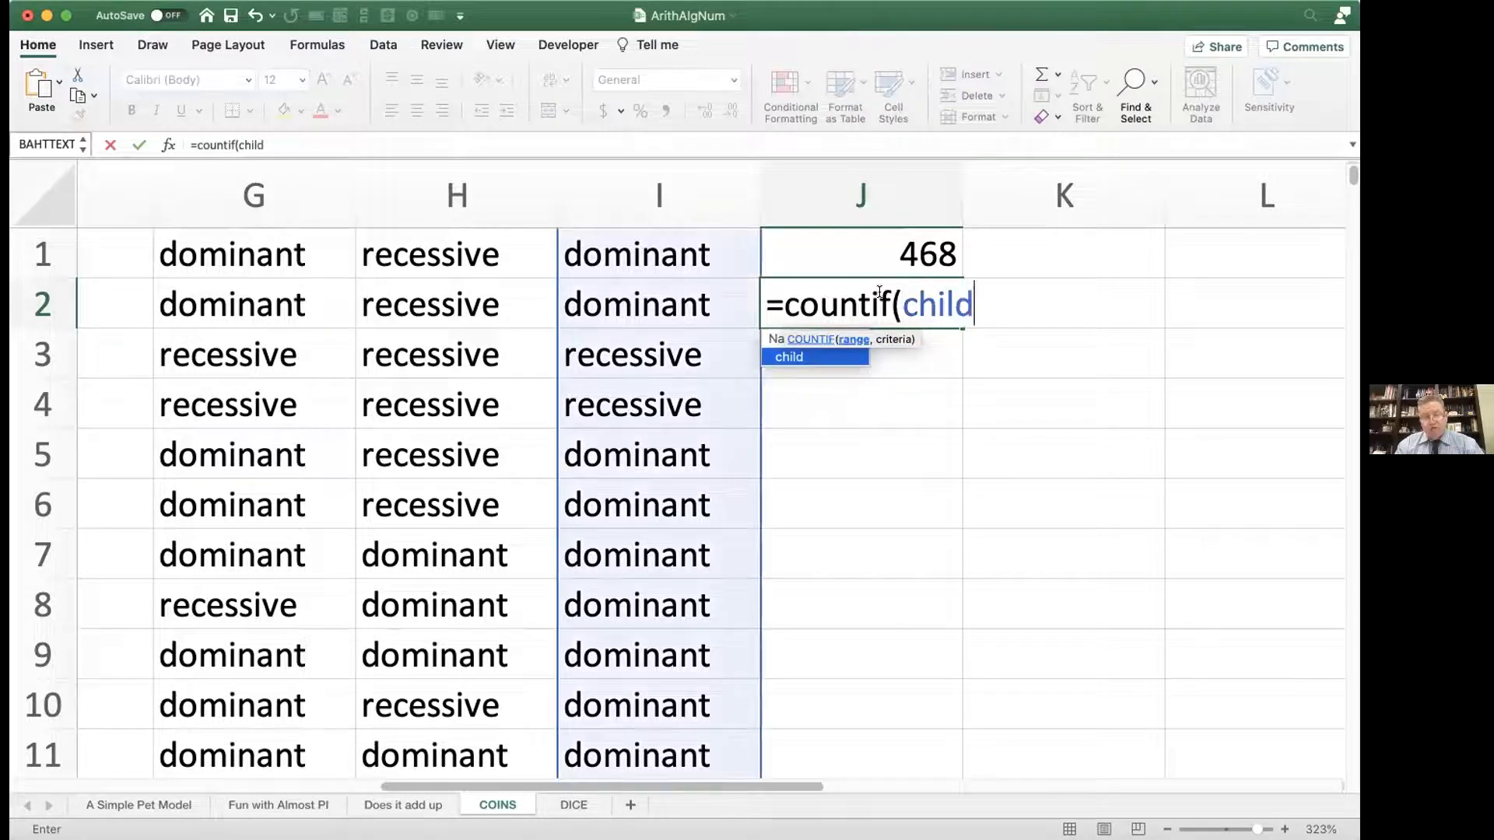
pyautogui.write('=')
pyautogui.write('"reces')
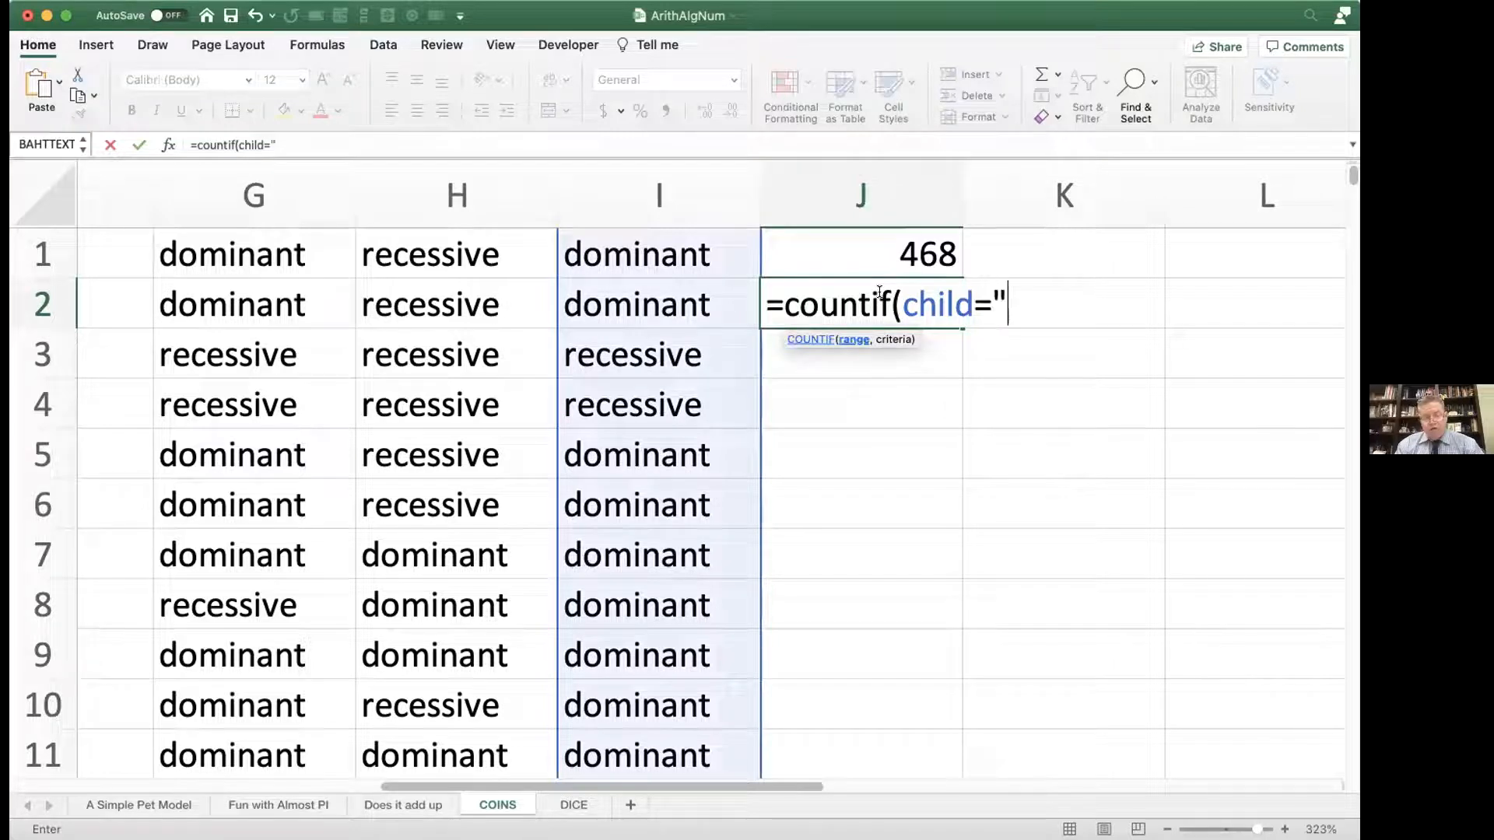
pyautogui.write('sive")')
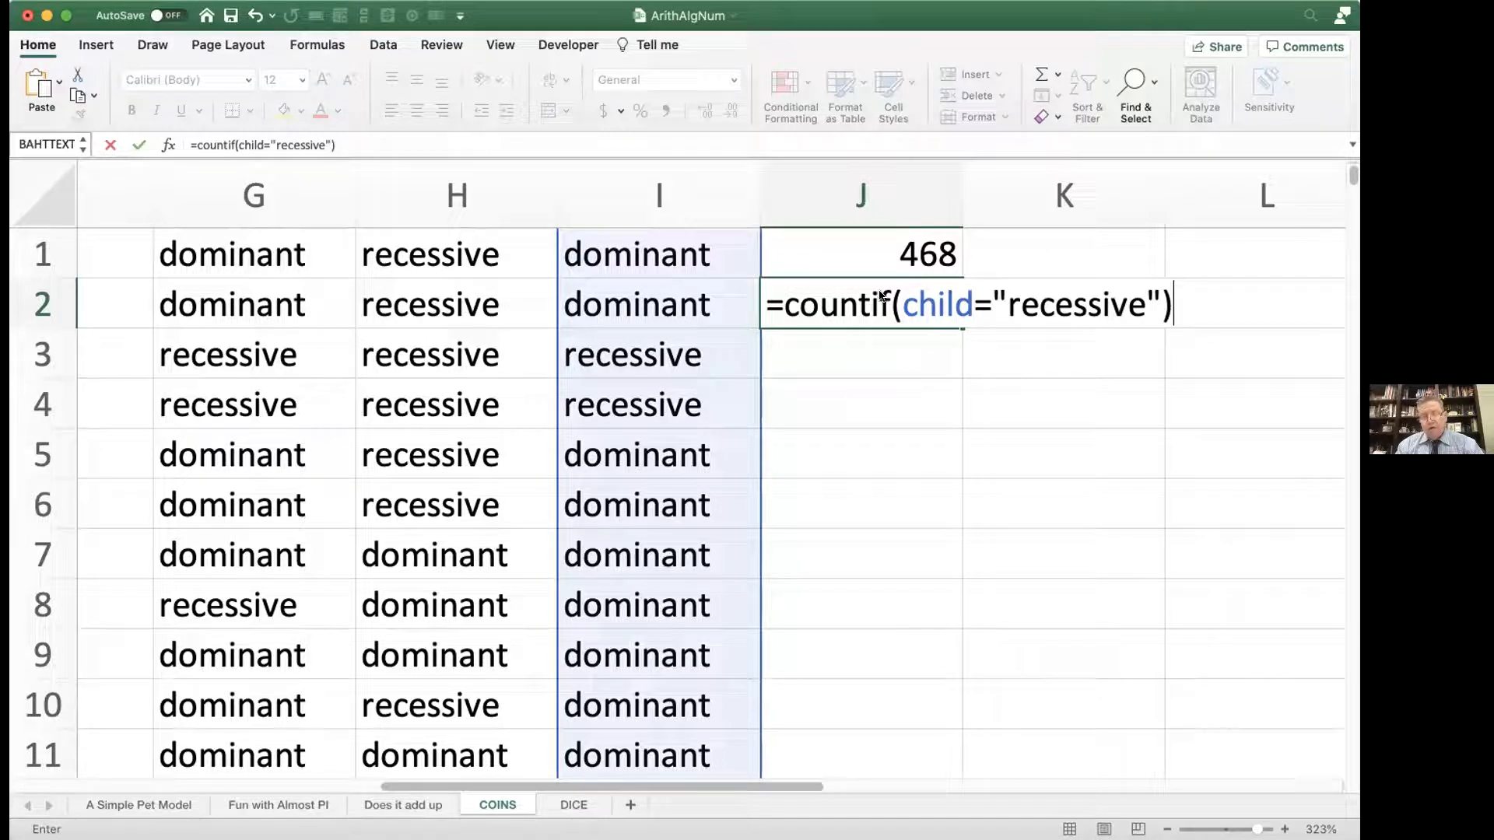
pyautogui.press('Return')
# Step: Correct the J2 formula to =countif(child,"recessive") by replacing the equals sign after child with a comma, and enter it
pyautogui.click(857, 246)
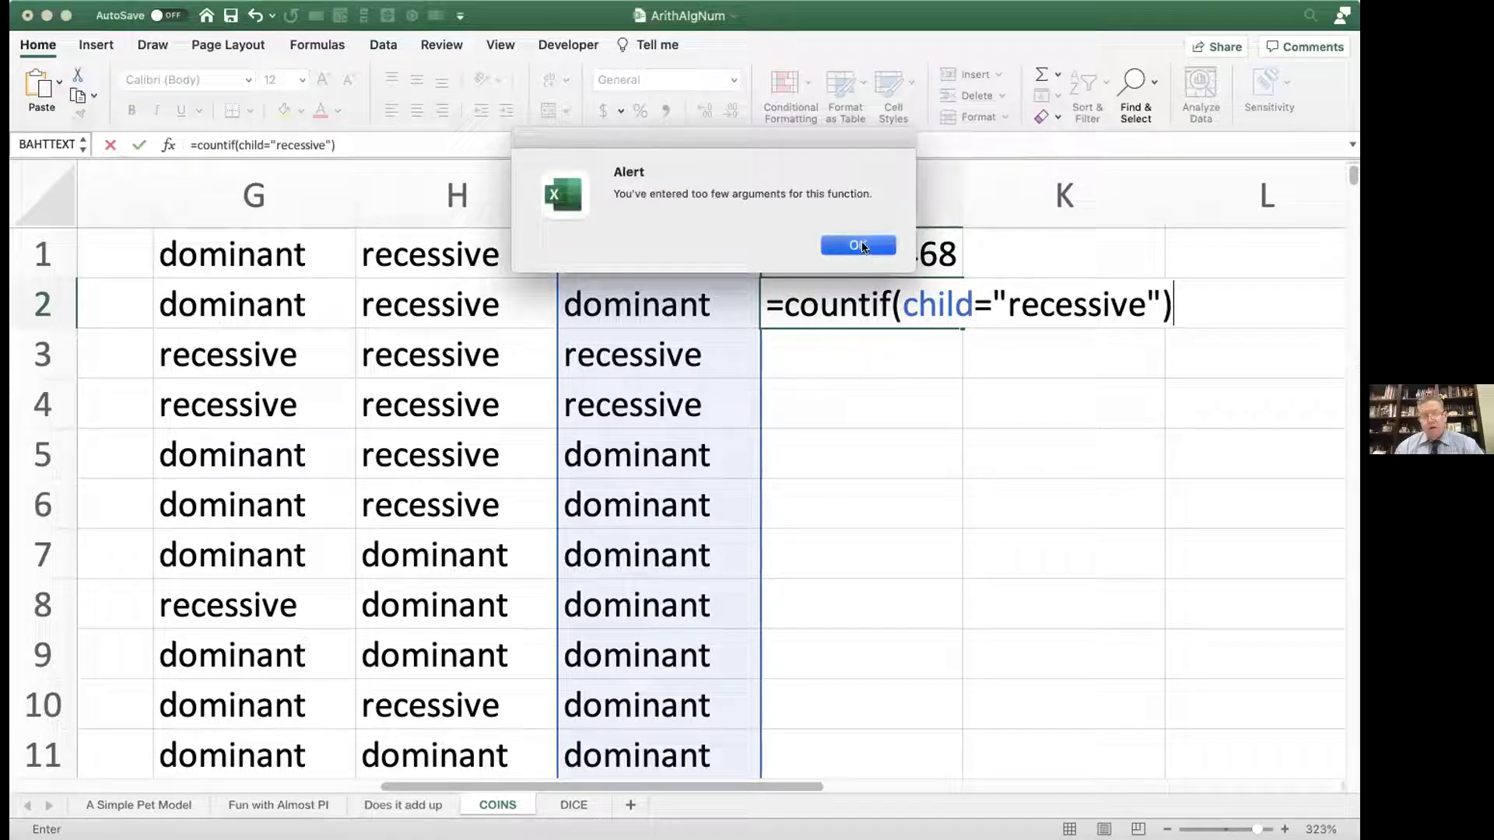
pyautogui.click(971, 303)
pyautogui.press('Delete')
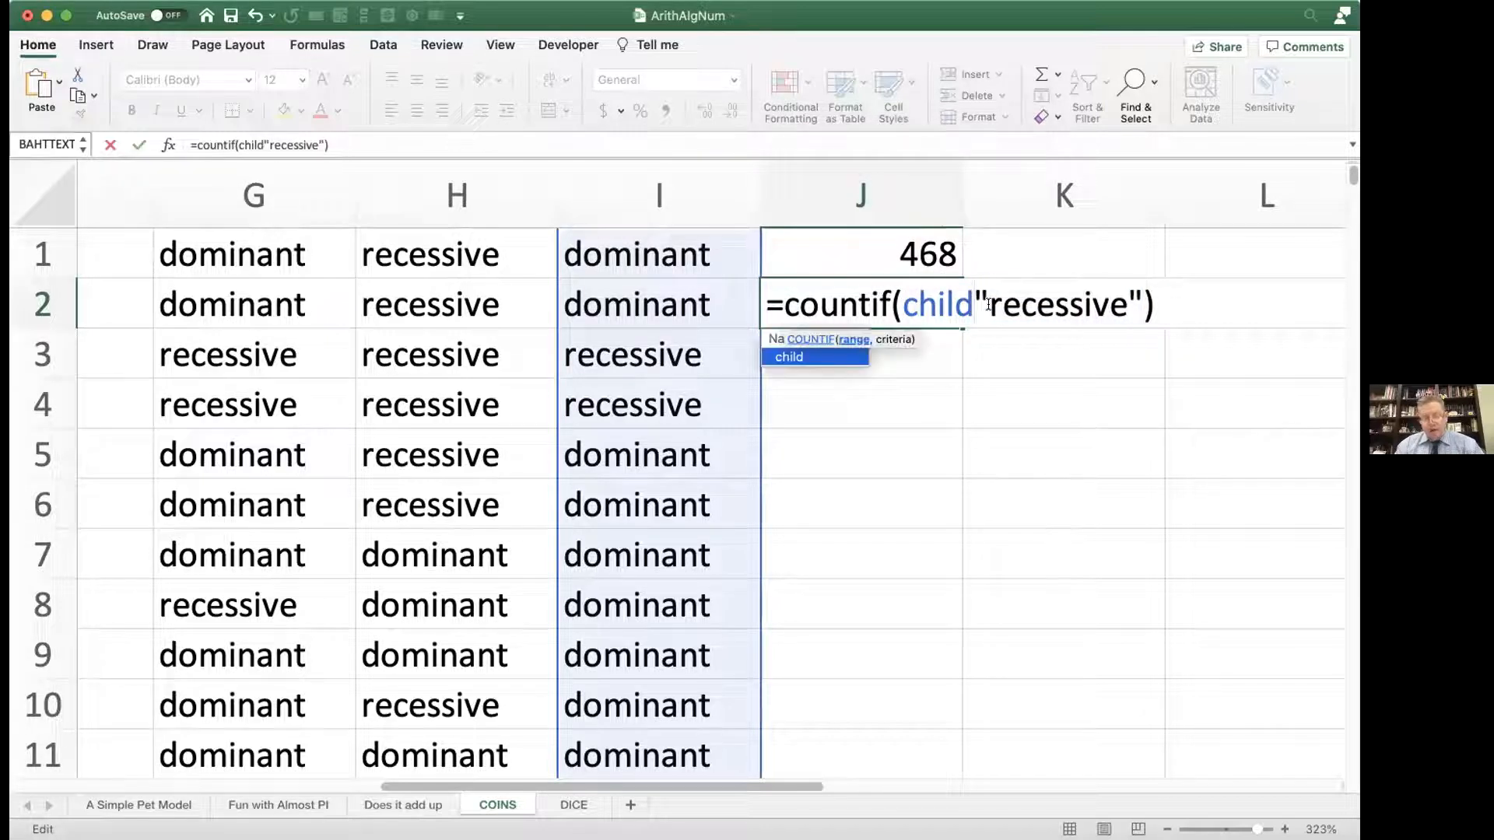
pyautogui.write(',')
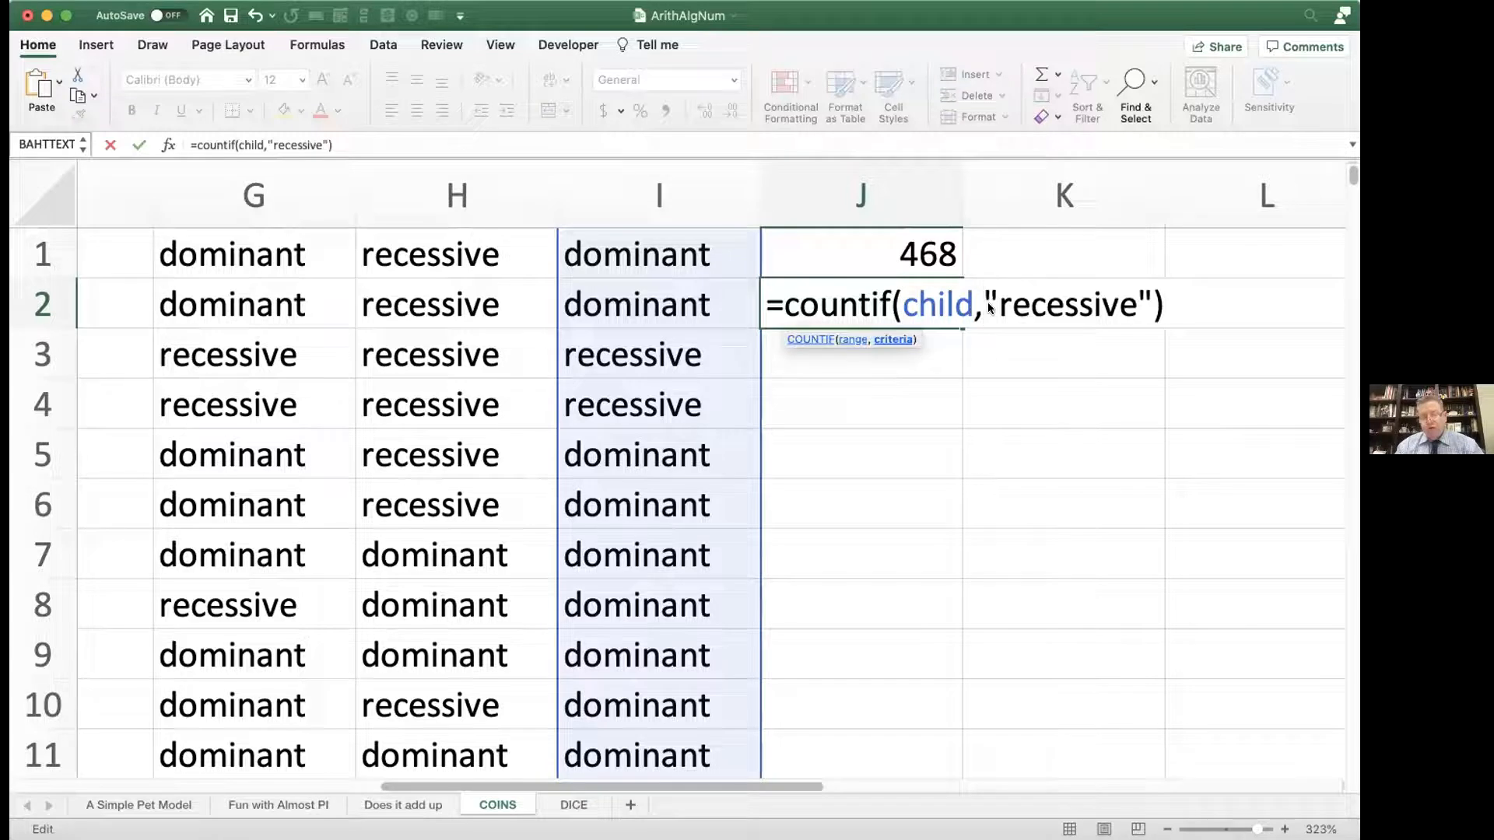
pyautogui.press('Return')
# Step: Review the COUNTIF formula in J2, highlighting its child range argument, and close it without edits
pyautogui.press('Up')
pyautogui.doubleClick(940, 306)
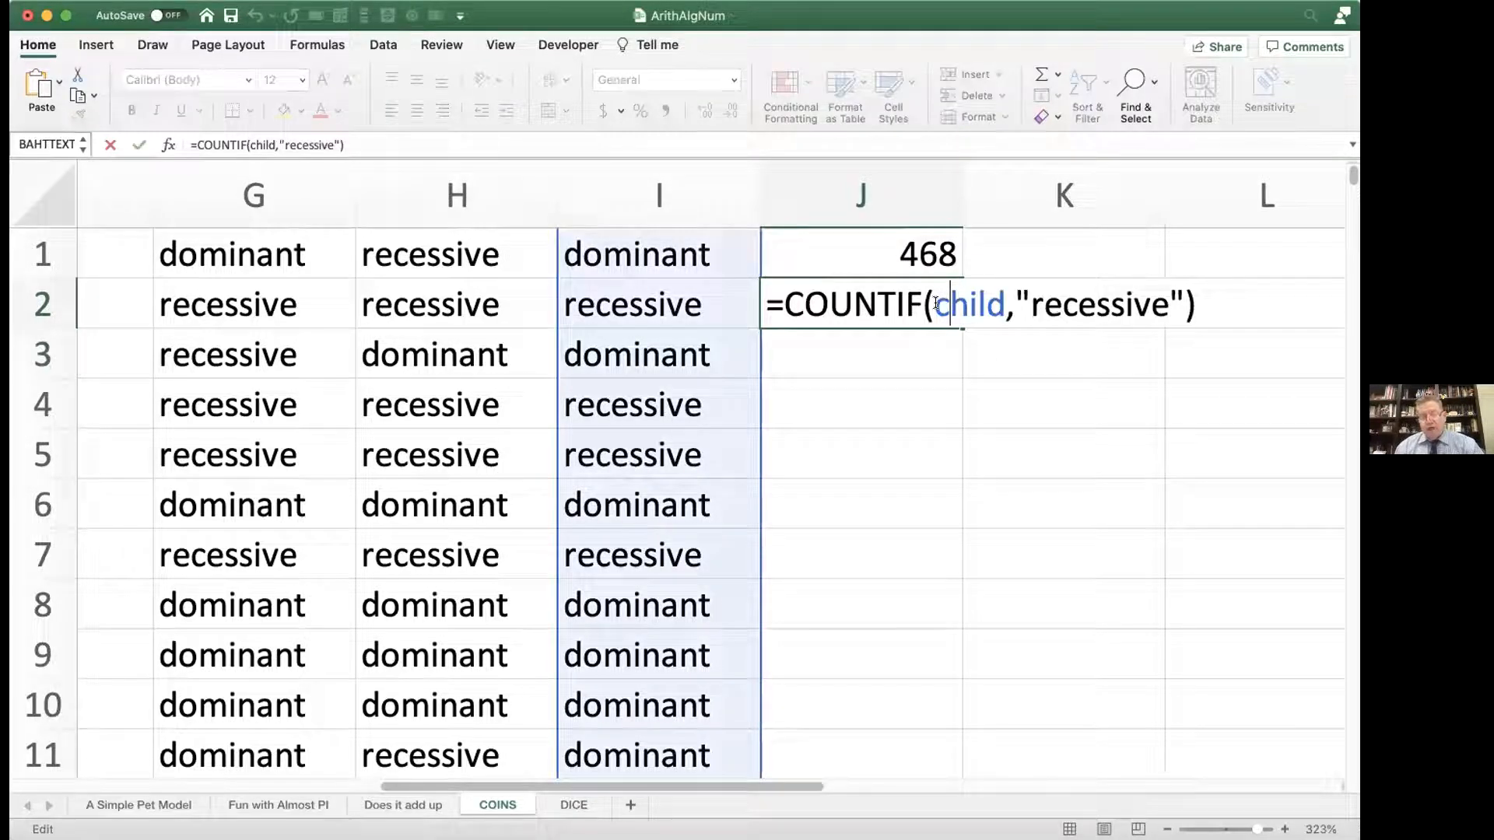
pyautogui.moveTo(936, 304); pyautogui.dragTo(998, 304)
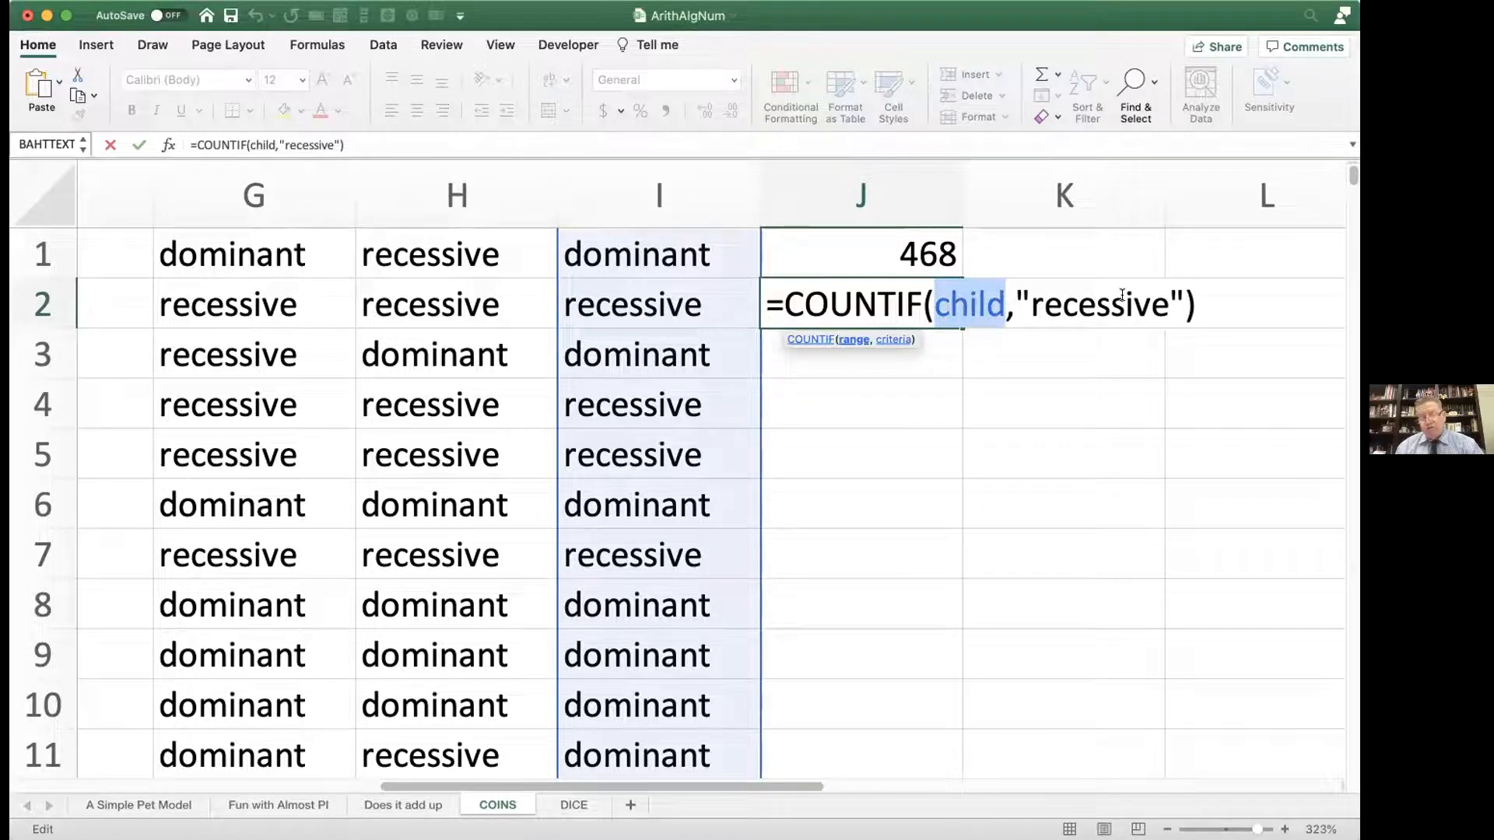
pyautogui.press('Return')
# Step: Enter =J2/J1 in K1 to calculate the fraction of recessive children
pyautogui.click(1058, 252)
pyautogui.write('=')
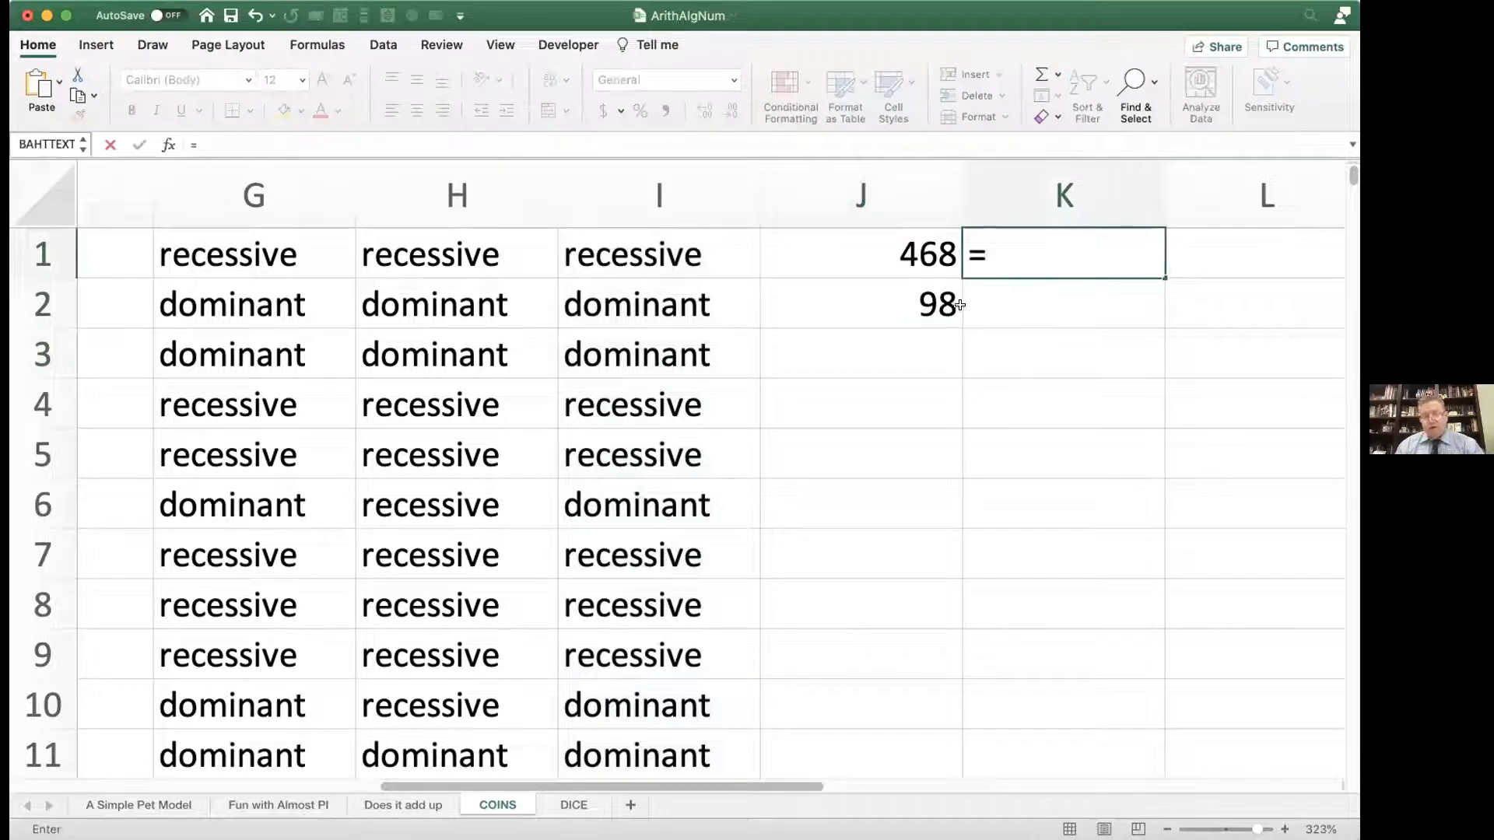
pyautogui.click(934, 300)
pyautogui.write('/')
pyautogui.click(908, 251)
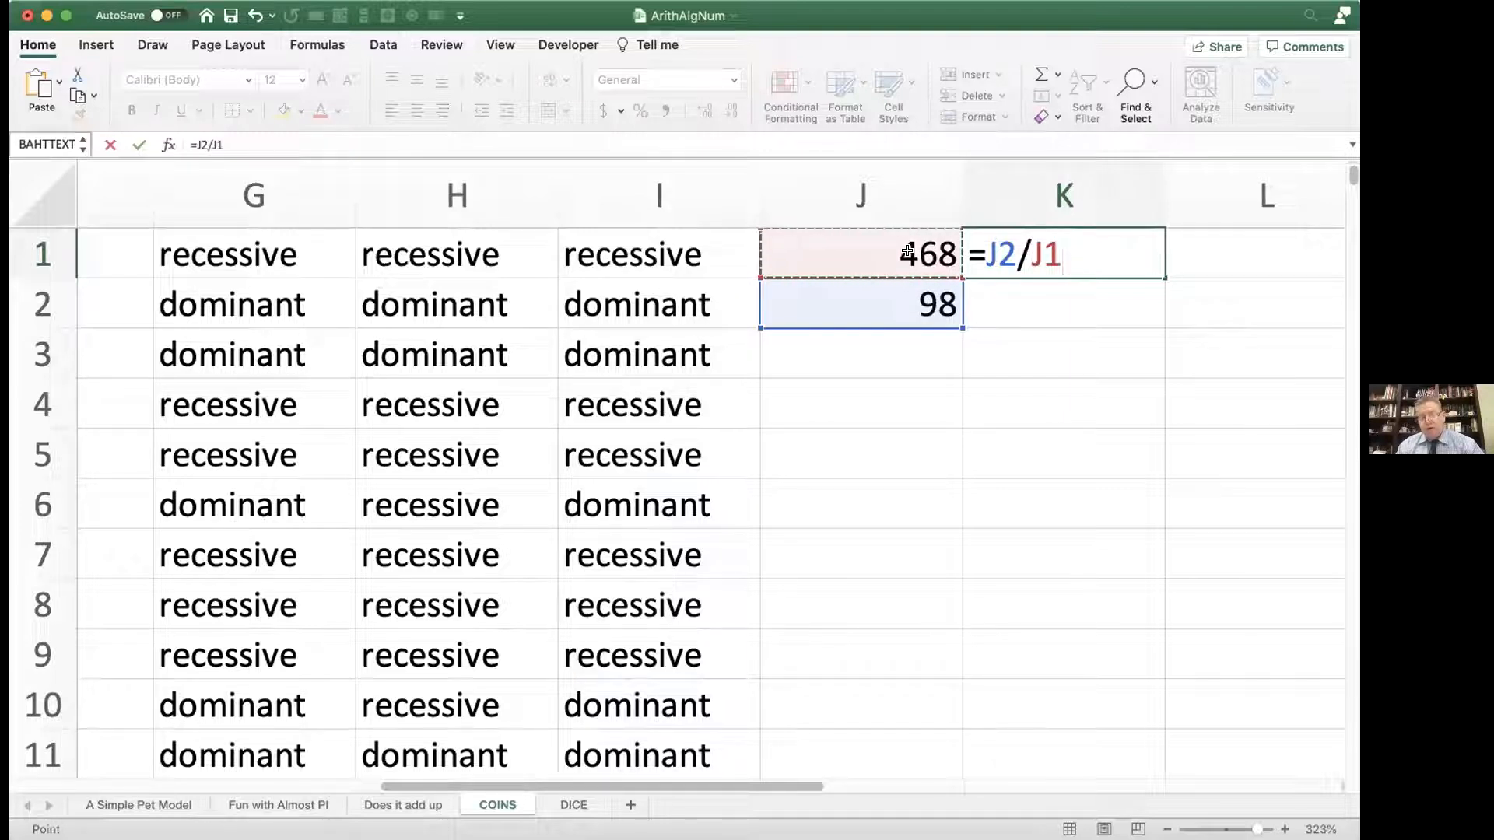
pyautogui.press('Return')
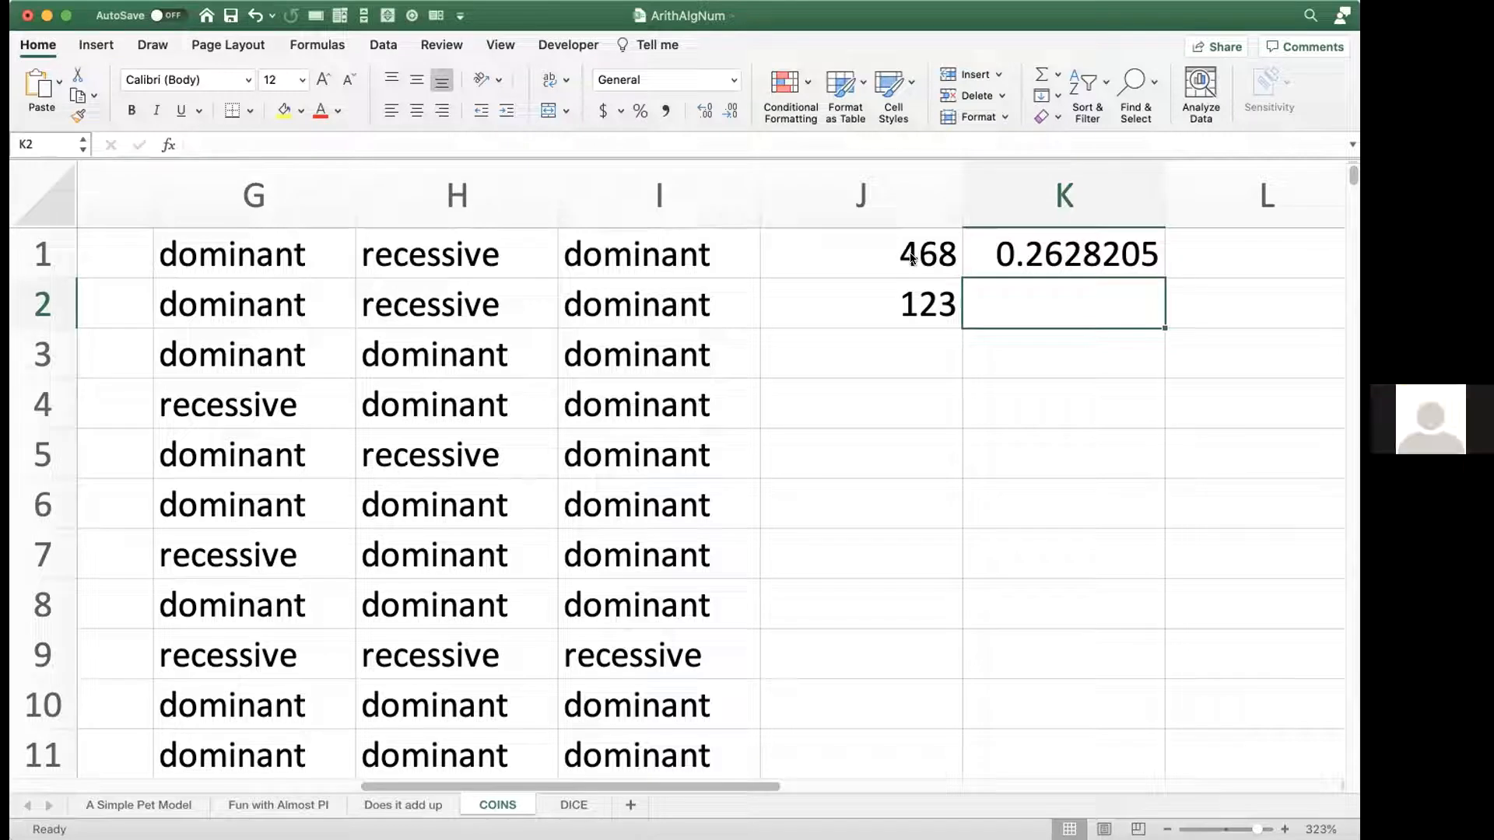
# Step: Recalculate the sheet five times to generate new random samples and compare the recessive fraction in K1
pyautogui.press('F9')
pyautogui.press('F9')
pyautogui.press('F9')
pyautogui.press('F9')
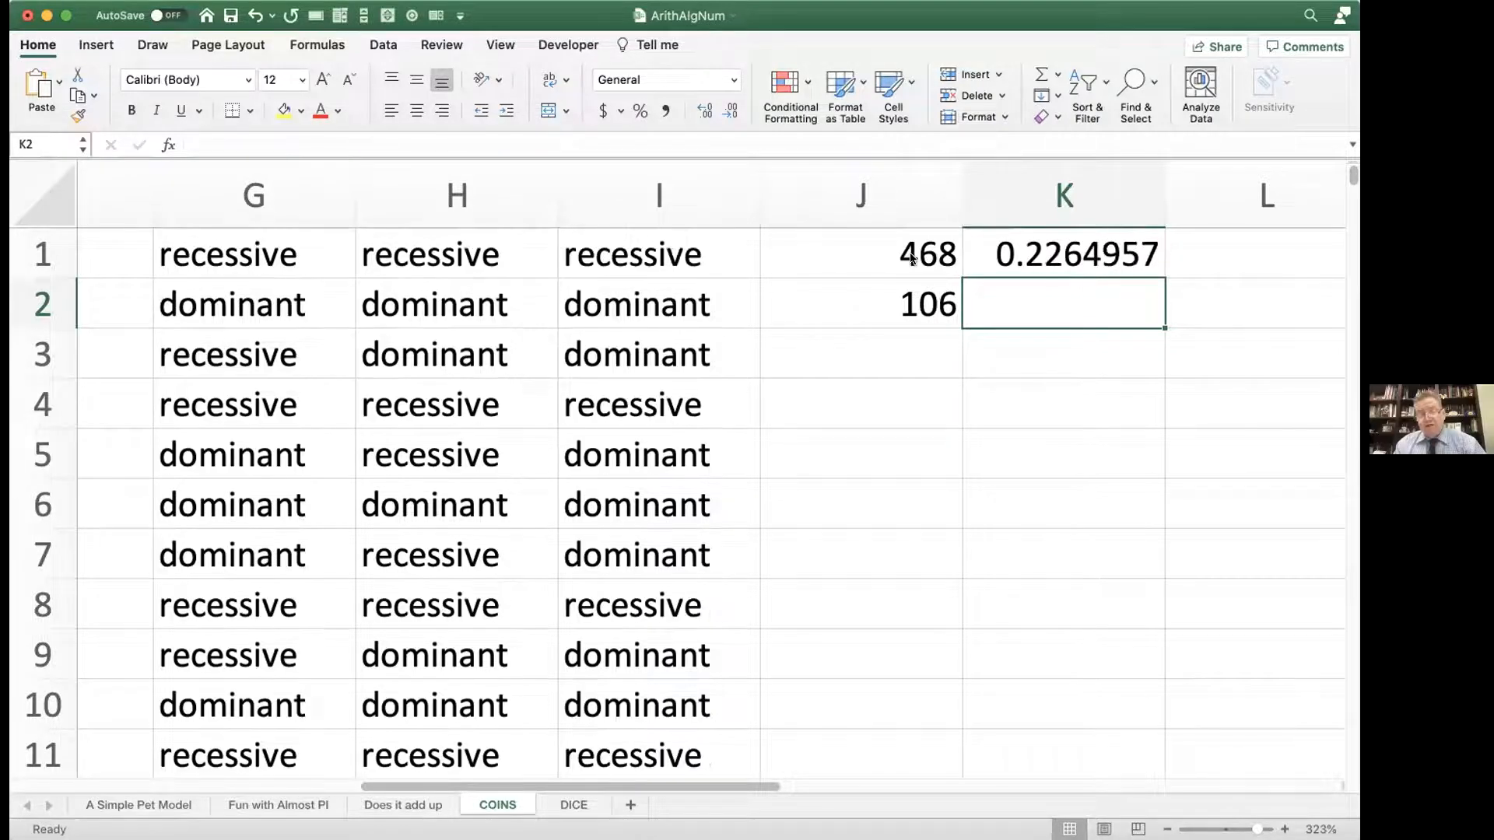
pyautogui.press('F9')
pyautogui.press('F9')
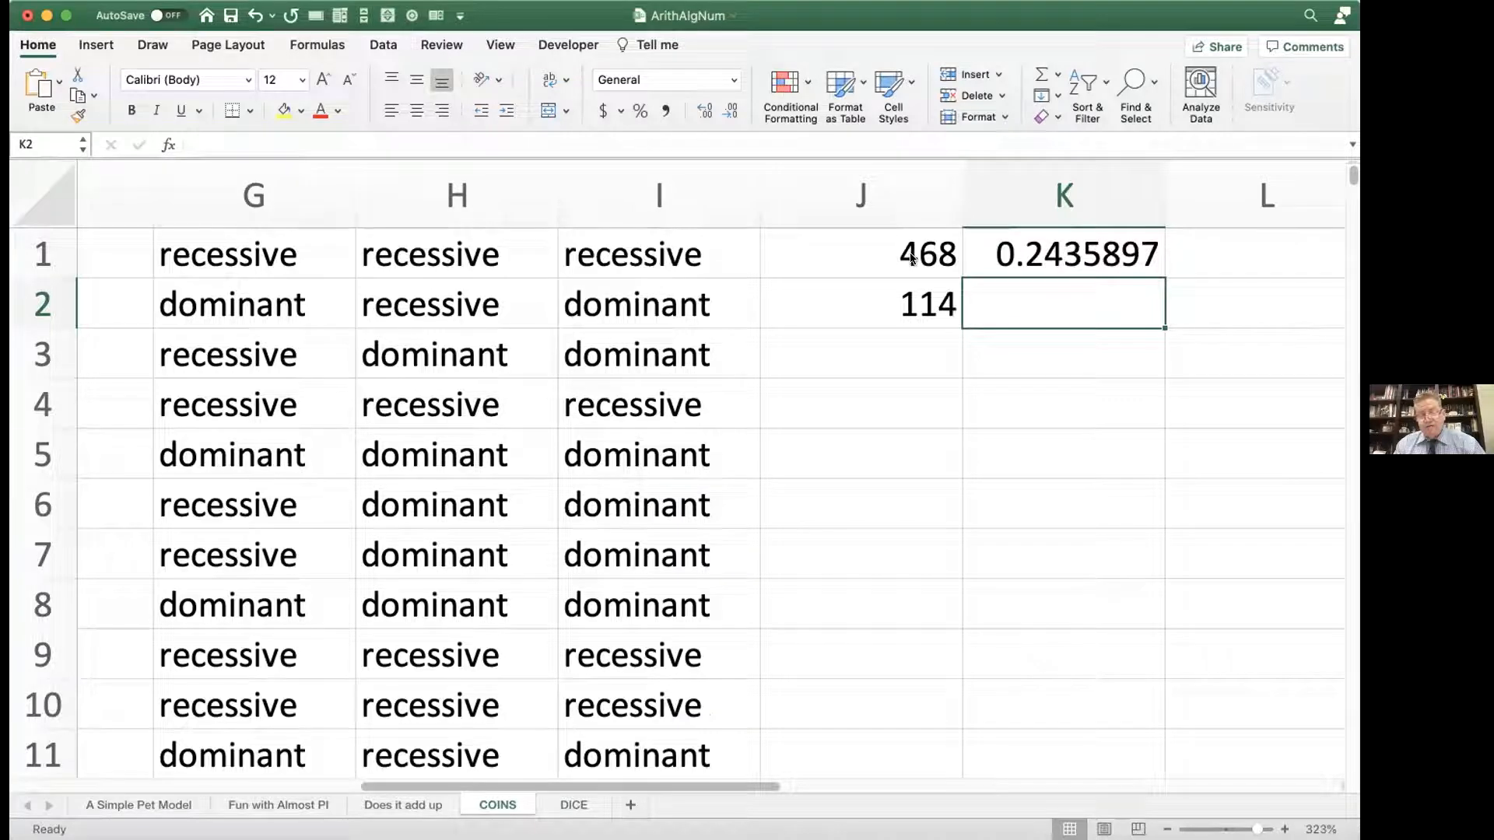
# Step: Recalculate the sheet eight more times and compare the recessive fraction in K1 across the new random samples
pyautogui.press('F9')
pyautogui.press('F9')
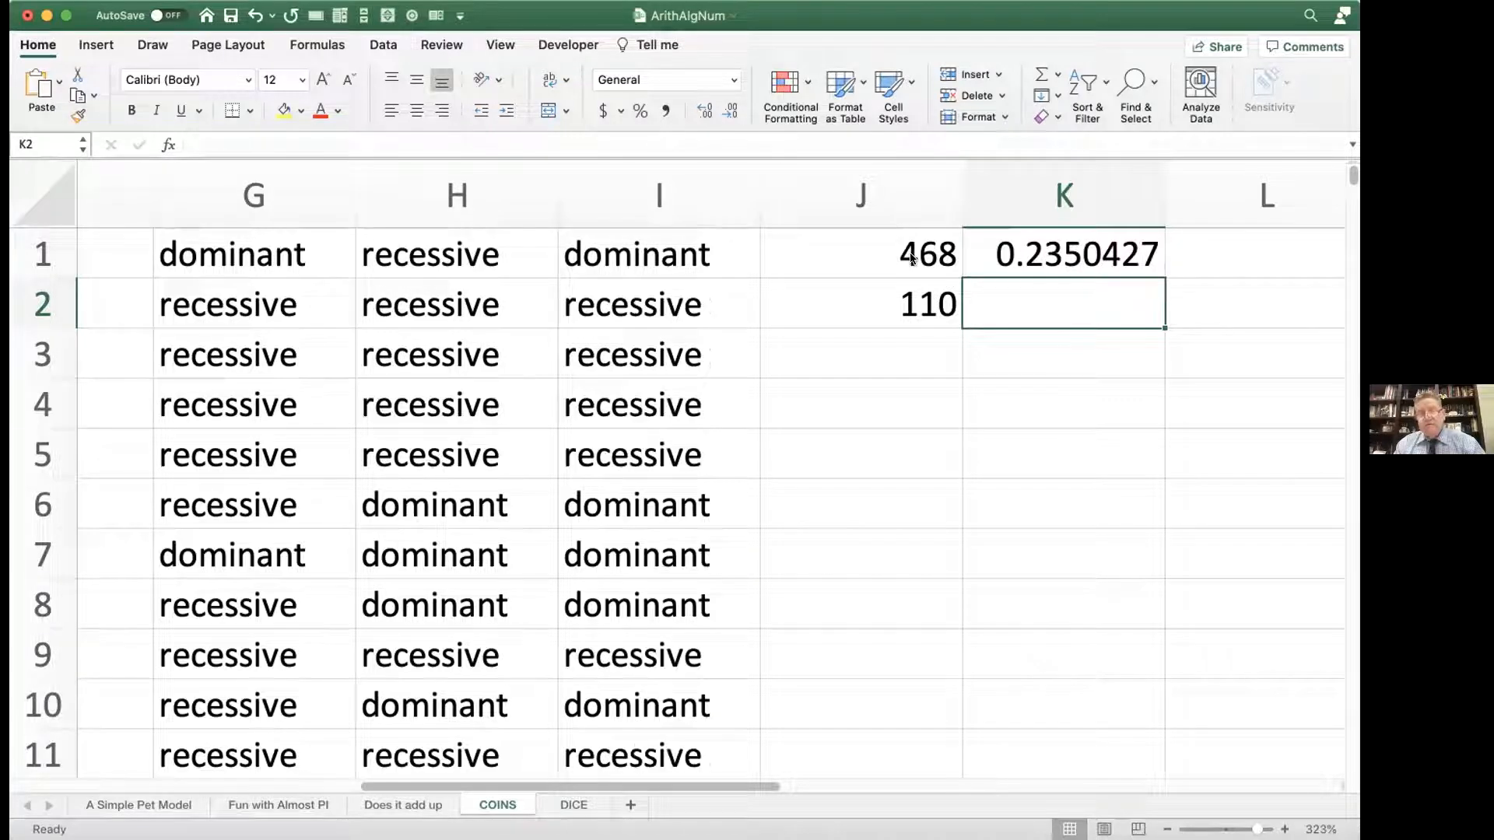
pyautogui.press('F9')
pyautogui.press('F9')
pyautogui.press('F9')
pyautogui.press('F9')
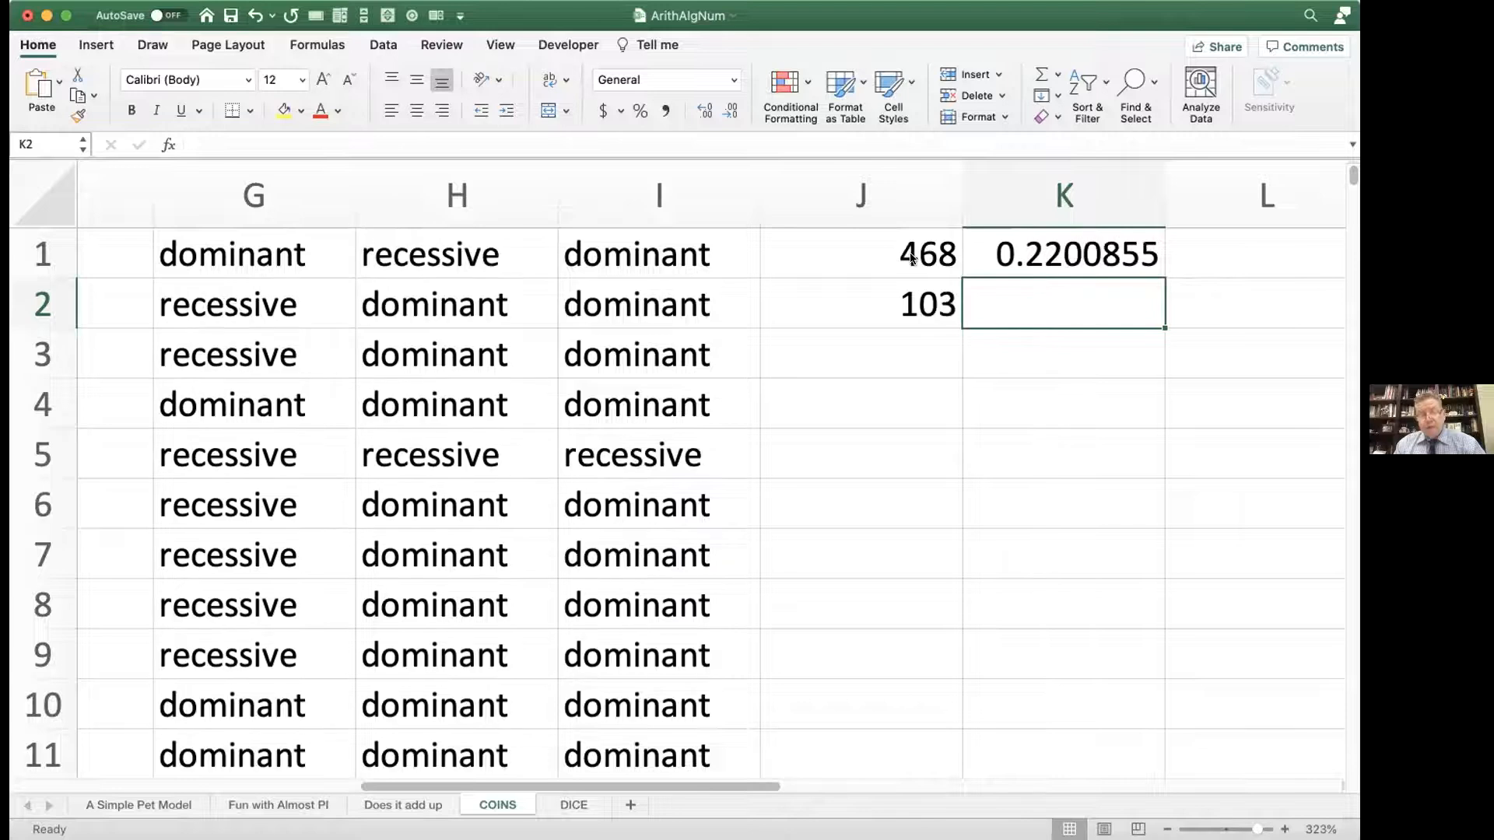
pyautogui.press('F9')
pyautogui.press('F9')
pyautogui.press('F9')
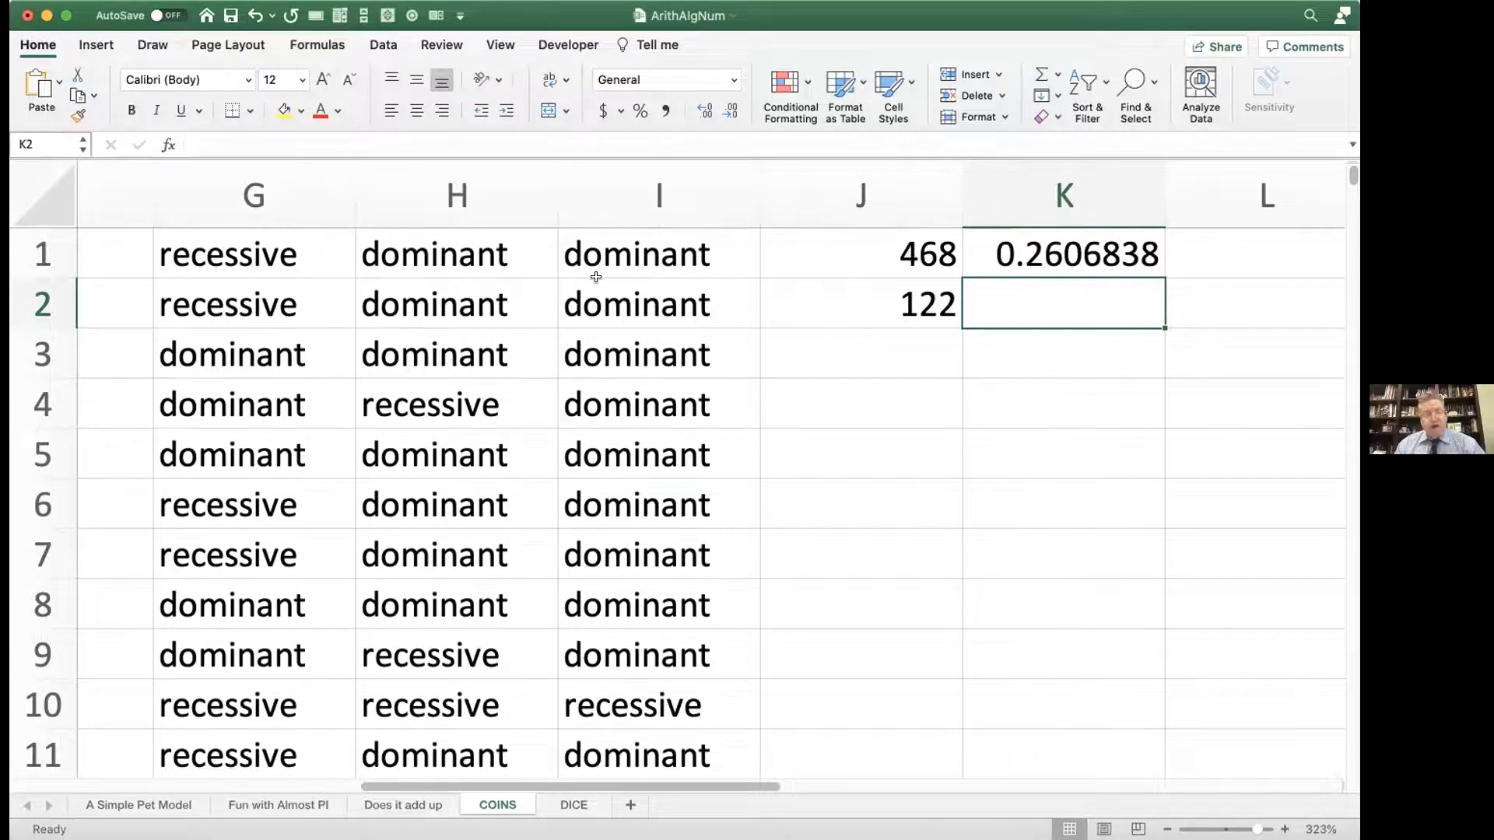
# Step: Open the IF formula in G1, delete the 5 of its RAND threshold and re-enter it as 0.5
pyautogui.click(301, 247)
pyautogui.doubleClick(305, 249)
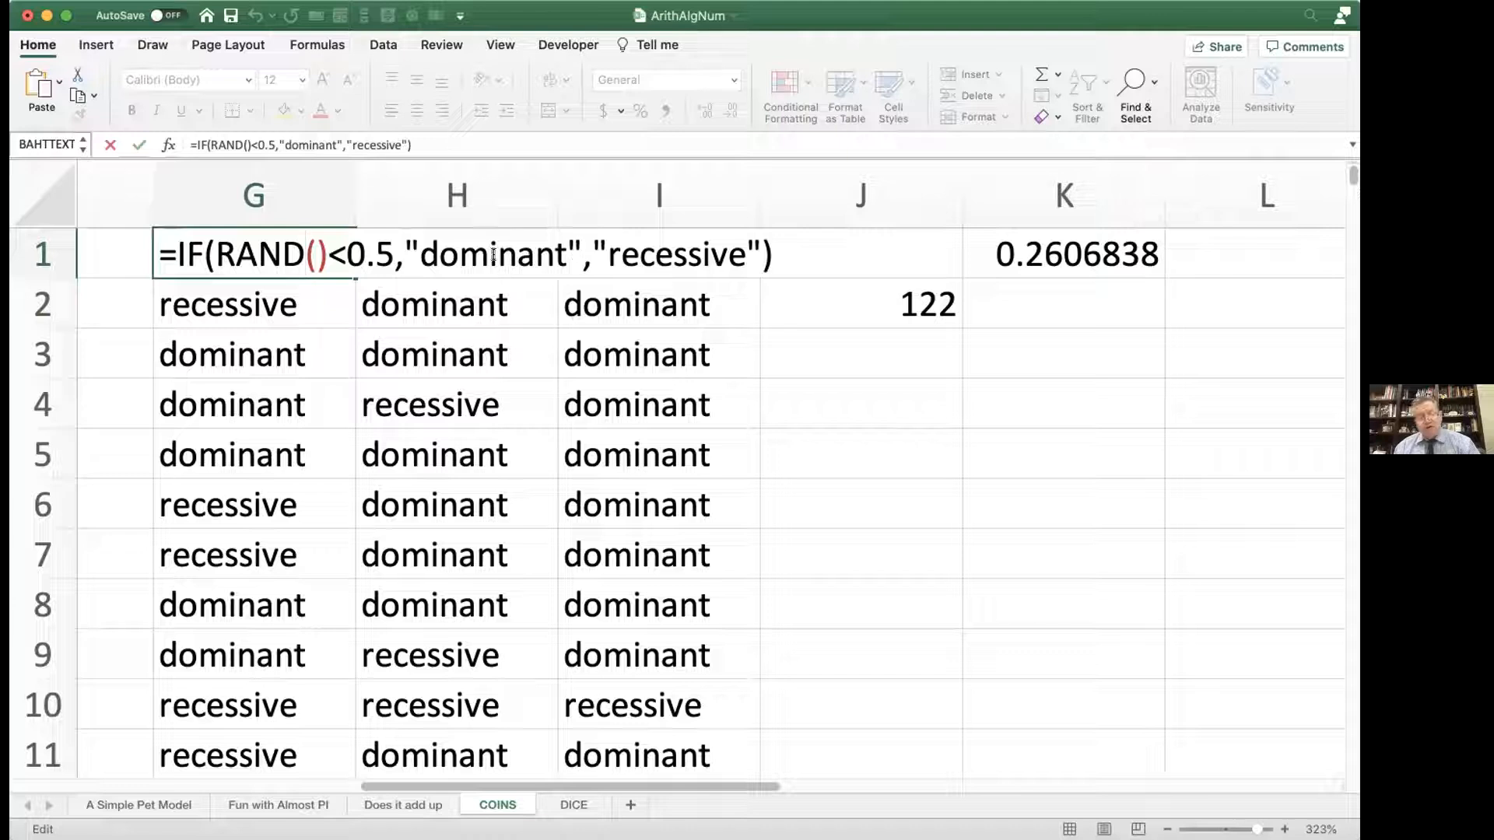
pyautogui.doubleClick(385, 255)
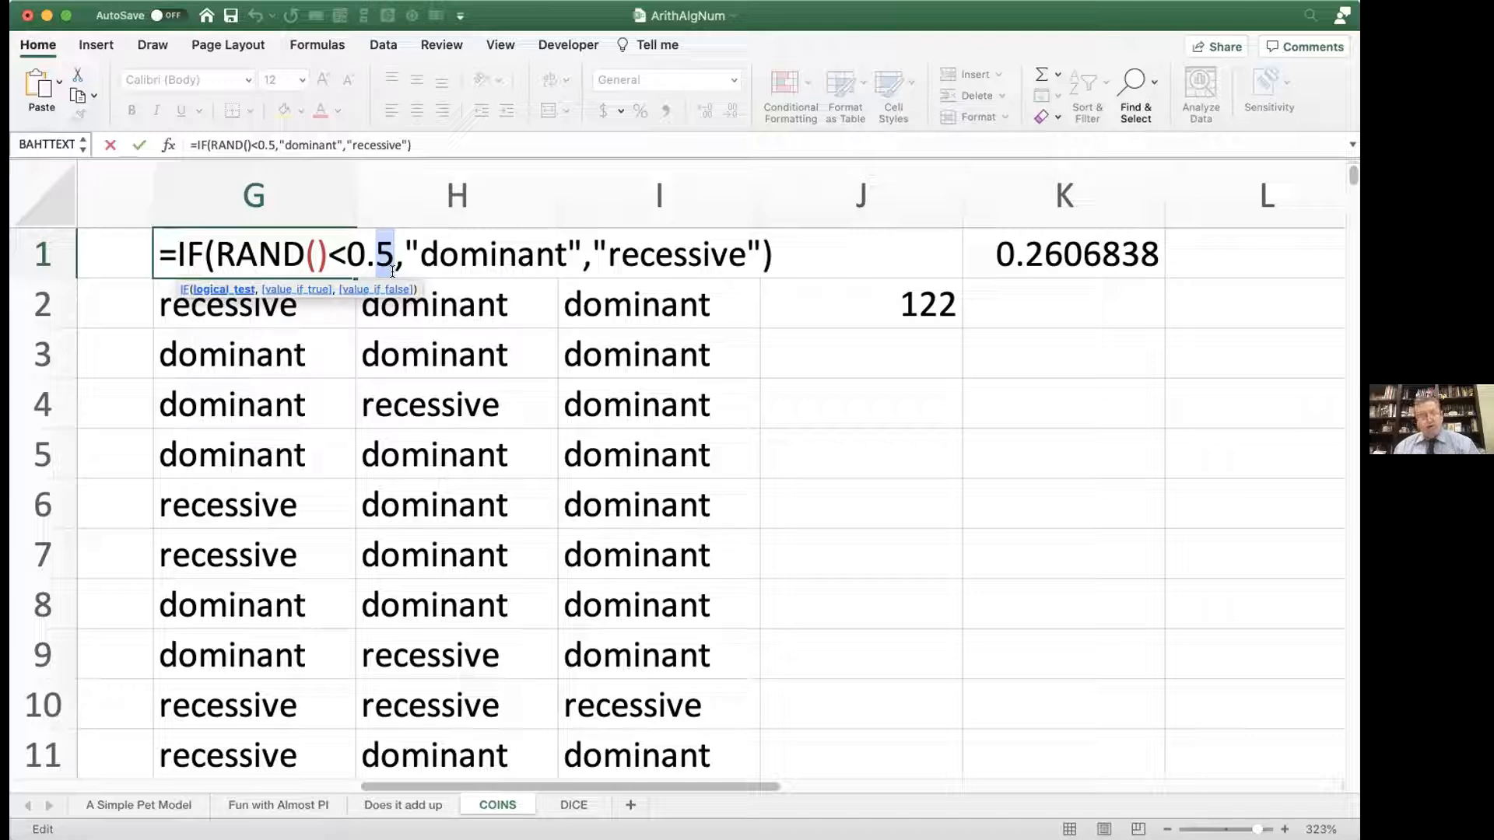
pyautogui.press('BackSpace')
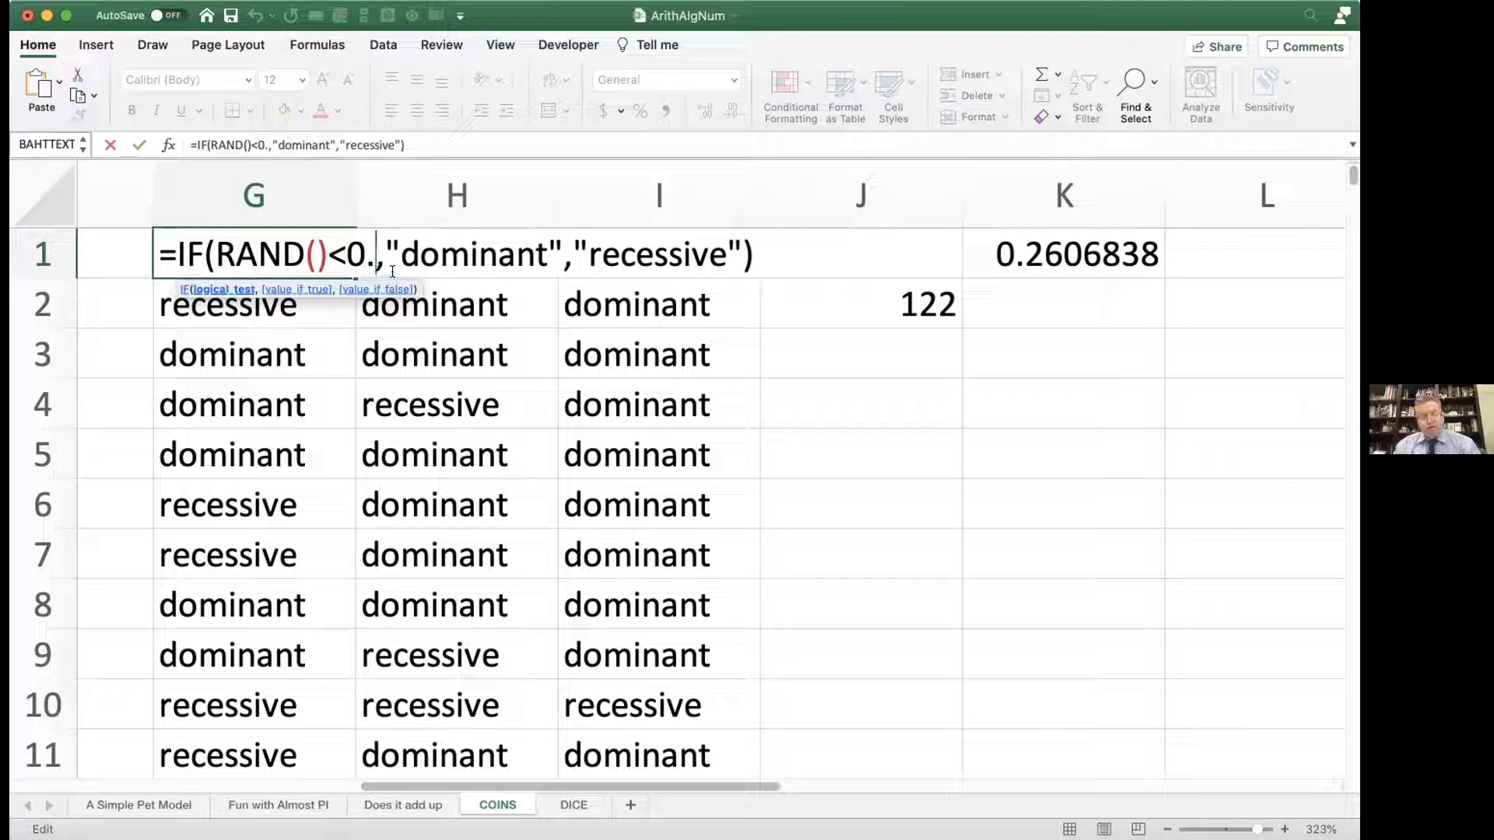
pyautogui.write('5')
pyautogui.press('Return')
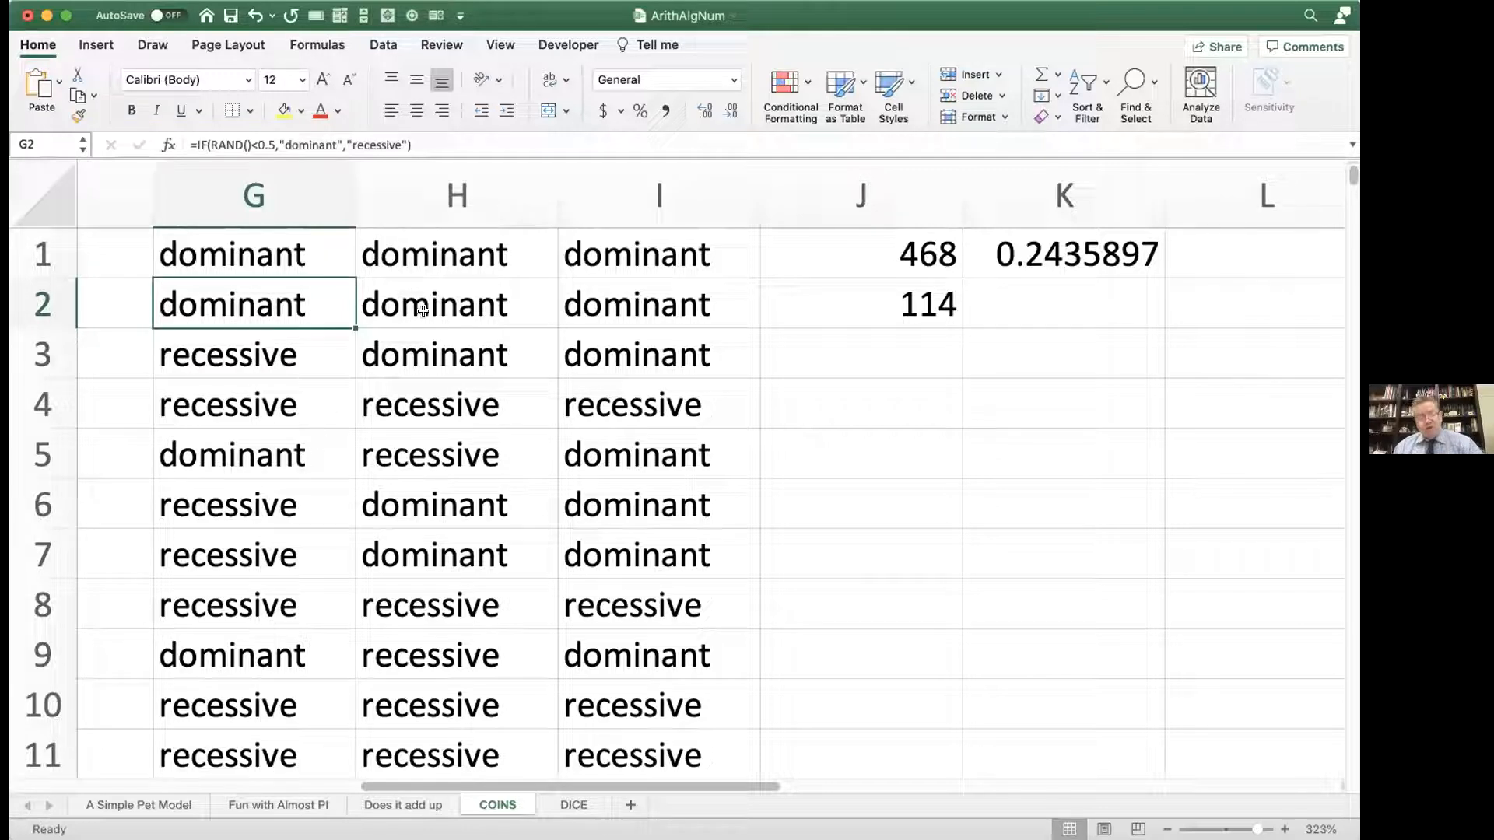
# Step: Select columns G, H and I in turn to point out the Mom, dad and child ranges
pyautogui.click(289, 199)
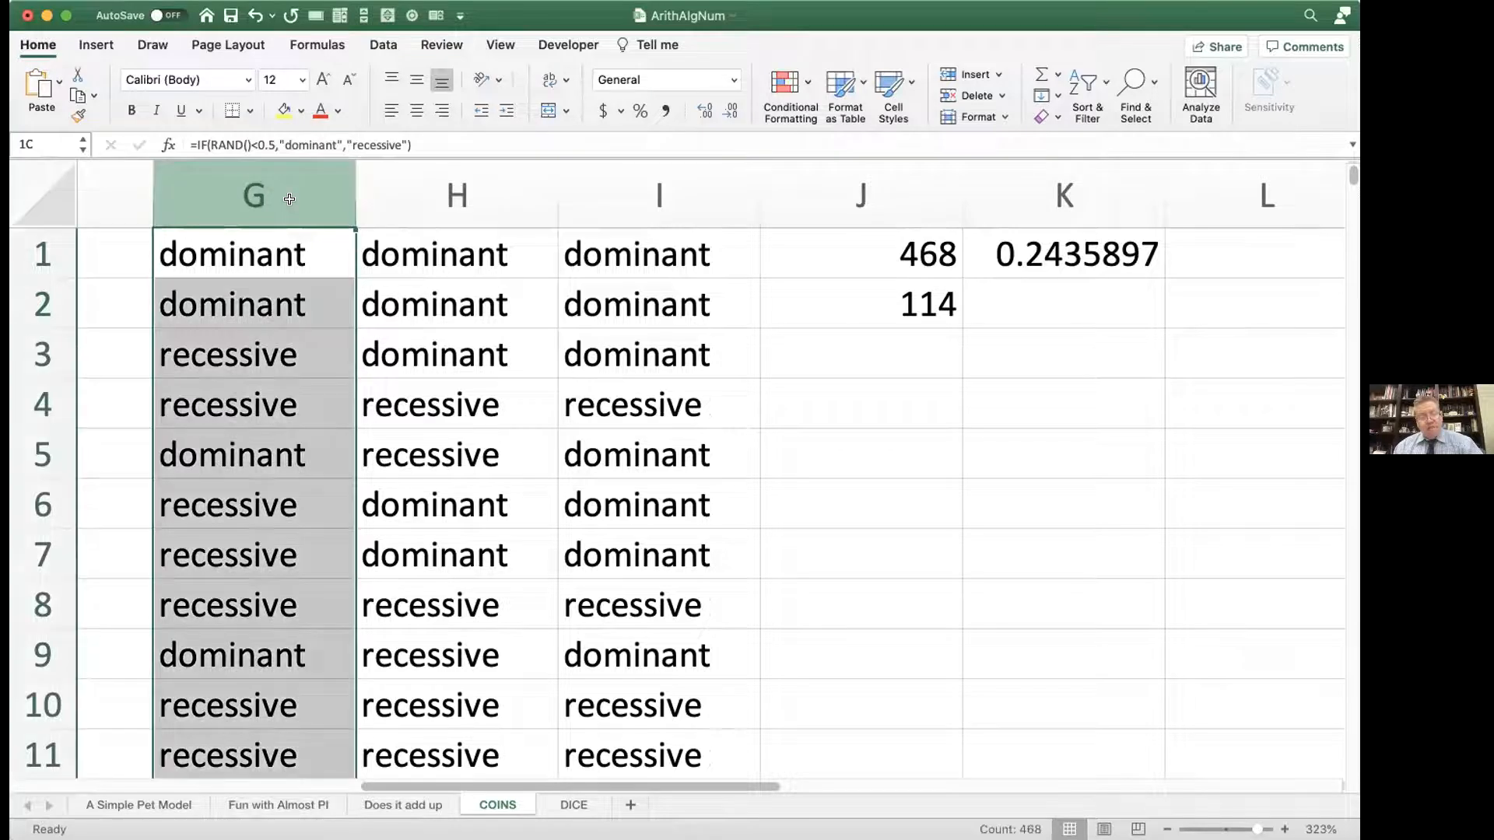
pyautogui.click(432, 195)
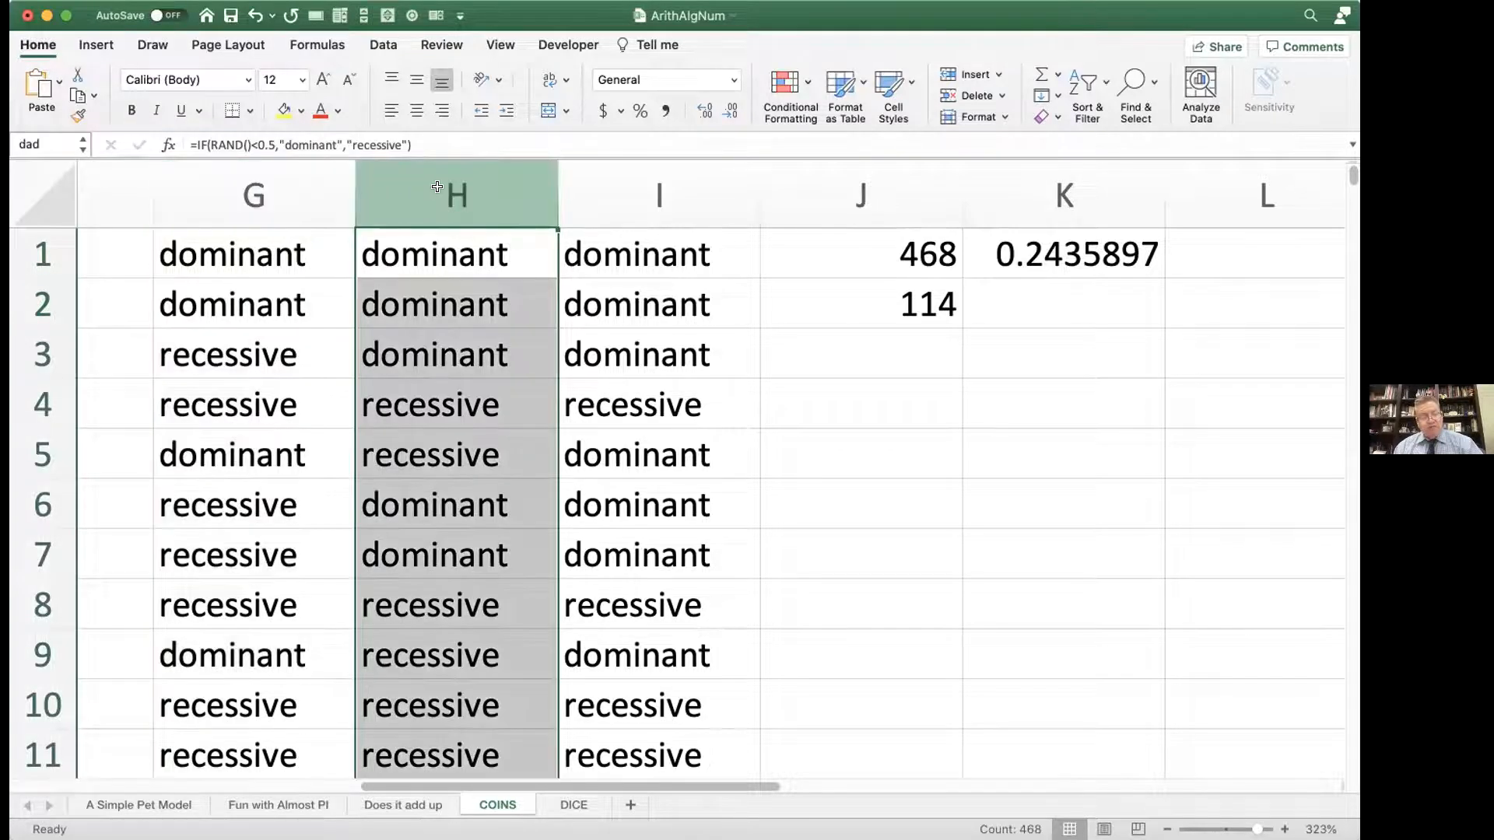
pyautogui.click(633, 201)
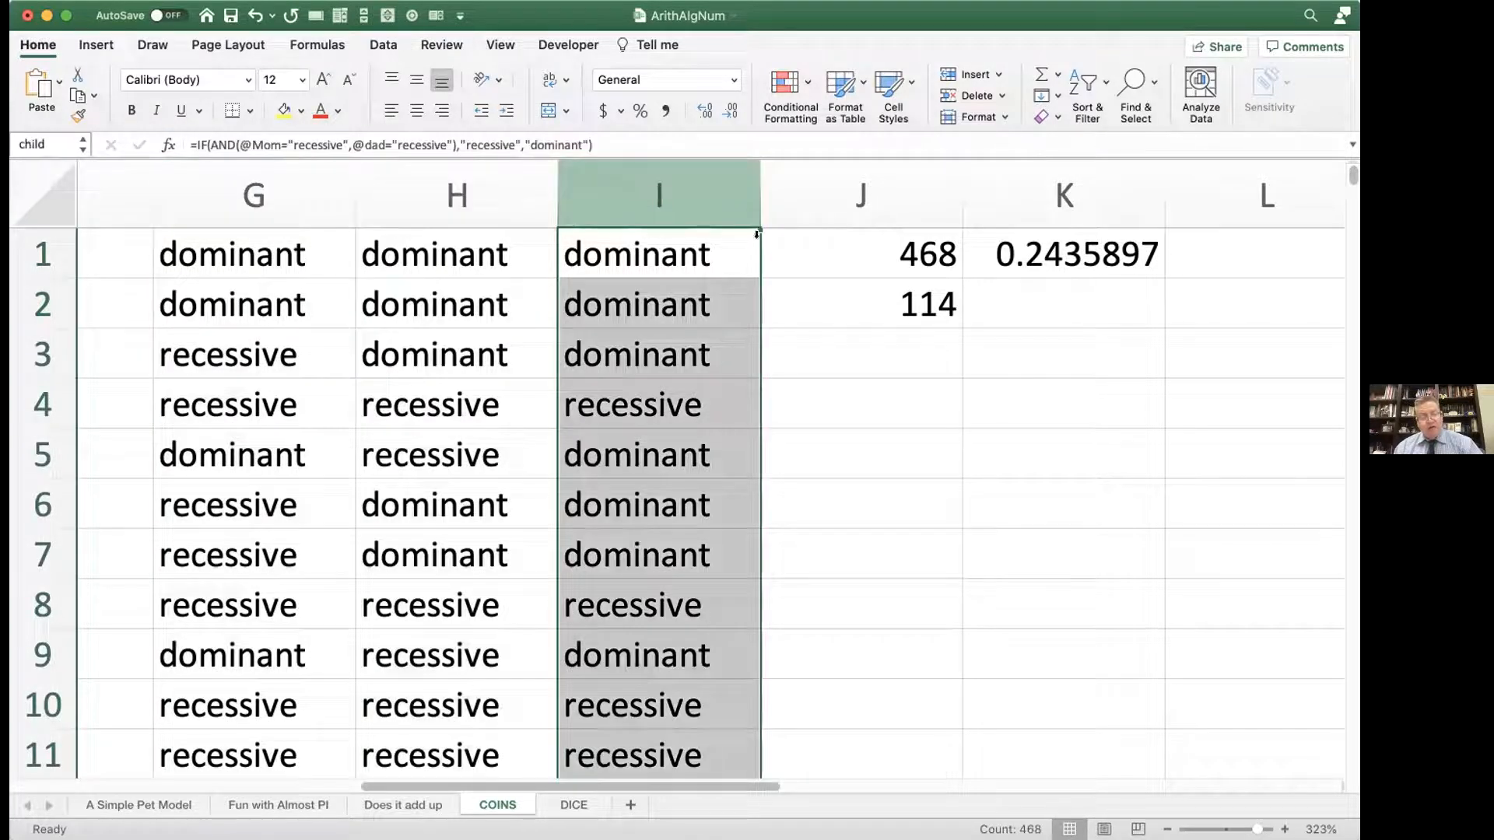
# Step: Review the COUNTA formula in J1, the COUNTIF formula in J2 and the ratio formula in K1 without editing them
pyautogui.doubleClick(846, 241)
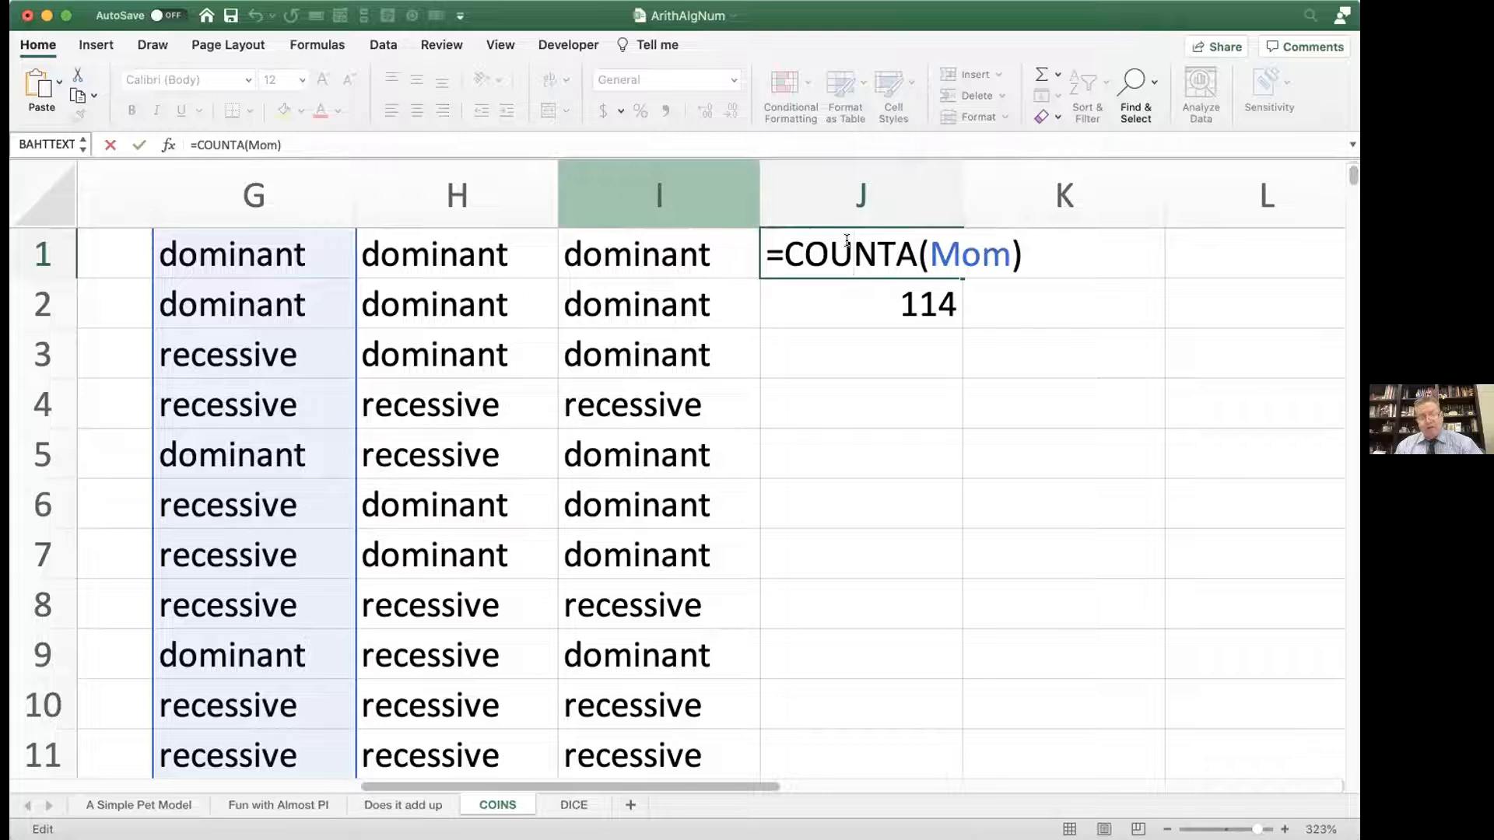
pyautogui.press('Return')
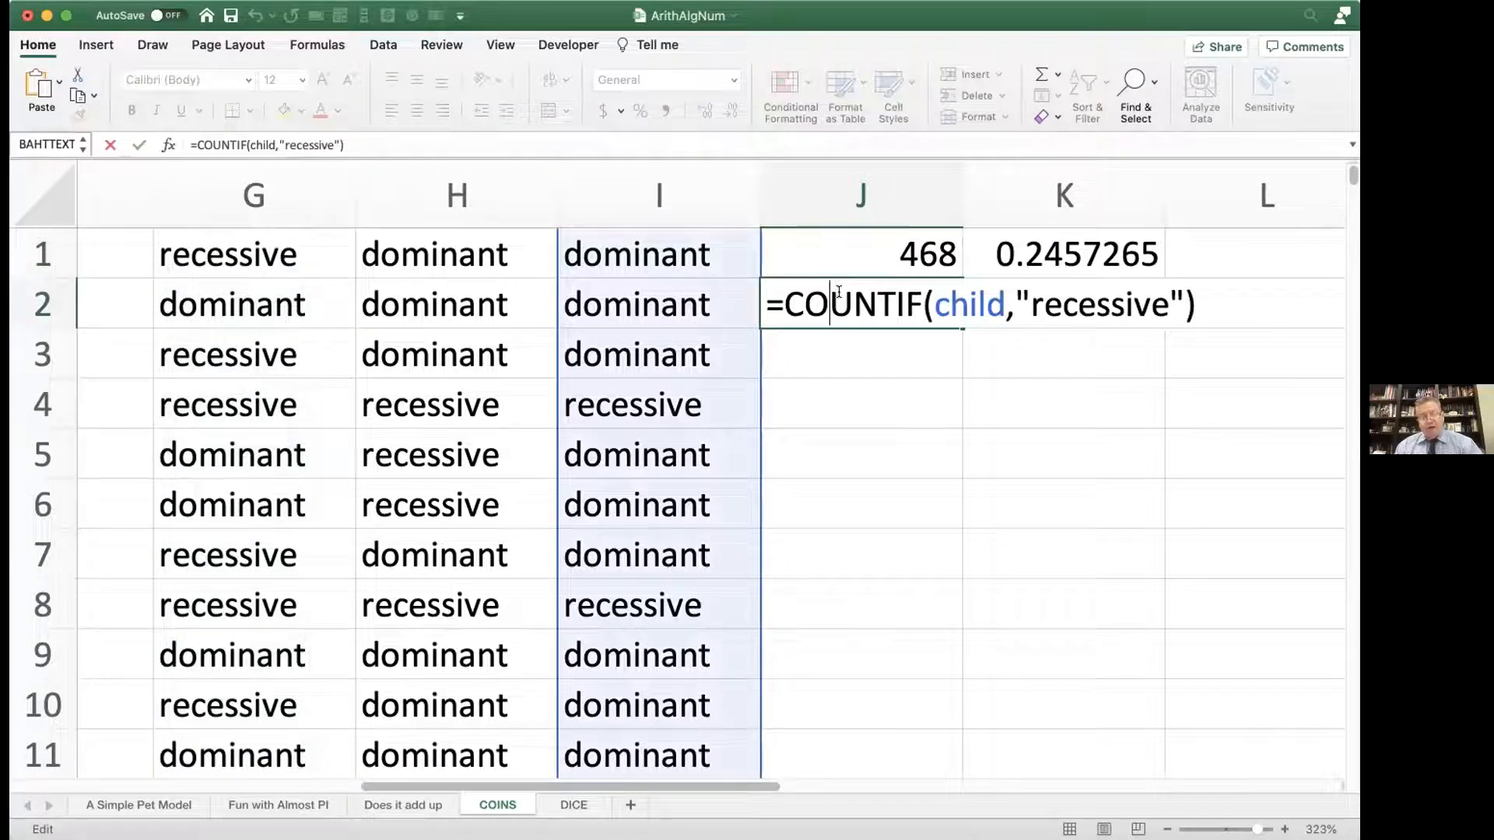
pyautogui.press('Return')
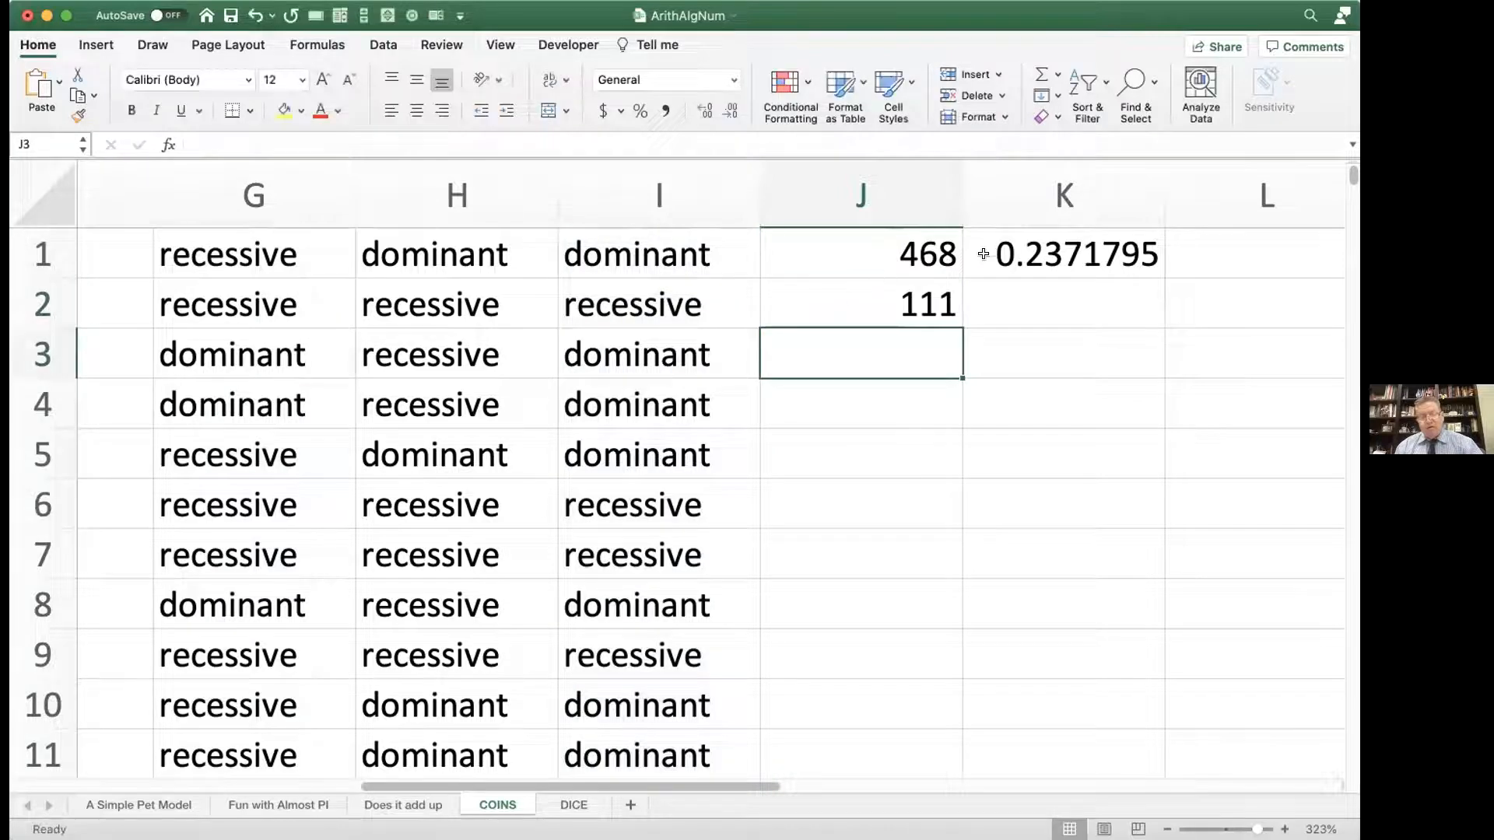
pyautogui.doubleClick(1015, 254)
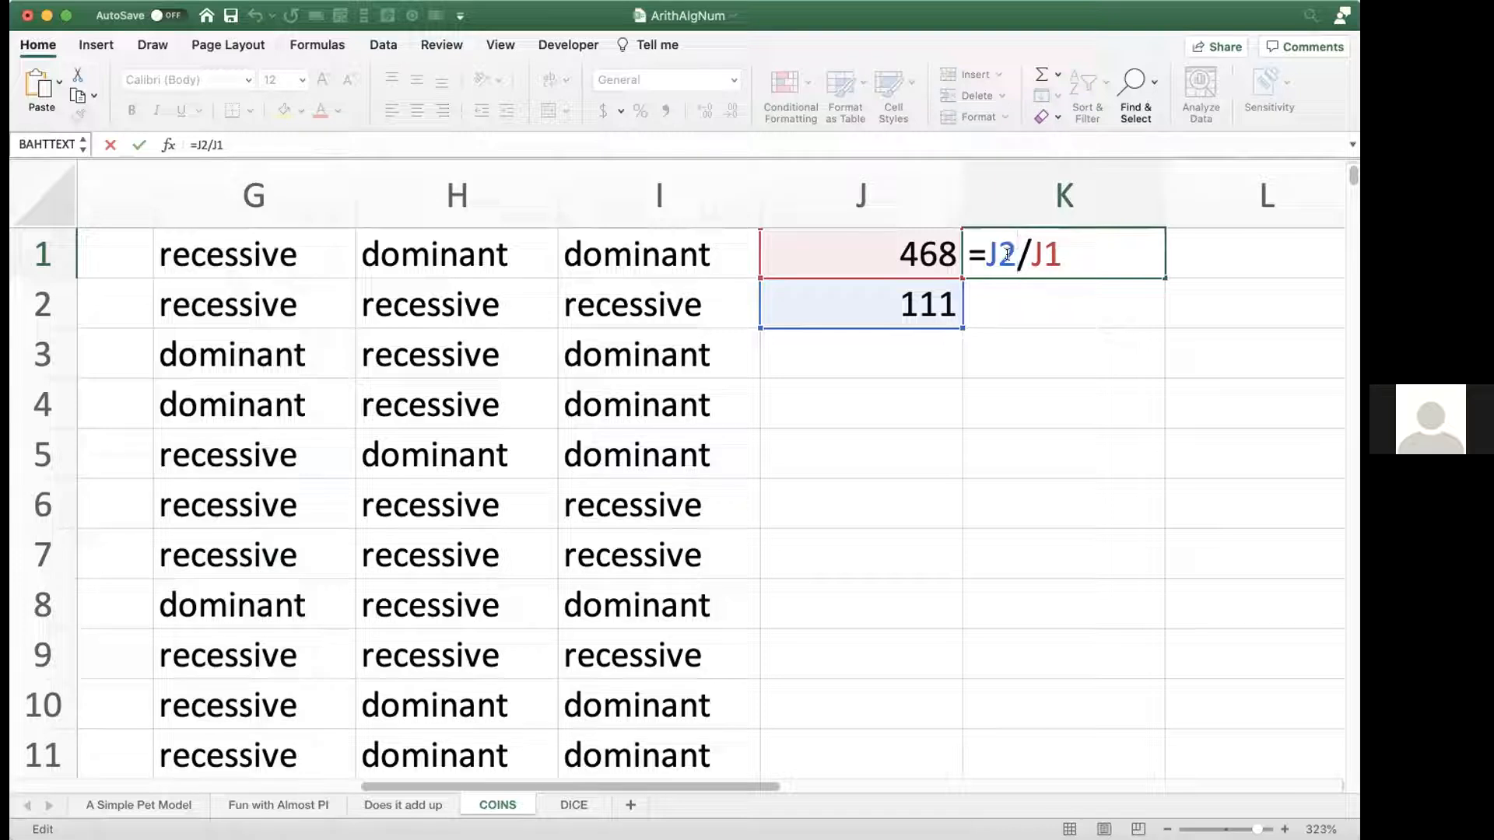
pyautogui.click(710, 239)
# Step: Examine the IF(AND()) formula in I1 that makes a child recessive only when both parents are recessive
pyautogui.doubleClick(690, 255)
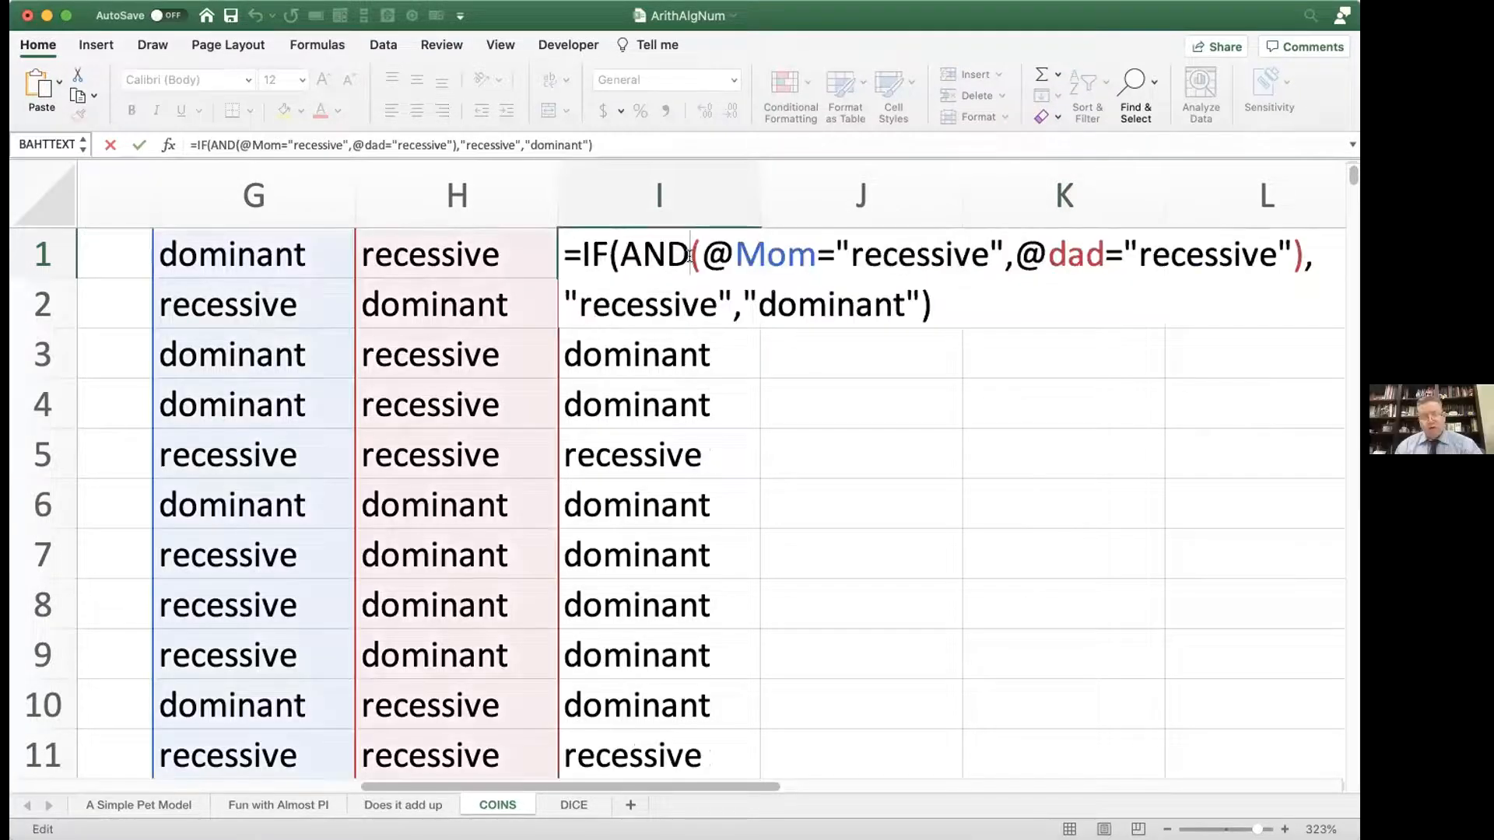
pyautogui.press('Return')
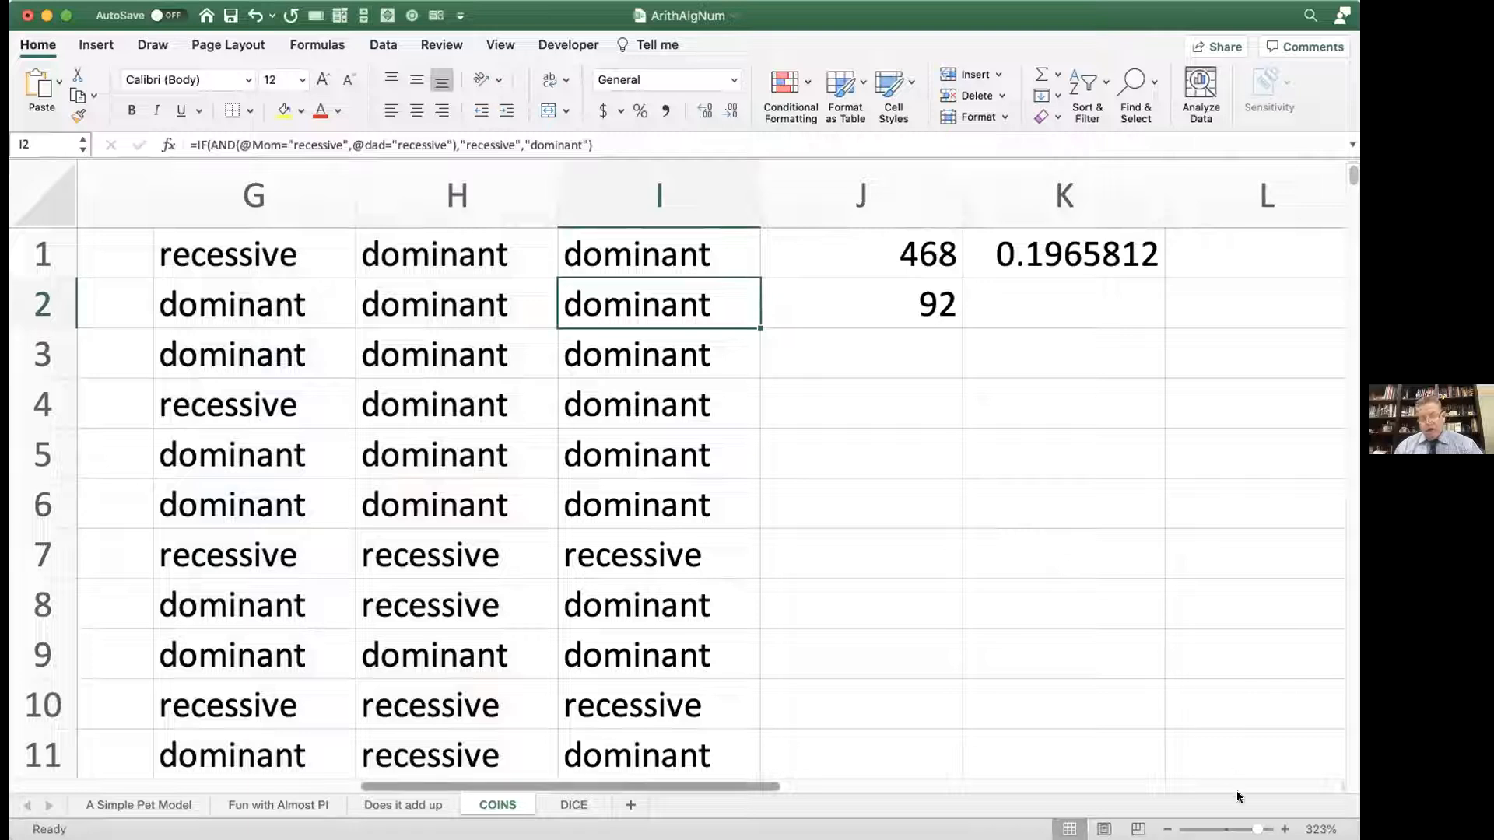
pyautogui.moveTo(1258, 829); pyautogui.dragTo(1241, 829)
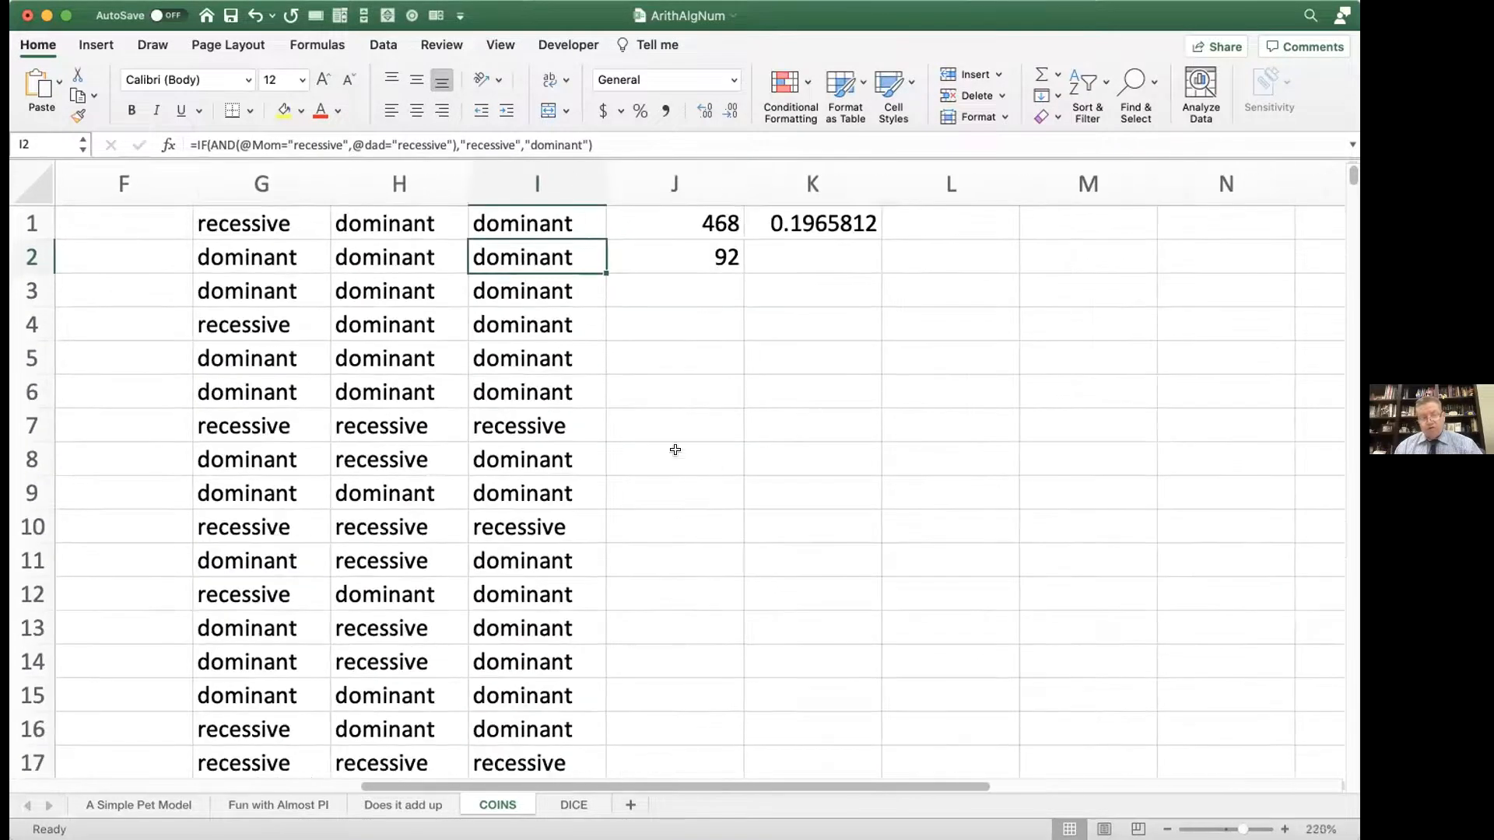
pyautogui.doubleClick(522, 223)
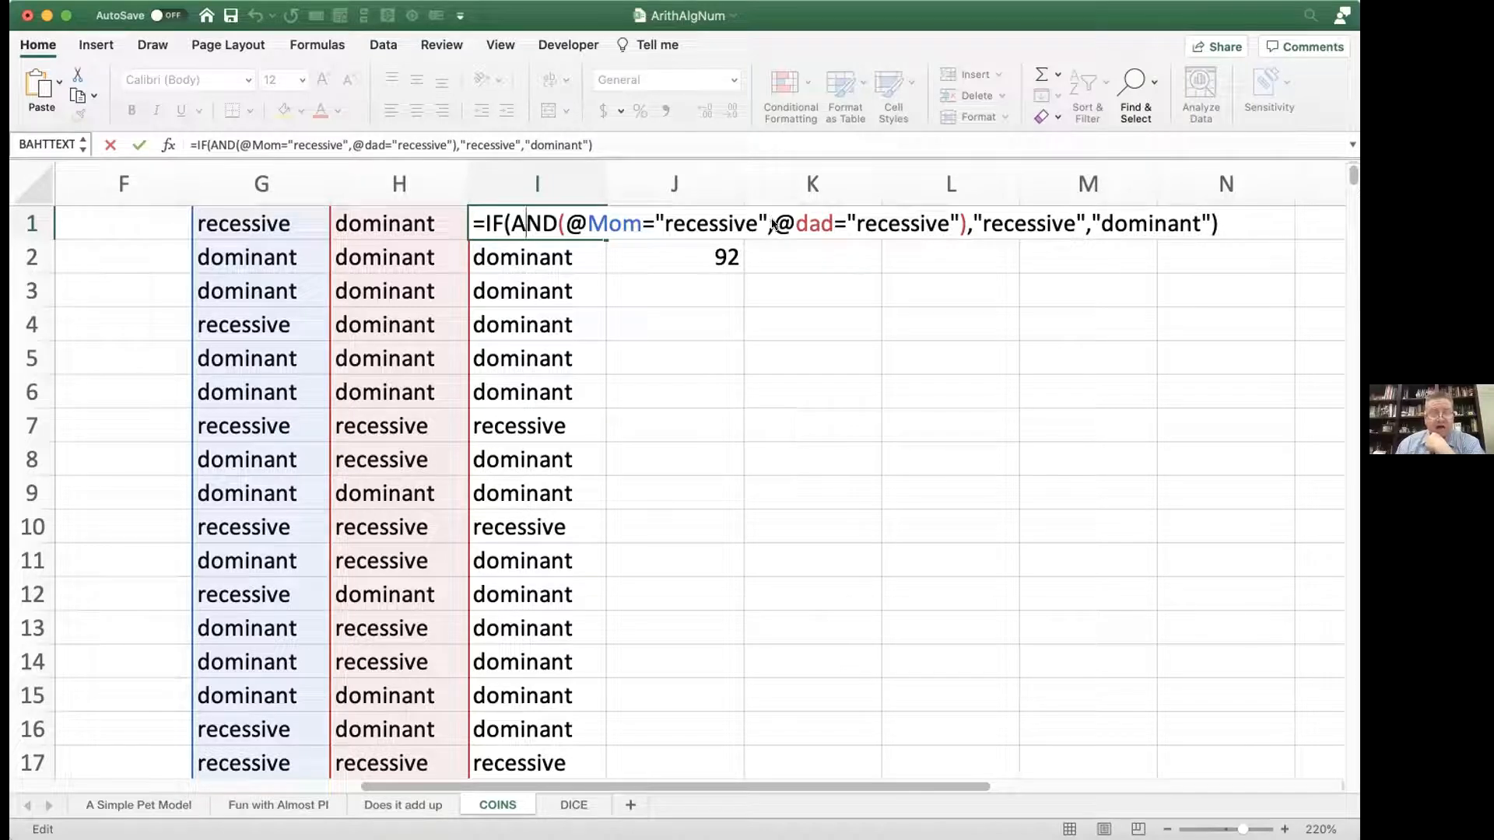
pyautogui.press('Return')
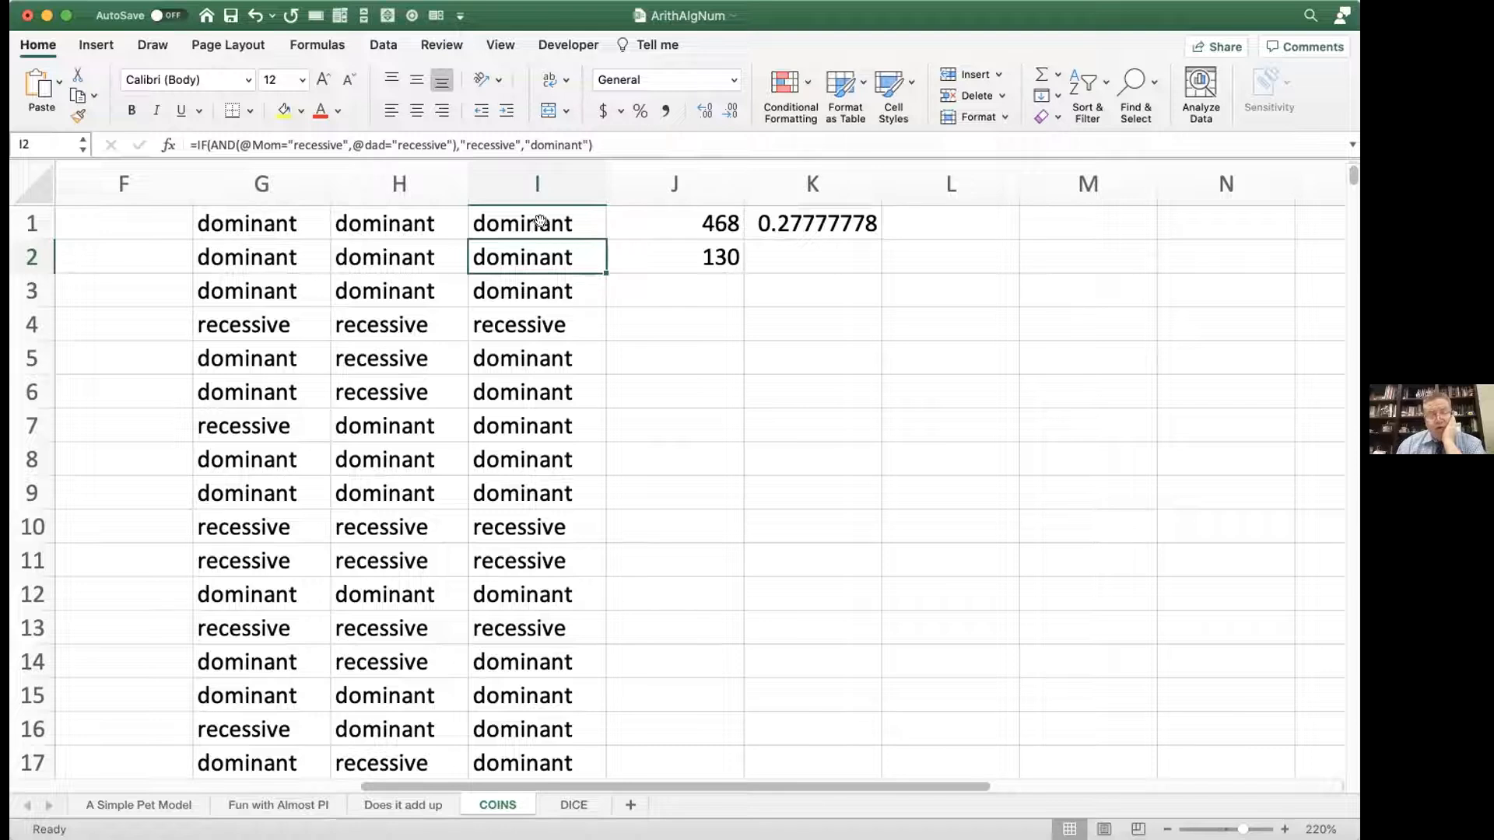
# Step: Highlight the child results in I4, I1:I3 and I5:I8, and compare row 5's child with its Mom value in G5
pyautogui.press('Down')
pyautogui.press('Down')
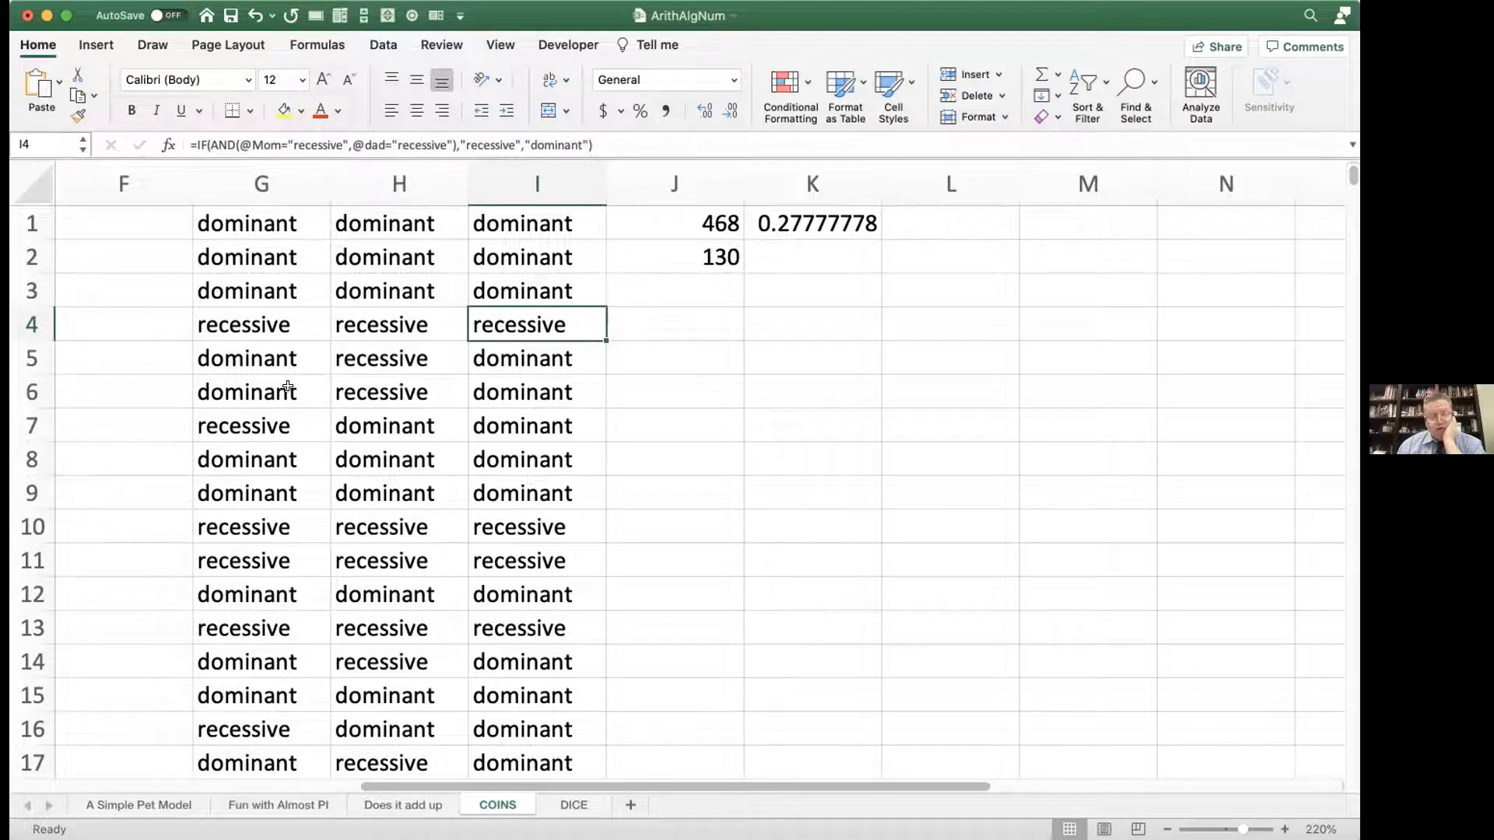
pyautogui.moveTo(502, 226); pyautogui.dragTo(501, 279)
pyautogui.moveTo(504, 358); pyautogui.dragTo(488, 452)
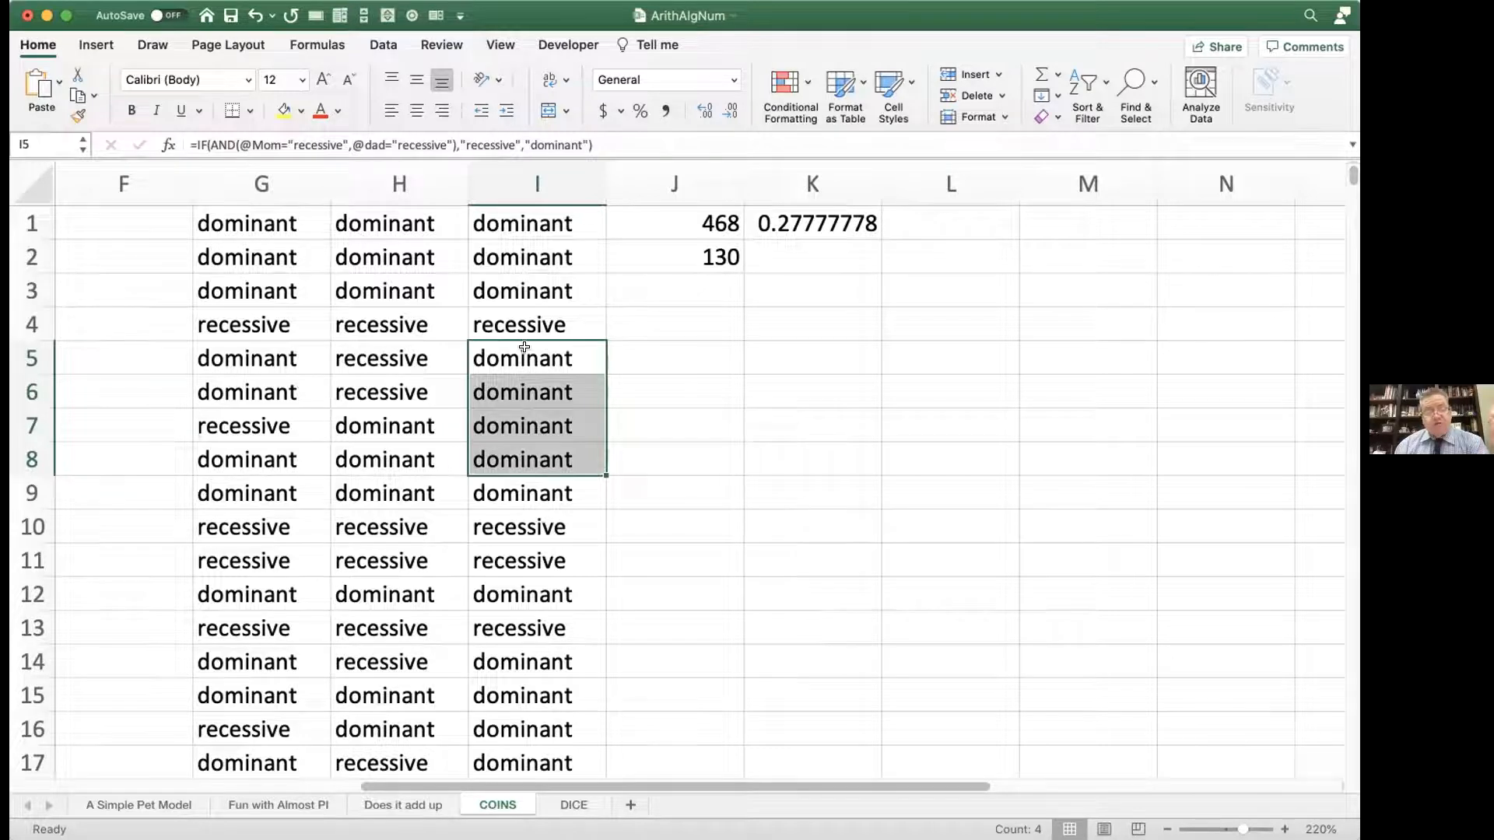
pyautogui.click(498, 354)
pyautogui.click(260, 357)
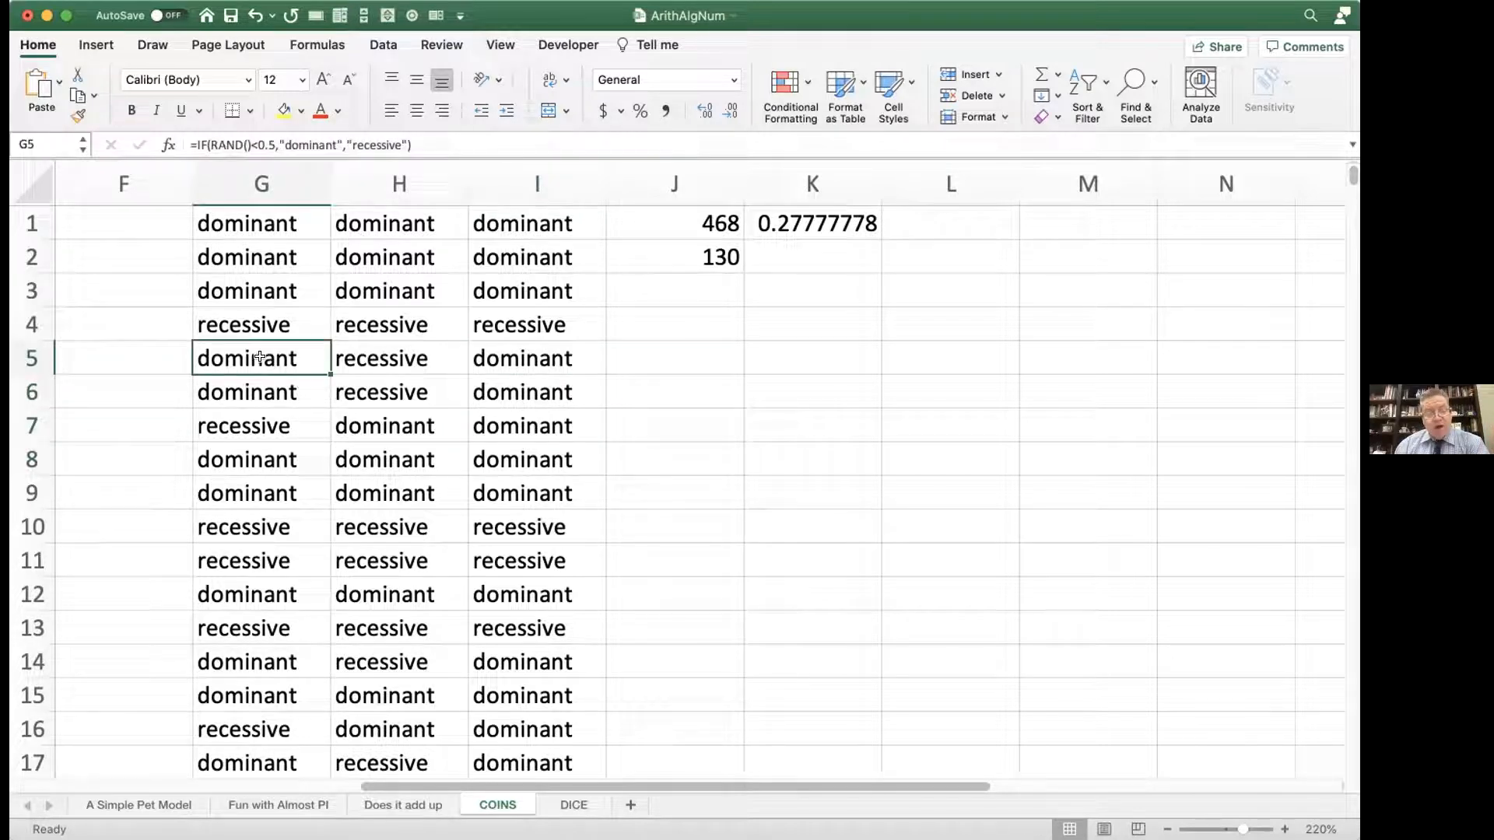
# Step: Review the RAND formula in H5 without editing it, and compare the row 6 child with its parents' values
pyautogui.doubleClick(375, 359)
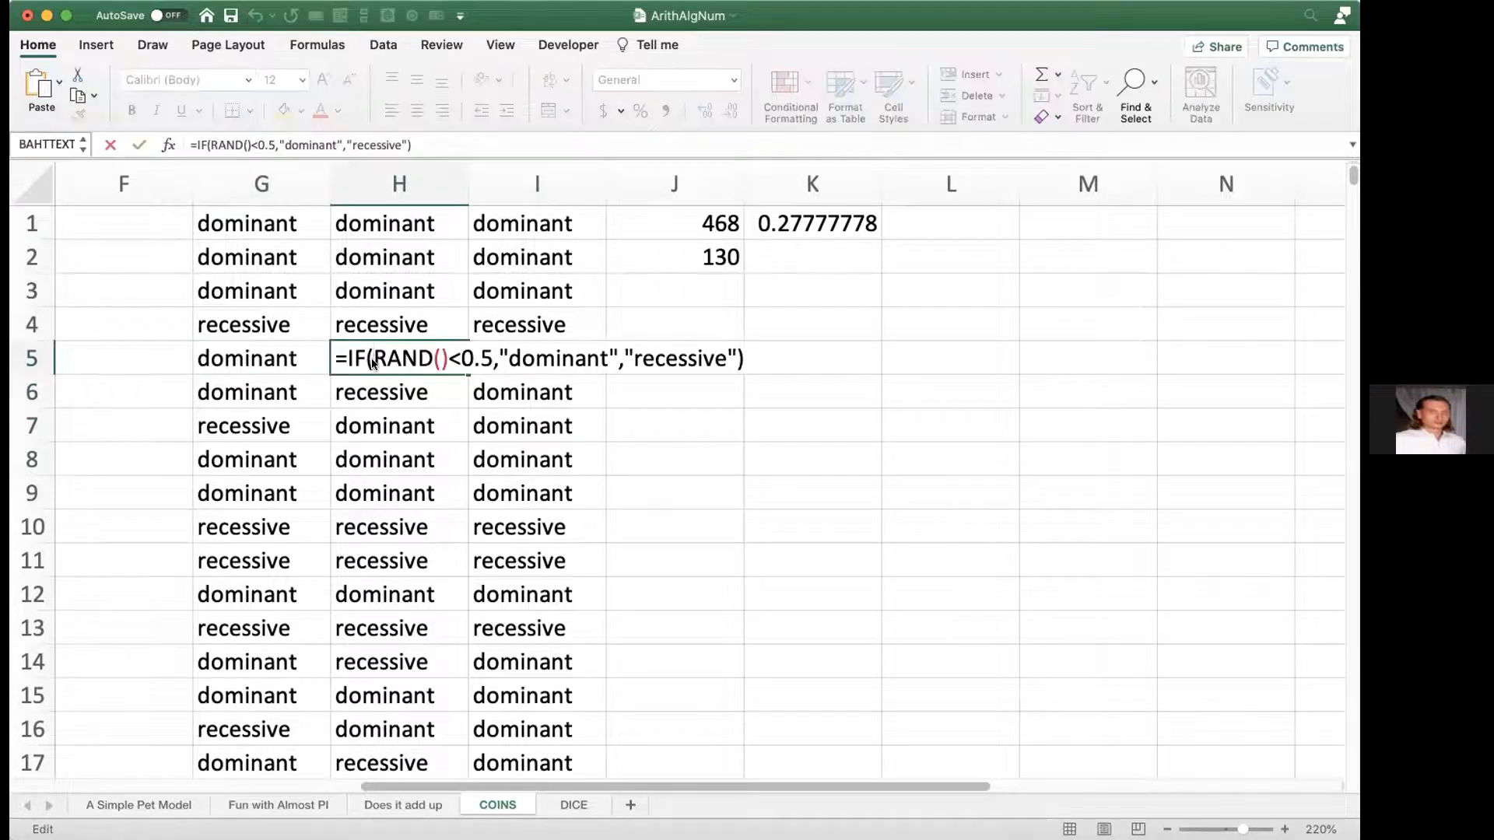
pyautogui.press('Return')
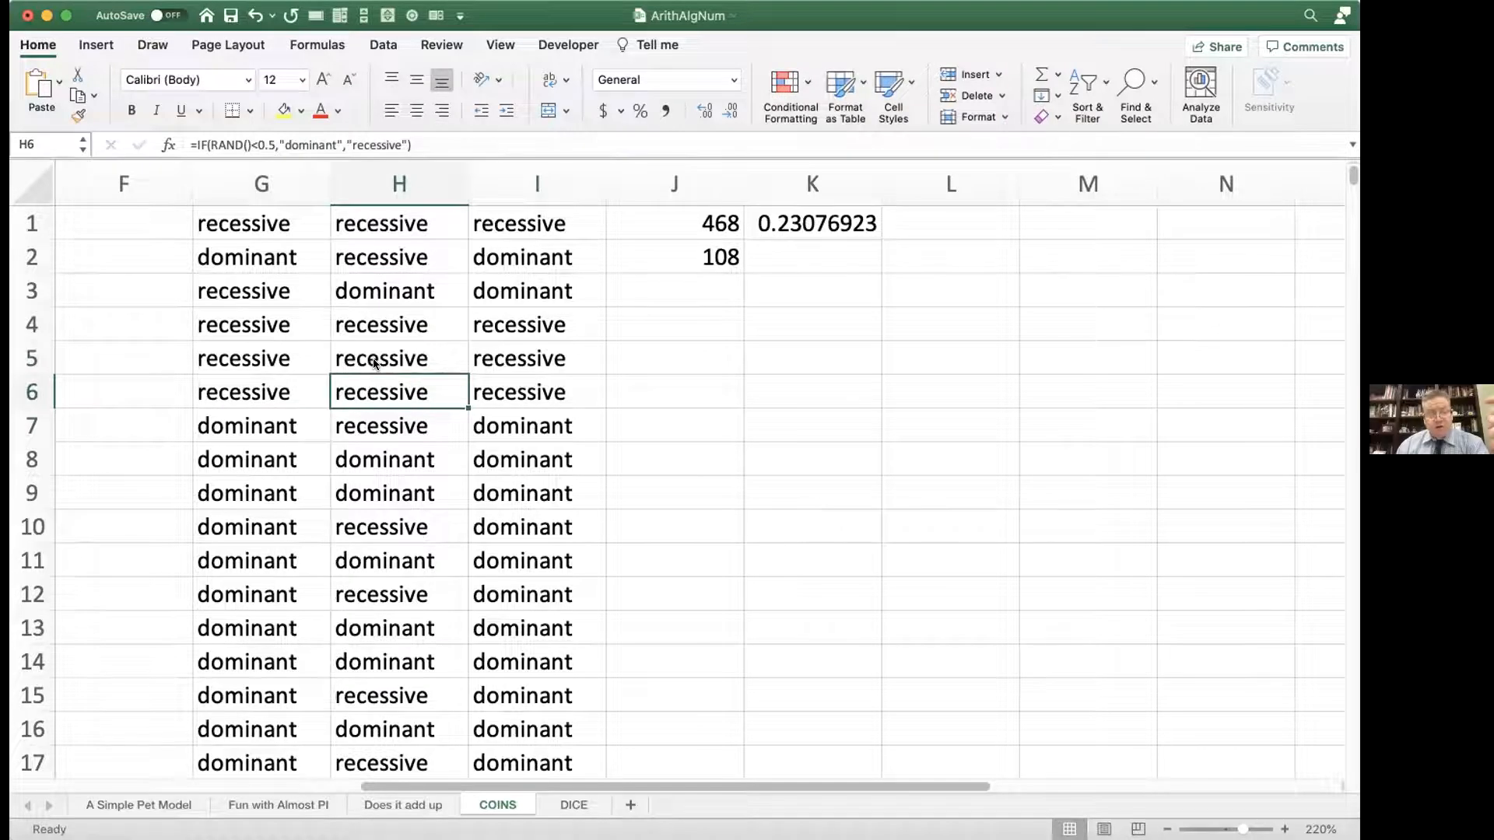
pyautogui.doubleClick(500, 393)
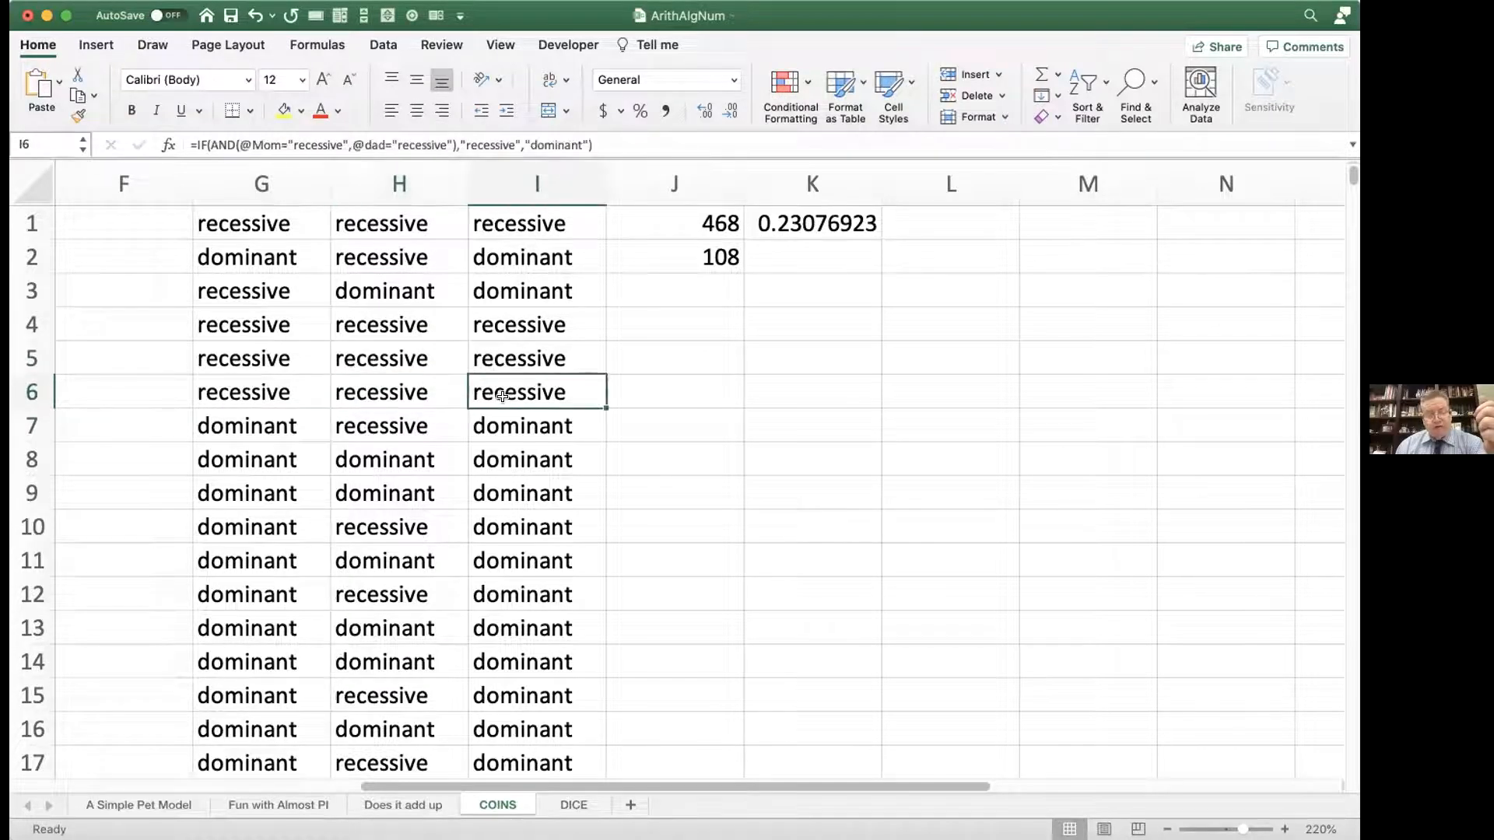
pyautogui.press('Return')
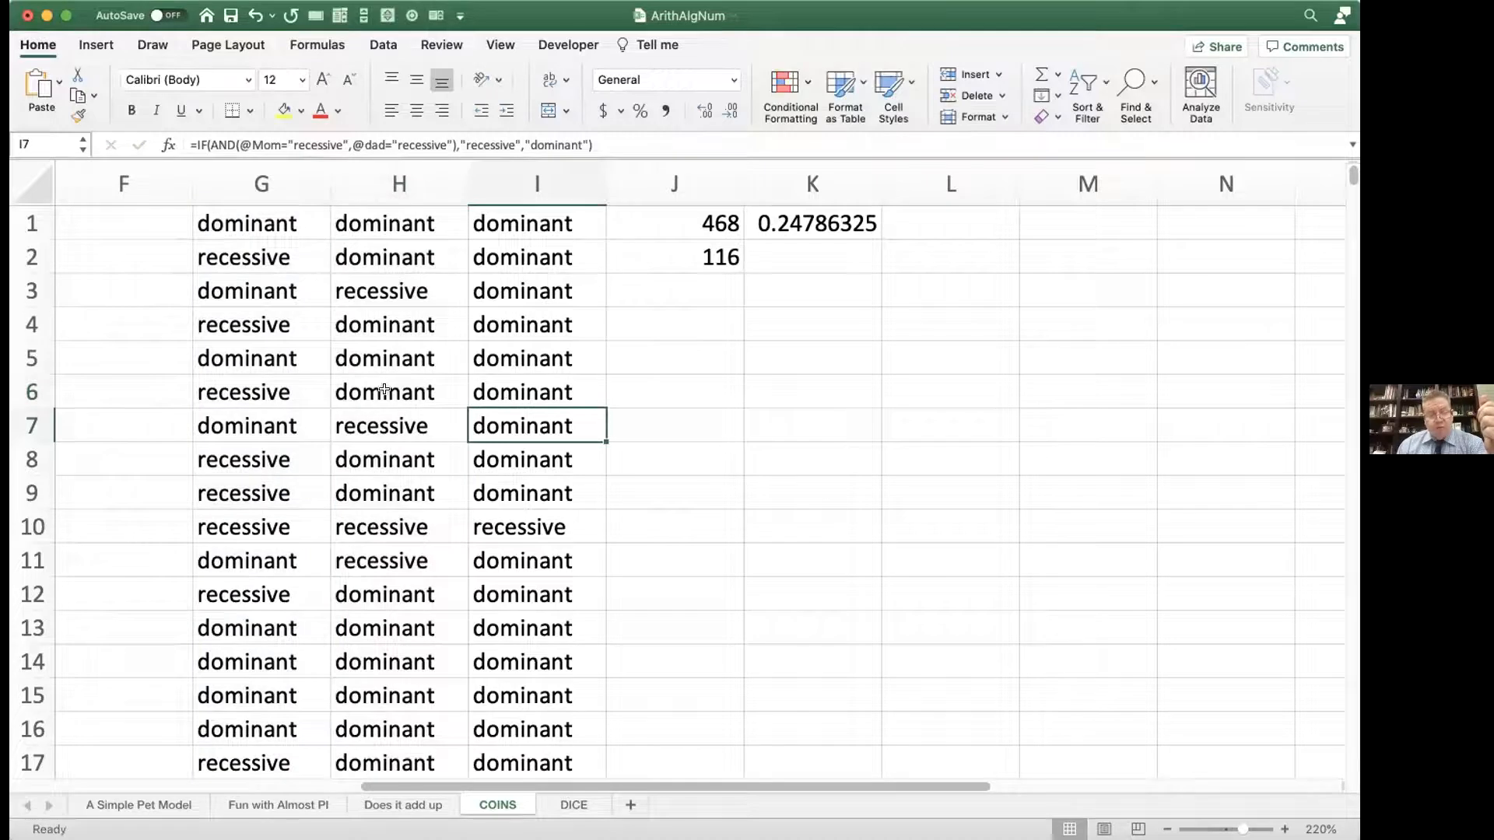
pyautogui.click(256, 388)
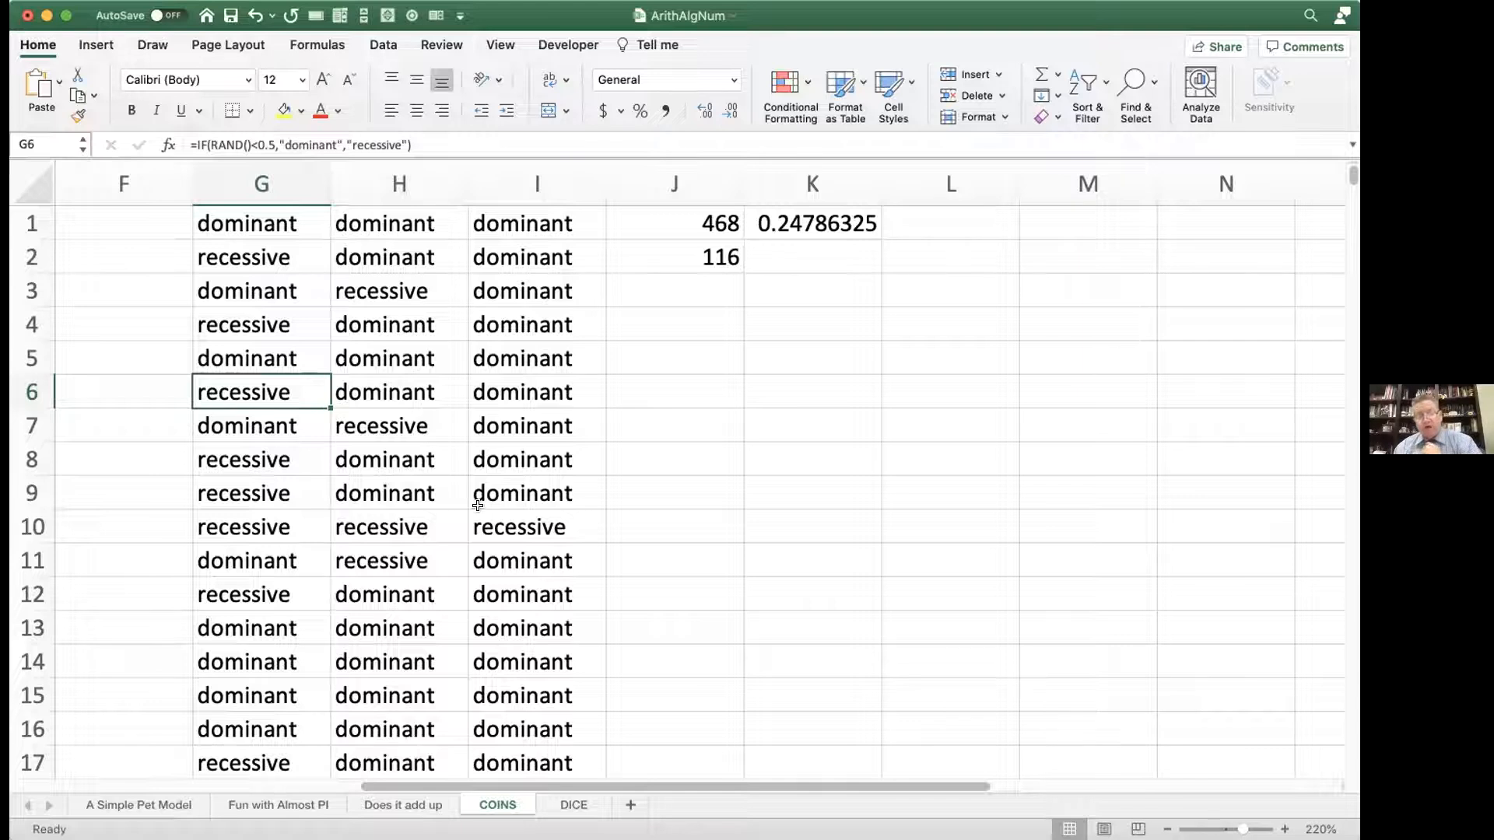
# Step: Review the Mom and dad conditions in I1's formula again and point out the dad value in H10
pyautogui.doubleClick(478, 226)
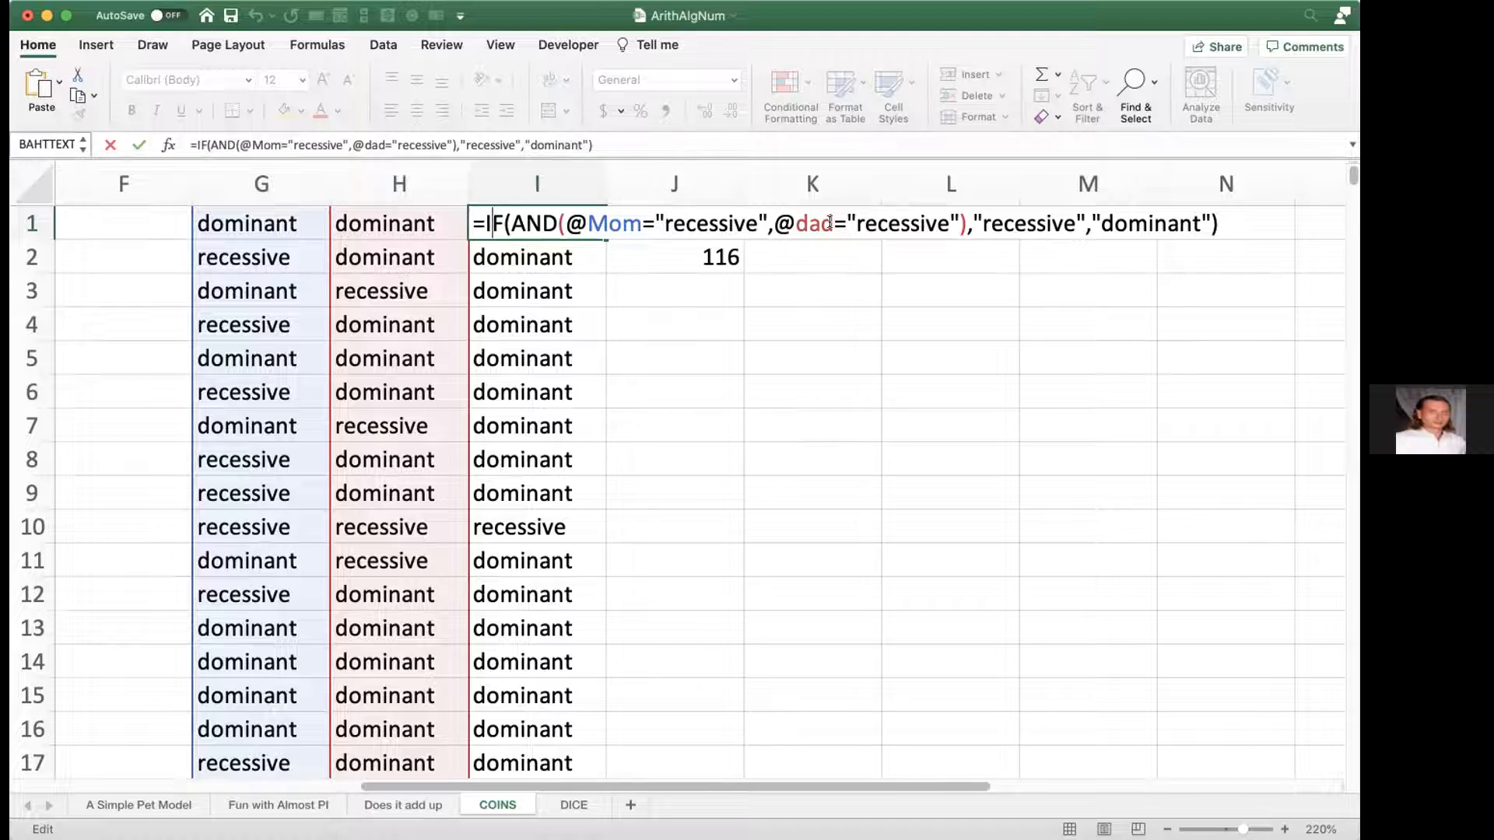
pyautogui.press('Return')
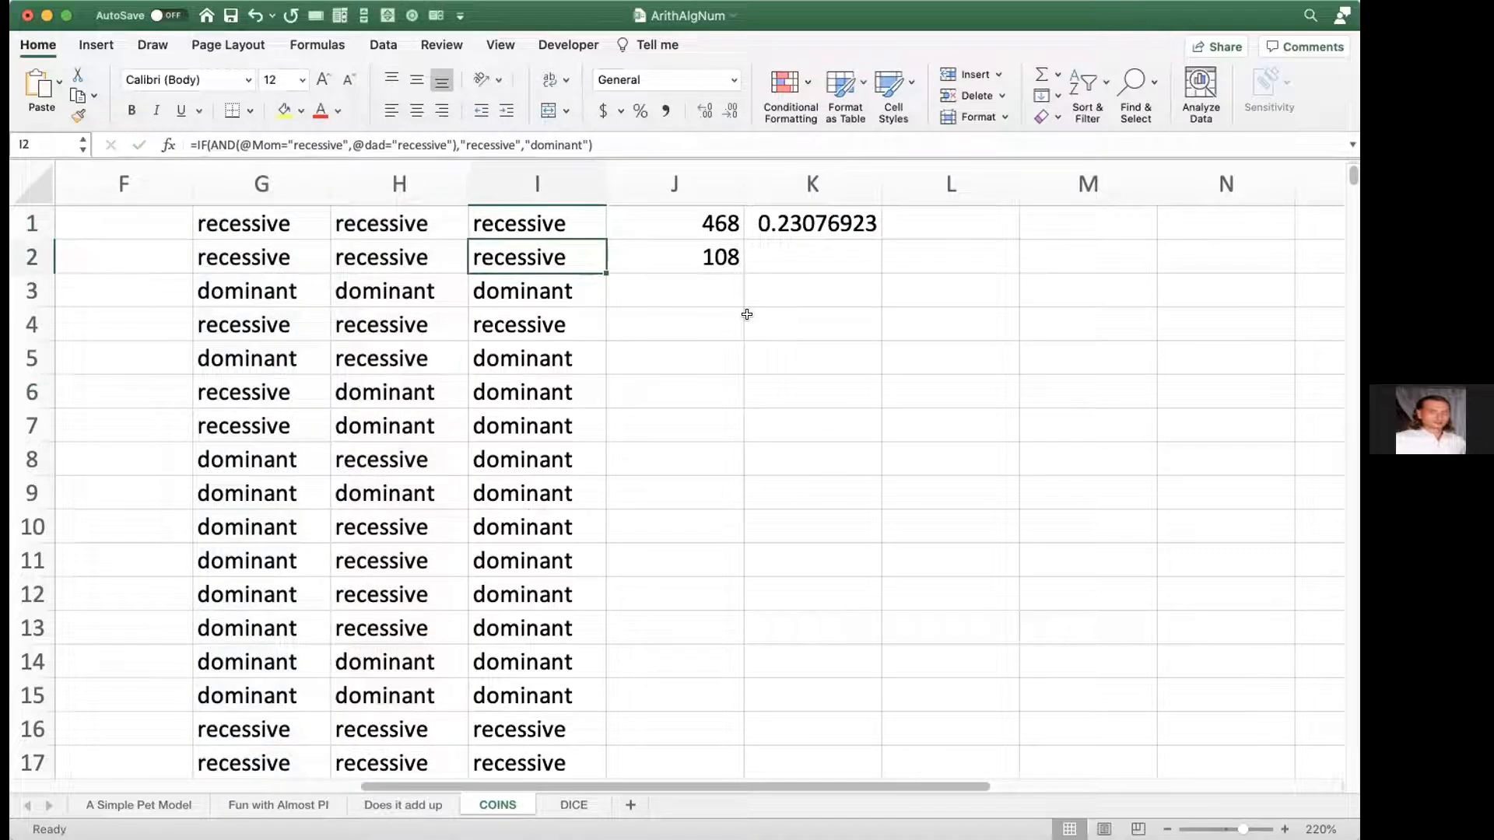
pyautogui.hscroll(-3, 747, 311)
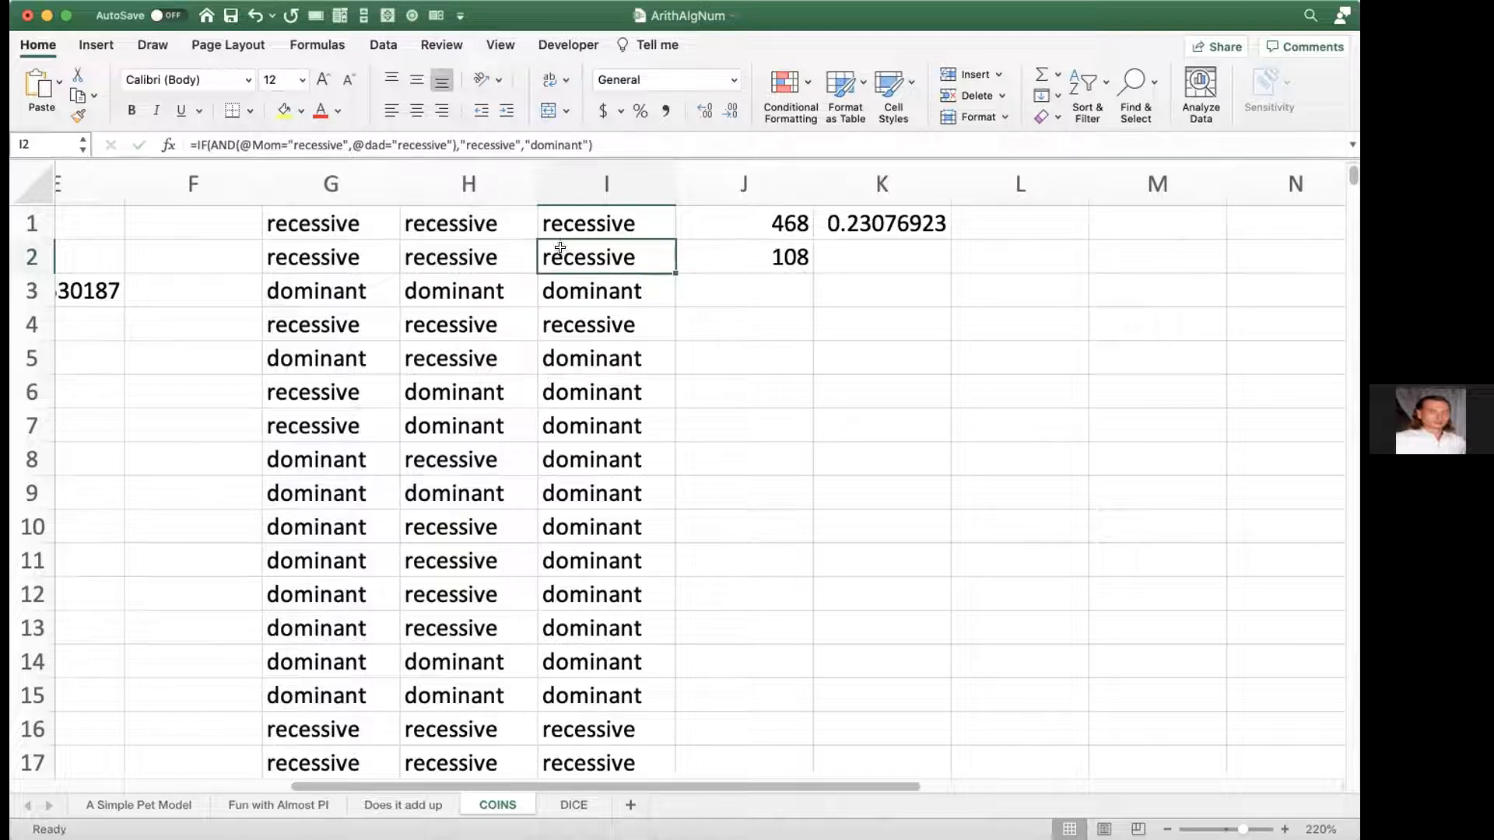
pyautogui.click(421, 527)
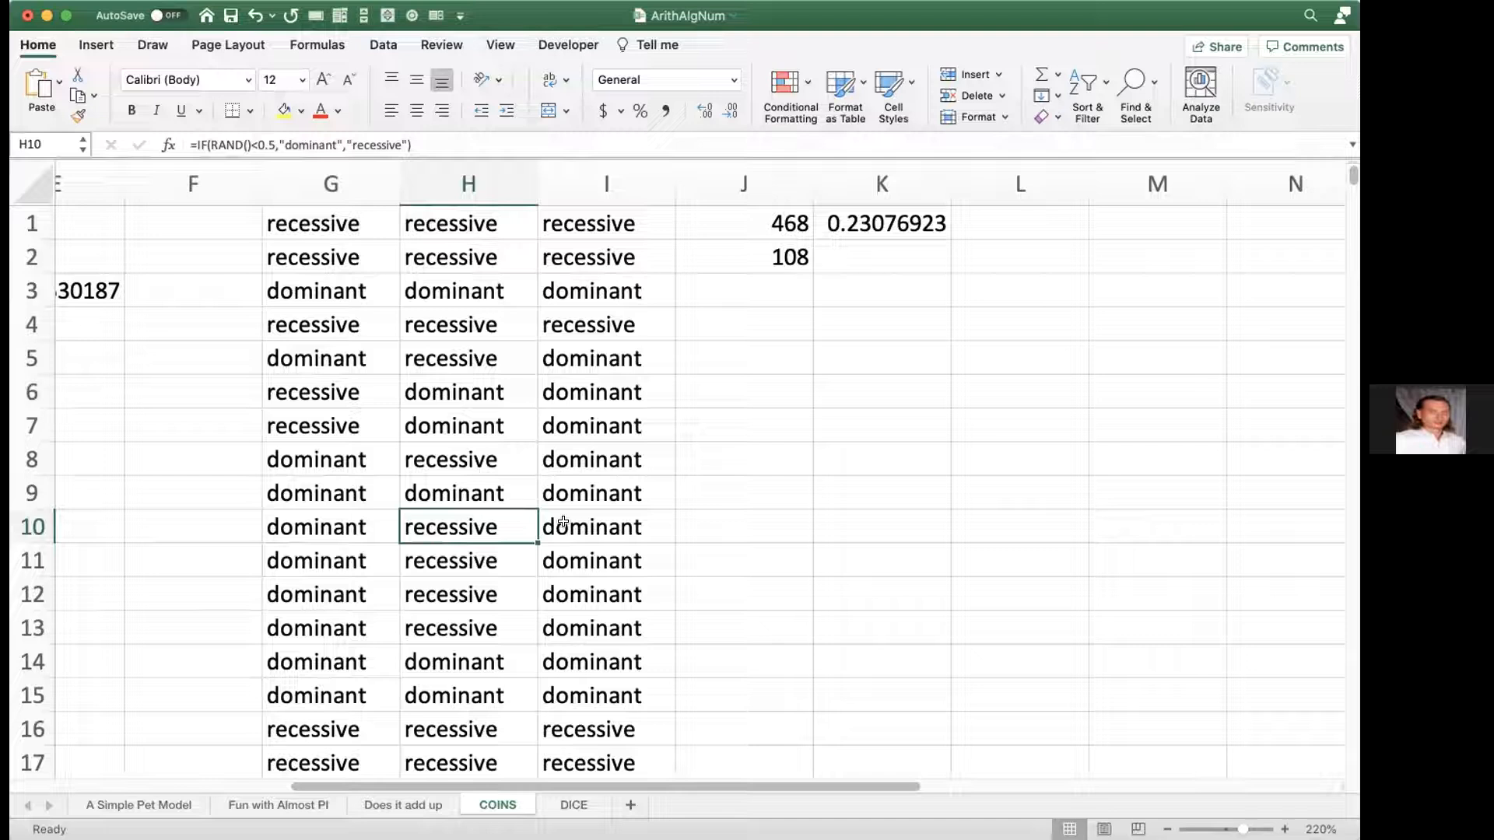
pyautogui.hscroll(-1, 563, 522)
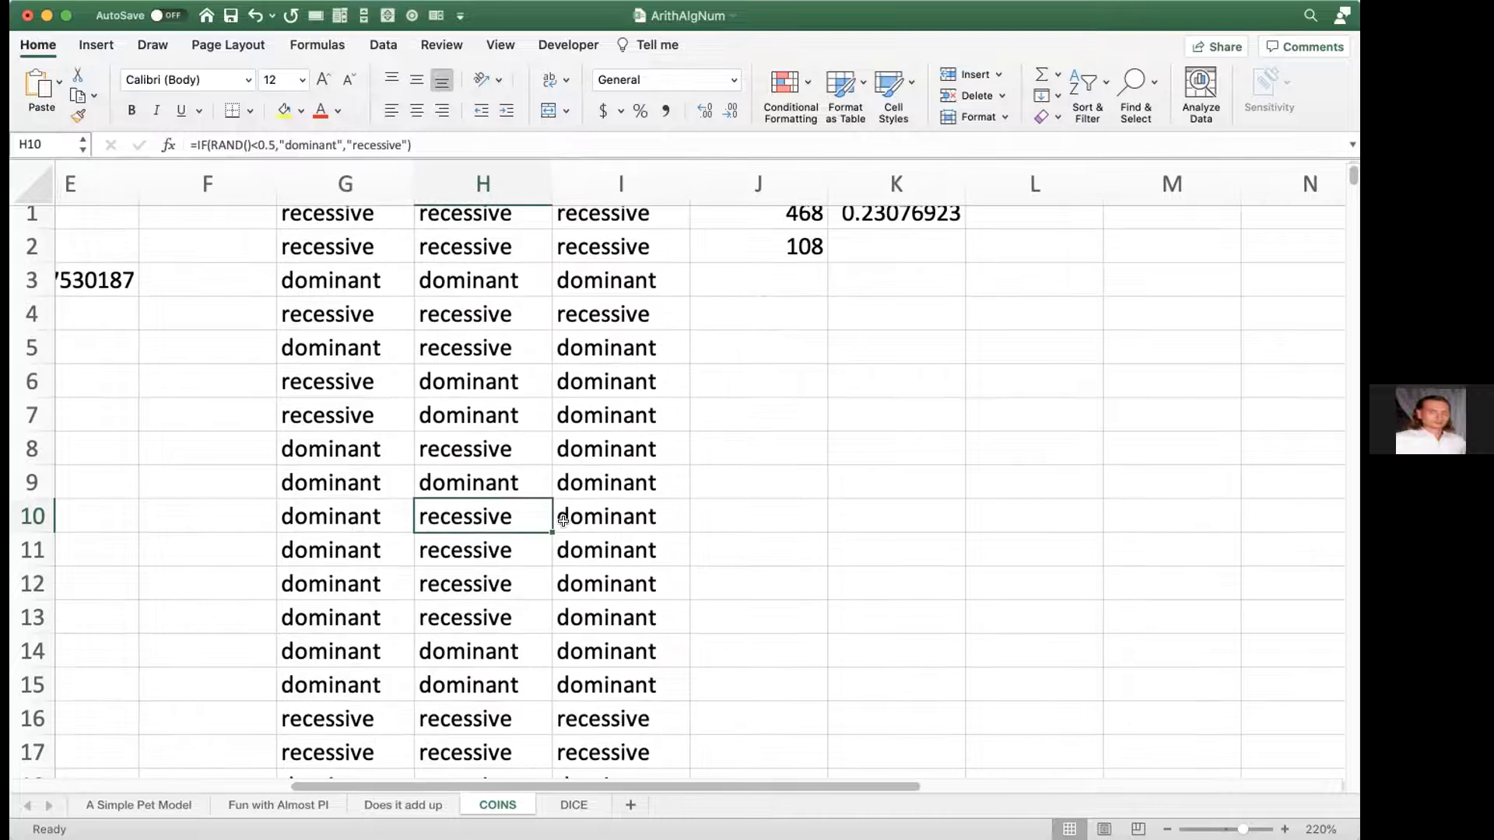
pyautogui.hscroll(-4, 563, 522)
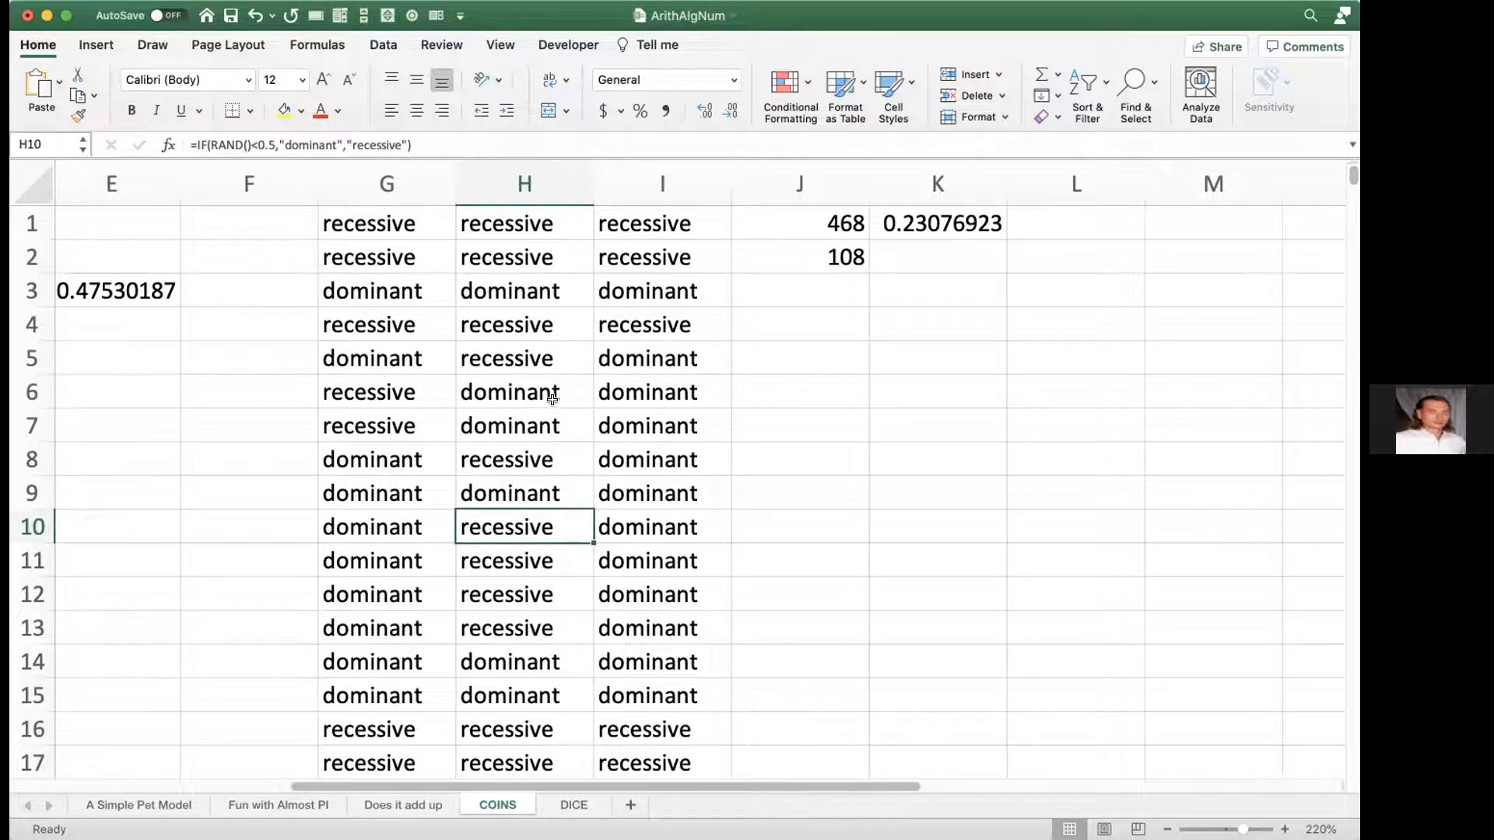
# Step: Hide the dad values in column H by setting the column's font color to white
pyautogui.click(509, 218)
pyautogui.click(504, 186)
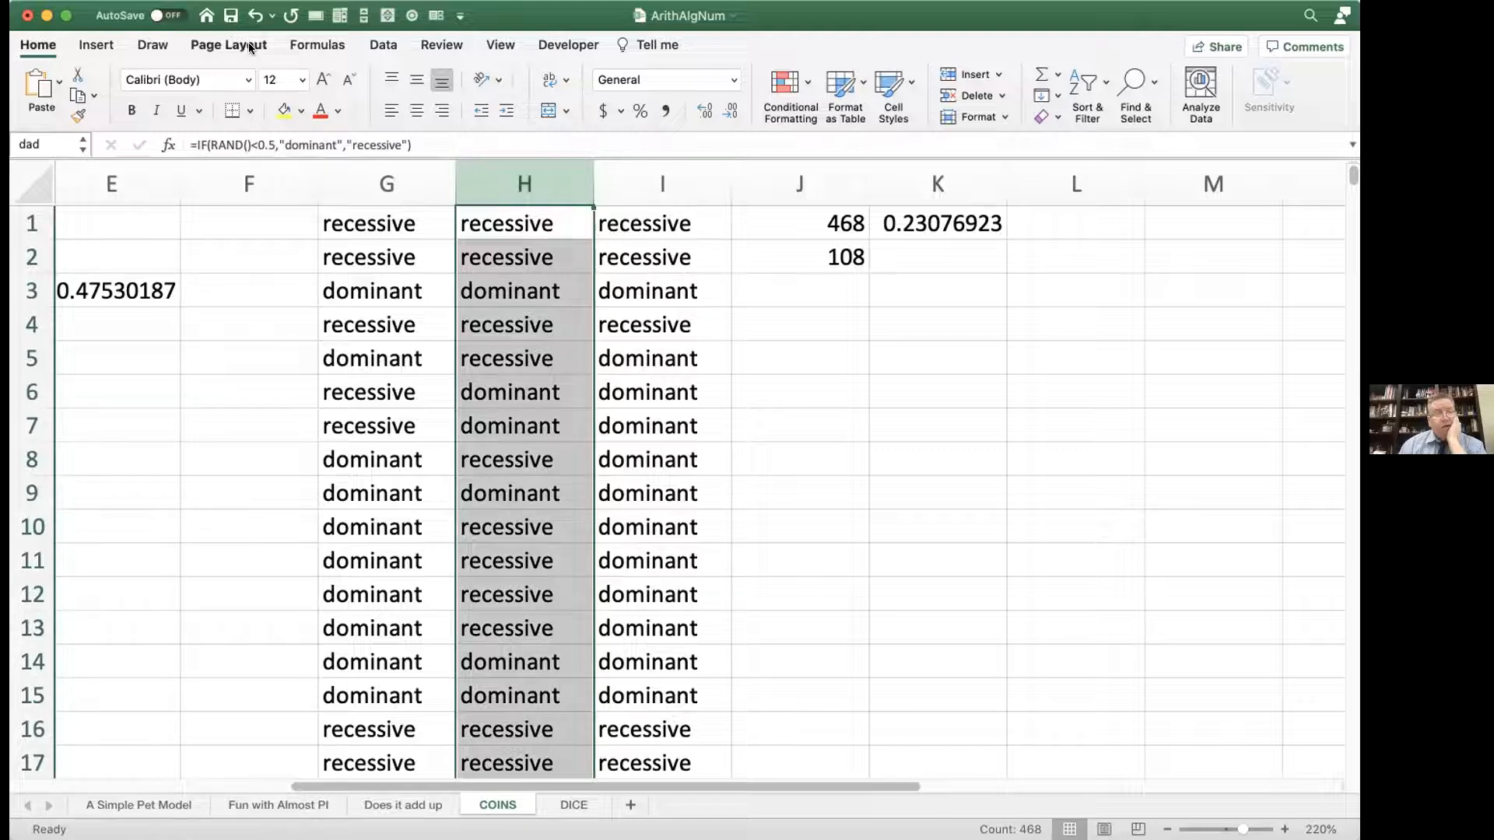
pyautogui.click(260, 2)
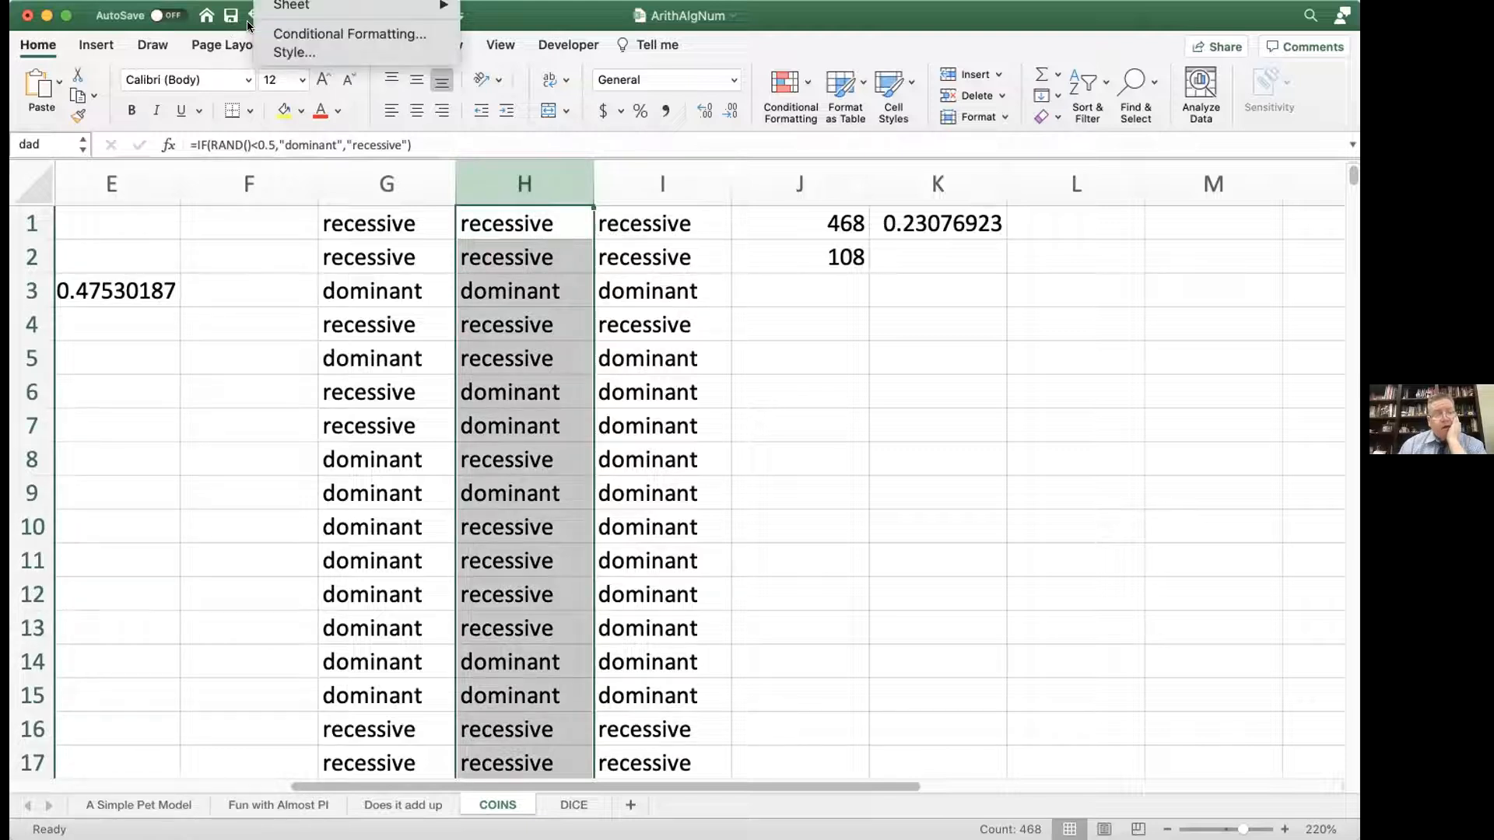
pyautogui.click(253, 2)
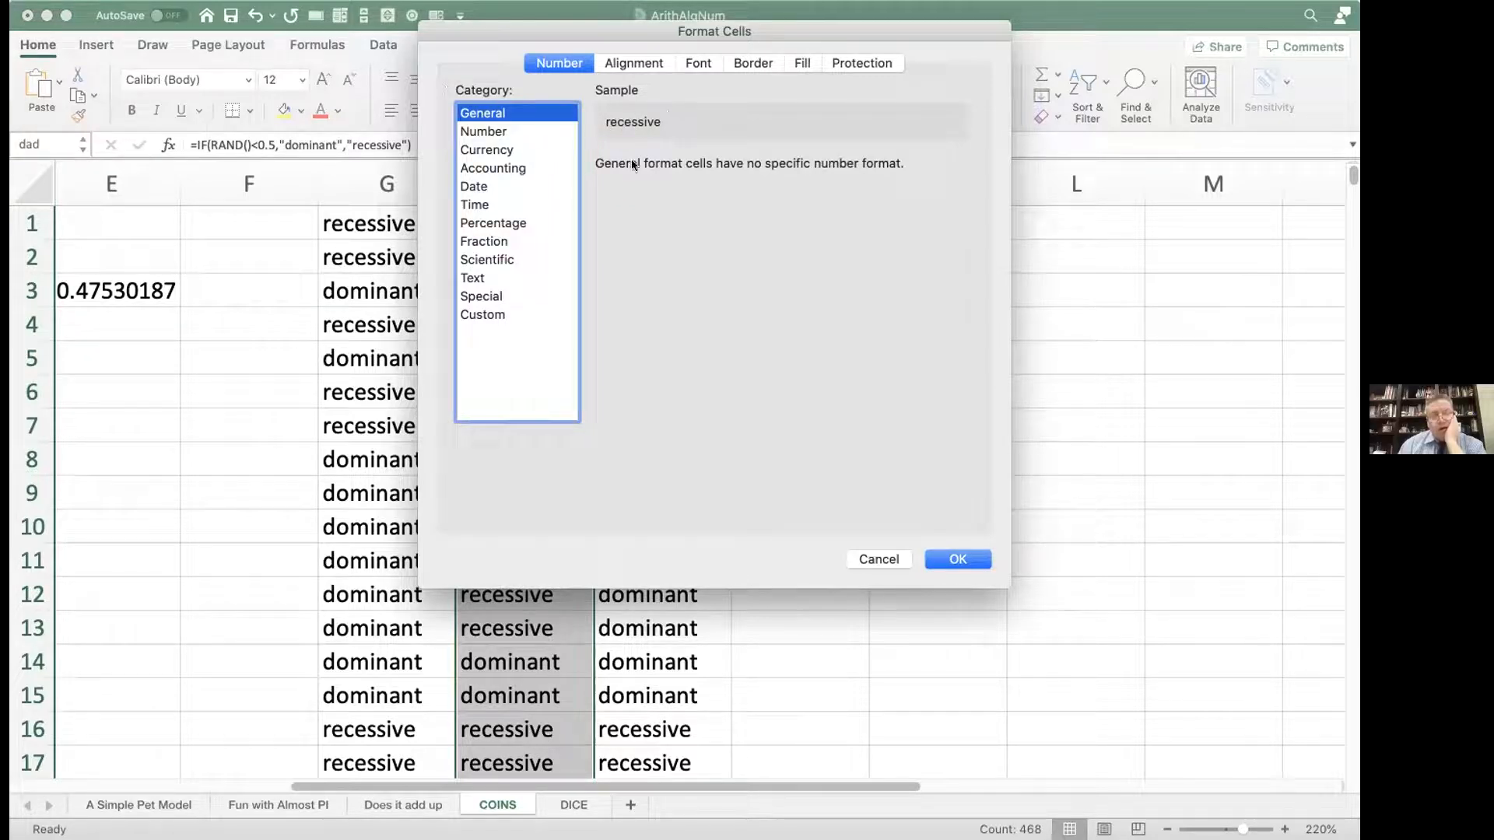
pyautogui.click(699, 64)
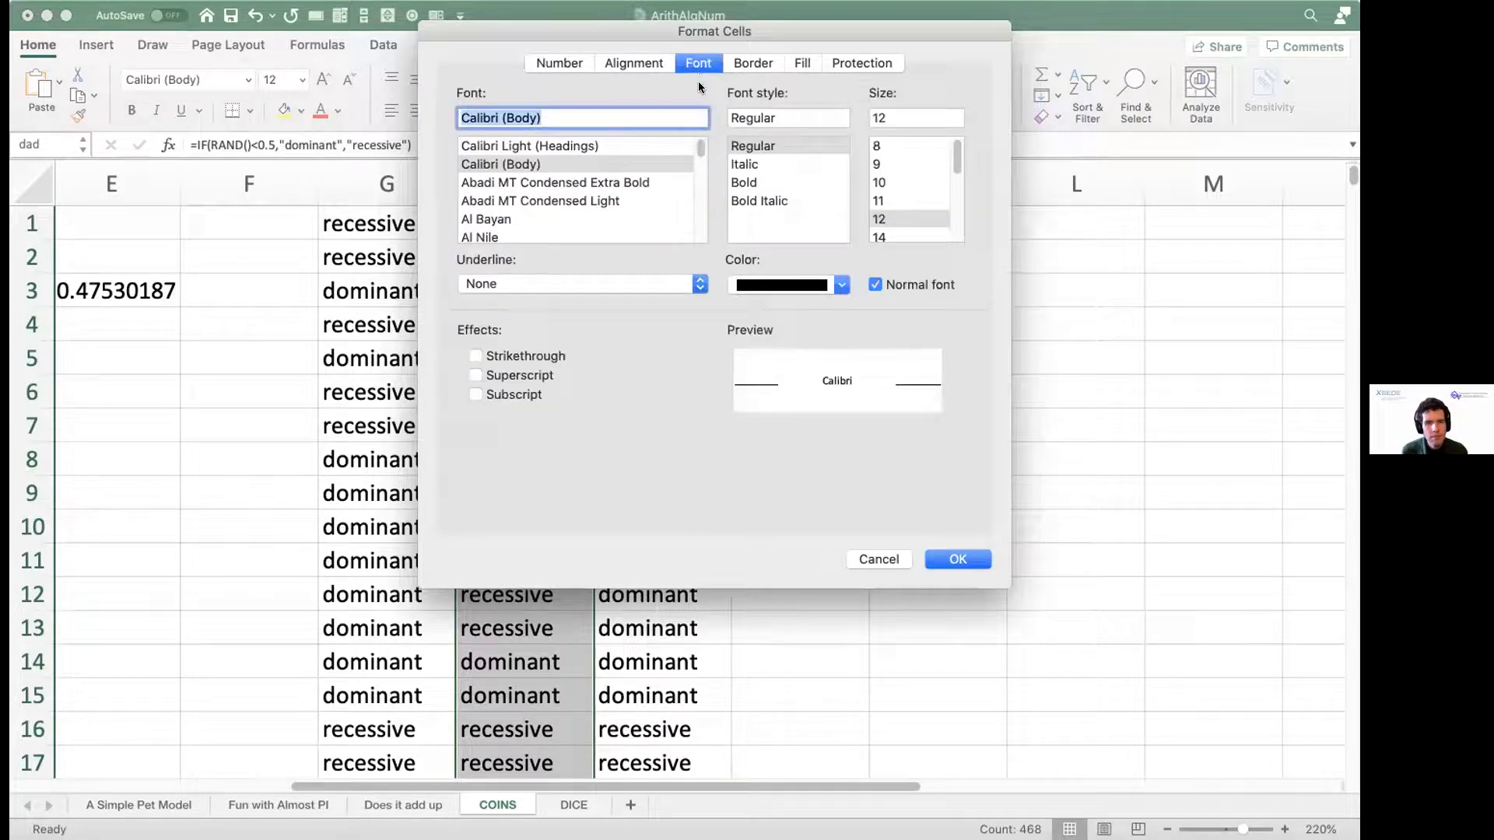
pyautogui.click(774, 287)
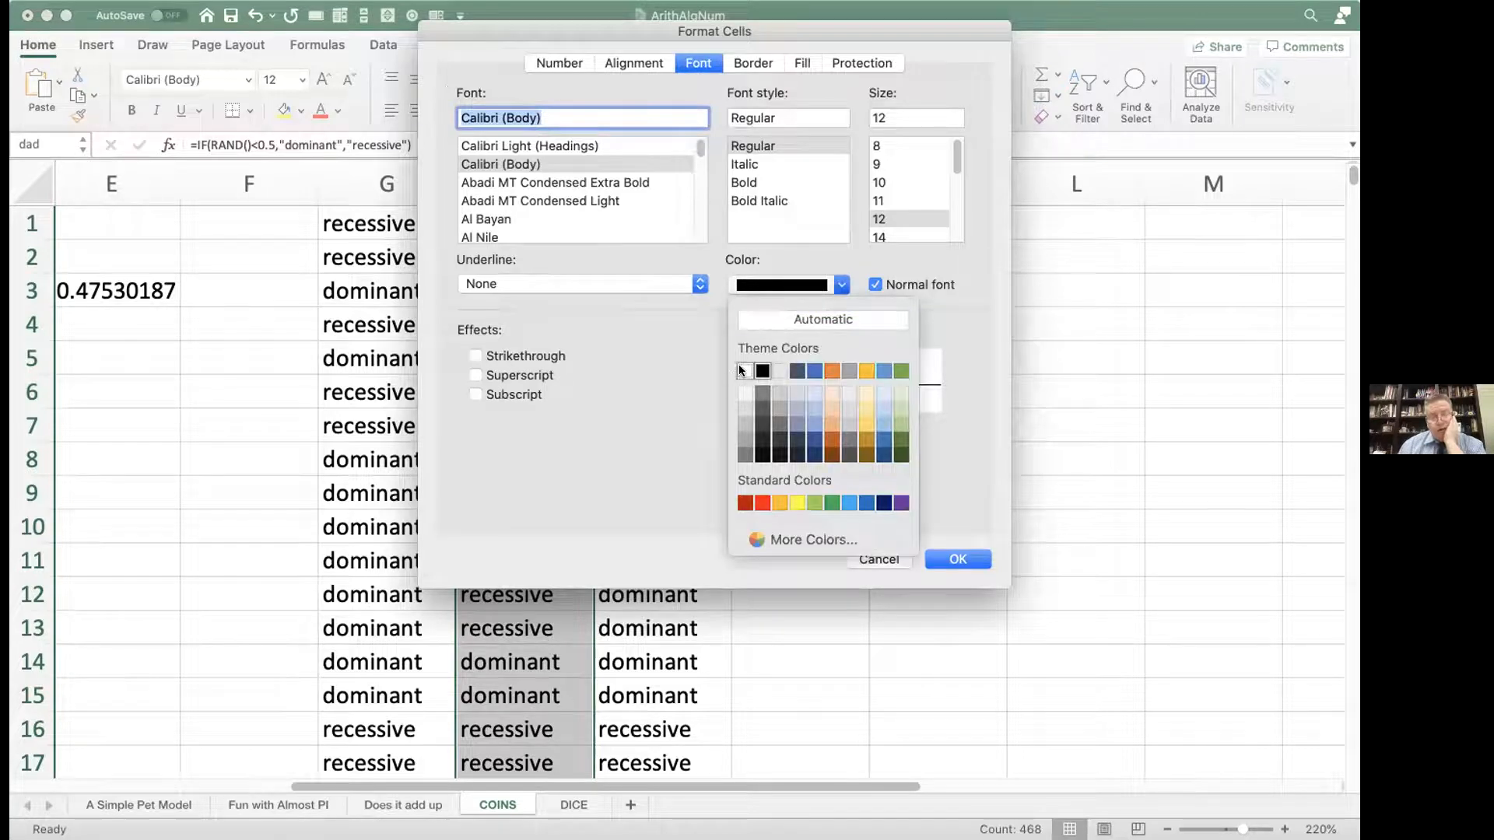
pyautogui.click(743, 371)
pyautogui.click(961, 560)
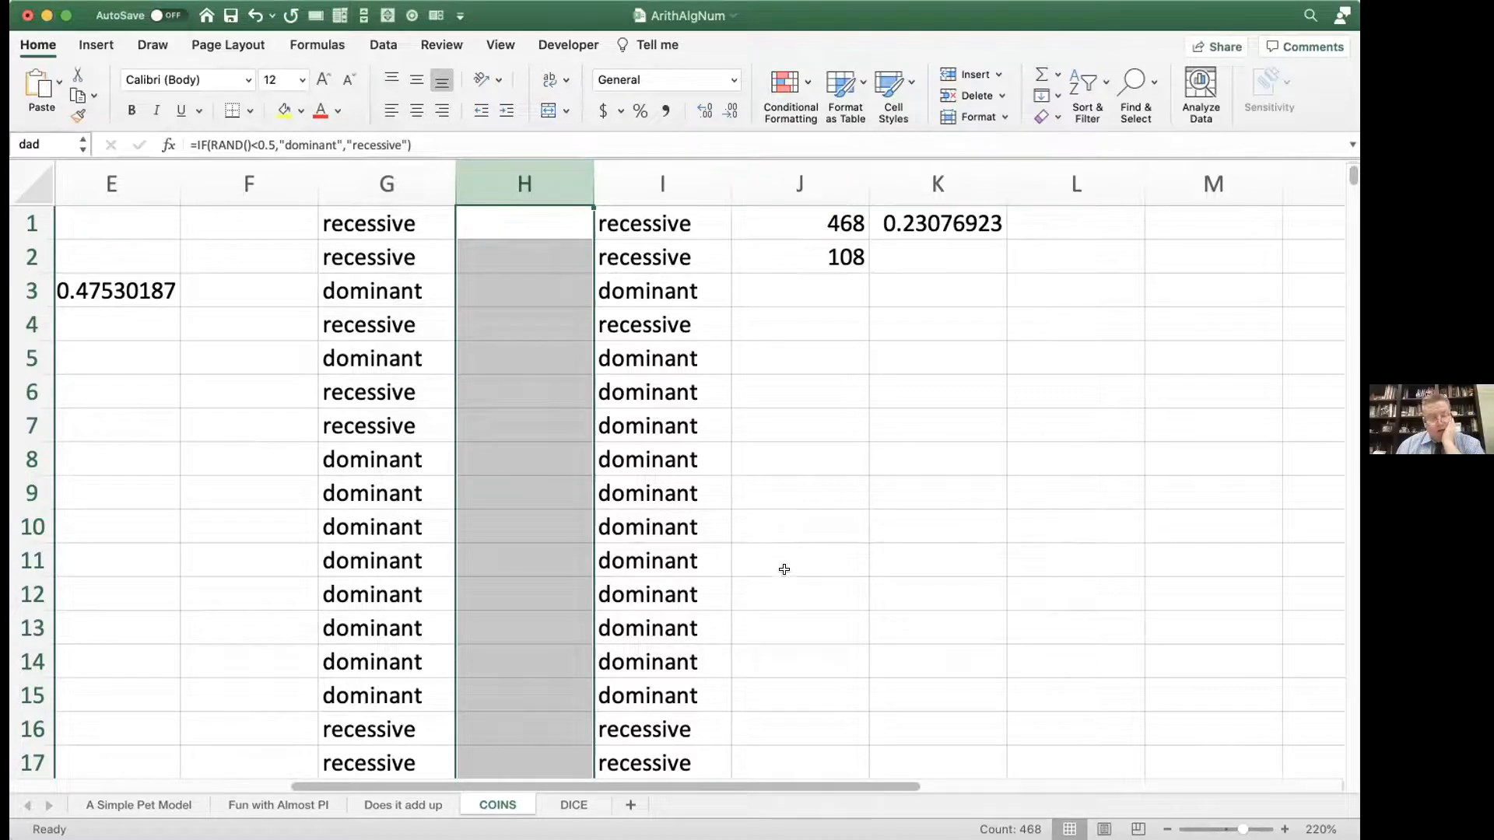
pyautogui.click(776, 527)
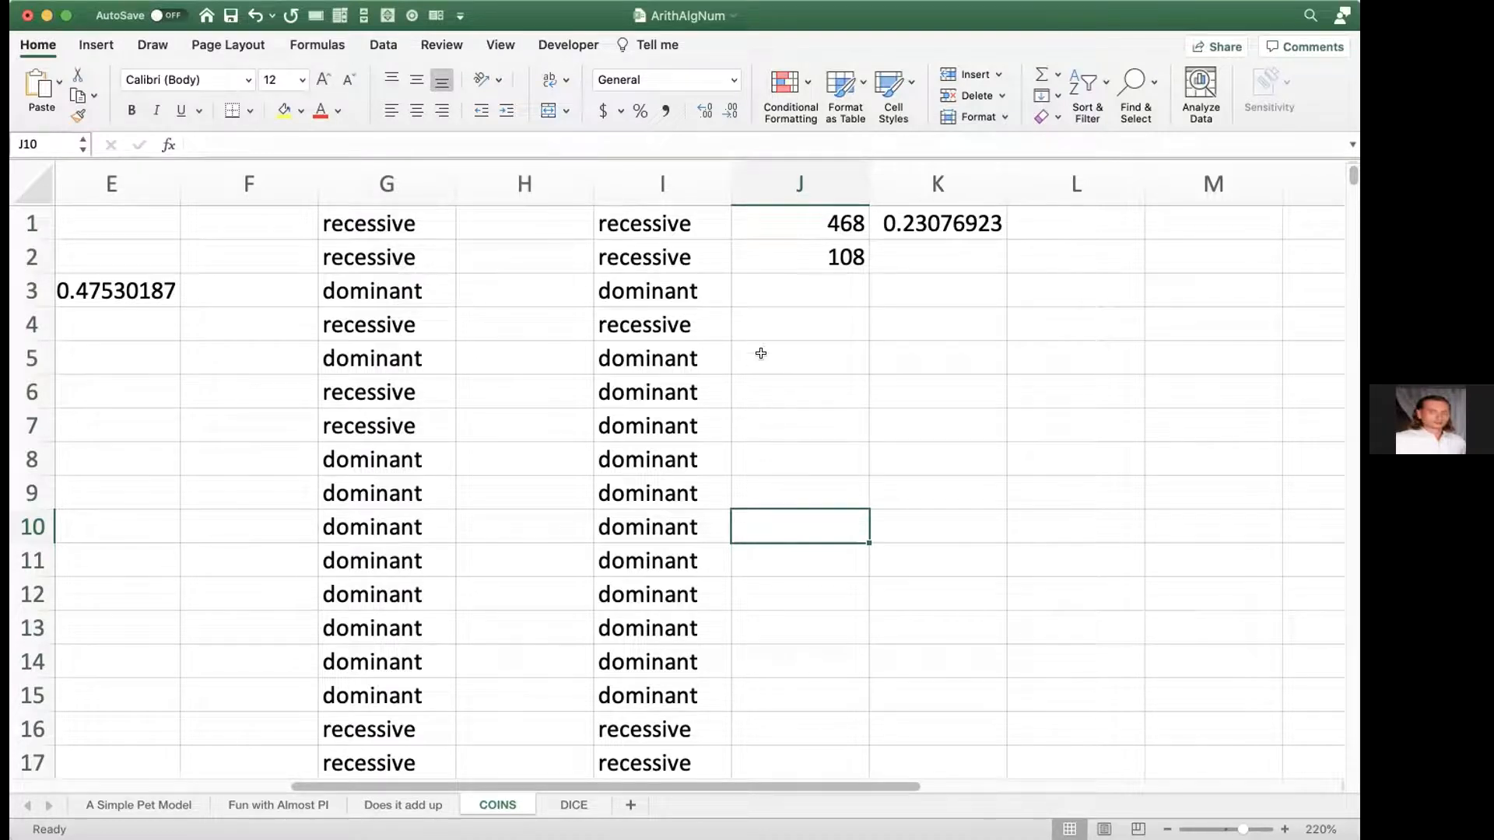
# Step: Enter "recessive" in J4 as the guess for the hidden dad value in row 4
pyautogui.click(760, 324)
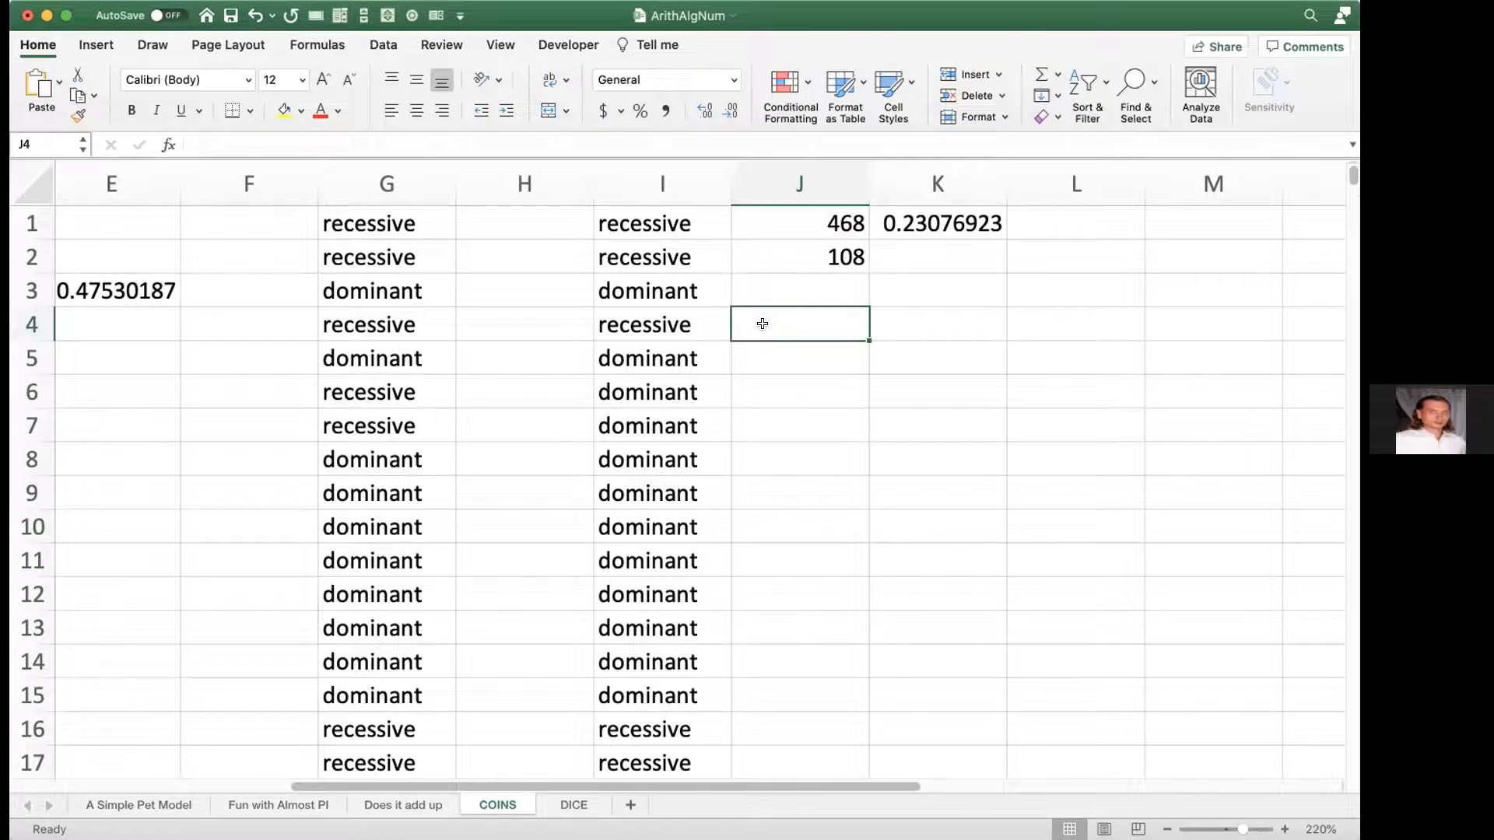
pyautogui.write('recessive')
pyautogui.press('Tab')
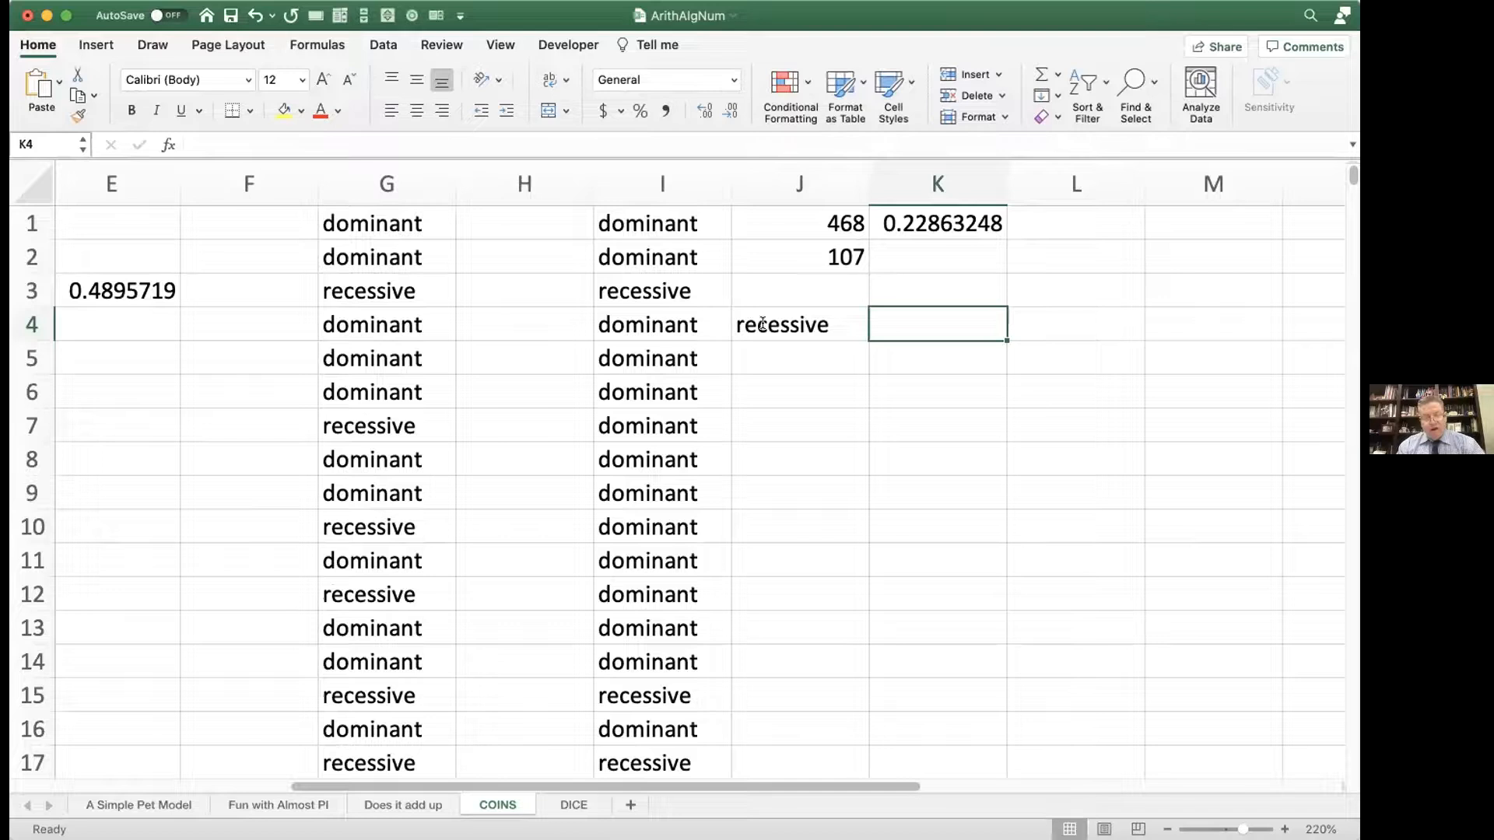
# Step: Enter the formula =IF(H4=J4,1,0) in K4 to score the guess against the hidden dad value
pyautogui.write('=if(')
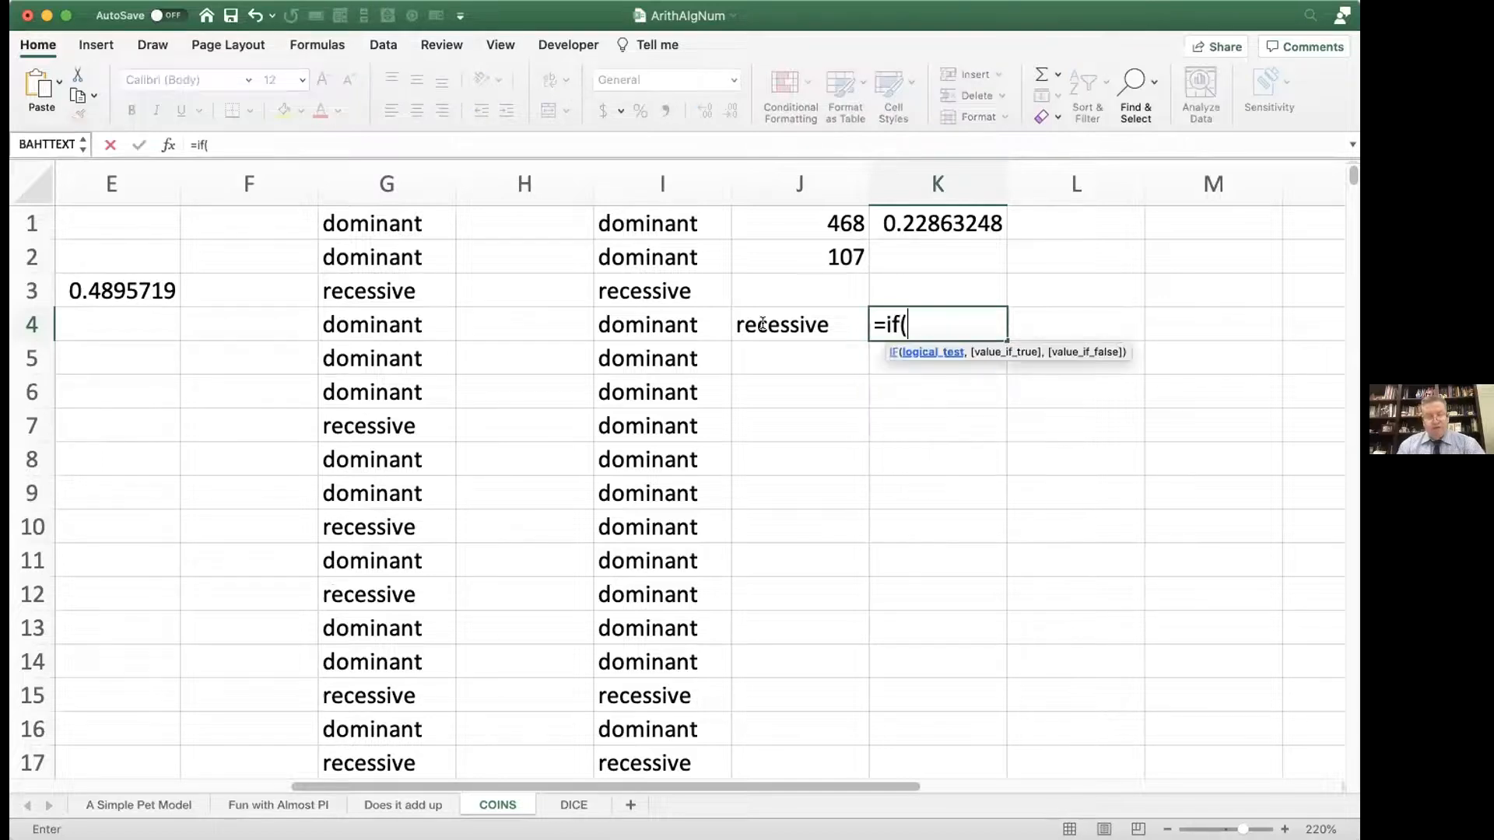
pyautogui.click(546, 325)
pyautogui.write('=')
pyautogui.click(761, 327)
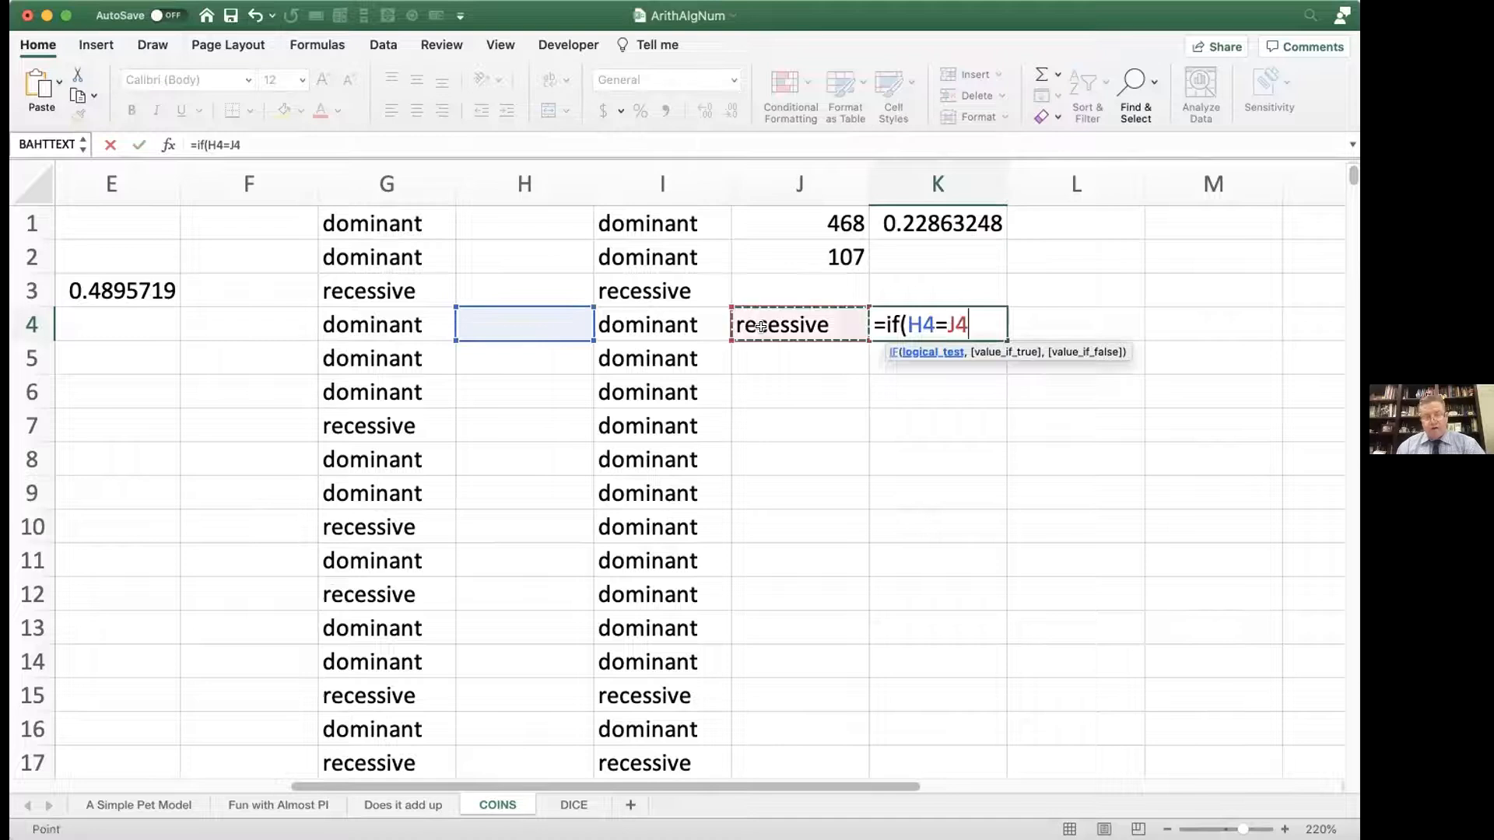
pyautogui.write(')')
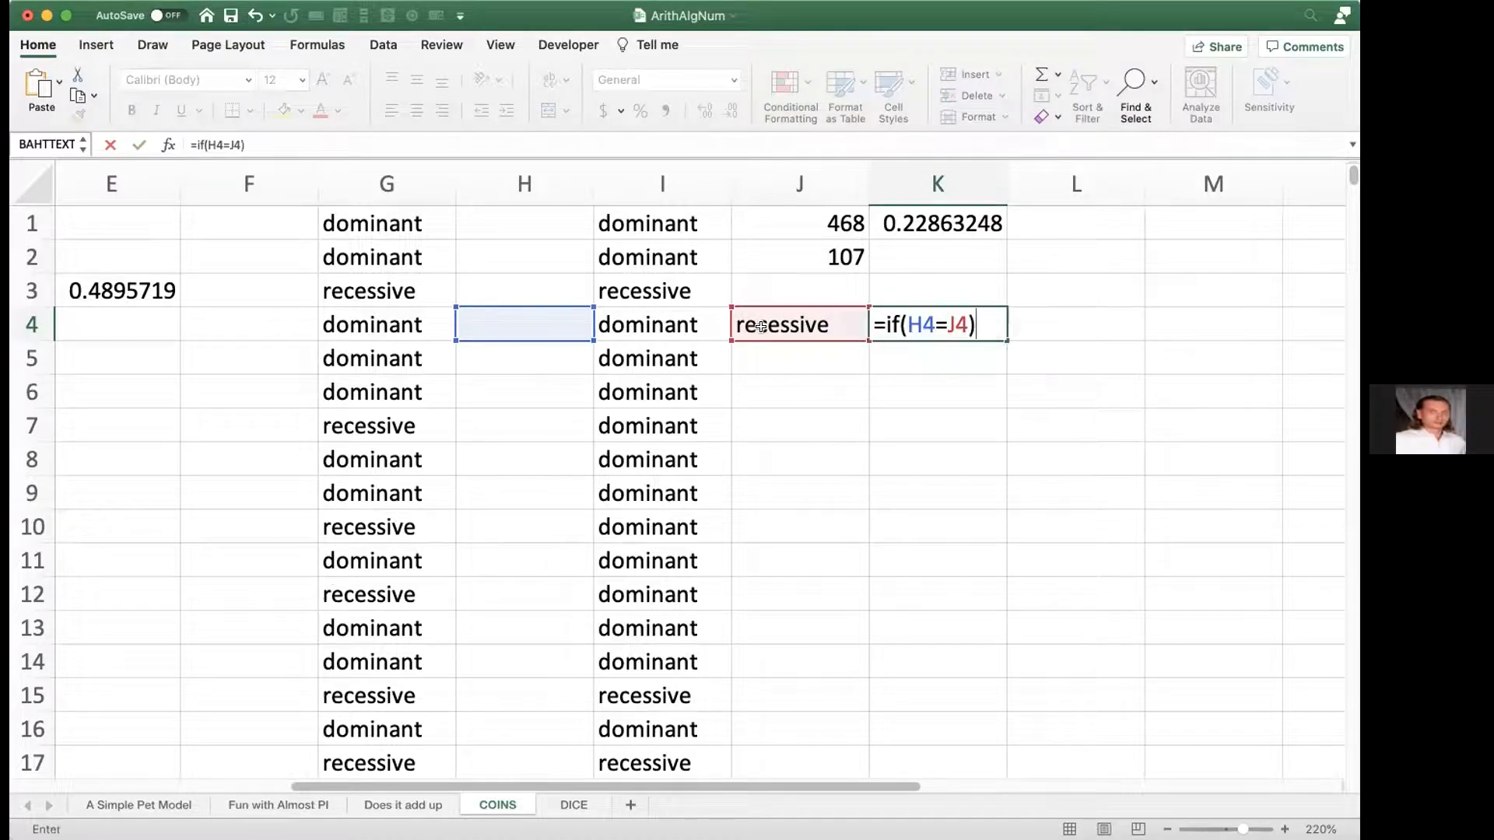
pyautogui.press('BackSpace')
pyautogui.write(',')
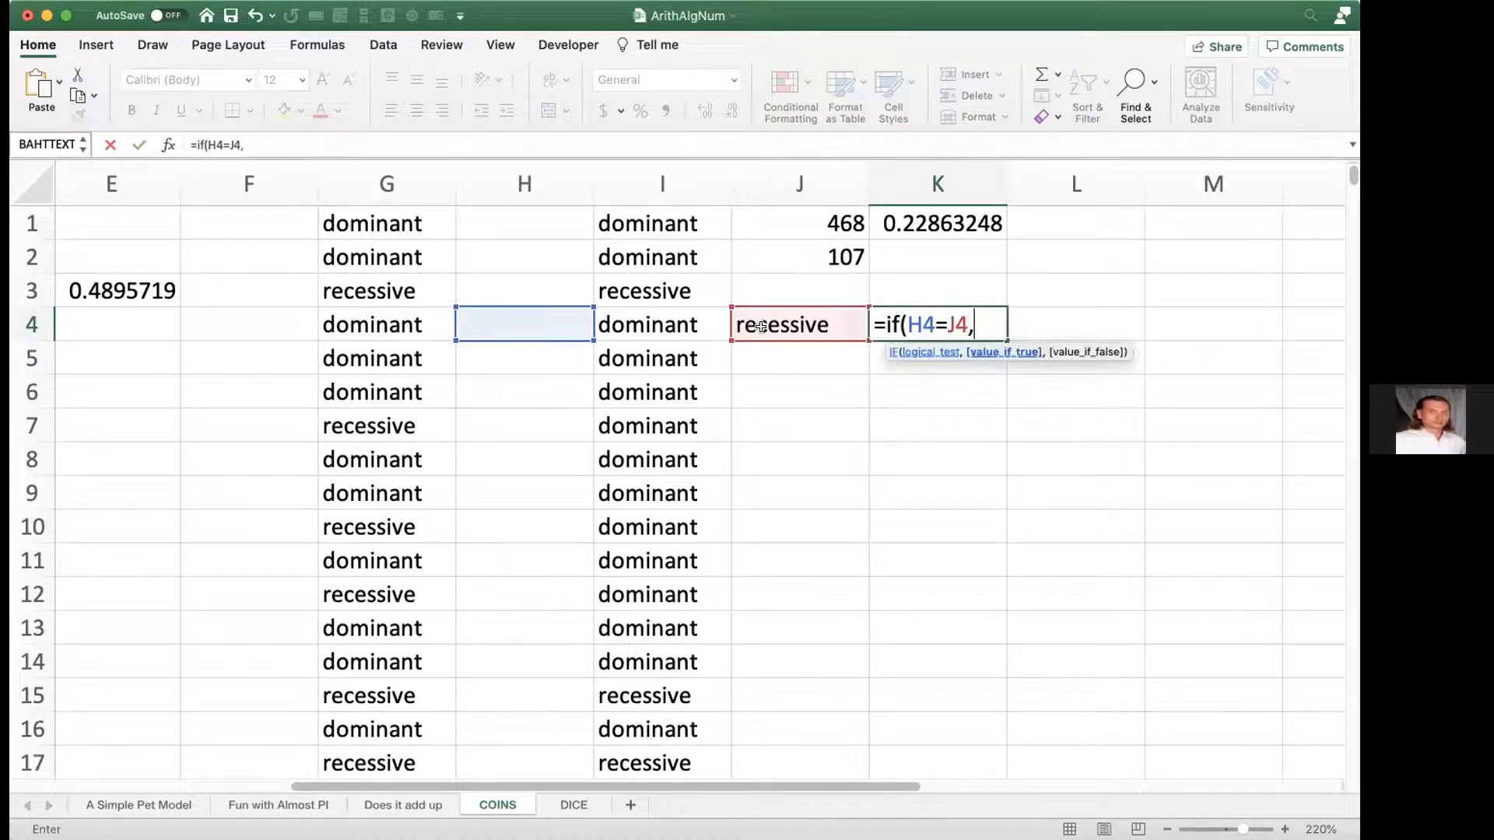
pyautogui.write('true,')
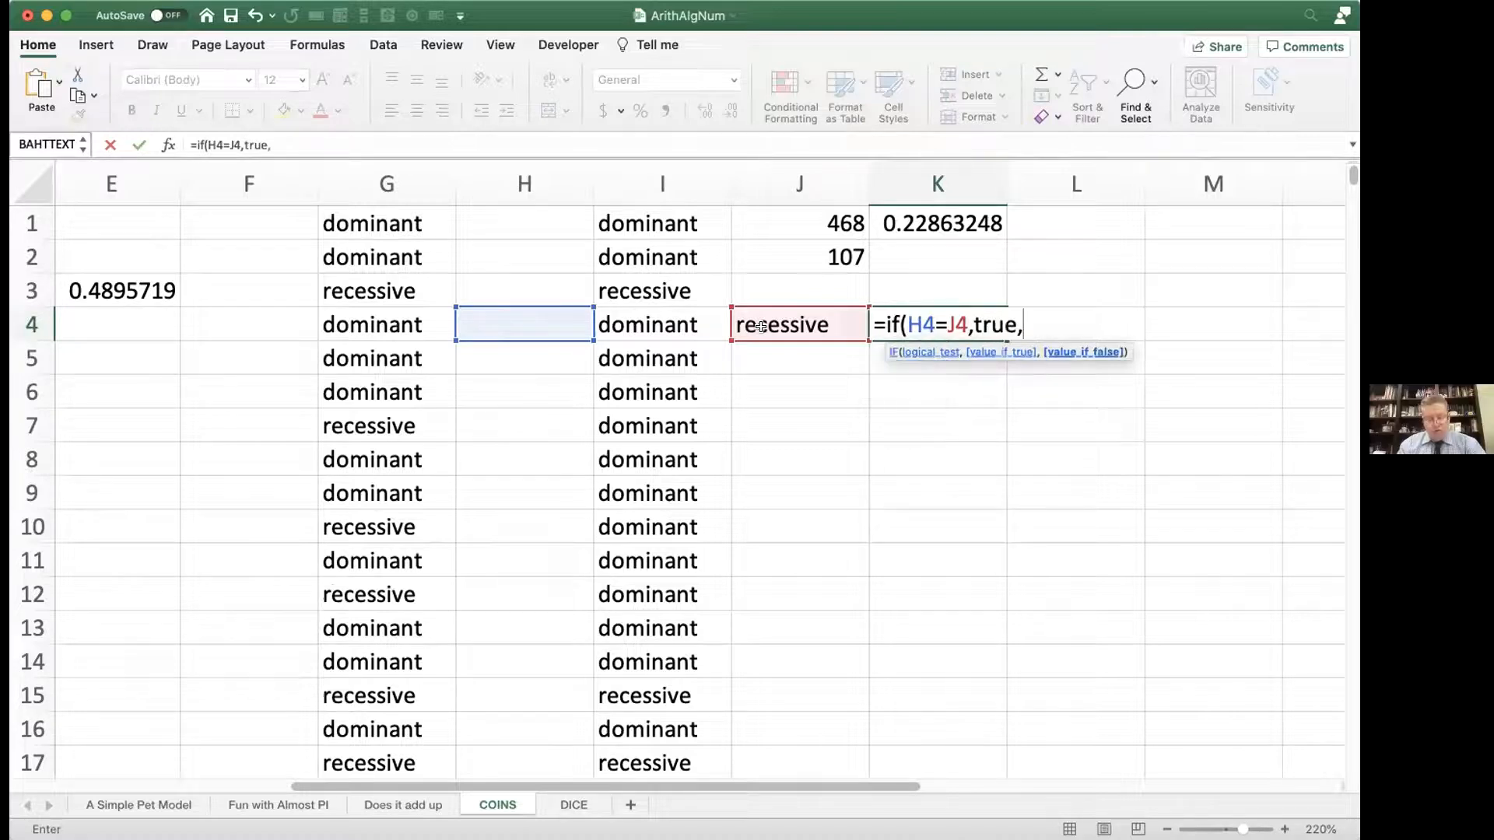
pyautogui.press('BackSpace')
pyautogui.press('BackSpace')
pyautogui.press('BackSpace')
pyautogui.press('BackSpace')
pyautogui.press('BackSpace')
pyautogui.write('1')
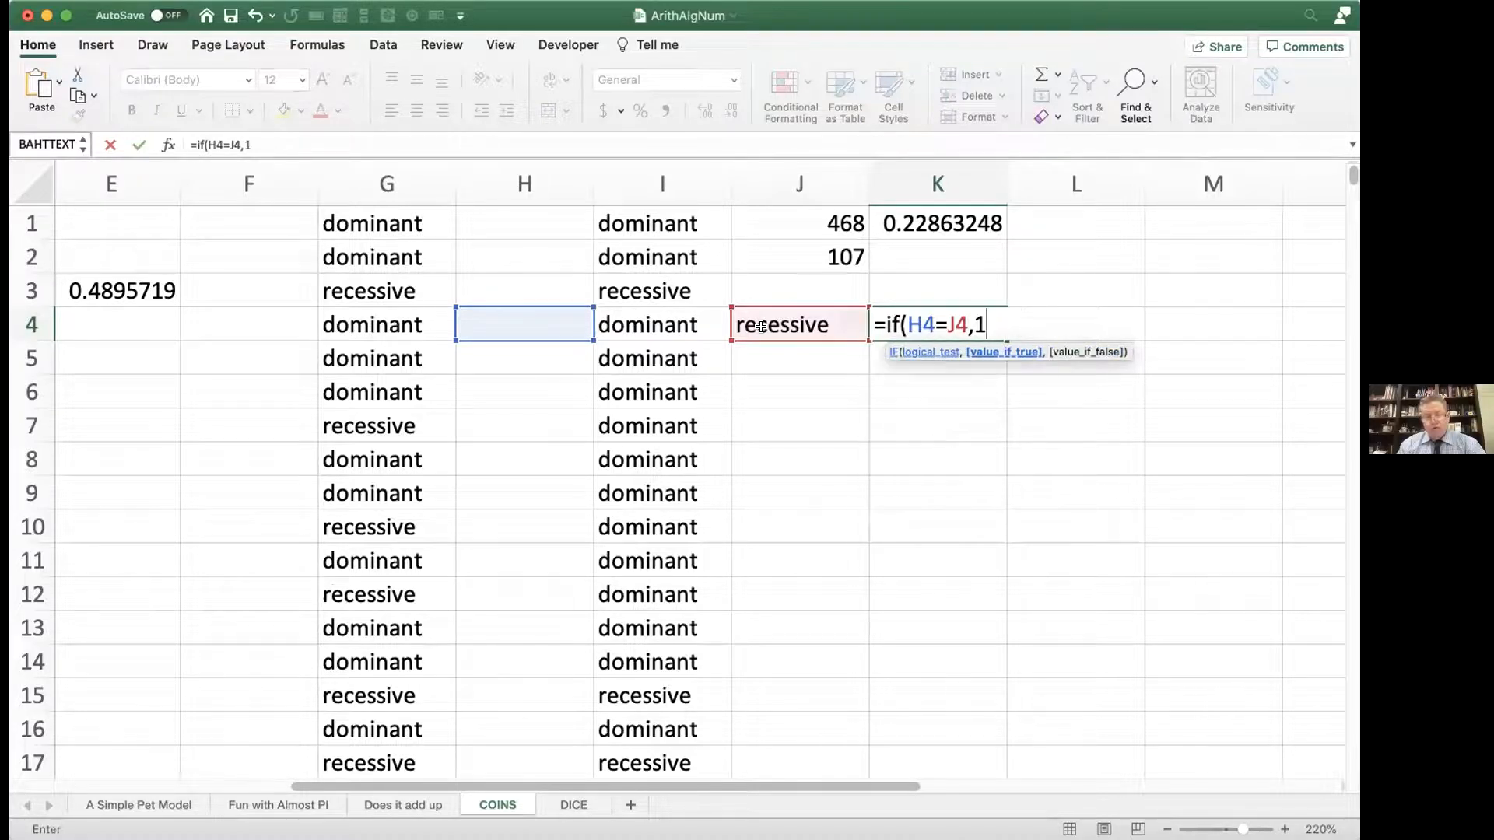
pyautogui.write(',0)')
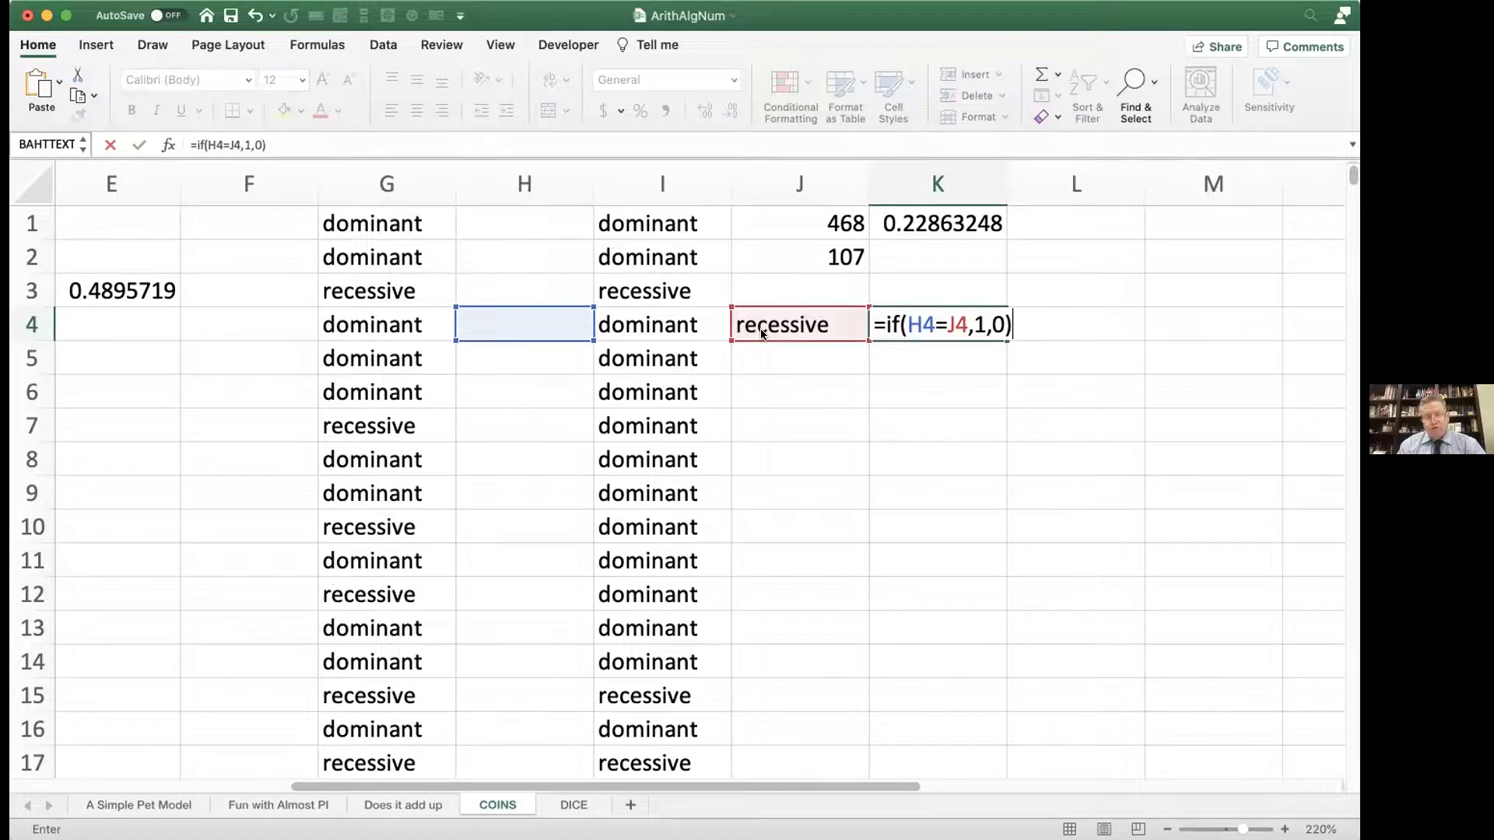
pyautogui.press('Return')
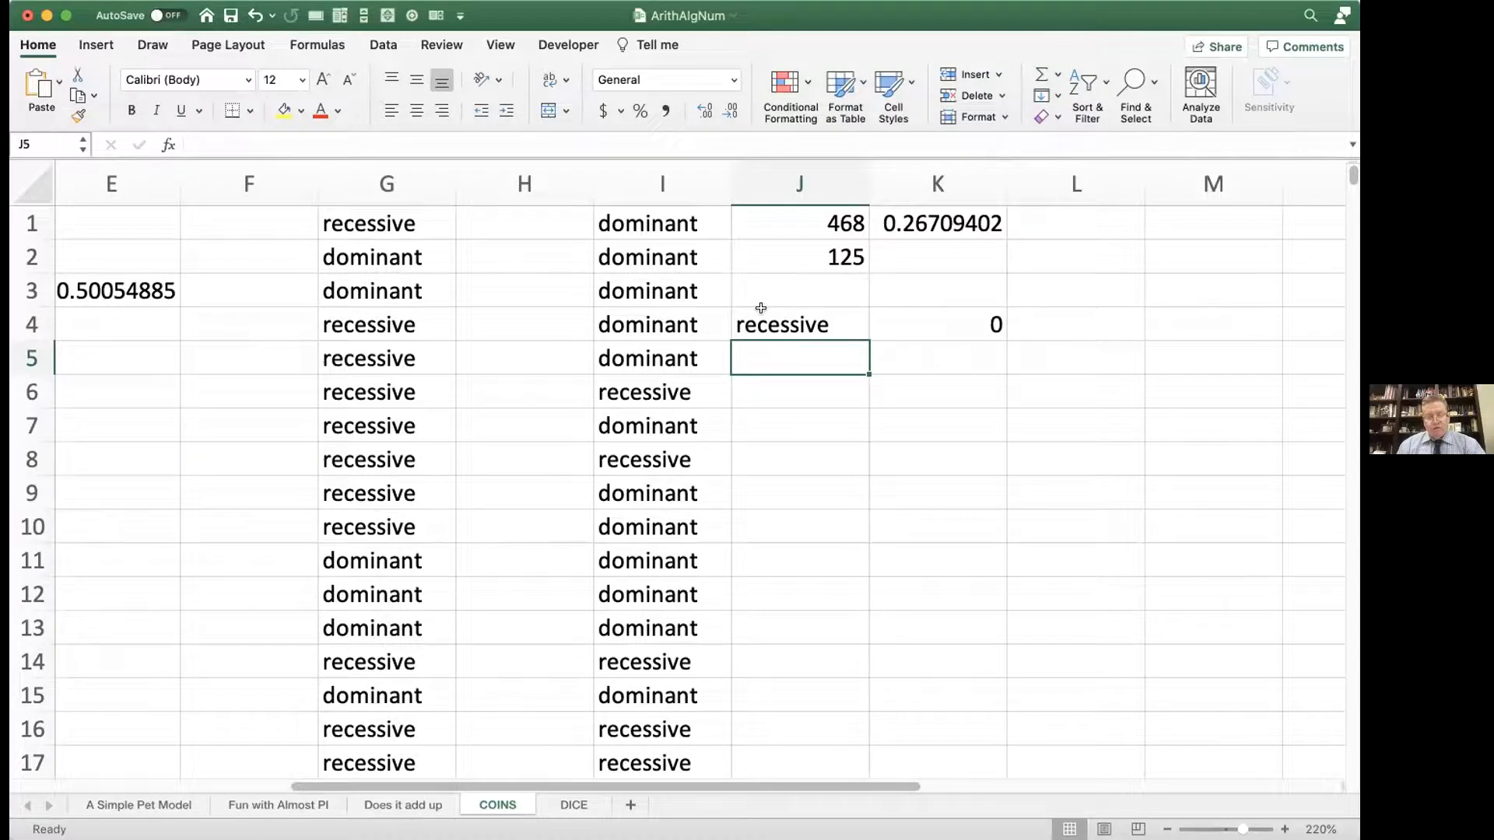
# Step: Recalculate the random families several times to test the J4 guess against the hidden dad value, leaving J5 empty
pyautogui.press('F9')
pyautogui.press('F9')
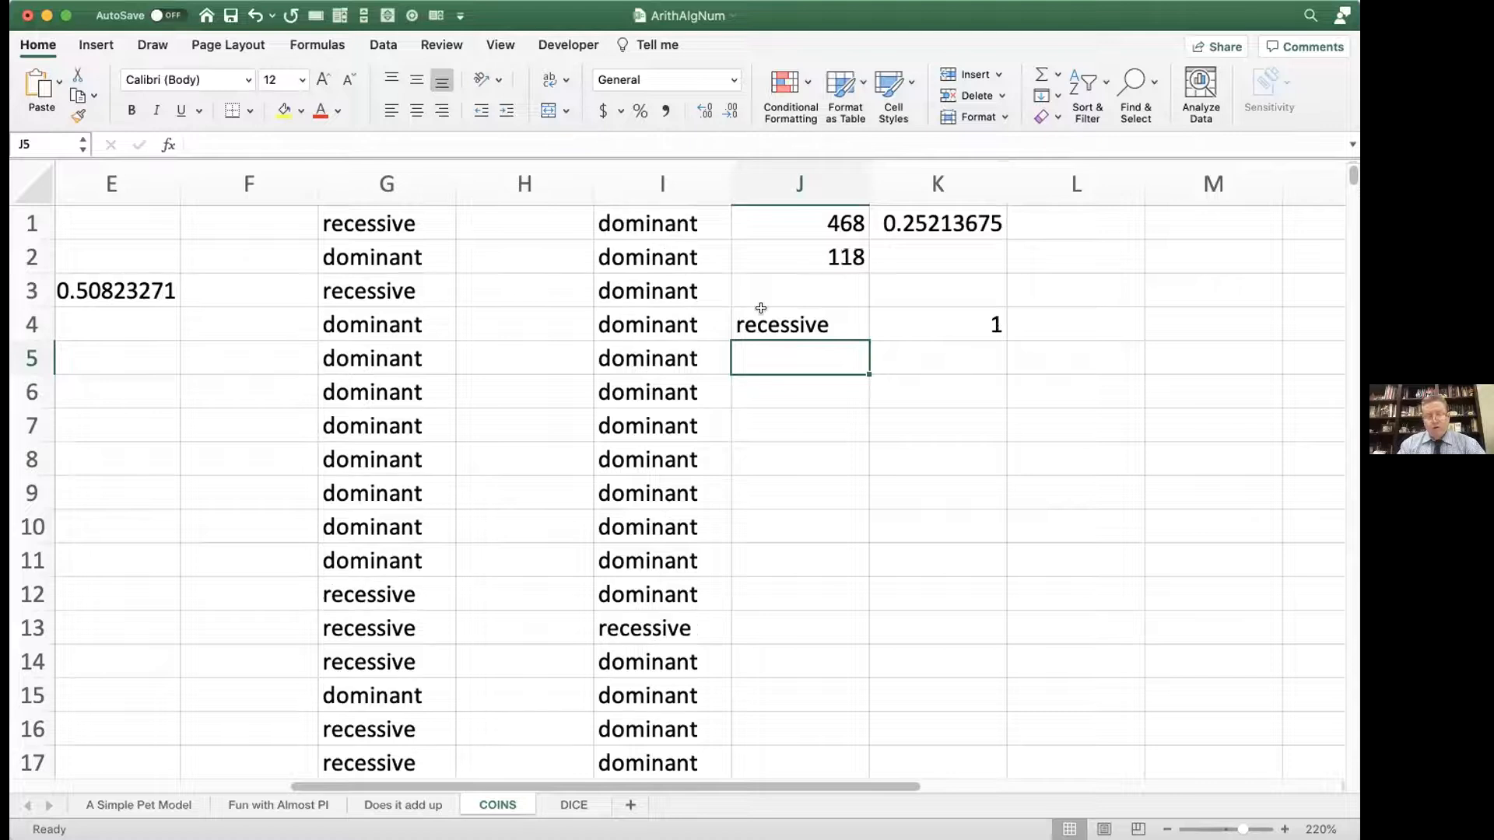
pyautogui.press('F9')
pyautogui.press('F9')
pyautogui.press('F9')
pyautogui.press('F9')
pyautogui.press('F9')
pyautogui.write('=')
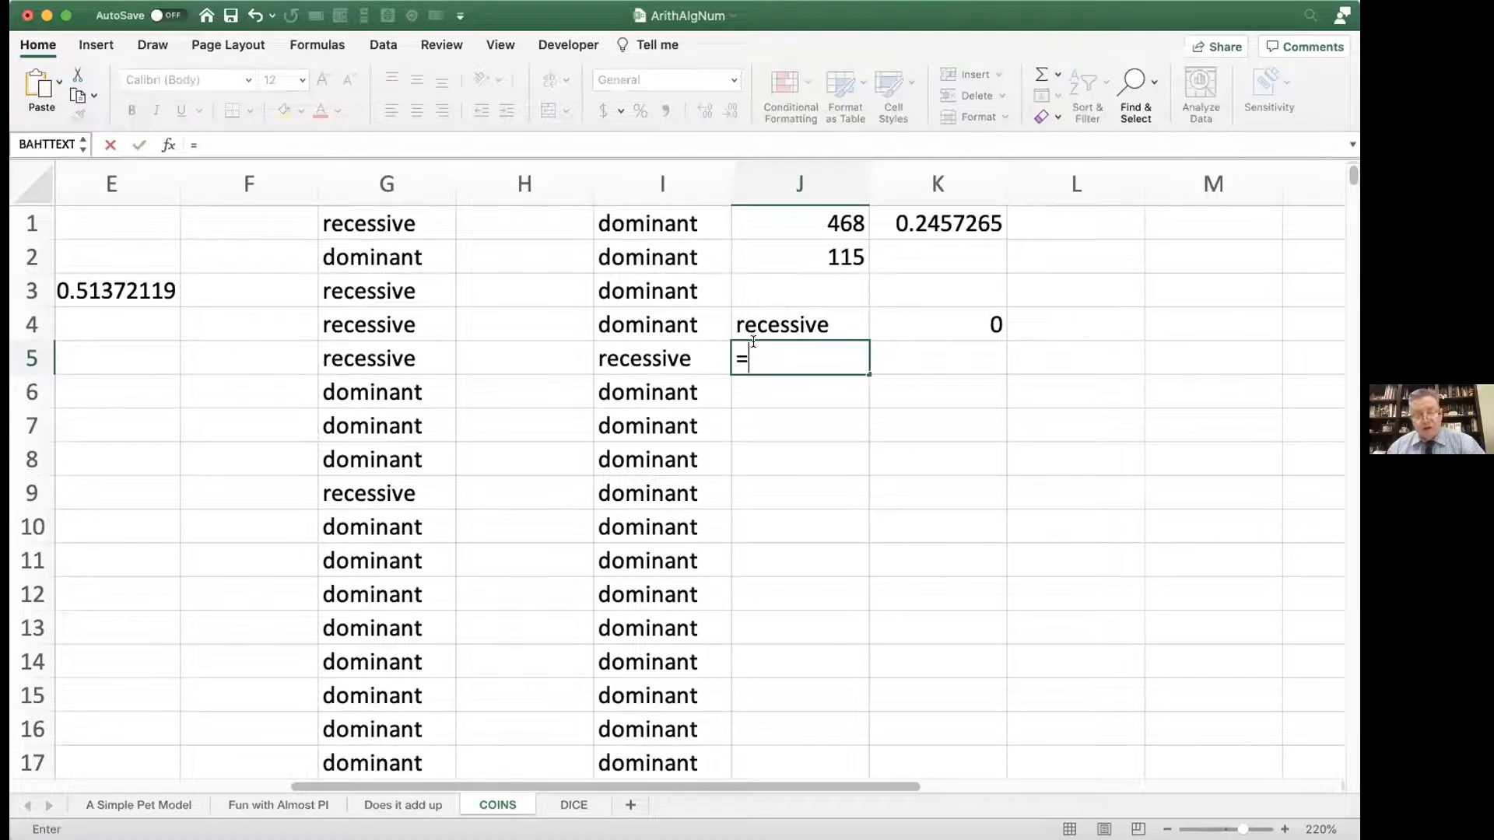
pyautogui.press('BackSpace')
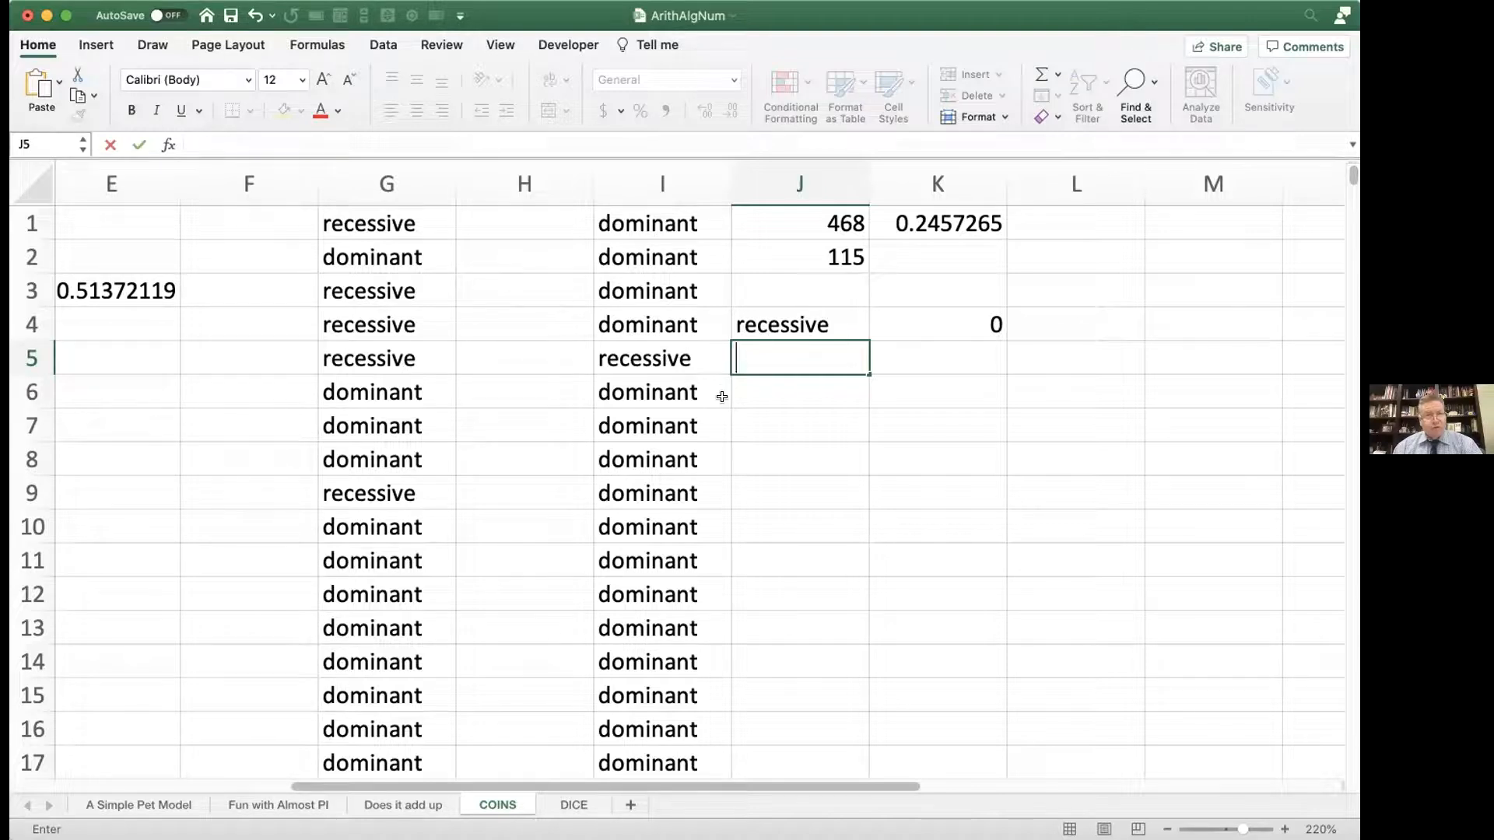
pyautogui.hscroll(-8, 722, 397)
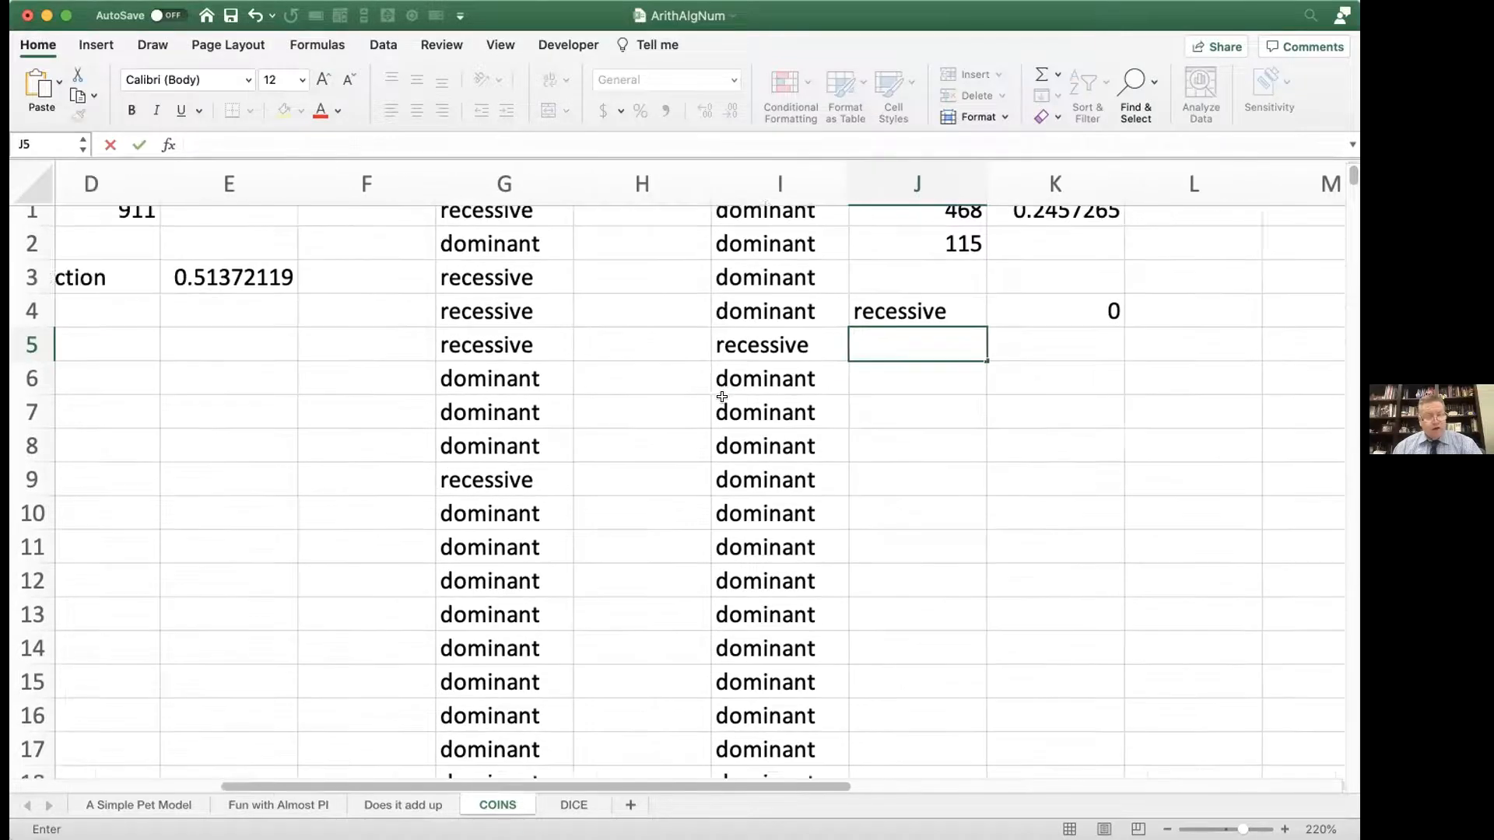
pyautogui.hscroll(1, 722, 397)
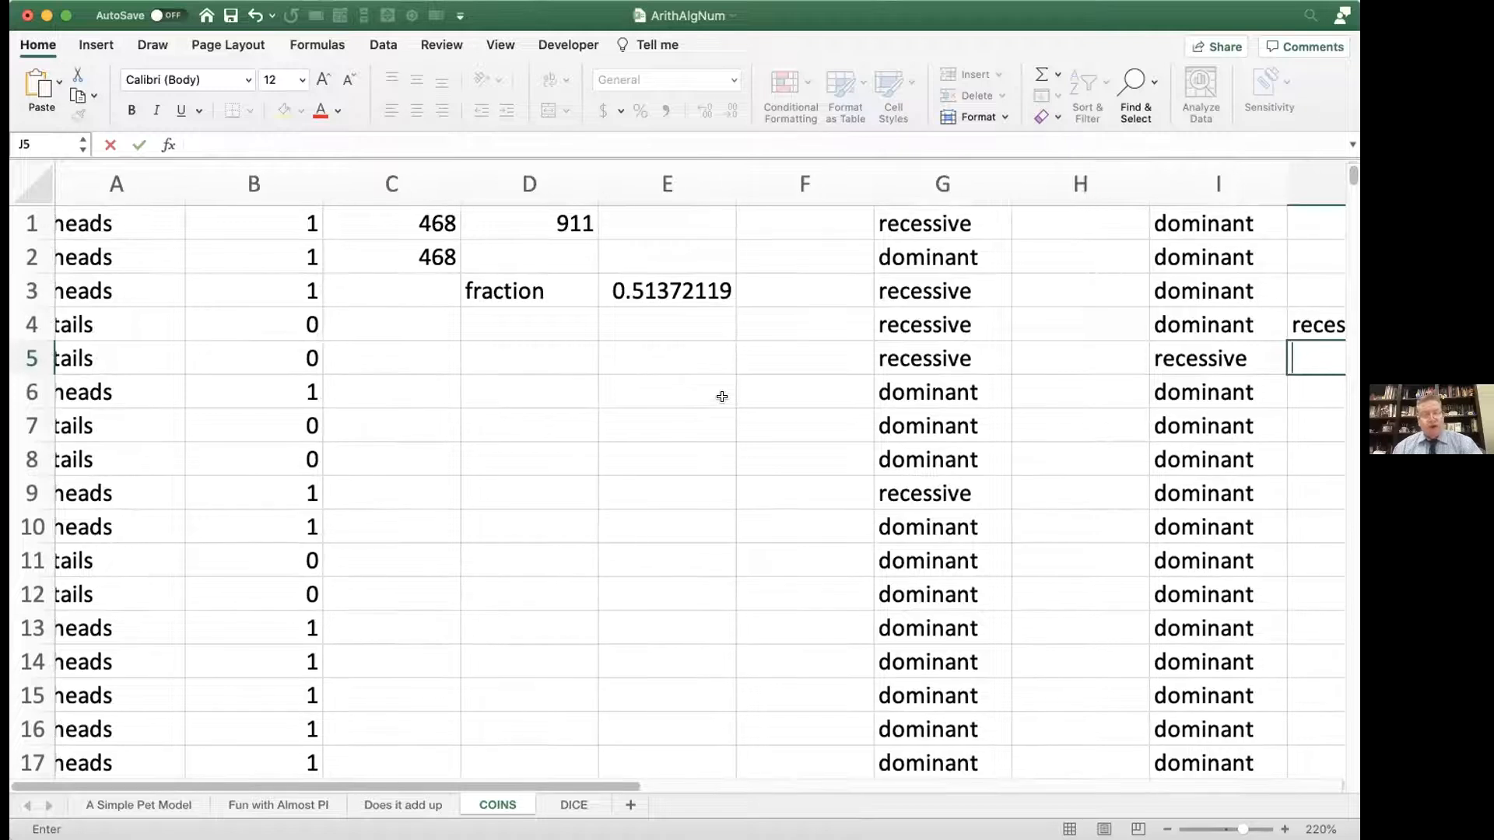
pyautogui.hscroll(5, 722, 396)
pyautogui.scroll(-1, 722, 396)
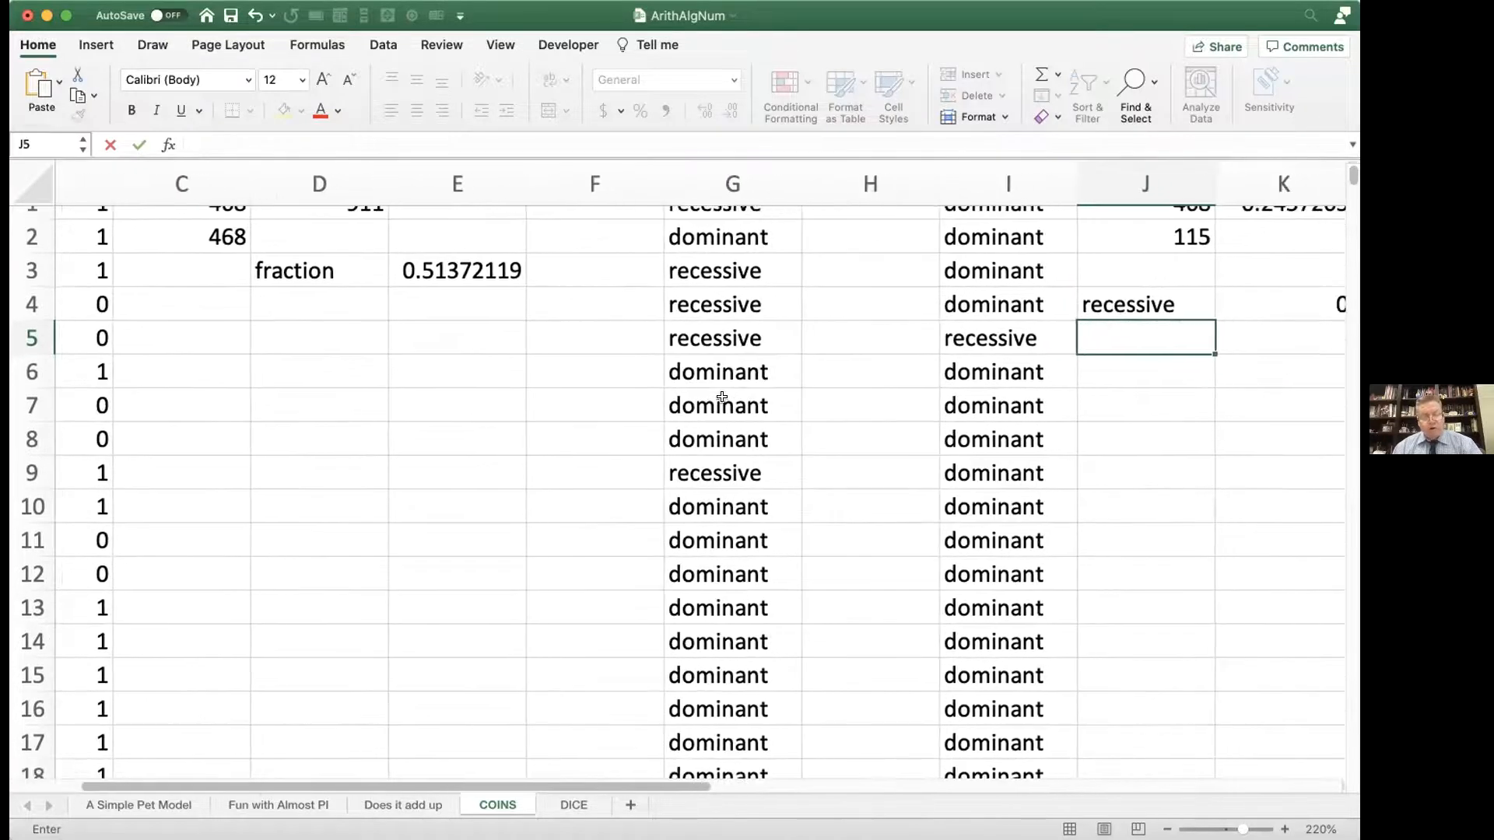
pyautogui.hscroll(1, 722, 396)
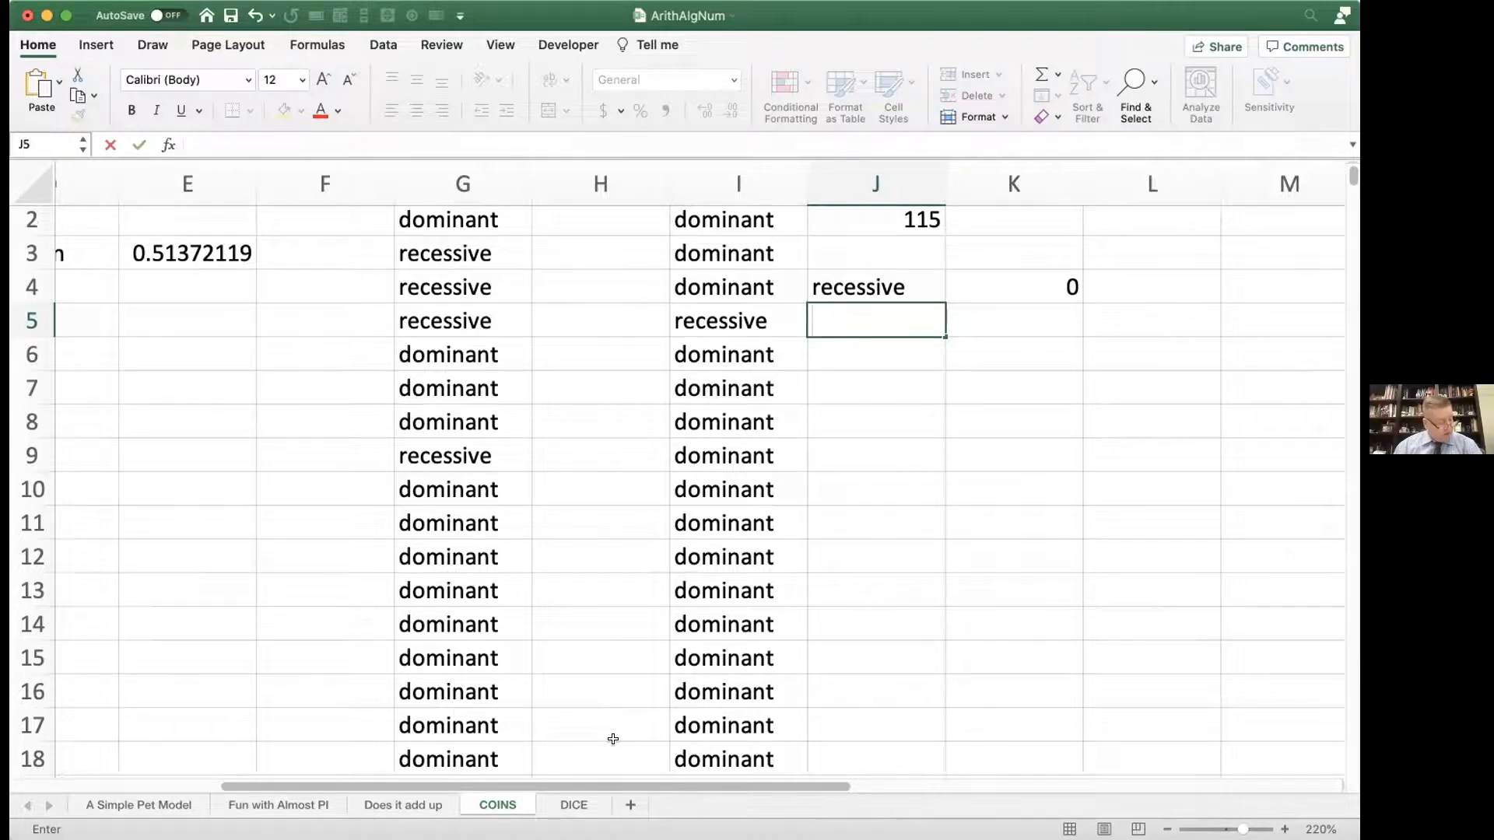
# Step: Switch to the empty DICE sheet and enlarge its view to 365%
pyautogui.click(582, 803)
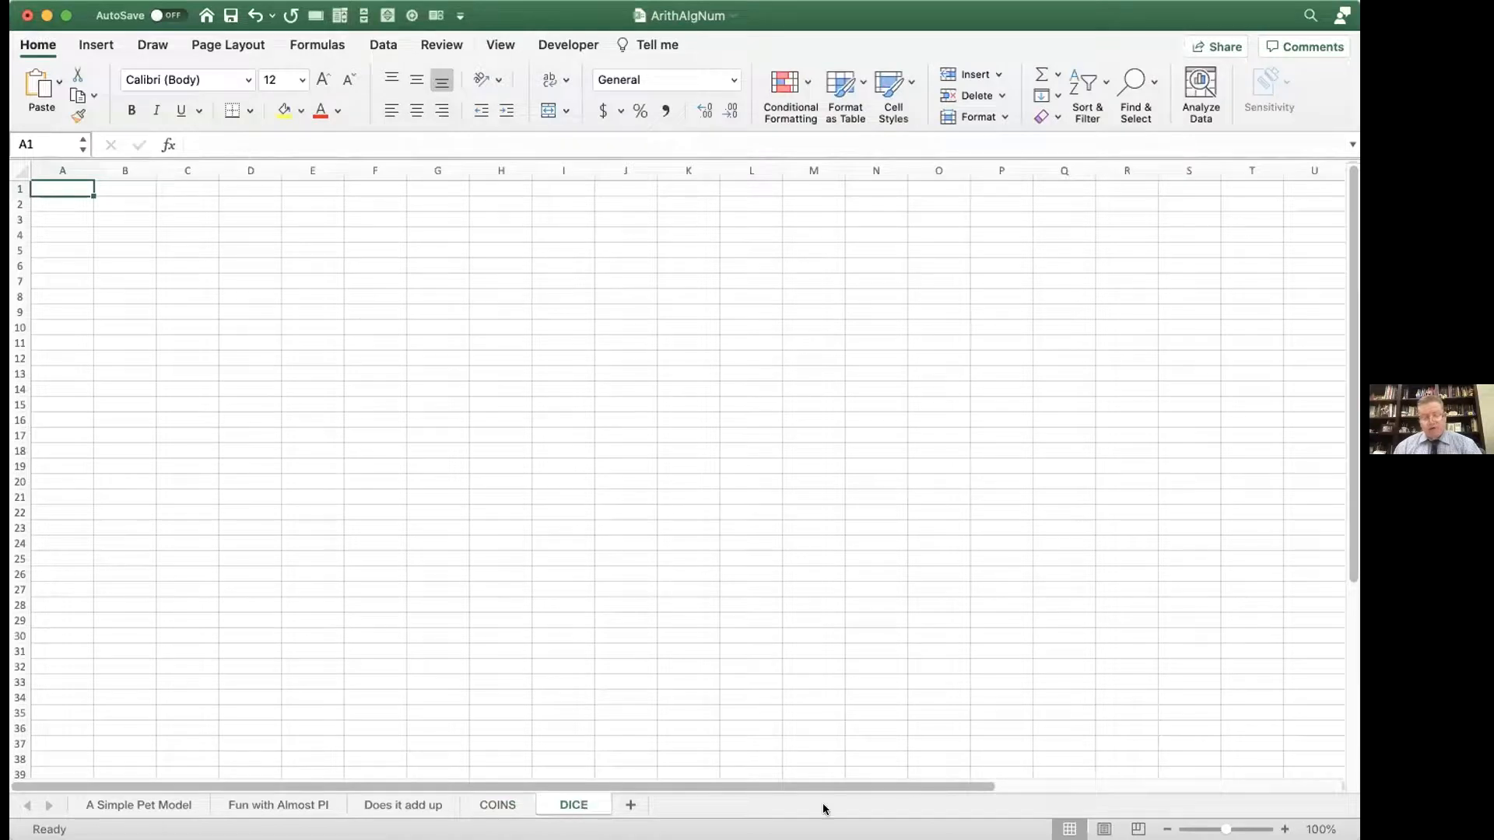
pyautogui.moveTo(1226, 830); pyautogui.dragTo(1262, 829)
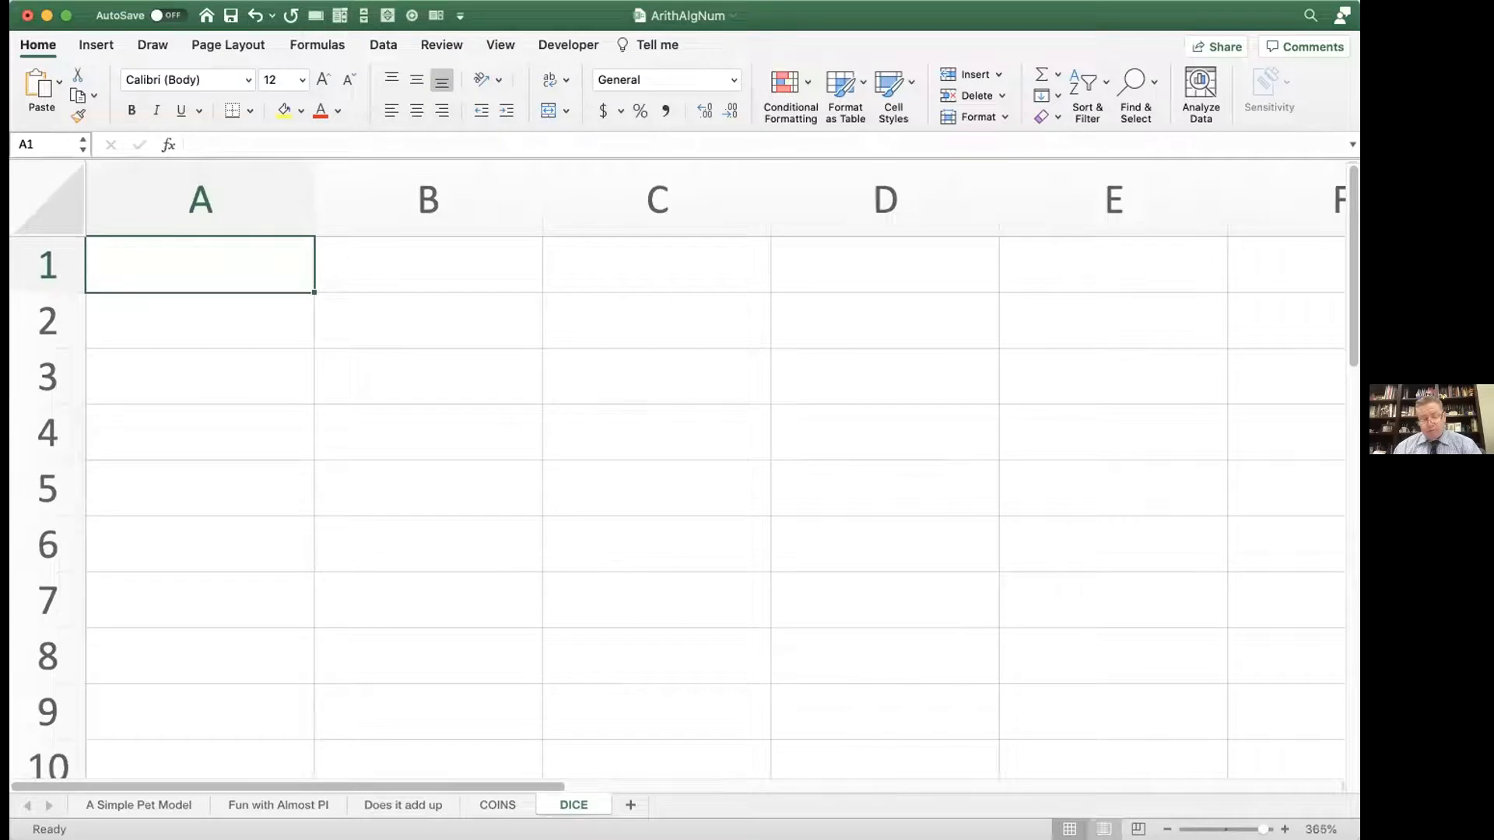
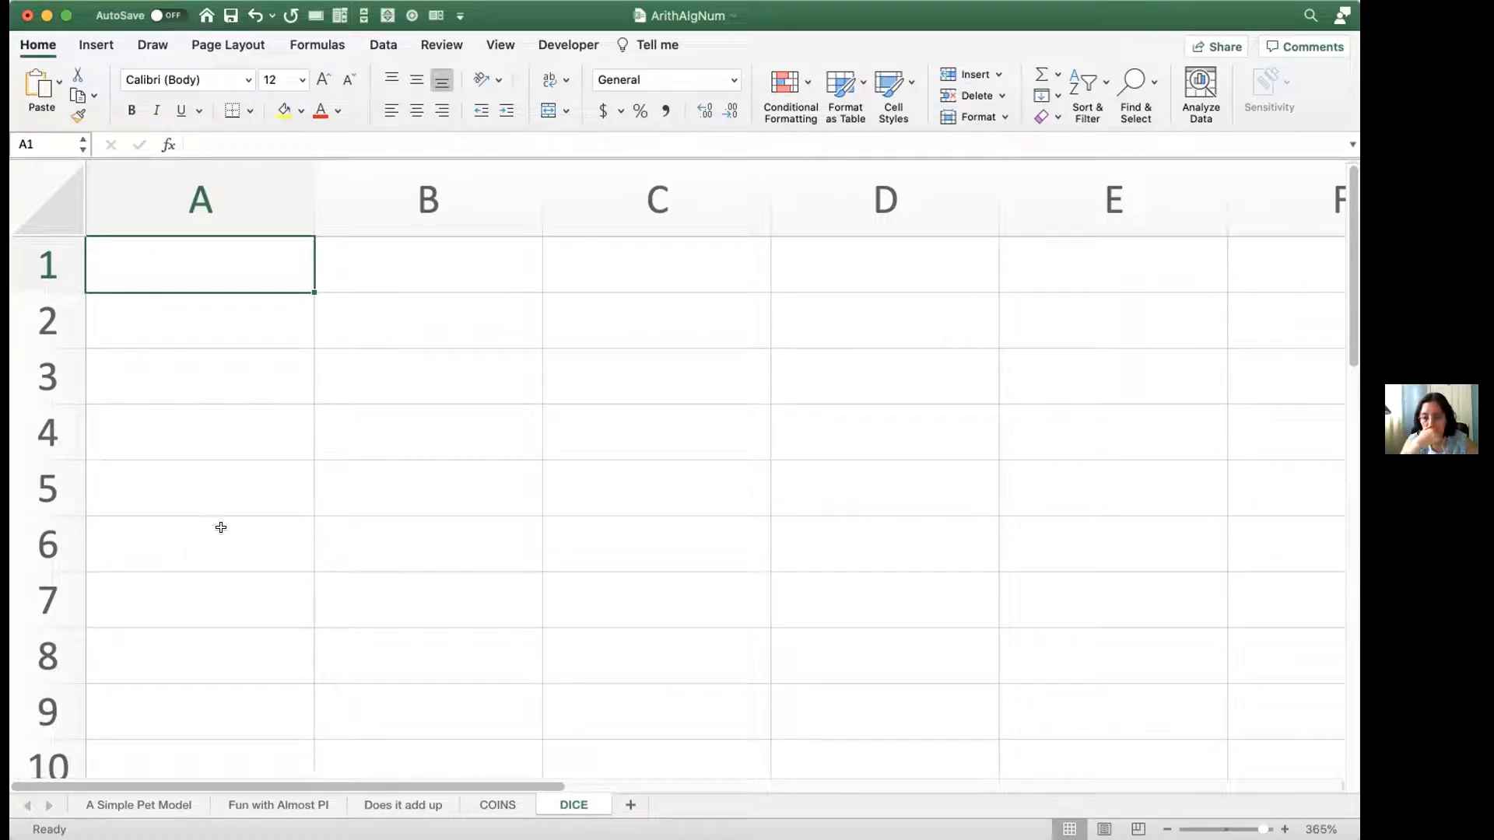
pyautogui.doubleClick(210, 266)
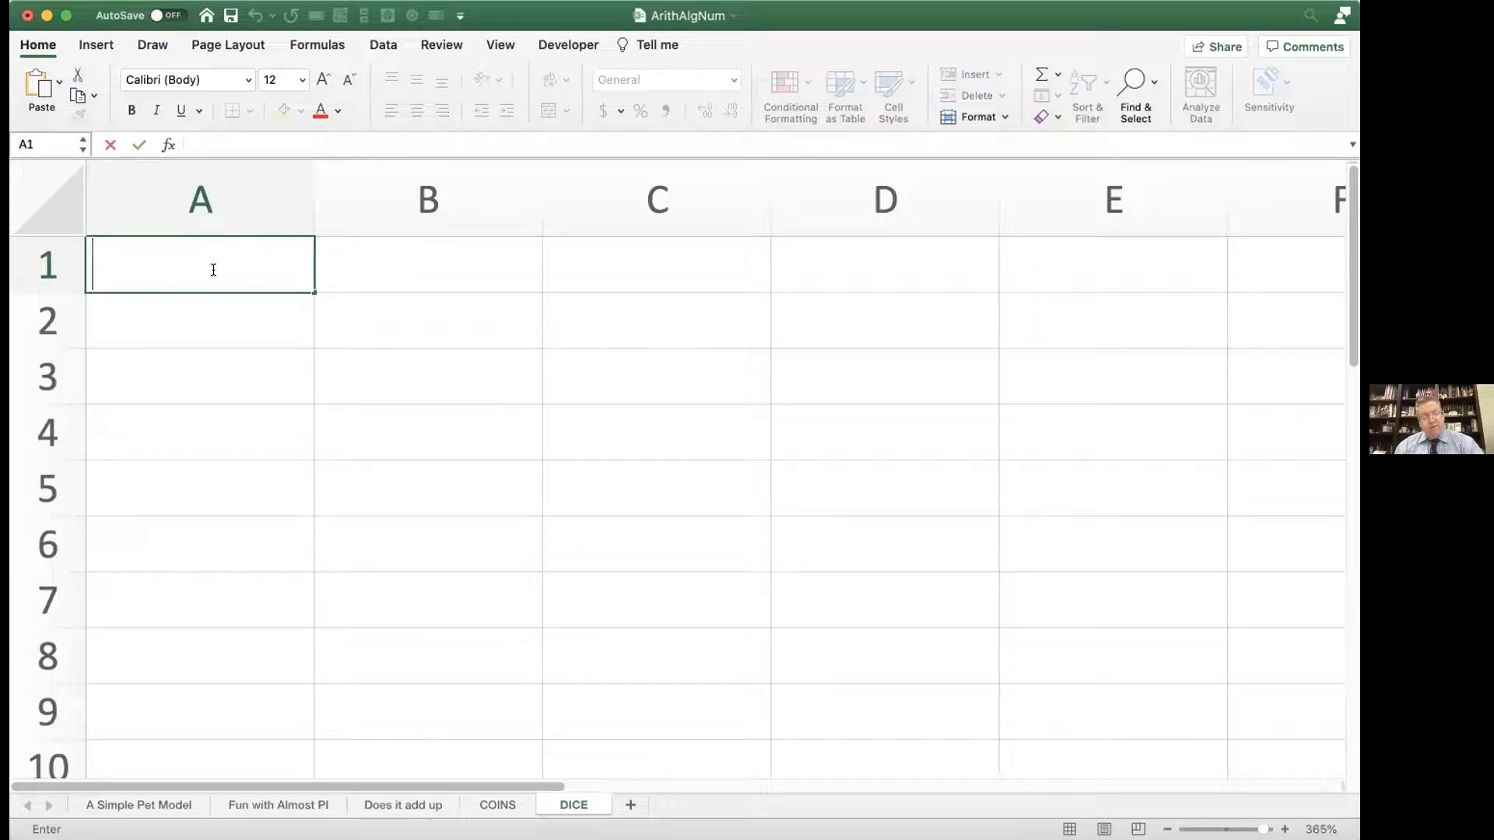
pyautogui.write('=')
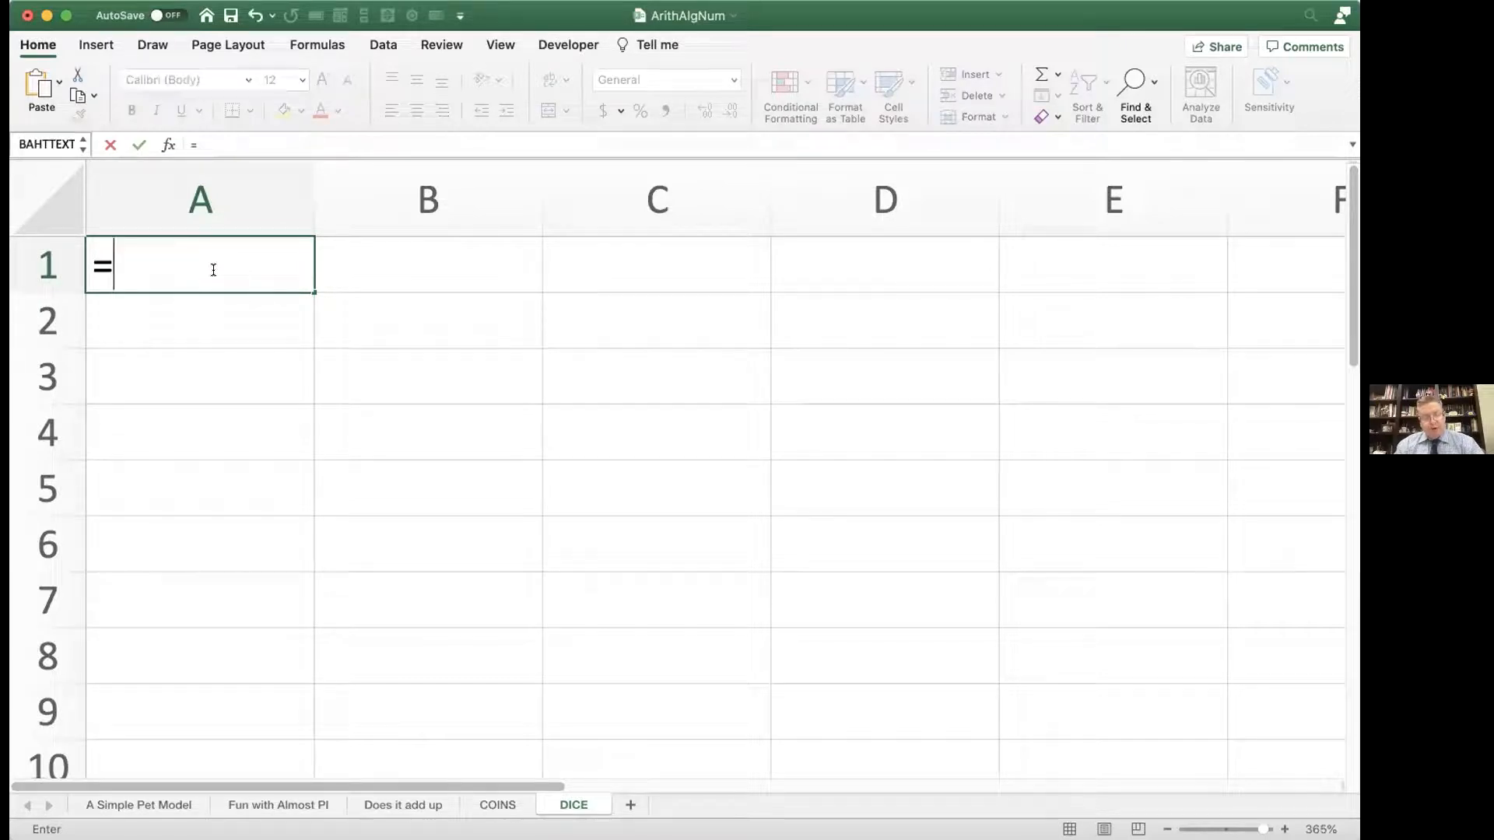
pyautogui.write('if(')
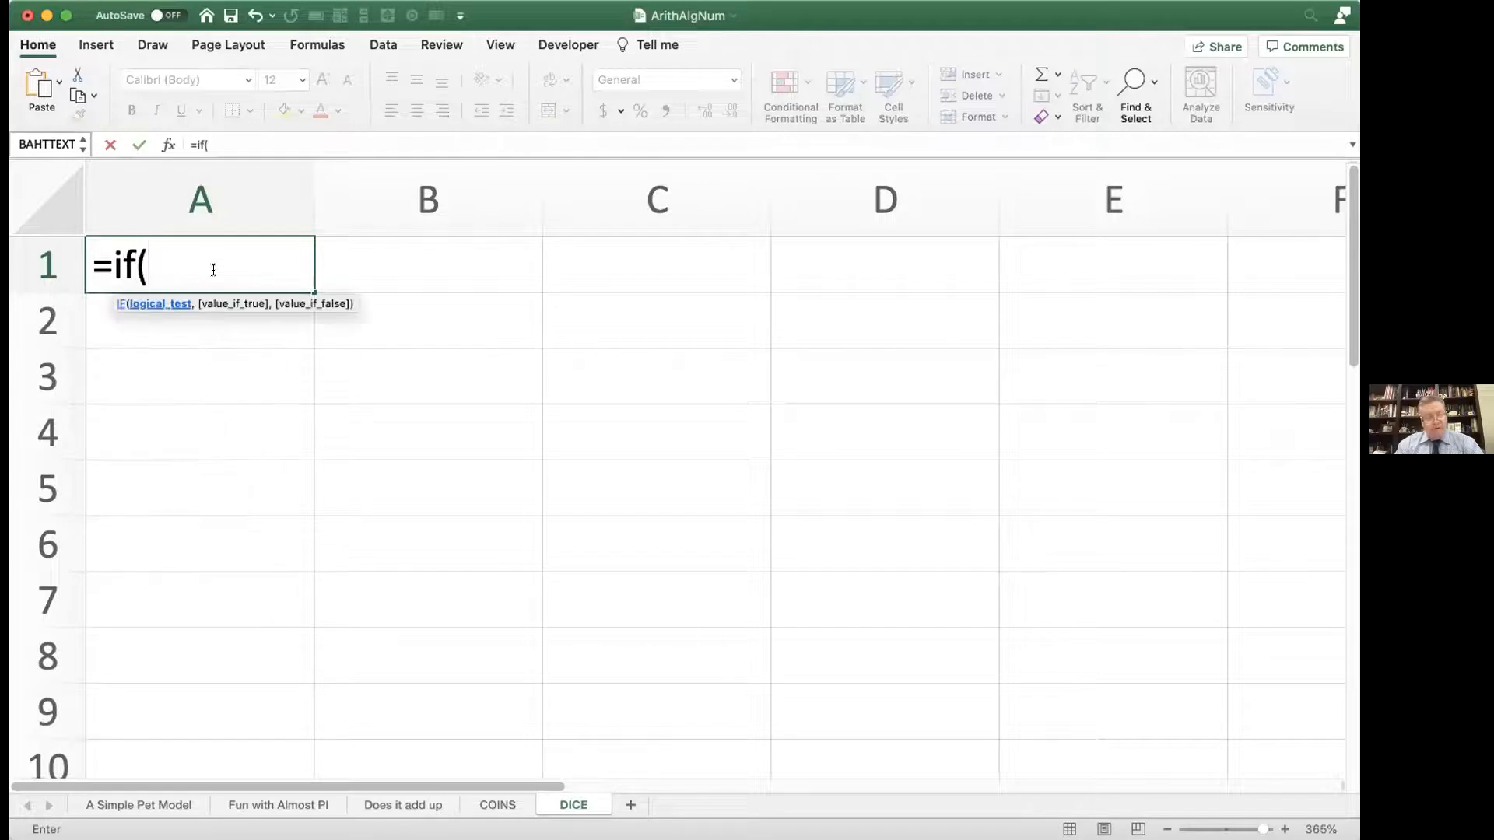
pyautogui.write('rand')
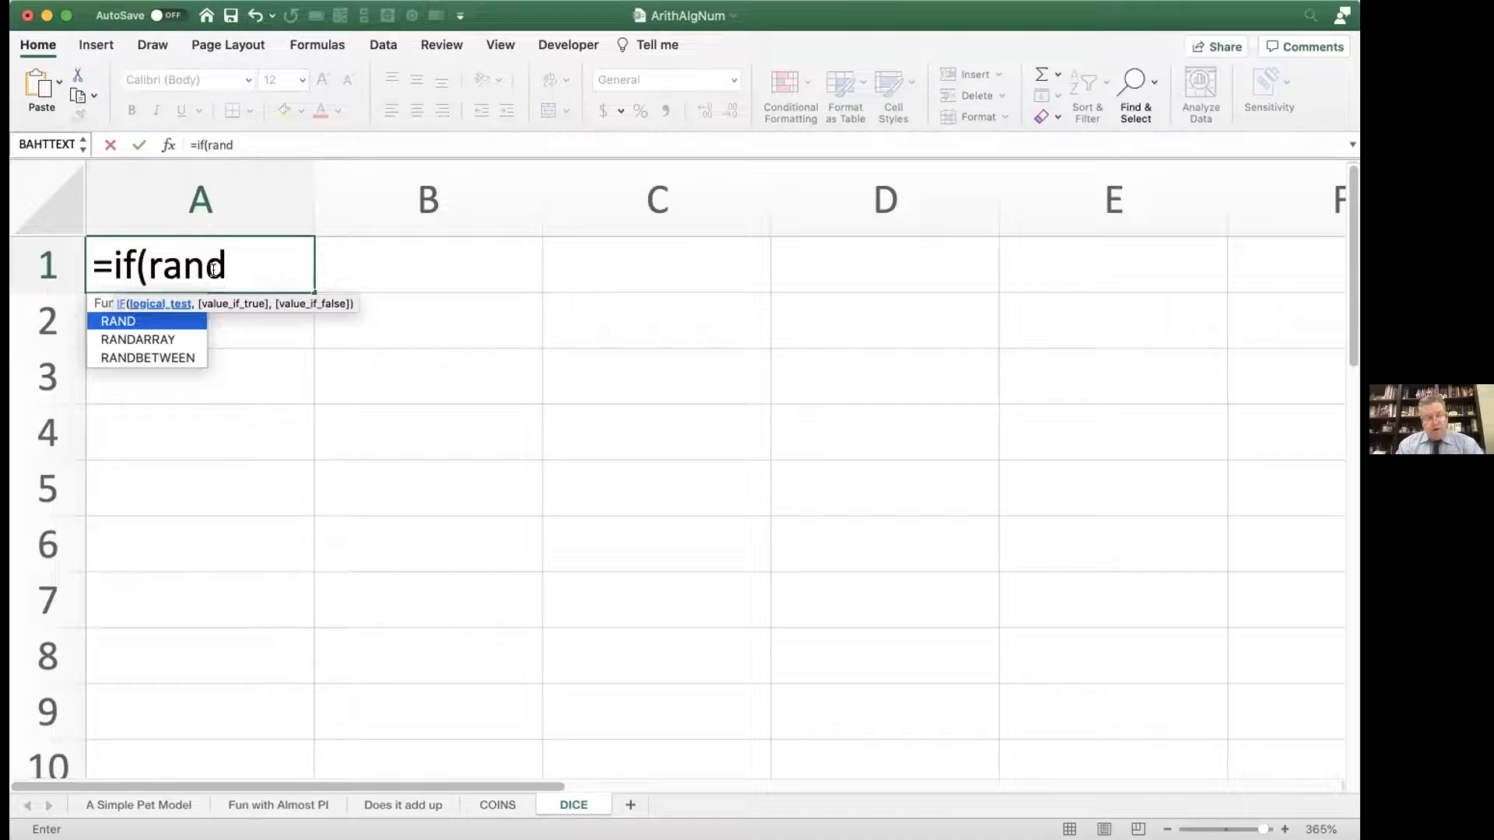
pyautogui.press('BackSpace')
pyautogui.press('BackSpace')
pyautogui.press('BackSpace')
pyautogui.press('BackSpace')
pyautogui.press('BackSpace')
pyautogui.press('BackSpace')
pyautogui.press('BackSpace')
pyautogui.press('BackSpace')
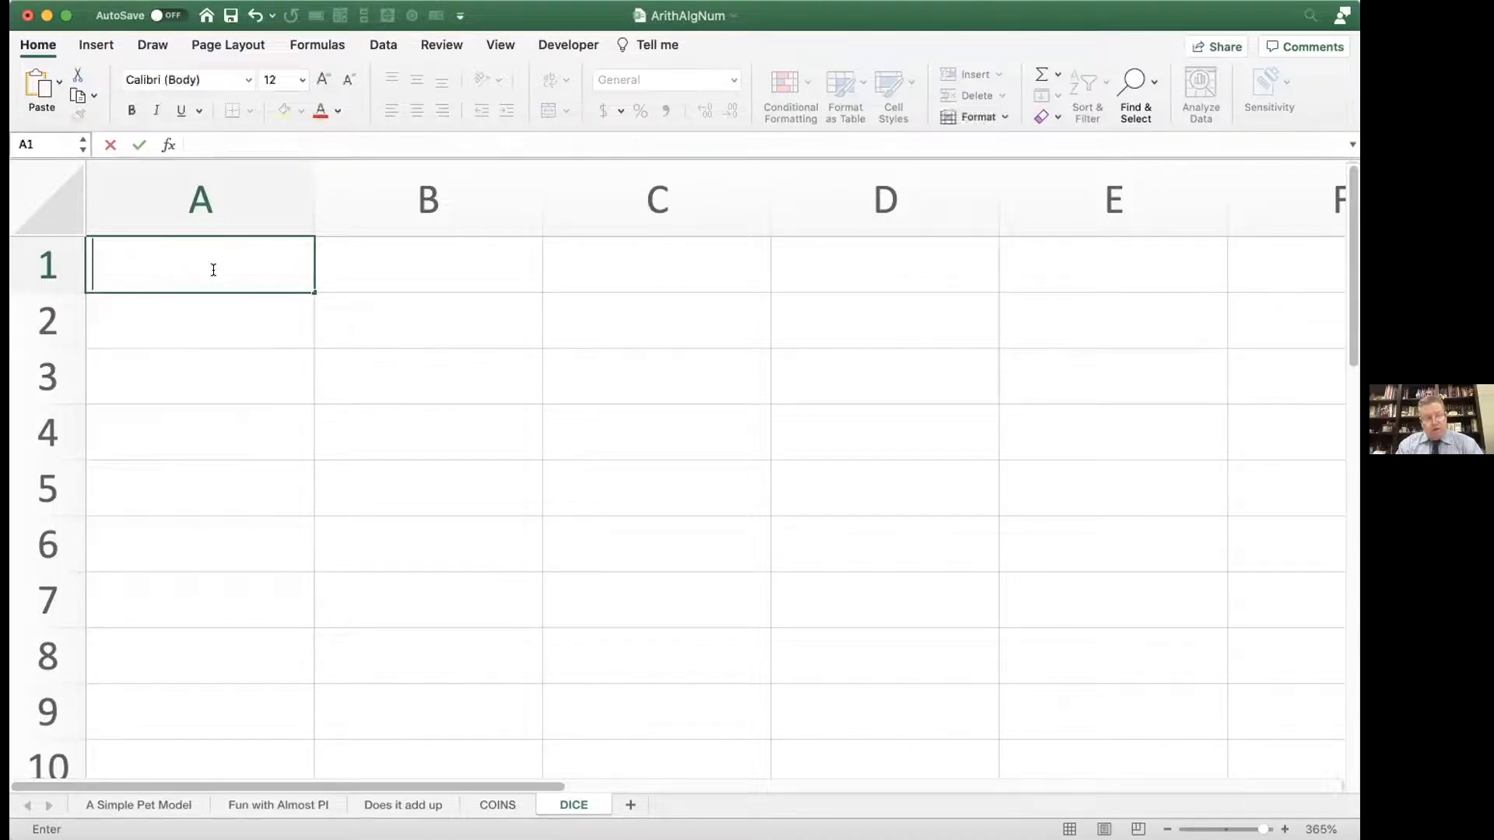
# Step: Enter the formula =RAND() in cell A1 to generate a random number
pyautogui.write('-')
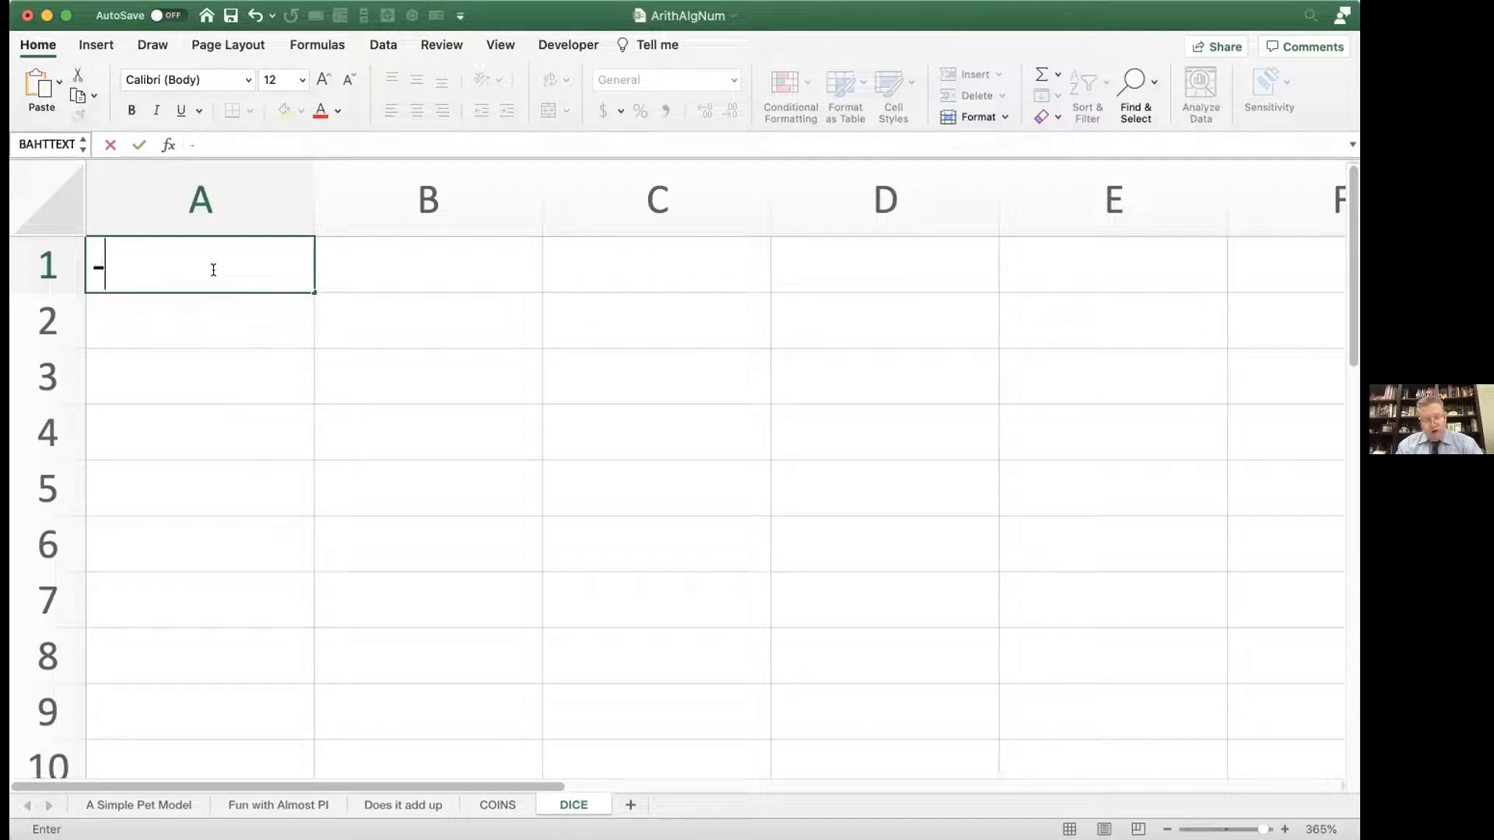
pyautogui.write('rand()')
pyautogui.click(105, 269)
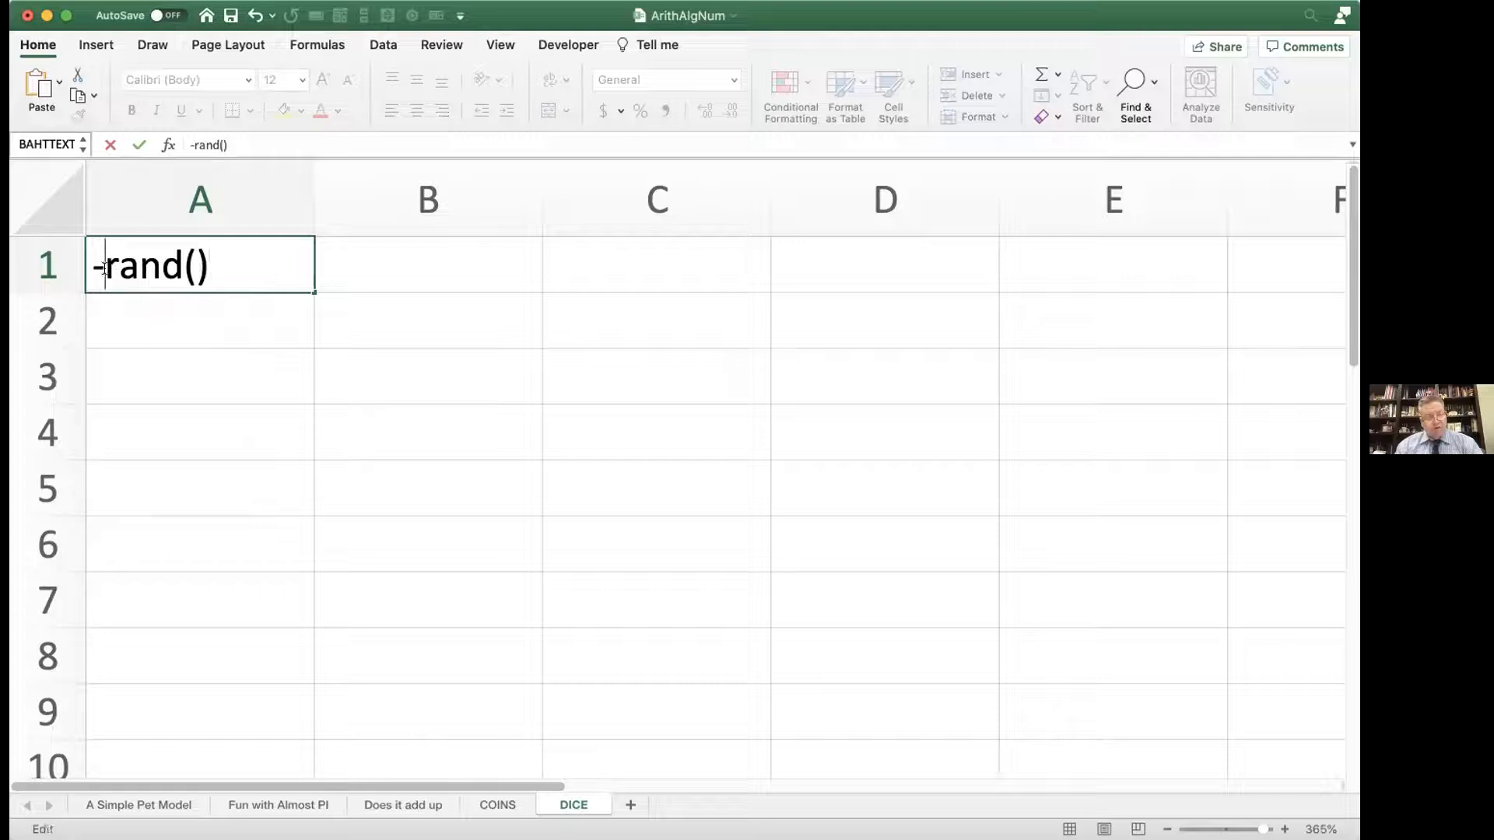
pyautogui.press('BackSpace')
pyautogui.write('=')
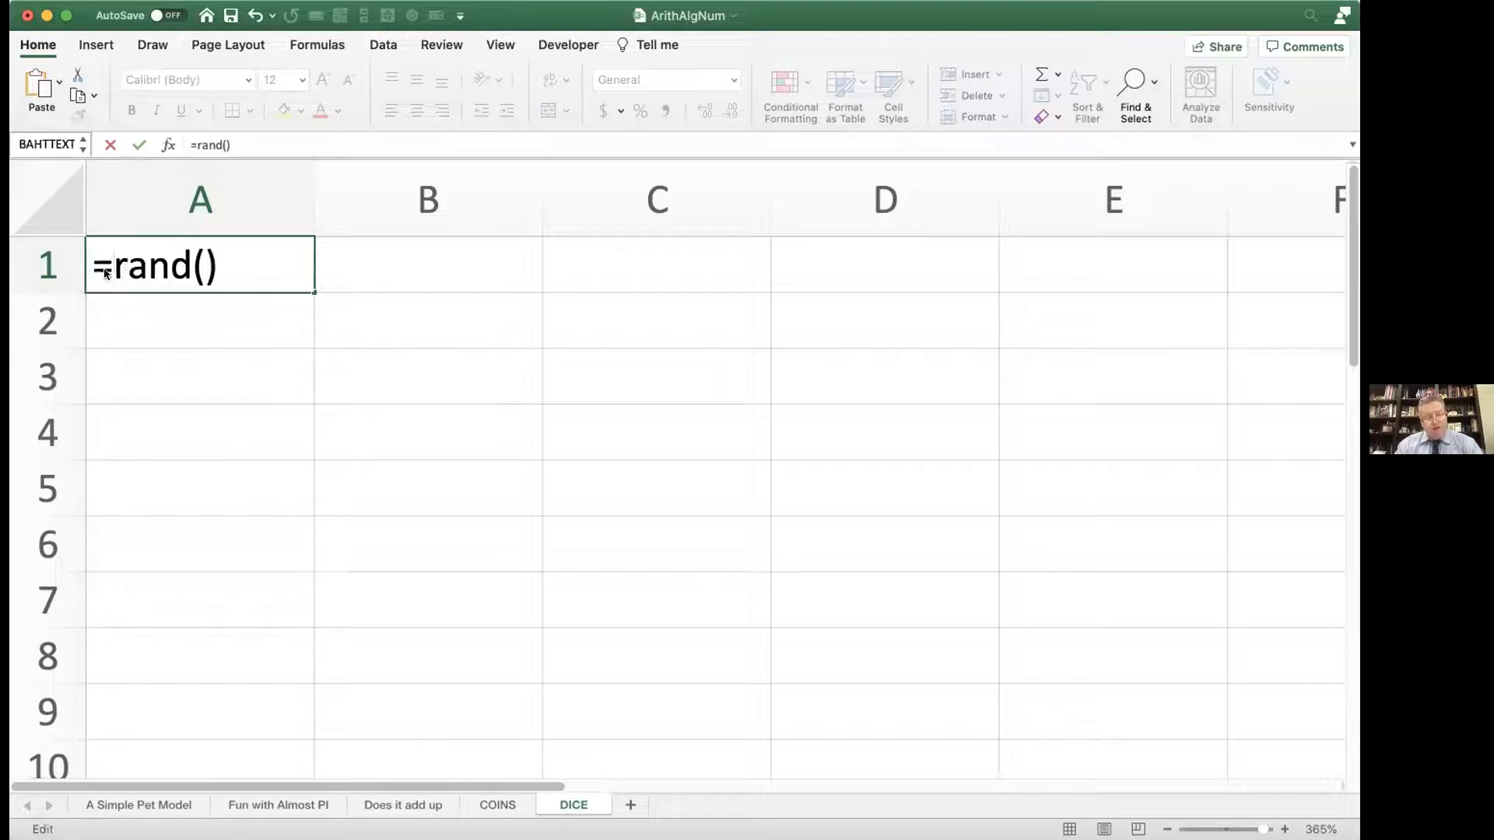
pyautogui.press('Return')
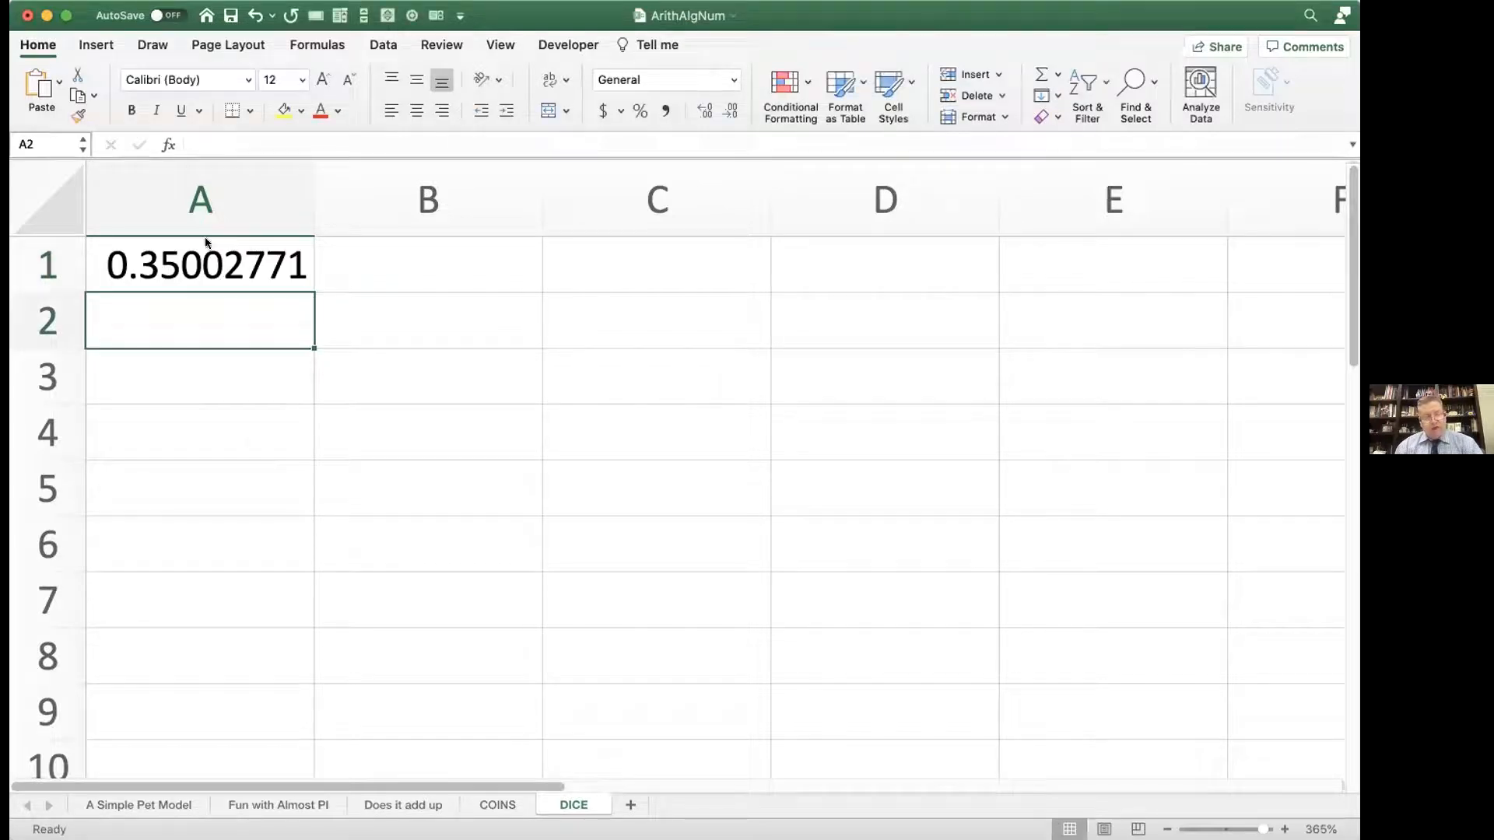
# Step: Name the whole of column A "dice"
pyautogui.click(198, 201)
pyautogui.click(24, 145)
pyautogui.write('dad')
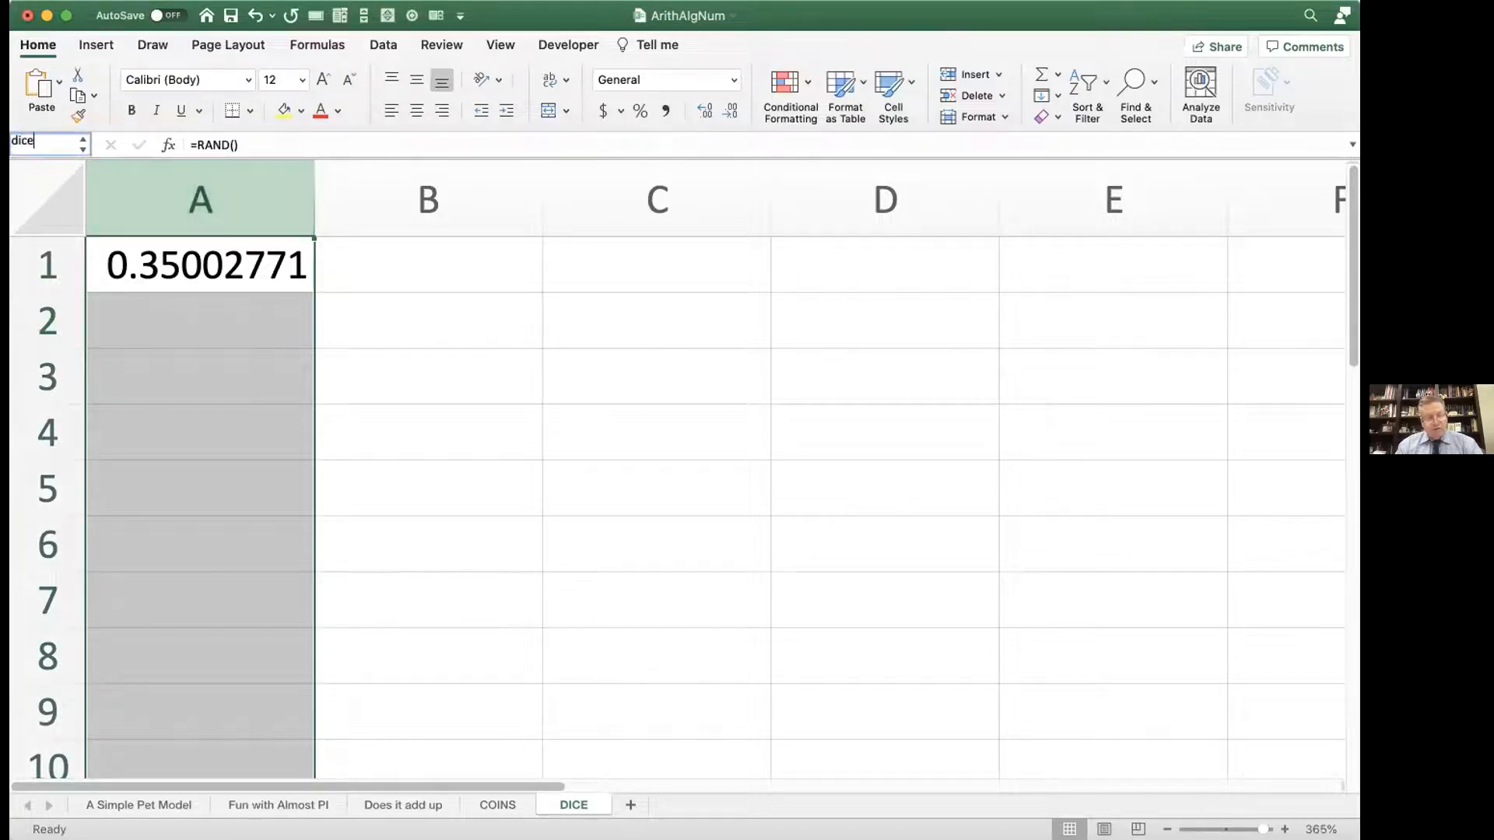
pyautogui.press('Return')
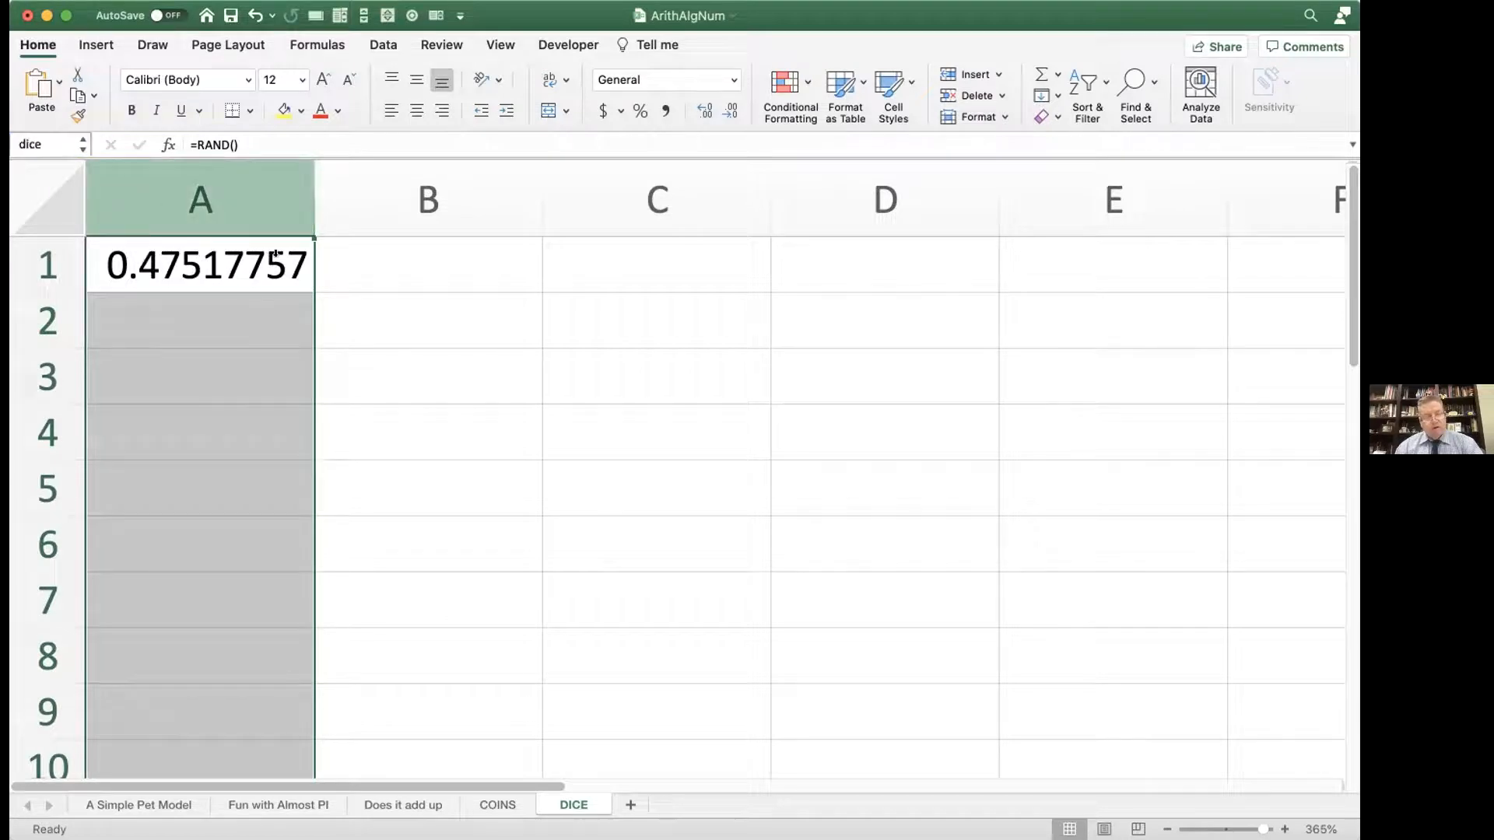
pyautogui.click(347, 277)
pyautogui.write('=')
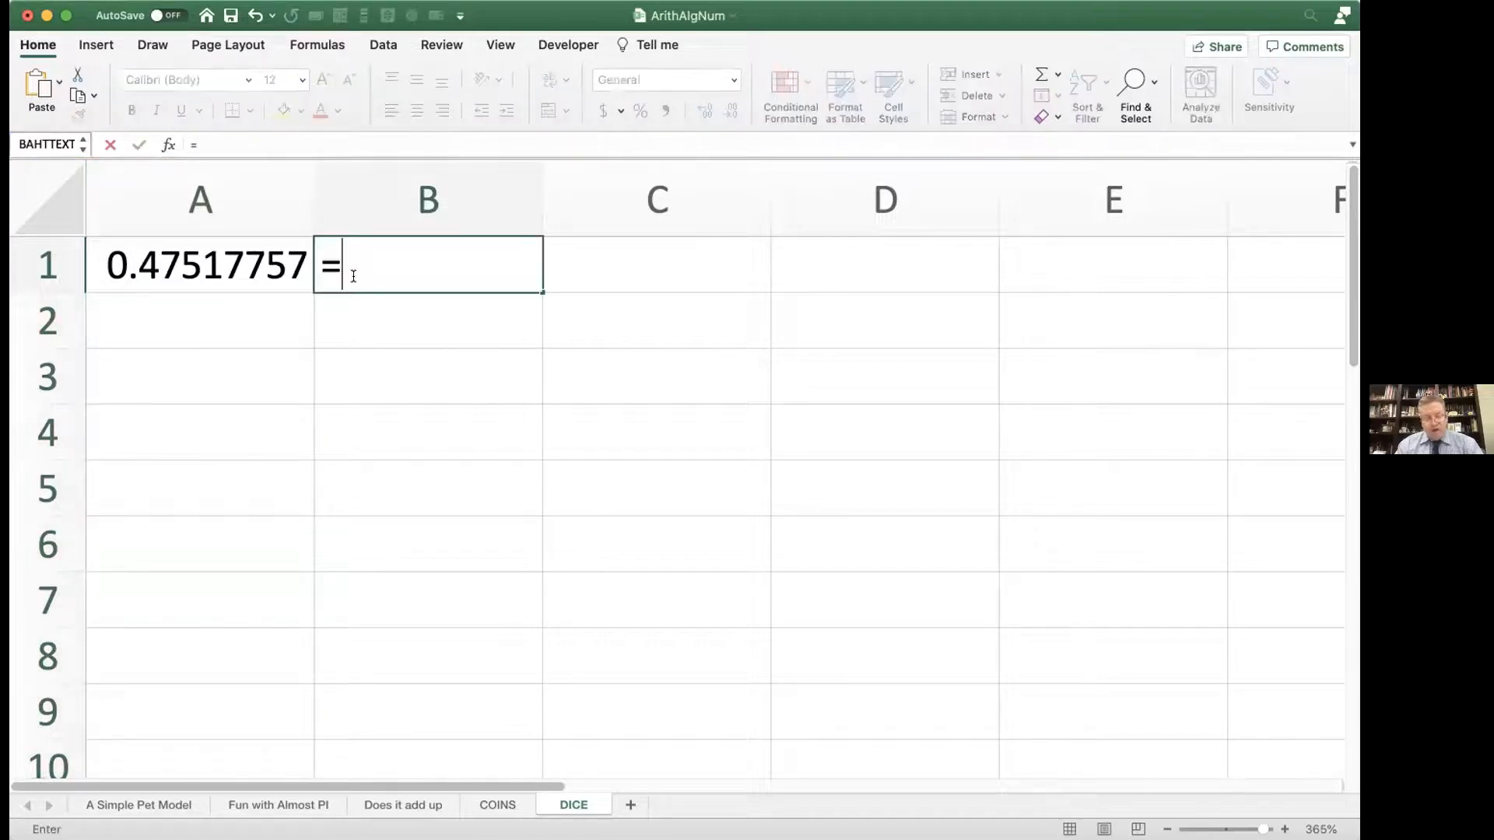
pyautogui.write('if(@dice')
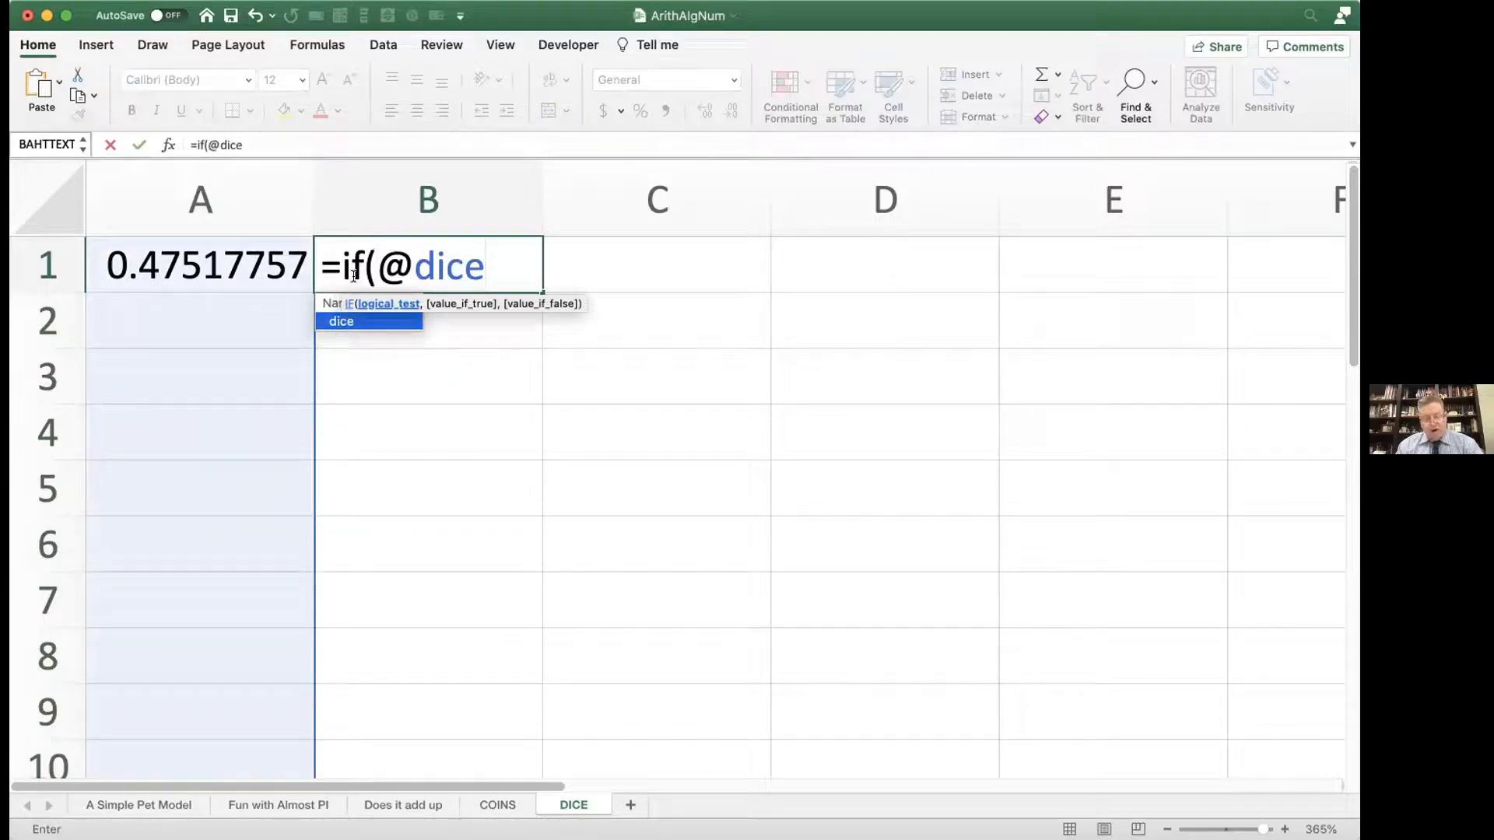
pyautogui.write('<1/6')
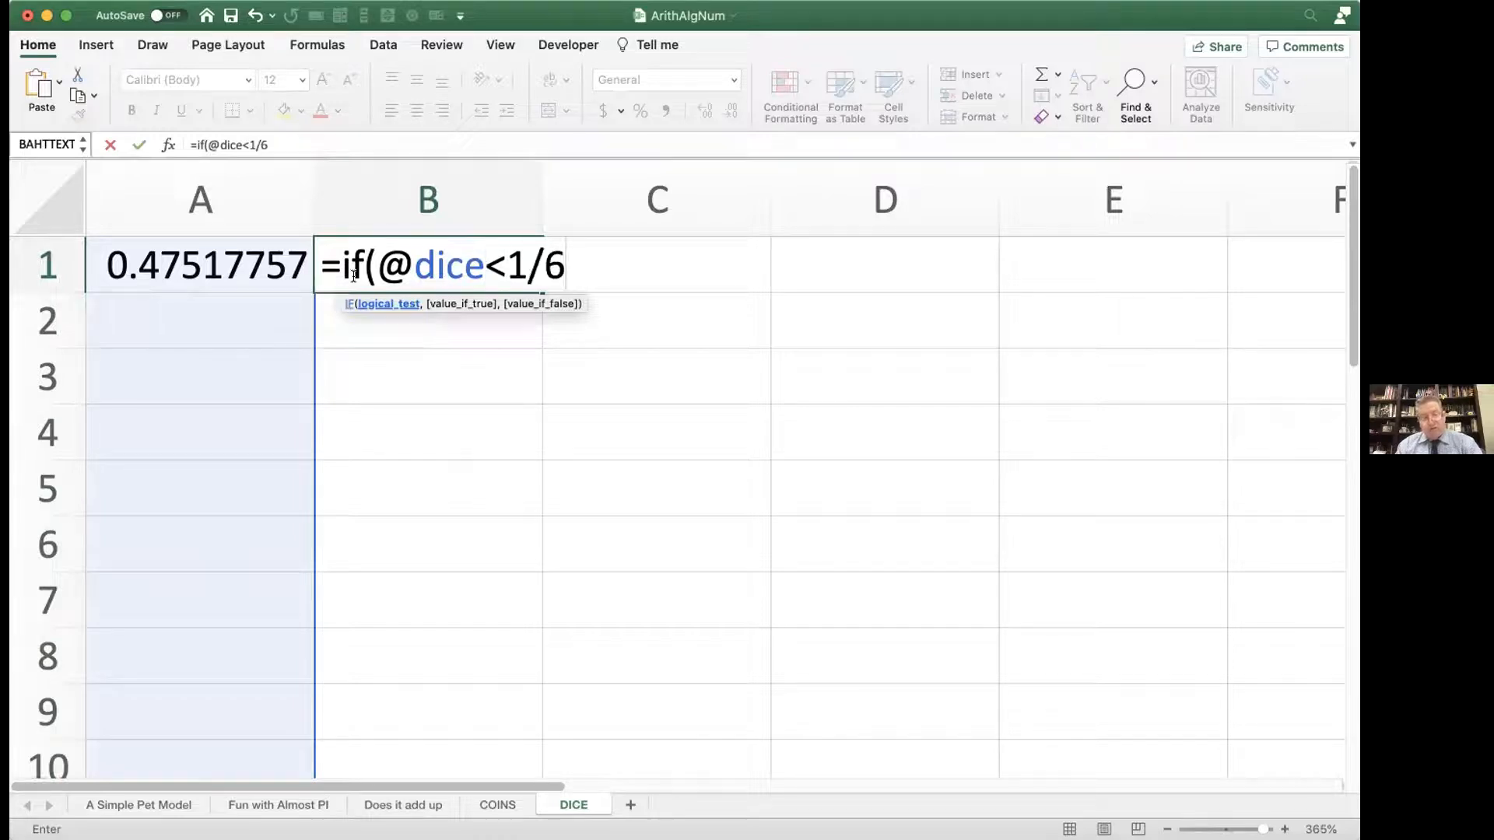
pyautogui.write(',1')
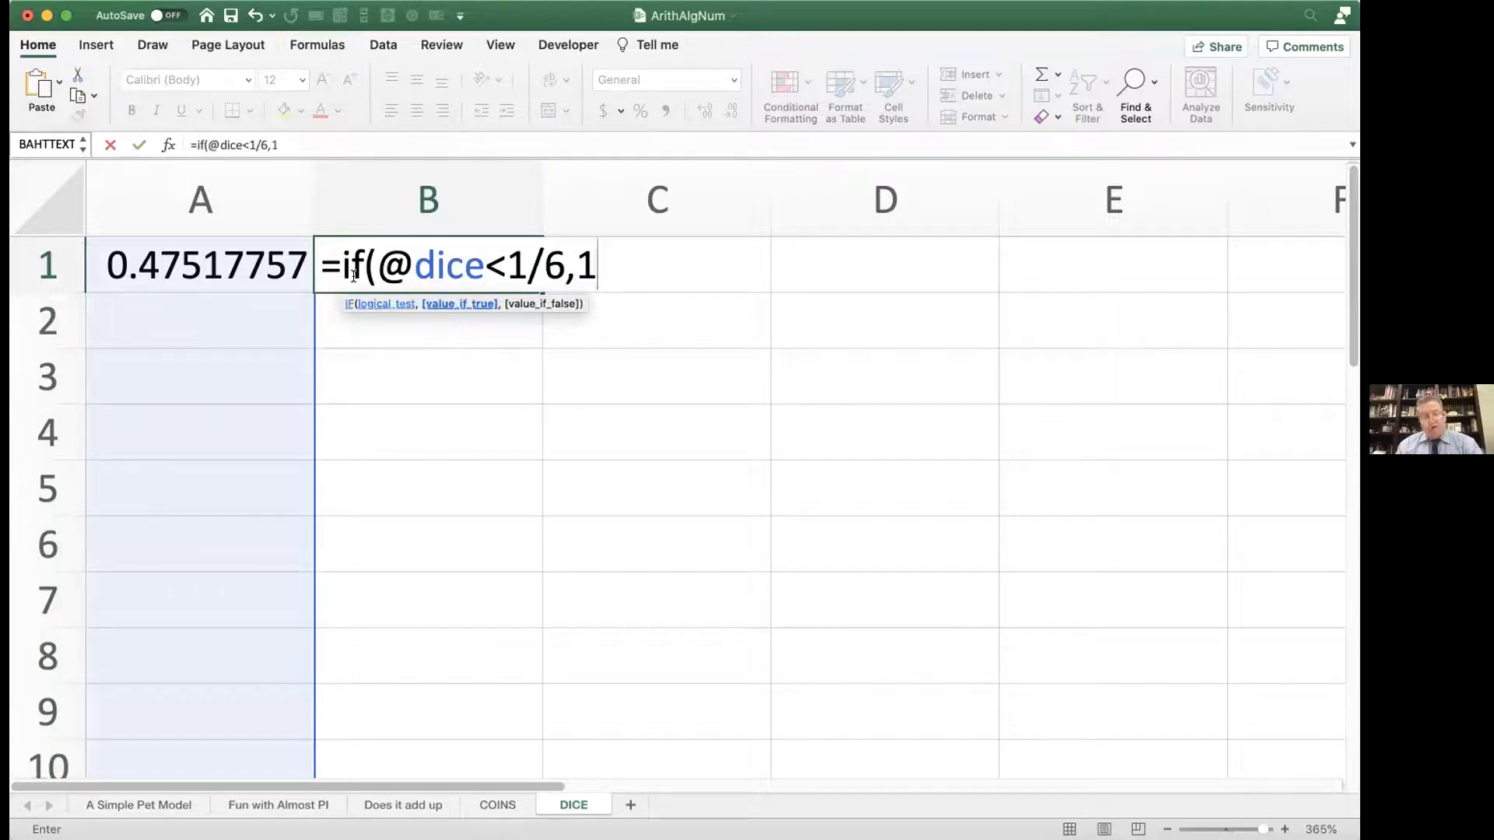
pyautogui.write(',')
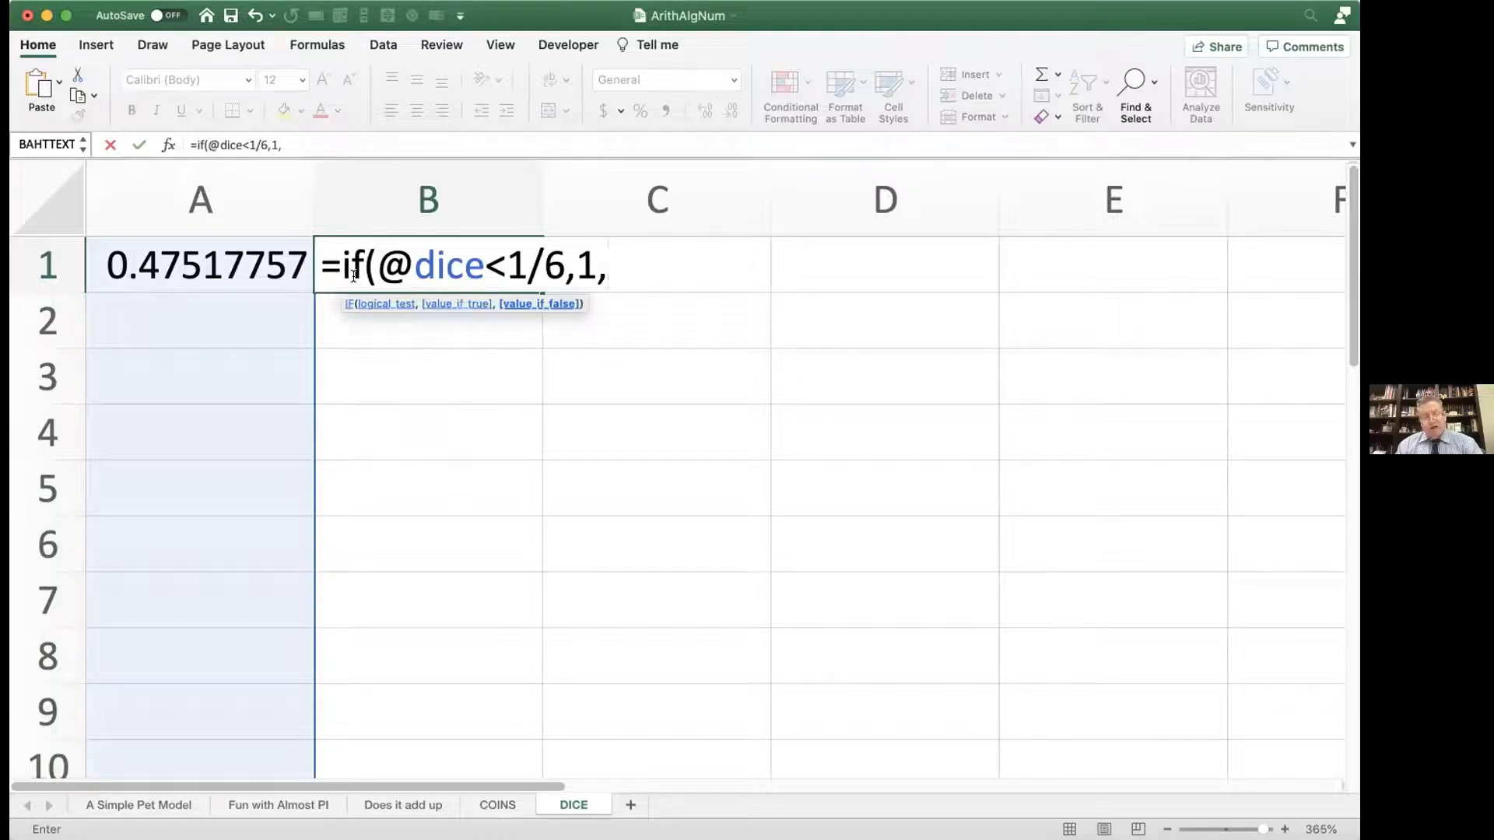
pyautogui.write('if')
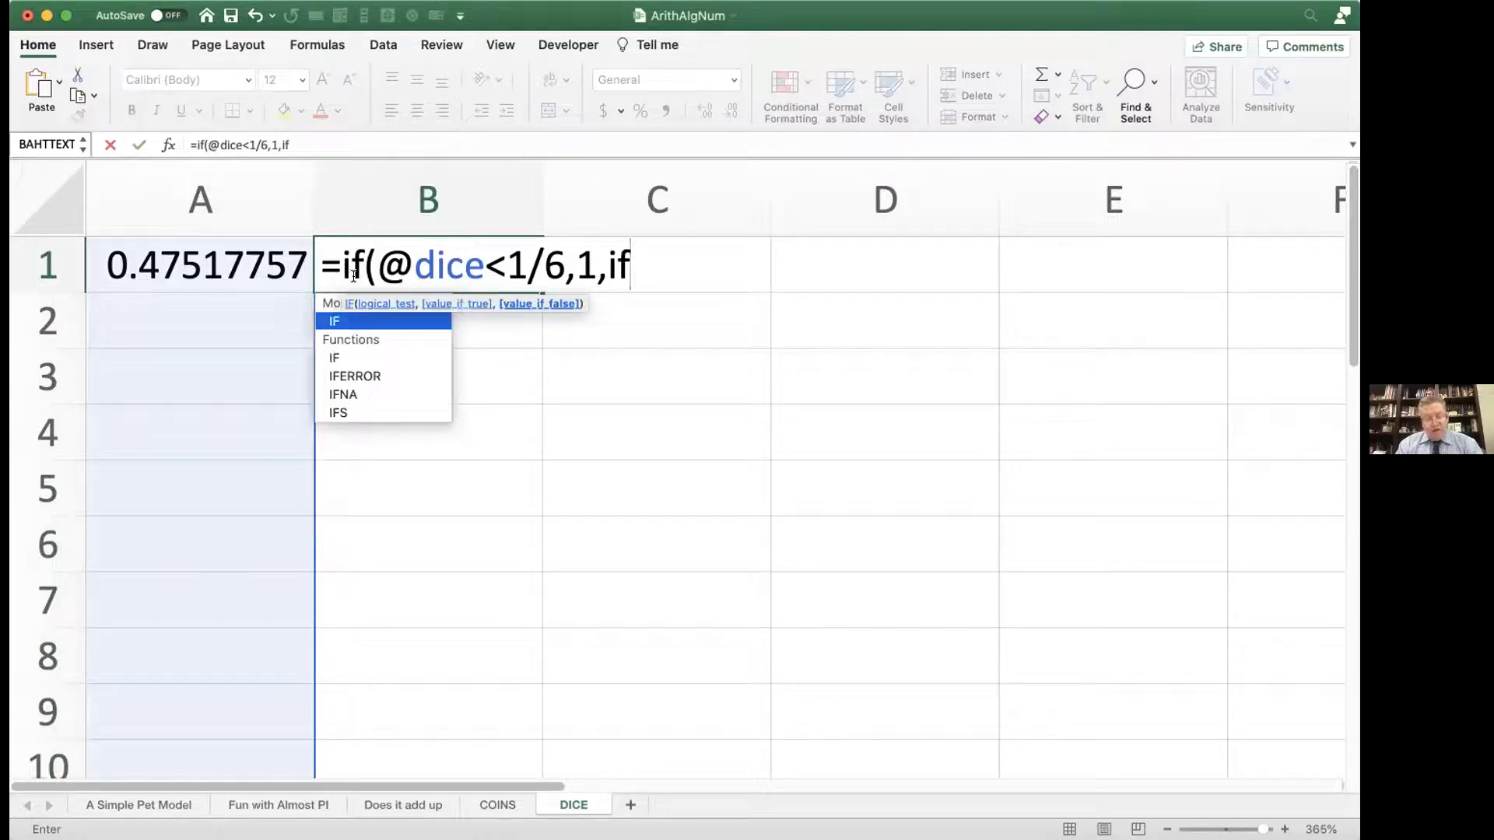
pyautogui.write('(@')
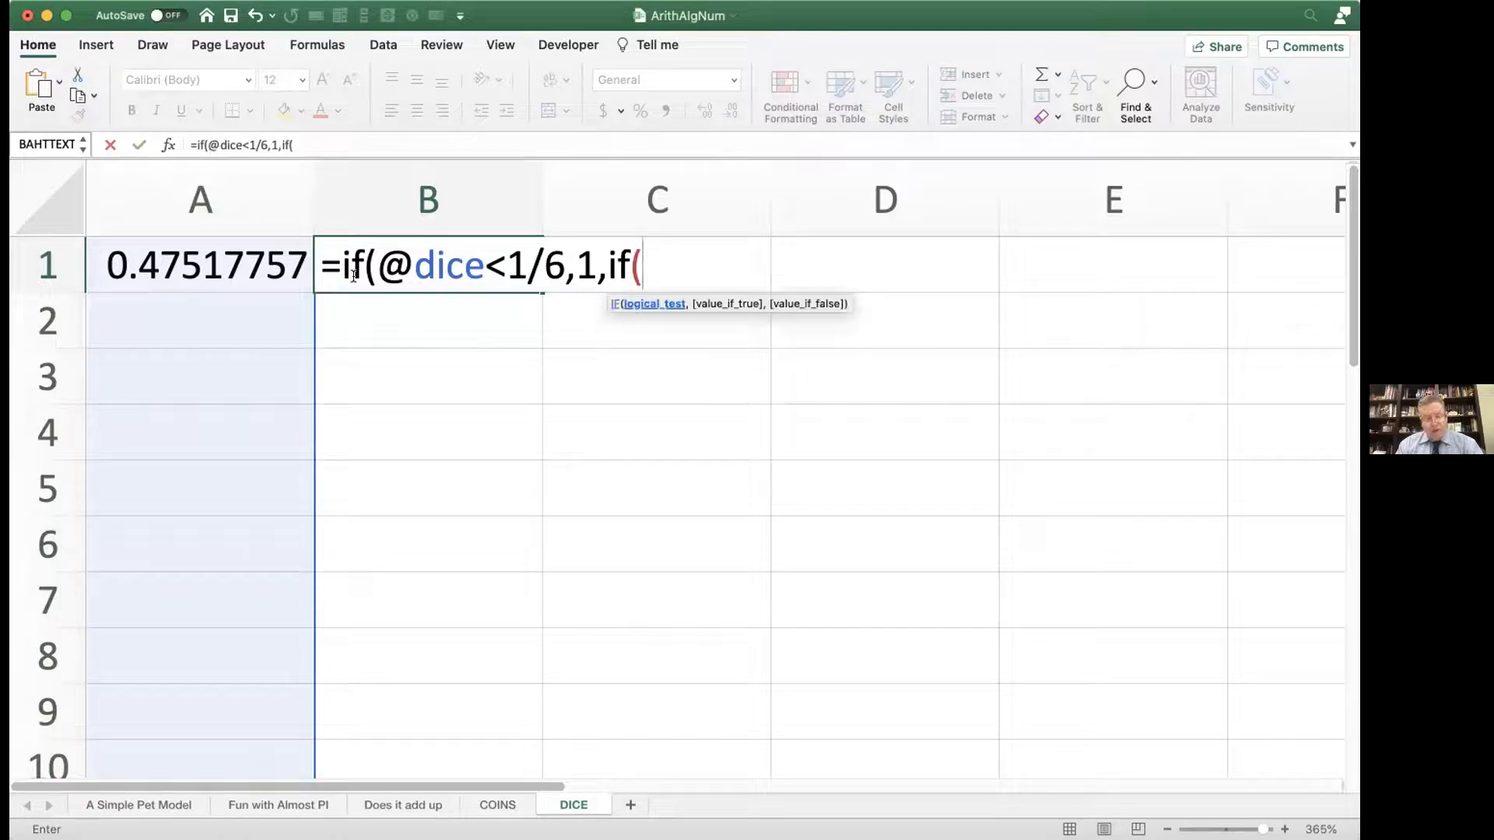
pyautogui.write('dice')
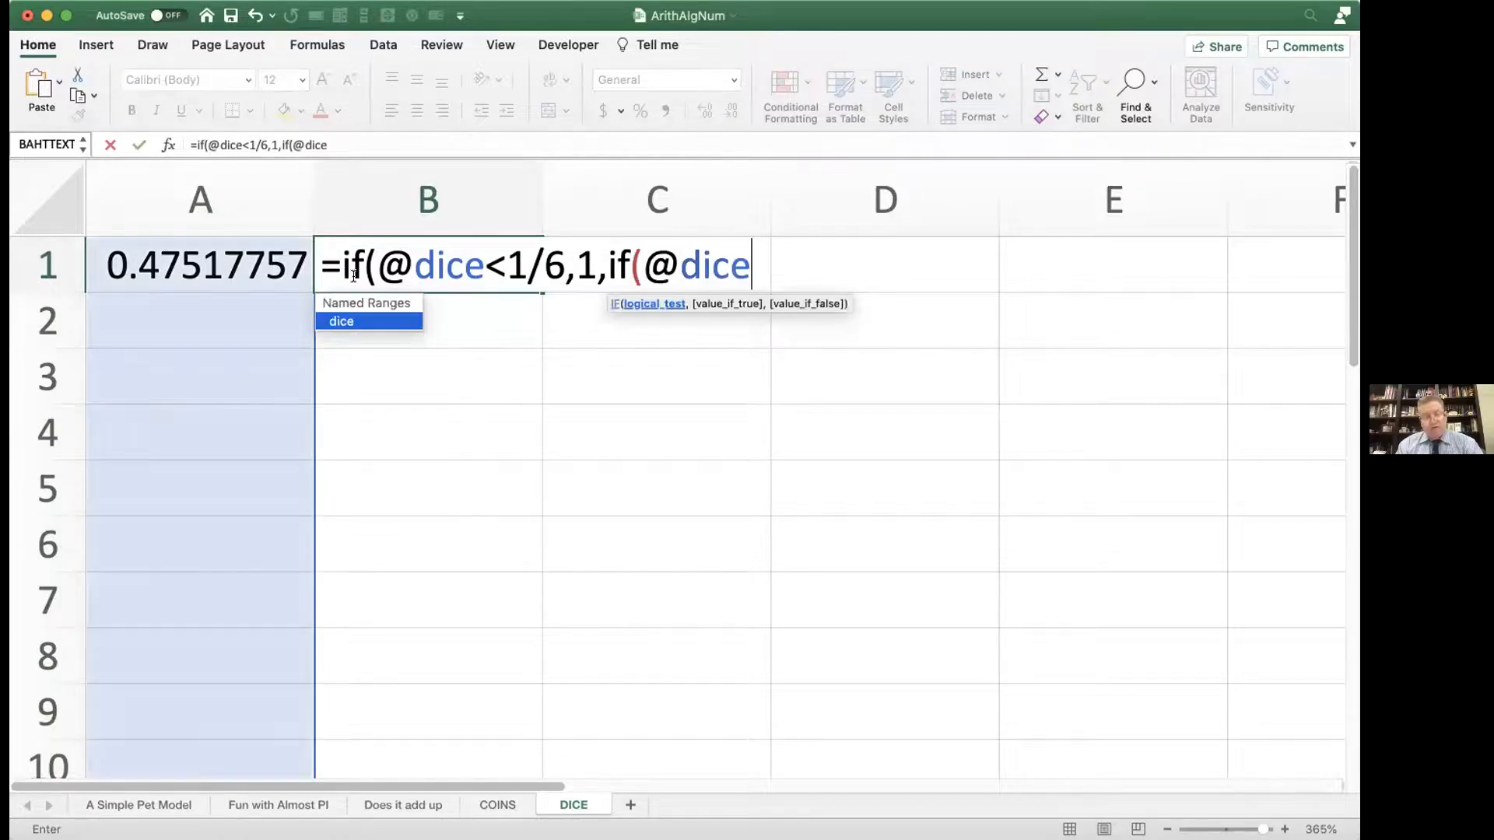
pyautogui.write('<2/')
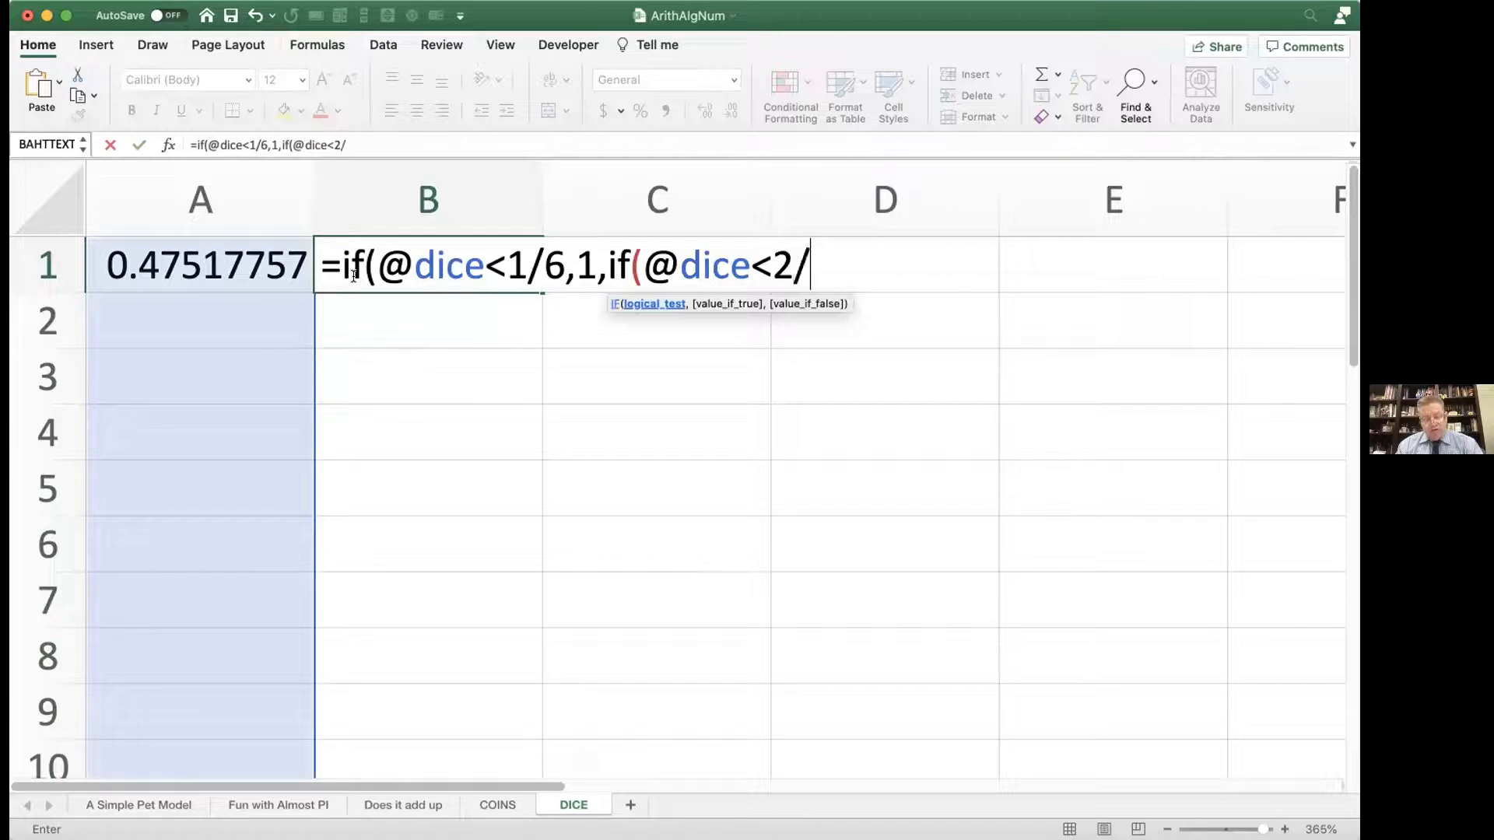
pyautogui.write('6,2')
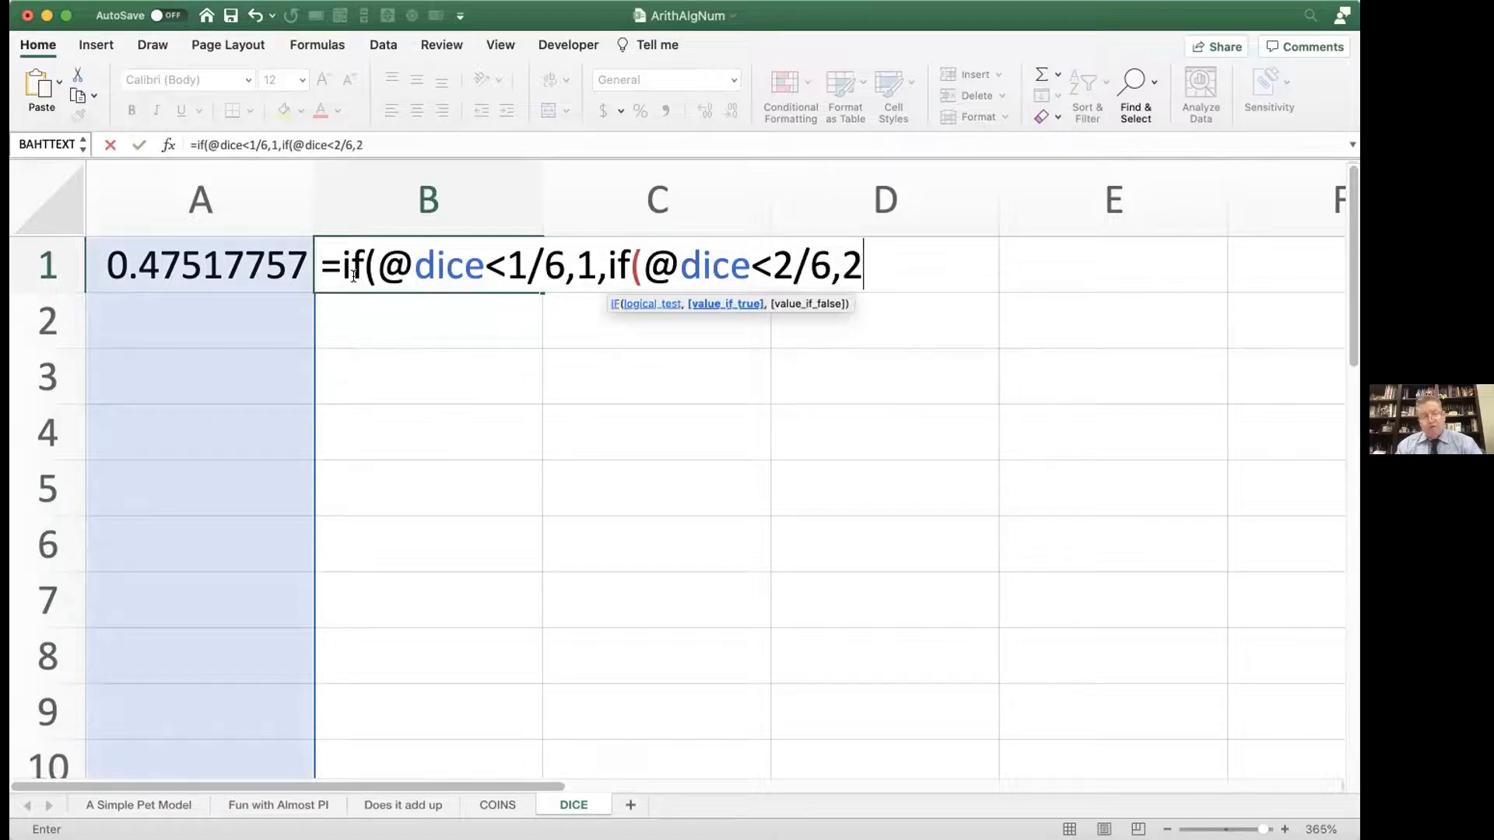
pyautogui.write(',')
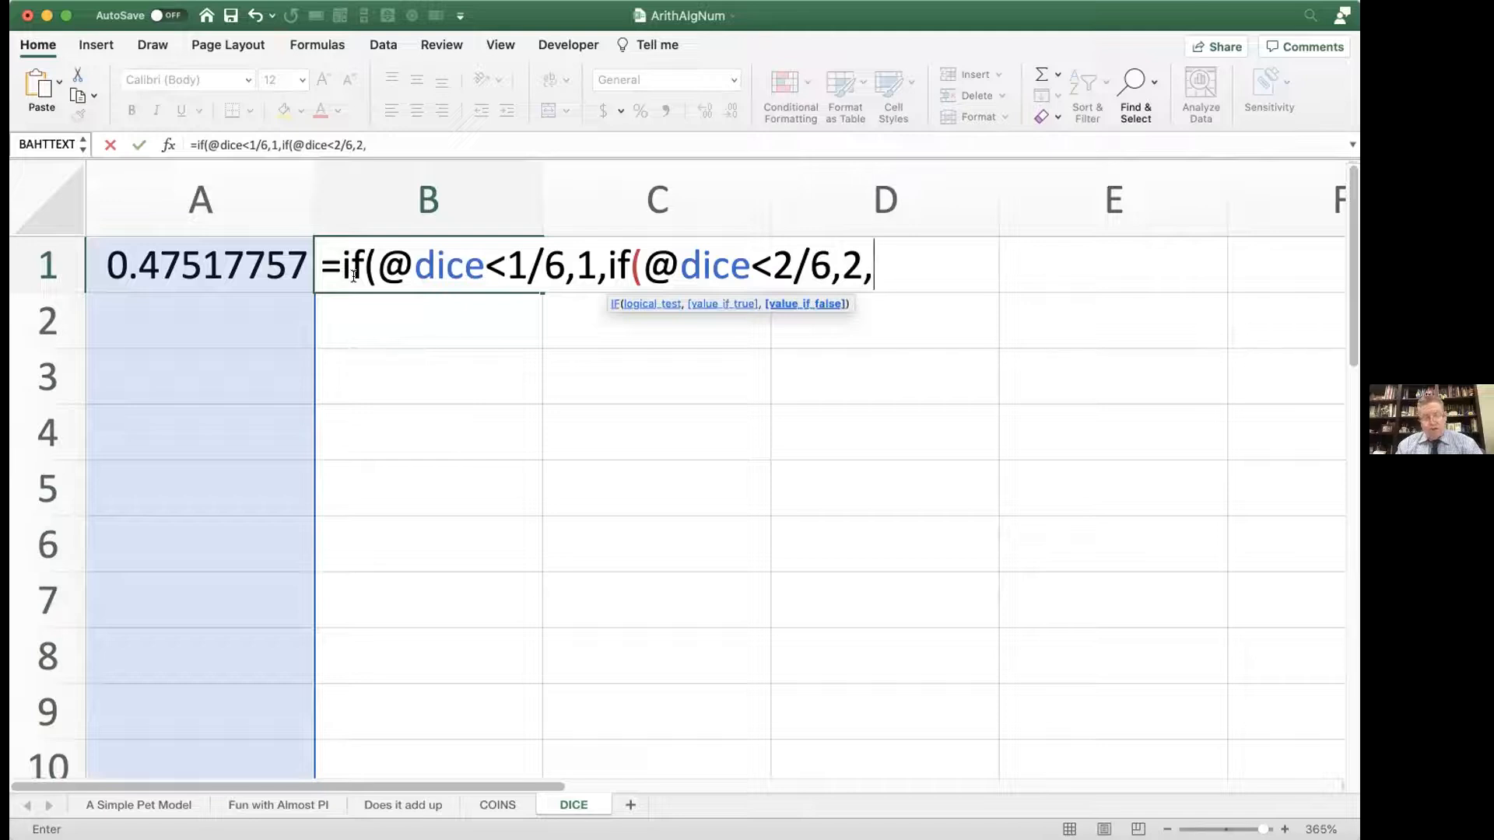
pyautogui.write('if')
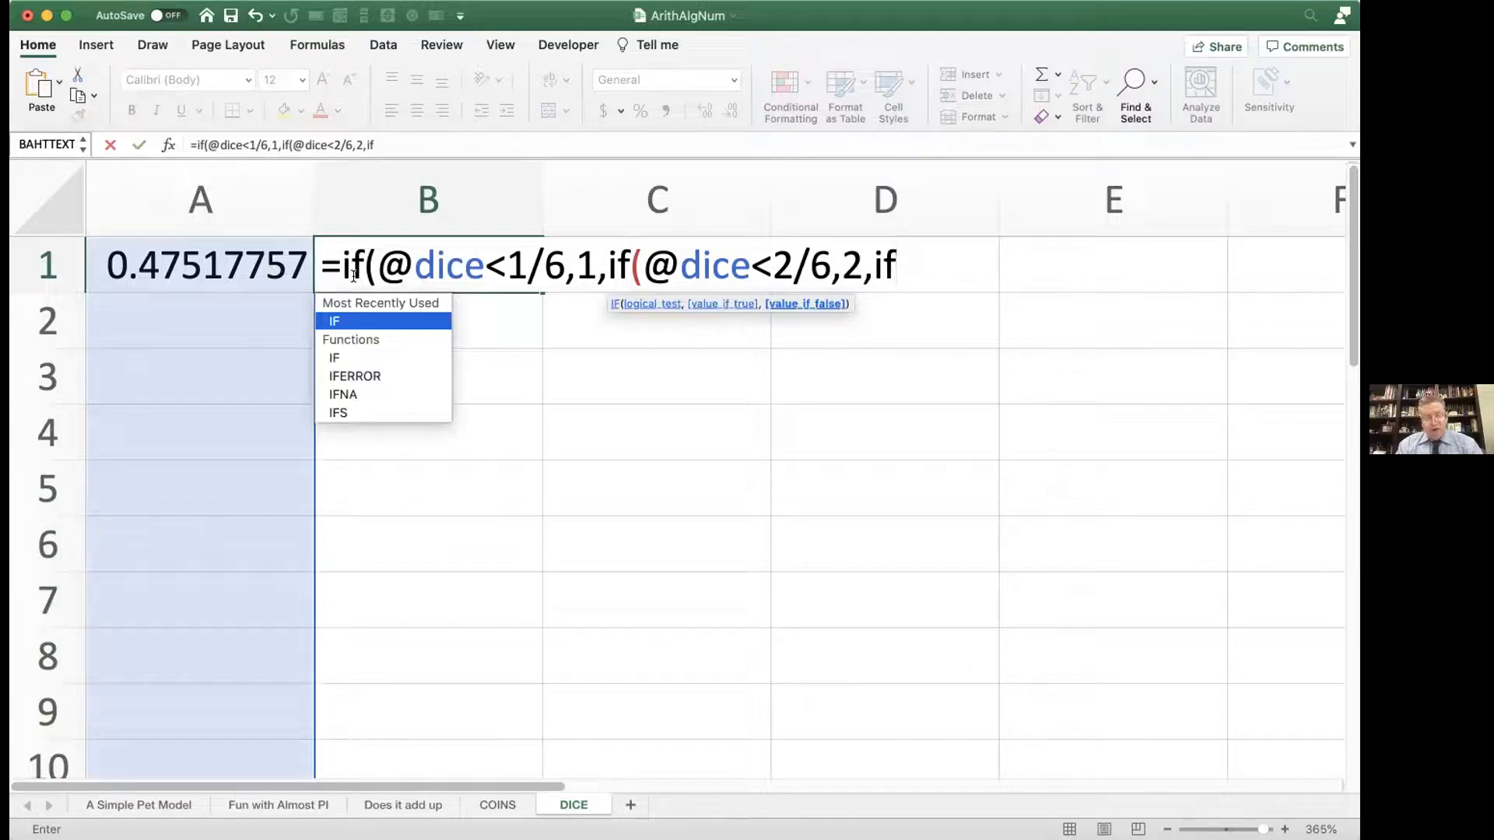
pyautogui.write('(')
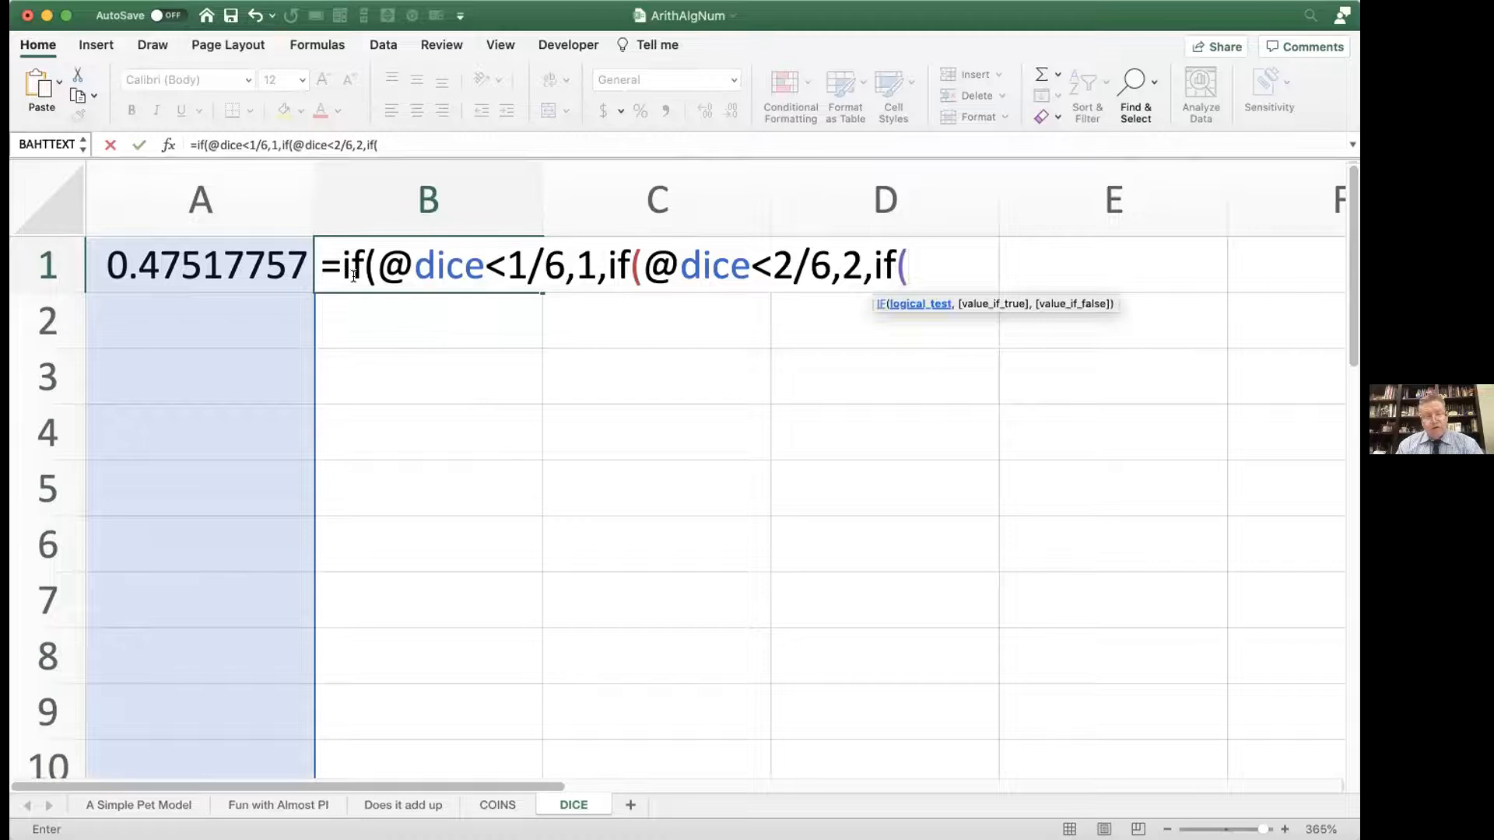
pyautogui.write('di')
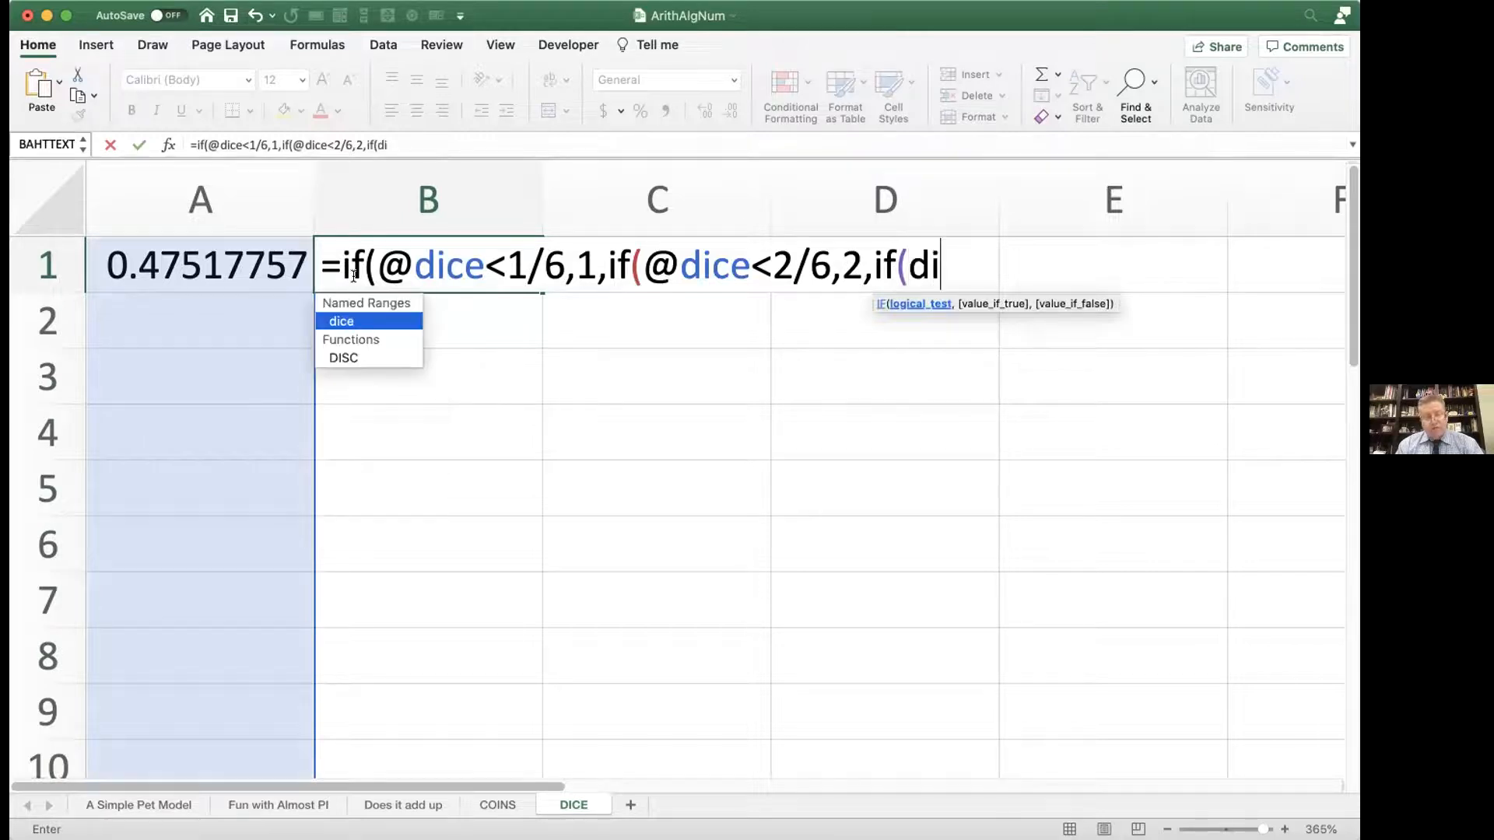
pyautogui.press('BackSpace')
pyautogui.press('BackSpace')
pyautogui.write('@dice')
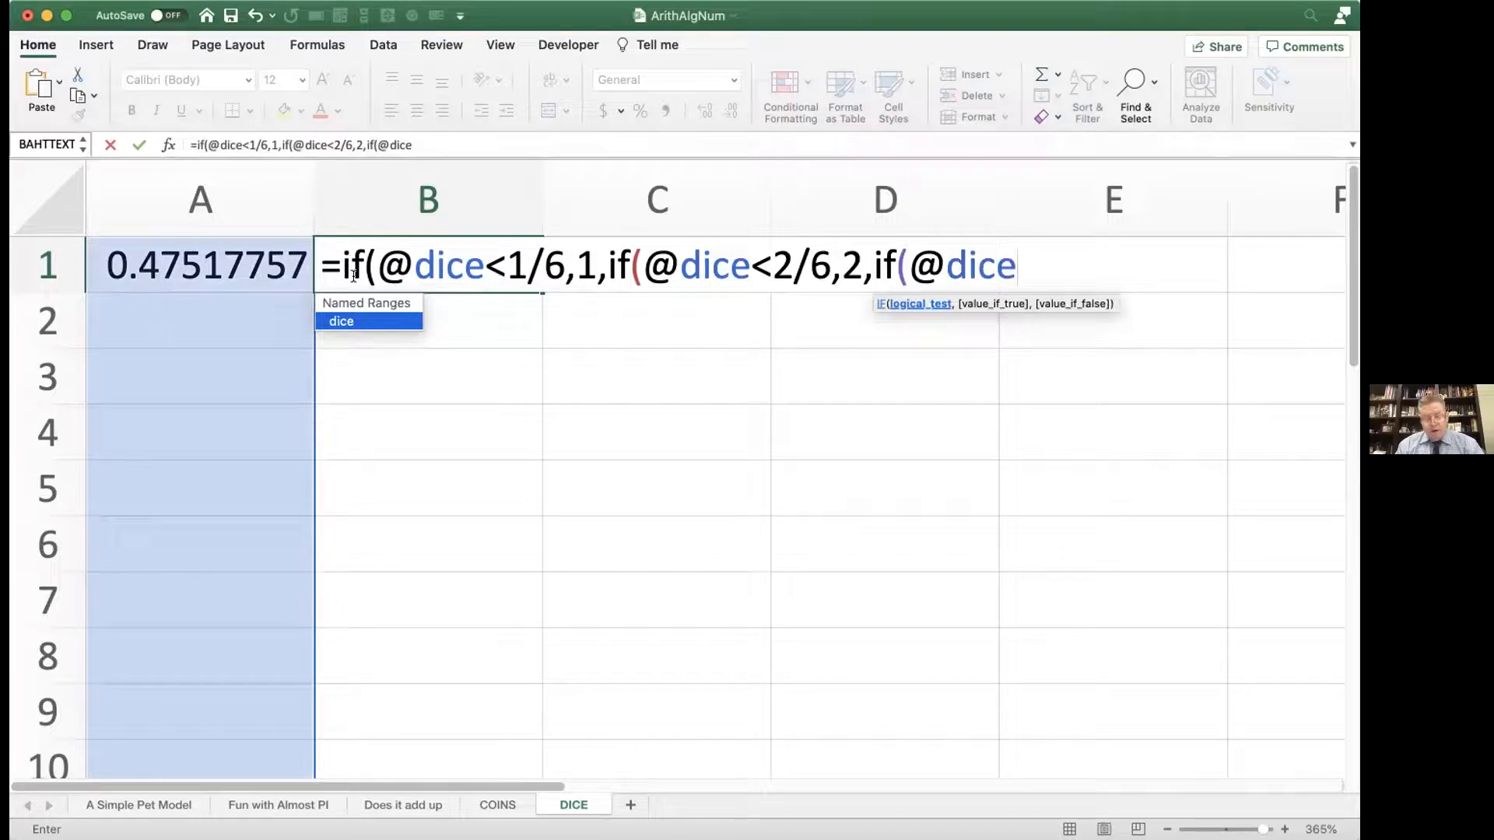
pyautogui.write('<3/6,3')
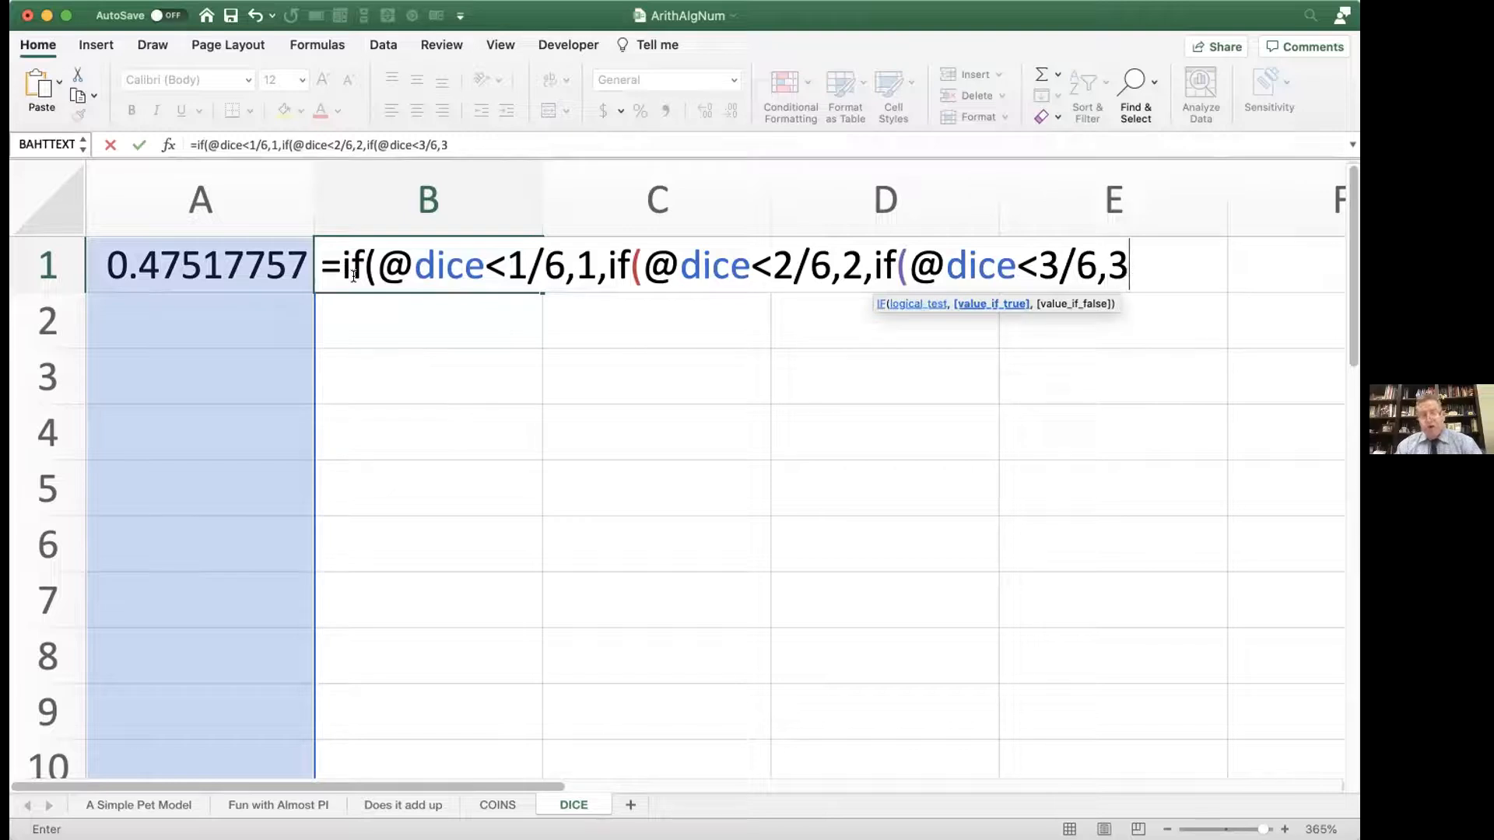
pyautogui.write(',')
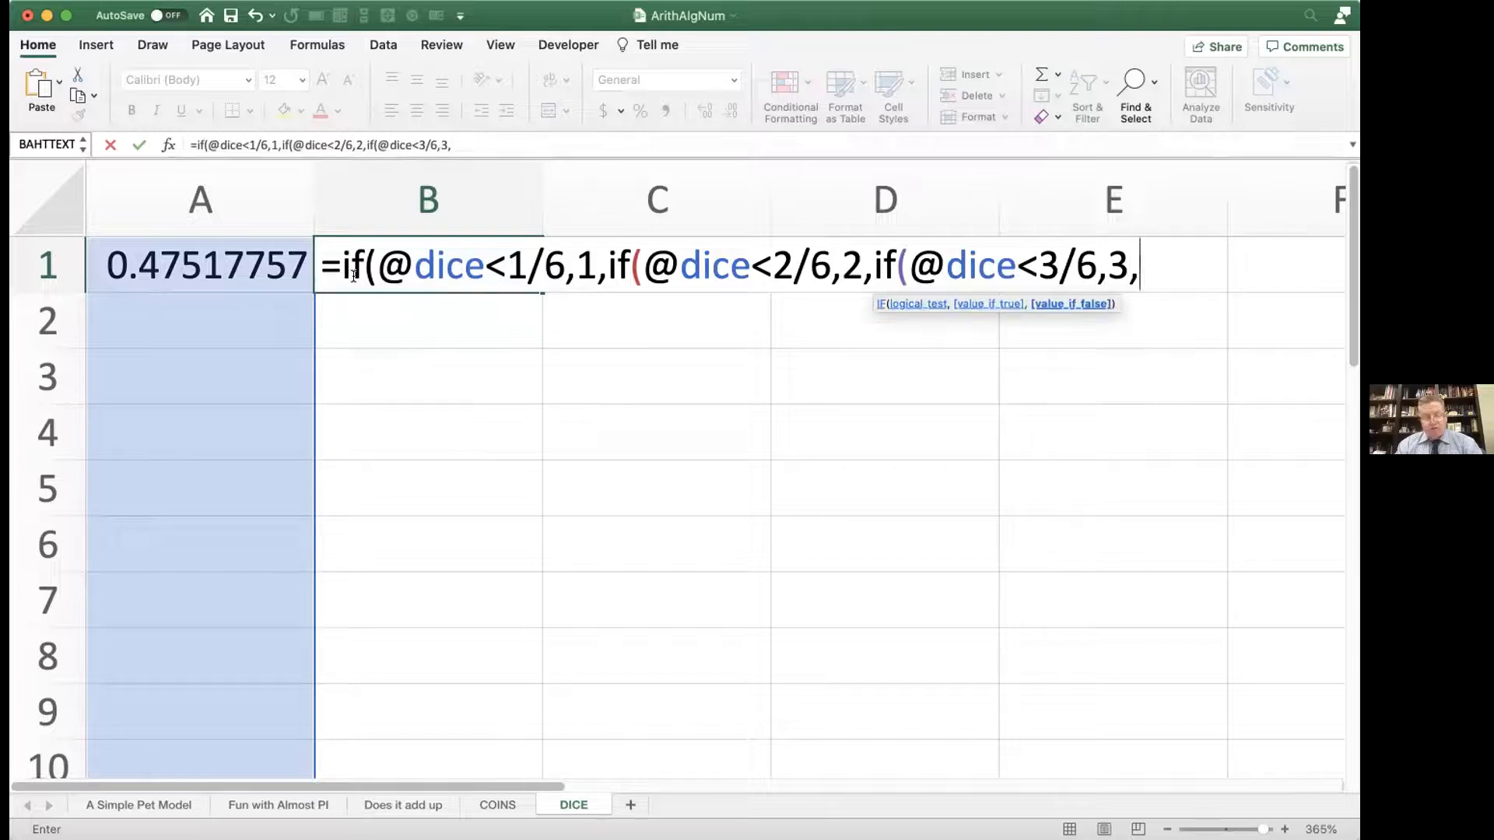
pyautogui.write('if(')
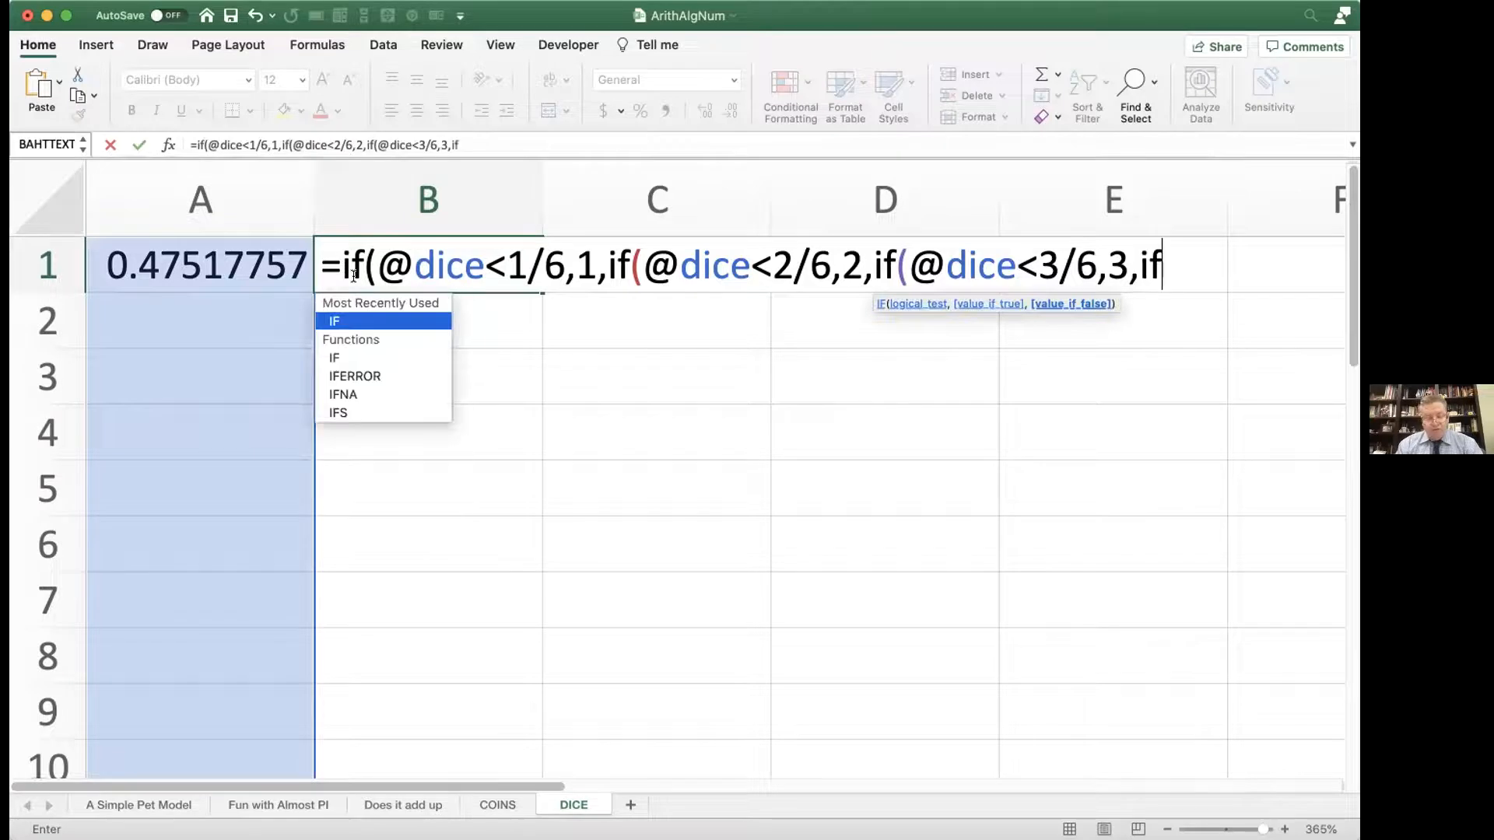
pyautogui.write('@')
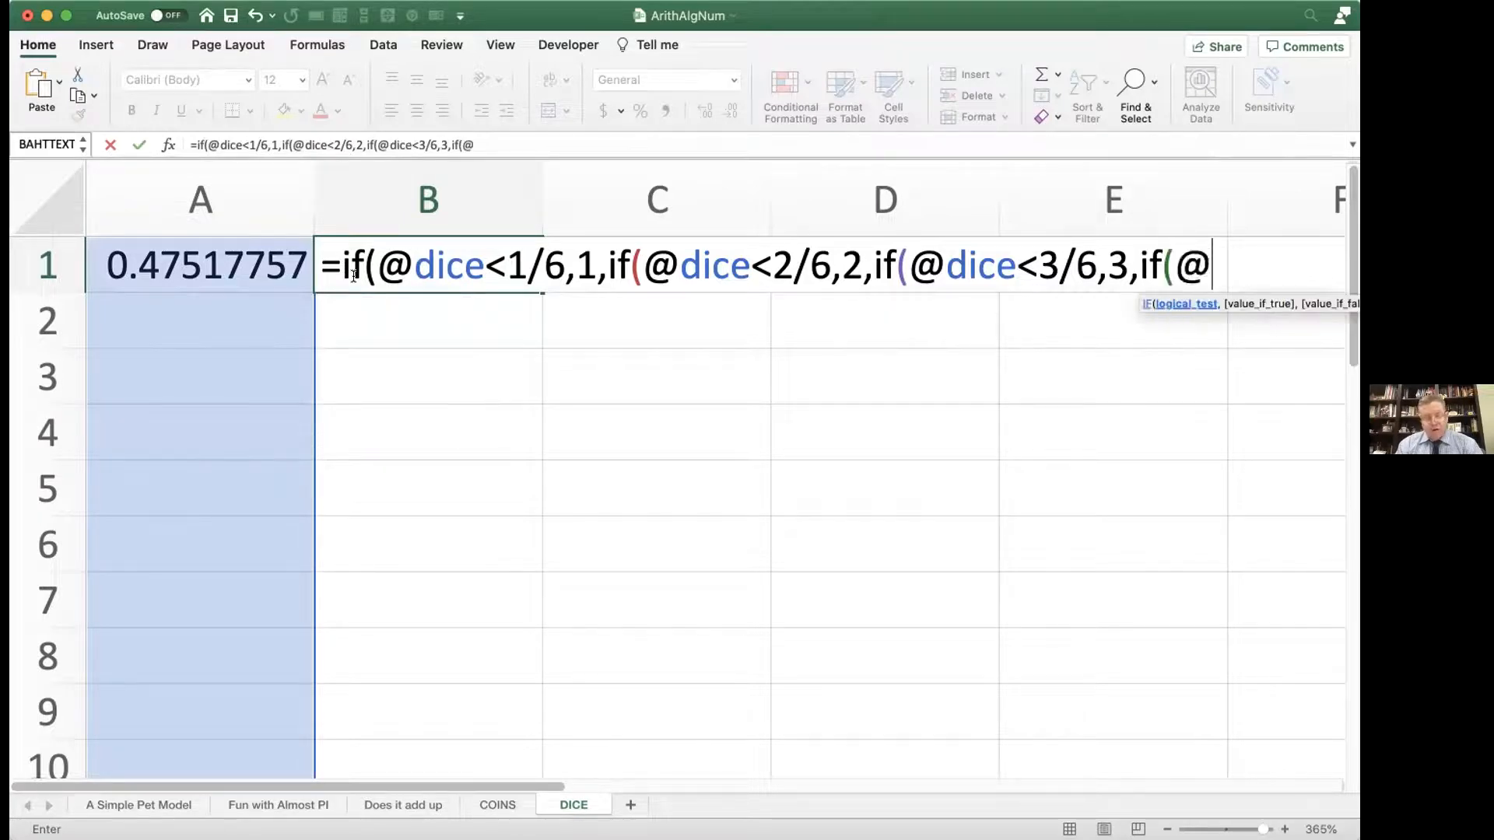
pyautogui.write('dice')
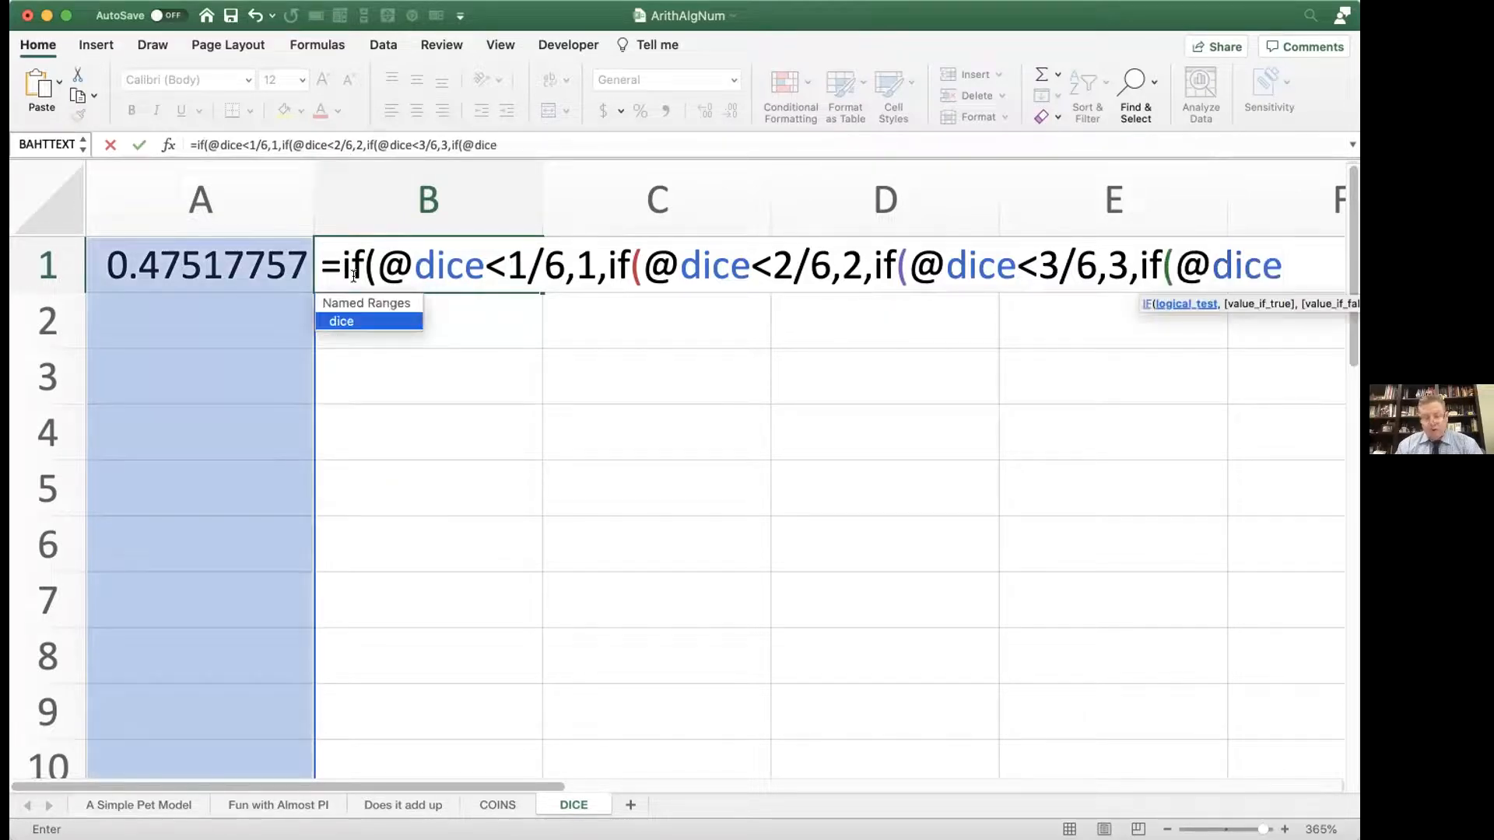
pyautogui.write('<4/6')
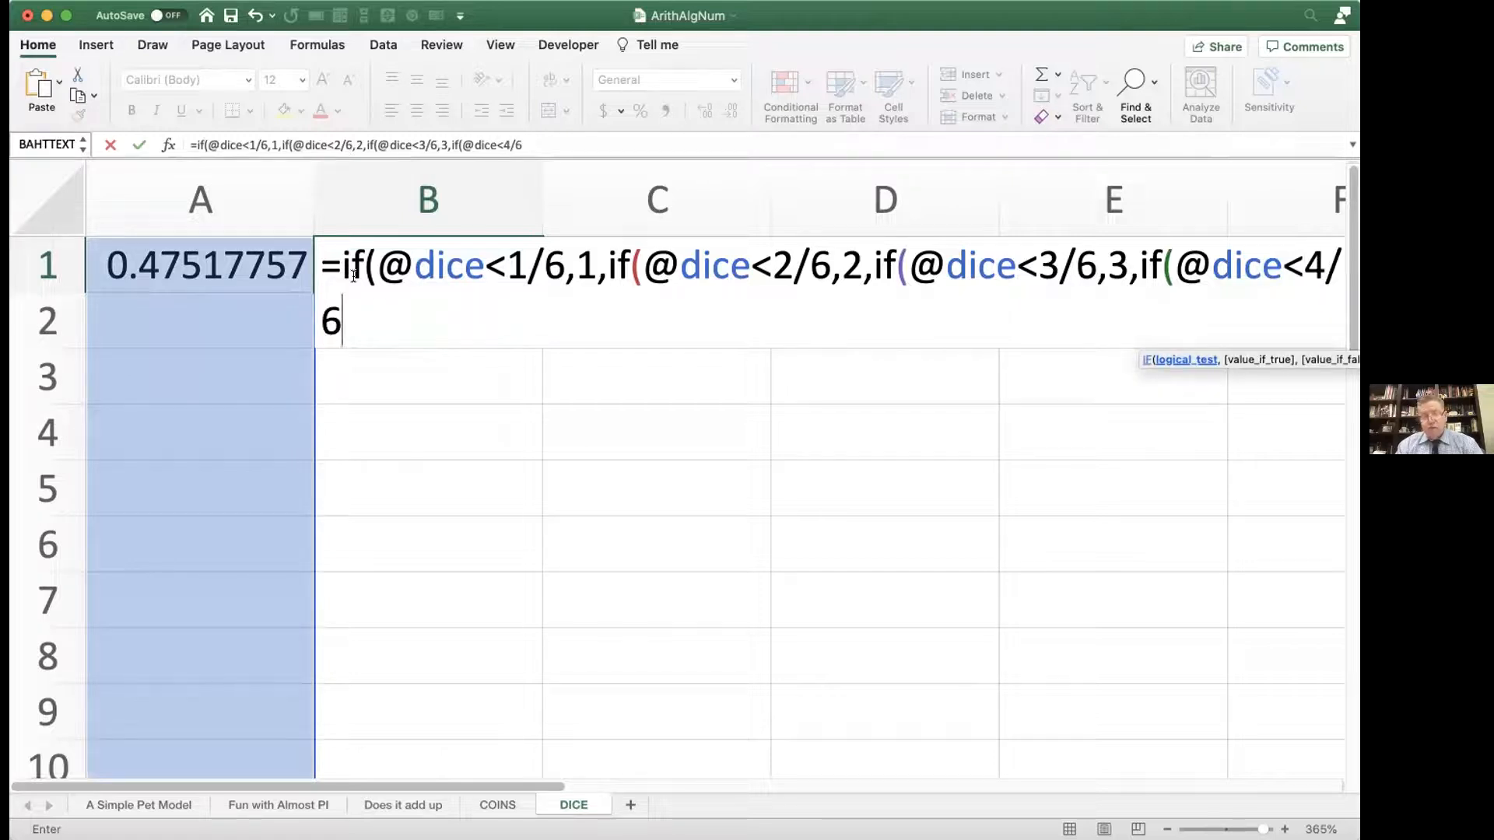
pyautogui.write(',4')
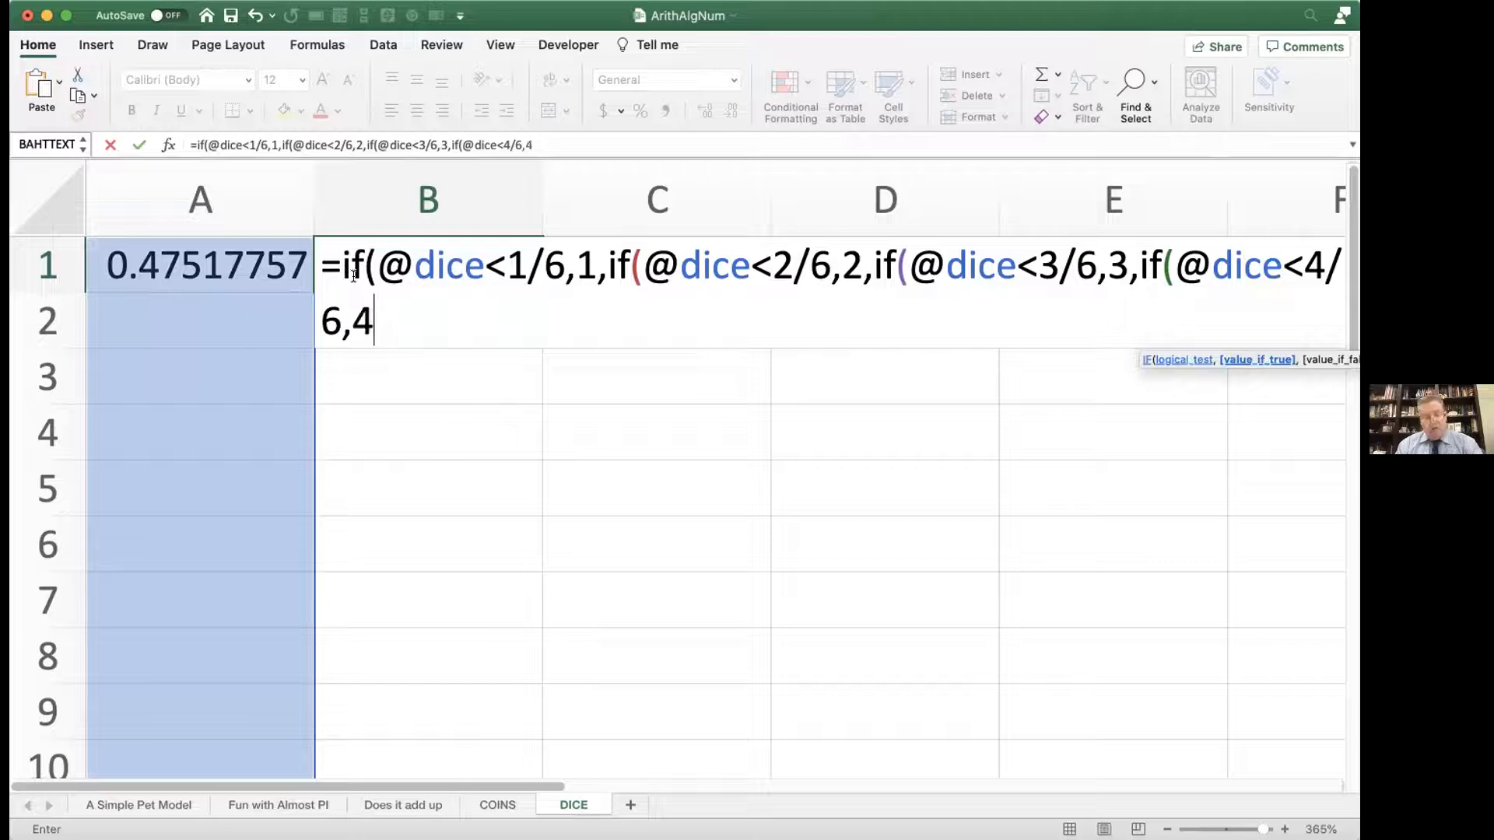
pyautogui.write(',')
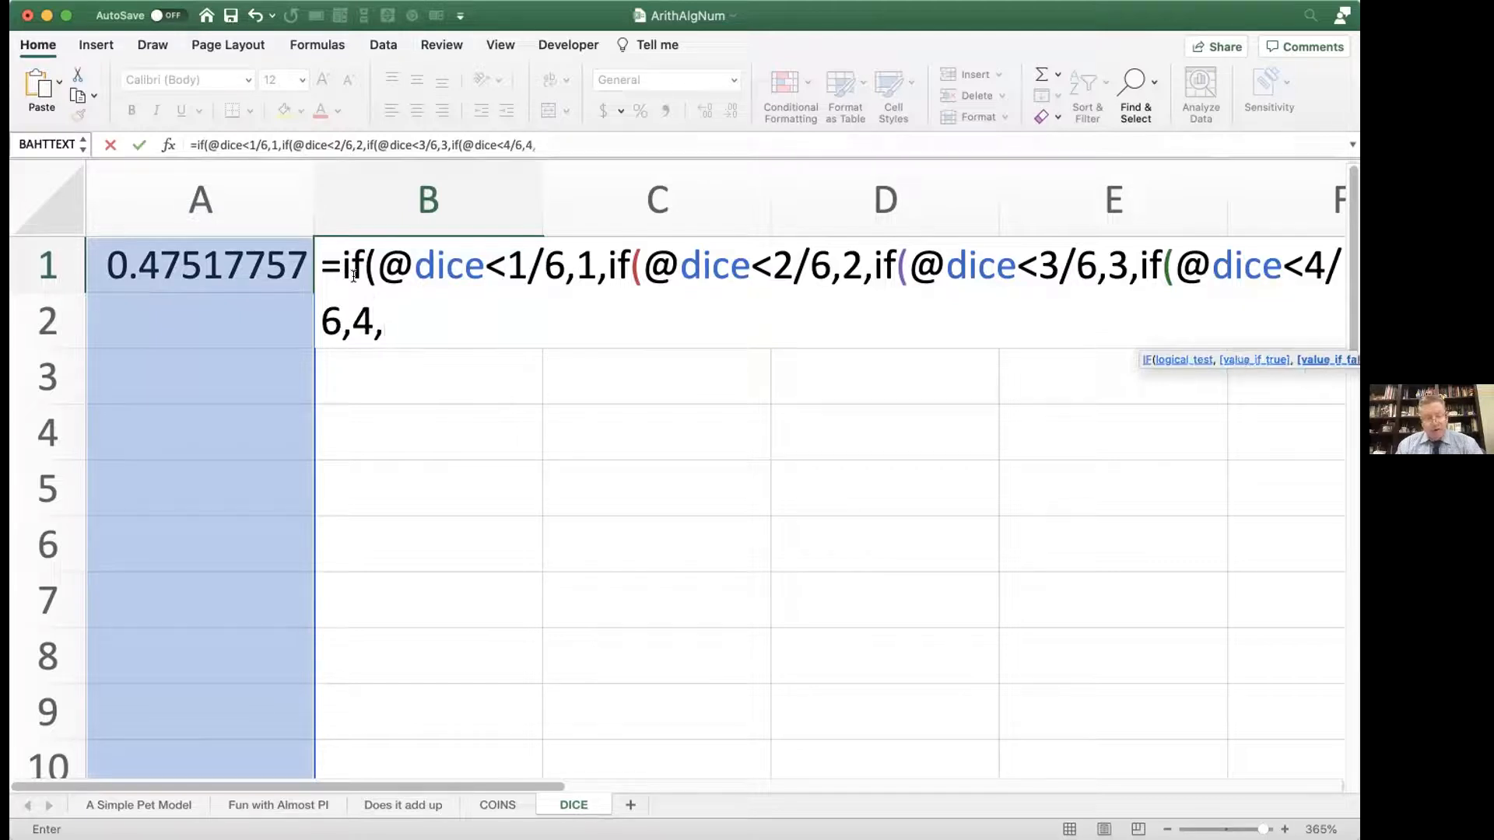
pyautogui.write('if(')
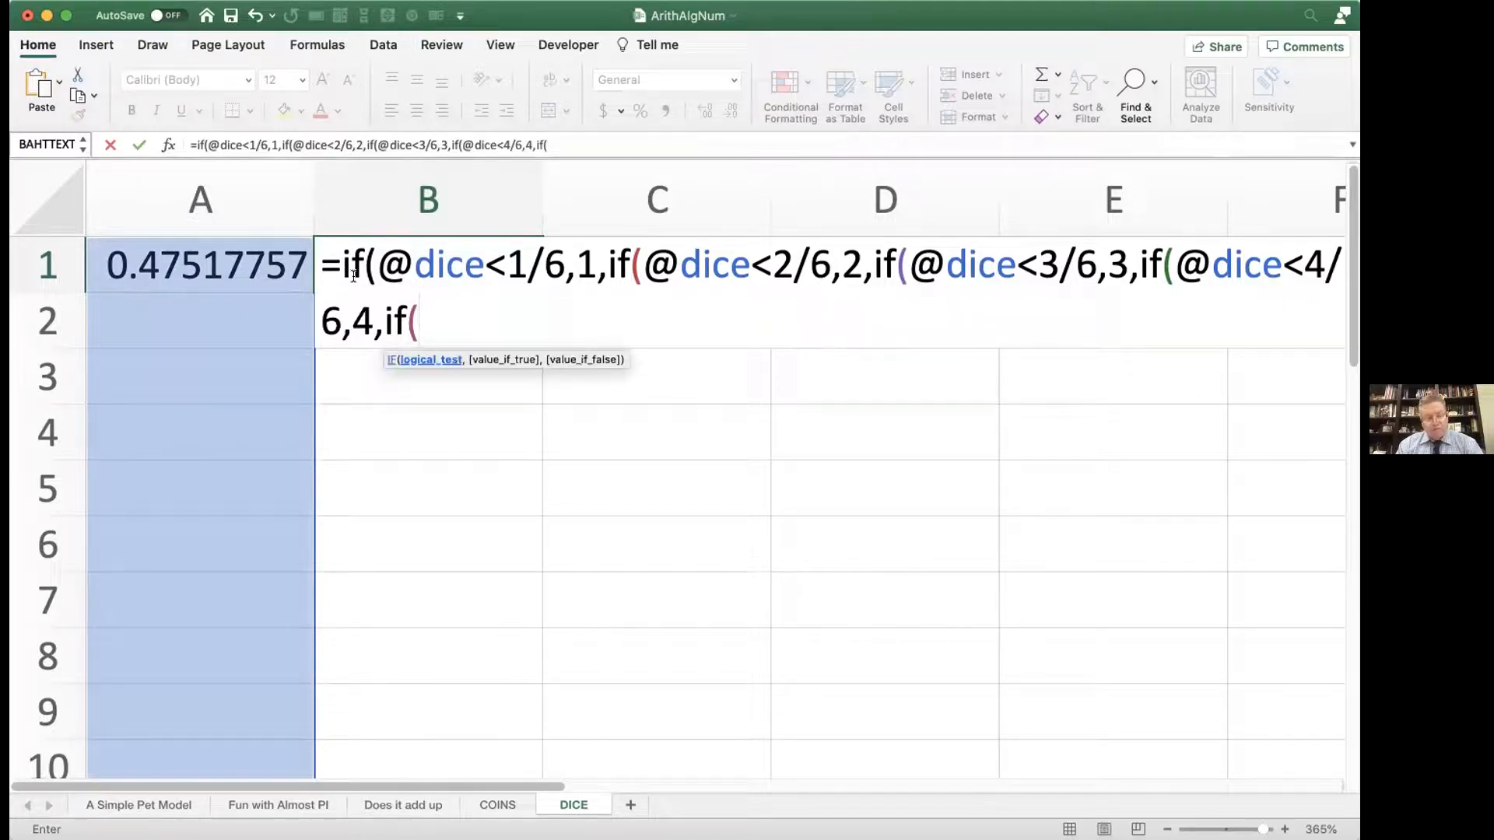
pyautogui.write('@dice')
pyautogui.write('<.56')
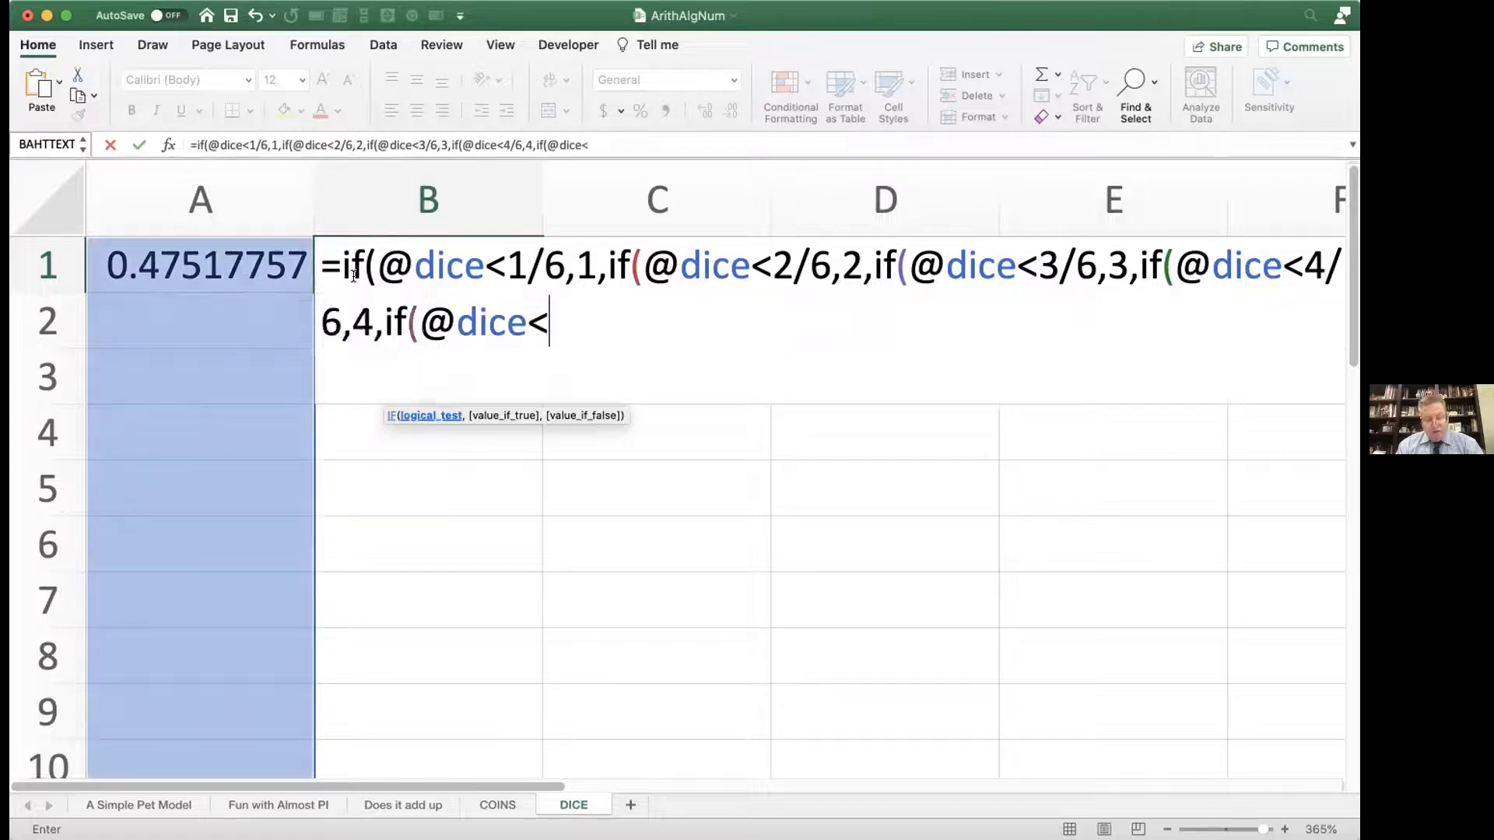
pyautogui.press('BackSpace')
pyautogui.press('BackSpace')
pyautogui.press('BackSpace')
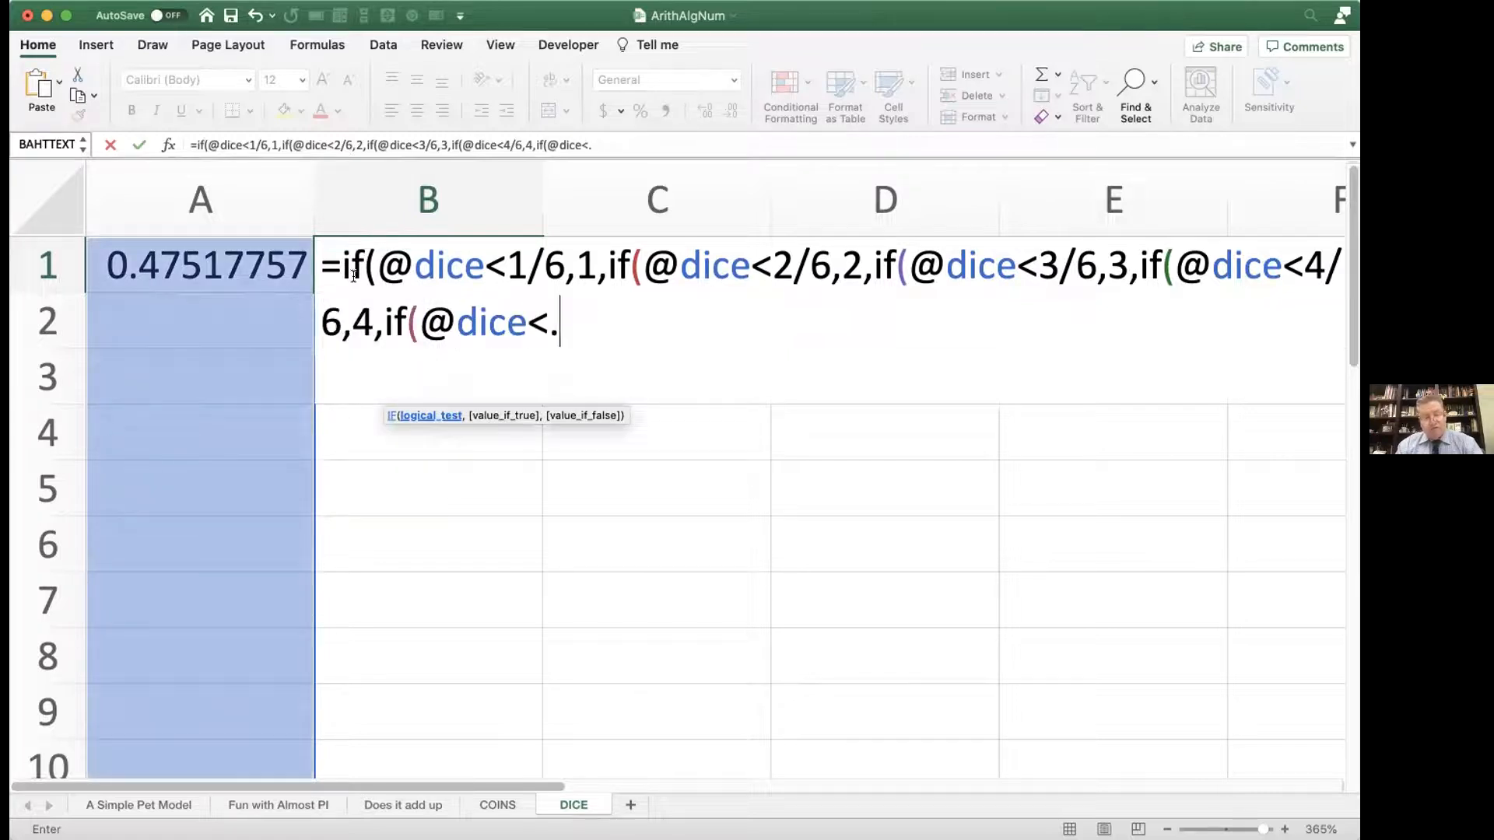
pyautogui.write('5/6,5,')
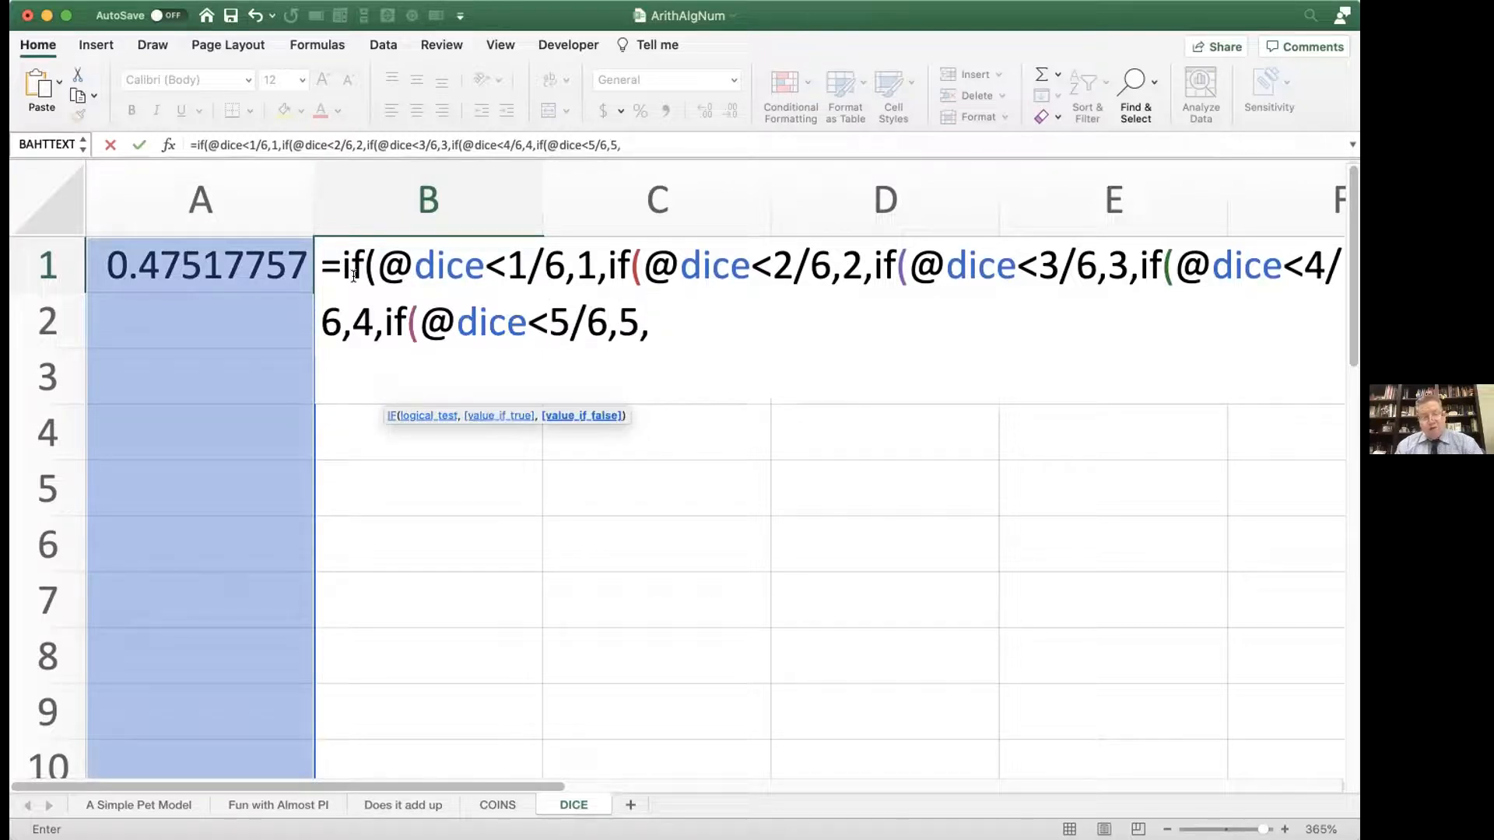
pyautogui.write('6)')
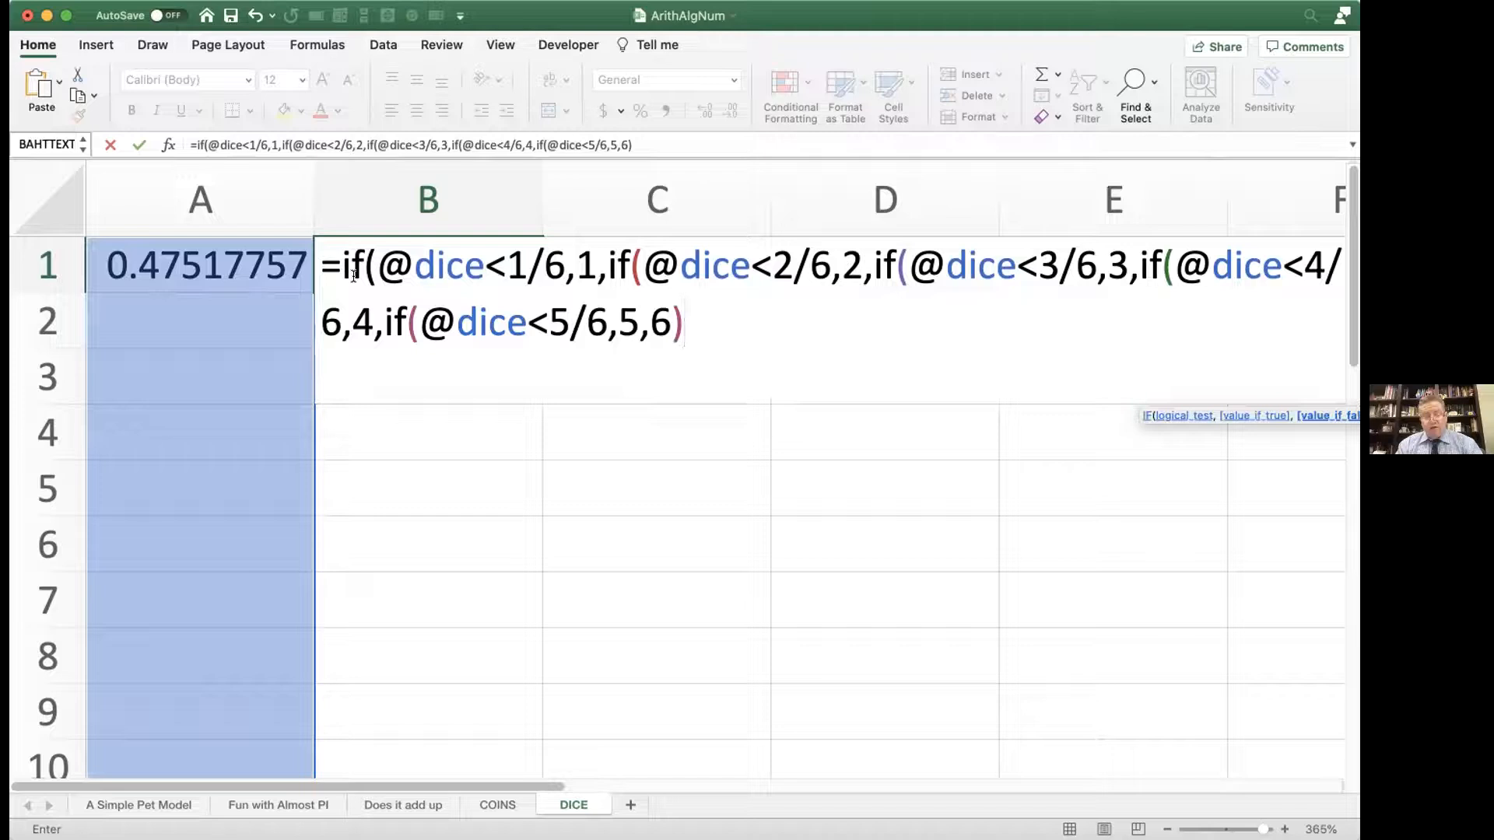
pyautogui.write(')')
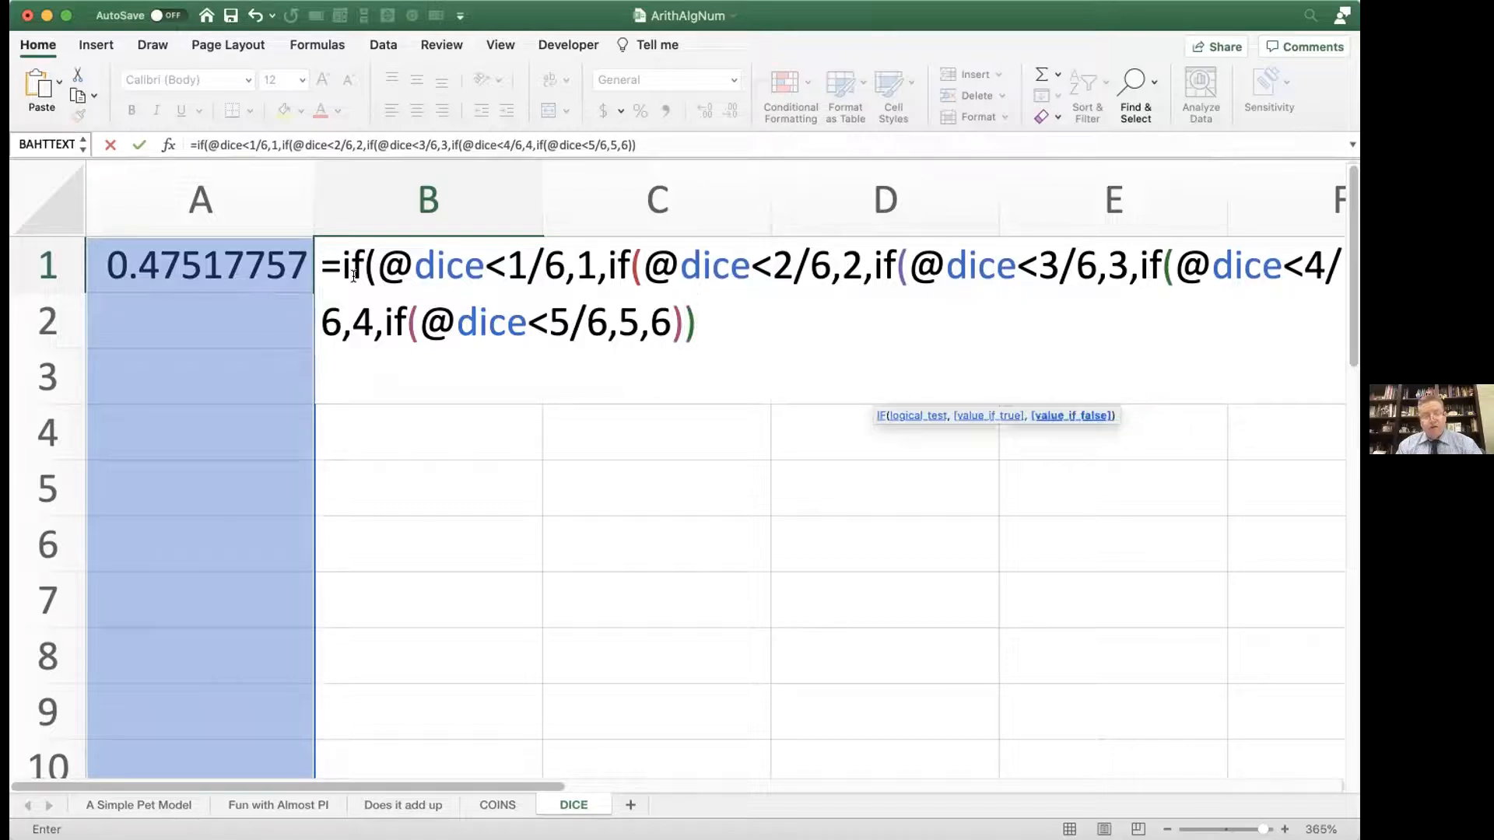
pyautogui.write(')')
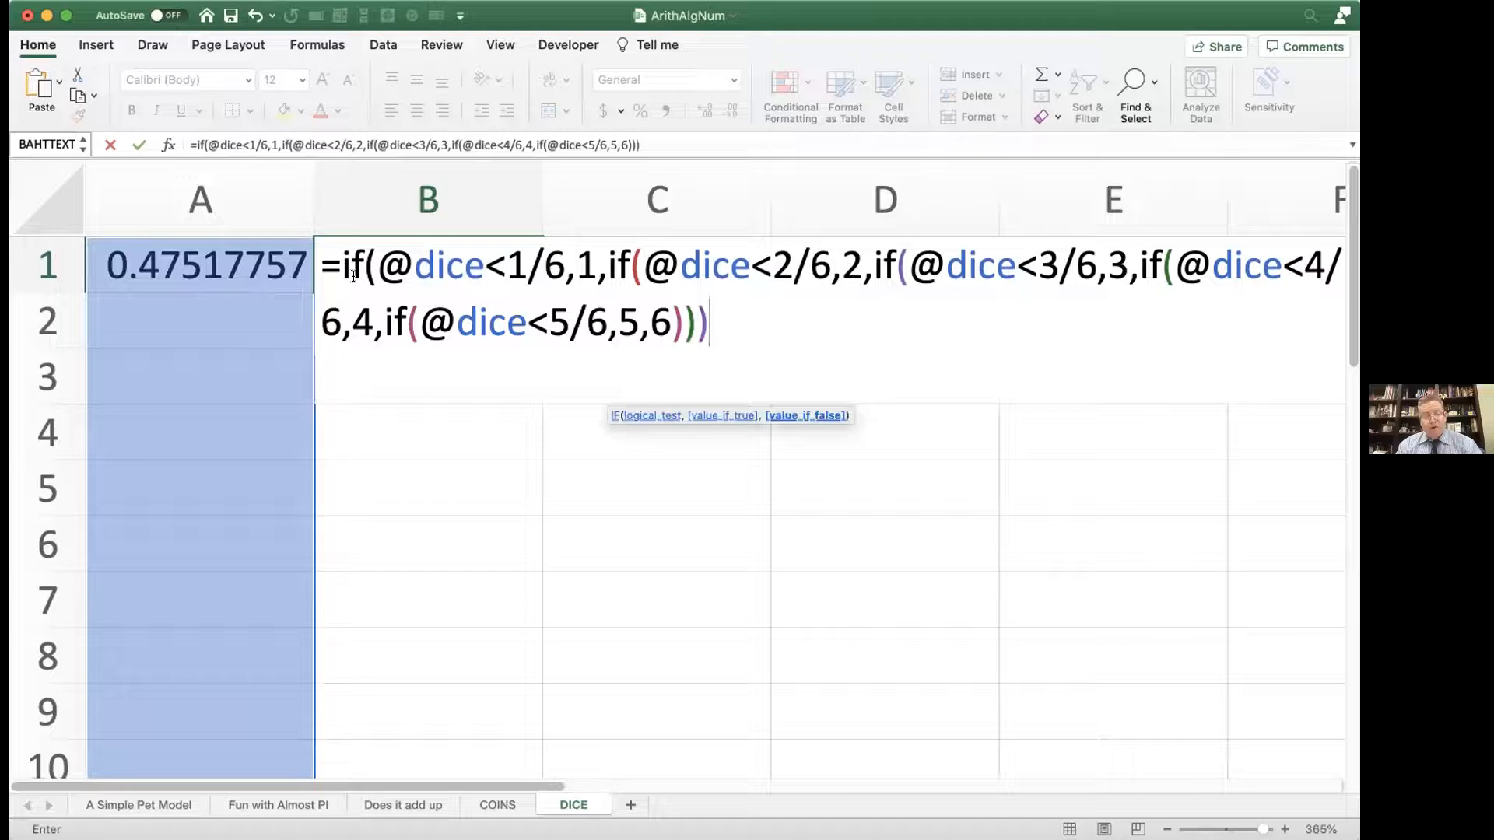
pyautogui.write(')')
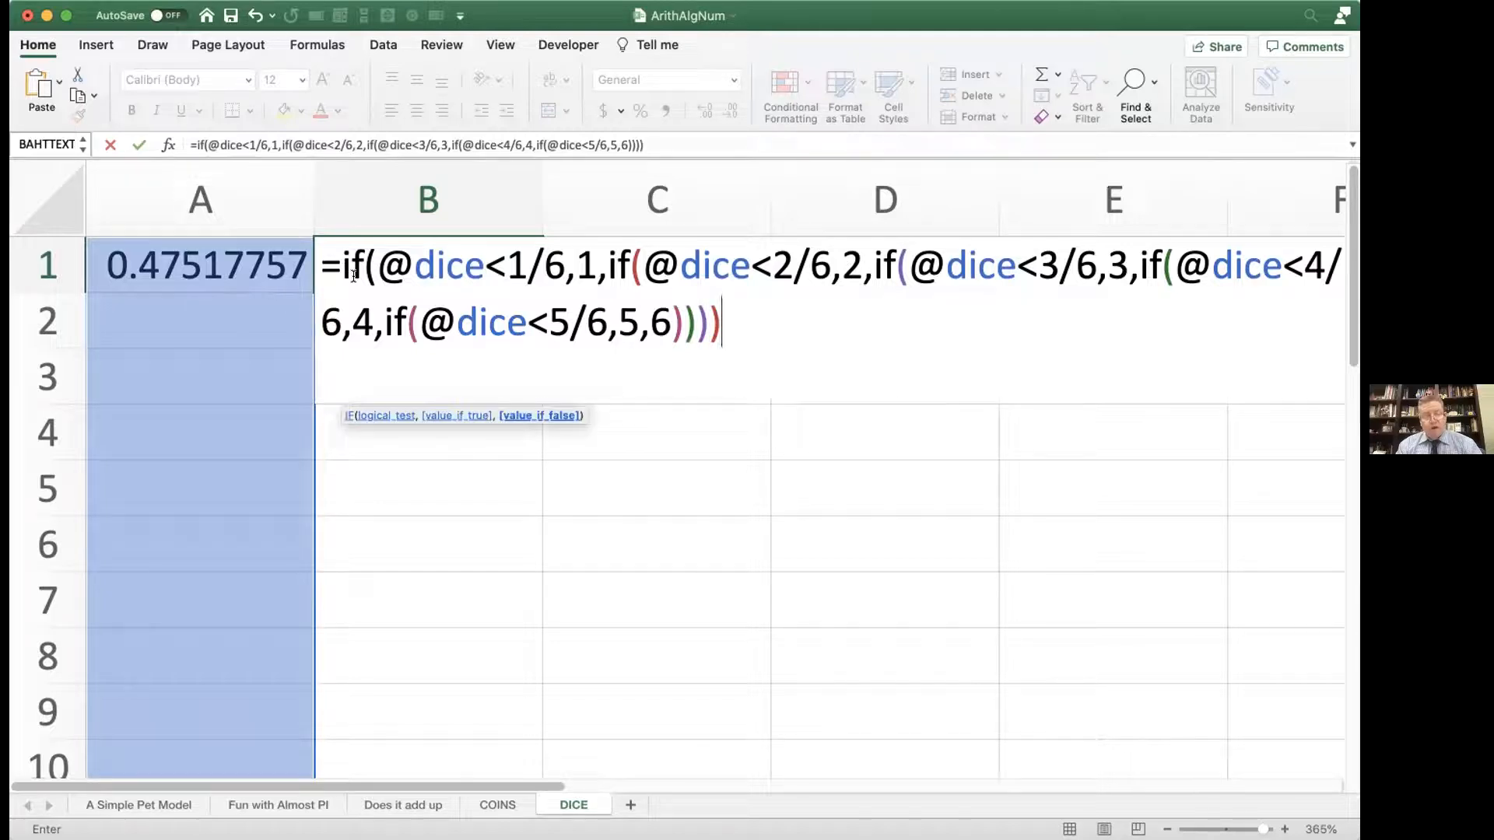
pyautogui.write(')')
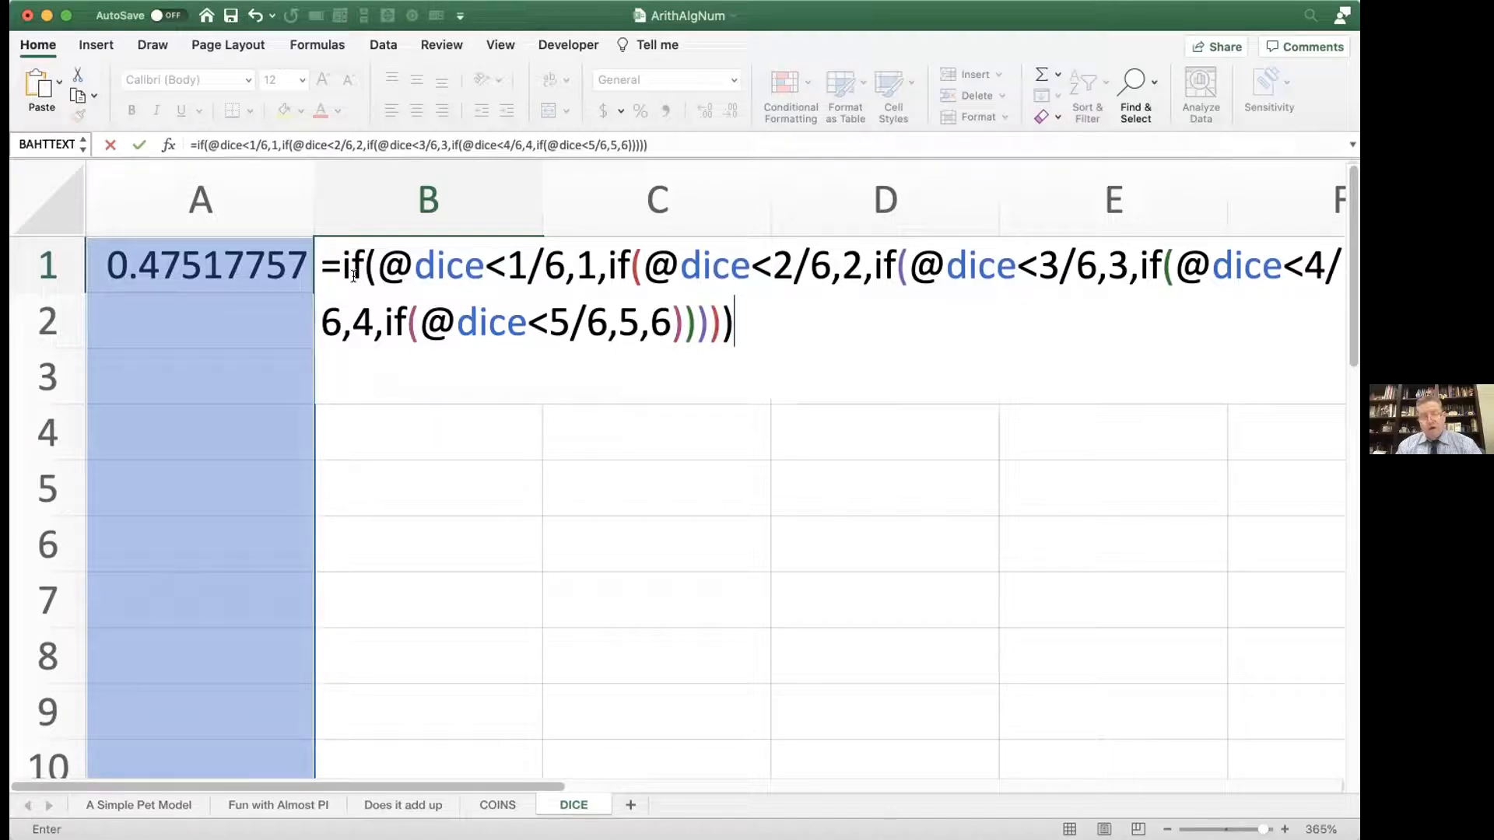
# Step: Complete the B1 formula with 6 as the remaining result, close all five nested IFs and enter it
pyautogui.press('Return')
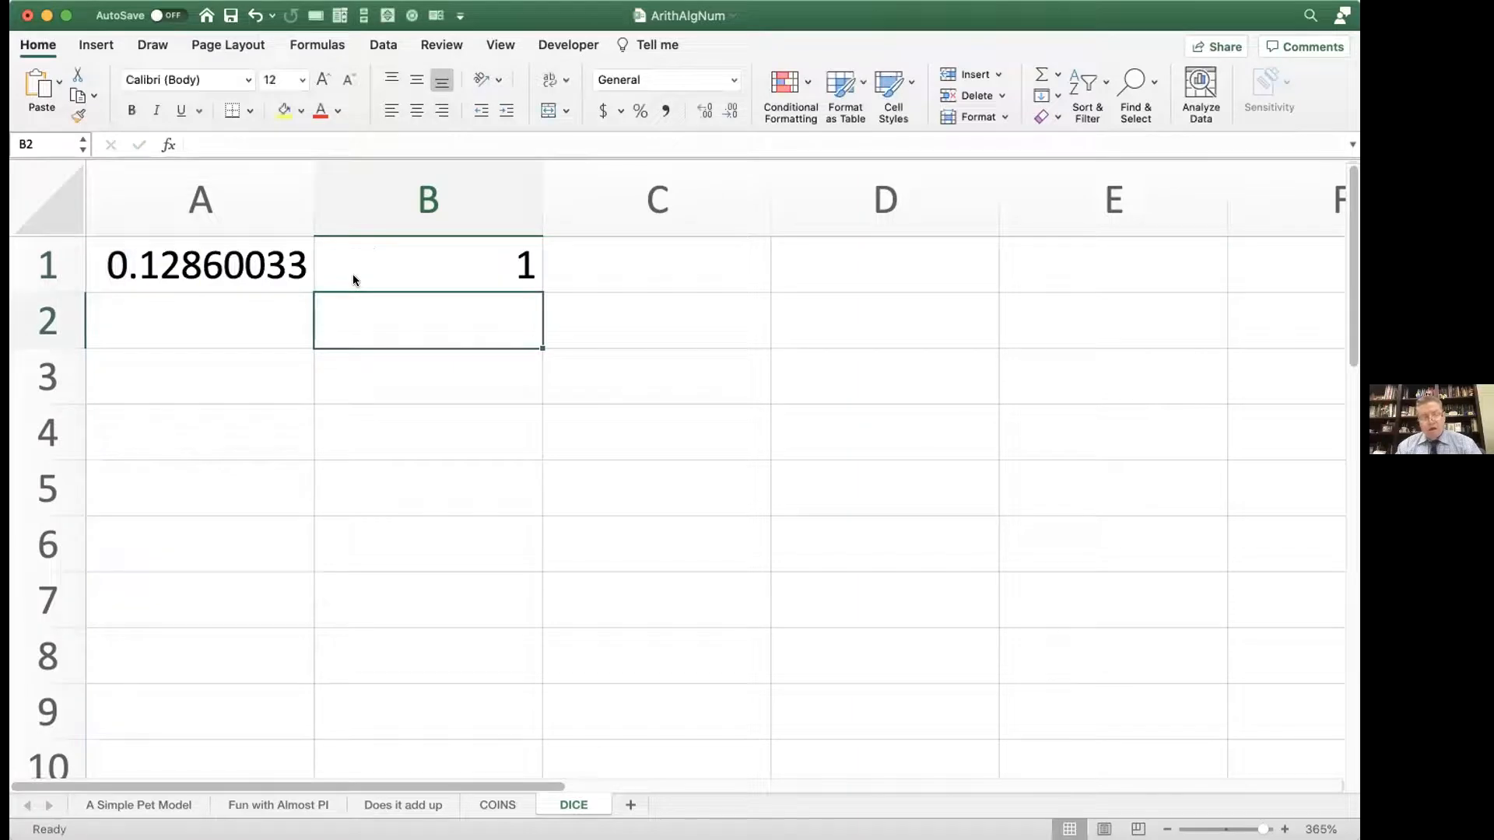
# Step: Recalculate the sheet repeatedly to test the simulated die roll in B1 with new random numbers
pyautogui.press('Delete')
pyautogui.press('Delete')
pyautogui.press('Delete')
pyautogui.press('Delete')
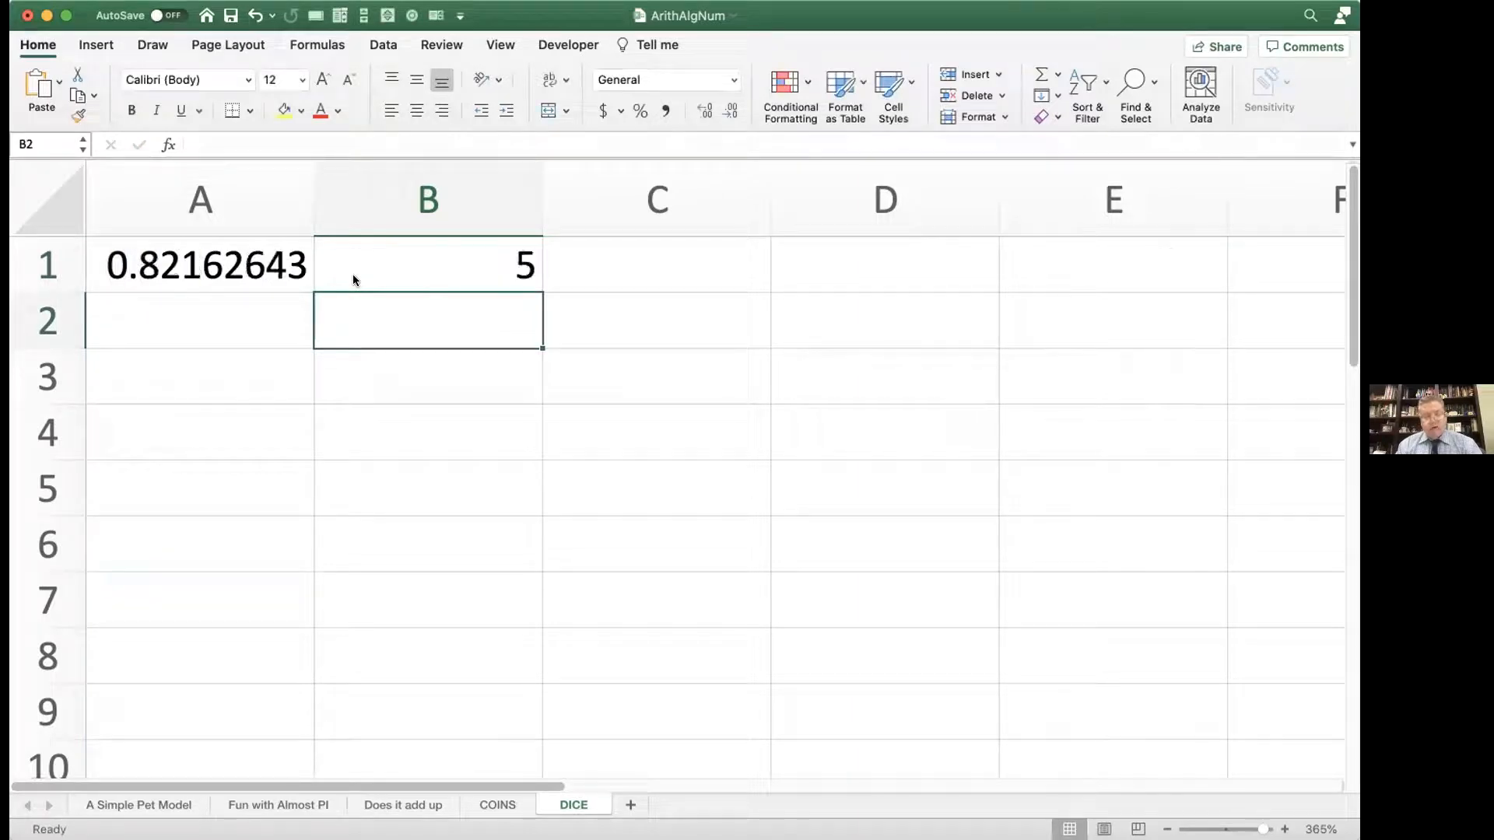
pyautogui.press('Delete')
pyautogui.press('Delete')
pyautogui.press('Delete')
pyautogui.press('Delete')
pyautogui.press('Delete')
pyautogui.press('Delete')
pyautogui.press('Delete')
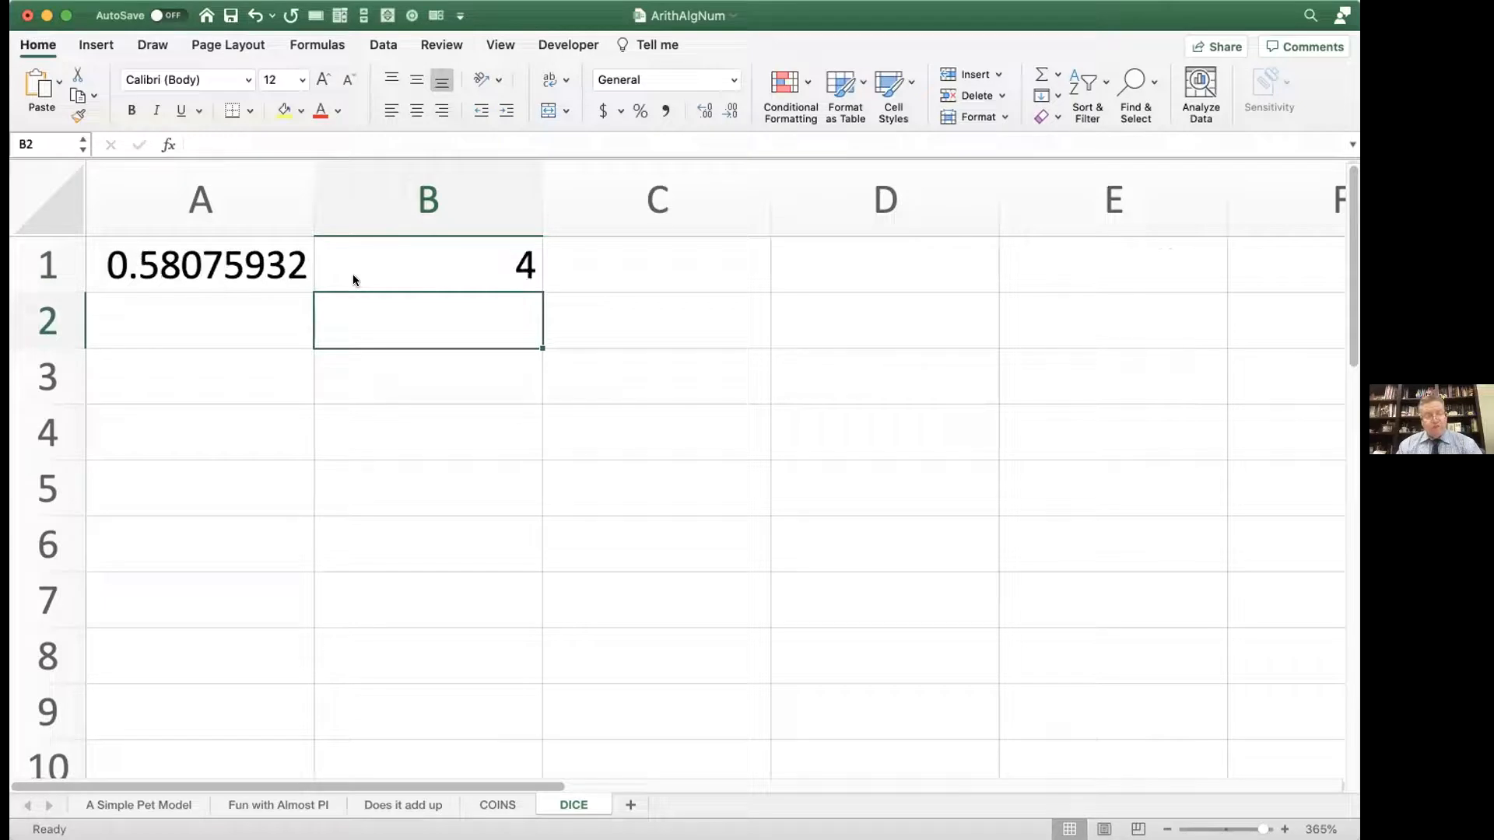
pyautogui.press('Delete')
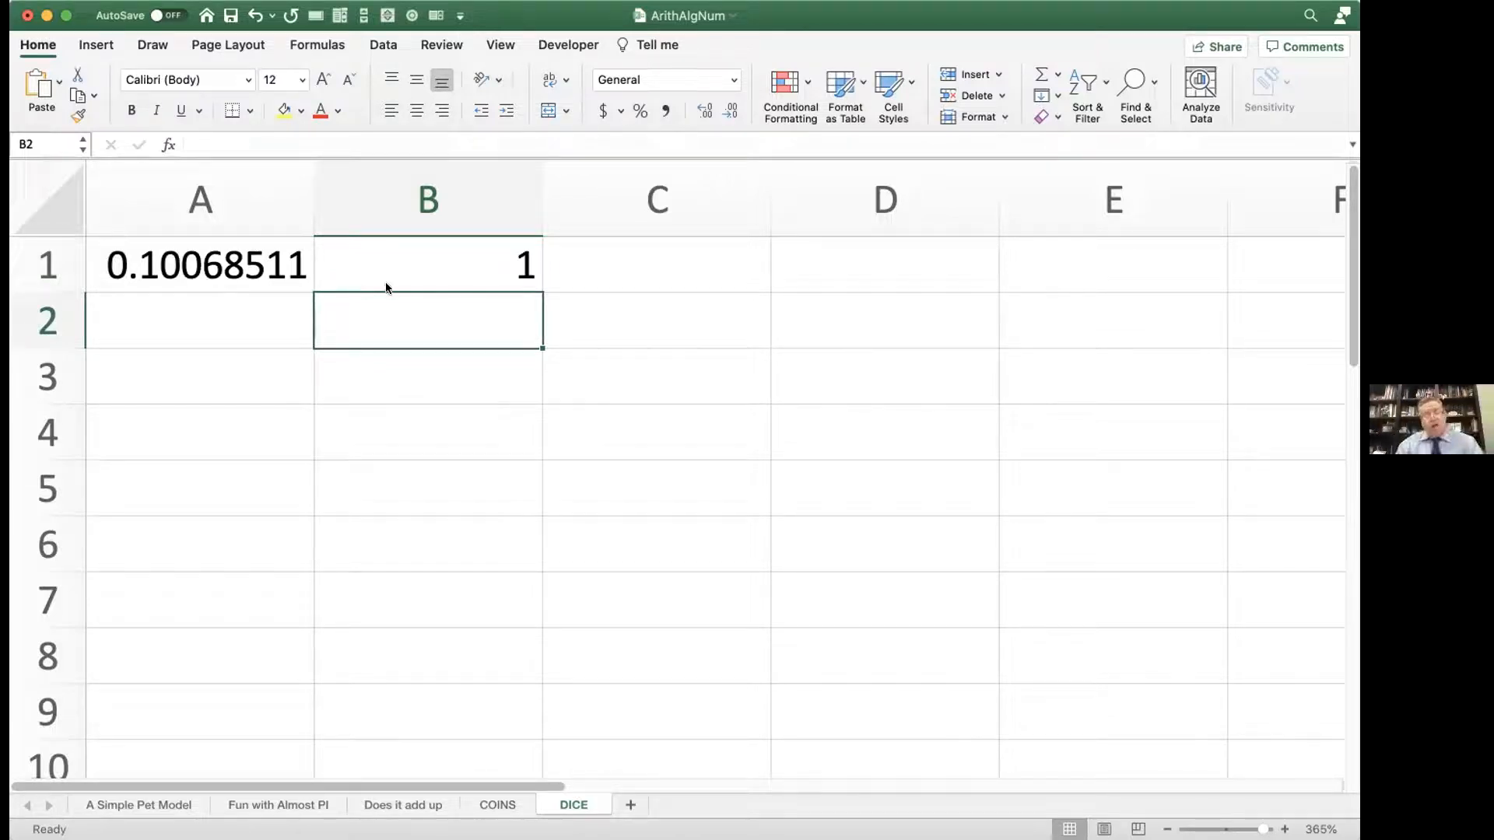
# Step: Fill the random number and die roll formulas in A1:B1 down through row 68
pyautogui.moveTo(280, 260); pyautogui.dragTo(400, 267)
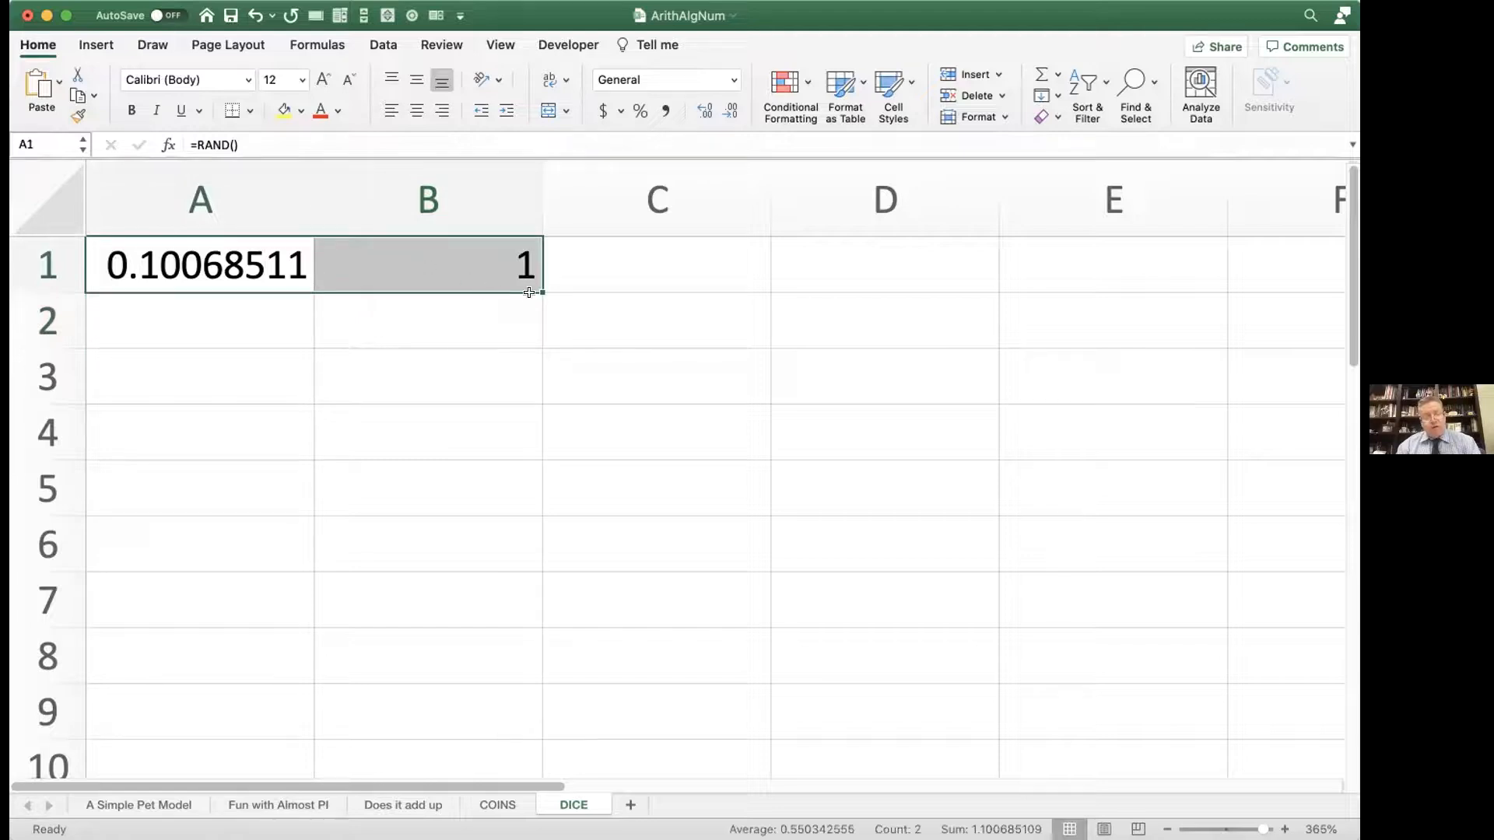
pyautogui.moveTo(540, 291); pyautogui.dragTo(504, 650)
pyautogui.scroll(5, 602, 598)
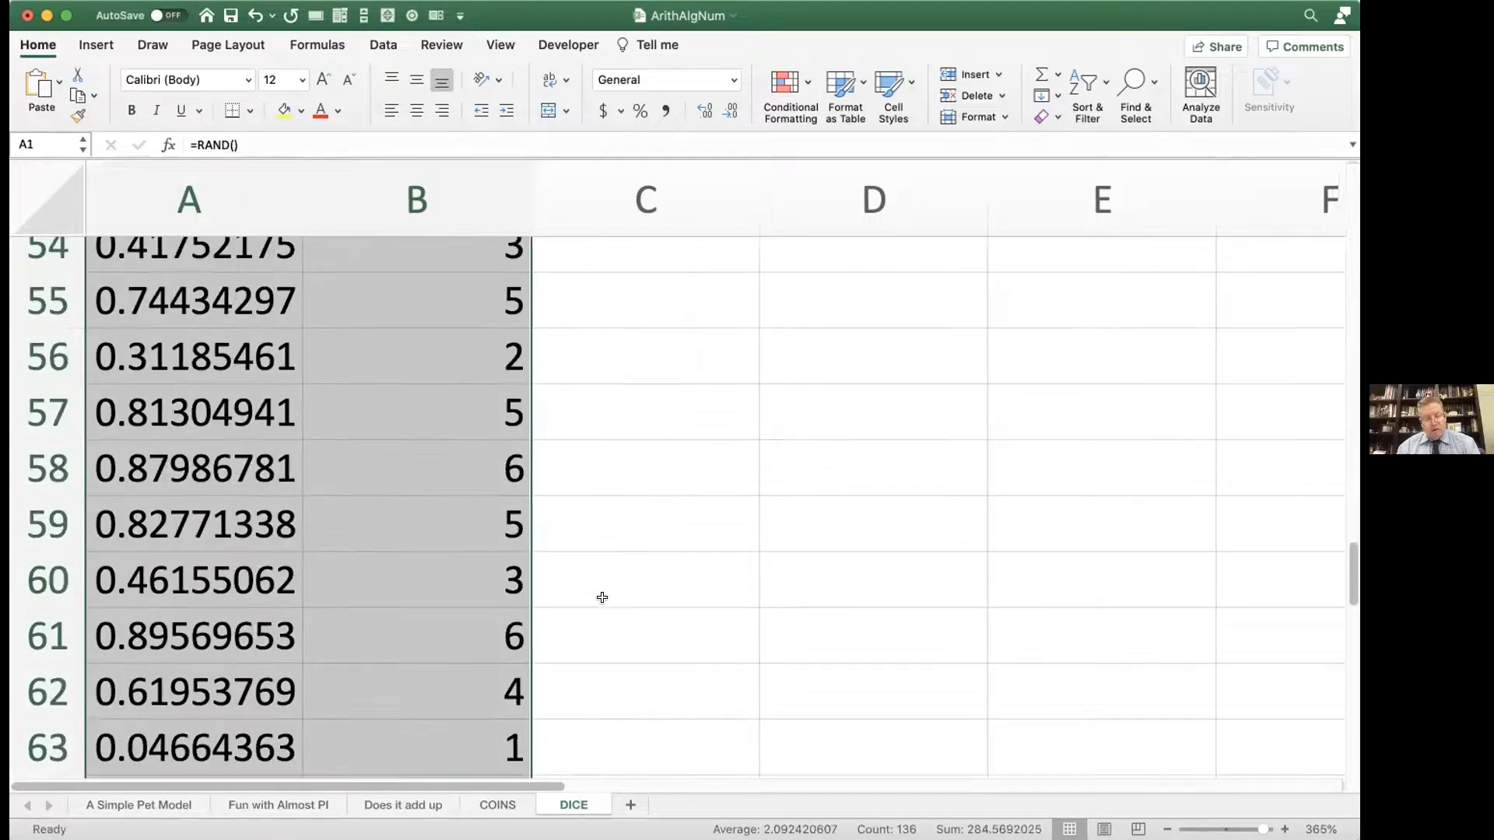
pyautogui.scroll(15, 602, 597)
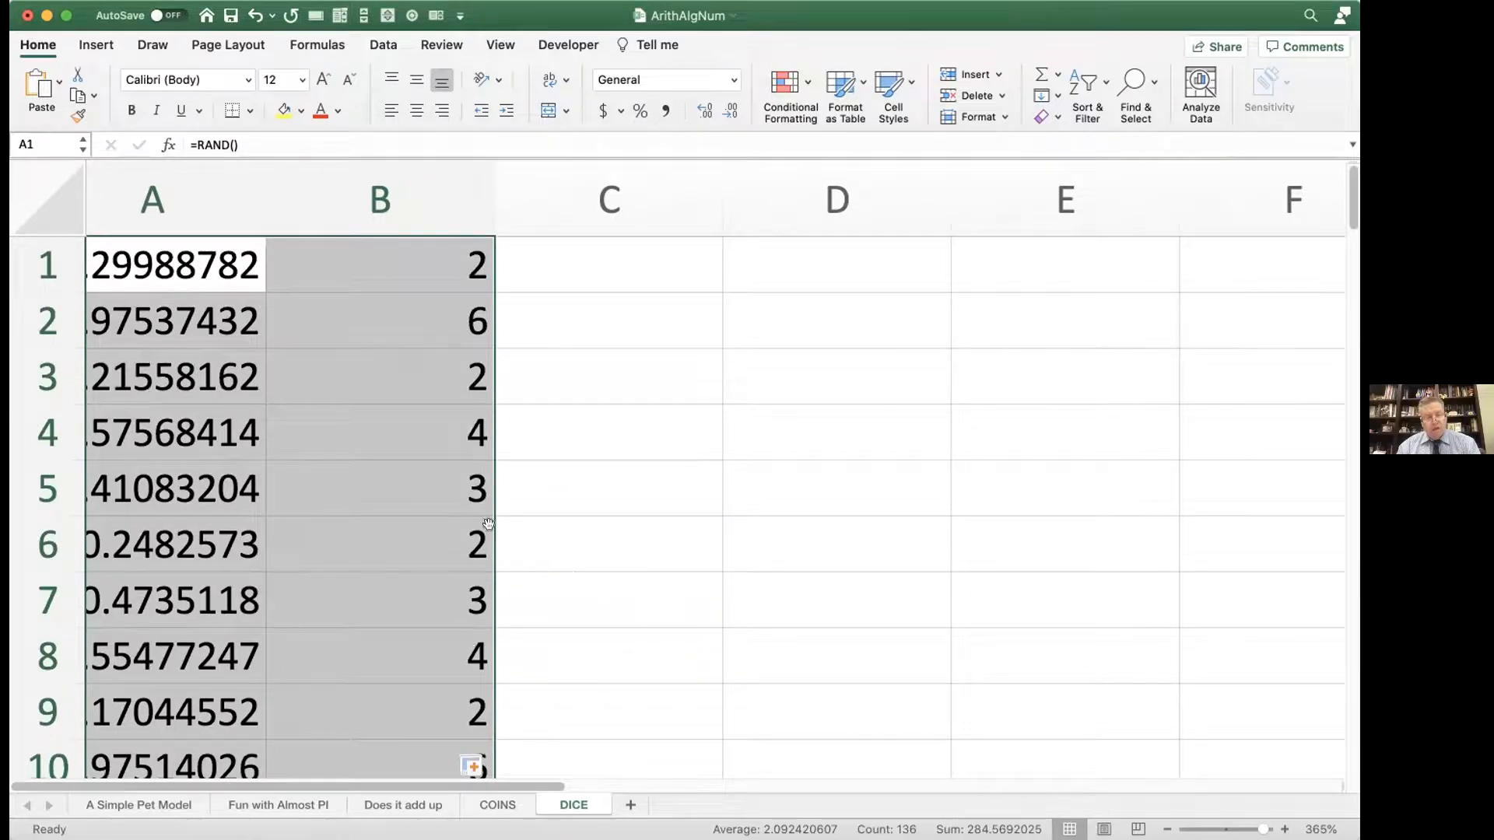
pyautogui.hscroll(-1, 489, 524)
# Step: Look through the filled rows to compare the random numbers in column A with the die rolls in column B
pyautogui.scroll(-3, 489, 524)
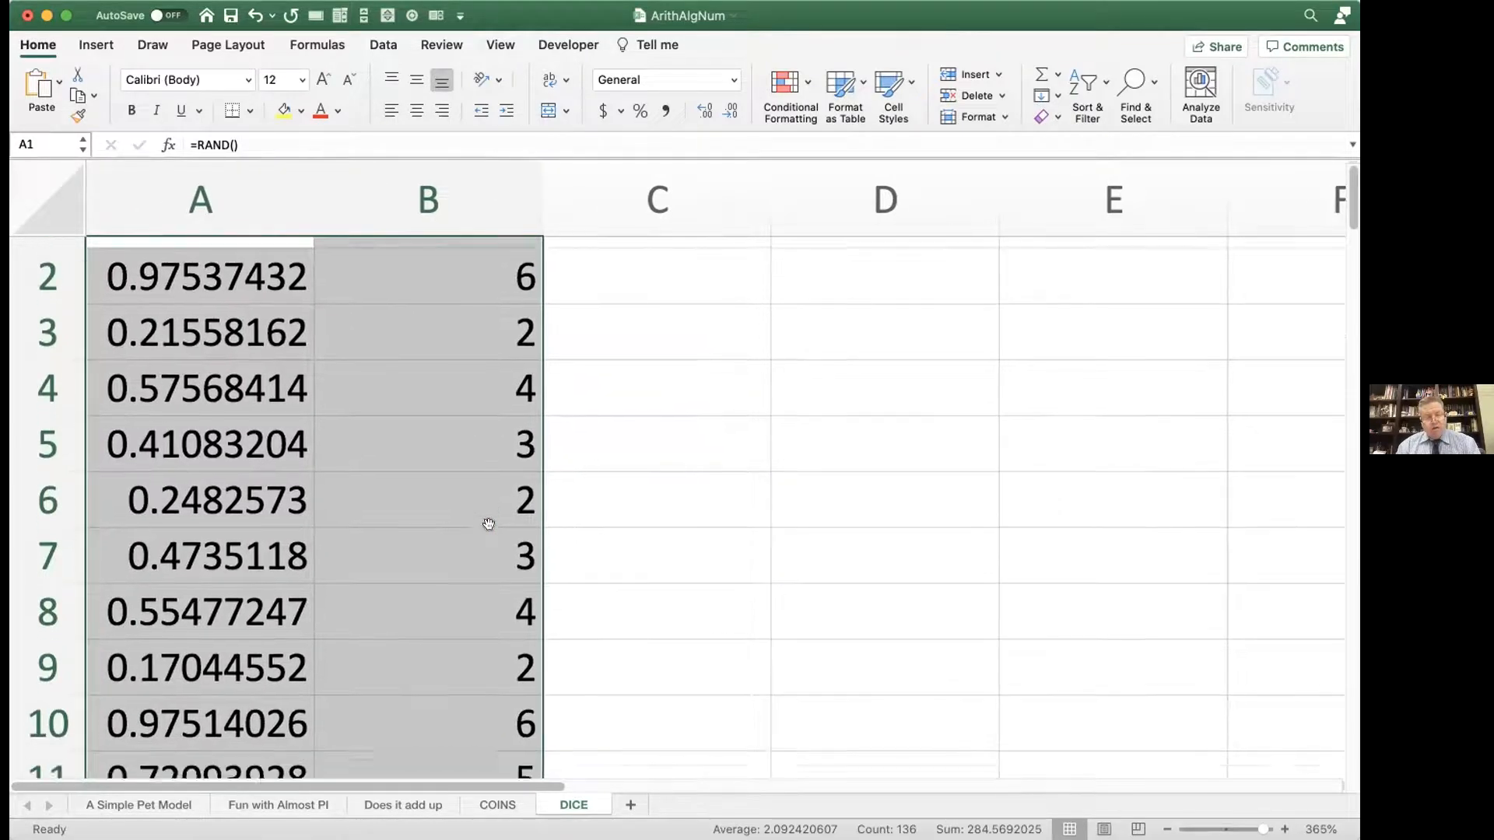
pyautogui.scroll(-15, 488, 524)
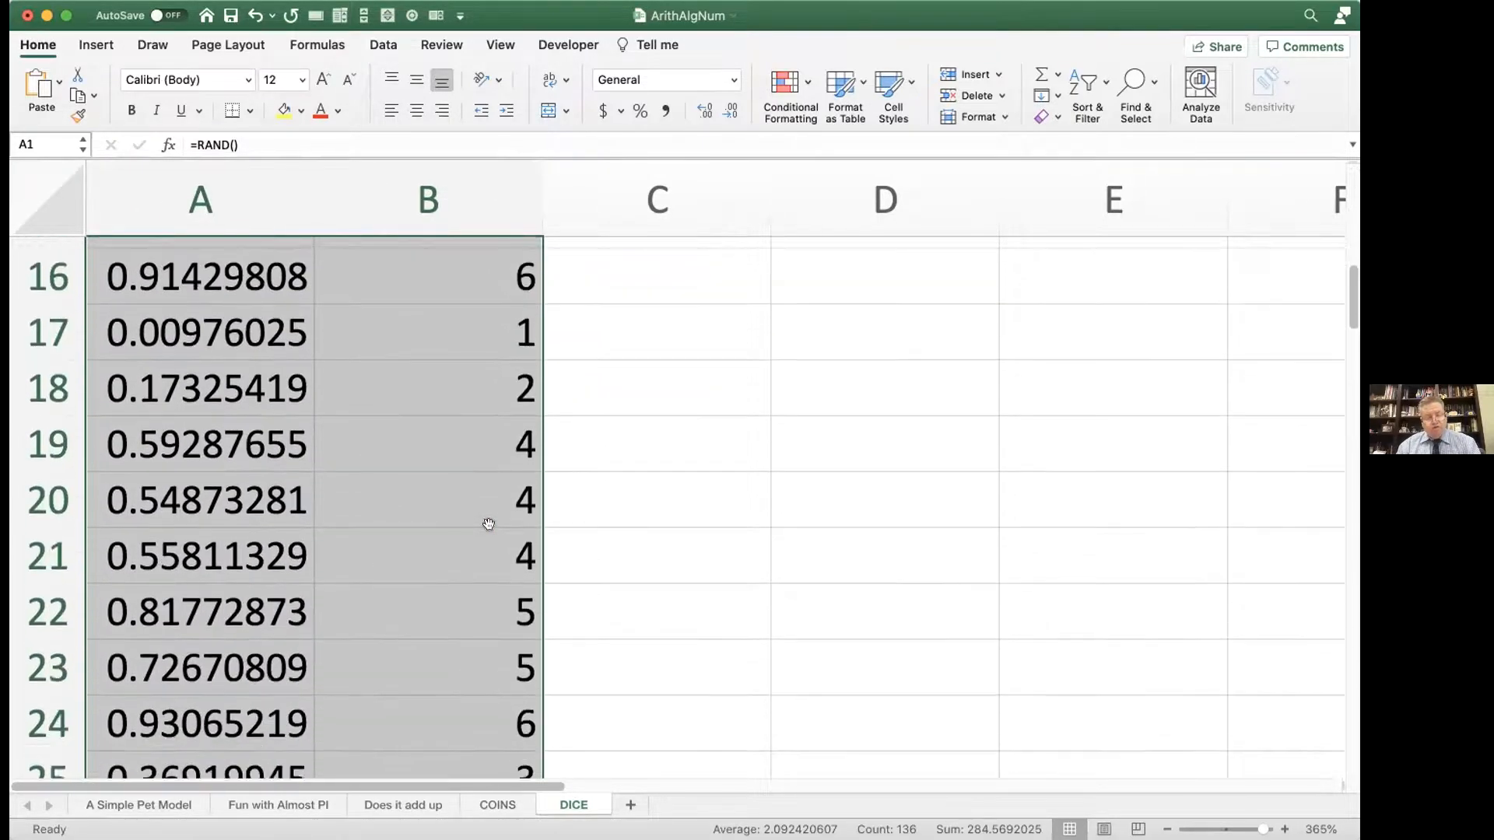
pyautogui.scroll(-17, 488, 524)
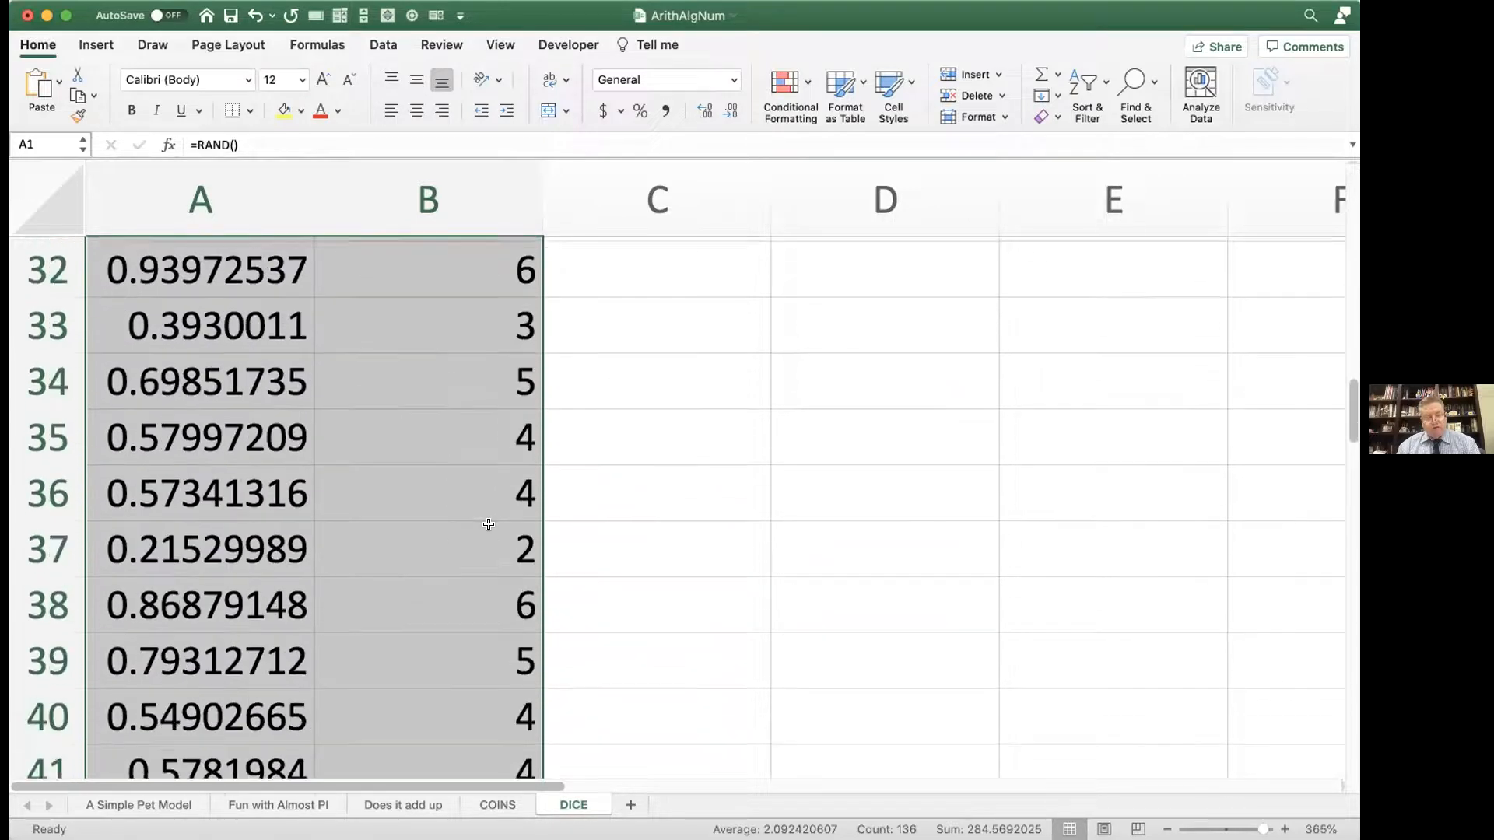
pyautogui.scroll(20, 488, 524)
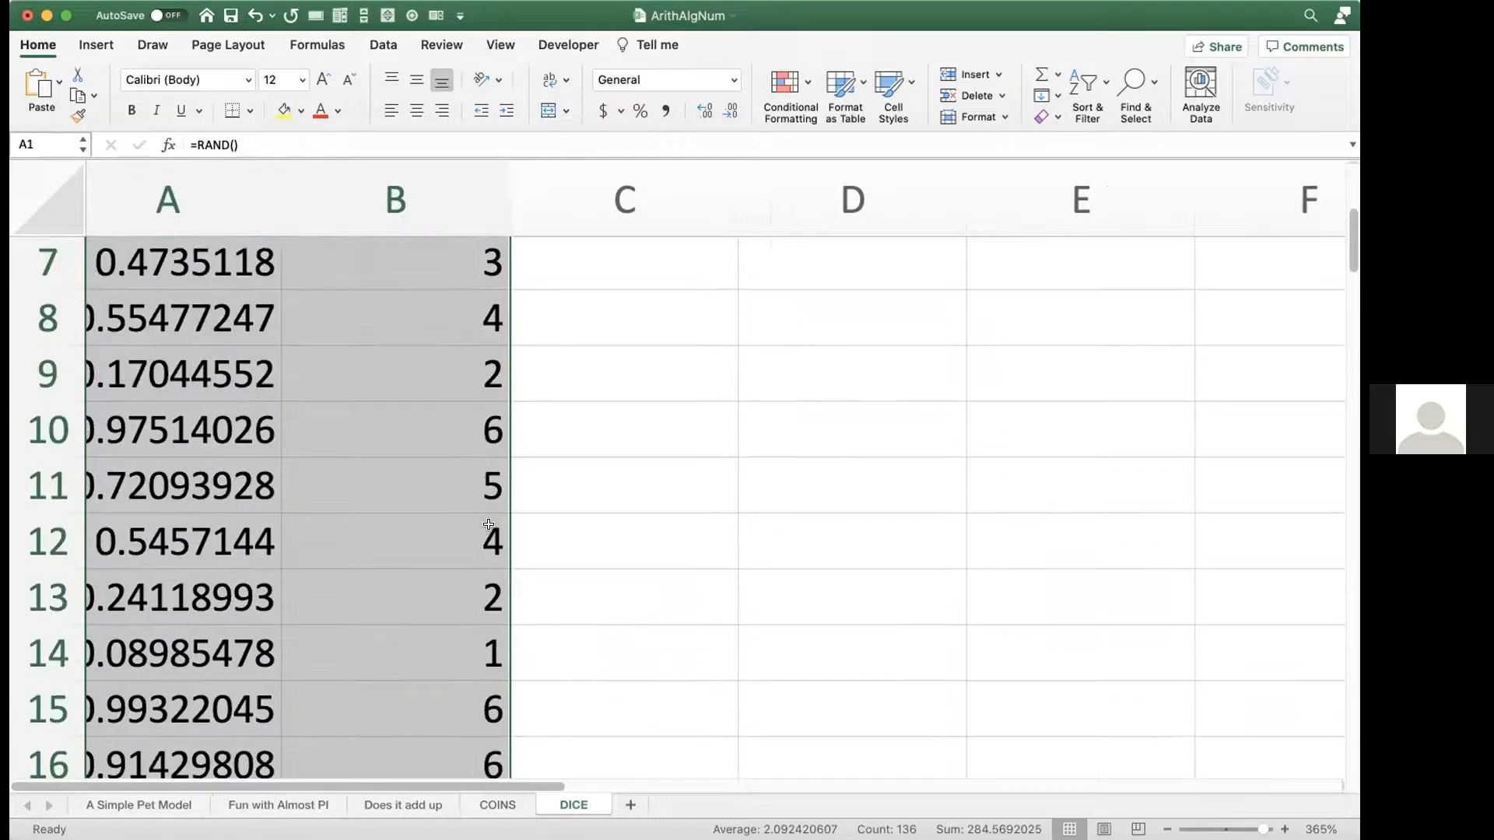
pyautogui.scroll(4, 488, 525)
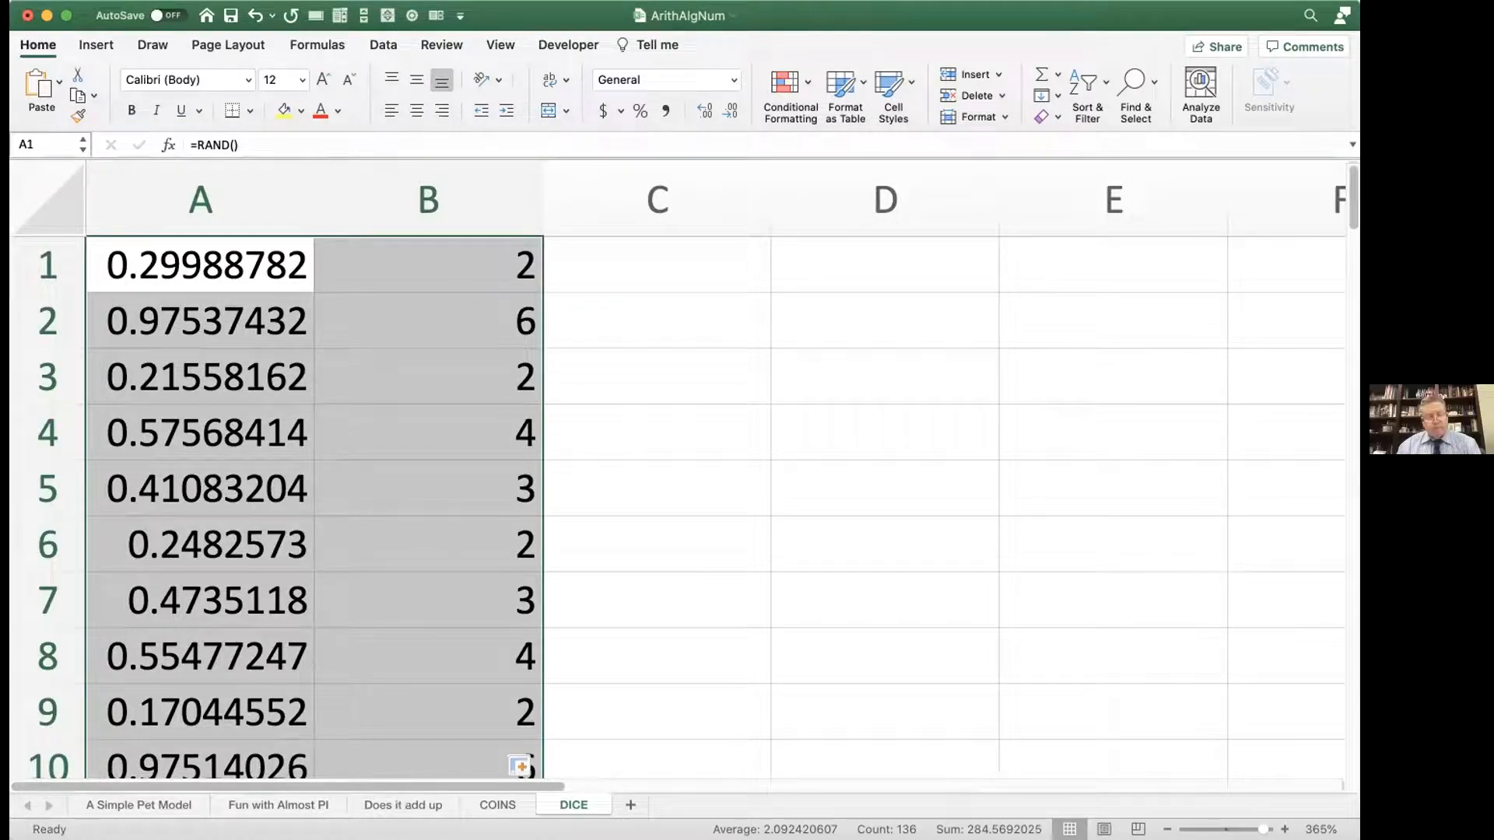
# Step: Open the nested IF formula in B1 for review, highlight its full text, and leave it as it is
pyautogui.click(428, 267)
pyautogui.doubleClick(428, 267)
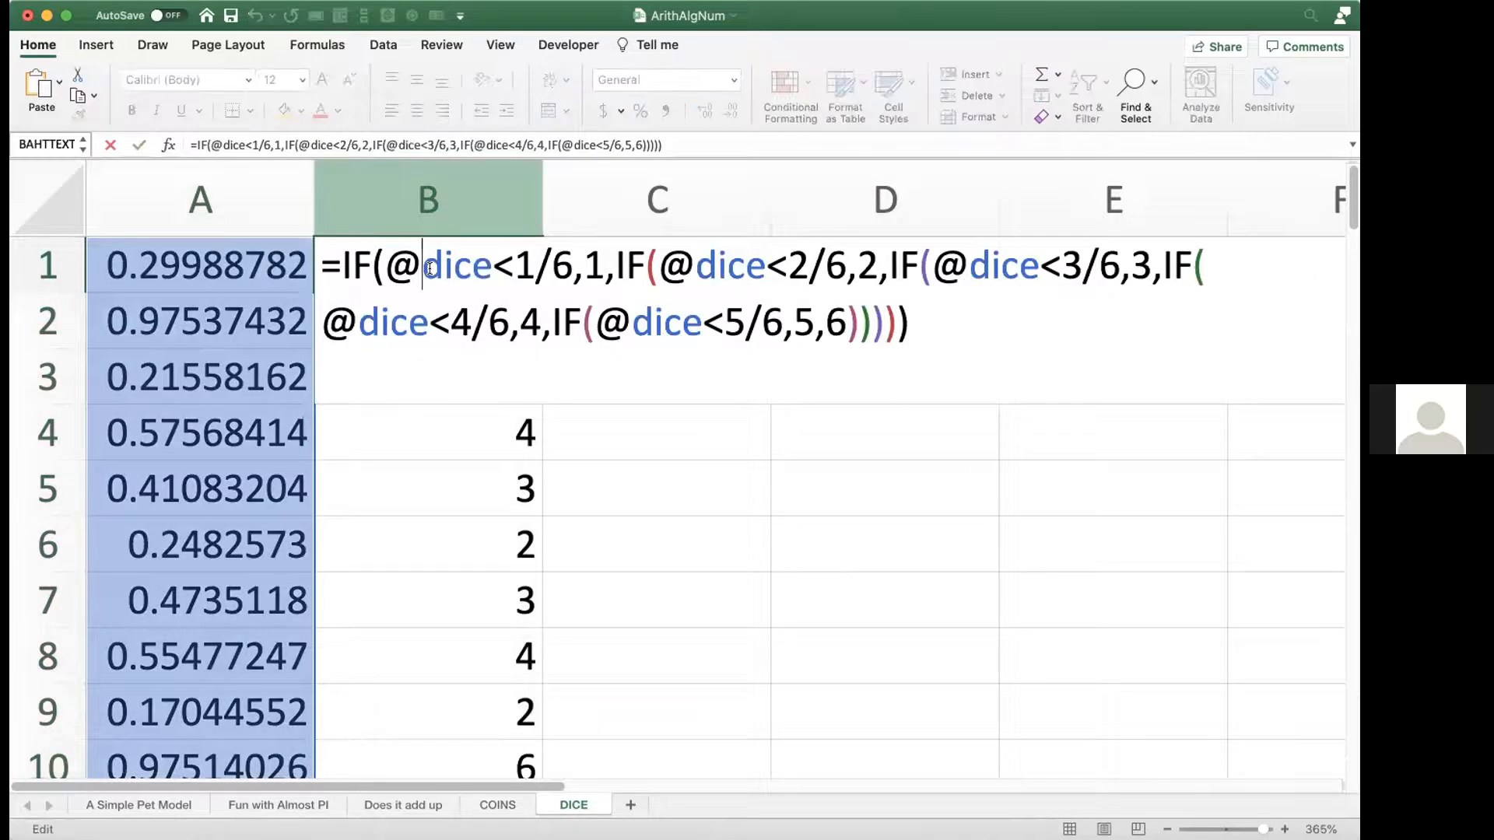
pyautogui.tripleClick(390, 145)
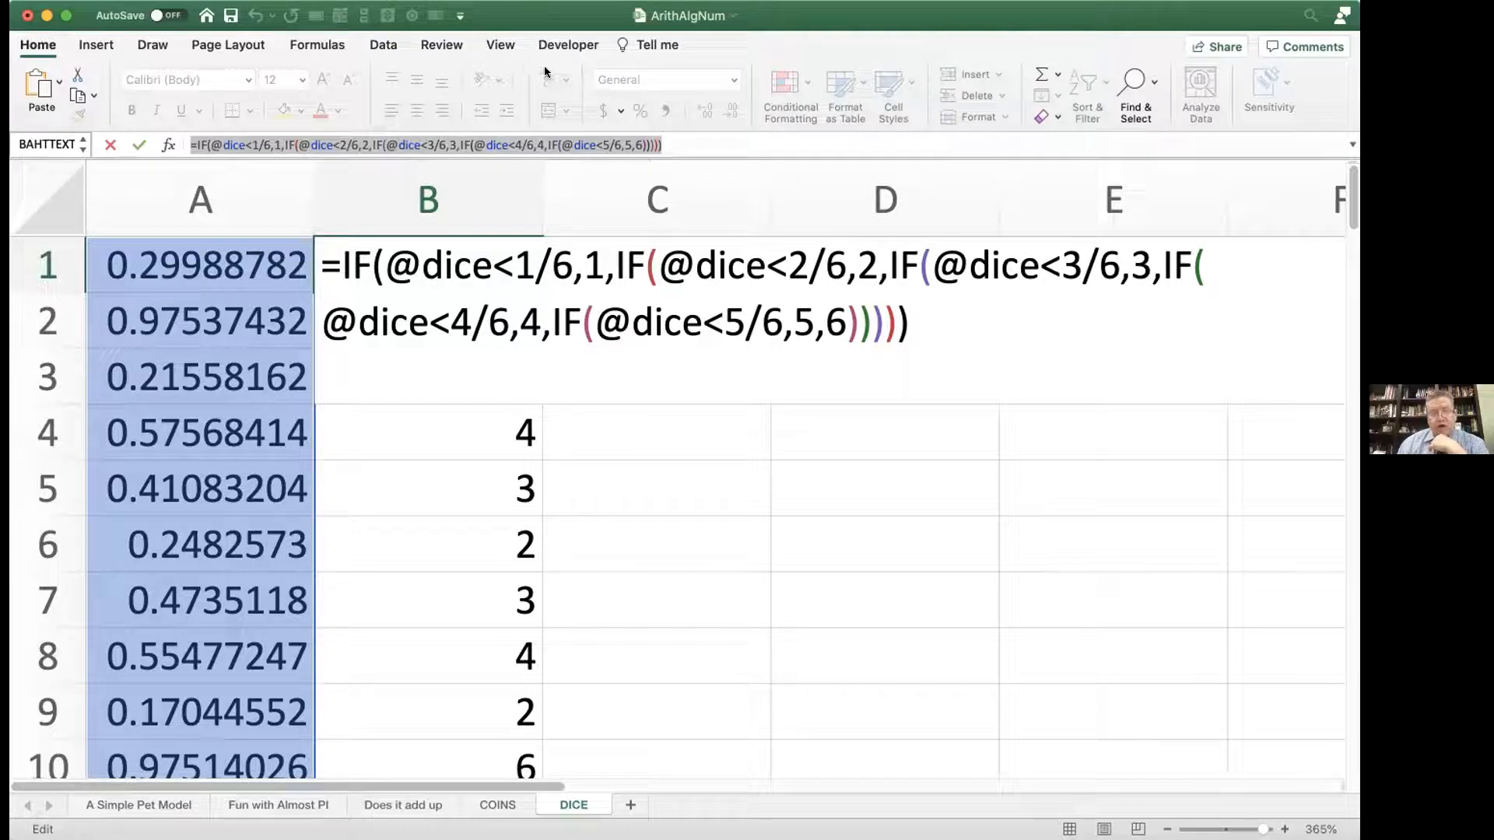
pyautogui.press('Return')
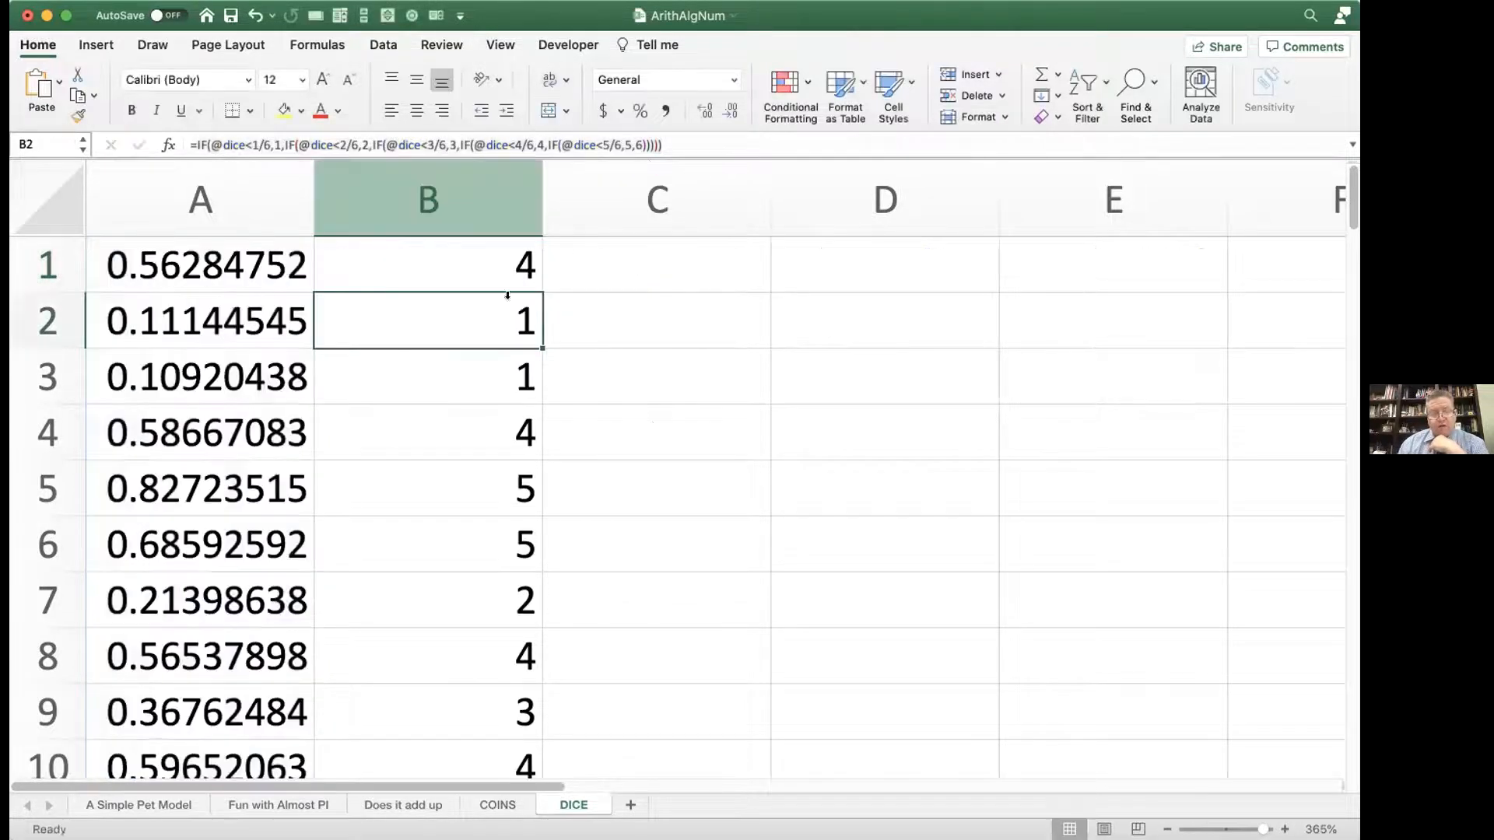
pyautogui.hscroll(1, 509, 303)
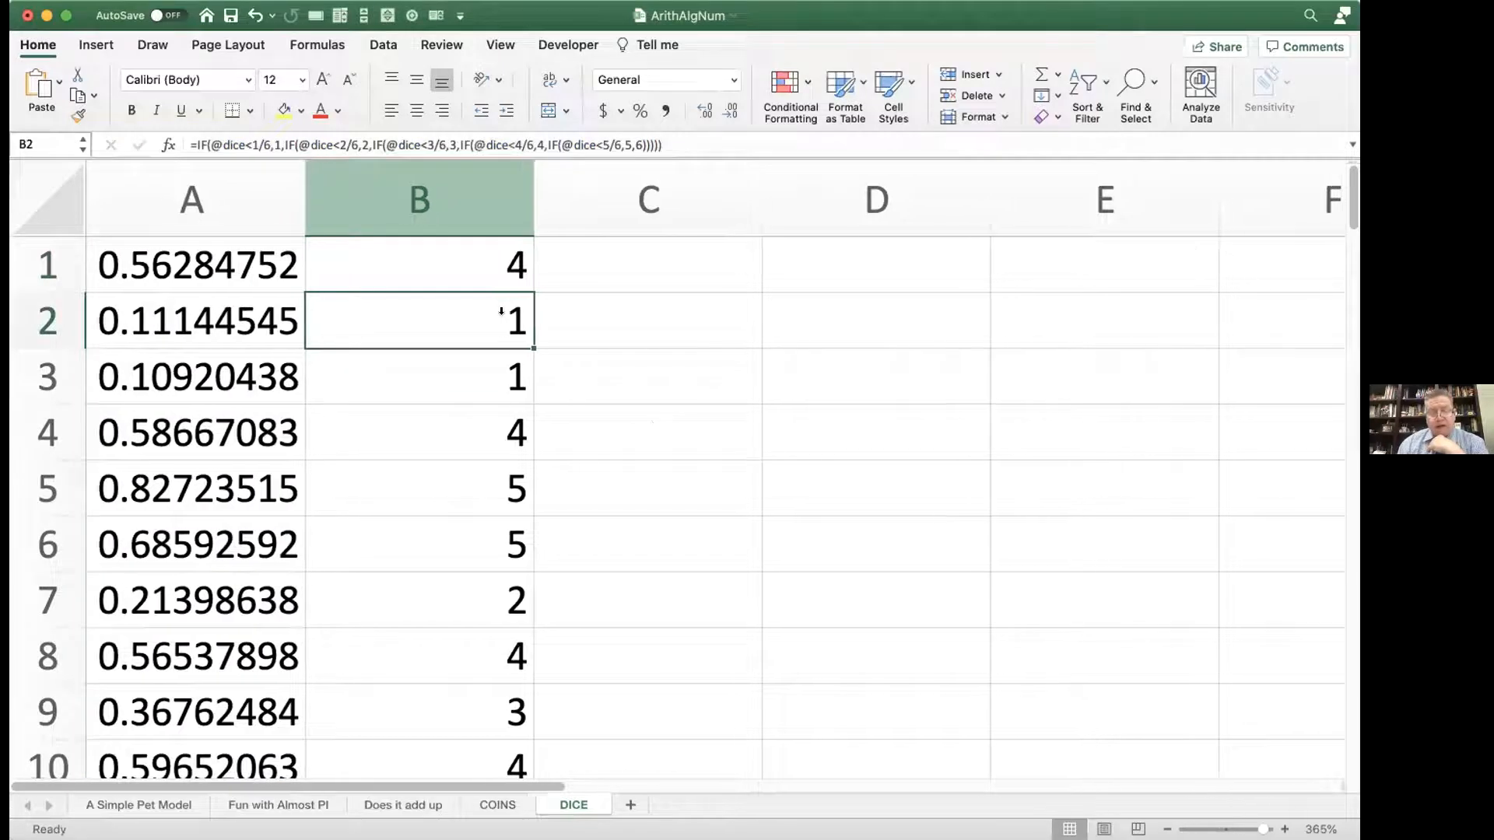
pyautogui.click(545, 267)
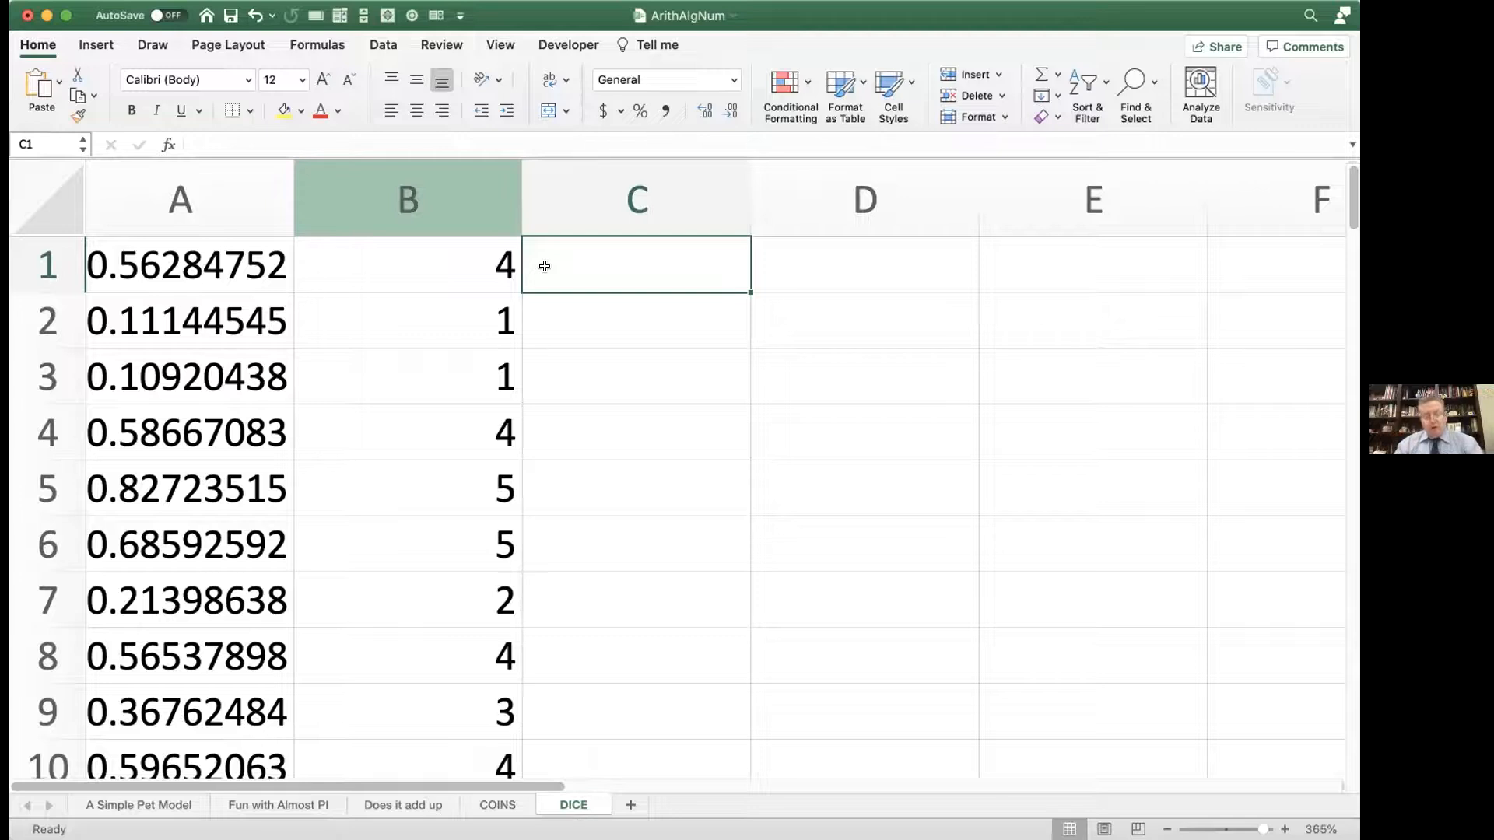
pyautogui.write('=int(')
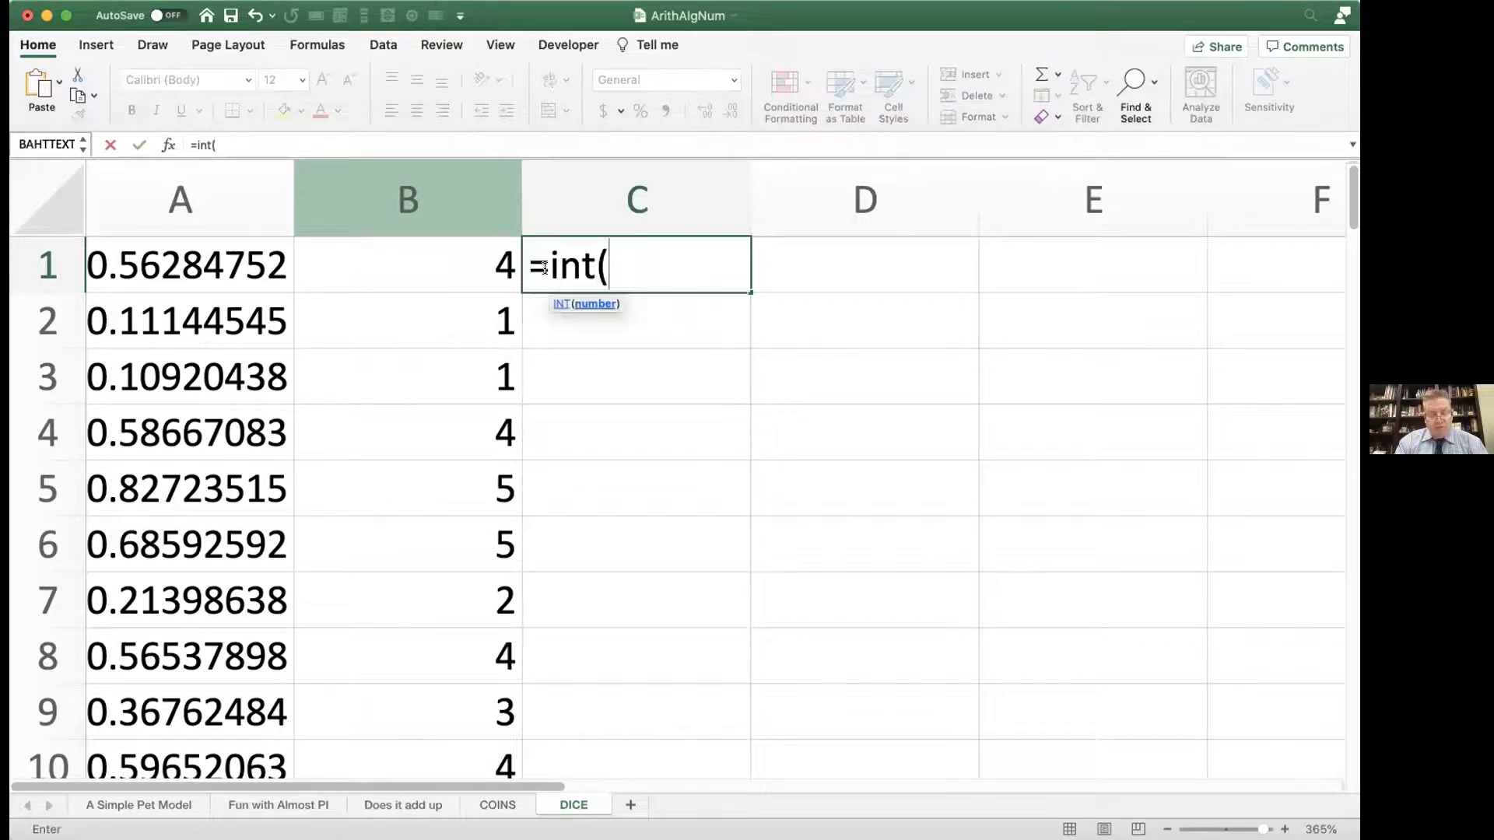
pyautogui.write('6')
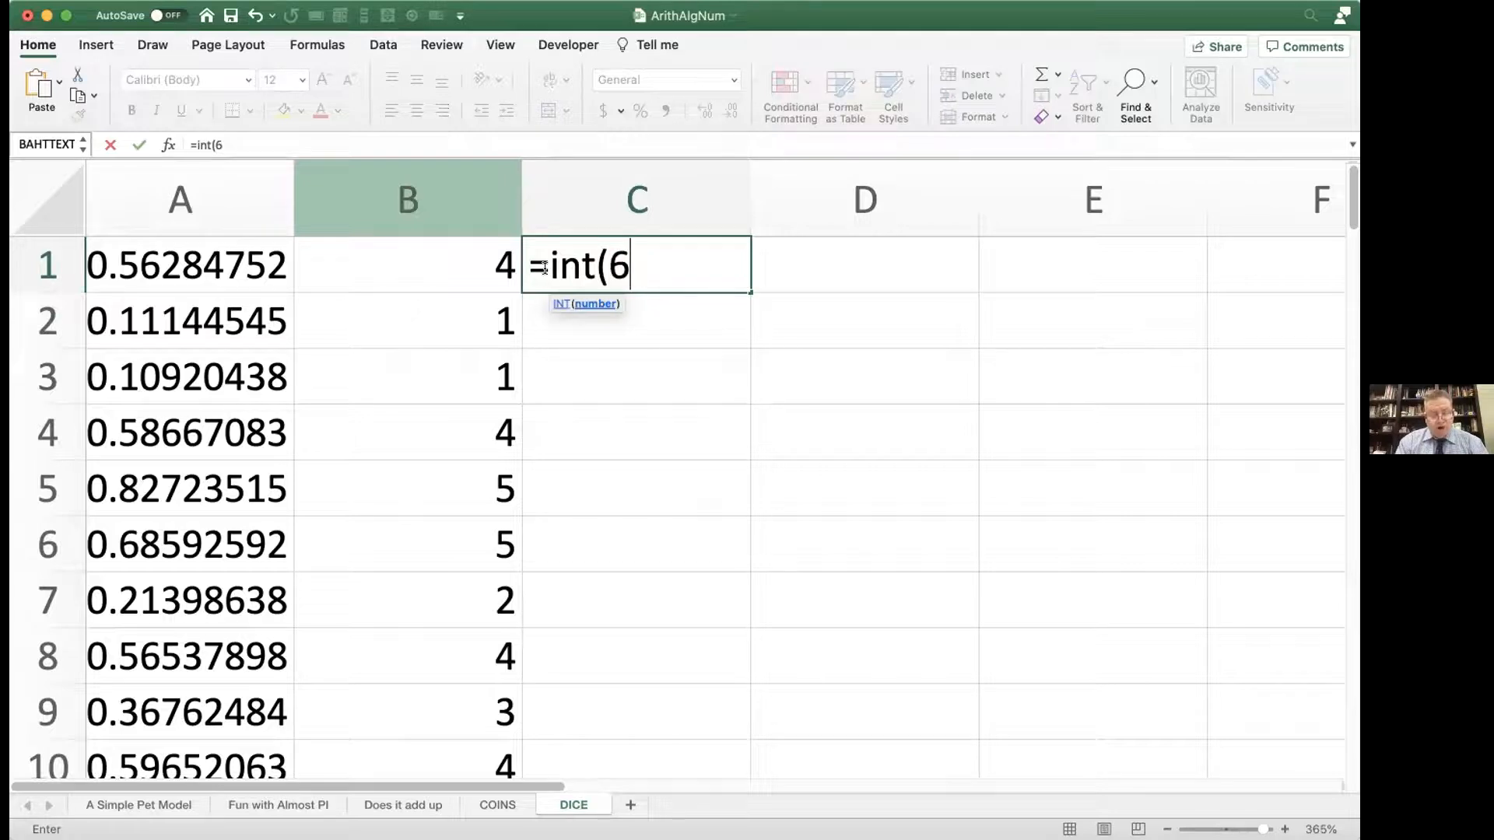
pyautogui.write('*@')
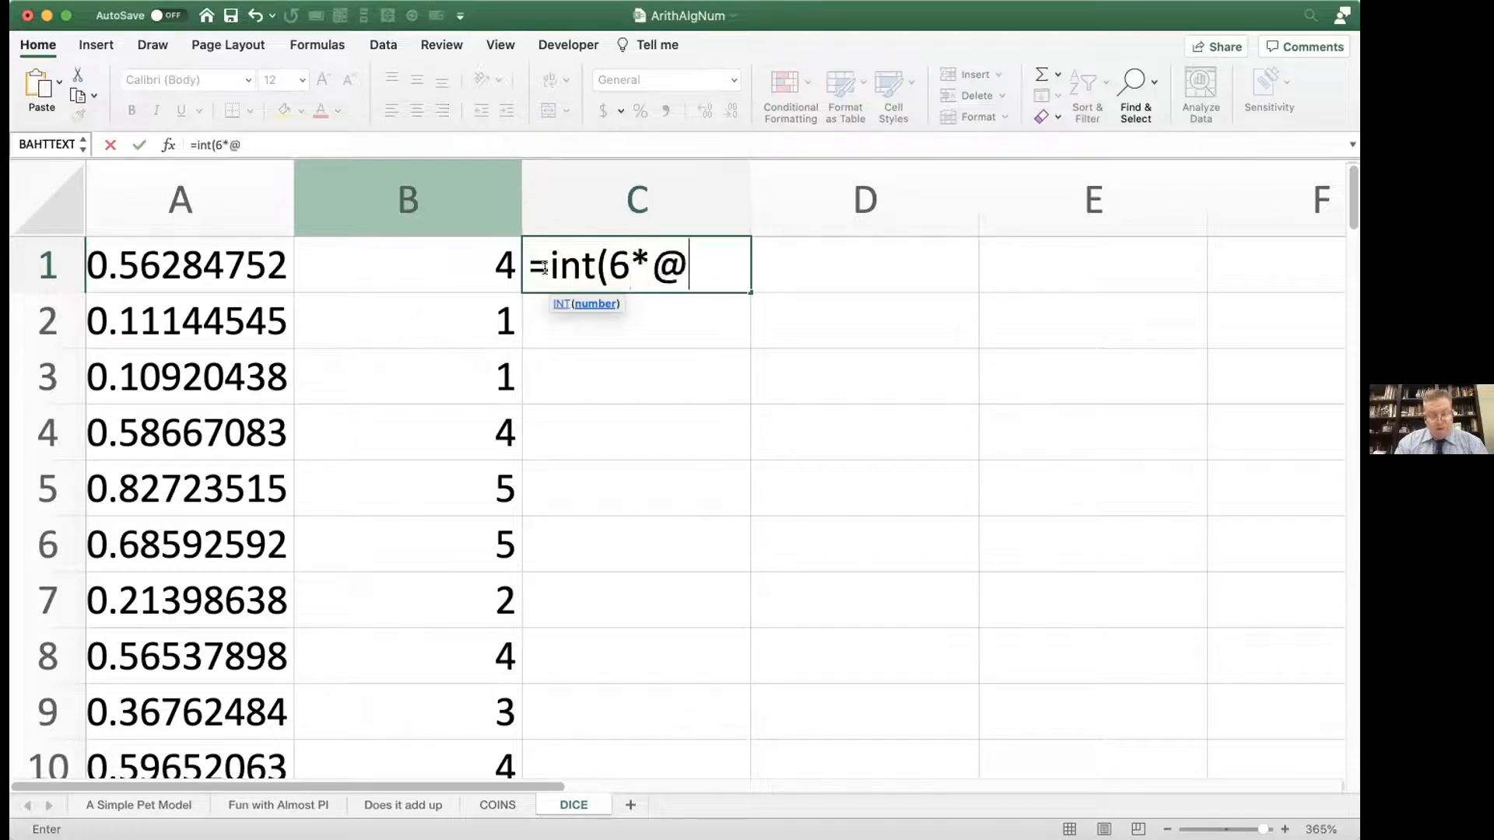
pyautogui.write('dice')
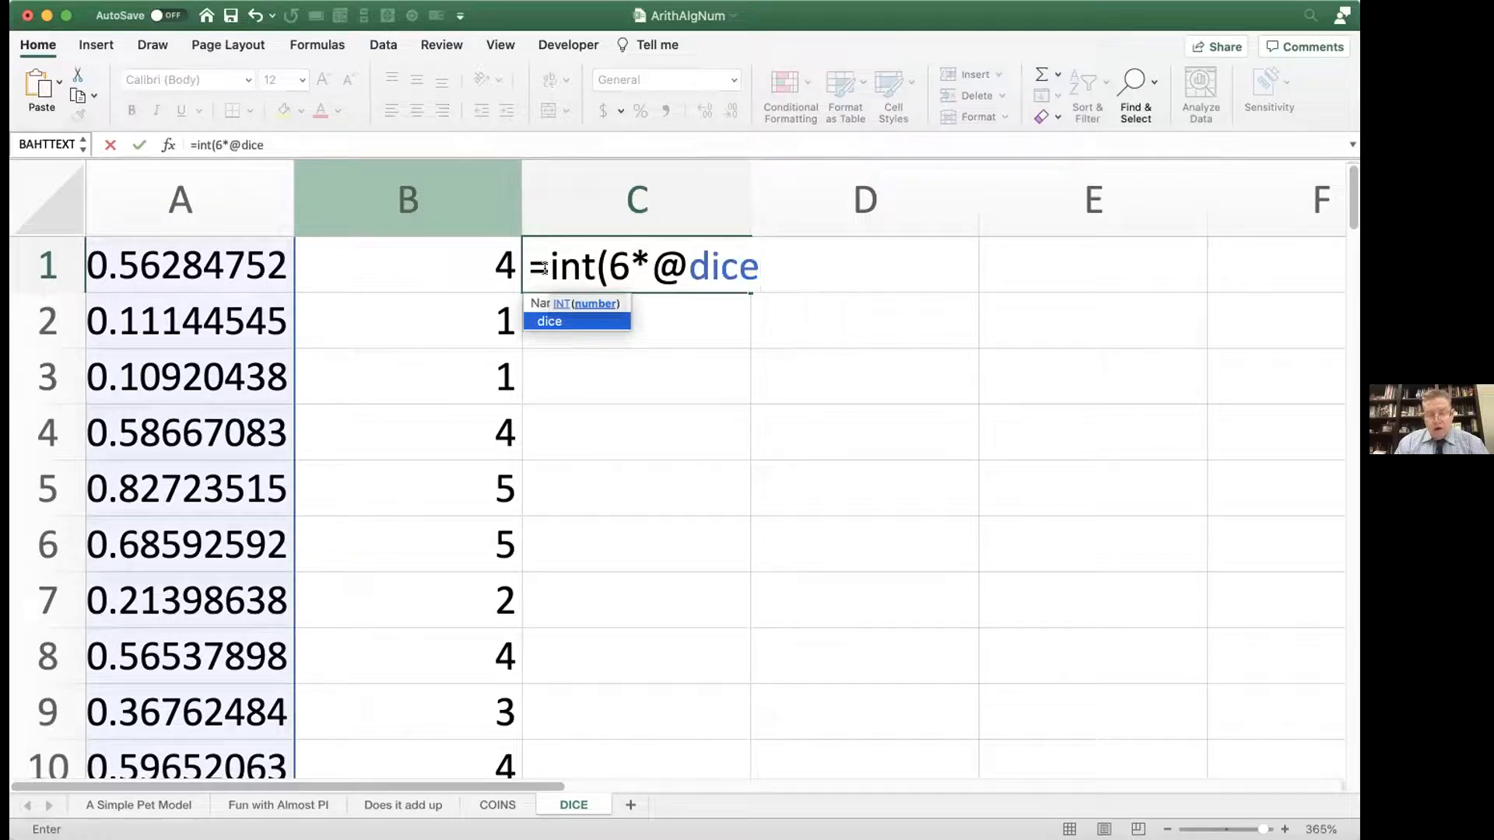
pyautogui.write(')+1')
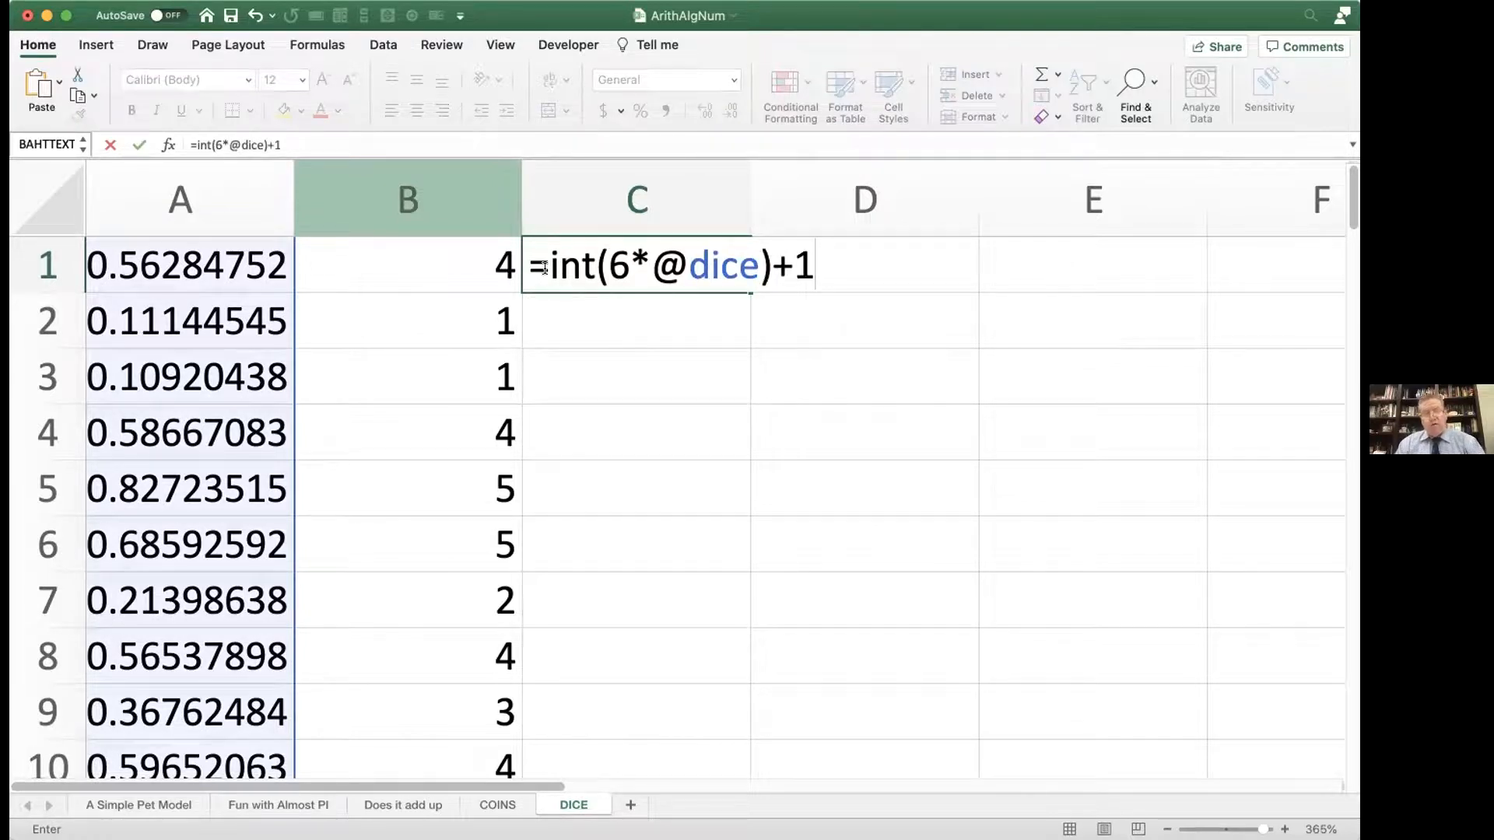
pyautogui.press('Return')
pyautogui.click(545, 266)
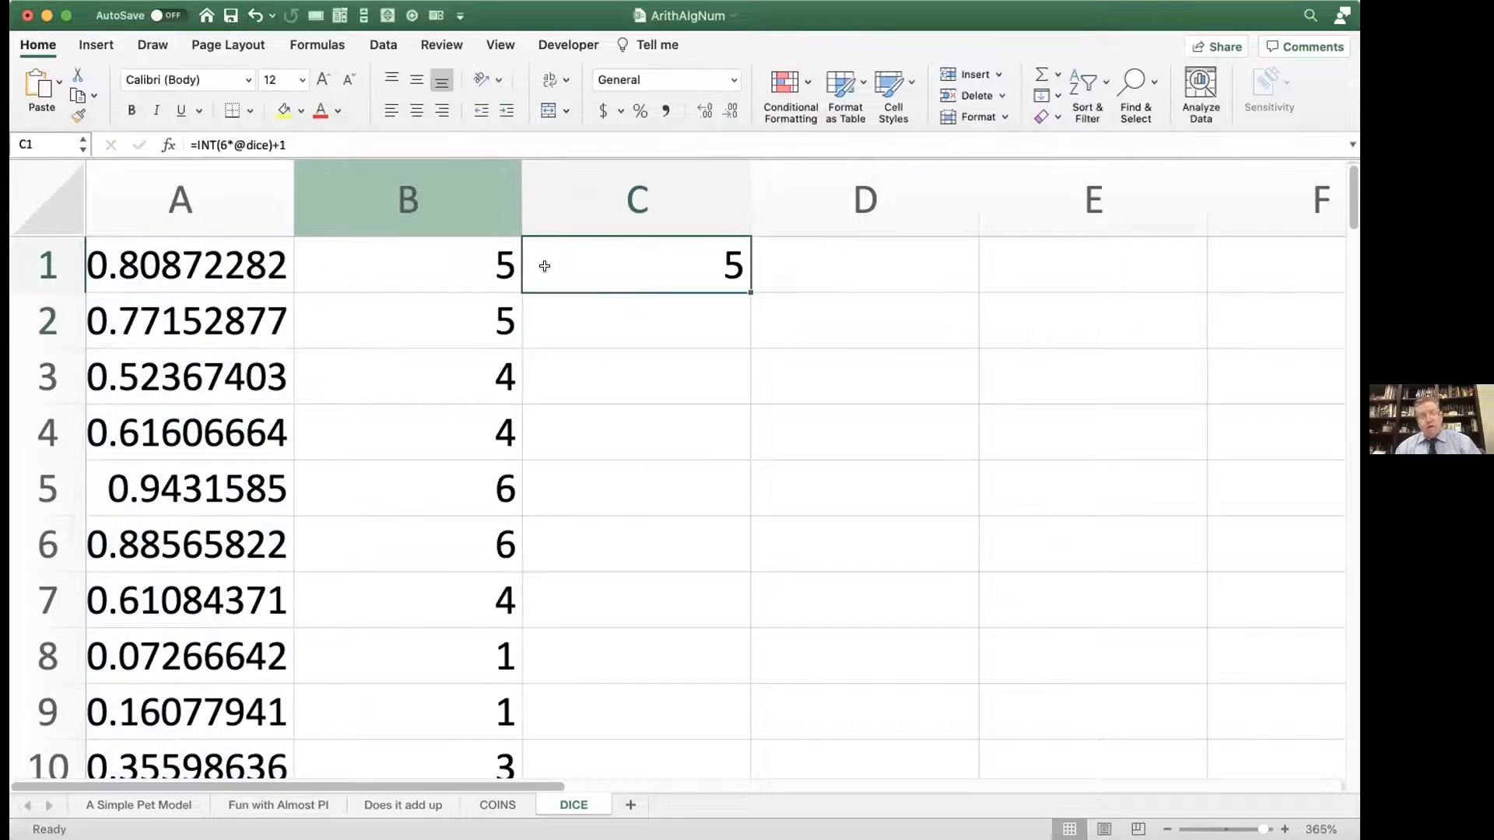
pyautogui.doubleClick(740, 282)
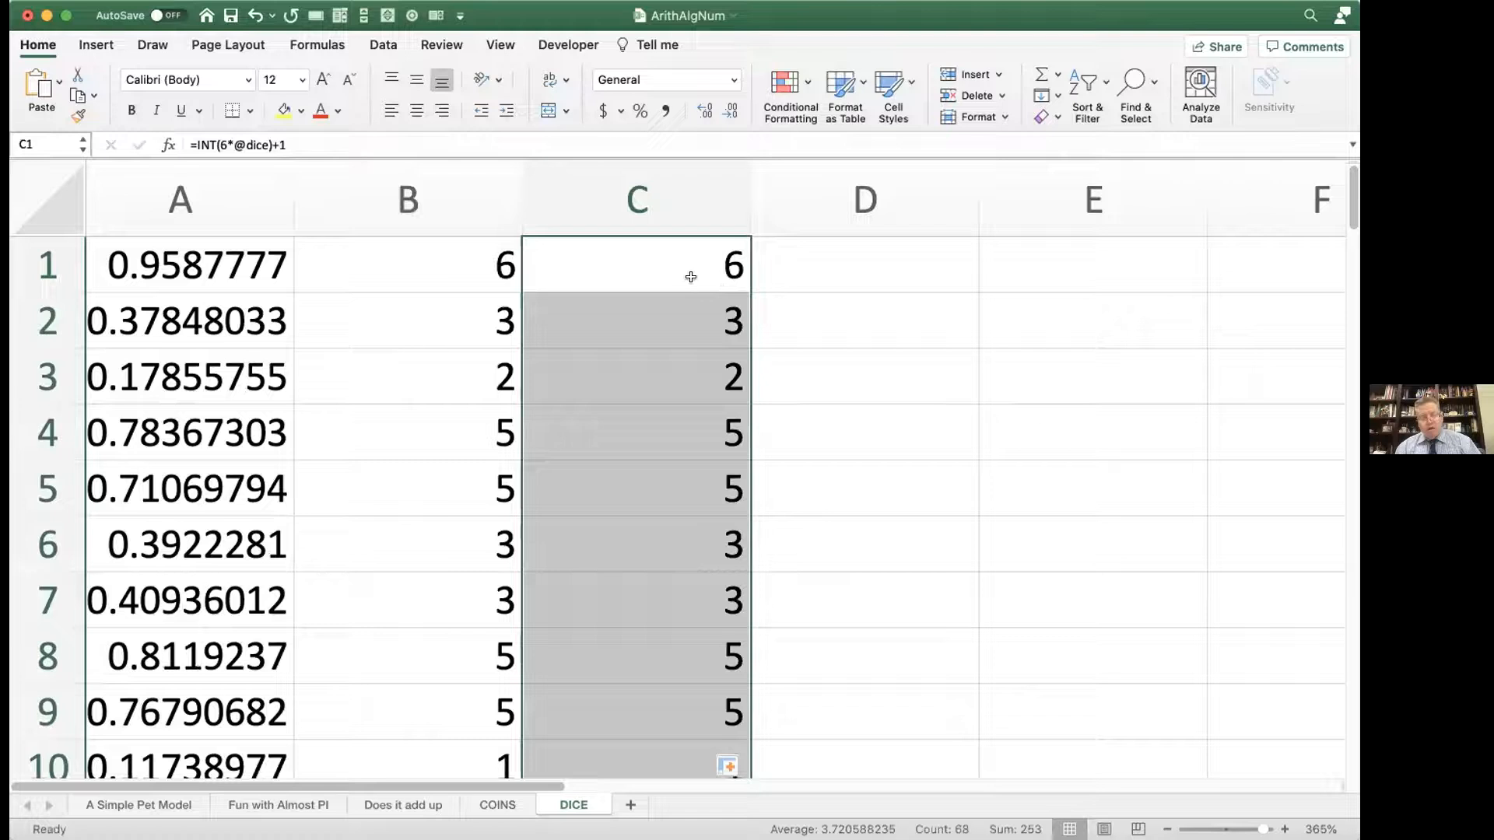
# Step: Open the INT formula in C1 for review, highlighting the 6 and then the full text, without changing it
pyautogui.doubleClick(658, 262)
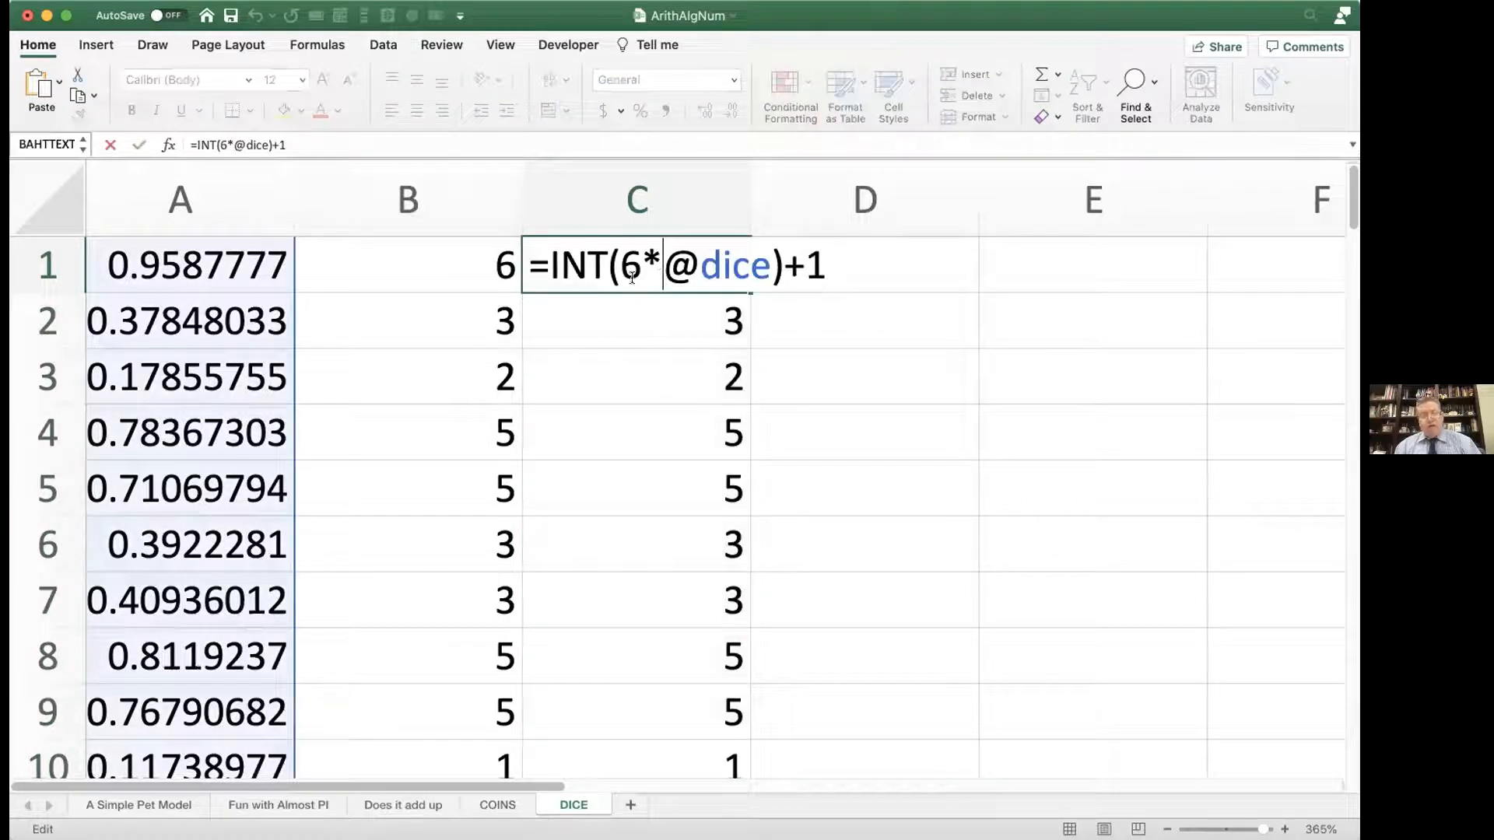
pyautogui.moveTo(620, 269); pyautogui.dragTo(634, 263)
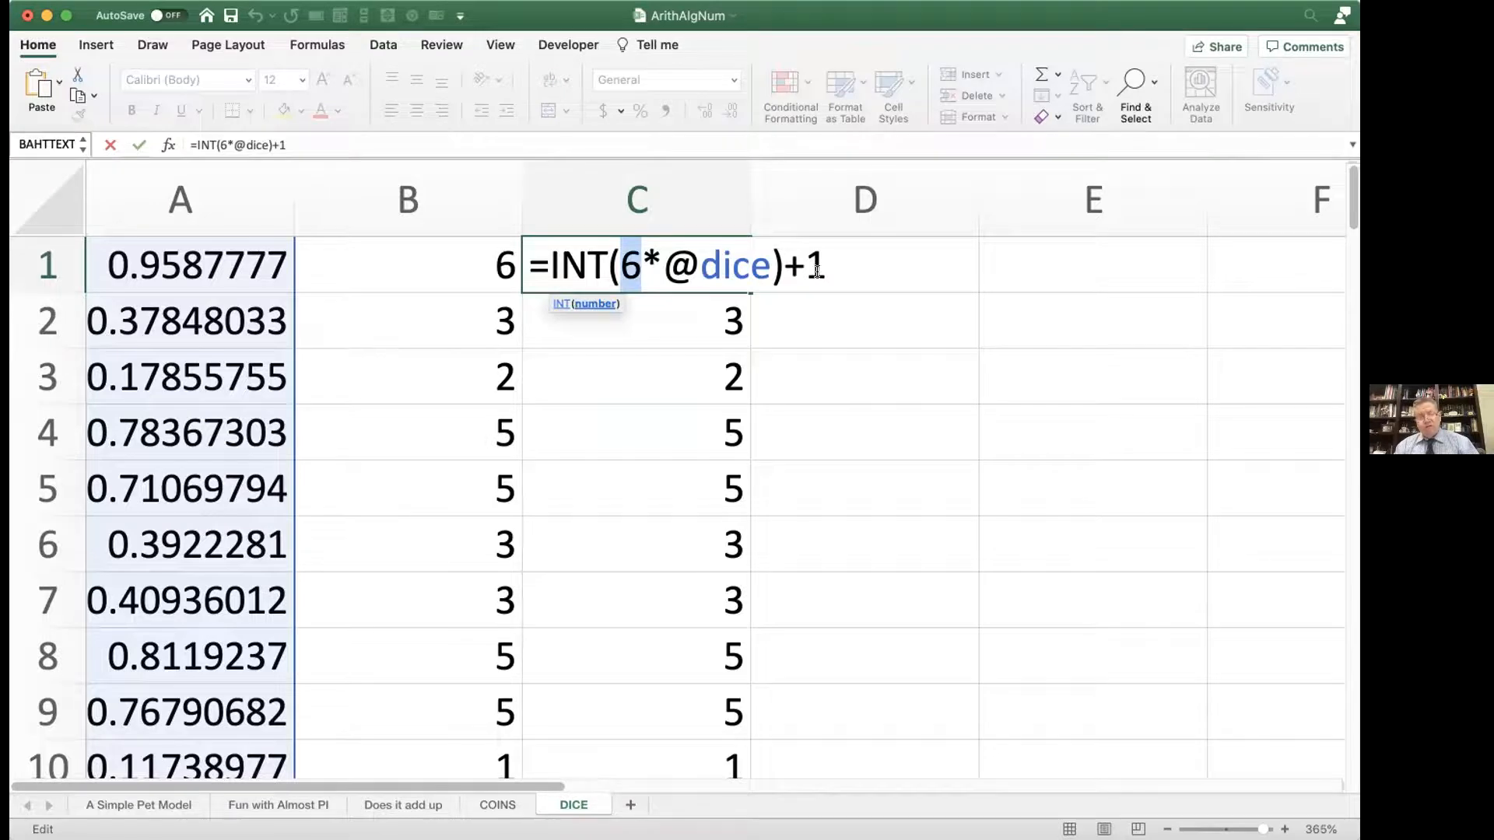
pyautogui.moveTo(844, 247); pyautogui.dragTo(523, 253)
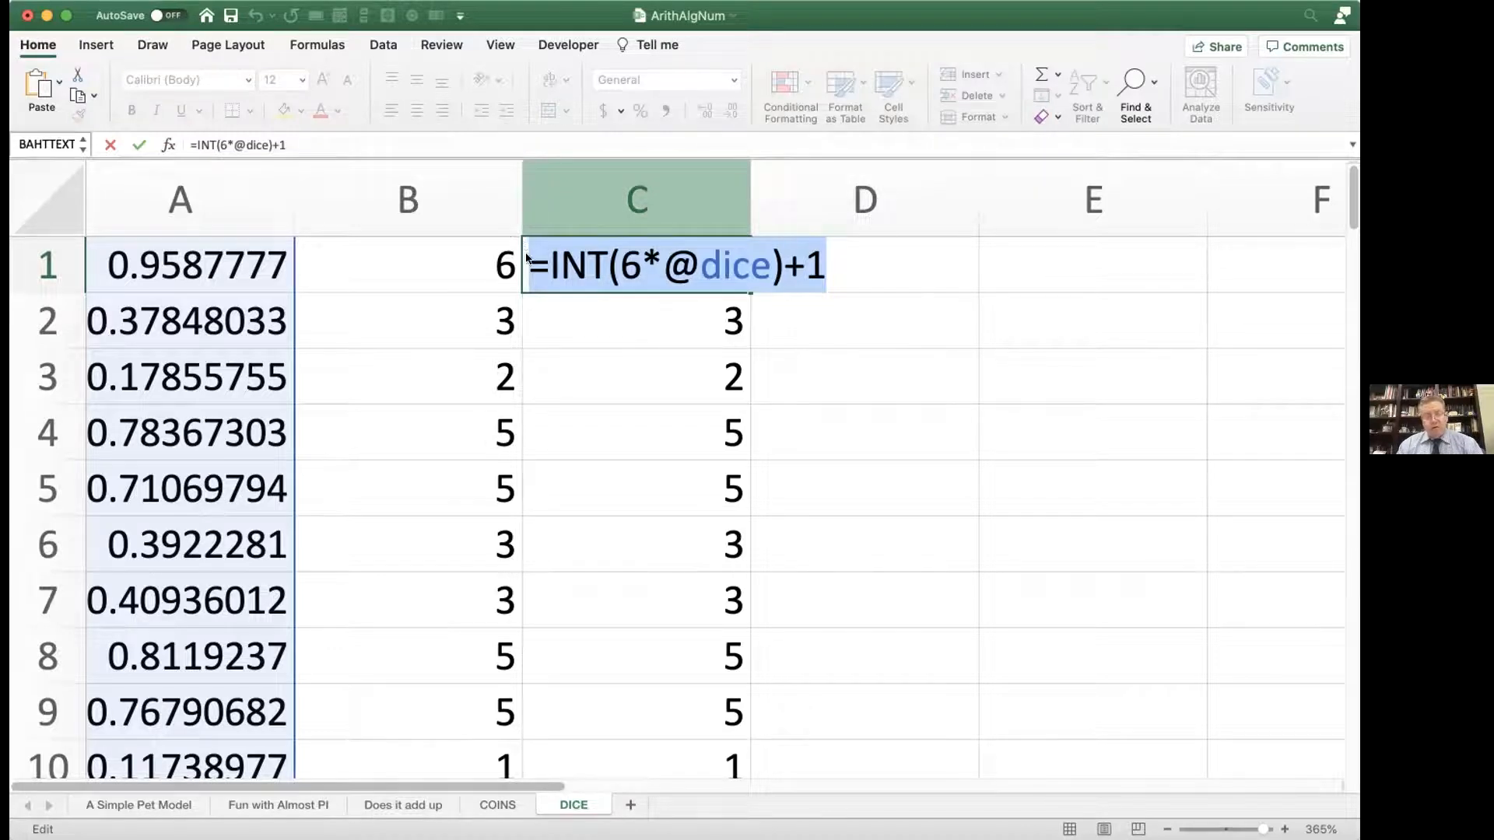
pyautogui.click(590, 271)
pyautogui.press('Return')
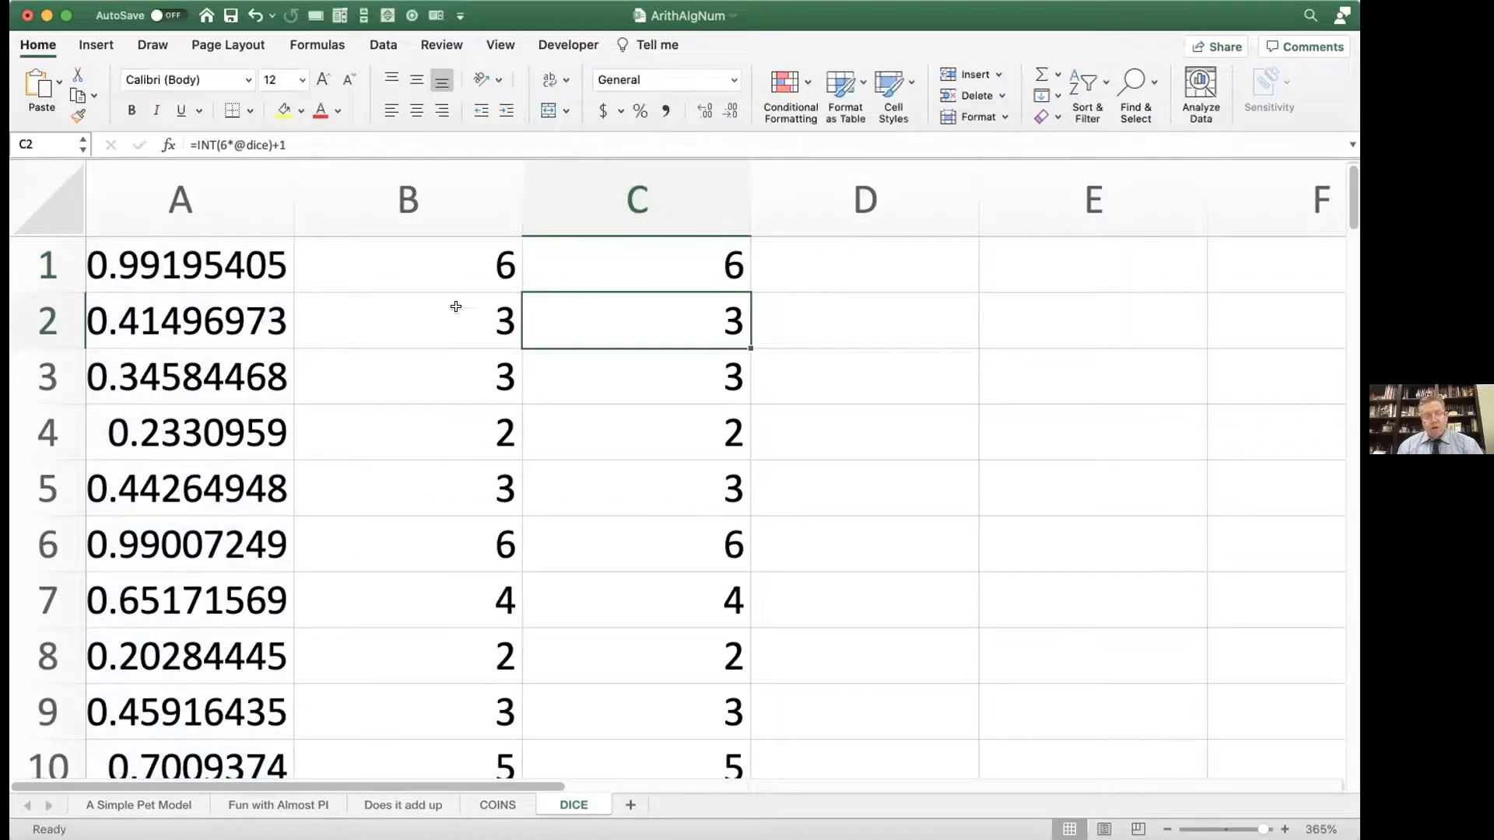
# Step: Compare the nested IF formula in B1 with the shorter INT formula in C1, leaving both as they are
pyautogui.doubleClick(457, 273)
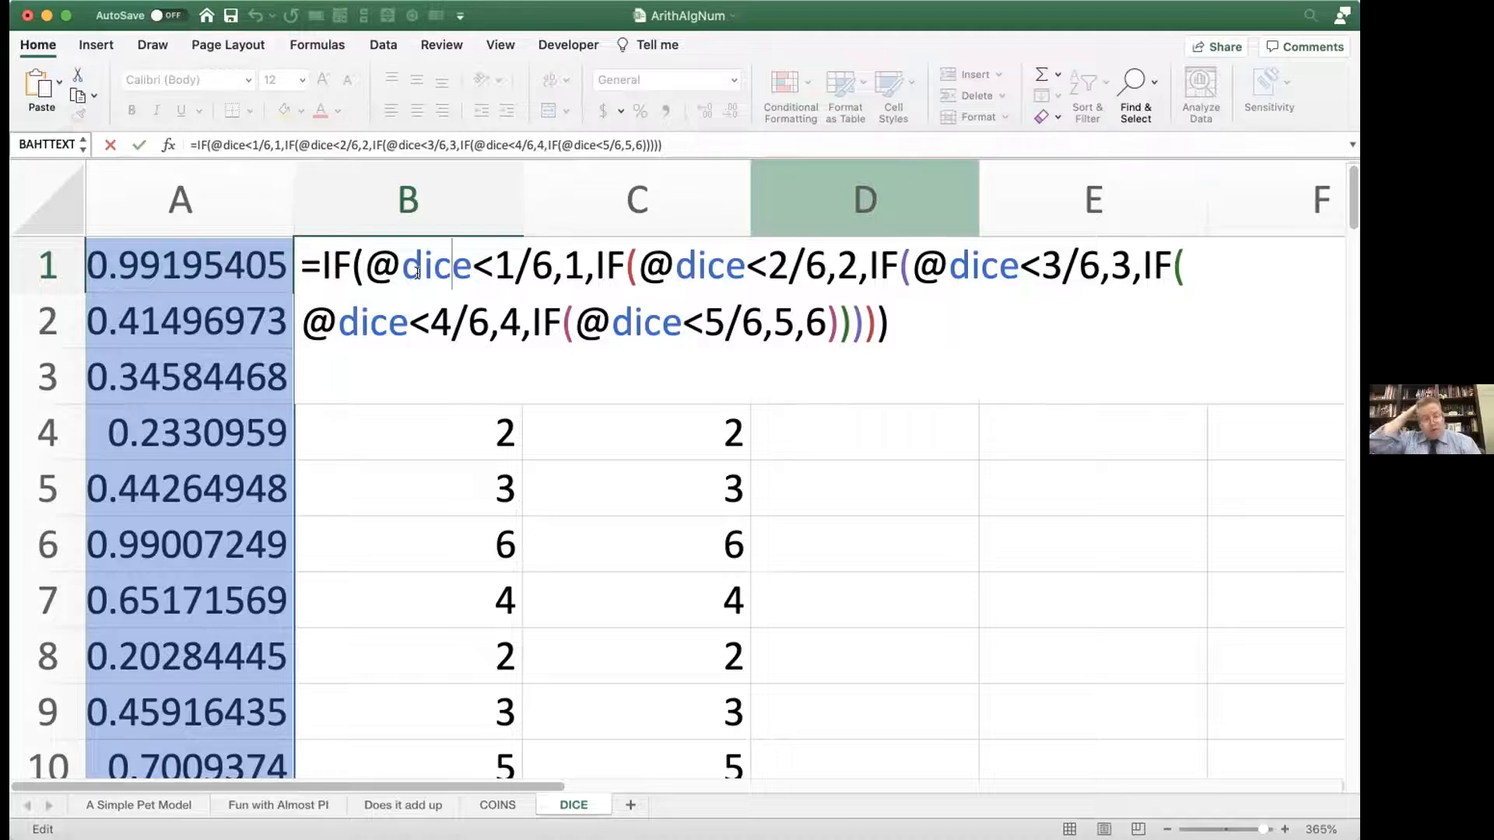
pyautogui.press('Return')
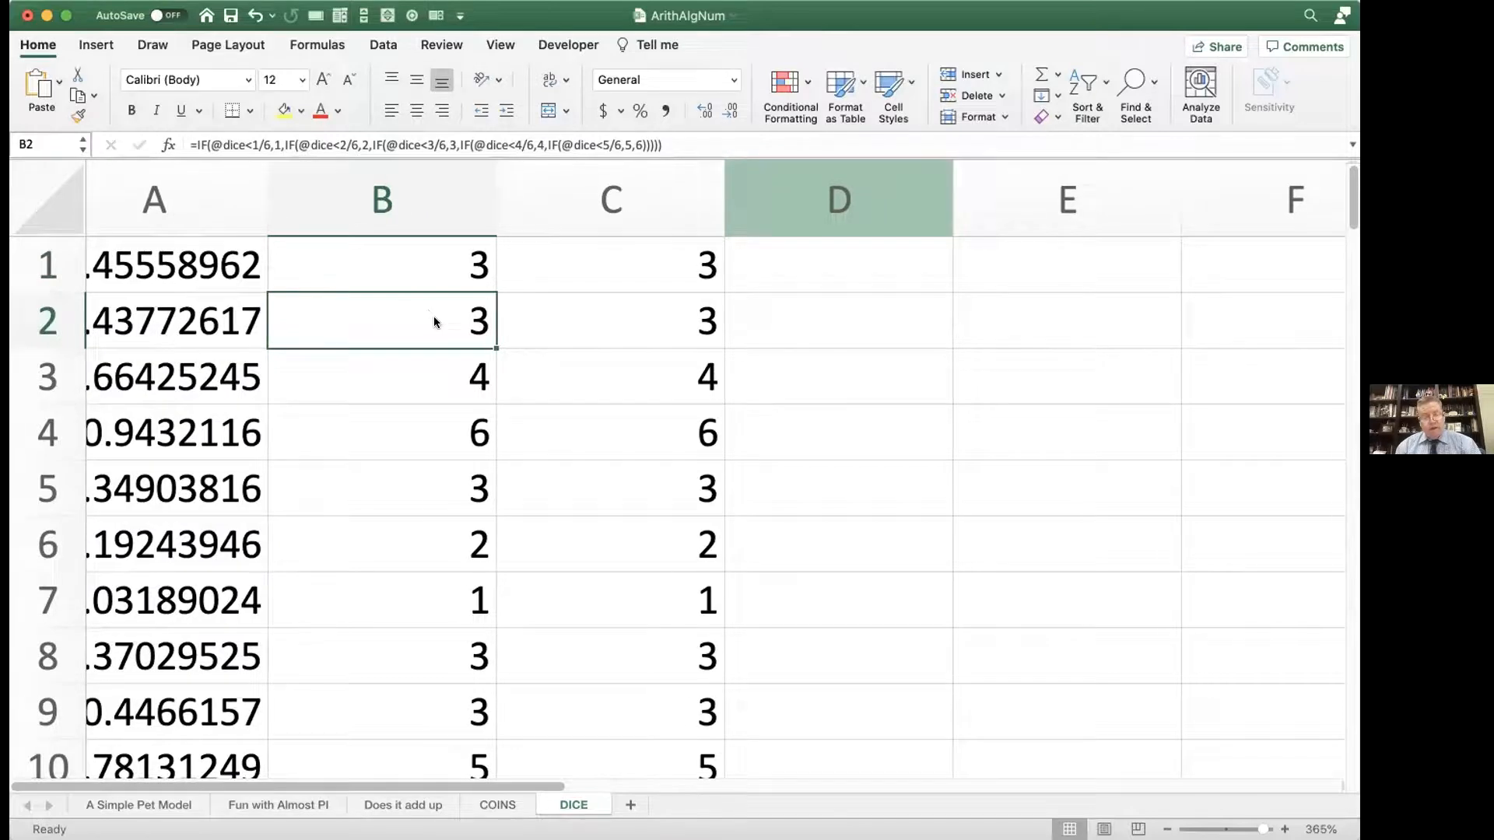
pyautogui.doubleClick(459, 269)
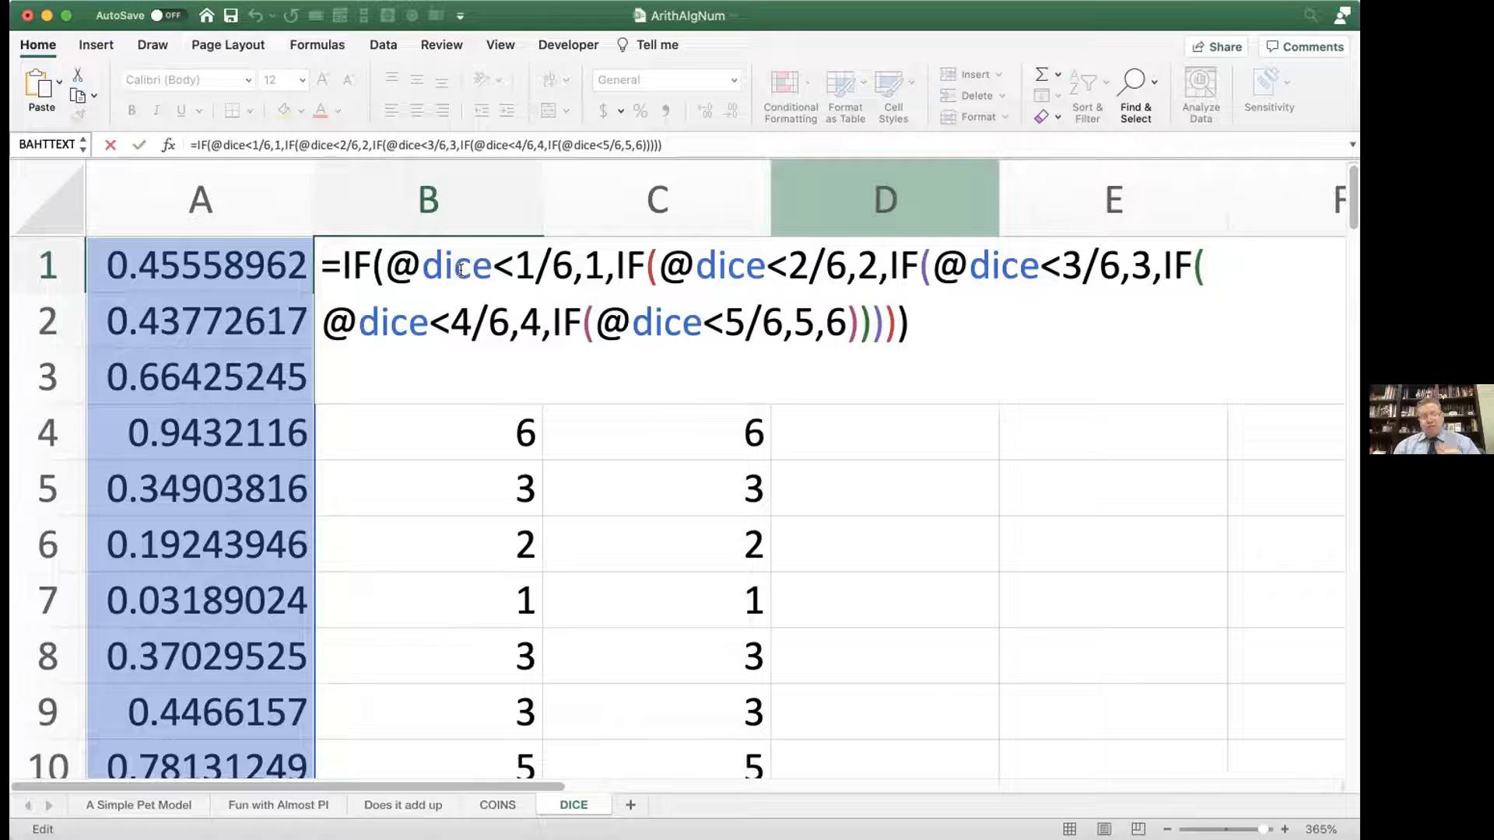
pyautogui.press('Return')
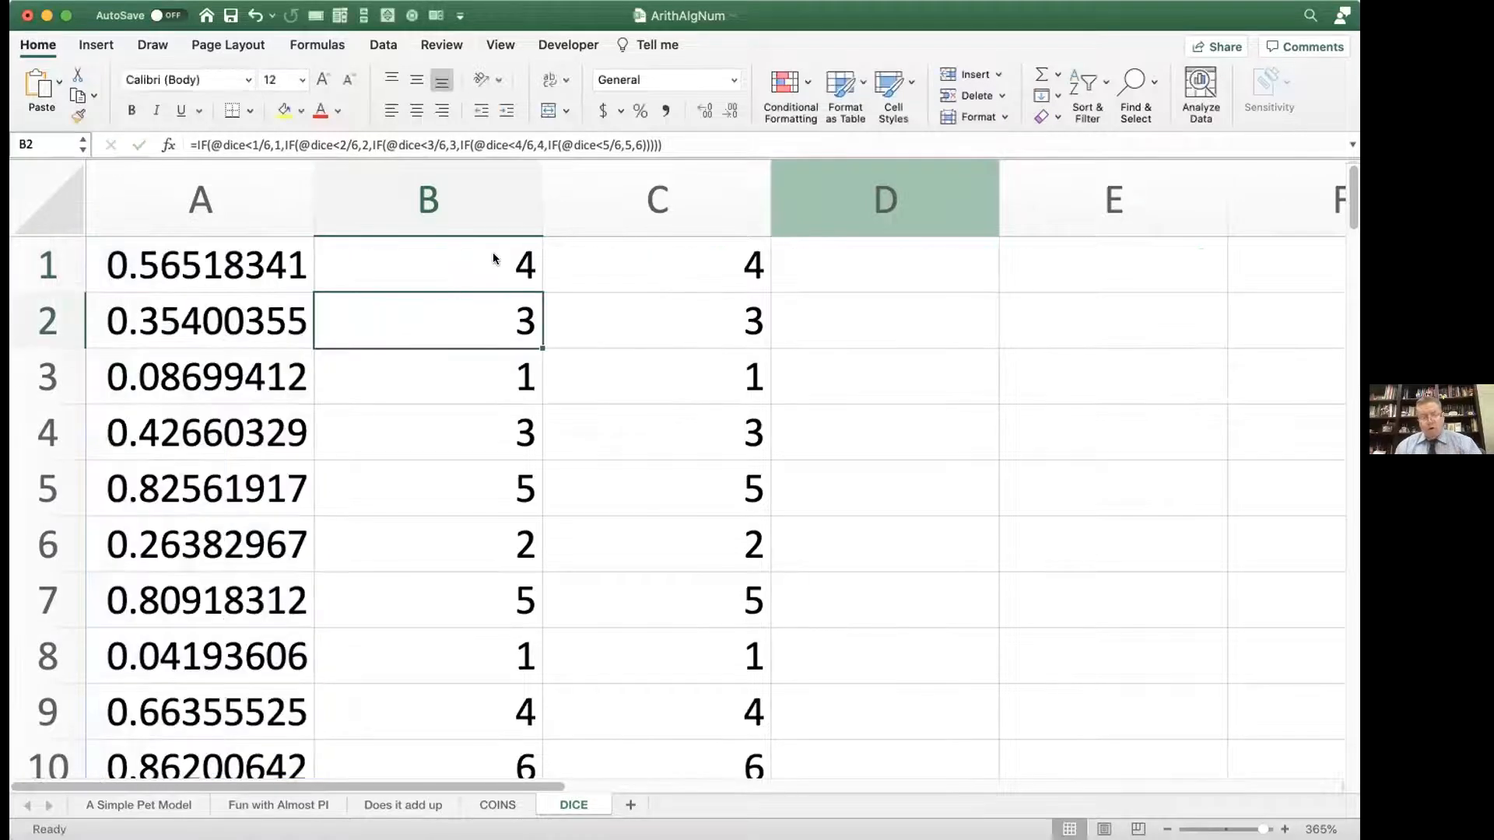
pyautogui.doubleClick(634, 263)
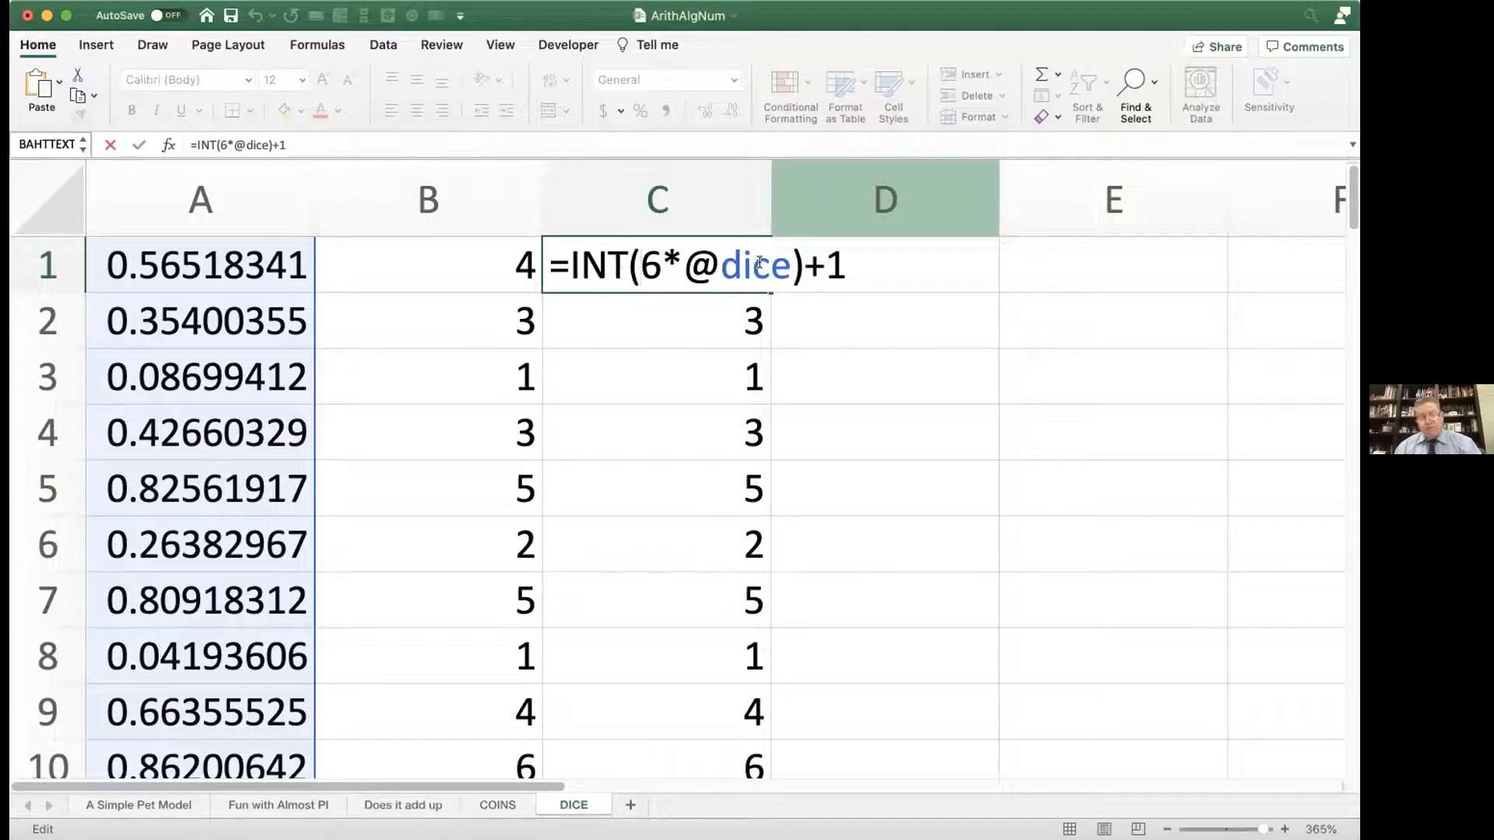
pyautogui.press('Return')
pyautogui.click(886, 258)
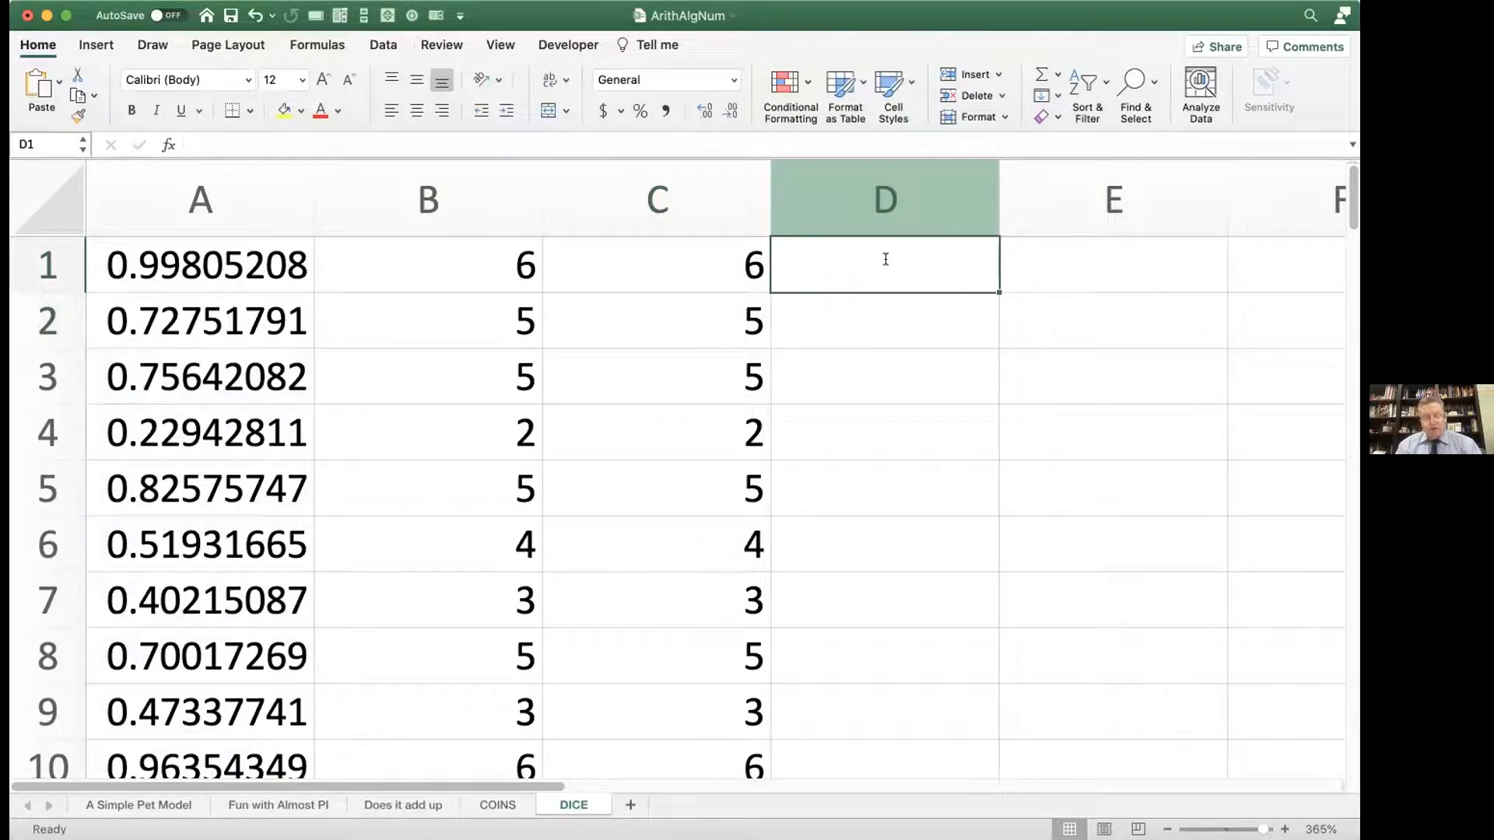
pyautogui.write('=int(12')
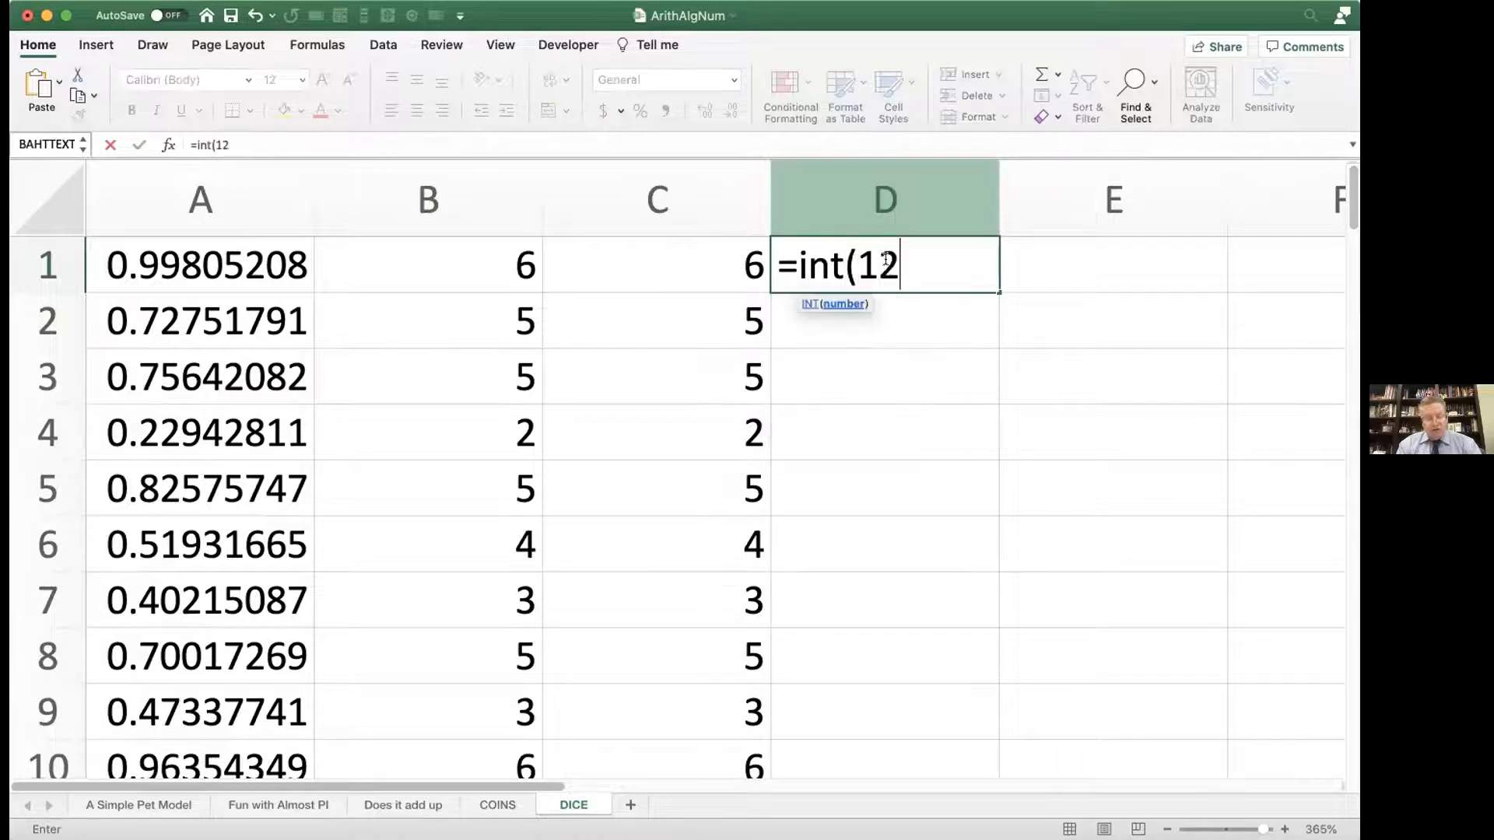
pyautogui.write('*')
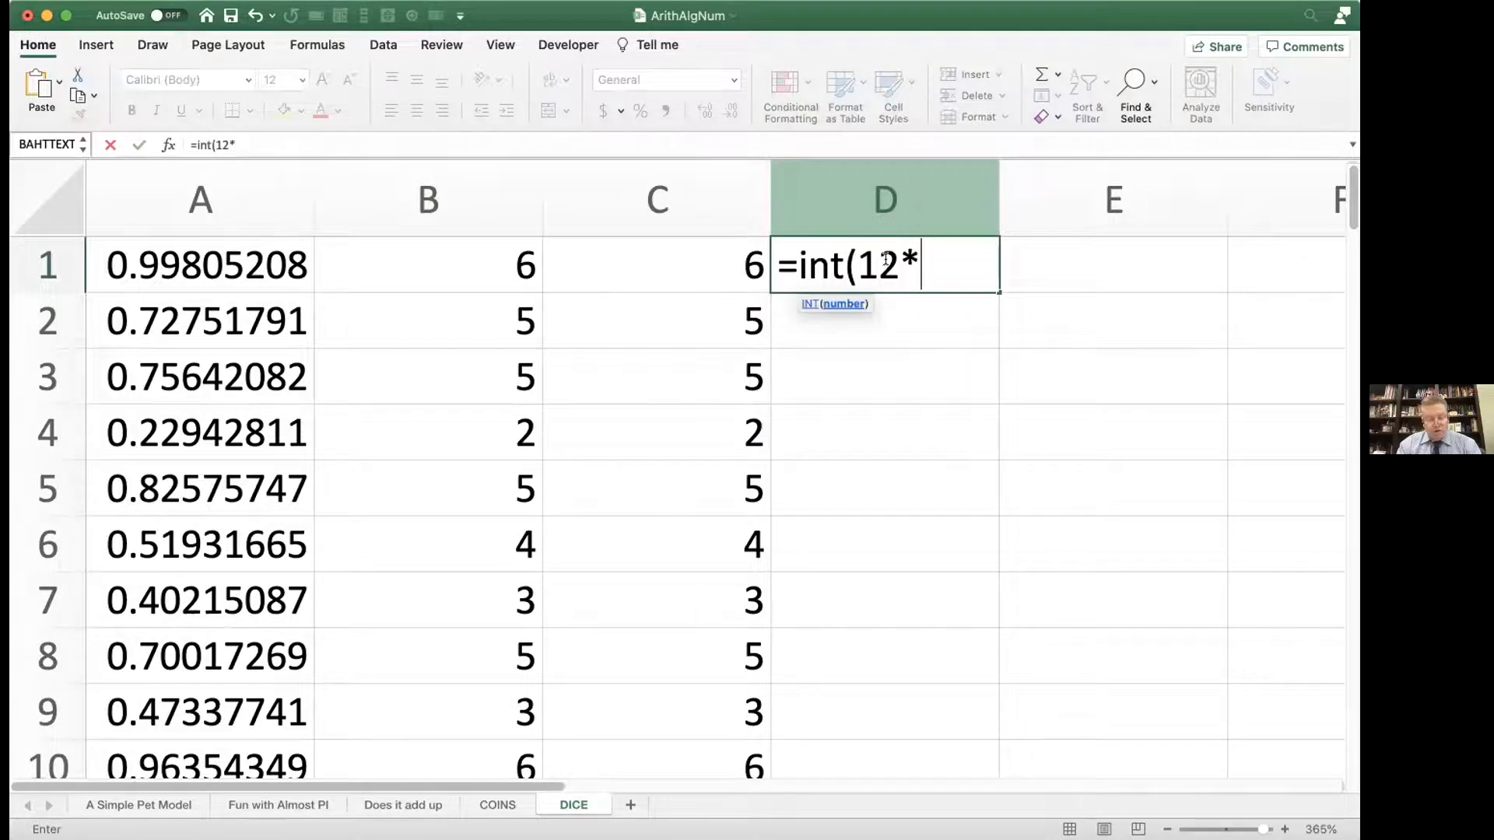
pyautogui.write('@dice')
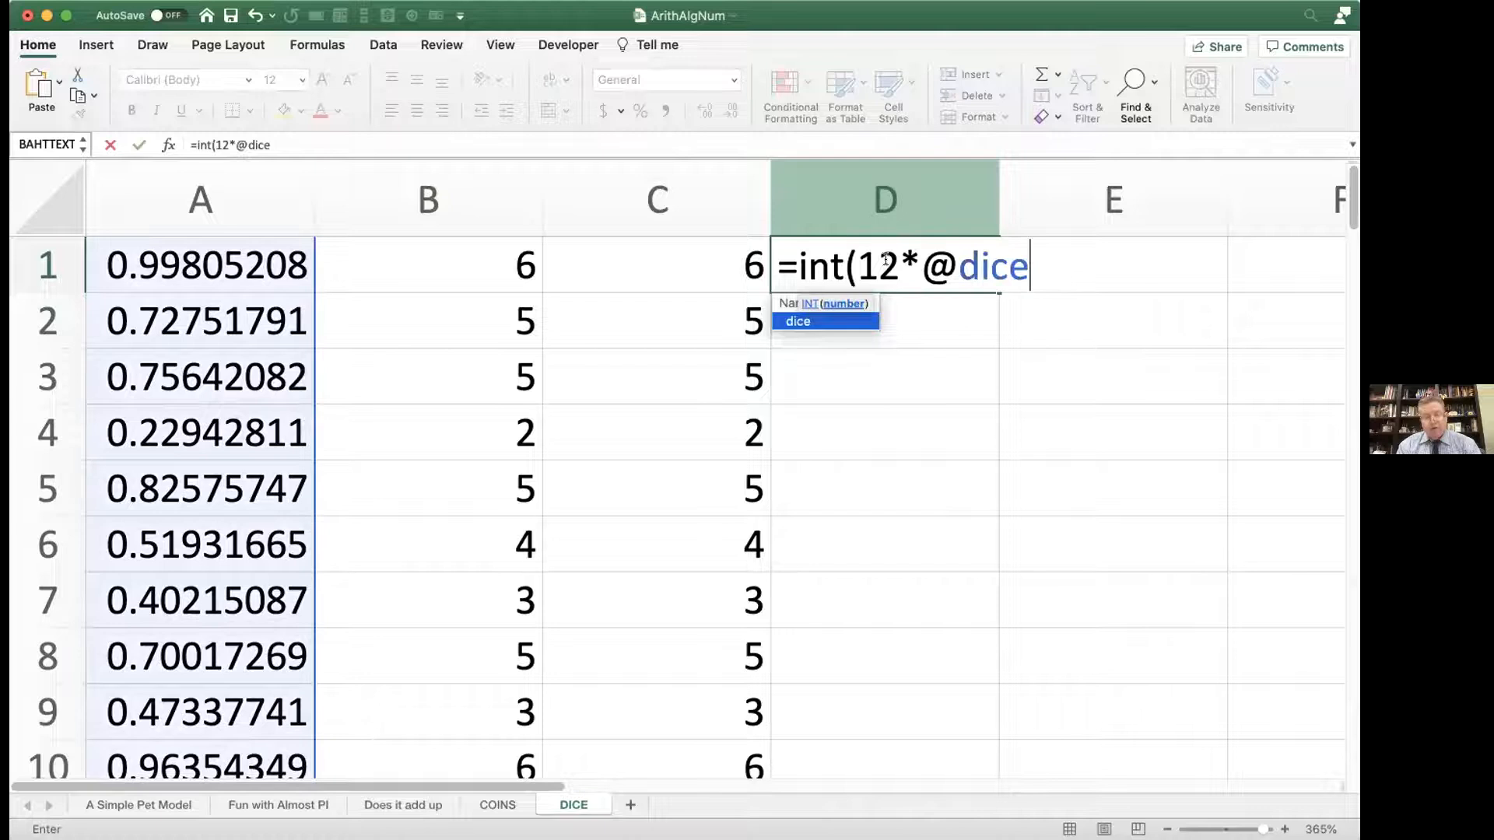
pyautogui.write(')+1')
pyautogui.press('Return')
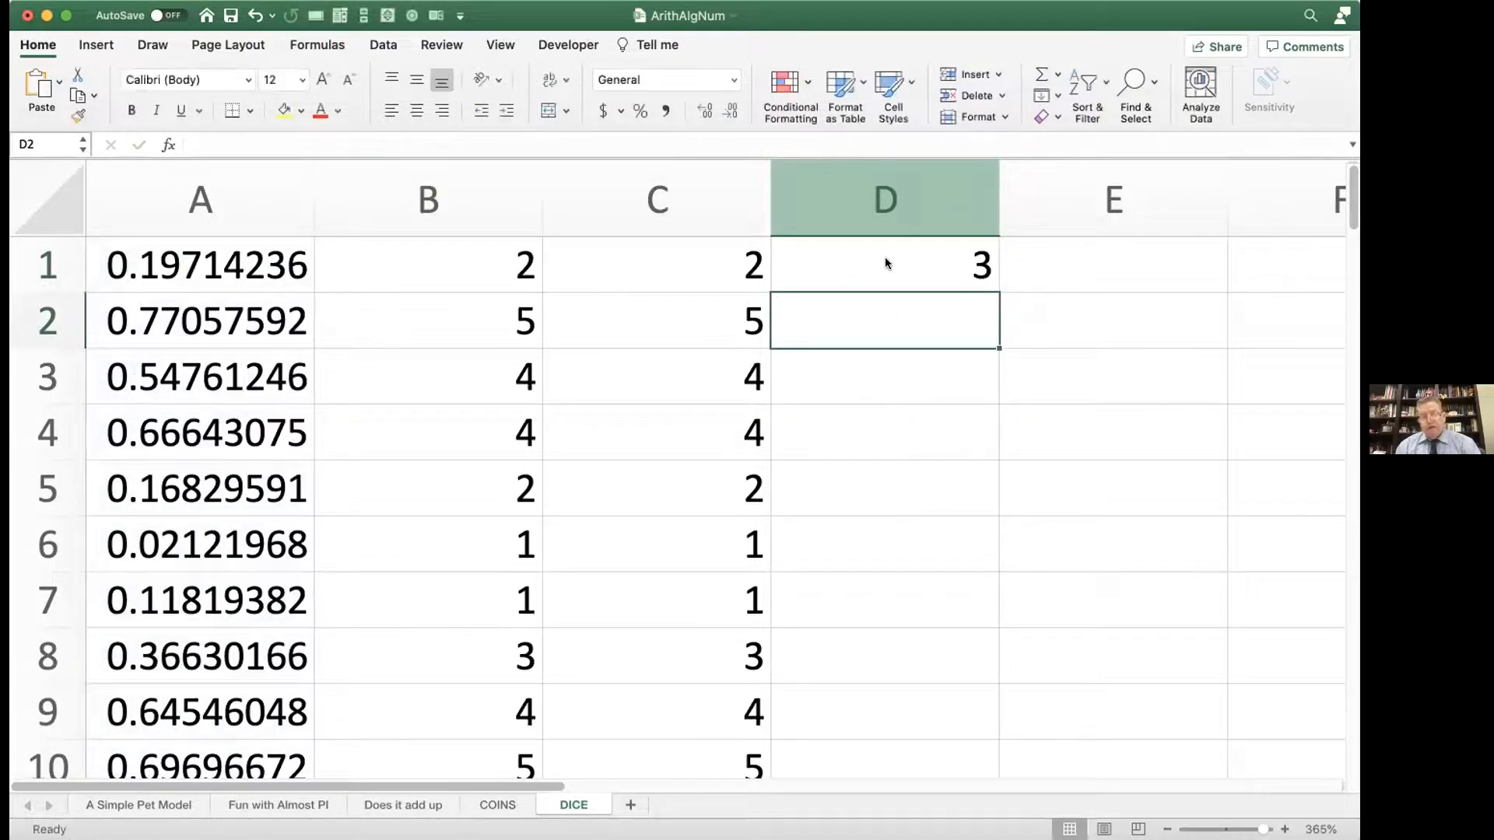
# Step: Recalculate the sheet repeatedly to test the twelve-sided die roll in D1
pyautogui.press('F9')
pyautogui.press('F9')
pyautogui.press('F9')
pyautogui.press('F9')
pyautogui.press('F9')
pyautogui.press('F9')
pyautogui.press('F9')
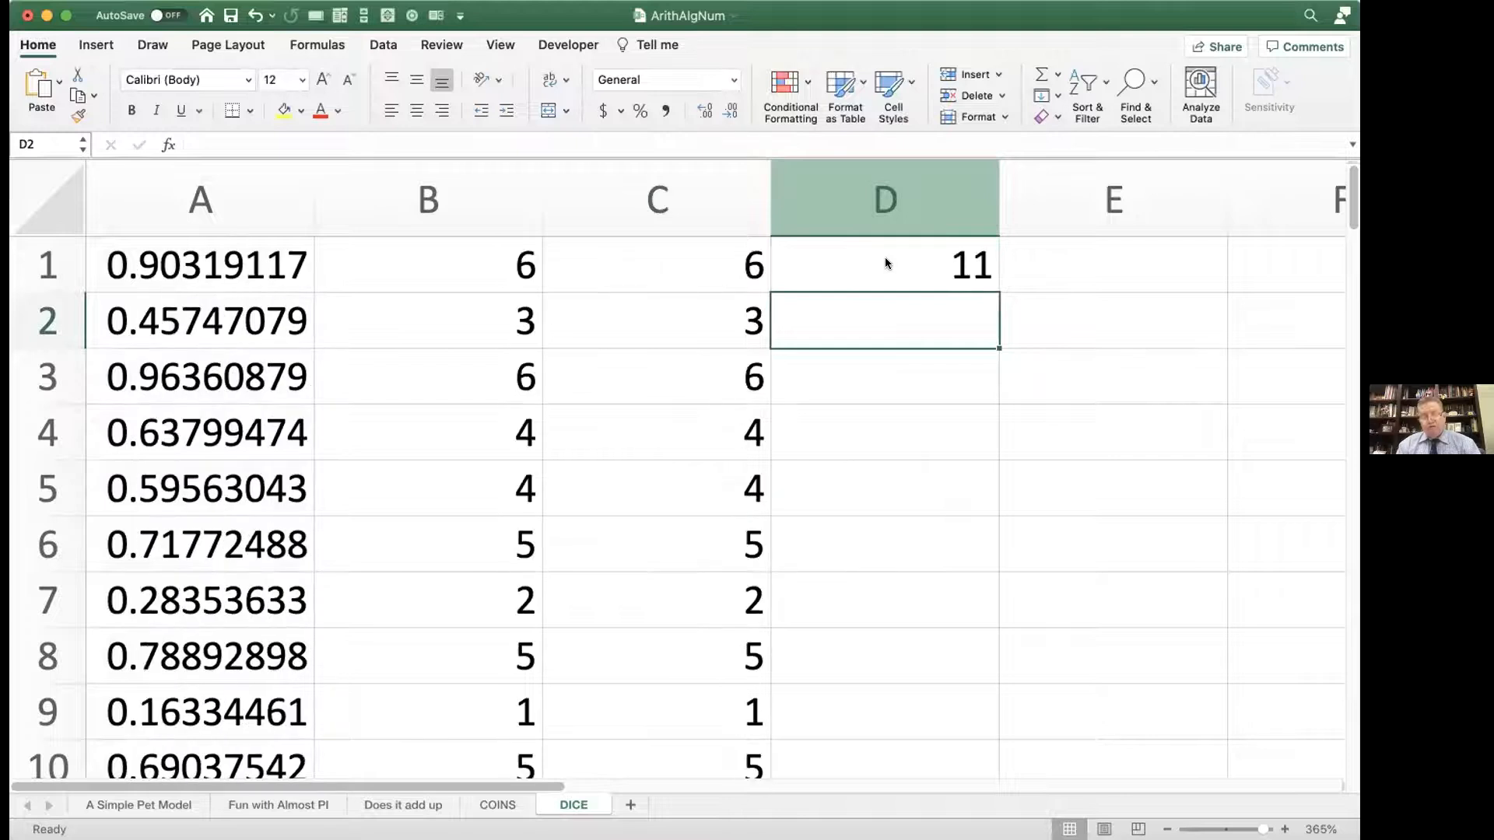
pyautogui.press('F9')
pyautogui.press('F9')
pyautogui.press('F9')
pyautogui.press('F9')
pyautogui.press('F9')
pyautogui.press('F9')
pyautogui.press('F9')
pyautogui.press('F9')
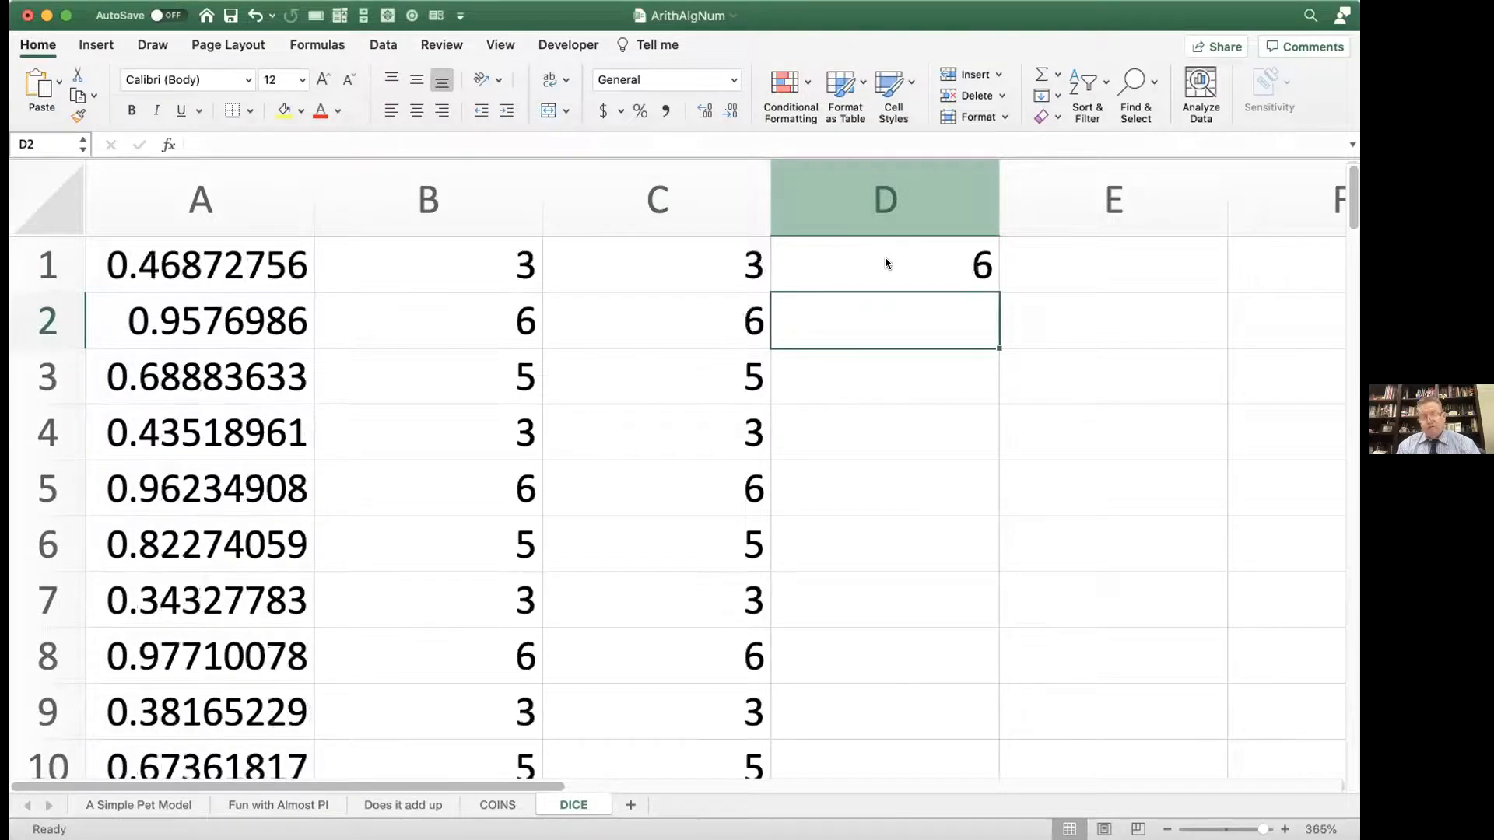
pyautogui.press('F9')
pyautogui.press('F9')
pyautogui.click(885, 263)
pyautogui.doubleClick(886, 263)
pyautogui.moveTo(868, 263); pyautogui.dragTo(898, 263)
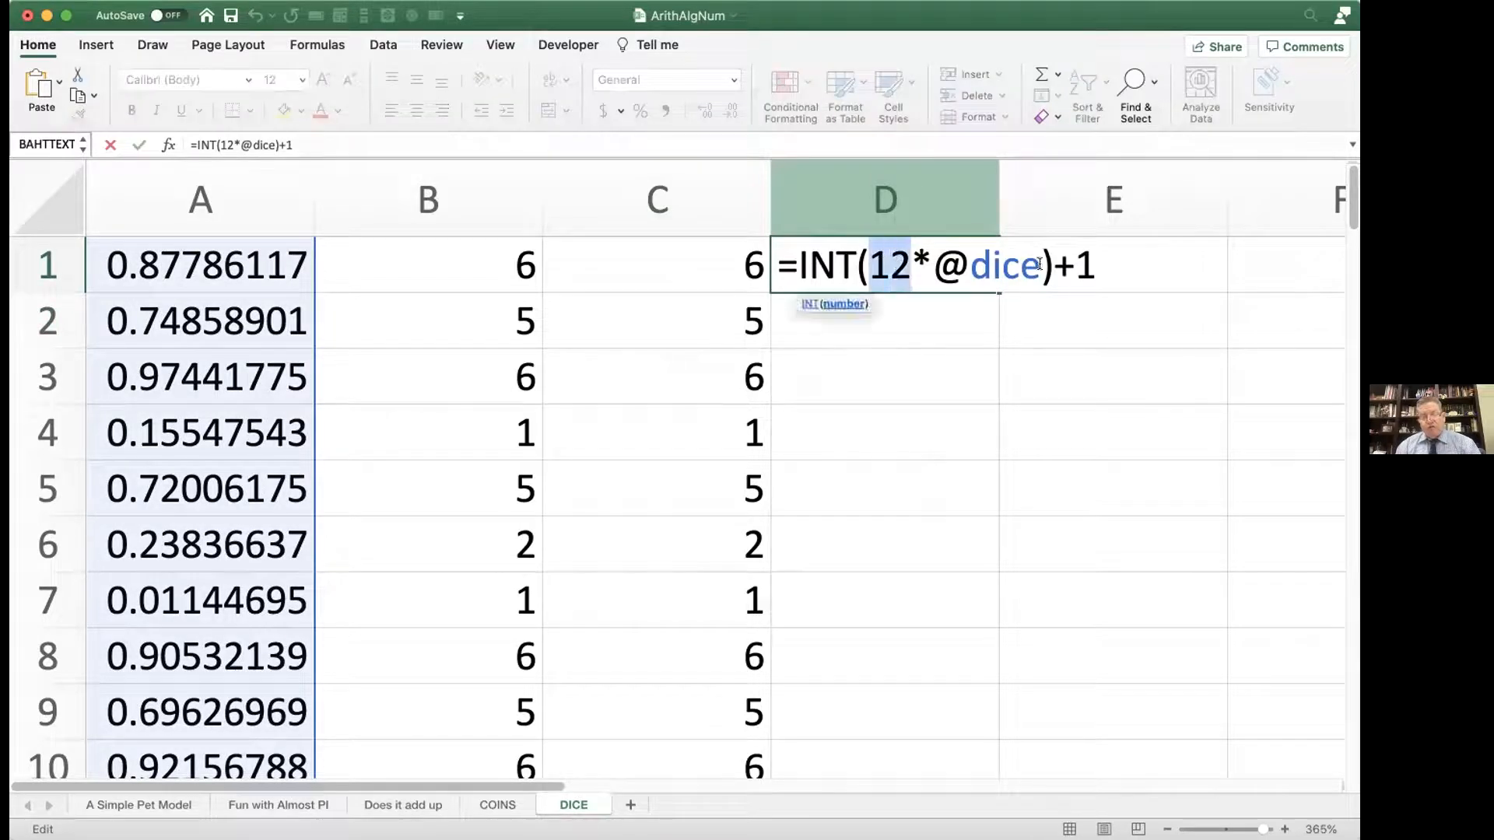
pyautogui.click(1083, 261)
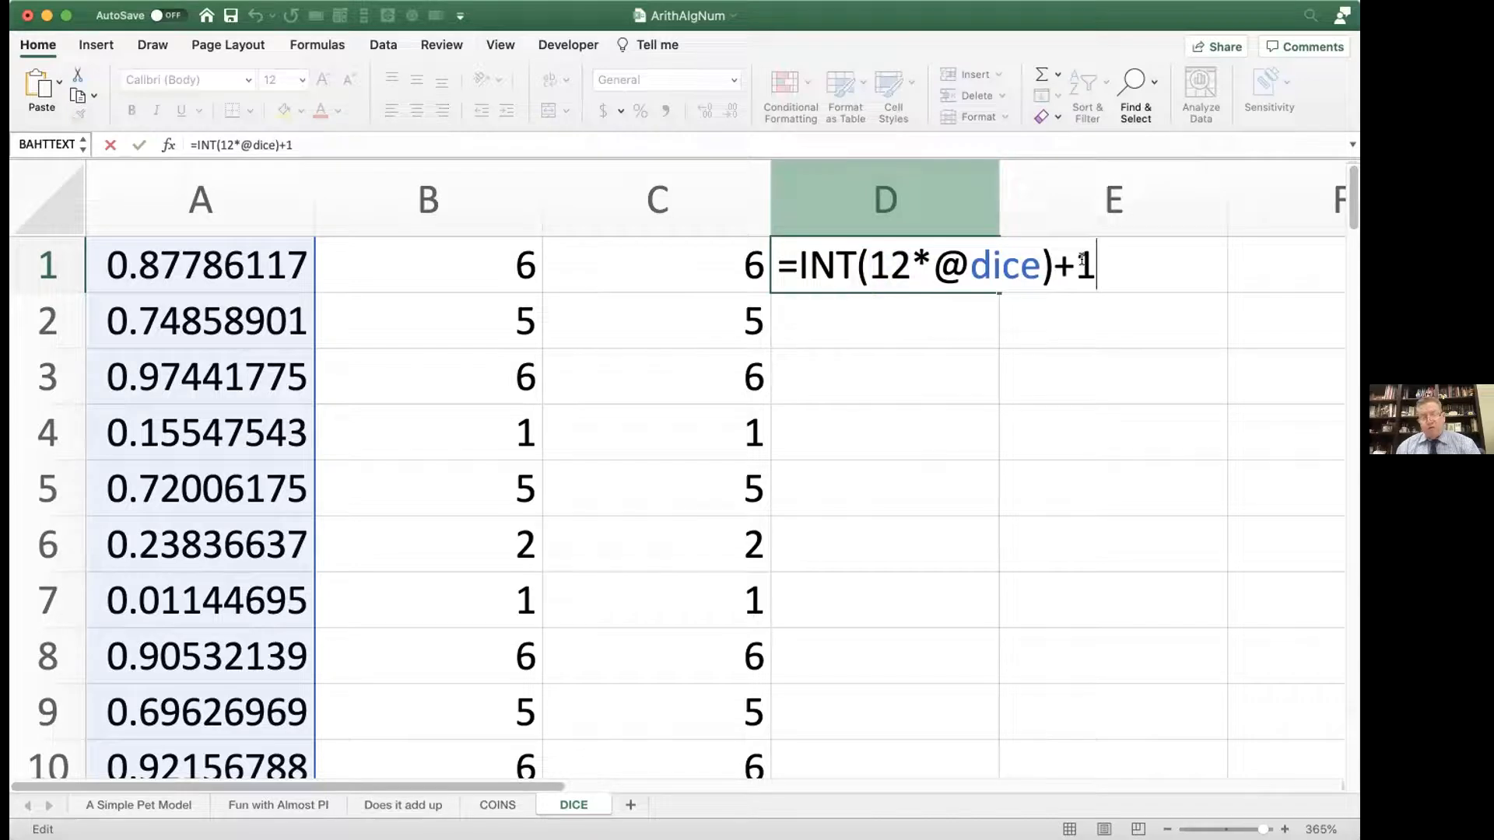
pyautogui.moveTo(1041, 267); pyautogui.dragTo(936, 265)
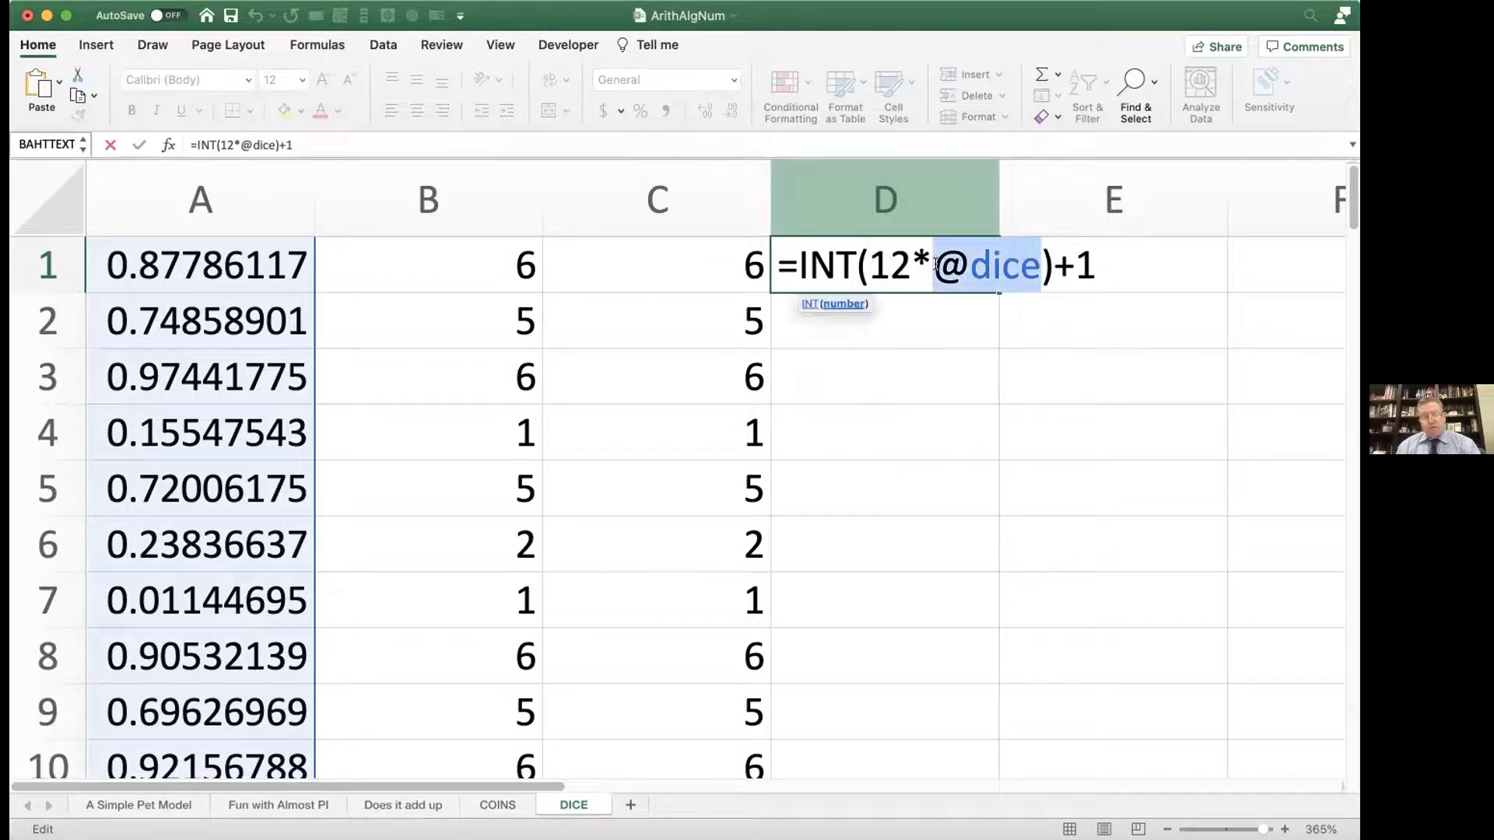
pyautogui.press('Return')
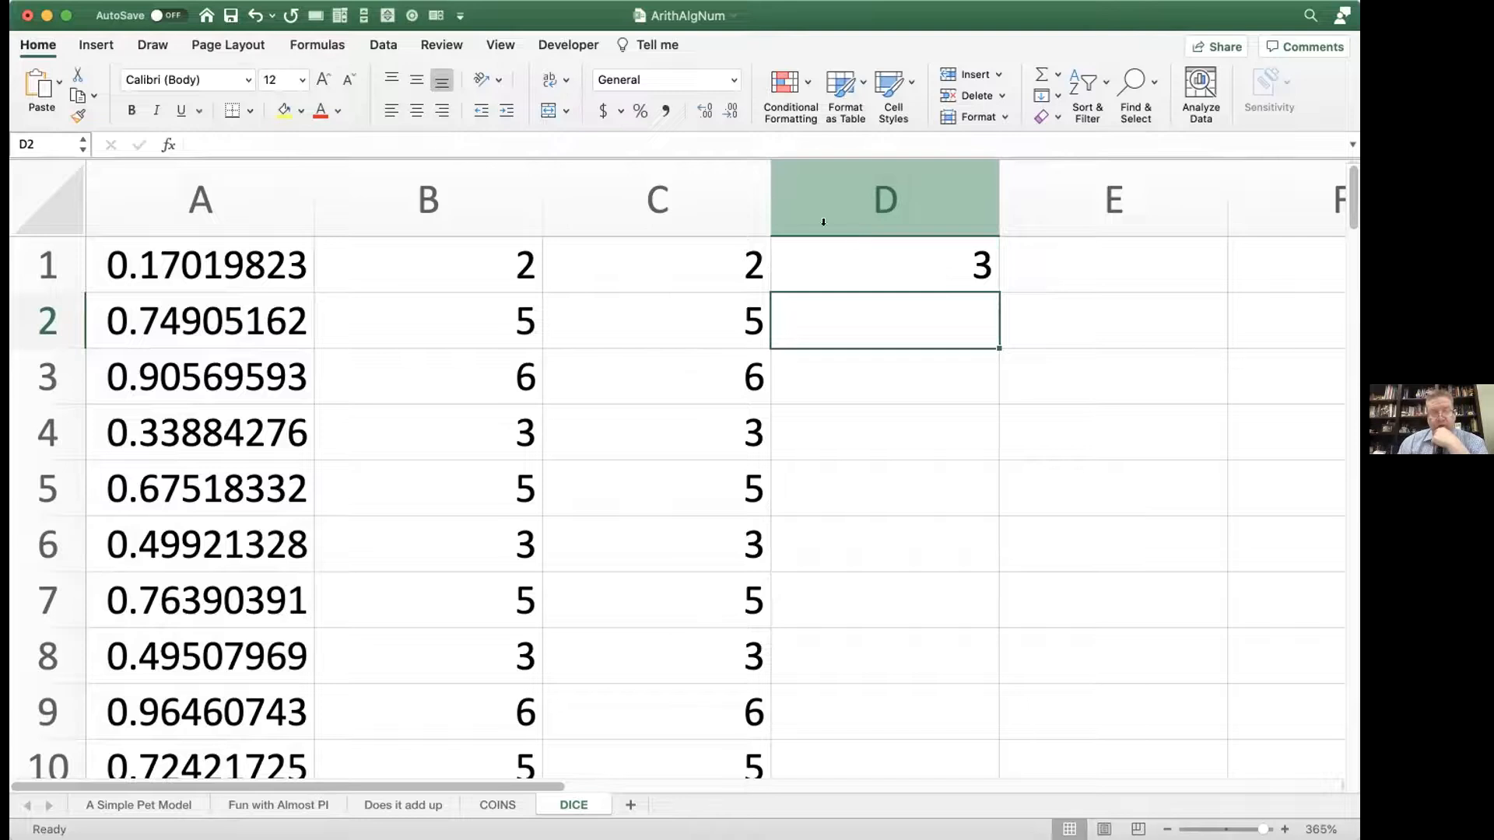
# Step: Open the nested IF formula in B1 to review it again and close it without changes
pyautogui.click(466, 263)
pyautogui.doubleClick(512, 269)
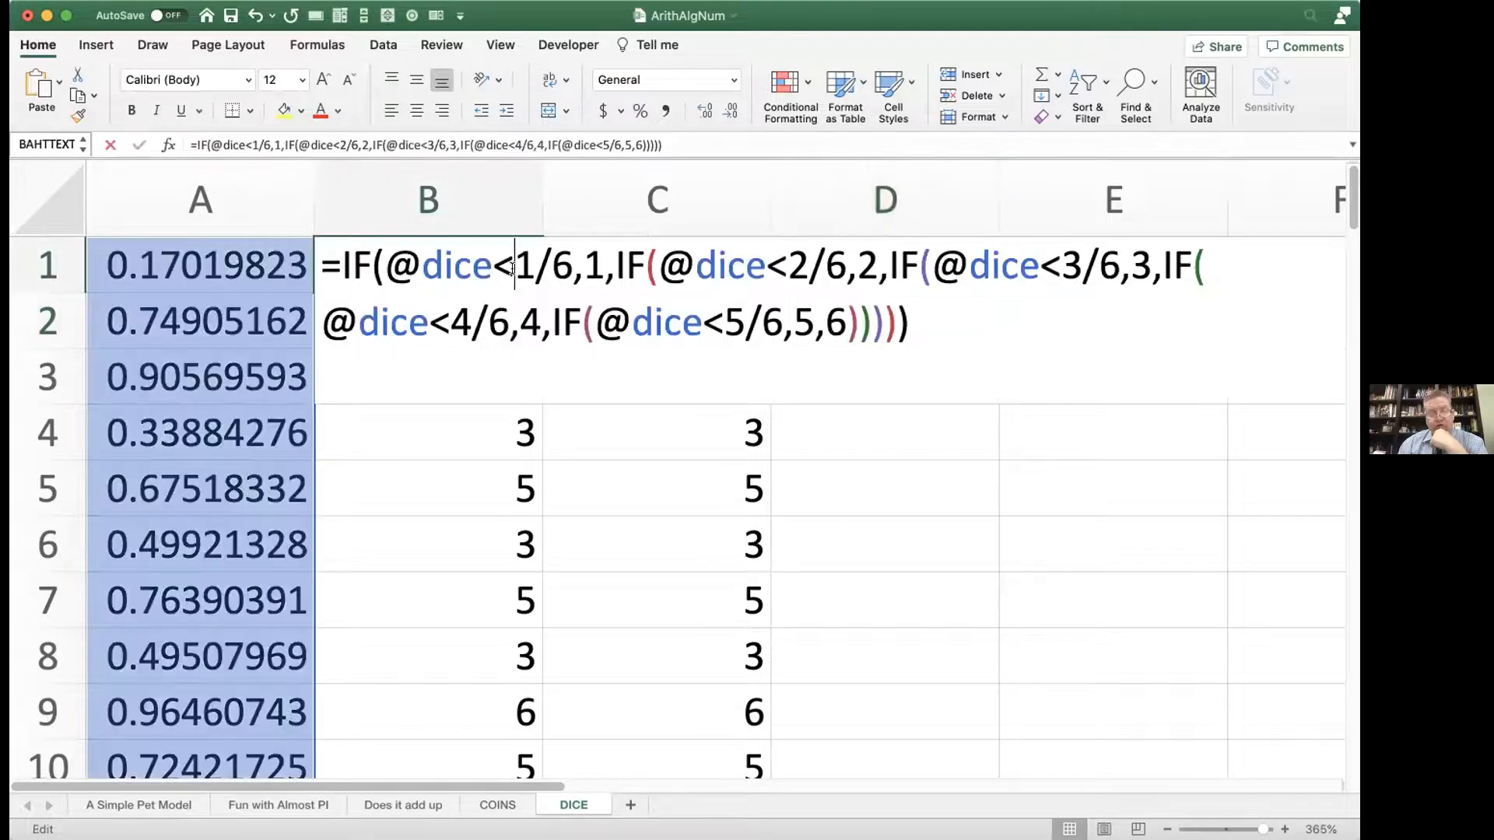
pyautogui.press('Return')
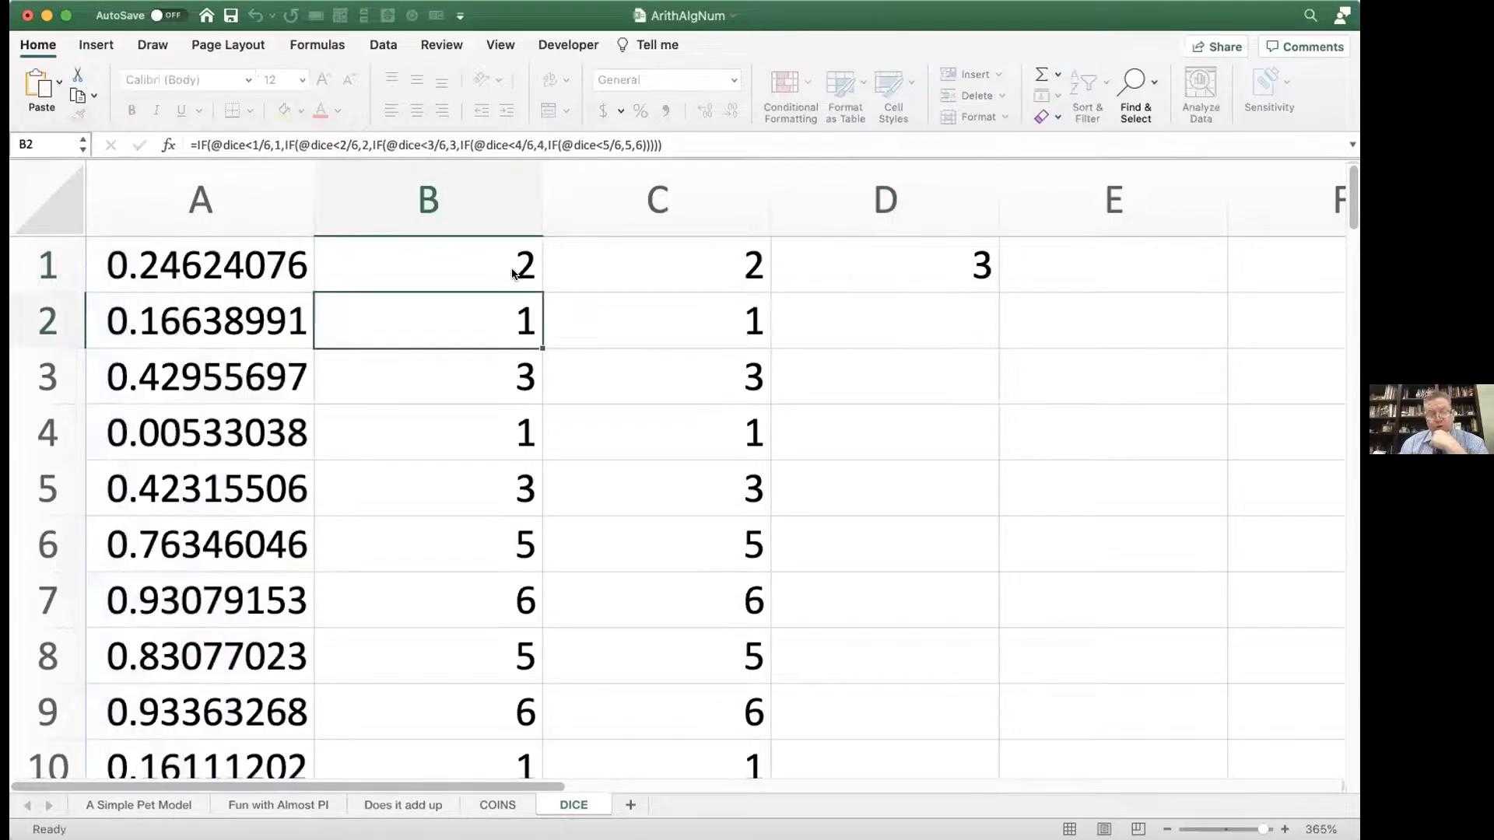
pyautogui.doubleClick(632, 263)
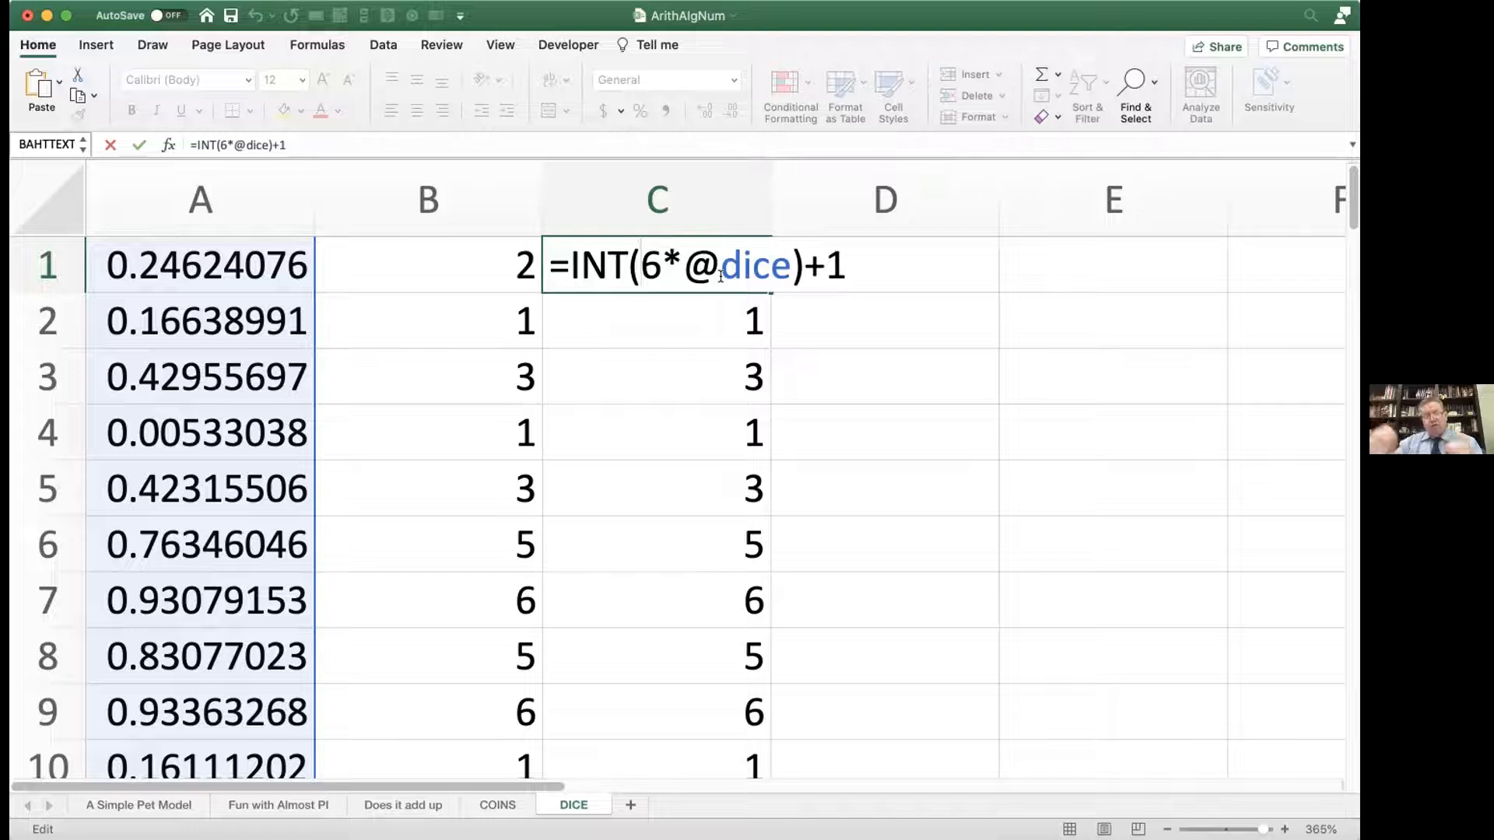
pyautogui.write('\\')
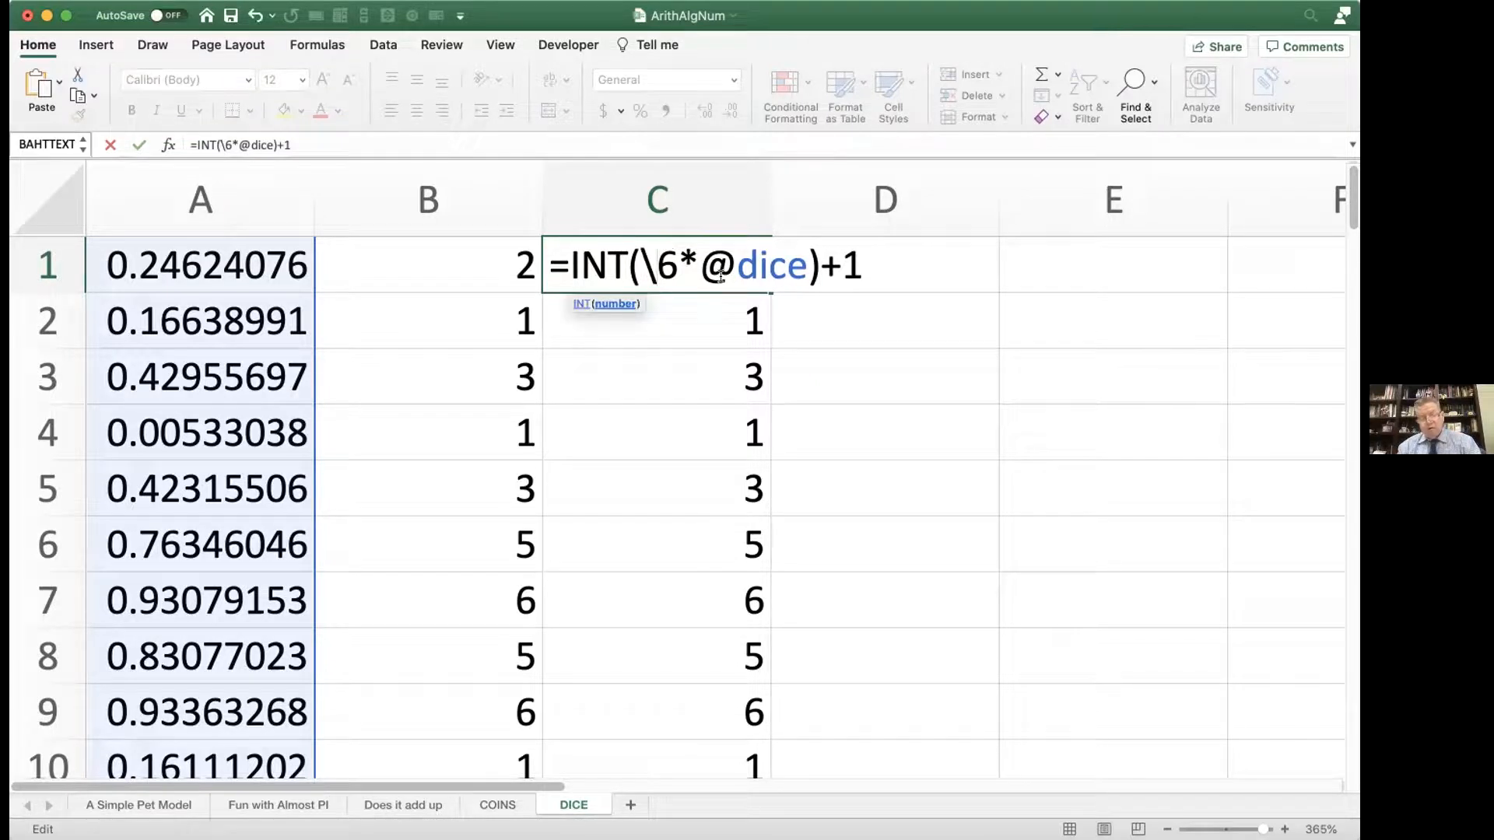
pyautogui.press('Return')
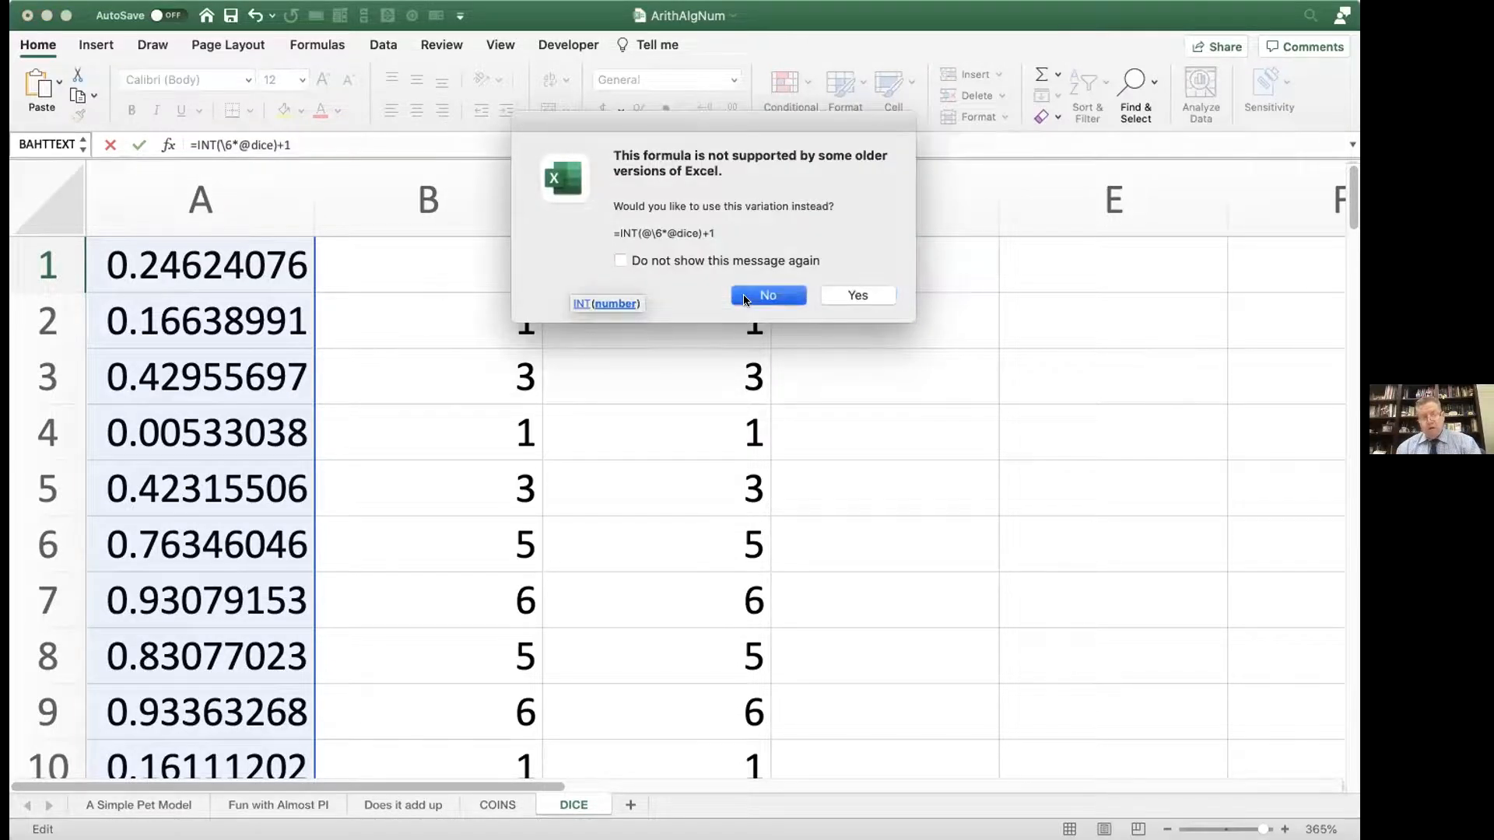
pyautogui.click(768, 295)
pyautogui.doubleClick(651, 272)
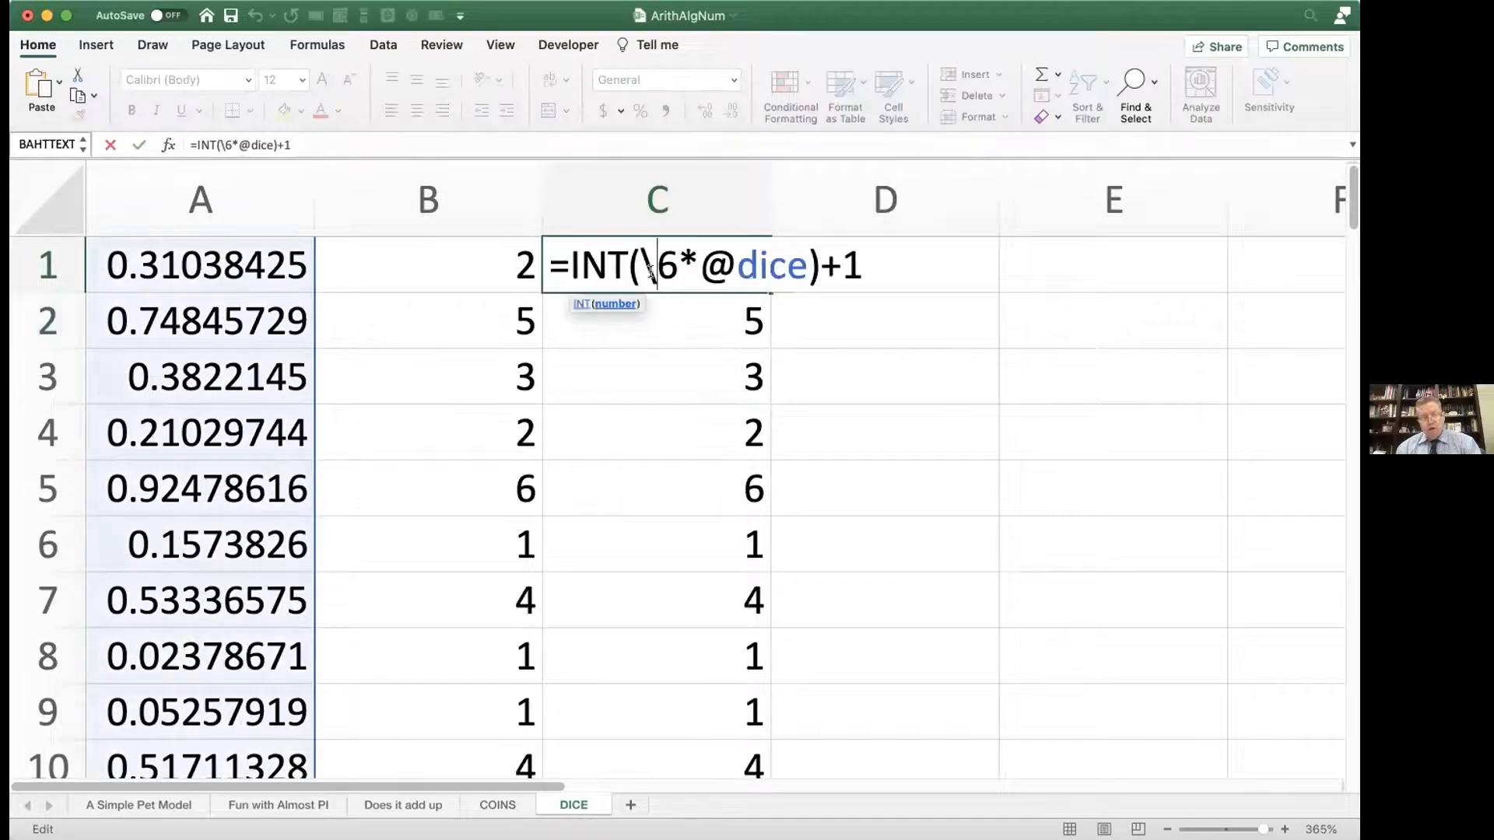
pyautogui.press('BackSpace')
pyautogui.press('Return')
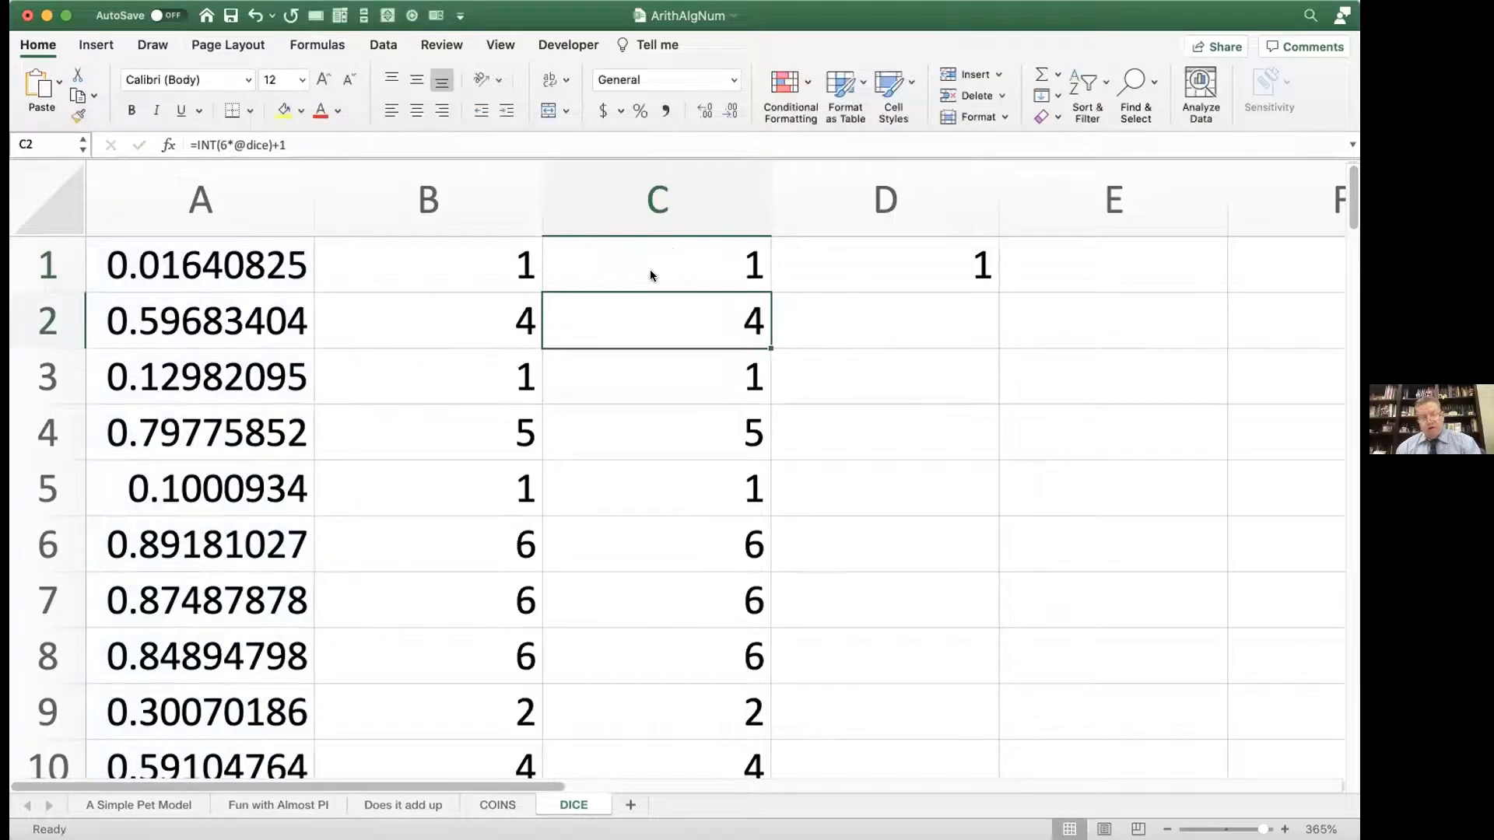
# Step: Review the twelve-sided die formula in D1 and close it without changes
pyautogui.doubleClick(832, 267)
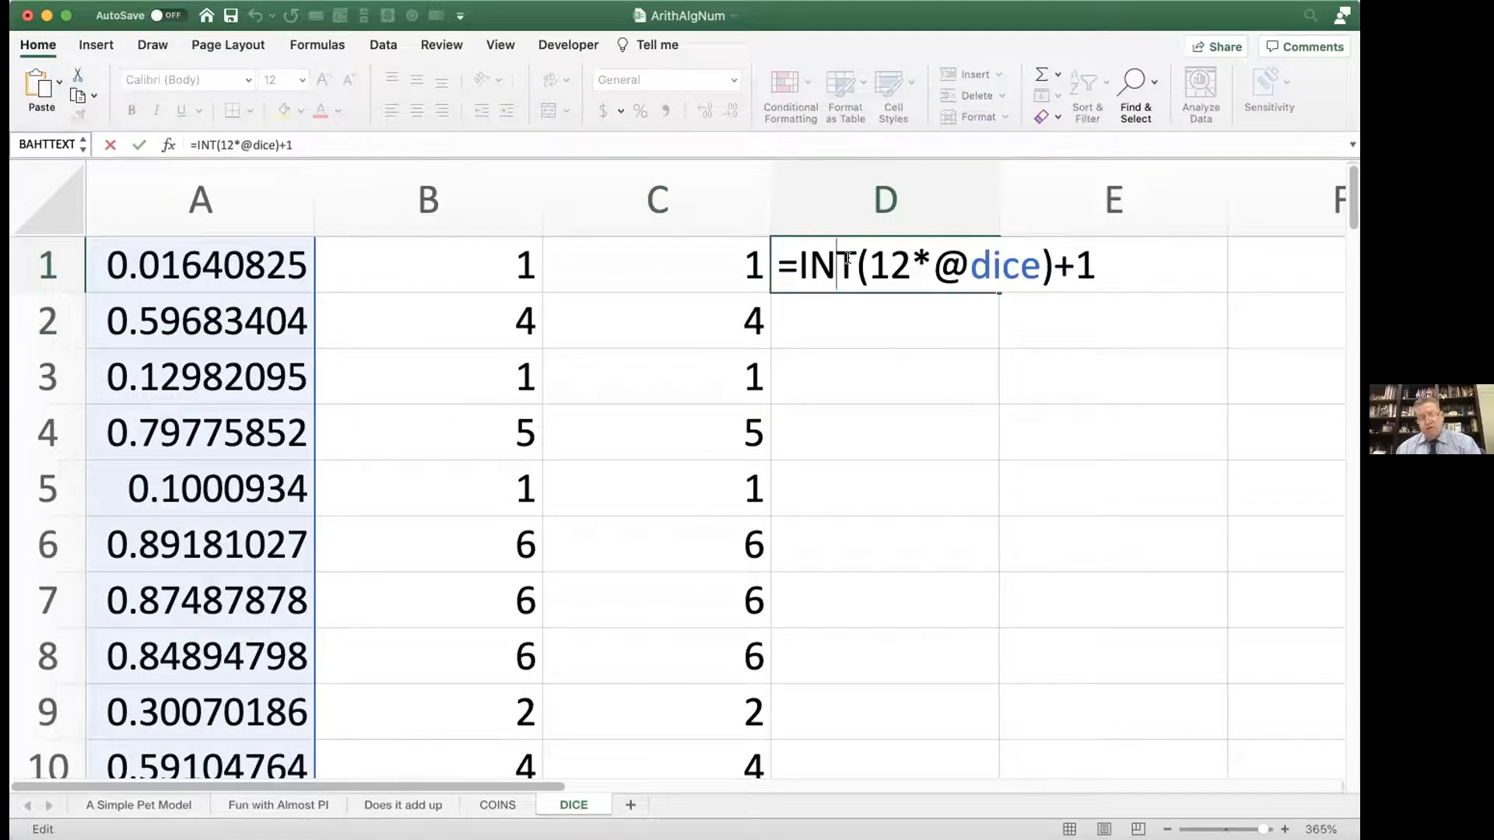
pyautogui.press('Return')
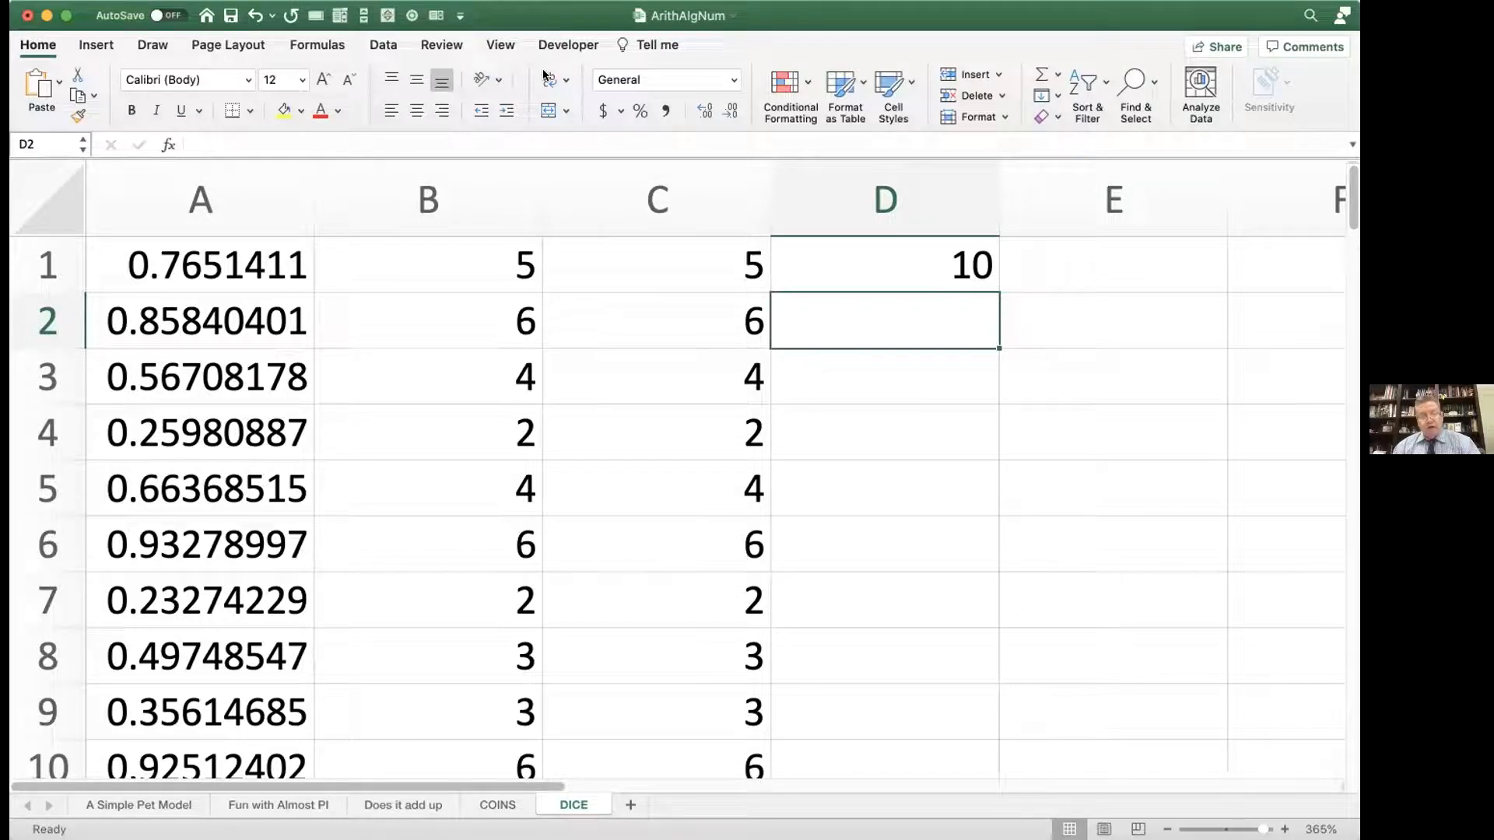
pyautogui.doubleClick(679, 263)
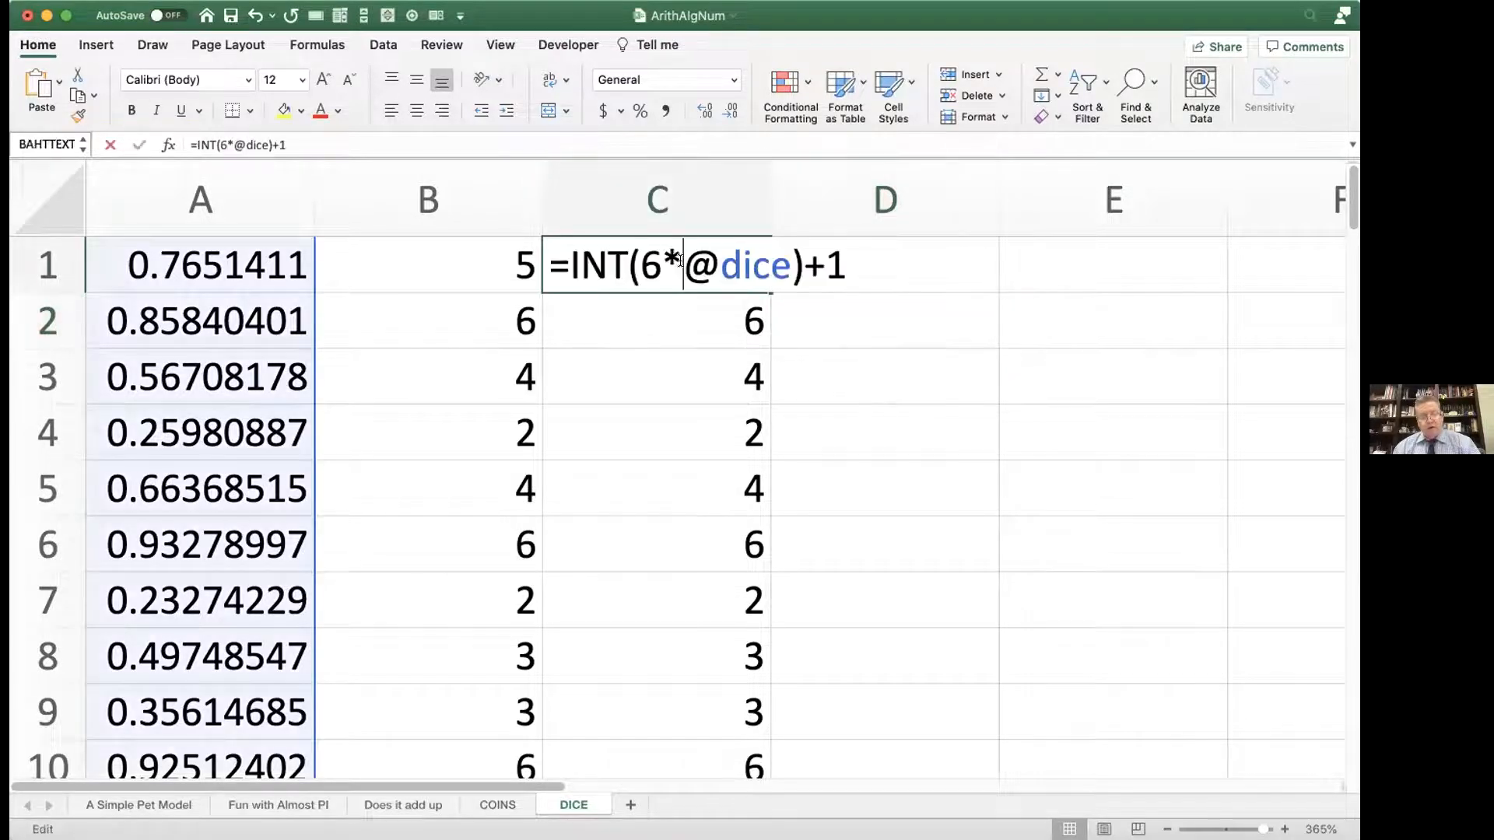
pyautogui.click(838, 261)
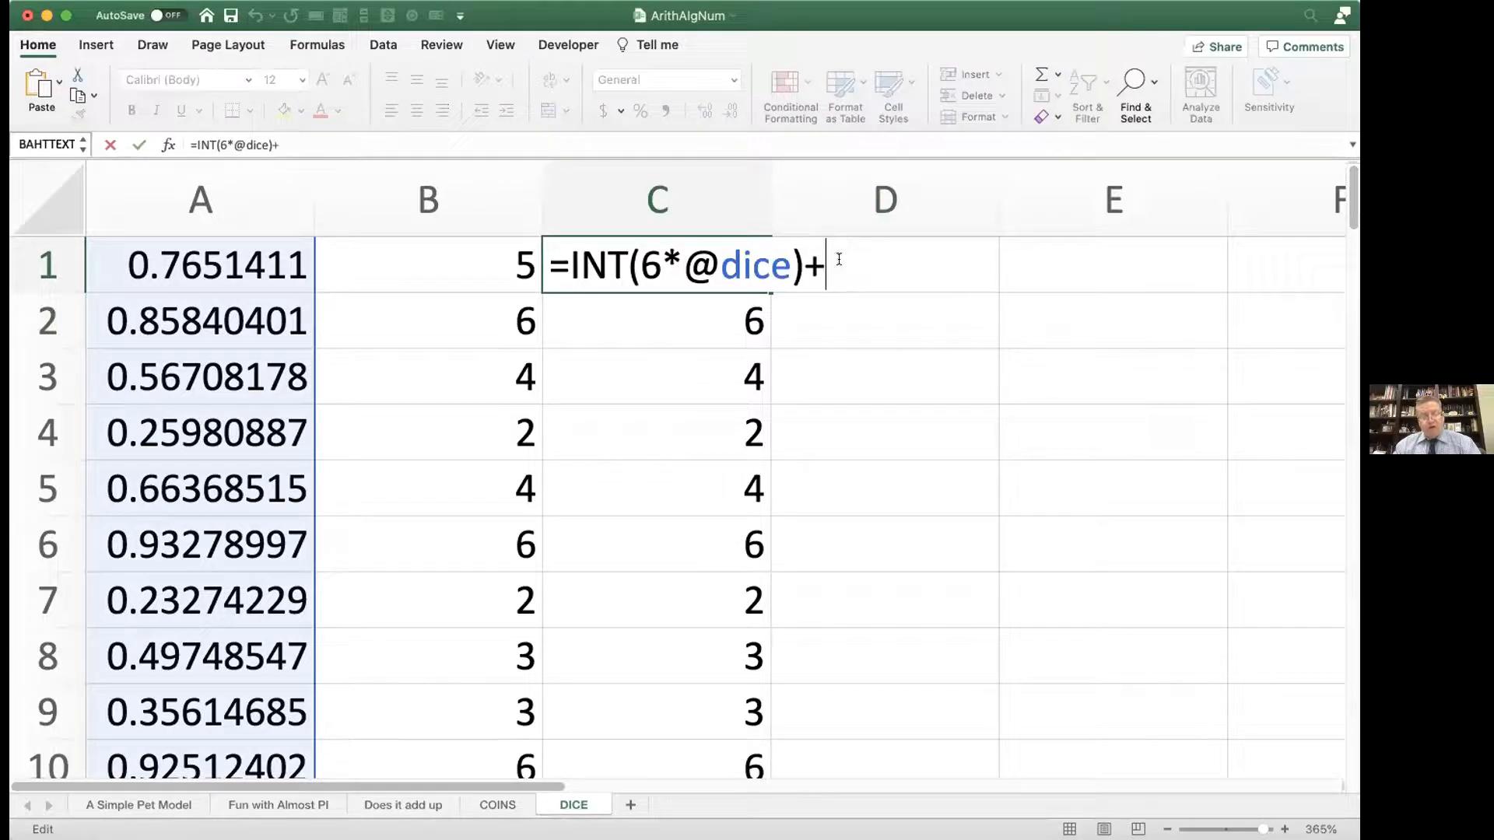
pyautogui.press('BackSpace')
pyautogui.press('BackSpace')
pyautogui.press('BackSpace')
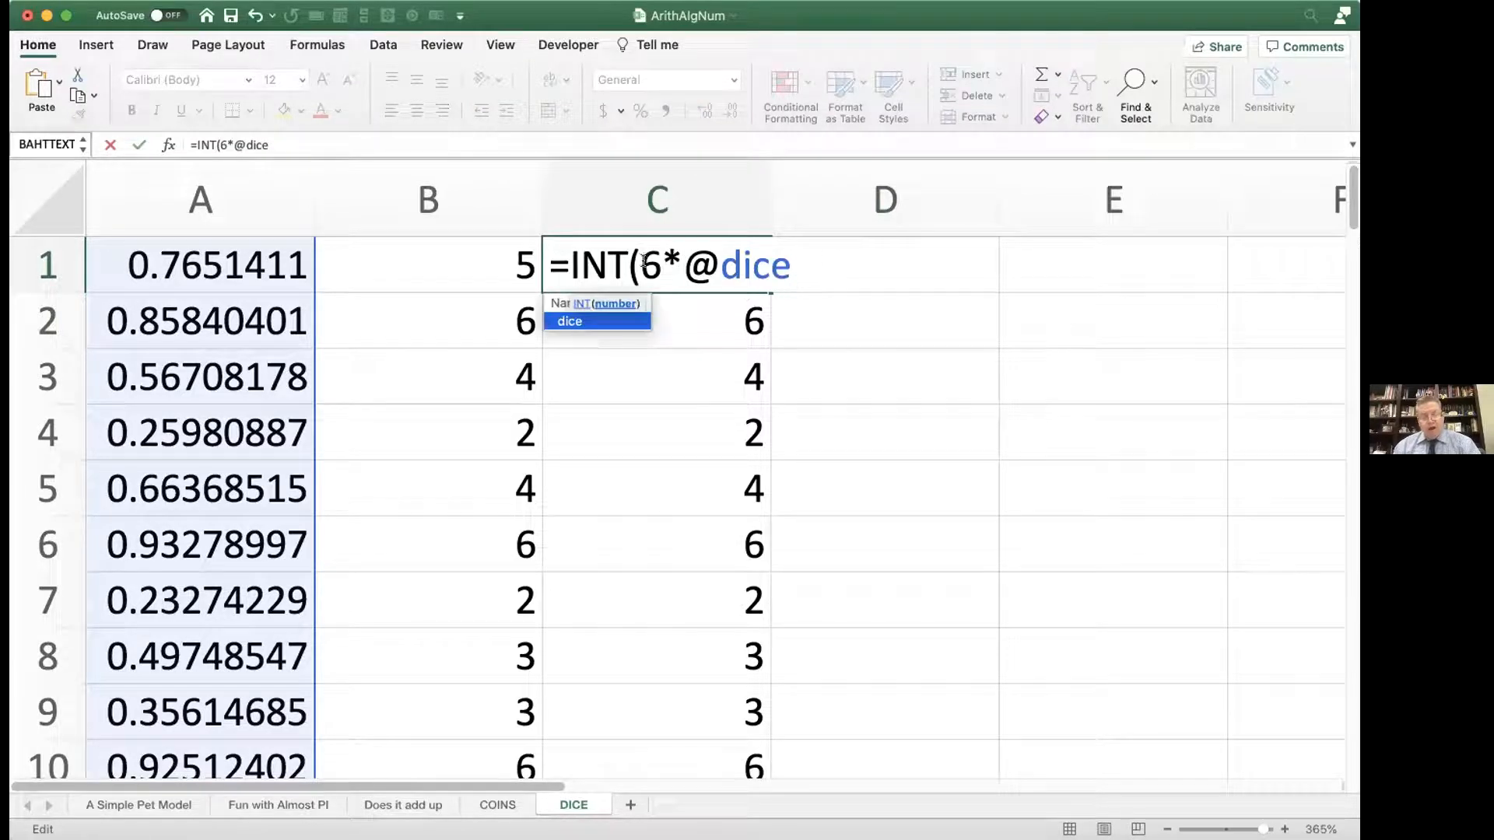
pyautogui.moveTo(635, 264); pyautogui.dragTo(562, 262)
pyautogui.press('BackSpace')
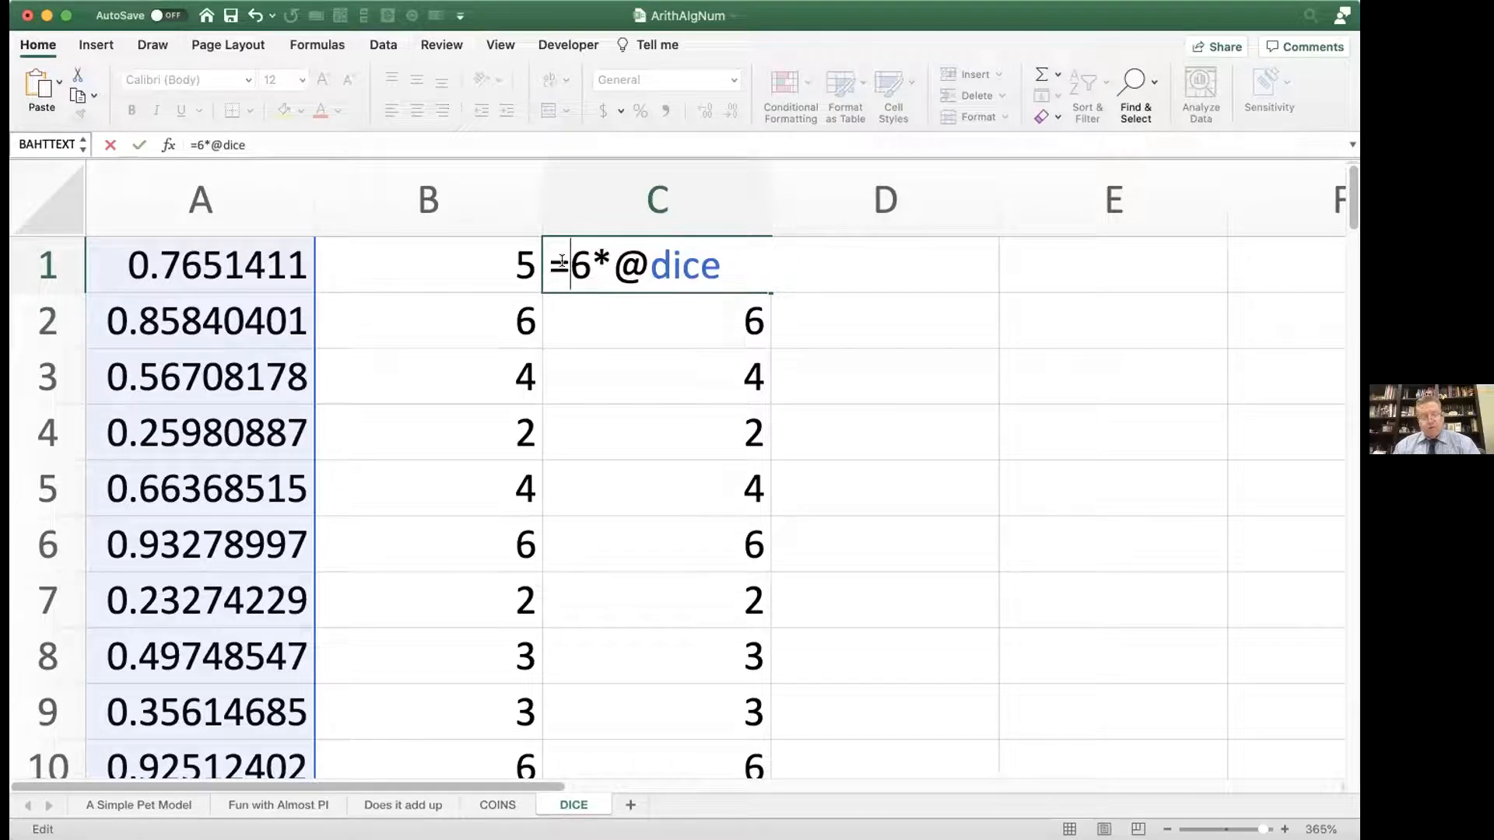
pyautogui.press('Return')
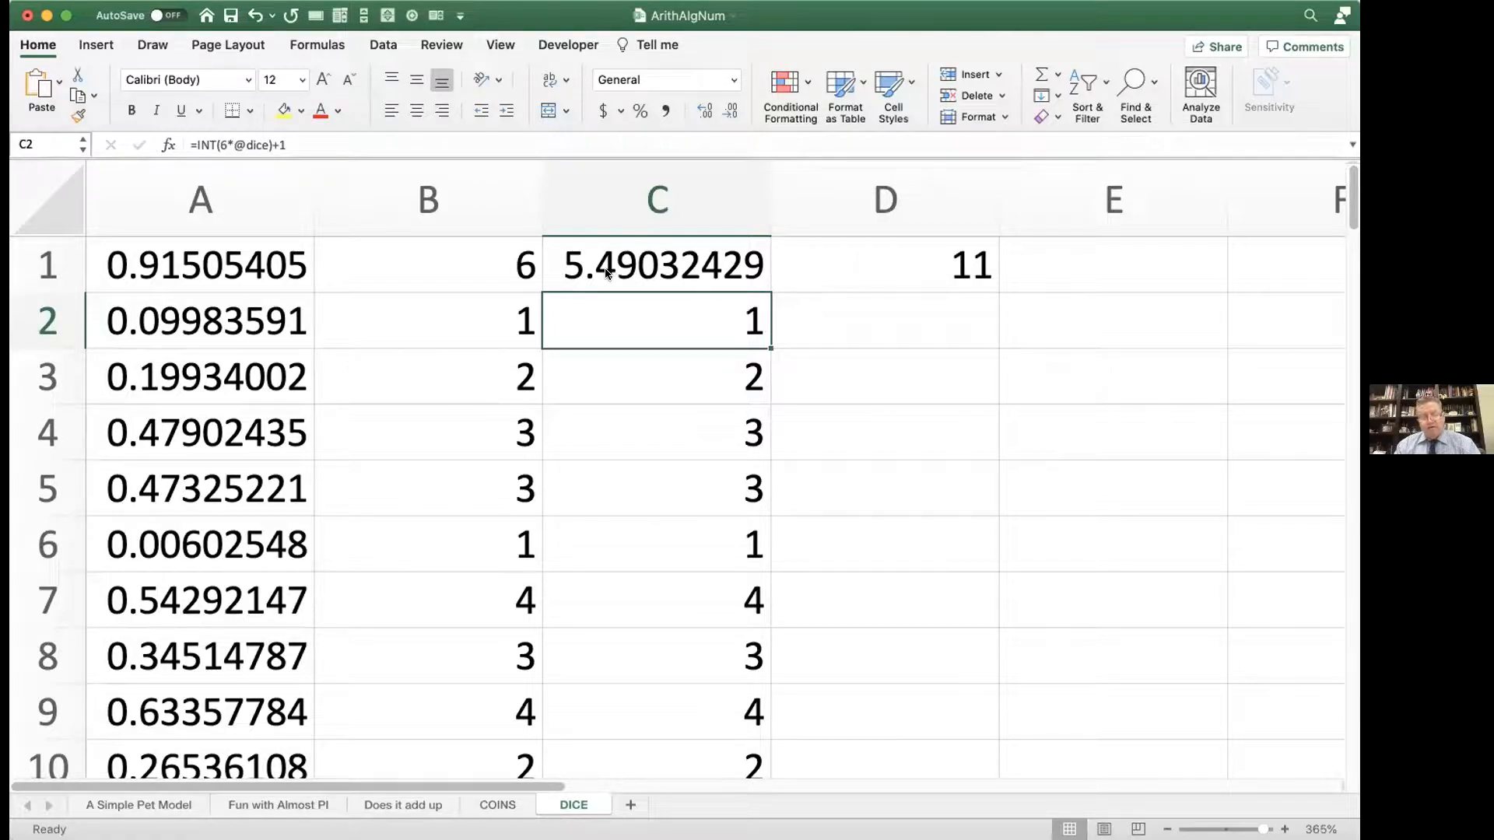
pyautogui.press('F9')
pyautogui.press('F9')
pyautogui.press('F9')
pyautogui.press('F9')
pyautogui.press('F9')
pyautogui.press('F9')
pyautogui.press('F9')
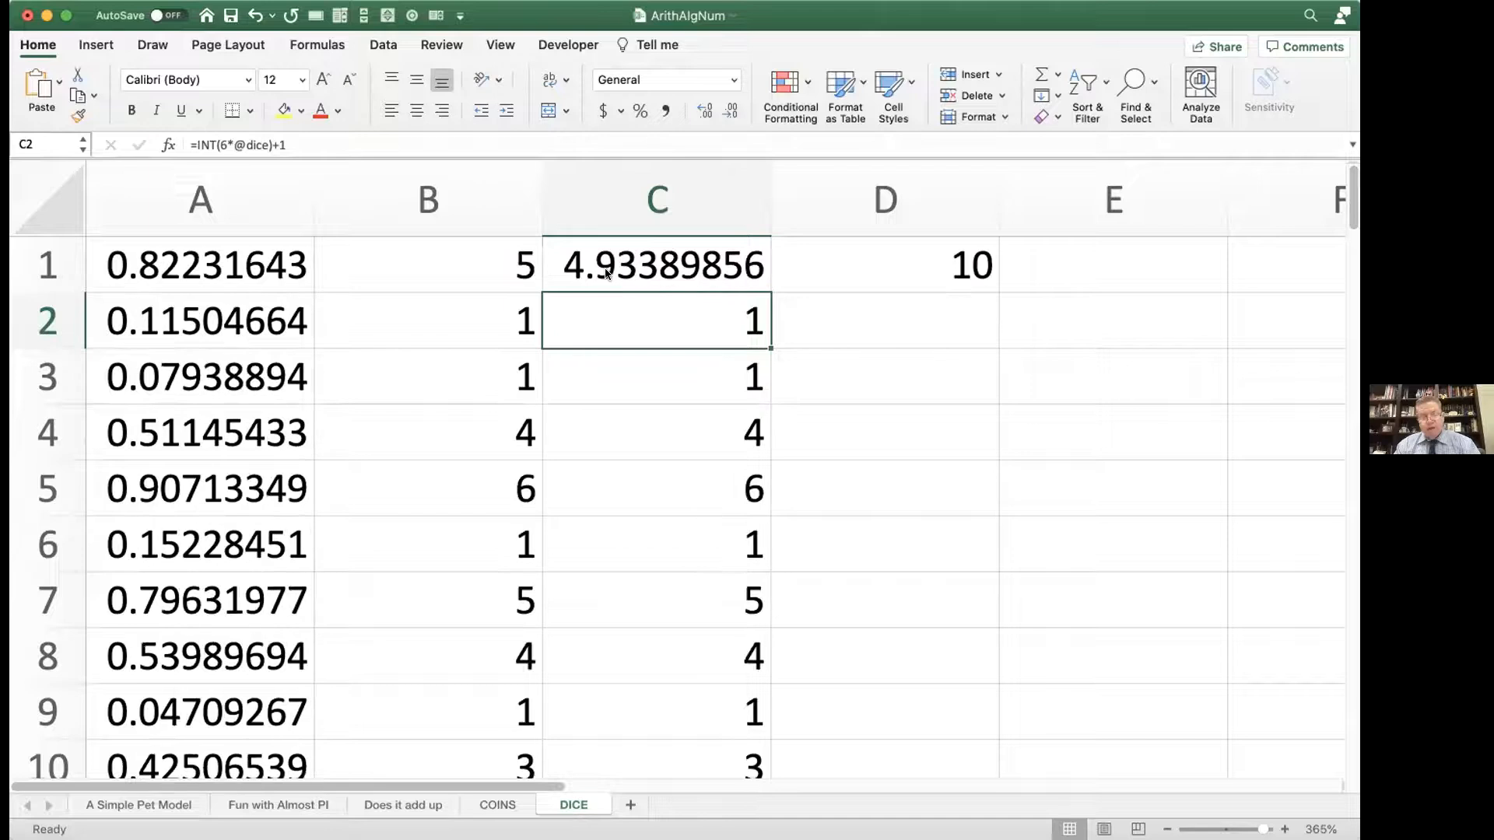
pyautogui.press('F9')
pyautogui.press('F9')
pyautogui.press('F9')
pyautogui.press('F9')
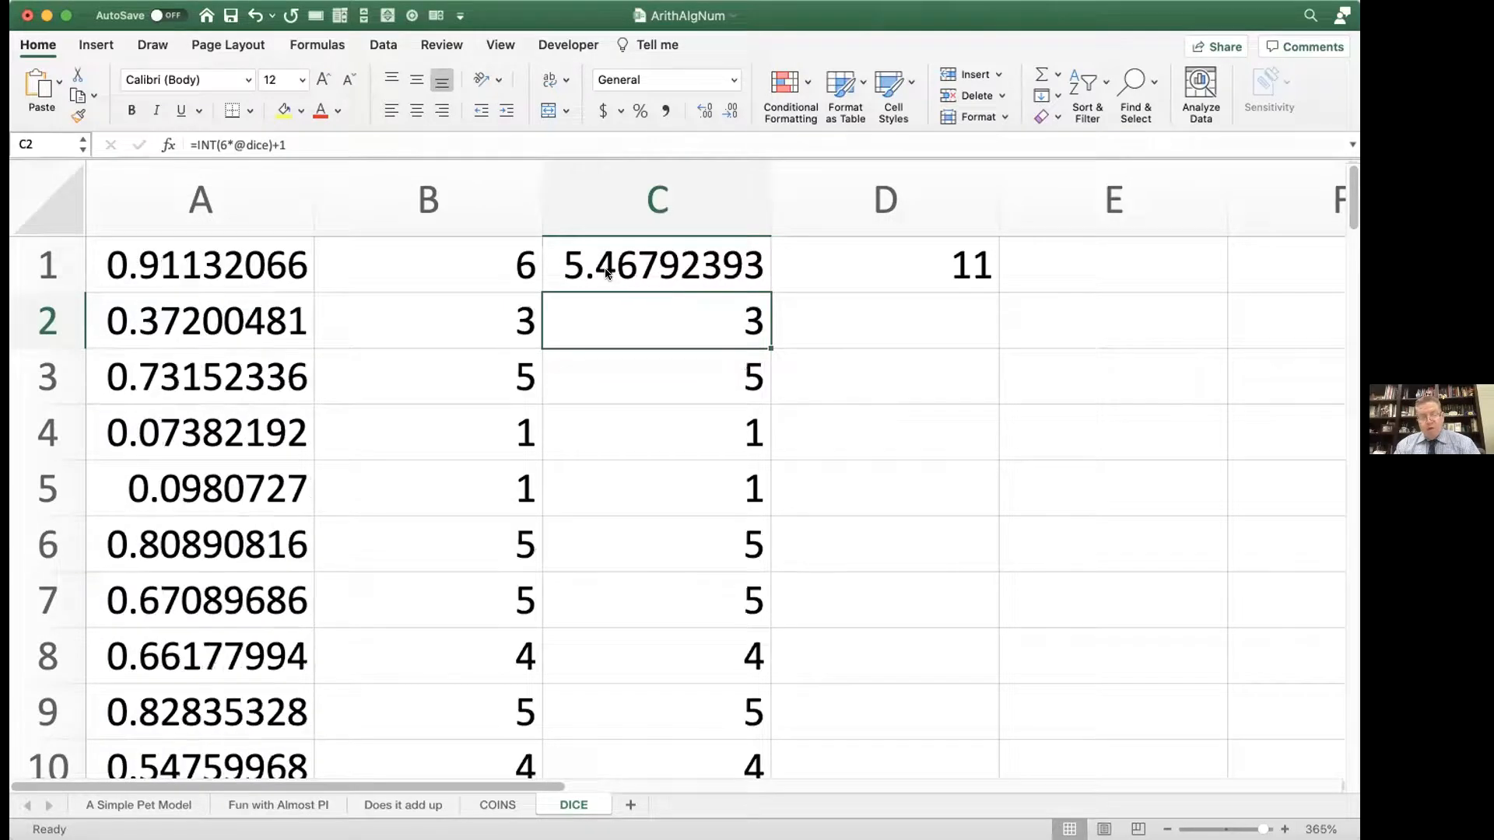
pyautogui.press('F9')
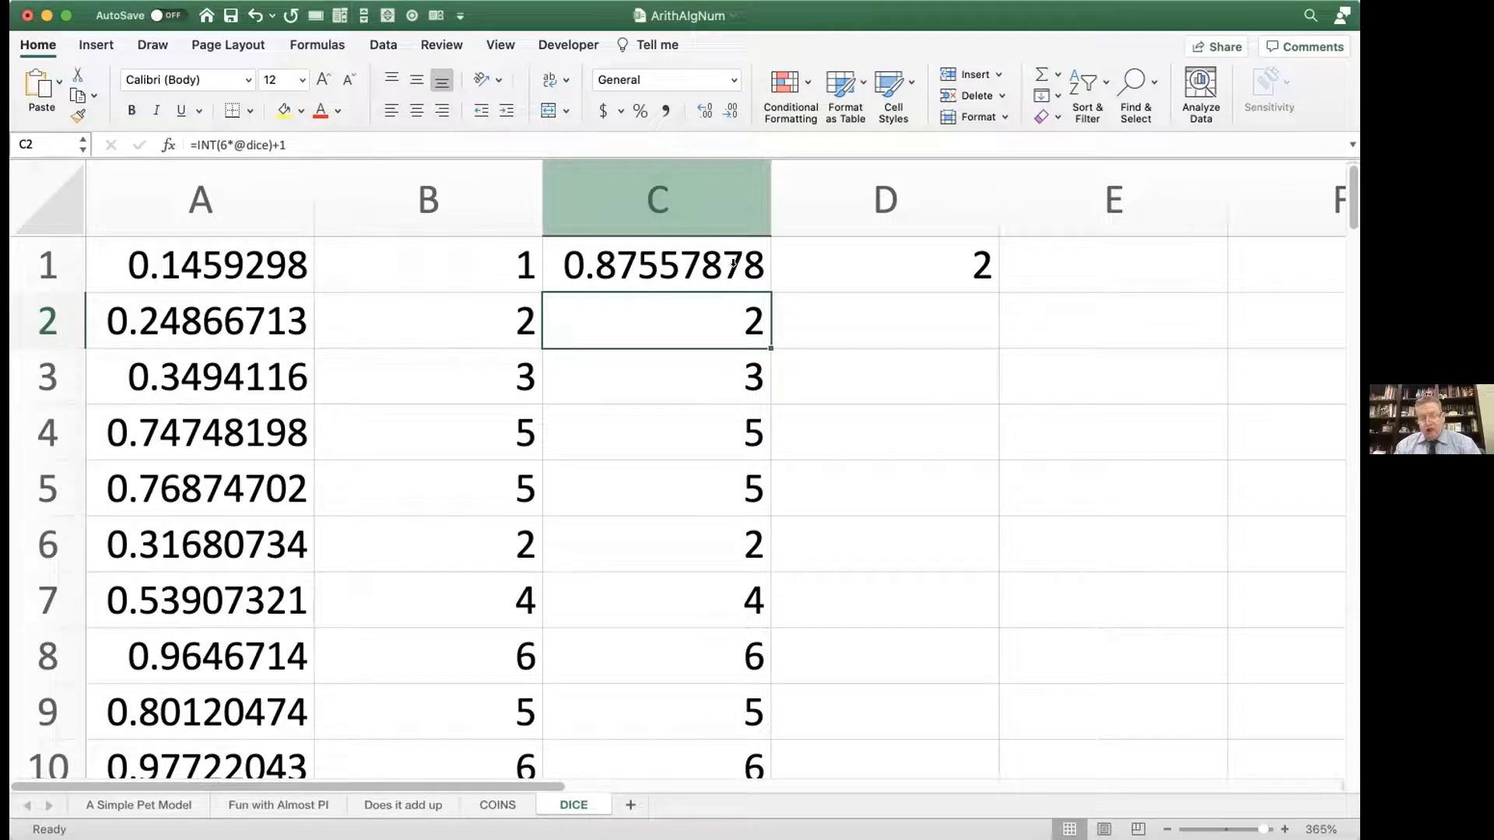
pyautogui.press('F9')
pyautogui.press('F9')
pyautogui.press('F9')
pyautogui.press('F9')
pyautogui.press('F9')
pyautogui.press('F9')
pyautogui.press('F9')
pyautogui.press('F9')
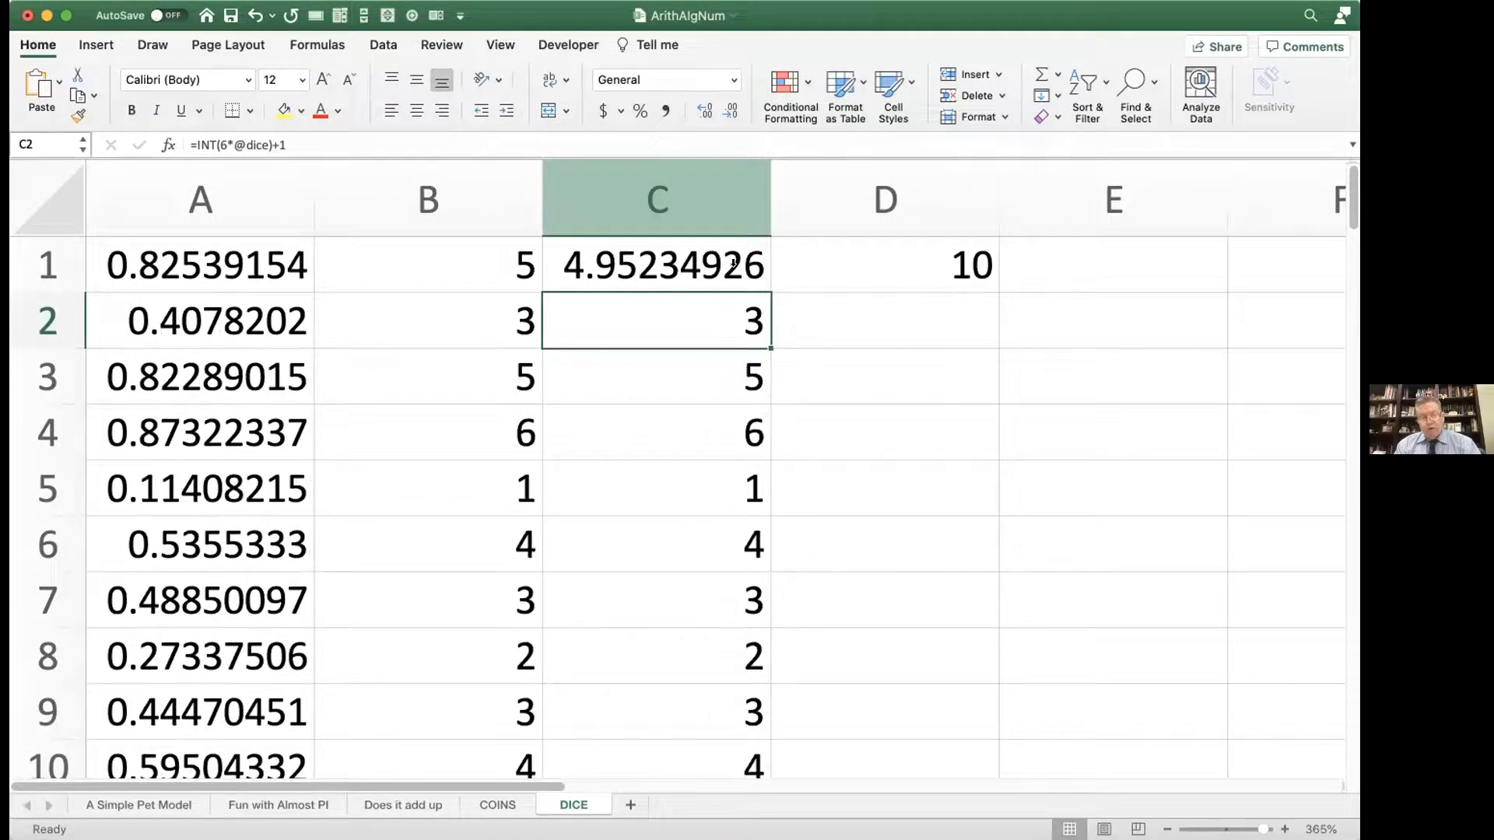
pyautogui.press('F9')
pyautogui.press('F9')
pyautogui.press('F9')
pyautogui.press('F9')
pyautogui.press('F9')
pyautogui.press('F9')
pyautogui.press('F9')
pyautogui.press('F9')
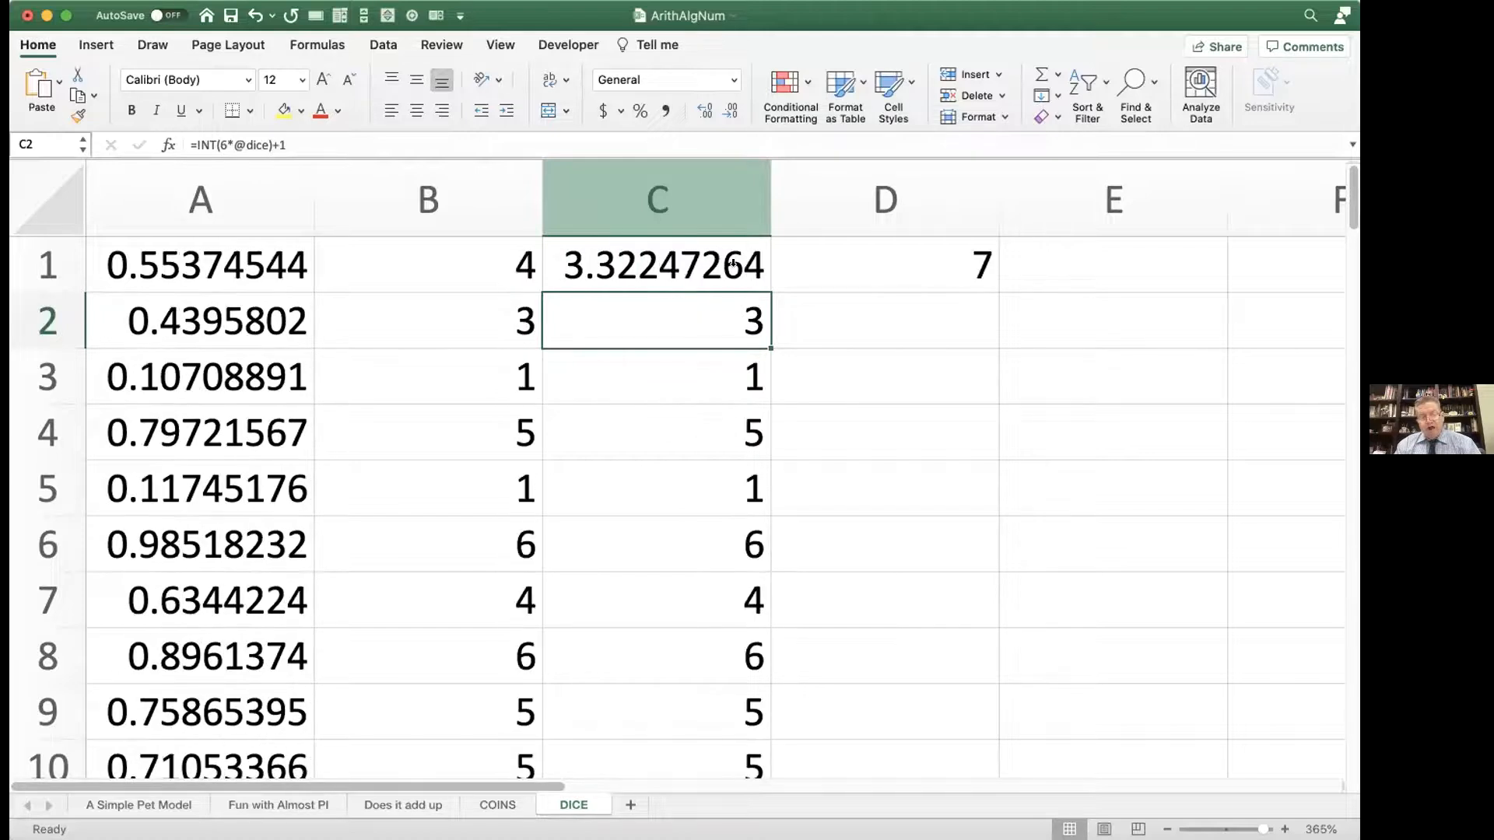
pyautogui.press('F9')
pyautogui.press('F9')
pyautogui.press('F9')
pyautogui.press('F9')
pyautogui.press('F9')
pyautogui.press('F9')
pyautogui.press('F9')
pyautogui.press('F9')
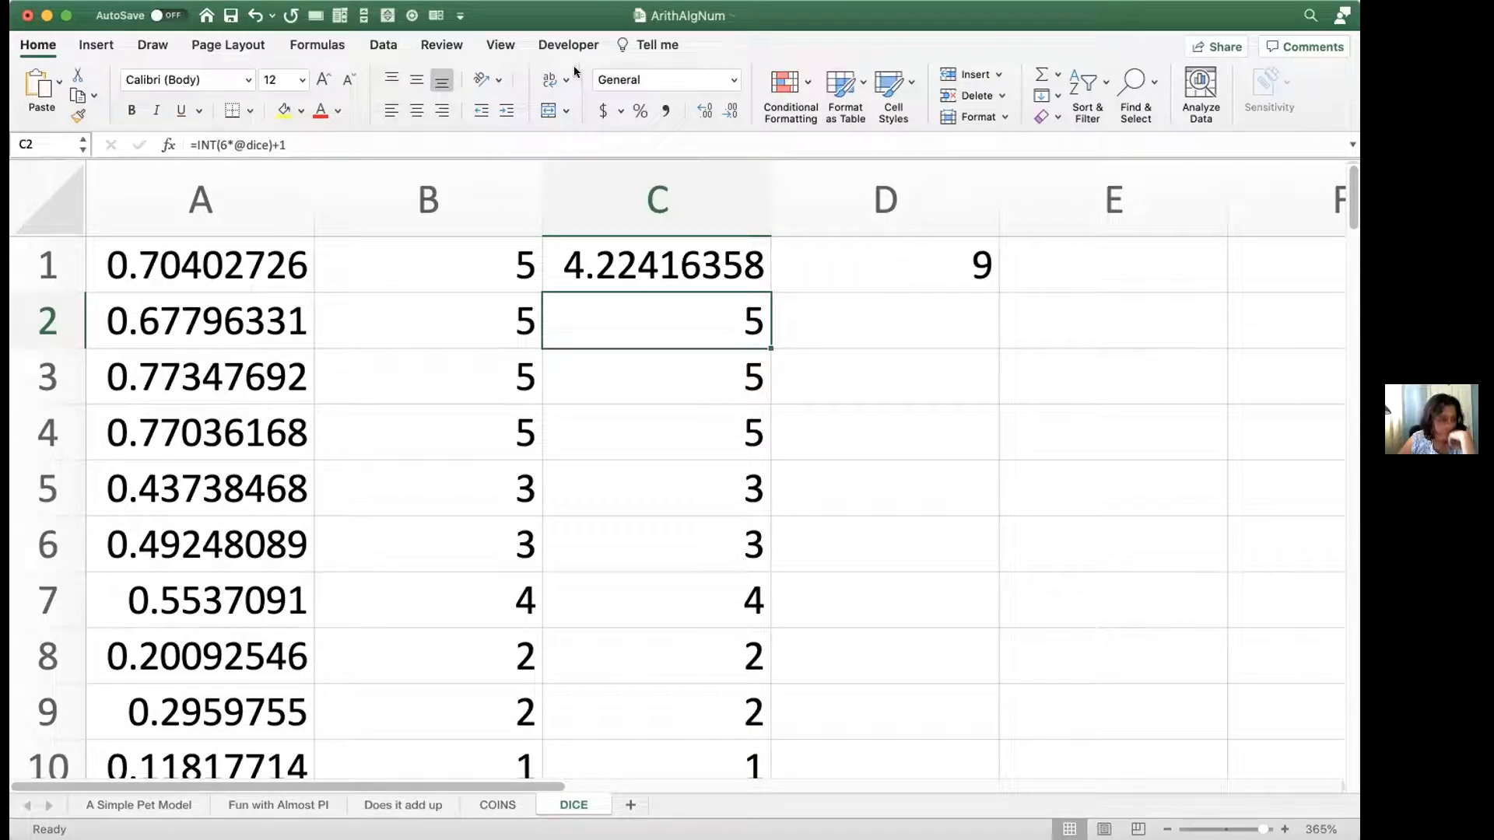
pyautogui.doubleClick(651, 276)
pyautogui.click(729, 265)
pyautogui.write('+1')
pyautogui.press('Return')
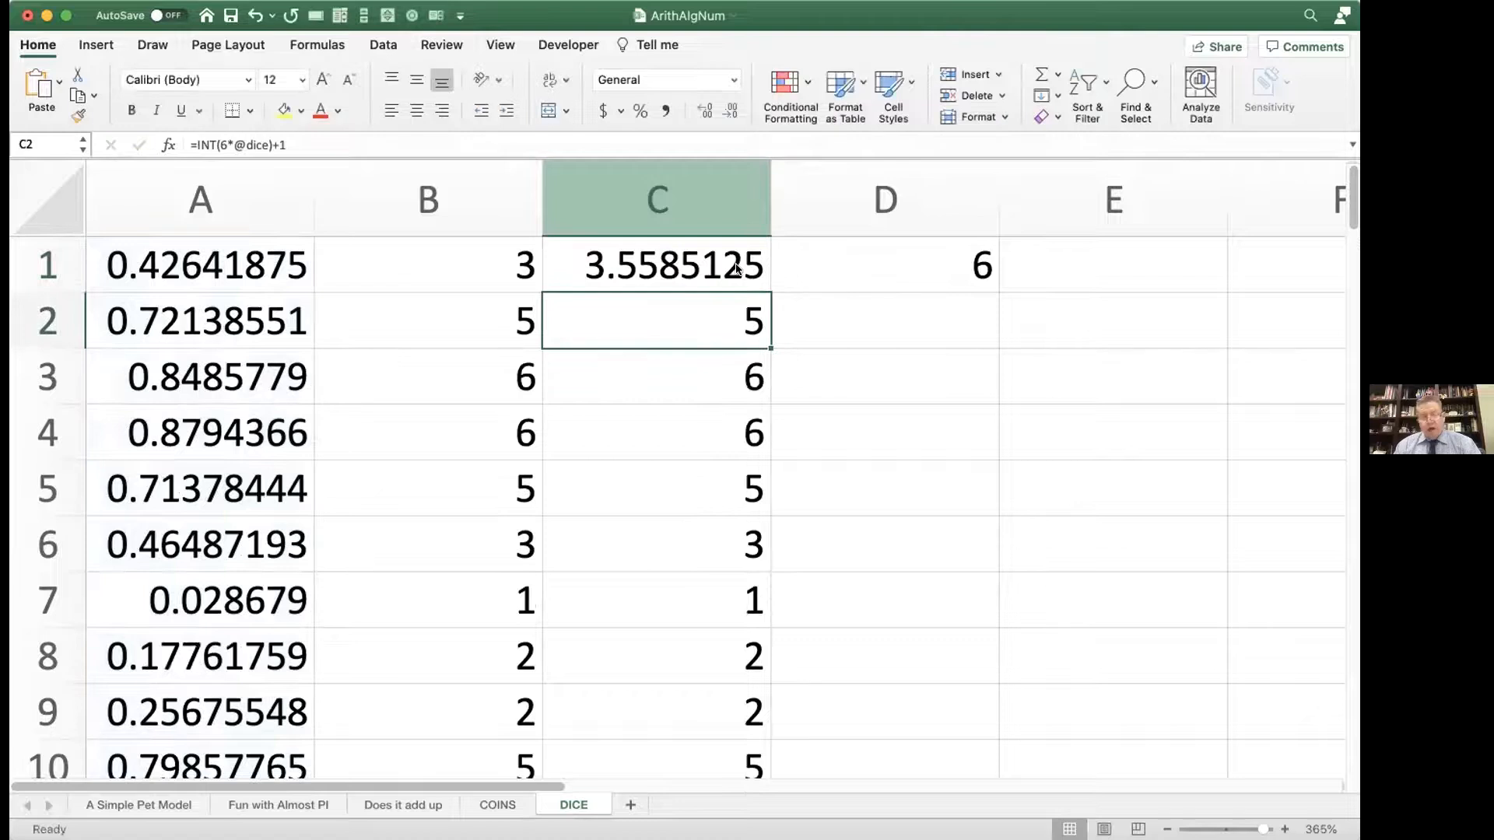
# Step: Recalculate the sheet several times to examine the shifted decimal values in C1
pyautogui.press('F9')
pyautogui.press('F9')
pyautogui.press('F9')
pyautogui.press('F9')
pyautogui.press('F9')
pyautogui.press('F9')
pyautogui.press('F9')
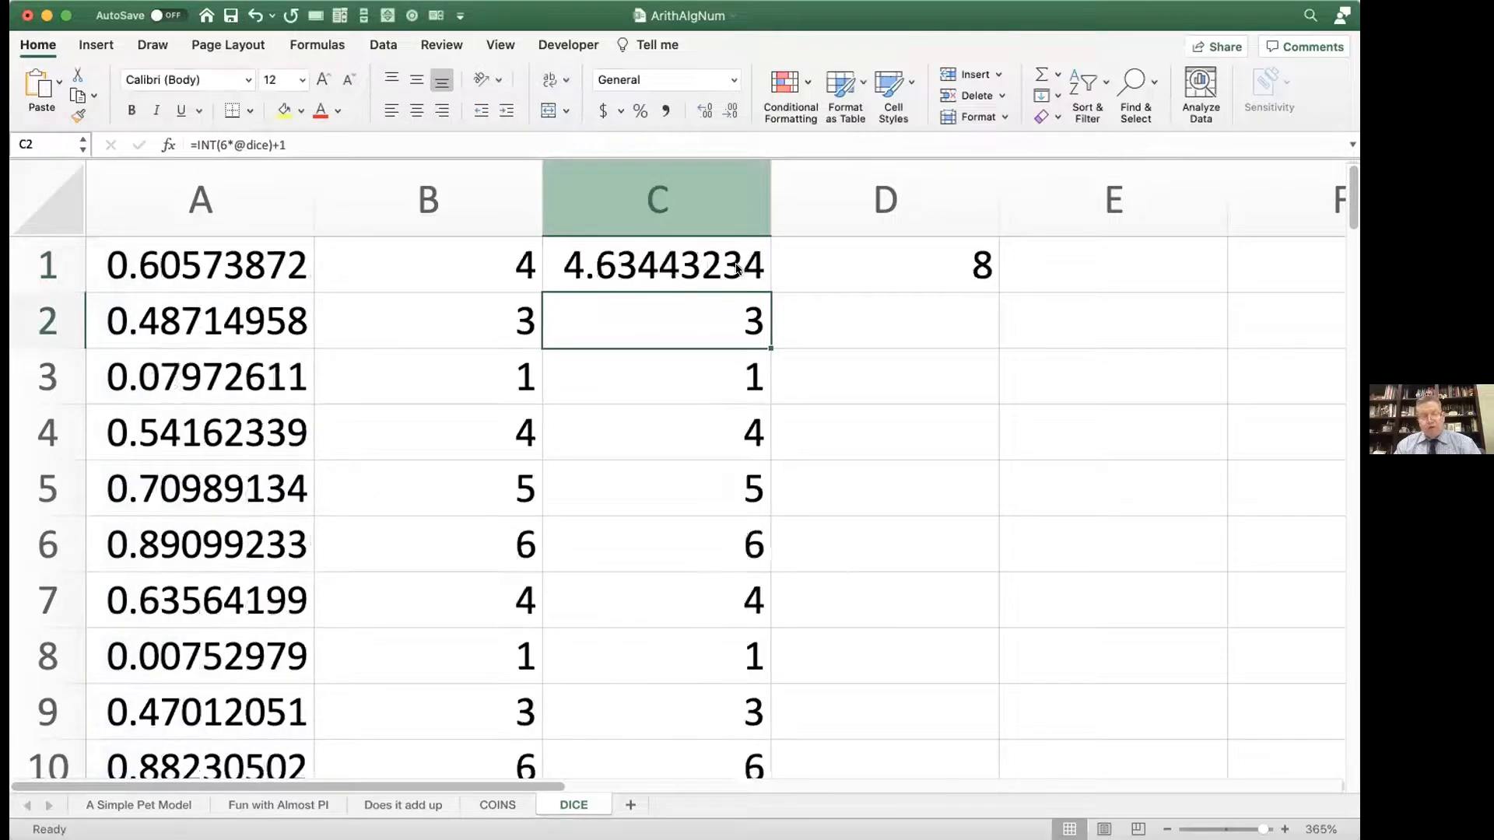
pyautogui.press('F9')
pyautogui.press('F9')
pyautogui.press('F9')
pyautogui.press('F9')
pyautogui.press('F9')
pyautogui.press('F9')
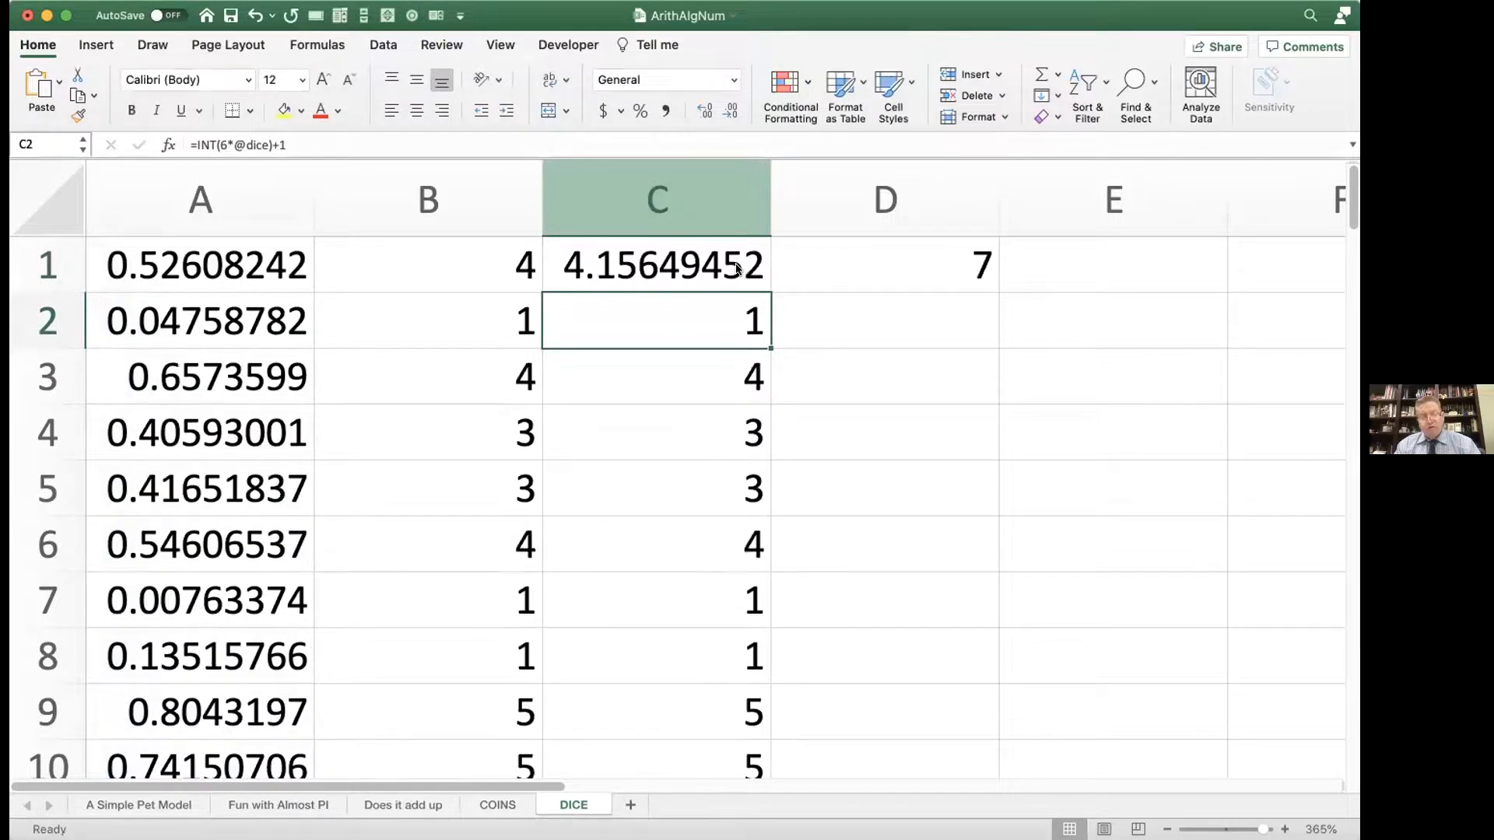
pyautogui.doubleClick(716, 262)
pyautogui.click(567, 257)
pyautogui.write('int(')
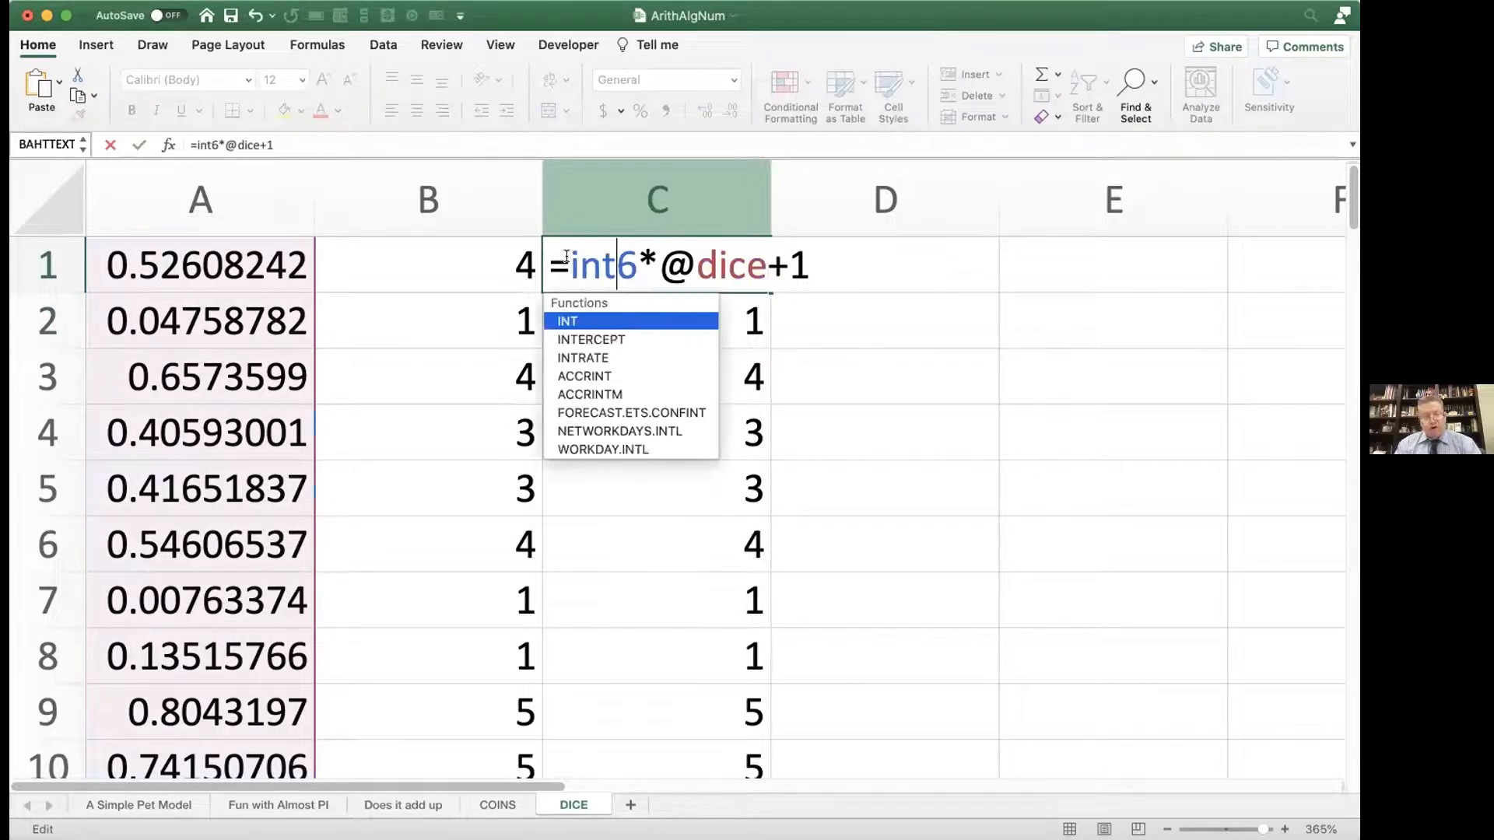
pyautogui.click(820, 262)
pyautogui.write(')')
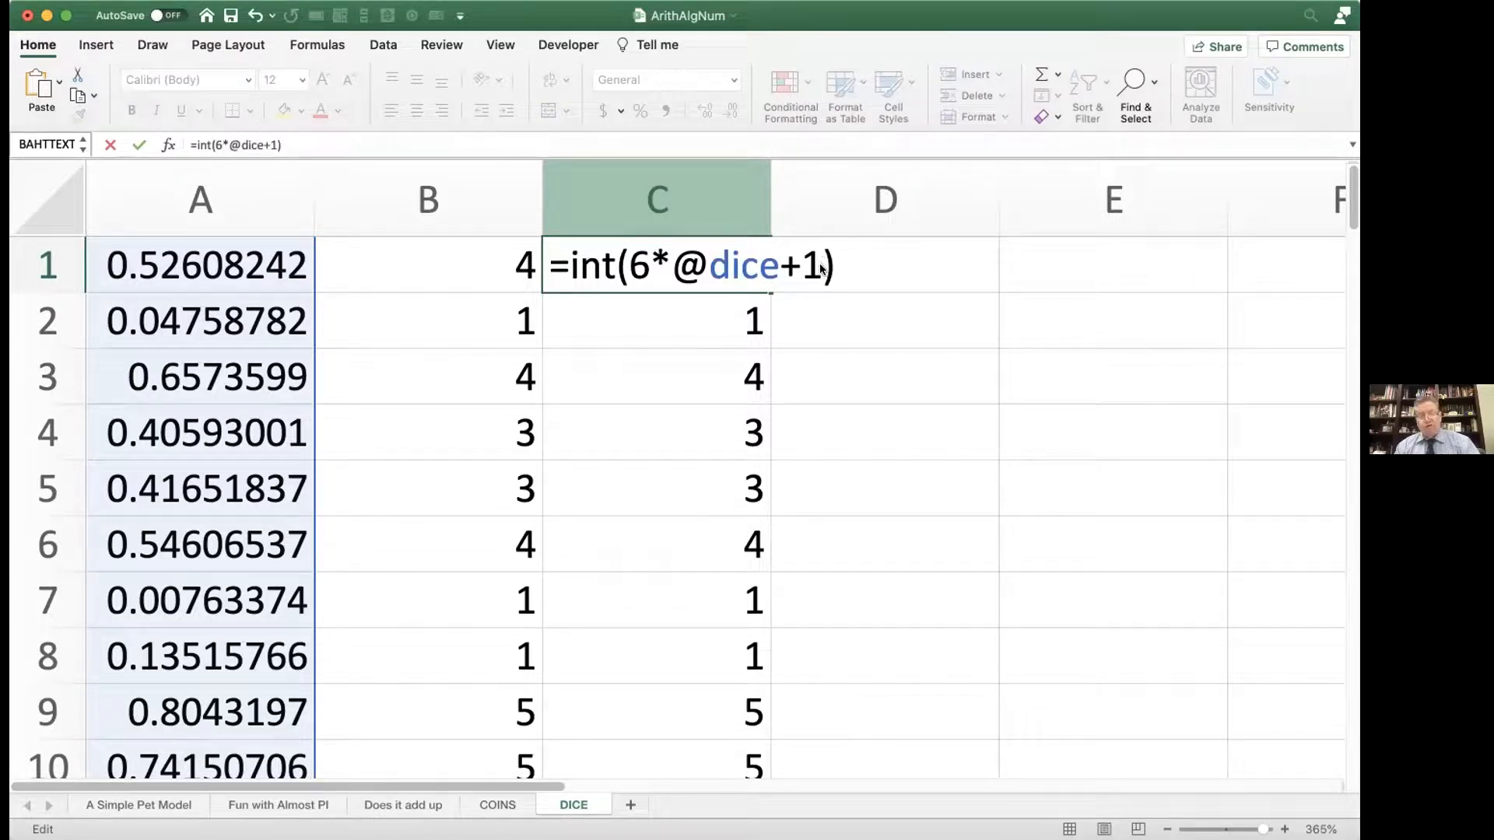
pyautogui.press('Return')
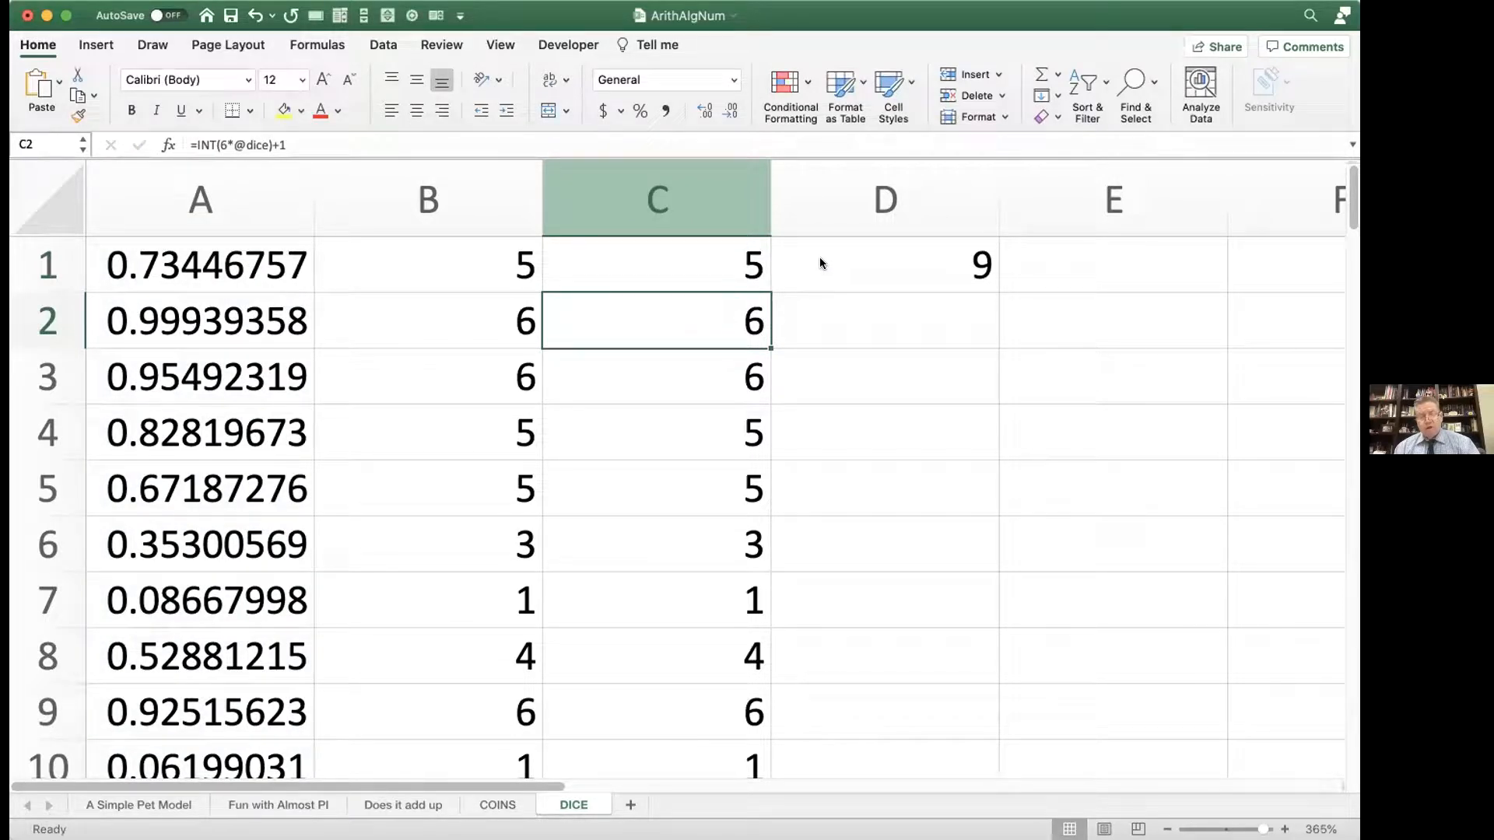
# Step: Review the rebuilt INT formula in C1, checking that the +1 sits inside the parentheses, and close it without changes
pyautogui.click(749, 270)
pyautogui.doubleClick(748, 269)
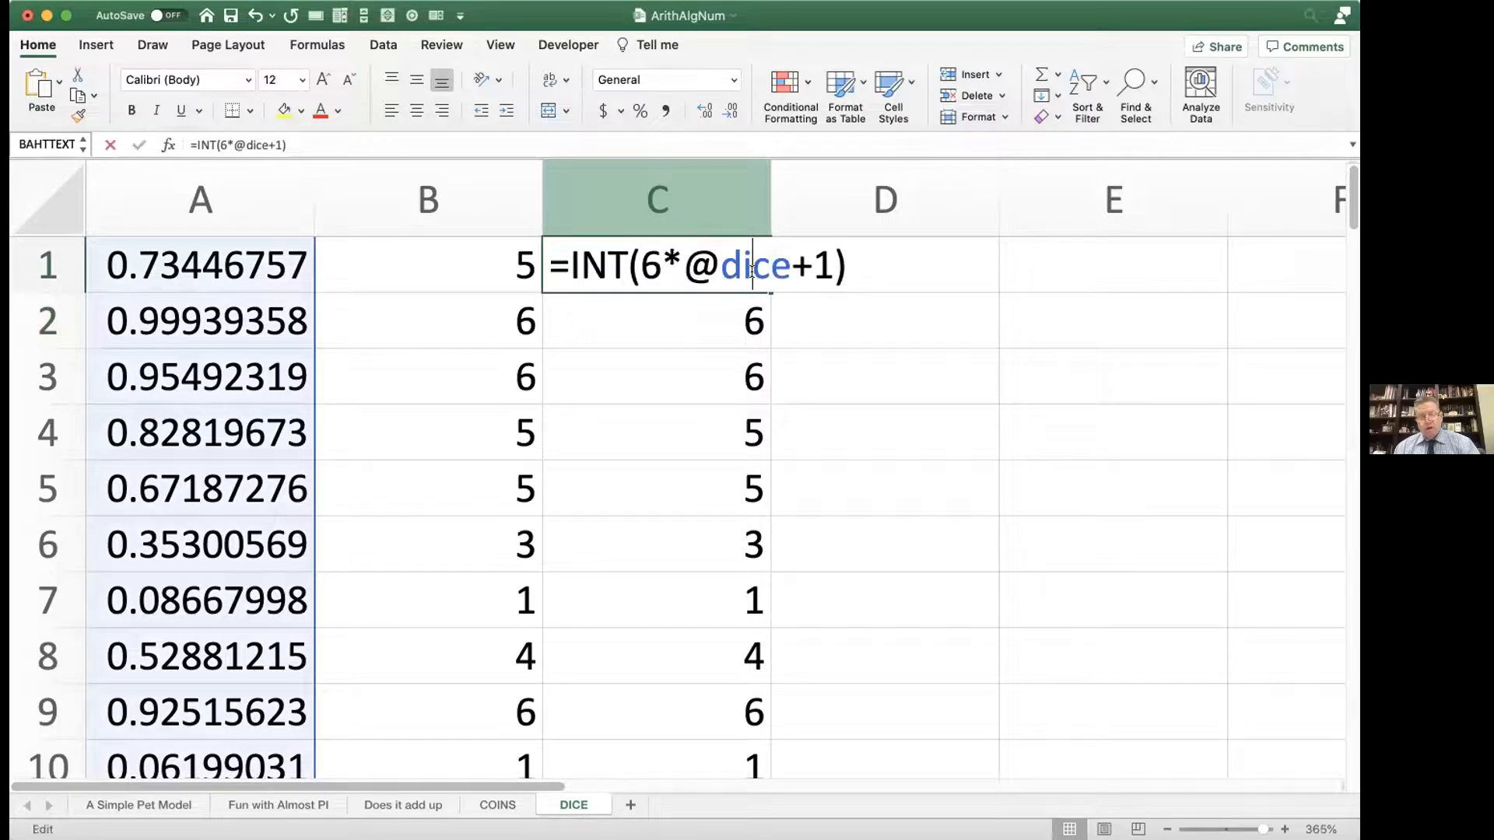
pyautogui.press('Return')
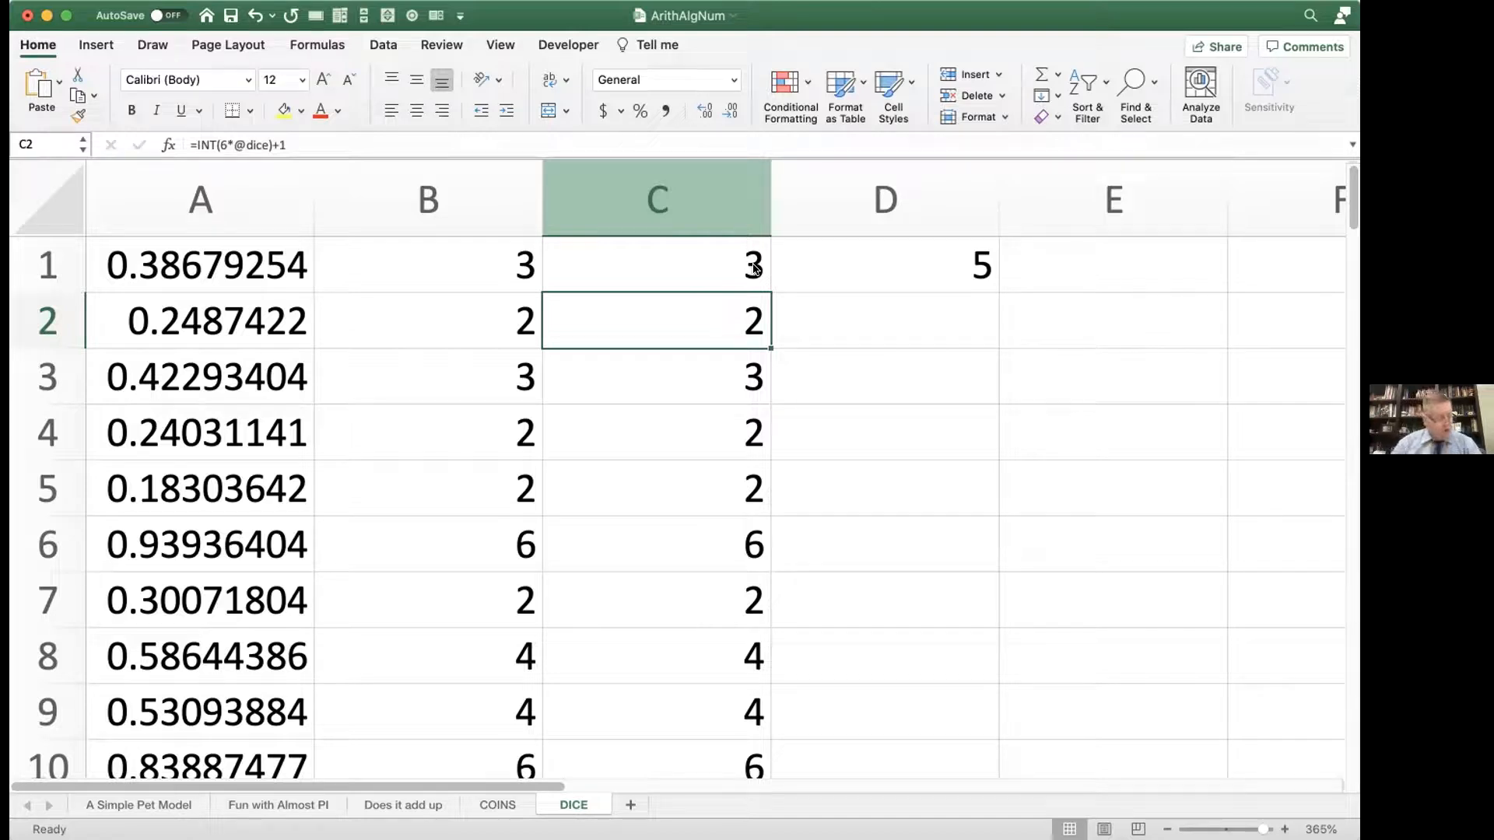
pyautogui.scroll(-1, 753, 269)
pyautogui.scroll(1, 753, 269)
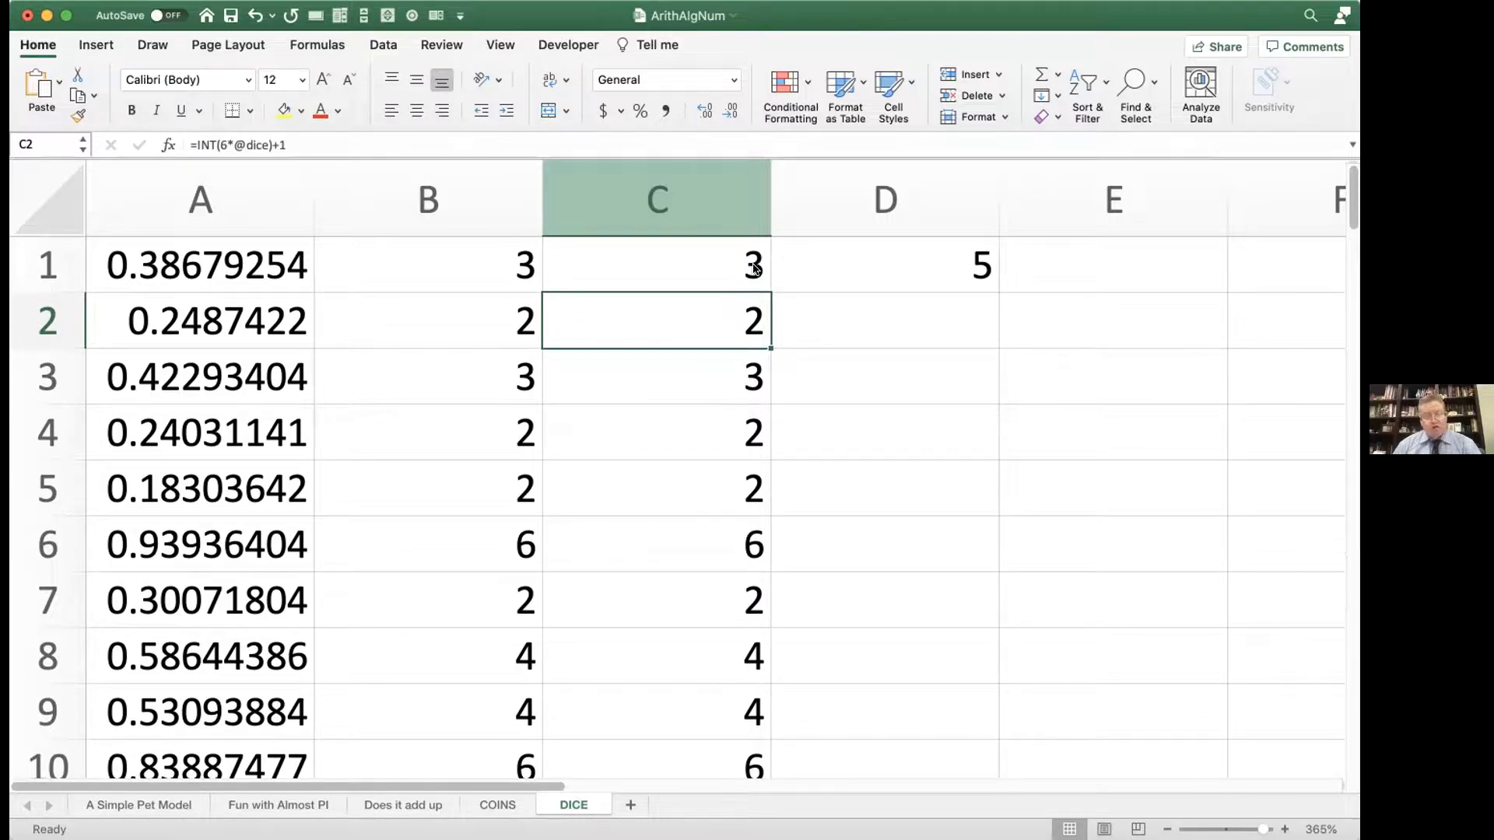
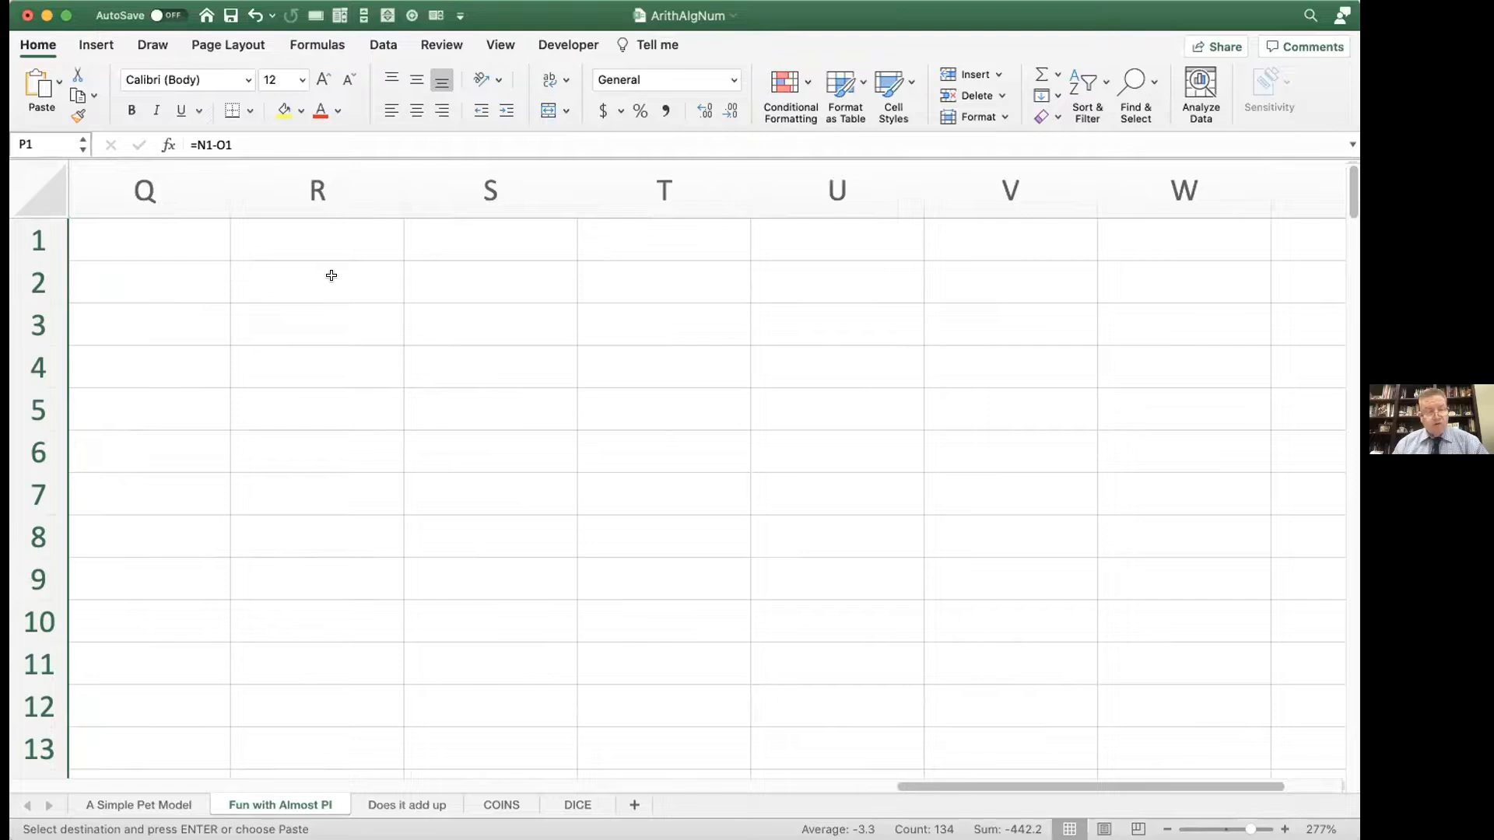
# Step: Enter the formula =IF(RAND()^2+RAND()^2<1,1,0) in cell R1
pyautogui.click(317, 238)
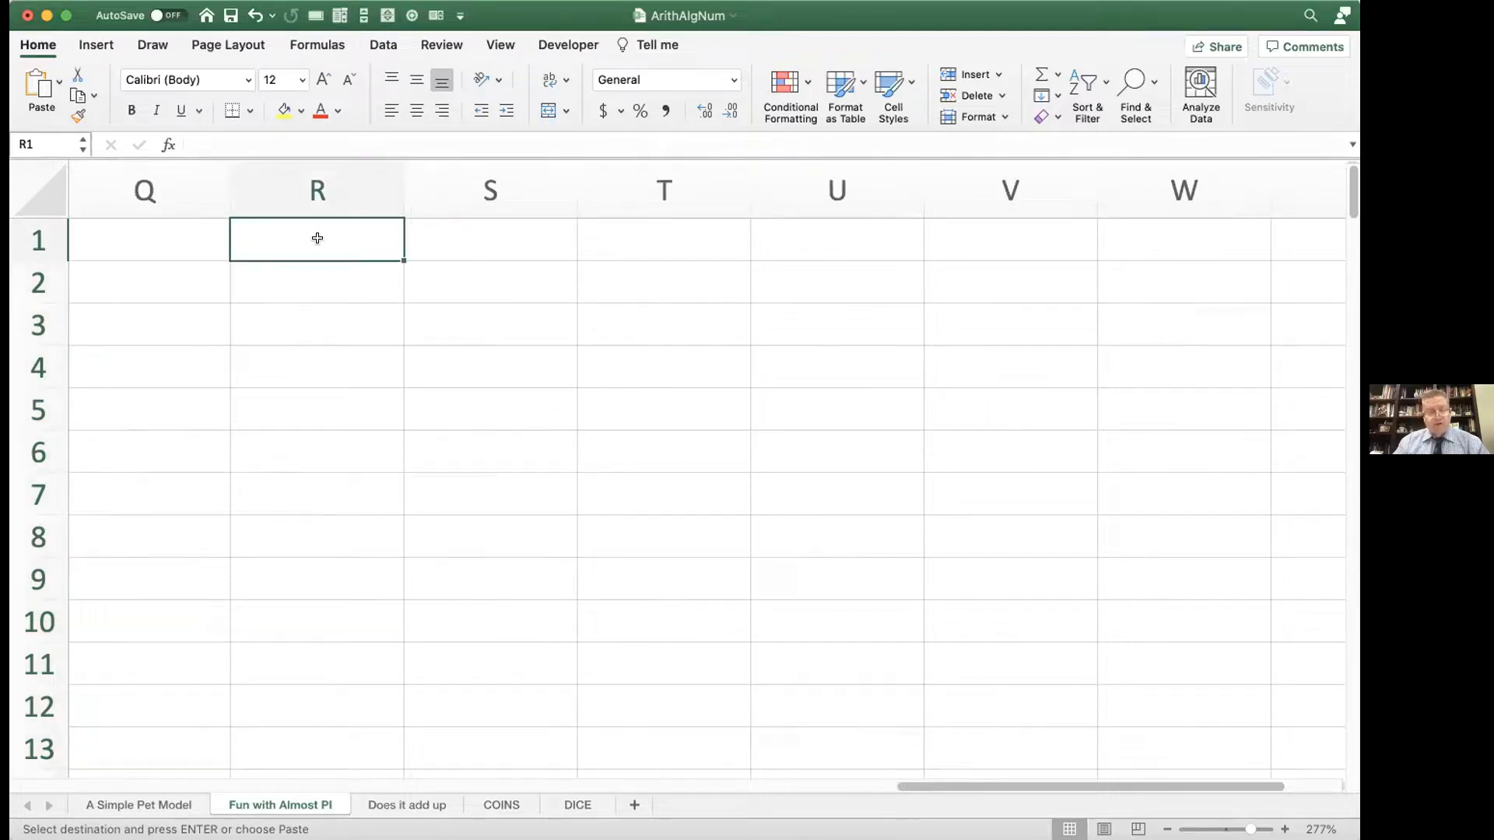
pyautogui.write('=if')
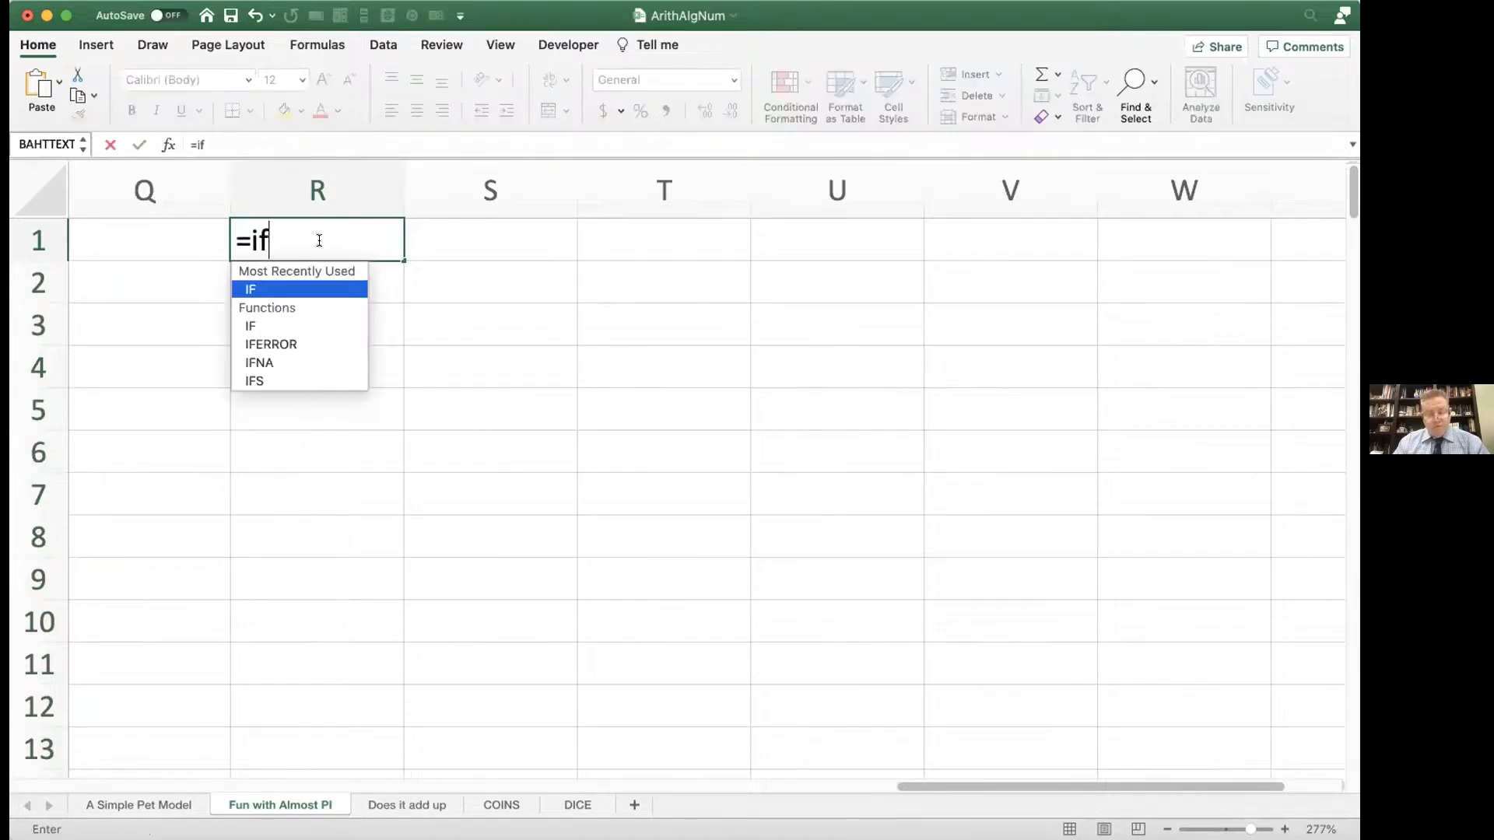
pyautogui.write('(rand()^2+')
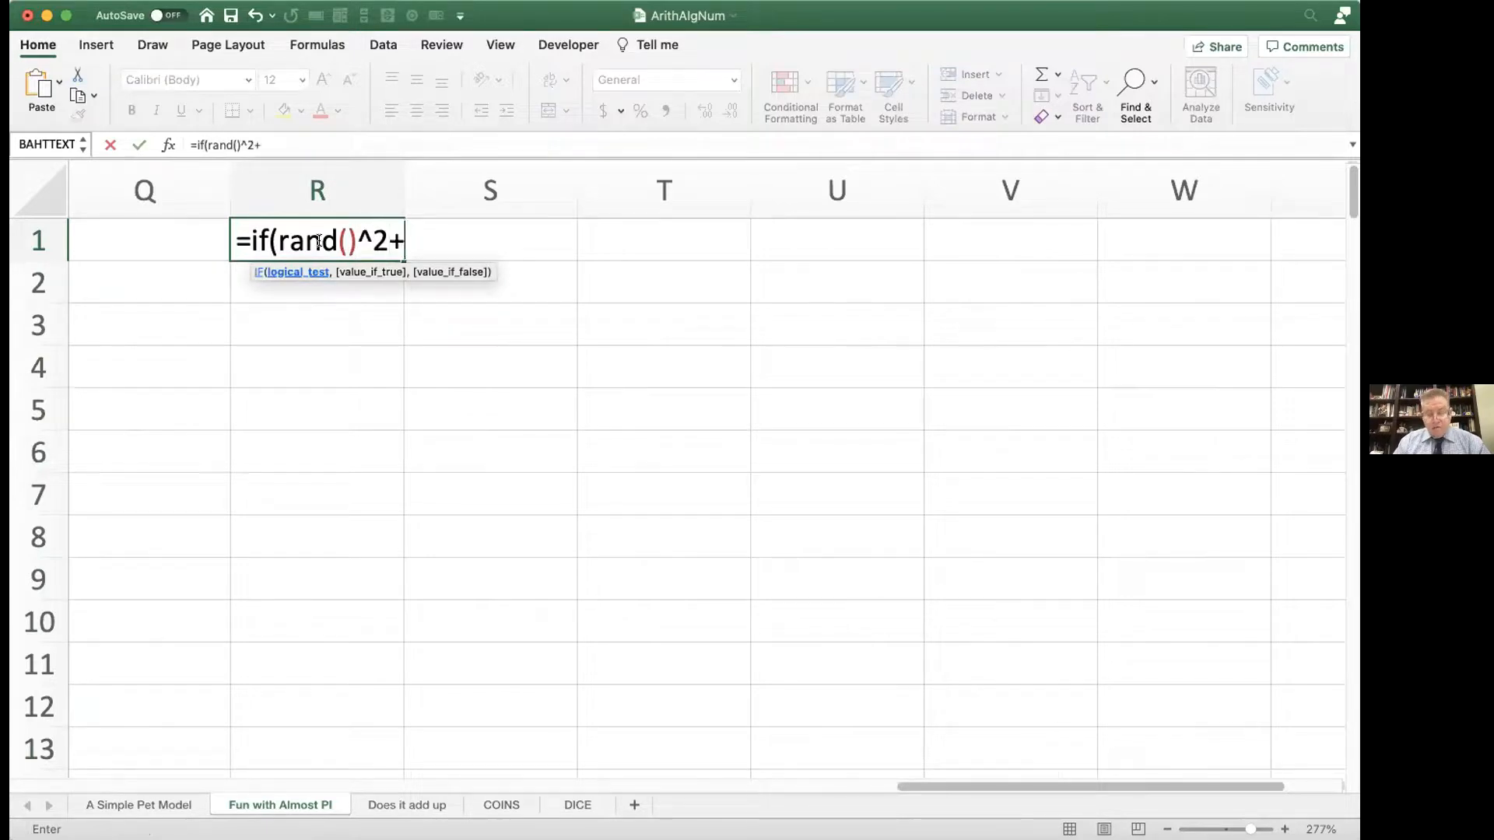
pyautogui.write('rand()^')
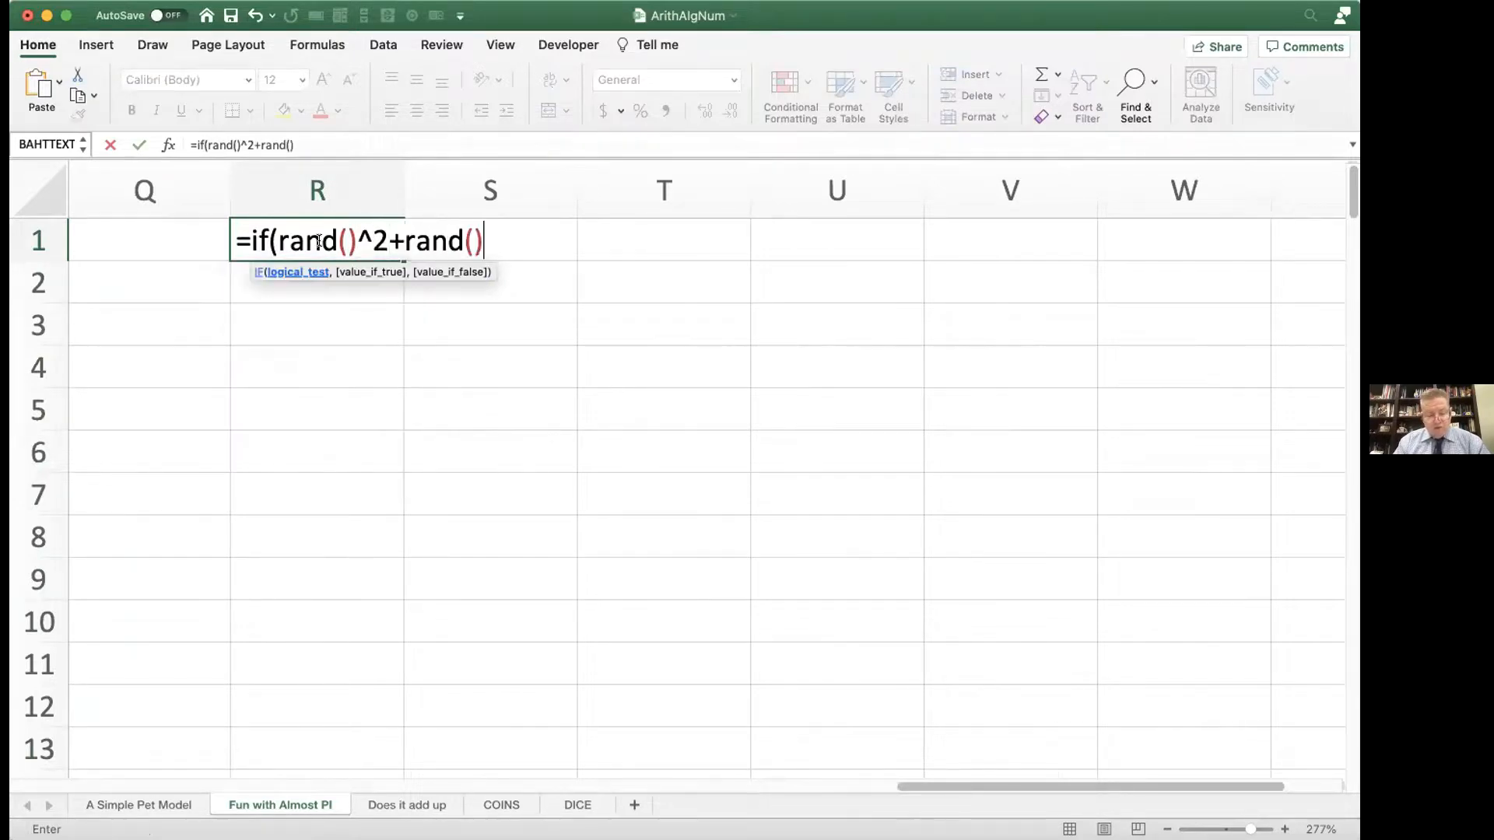
pyautogui.write('2')
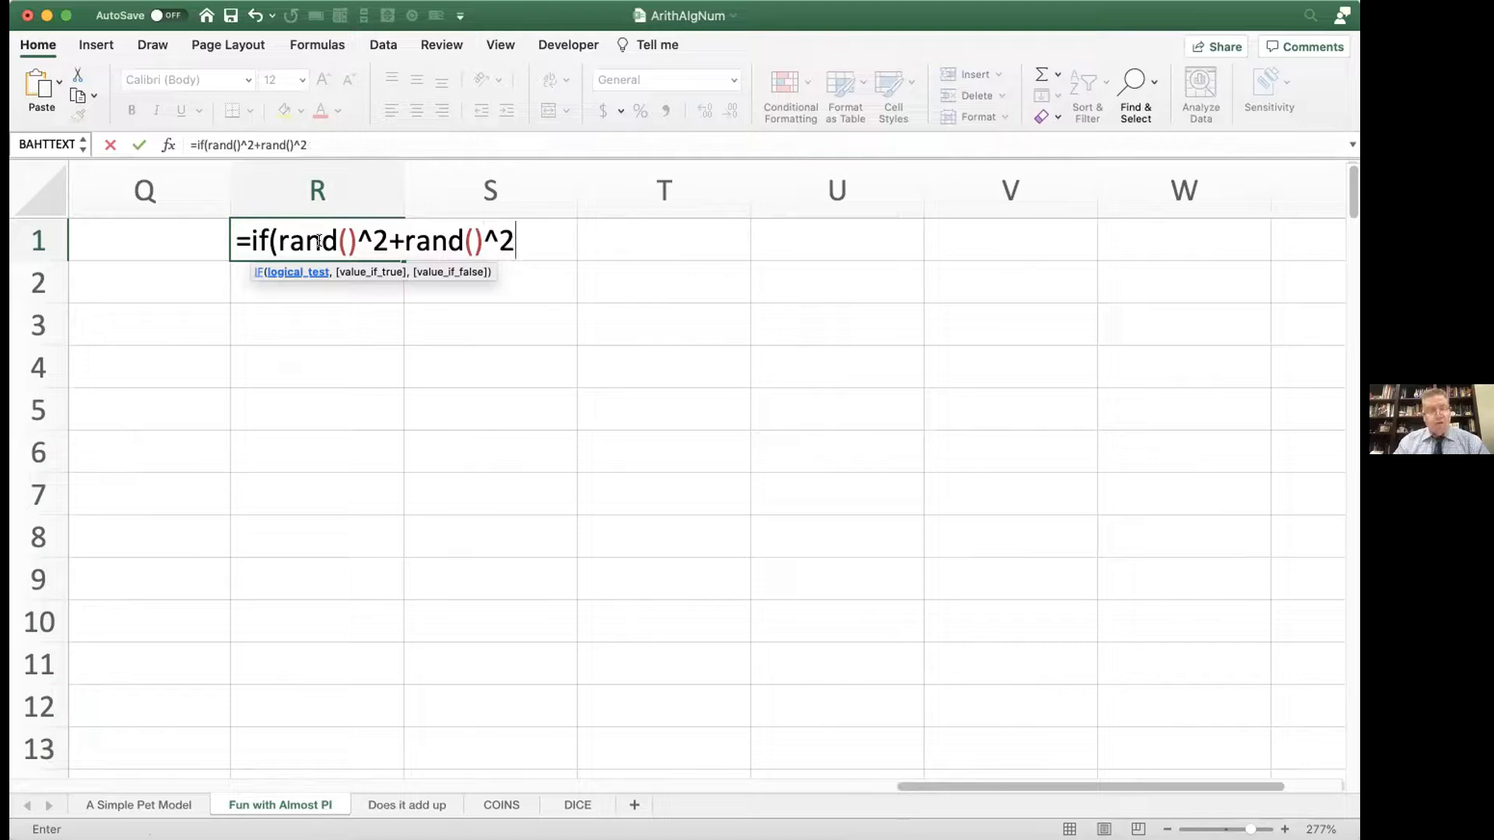
pyautogui.write('<1.')
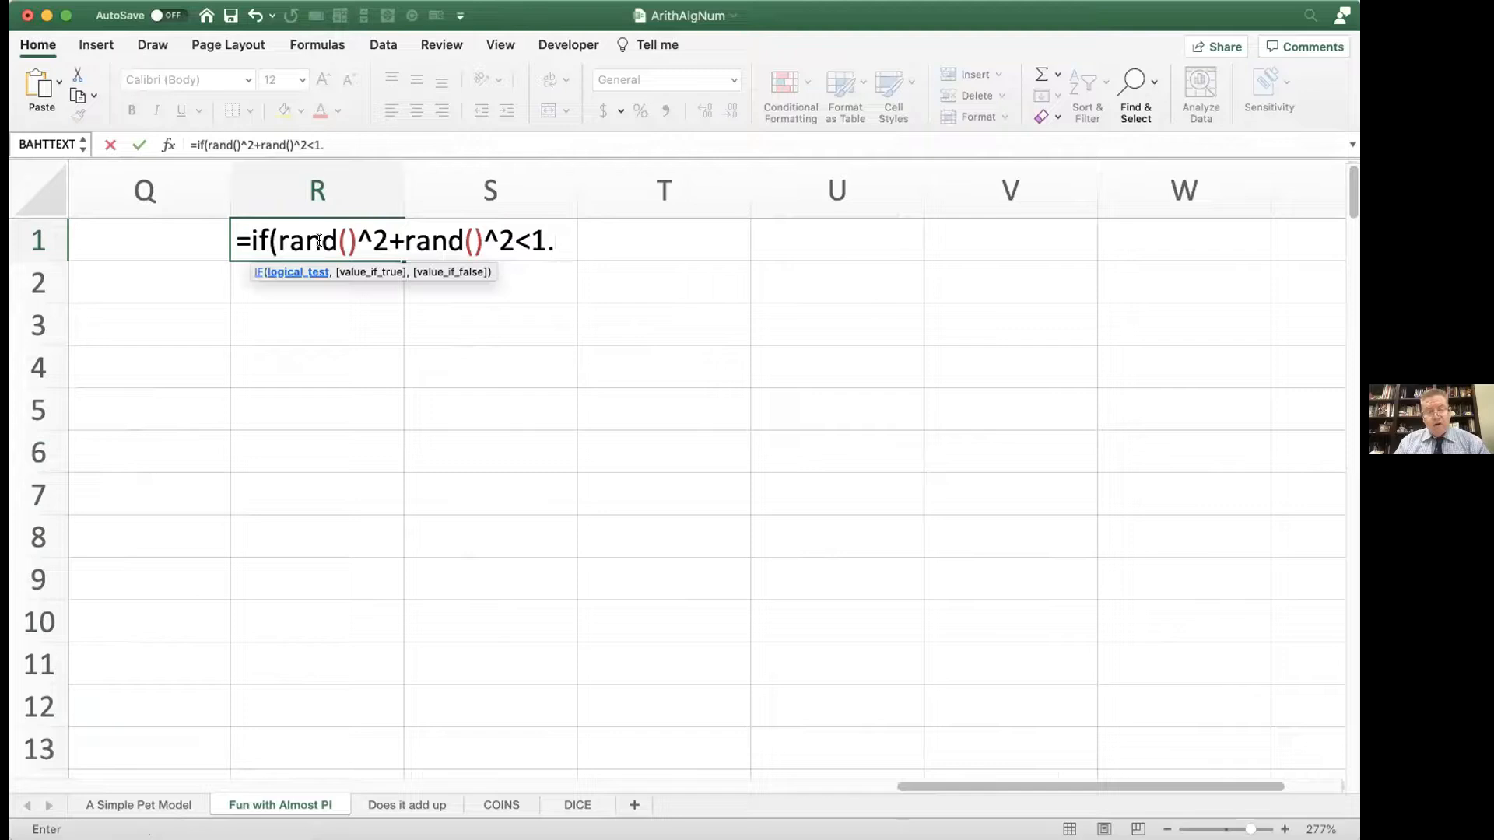
pyautogui.press('BackSpace')
pyautogui.write(',')
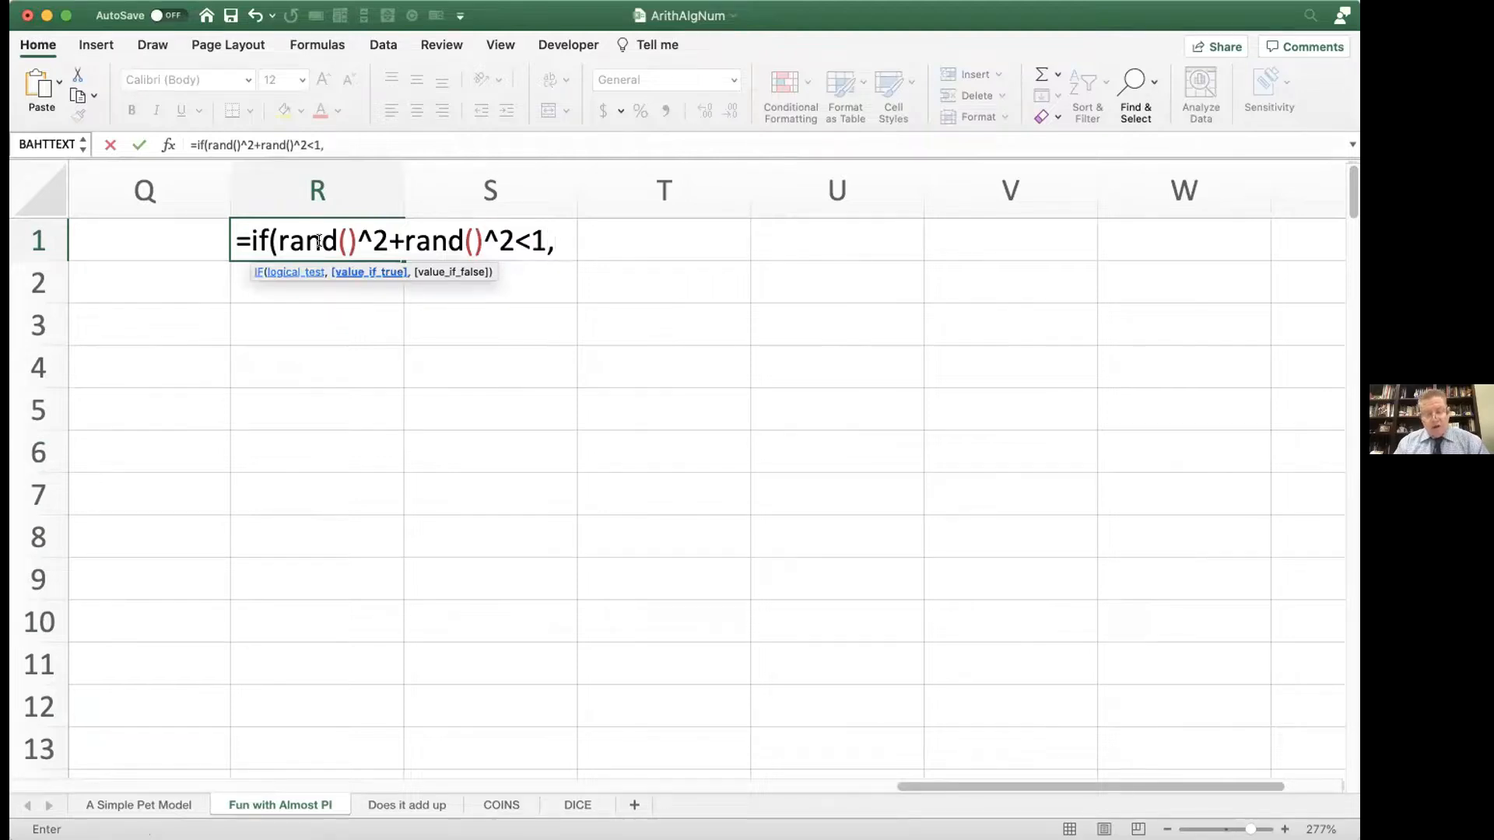
pyautogui.write('1,0')
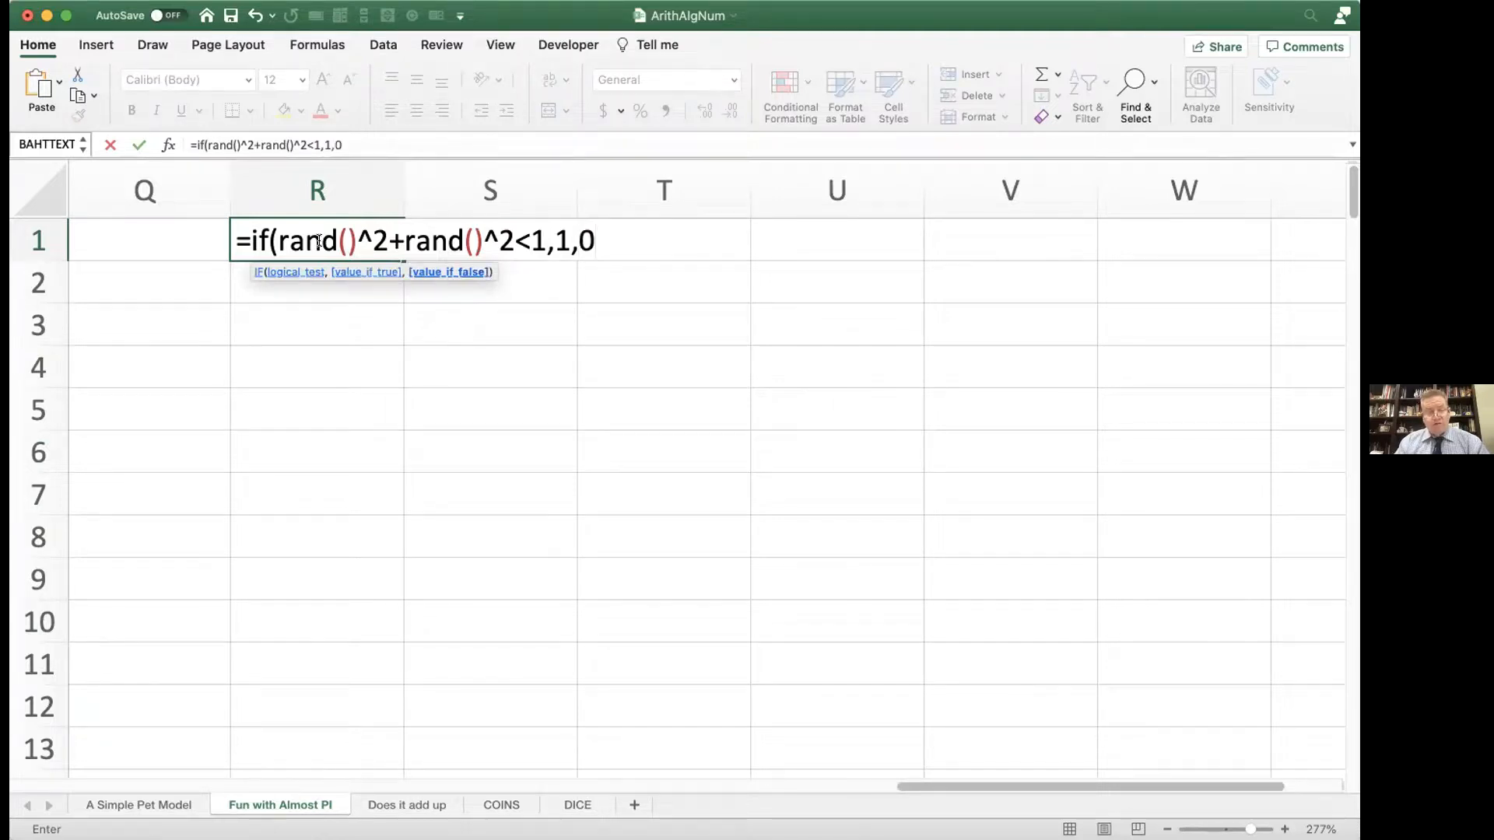
pyautogui.write(')')
pyautogui.press('Return')
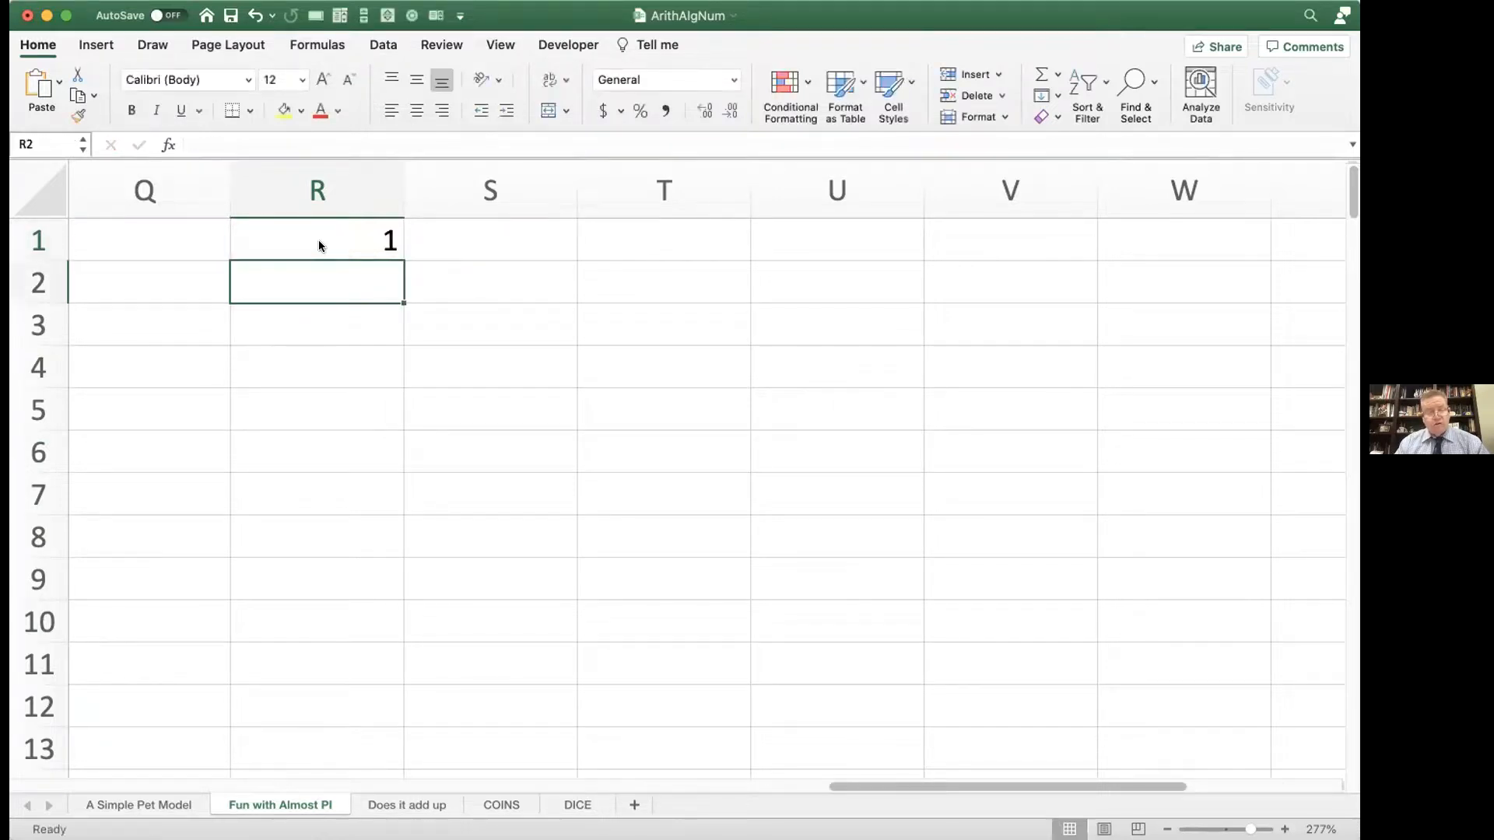
# Step: Fill the R1 formula down column R through row 170
pyautogui.click(319, 239)
pyautogui.moveTo(398, 258); pyautogui.dragTo(396, 729)
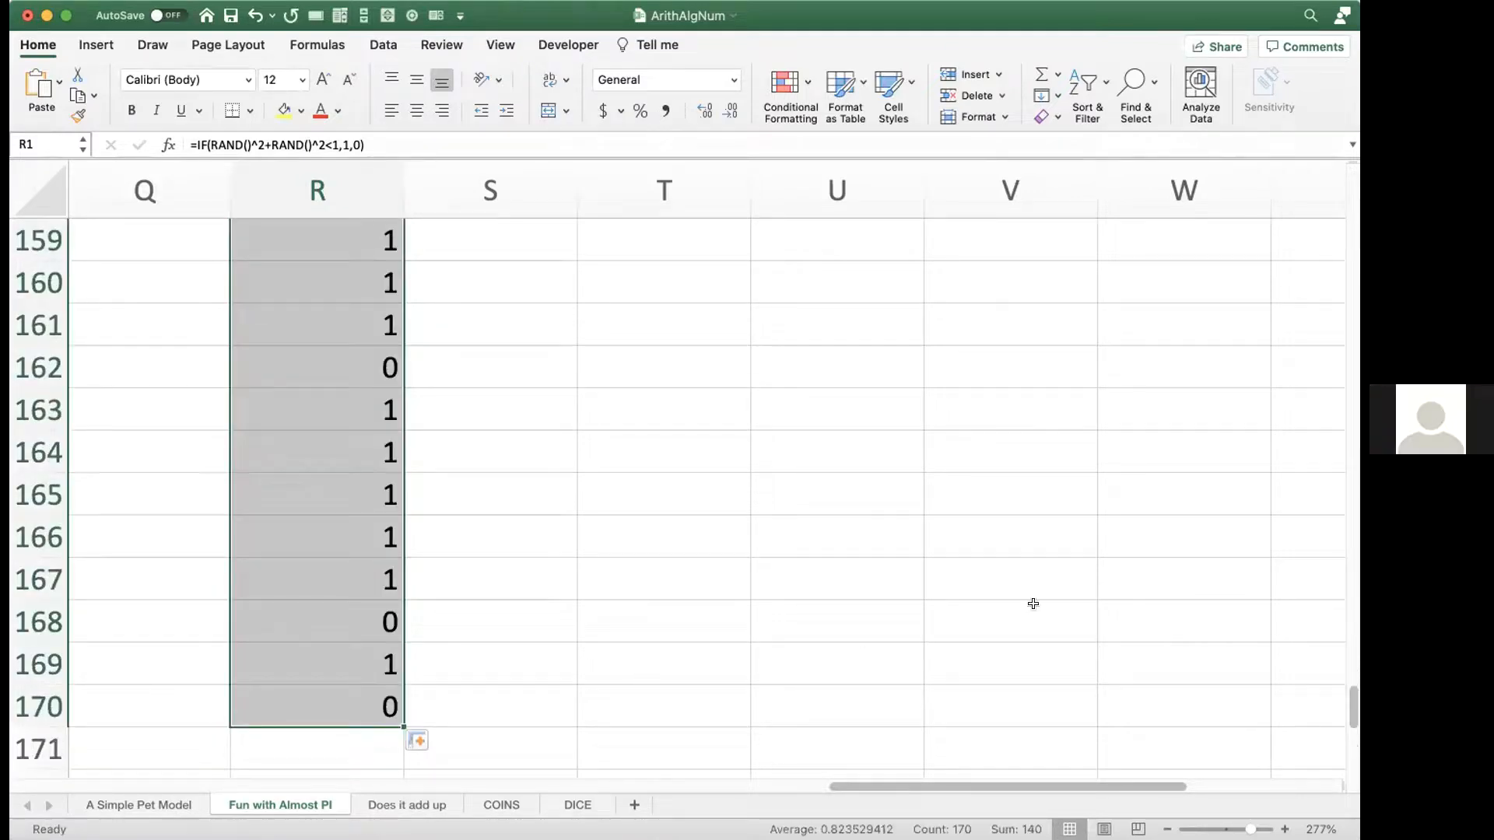
pyautogui.moveTo(1345, 715); pyautogui.dragTo(1270, 93)
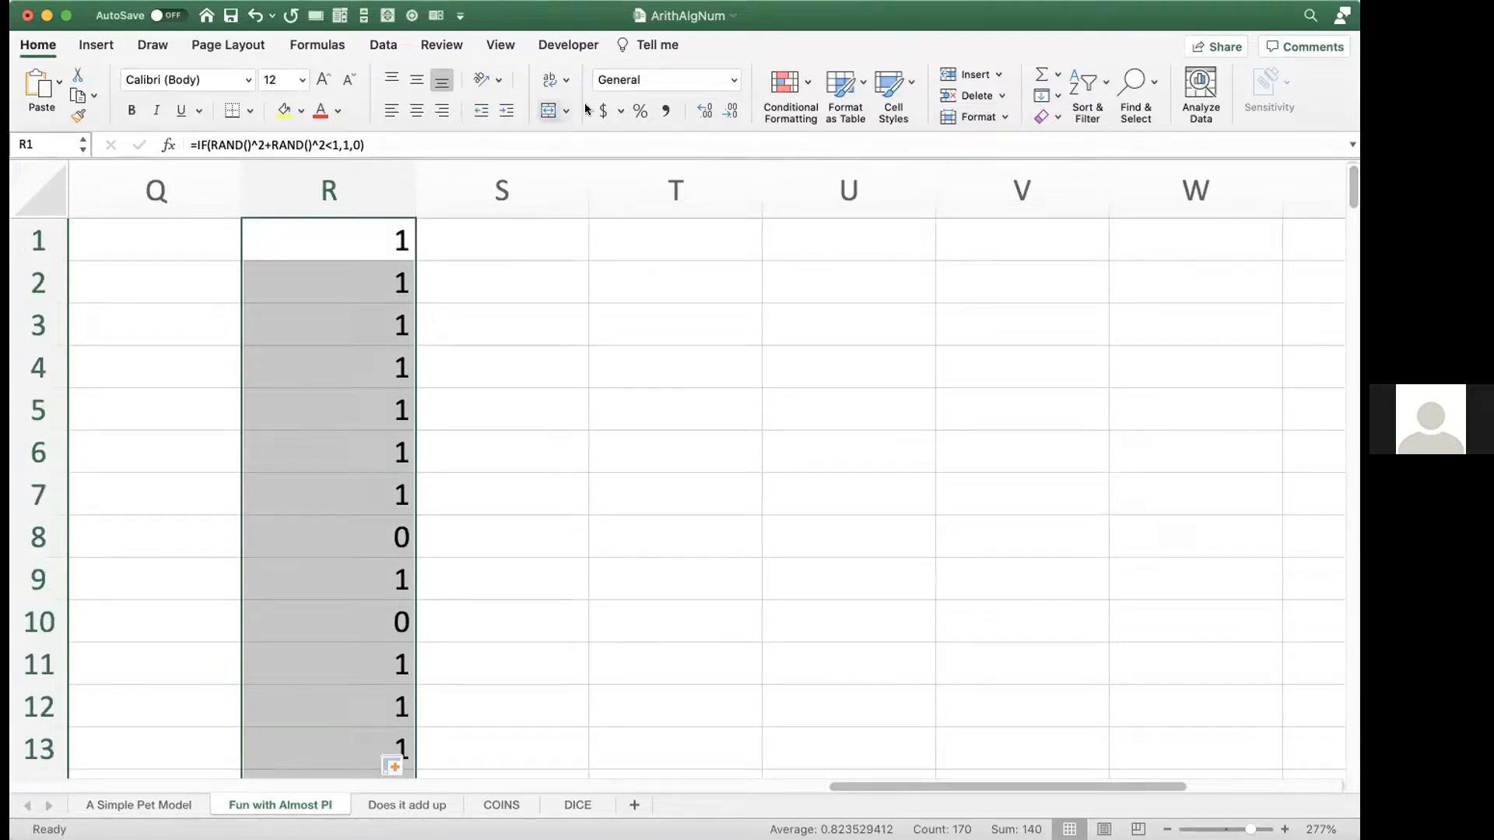
# Step: Replace the formula in cell R1 with the reference =S6
pyautogui.click(289, 183)
pyautogui.doubleClick(303, 235)
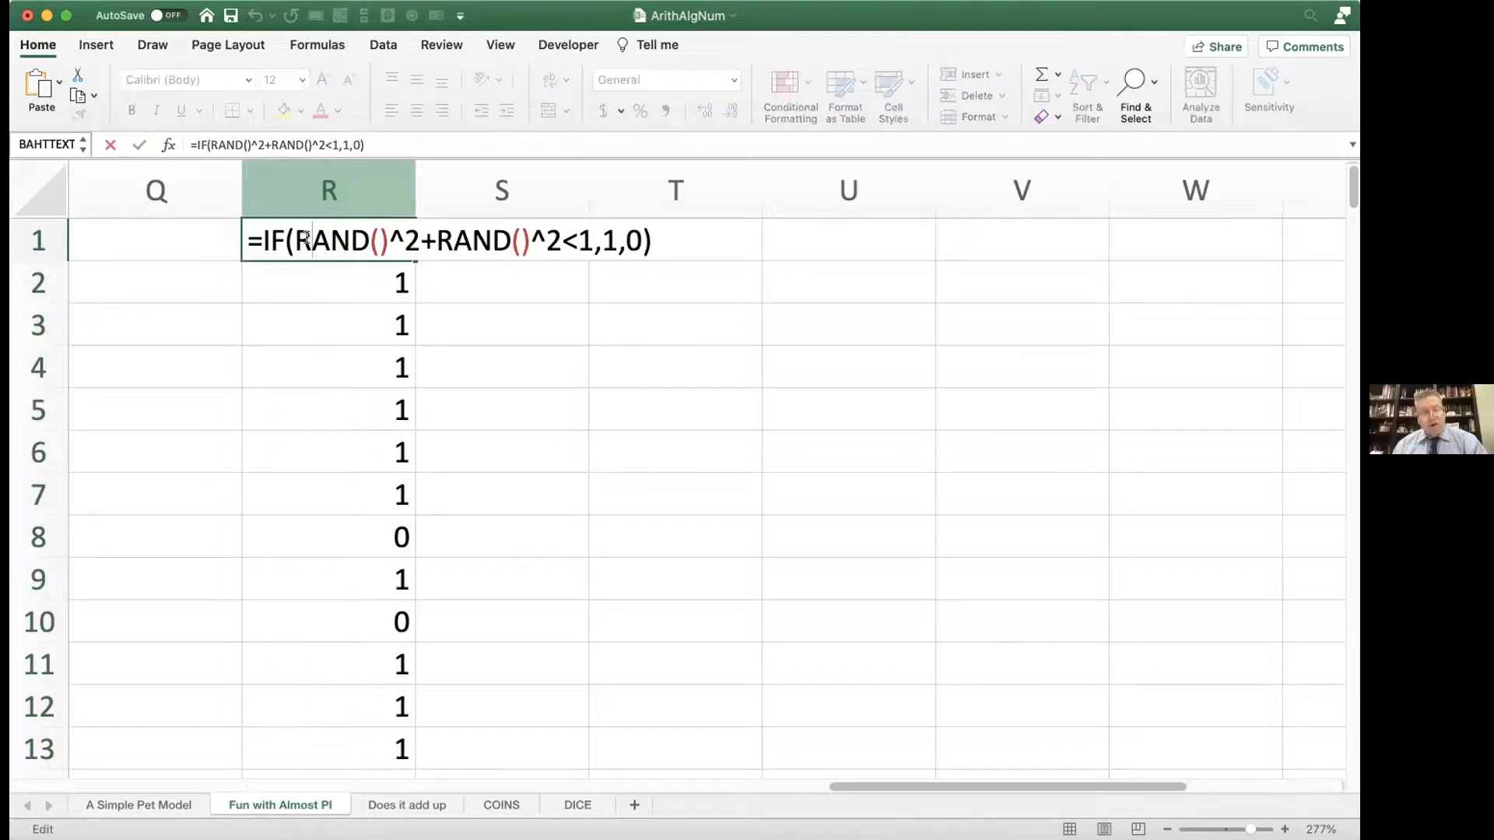
pyautogui.doubleClick(325, 238)
pyautogui.click(325, 238)
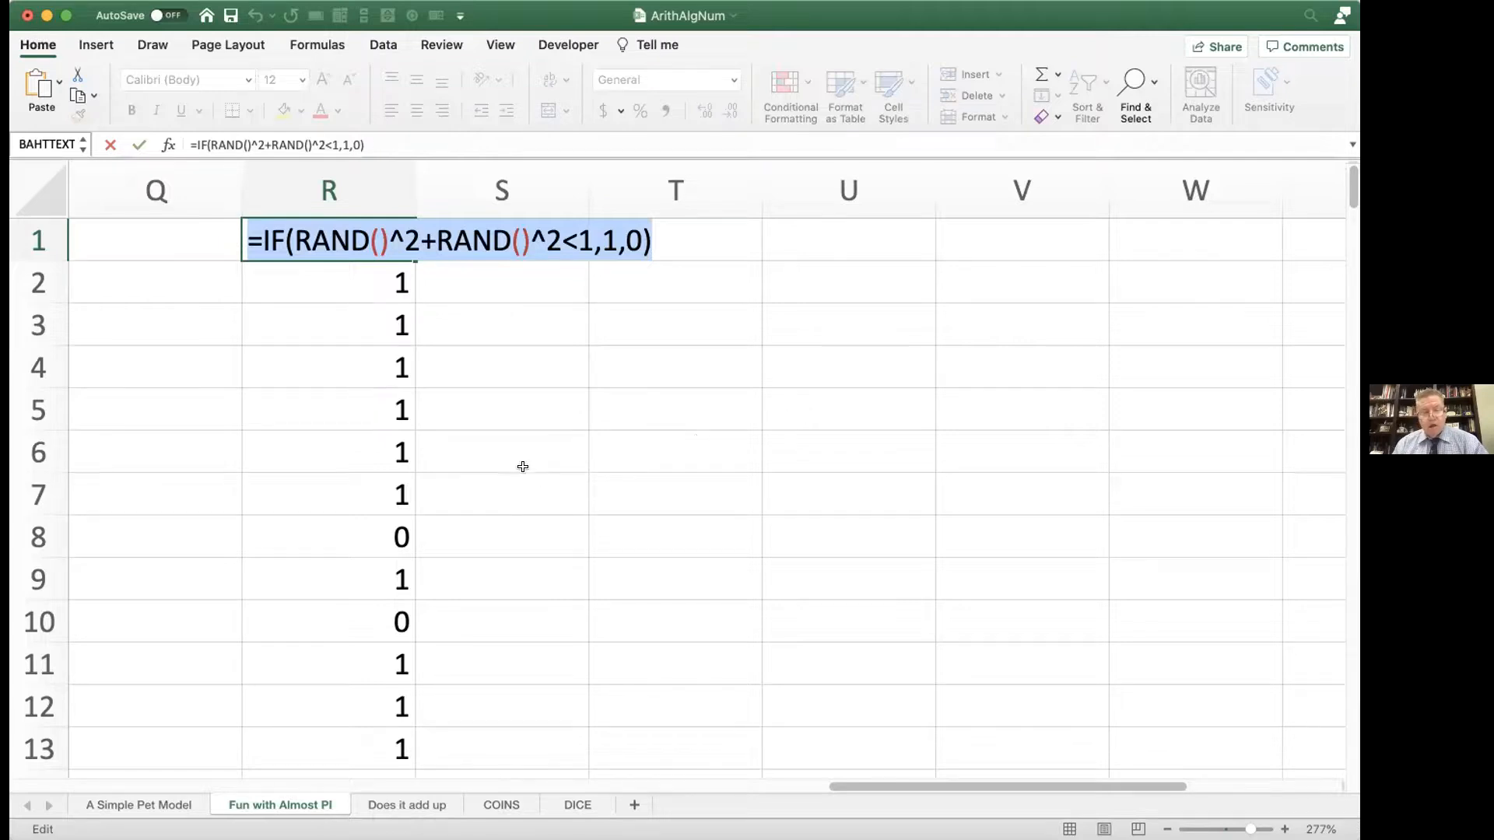
pyautogui.write('=')
pyautogui.click(493, 447)
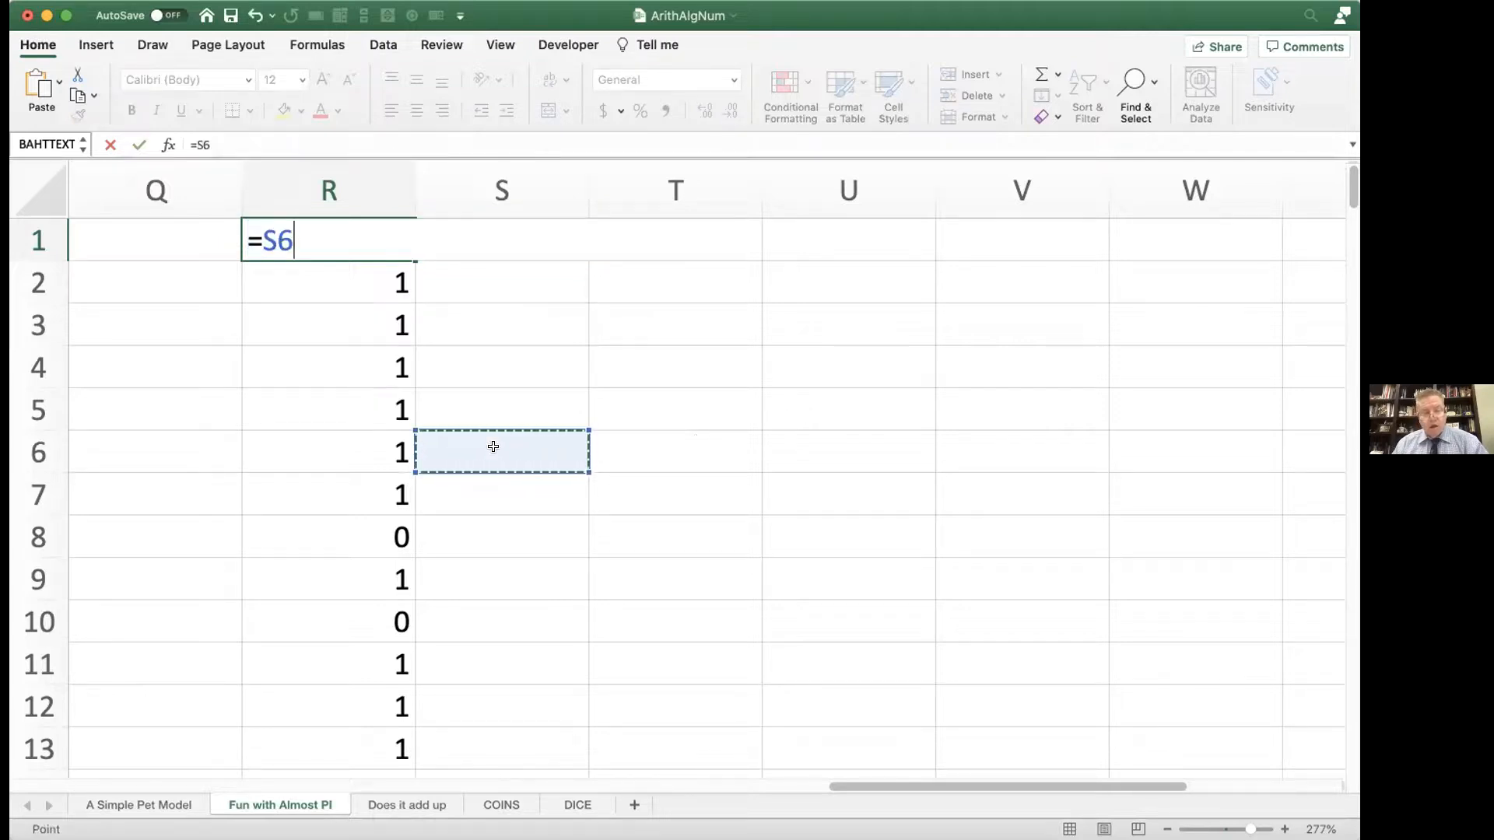
pyautogui.press('Return')
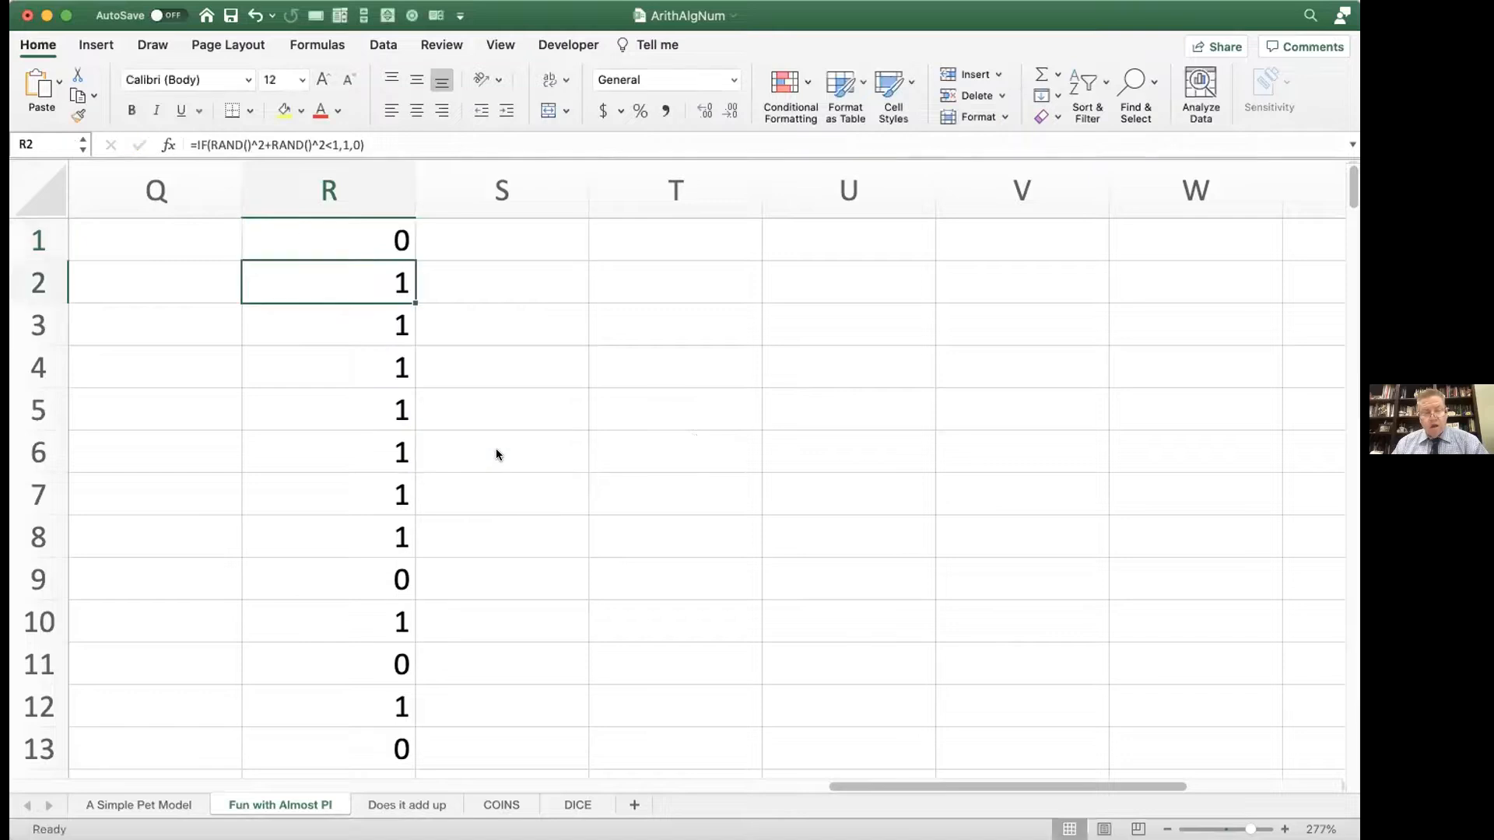
# Step: Clear the contents of cells R1 and R2
pyautogui.doubleClick(370, 239)
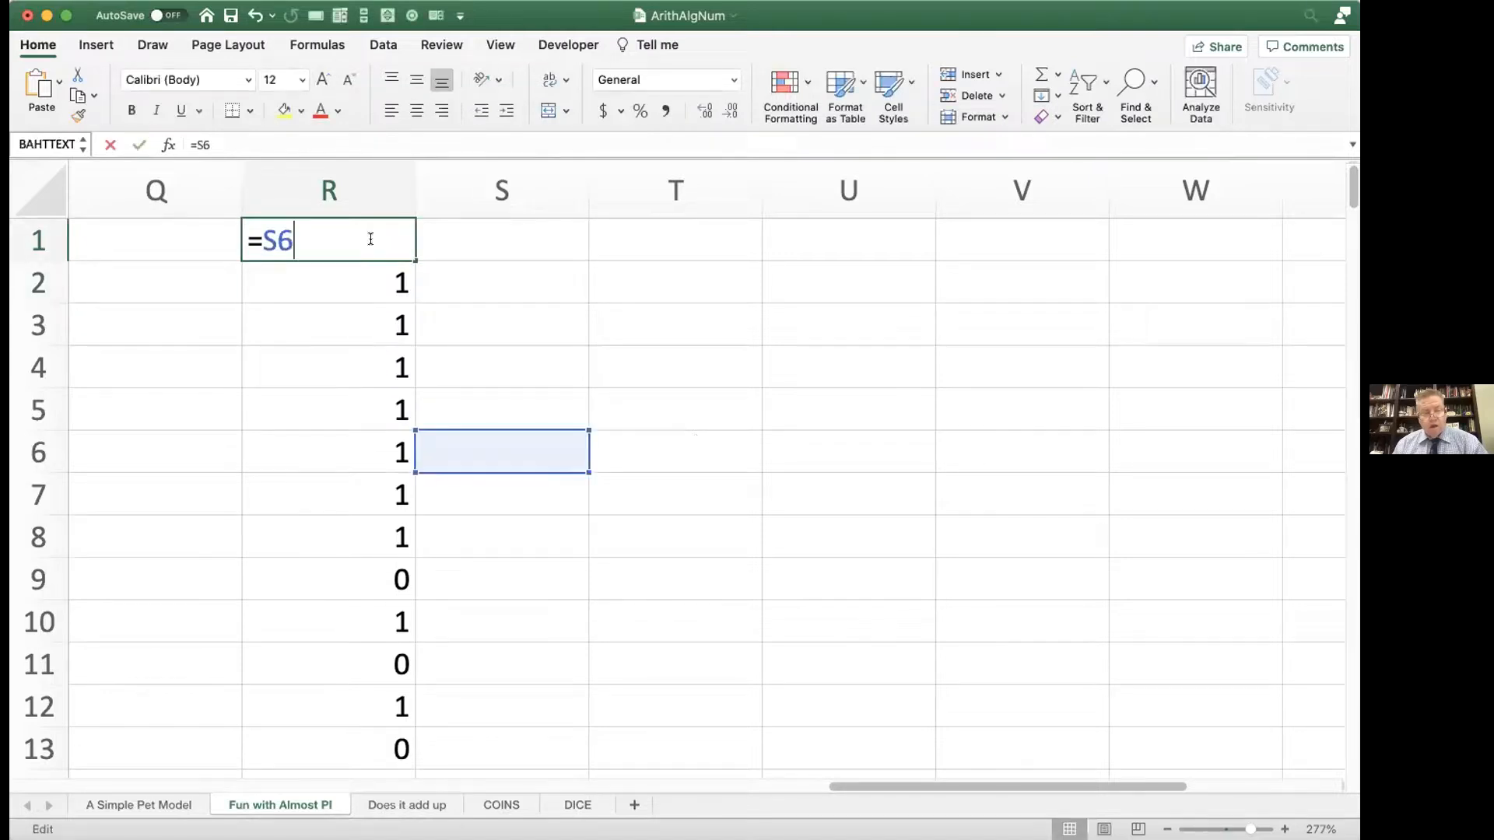
pyautogui.press('BackSpace')
pyautogui.press('BackSpace')
pyautogui.press('BackSpace')
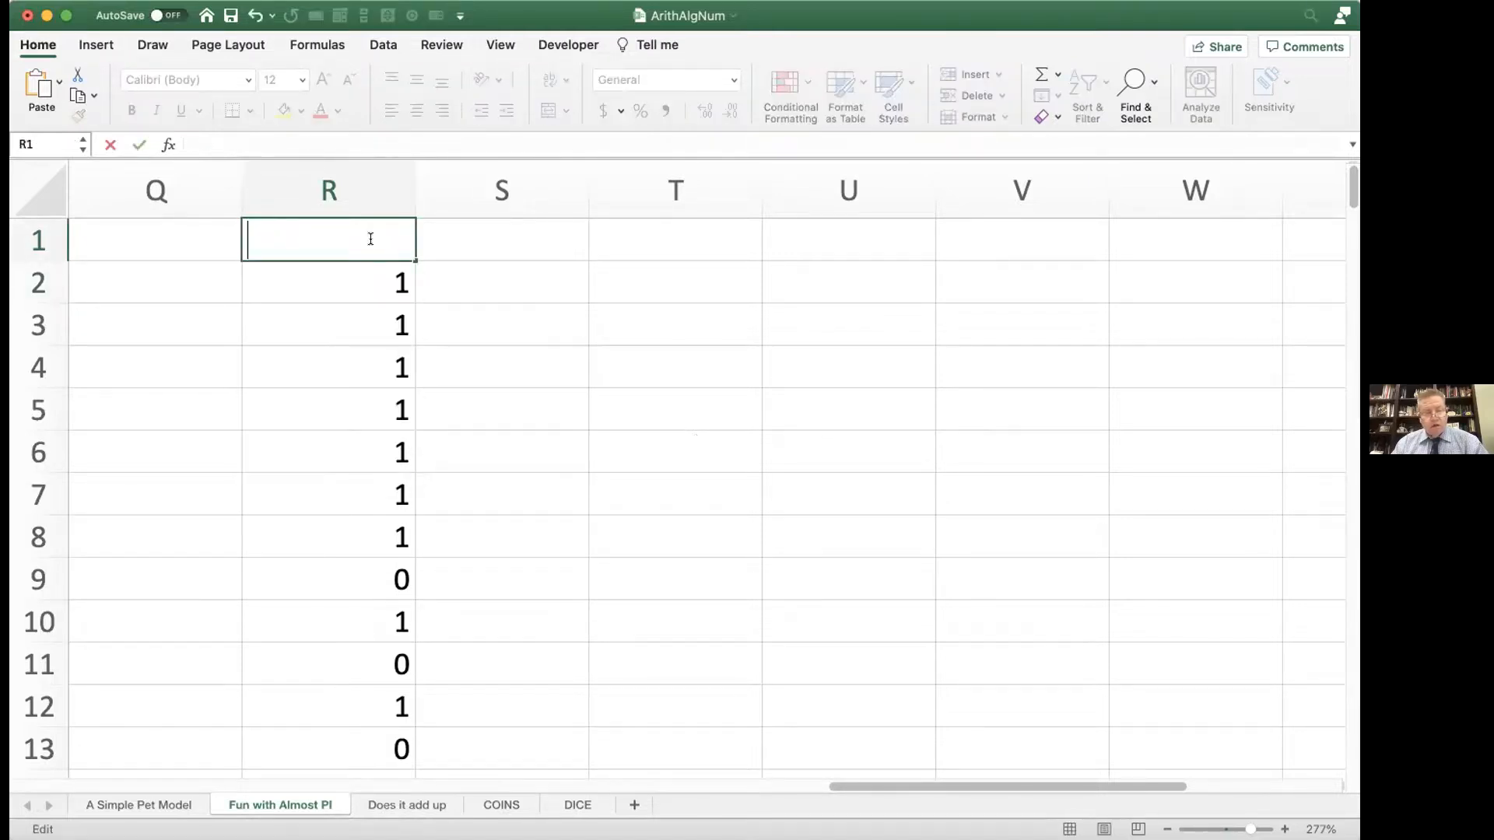
pyautogui.click(403, 282)
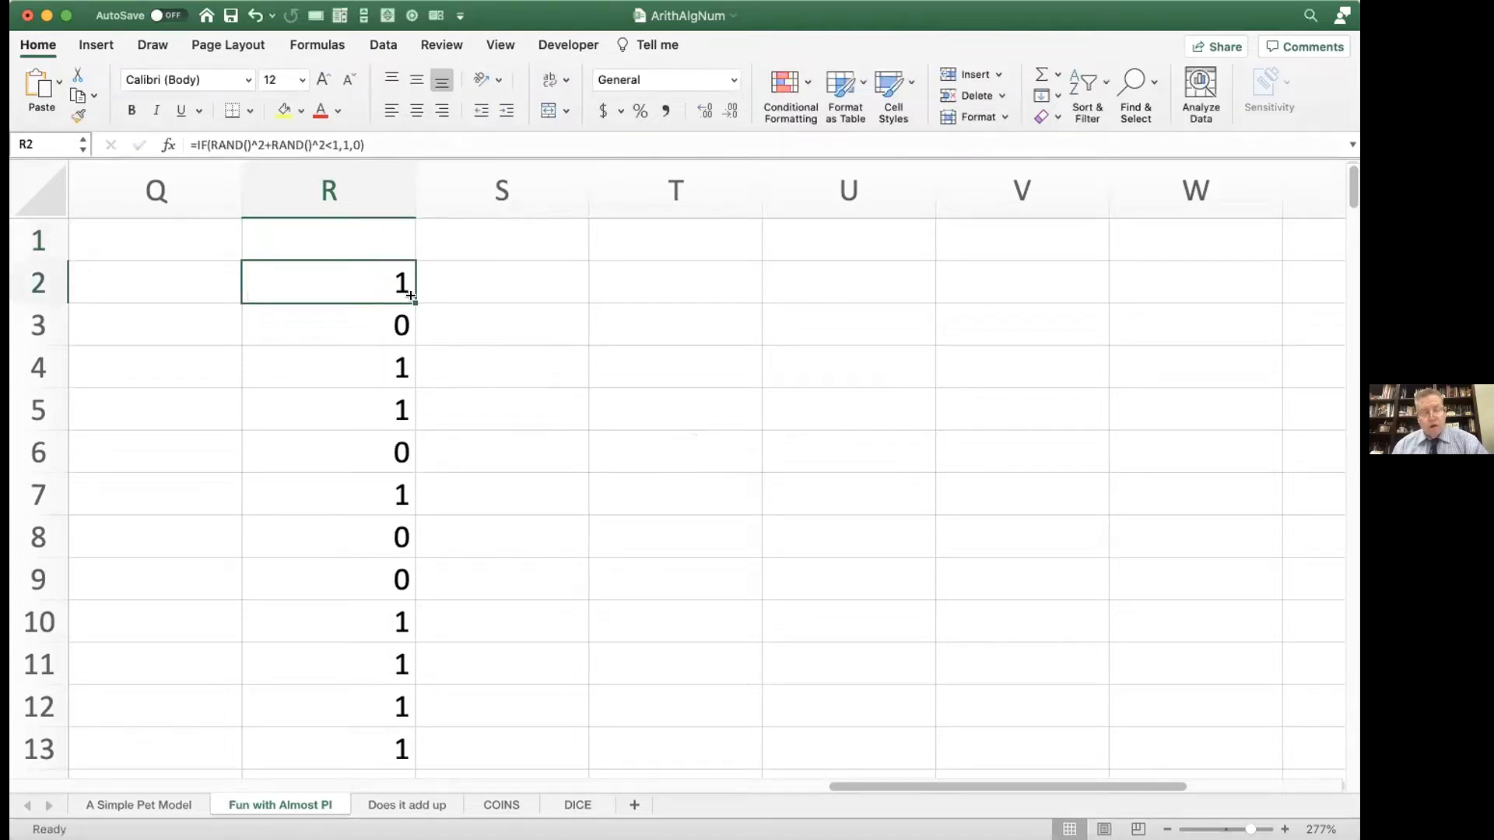
pyautogui.press('Delete')
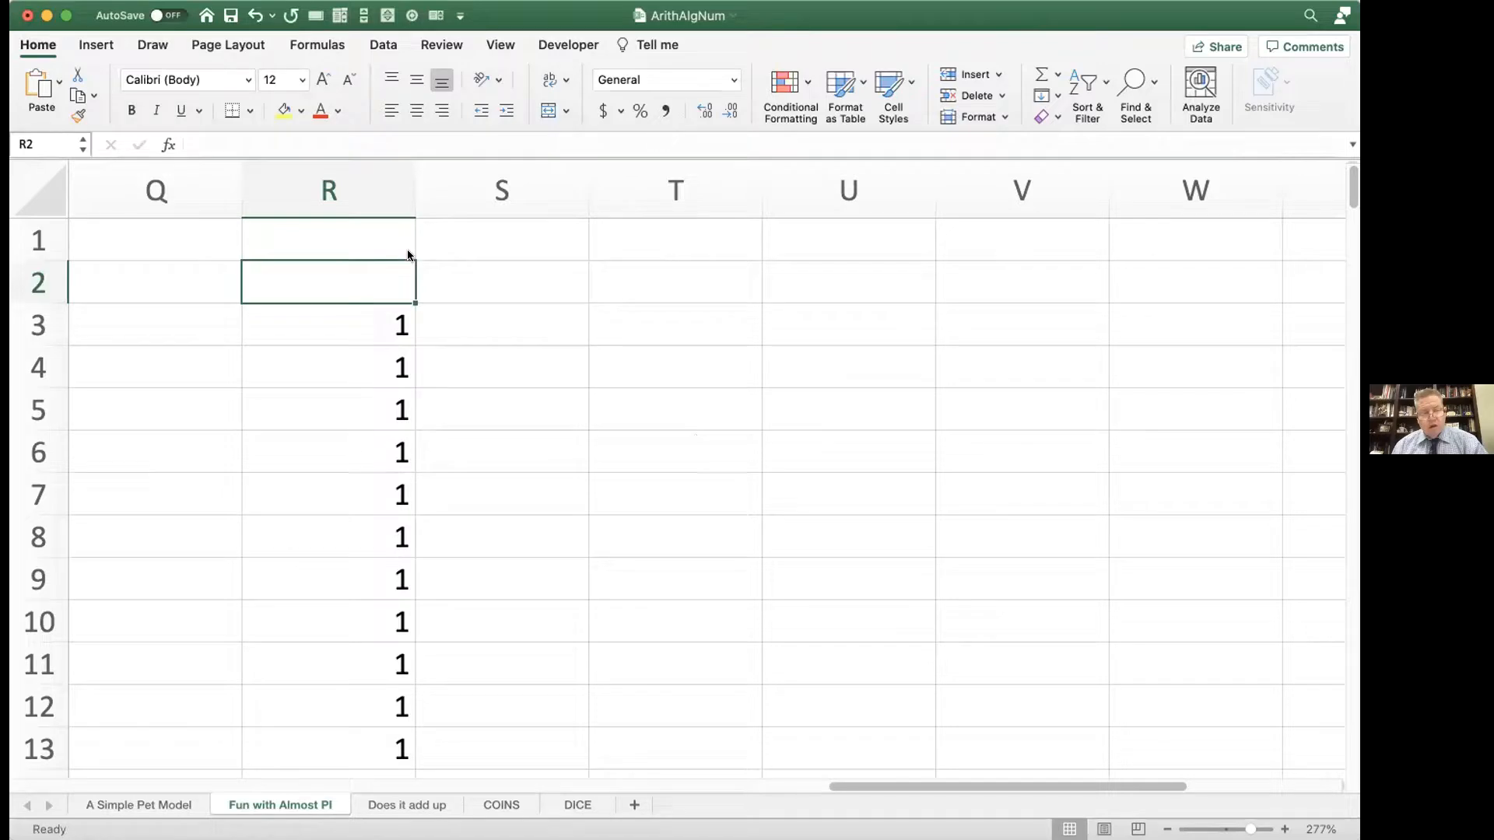
# Step: Fill the random-point formula from cell R3 upward into R2 and R1
pyautogui.moveTo(409, 297); pyautogui.dragTo(398, 233)
pyautogui.click(398, 322)
pyautogui.moveTo(409, 343); pyautogui.dragTo(394, 230)
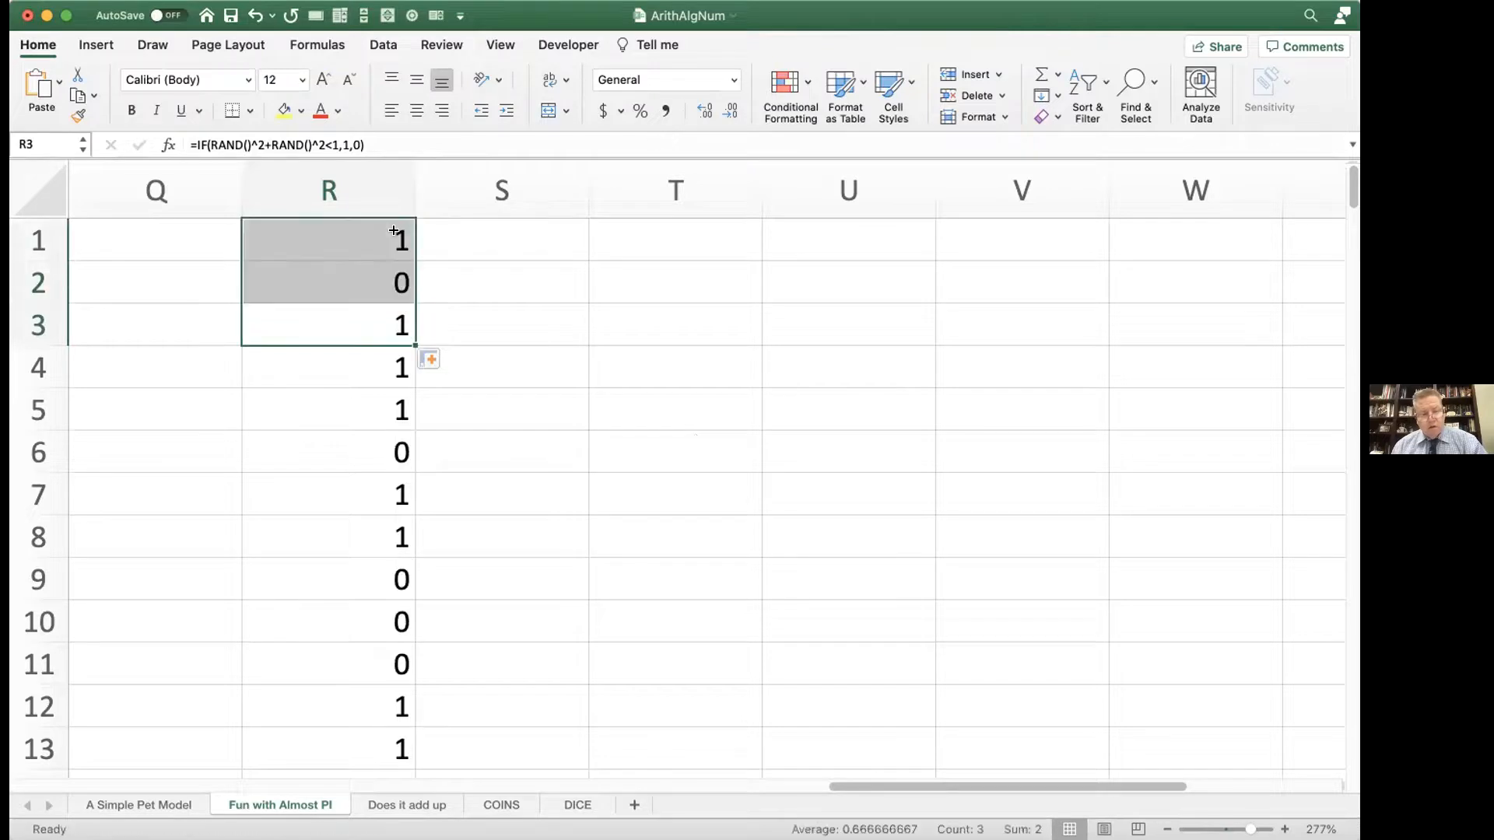
# Step: Total all of column R in cell S1 with =SUM(R:R)
pyautogui.click(521, 238)
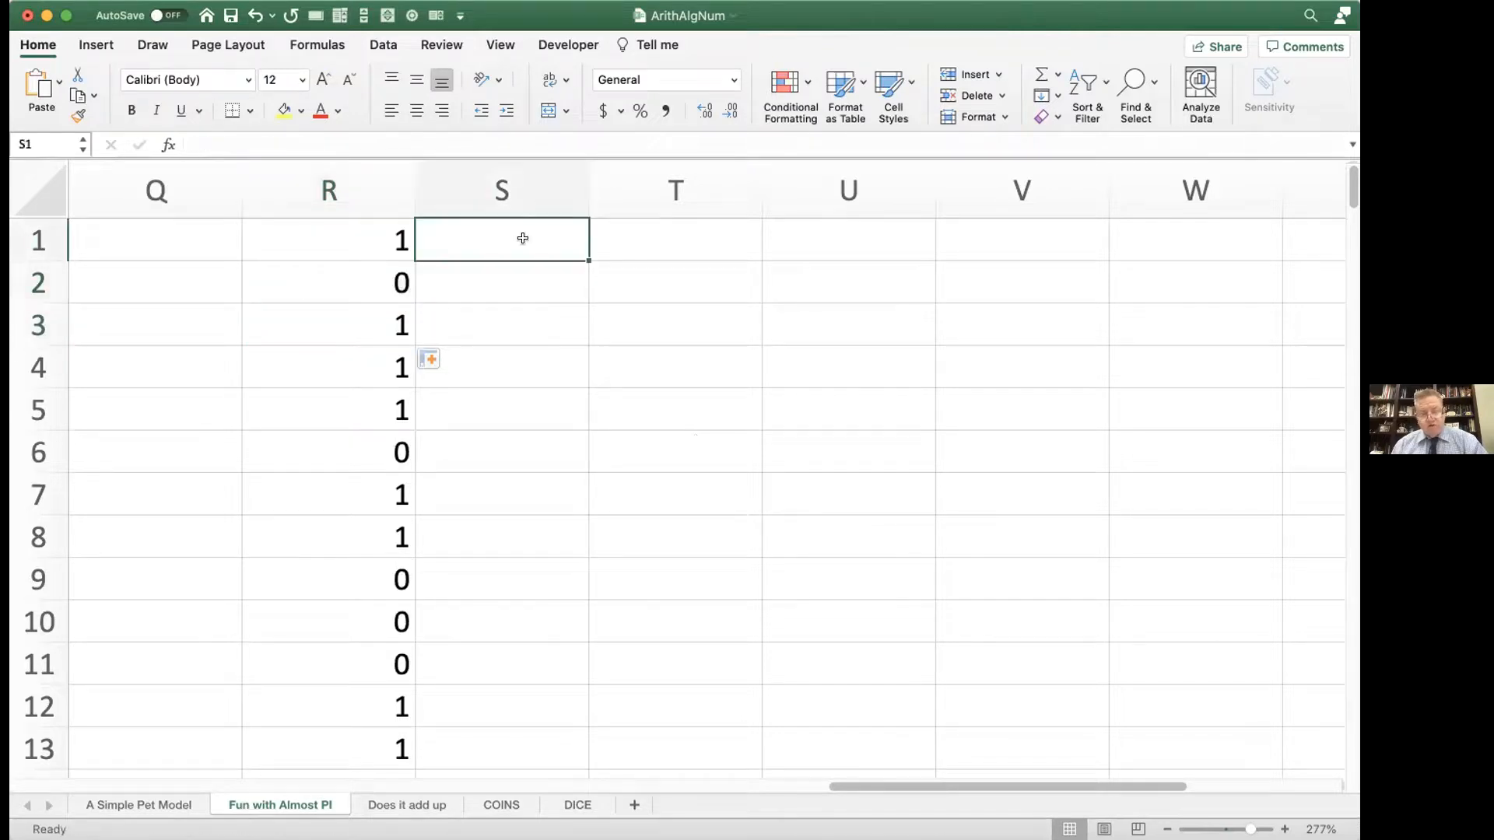
pyautogui.write('=sum(')
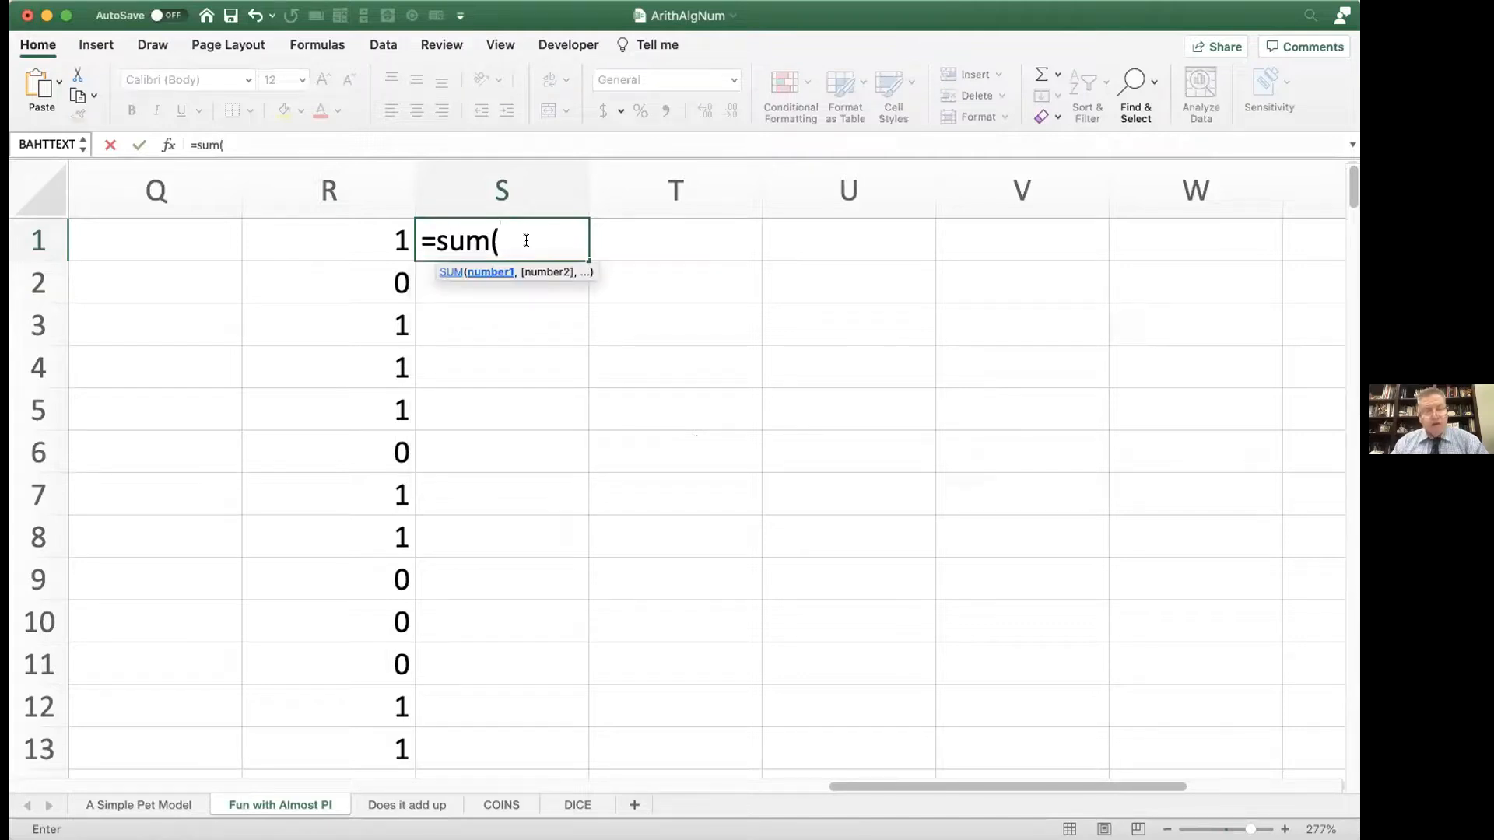
pyautogui.write('R:')
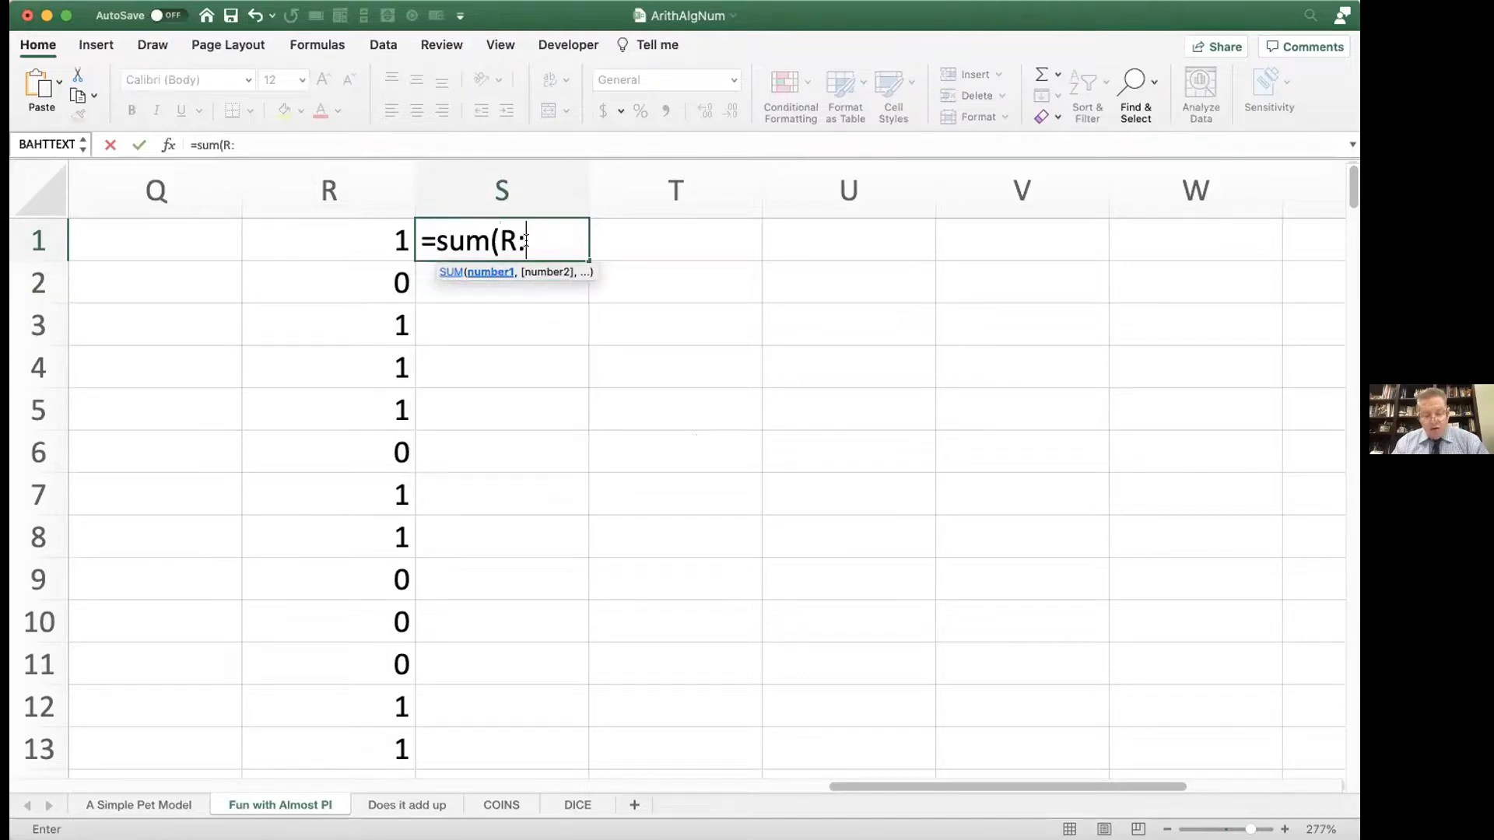
pyautogui.write('R)')
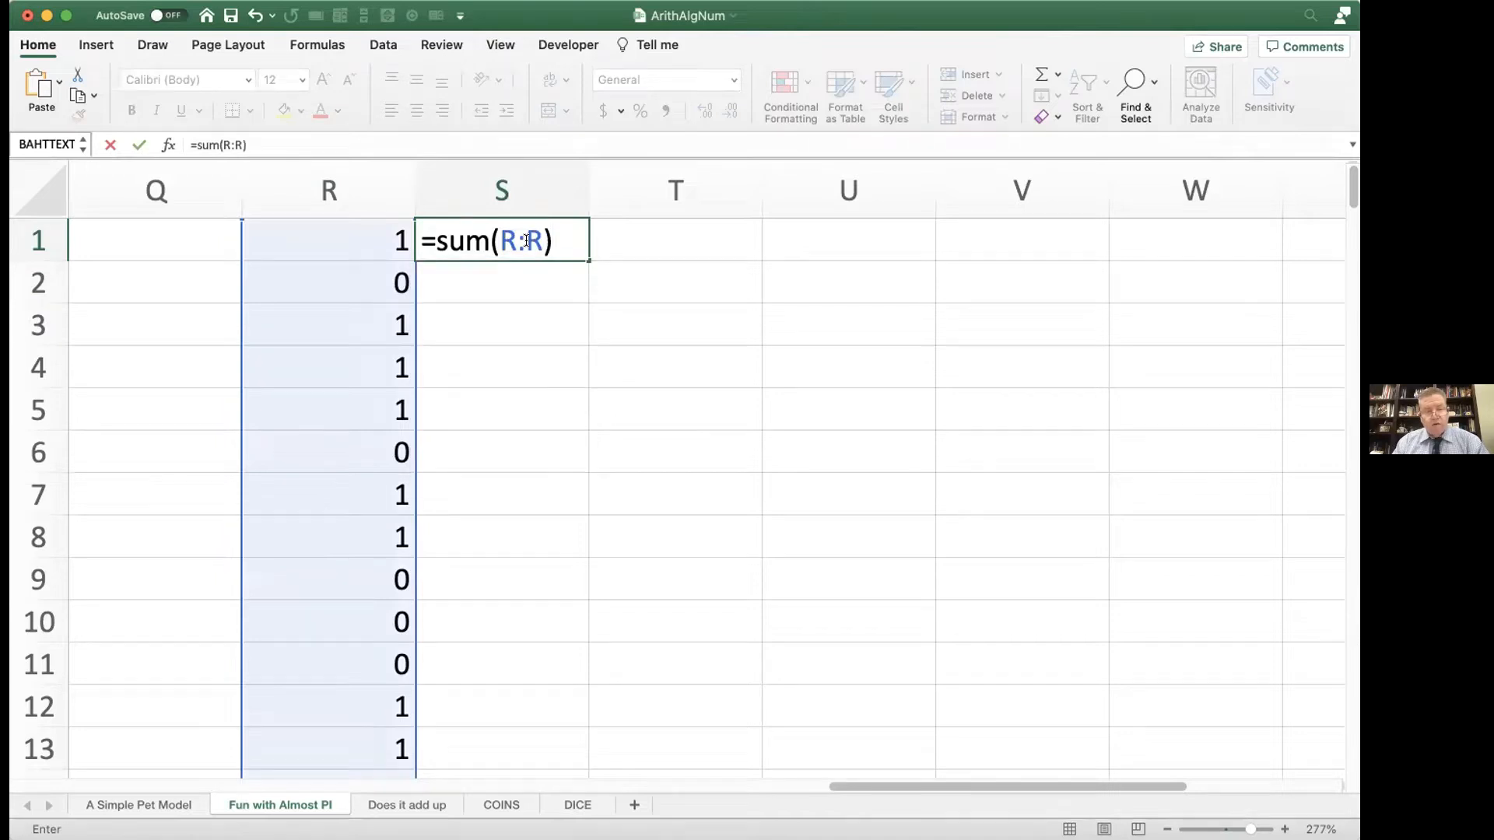
pyautogui.press('Return')
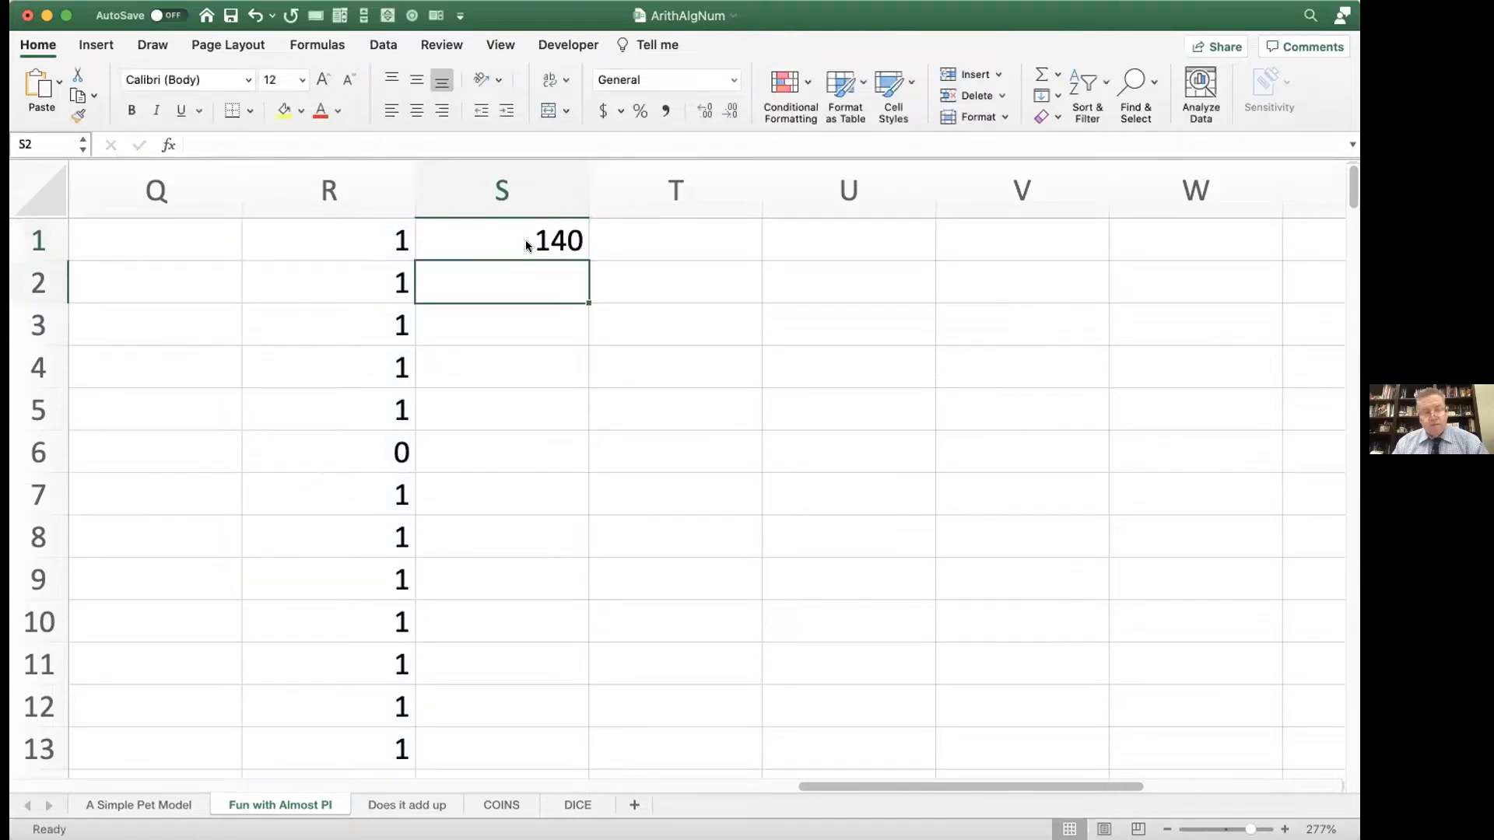
# Step: Count the non-empty cells of column R in cell T1 with =COUNTA(R:R)
pyautogui.click(645, 238)
pyautogui.write('=coun')
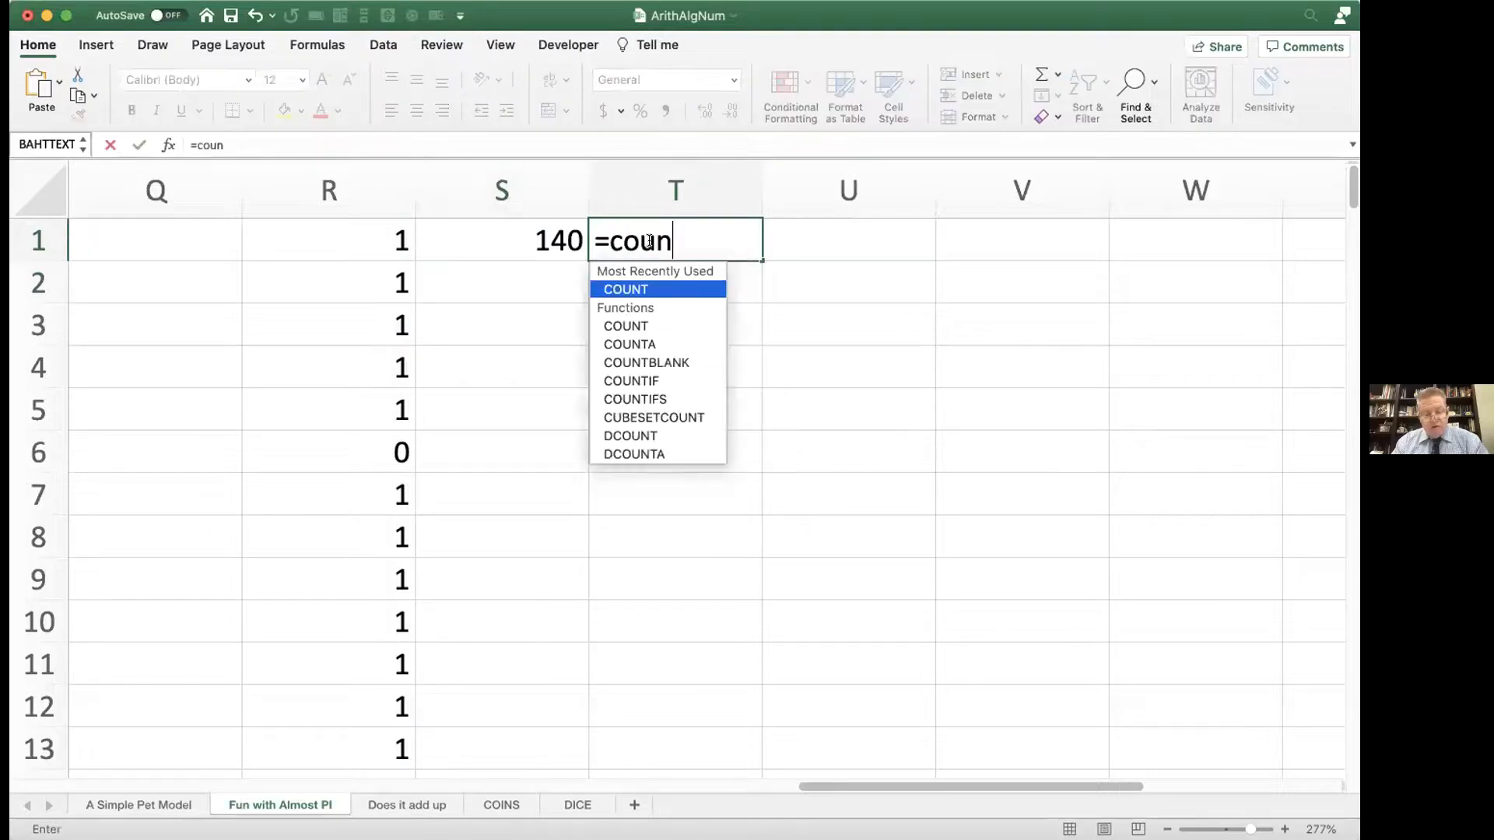
pyautogui.write('ta(')
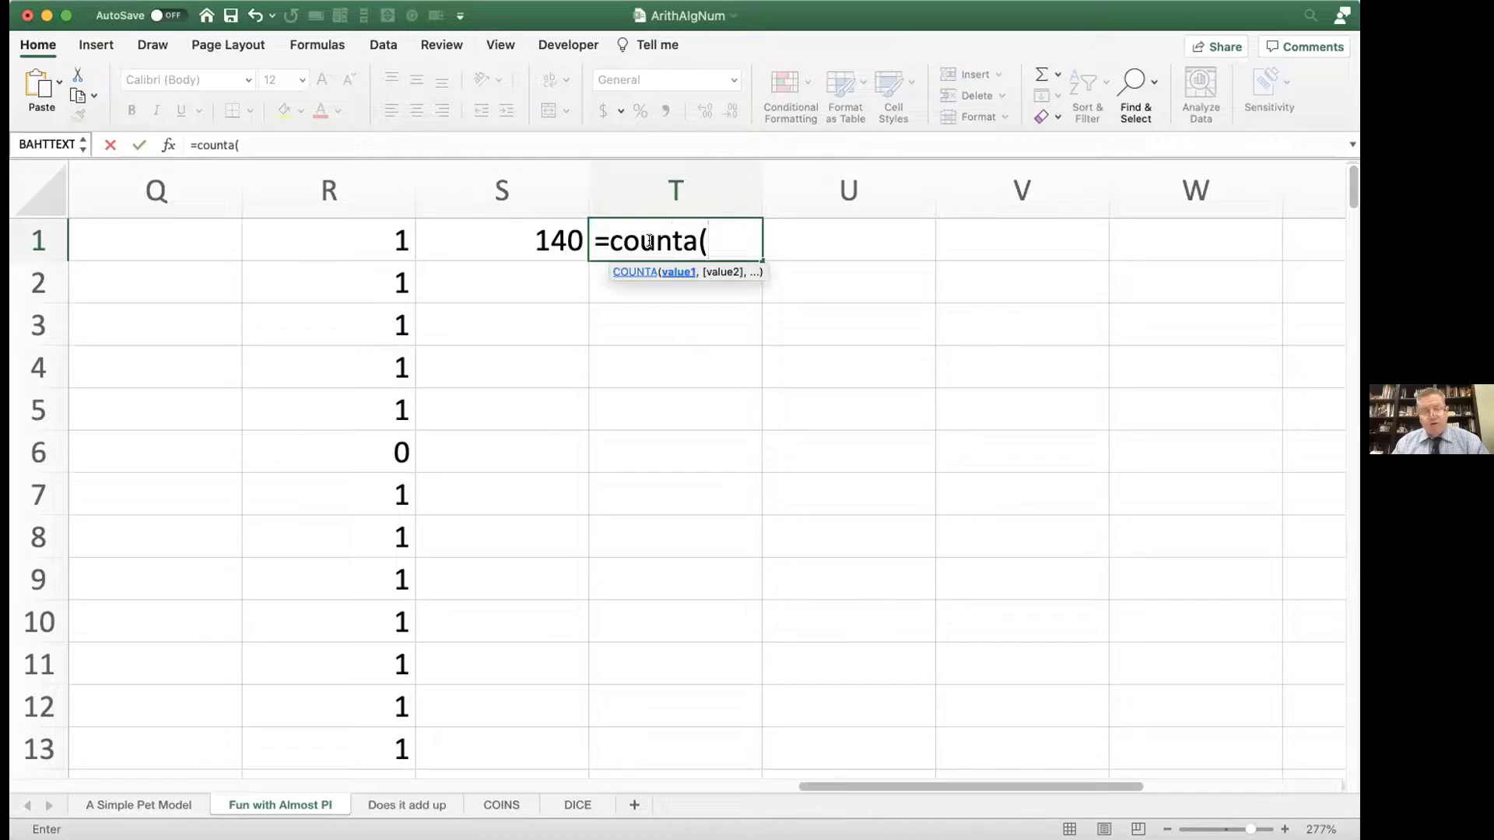
pyautogui.write('R:R)')
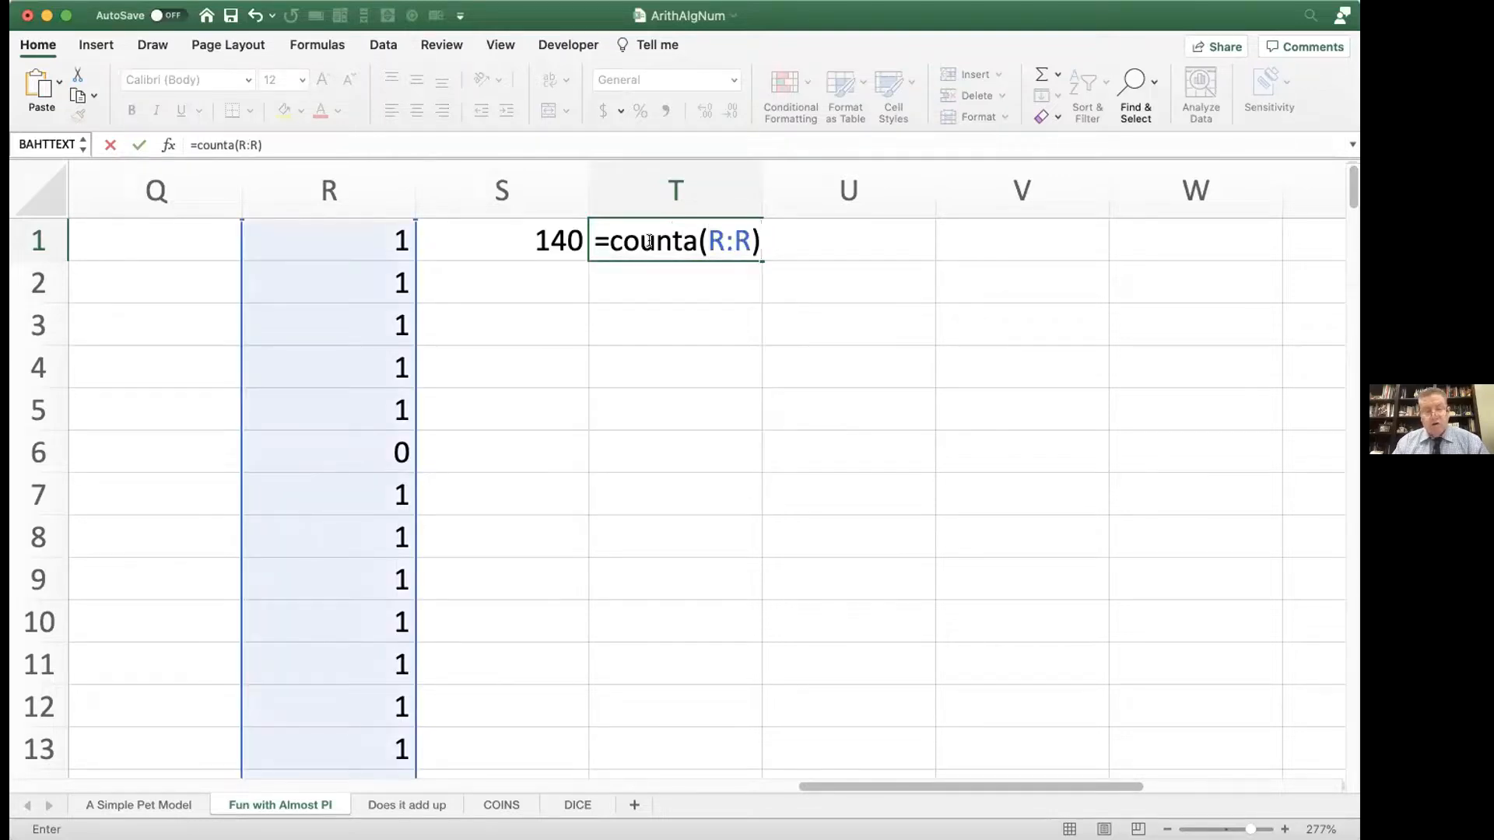
pyautogui.press('Return')
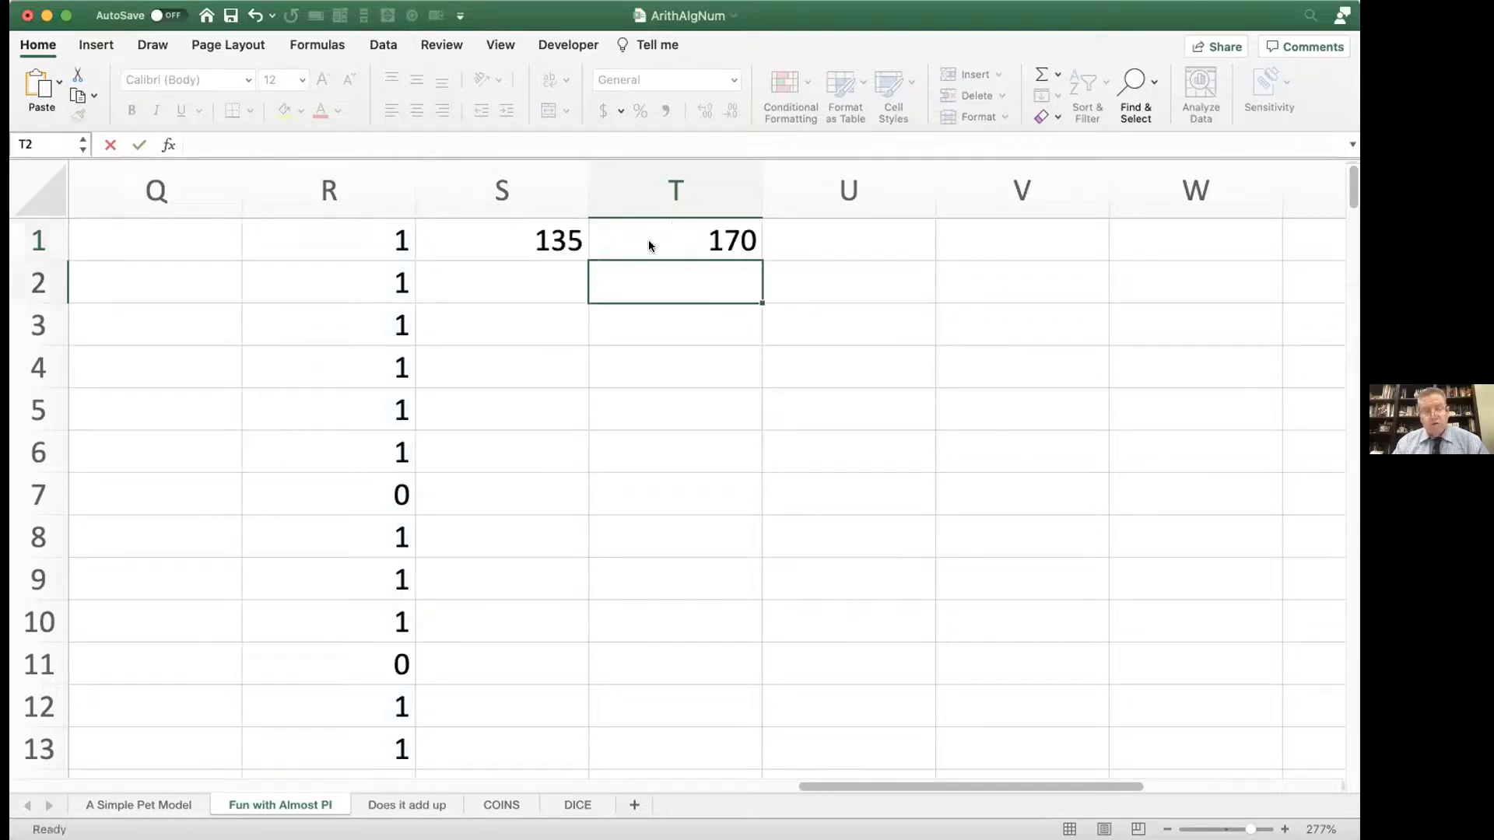
# Step: Calculate the pi estimate in cell U1 with the formula =4*(S1/T1)
pyautogui.click(797, 234)
pyautogui.write('=4')
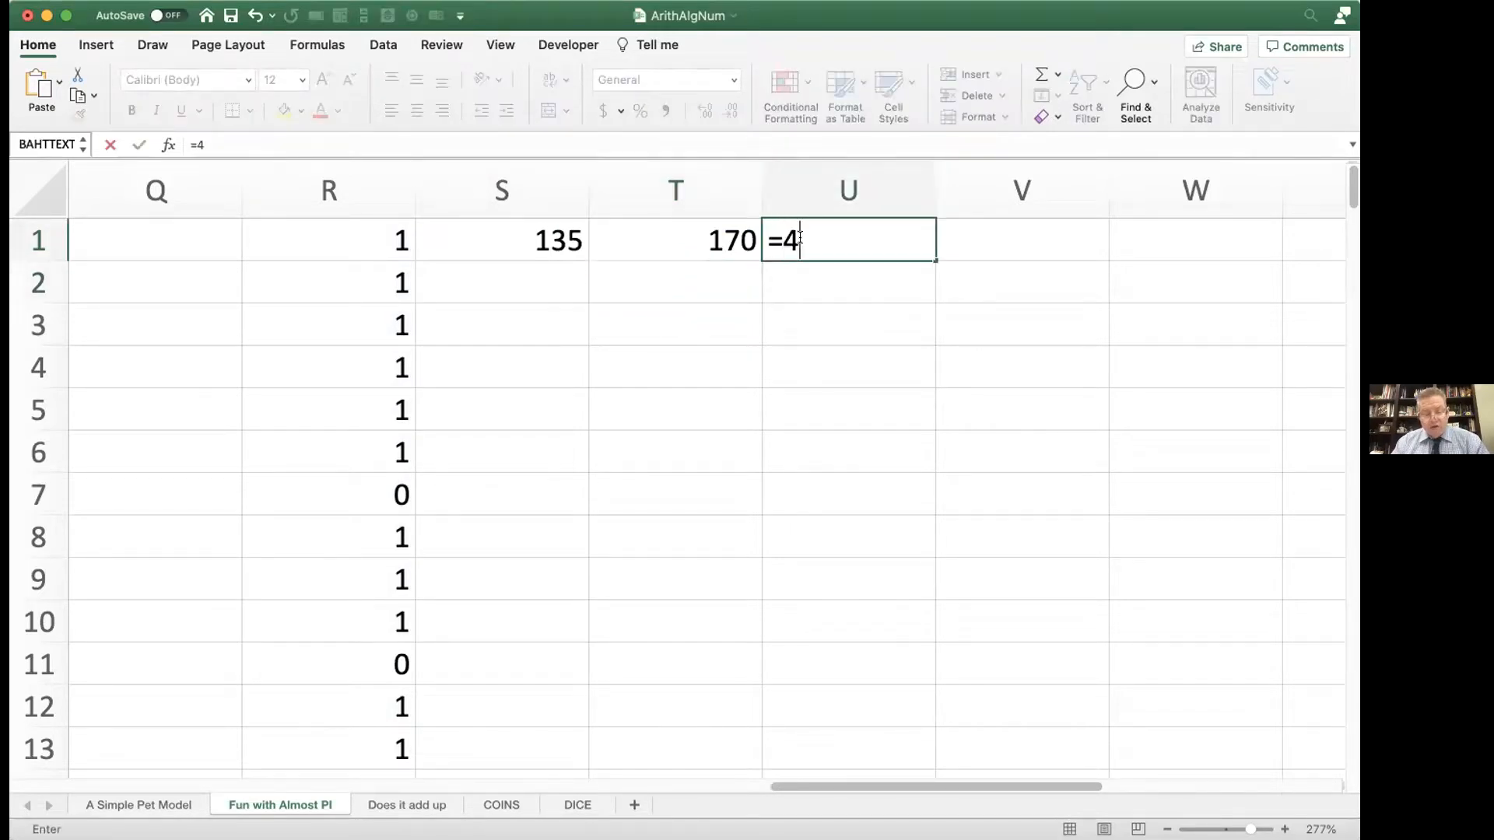
pyautogui.write('*(')
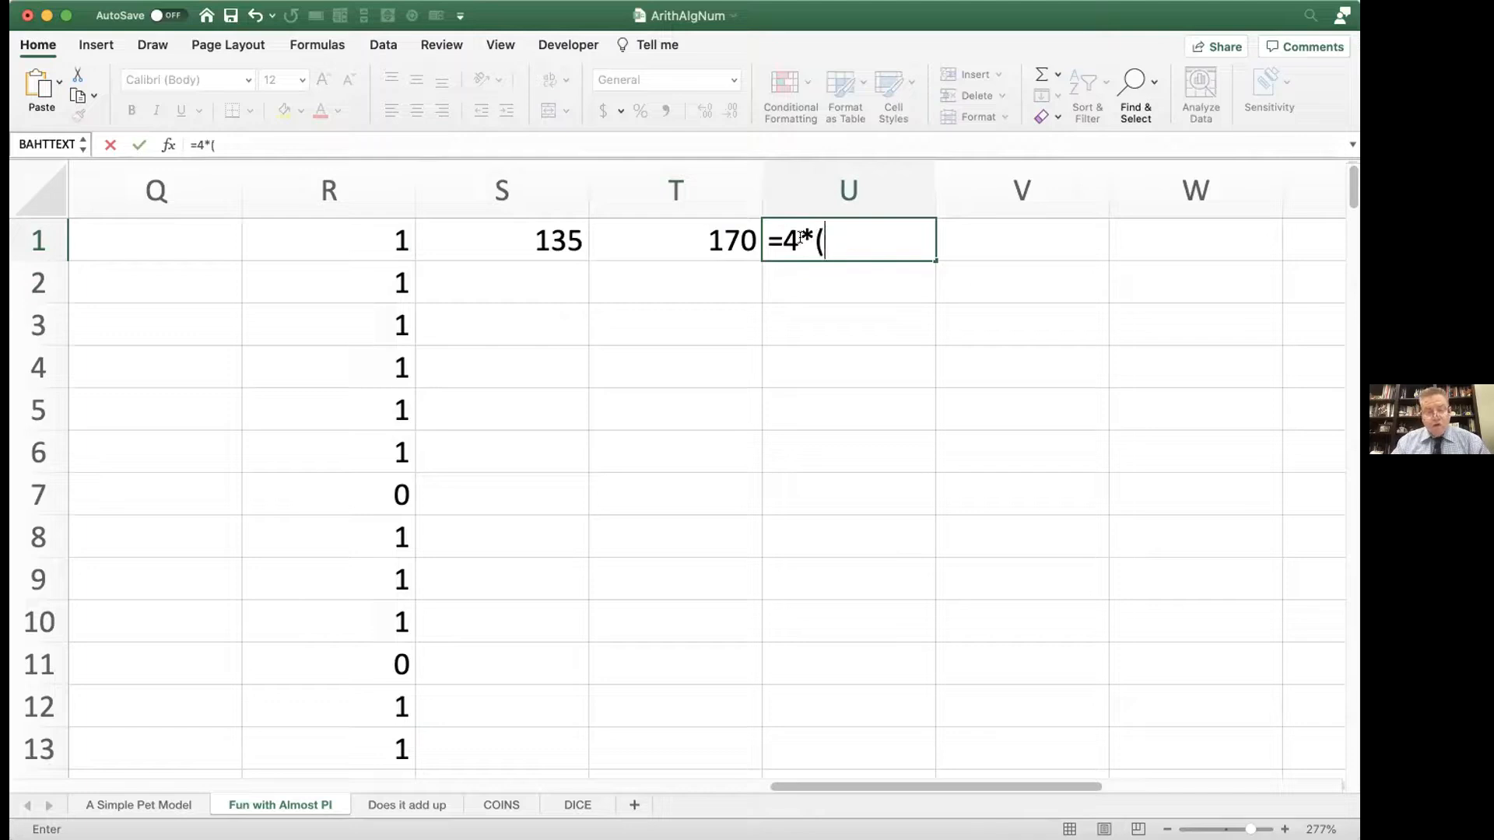
pyautogui.click(560, 245)
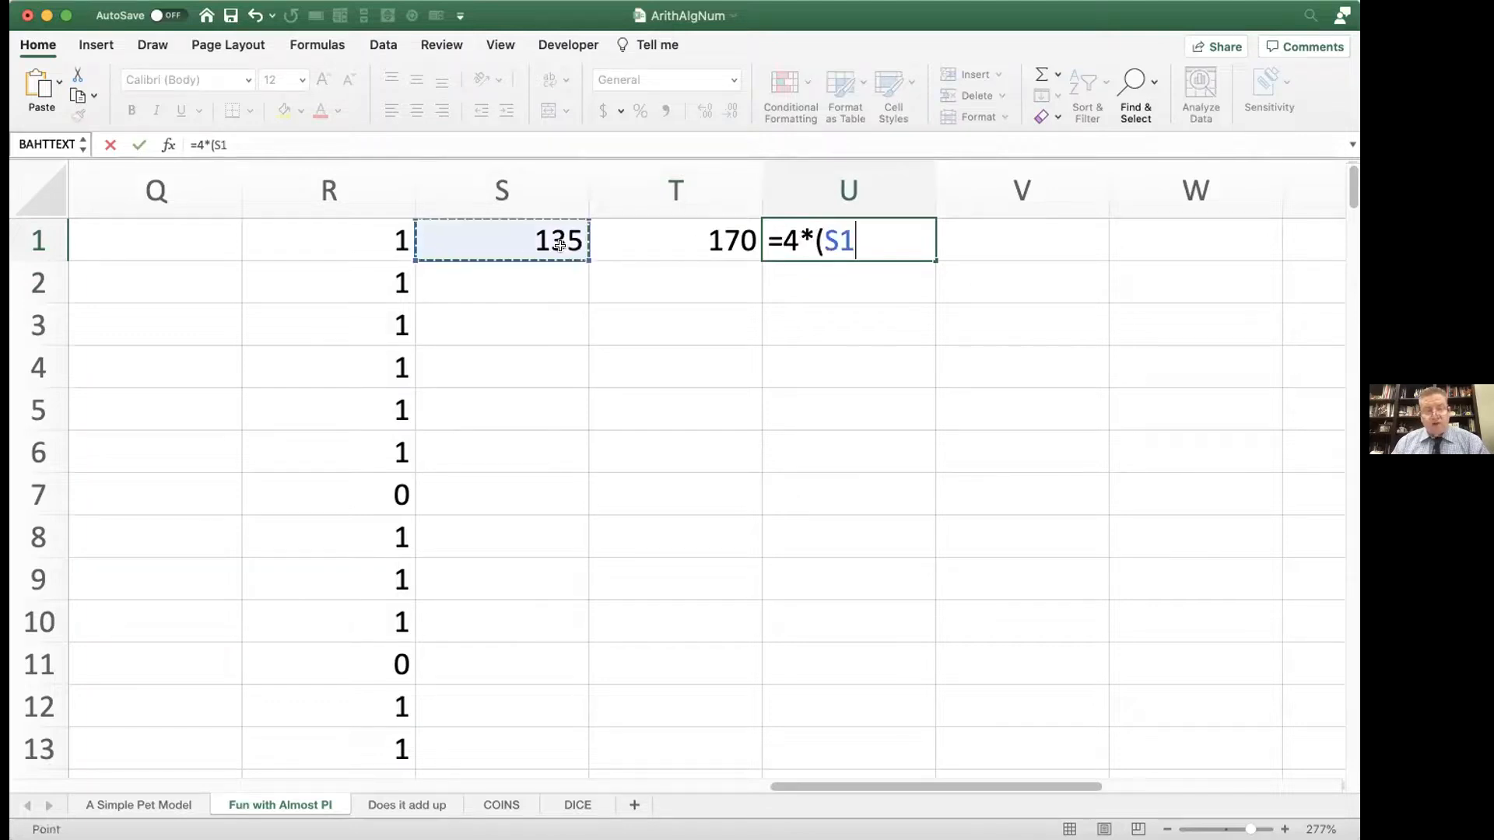
pyautogui.write('/')
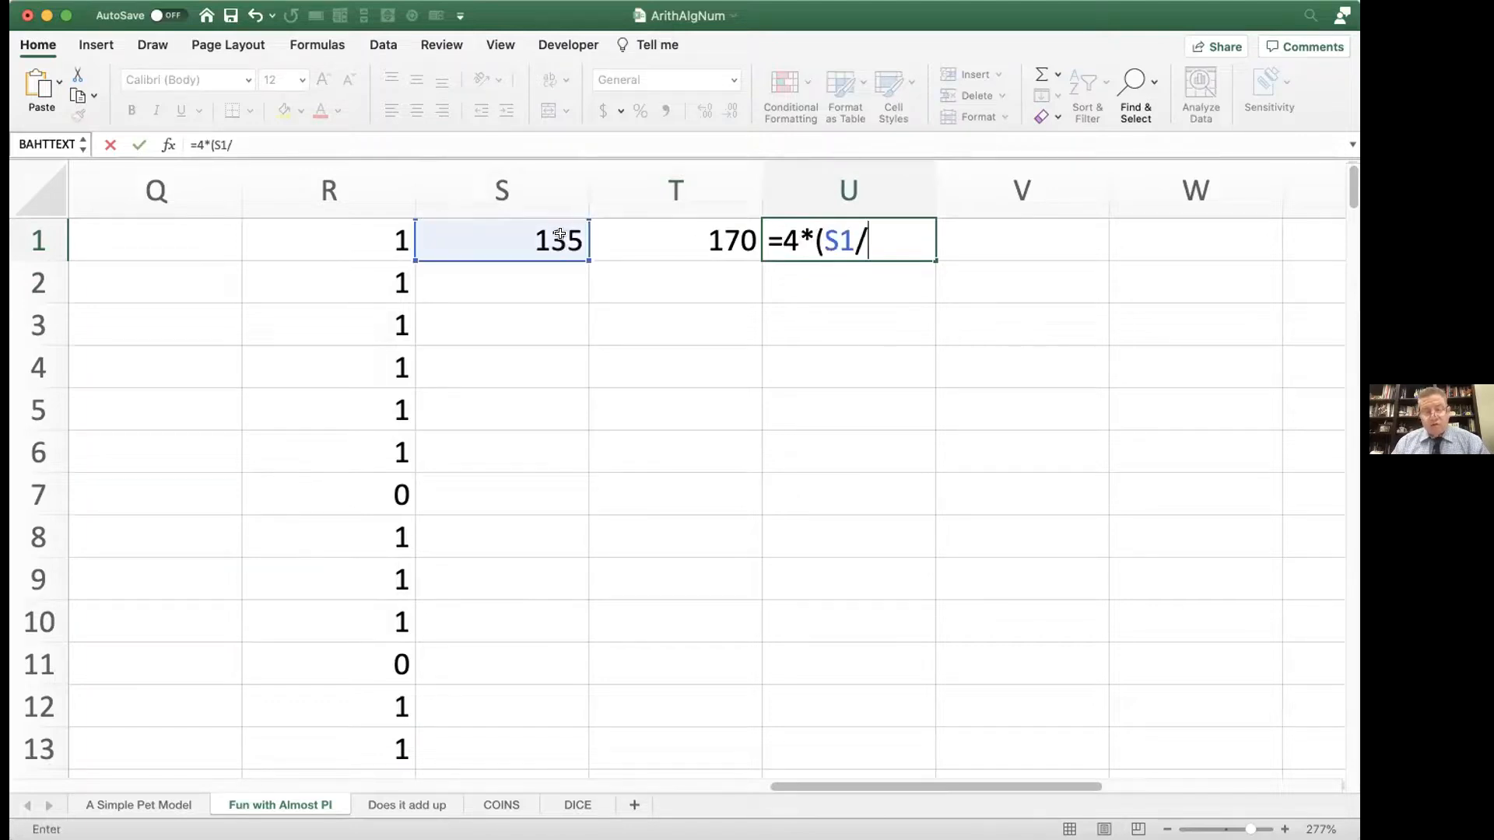
pyautogui.click(641, 235)
pyautogui.write(')')
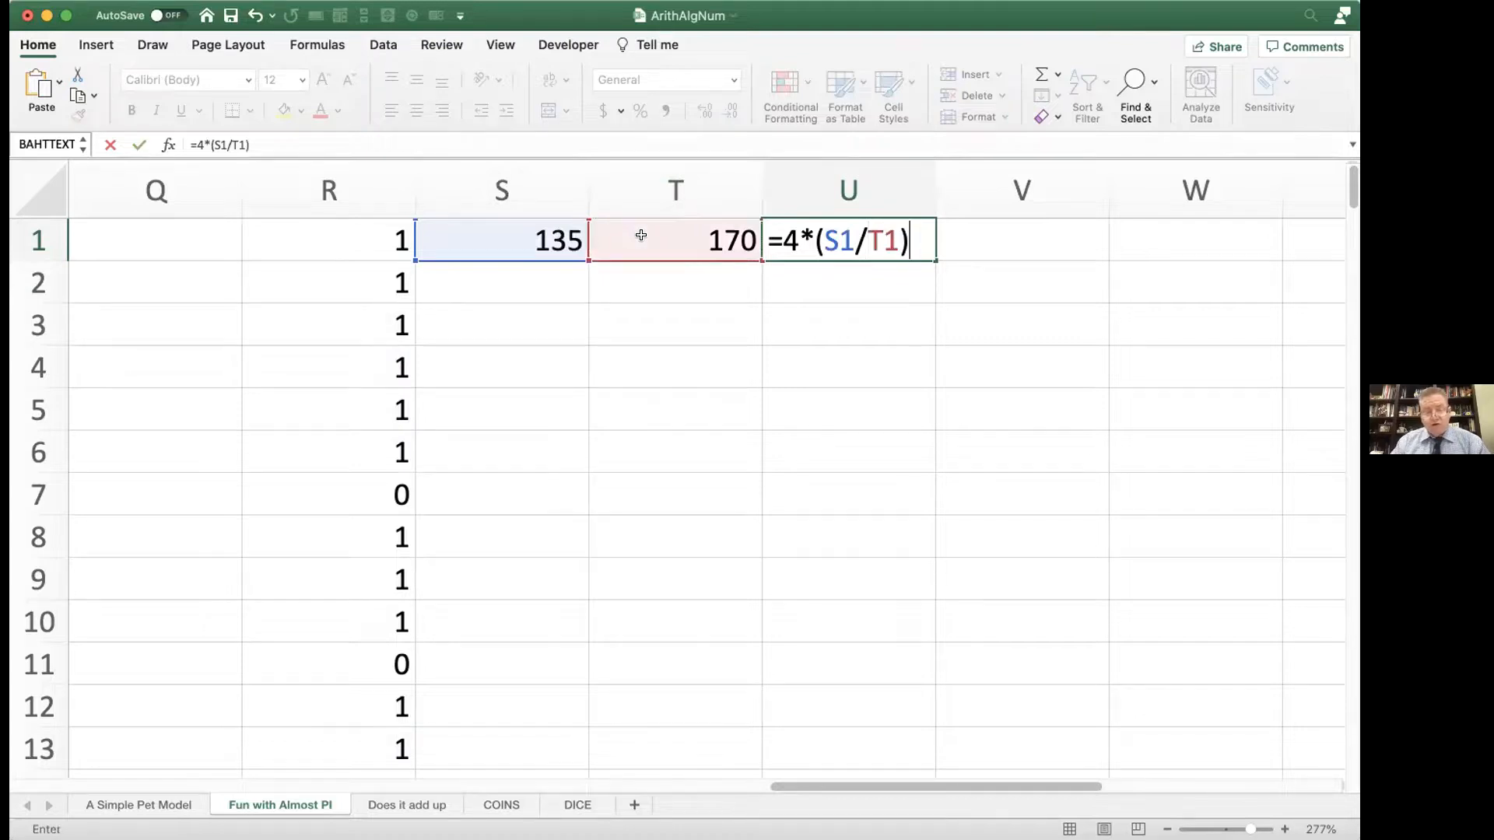
pyautogui.press('Return')
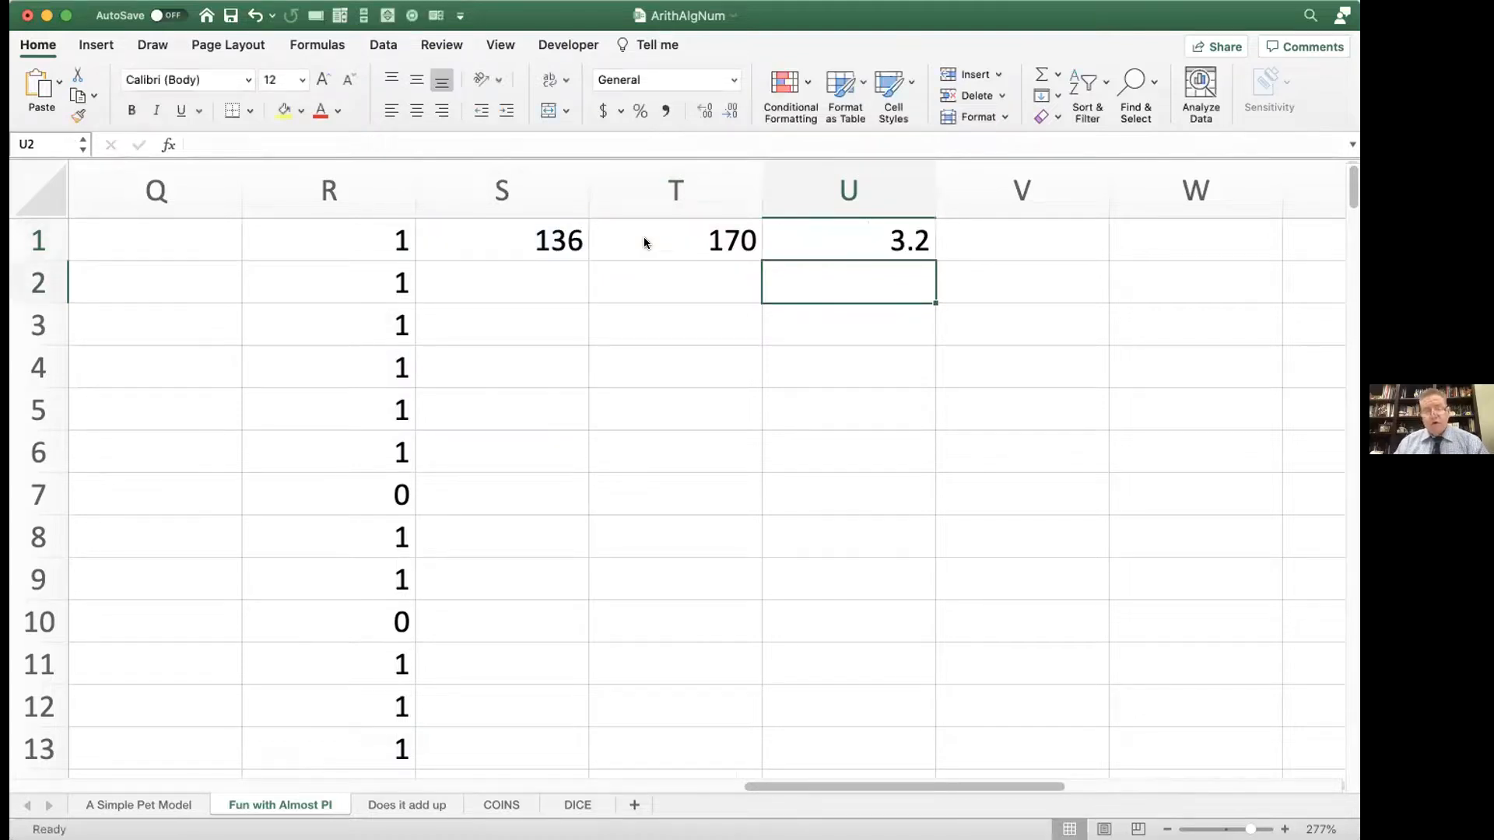
# Step: Recalculate the worksheet repeatedly to redraw the random points and compare the resulting pi estimates in cell U1
pyautogui.press('Delete')
pyautogui.press('Delete')
pyautogui.press('Delete')
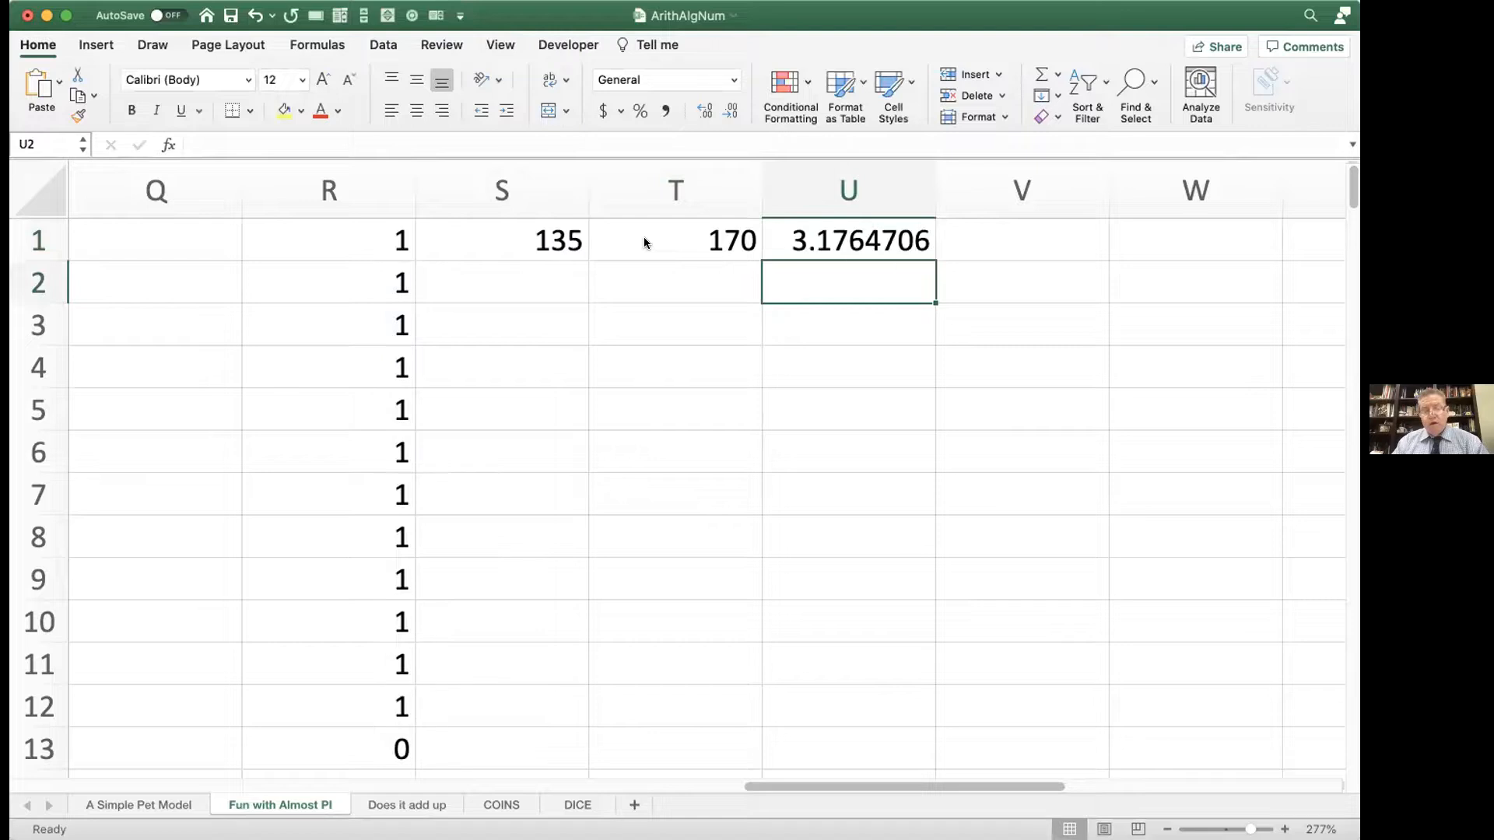
pyautogui.press('Delete')
pyautogui.press('Delete')
pyautogui.press('Delete')
pyautogui.press('Delete')
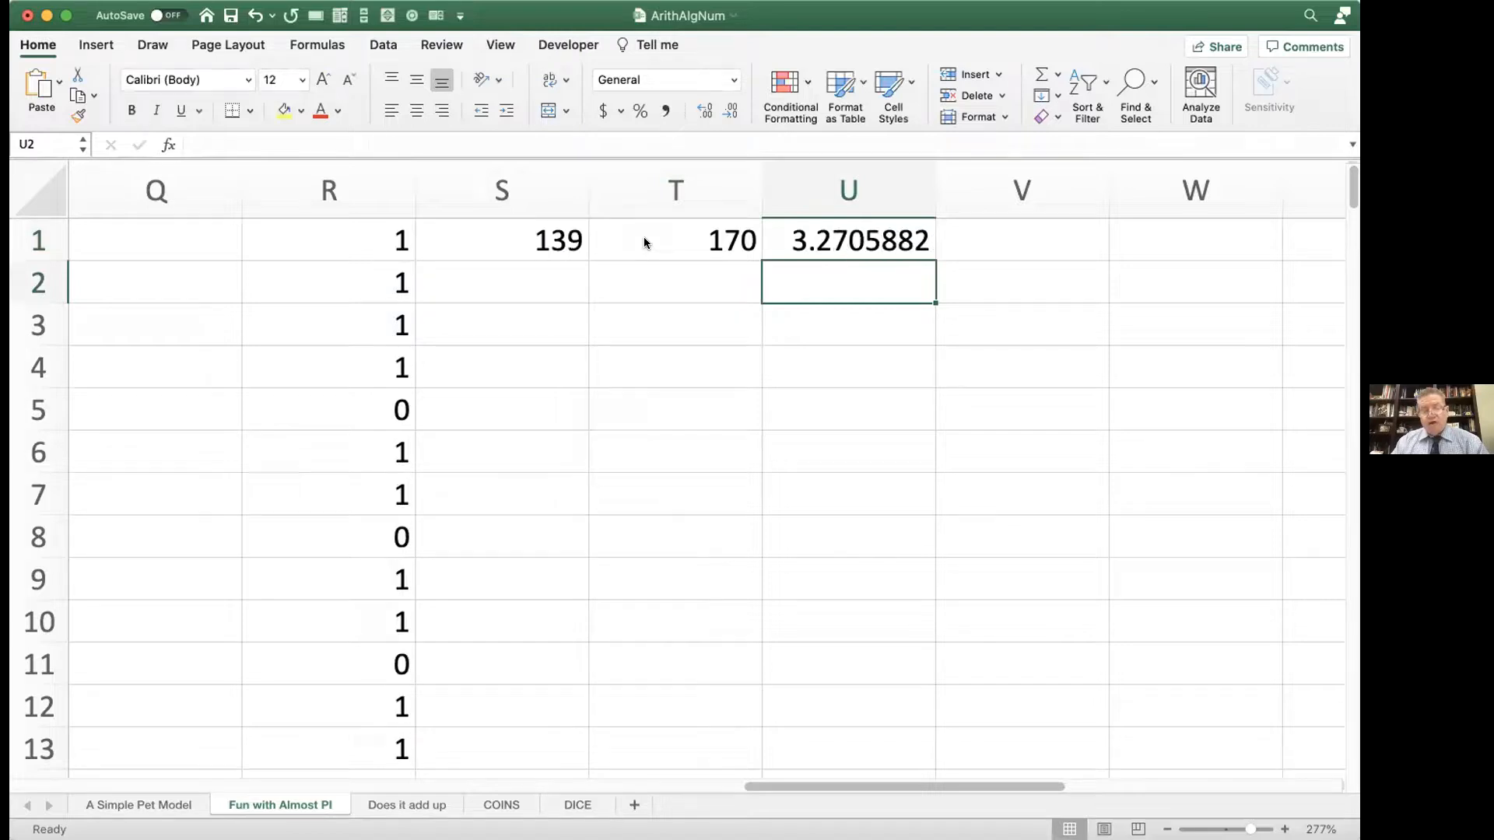
pyautogui.press('Delete')
pyautogui.press('Delete')
pyautogui.press('Delete')
pyautogui.press('Delete')
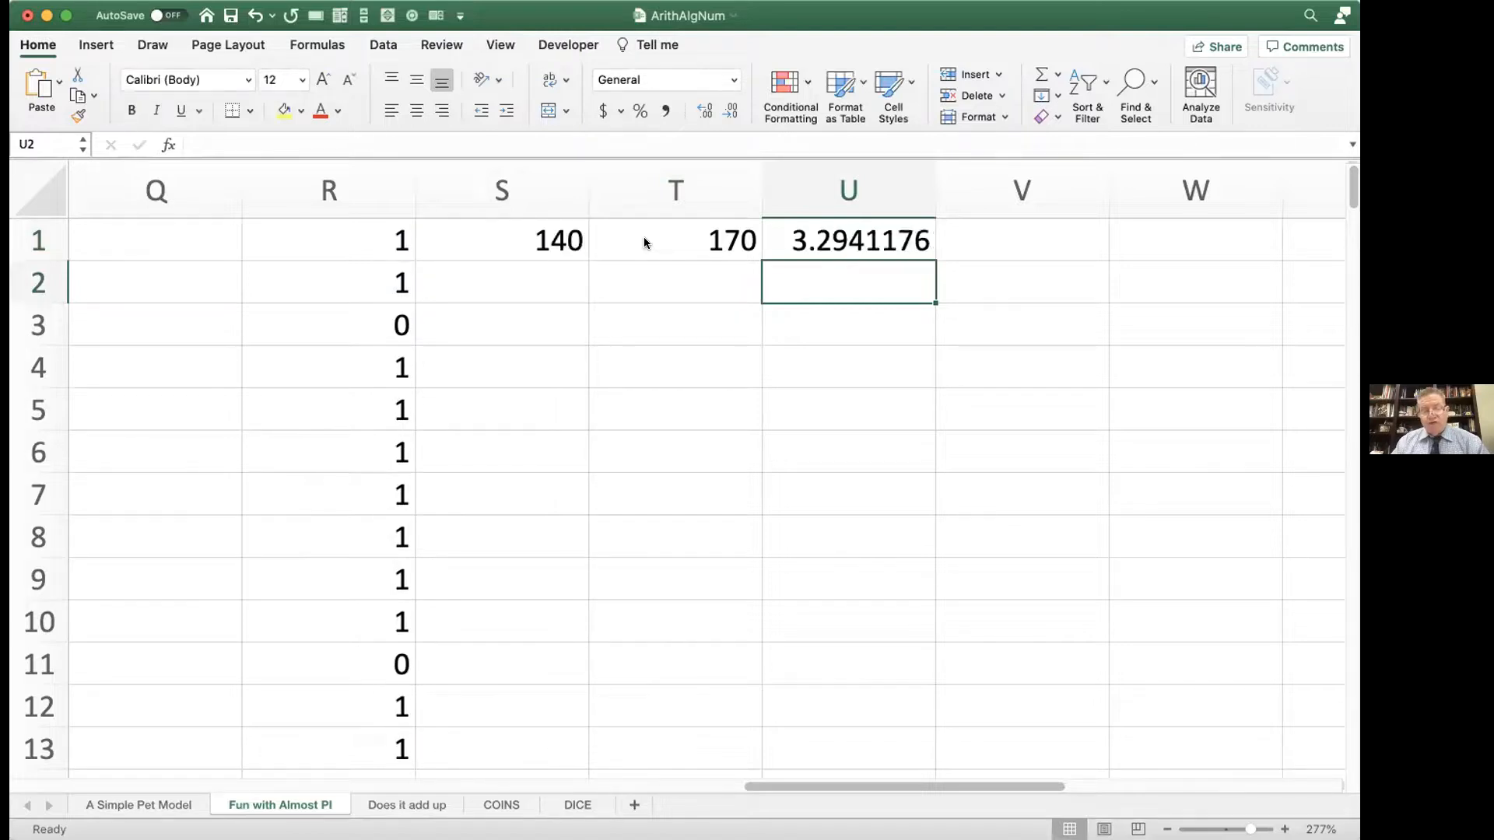
pyautogui.press('Delete')
pyautogui.press('Delete')
pyautogui.press('Delete')
pyautogui.press('Delete')
pyautogui.press('Delete')
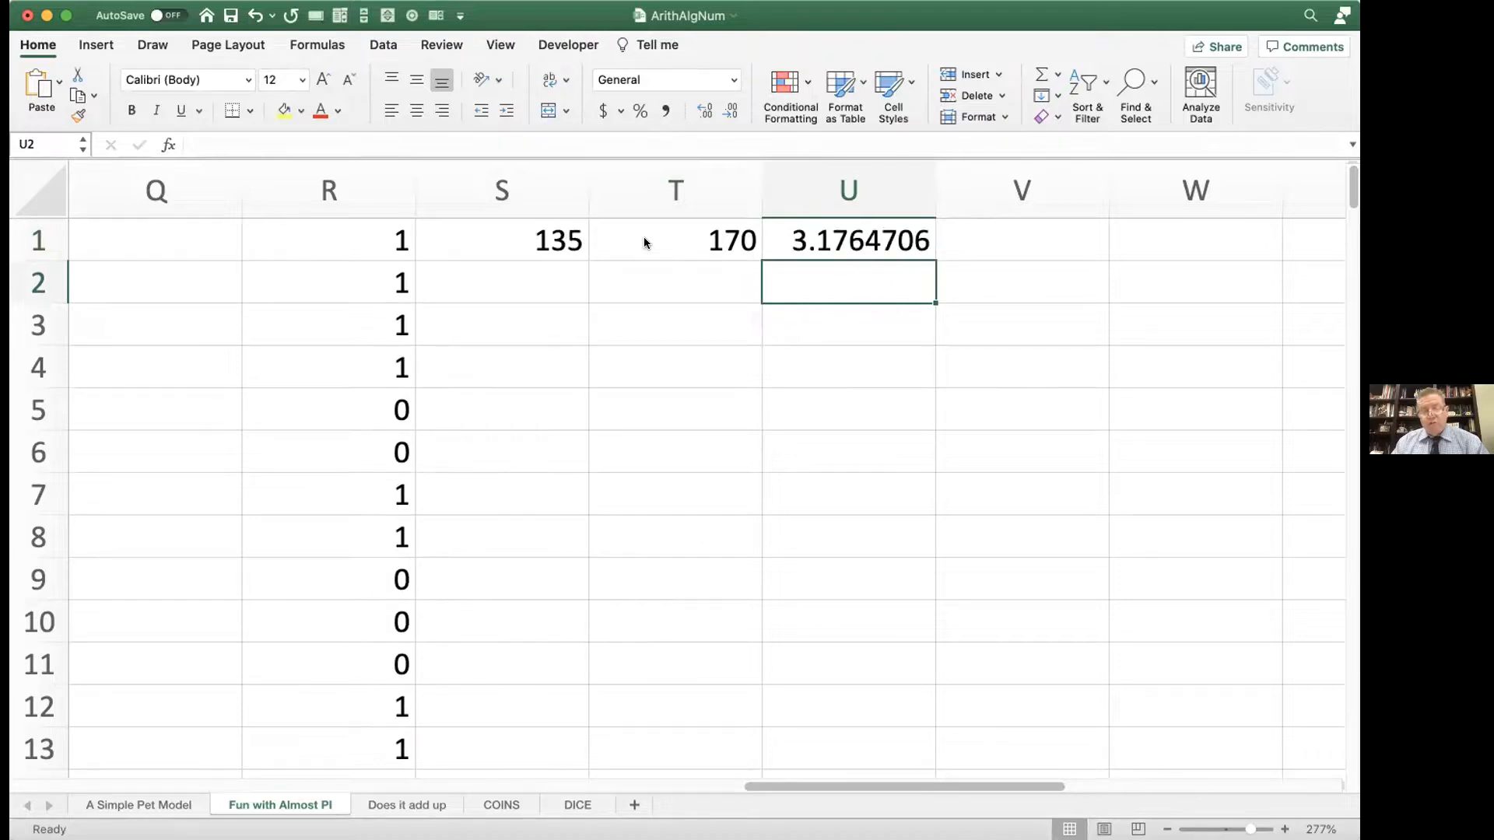
pyautogui.press('Delete')
pyautogui.press('Delete')
pyautogui.press('Delete')
pyautogui.press('Delete')
pyautogui.press('Delete')
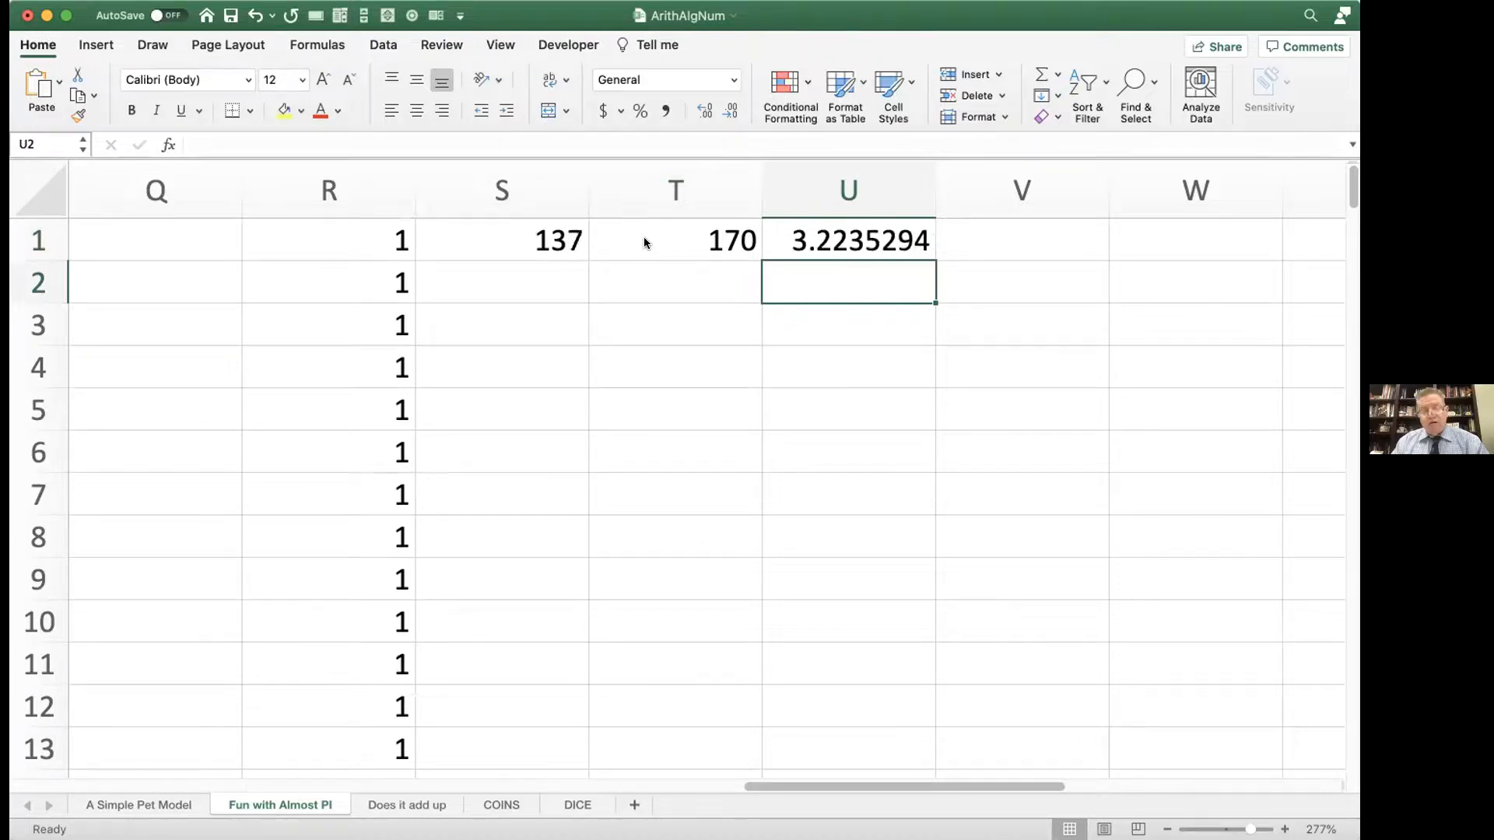
pyautogui.press('Delete')
pyautogui.press('Delete')
pyautogui.press('Delete')
pyautogui.press('Delete')
pyautogui.press('Delete')
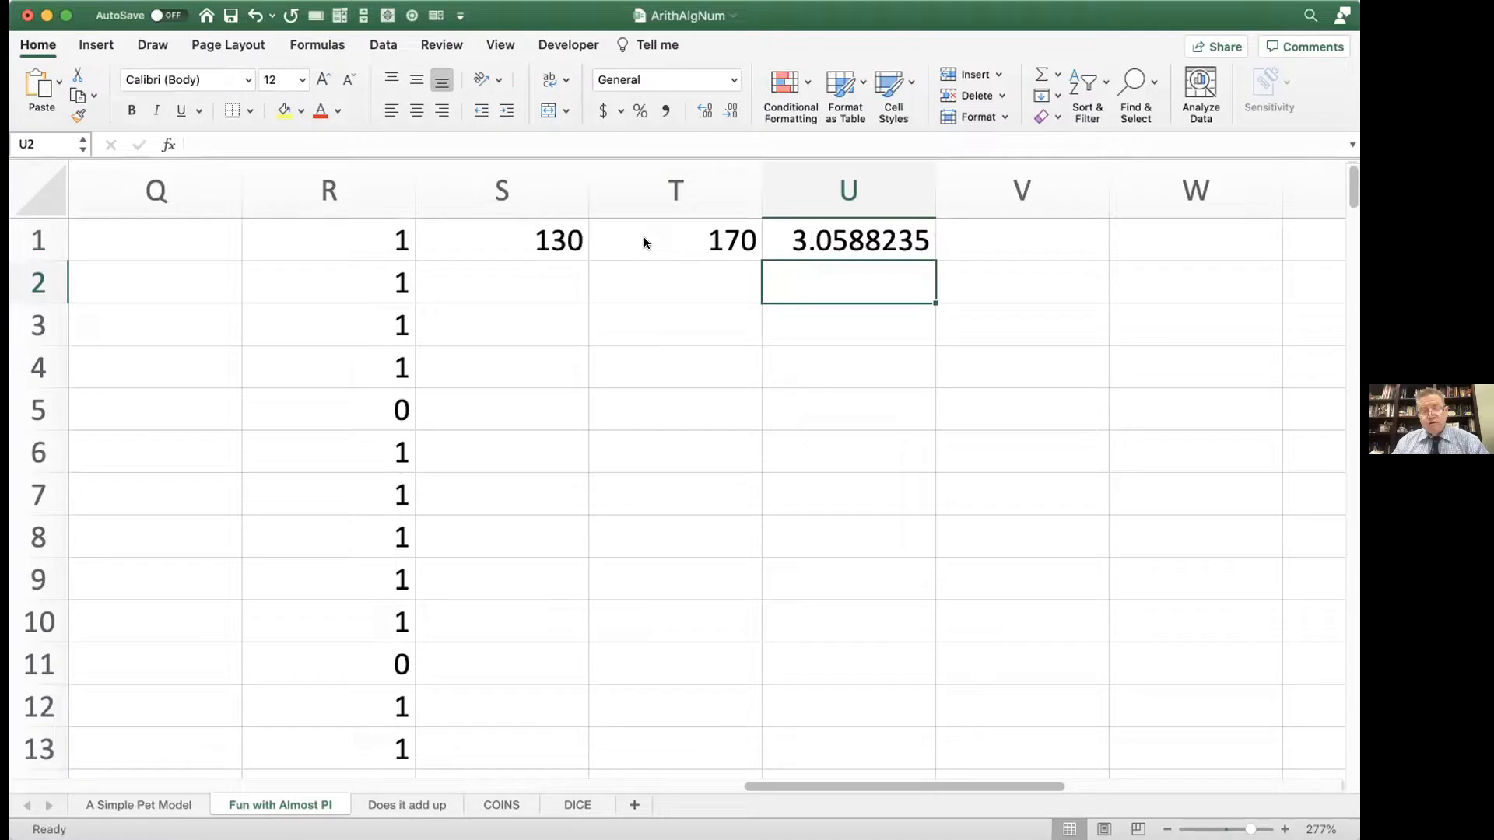
# Step: Extend the simulation by filling the random-point formula from cell R170, the last filled cell of column R, down to R1090
pyautogui.scroll(-10, 360, 399)
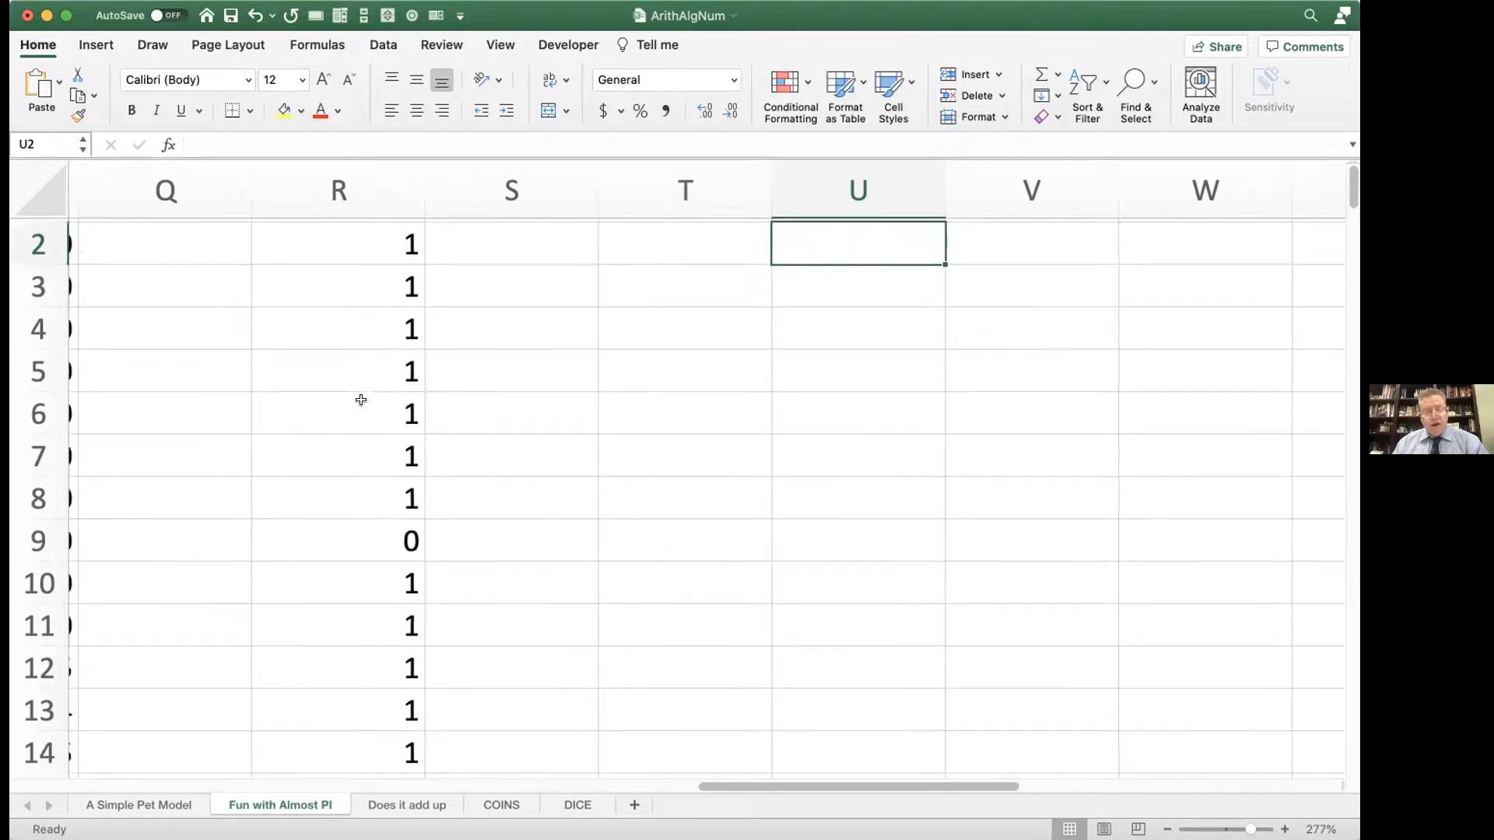
pyautogui.scroll(-6, 360, 400)
pyautogui.scroll(2, 361, 366)
pyautogui.hscroll(1, 361, 365)
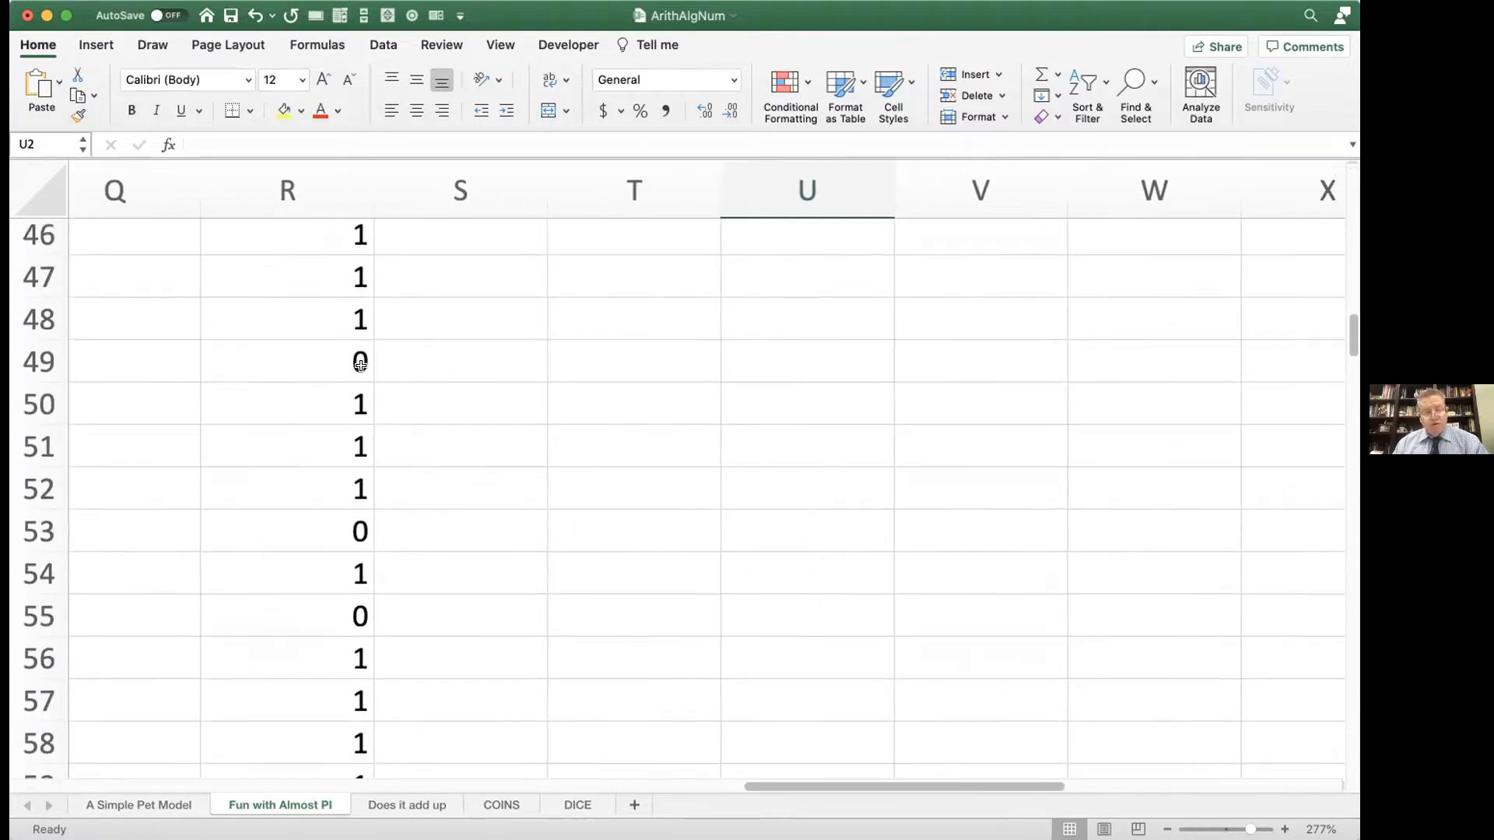
pyautogui.scroll(8, 361, 366)
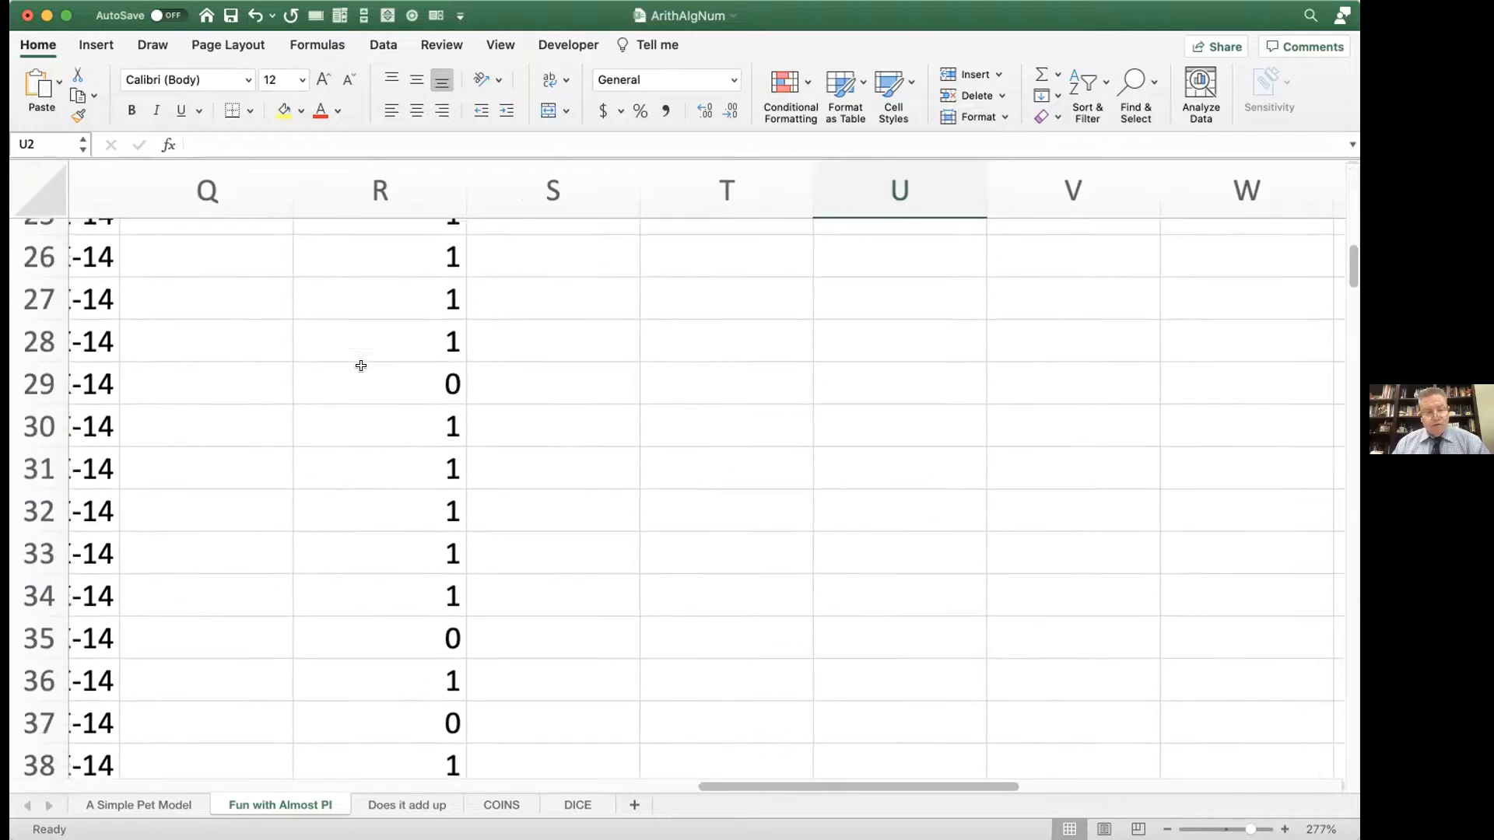
pyautogui.scroll(-9, 360, 365)
pyautogui.hscroll(-1, 361, 365)
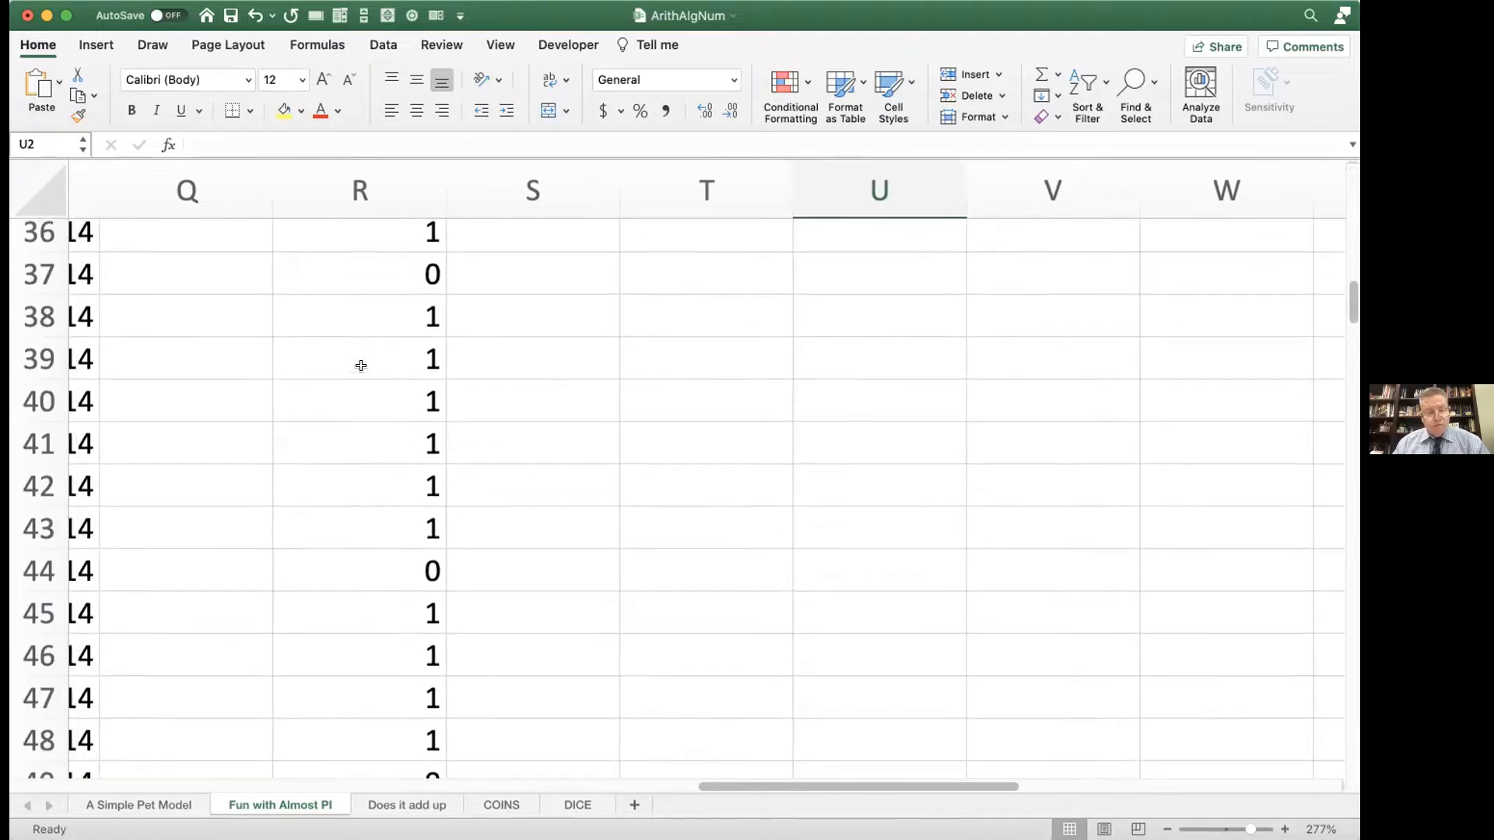
pyautogui.scroll(-8, 360, 365)
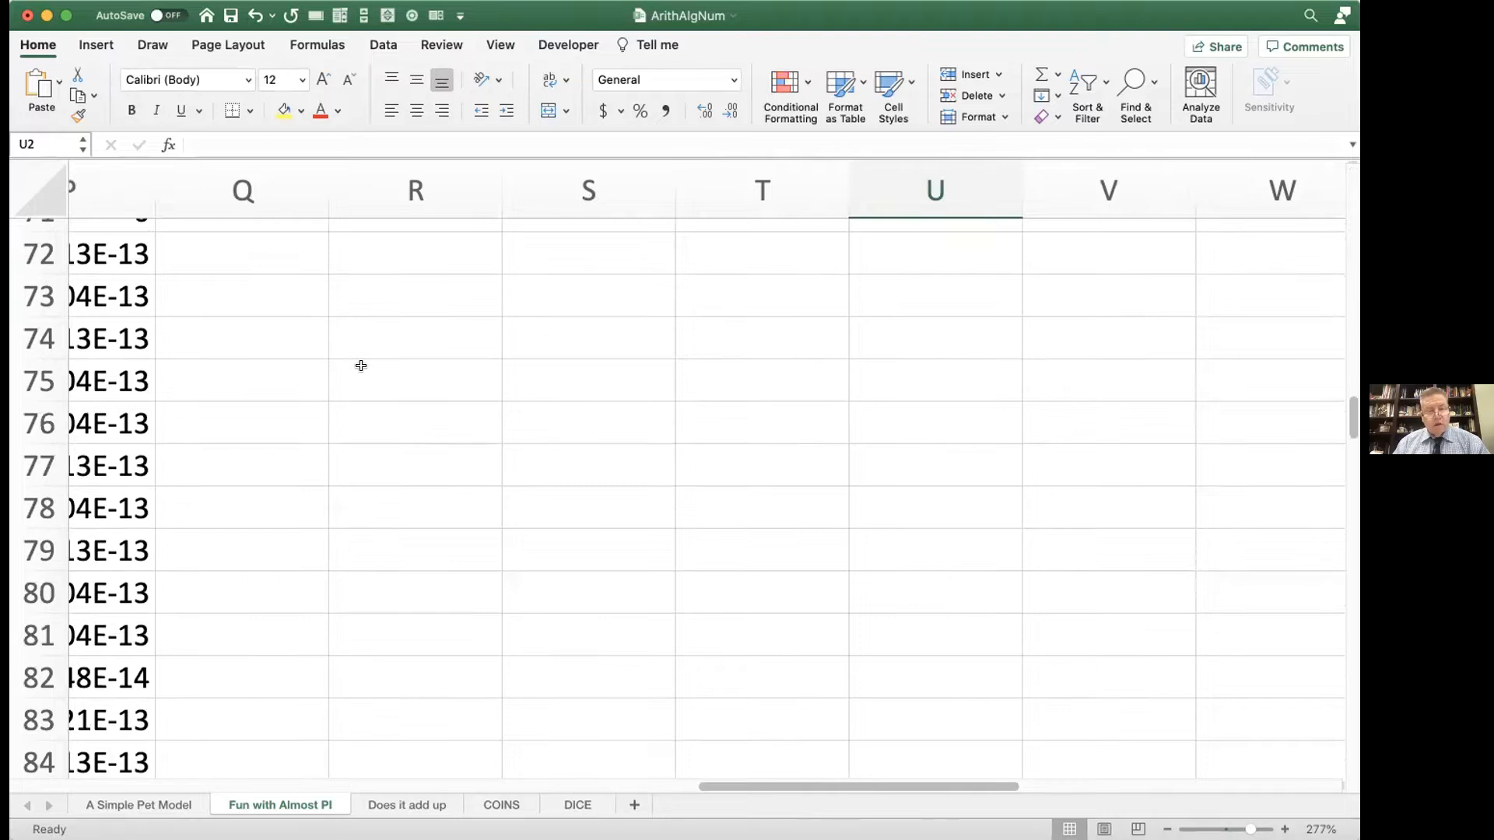
pyautogui.scroll(2, 360, 366)
pyautogui.hscroll(1, 360, 366)
pyautogui.scroll(-4, 385, 324)
pyautogui.hscroll(-1, 384, 323)
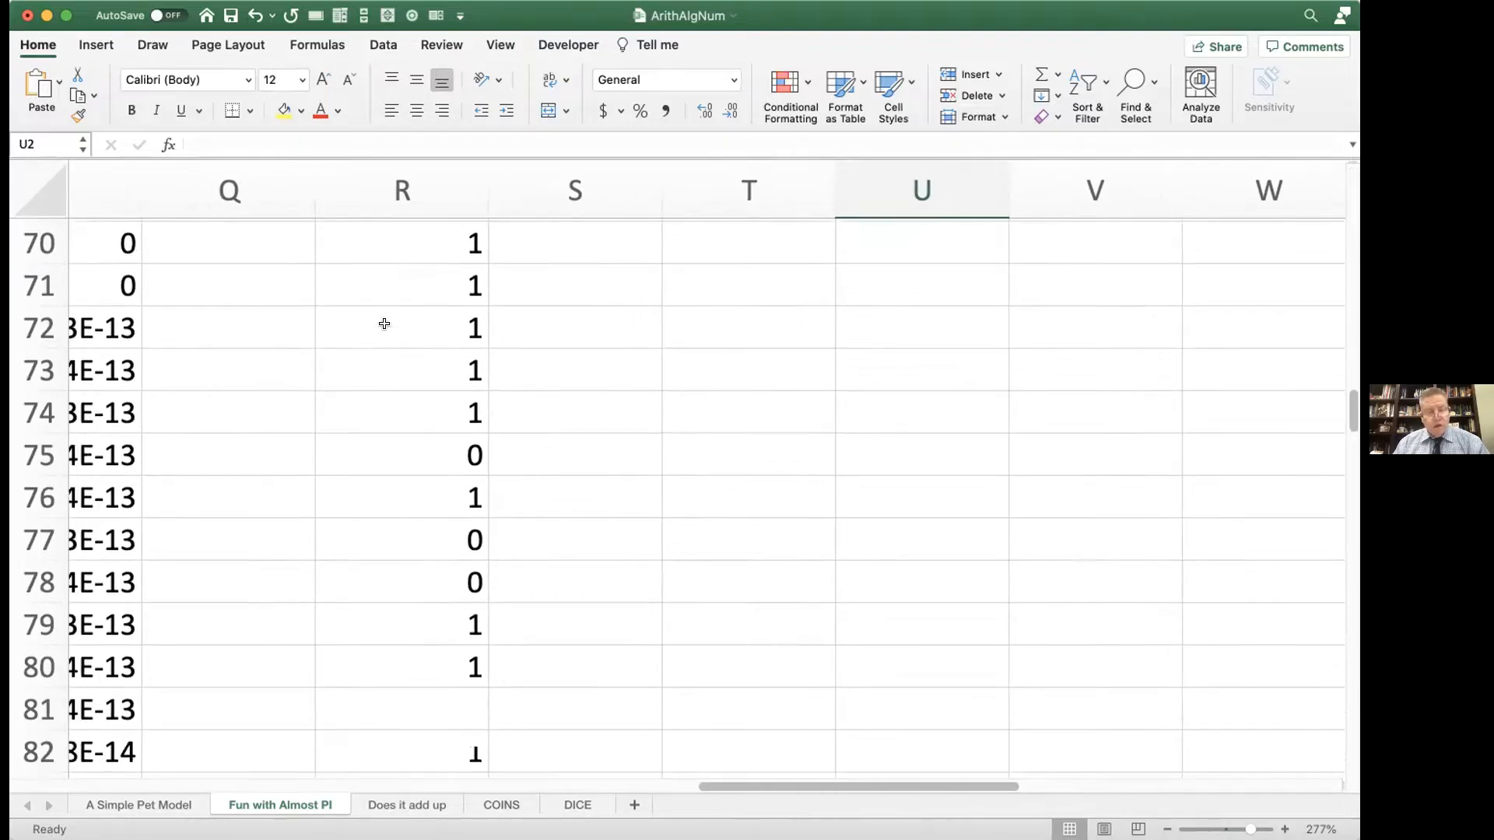
pyautogui.scroll(-2, 423, 270)
pyautogui.hscroll(-1, 423, 280)
pyautogui.scroll(-3, 484, 307)
pyautogui.hscroll(-1, 484, 306)
pyautogui.scroll(-2, 484, 307)
pyautogui.hscroll(-1, 484, 307)
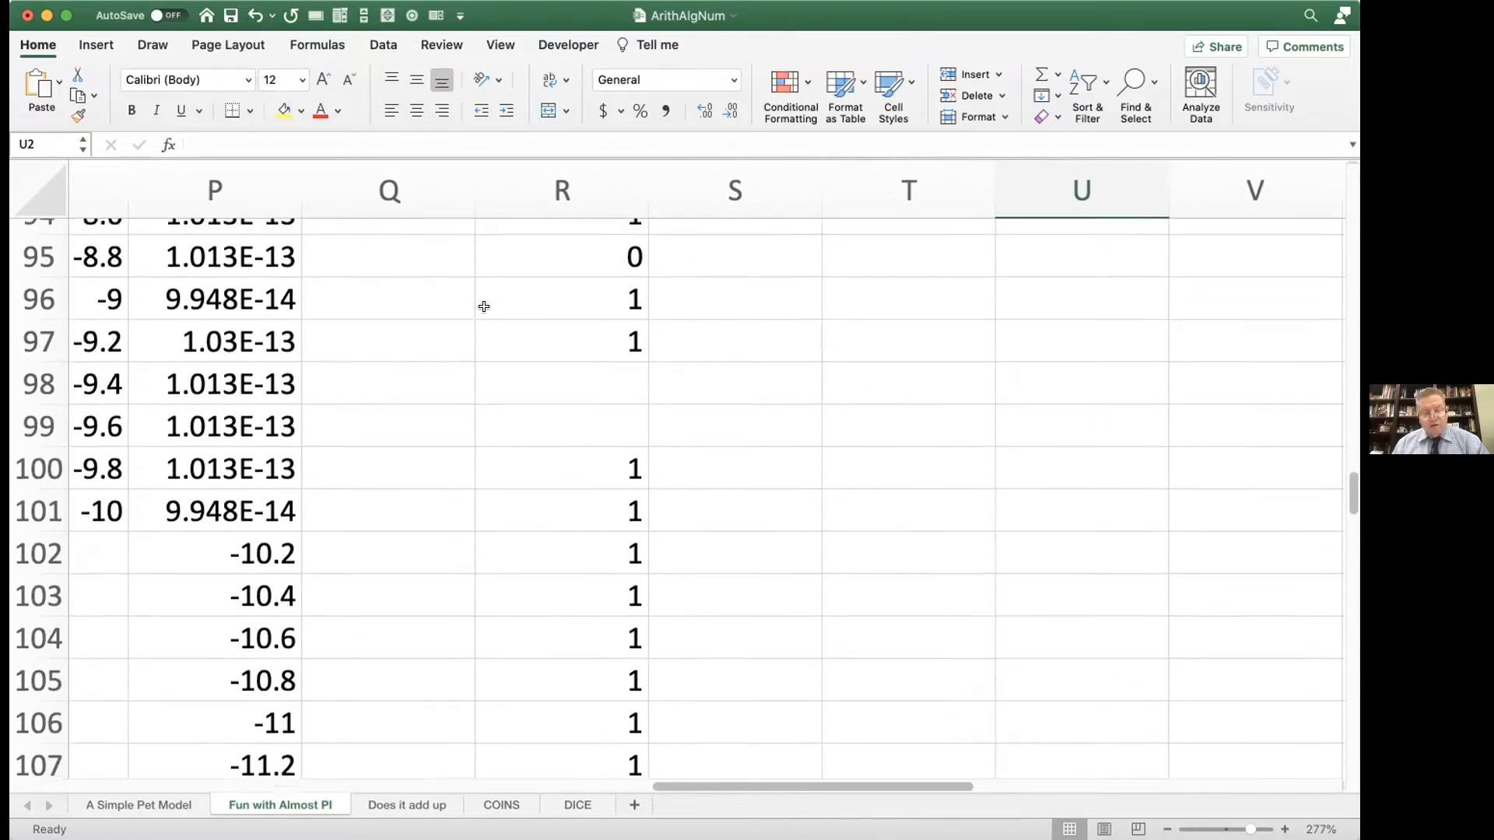
pyautogui.scroll(-3, 566, 332)
pyautogui.hscroll(-1, 567, 331)
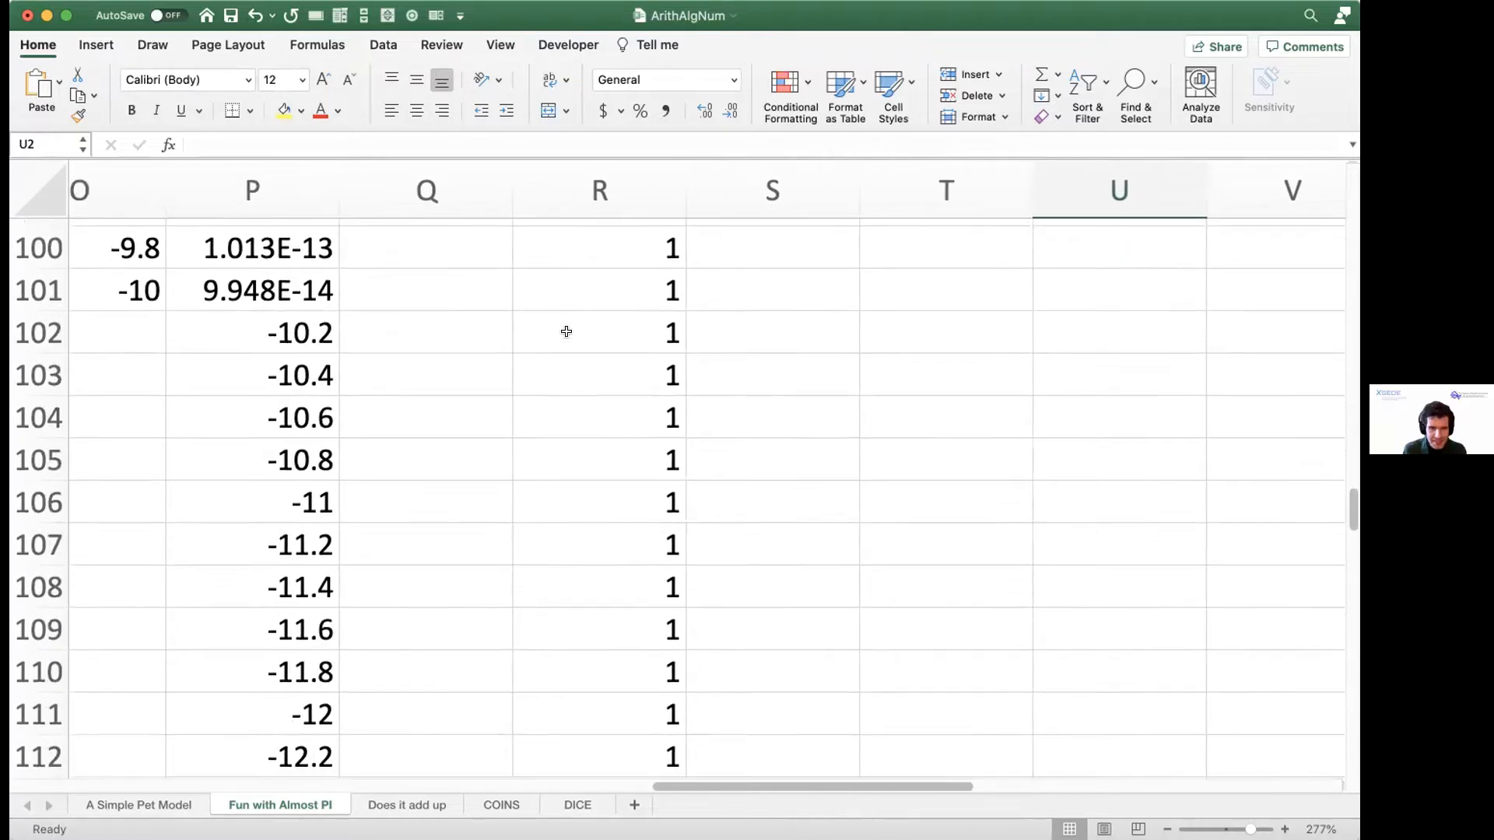
pyautogui.hscroll(1, 576, 339)
pyautogui.scroll(-8, 583, 354)
pyautogui.hscroll(-1, 583, 353)
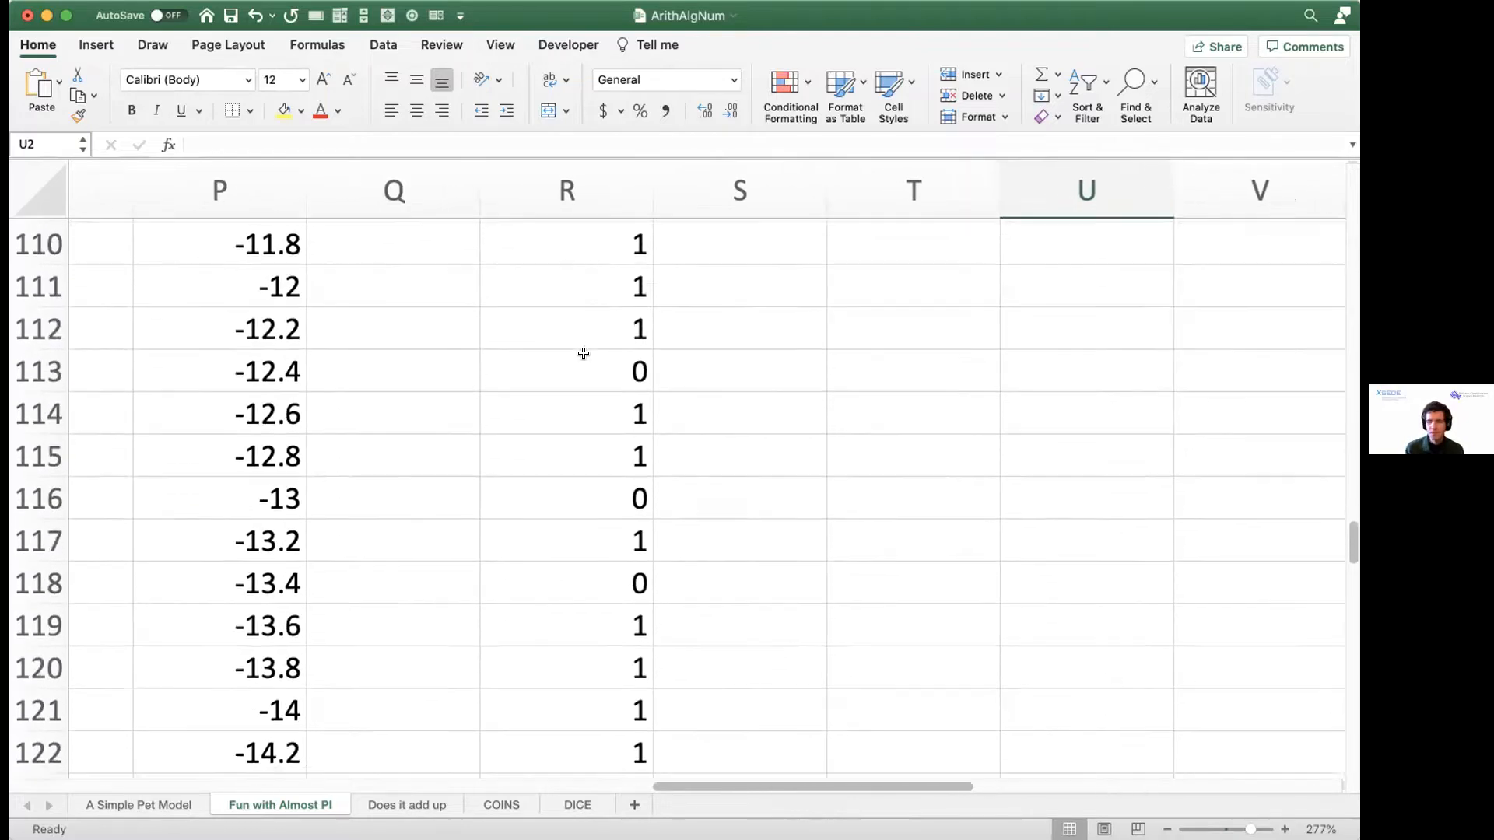
pyautogui.scroll(-8, 583, 353)
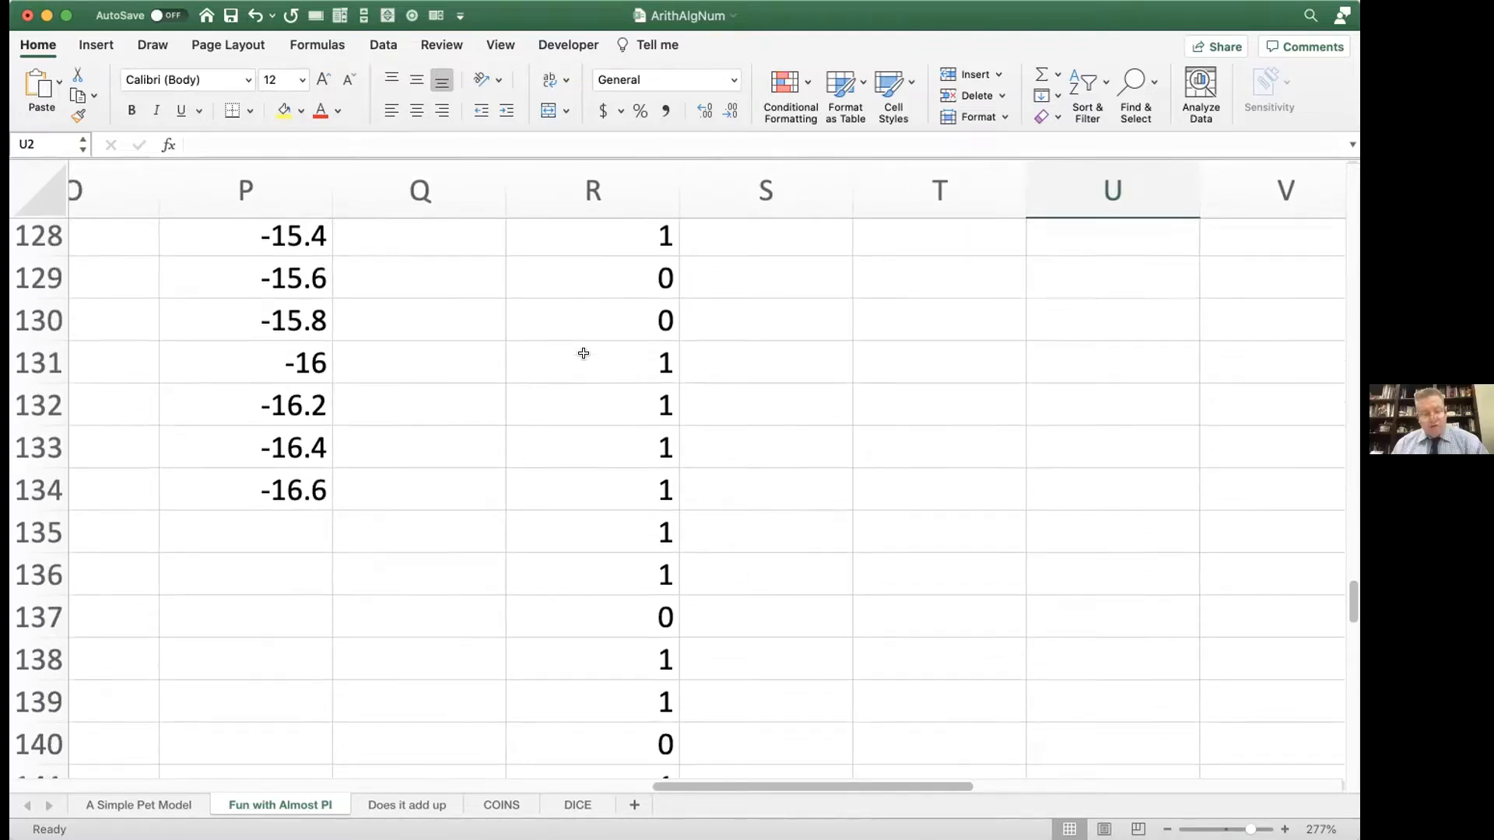
pyautogui.scroll(-8, 583, 353)
pyautogui.hscroll(-1, 583, 353)
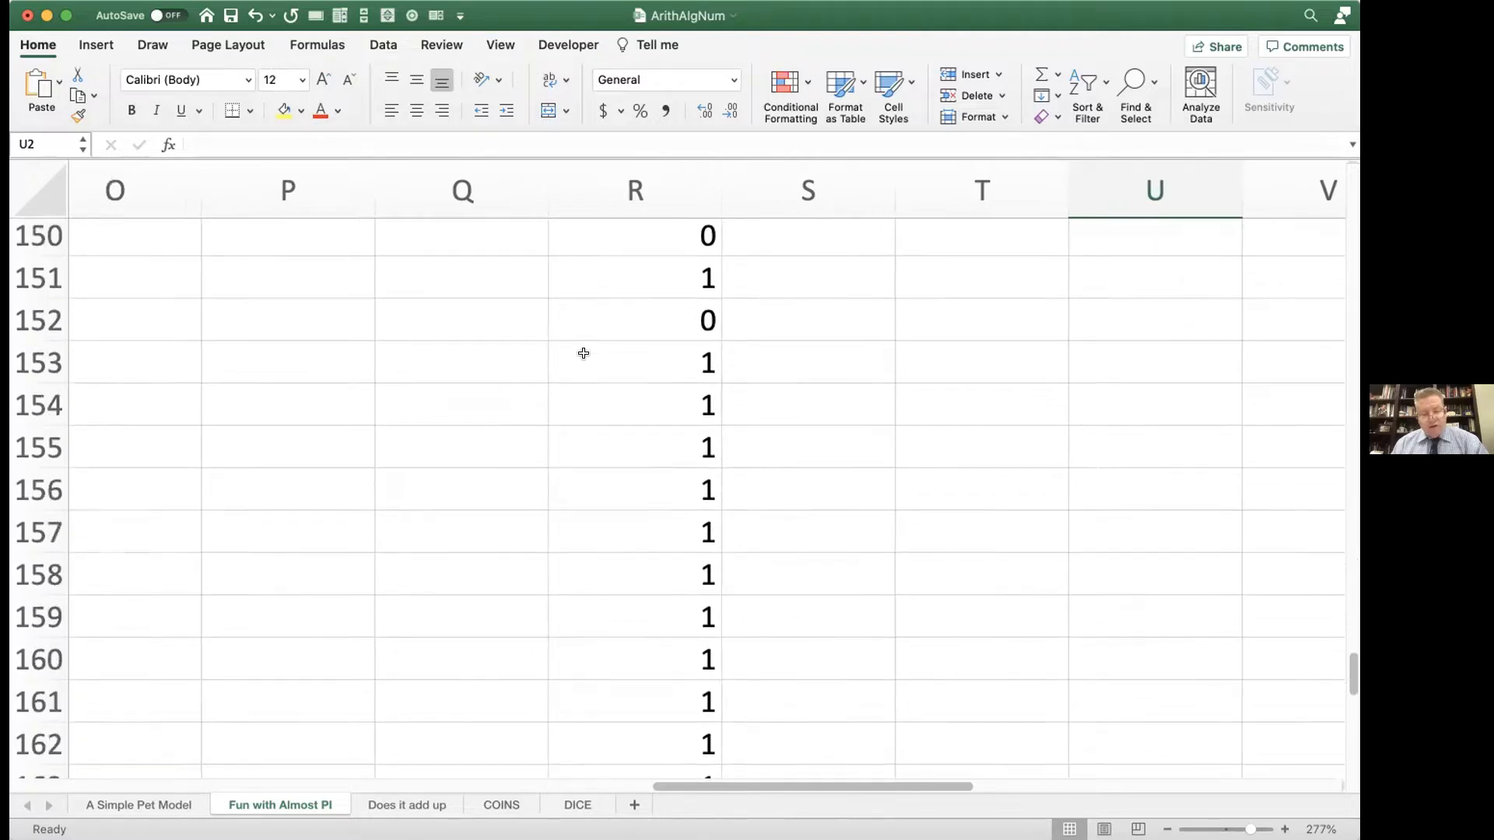
pyautogui.scroll(-2, 584, 353)
pyautogui.hscroll(-1, 584, 353)
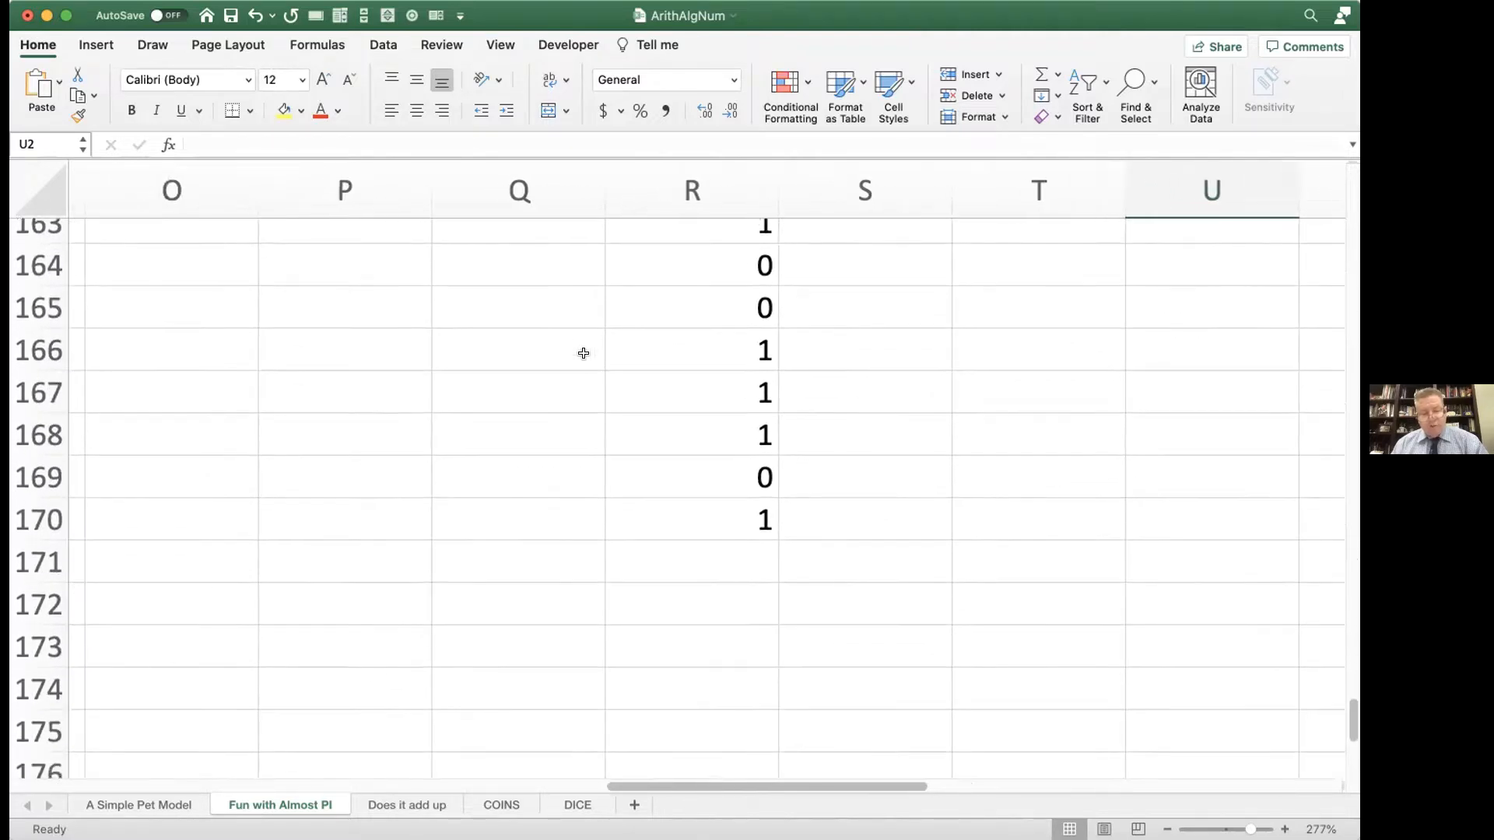
pyautogui.click(688, 520)
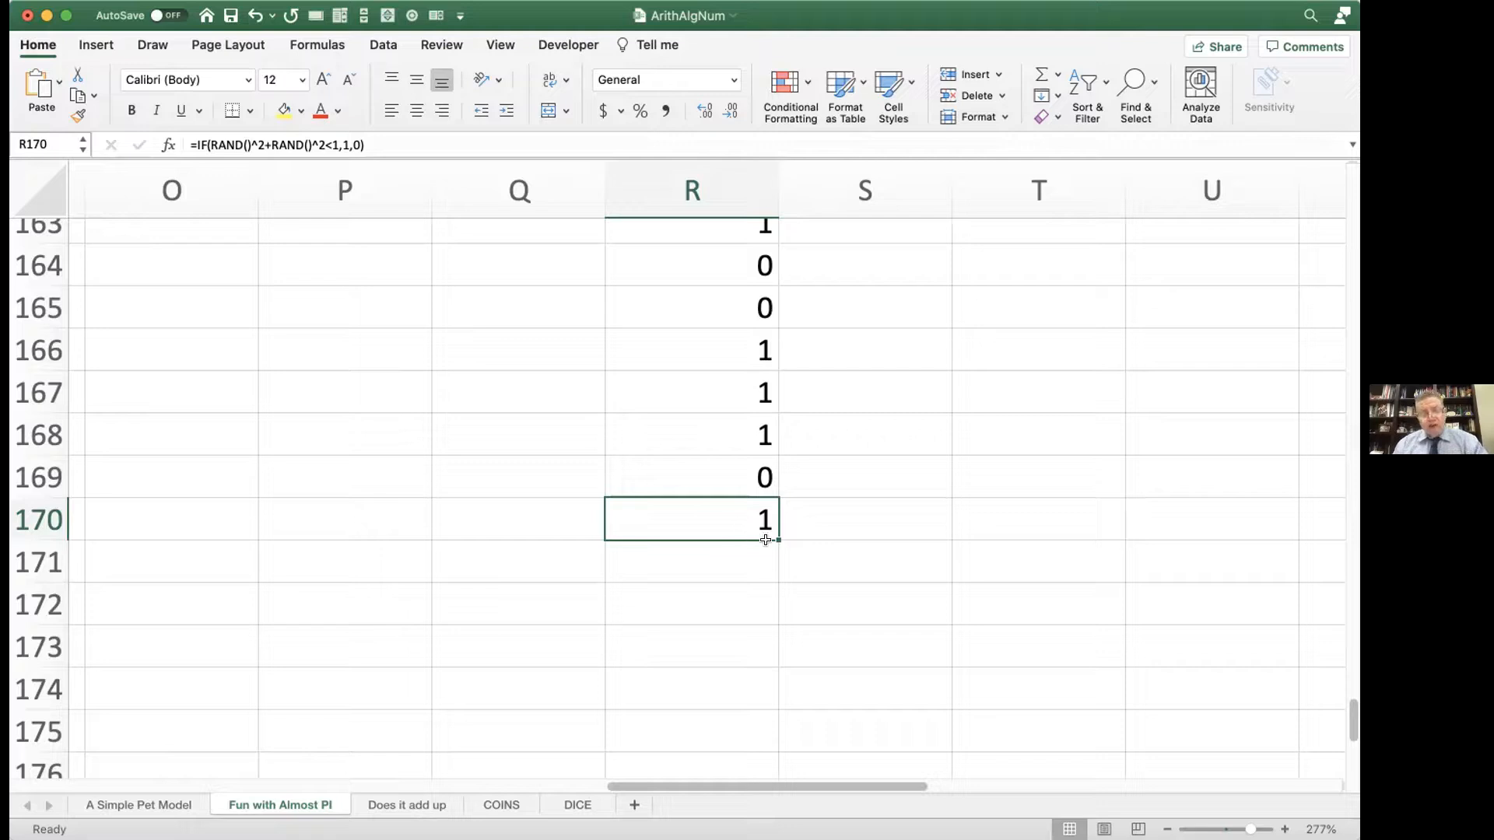
pyautogui.moveTo(777, 536); pyautogui.dragTo(753, 789)
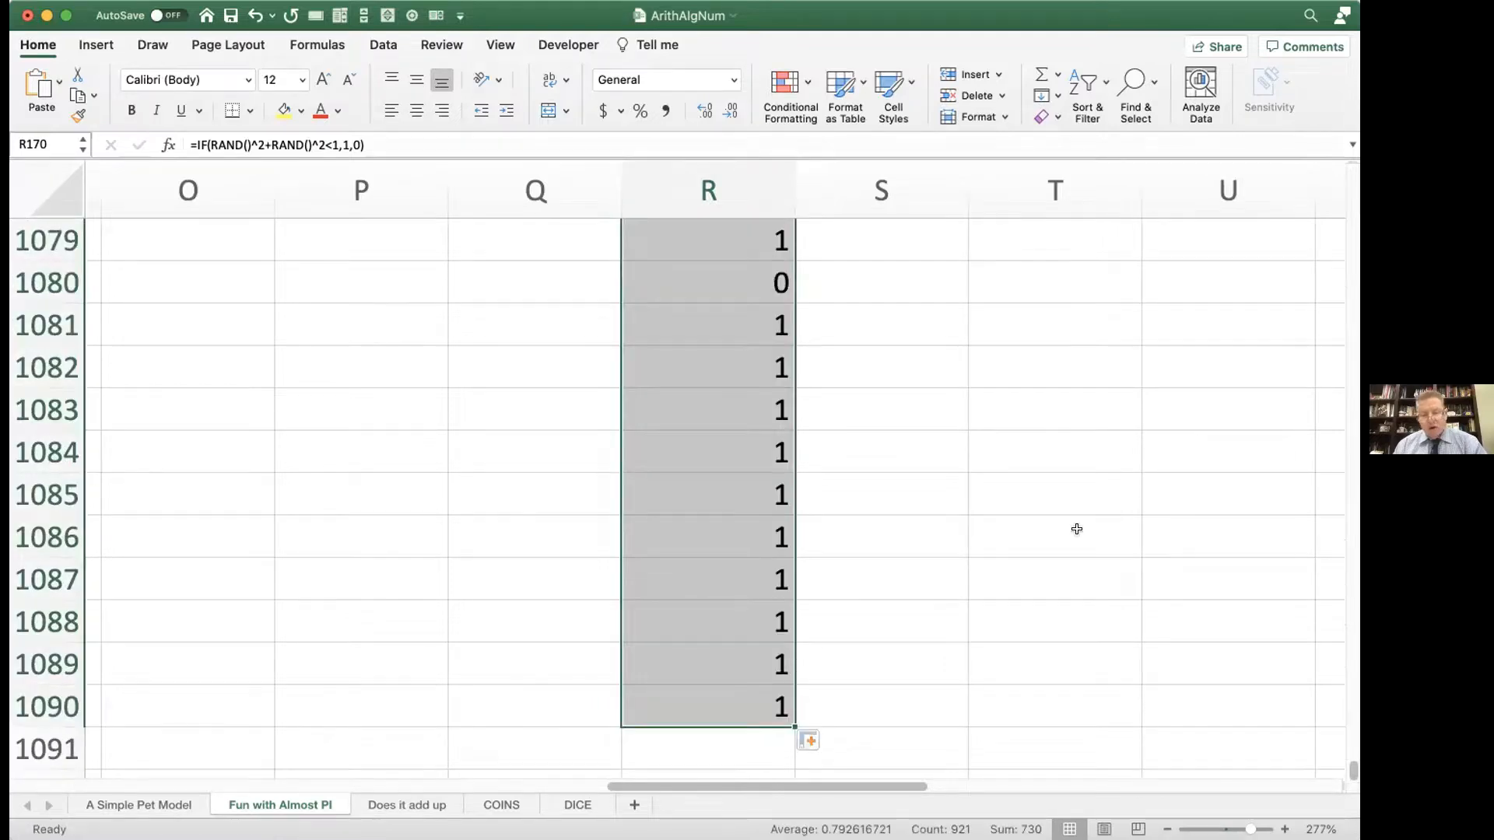
# Step: Return to row 1 and recalculate repeatedly to compare the pi estimates in U1 for the enlarged sample
pyautogui.moveTo(1351, 772); pyautogui.dragTo(1278, 103)
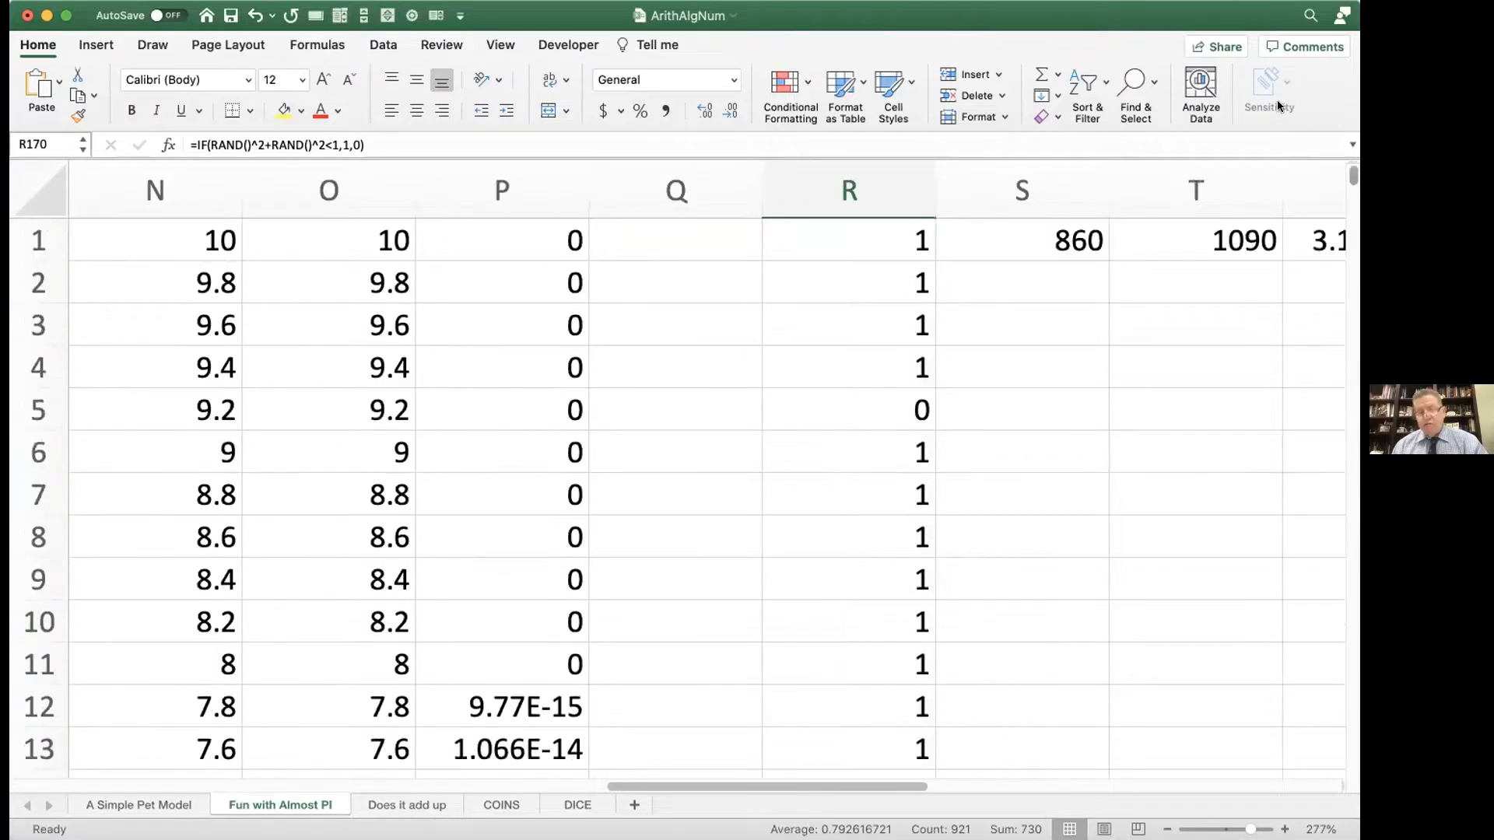
pyautogui.hscroll(5, 1203, 204)
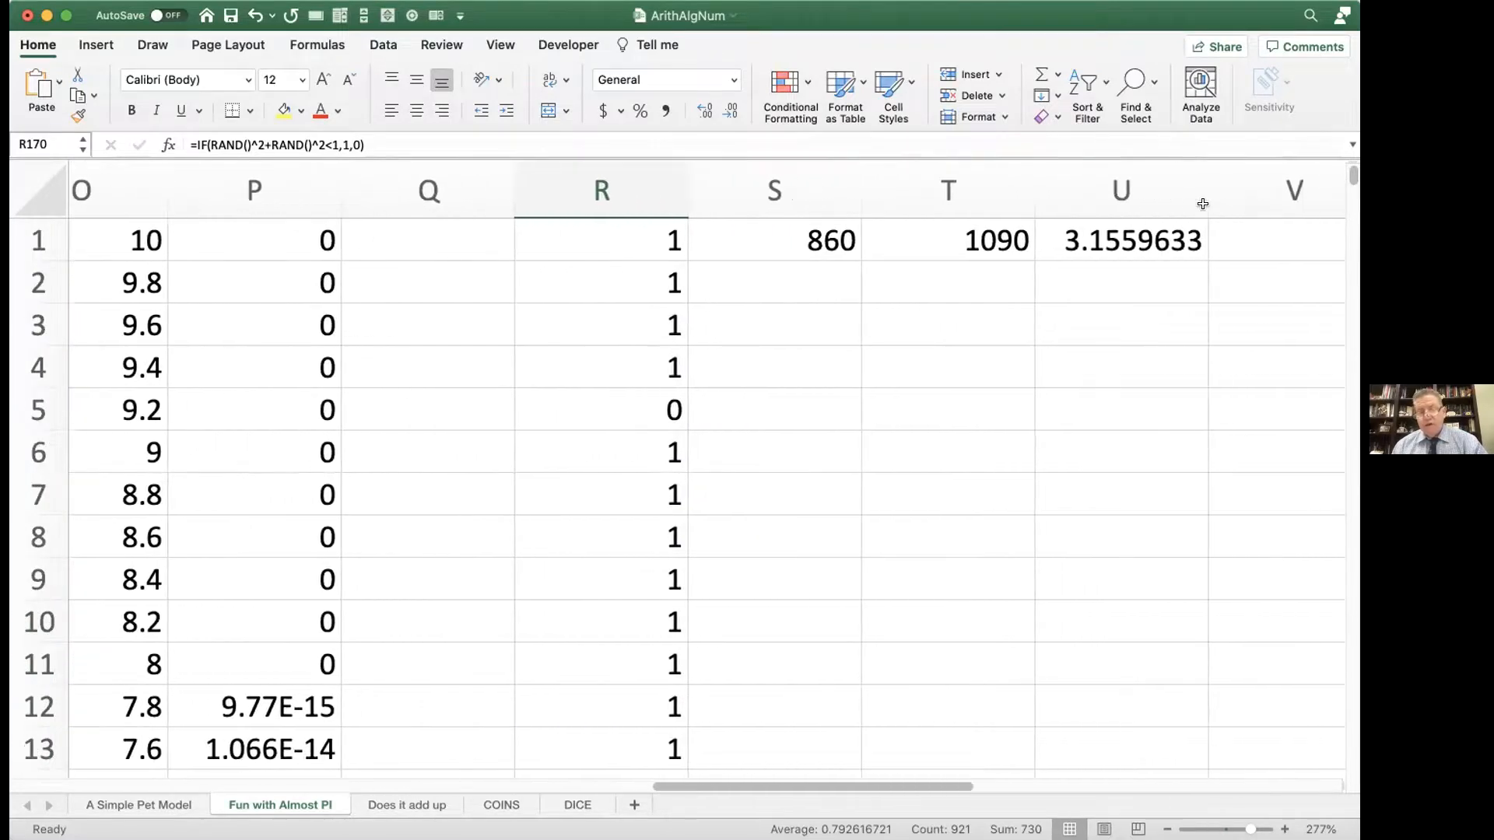
pyautogui.press('F9')
pyautogui.press('F9')
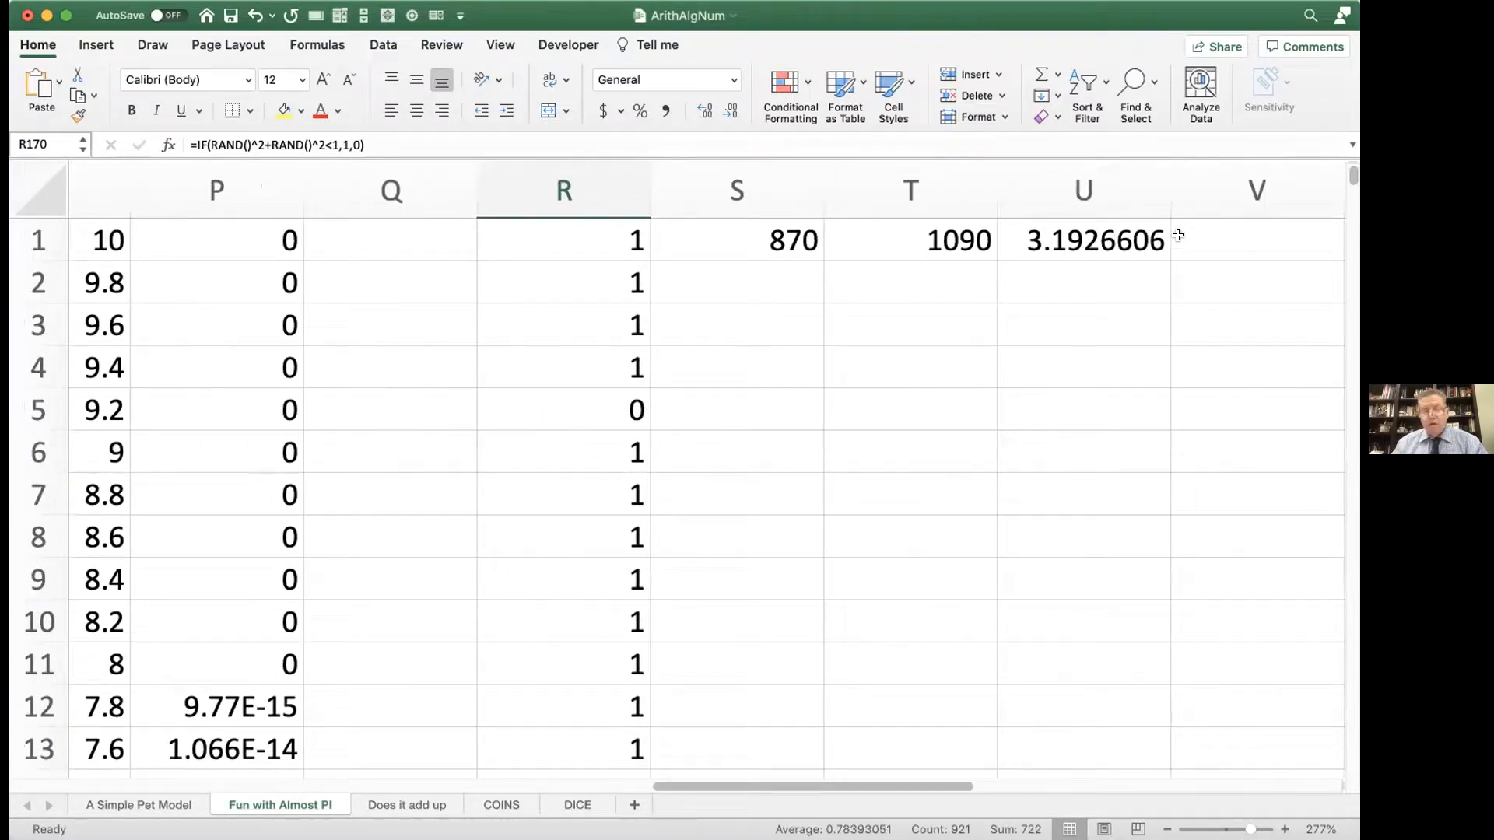
pyautogui.press('F9')
pyautogui.press('F9')
pyautogui.press('F9')
pyautogui.press('F9')
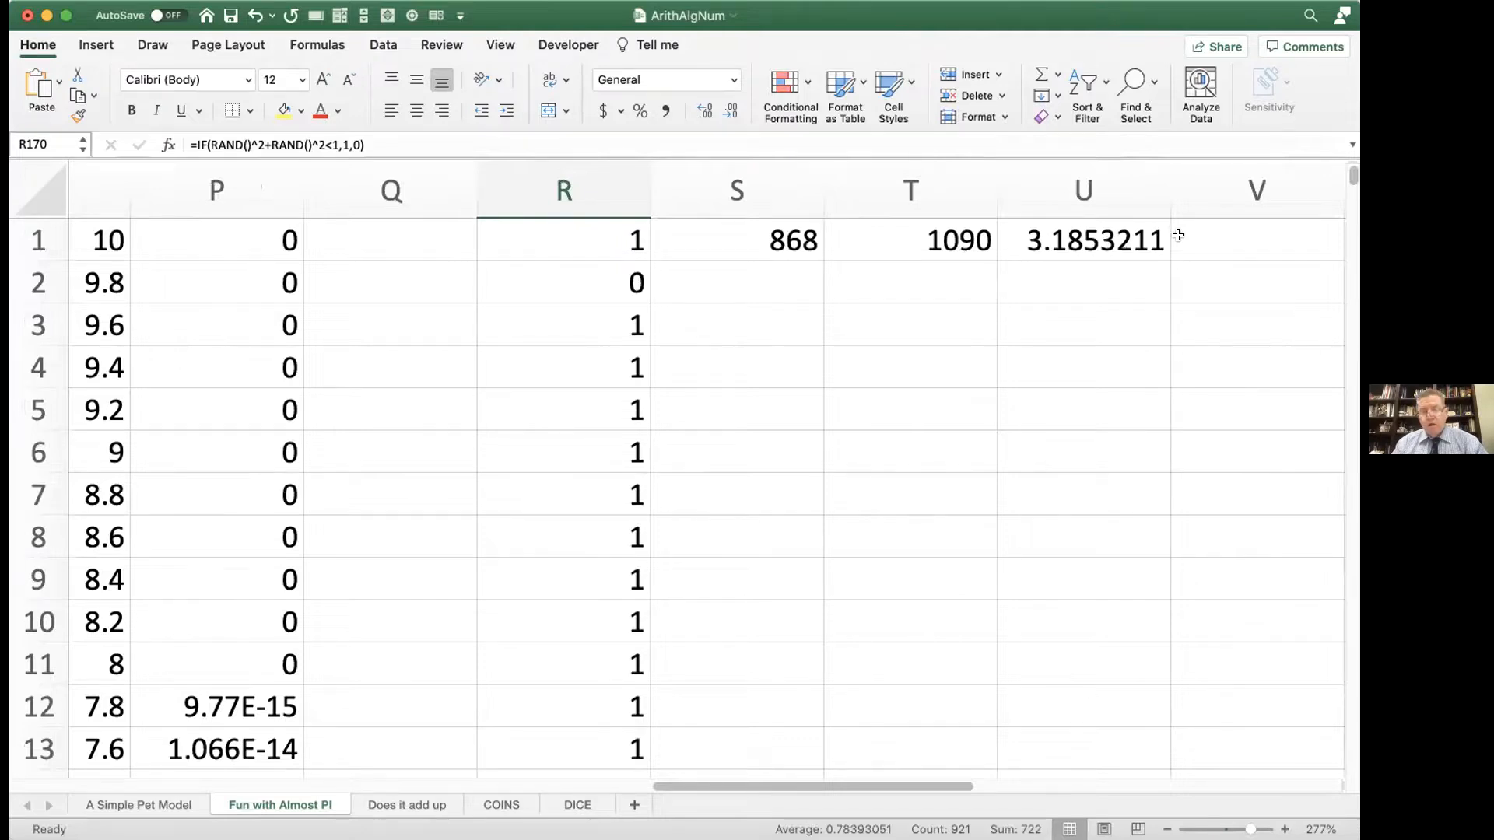
pyautogui.press('F9')
pyautogui.press('F9')
pyautogui.press('F9')
pyautogui.press('F9')
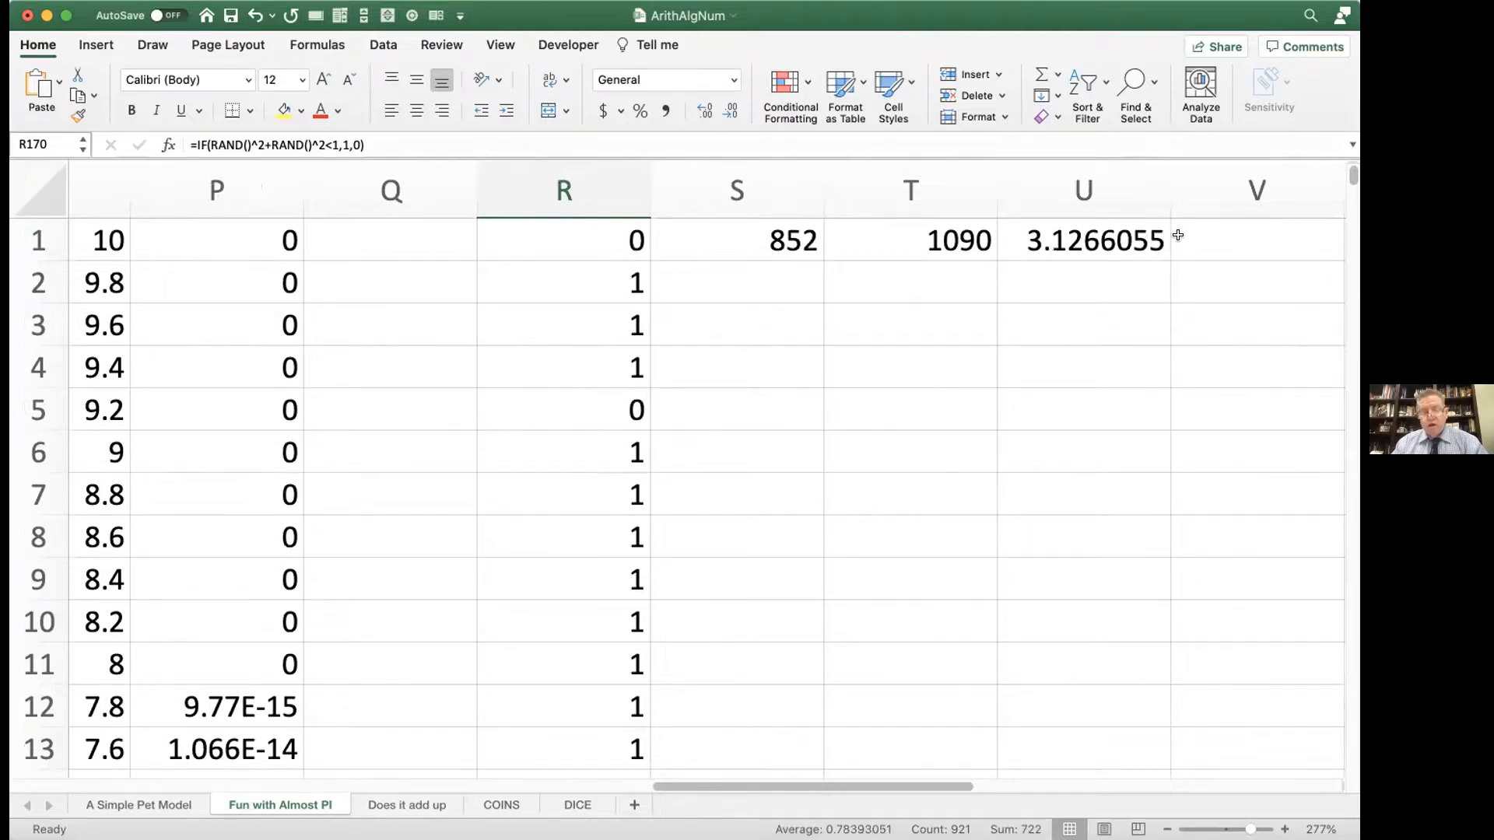
pyautogui.press('F9')
pyautogui.press('F9')
pyautogui.press('F9')
pyautogui.press('F9')
pyautogui.press('F9')
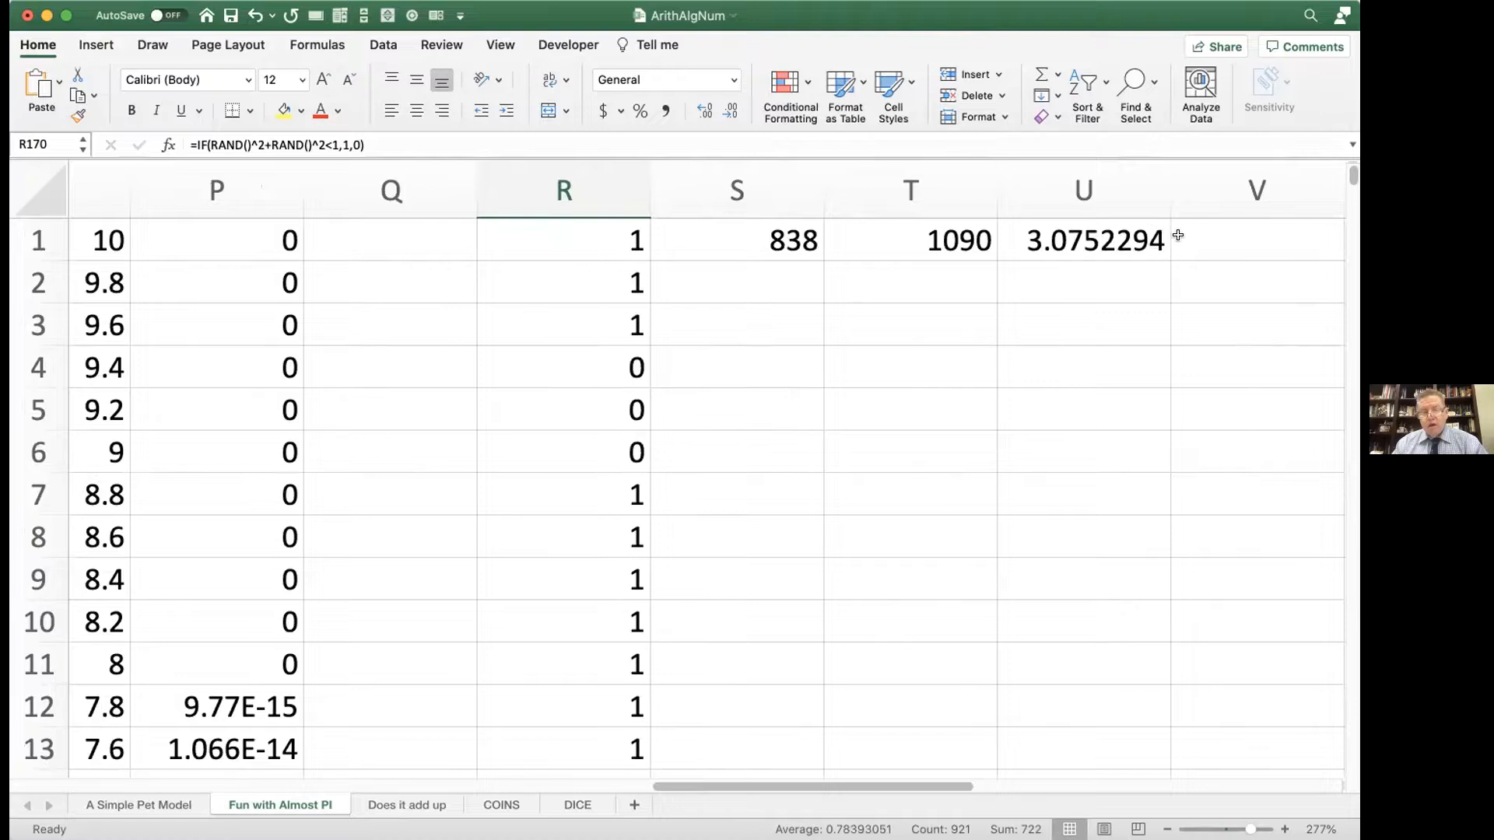
pyautogui.press('F9')
pyautogui.press('F9')
pyautogui.press('F9')
pyautogui.press('F9')
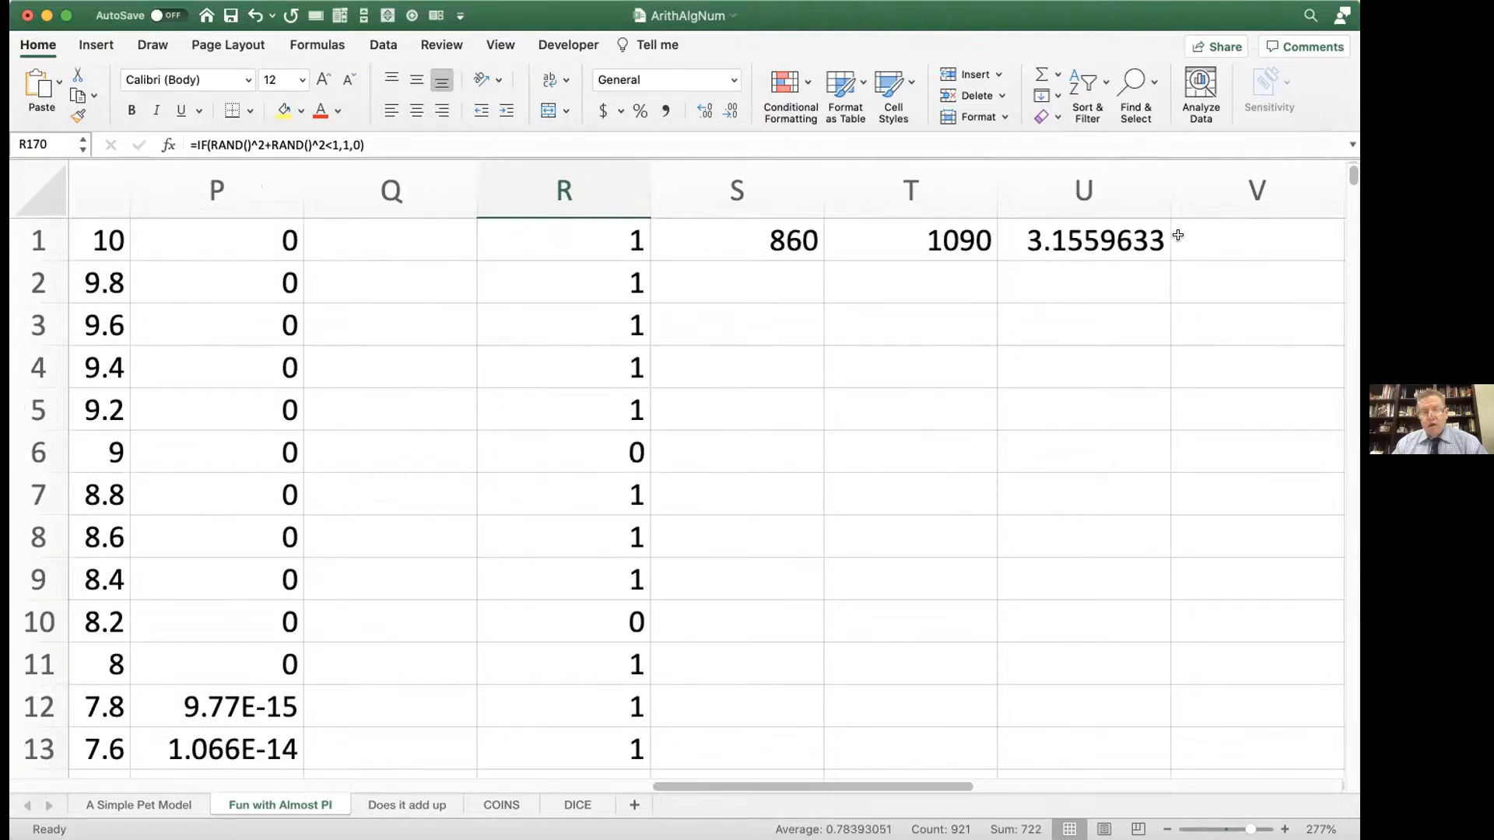
pyautogui.press('F9')
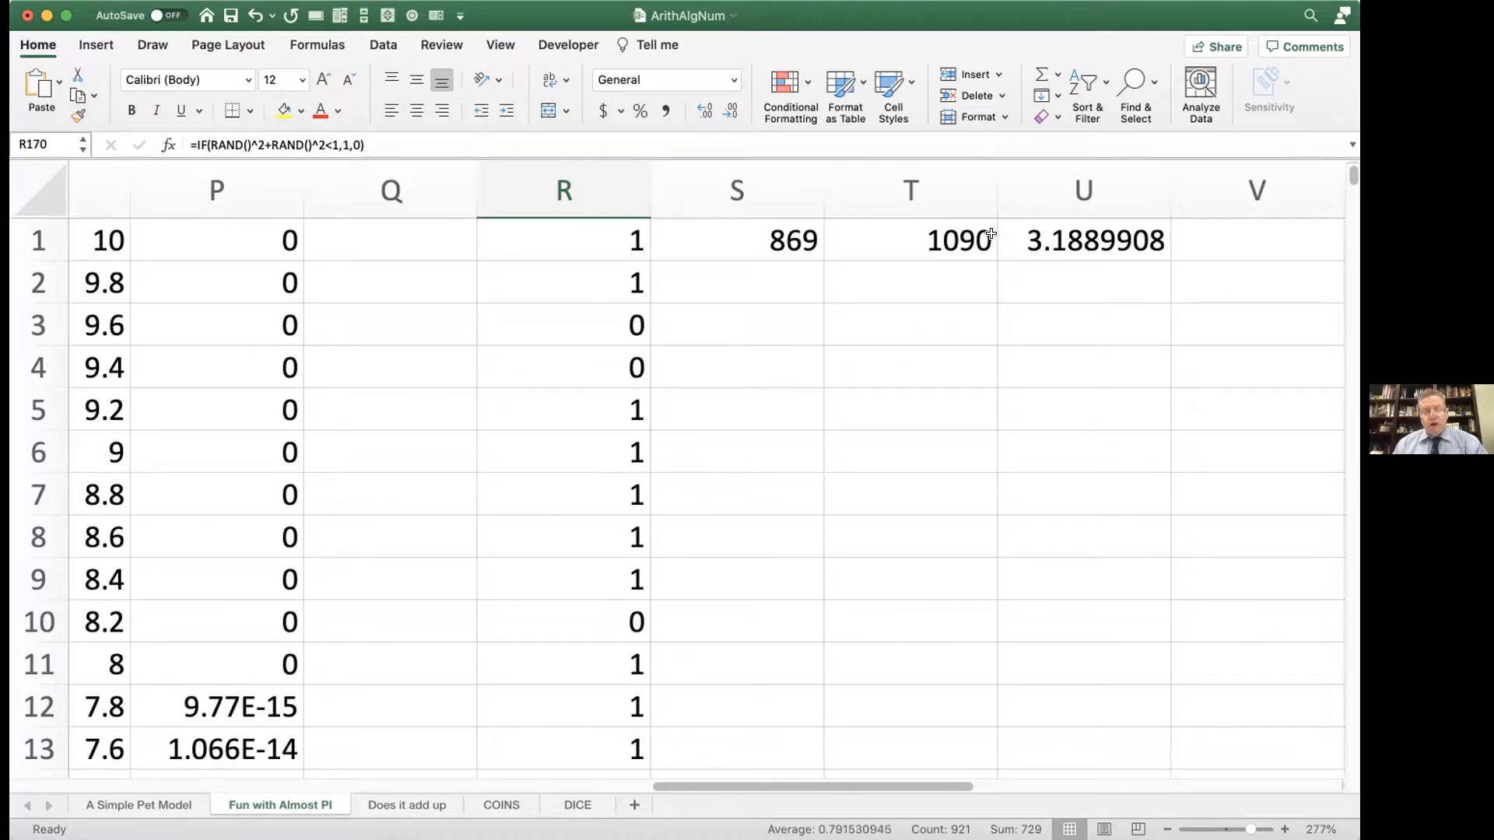
# Step: Review the random-point IF formula inside cell R1 and re-enter it
pyautogui.doubleClick(607, 240)
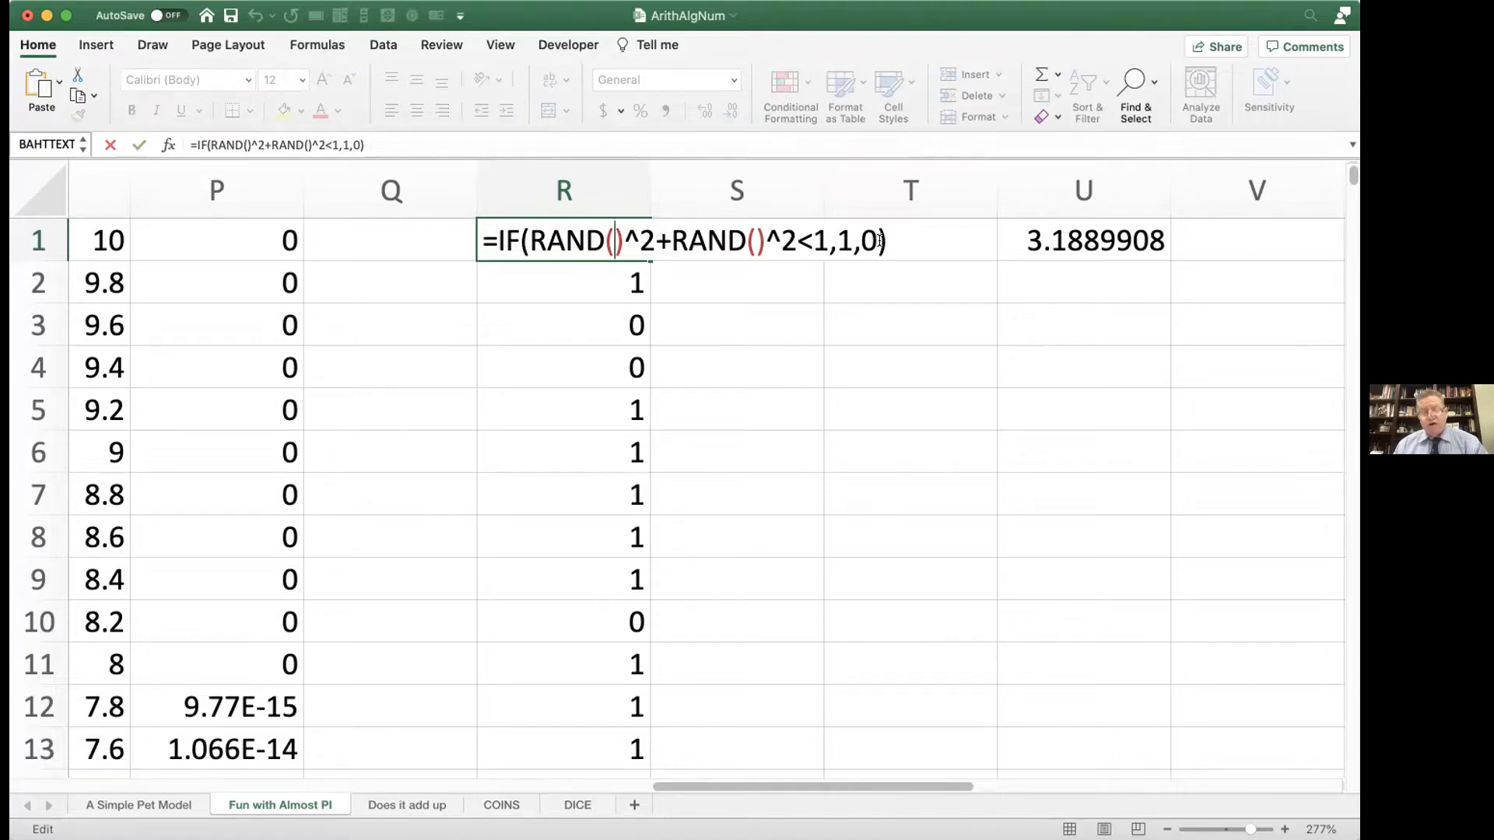
pyautogui.press('Return')
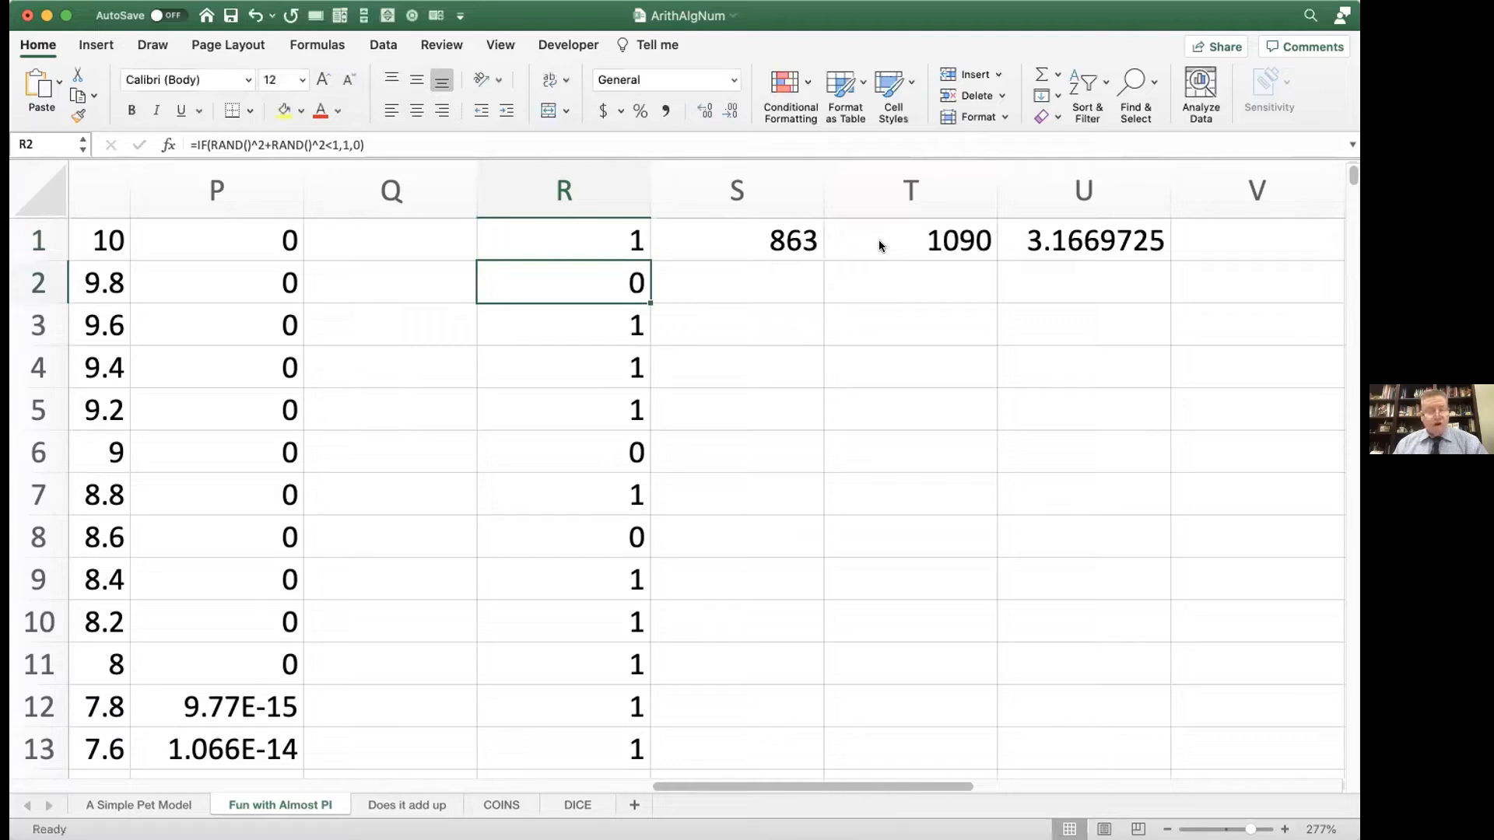